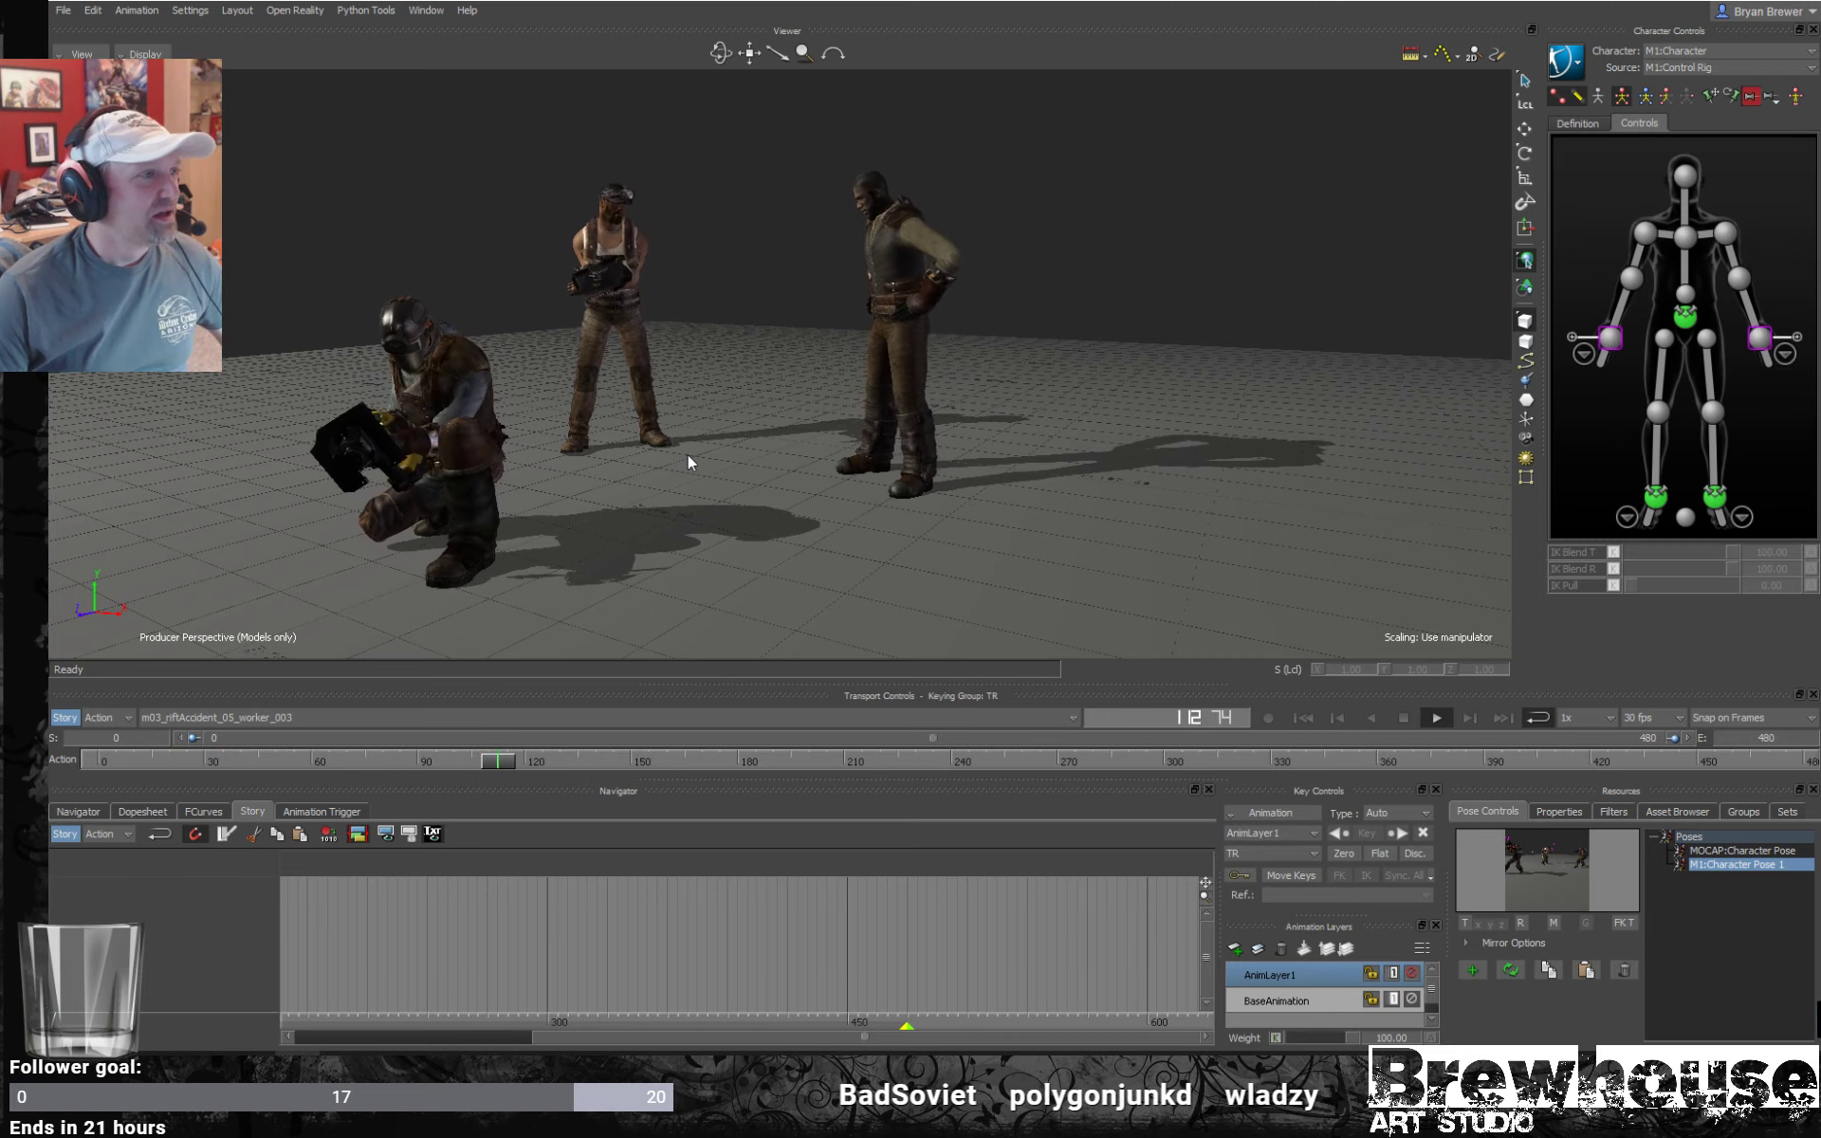
Review the rift accident animation from several angles around the three characters.
left_click_drag(690, 447, 944, 362, "ctrl+shift")
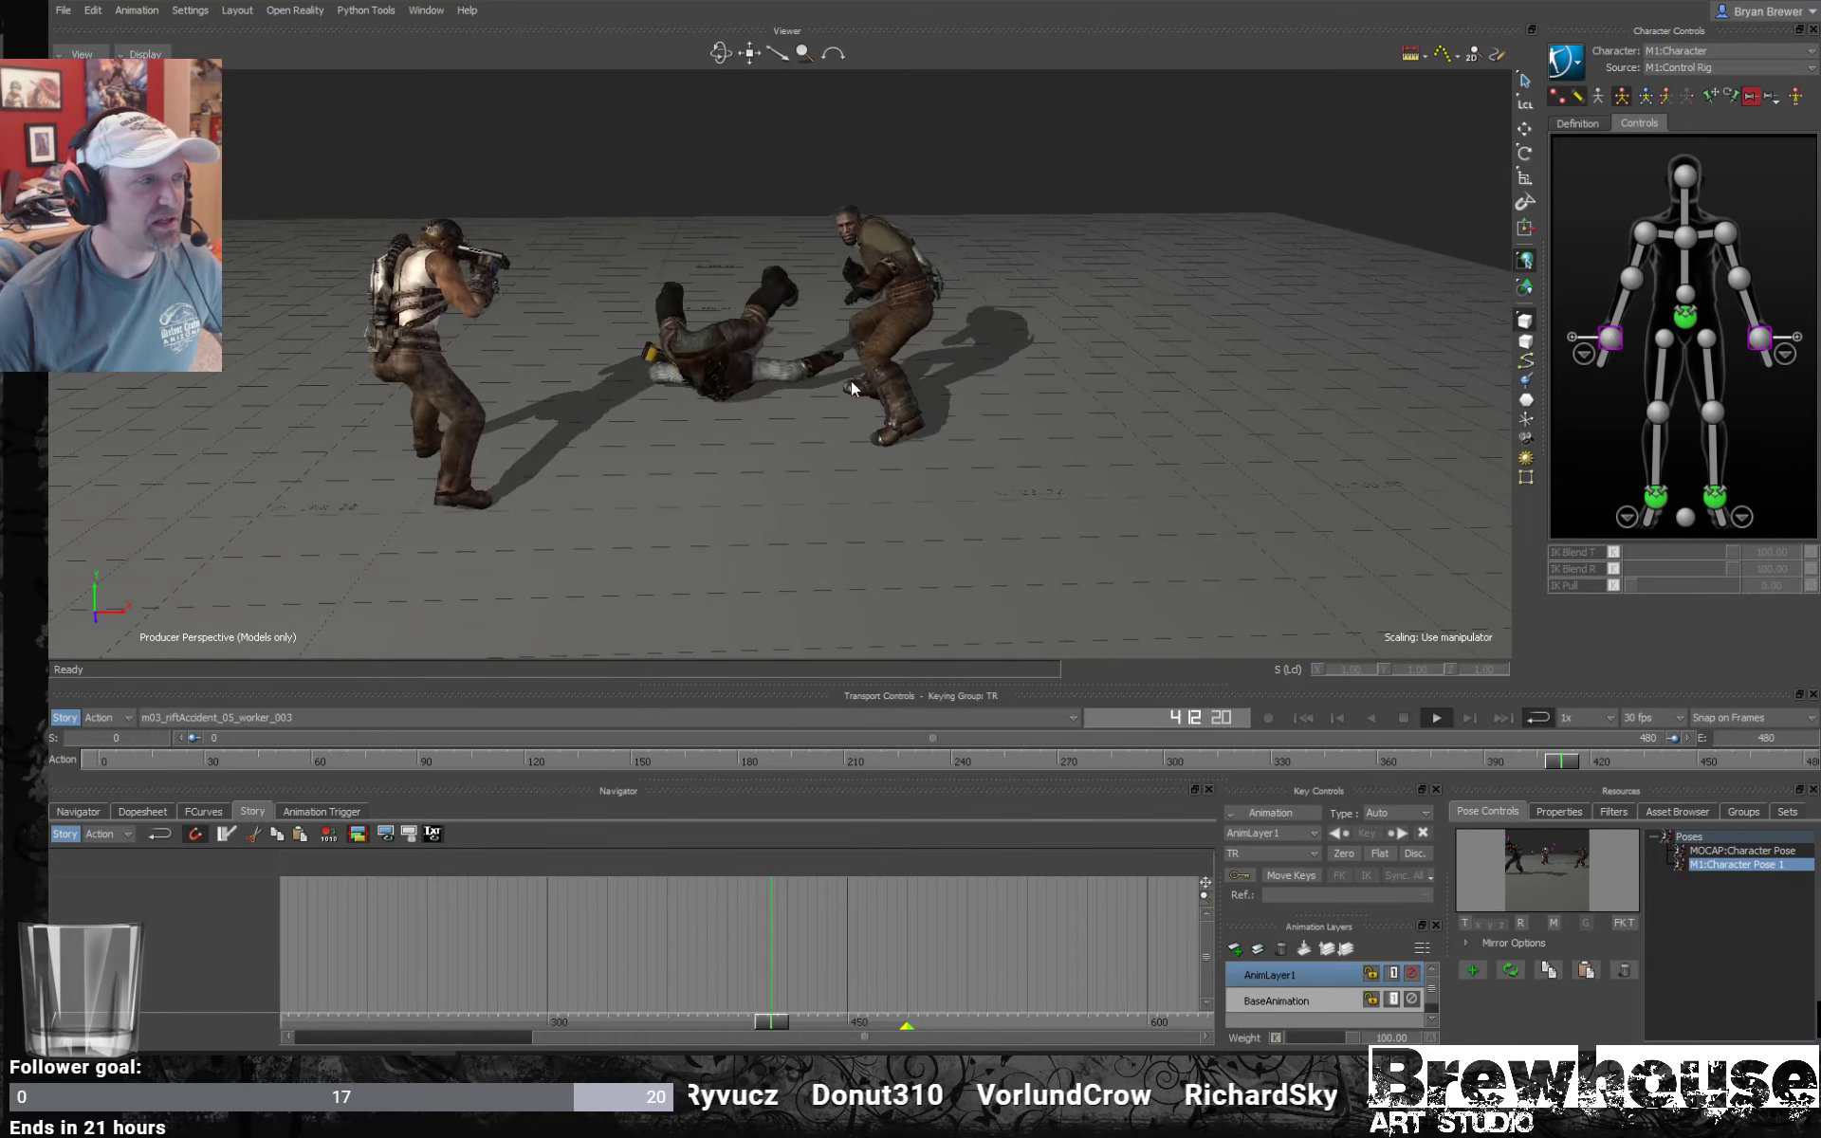
left_click_drag(851, 380, 811, 368, "ctrl+shift")
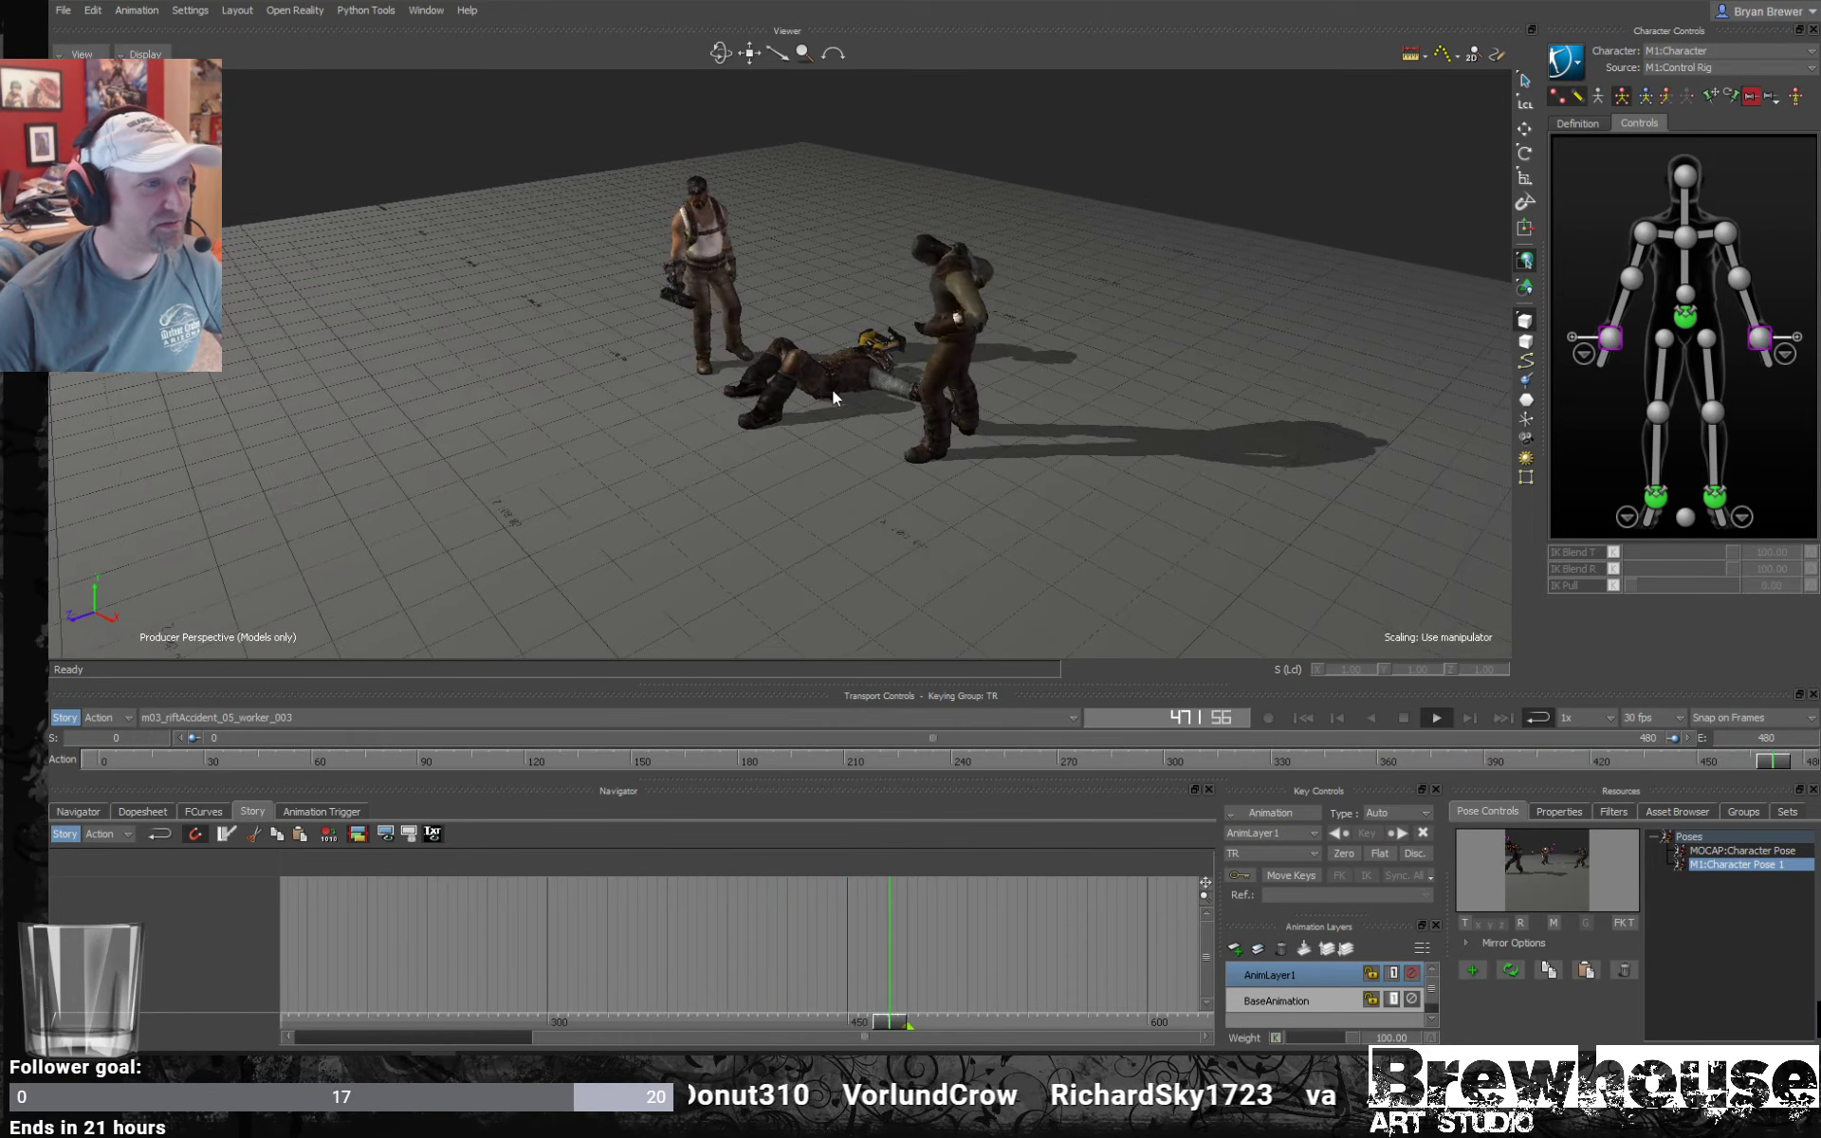
left_click_drag(827, 389, 920, 358, "ctrl")
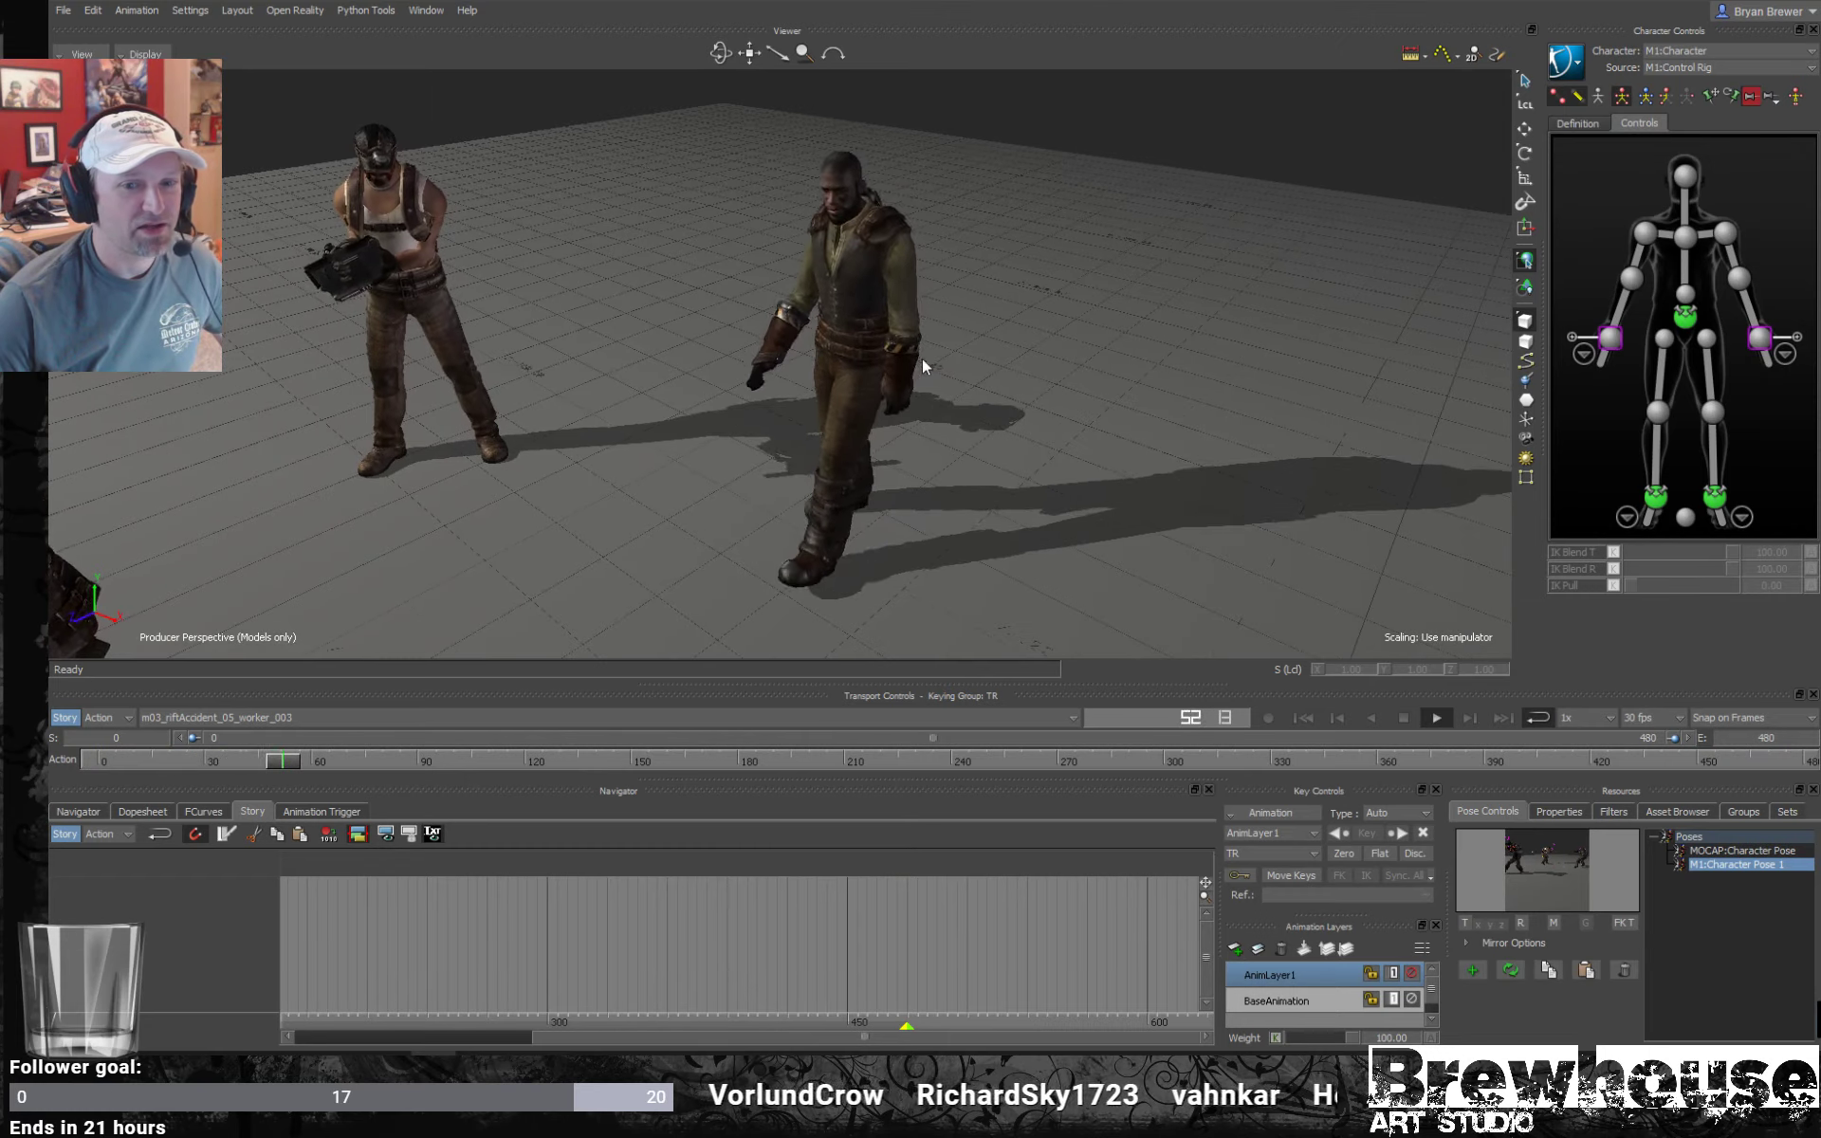
left_click_drag(680, 457, 1029, 470, "ctrl+shift")
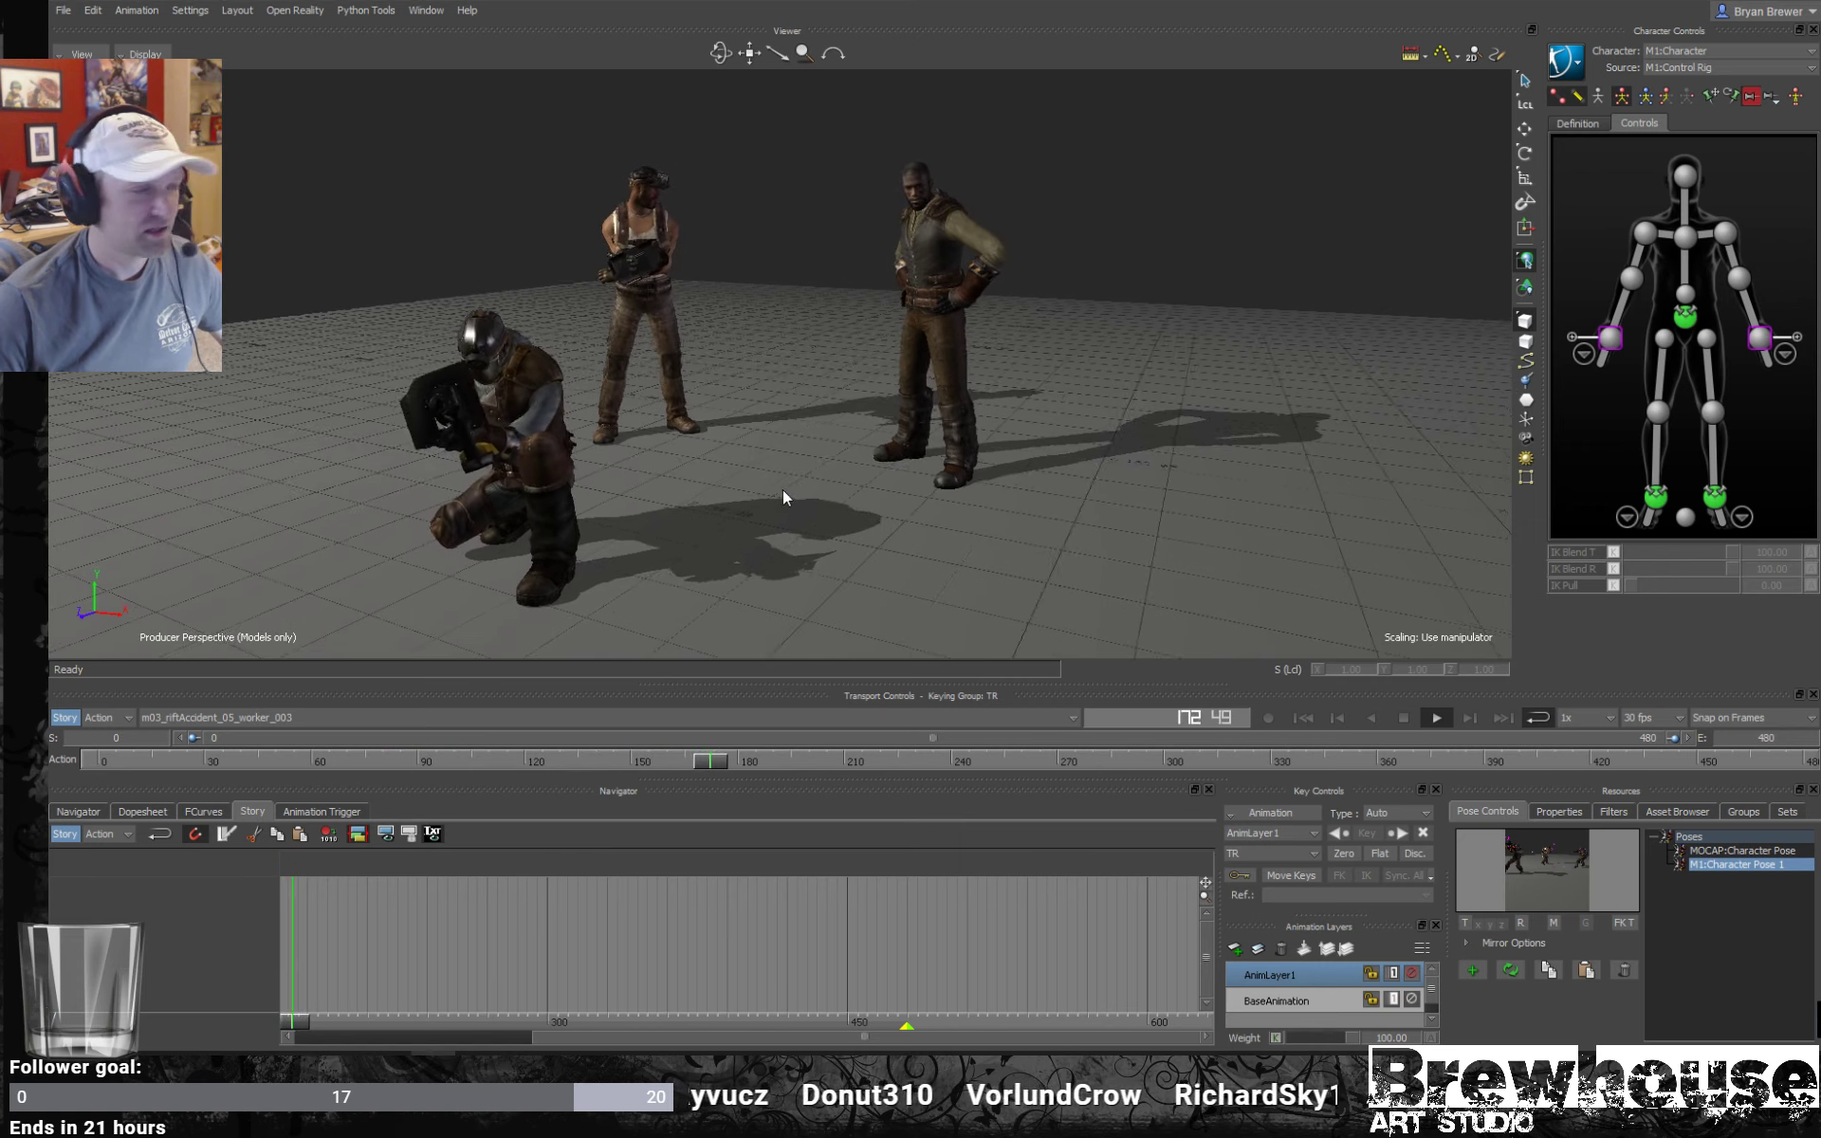
left_click_drag(802, 486, 758, 482, "ctrl")
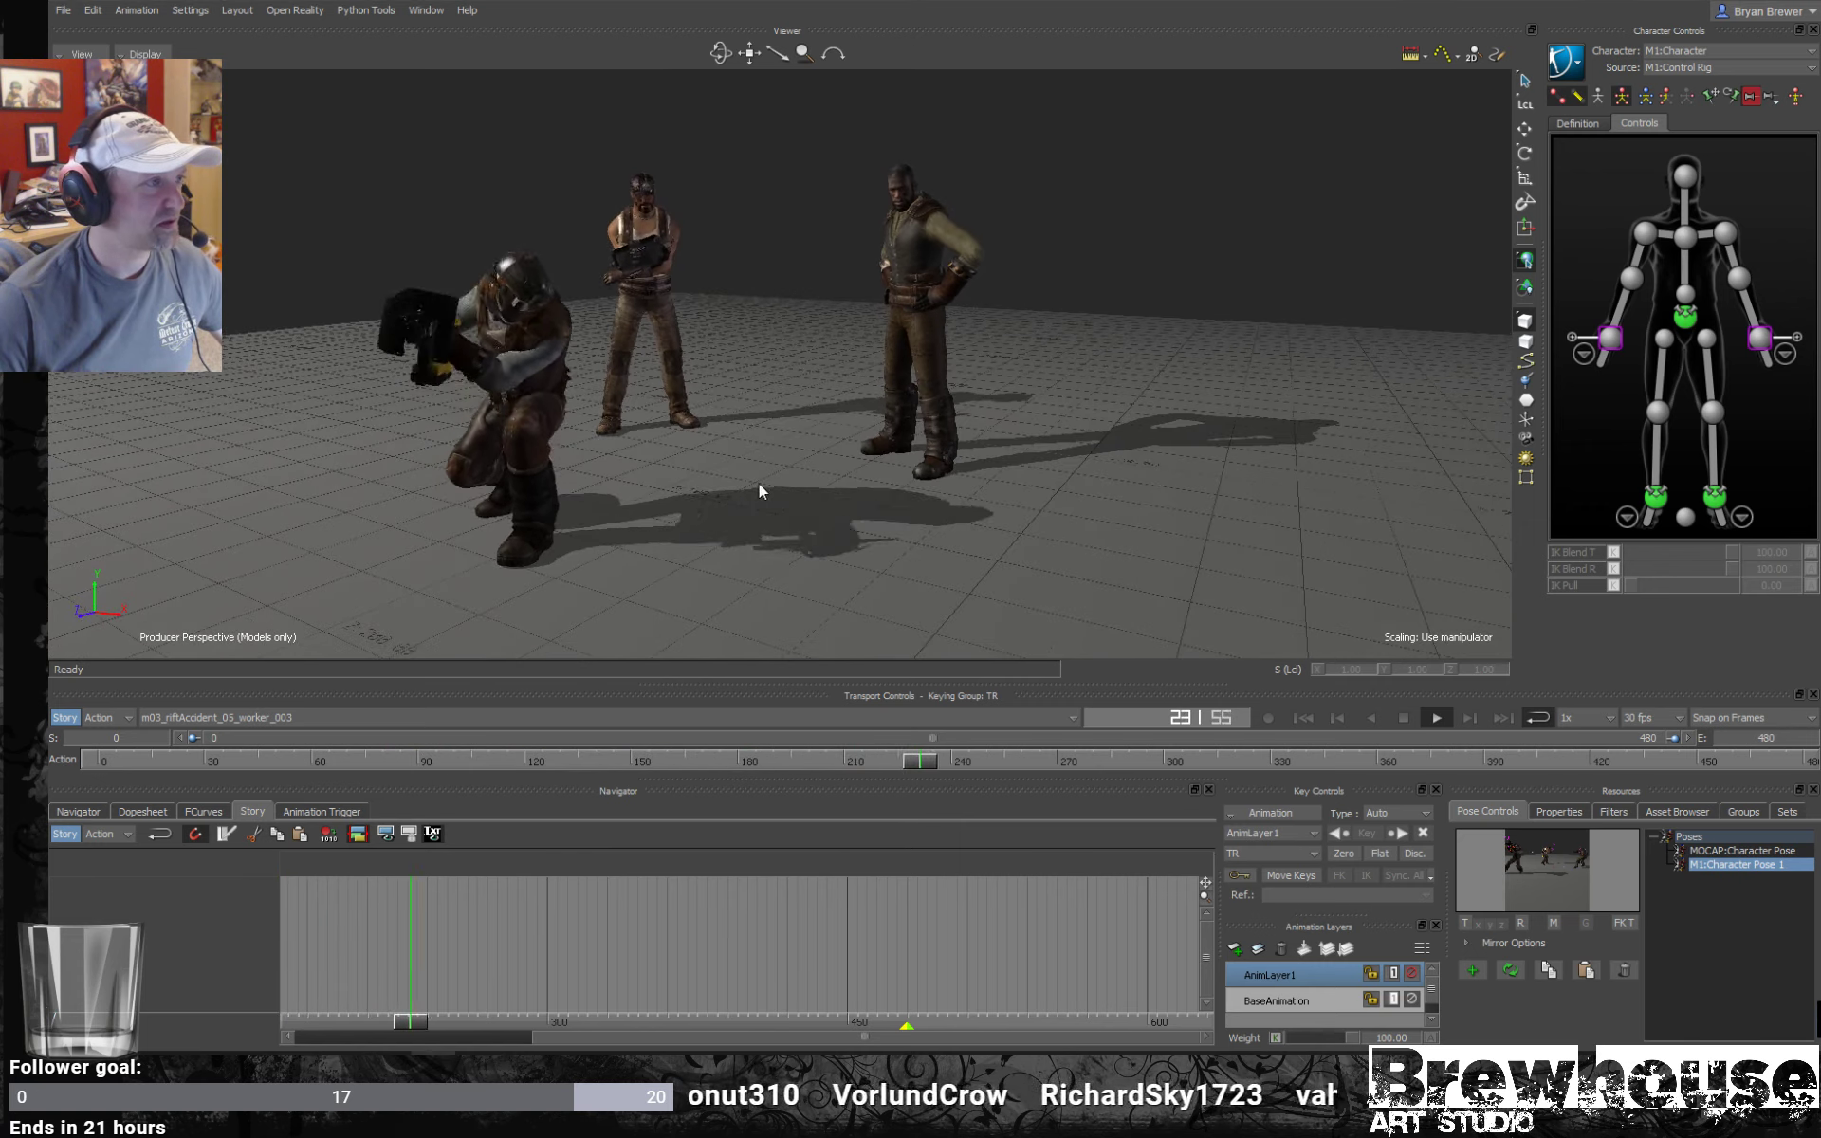
Switch the viewer display from models only to showing the control rigs together with the characters.
key("ctrl+a")
key("ctrl+a")
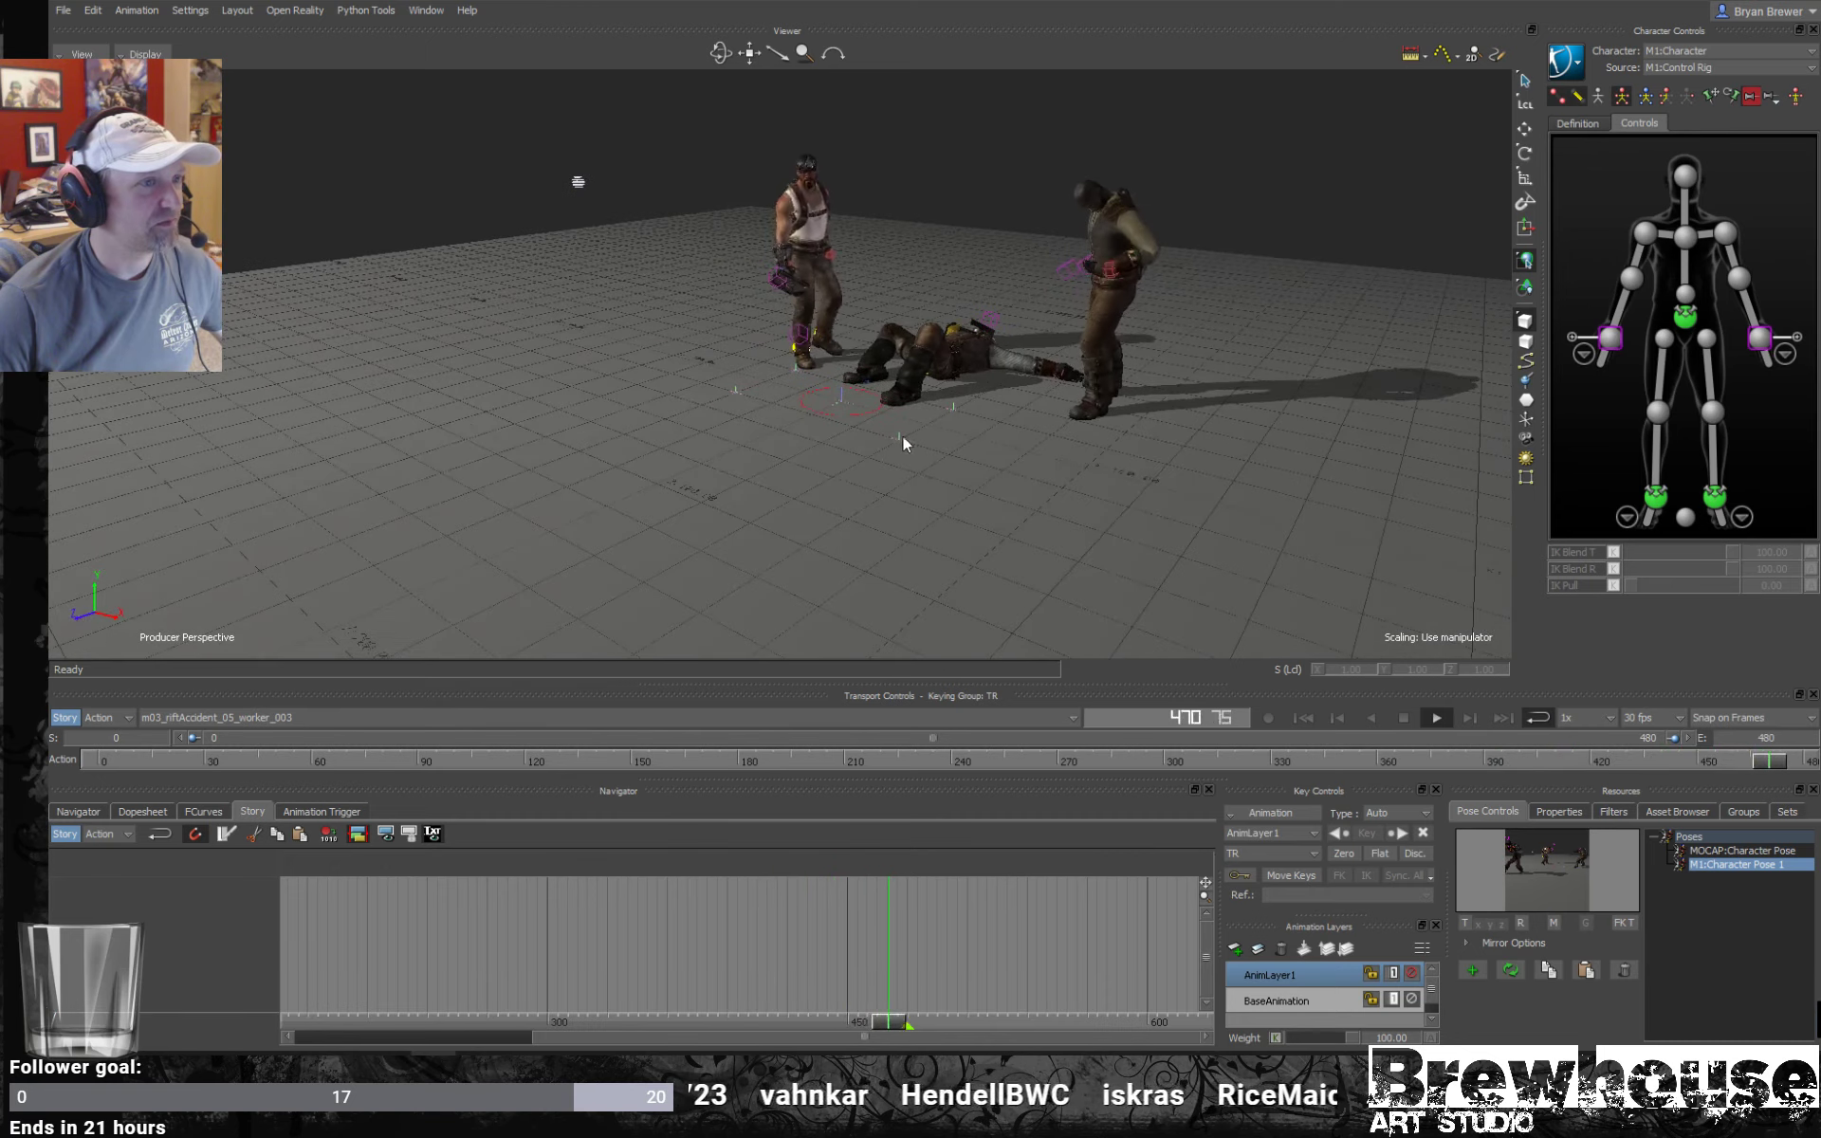
middle_click_drag(805, 417, 810, 415, "alt")
left_click_drag(810, 416, 817, 417, "alt")
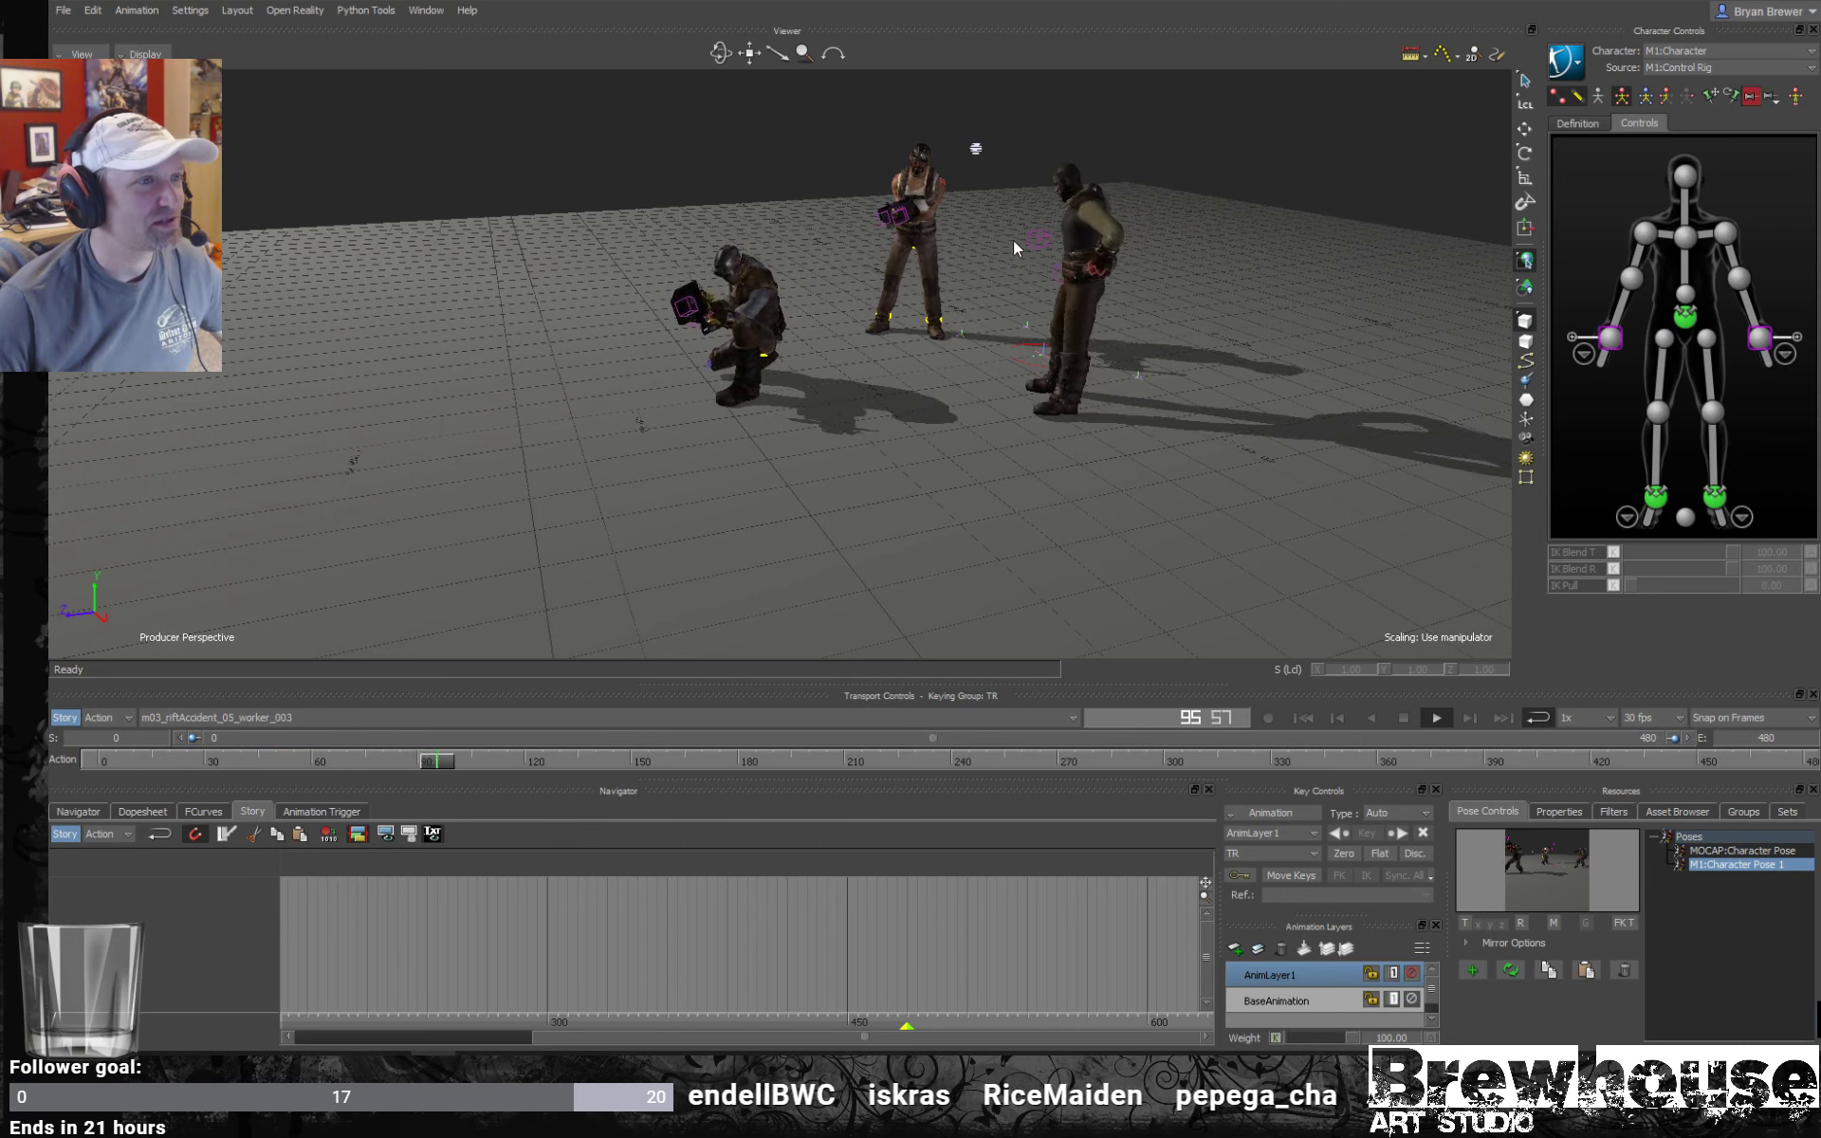
middle_click_drag(868, 348, 957, 339, "alt")
At frame 451, move the M1 character's hips effector along the global Z axis to about 65.80.
left_click(1682, 317)
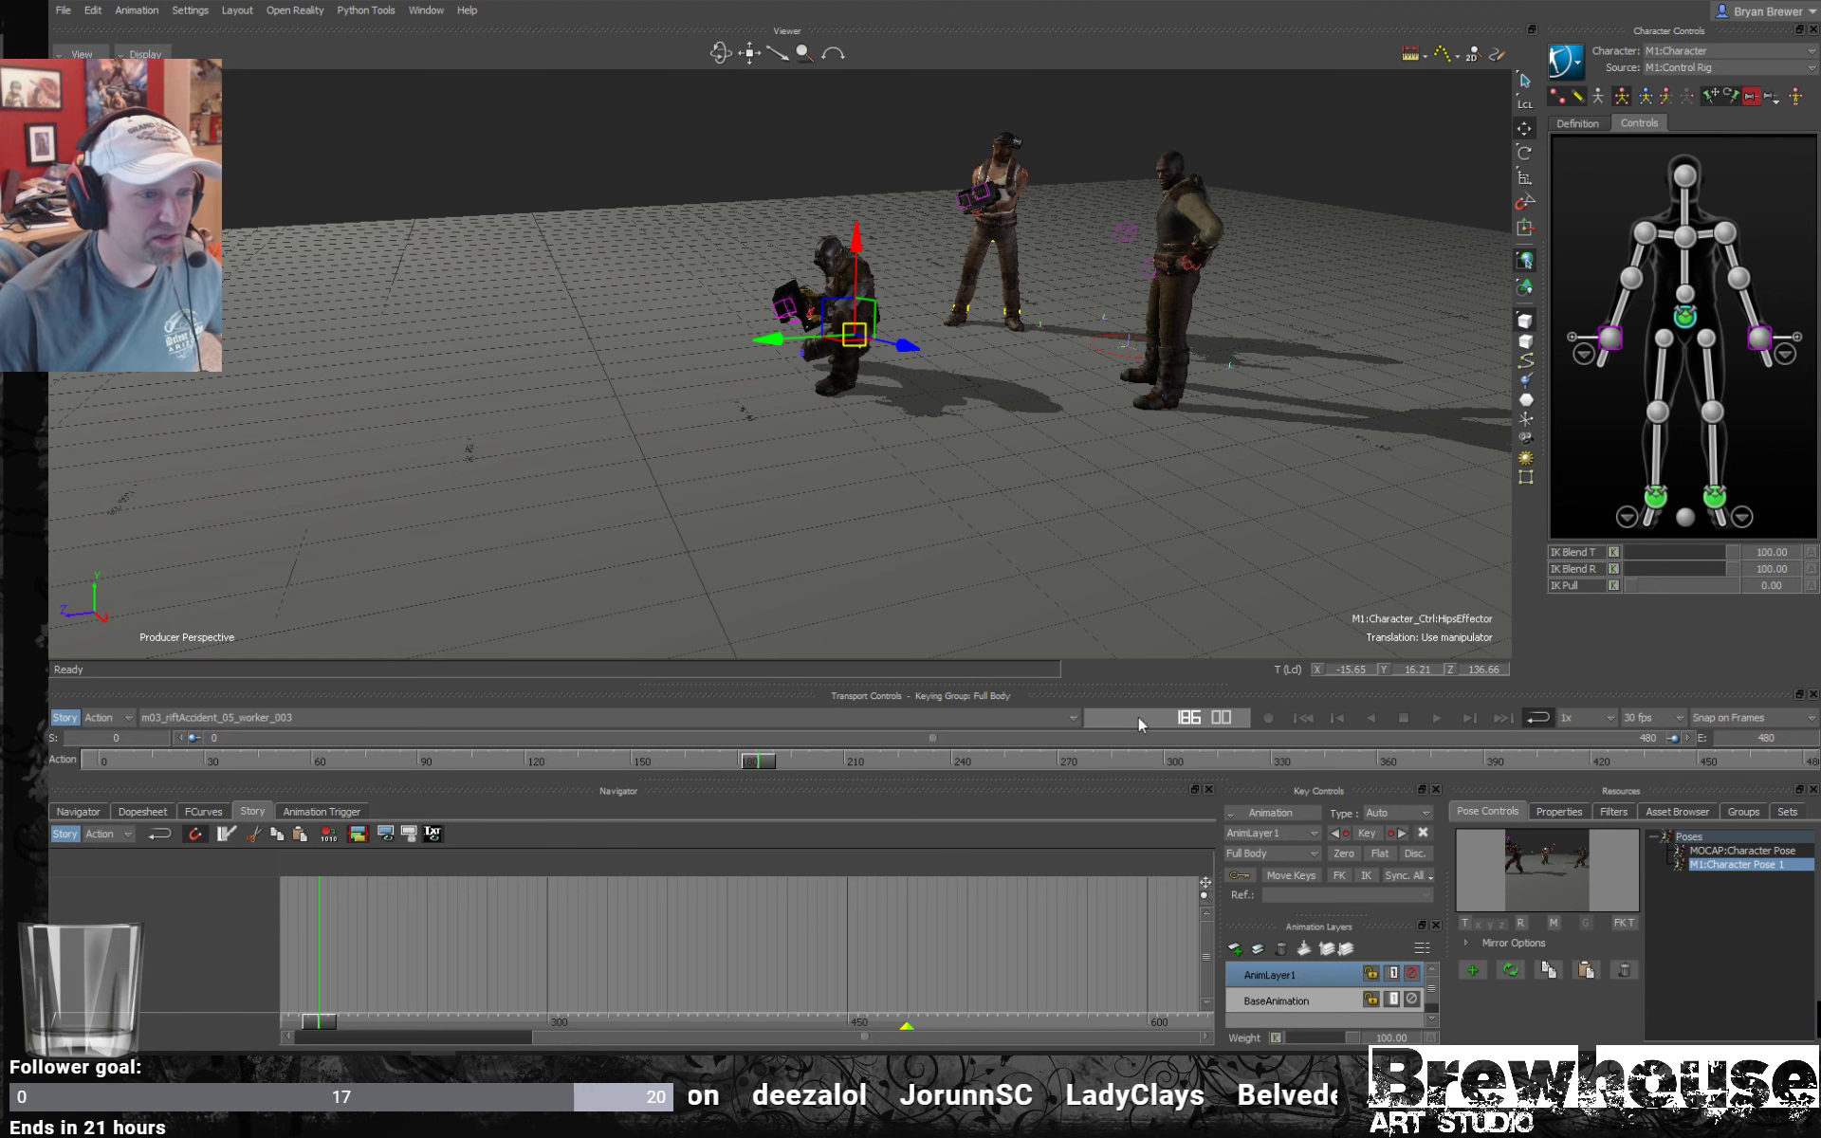
left_click_drag(861, 760, 1699, 739)
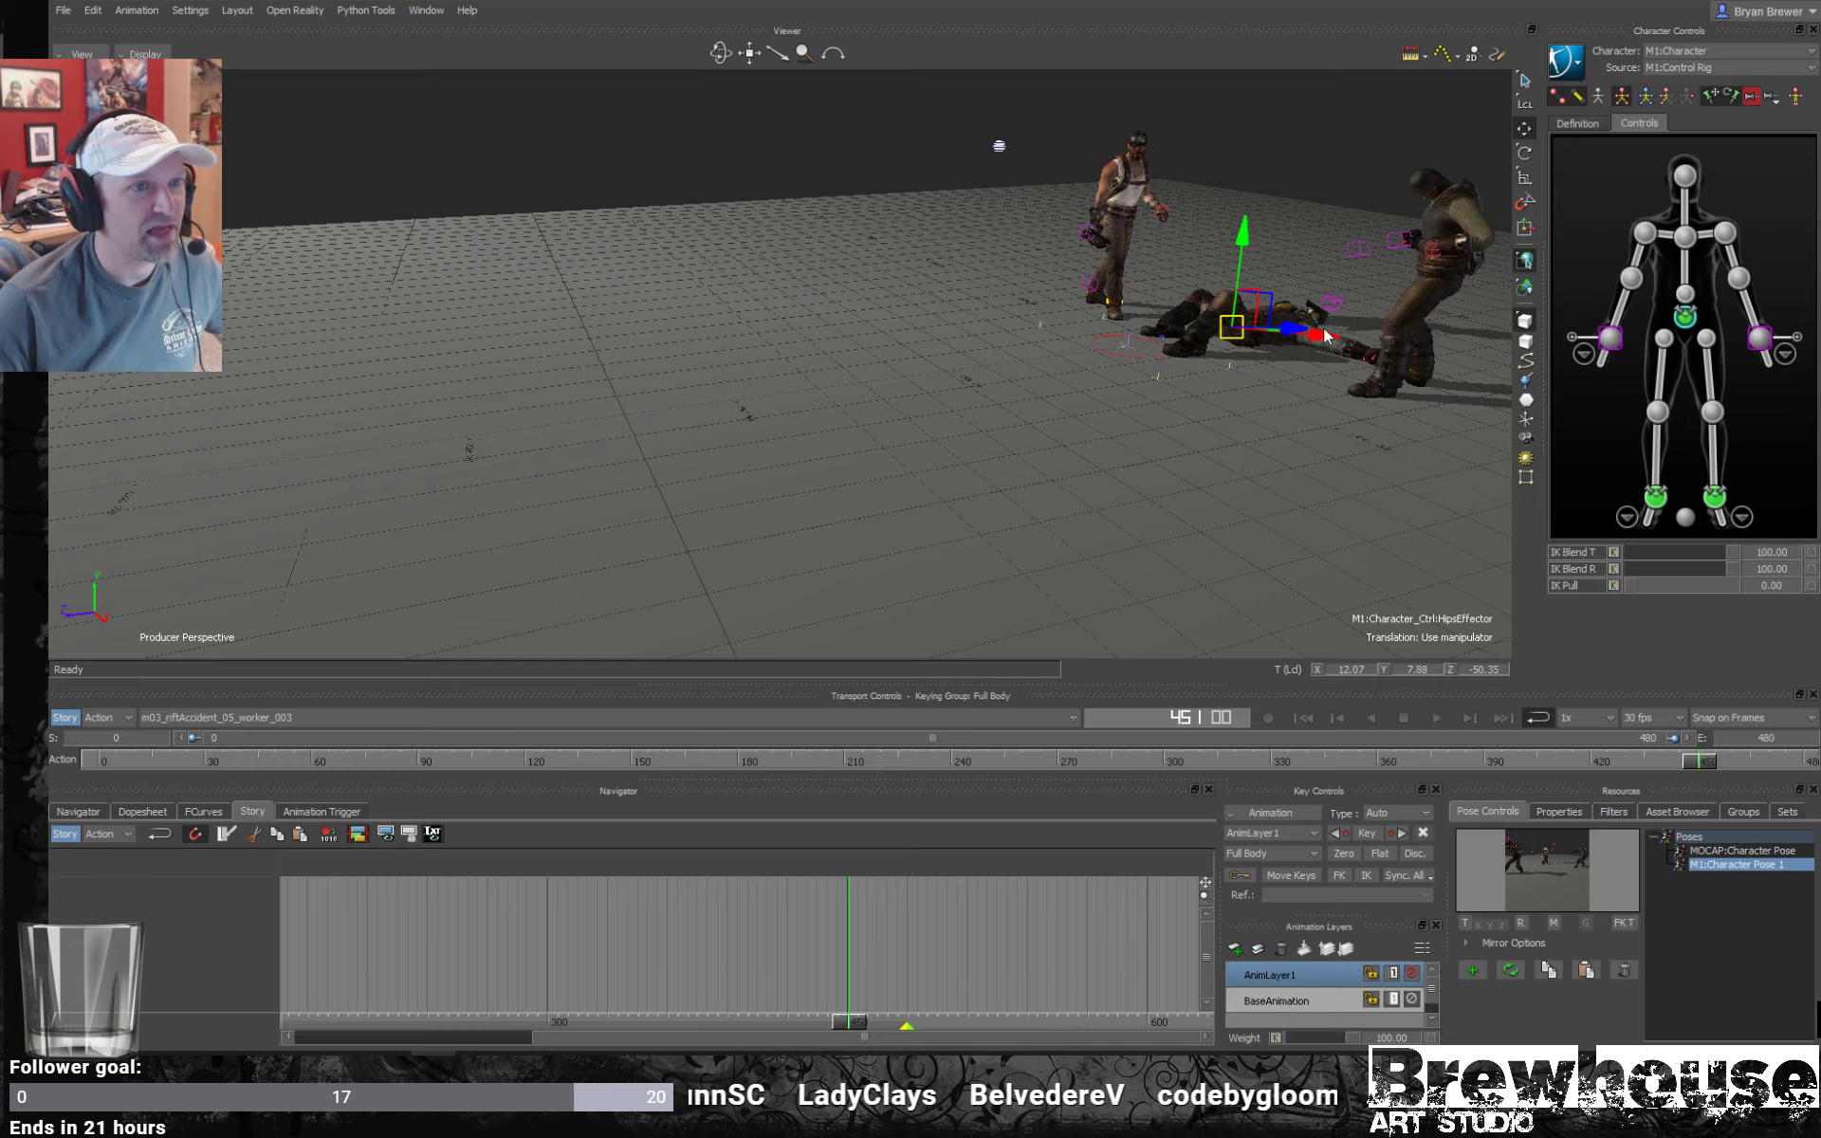
left_click_drag(1323, 328, 1321, 366, "alt")
right_click_drag(1138, 426, 873, 375, "alt")
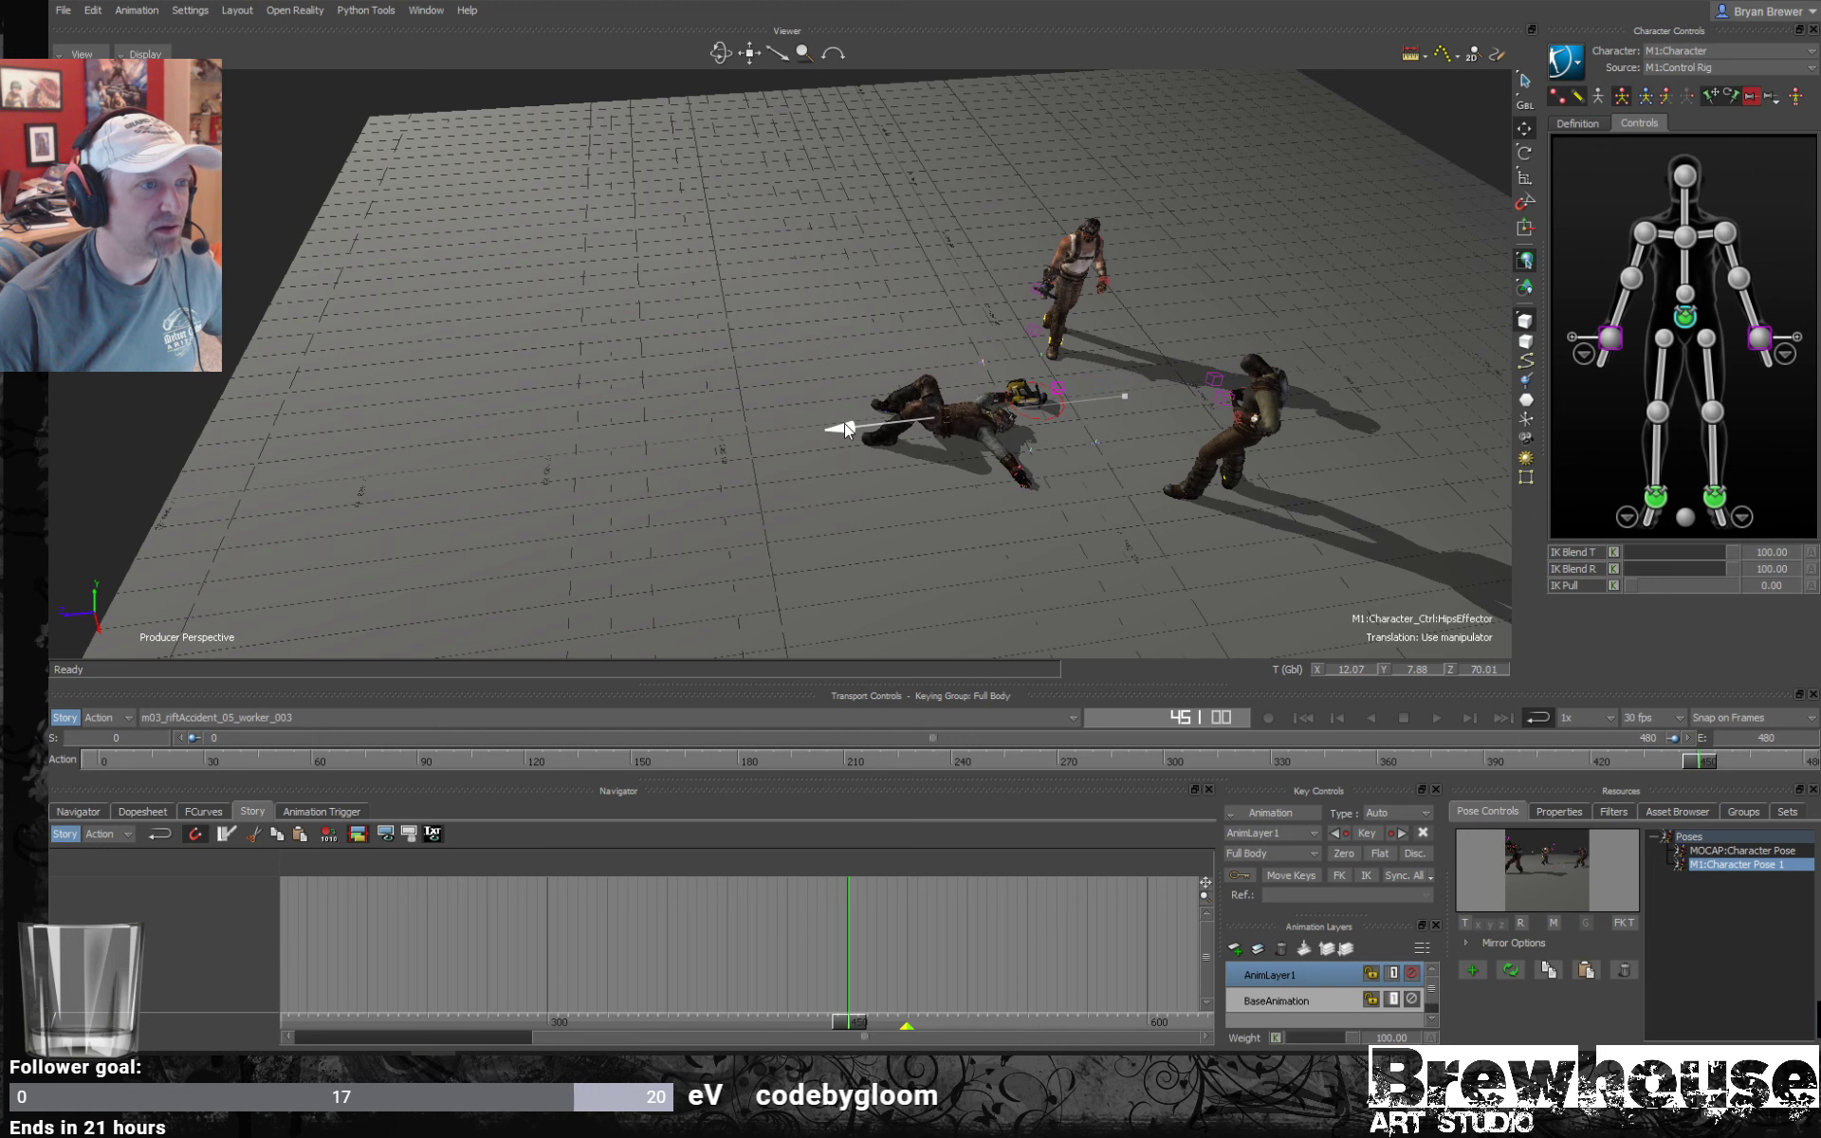
left_click_drag(841, 430, 978, 465)
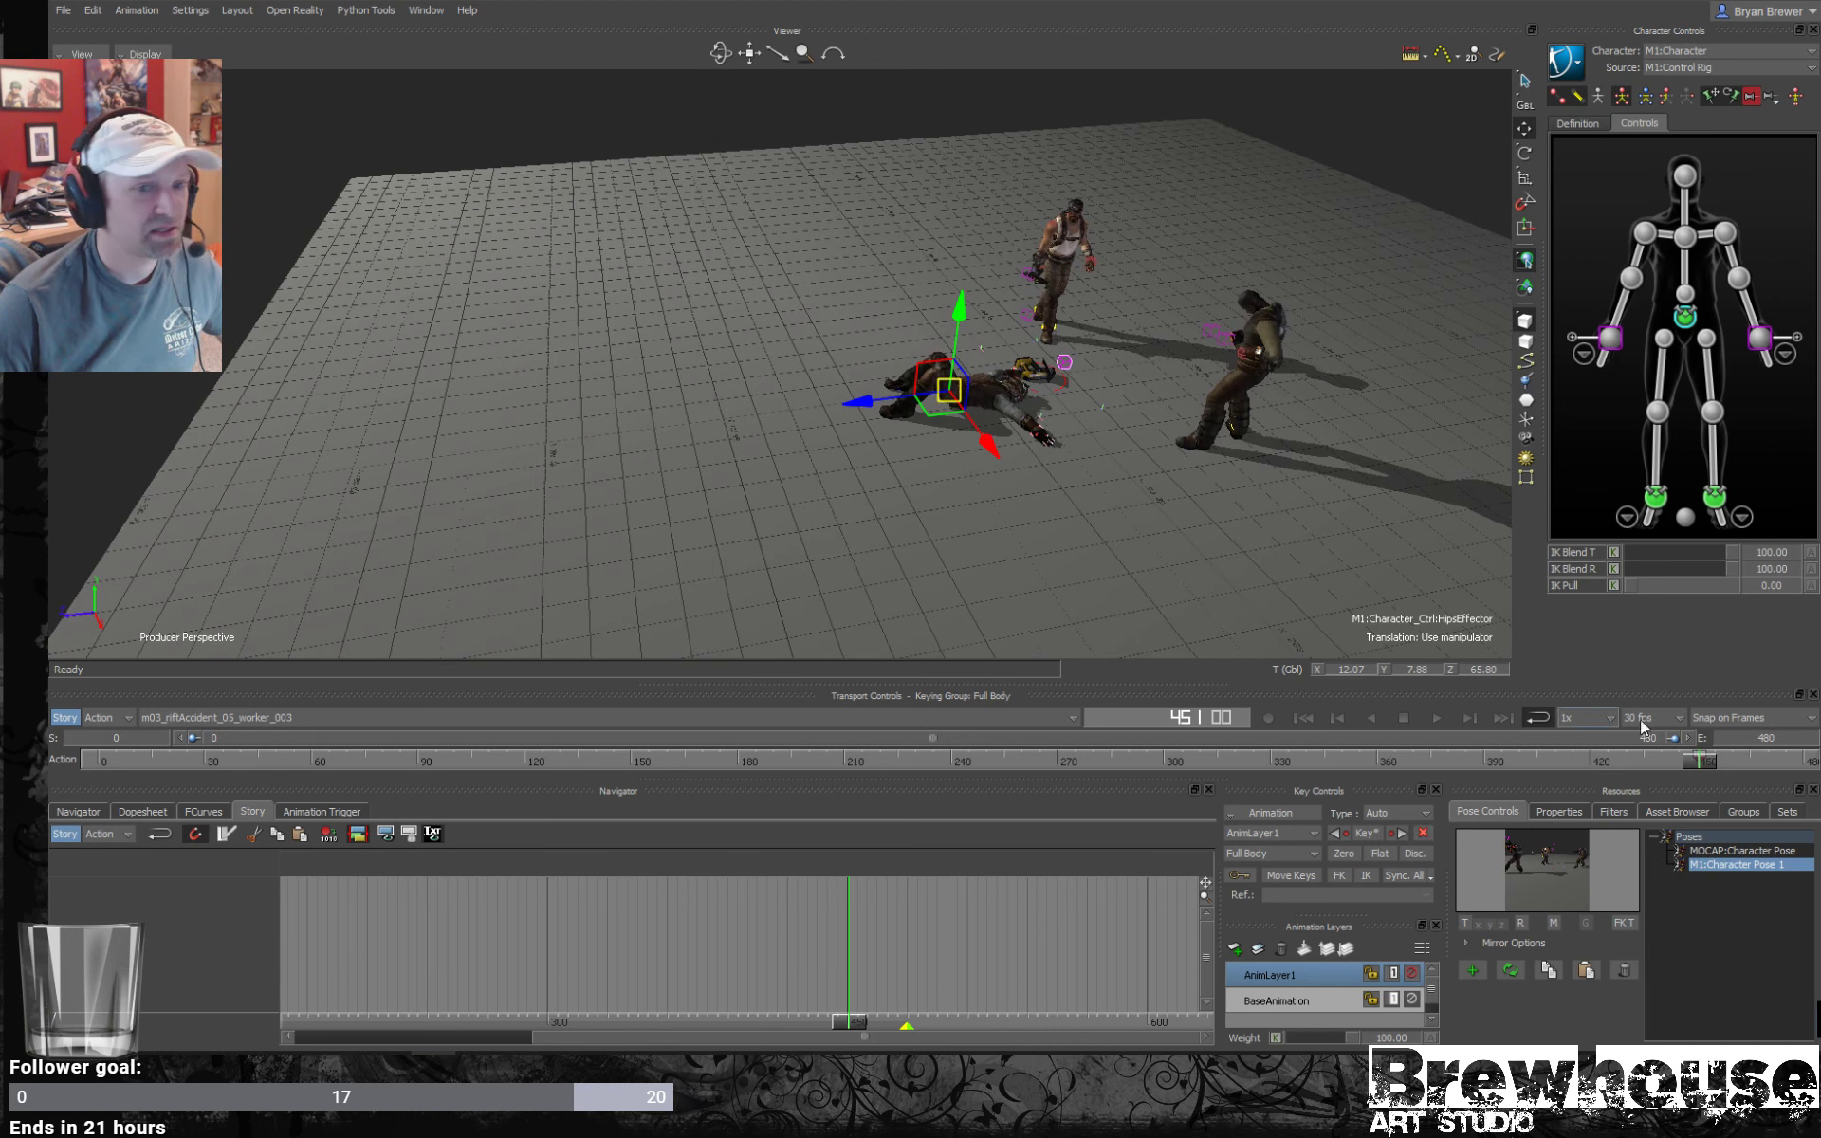
Return to frame 0 and bake M1:Character to its skeleton, followed by a bake back onto its control rig.
left_click_drag(1715, 772, 50, 702)
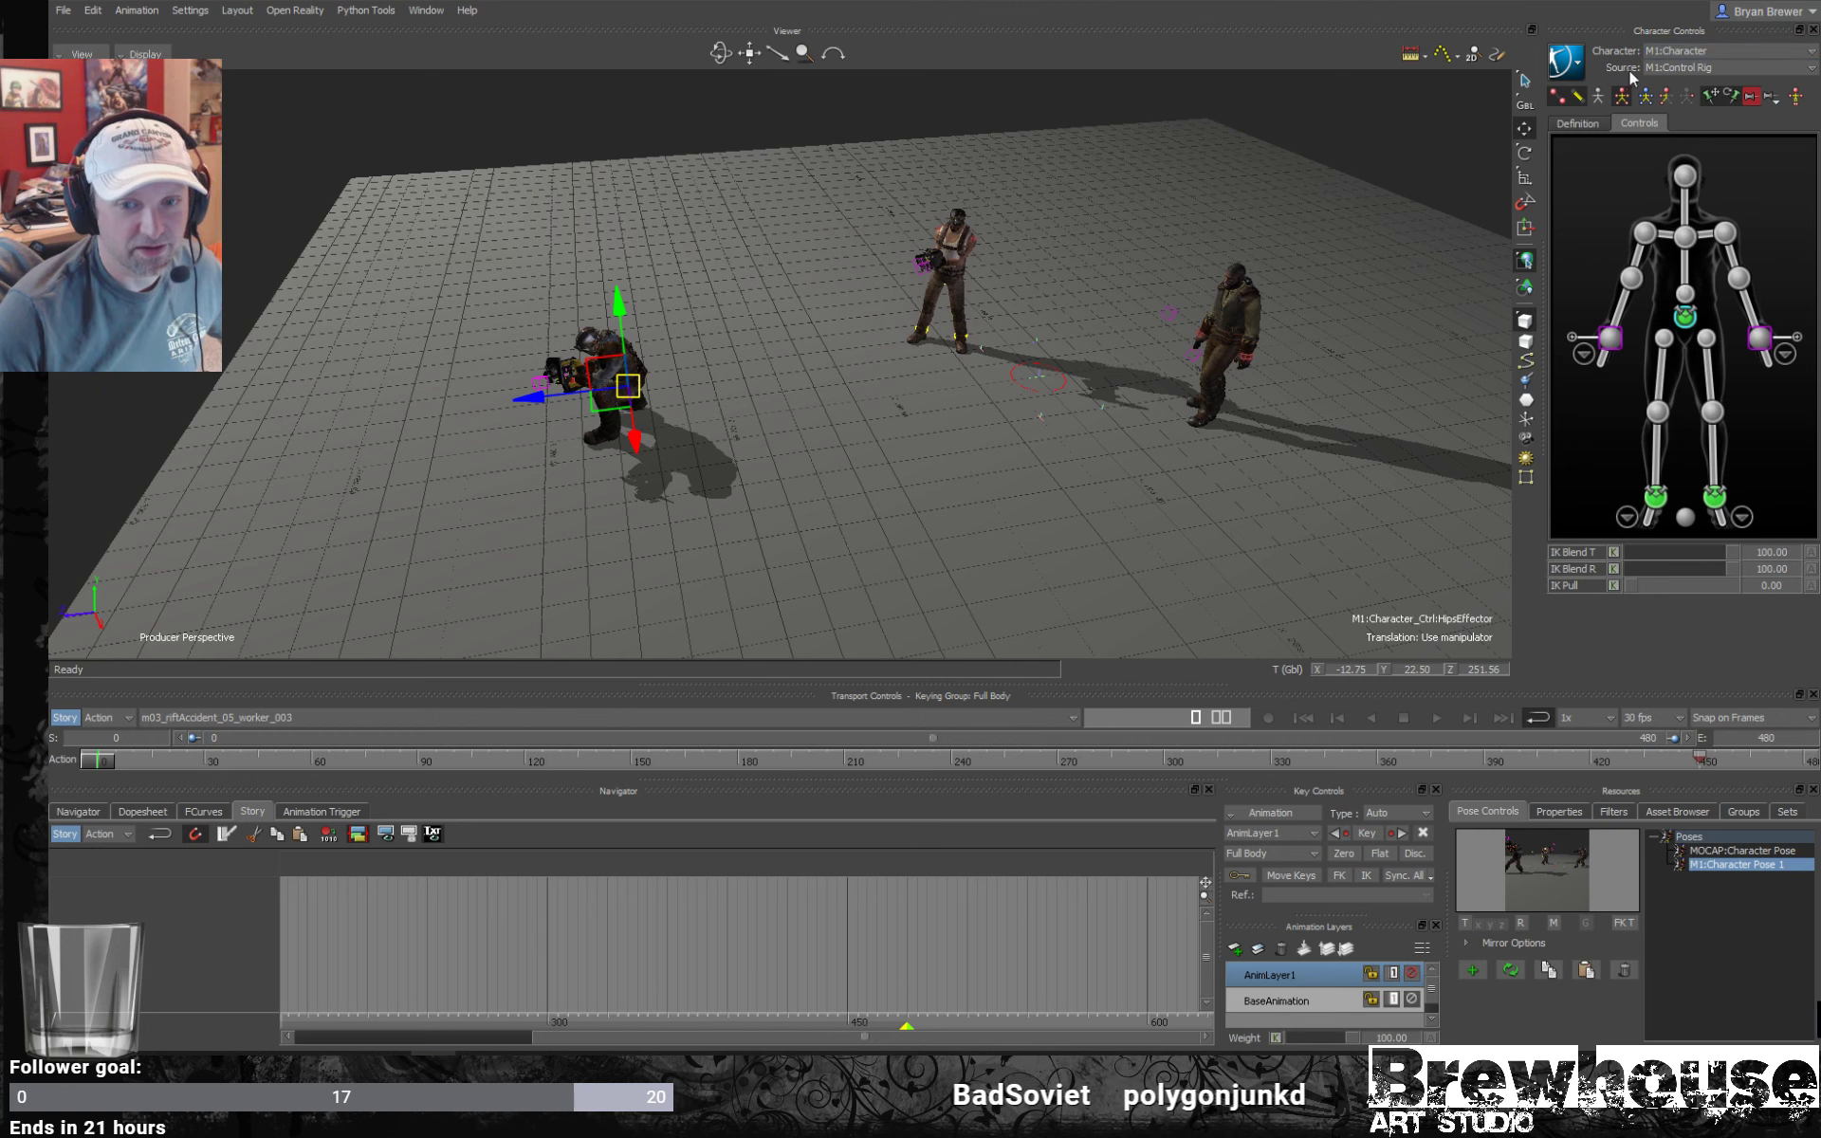
left_click(1566, 62)
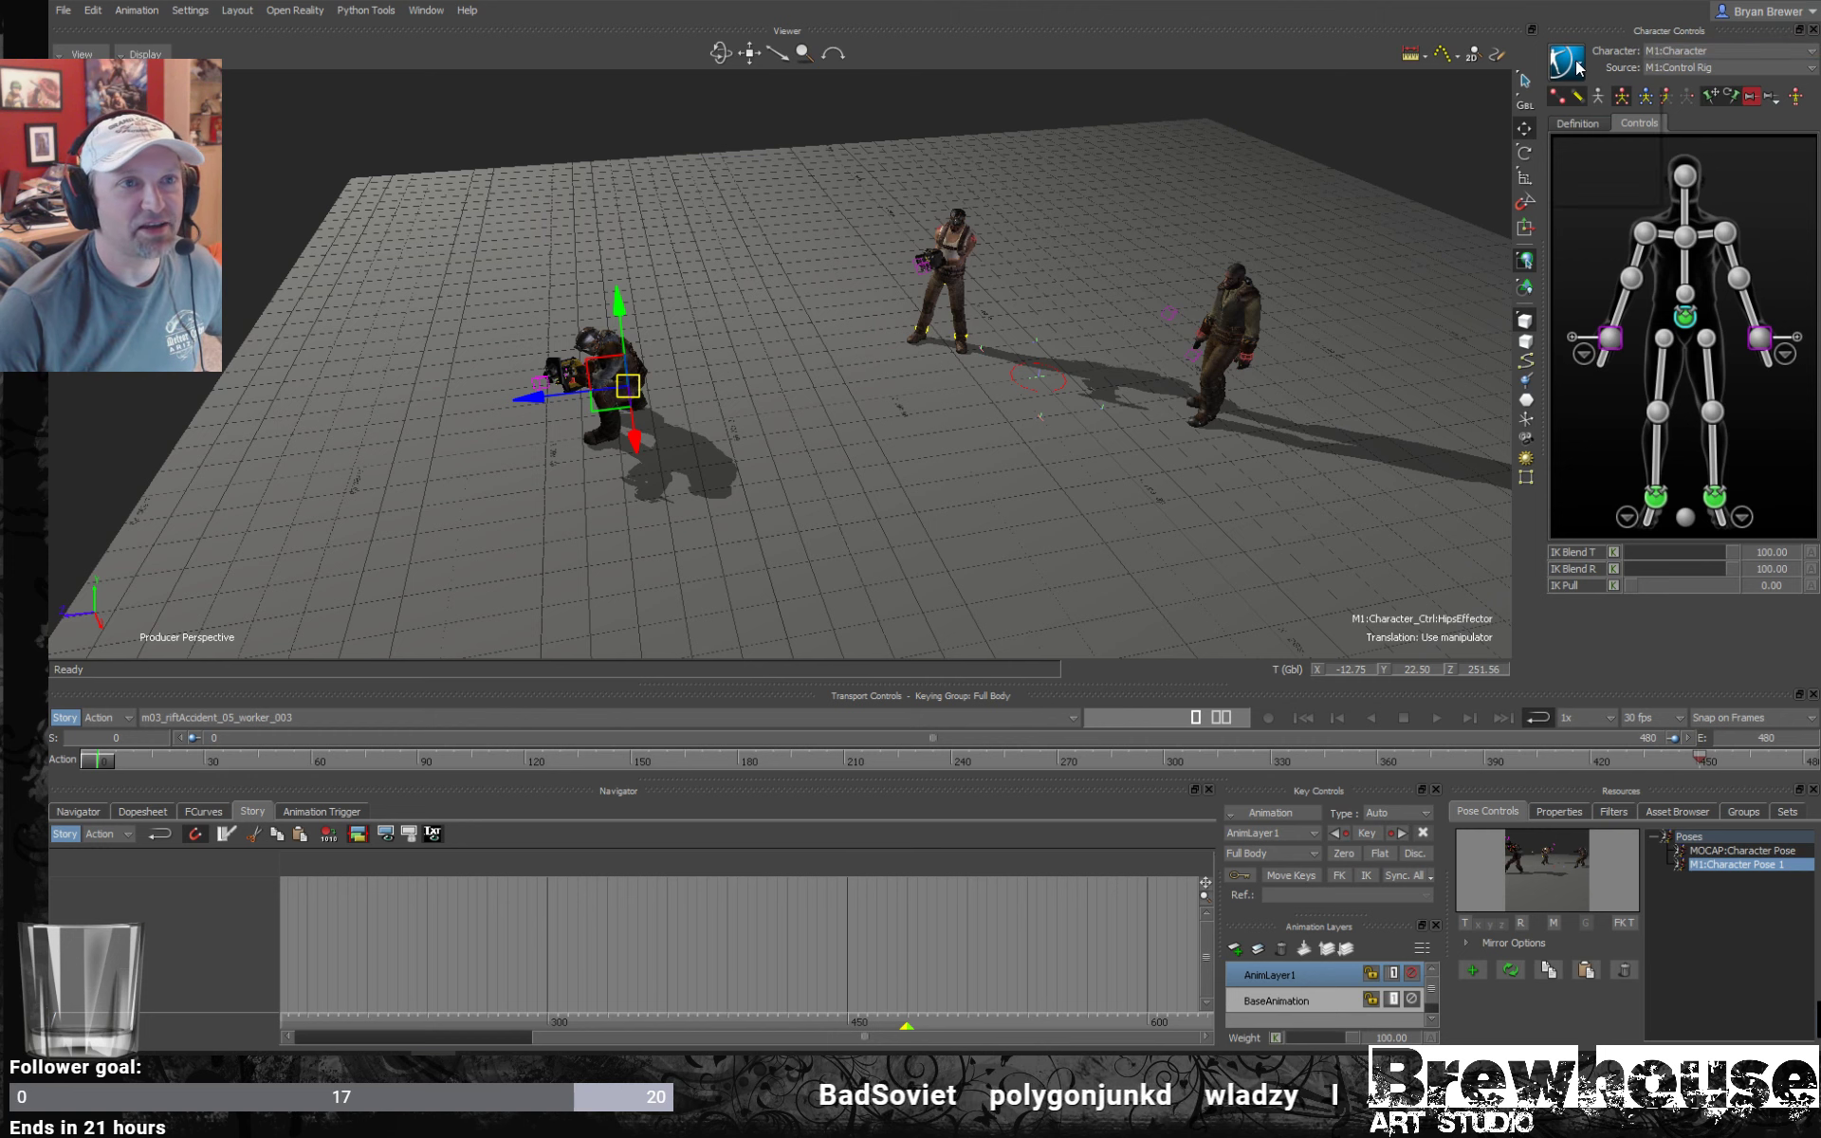
mouse_move(1590, 164)
left_click(1680, 162)
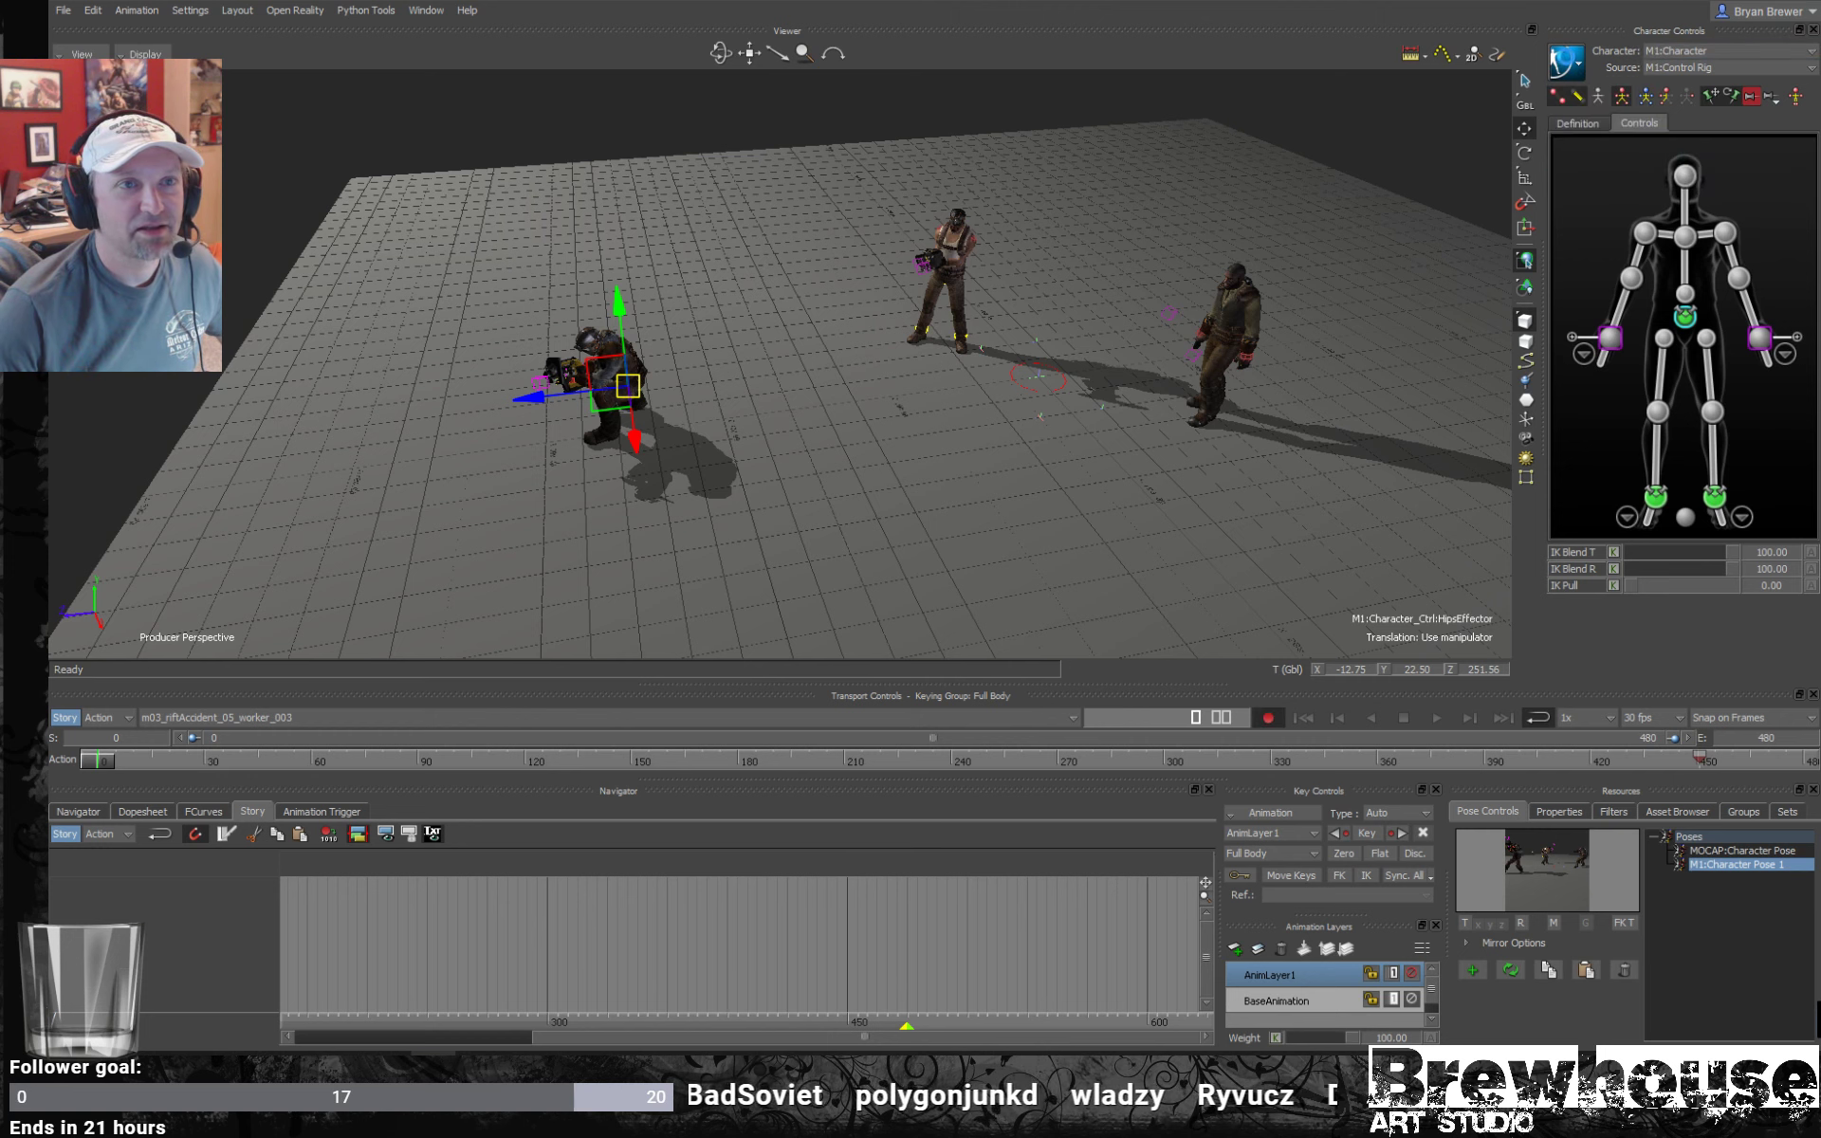
left_click(1566, 63)
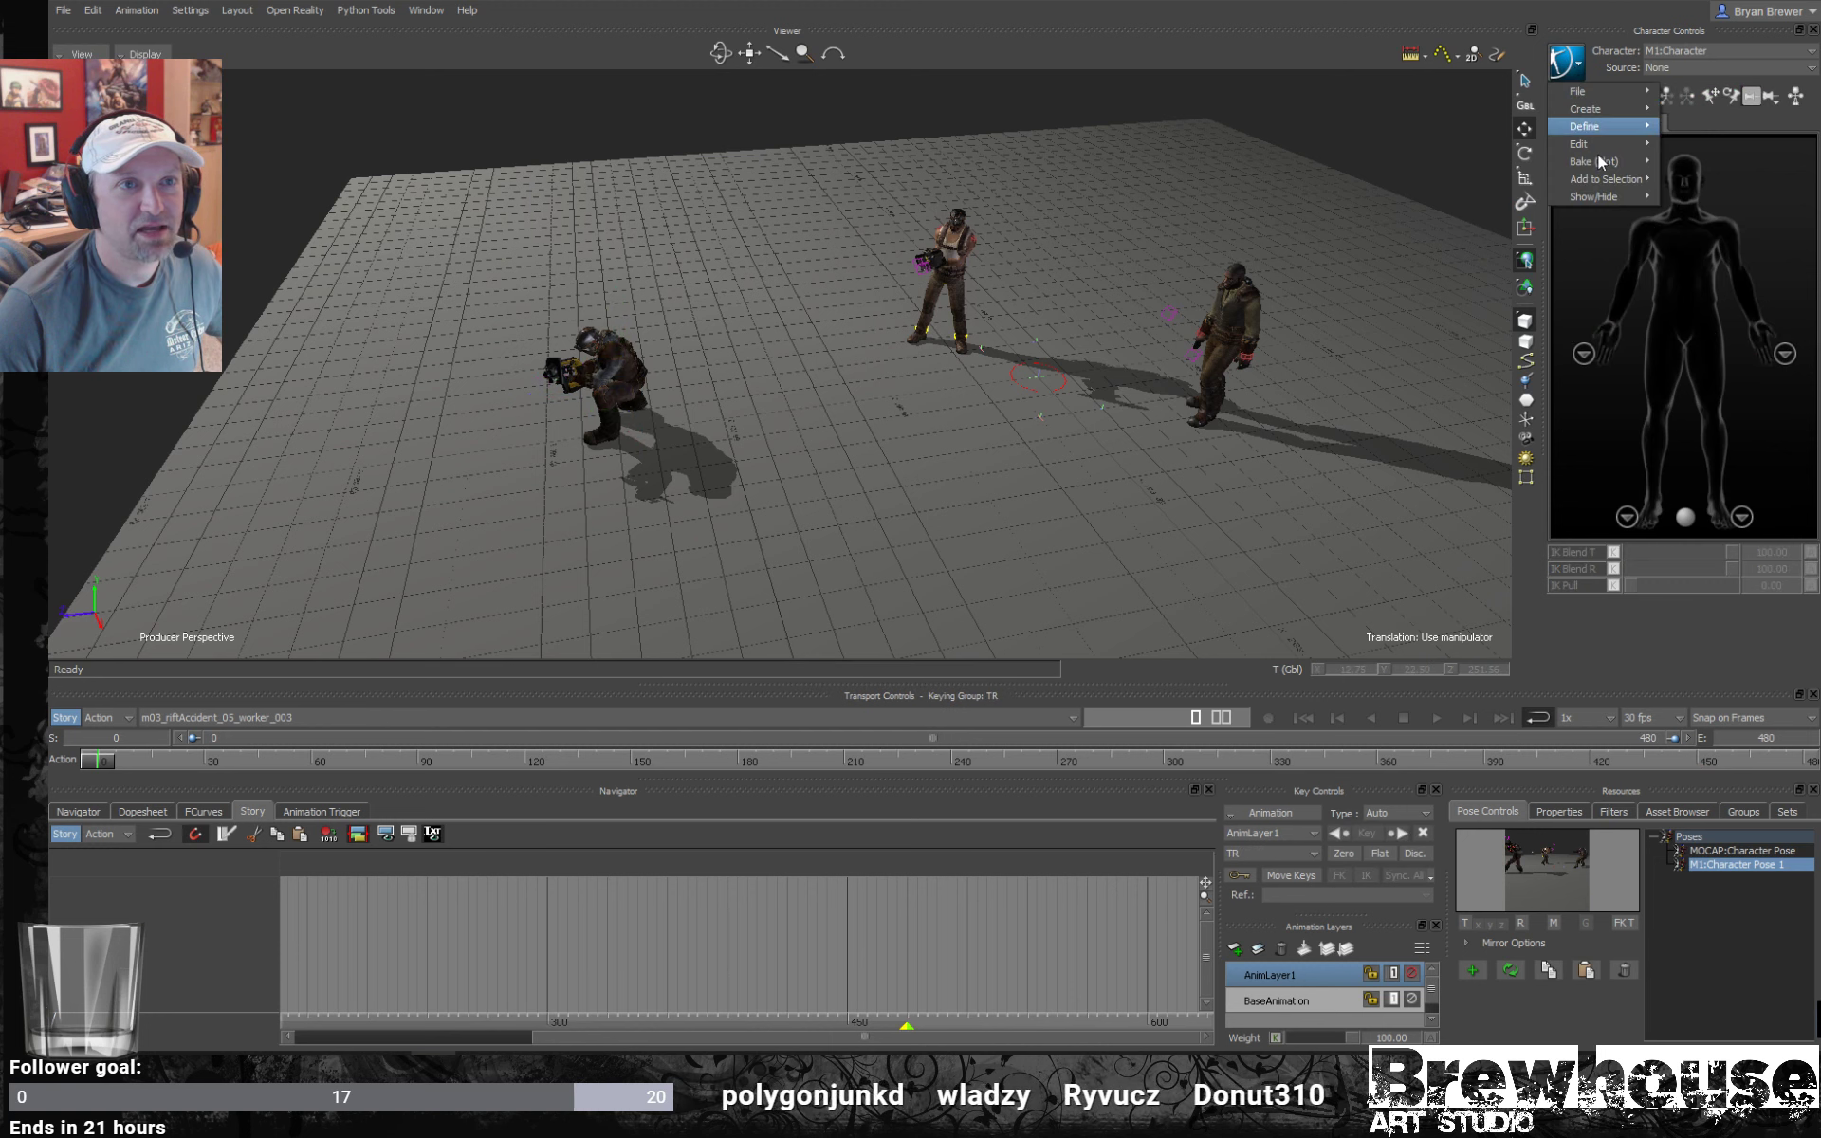
mouse_move(1597, 161)
left_click(1704, 177)
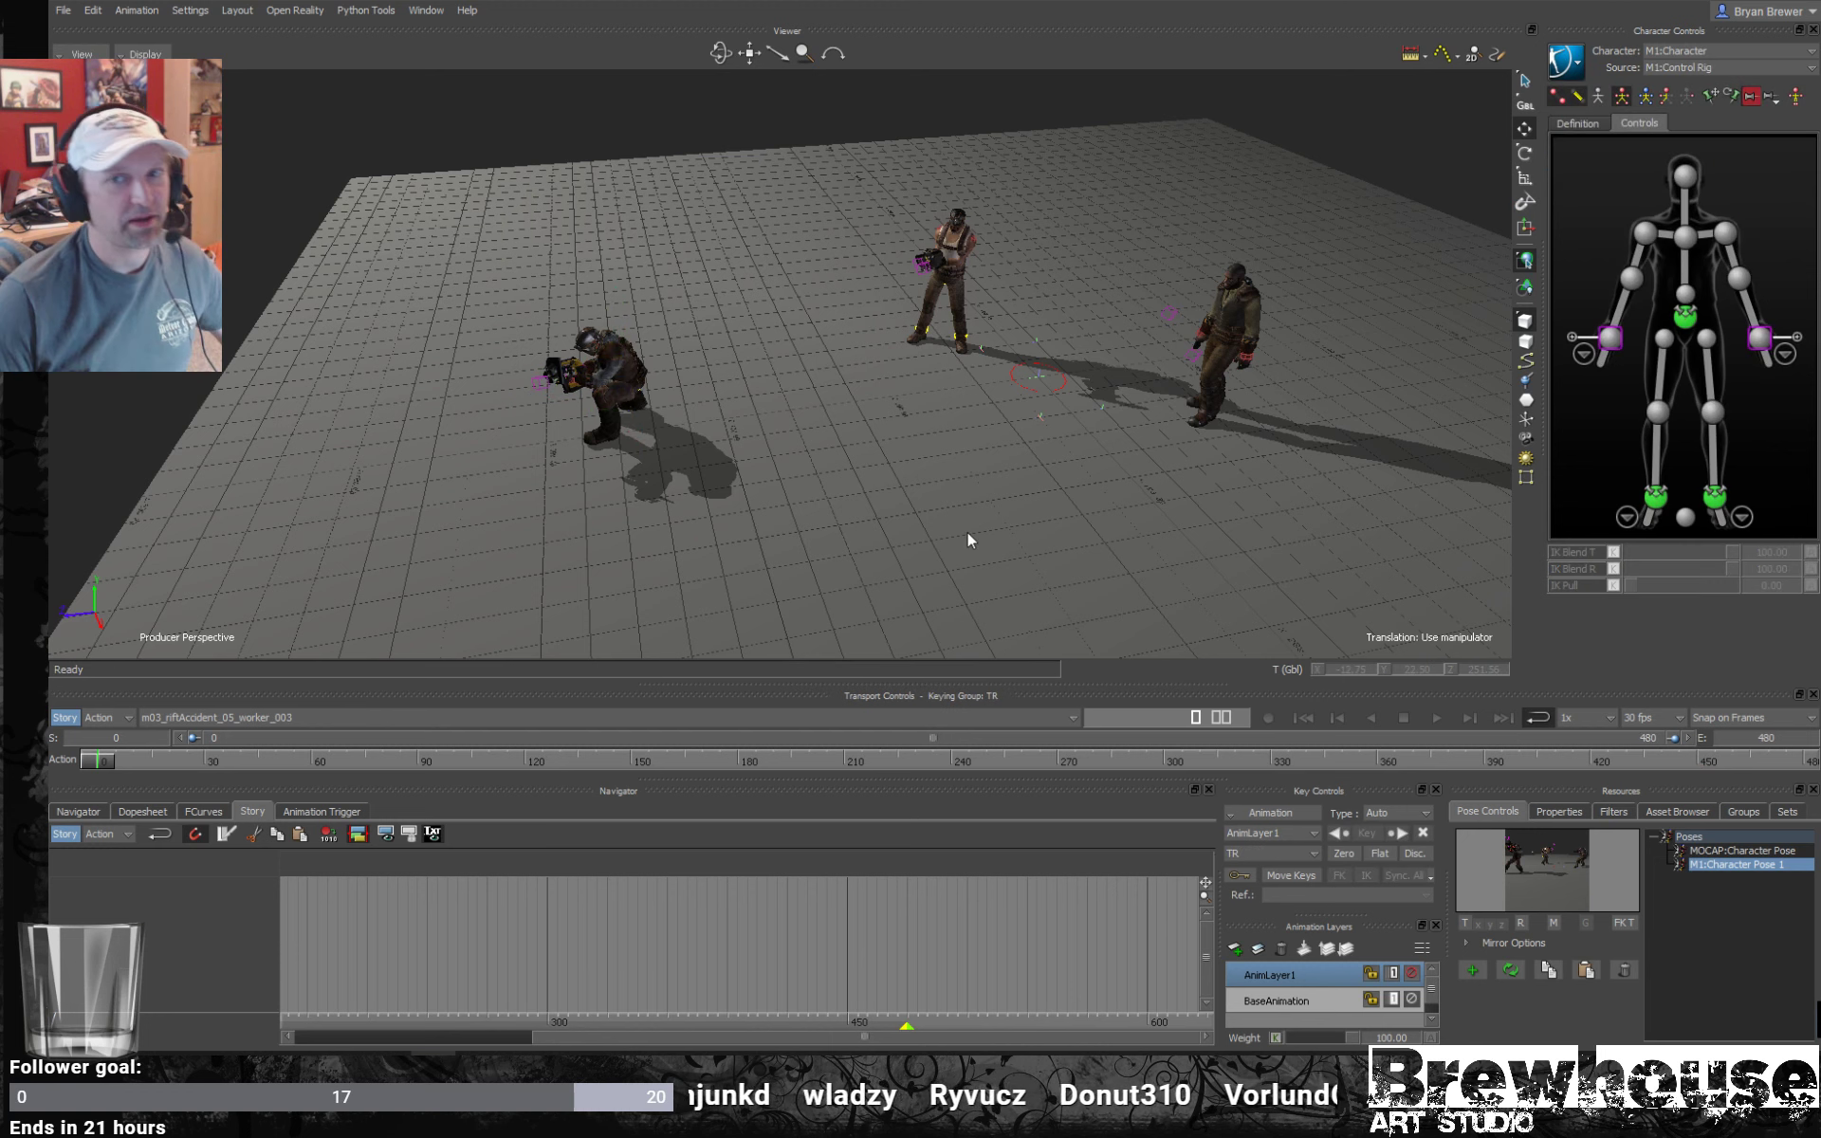
Frame the kneeling worker closely and collapse the M1:Character and Characters branches in the scene tree.
scroll(669, 512, "up", 3)
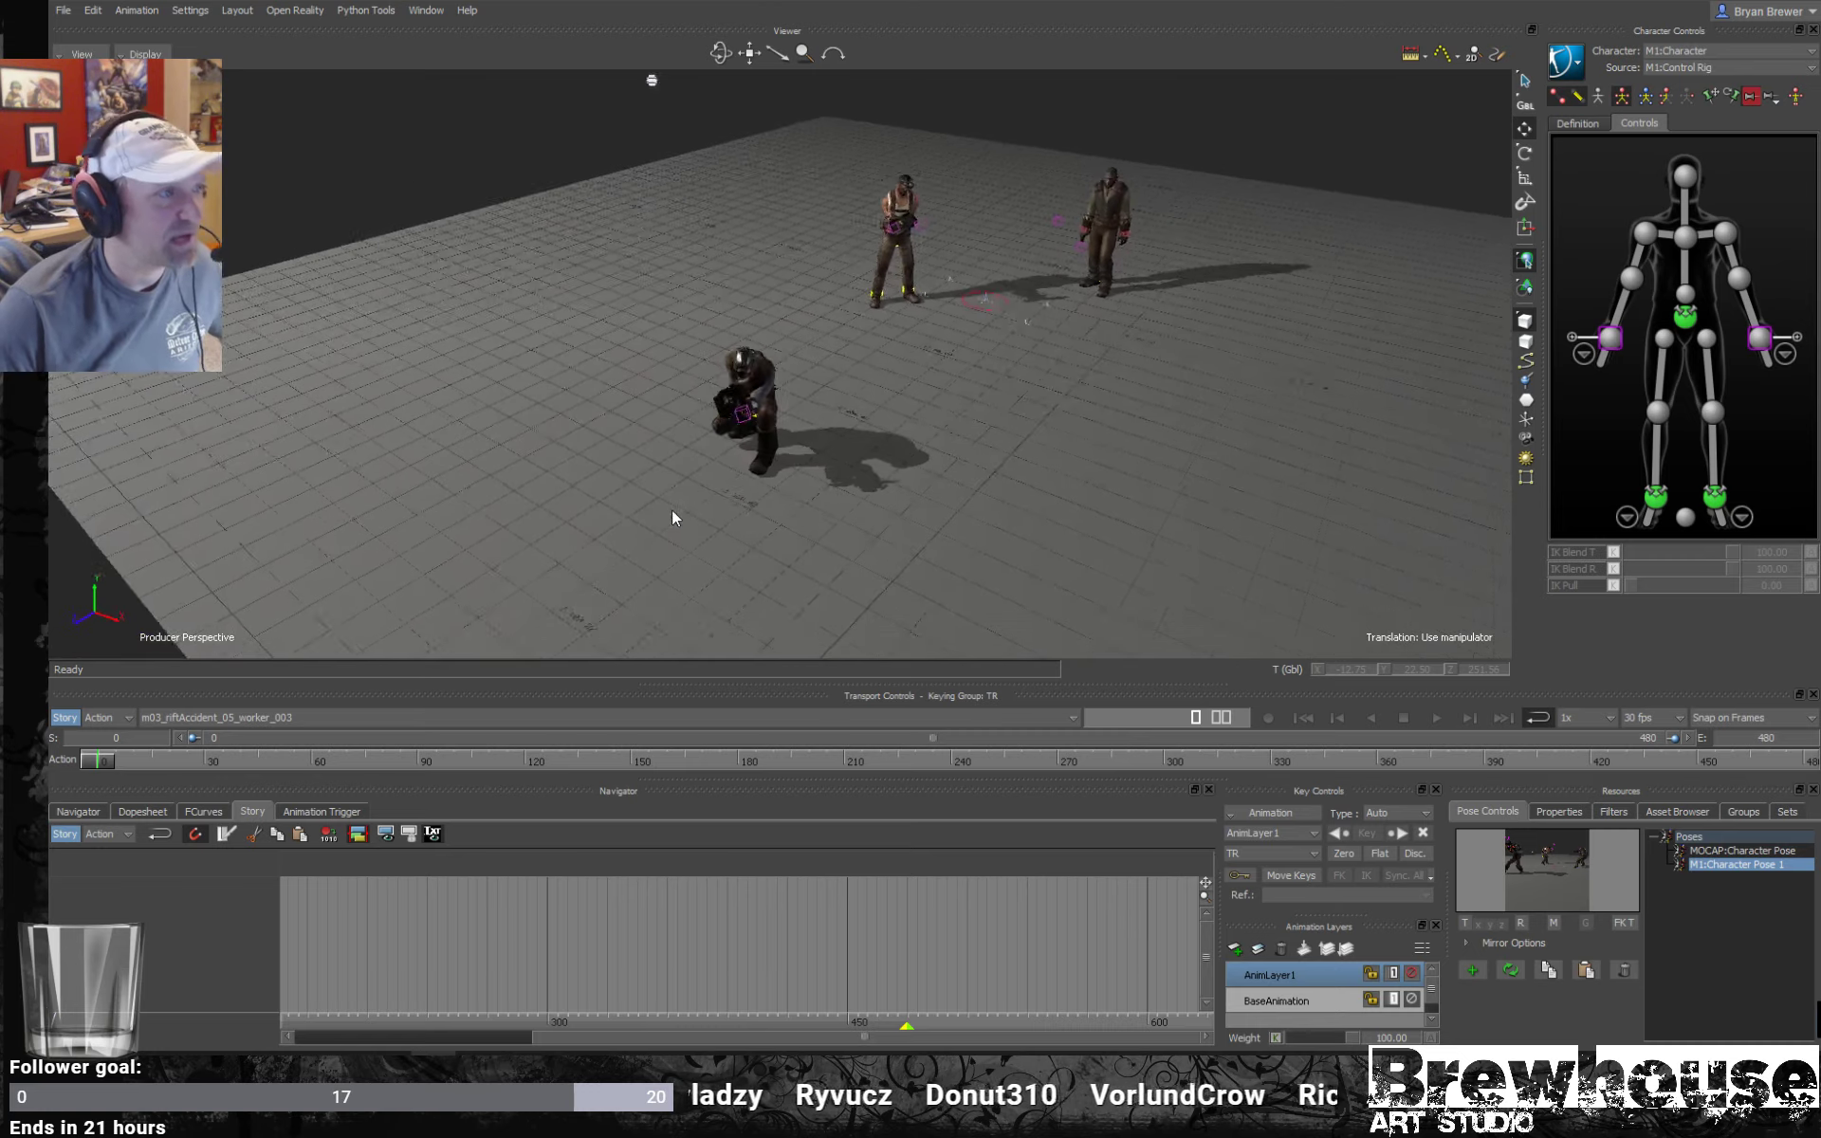
scroll(862, 494, "up", 2)
scroll(1006, 463, "up", 5)
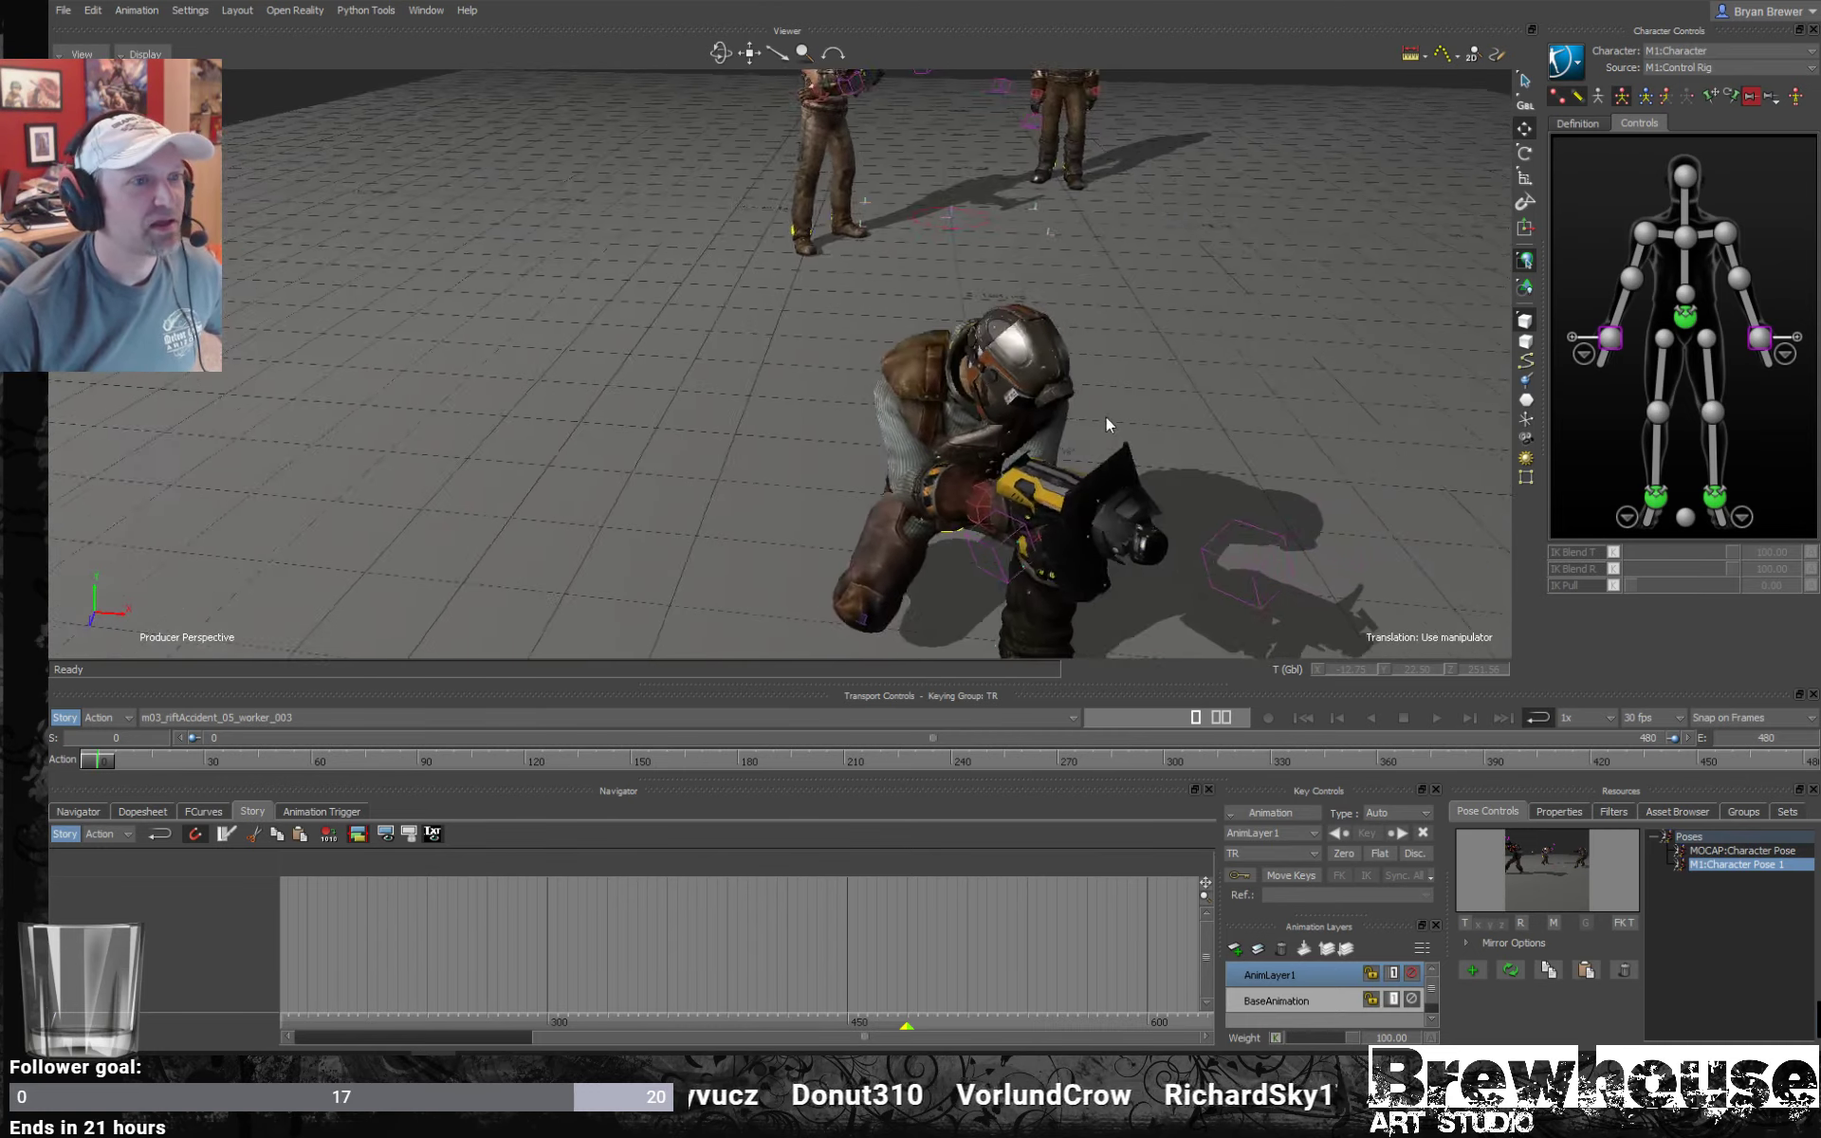
left_click_drag(1168, 429, 1124, 425)
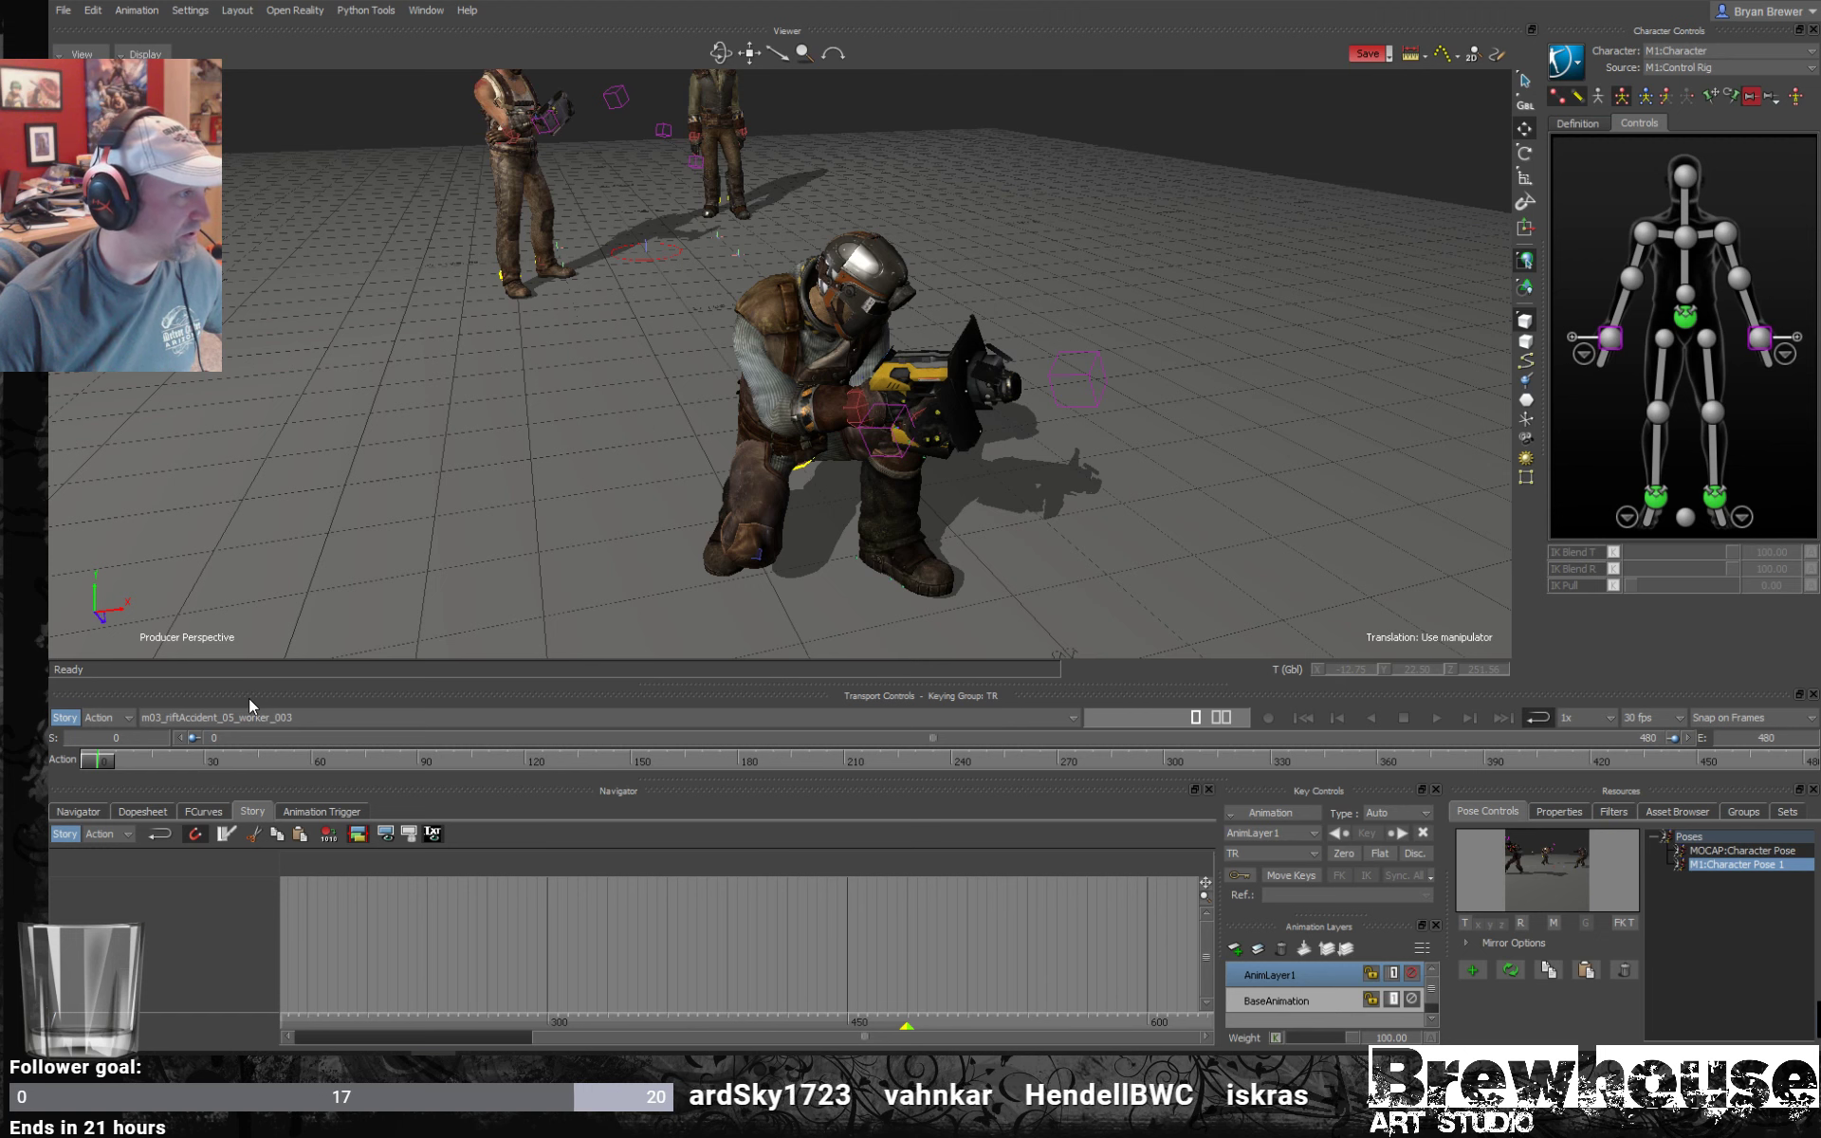
left_click(80, 812)
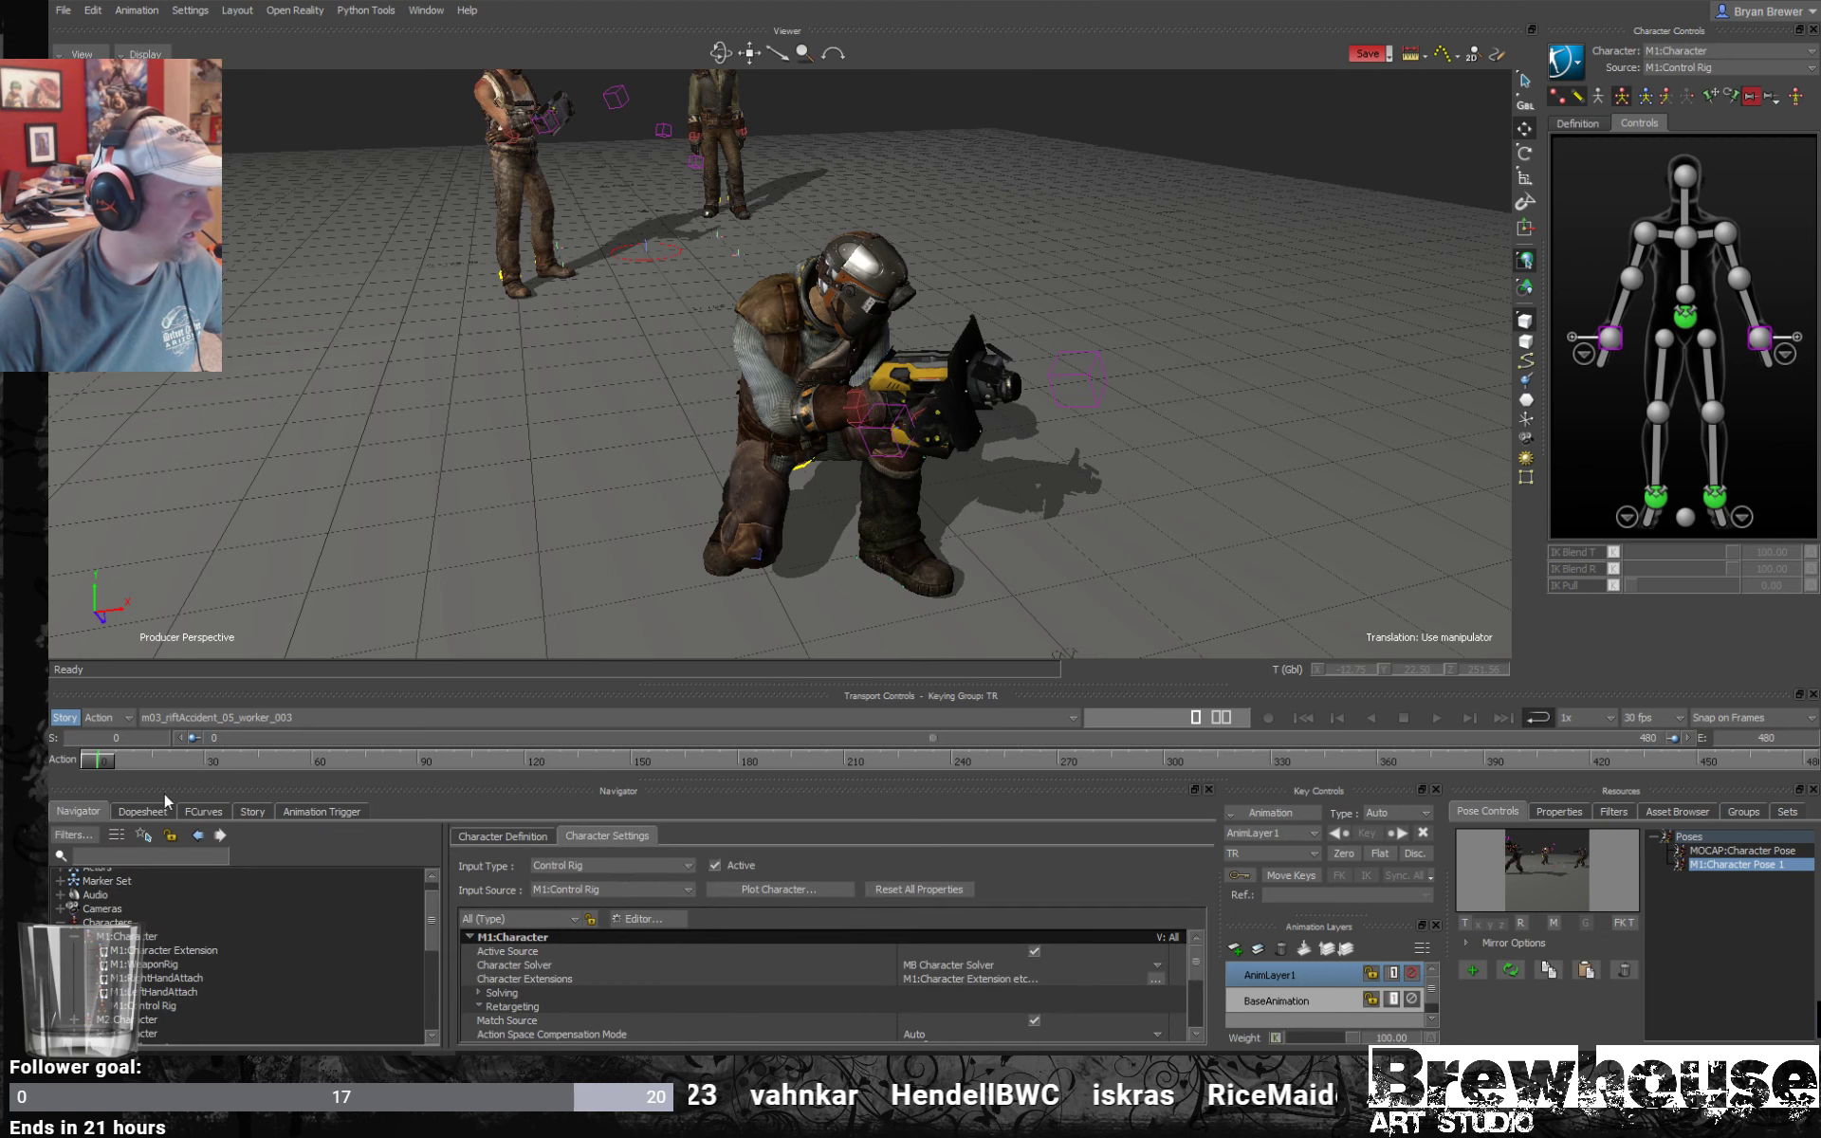
left_click(75, 936)
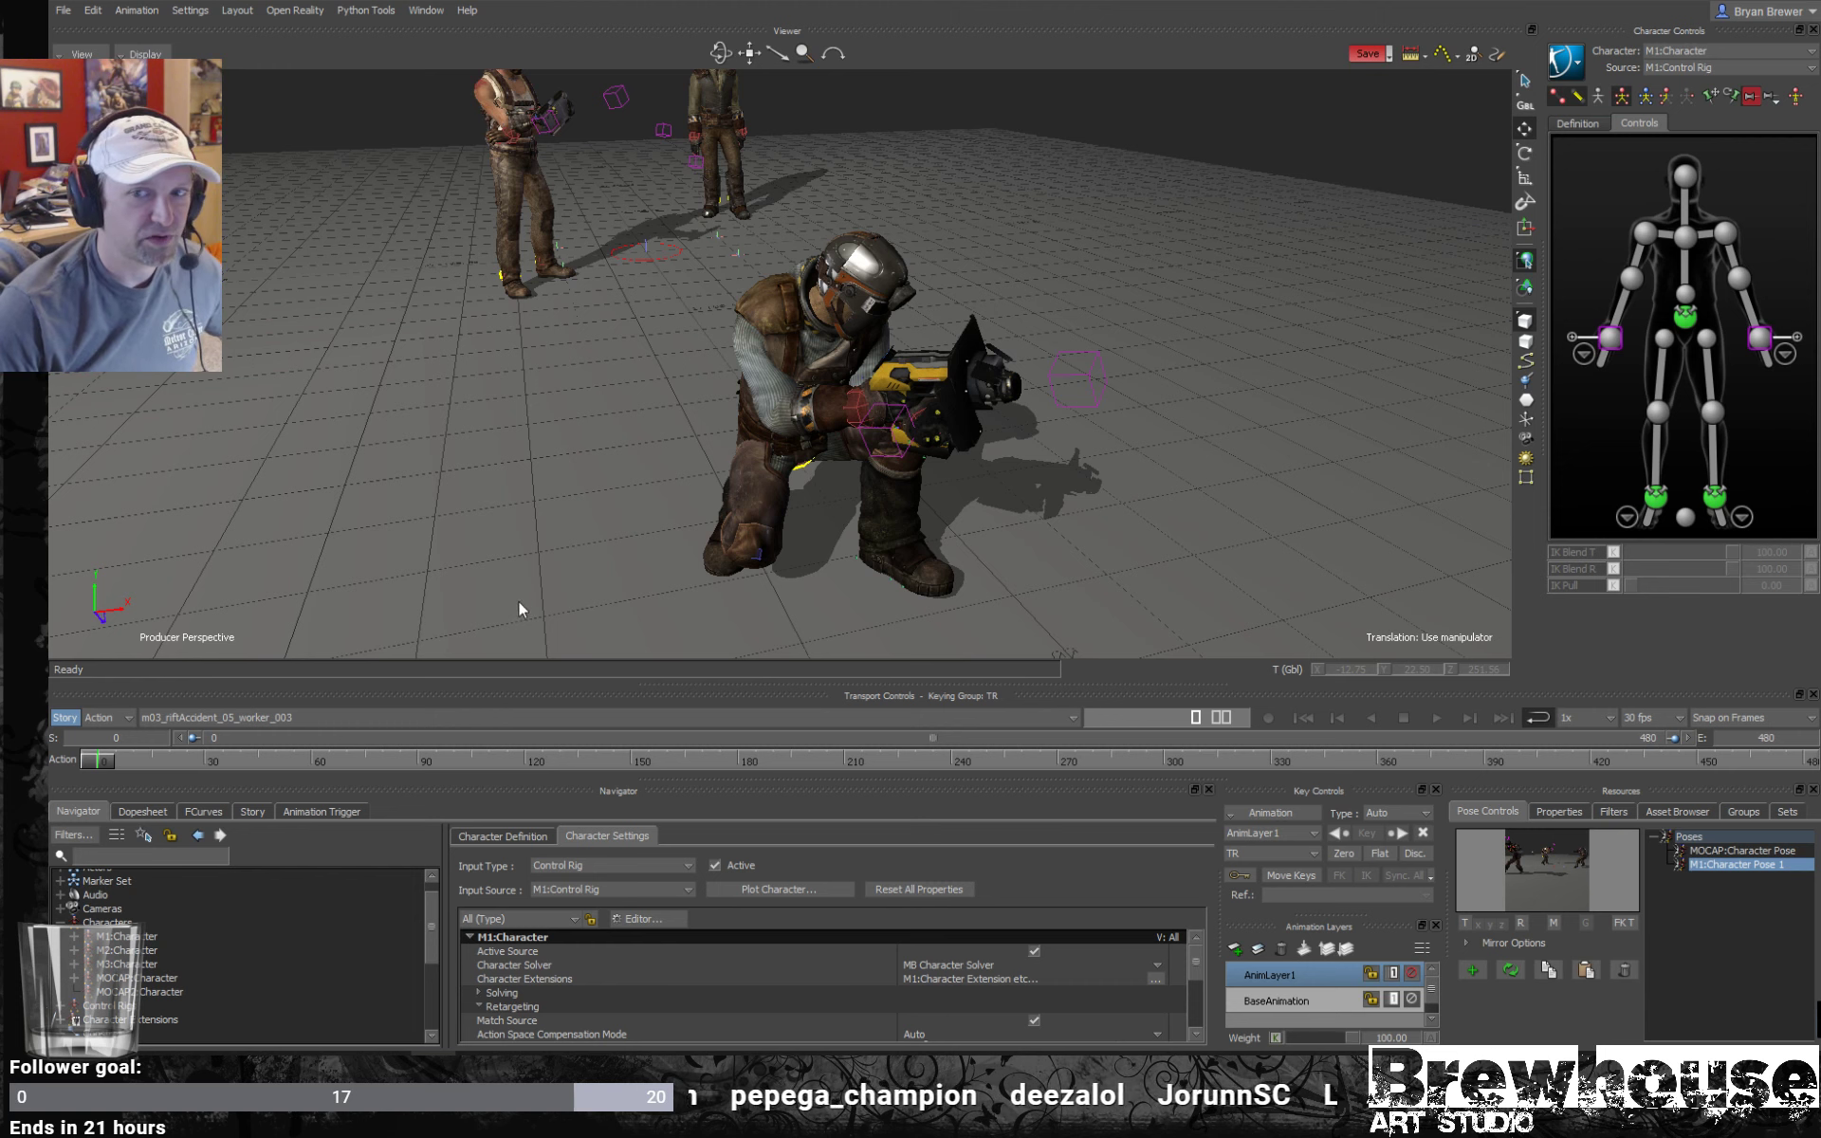
left_click(61, 922)
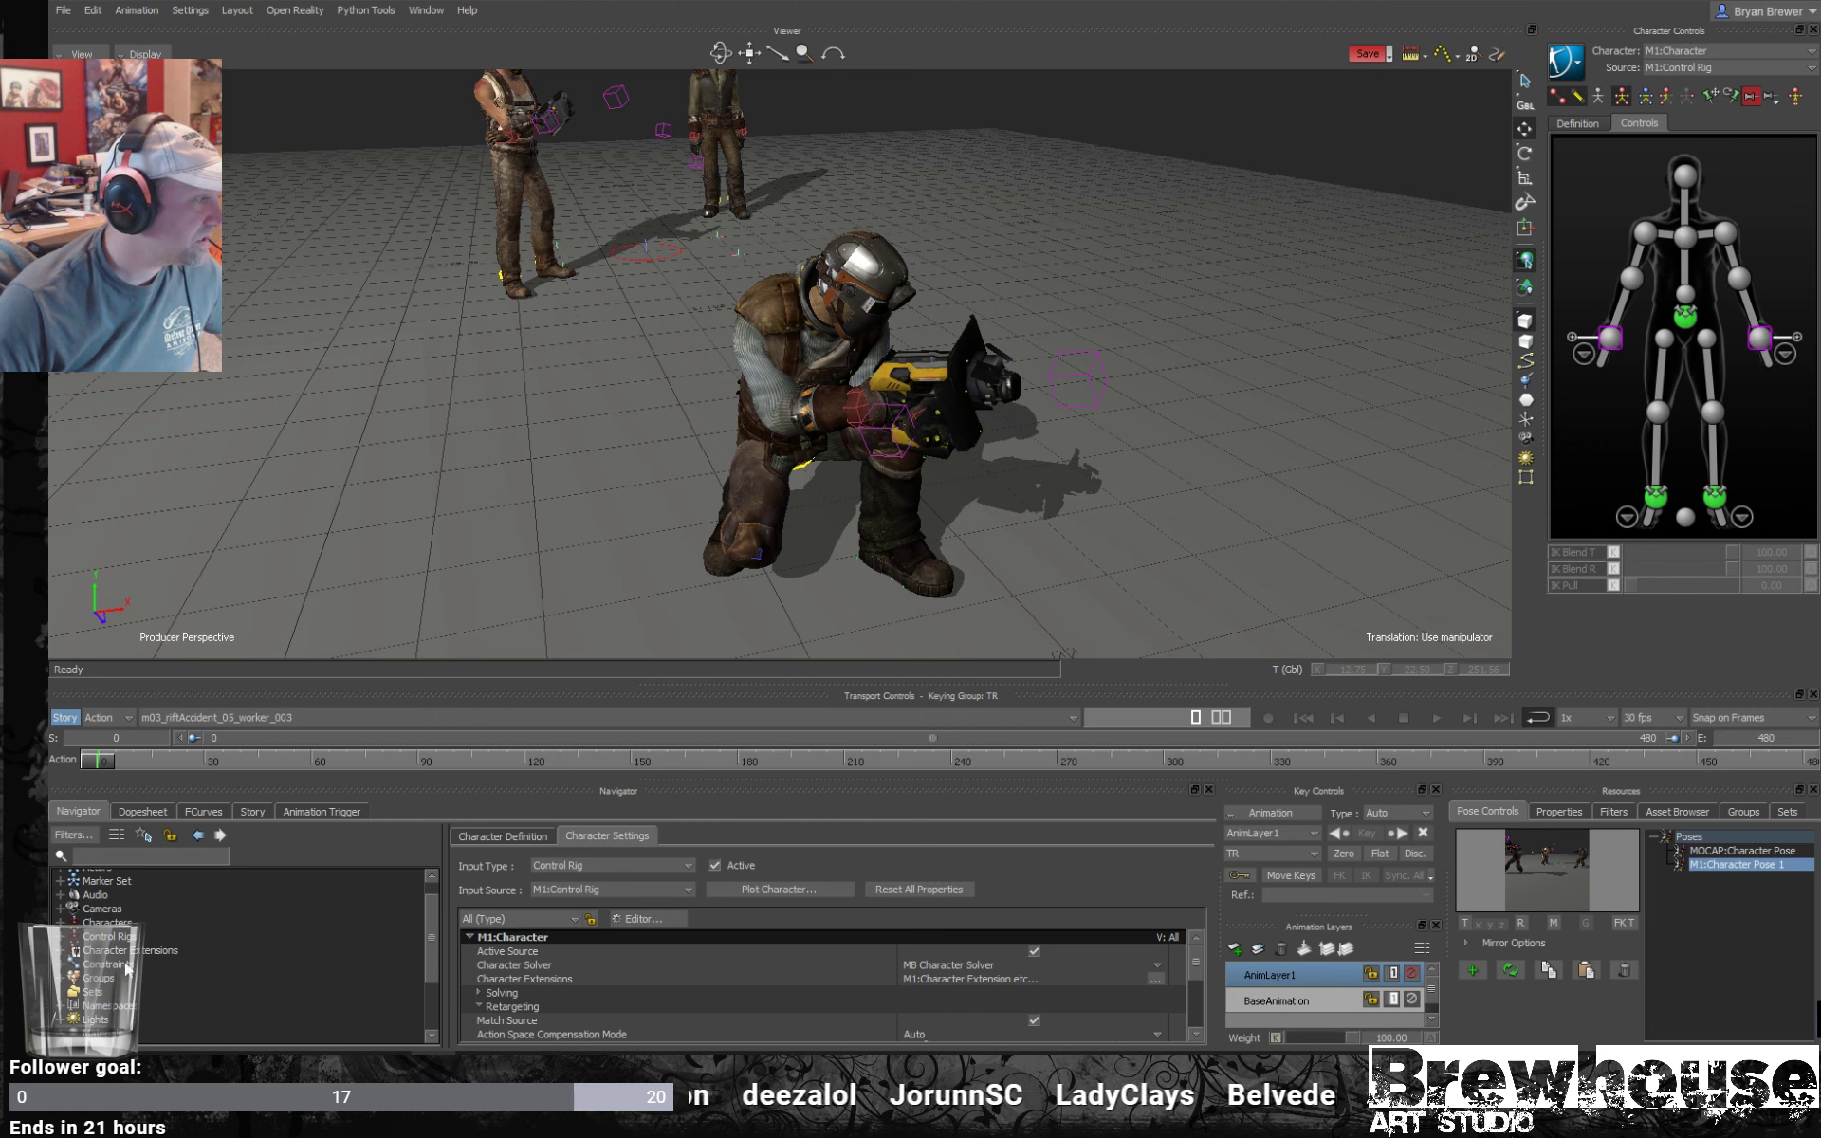
mouse_move(432, 935)
left_mouse_down()
mouse_move(435, 983)
mouse_move(430, 920)
left_mouse_up()
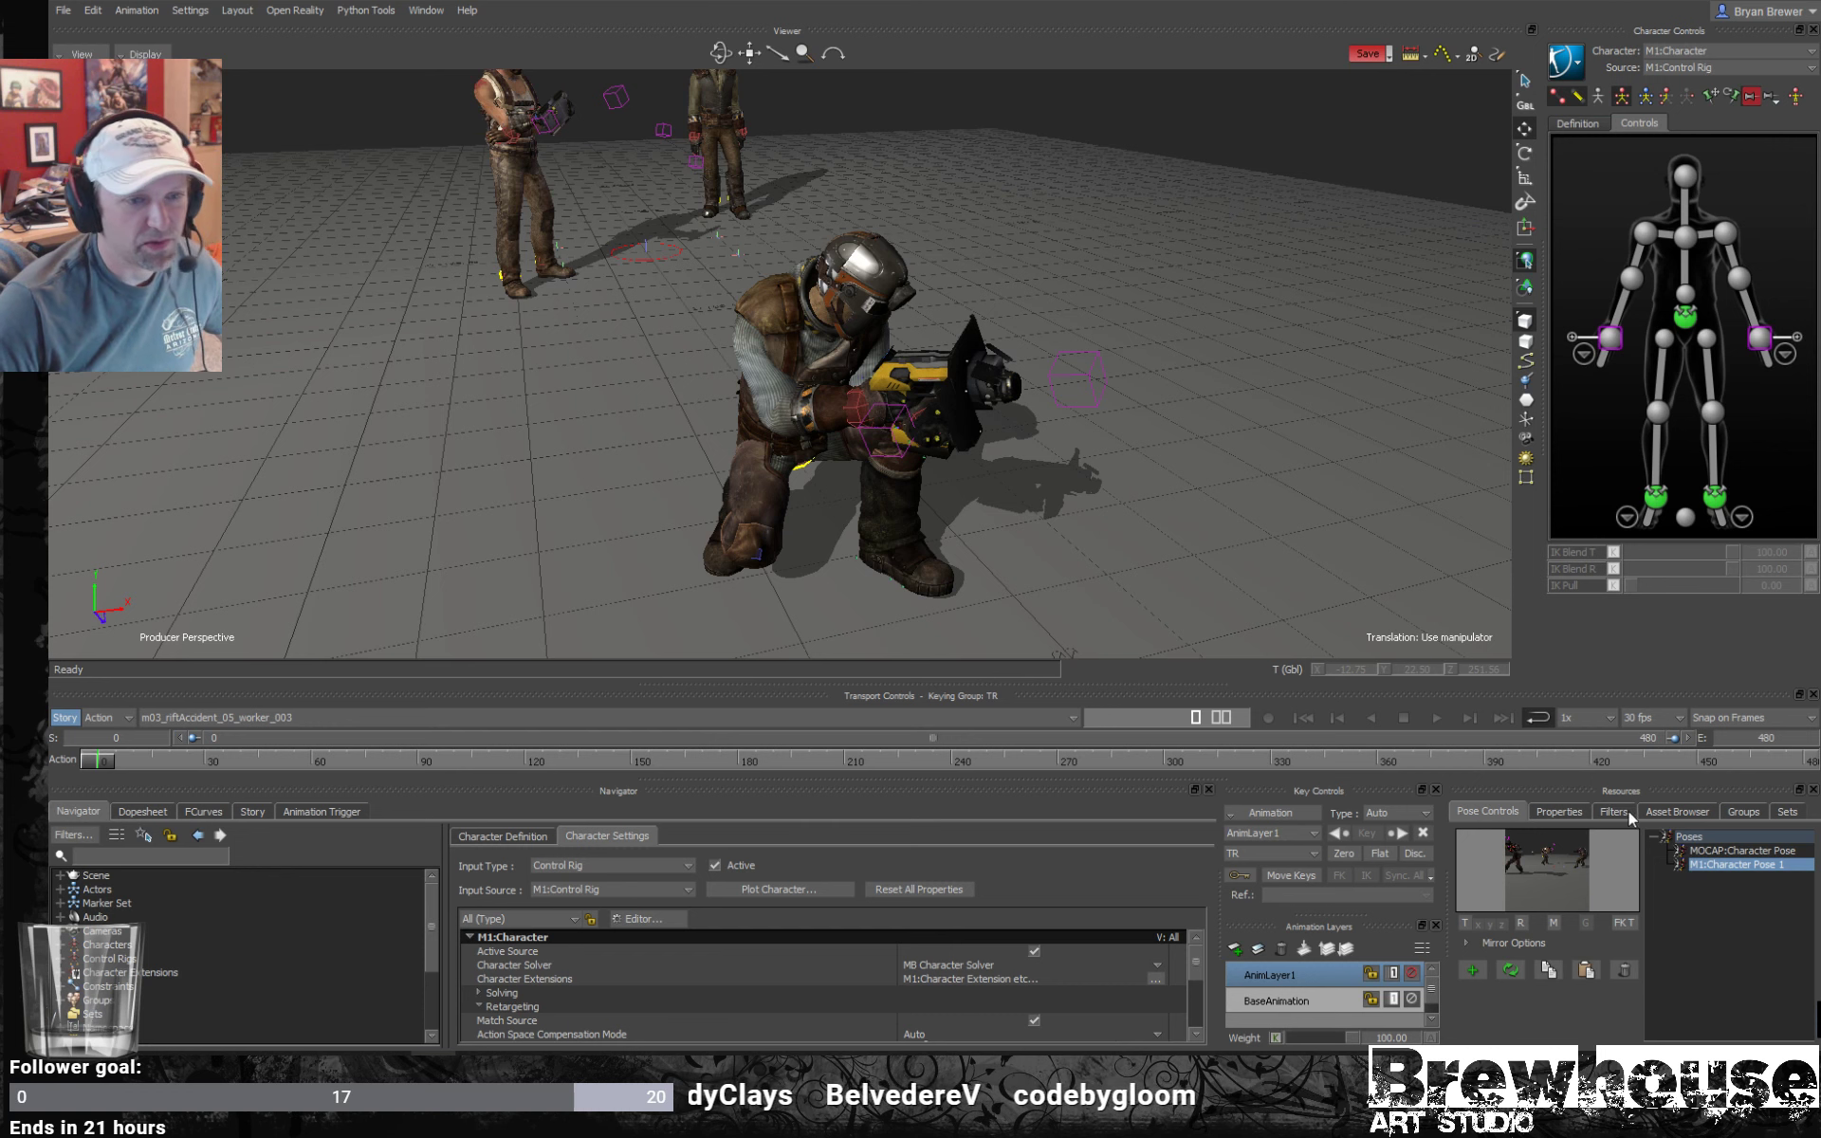
In the scene groups, expand M1:Character1 and its M1:WEAPONS subgroup, and show the M1:WeaponRIG group.
left_click(1741, 812)
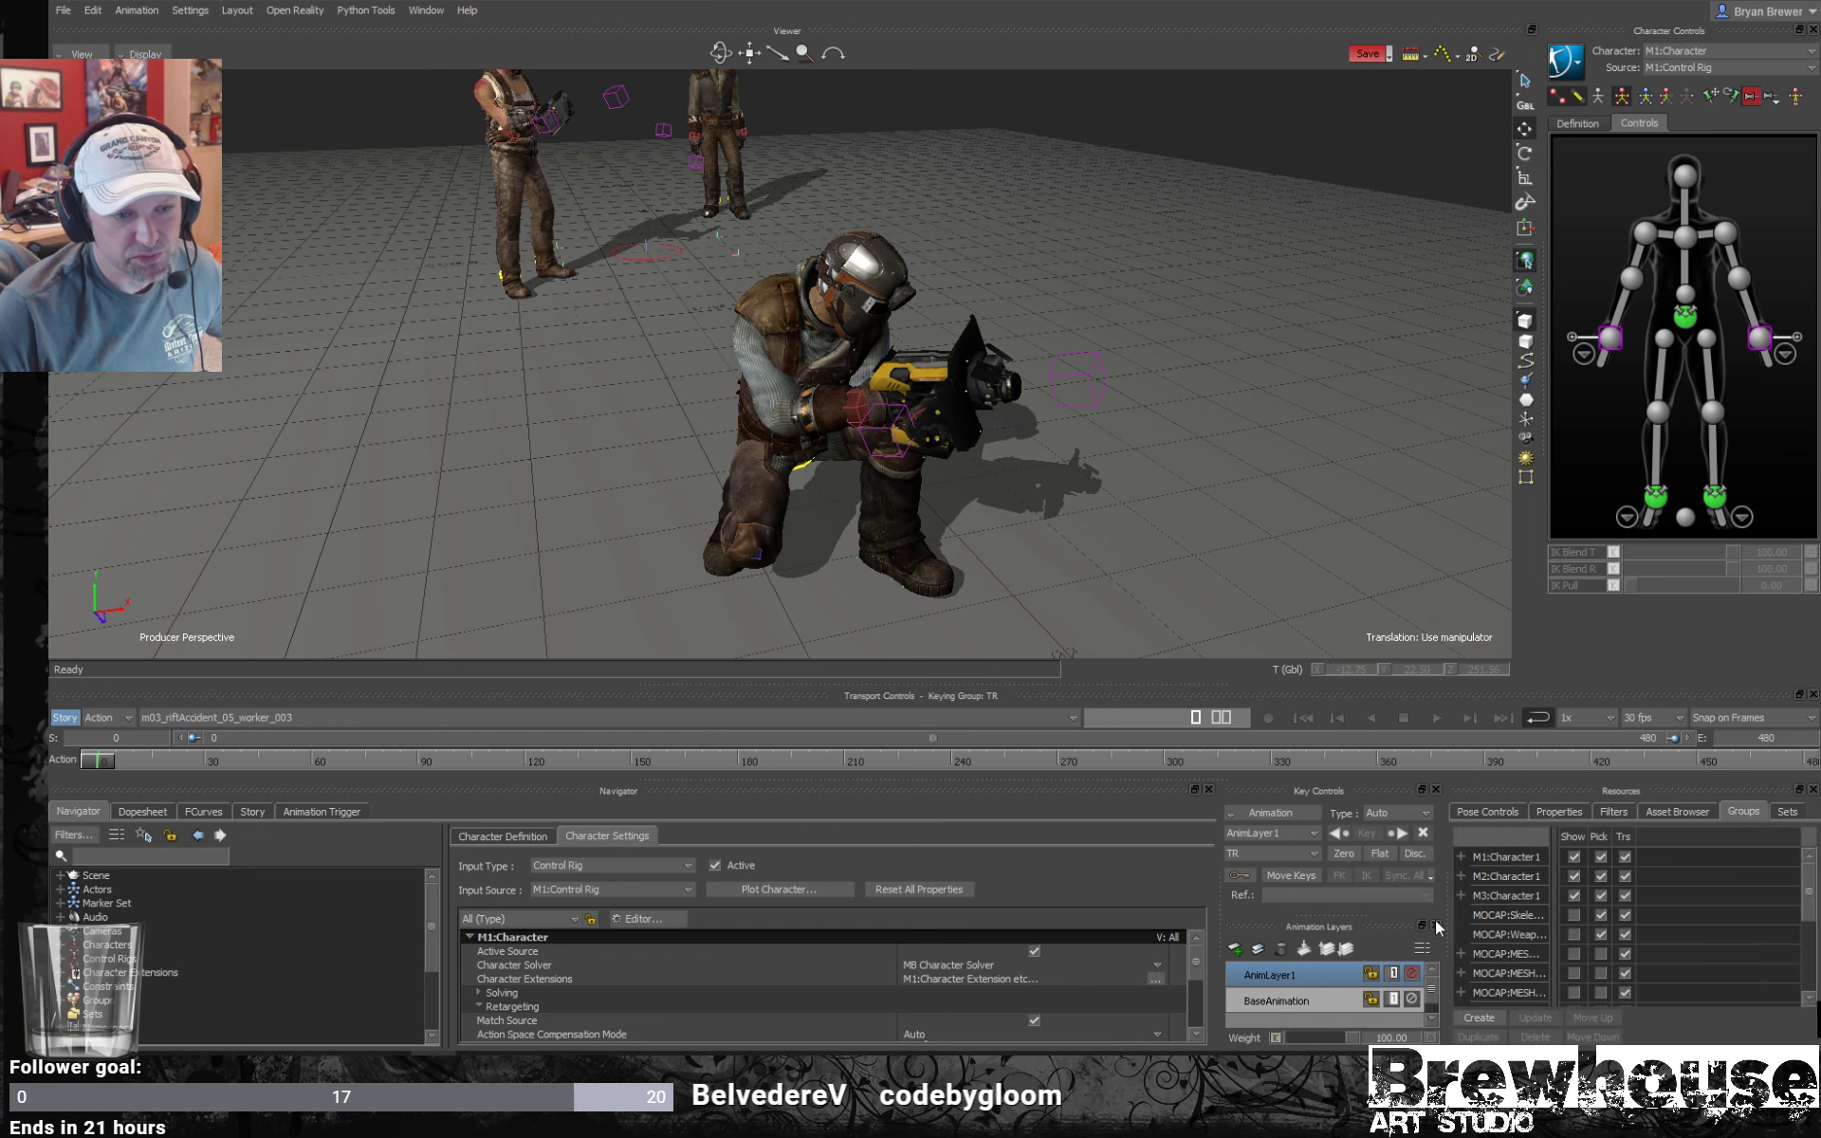
left_click(1508, 915)
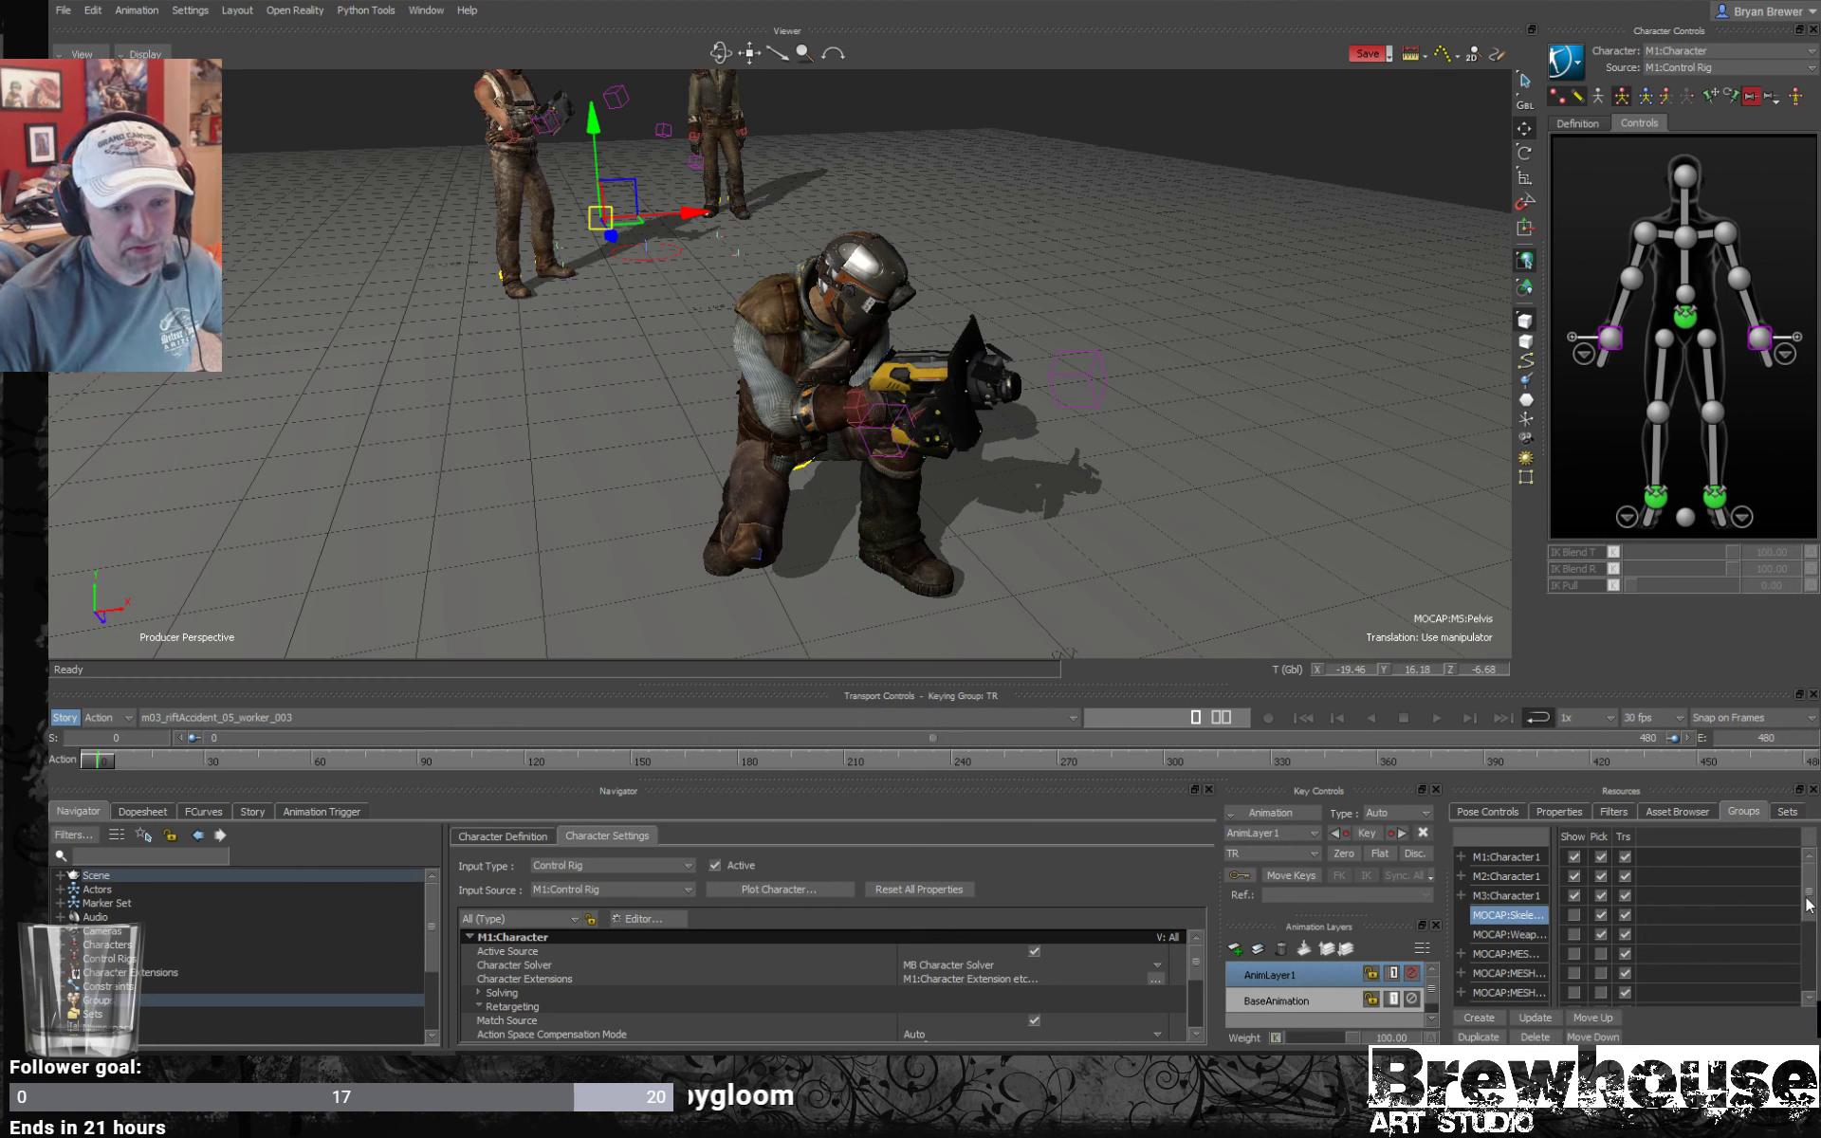
mouse_move(1808, 903)
left_mouse_down()
mouse_move(1805, 983)
mouse_move(1815, 892)
left_mouse_up()
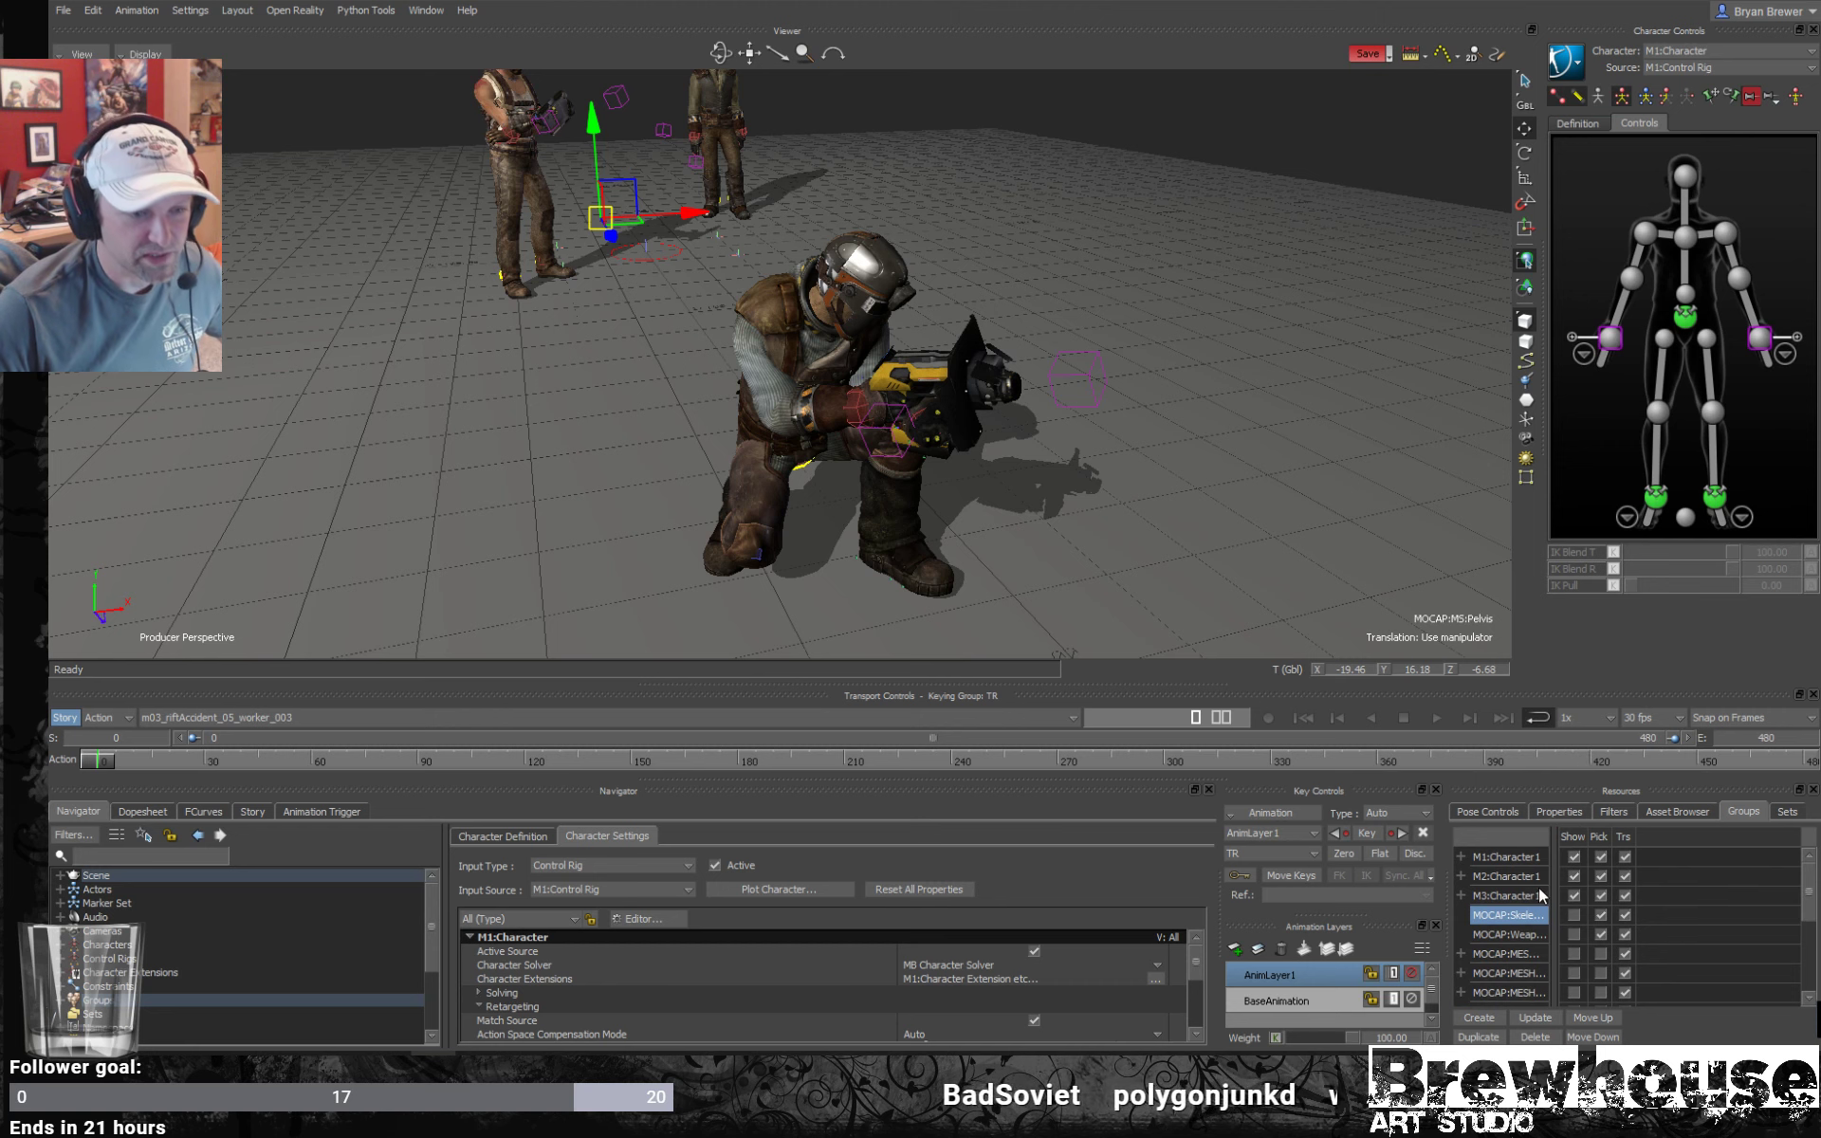
left_click(1463, 861)
left_click_drag(1555, 922, 1633, 915)
left_click_drag(1809, 875, 1811, 903)
left_click(1476, 916)
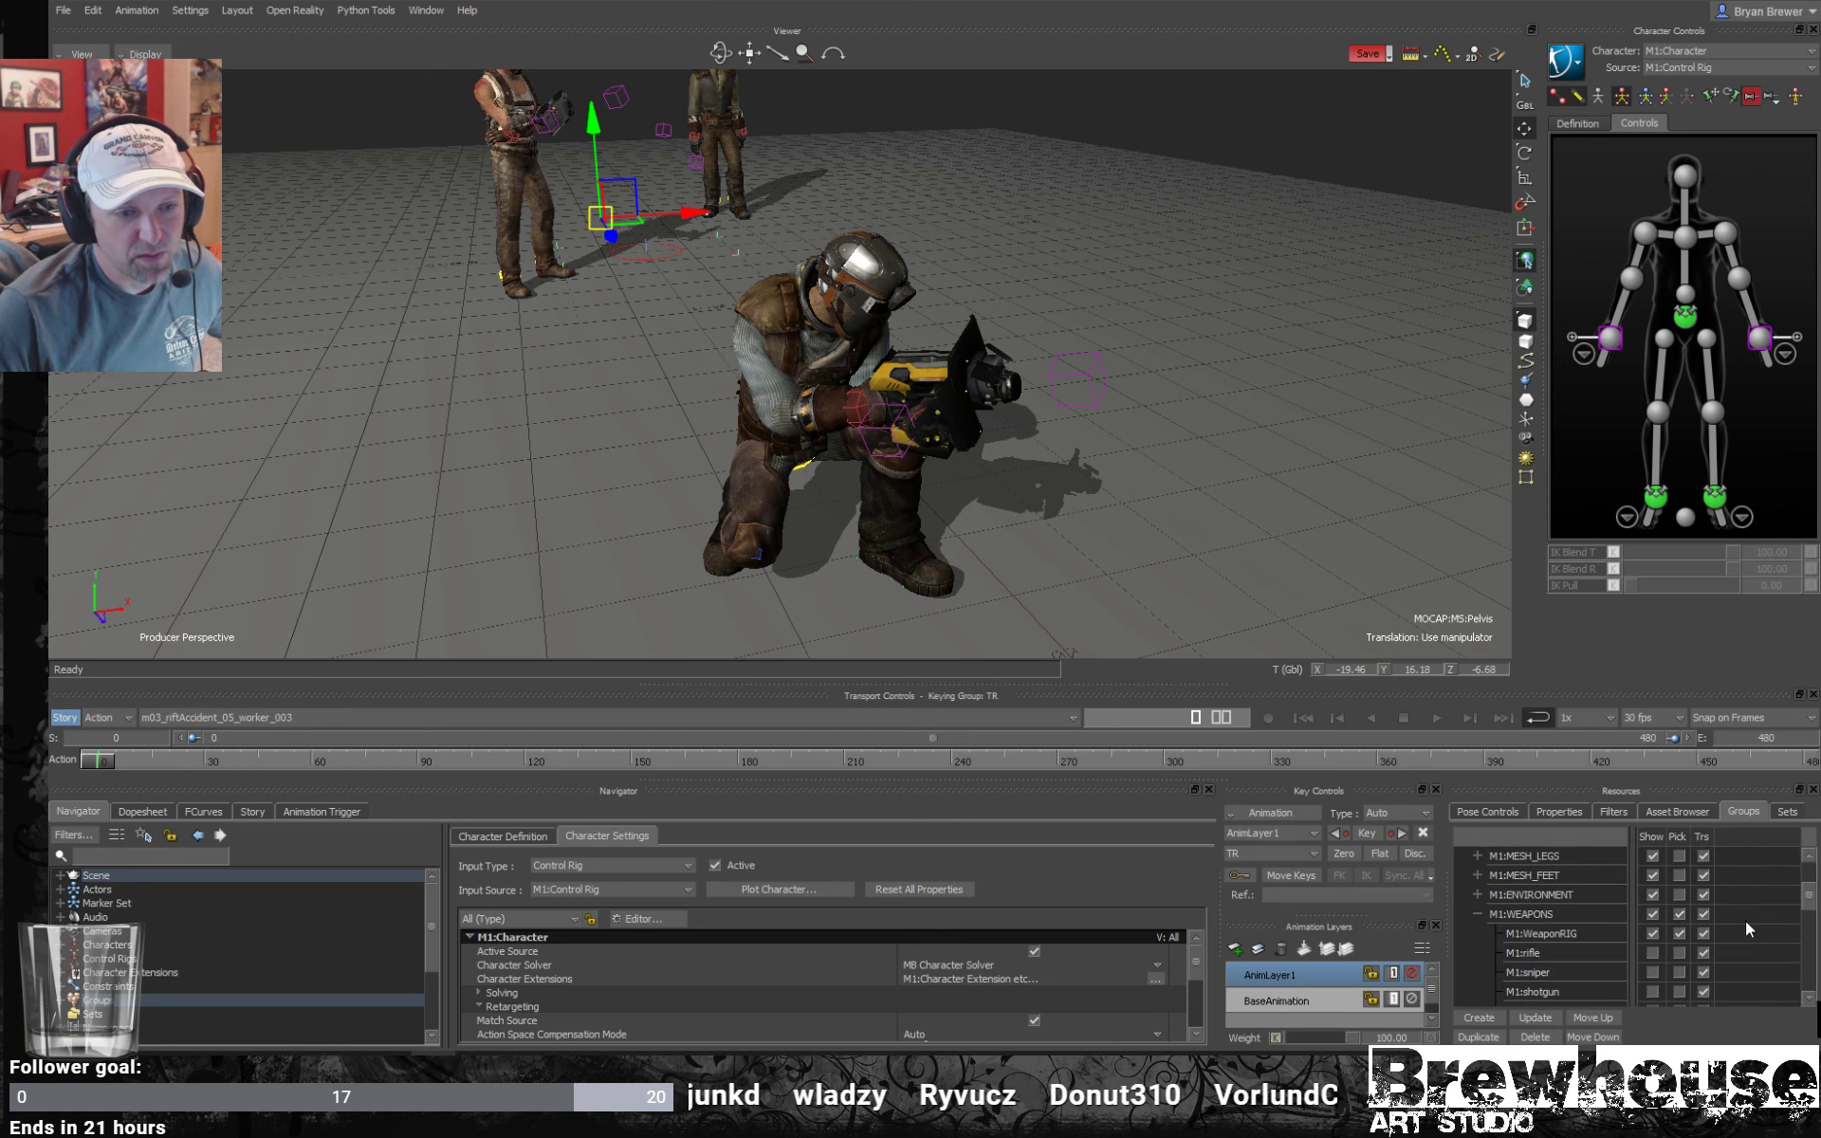
left_click(1652, 933)
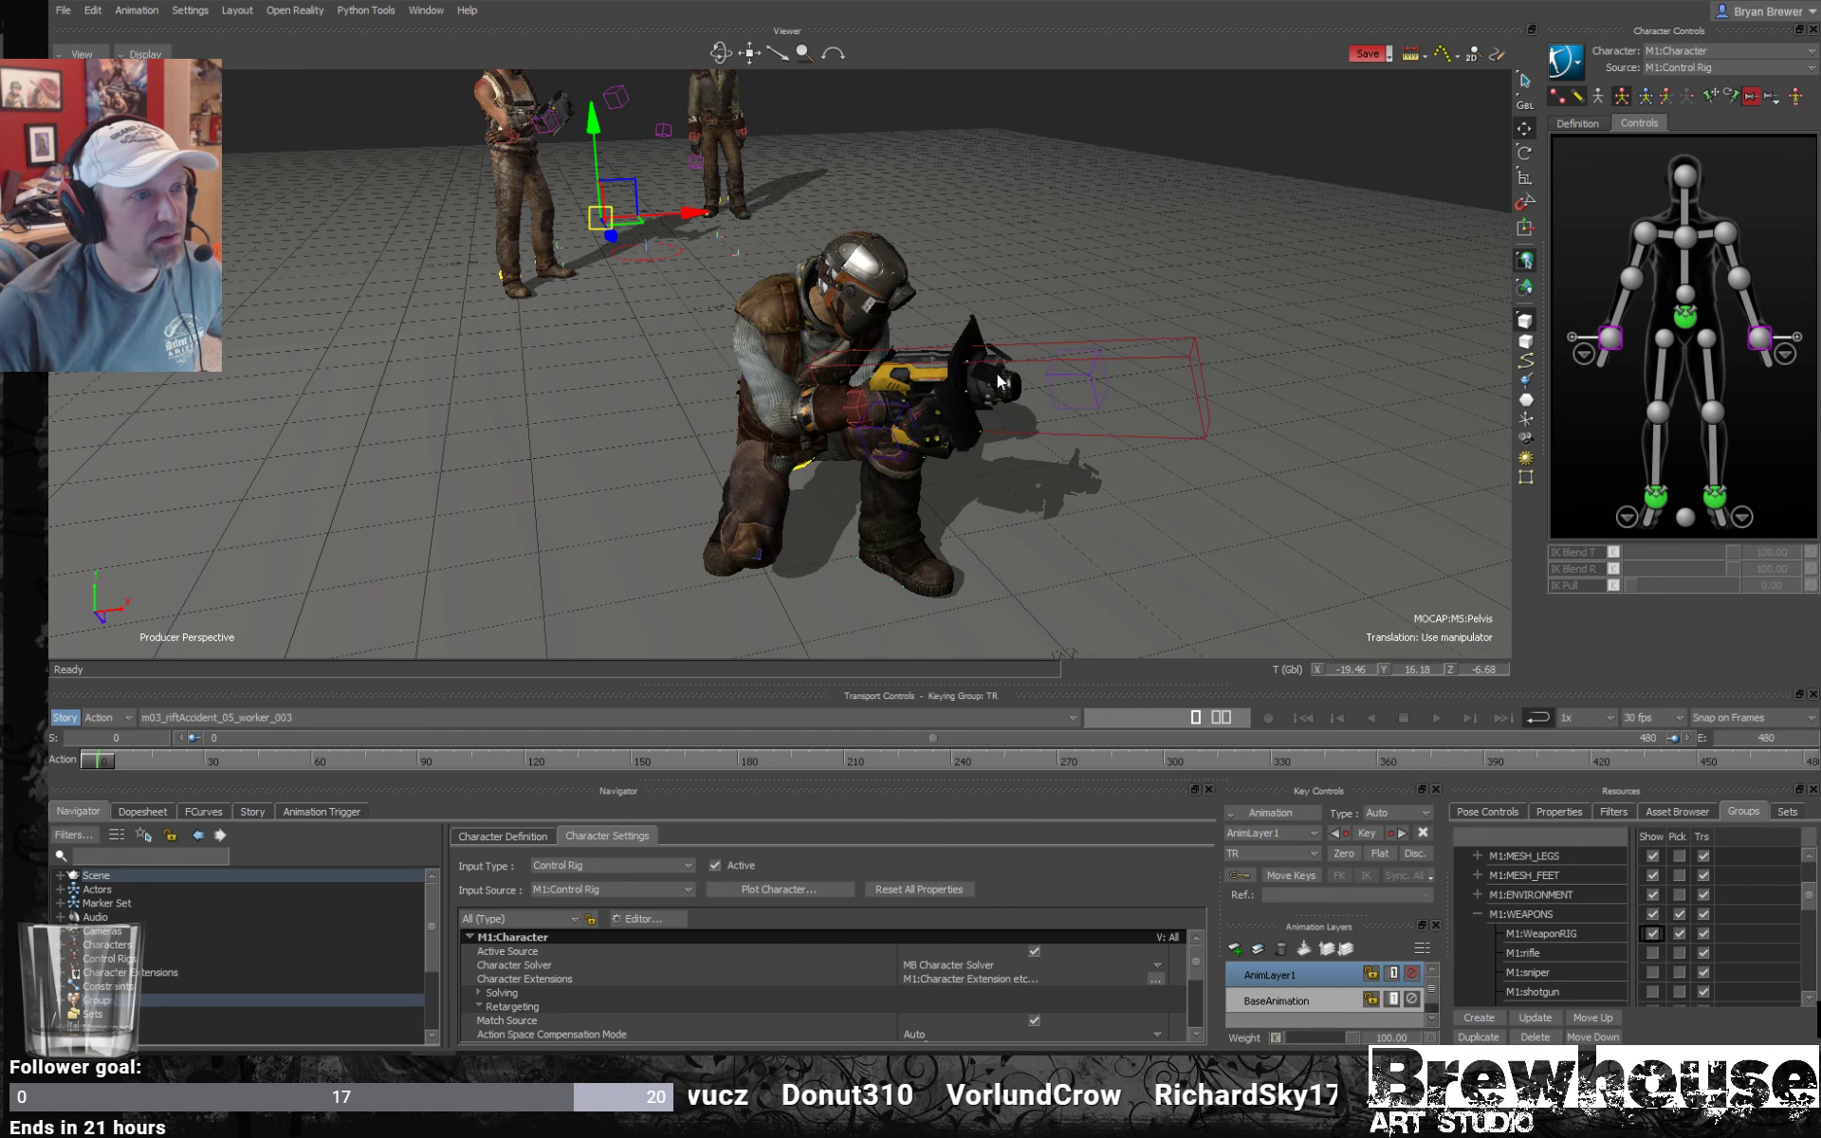
Select the kneeling worker's weapon rig box and expand the first character's folder in the scene's Constraints.
left_click(1068, 406)
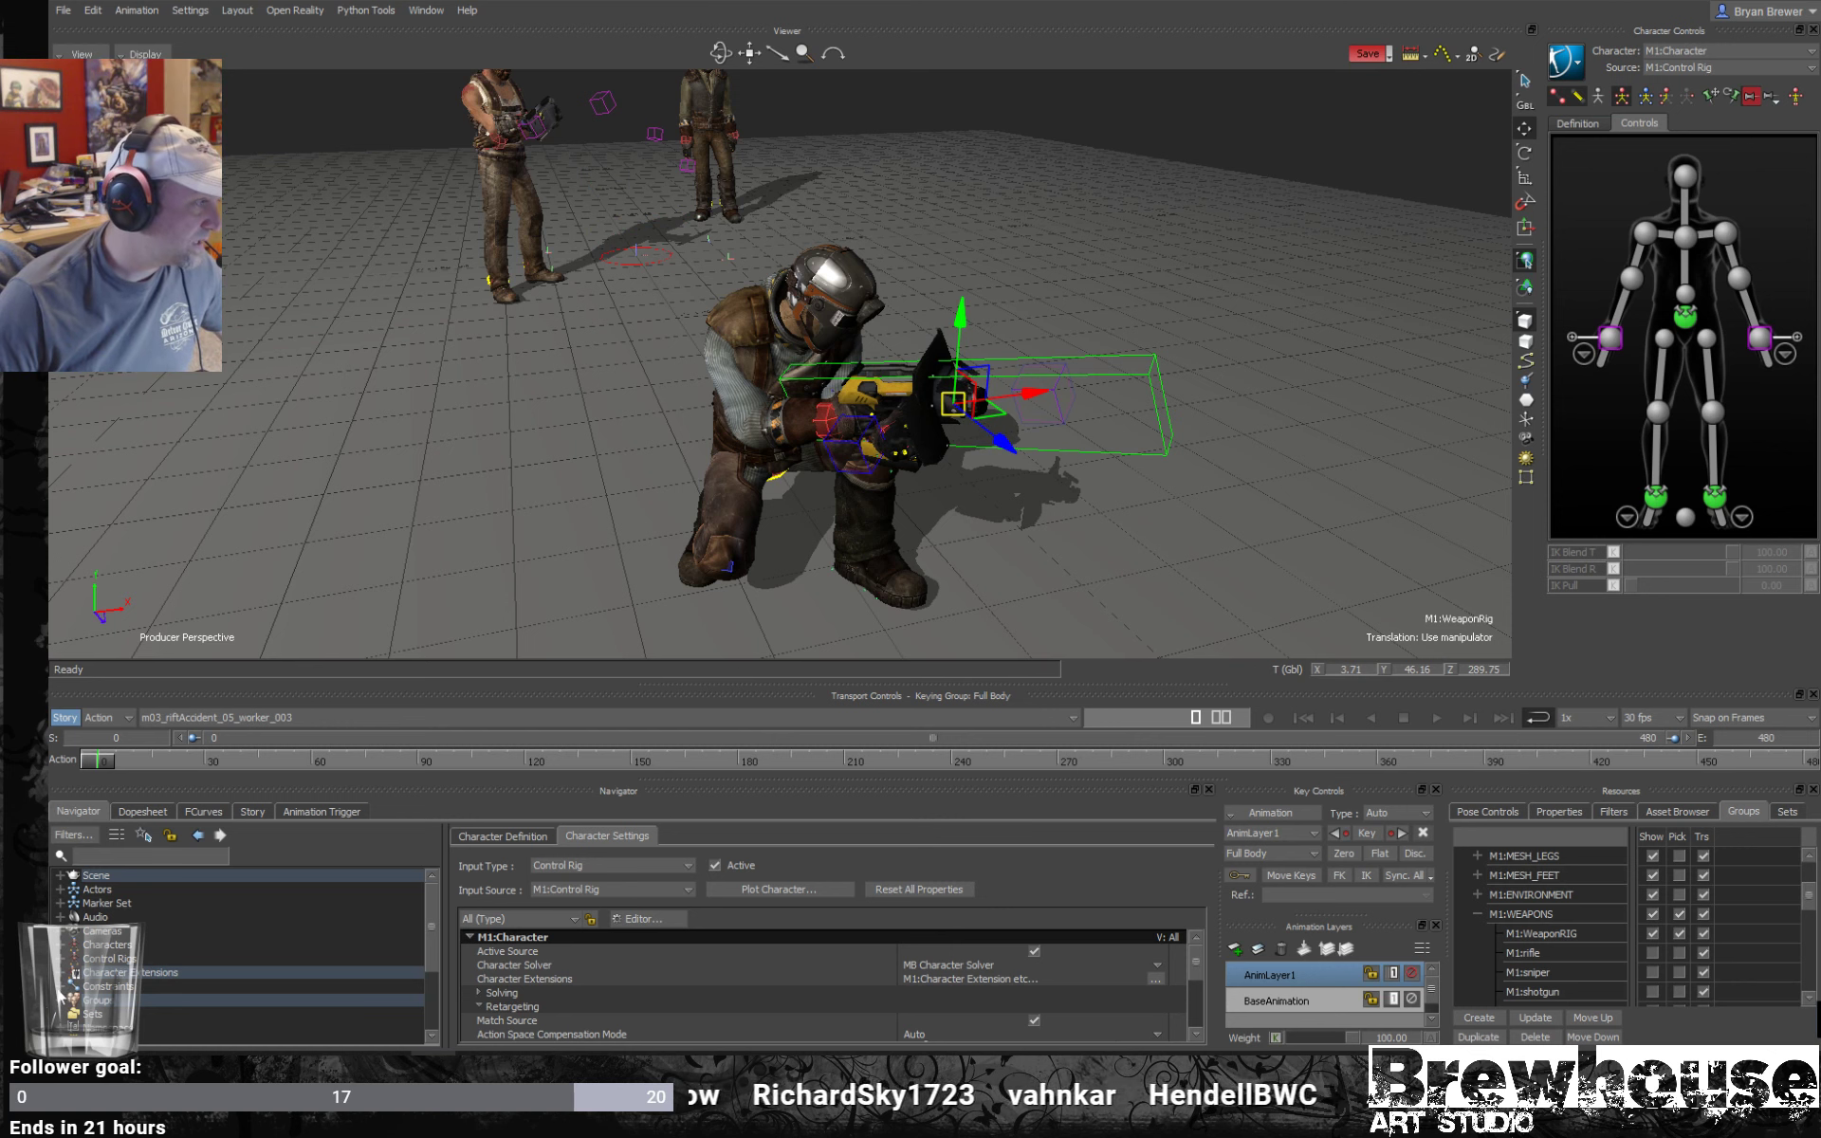
left_click(61, 988)
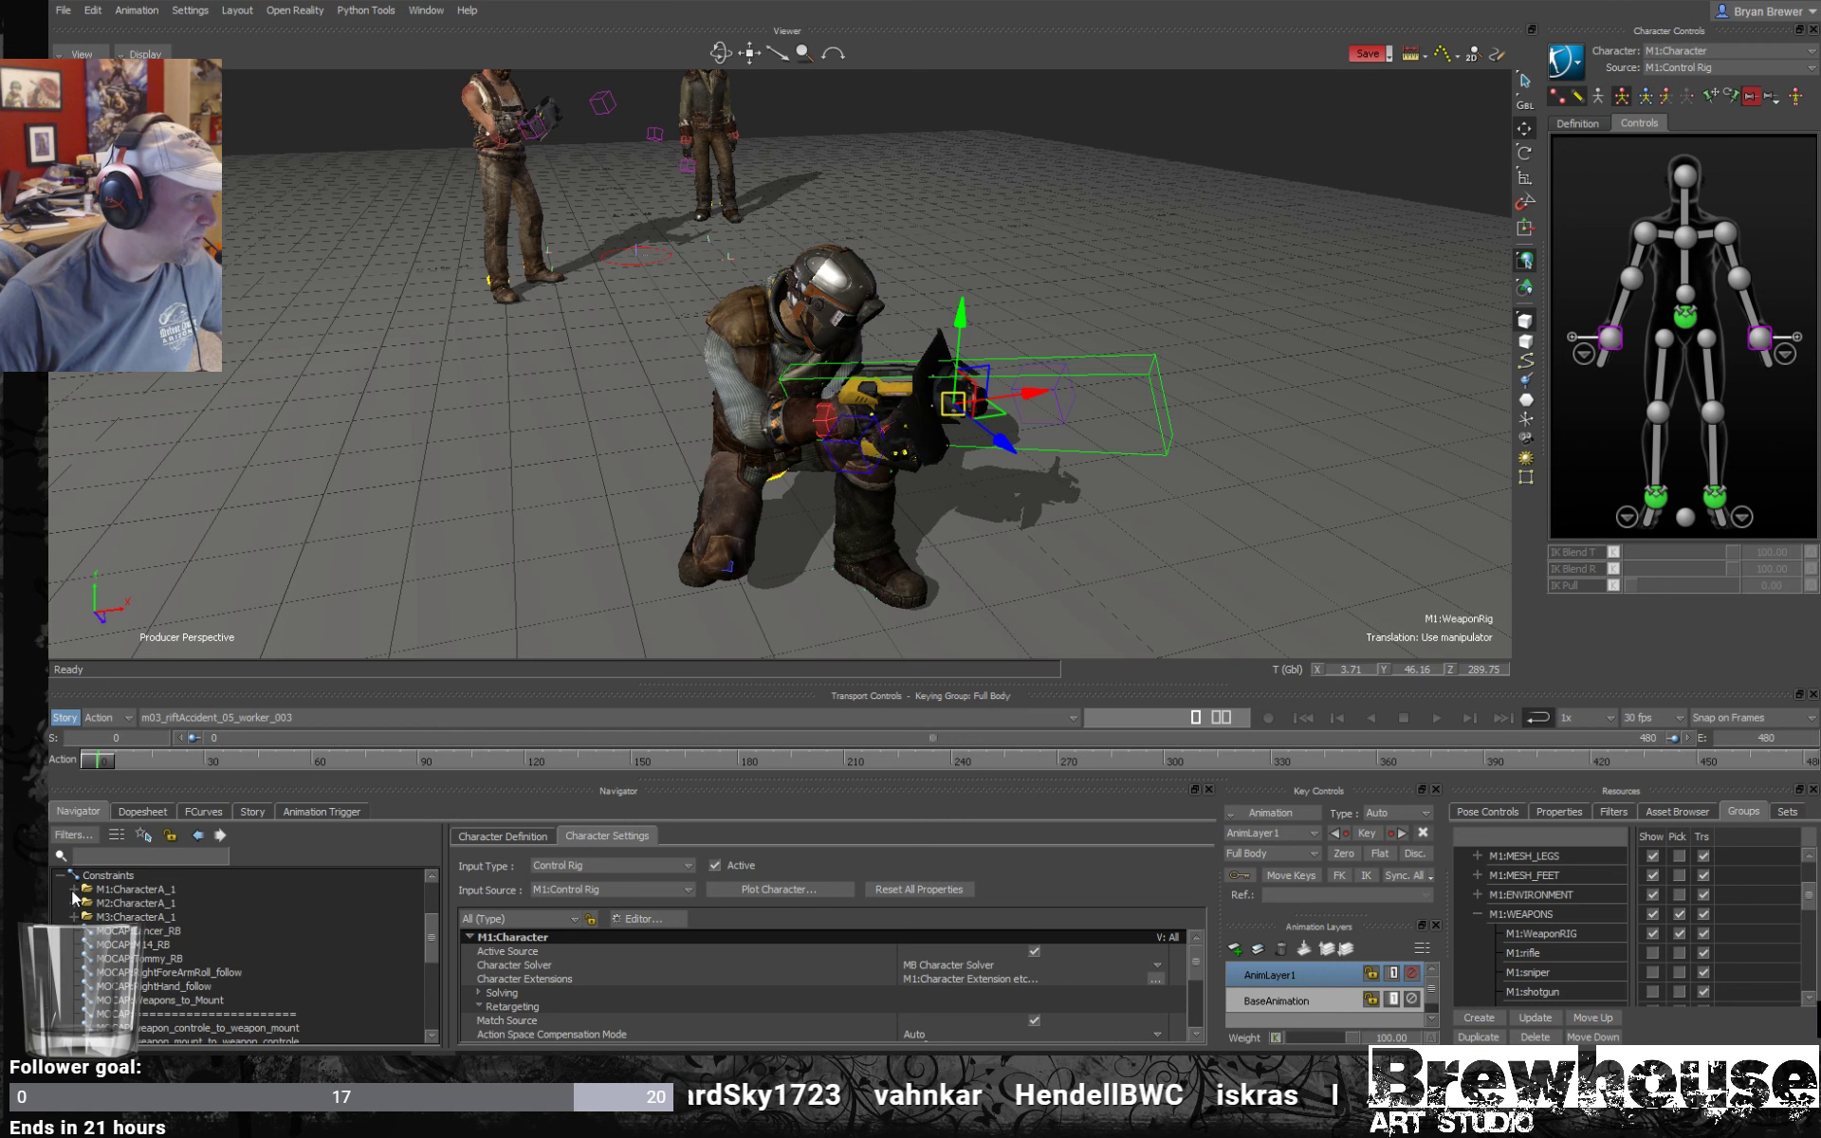
left_click(75, 892)
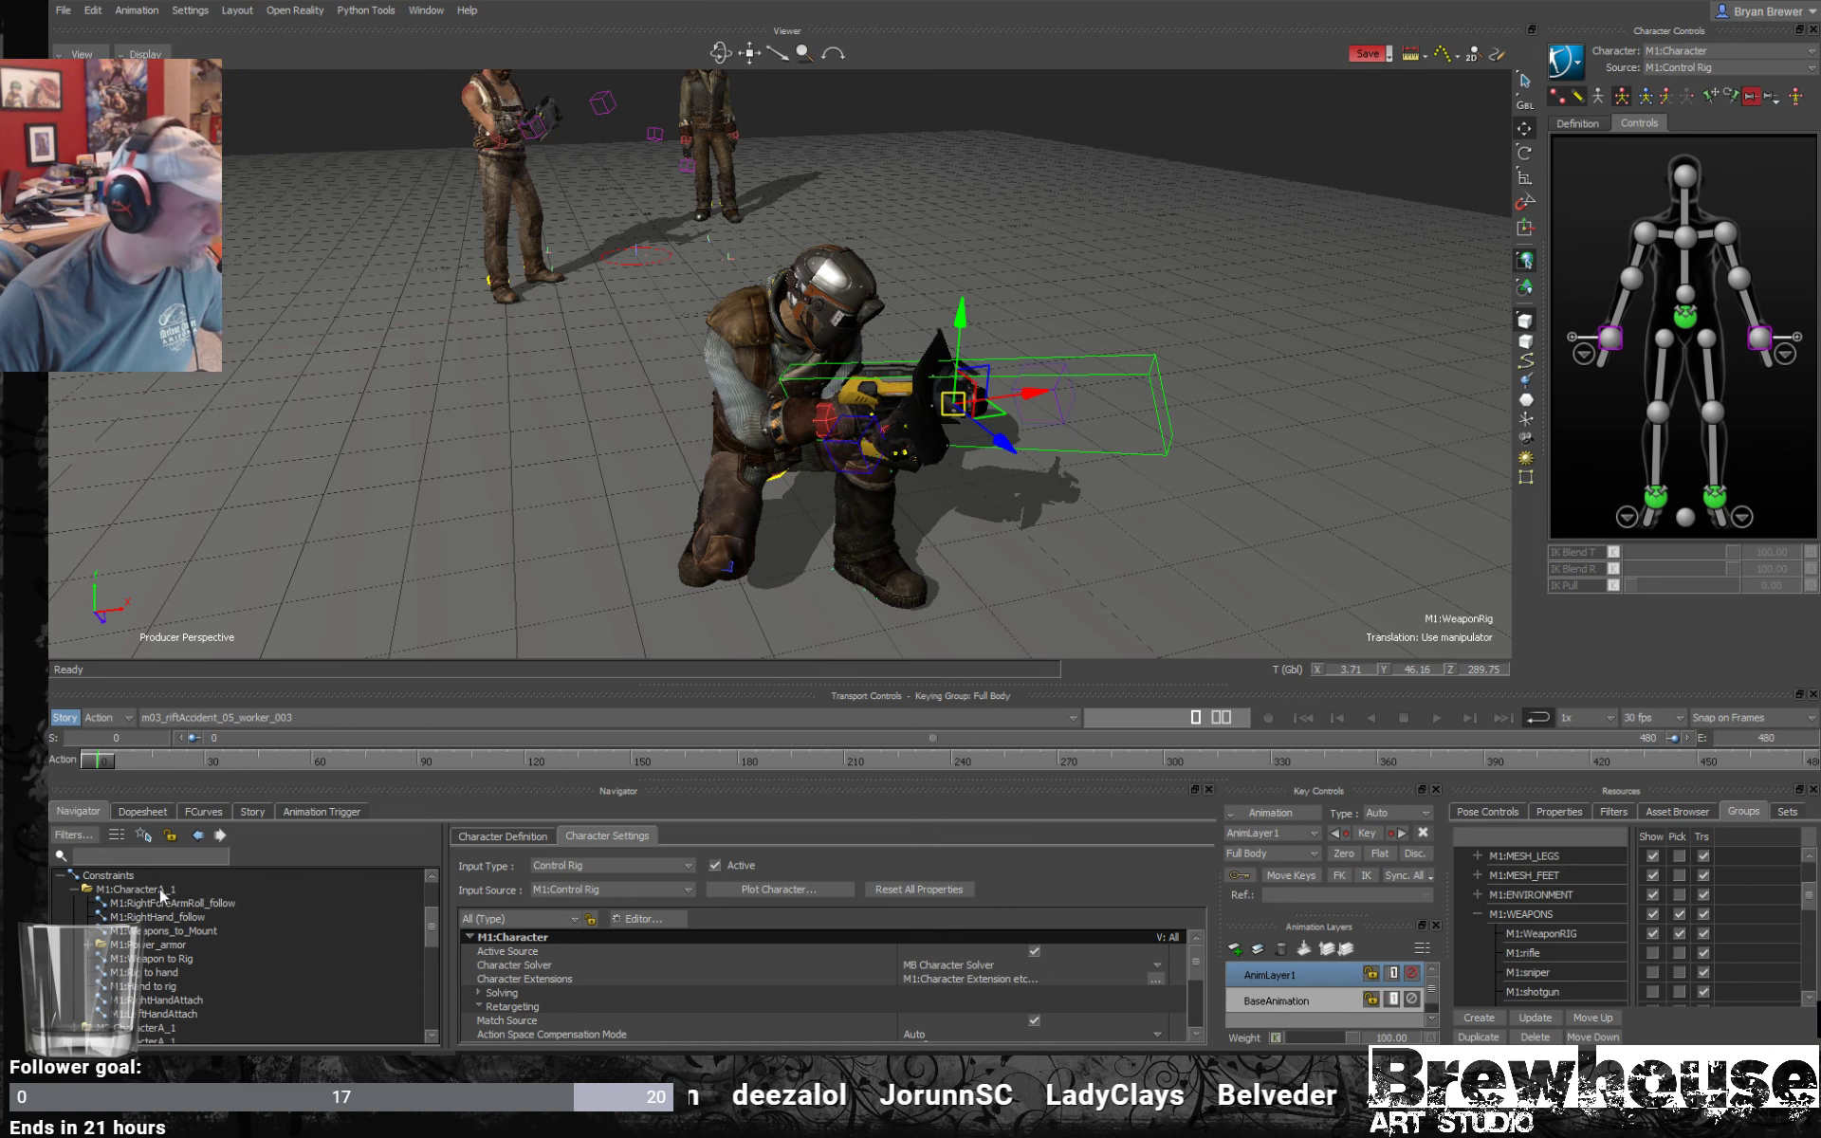
Deactivate M1's "Rig to hand" constraint and activate its "Hand to rig" constraint.
left_click(158, 971)
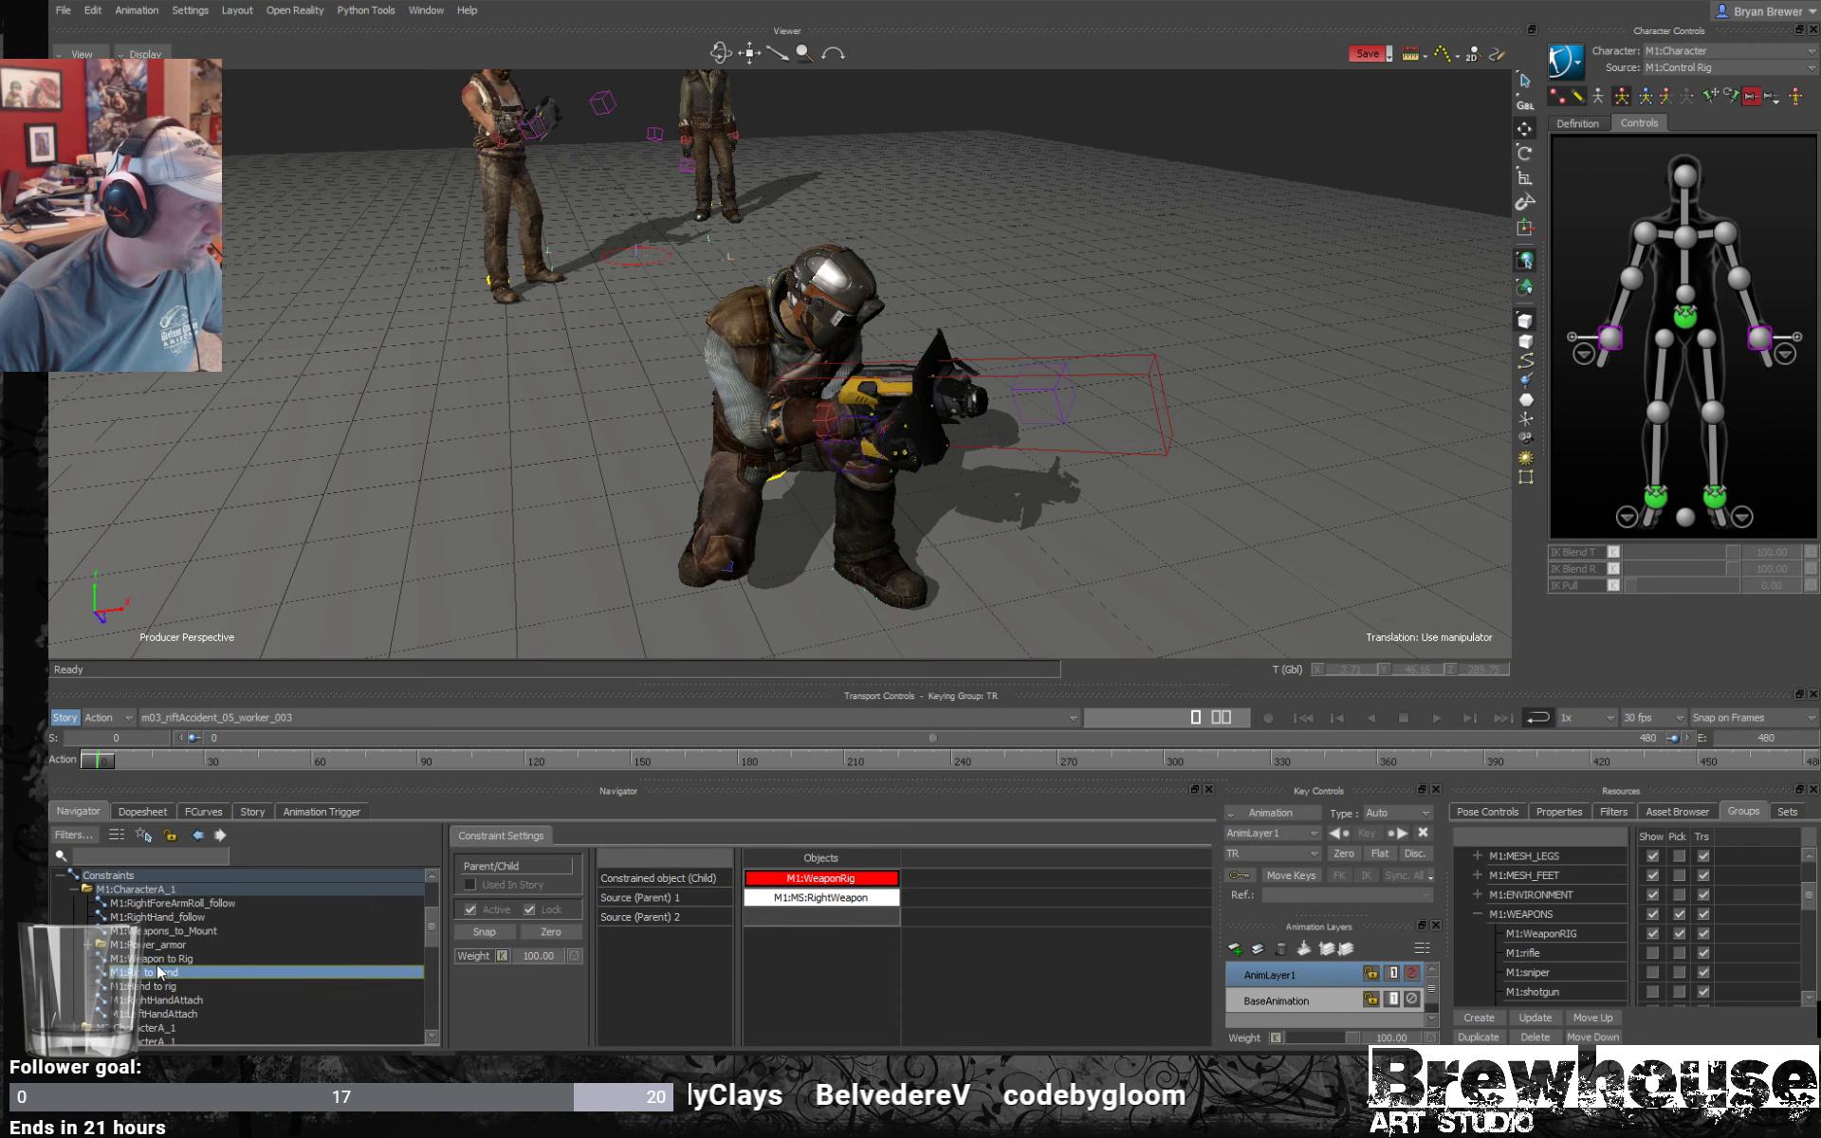
left_click(155, 986)
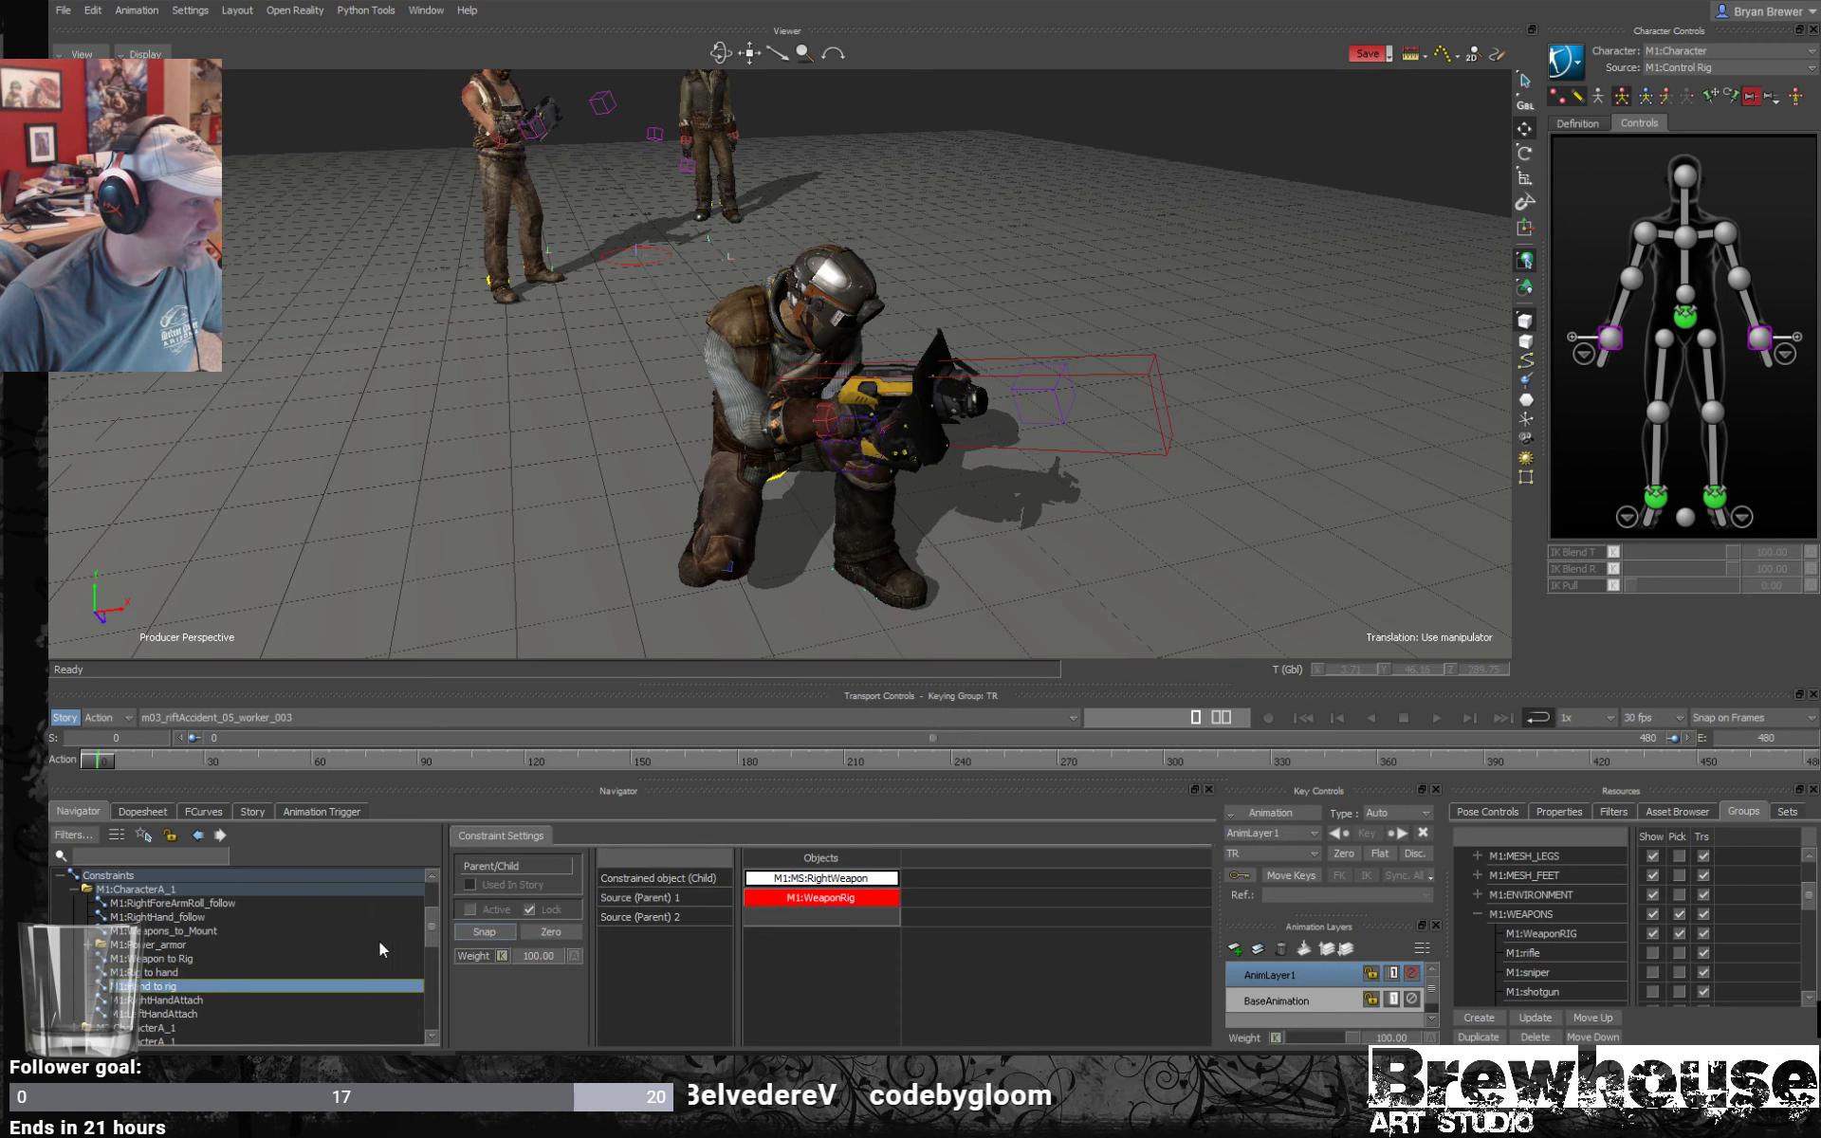
left_click(159, 974)
left_click(471, 910)
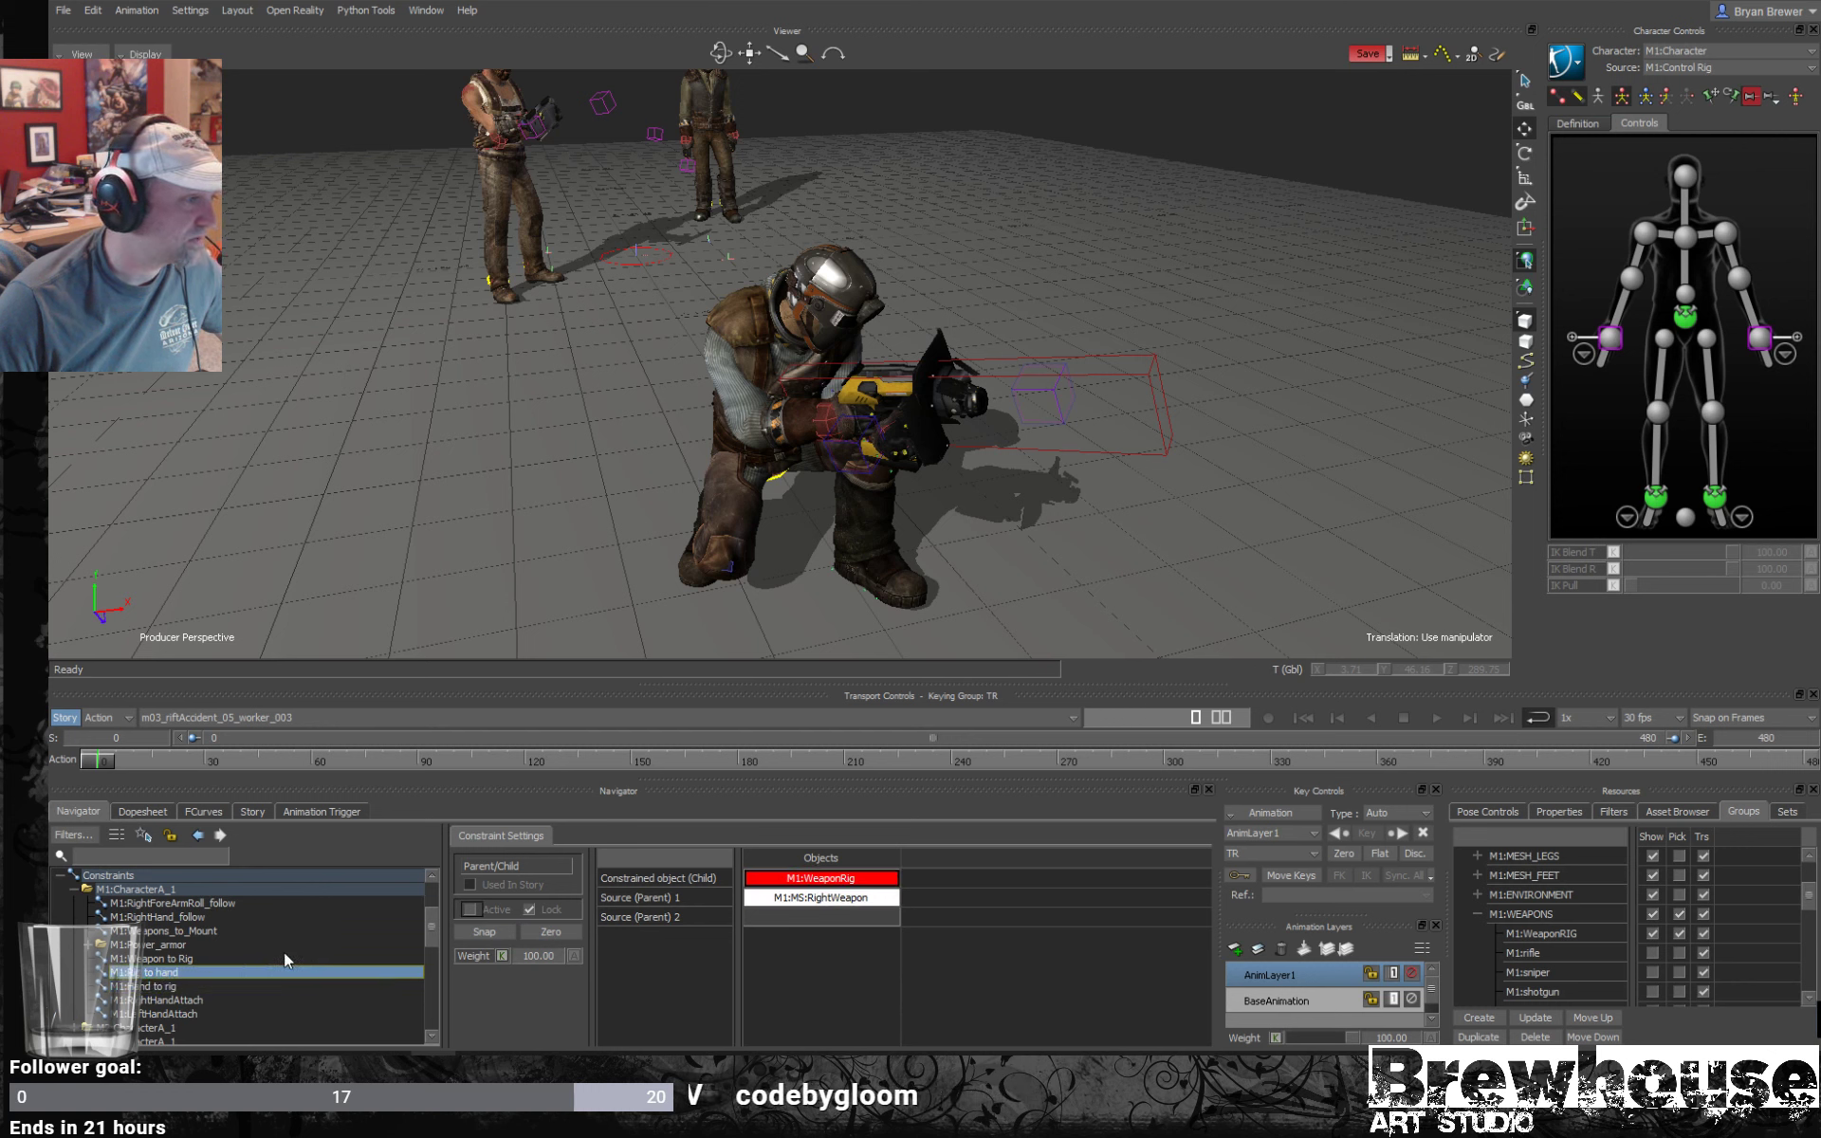
left_click(161, 987)
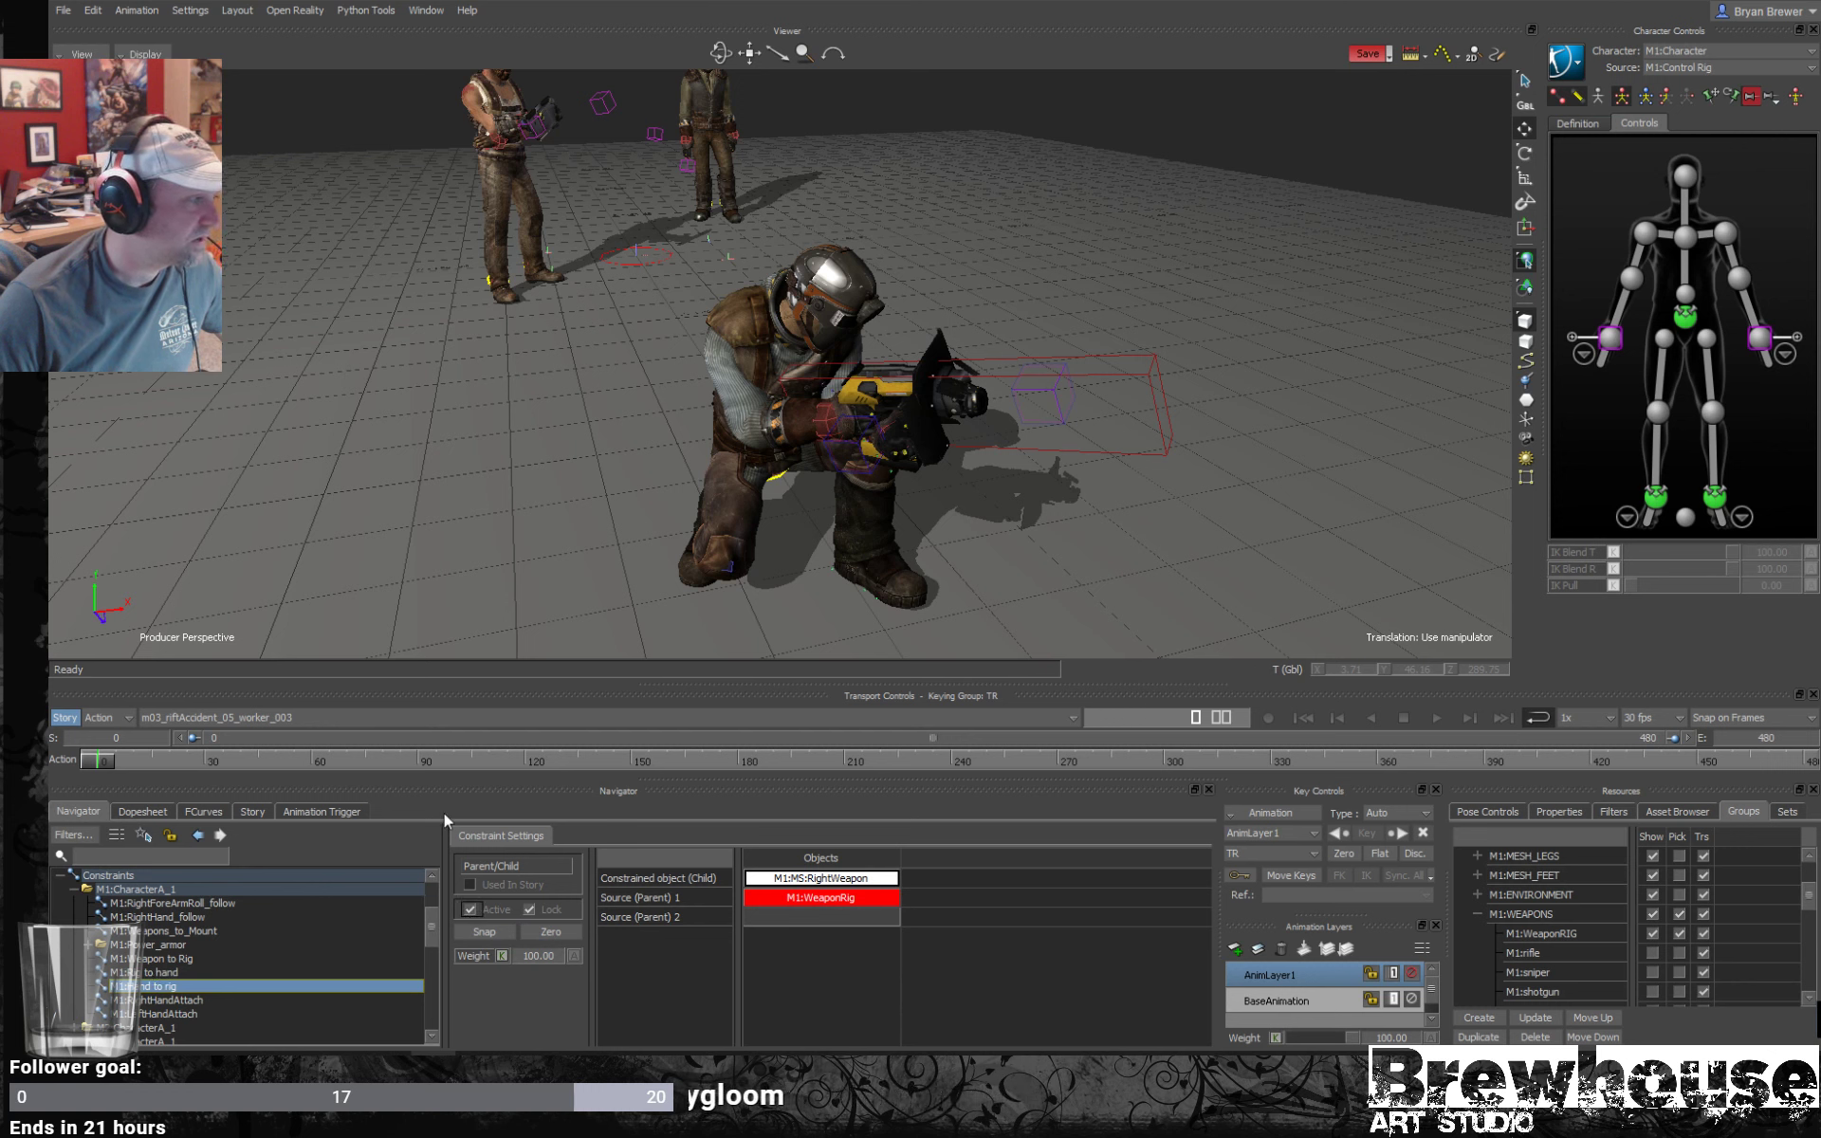
Go to frame 40, select the kneeling worker's weapon rig, and try moving it to test the hand constraint, undoing the move.
mouse_move(100, 760)
left_mouse_down()
mouse_move(276, 759)
mouse_move(243, 759)
left_mouse_up()
left_click(1117, 434)
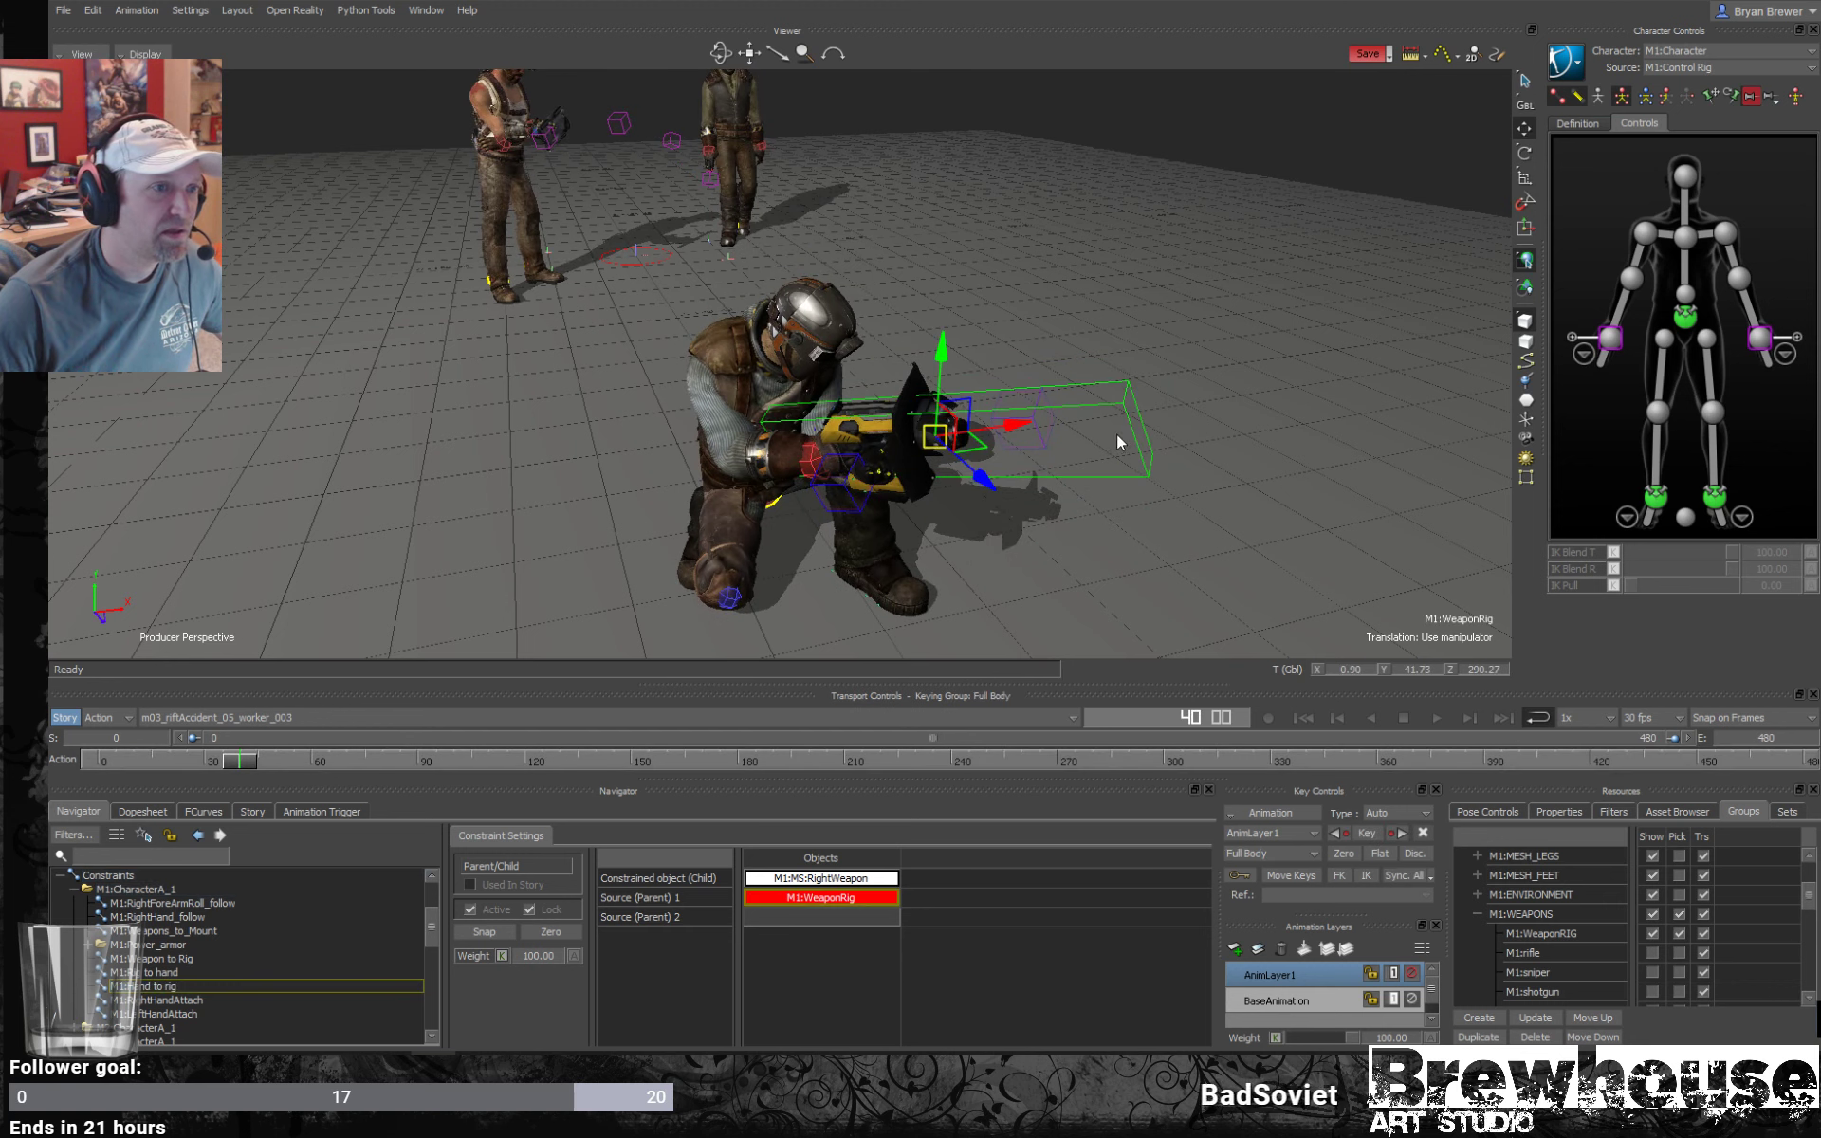
left_click_drag(952, 409, 1015, 305)
key("ctrl+z")
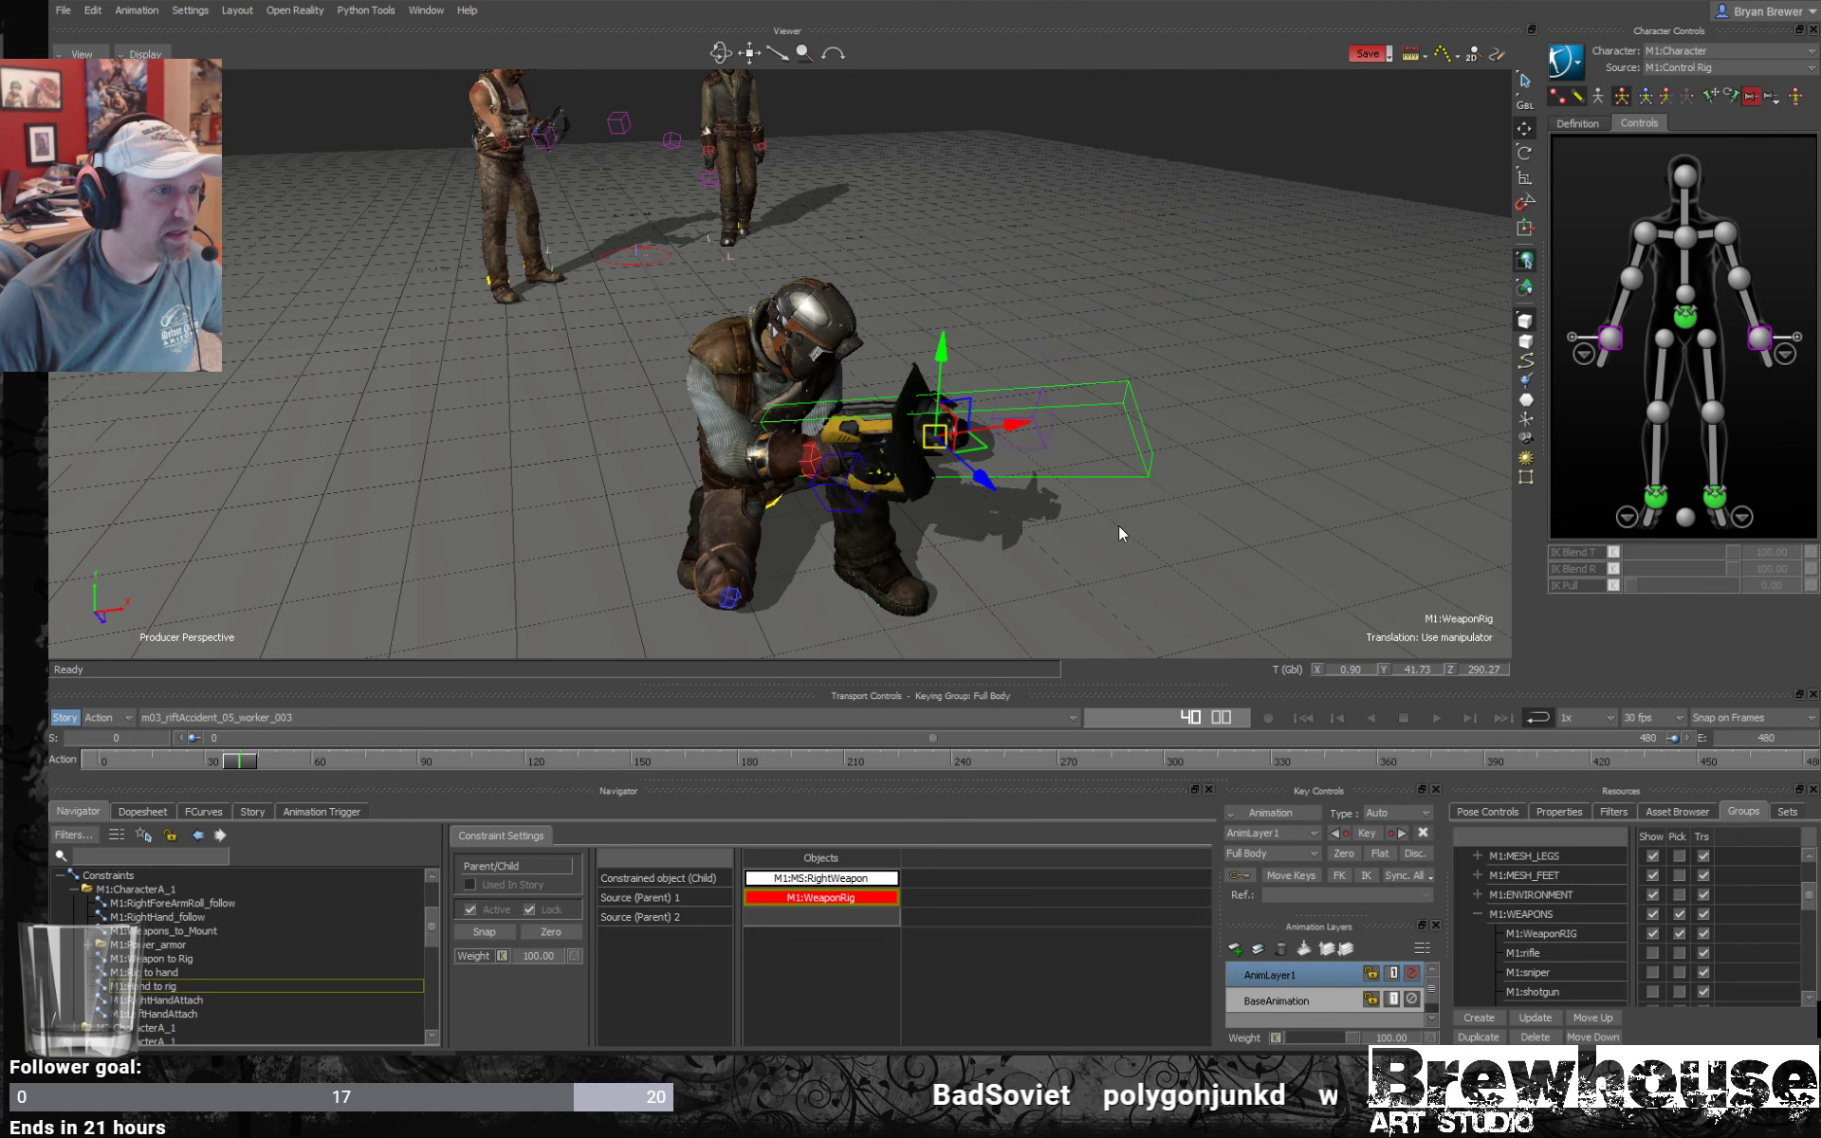
Scrub the animation up to frame 242 and examine from several angles how the worker lowers and releases the weapon.
left_click_drag(1118, 525, 818, 560, "ctrl+shift")
left_click_drag(239, 761, 931, 741)
left_click_drag(937, 525, 707, 516, "alt")
middle_click_drag(708, 516, 728, 516, "alt")
right_click_drag(728, 515, 861, 513, "alt")
left_click_drag(861, 510, 730, 484, "alt")
left_click_drag(935, 766, 958, 771)
left_click_drag(815, 493, 939, 489, "alt")
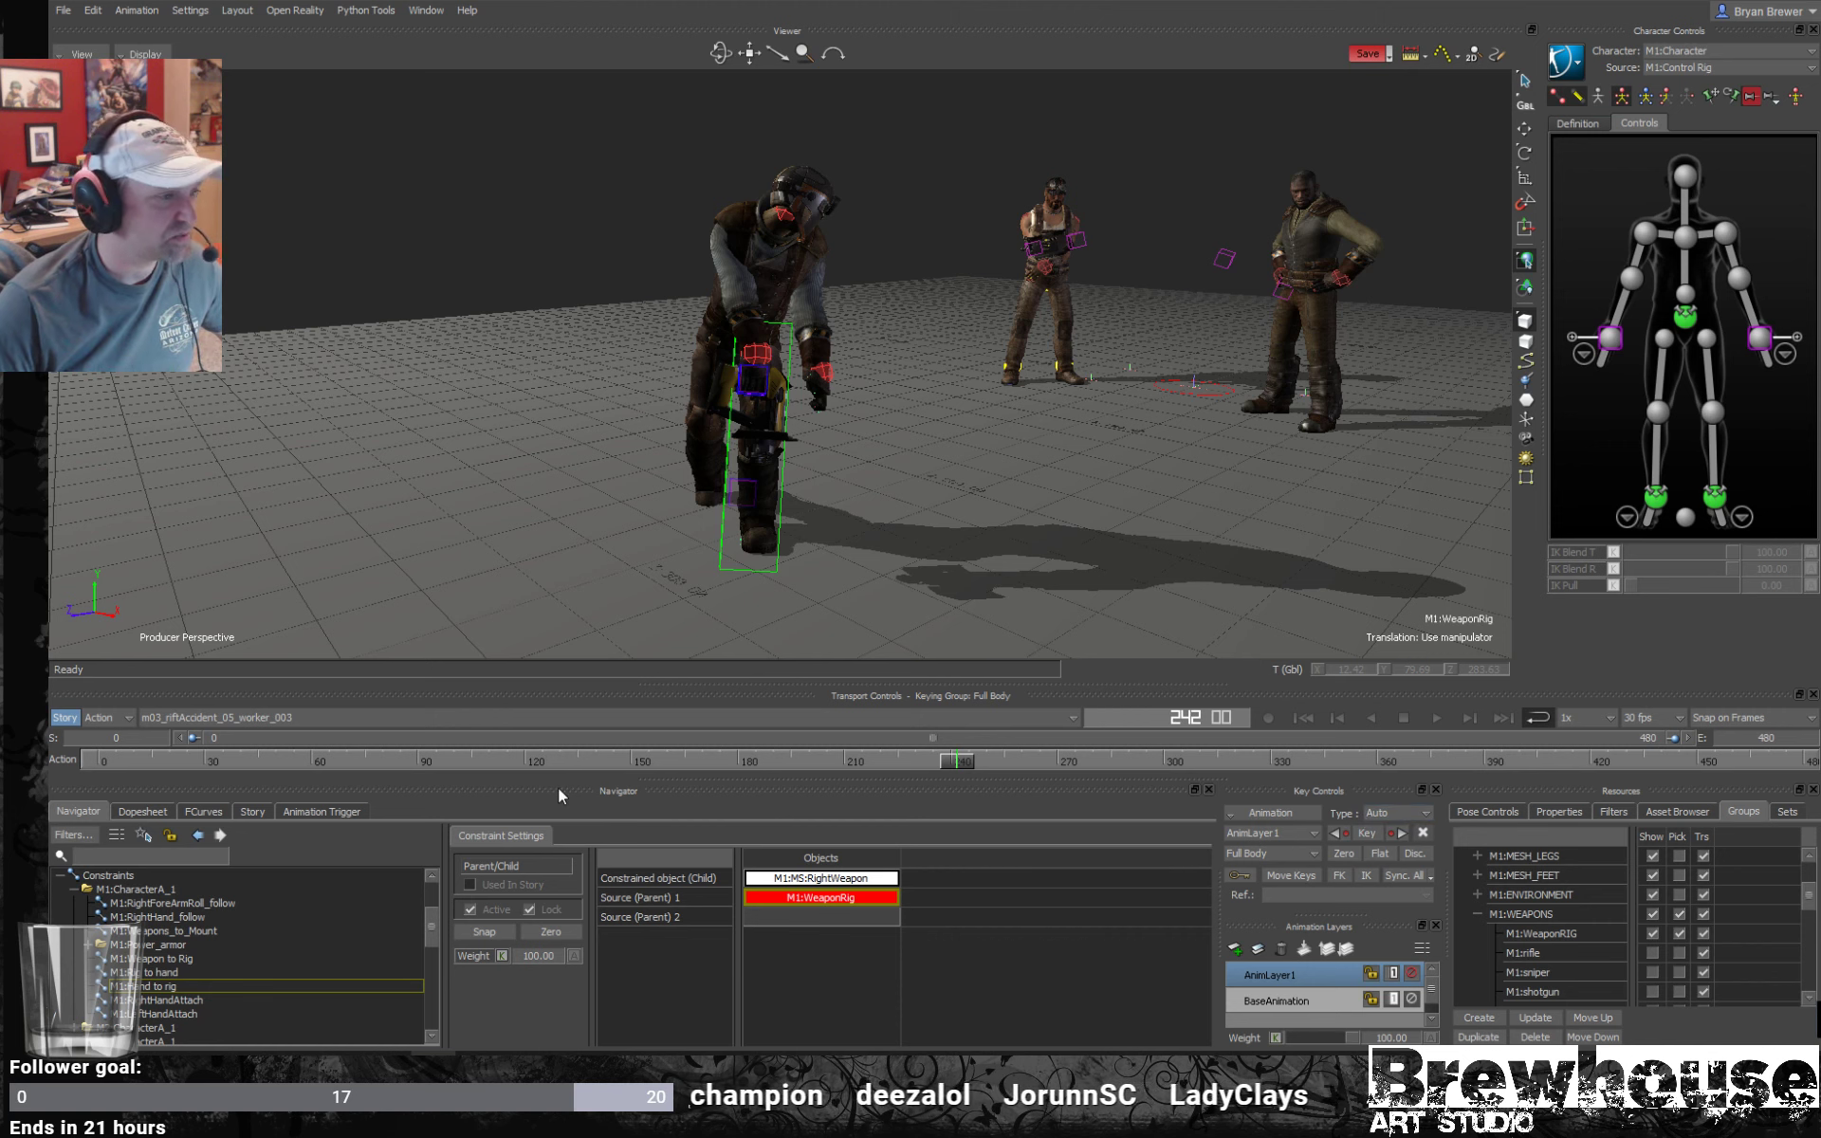
Display the weapon rig's translation and rotation curves on the BaseAnimation layer, framed around the moment the weapon is lowered.
left_click(202, 812)
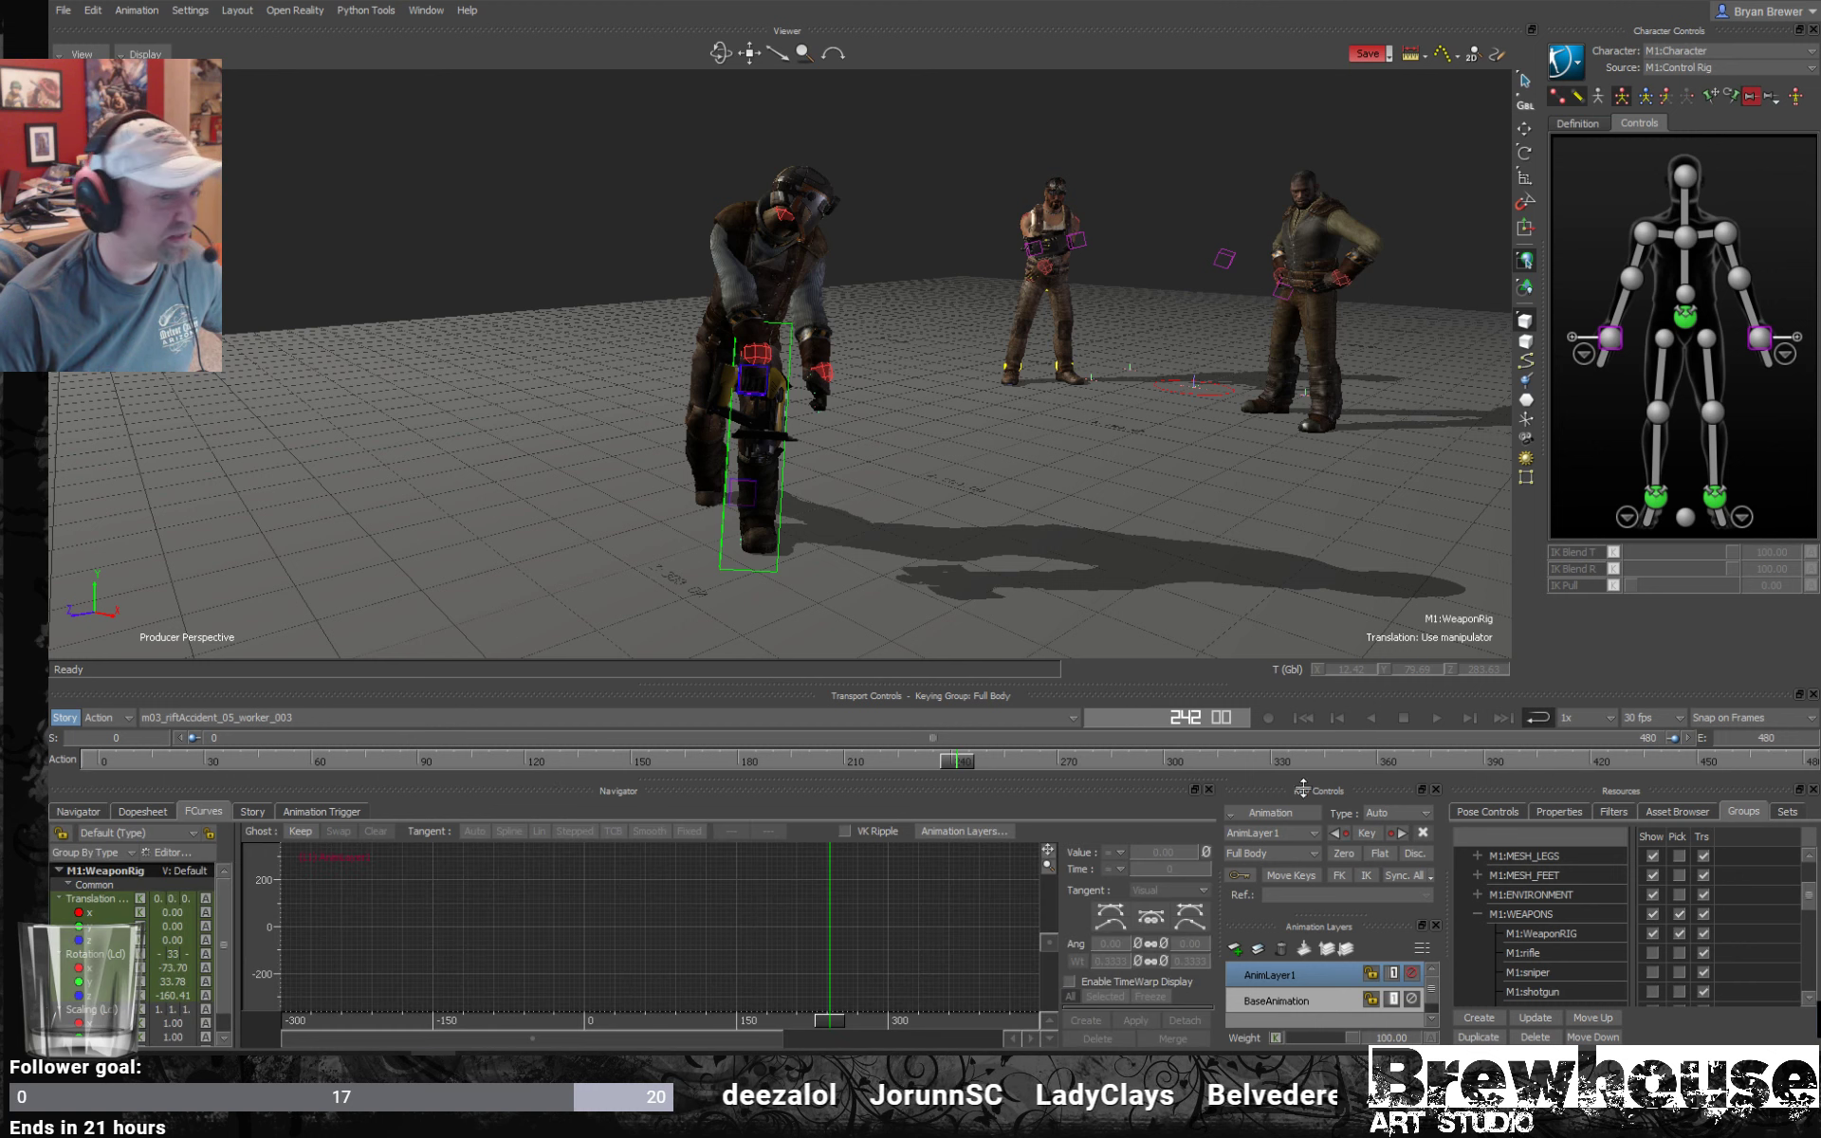
left_click(1288, 1000)
left_click(83, 900)
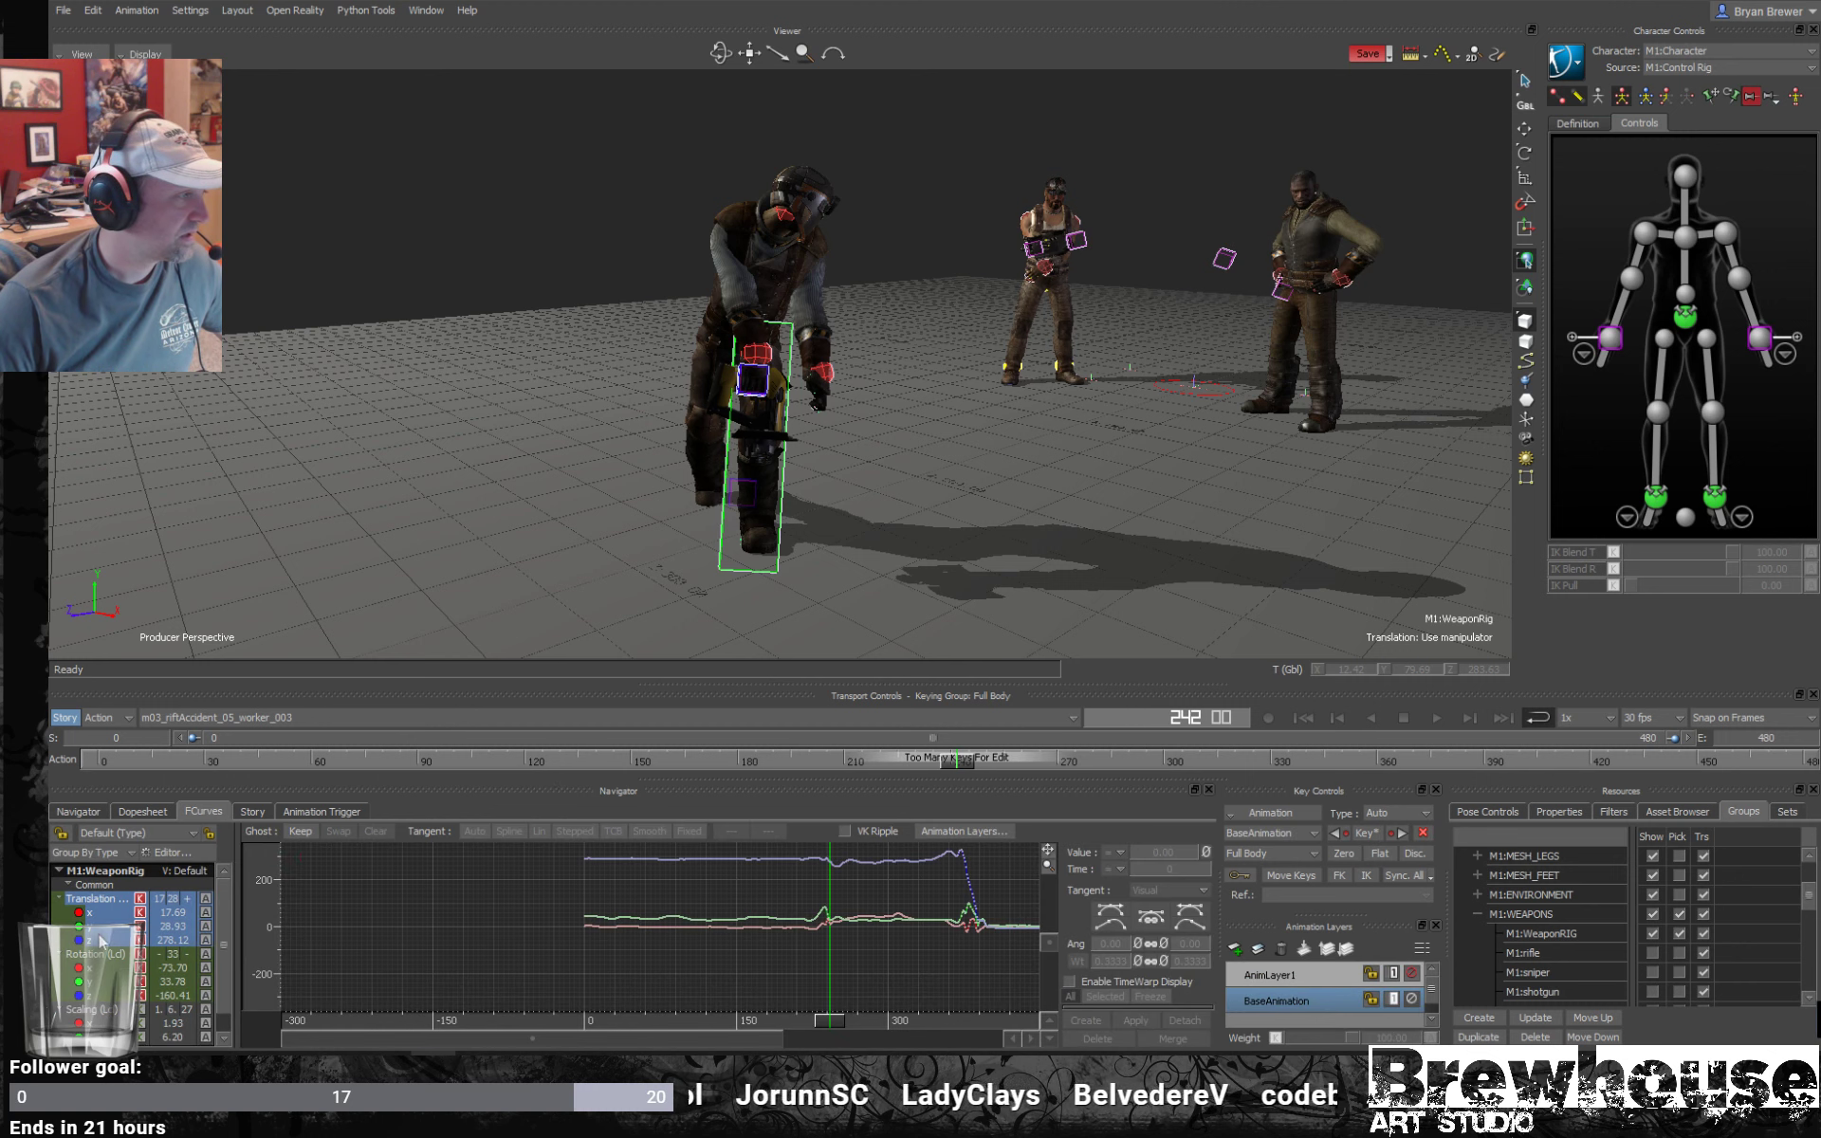
left_click(109, 955, "ctrl")
left_click_drag(890, 868, 828, 866, "shift")
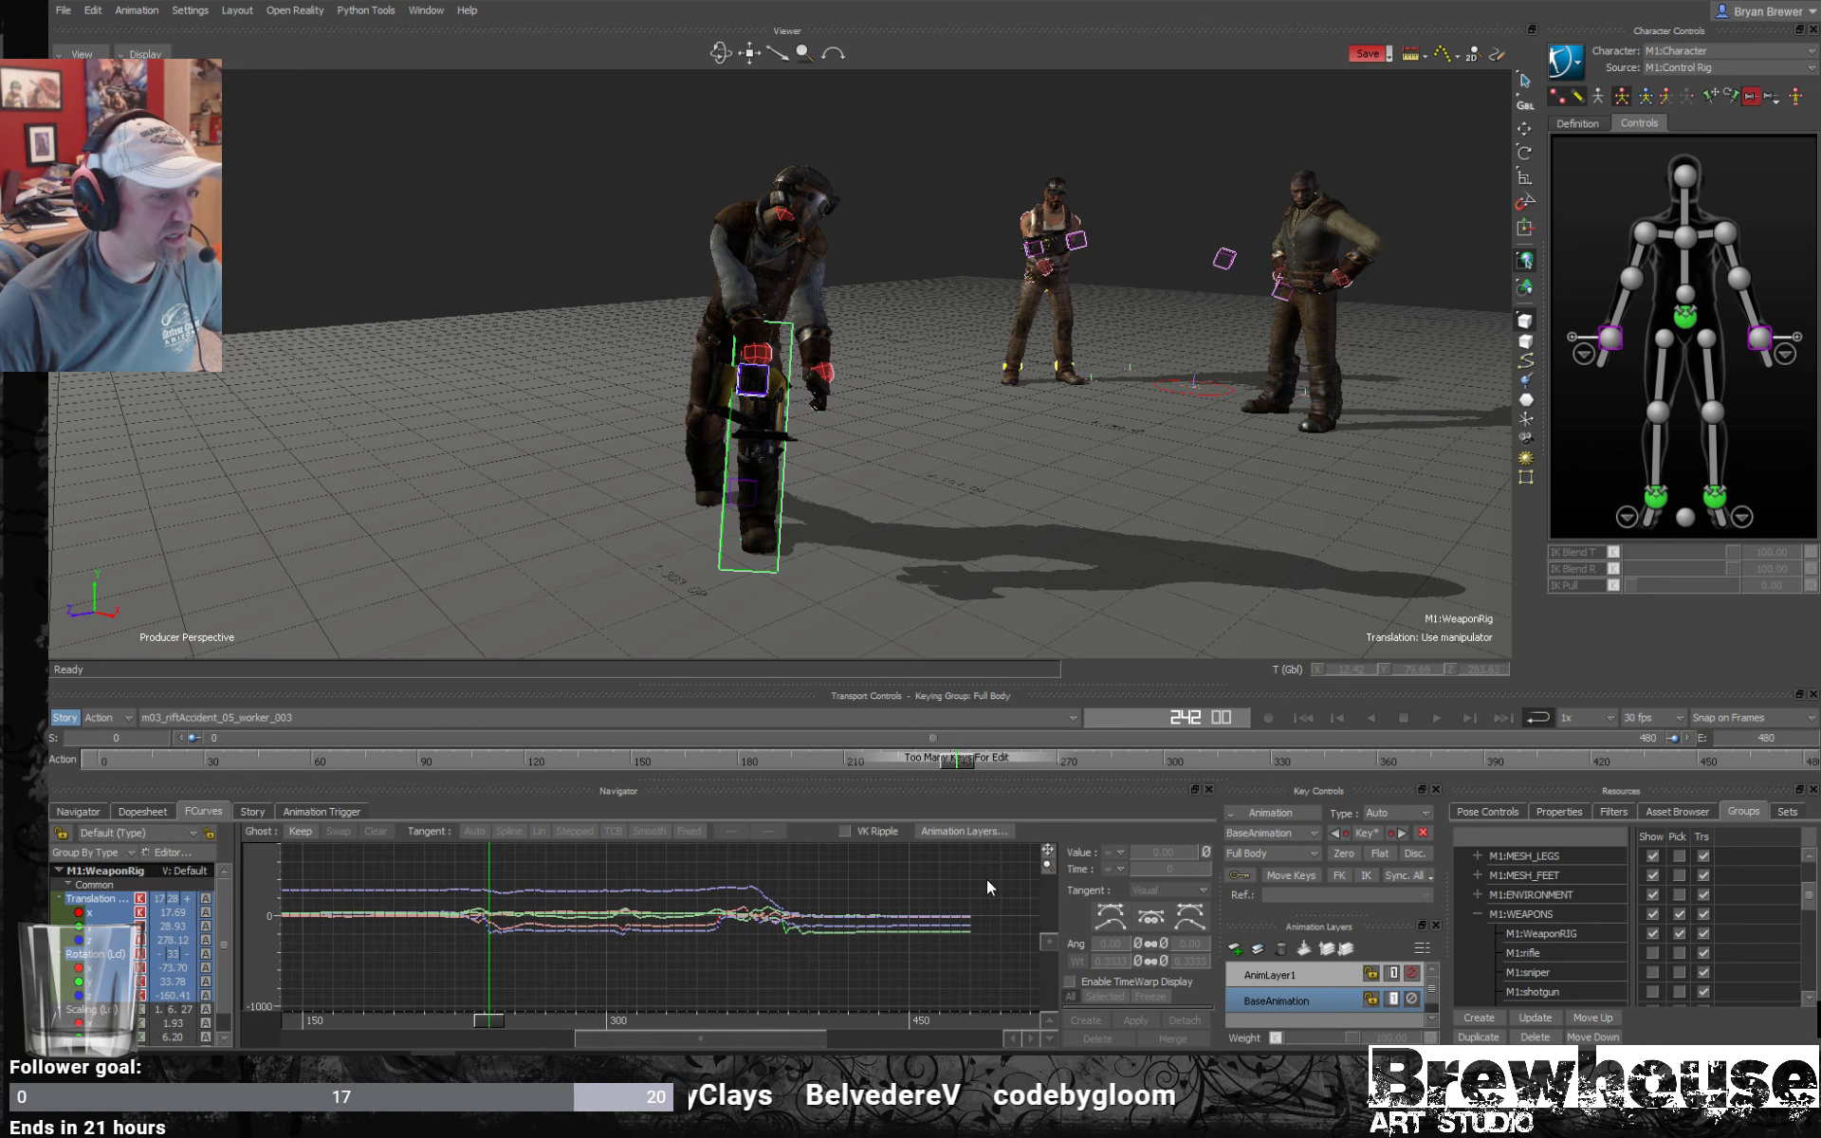
left_click_drag(572, 902, 730, 934, "ctrl")
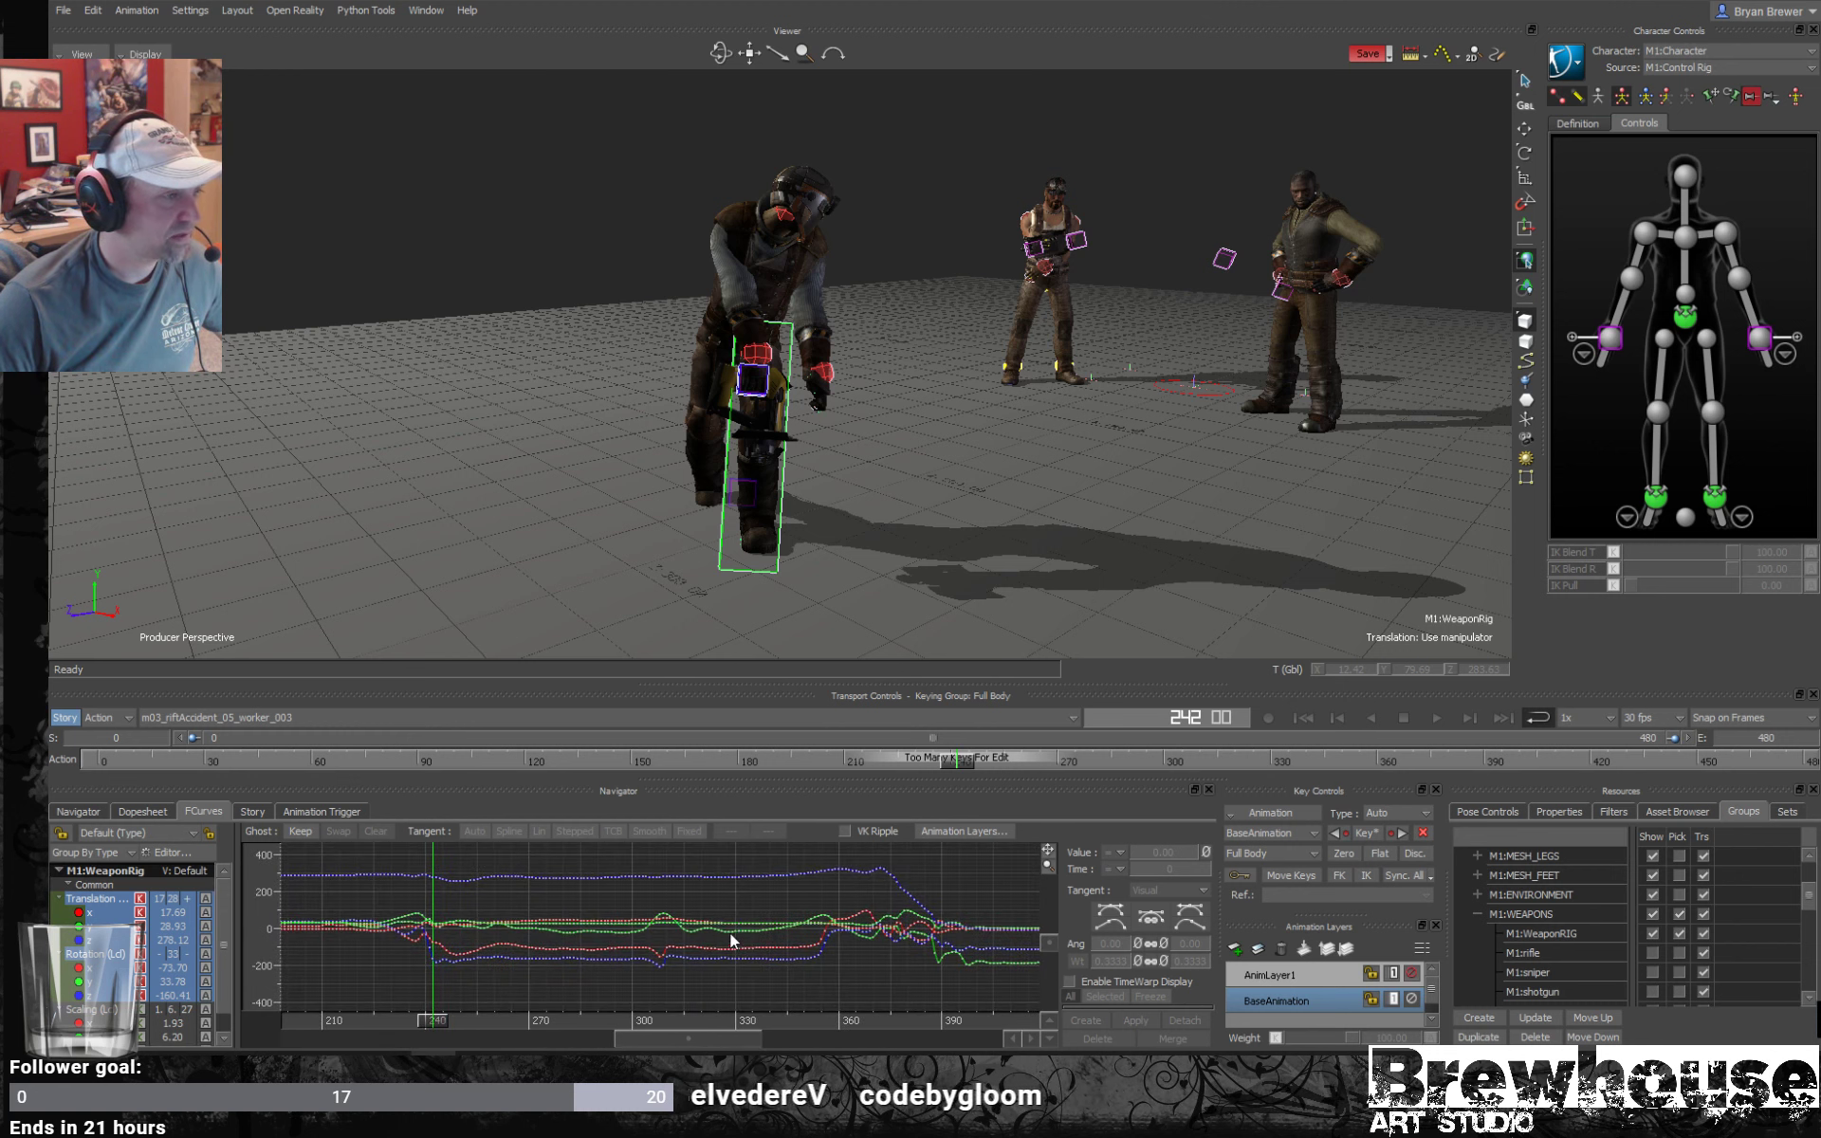
Limit the timeline range to frames 230–326, go to frame 243, and display only the models in the viewer.
left_click_drag(772, 601, 693, 540, "ctrl")
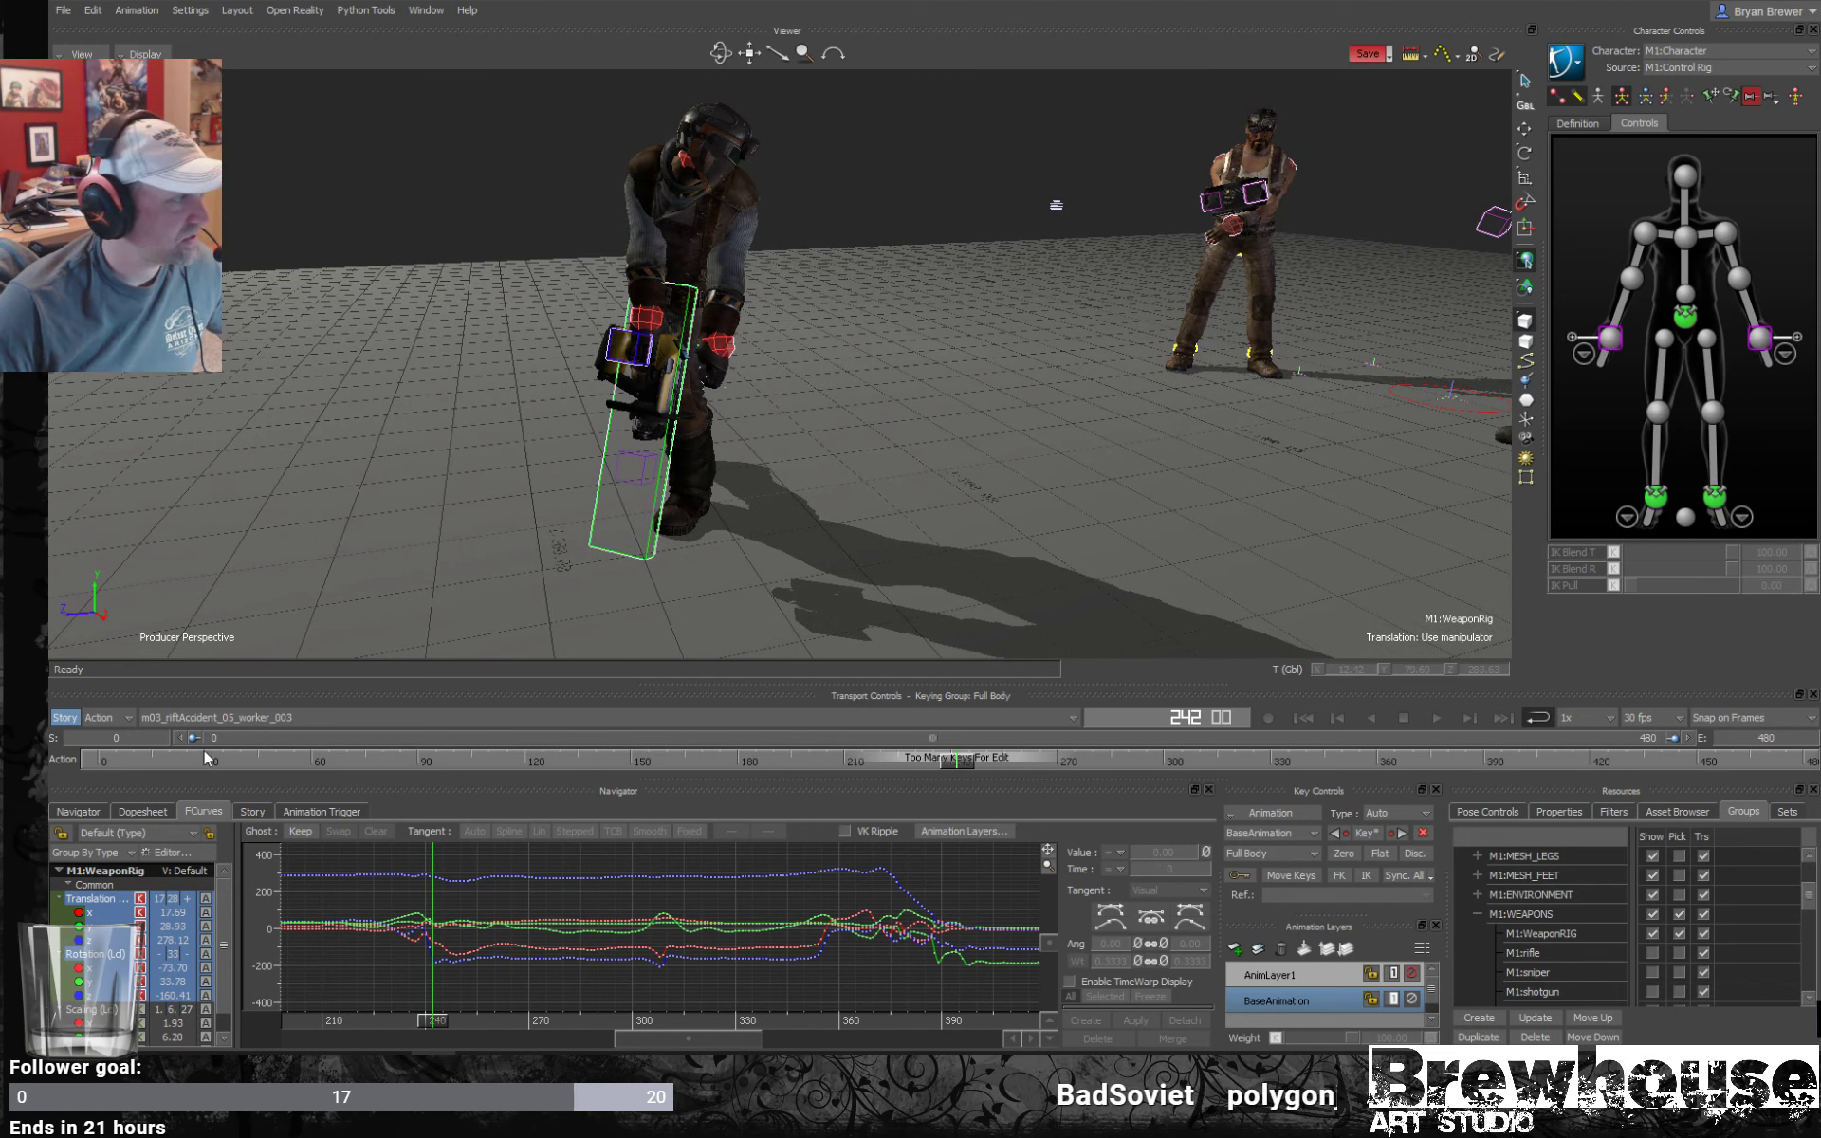
left_click_drag(199, 737, 853, 732)
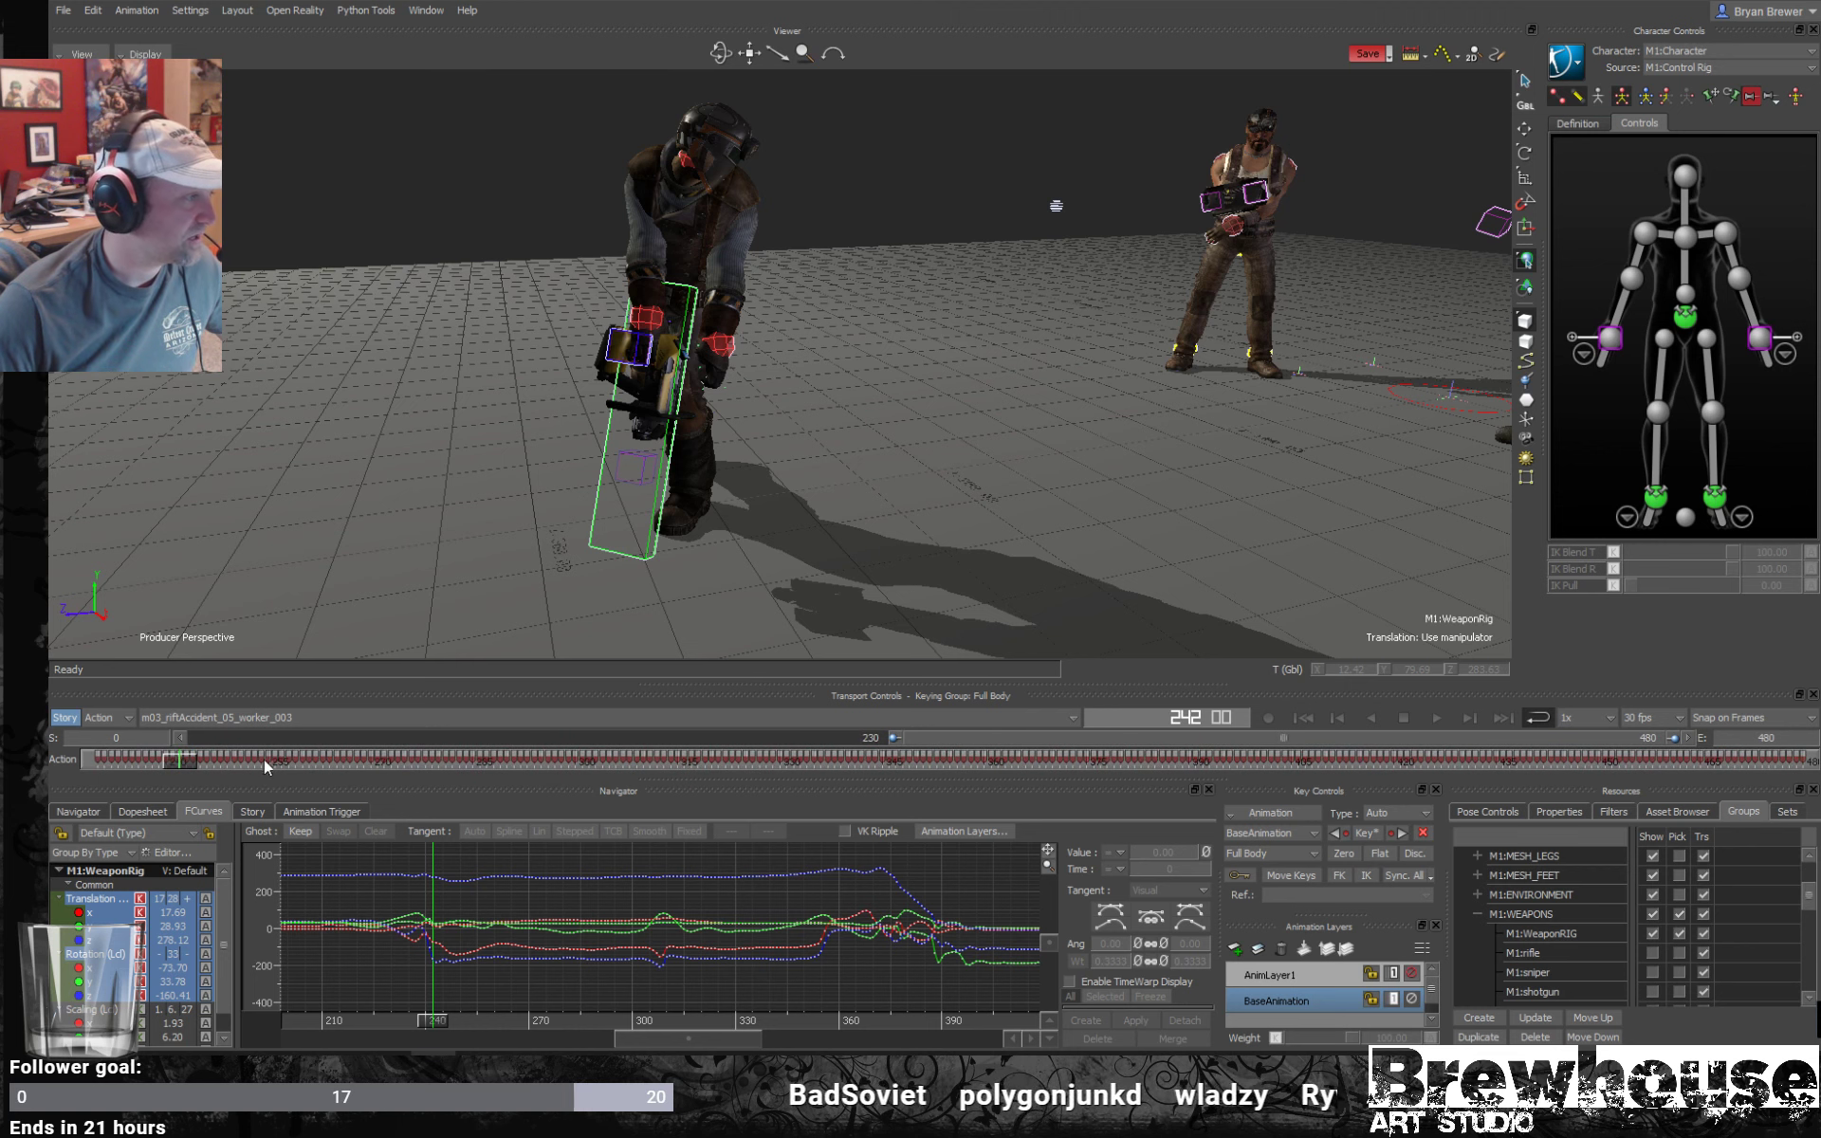
left_click_drag(184, 764, 533, 785)
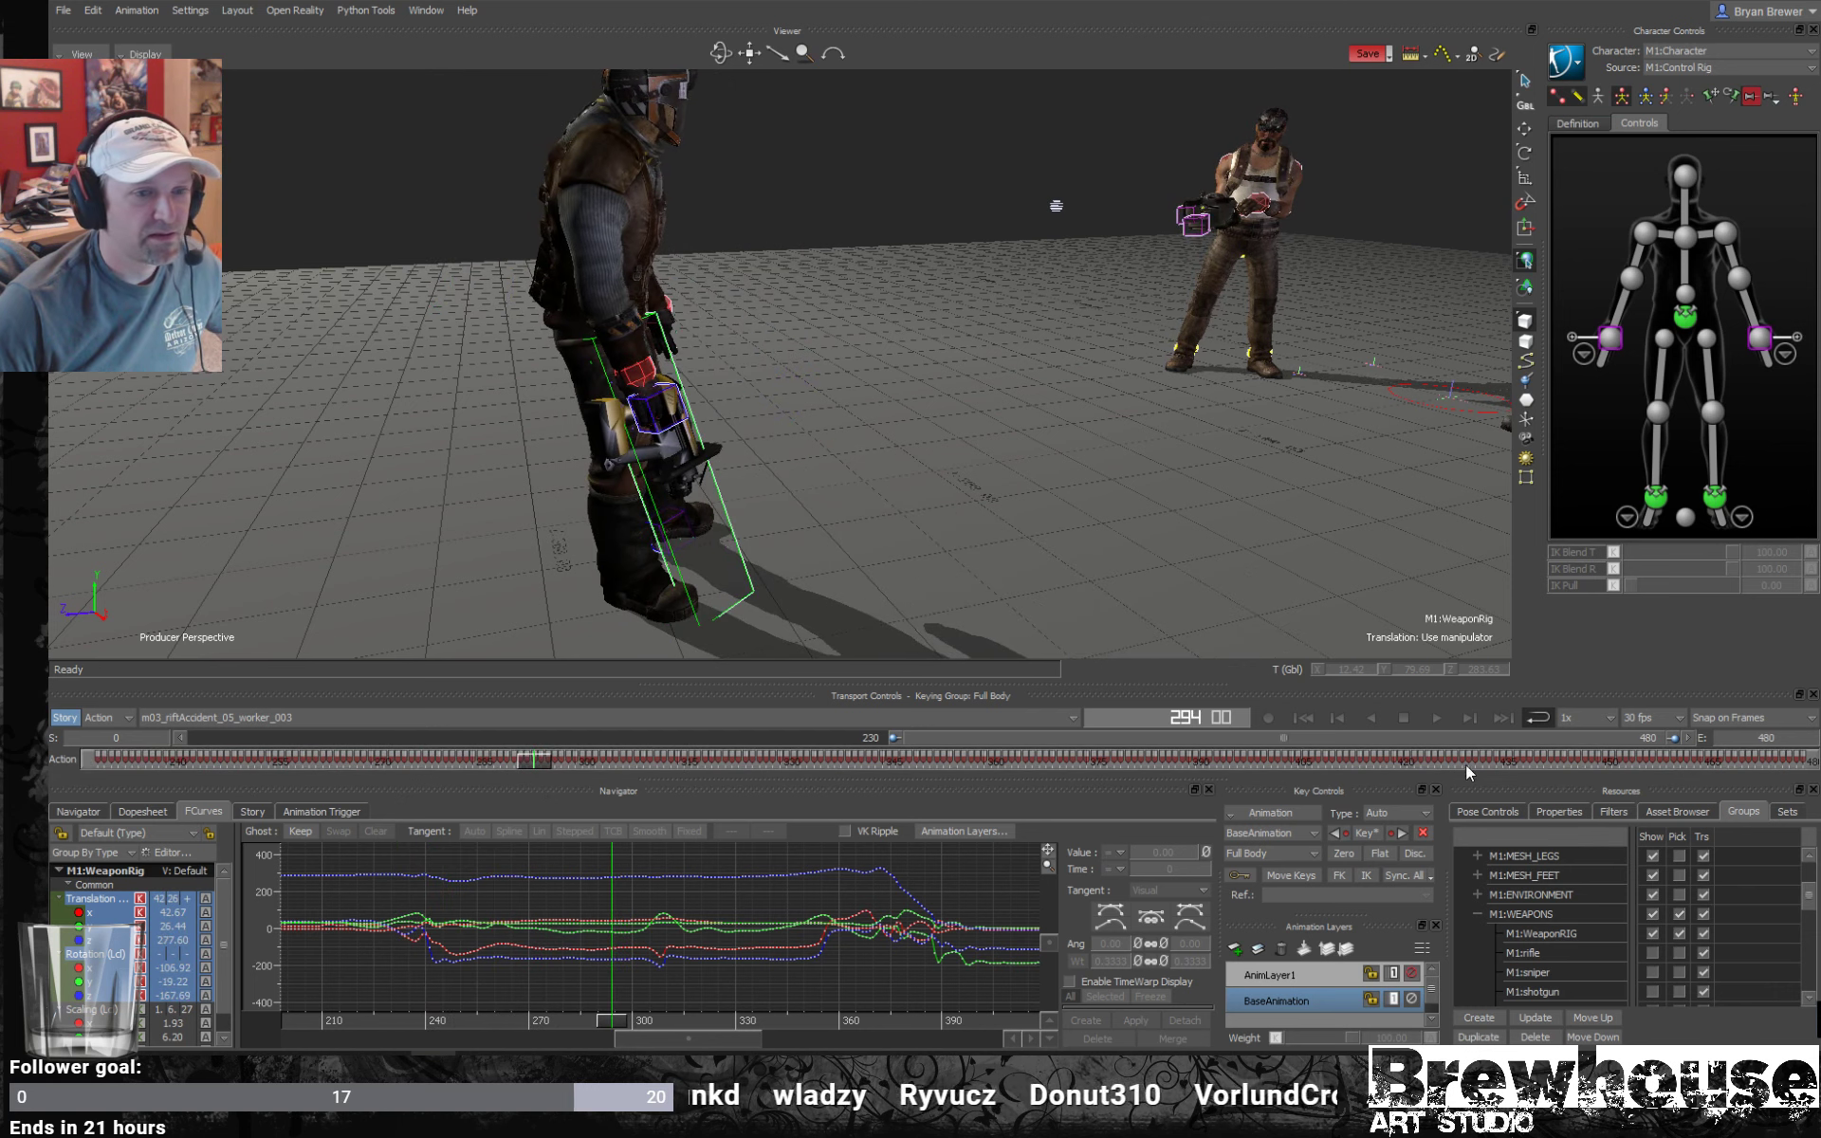
left_click_drag(1655, 734, 1202, 726)
left_click_drag(703, 891, 533, 899, "shift")
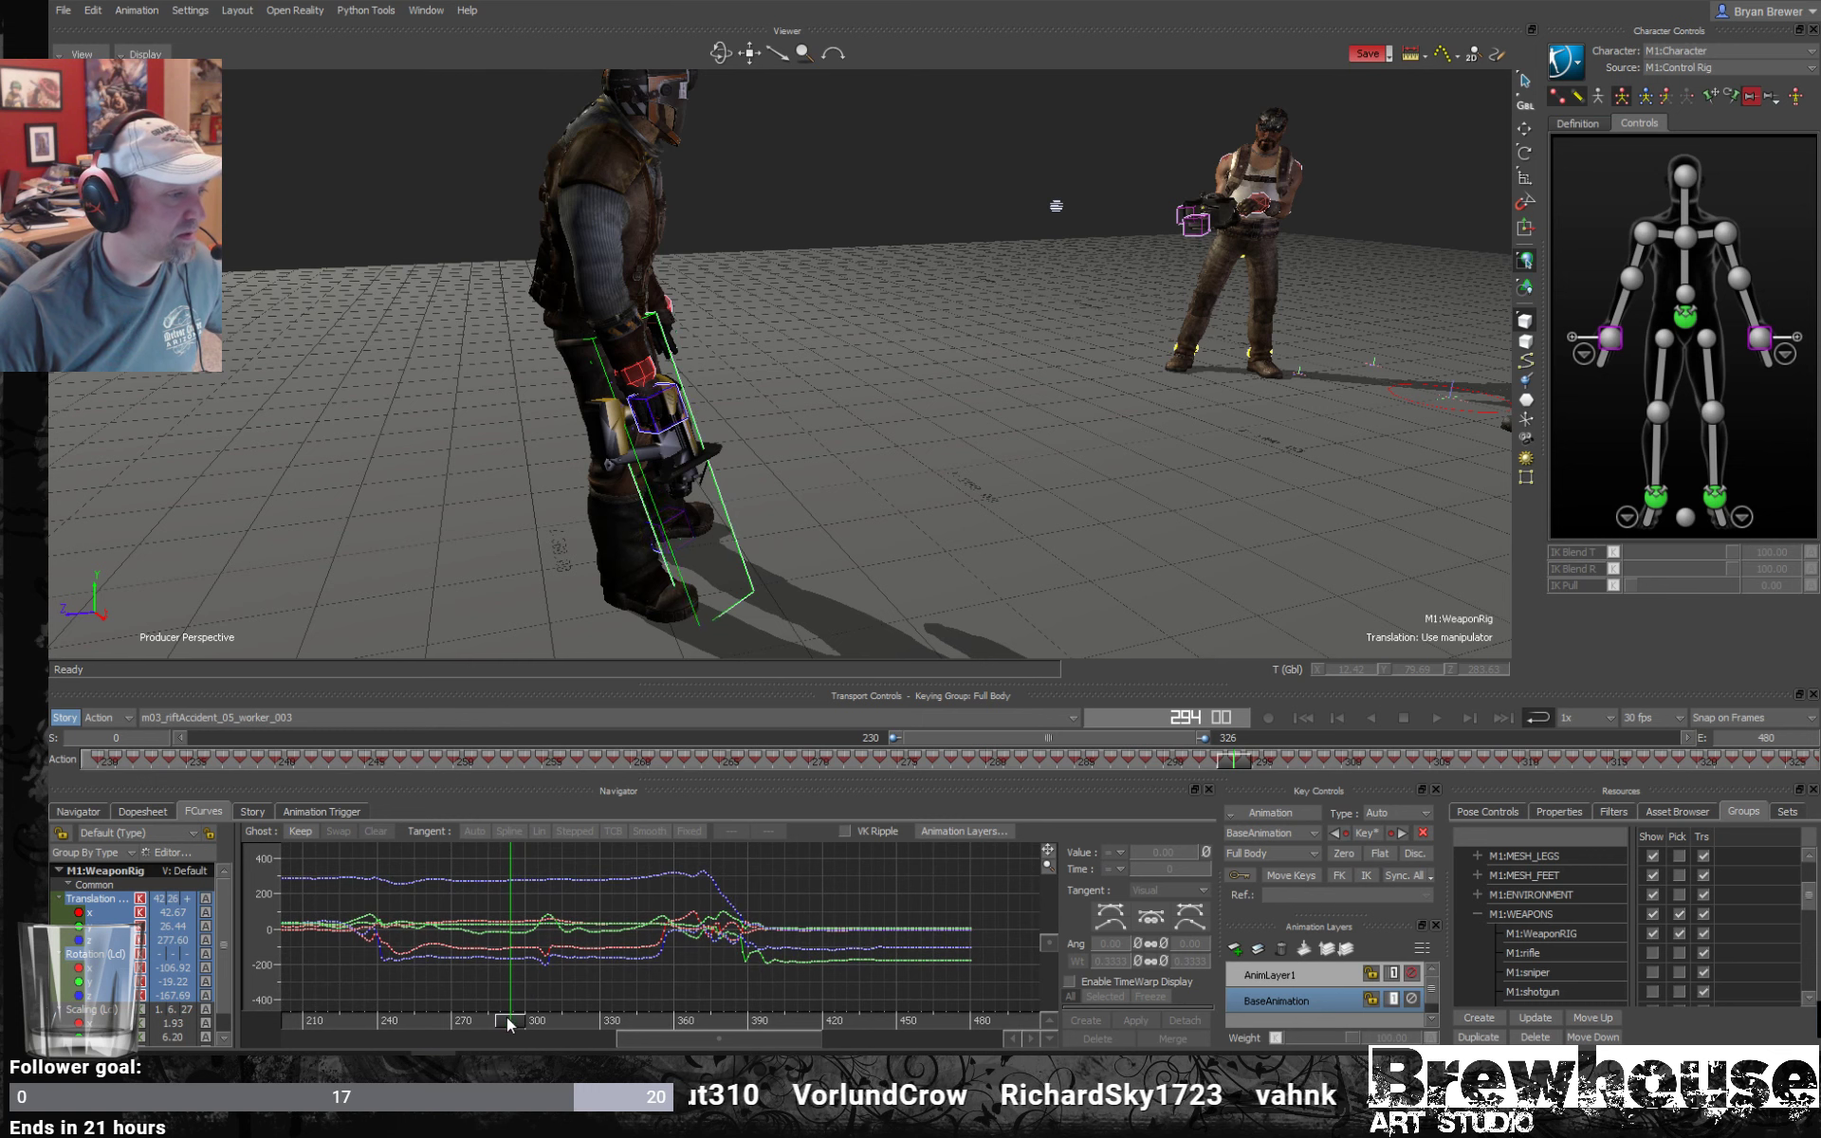
left_click_drag(508, 1019, 384, 1035)
key("ctrl+a")
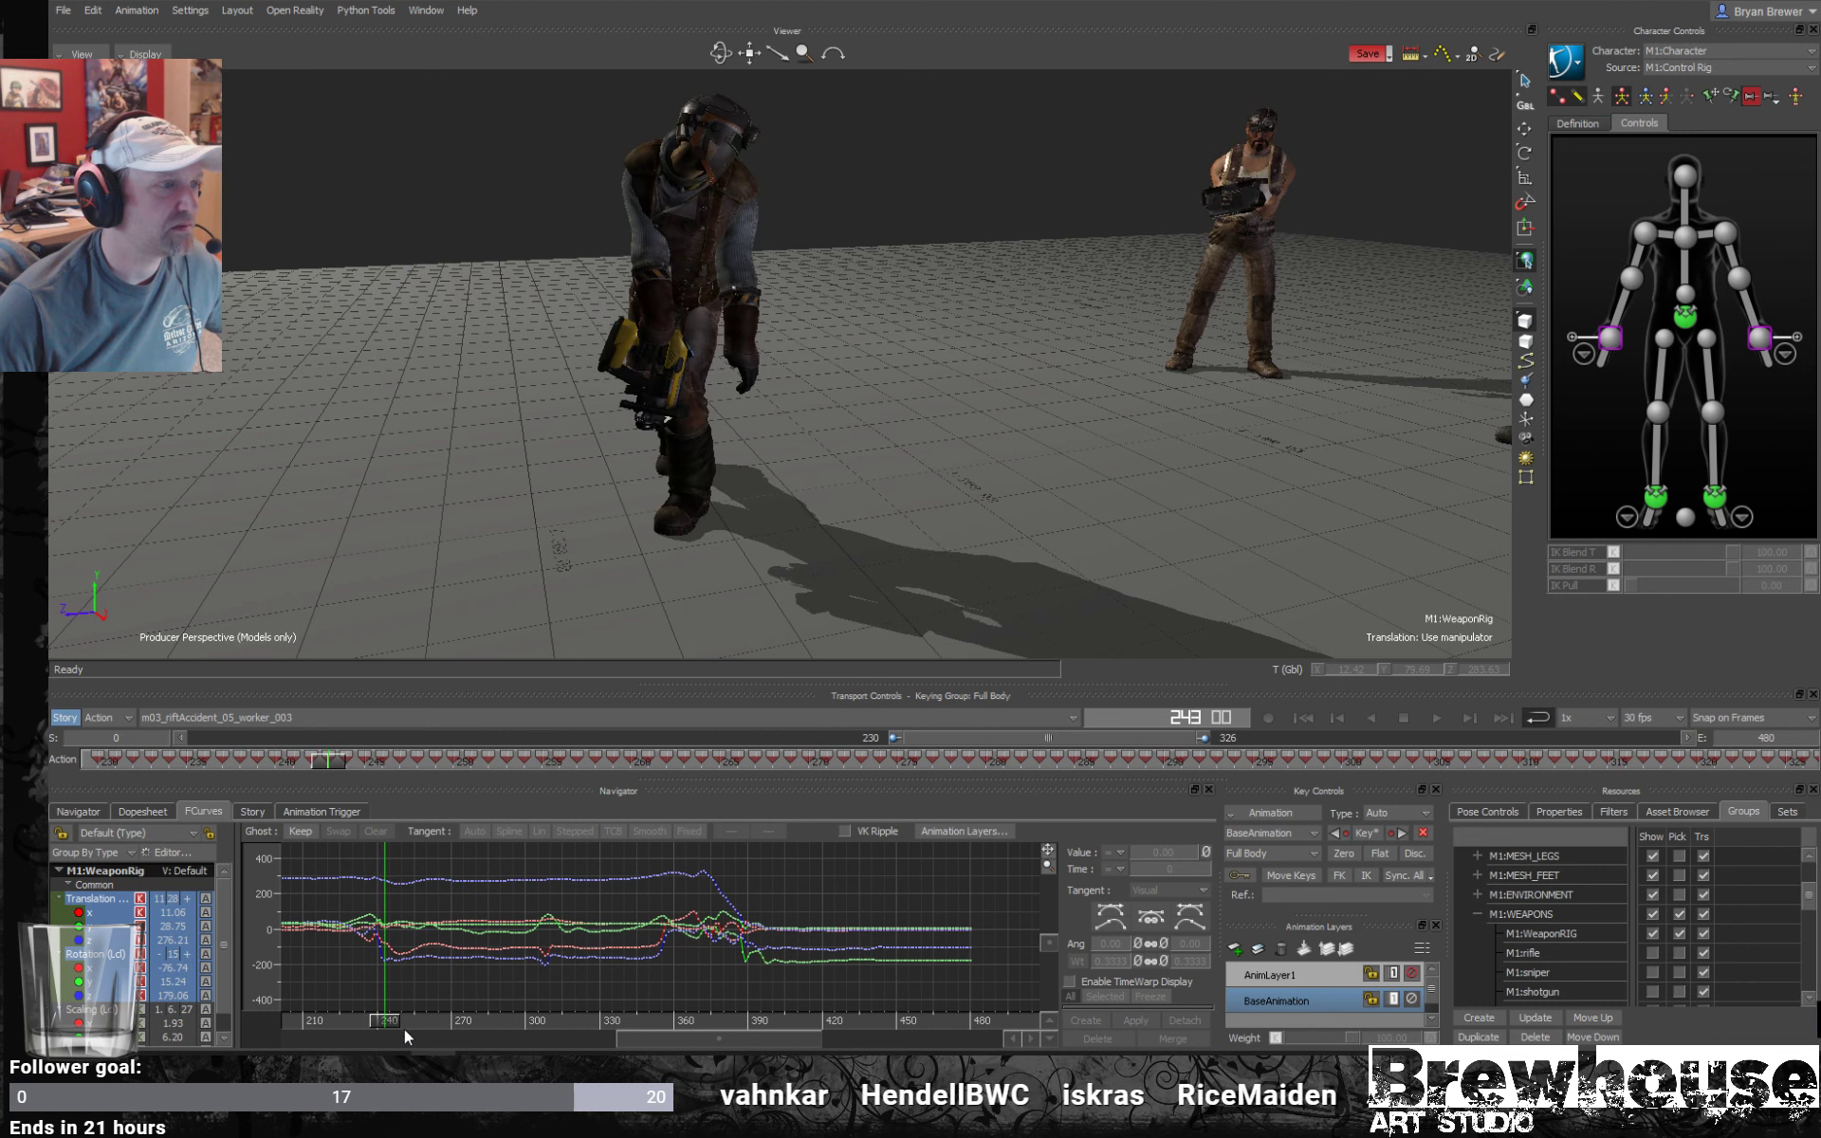
Delete the weapon rig's translation and rotation keys from frame 243 through 480.
left_click_drag(1006, 986, 385, 839)
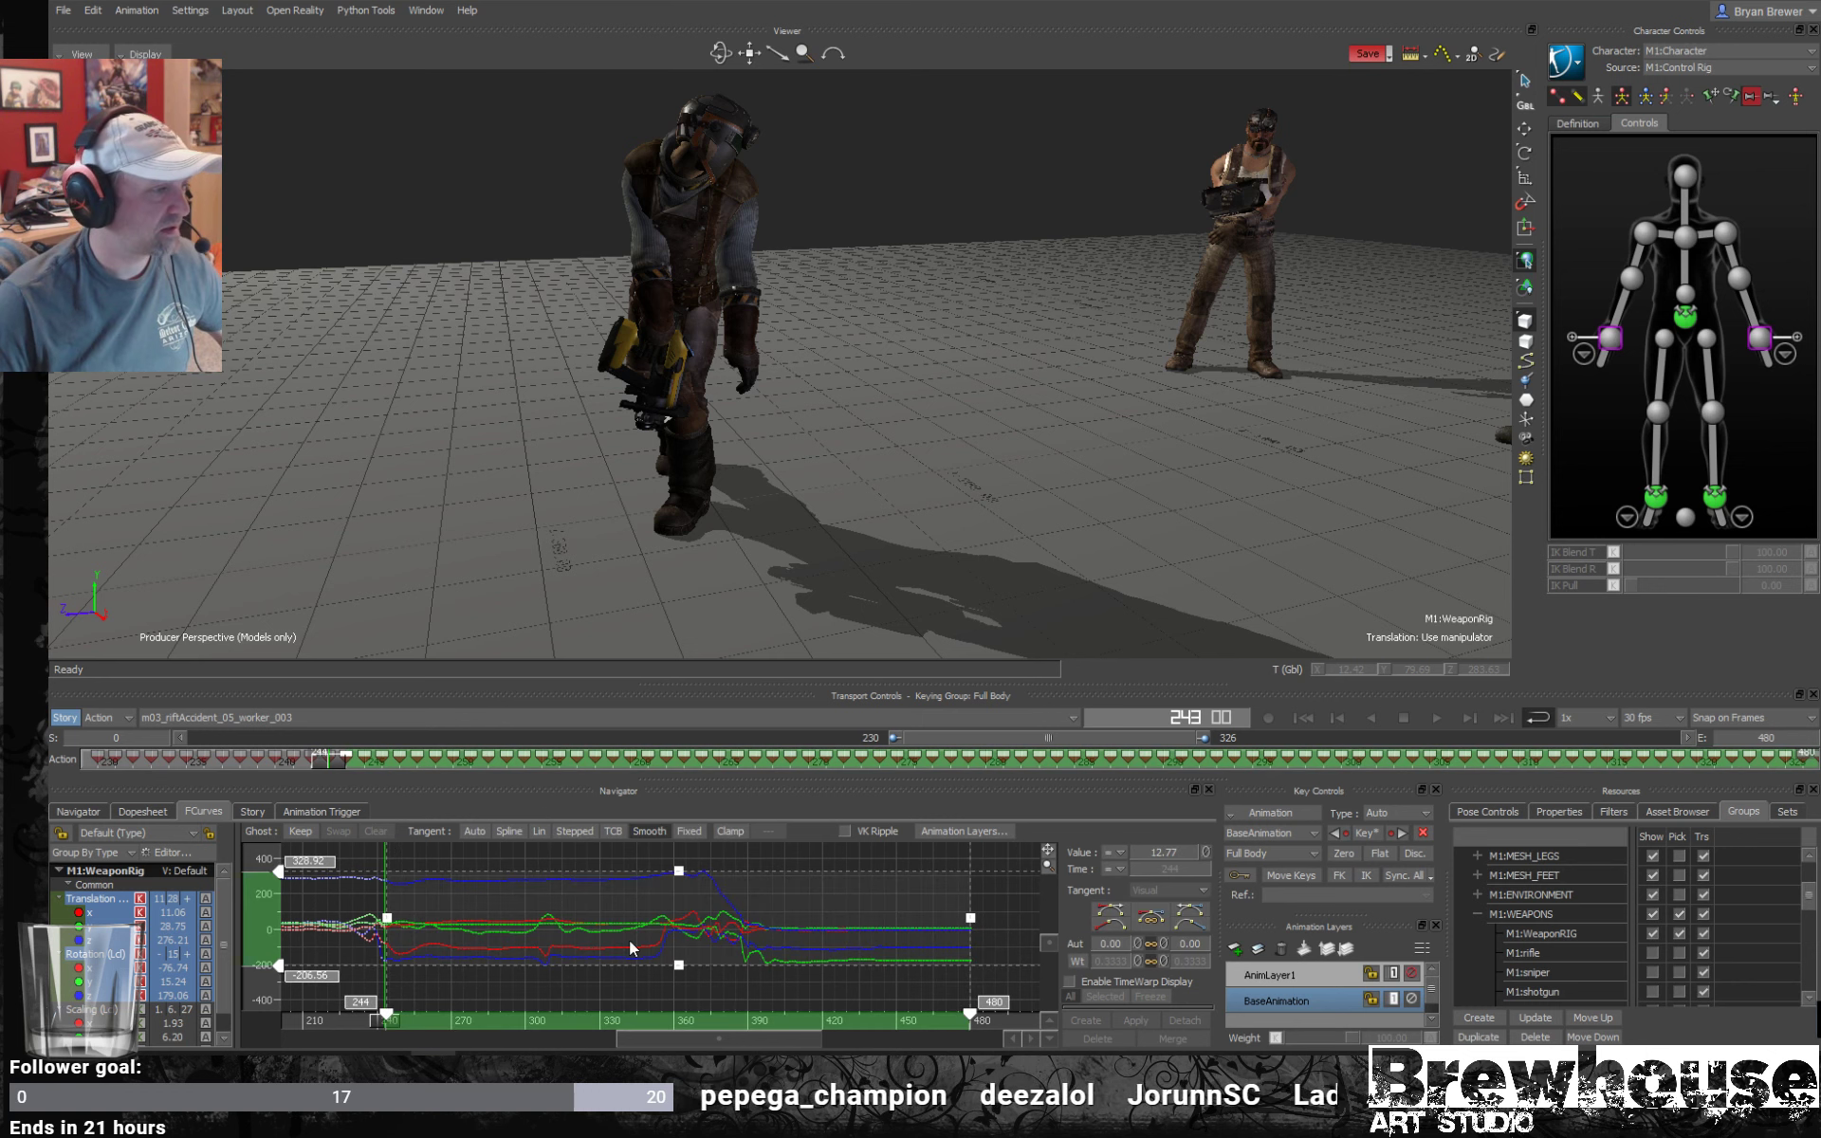
left_click_drag(905, 950, 382, 1008)
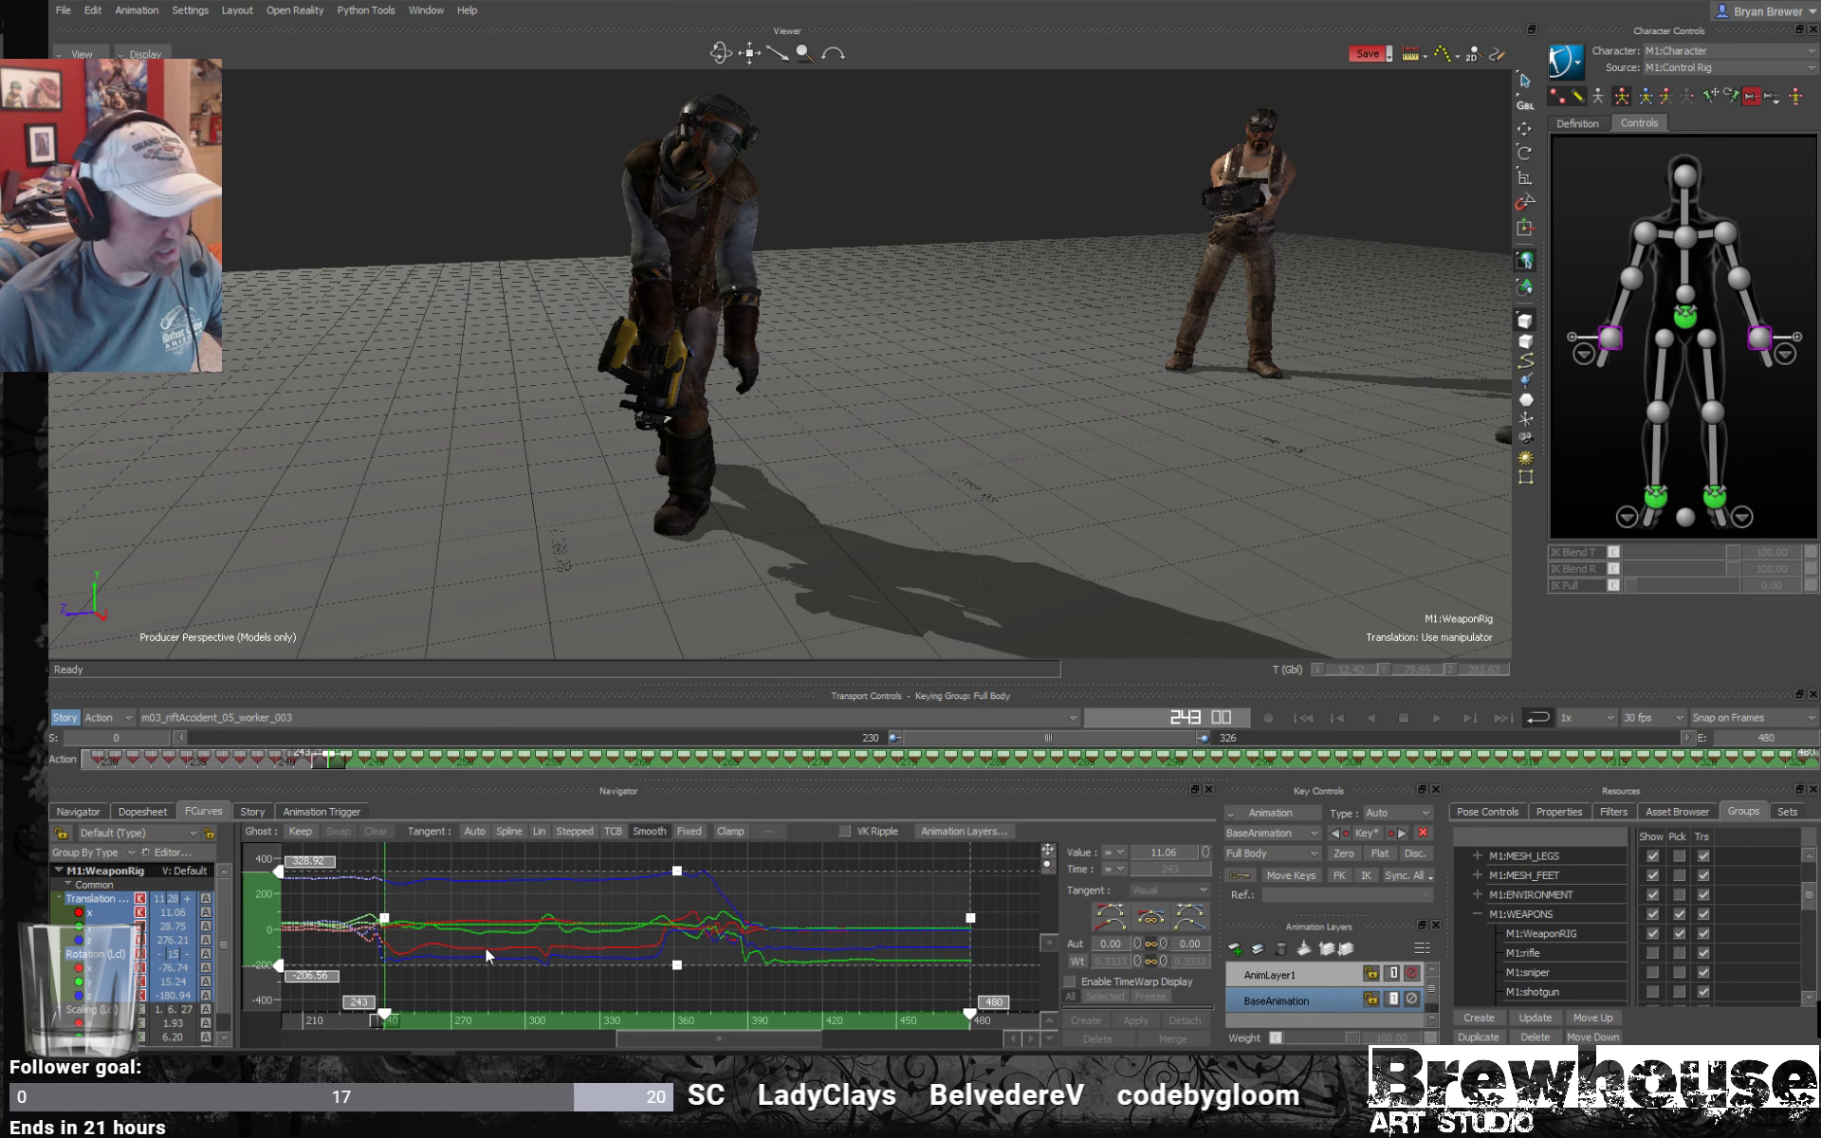
key("Delete")
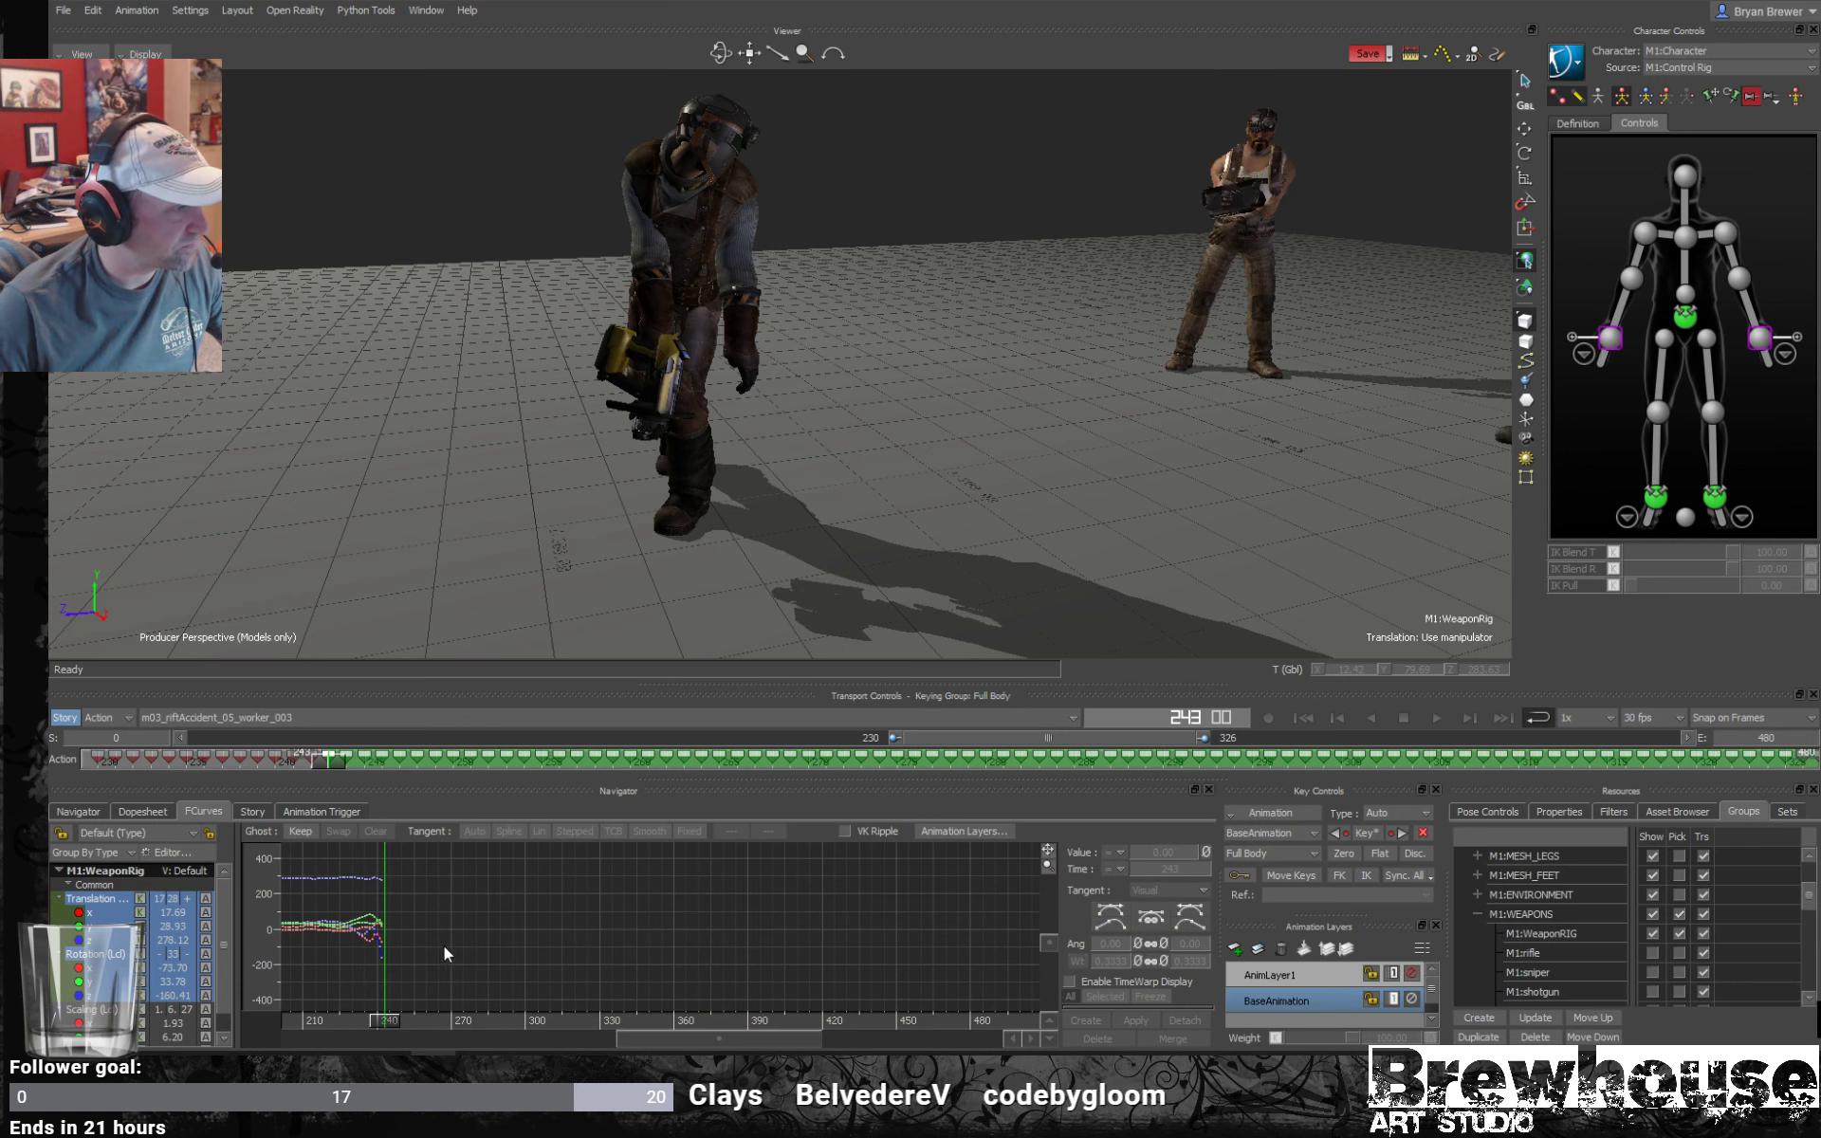
Set the keying mode to Body Parts and inspect the worker's hands and weapon at frame 242 in X-ray display.
left_click_drag(368, 918, 759, 907, "shift")
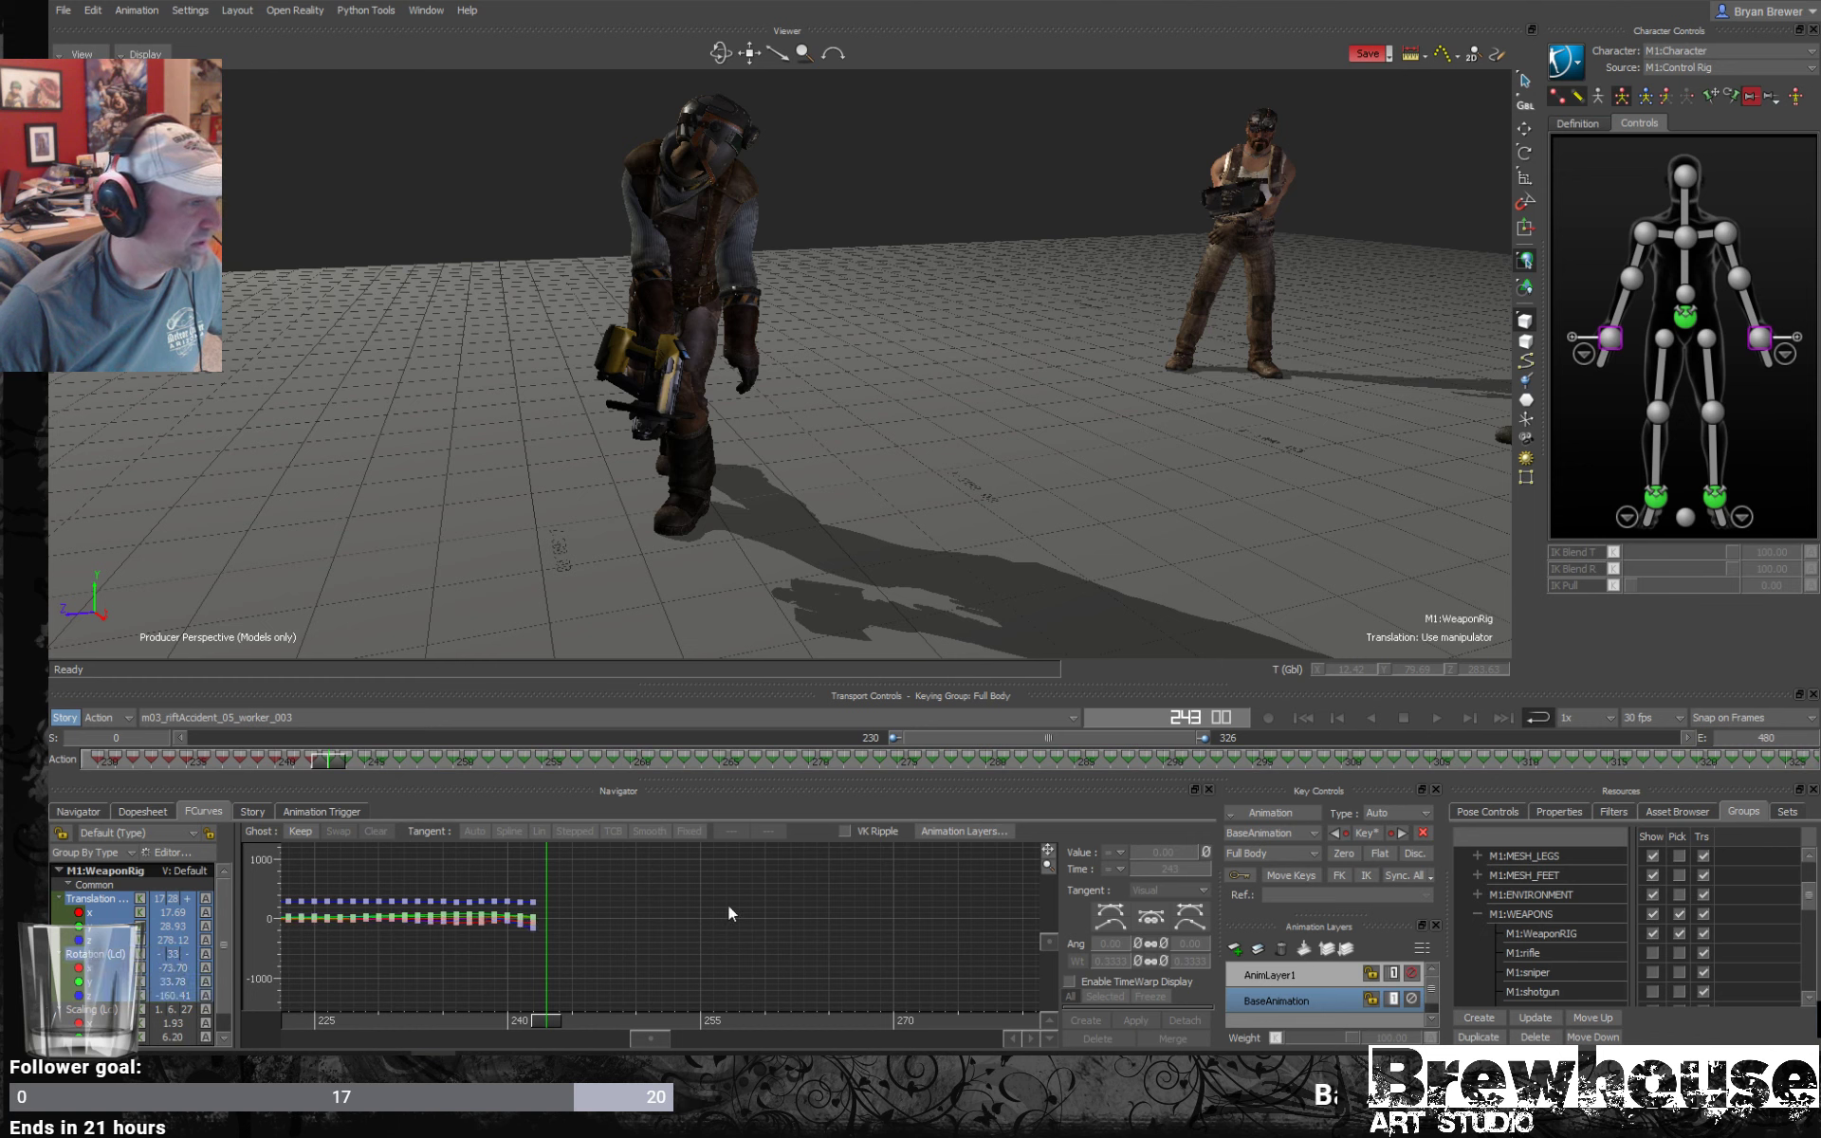
left_click(1666, 96)
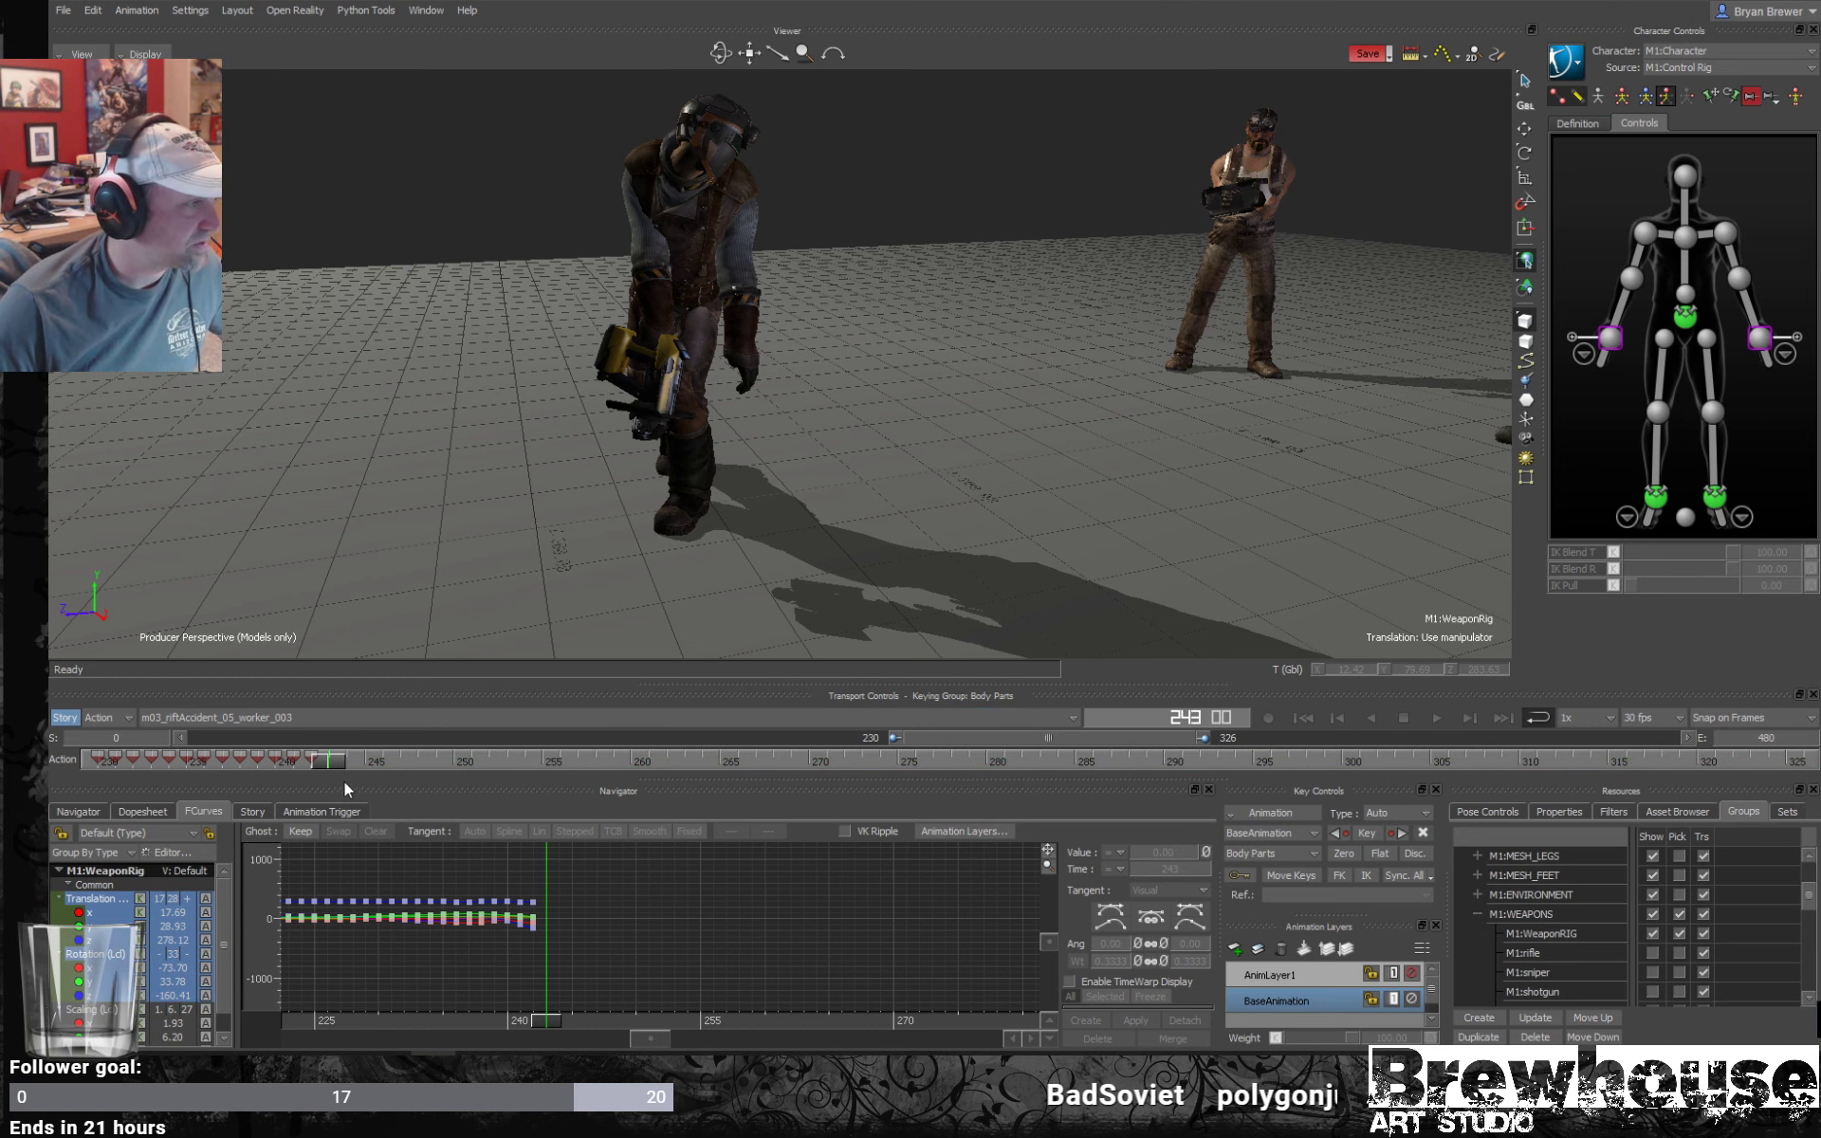
mouse_move(326, 762)
left_mouse_down()
mouse_move(400, 766)
mouse_move(156, 759)
mouse_move(381, 768)
mouse_move(316, 787)
left_mouse_up()
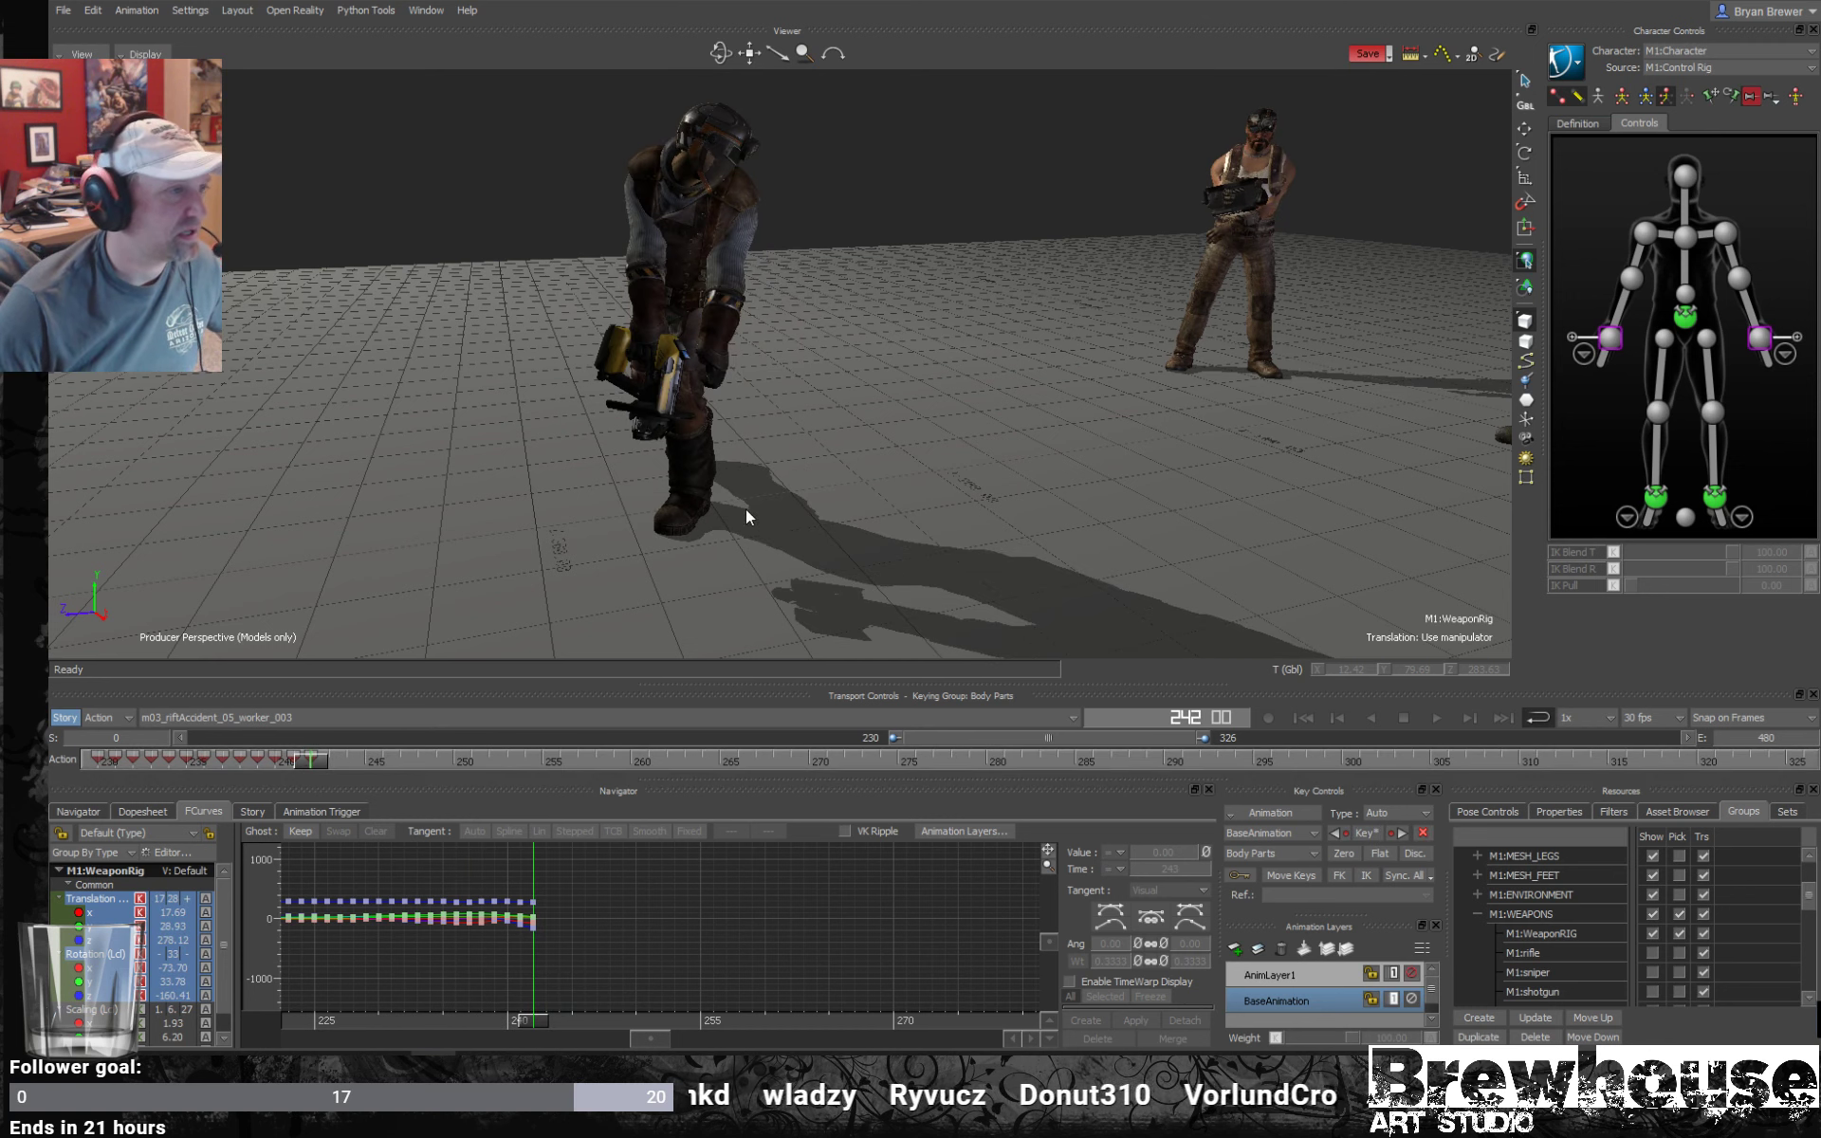
key("ctrl+a")
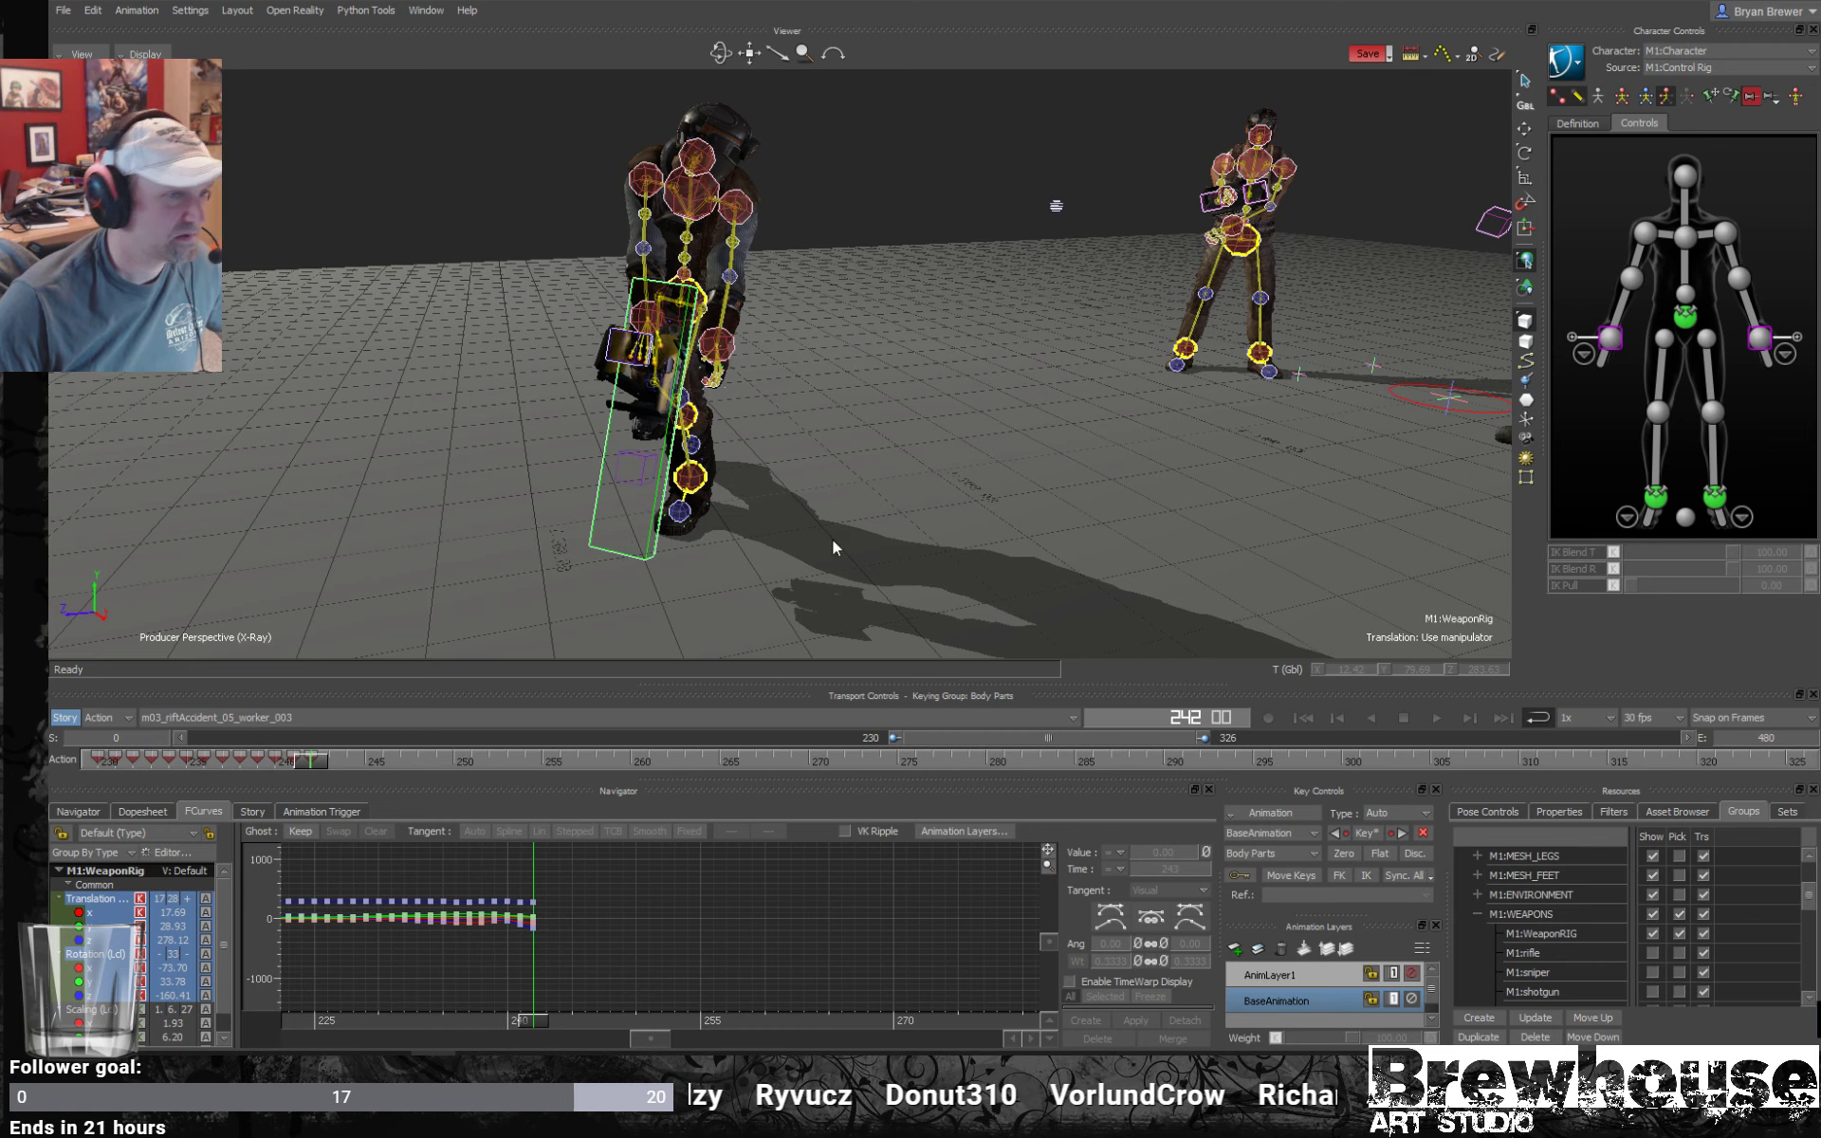
scroll(892, 583, "up", 6)
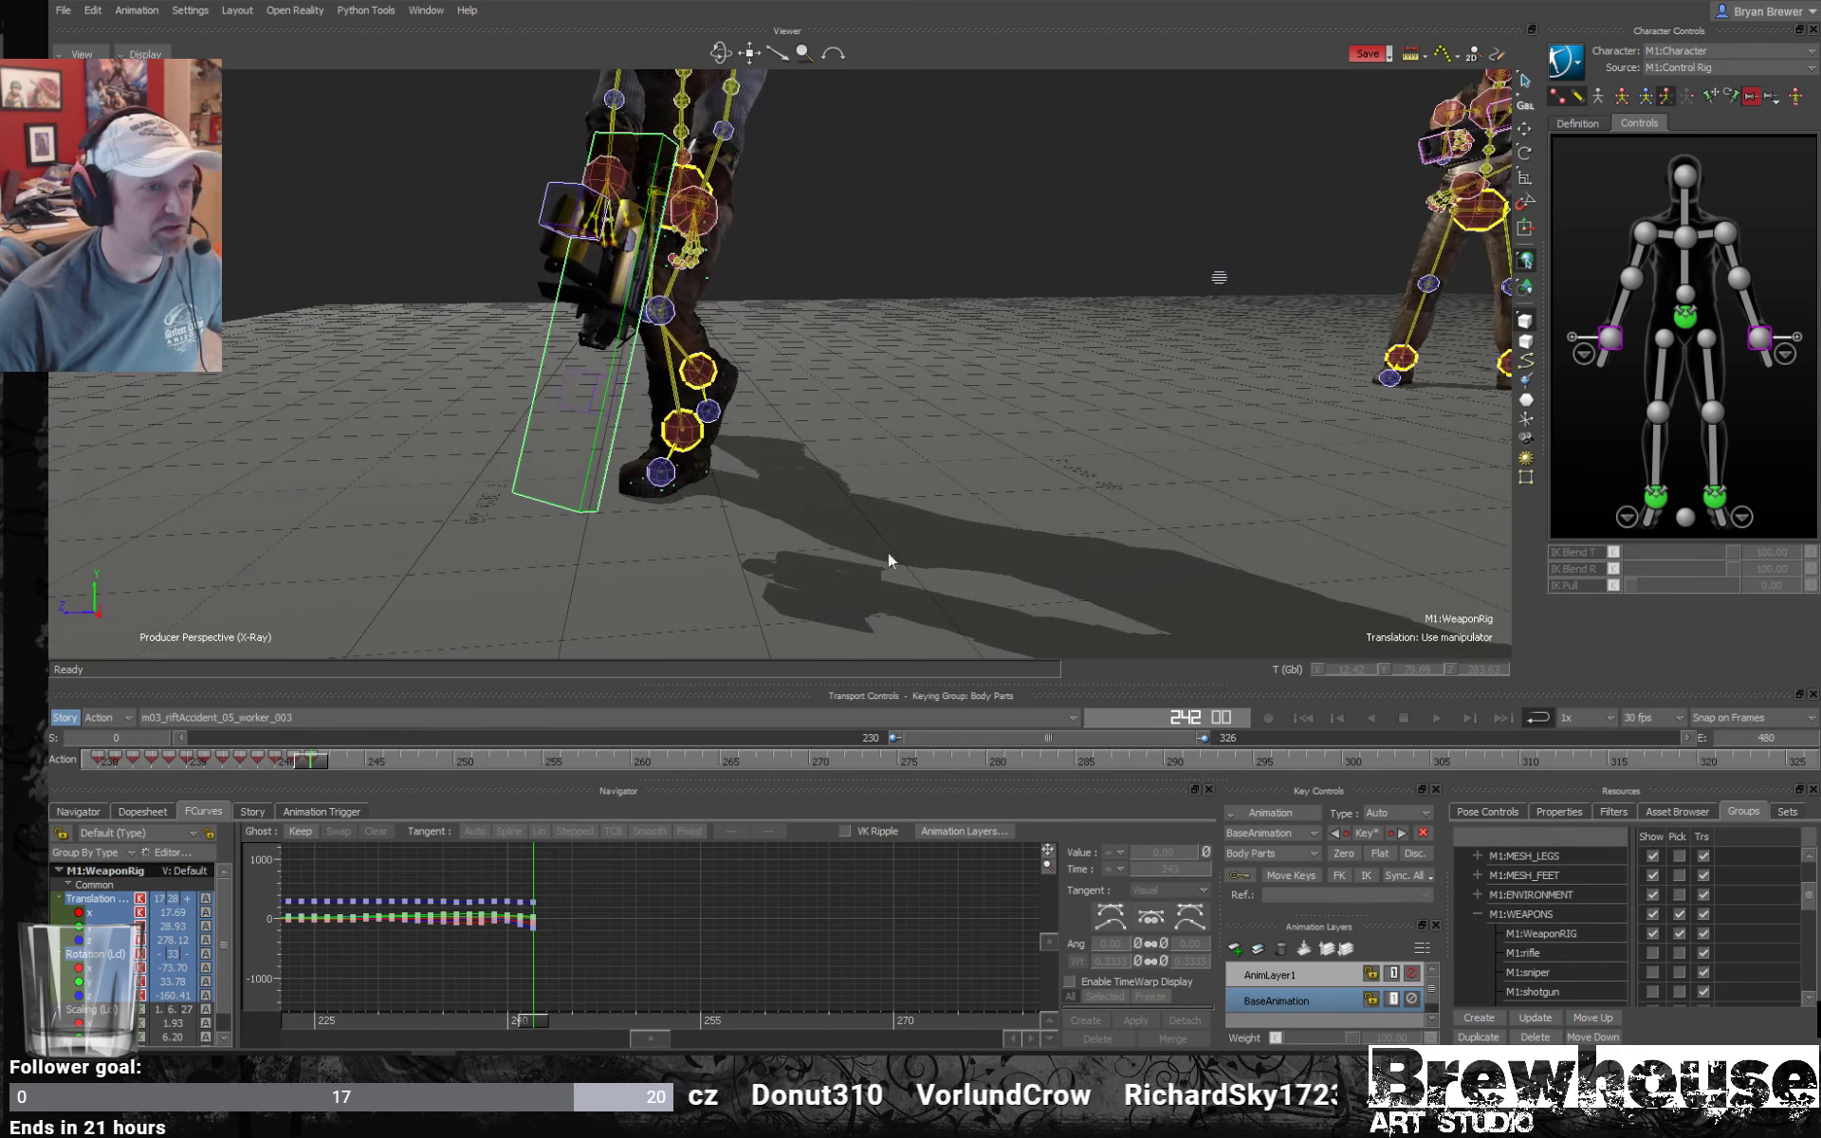
At frame 246, lower the weapon rig to the floor at about X 22, Y 4, Z 269, key it, and play it back.
mouse_move(534, 1023)
left_mouse_down()
mouse_move(493, 1018)
mouse_move(583, 1032)
left_mouse_up()
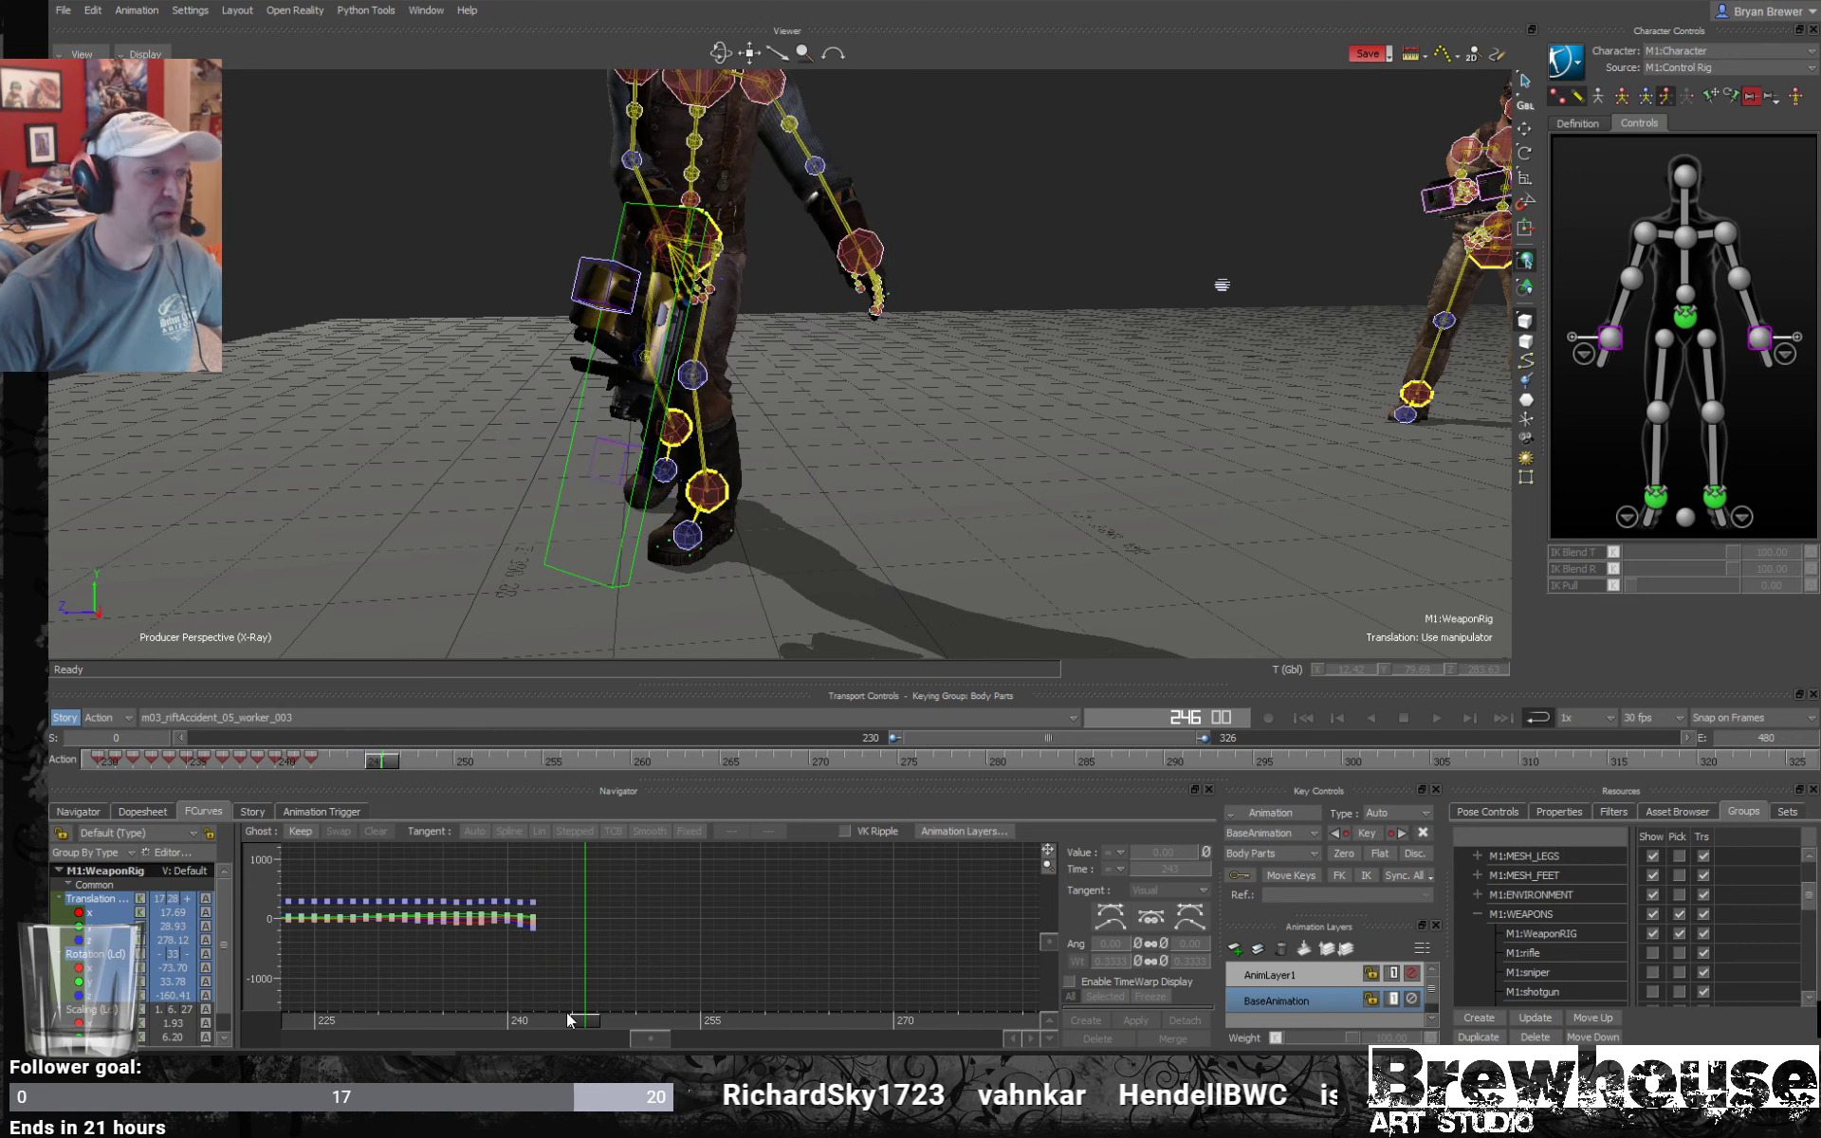
left_click_drag(676, 485, 934, 362, "alt")
left_click(940, 355)
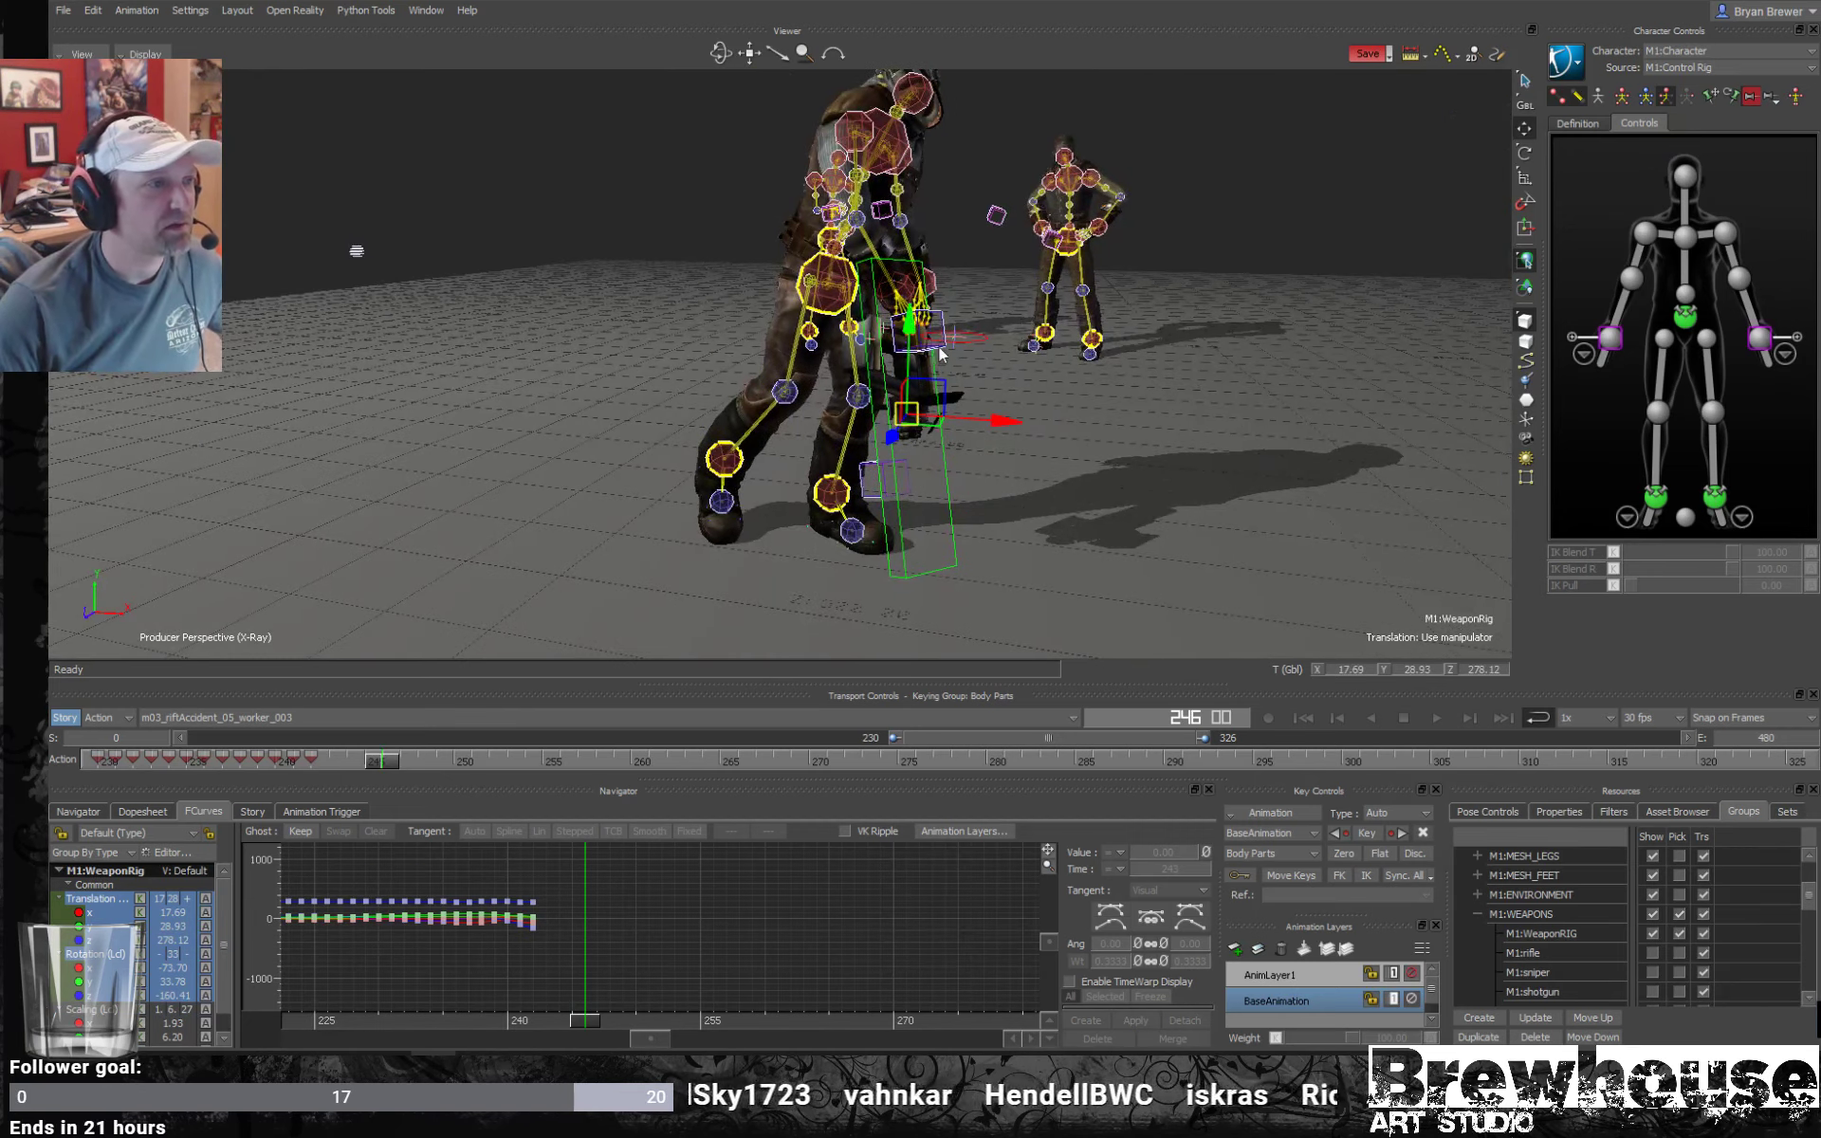
key("ctrl+a")
left_click_drag(1047, 379, 983, 571, "alt")
left_click_drag(984, 528, 749, 522, "ctrl+shift")
left_click_drag(632, 543, 992, 572)
key("k")
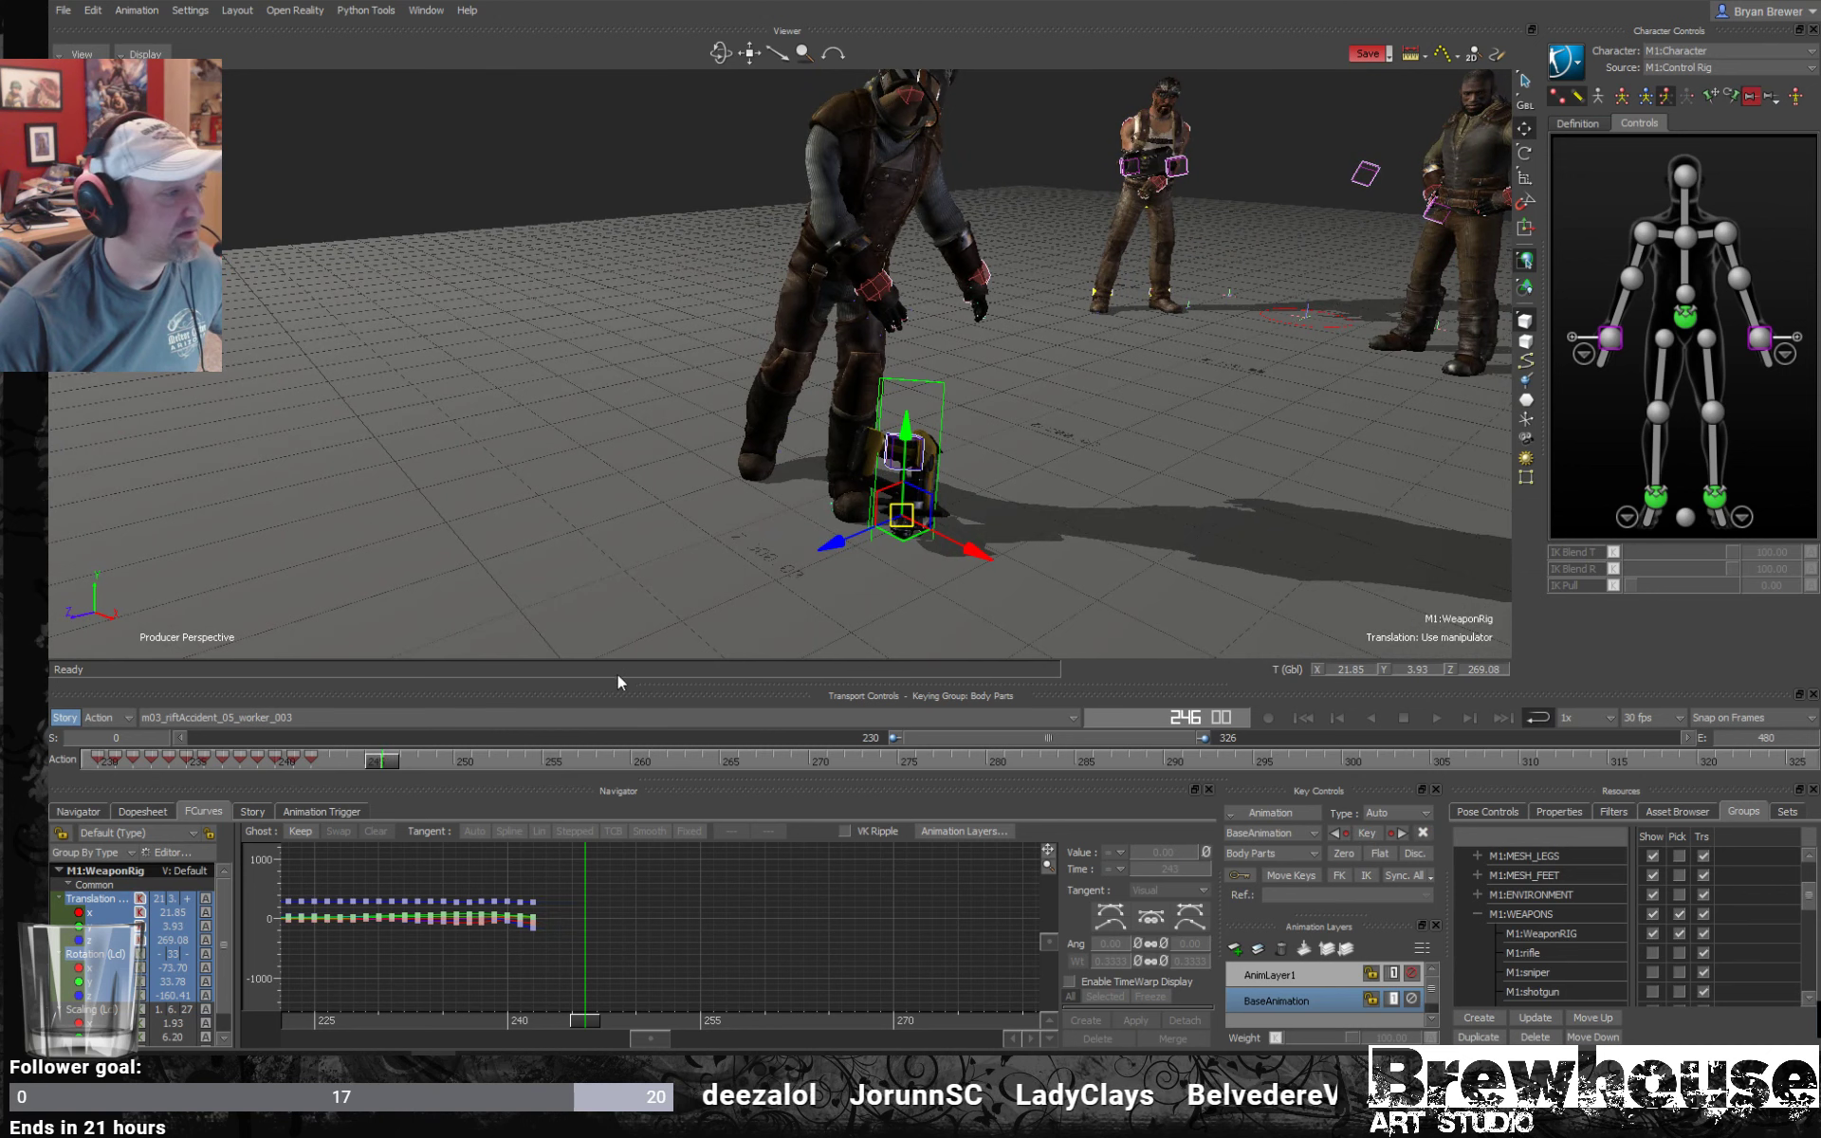
key("k")
key("space")
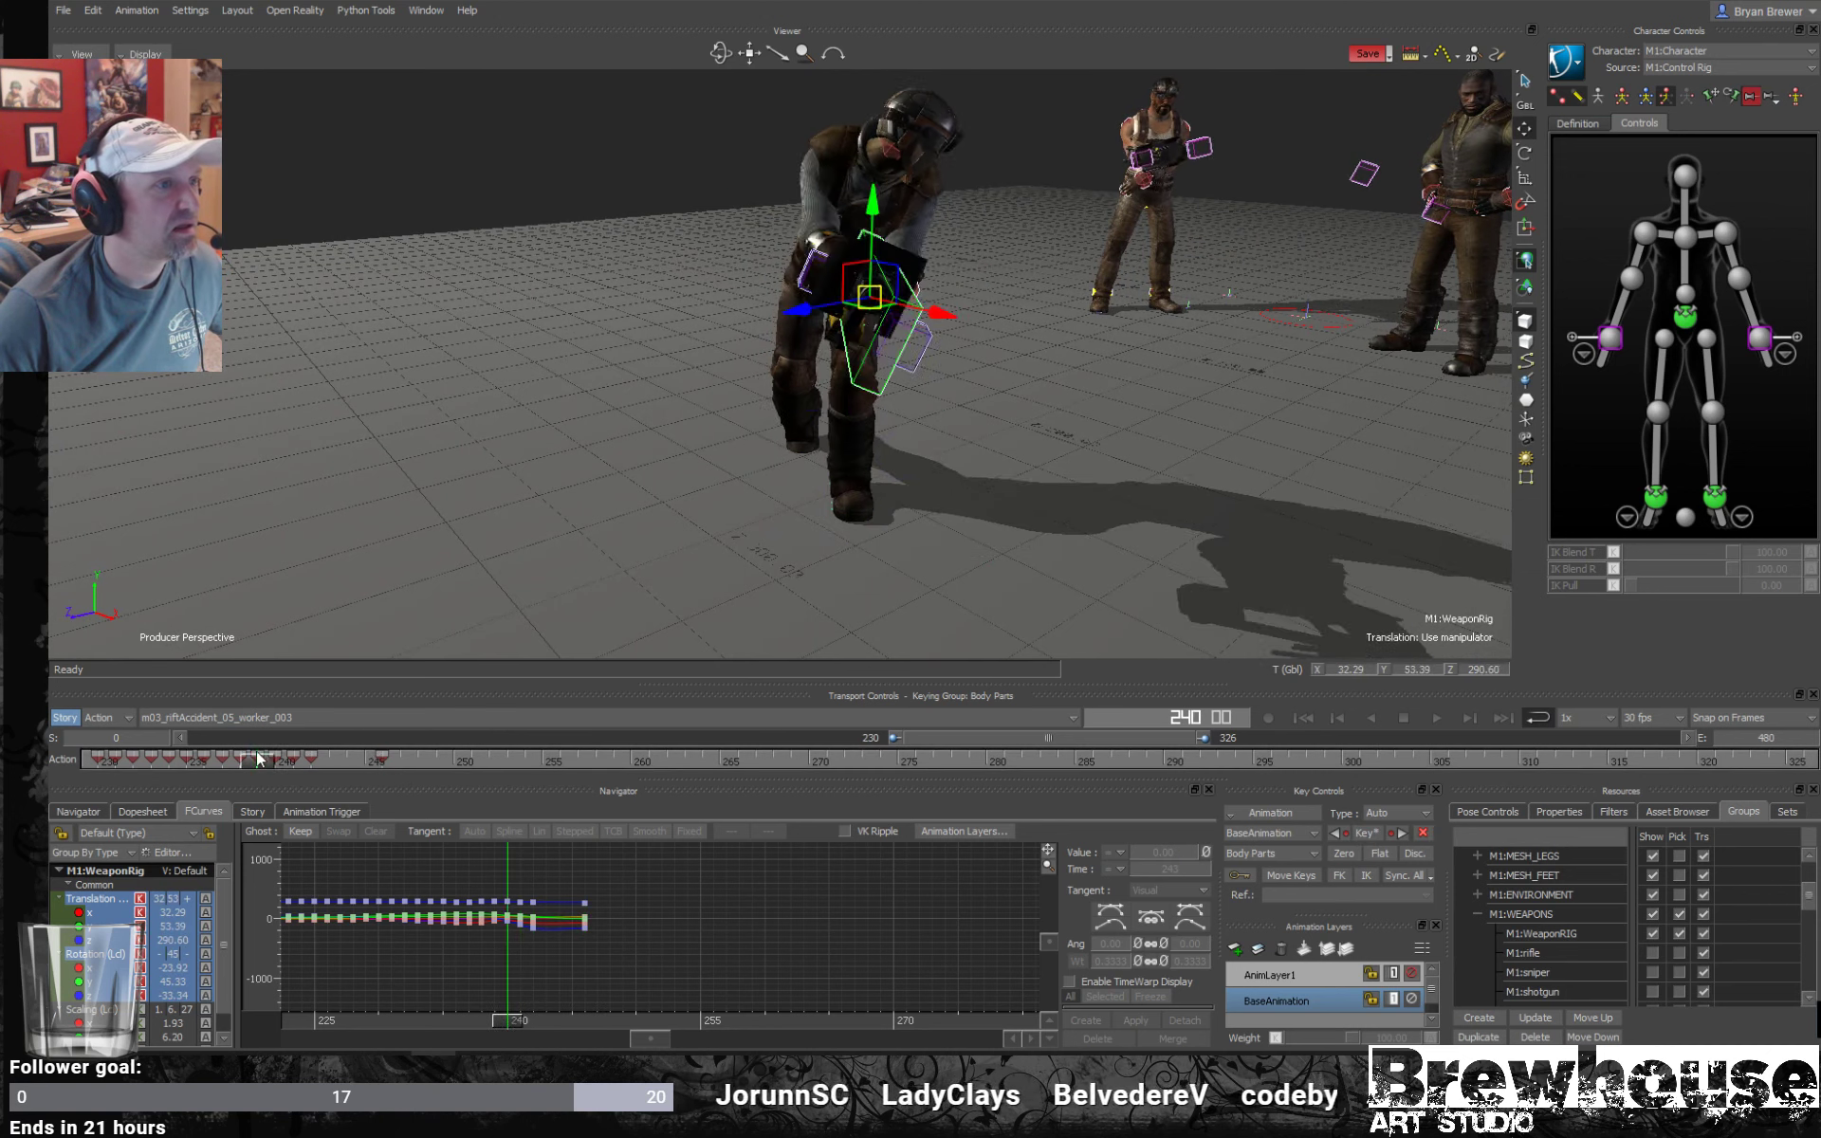
key("space")
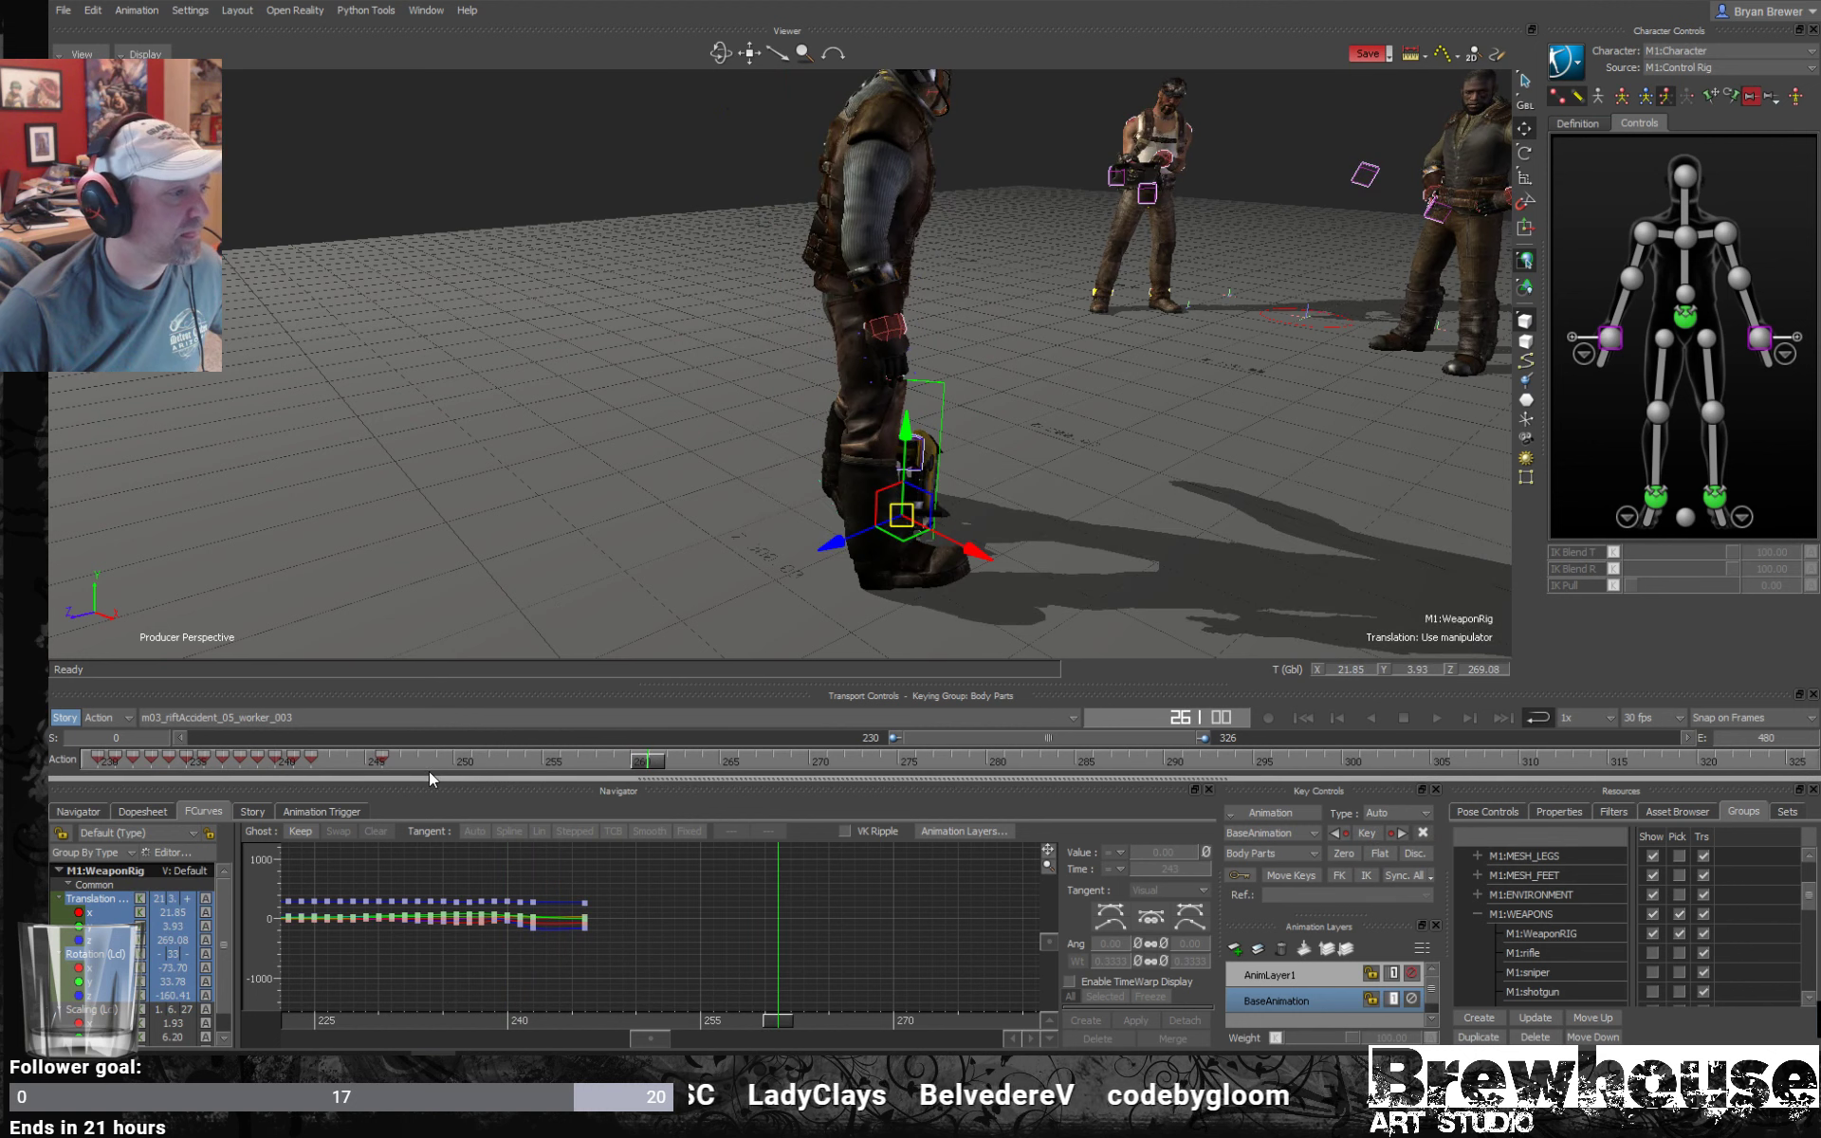
At frame 255, lay the weapon rig flat with rotation about -67, -5, -275, move it to about X 47, Y 4, Z 258, and key it.
left_click_drag(387, 766, 541, 778)
key("r")
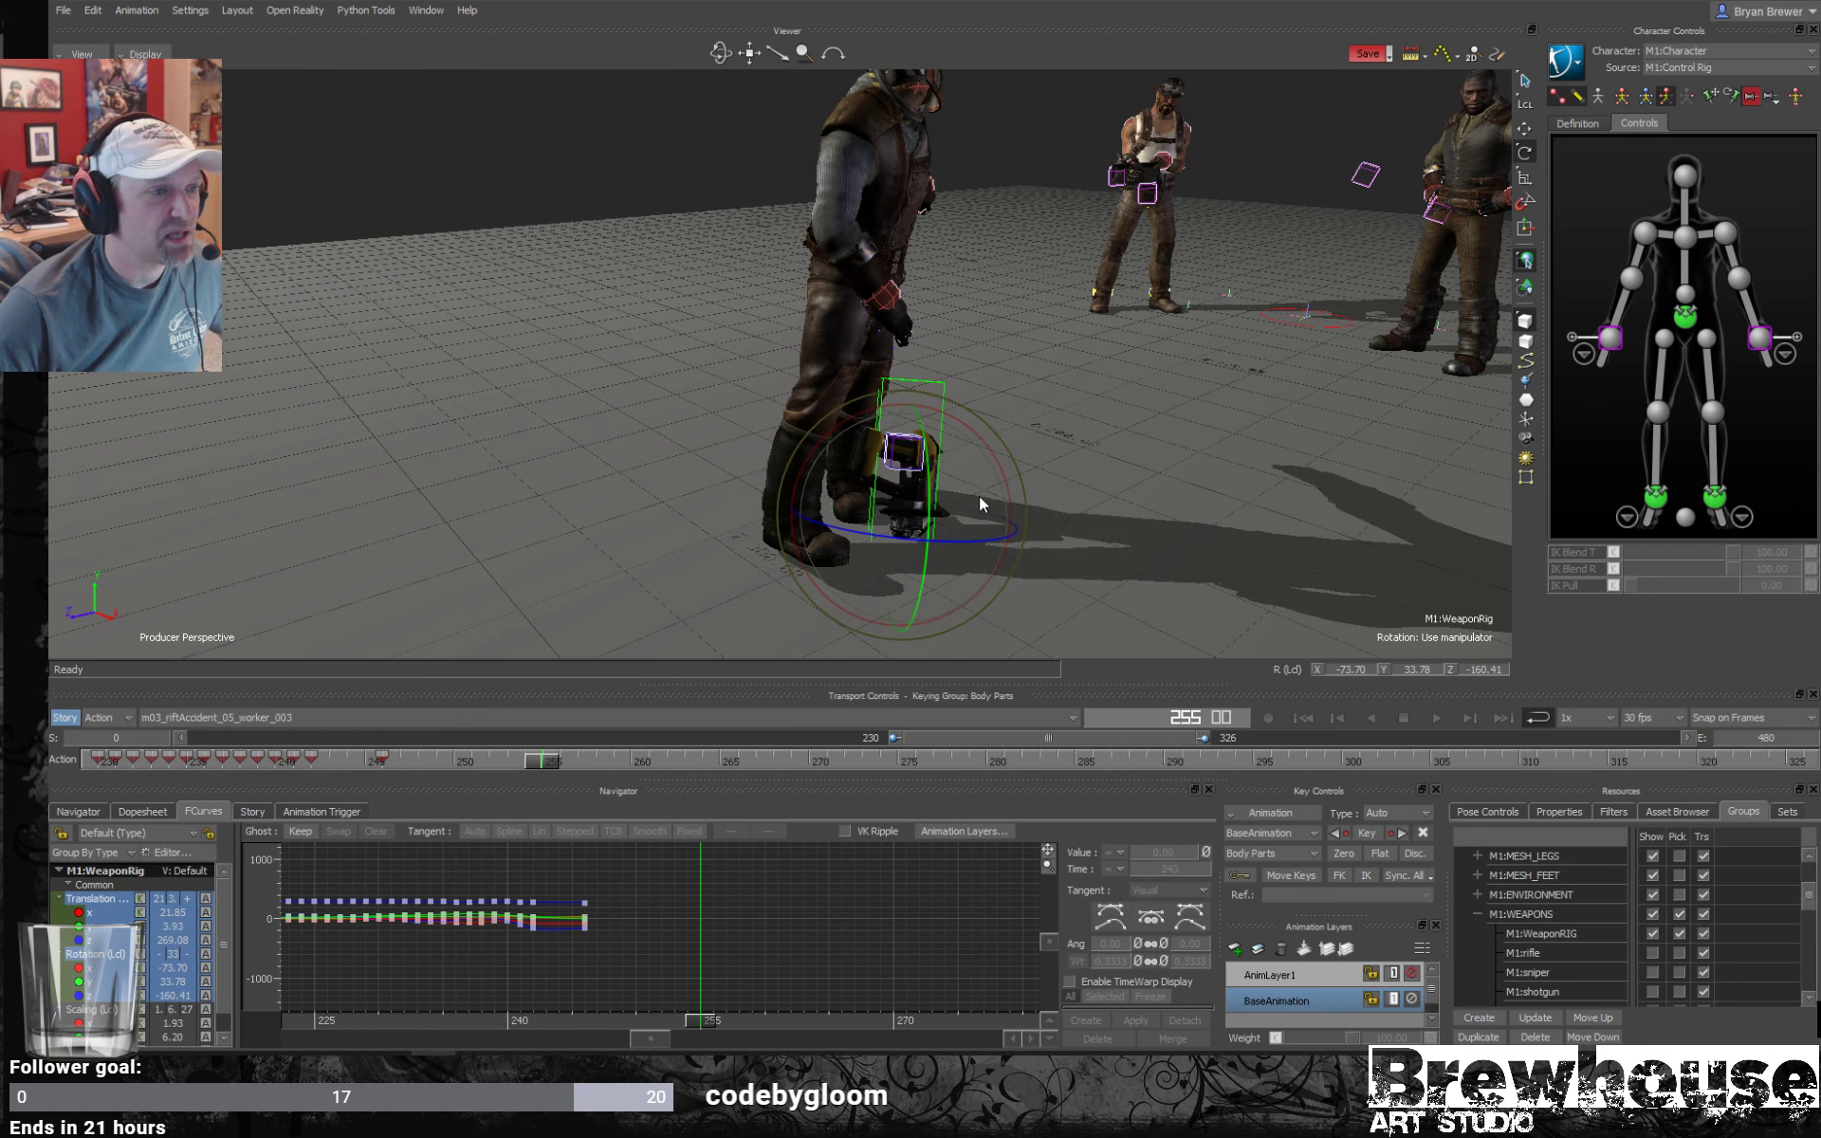
left_click_drag(971, 538, 873, 595, "ctrl+shift")
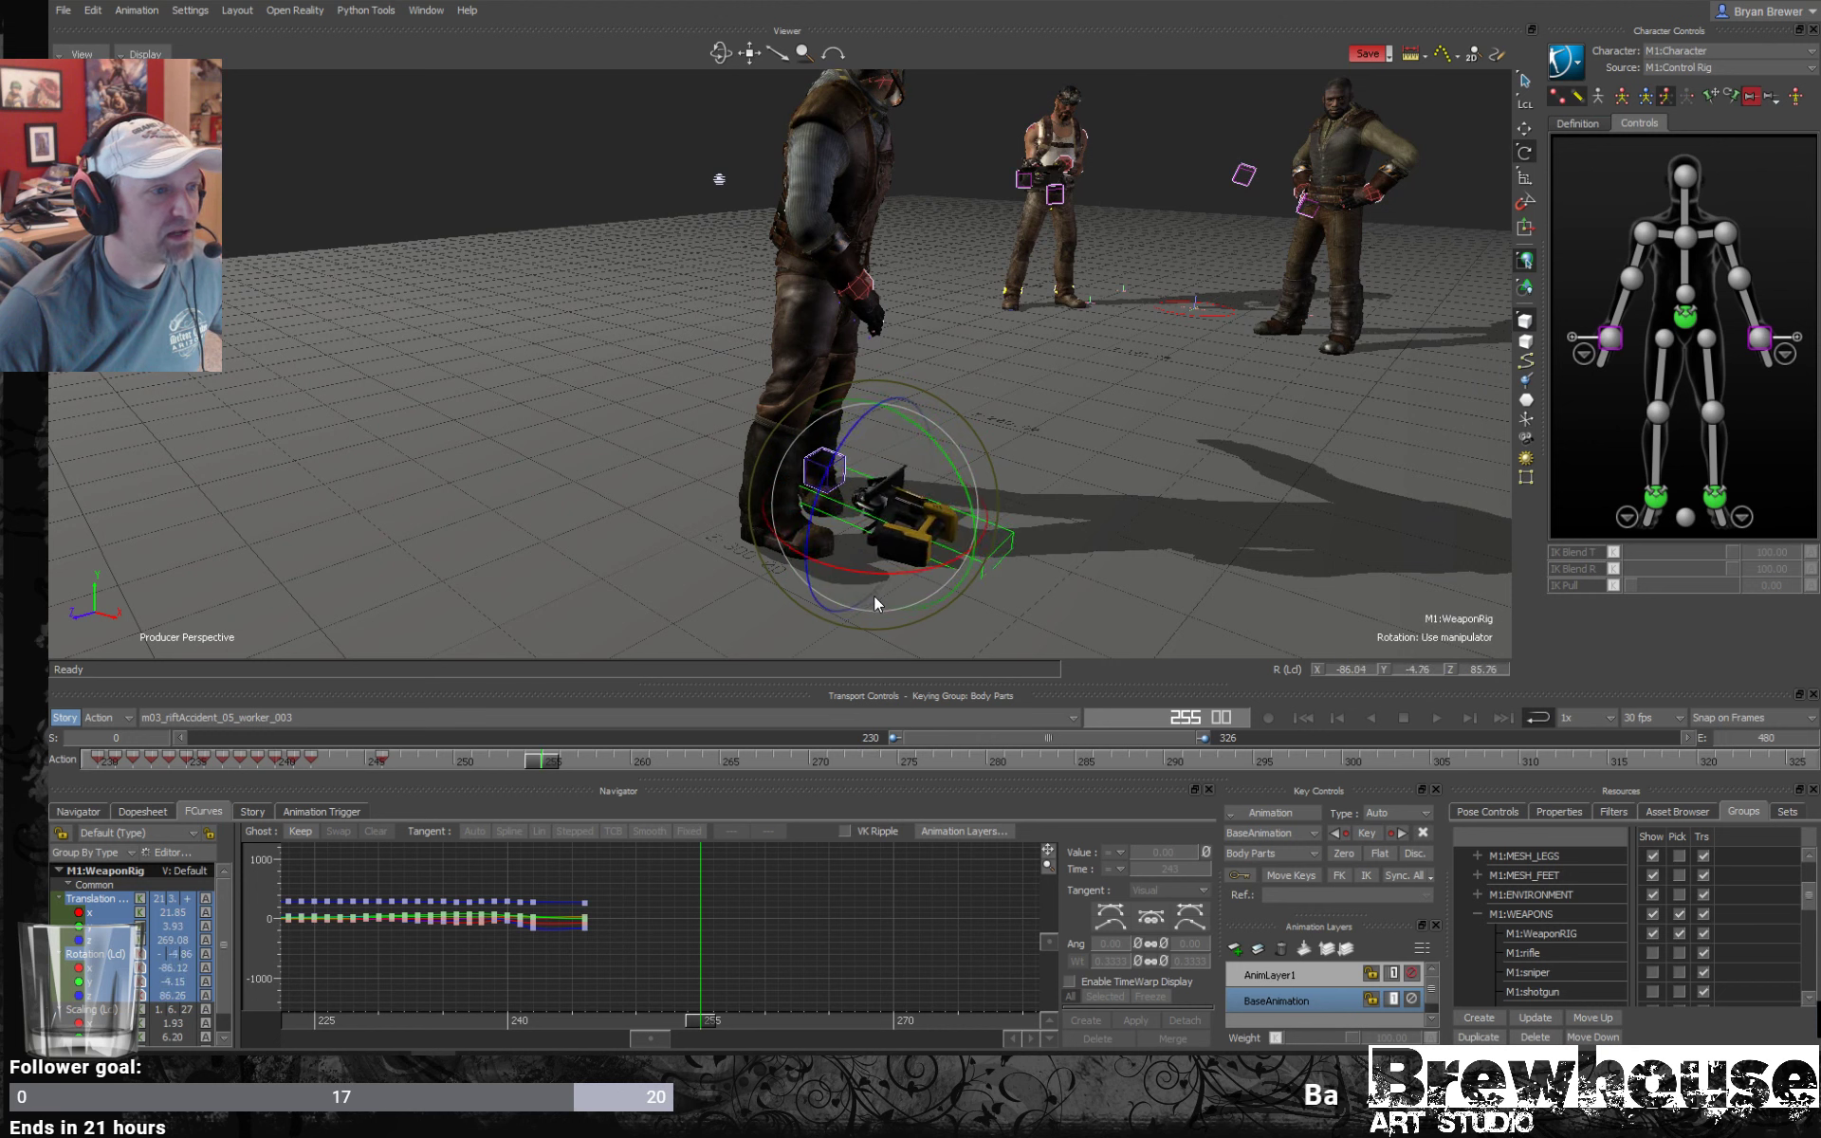
key("t")
mouse_move(950, 533)
left_mouse_down()
mouse_move(925, 577)
mouse_move(1050, 546)
mouse_move(1079, 559)
mouse_move(1074, 599)
mouse_move(1090, 573)
mouse_move(1066, 537)
mouse_move(784, 539)
mouse_move(749, 508)
mouse_move(795, 501)
mouse_move(748, 444)
mouse_move(863, 405)
mouse_move(1004, 440)
mouse_move(931, 489)
mouse_move(1048, 510)
mouse_move(934, 515)
mouse_move(954, 504)
mouse_move(899, 486)
mouse_move(959, 465)
mouse_move(920, 475)
left_mouse_up()
key("r")
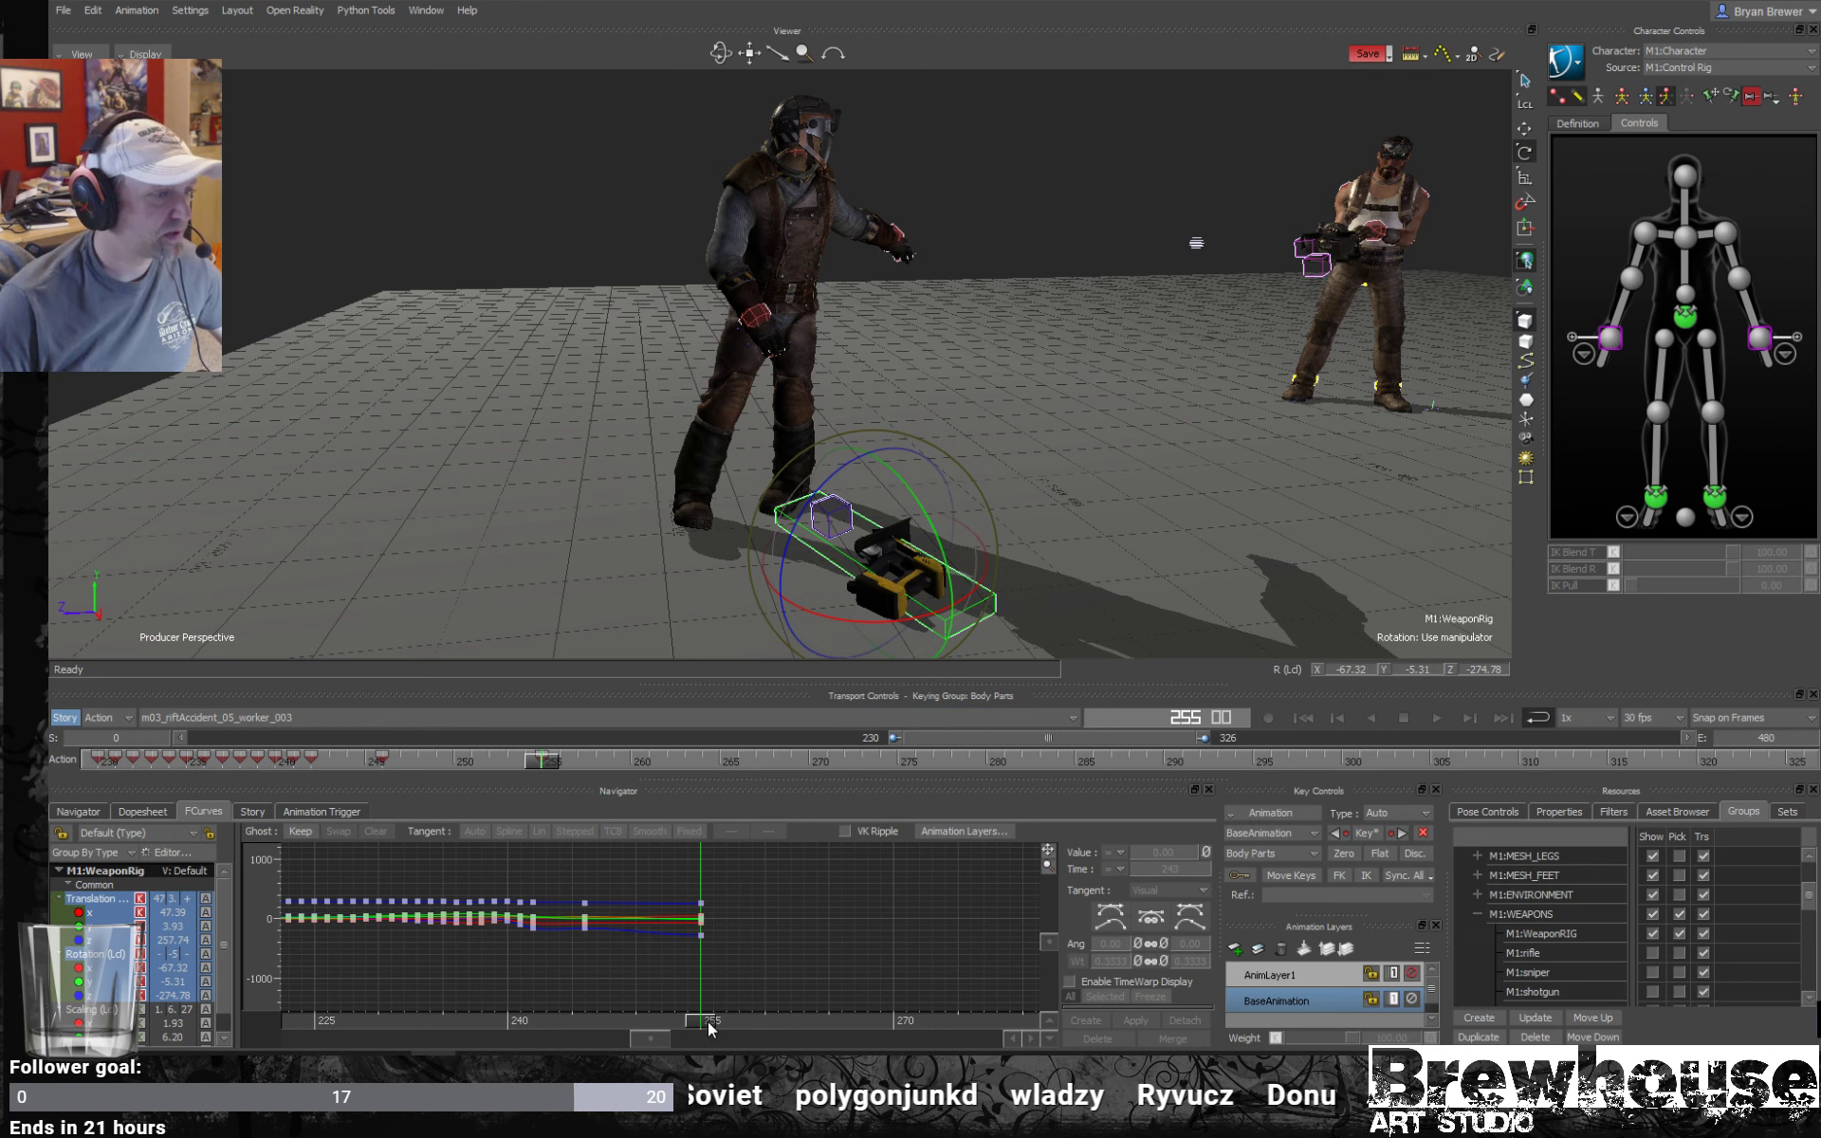
At frame 260, slide the weapon rig along the floor to about X 66, Y 4, Z 257, turn it slightly, and key it.
left_click_drag(707, 1021, 764, 1019)
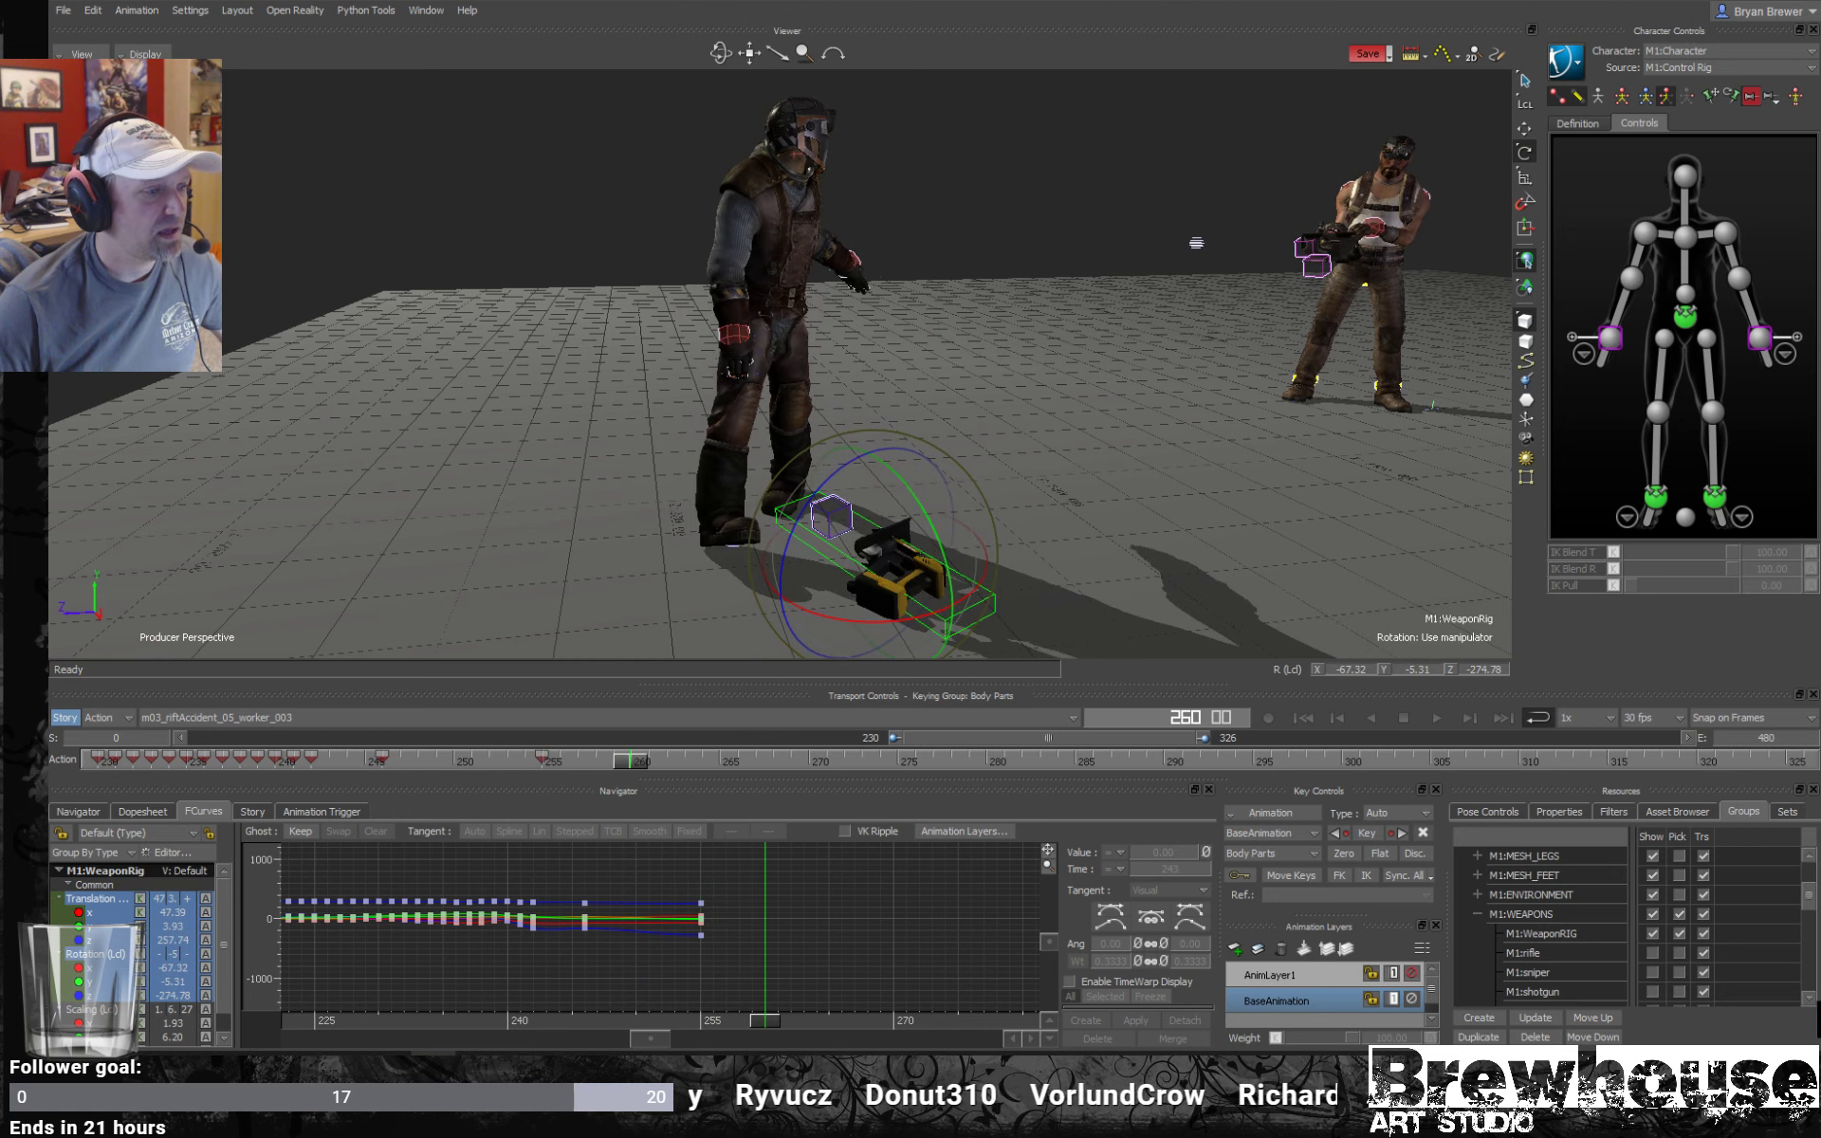
left_click_drag(982, 616, 1030, 527, "ctrl+shift")
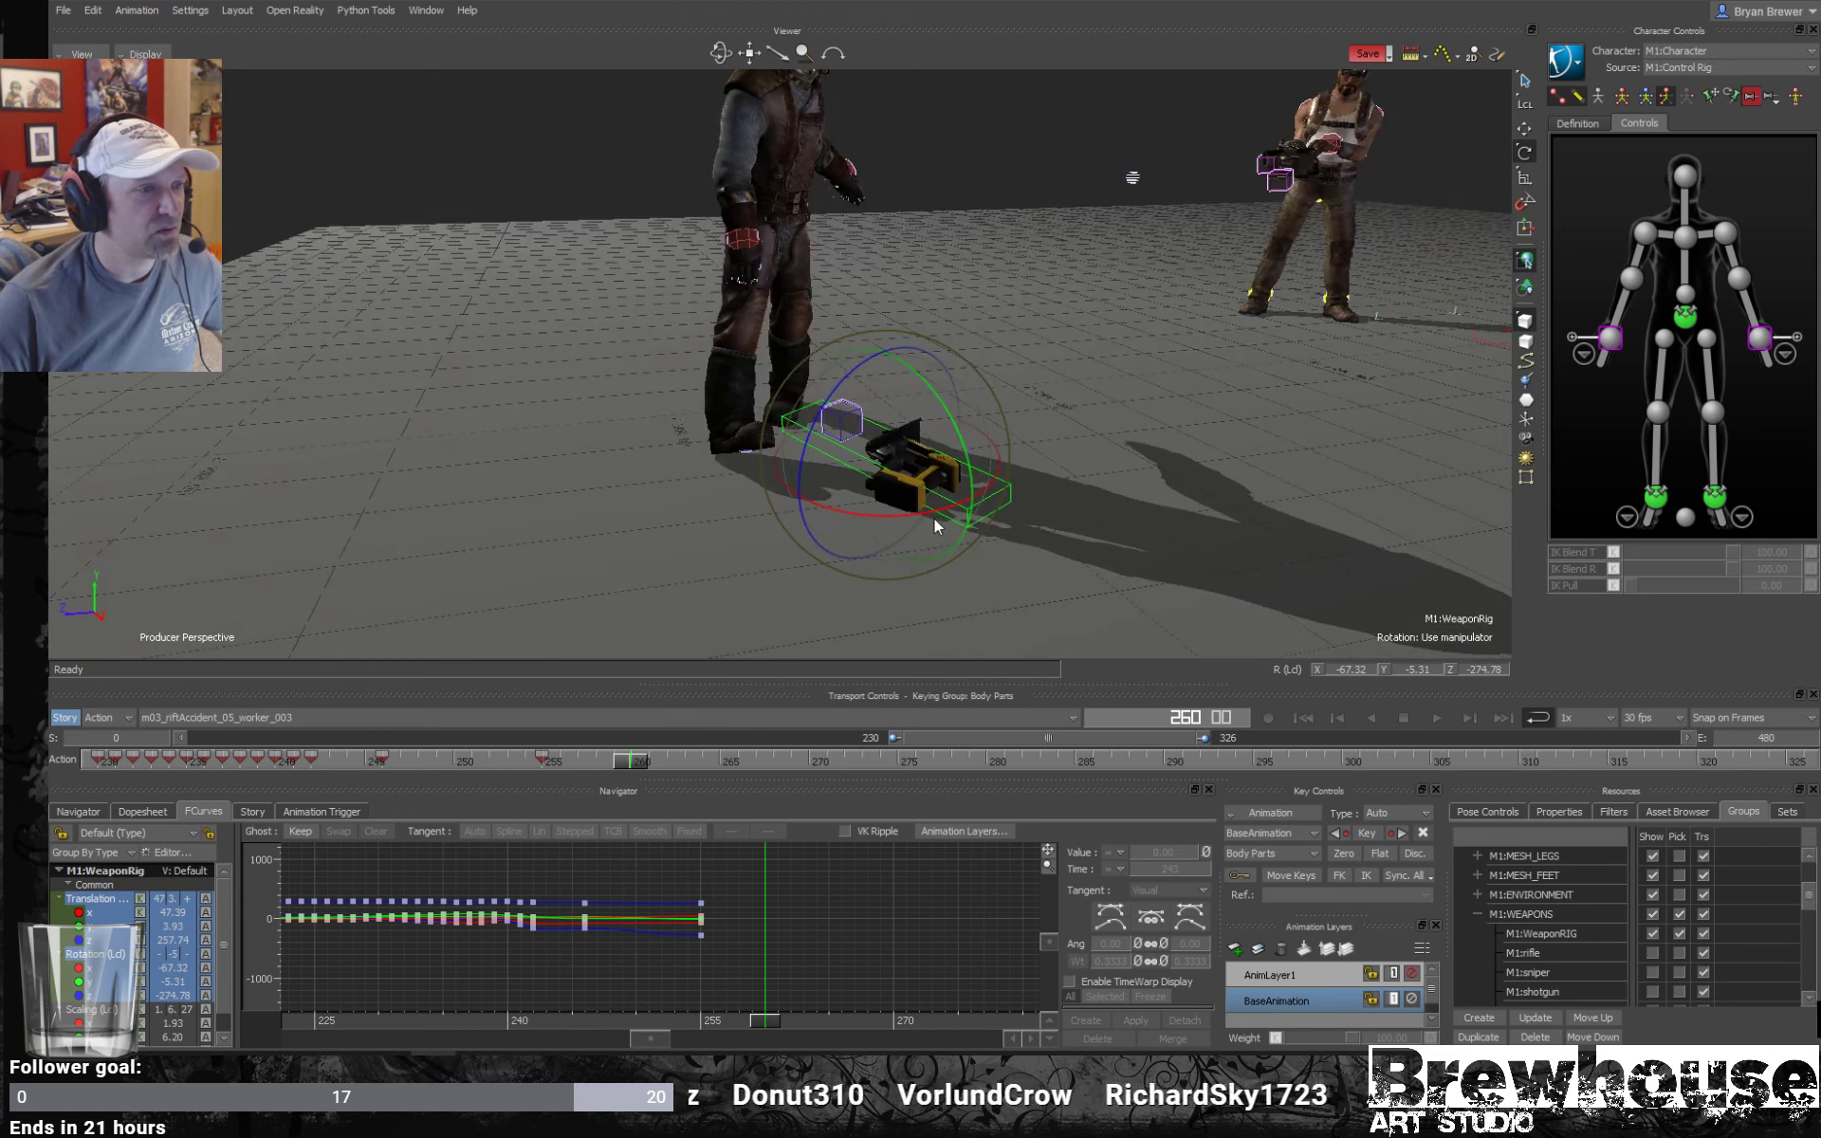
key("t")
left_click_drag(934, 493, 947, 498)
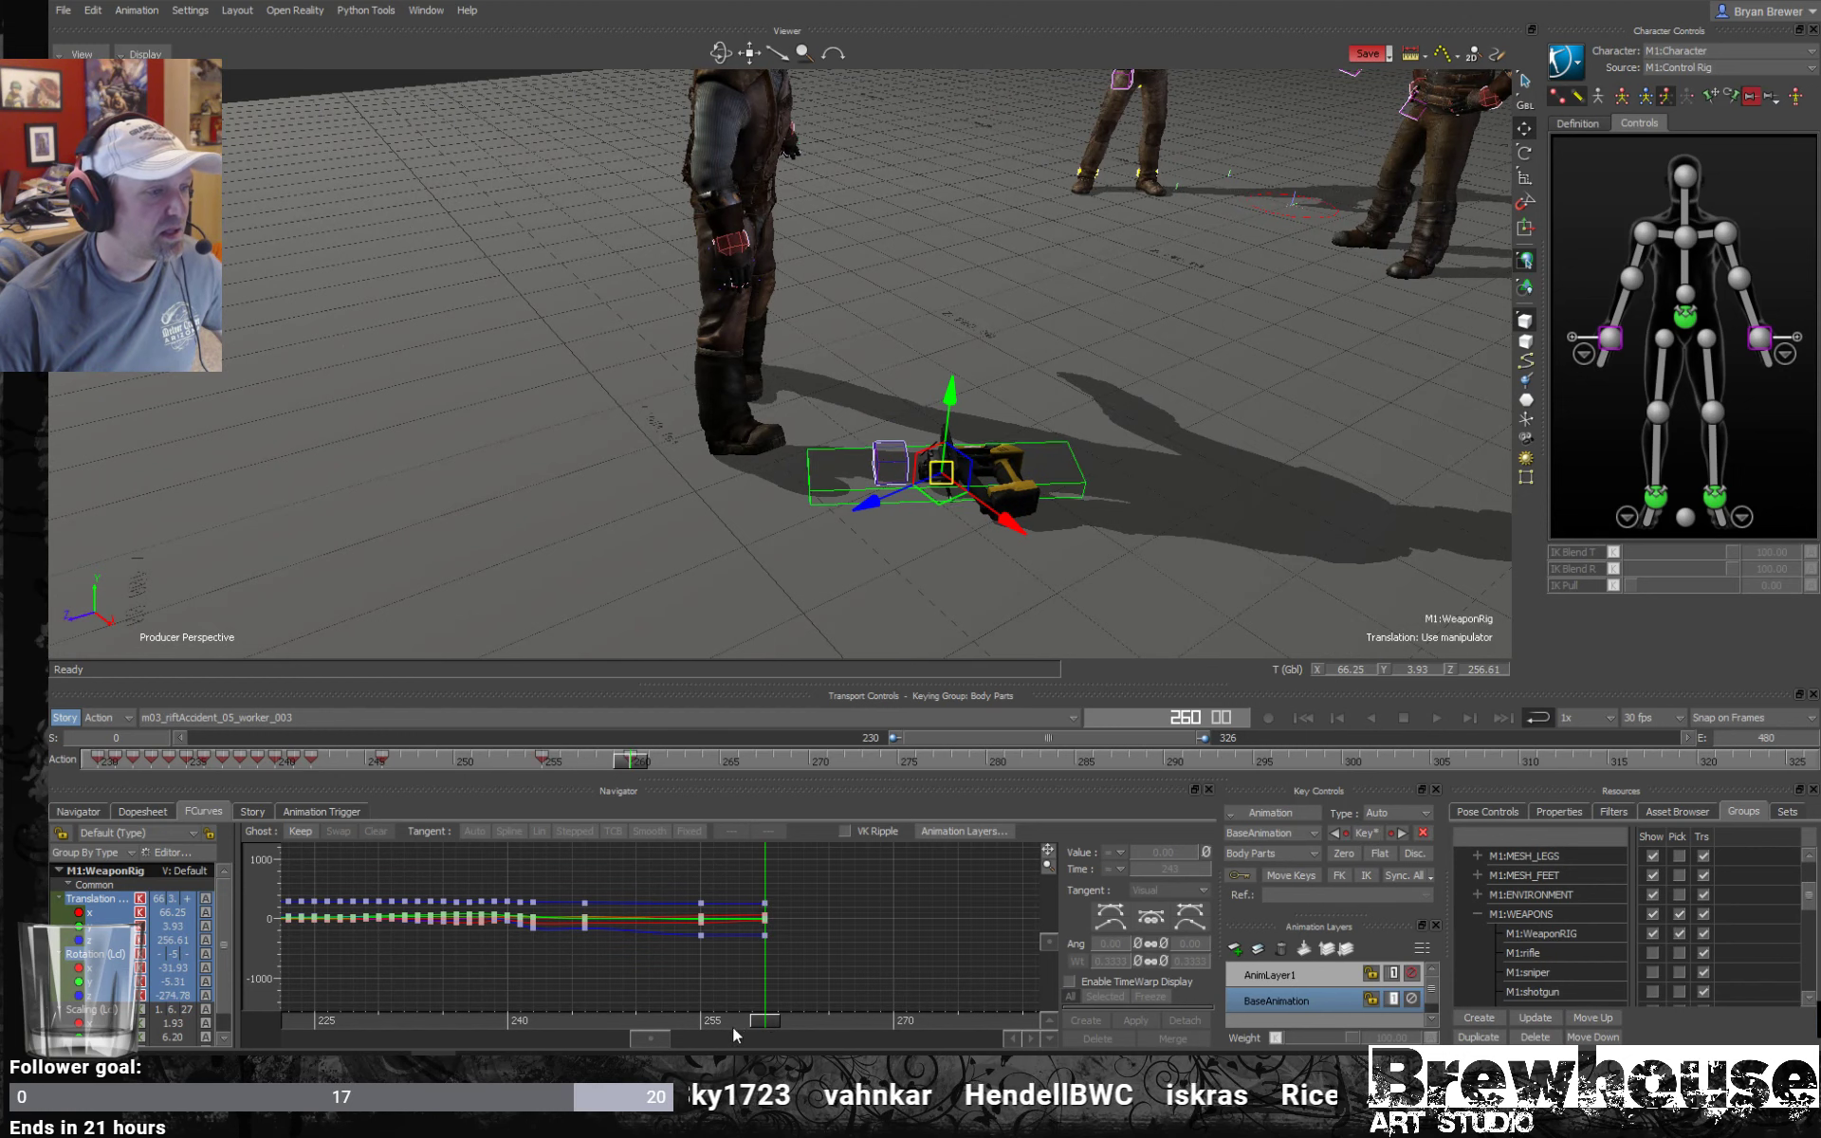
left_click_drag(733, 1026, 520, 1034)
left_click_drag(806, 445, 1033, 512, "alt")
key("space")
key("space")
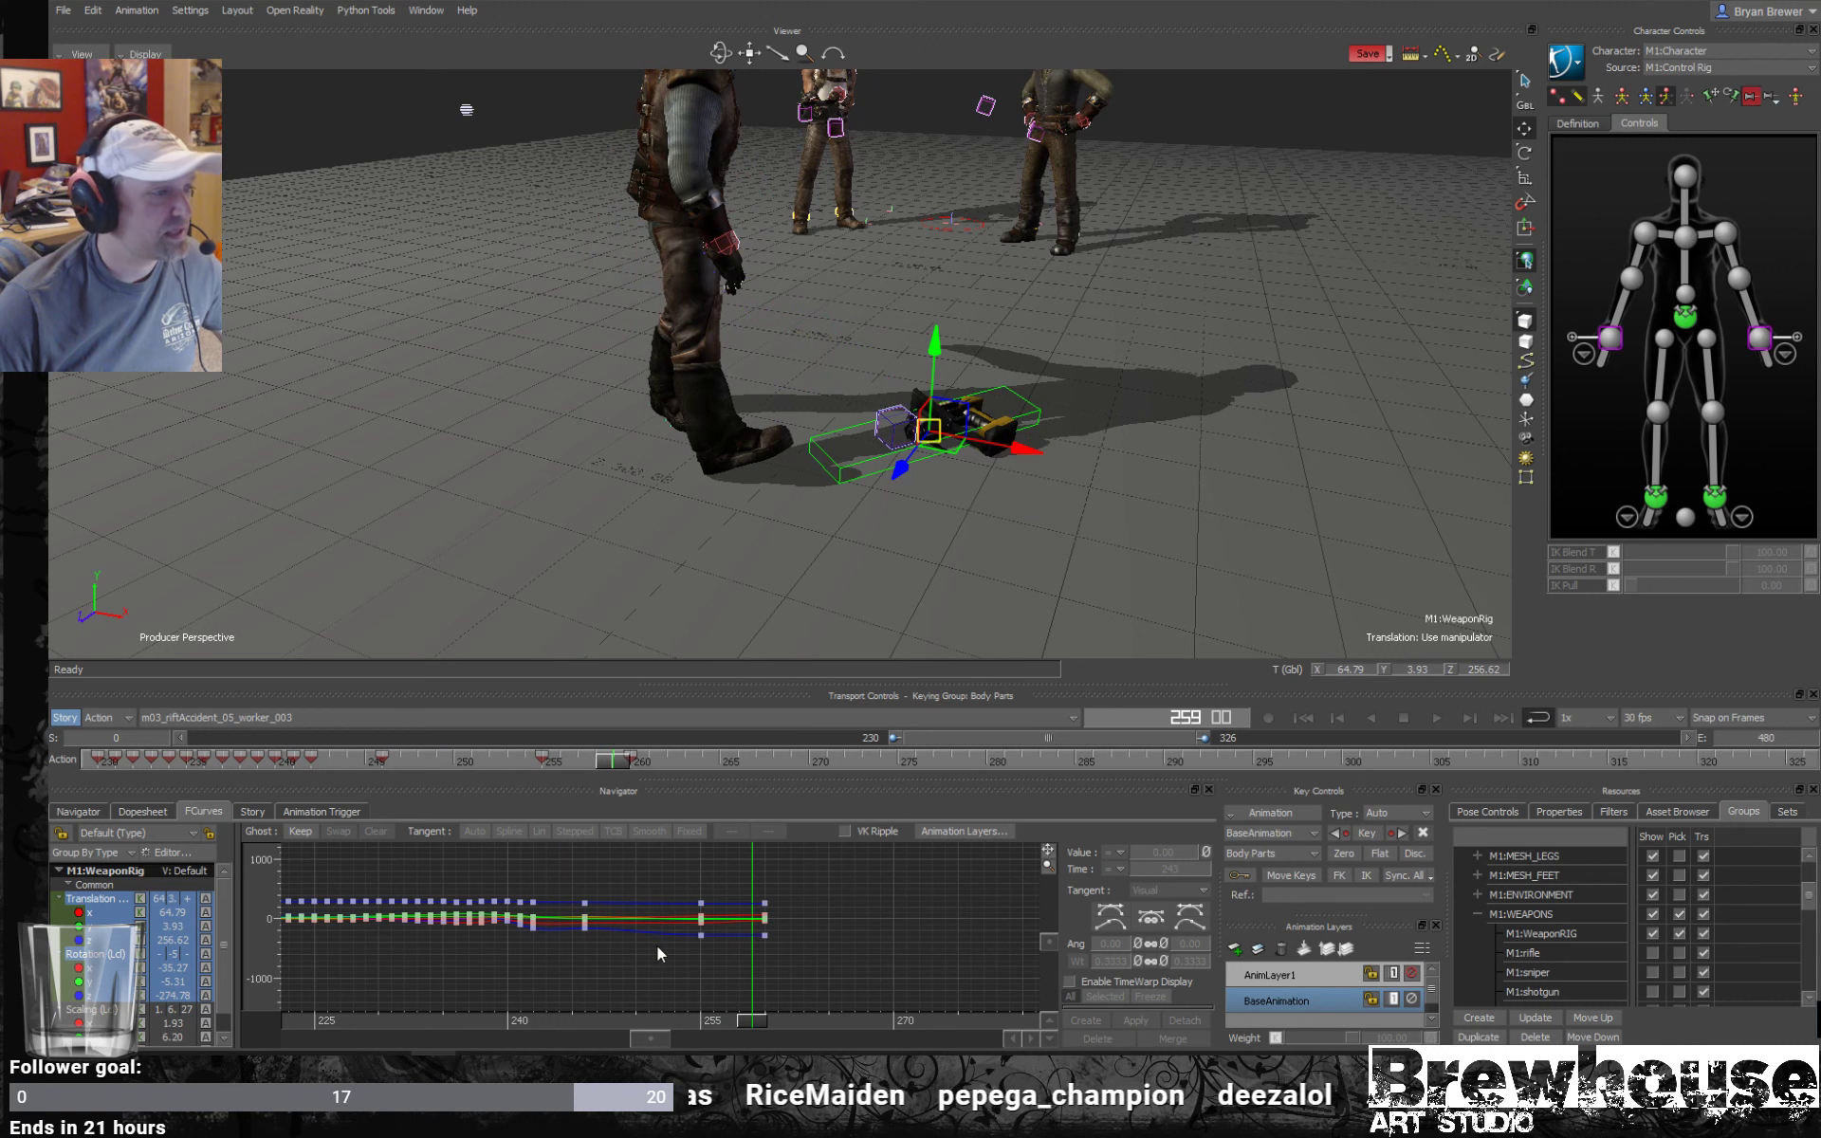
Delete the weapon rig's keys at frame 242 and play back the drop to check the motion.
left_click_drag(588, 1022, 518, 1030)
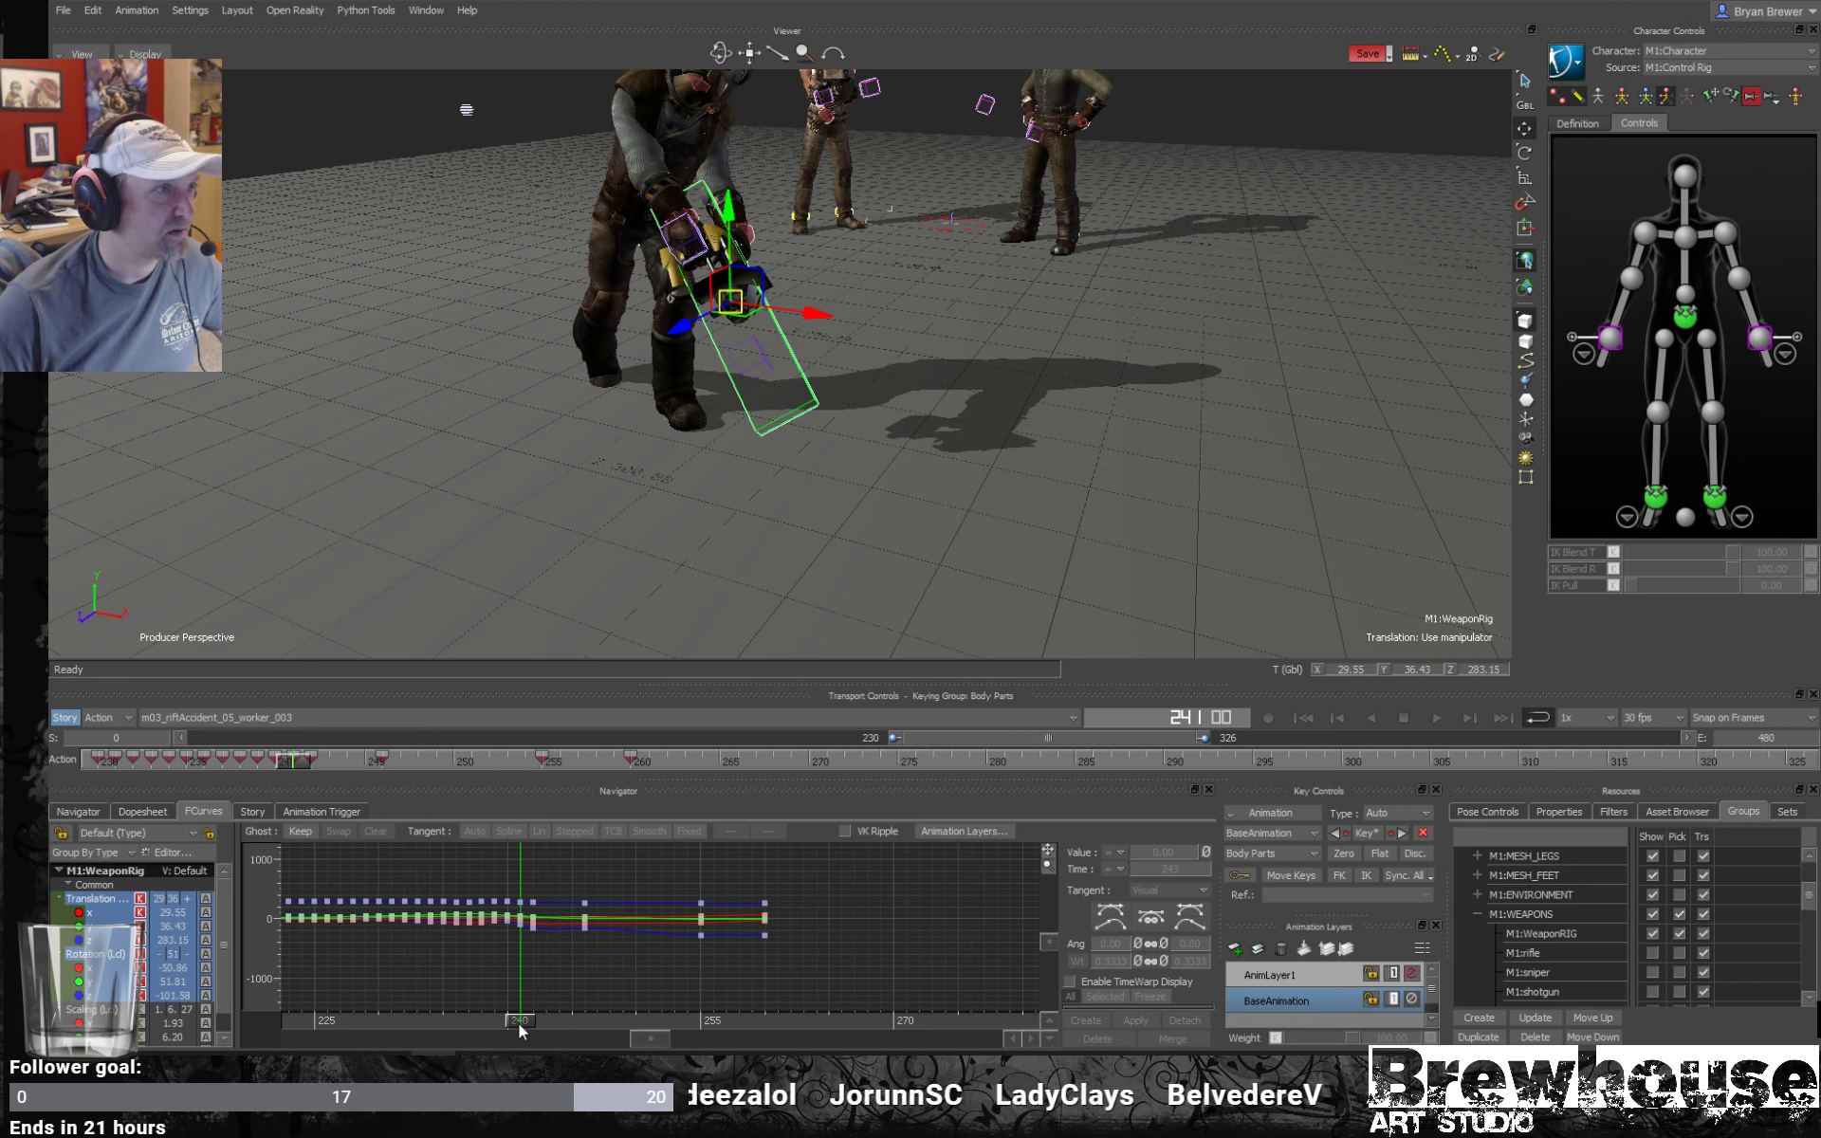
left_click_drag(523, 947, 525, 944)
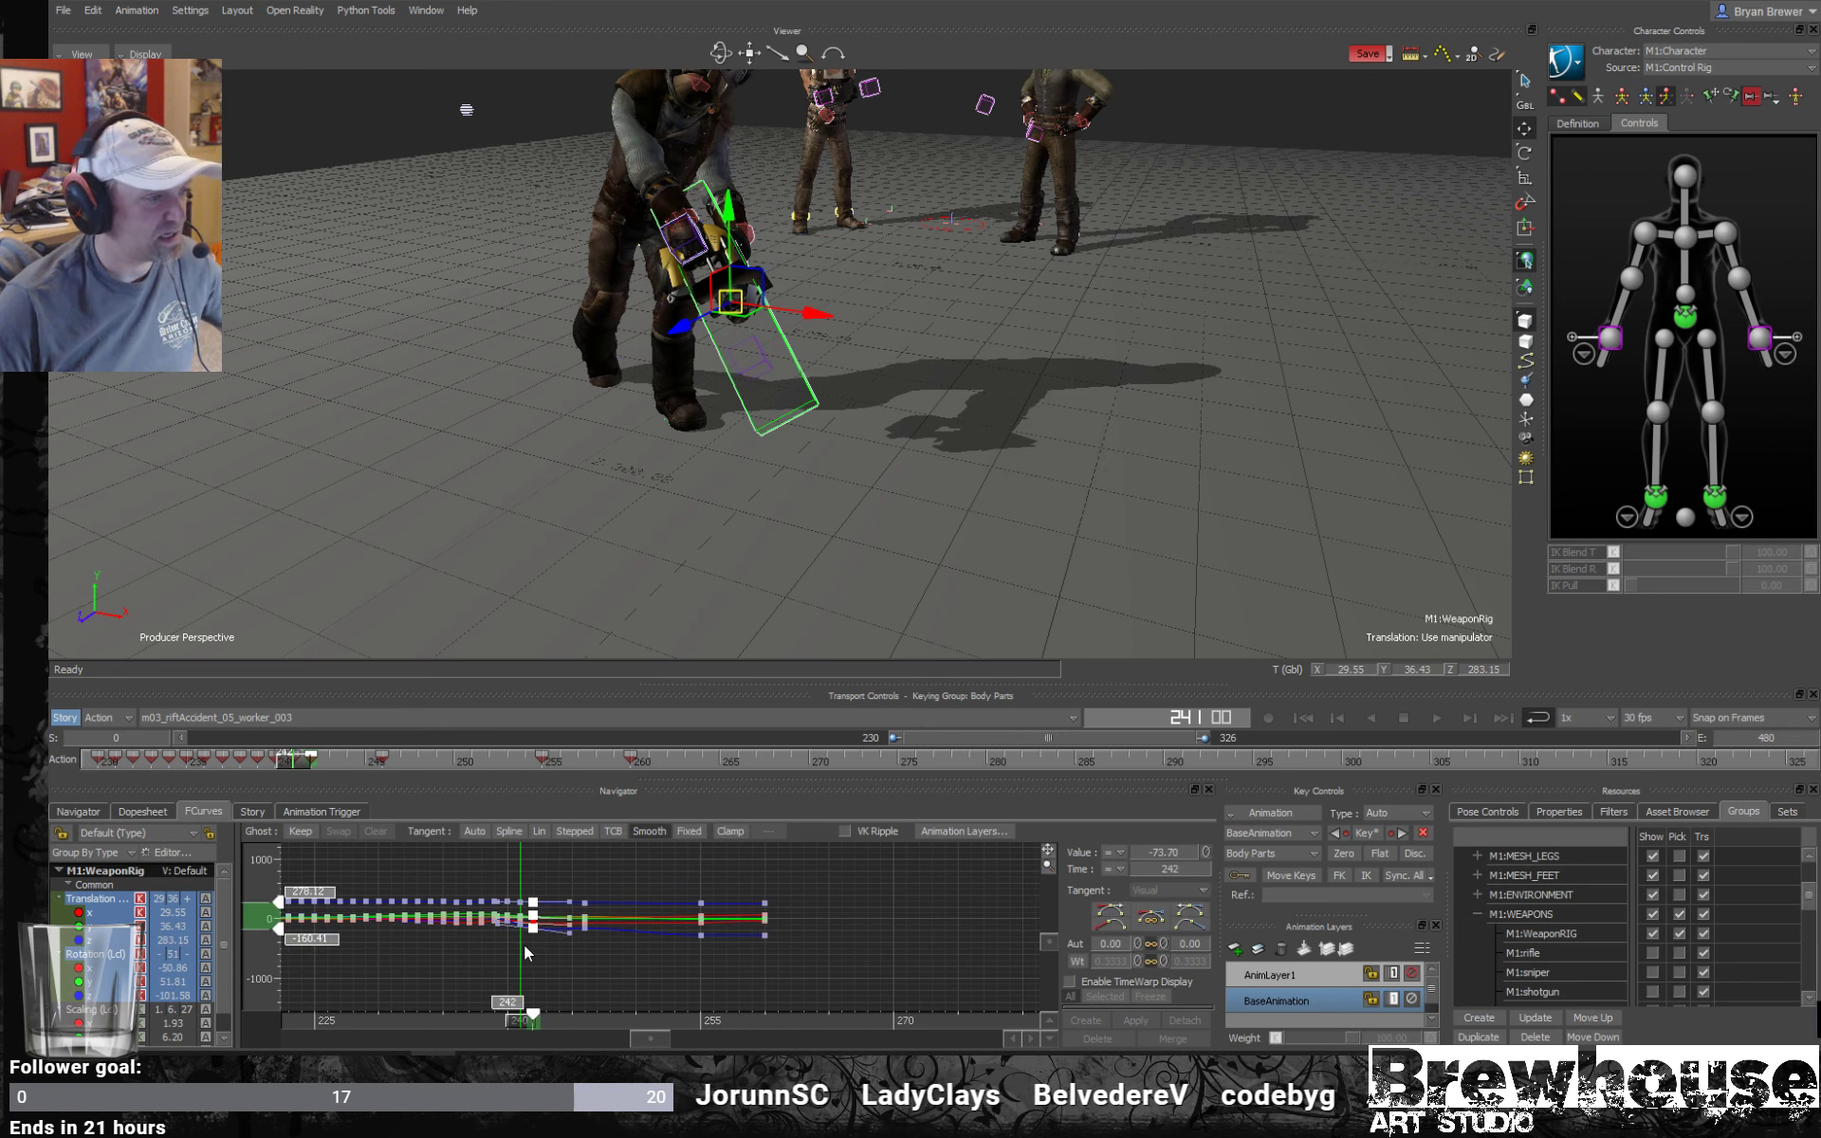
key("Delete")
left_click_drag(526, 1022, 459, 1002)
key("ctrl+space")
key("ctrl+space")
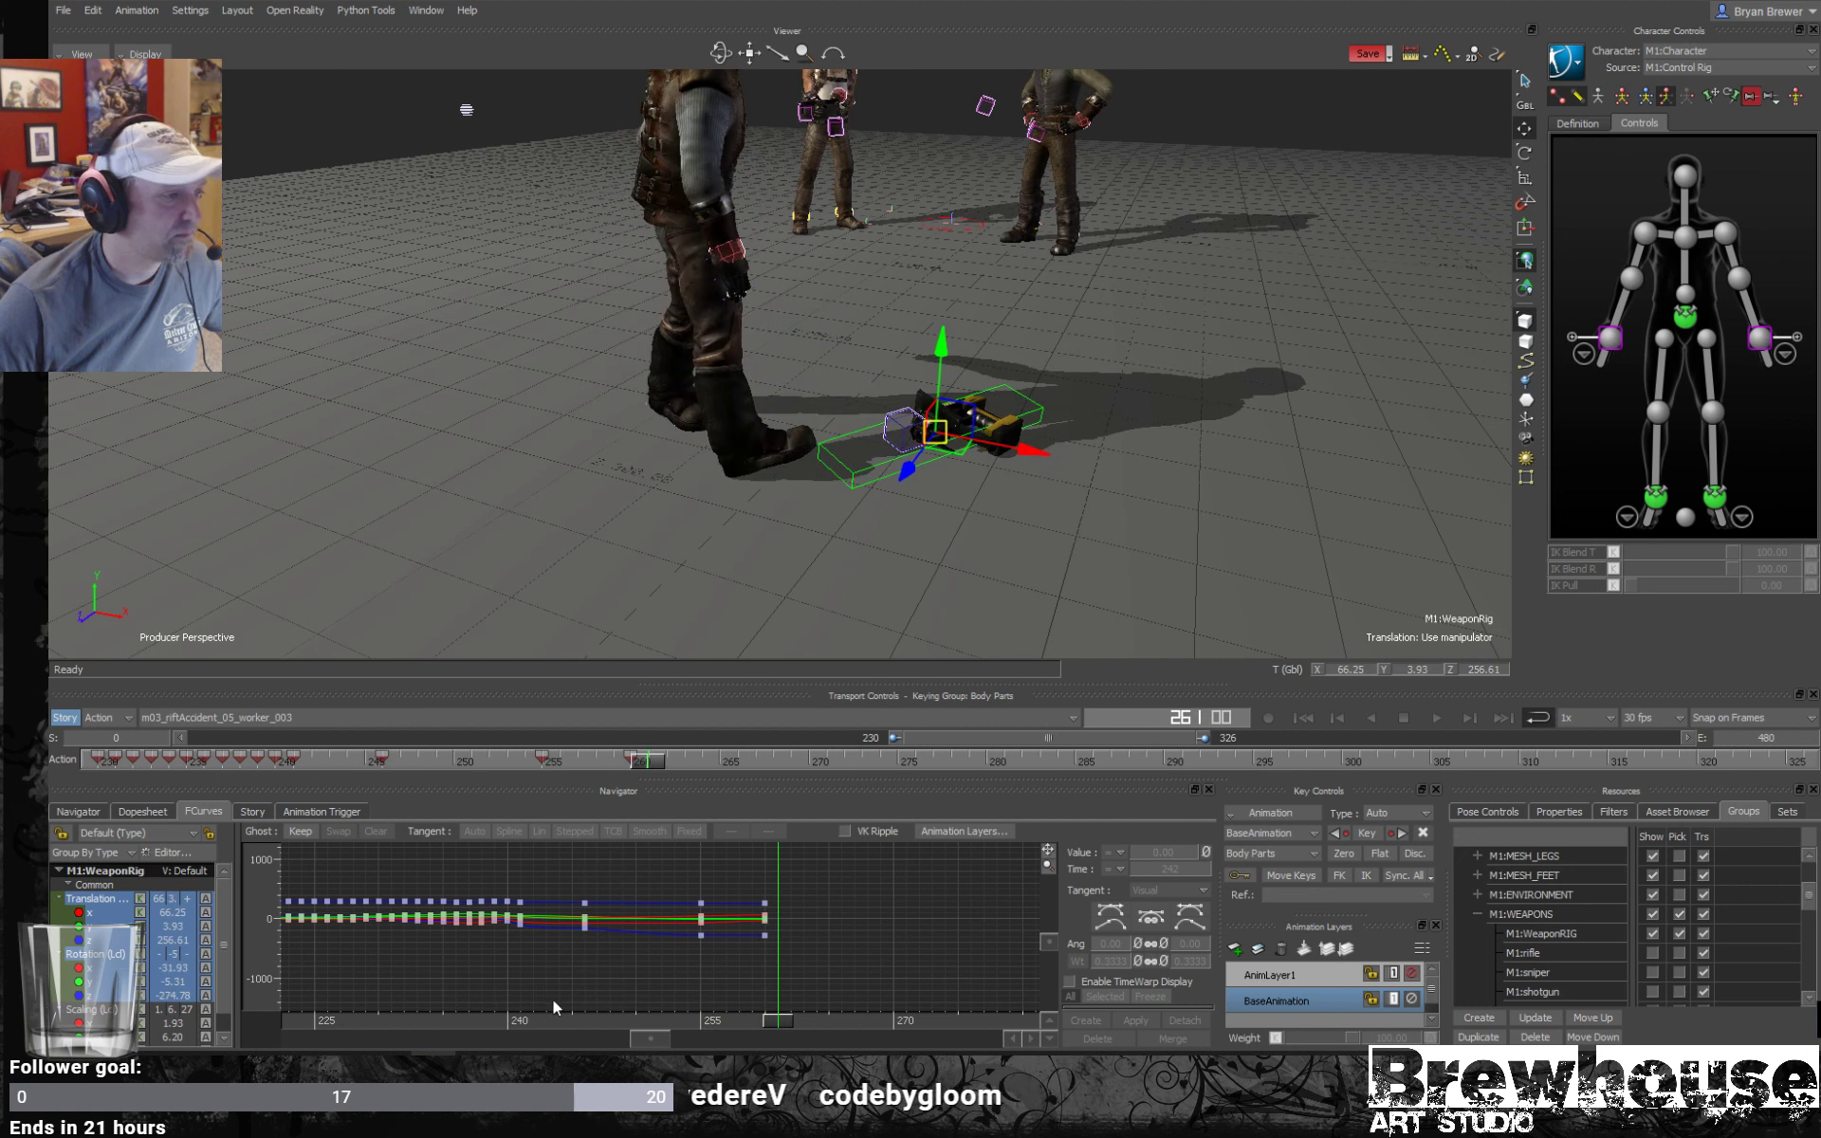
At frame 246, slide the weapon rig along X to about 33.5 and key it.
left_click(554, 1022)
left_click_drag(554, 1021, 584, 1028)
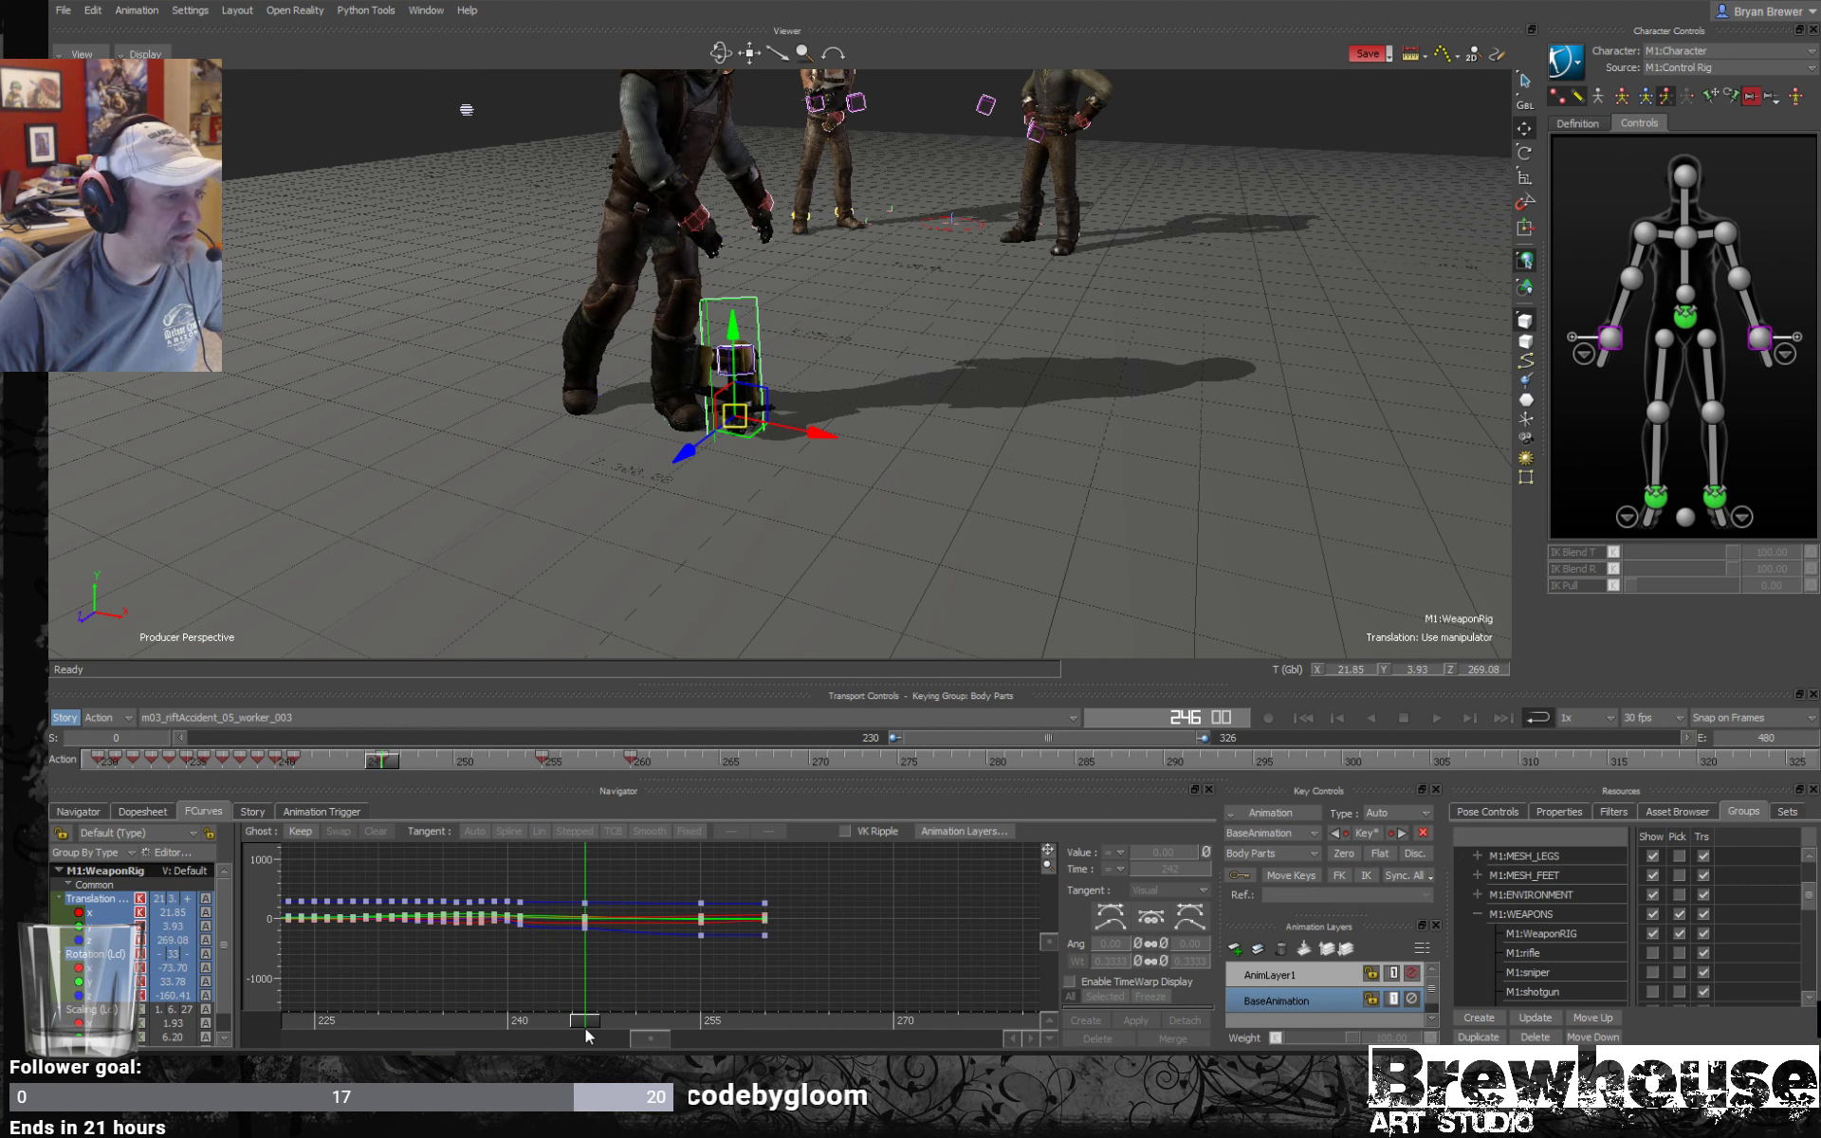
left_click_drag(815, 434, 858, 437)
At frame 251, raise the weapon rig to about Y 17, key it, and play back the bounce from a lower angle.
left_click_drag(588, 1024, 648, 1022)
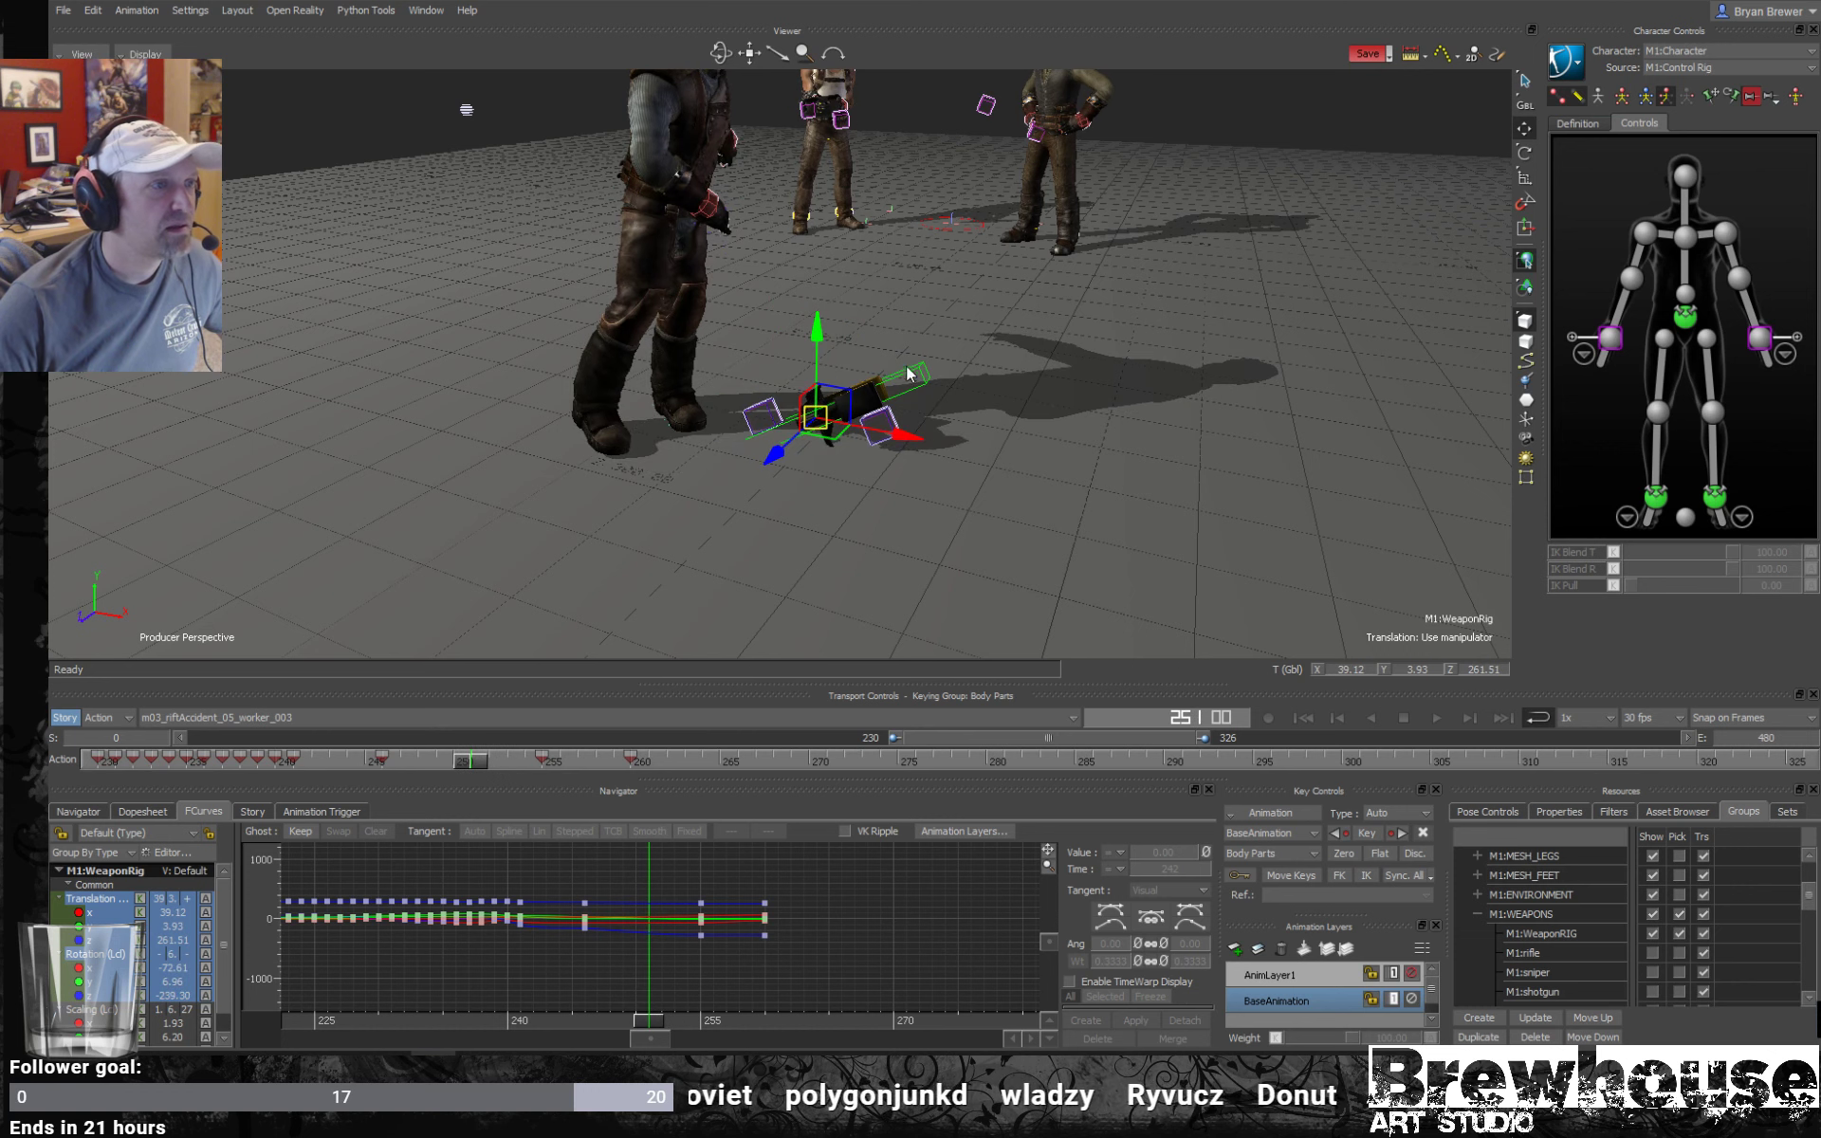
left_click_drag(817, 334, 833, 281)
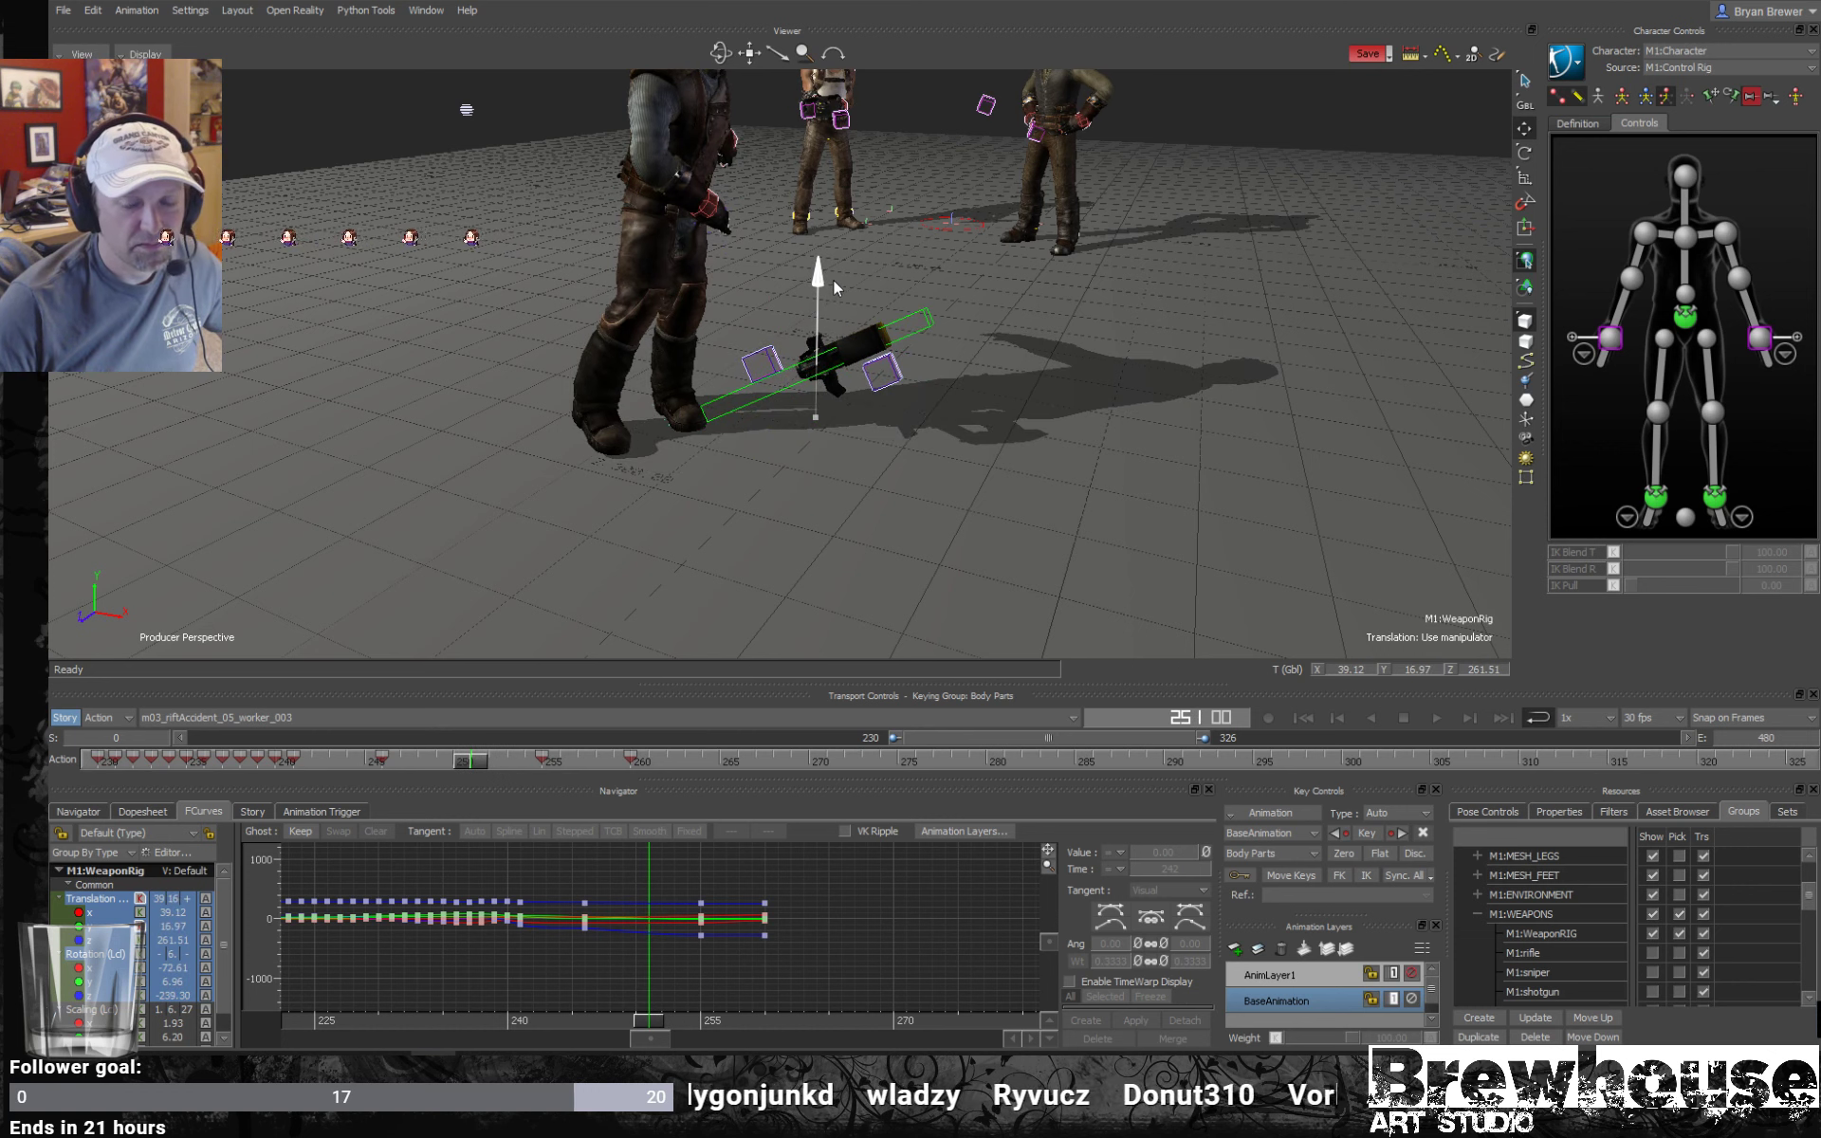
key("k")
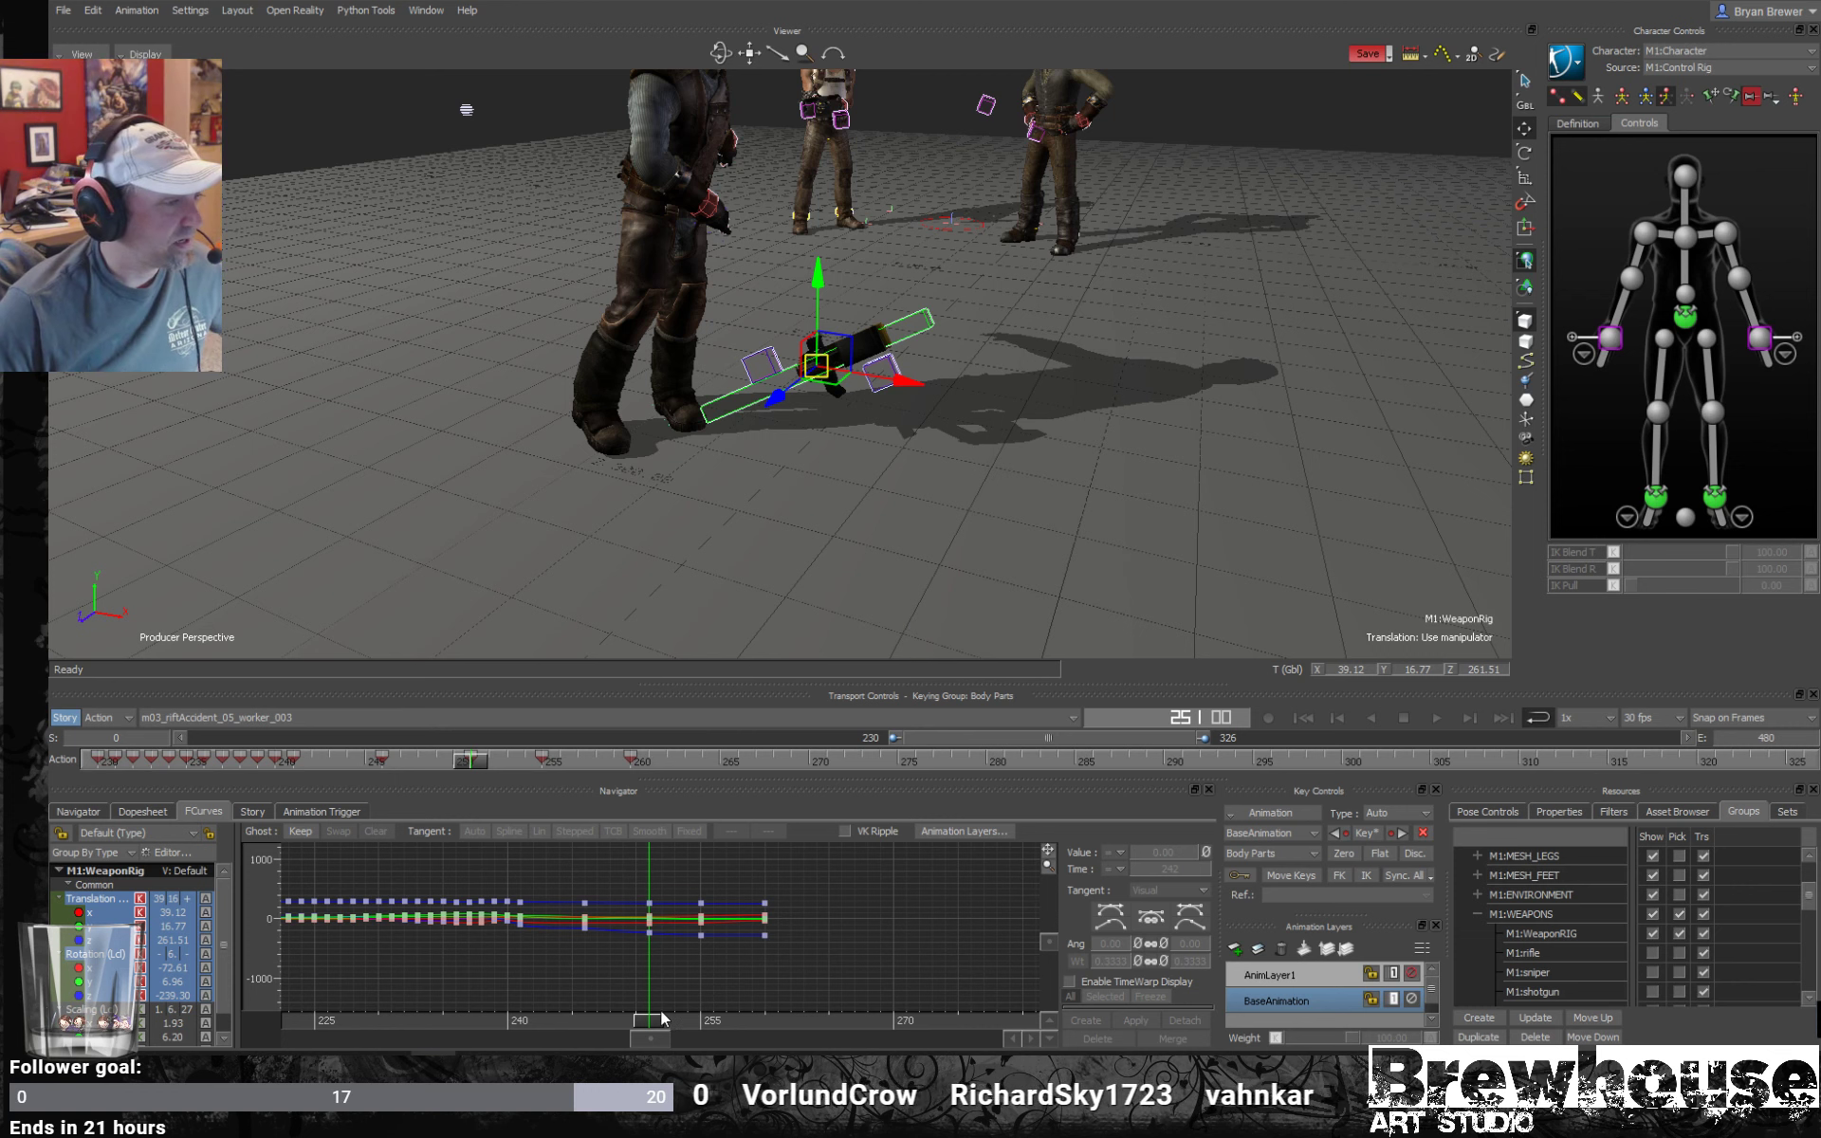
mouse_move(662, 1018)
left_mouse_down()
mouse_move(490, 1001)
mouse_move(655, 1031)
left_mouse_up()
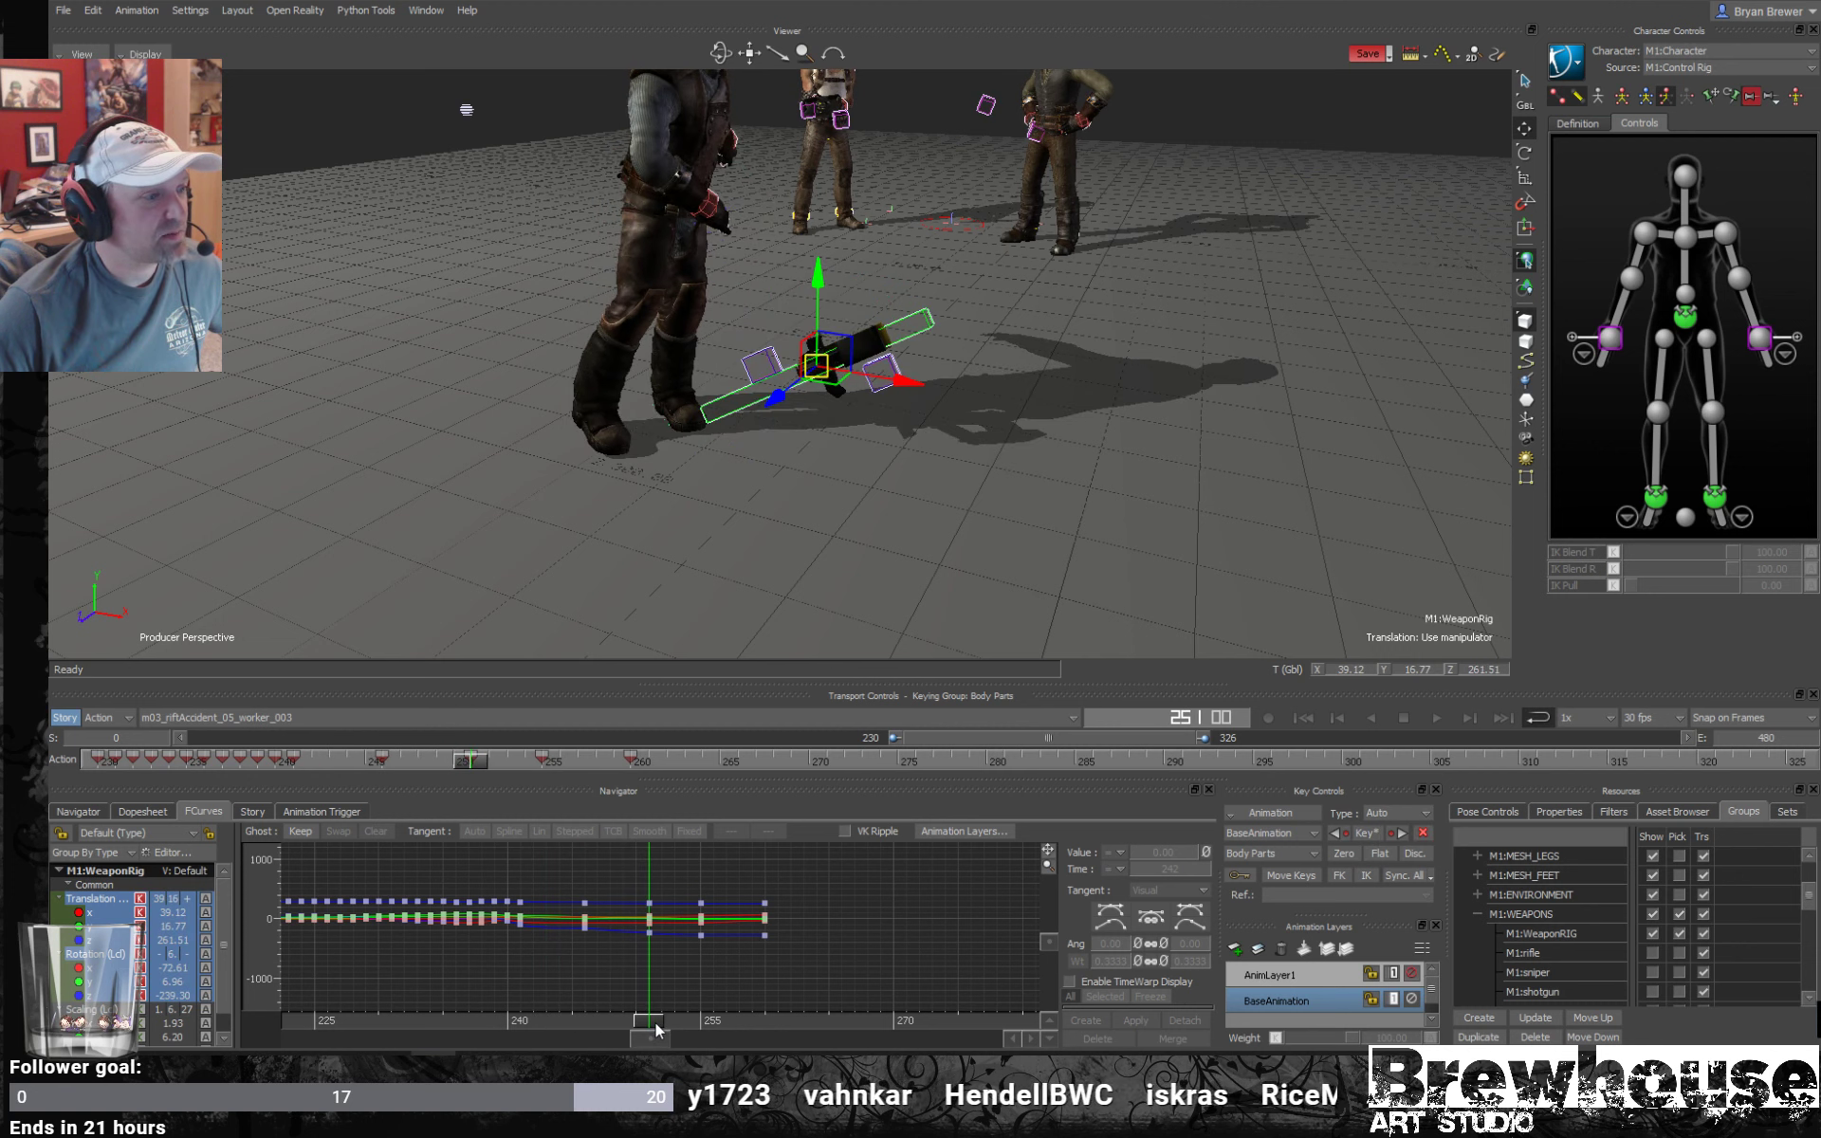
left_click_drag(882, 544, 940, 489, "alt")
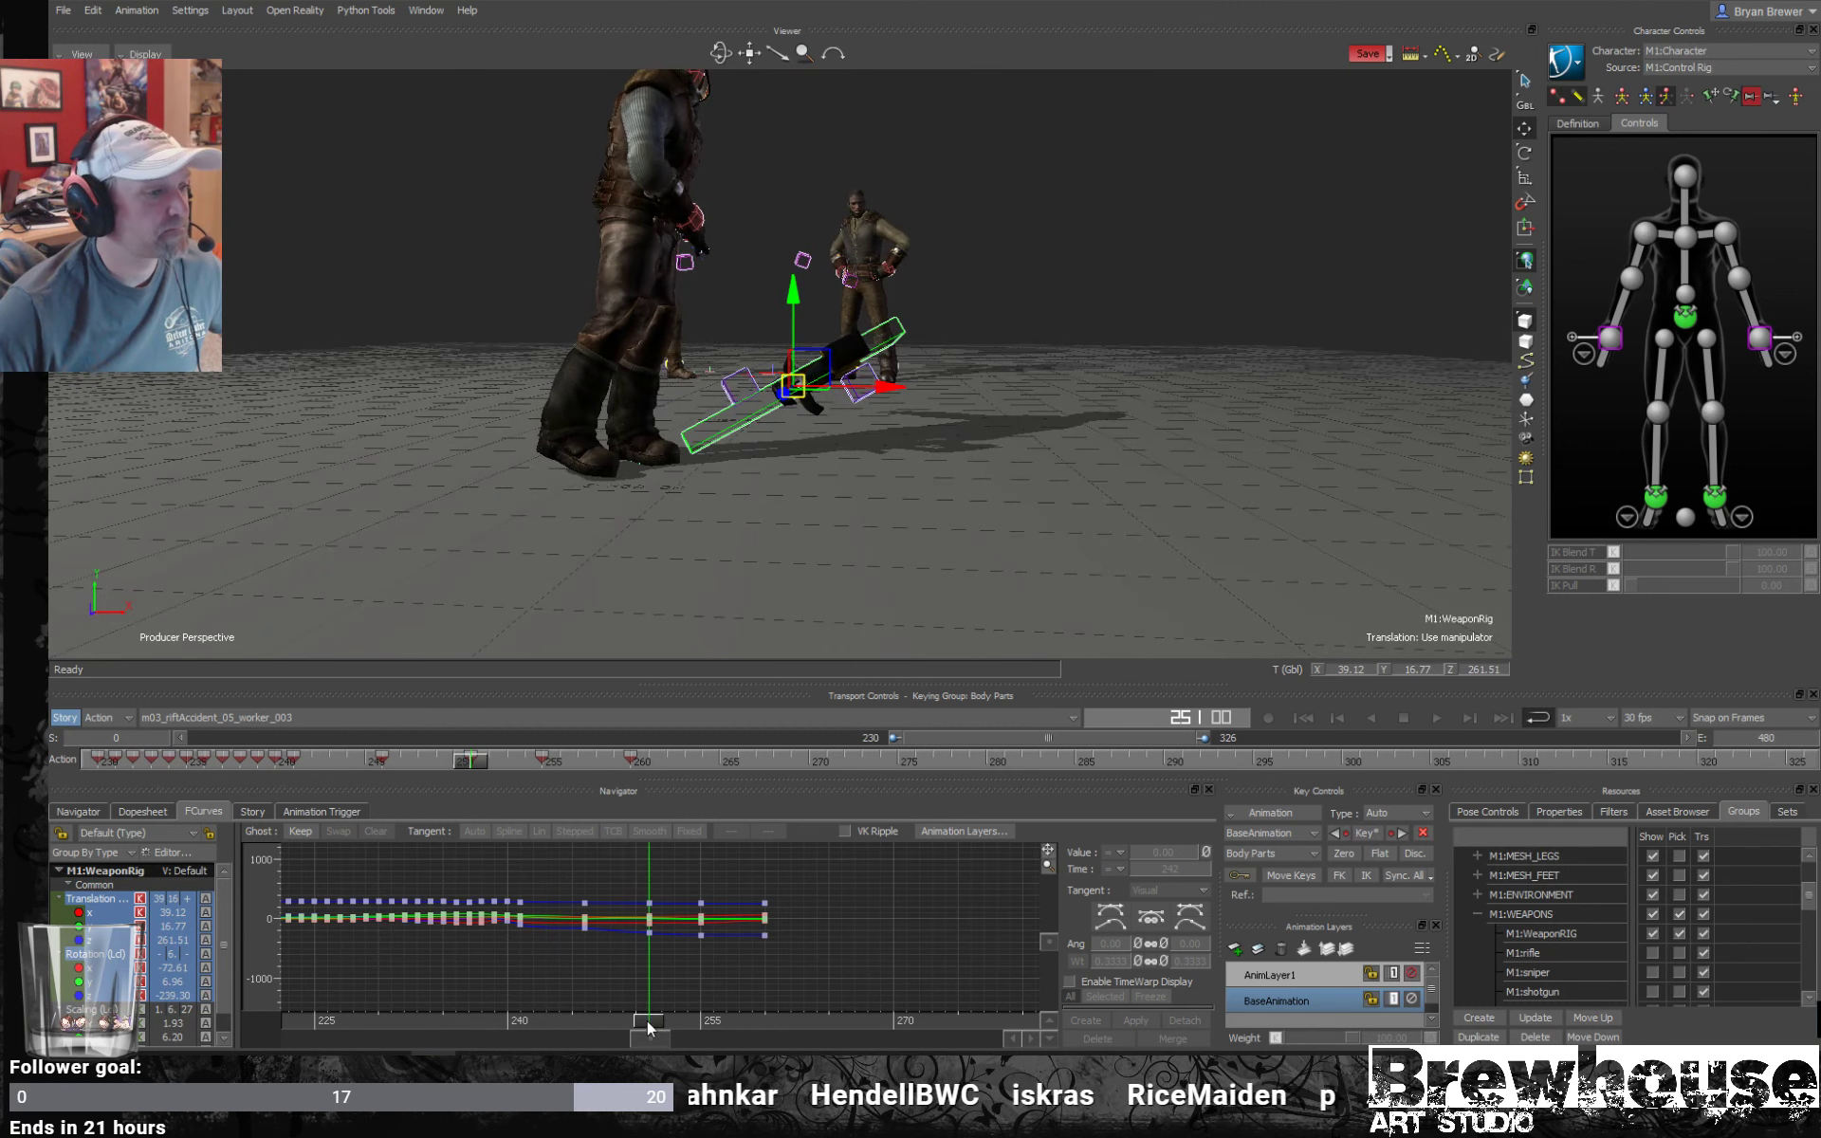
key("space")
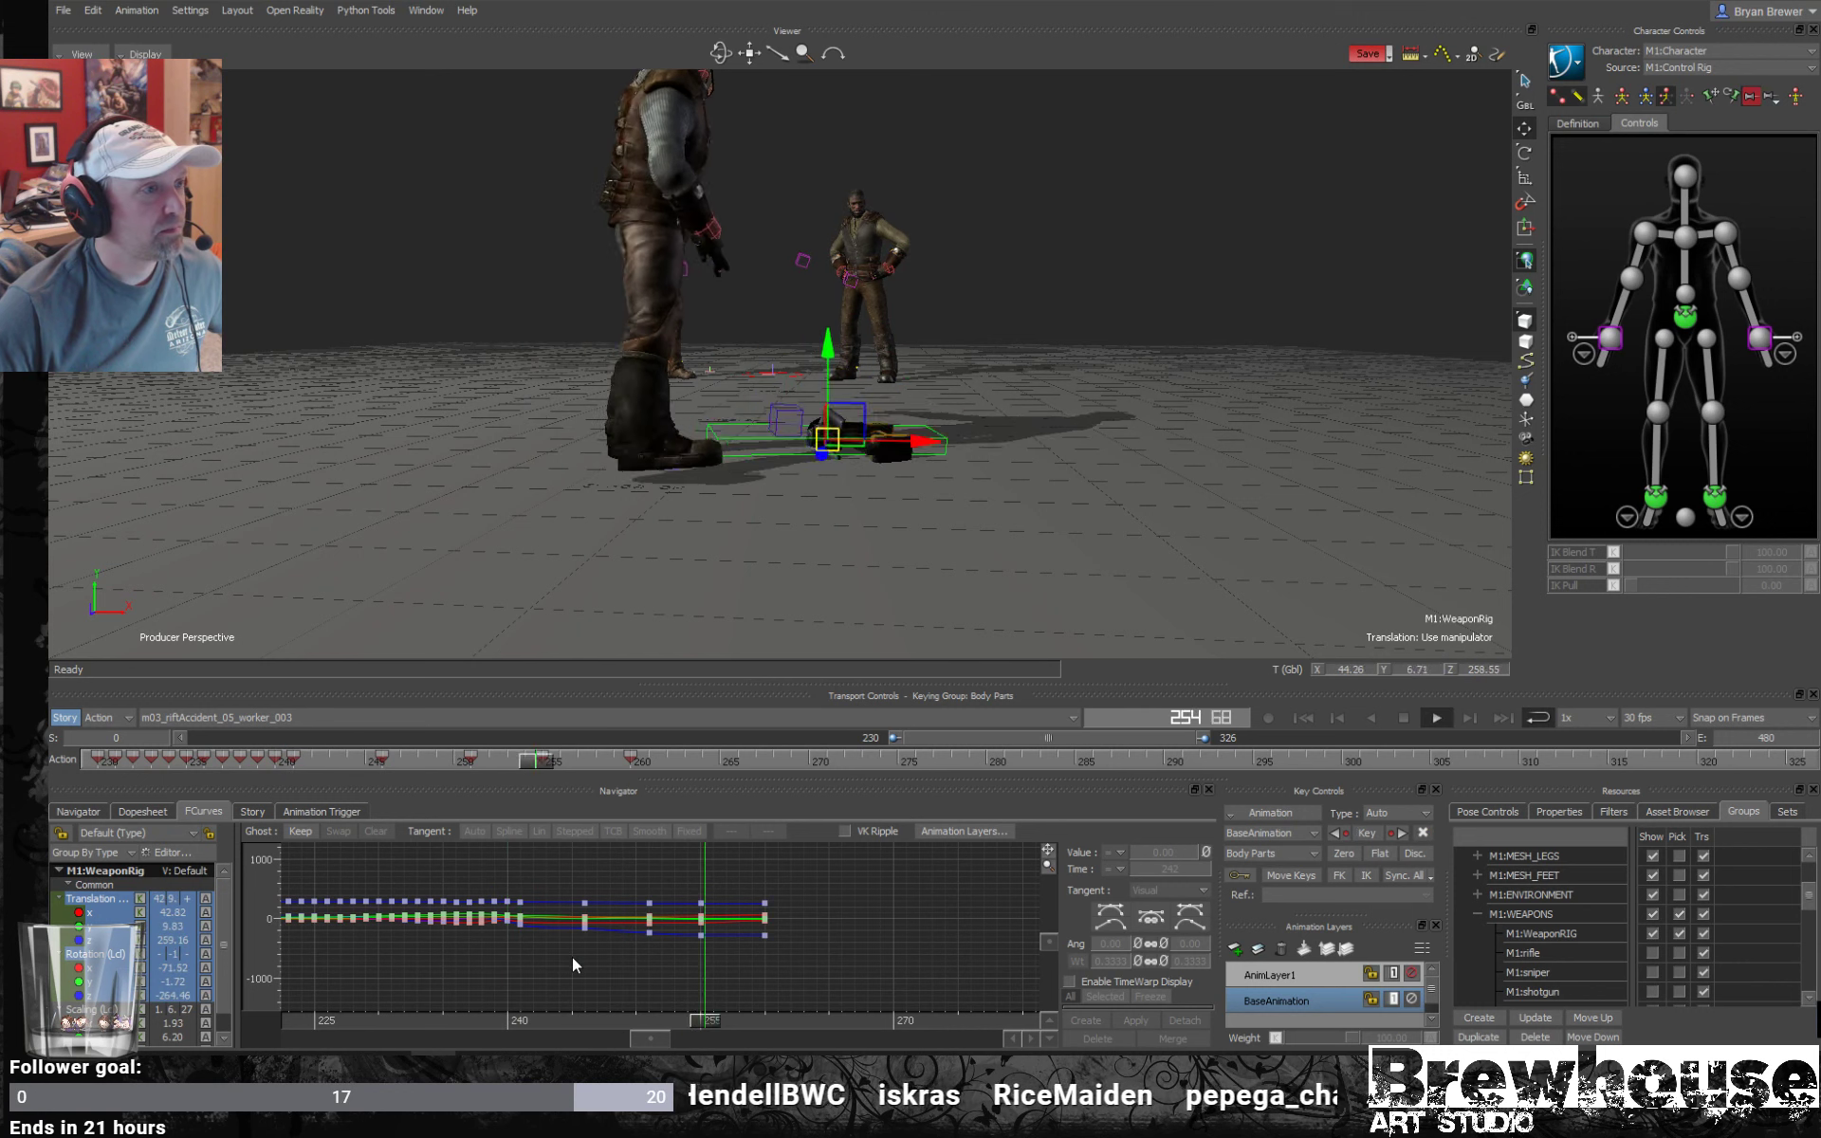
At frame 258, lift the weapon rig slightly to about Y 11 and key it as a smaller bounce.
left_click(713, 1026)
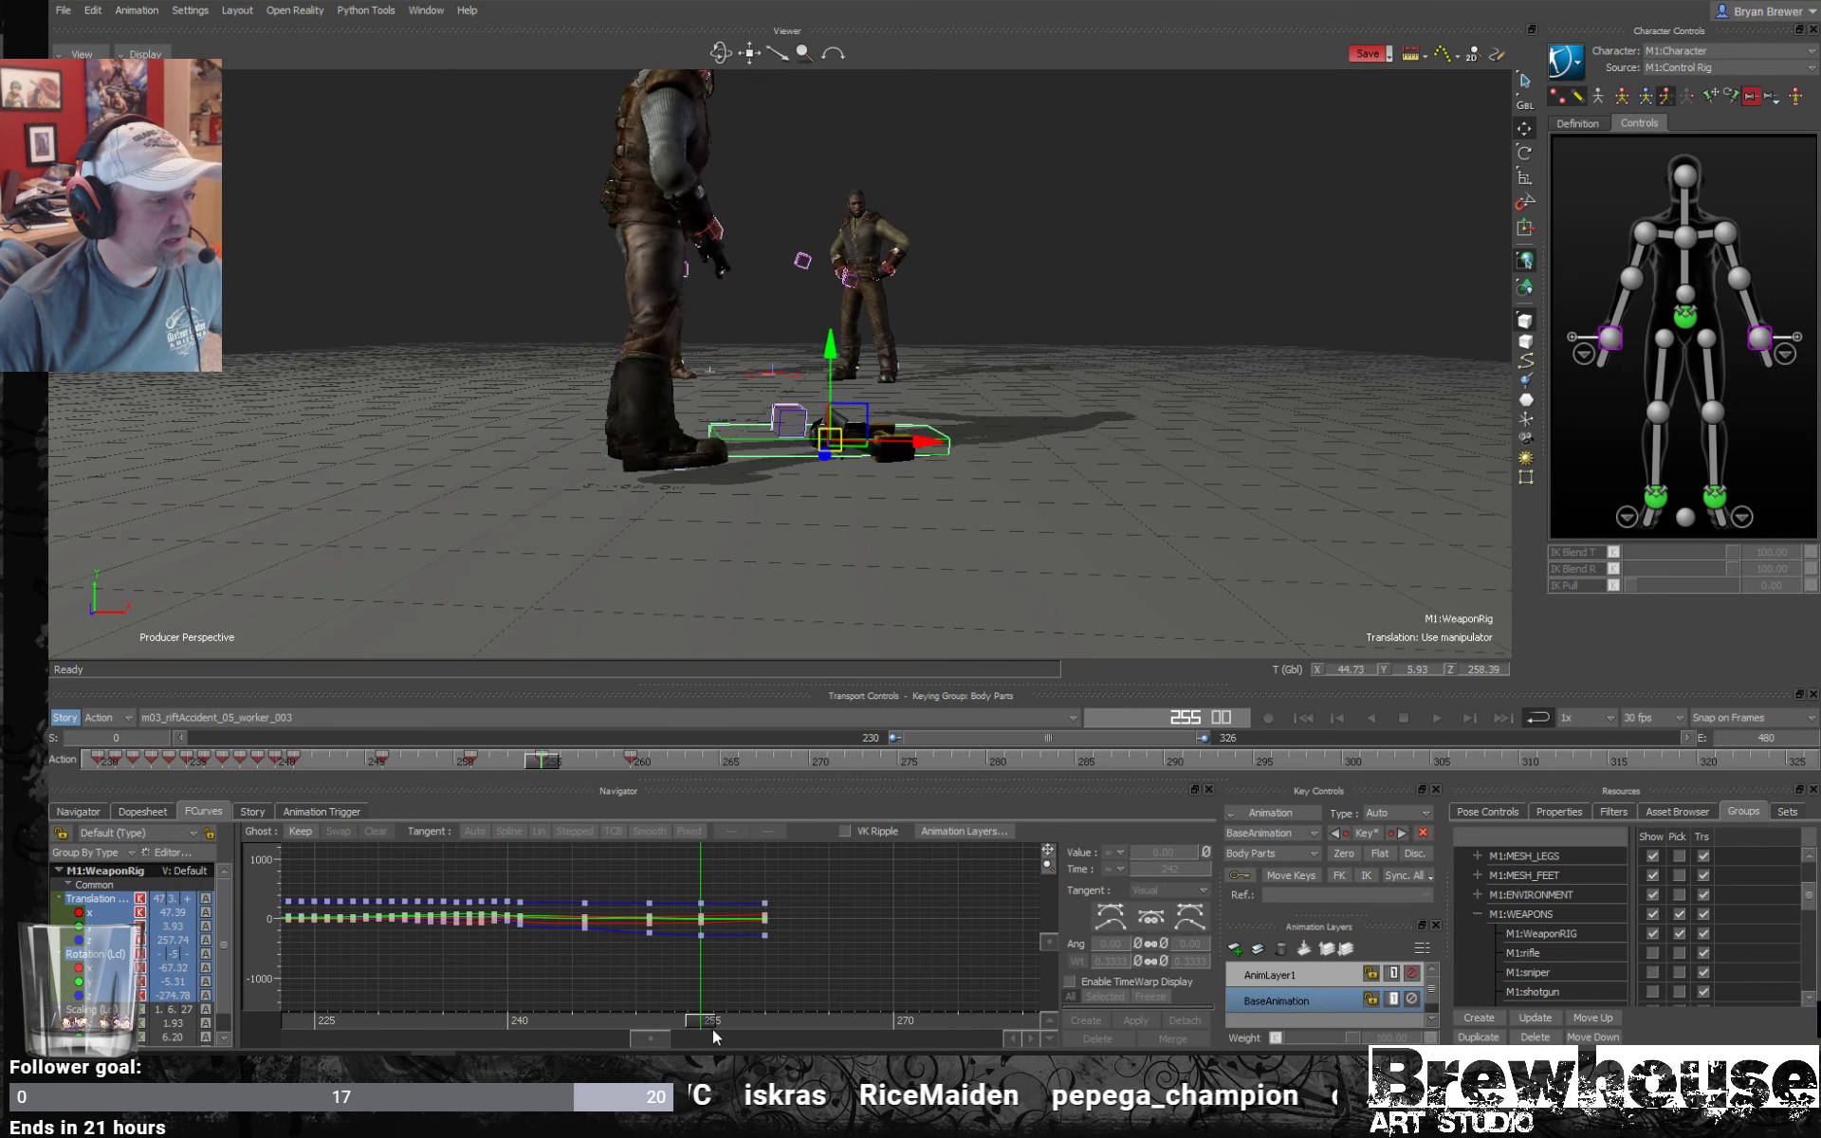
left_click_drag(713, 1028, 733, 1028)
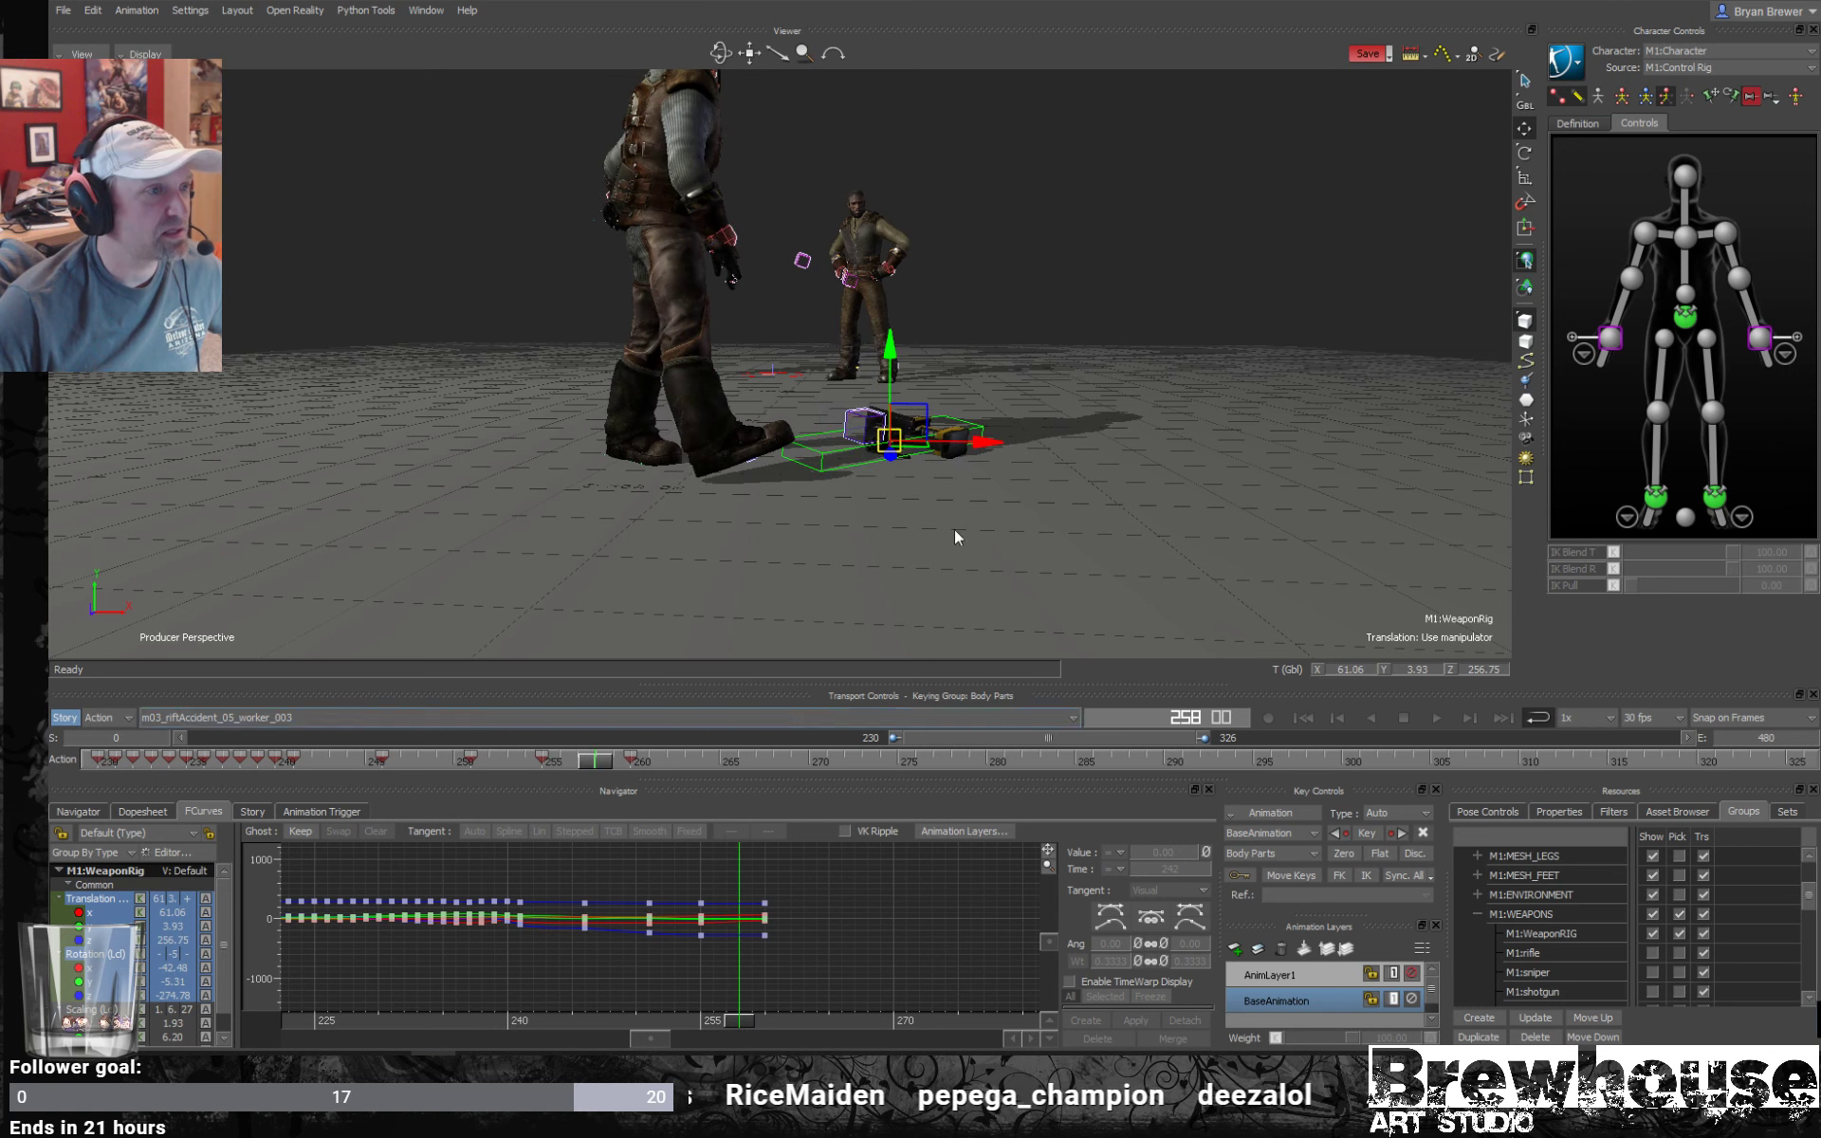
left_click_drag(897, 355, 893, 315)
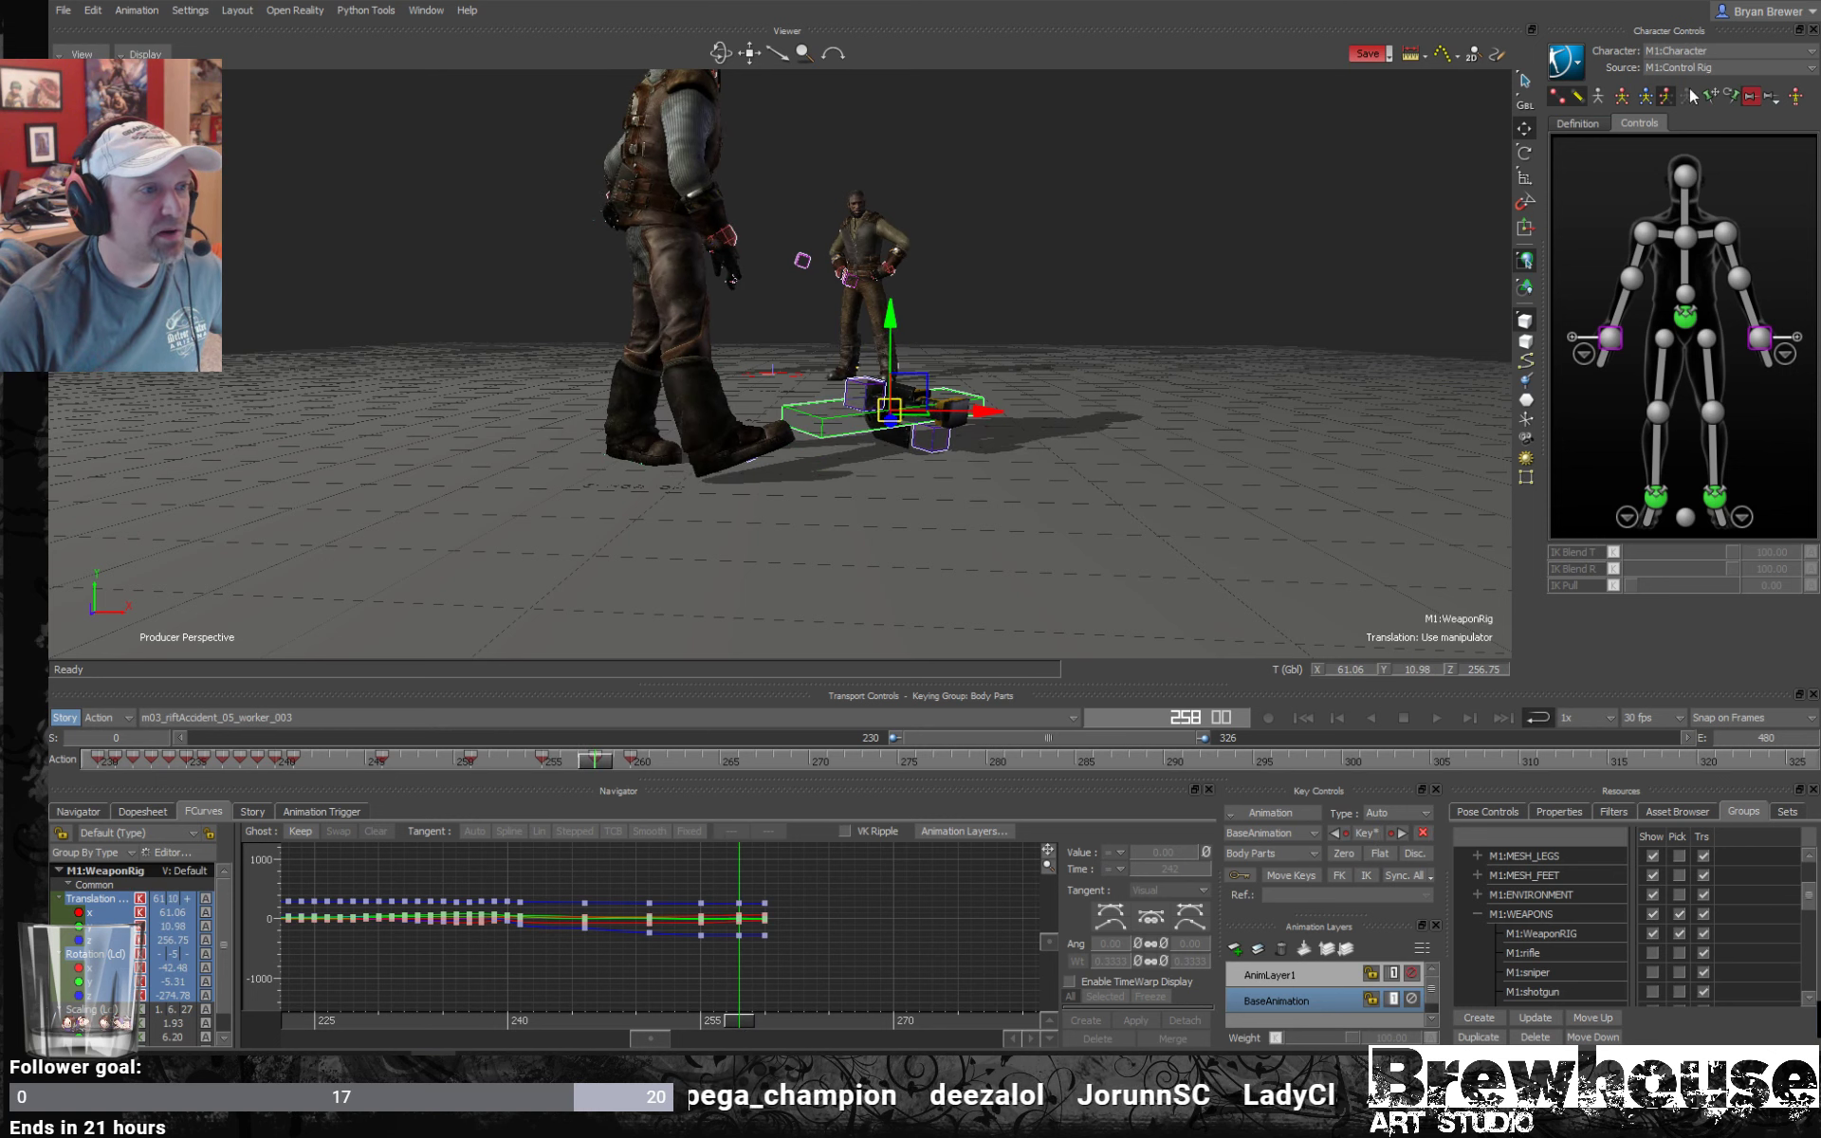
Display the weapon rig's motion trajectory and scrub from frame 258 back to 240 to inspect its arc from the other side.
left_click(1444, 56)
left_click_drag(976, 457, 872, 512, "ctrl+shift")
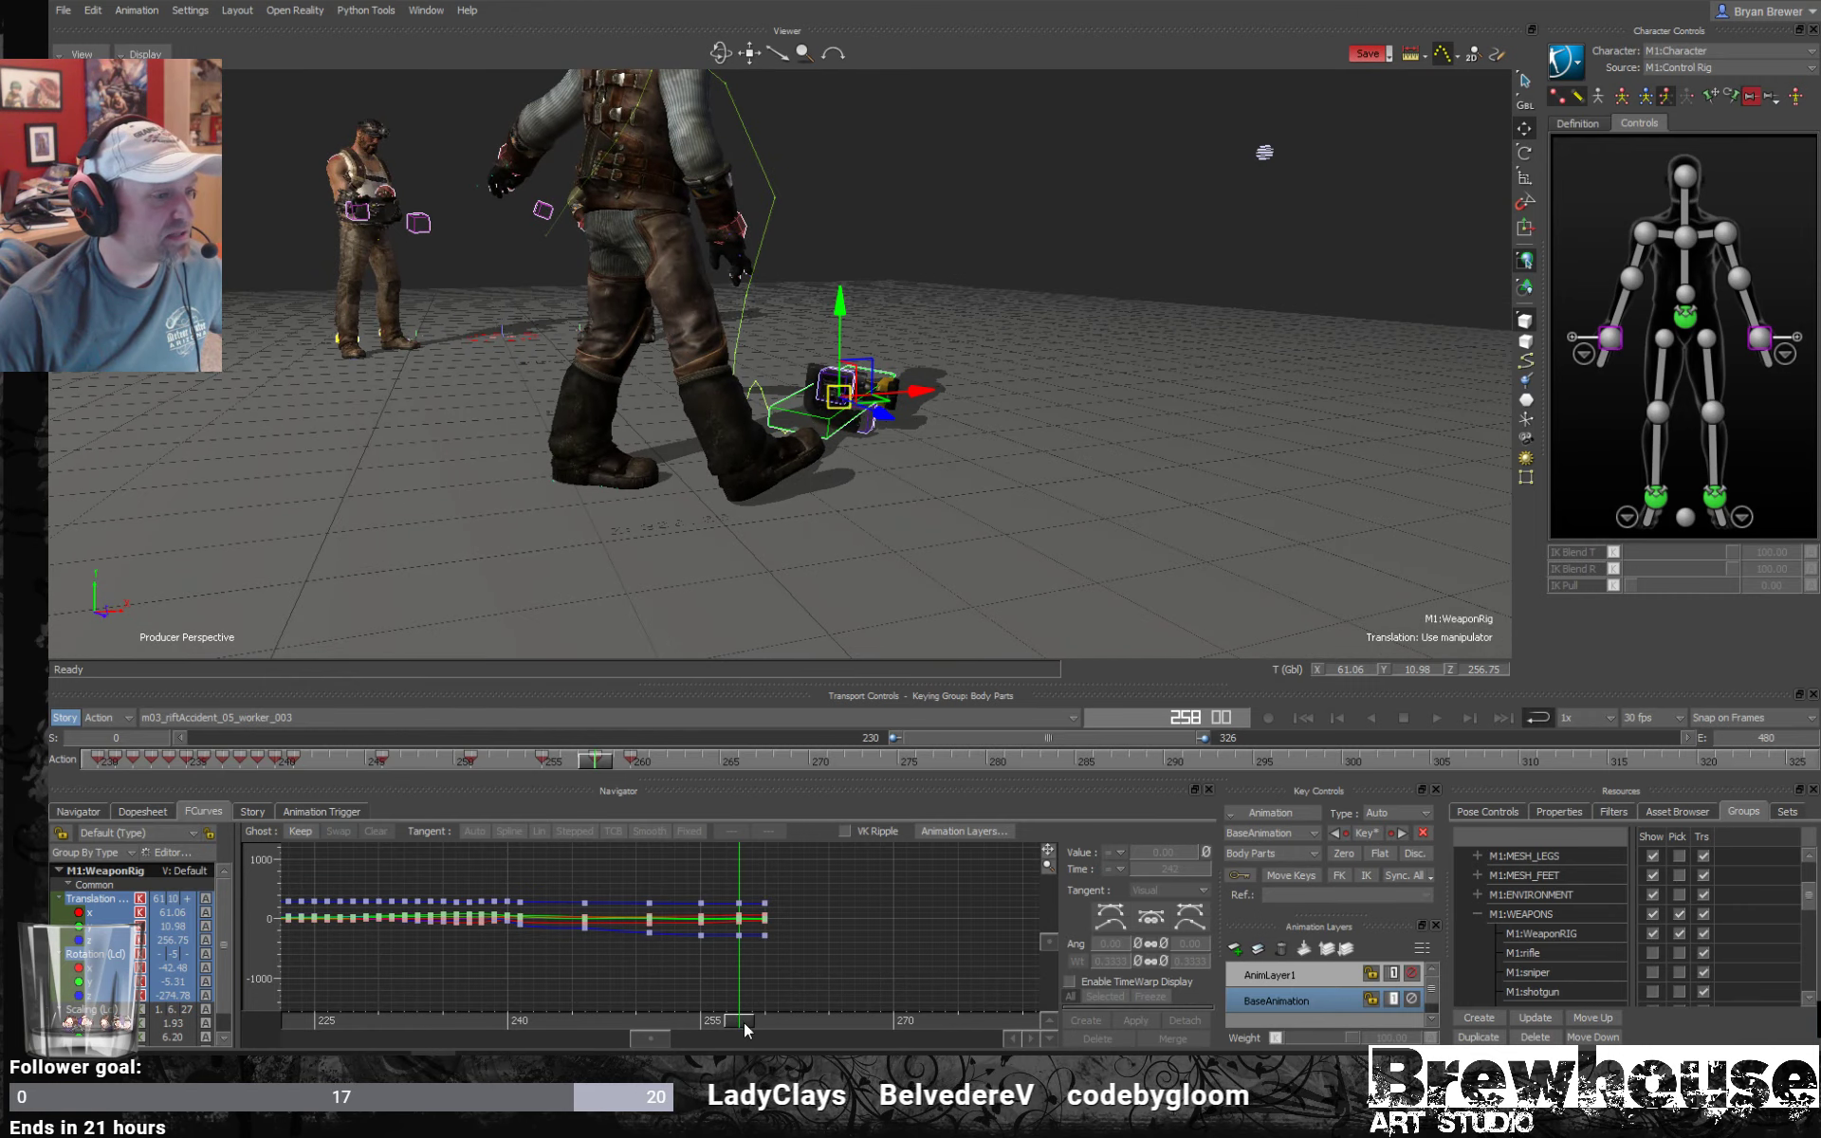
mouse_move(744, 1023)
left_mouse_down()
mouse_move(436, 981)
mouse_move(525, 1002)
mouse_move(508, 997)
left_mouse_up()
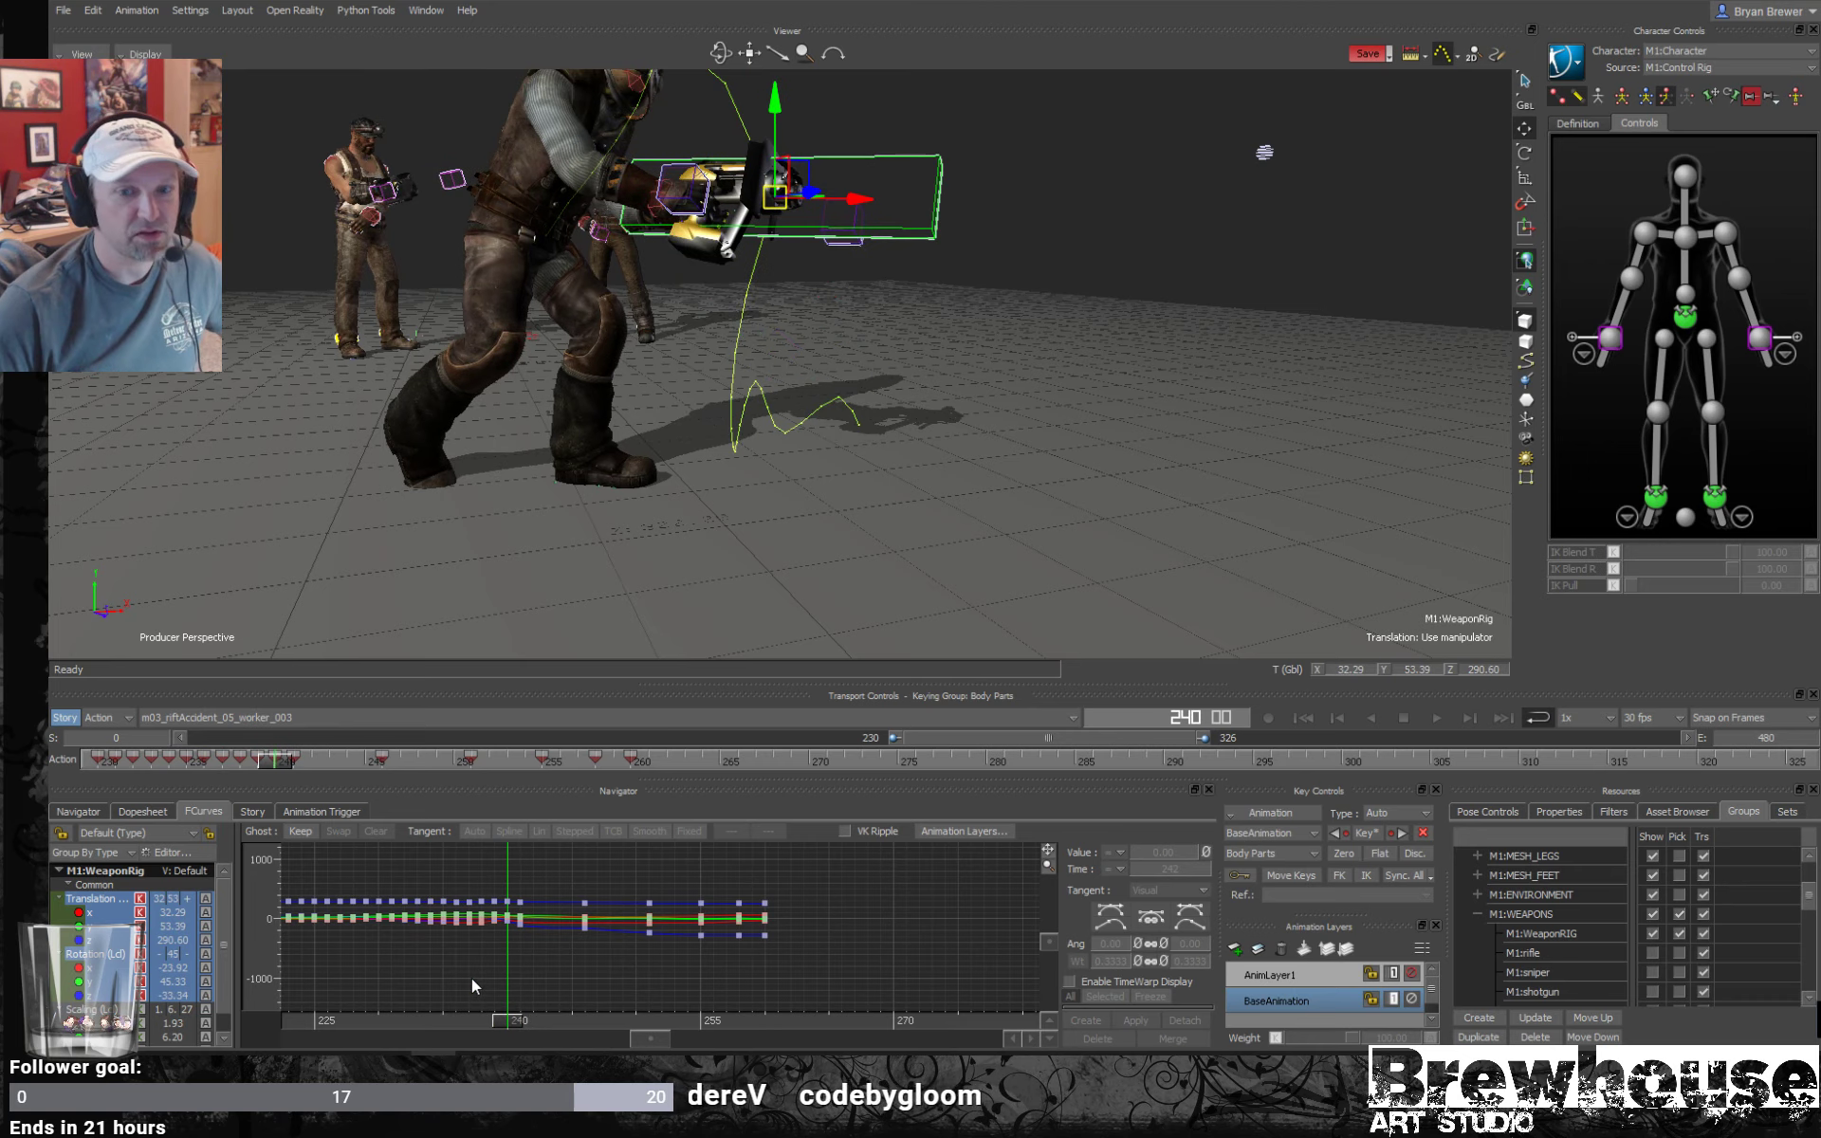
left_click_drag(805, 566, 846, 517, "ctrl+shift")
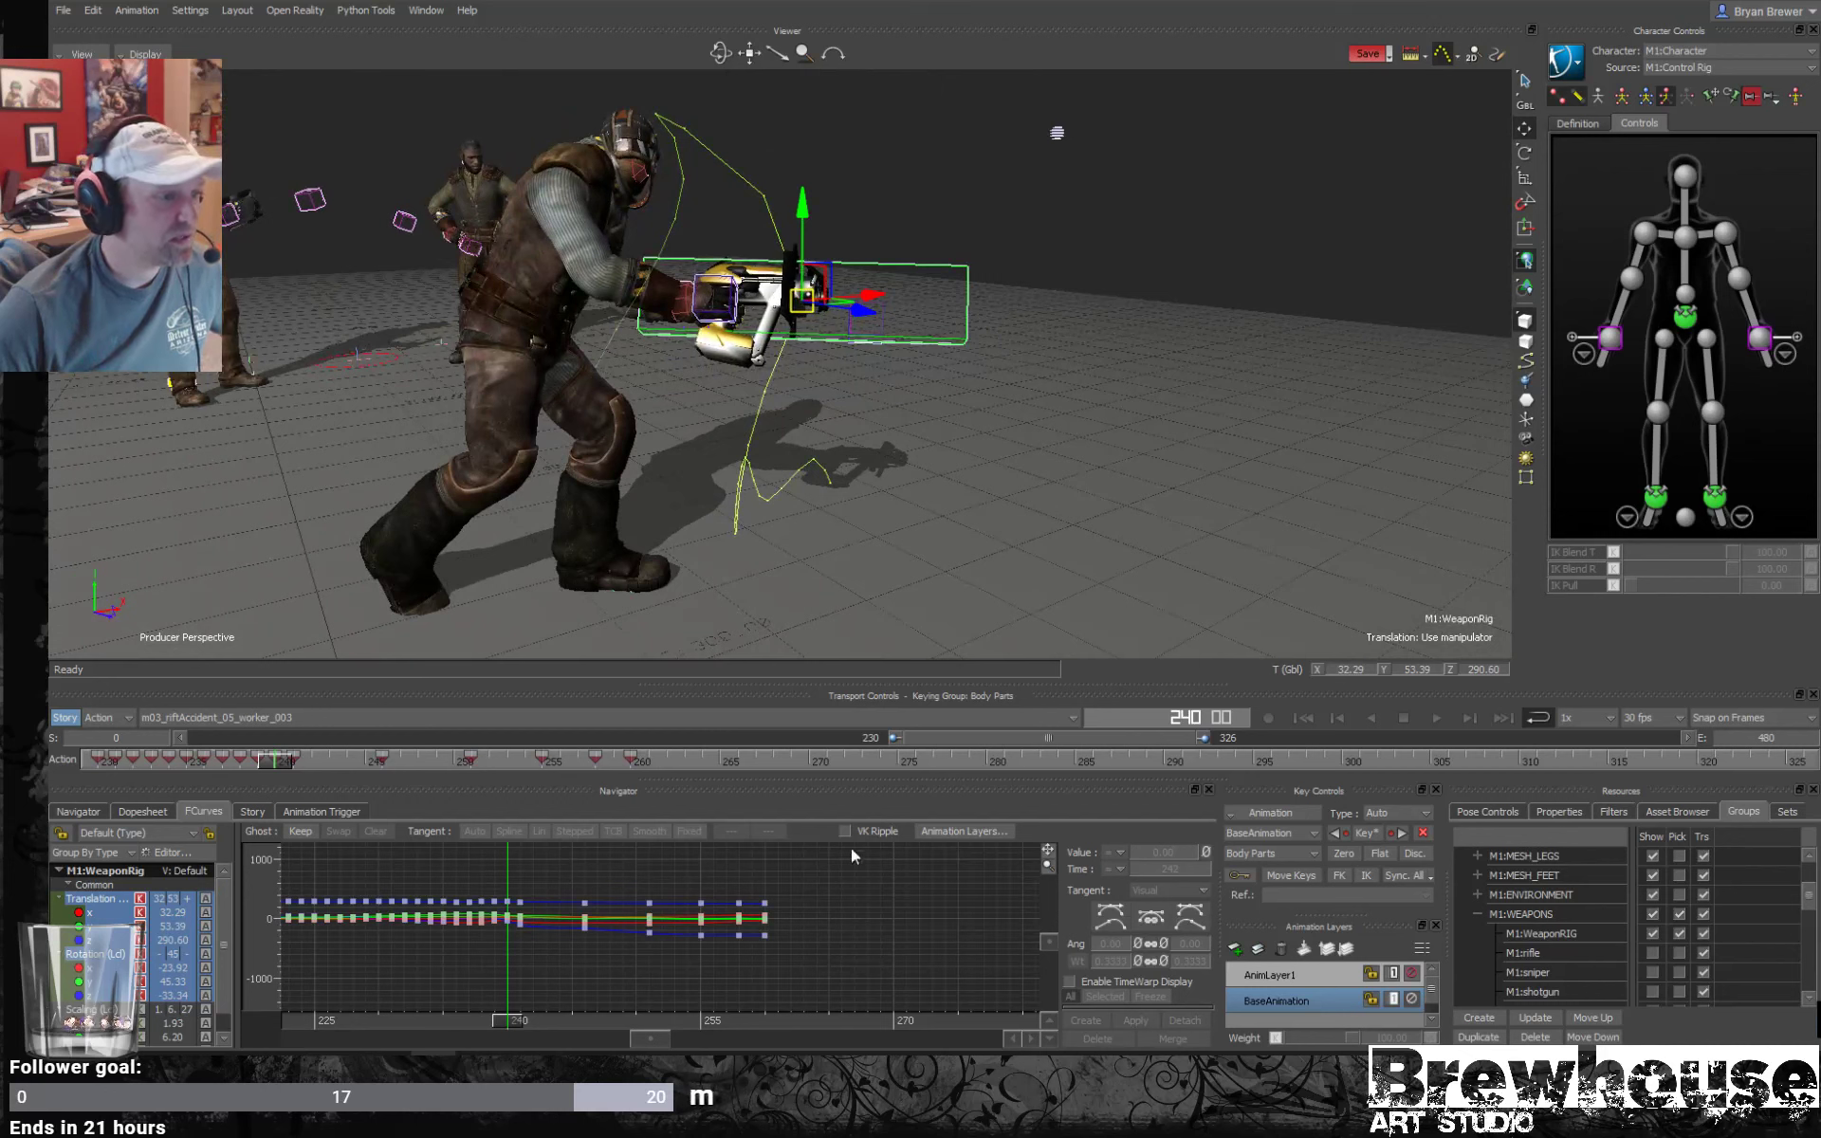
At frame 246, move the weapon rig's floor contact along Z to about 275 and key it.
mouse_move(300, 765)
left_mouse_down()
mouse_move(345, 776)
mouse_move(273, 770)
mouse_move(381, 781)
left_mouse_up()
left_click_drag(831, 357, 886, 438, "alt")
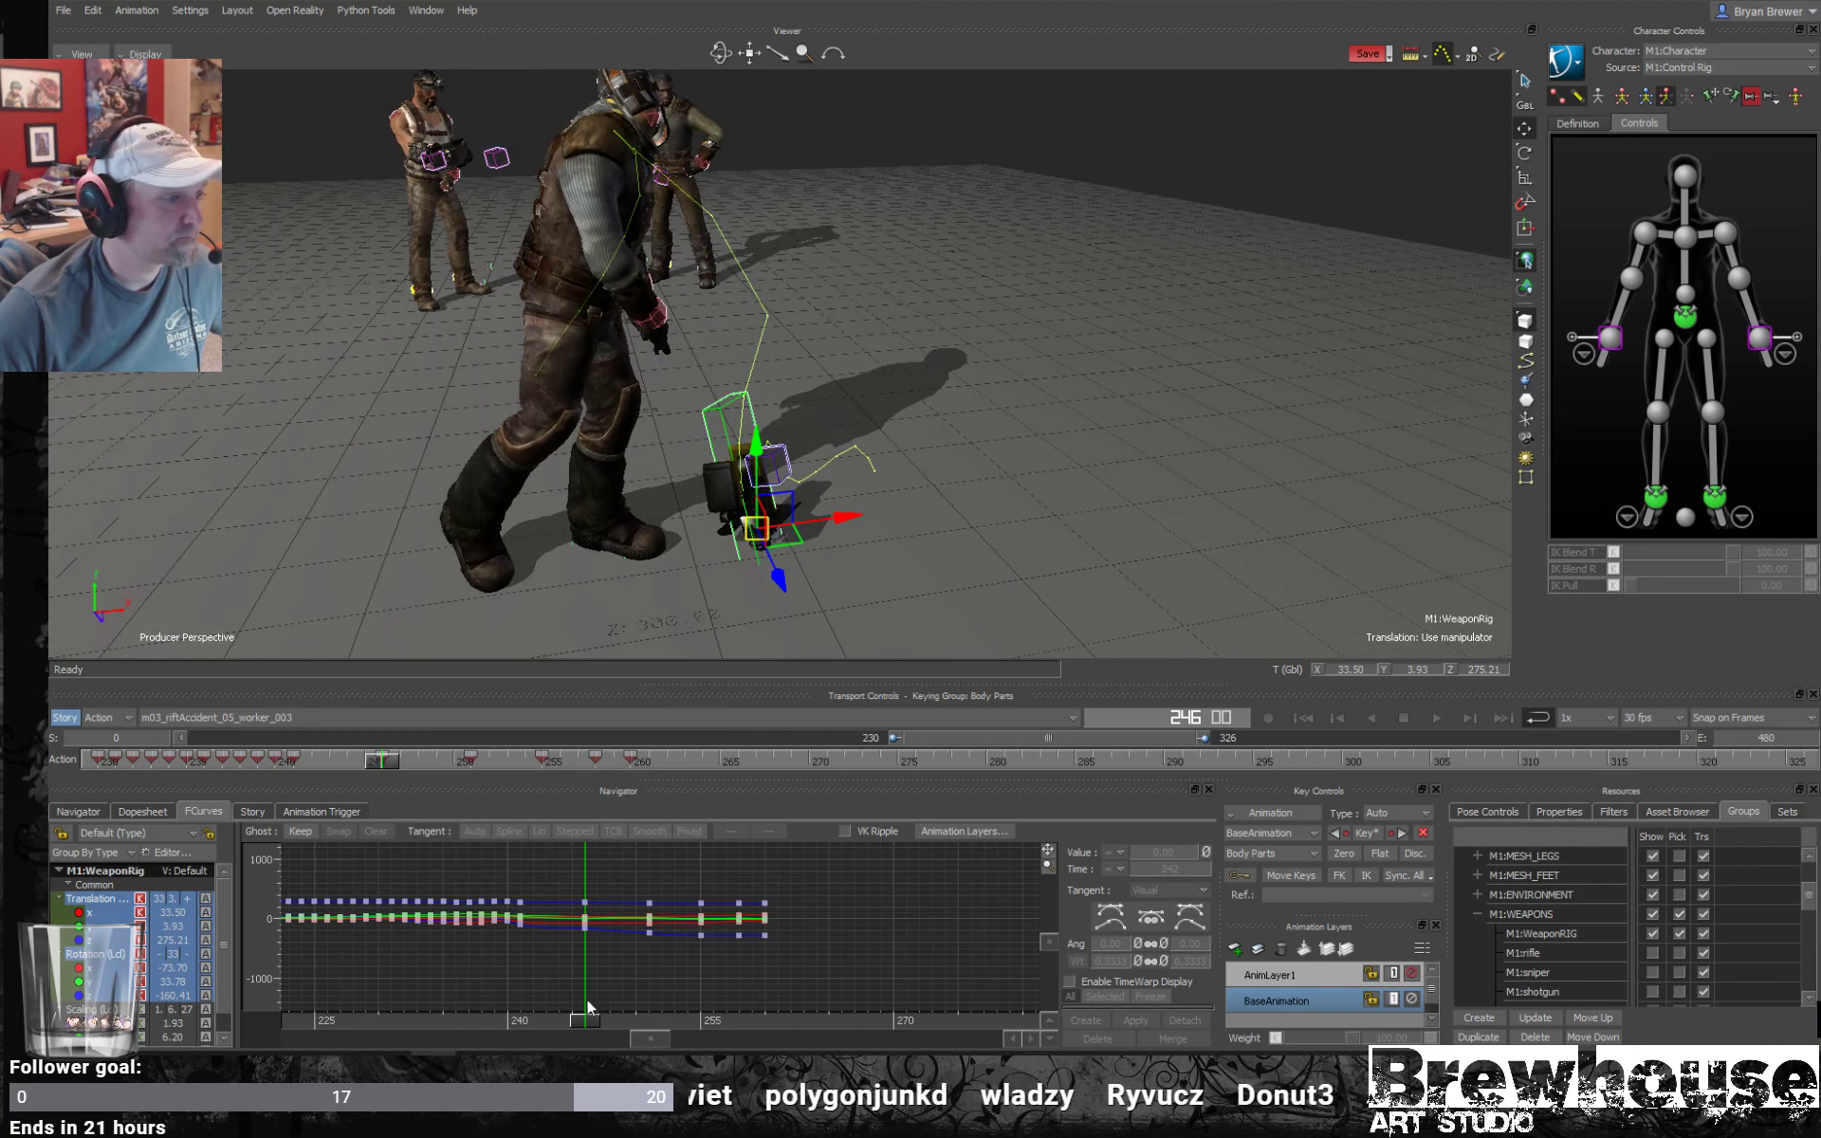
Select the weapon rig's keys at frame 241 in the curve editor and adjust their tangents to fixed angles.
right_click_drag(495, 920, 595, 892, "alt")
left_click_drag(475, 884, 436, 954)
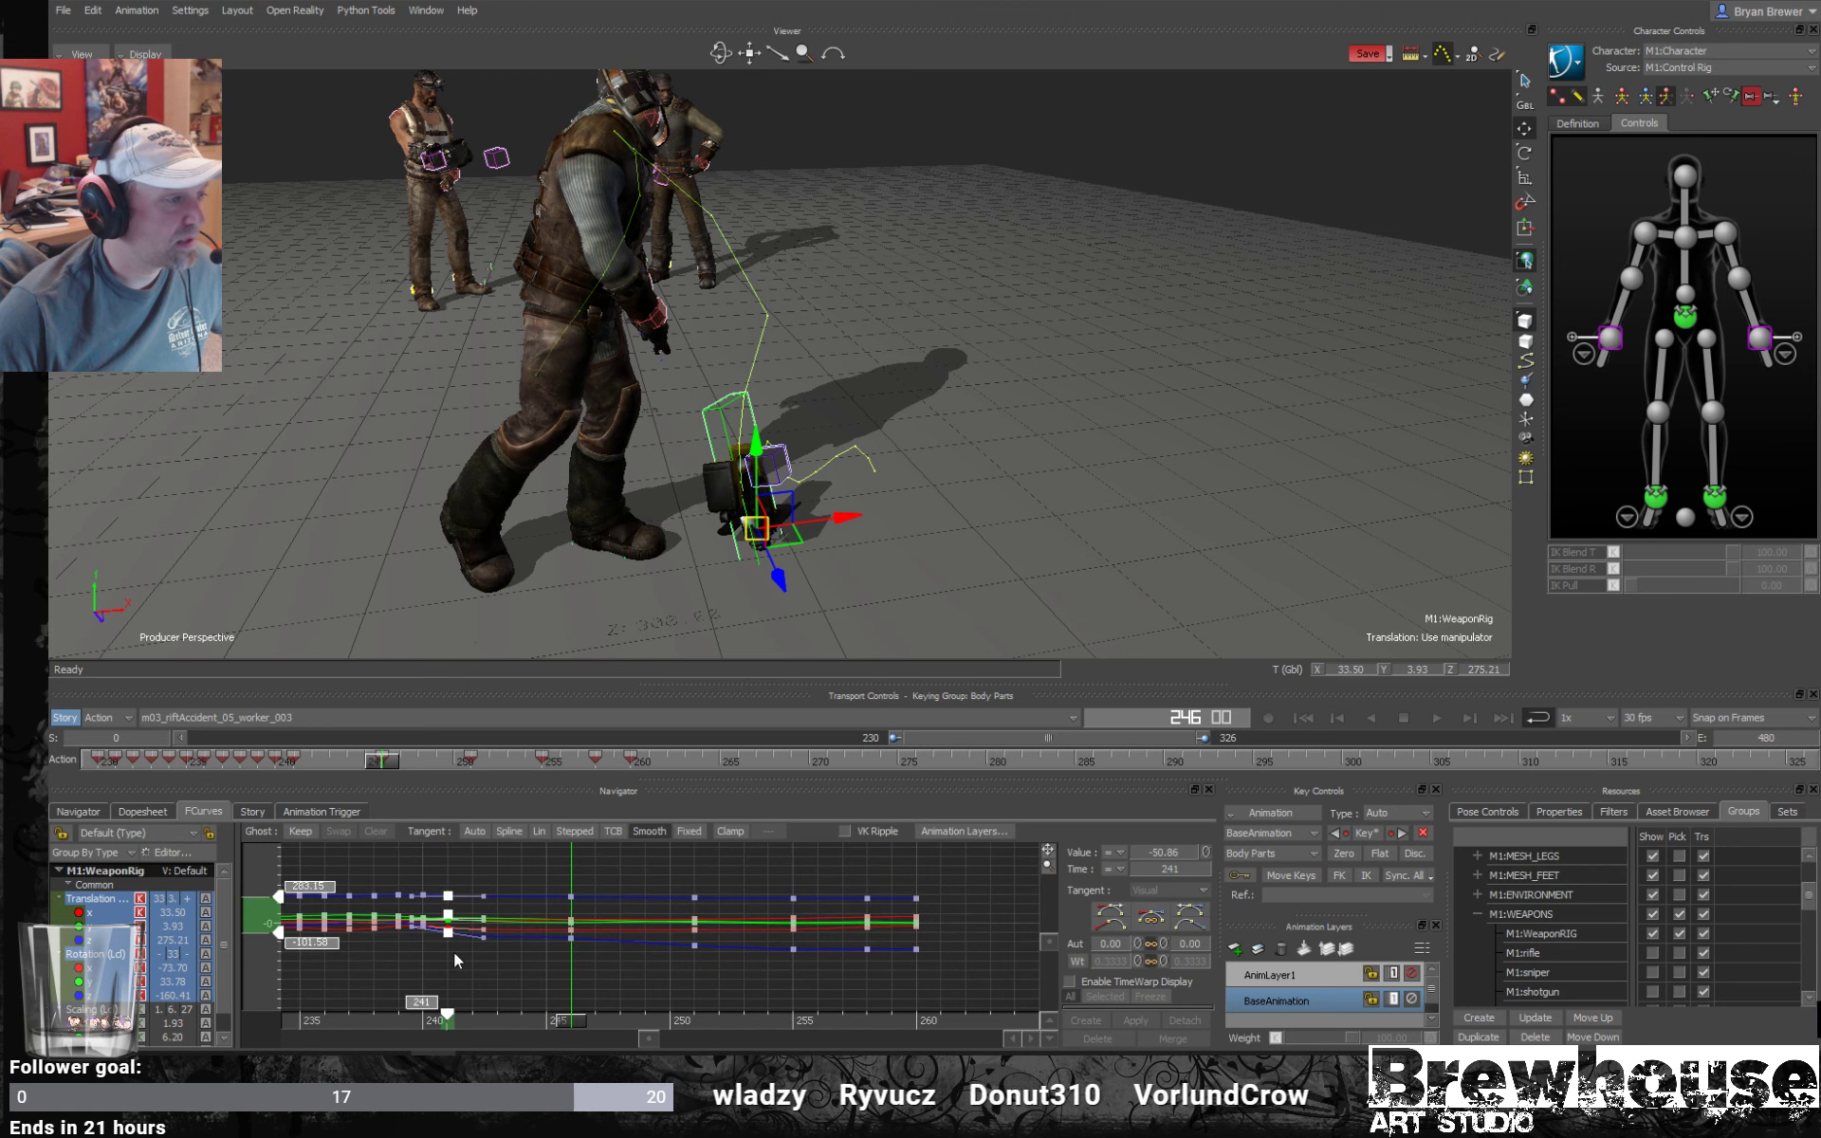
left_click(1105, 929)
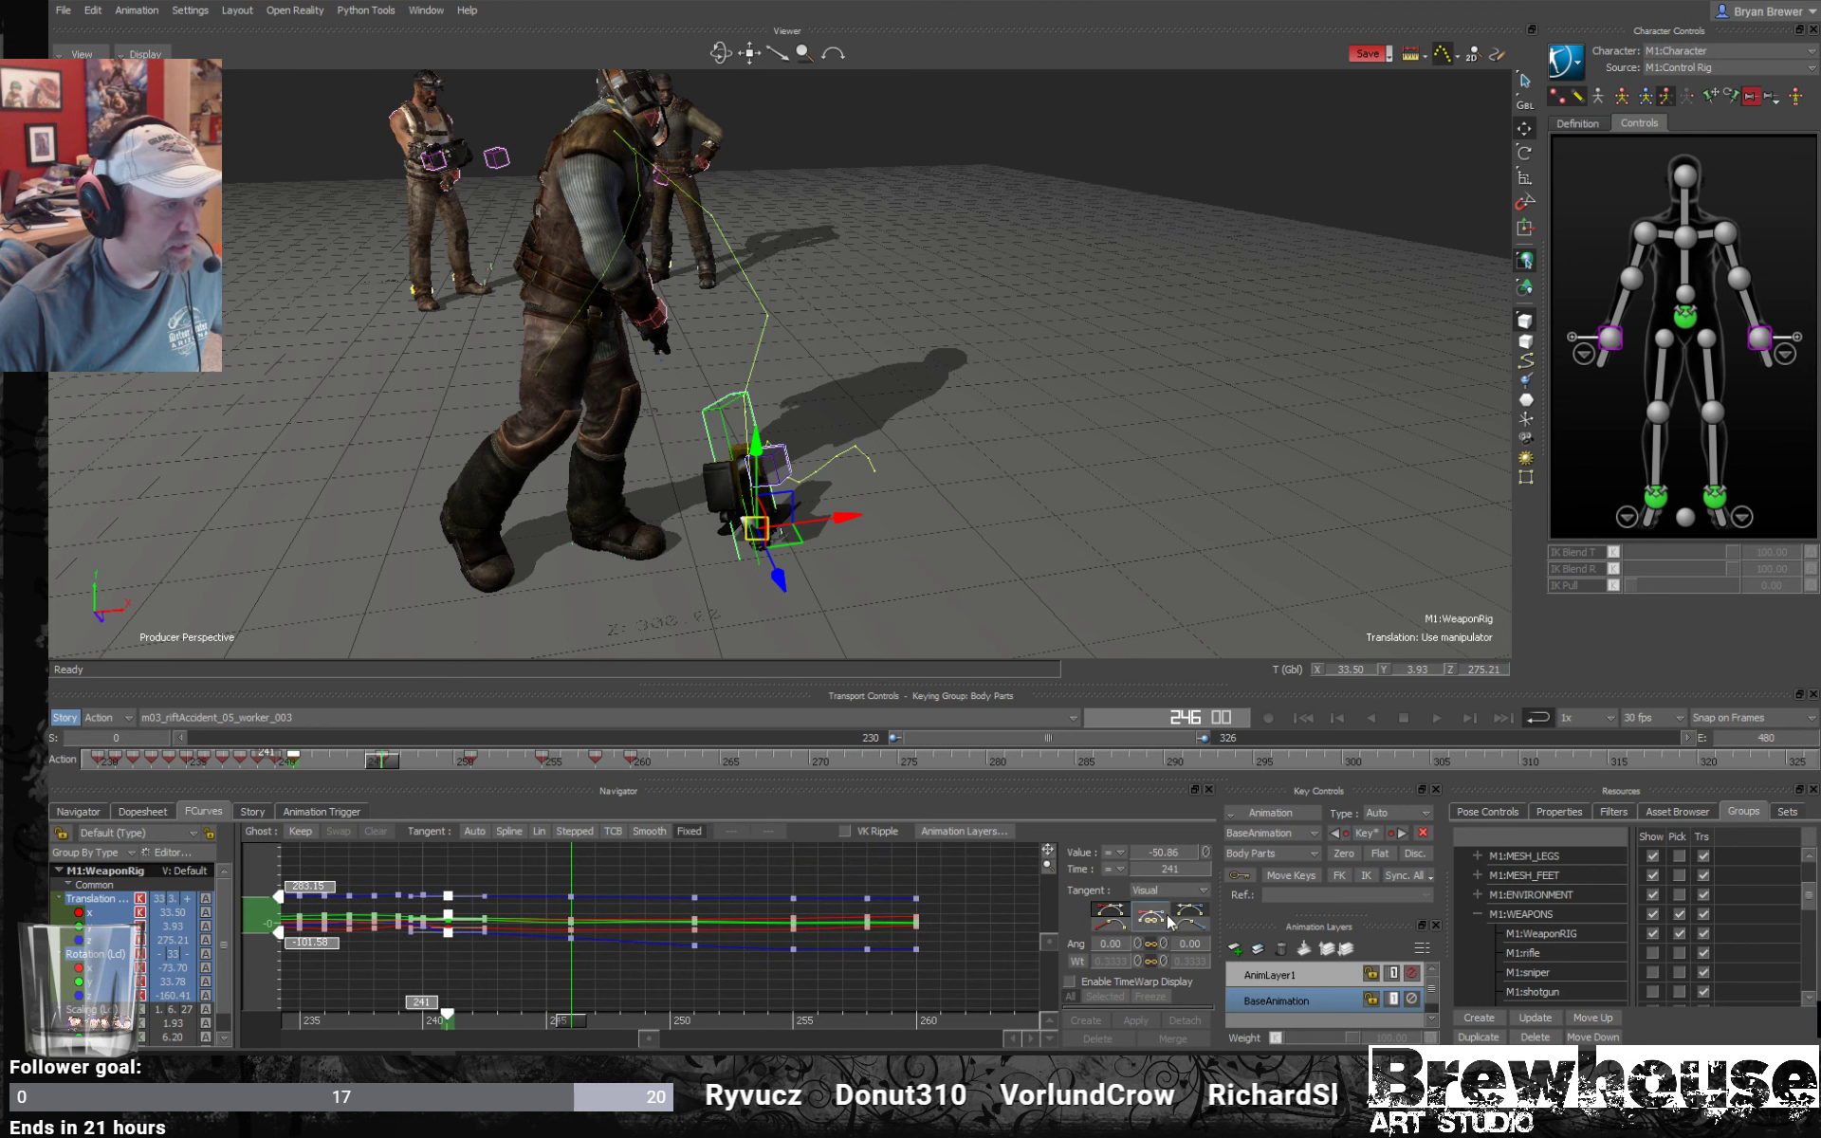
left_click(1113, 924)
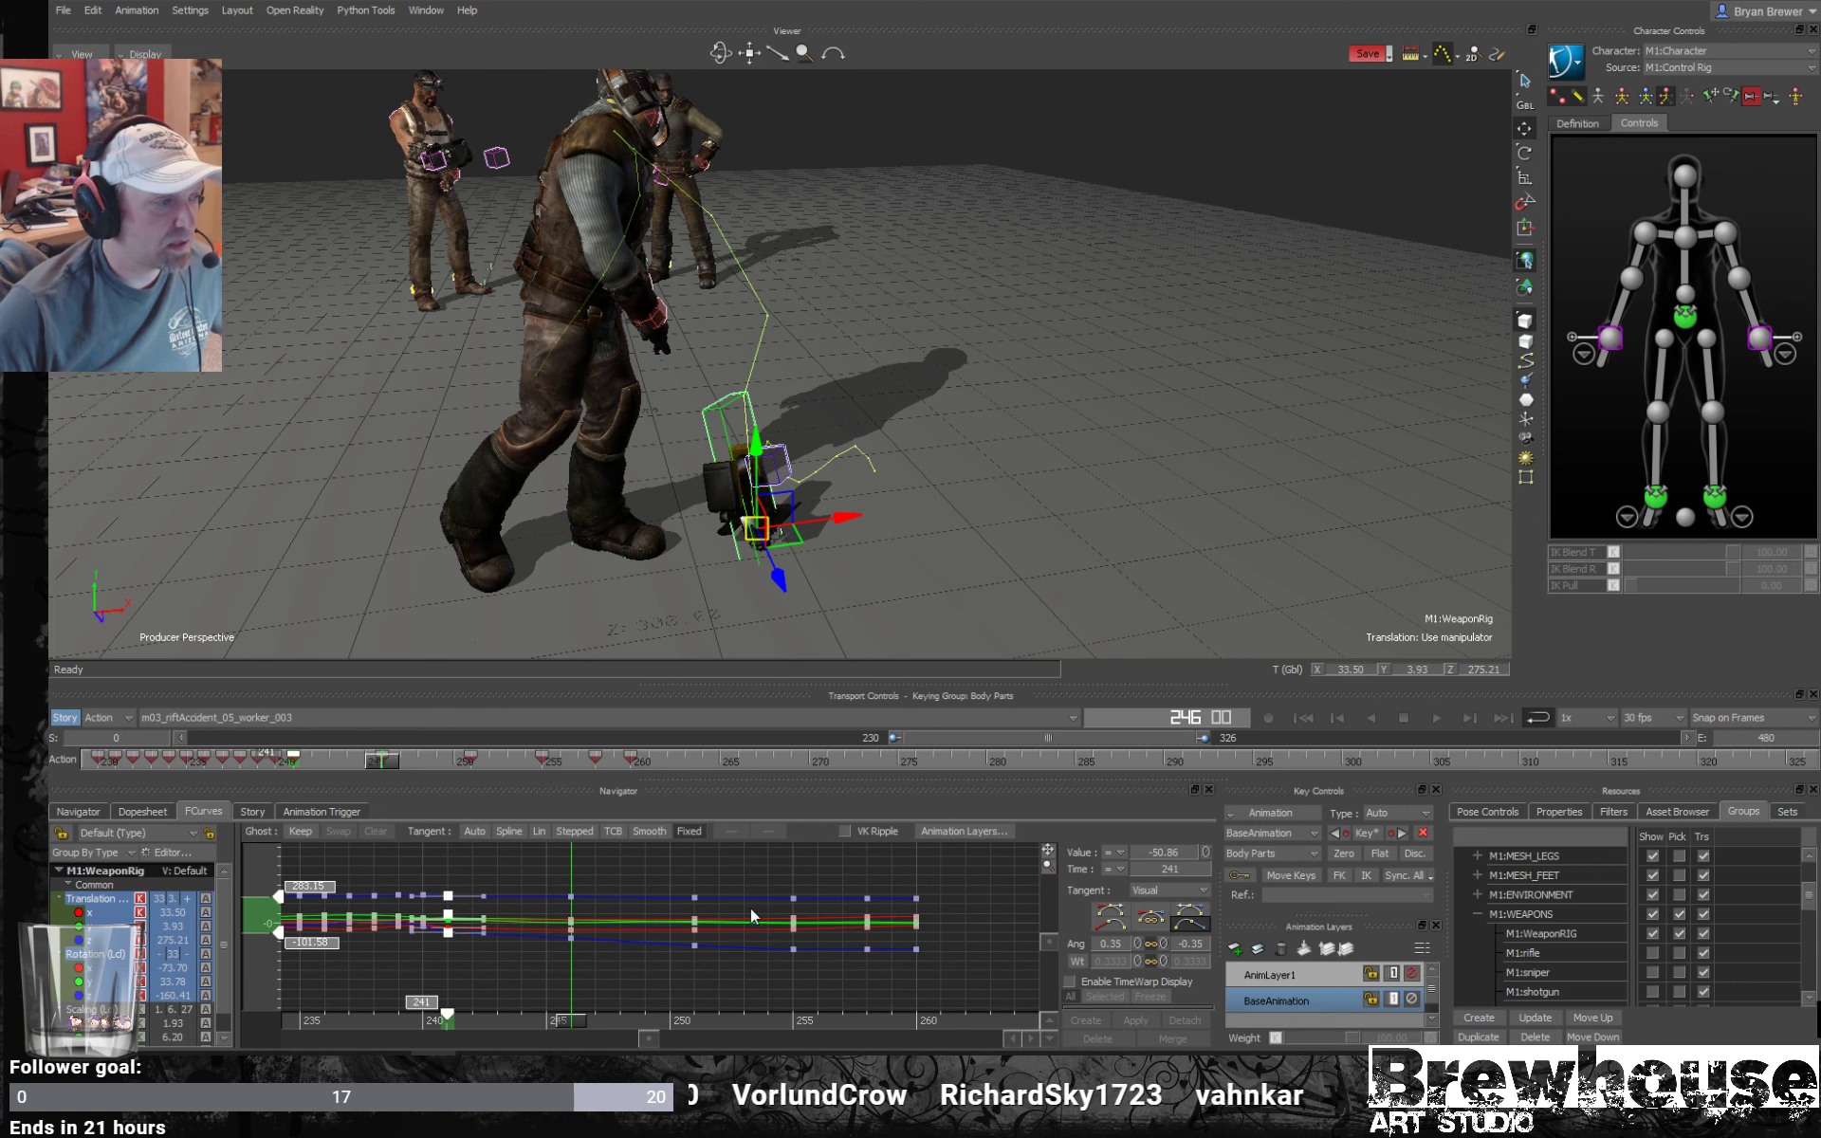
Try to bend the Z translation tangent at frame 246, undoing the accidental shift of the selected keys.
left_click_drag(546, 877, 634, 861)
left_click(1151, 918)
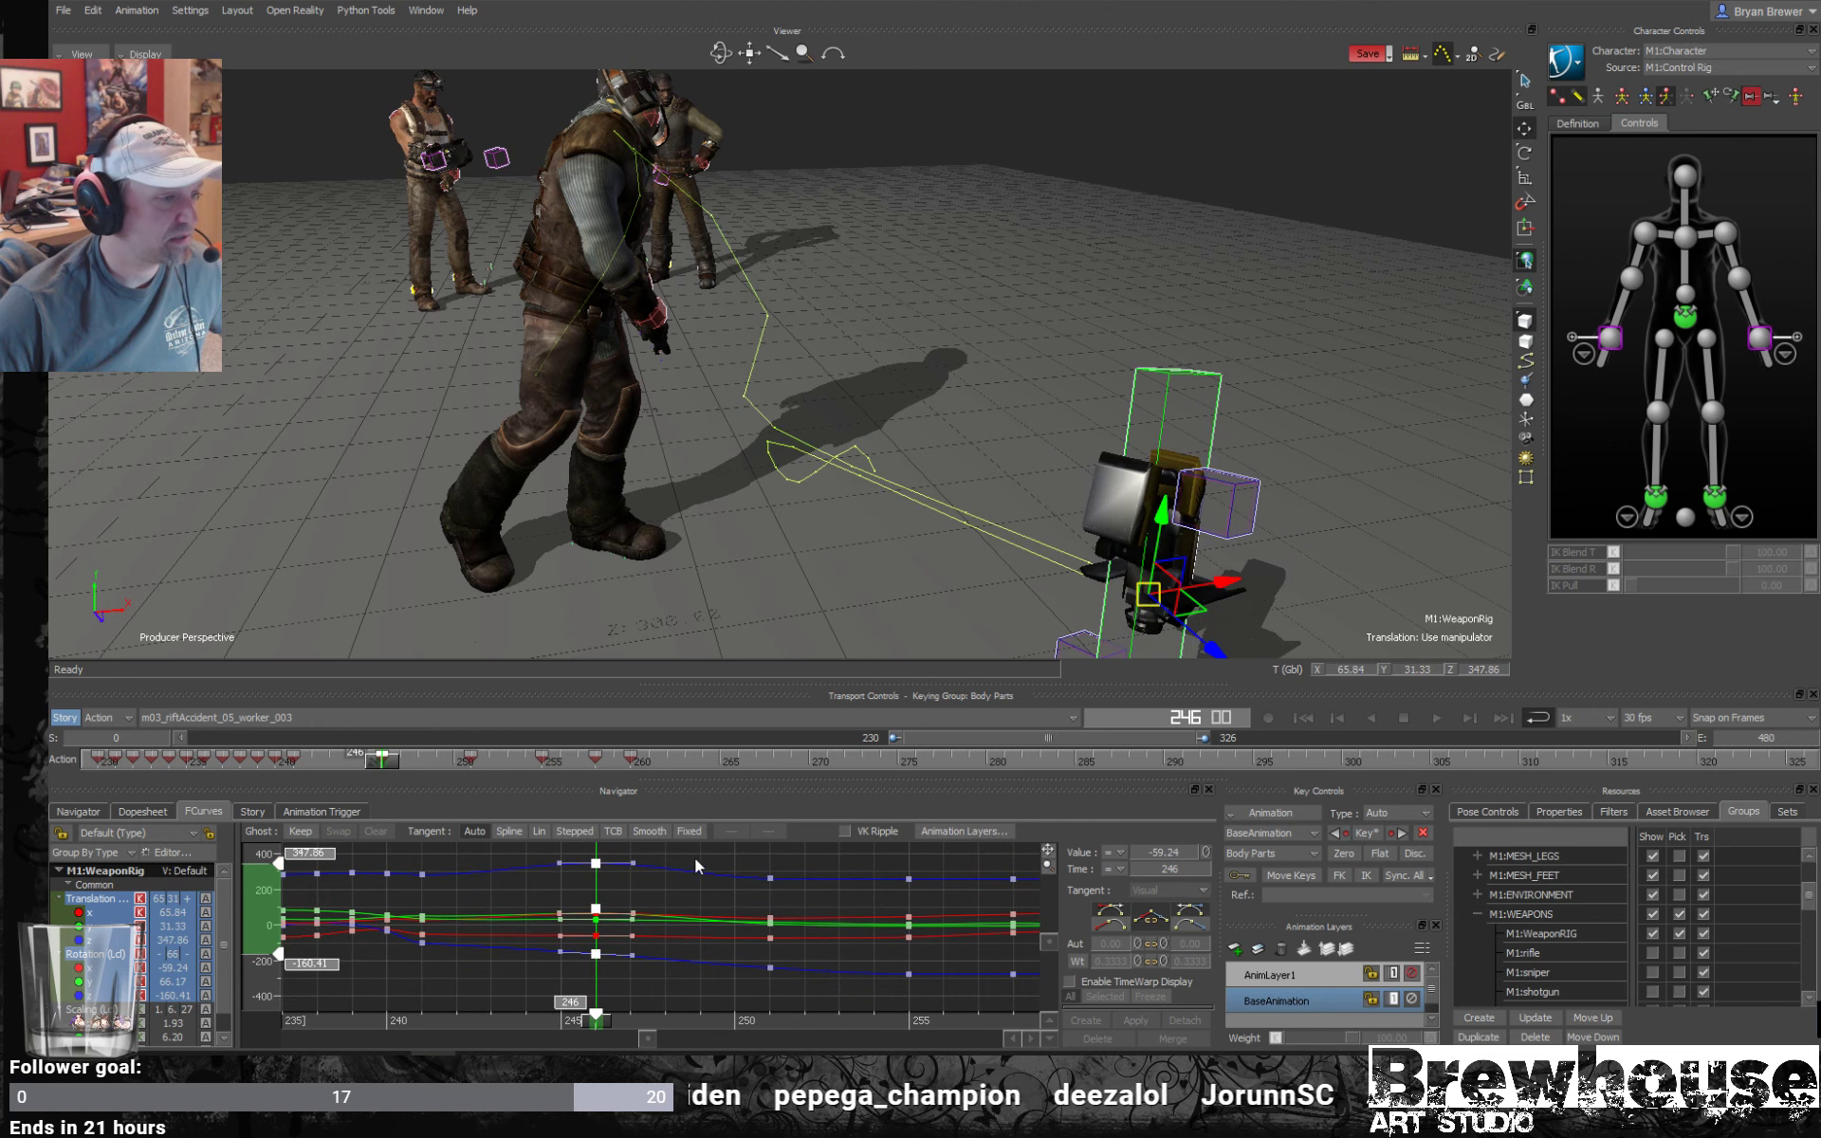
key("ctrl+z")
left_click_drag(539, 970, 490, 1009)
mouse_move(637, 860)
left_mouse_down()
mouse_move(572, 893)
mouse_move(629, 866)
mouse_move(628, 881)
left_mouse_up()
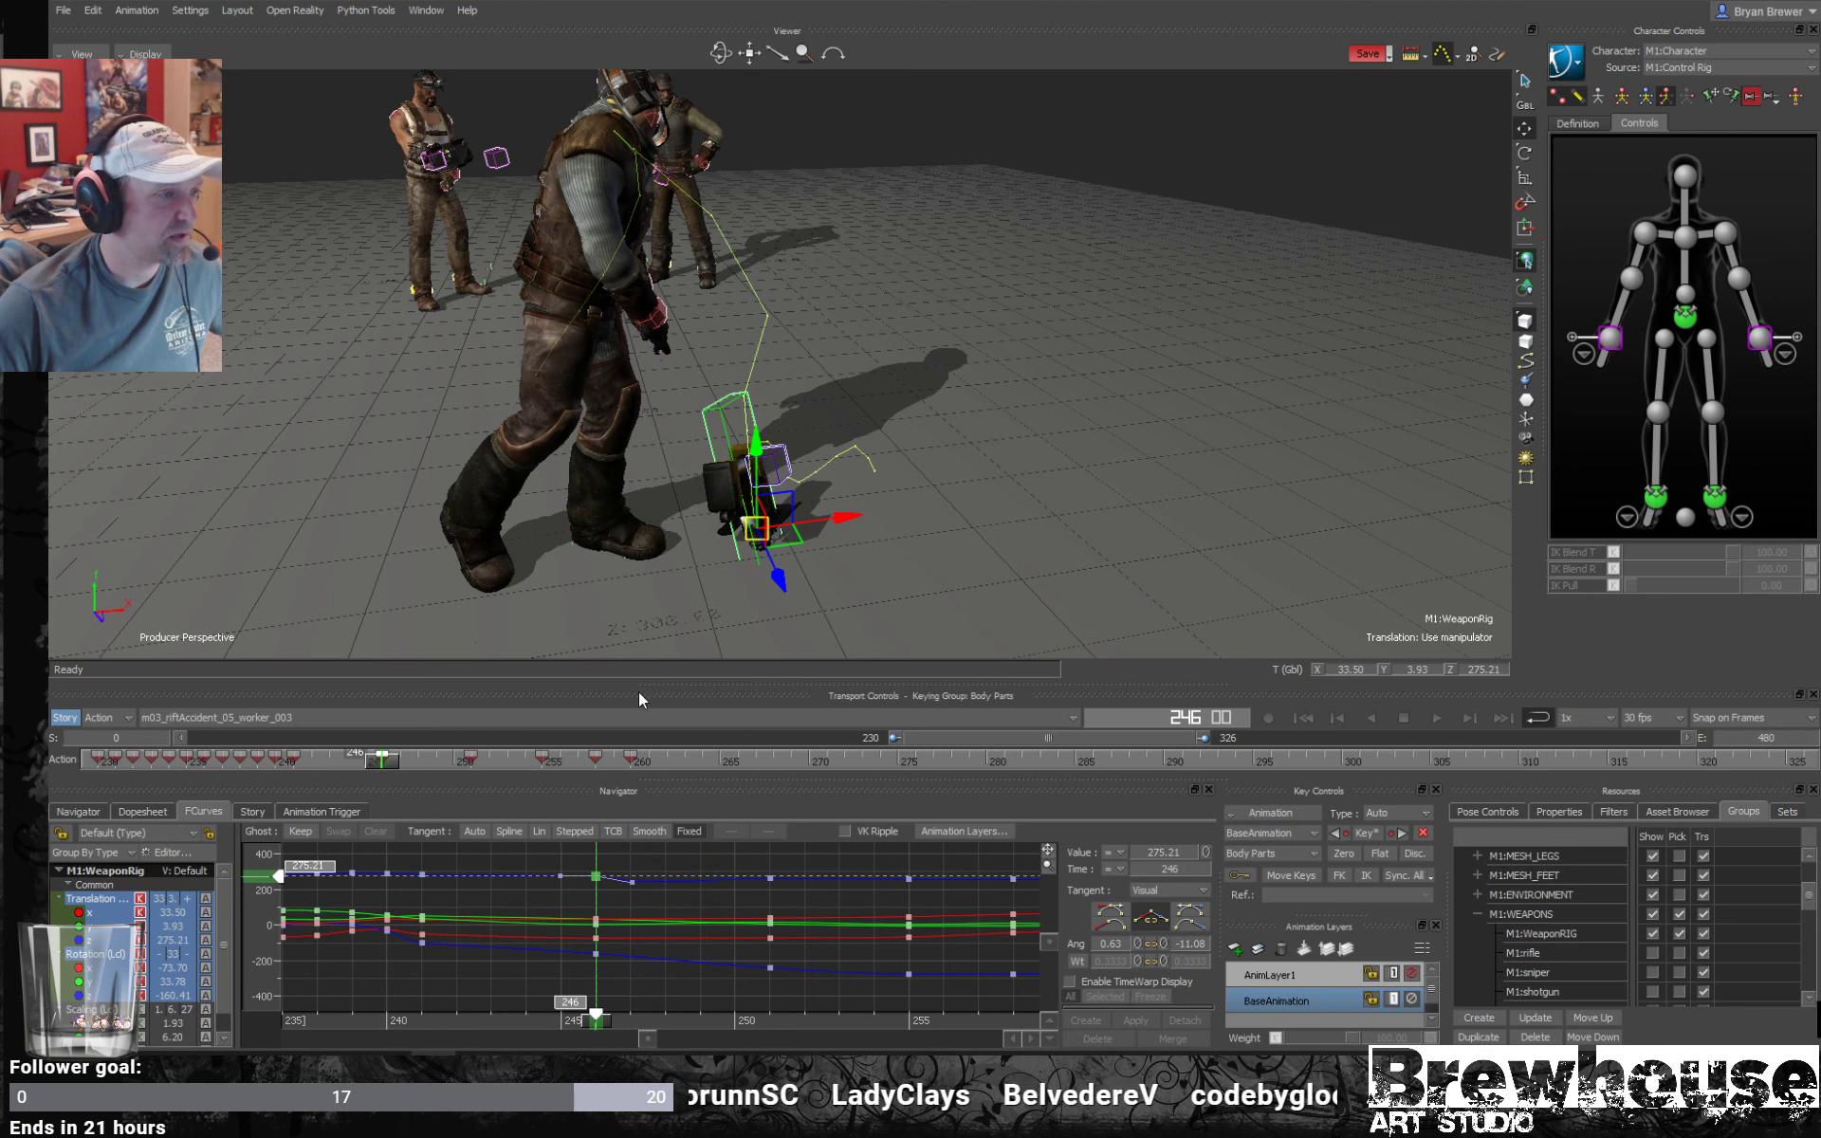
Enlarge the curve editor and try reshaping the Z translation curve after frame 246, undoing the key's move.
left_click_drag(697, 776, 696, 578)
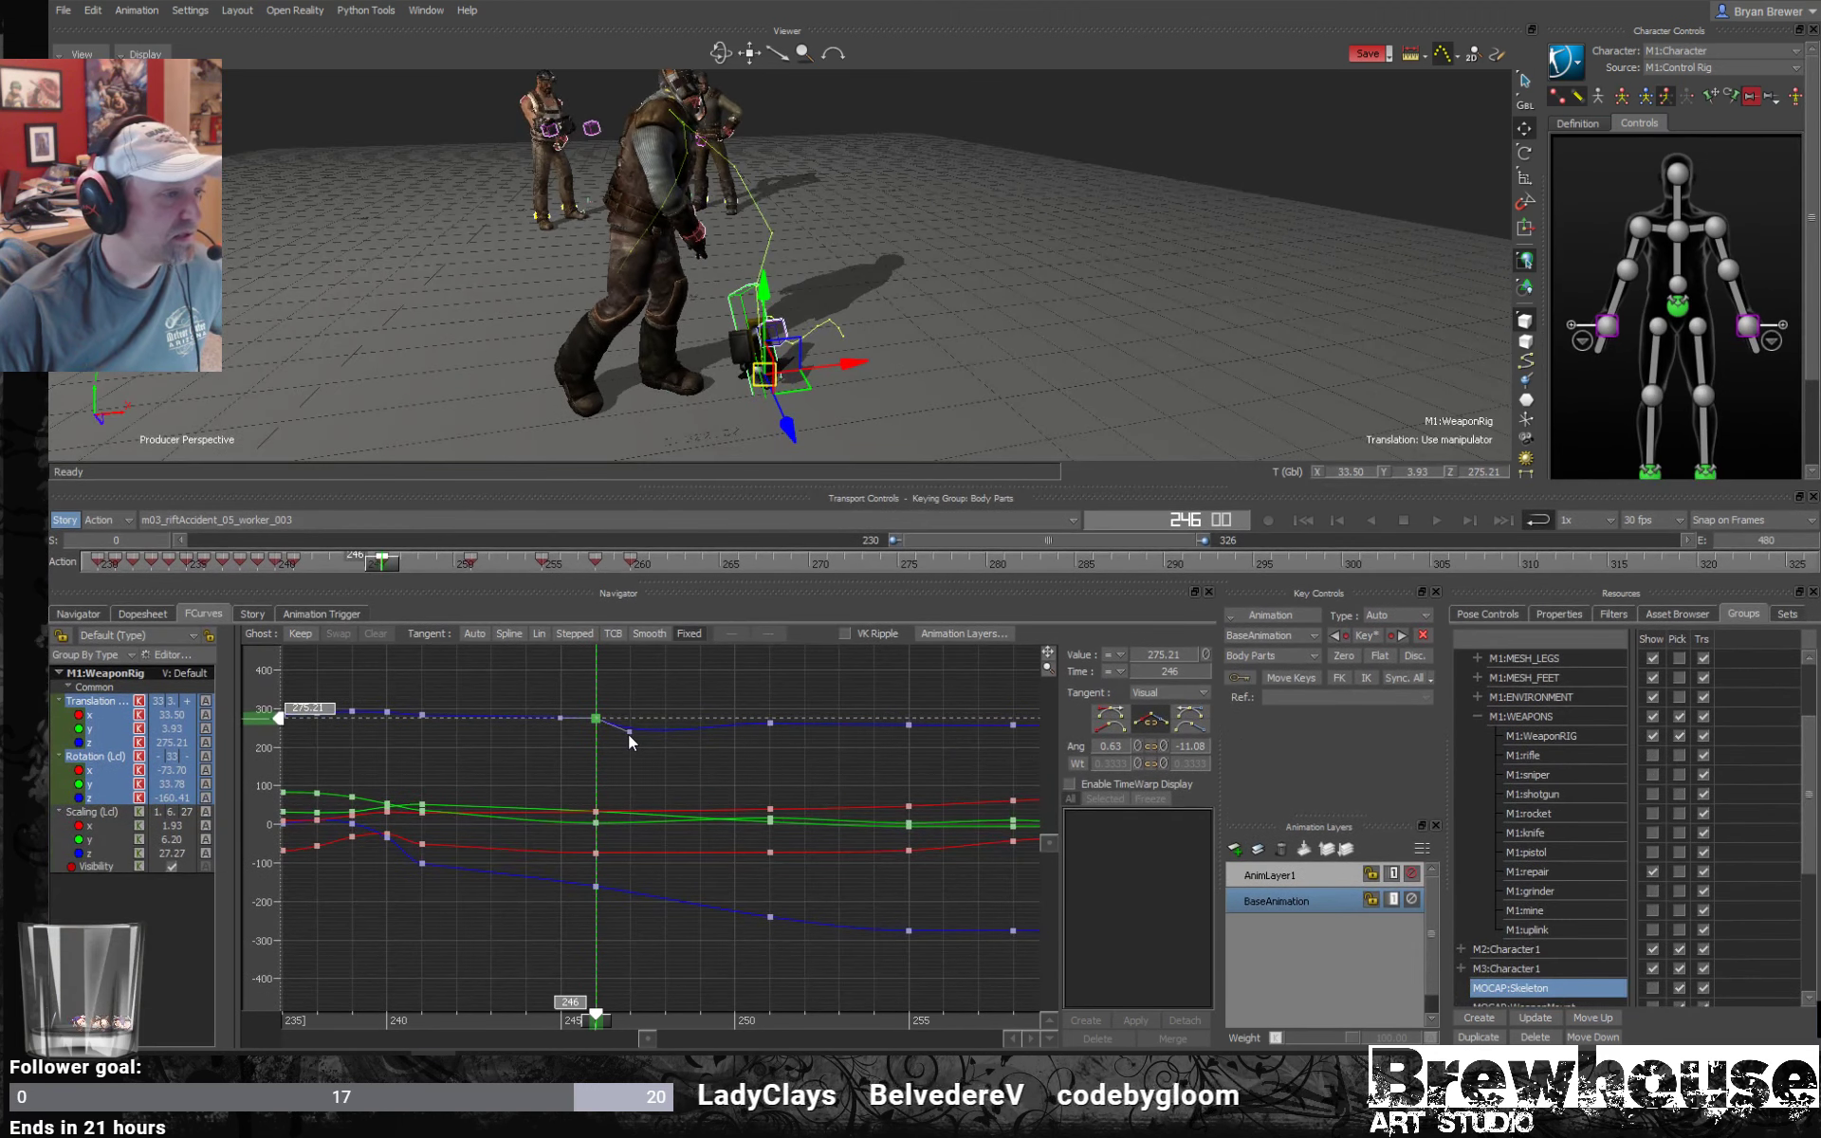
left_click_drag(634, 680, 635, 735)
key("Right")
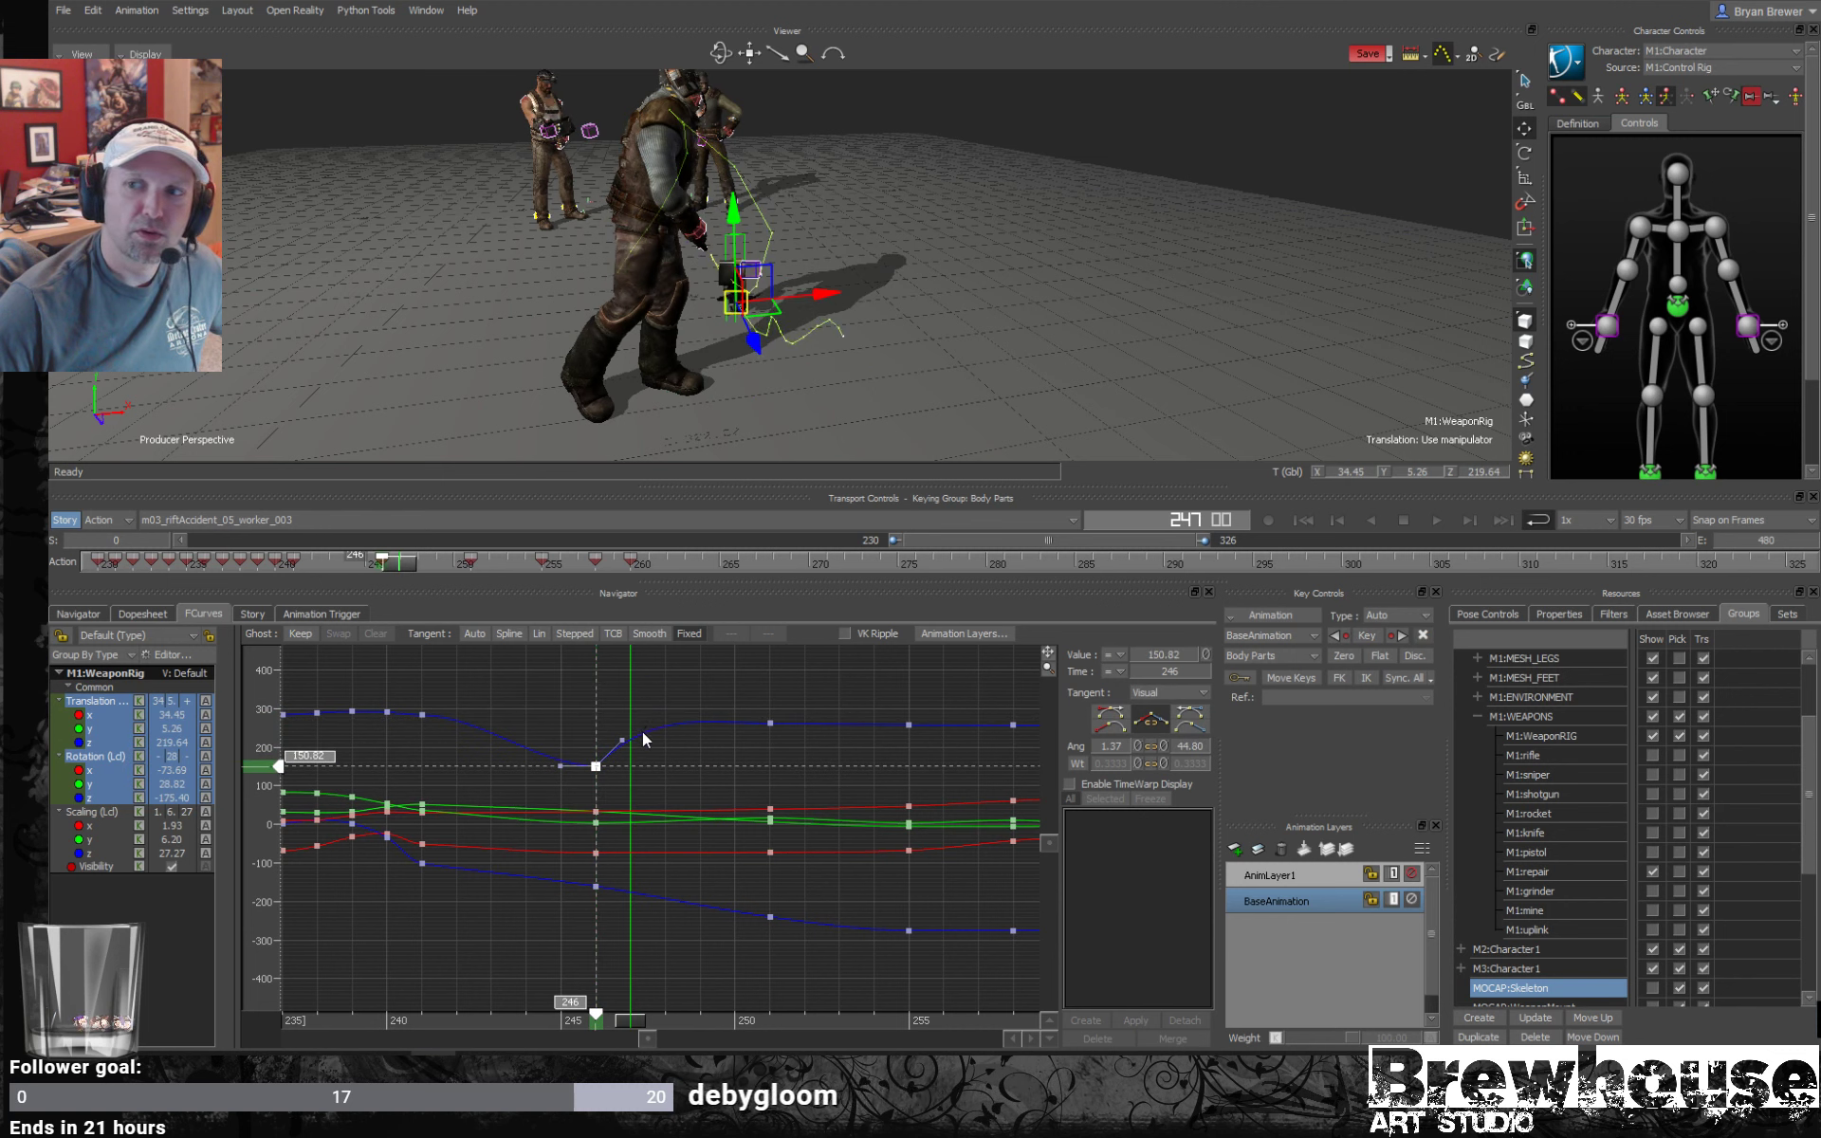
key("ctrl+z")
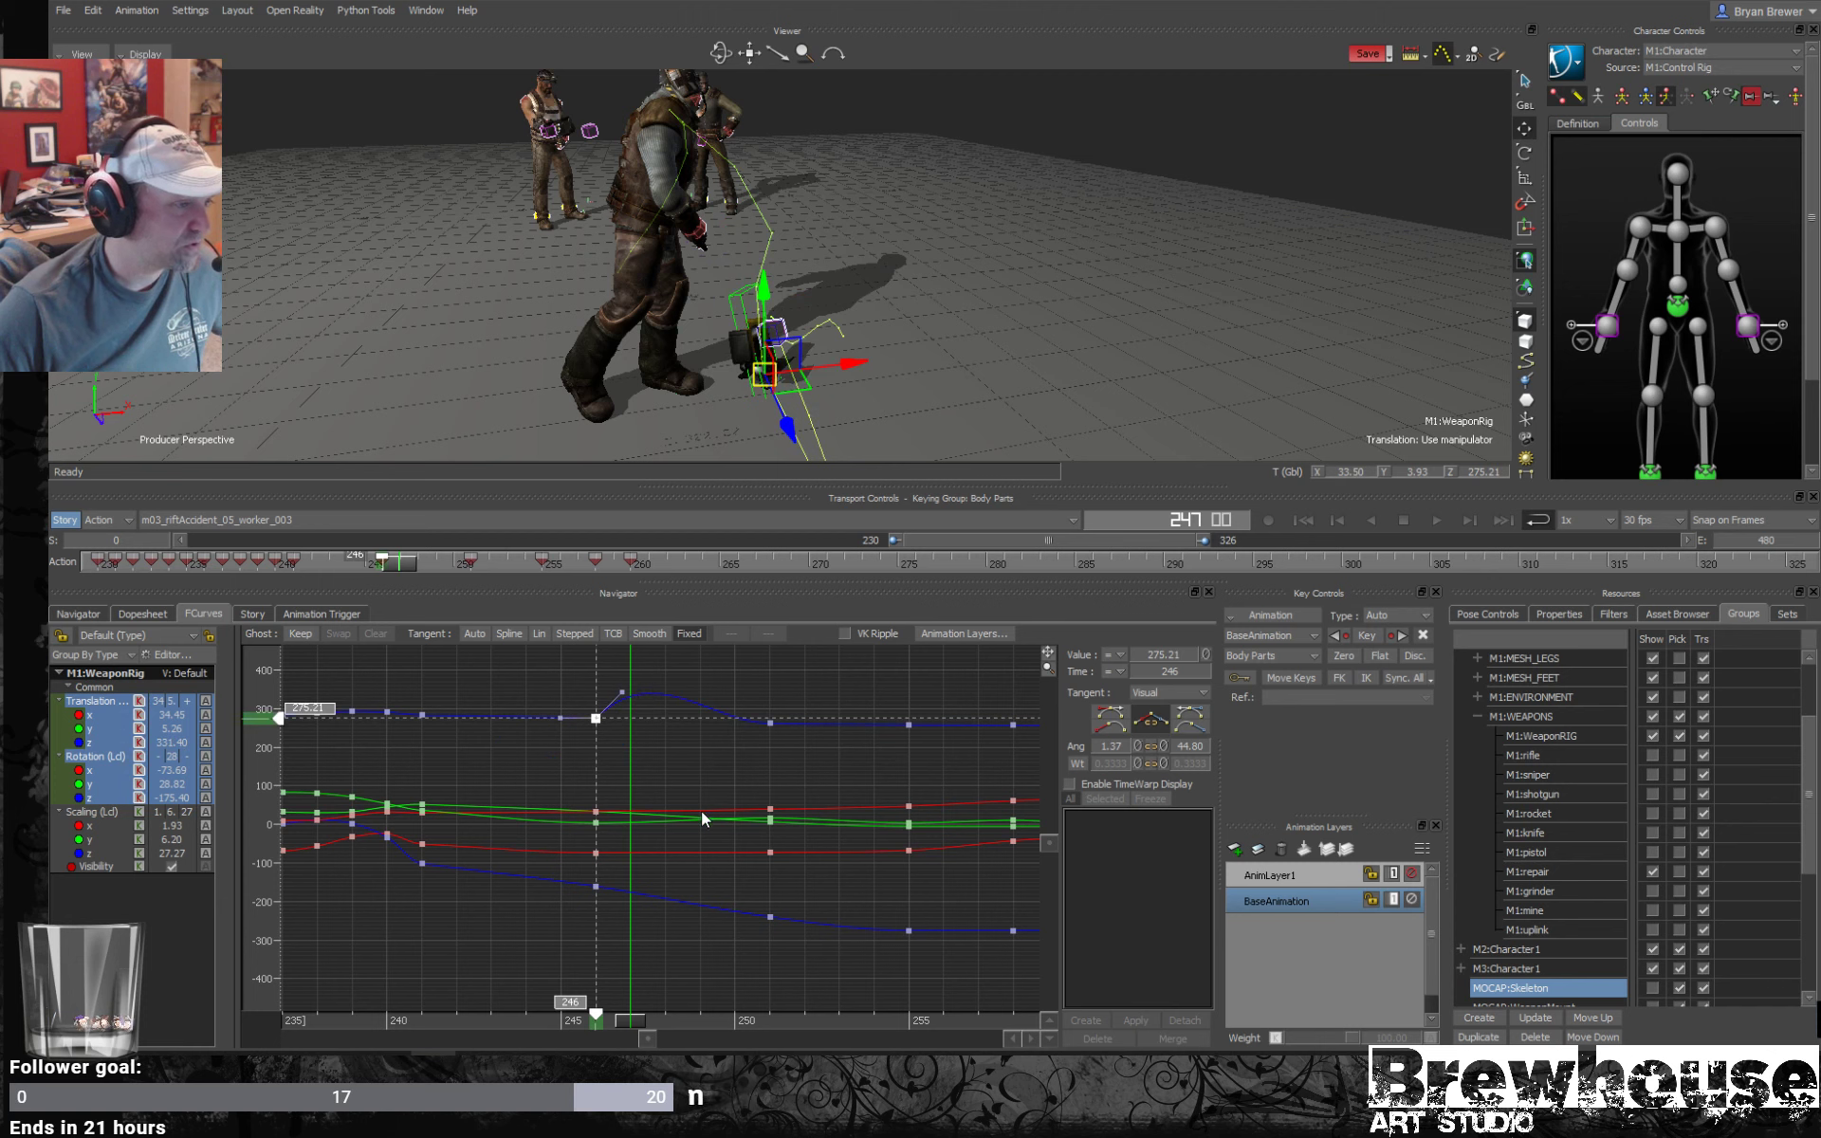
Reset the tangents of all the weapon rig's keys at frame 246 to remove the kink in the Z translation curve.
left_click(634, 937)
left_click_drag(548, 681, 550, 683)
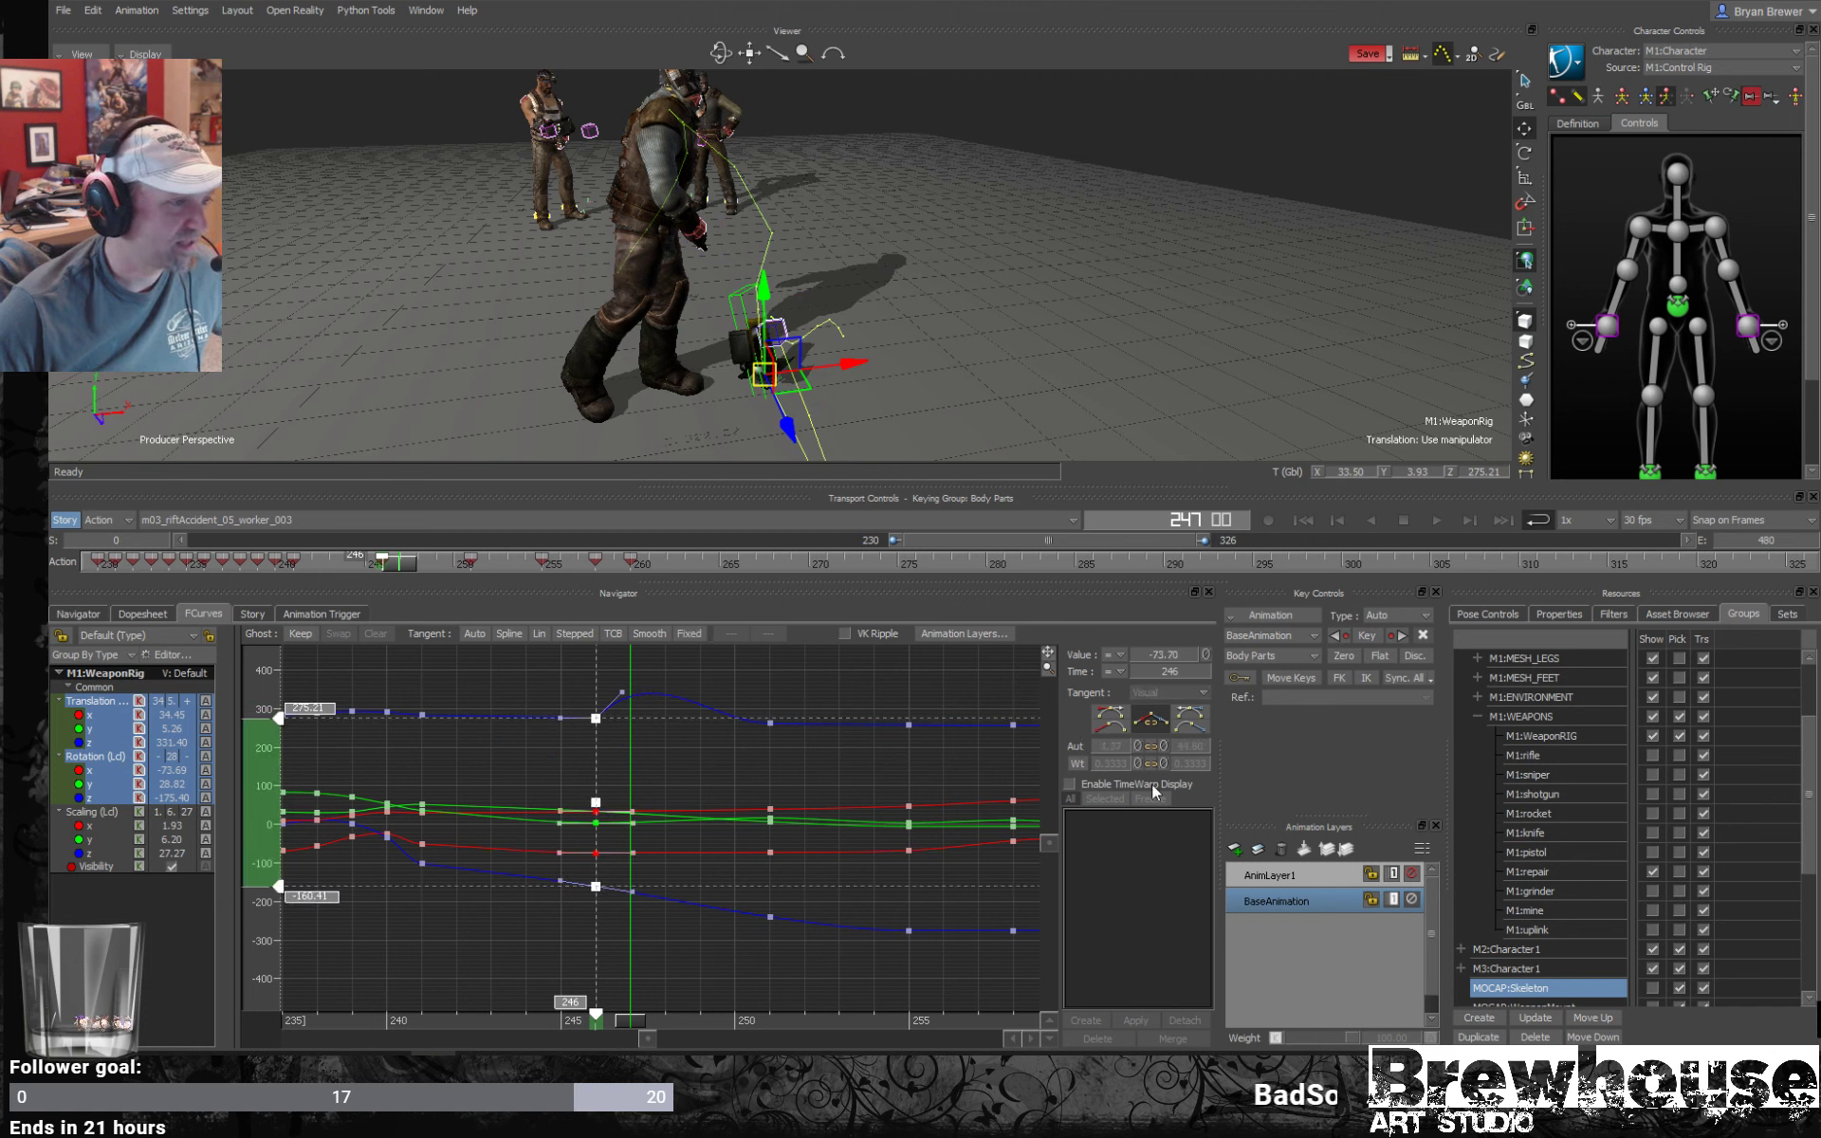
left_click(1116, 729)
left_click(1192, 734)
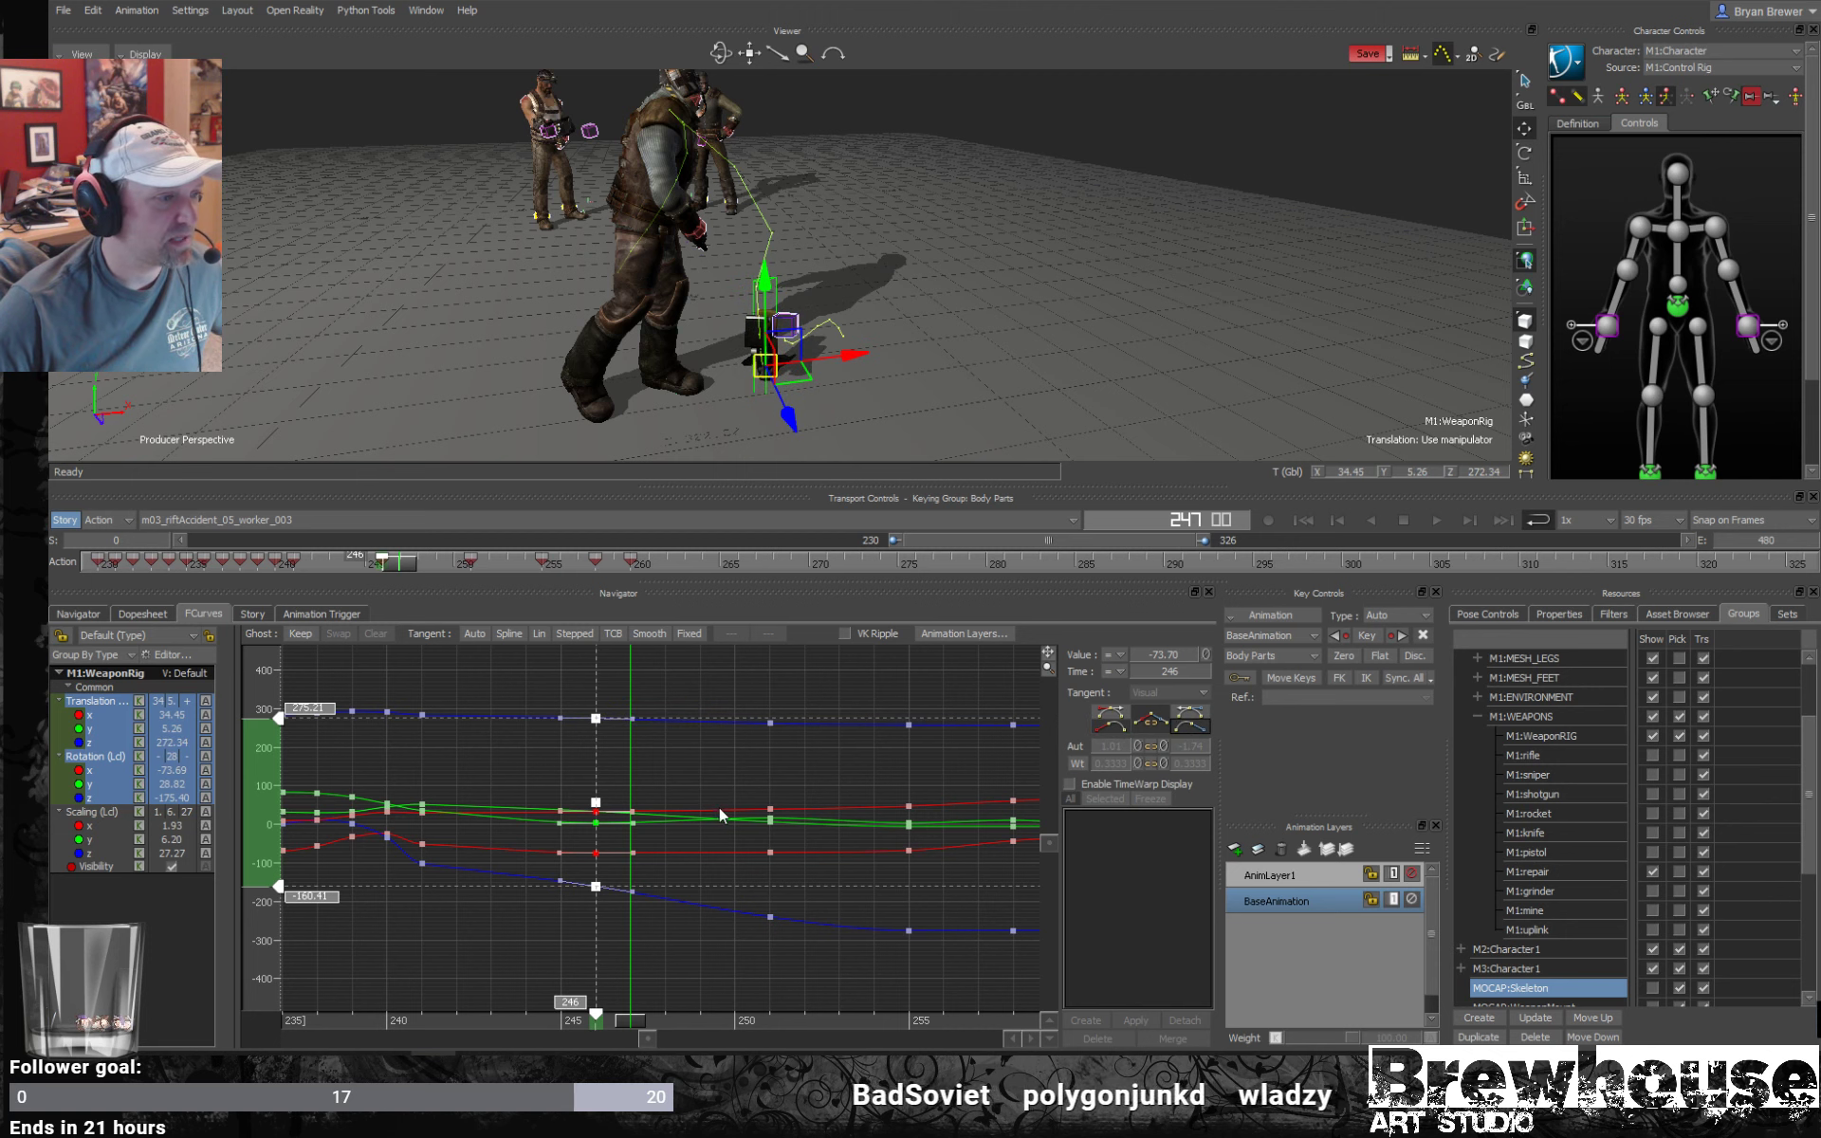
left_click(674, 979)
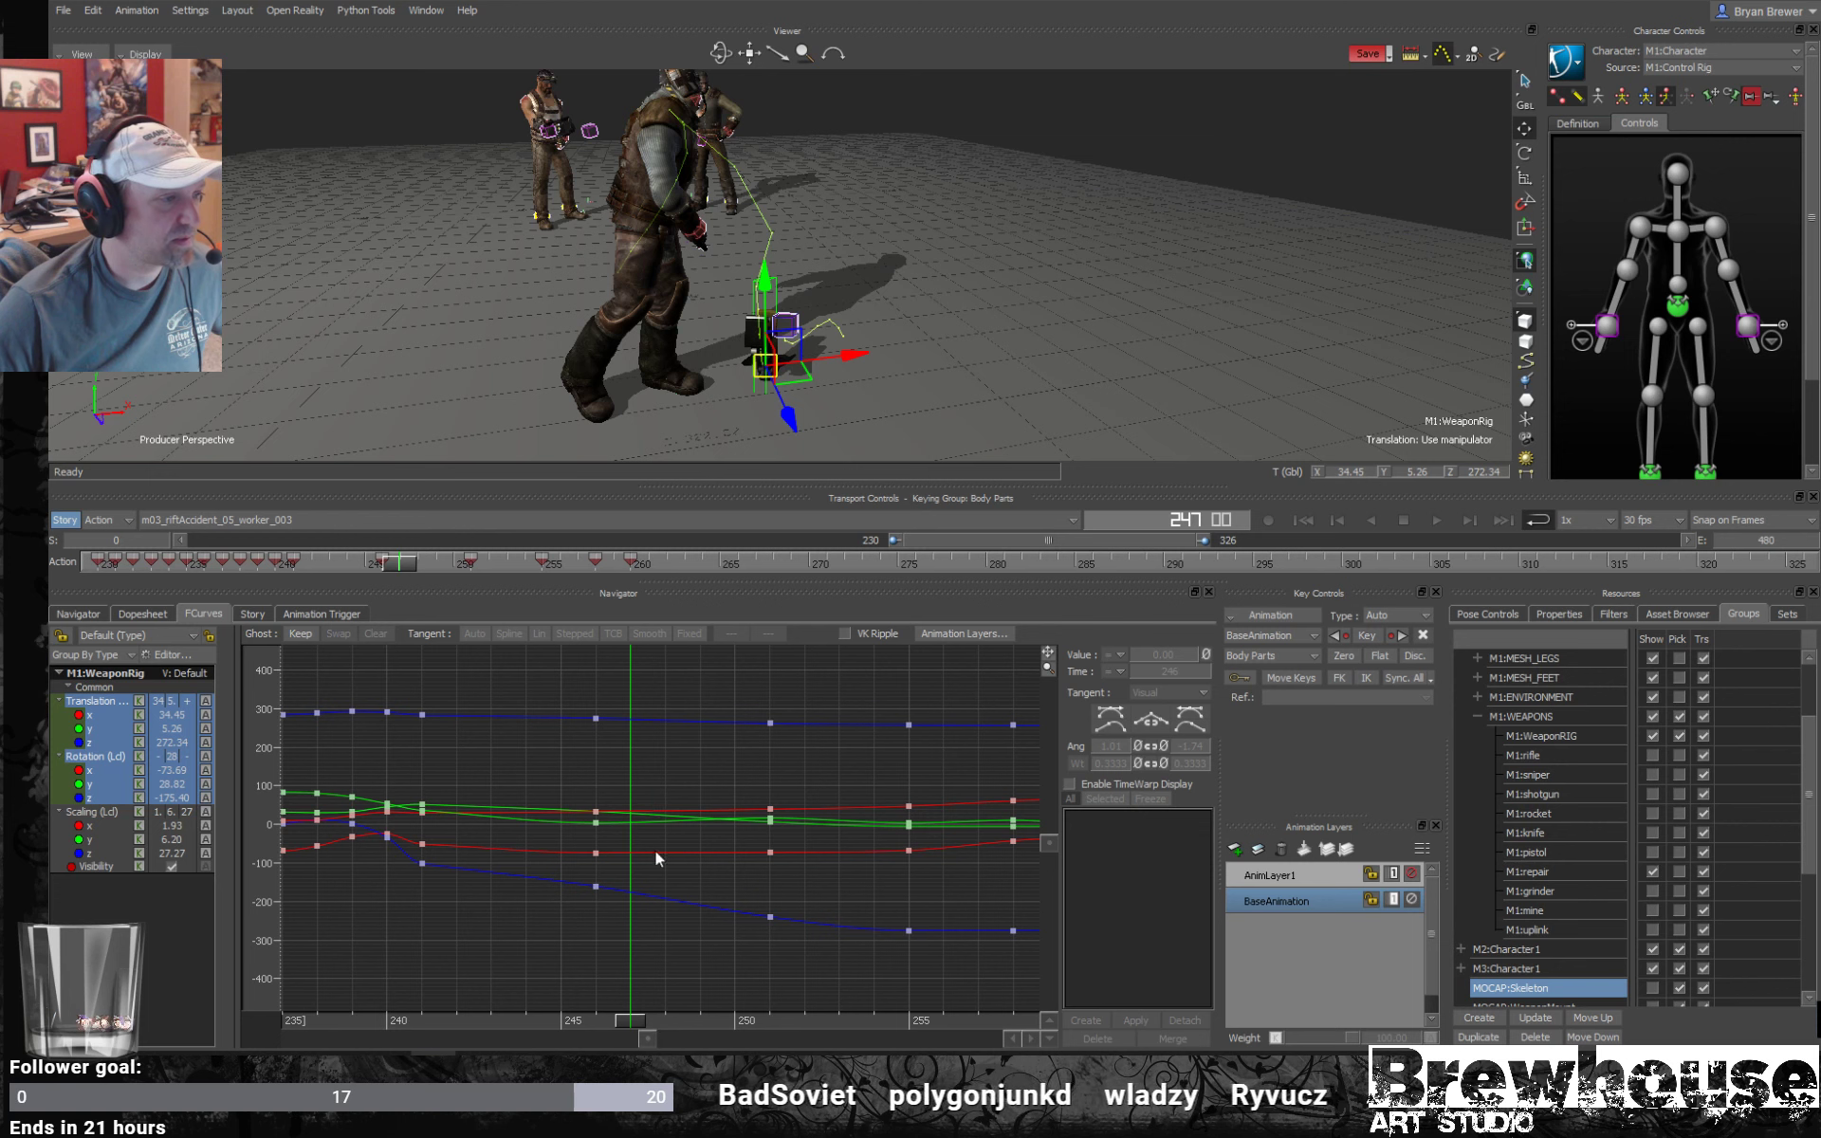
Reselect every weapon rig key at frame 246 and readjust the tangents across its translation and rotation curves.
left_click_drag(653, 851, 649, 1088, "ctrl")
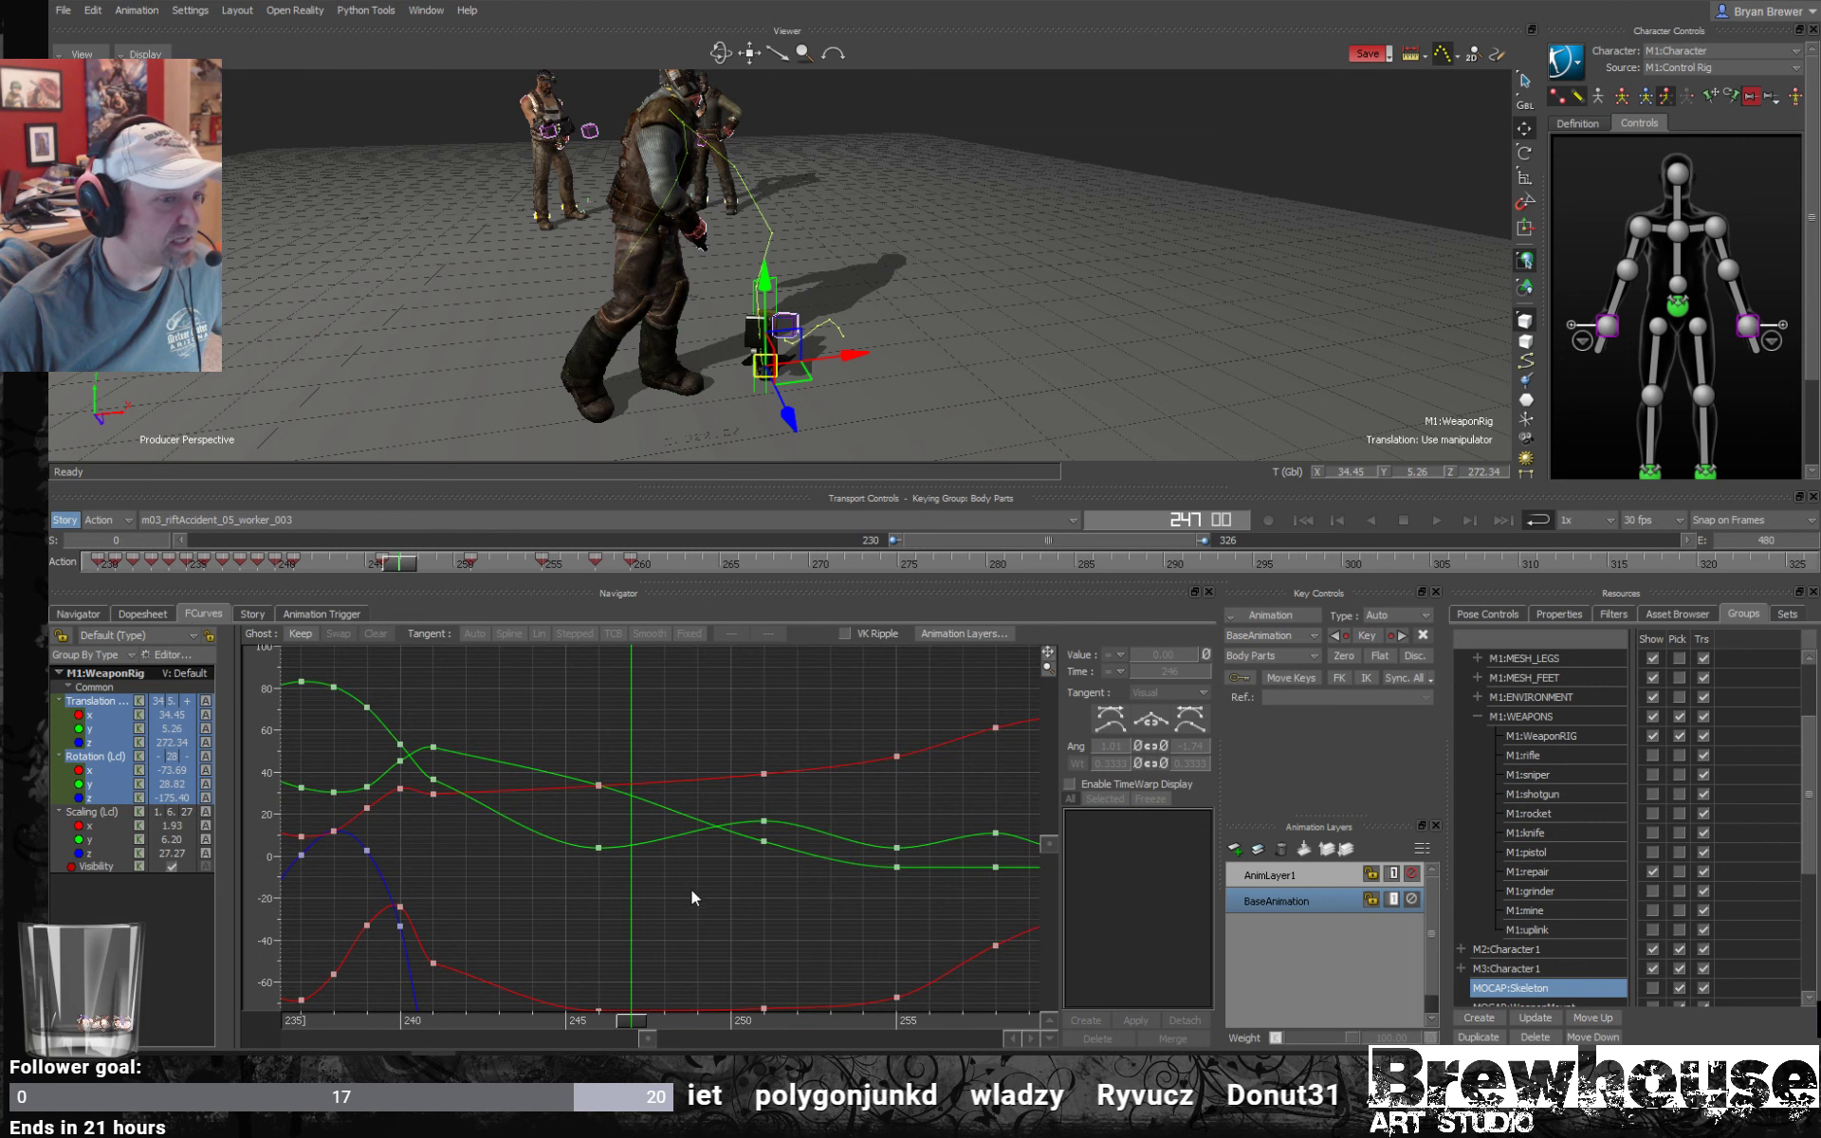
left_click_drag(691, 892, 717, 675, "ctrl")
left_click_drag(607, 713, 554, 998)
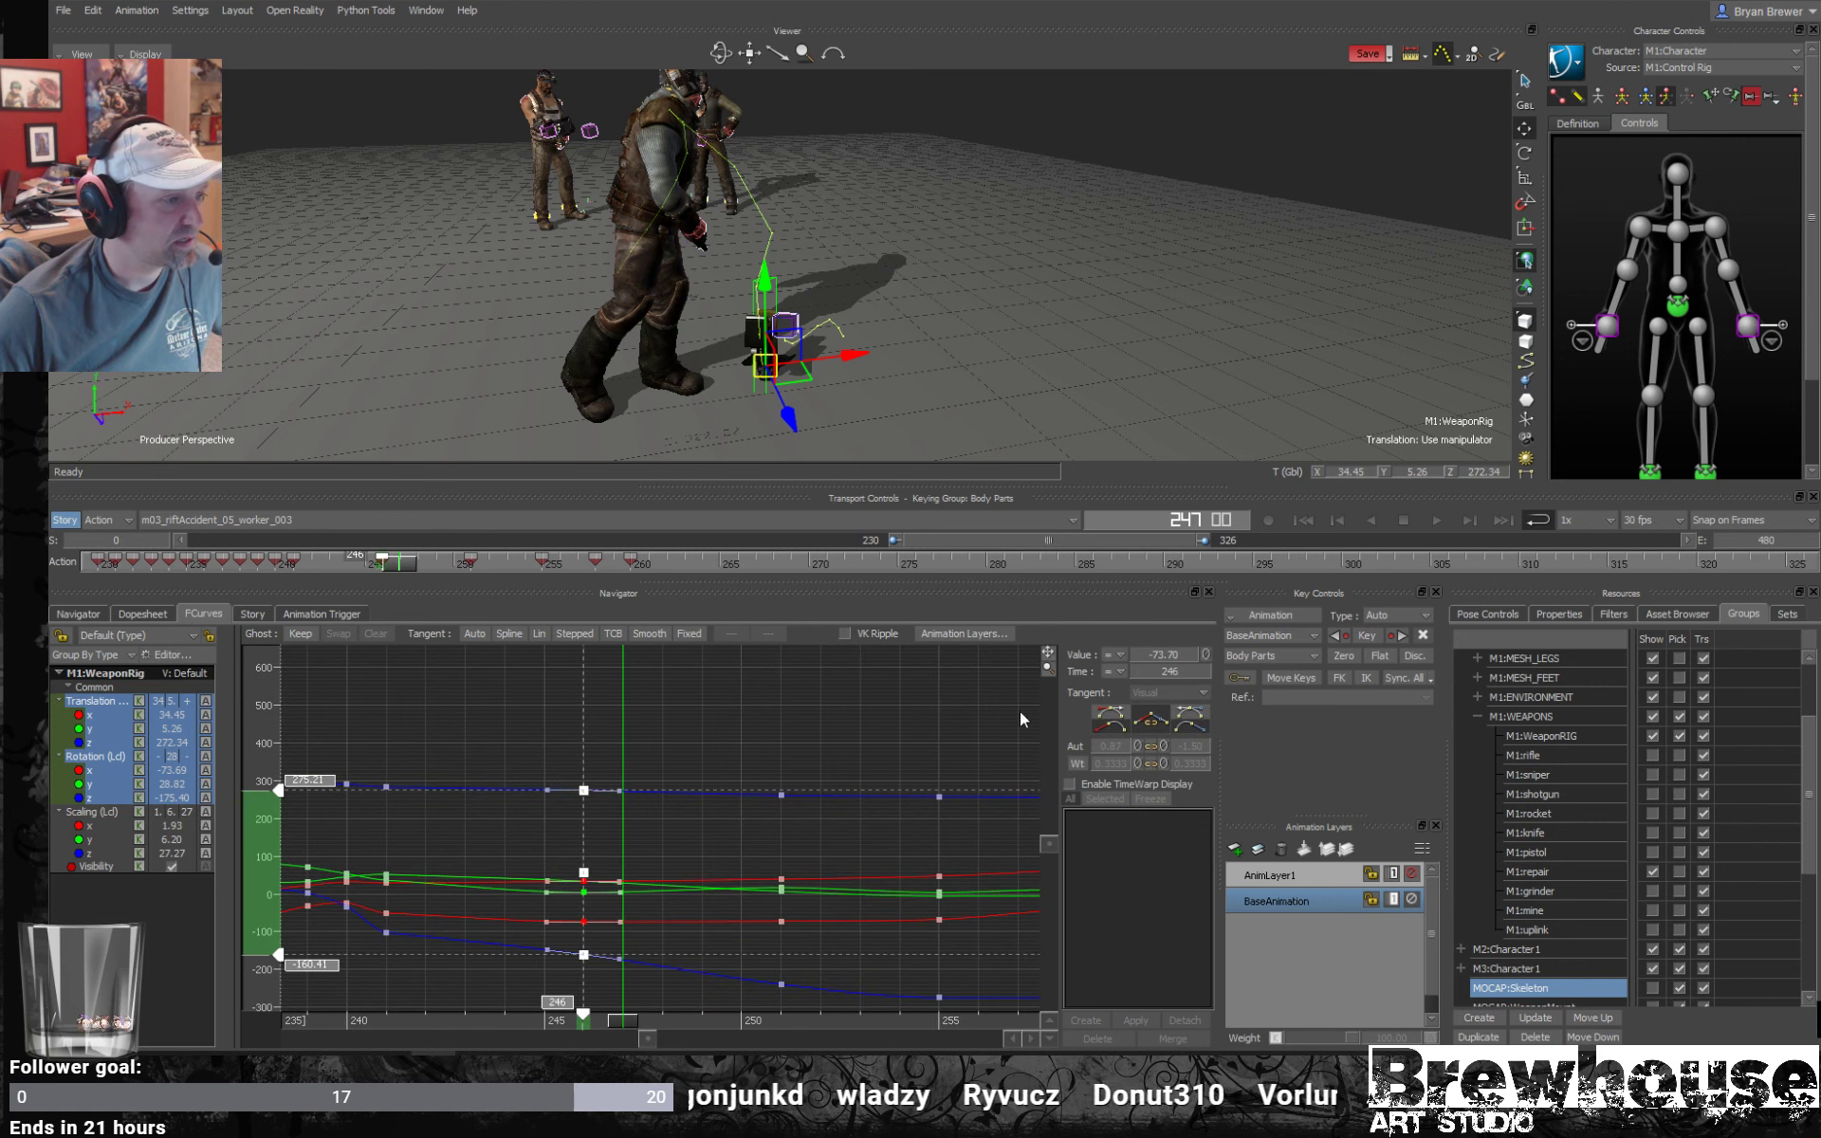
left_click_drag(635, 804, 621, 958, "ctrl")
left_click_drag(681, 839, 687, 681, "shift")
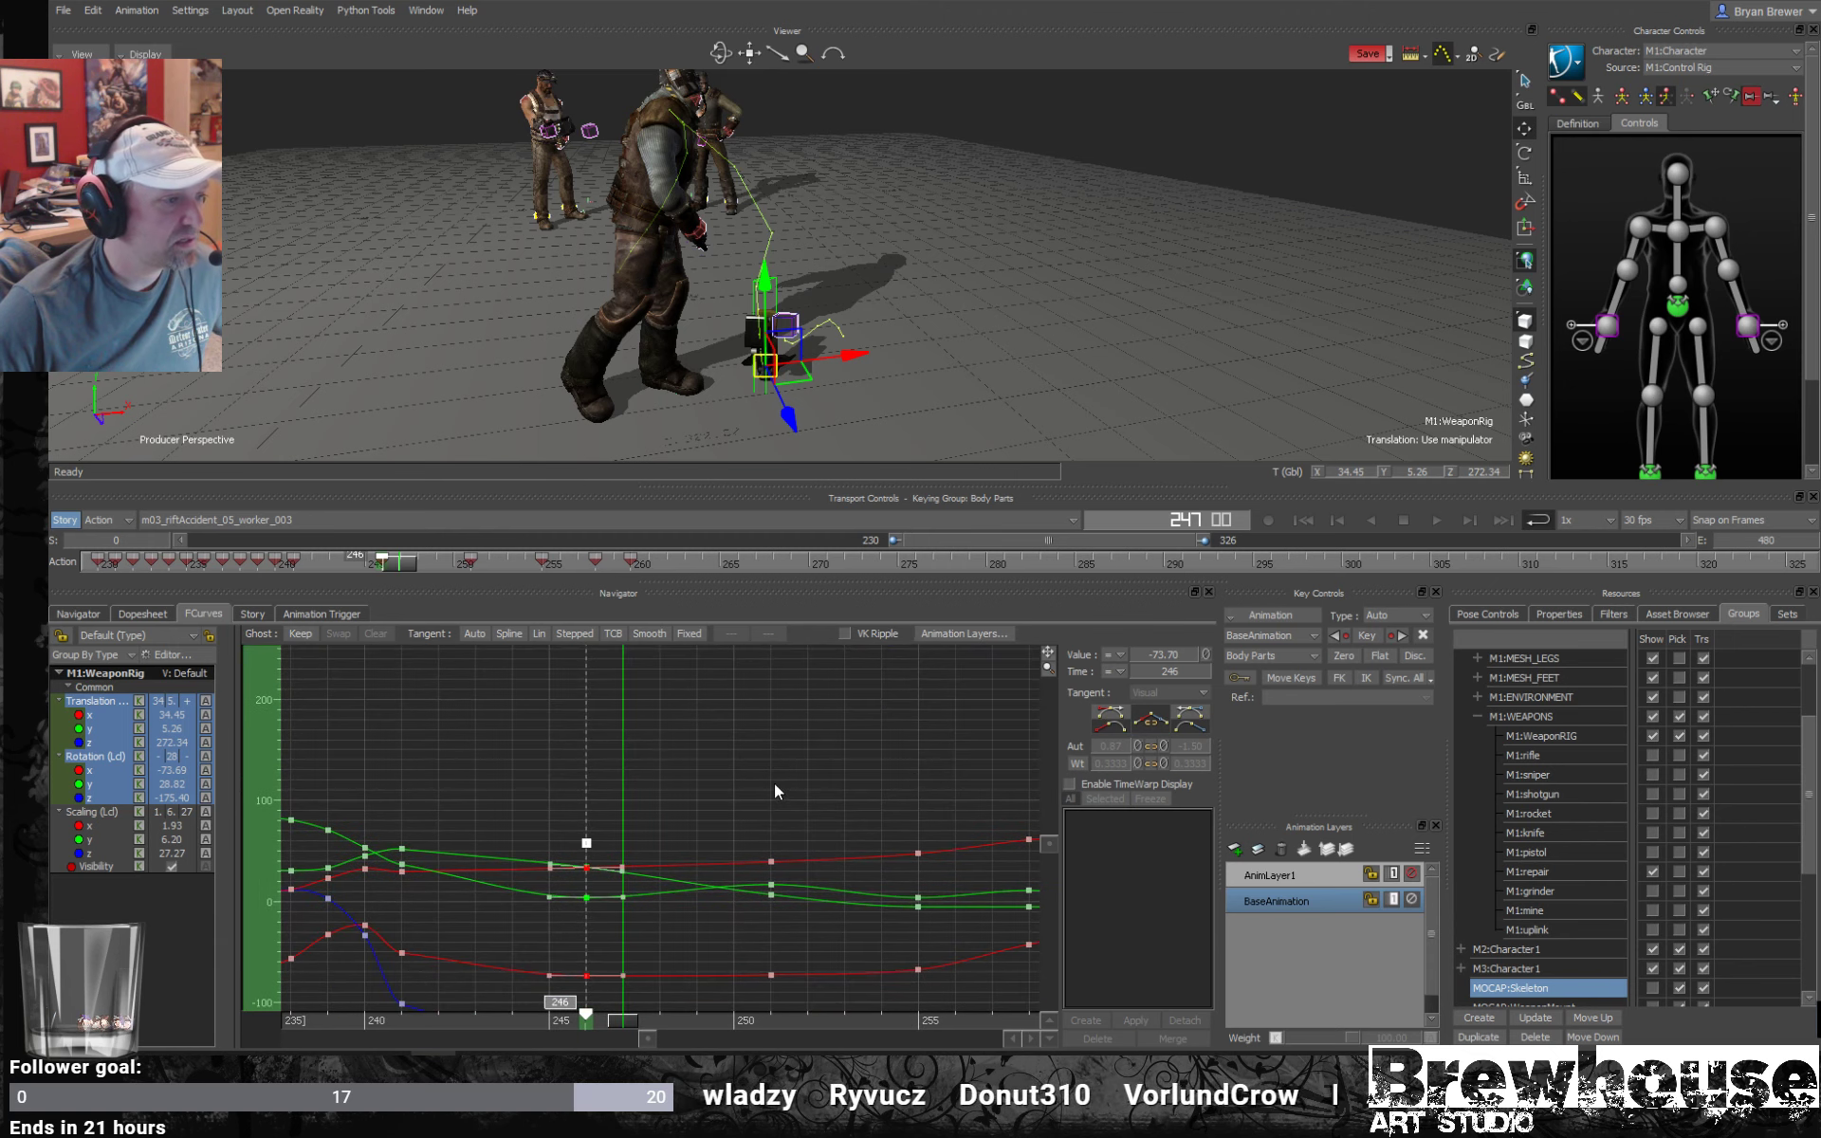
left_click_drag(774, 783, 660, 721, "ctrl")
left_click_drag(715, 819, 764, 664, "ctrl")
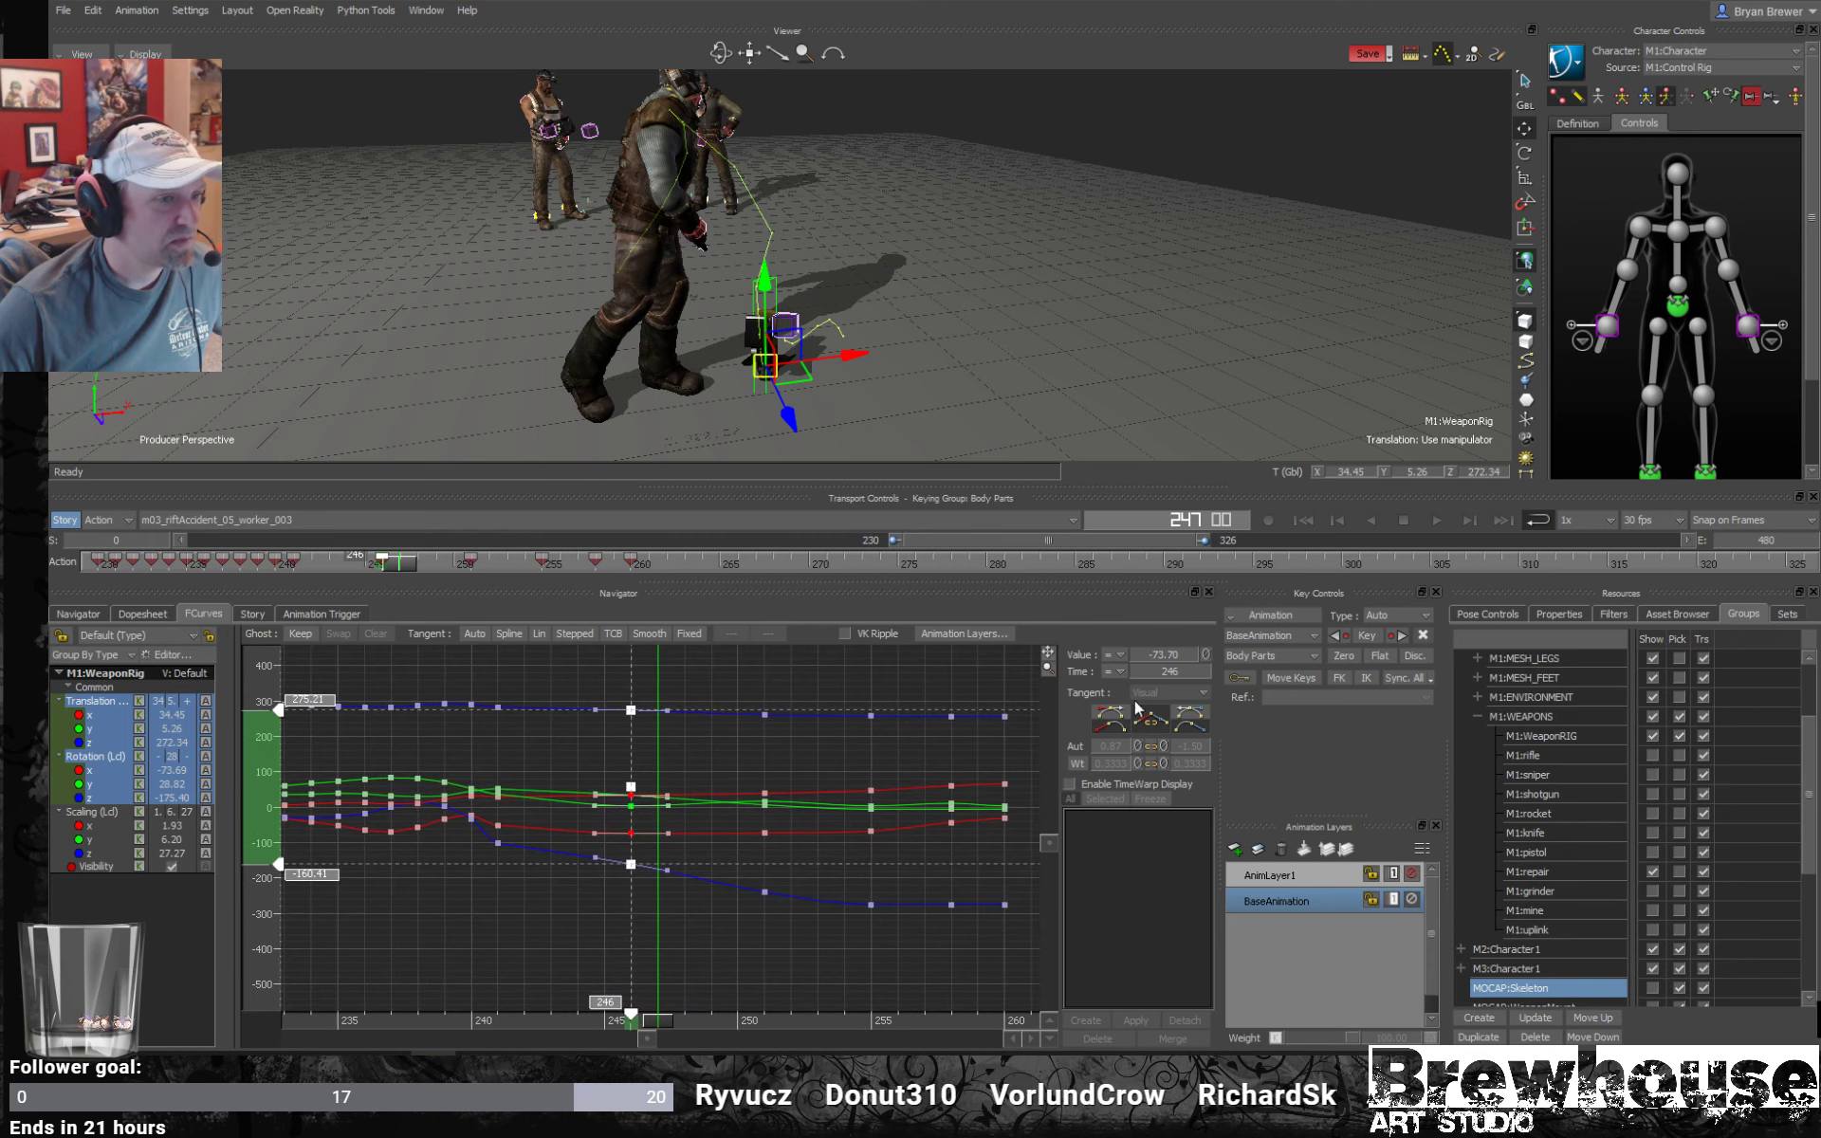
left_click(1119, 725)
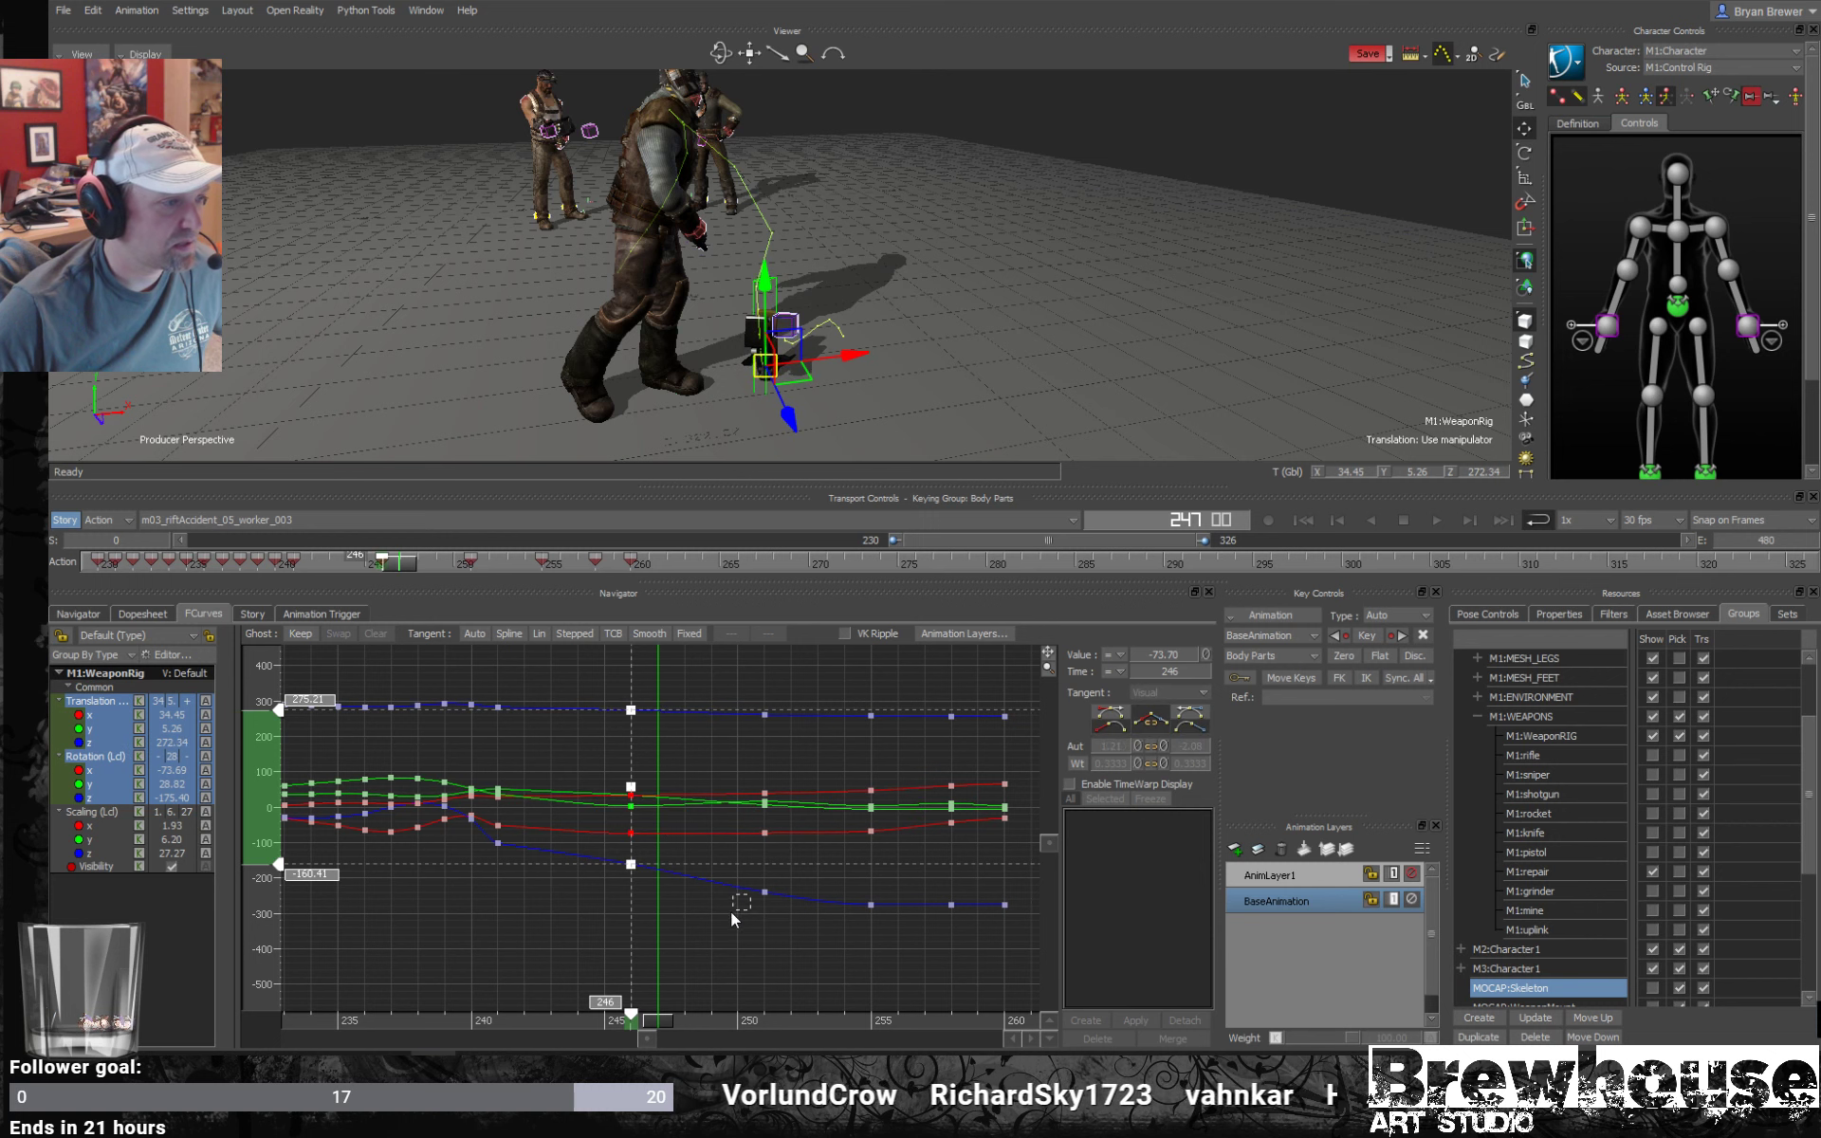
Scrub frames 245 to 251, select all the weapon rig's keys at frame 251, and flatten their tangents to 0.
left_click(753, 659)
left_click_drag(753, 664, 776, 948)
mouse_move(657, 1019)
left_mouse_down()
mouse_move(424, 967)
mouse_move(554, 982)
mouse_move(572, 964)
left_mouse_up()
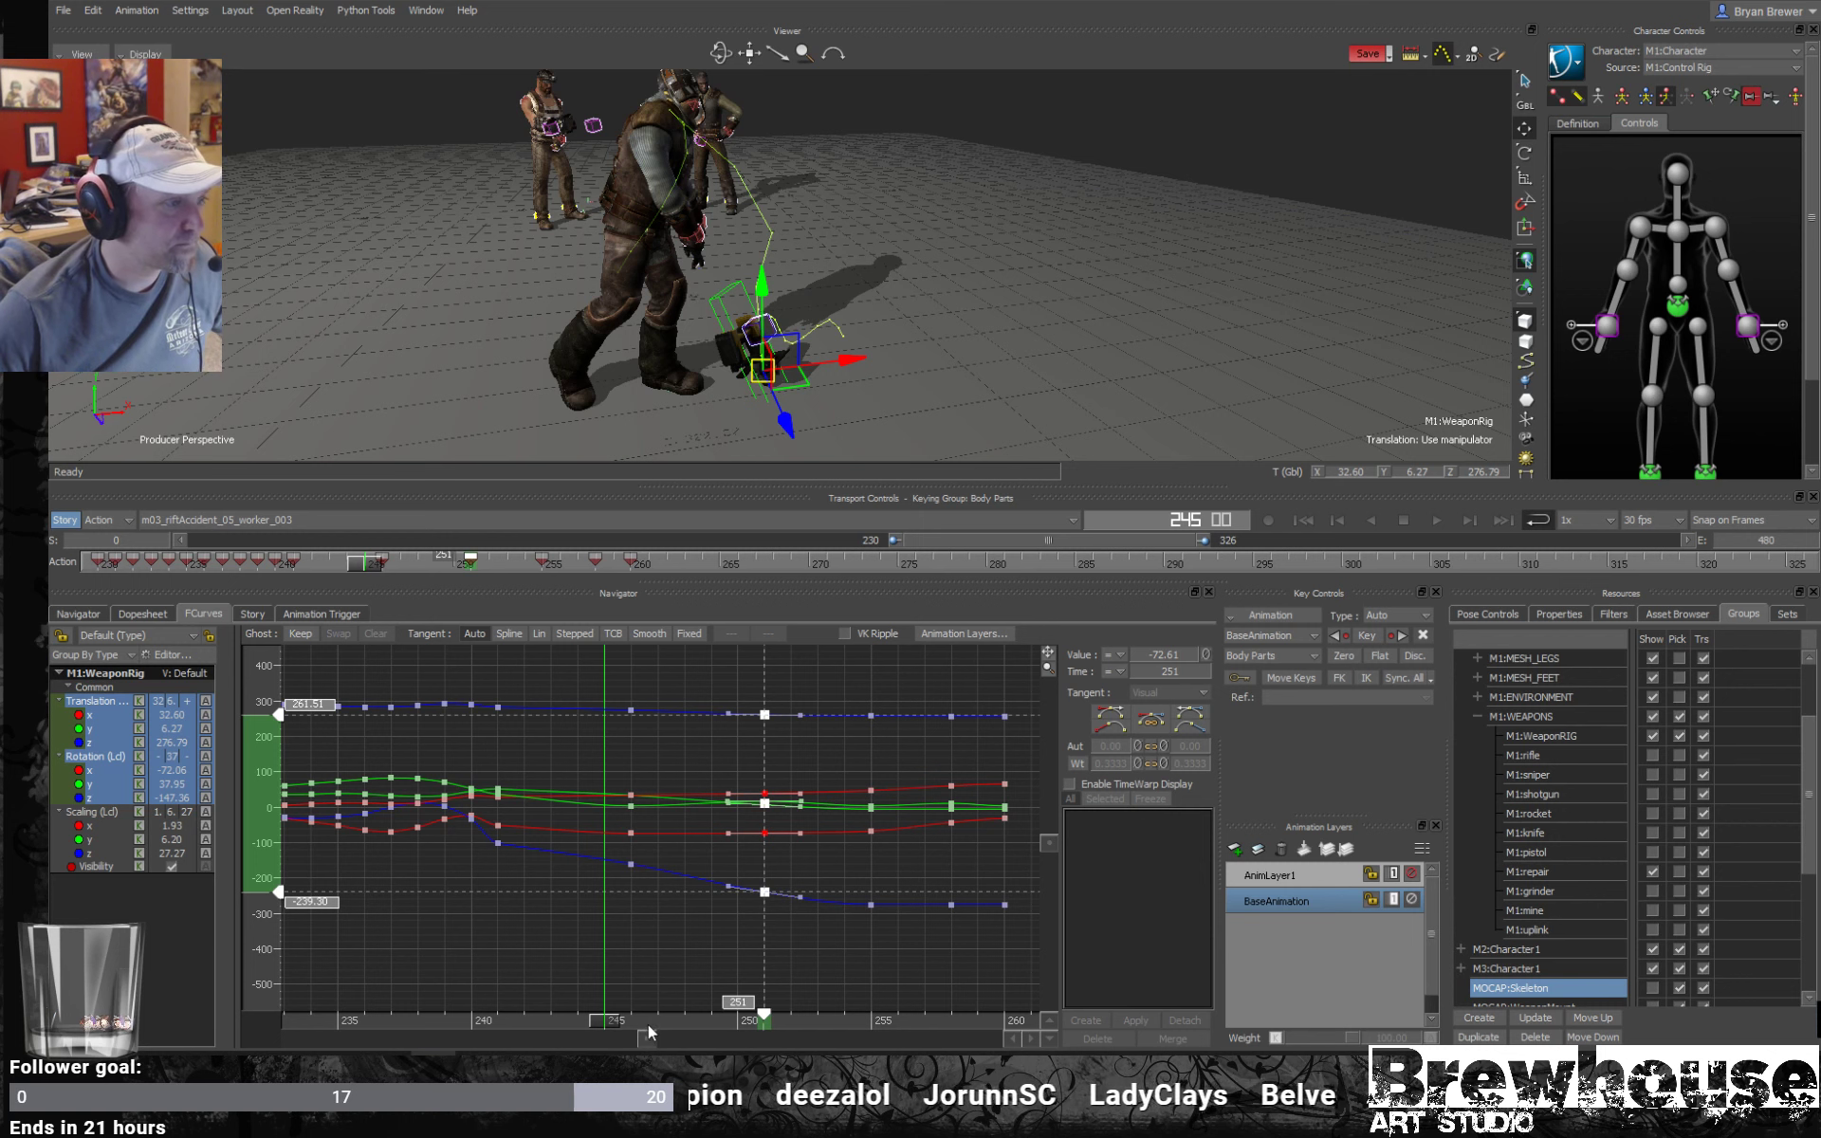
left_click_drag(611, 1022, 765, 1024)
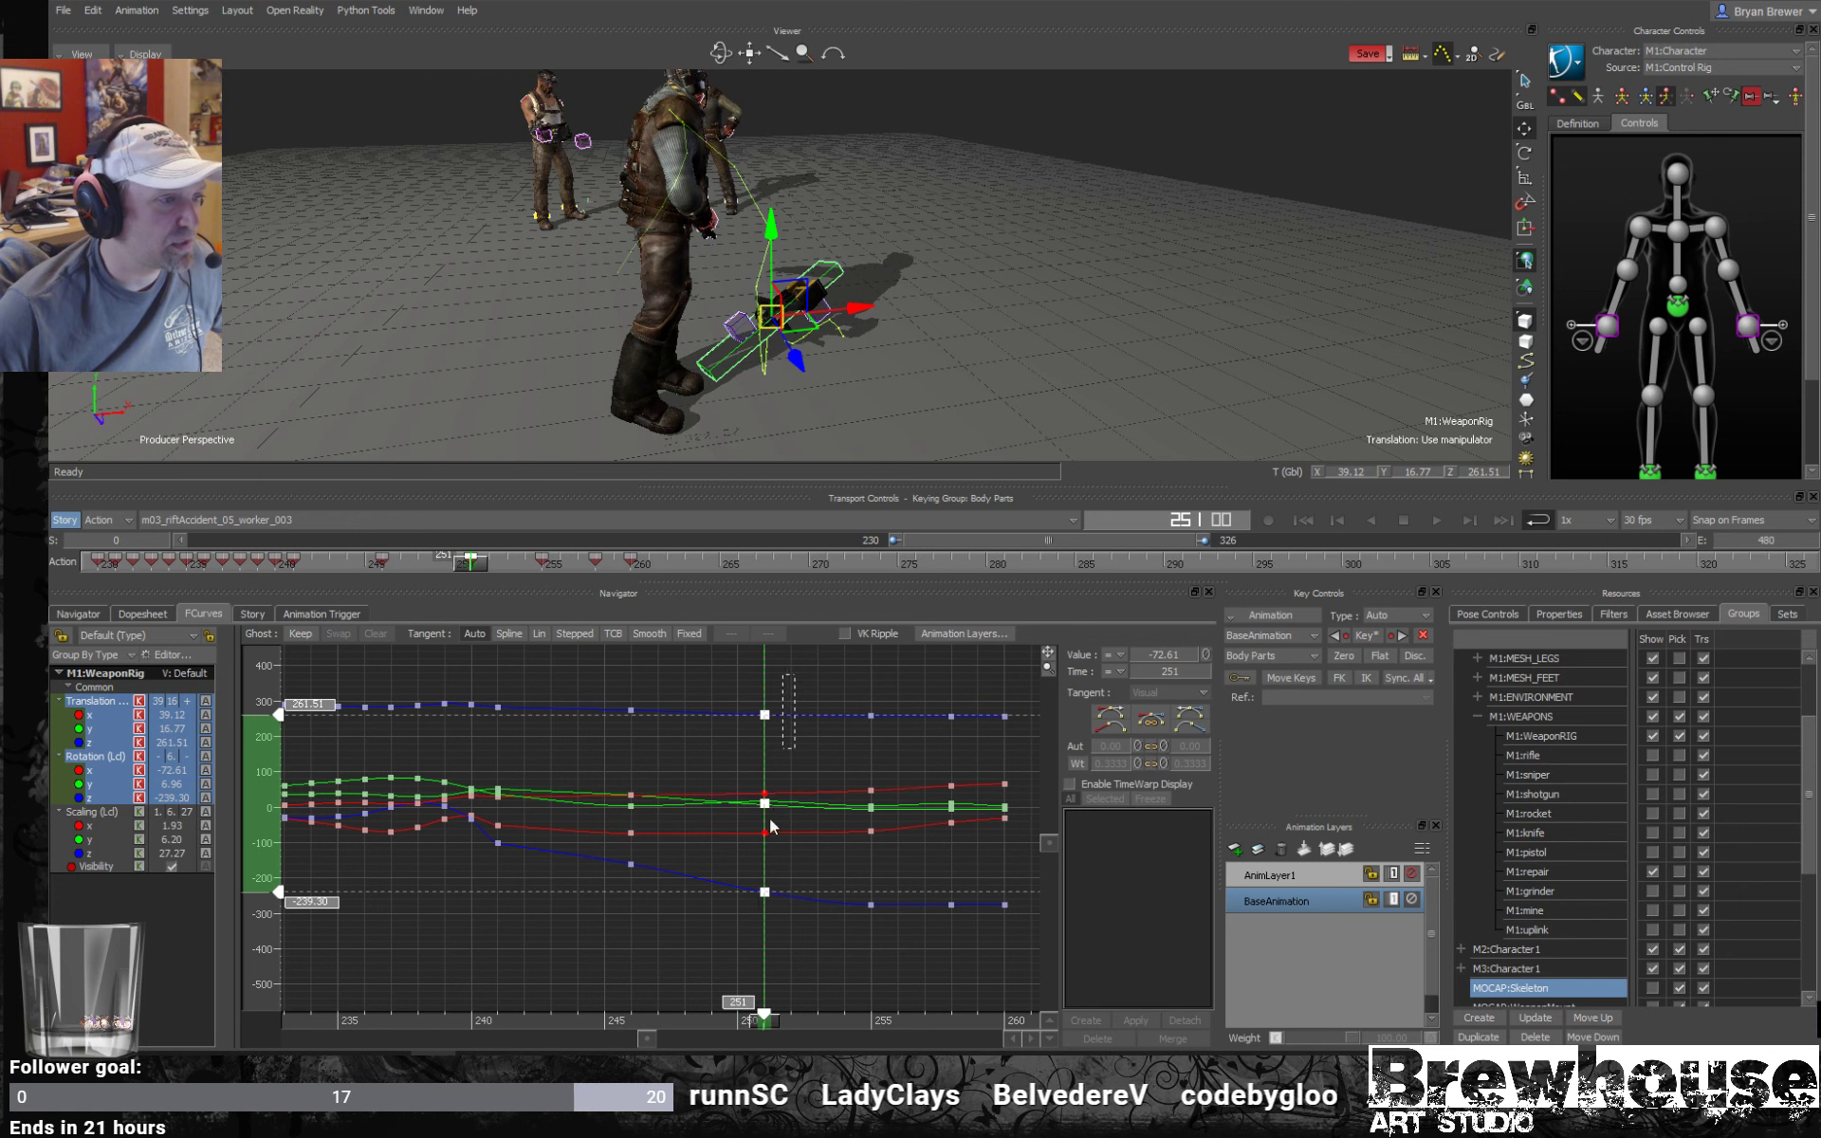
left_click_drag(795, 674, 737, 951)
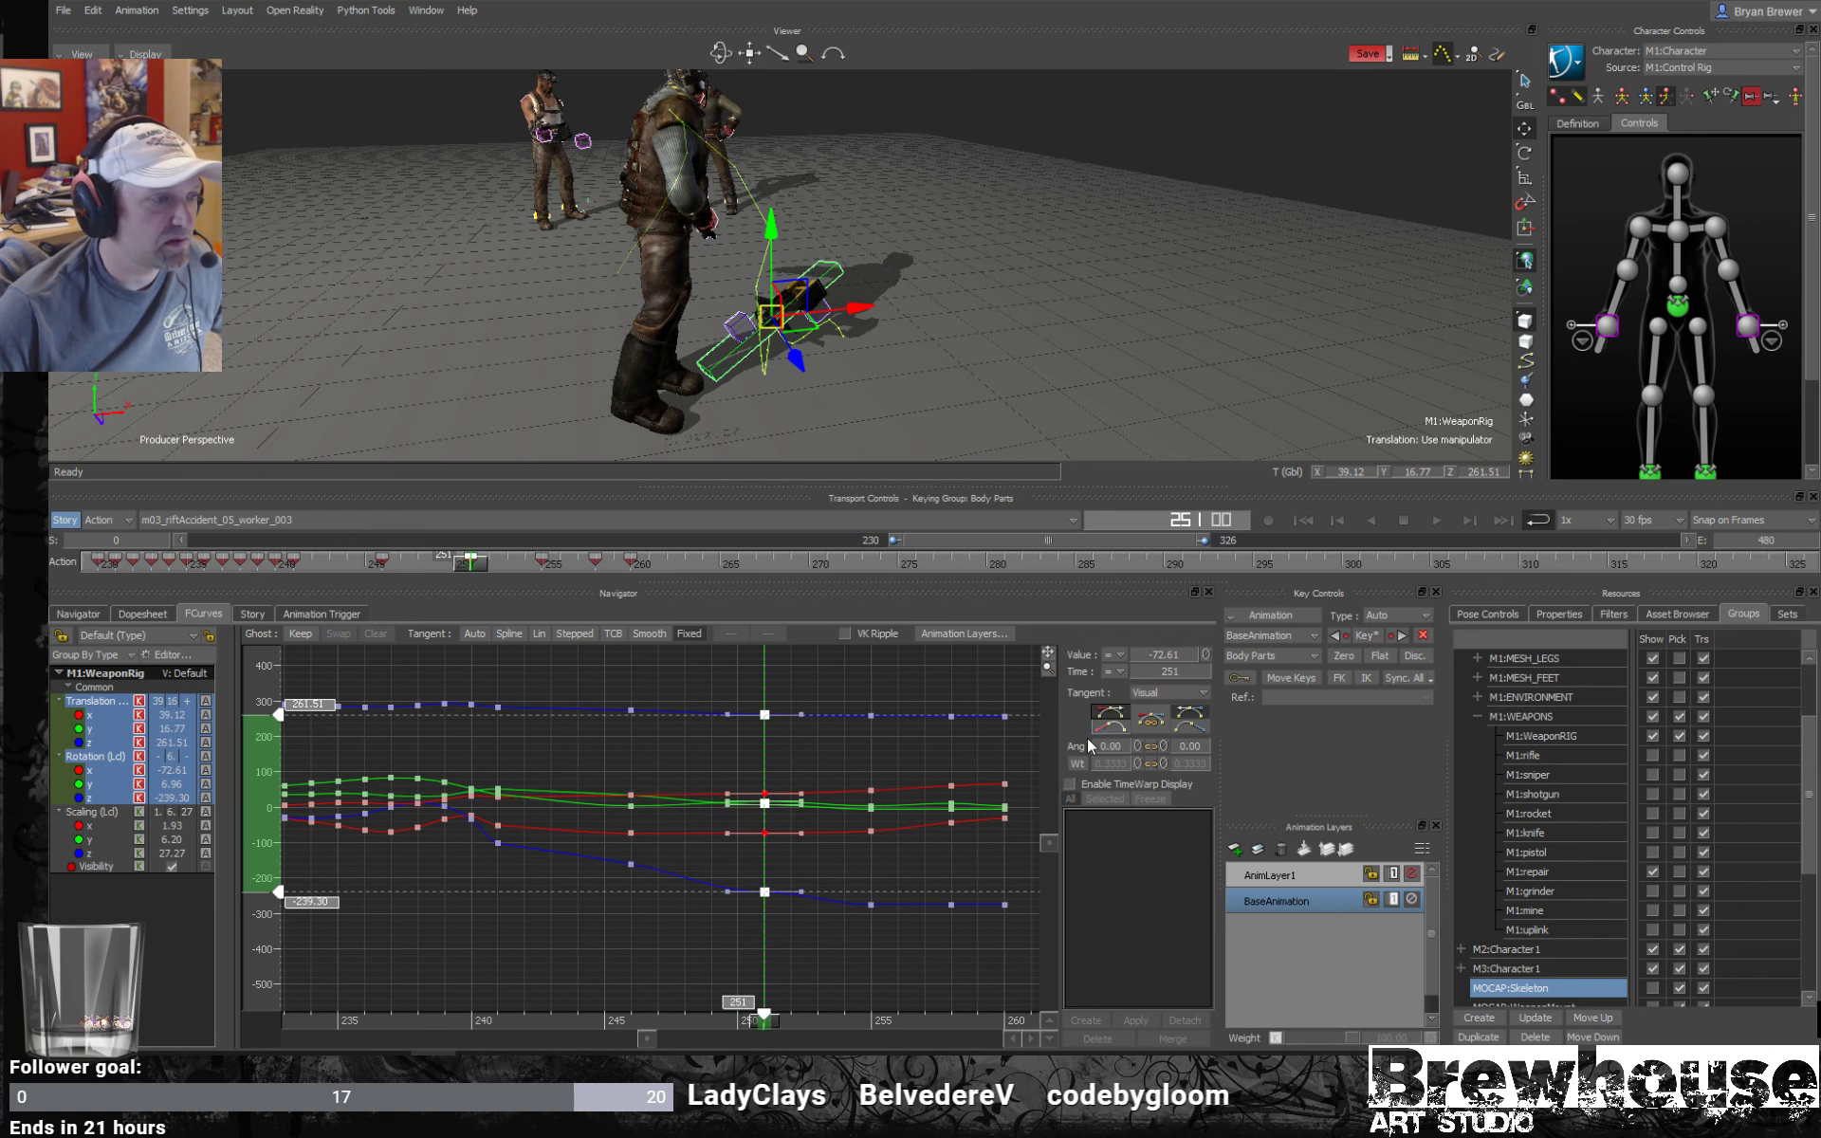
Isolate the weapon rig's translation curves in the curve editor and frame them around frames 240 to 260.
left_click_drag(787, 834, 658, 833, "shift")
left_click_drag(757, 835, 465, 795, "ctrl")
left_click(687, 817)
left_click(77, 704)
key("a")
left_click_drag(911, 794, 1017, 806, "ctrl")
left_click_drag(1016, 806, 616, 853, "shift")
left_click_drag(617, 854, 744, 829, "ctrl")
left_click_drag(744, 830, 882, 749, "ctrl")
left_click_drag(828, 759, 925, 827, "ctrl")
left_click_drag(924, 827, 842, 827, "shift")
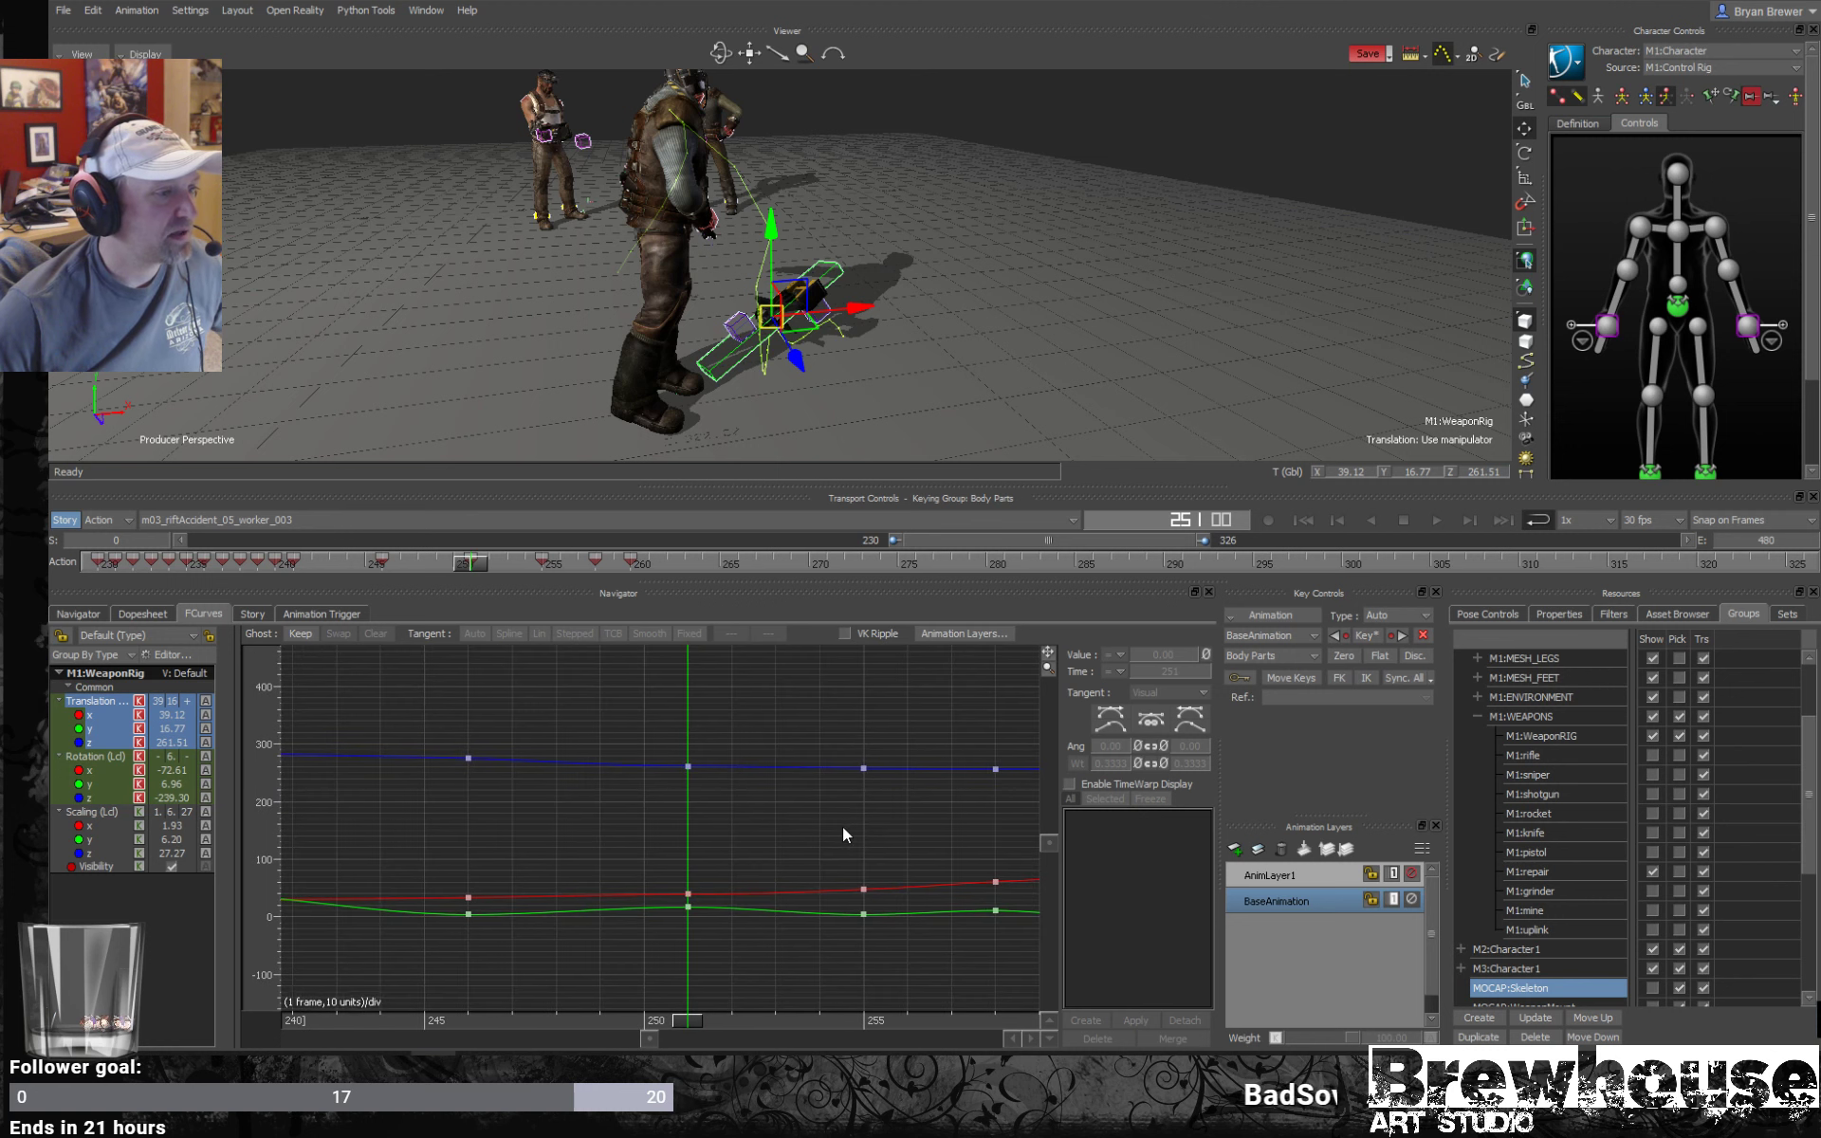
left_click_drag(719, 835, 624, 804, "shift")
left_click_drag(688, 841, 623, 851, "ctrl")
Select the weapon rig's translation keys at frame 255 and adjust their tangents, and do the same at frame 258.
left_click_drag(617, 1022, 748, 1026)
left_click_drag(745, 869, 707, 931)
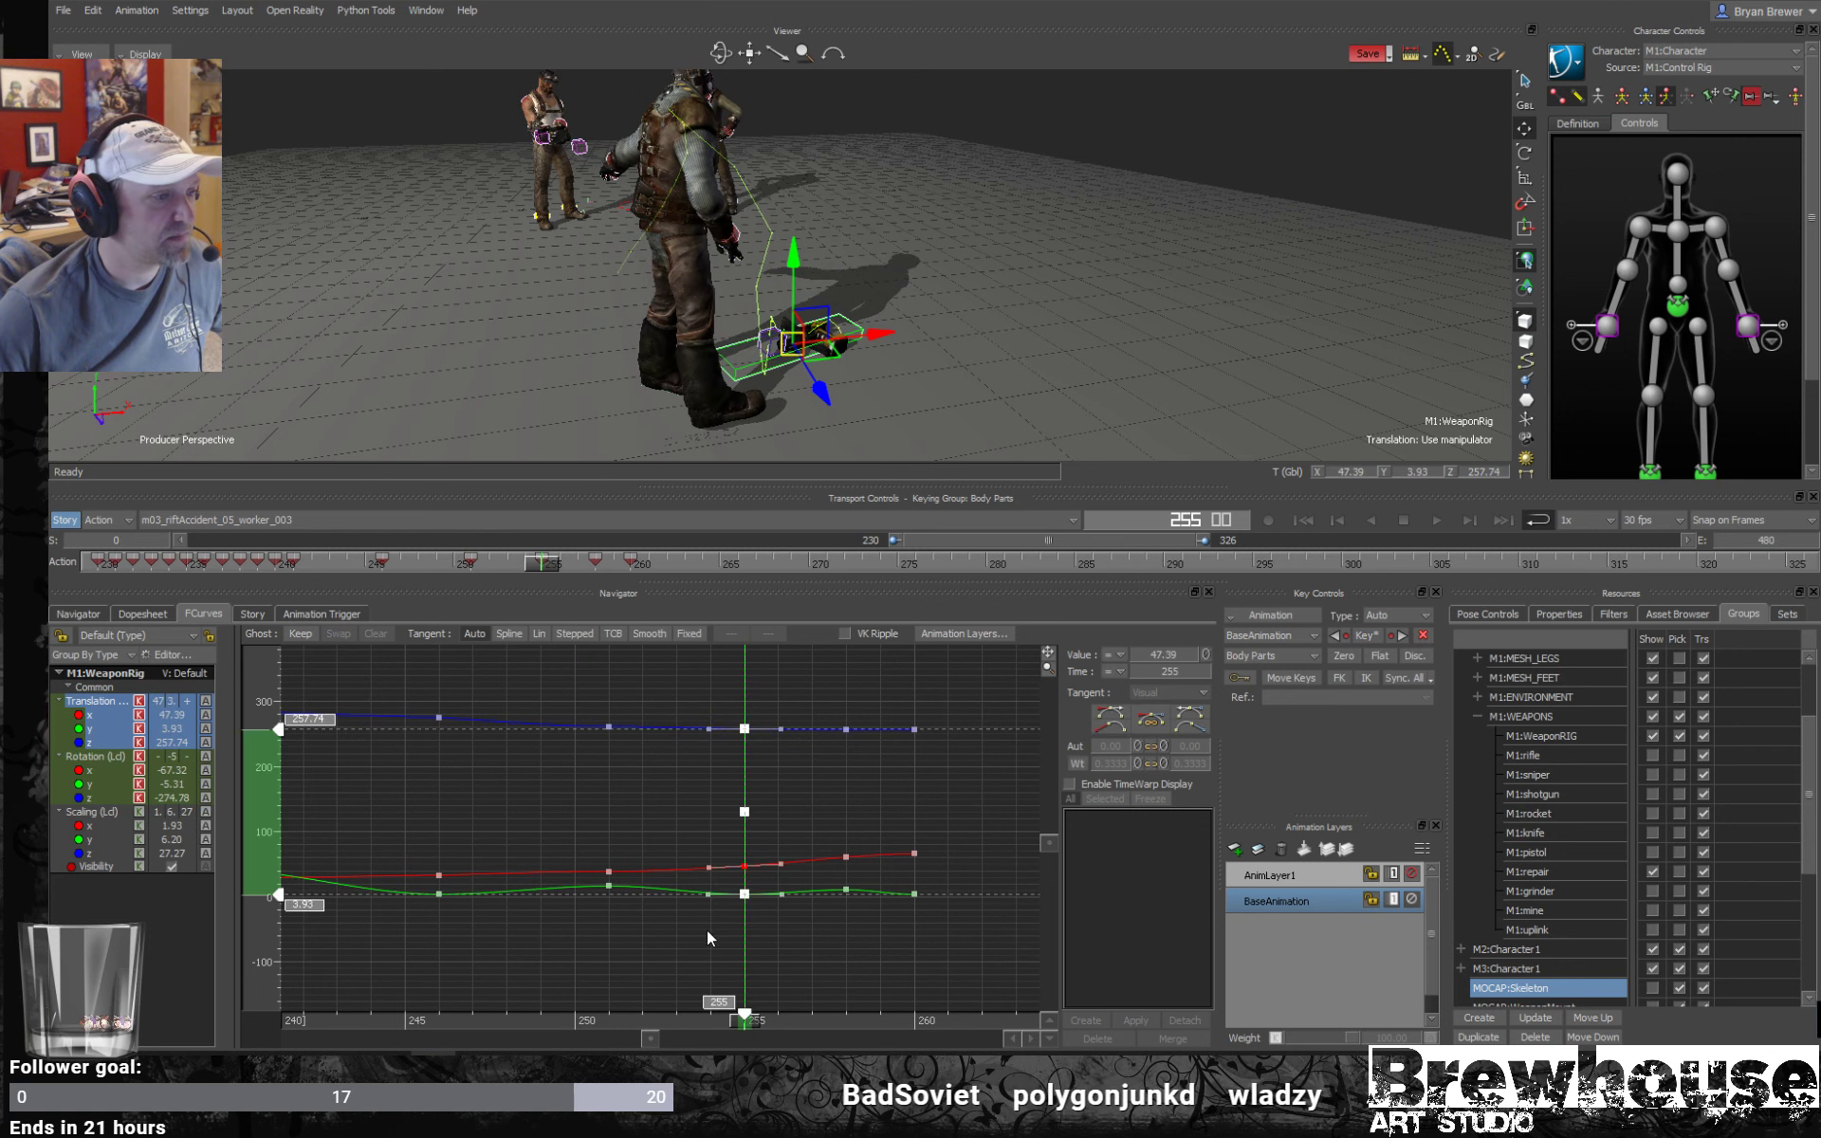
left_click(1119, 730)
left_click_drag(783, 912, 948, 770, "ctrl")
left_click_drag(810, 700, 741, 918)
left_click_drag(935, 835, 733, 865, "ctrl")
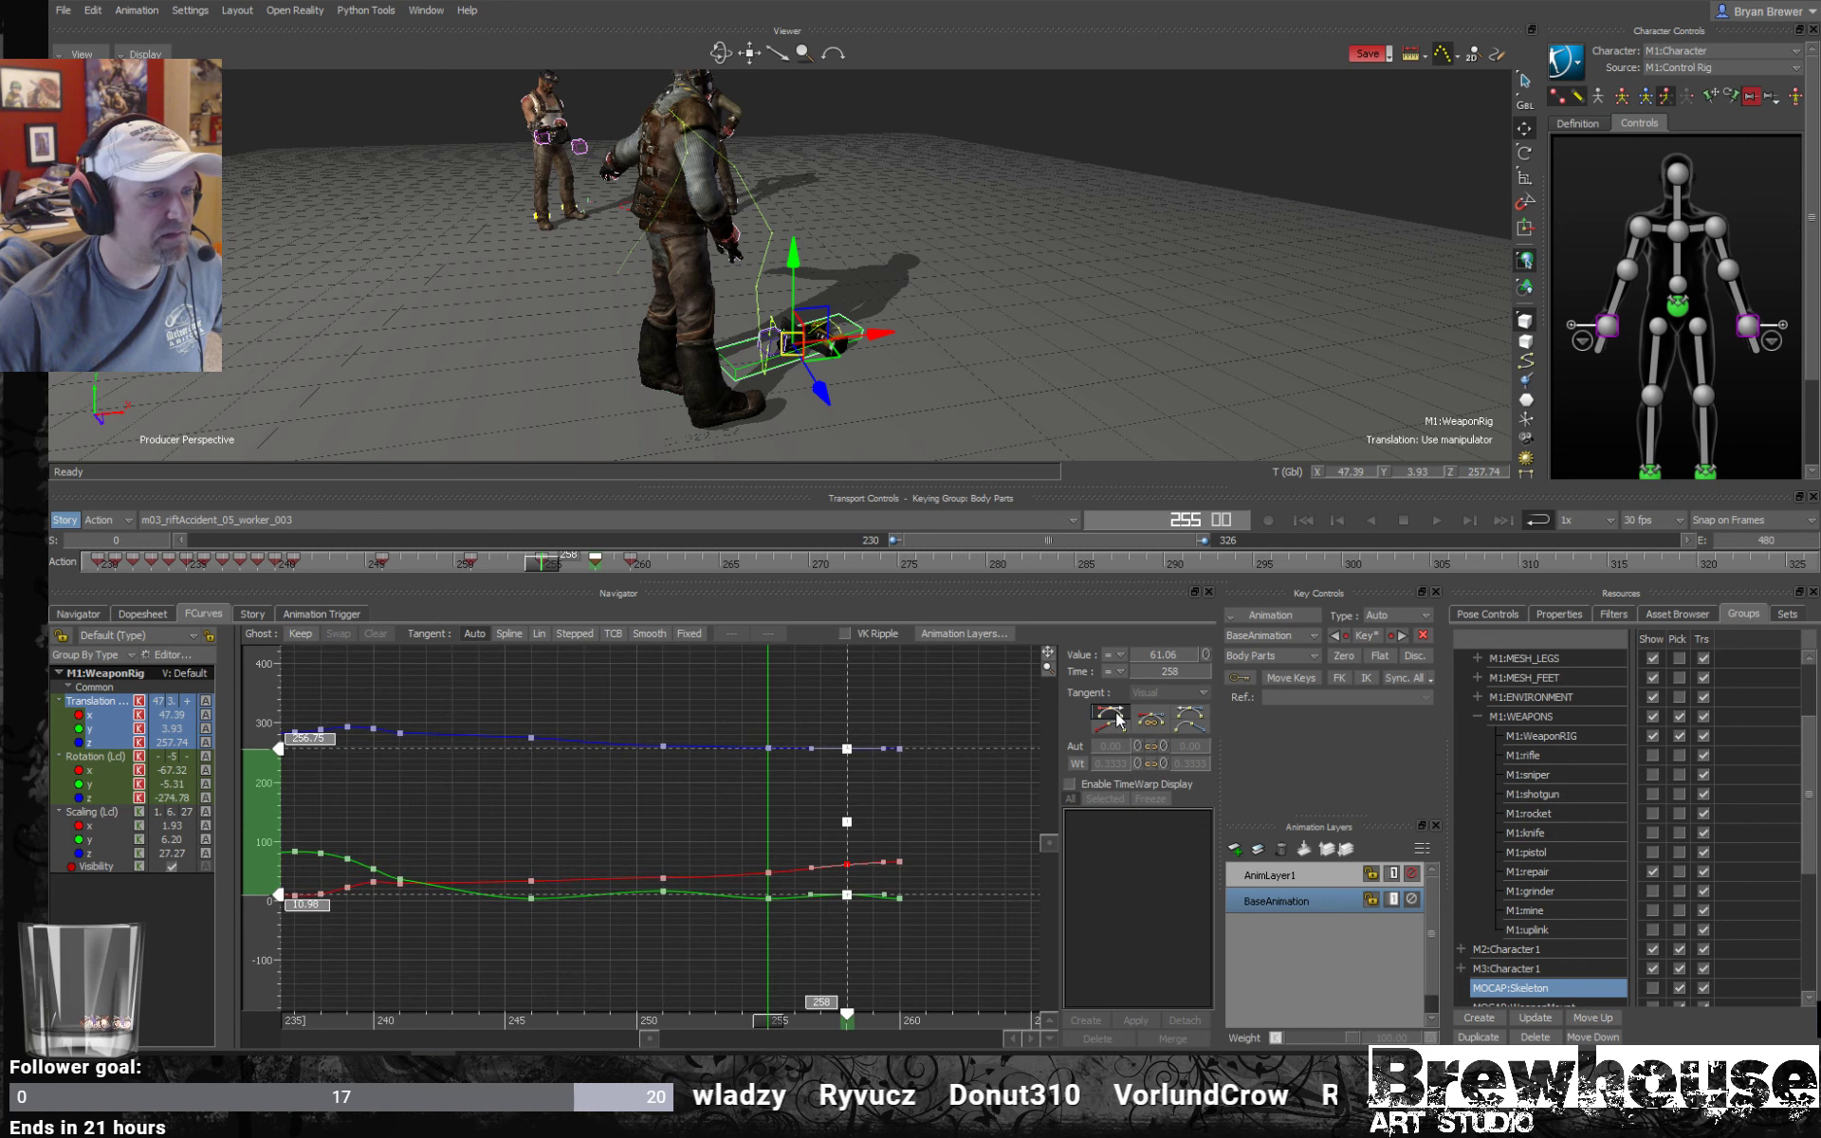
left_click(1117, 718)
Isolate the weapon rig's rotation curves, select their keys from frame 246 to 258, and set the tangents to Smooth.
left_click(92, 760)
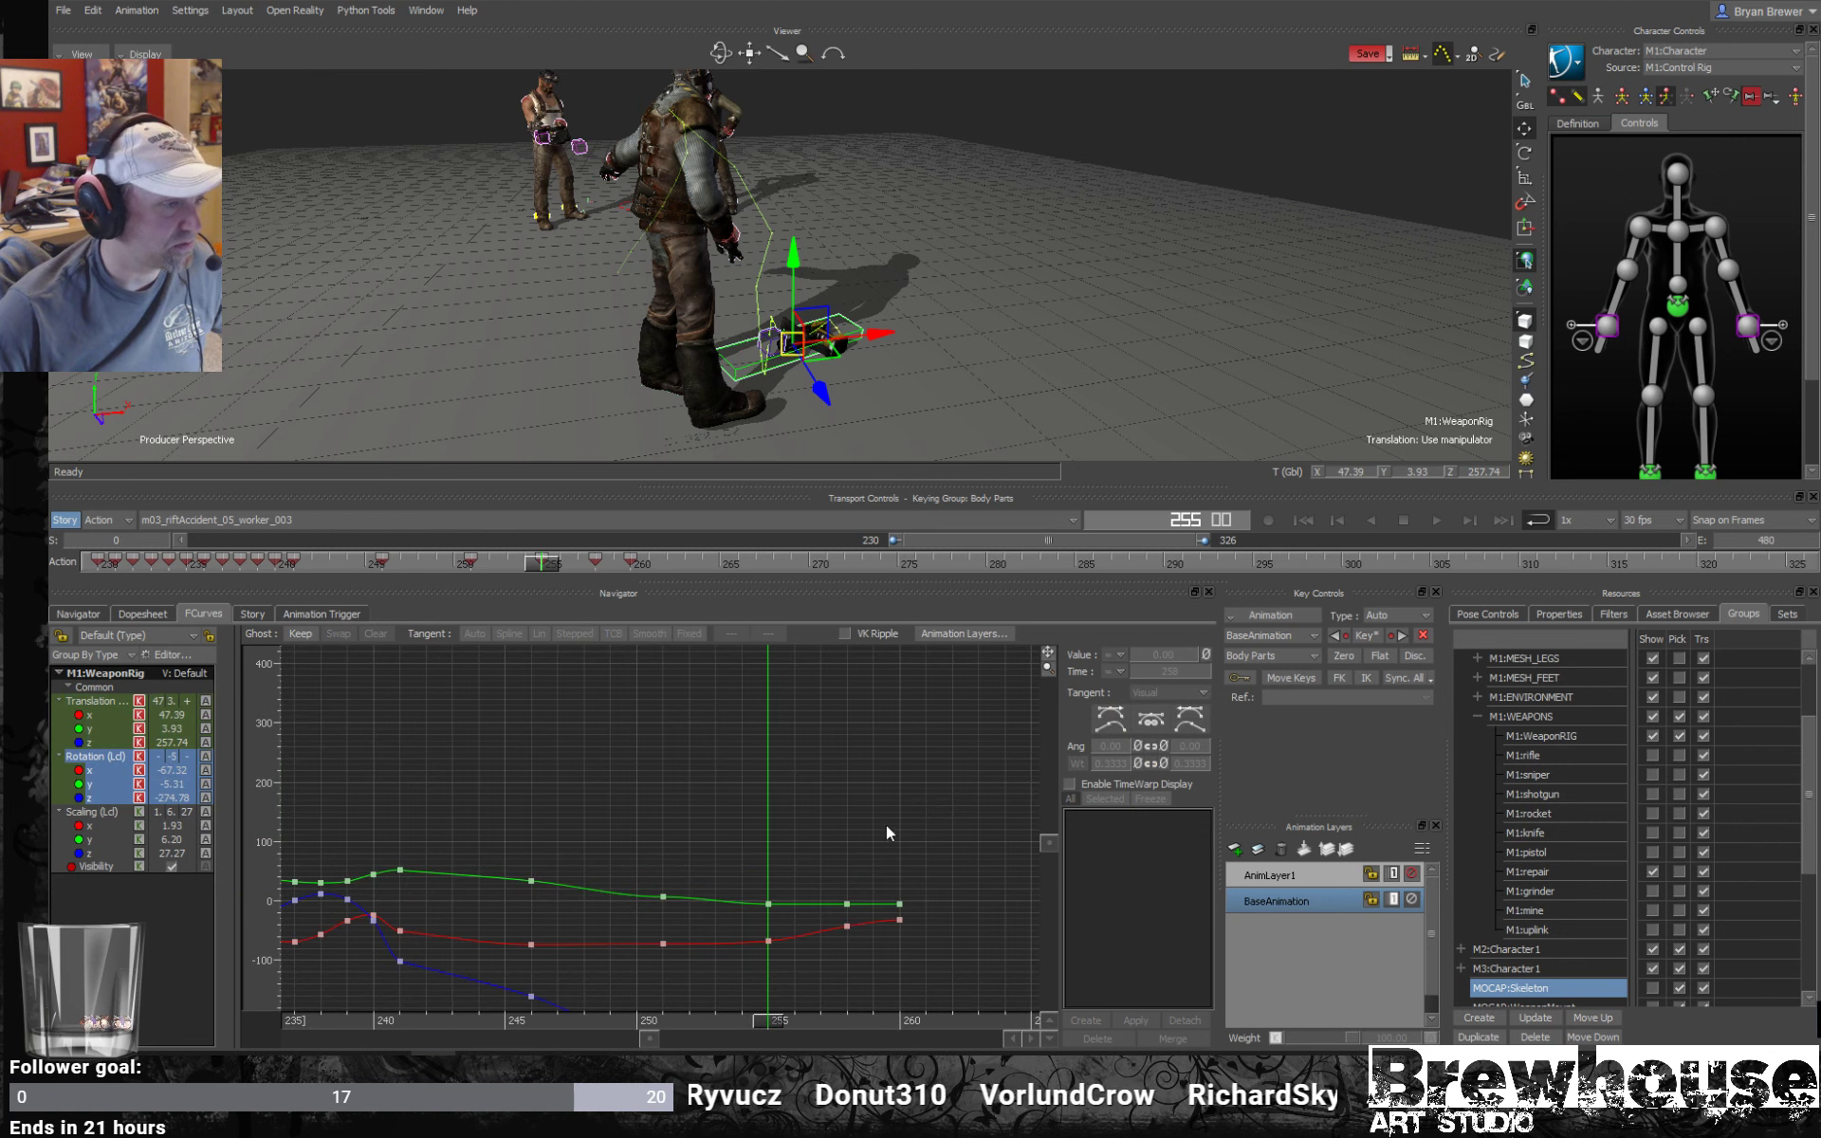
key("a")
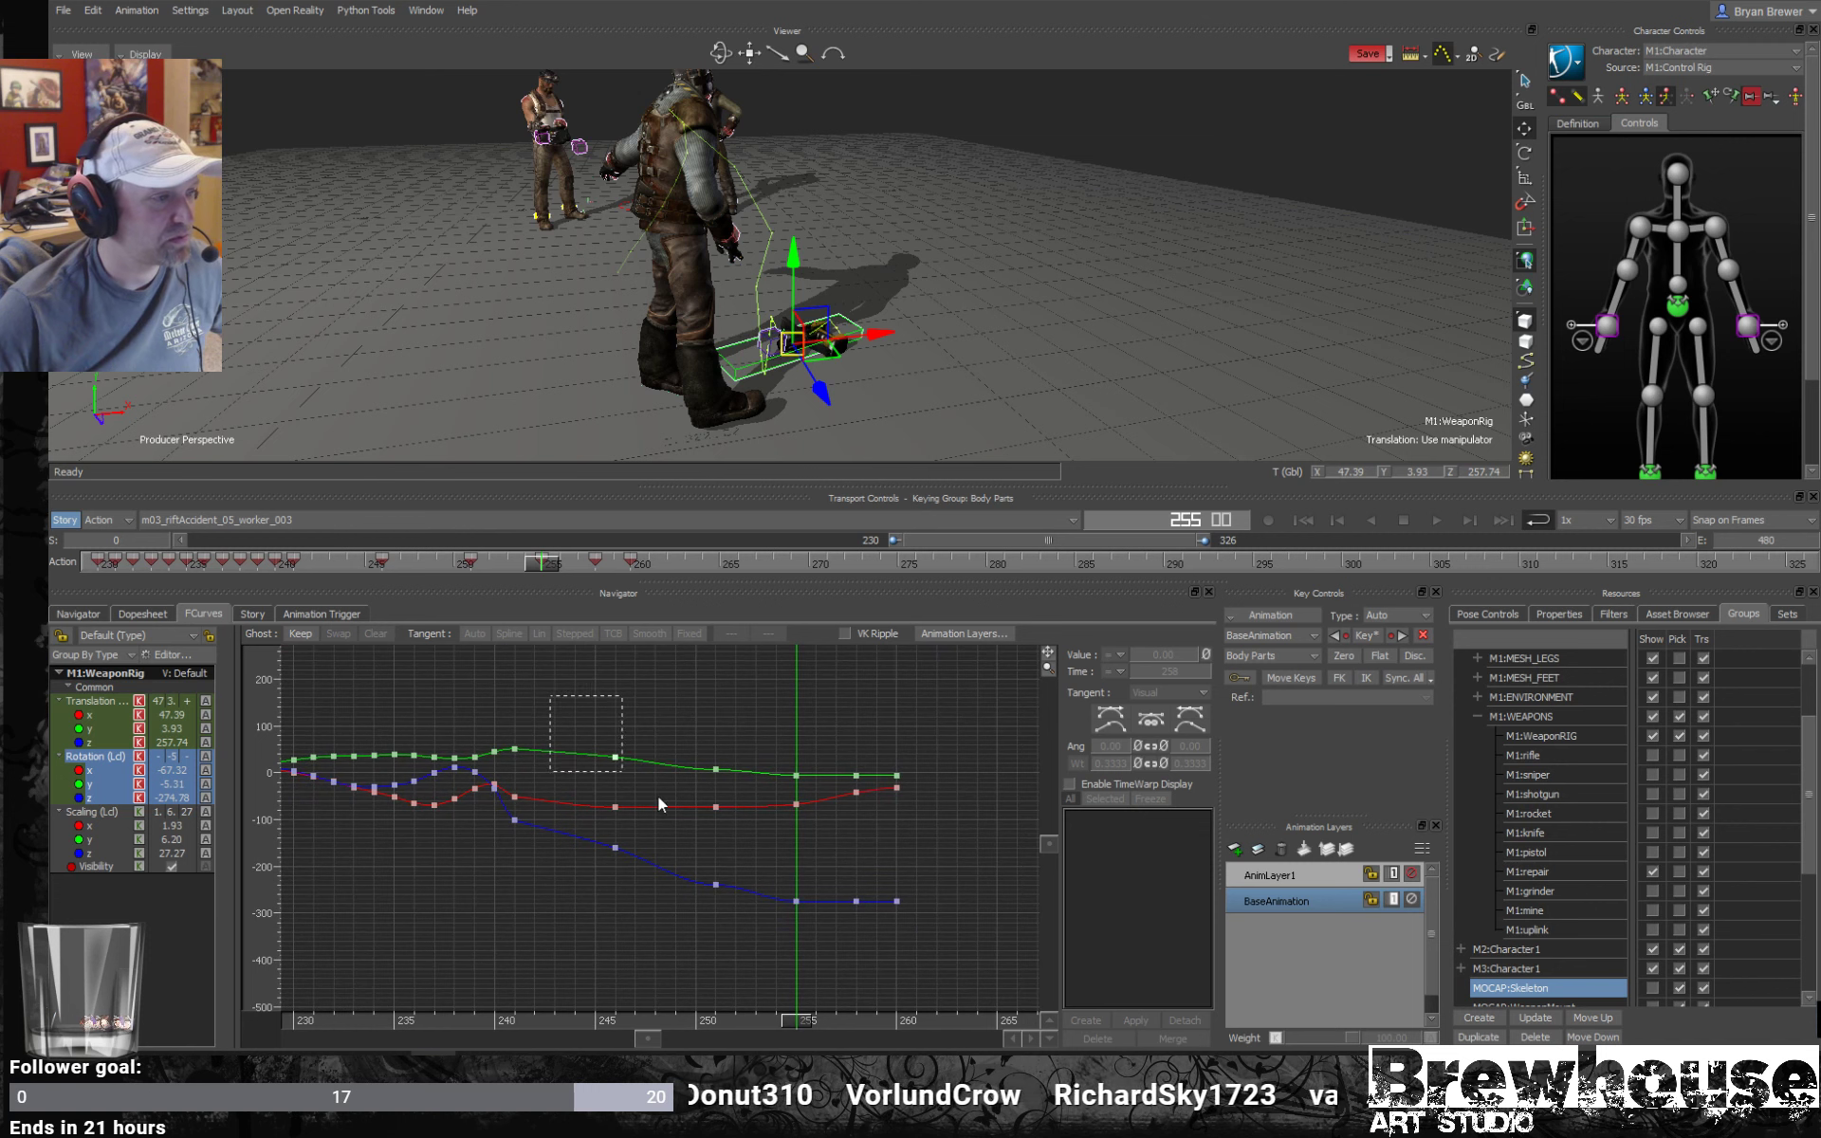
left_click_drag(844, 948, 870, 957)
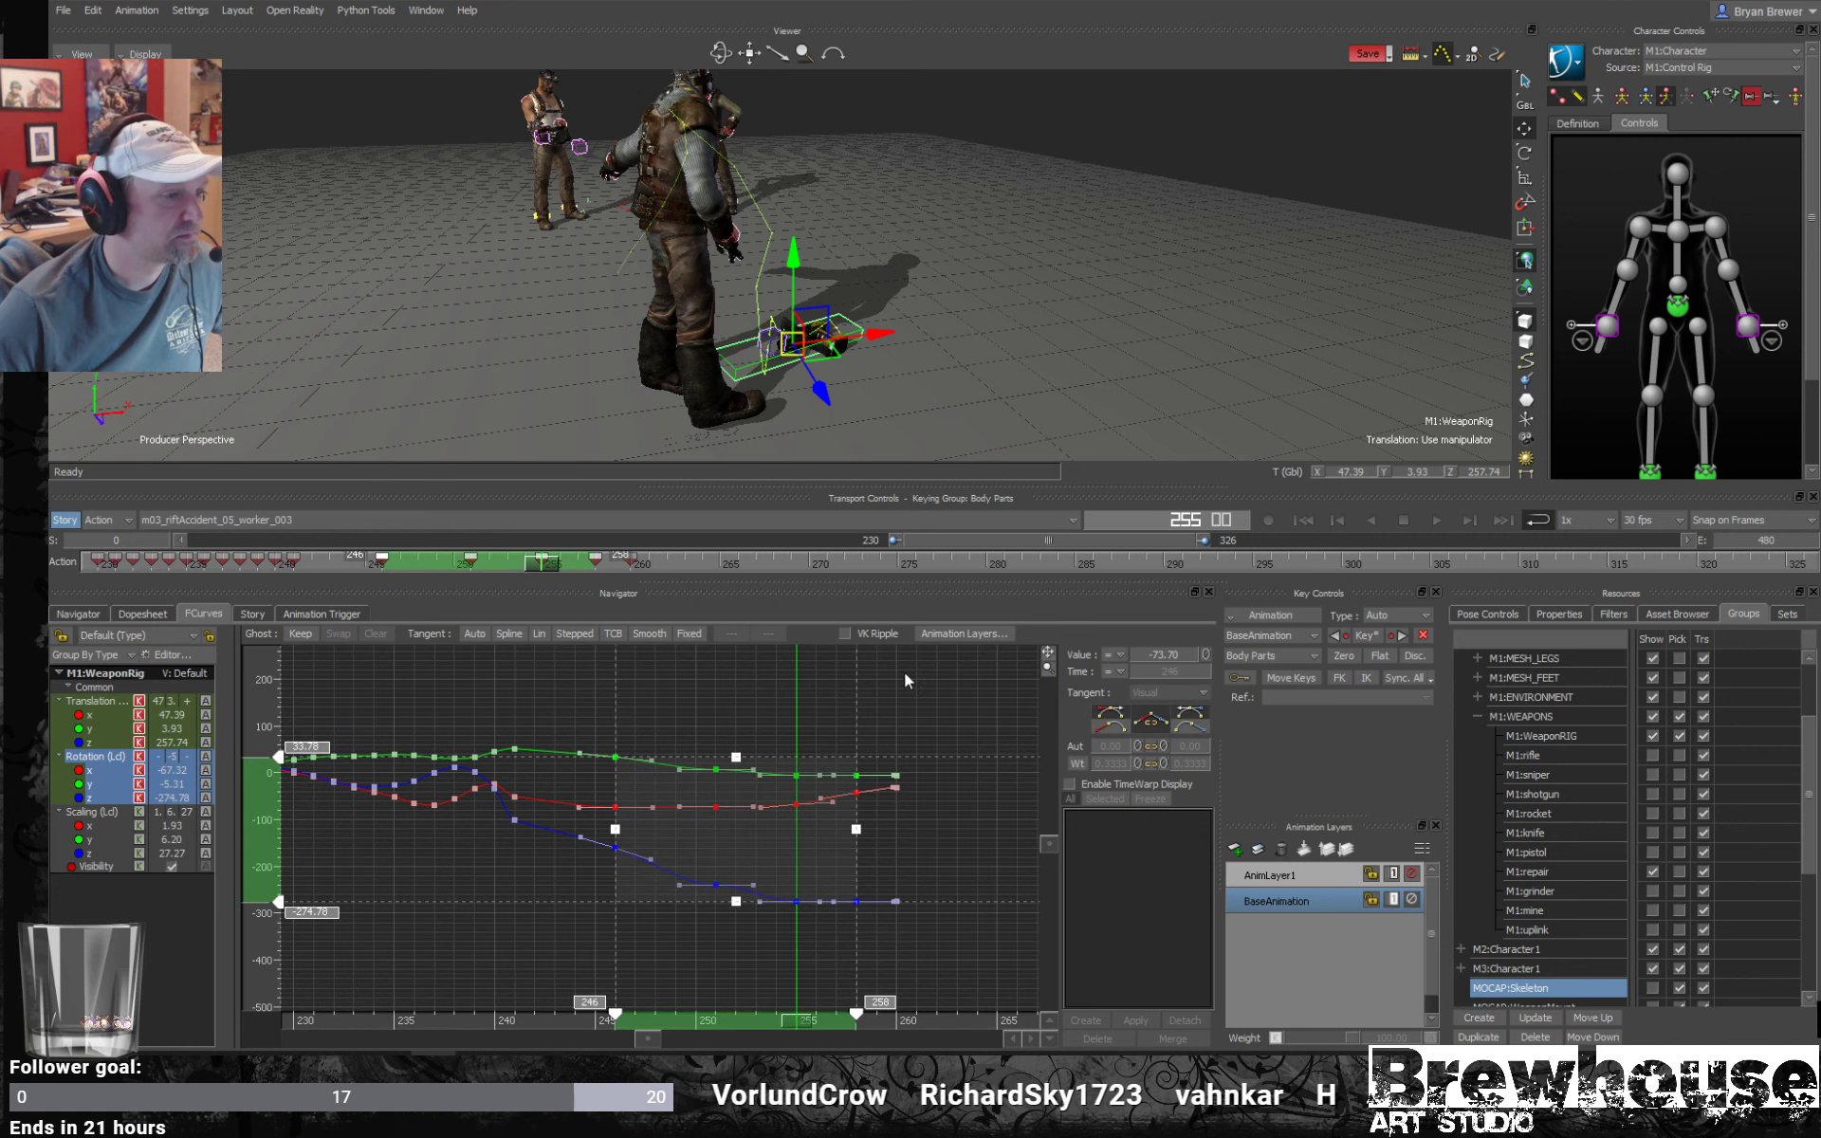
left_click(652, 635)
left_click(952, 748)
Play and scrub the weapon drop from about frame 238, examining the floor bounces from several camera angles.
left_click_drag(797, 1026, 428, 954)
key("space")
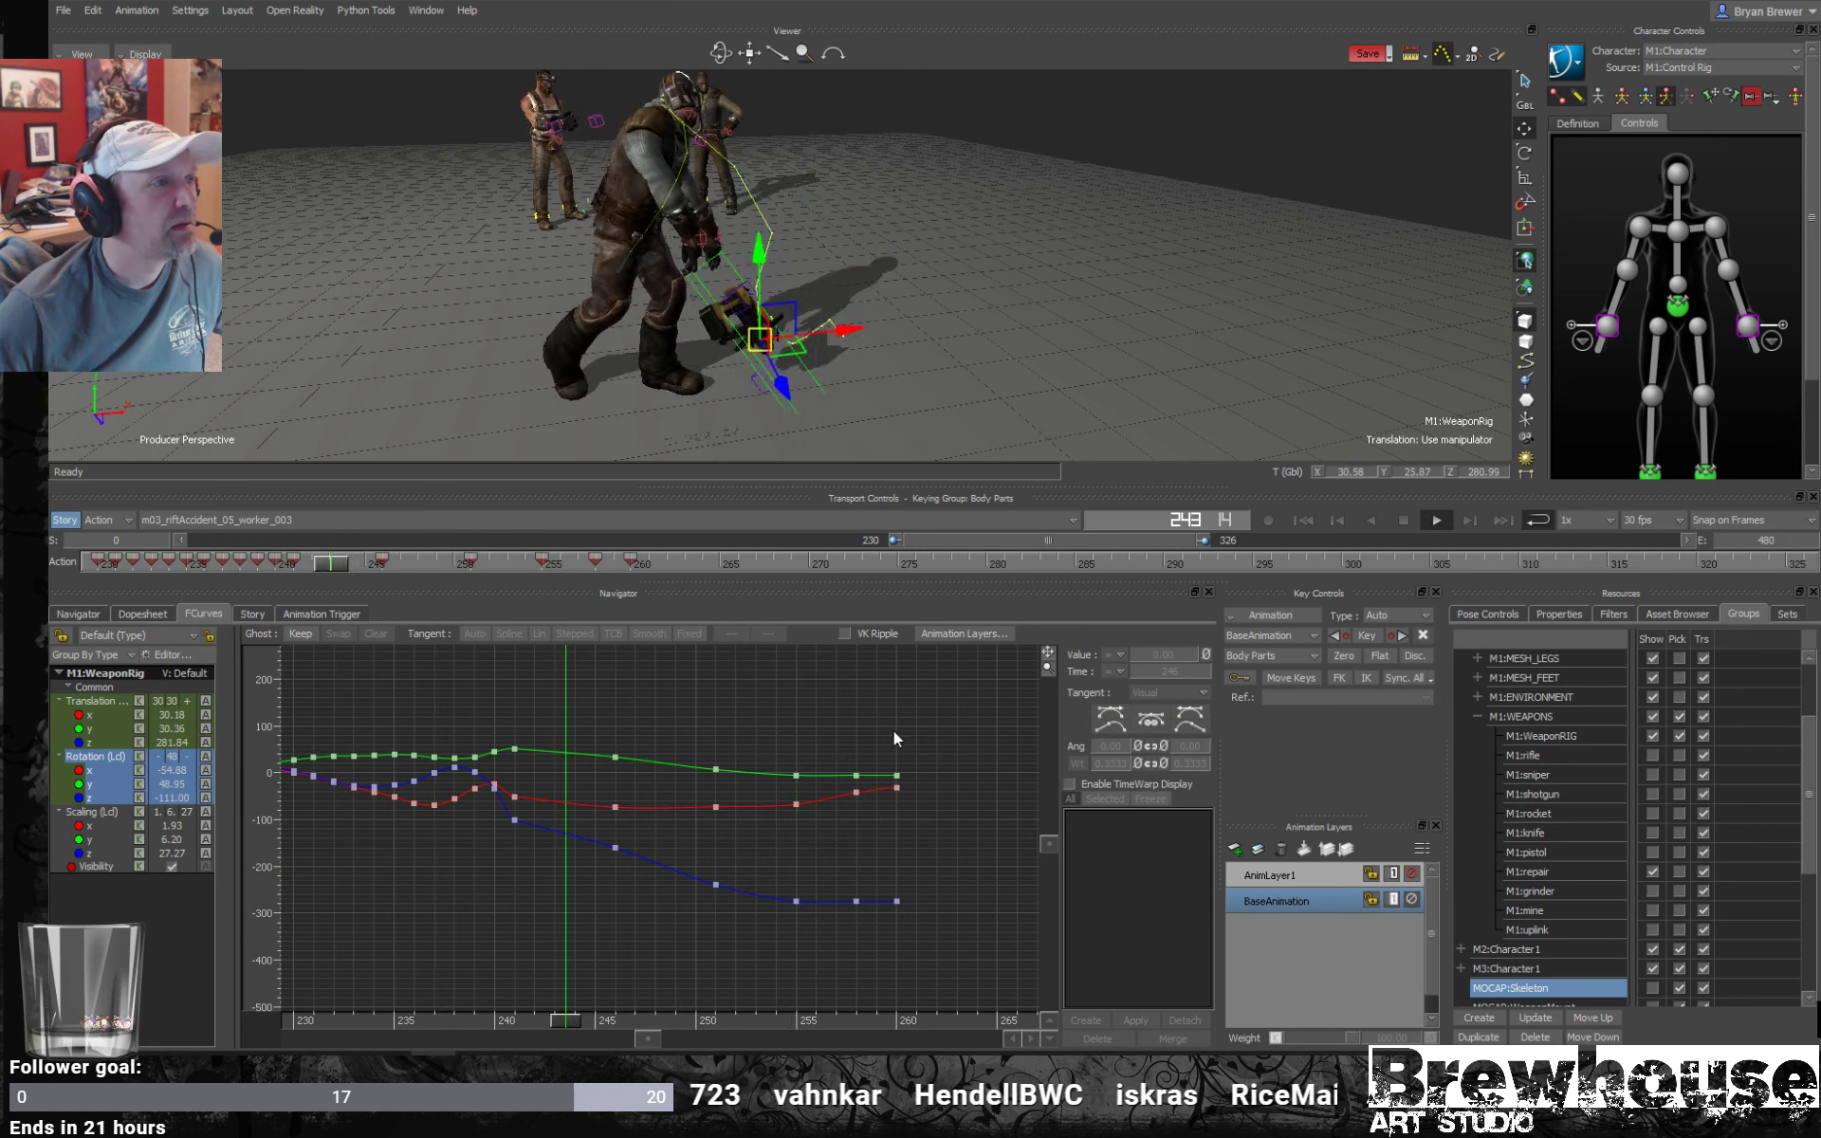
key("space")
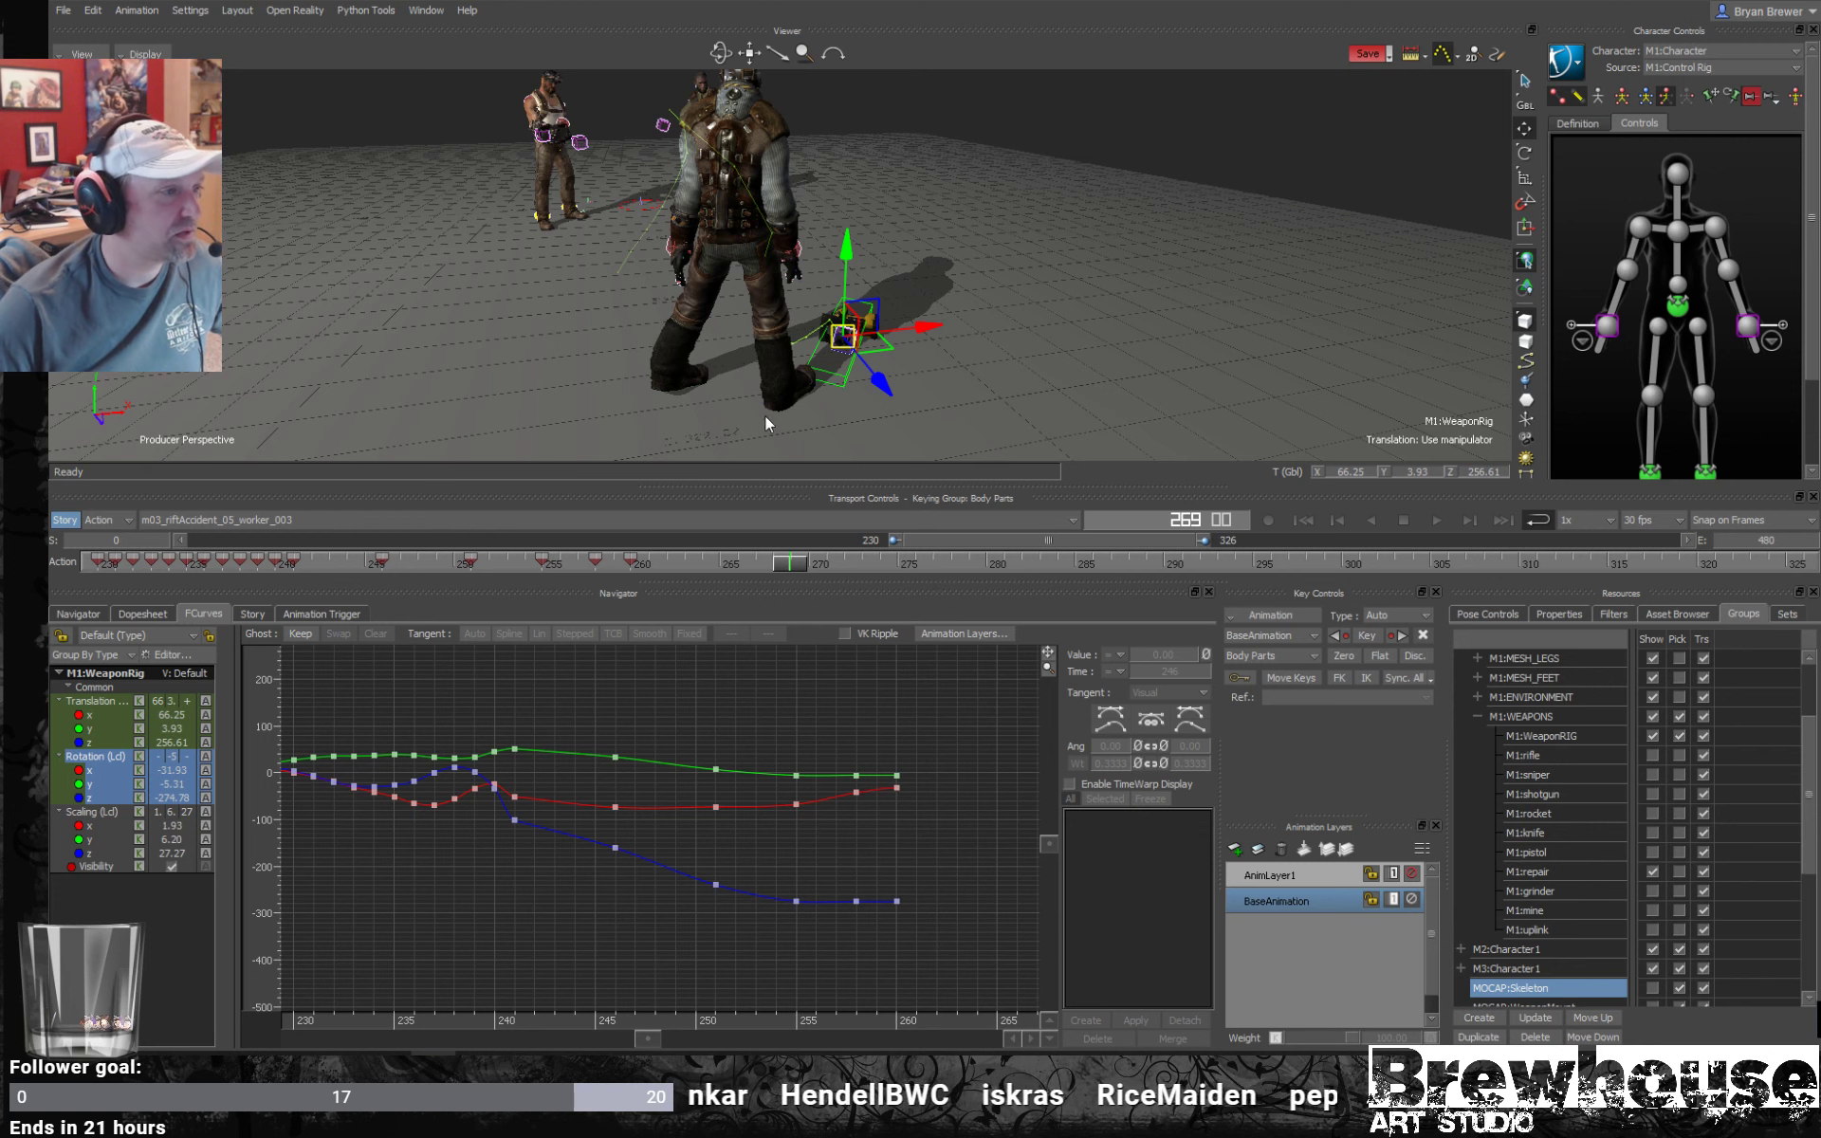
middle_click_drag(765, 416, 834, 353)
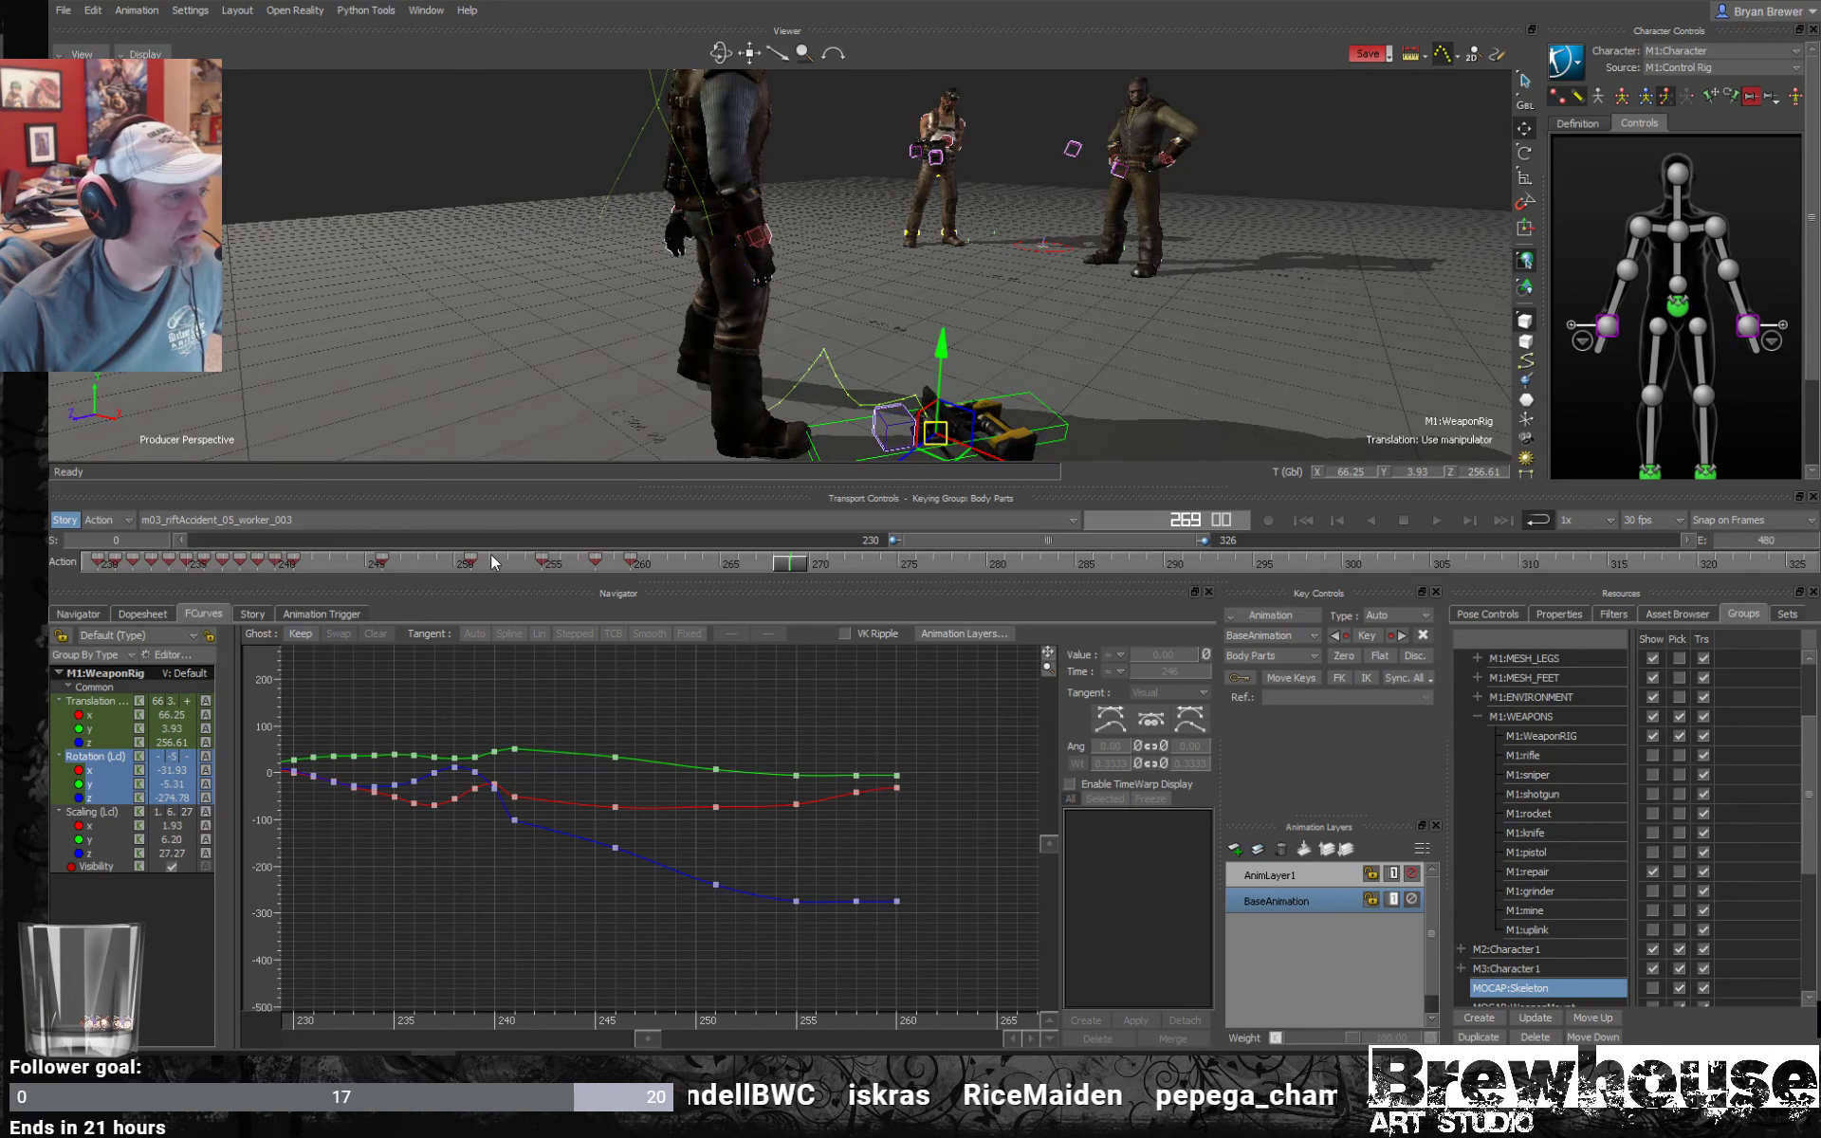
left_click_drag(343, 566, 467, 590)
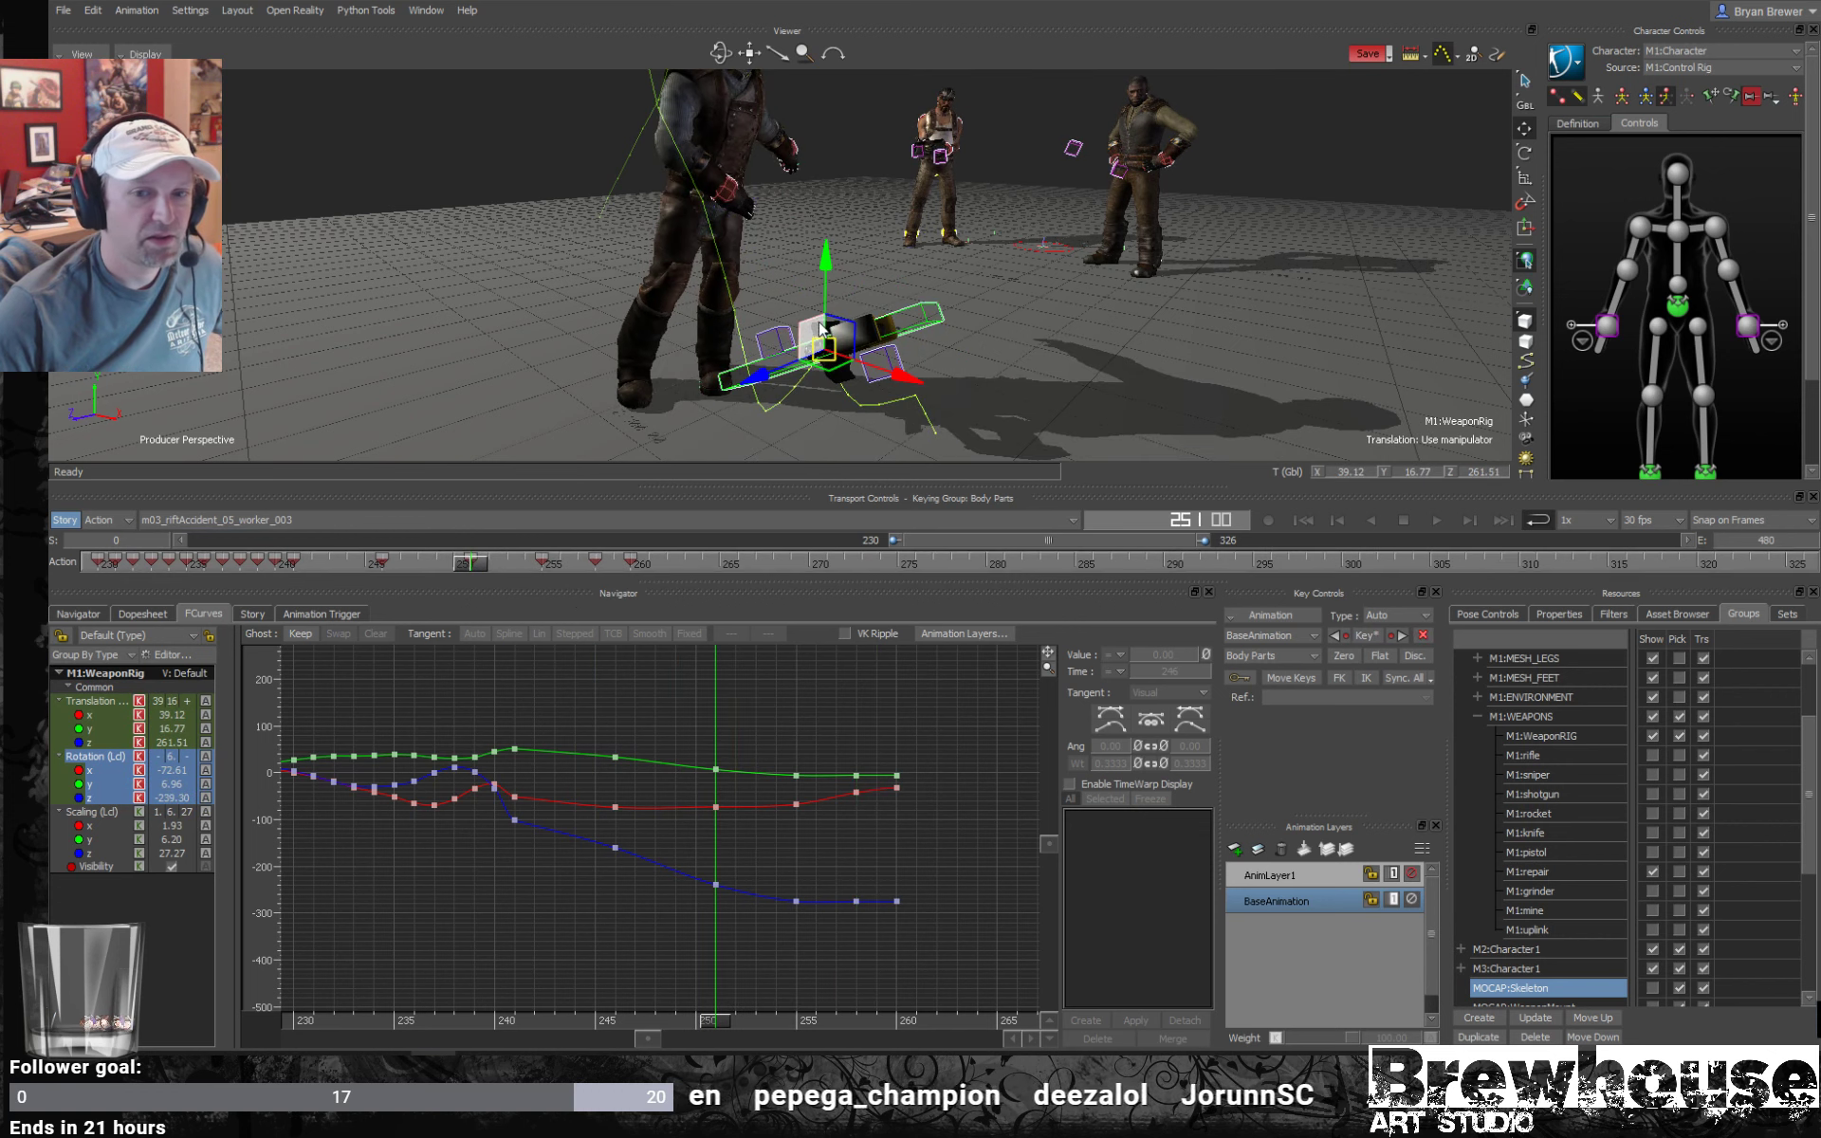
middle_click_drag(853, 370, 935, 343)
left_click_drag(715, 1022, 451, 1022)
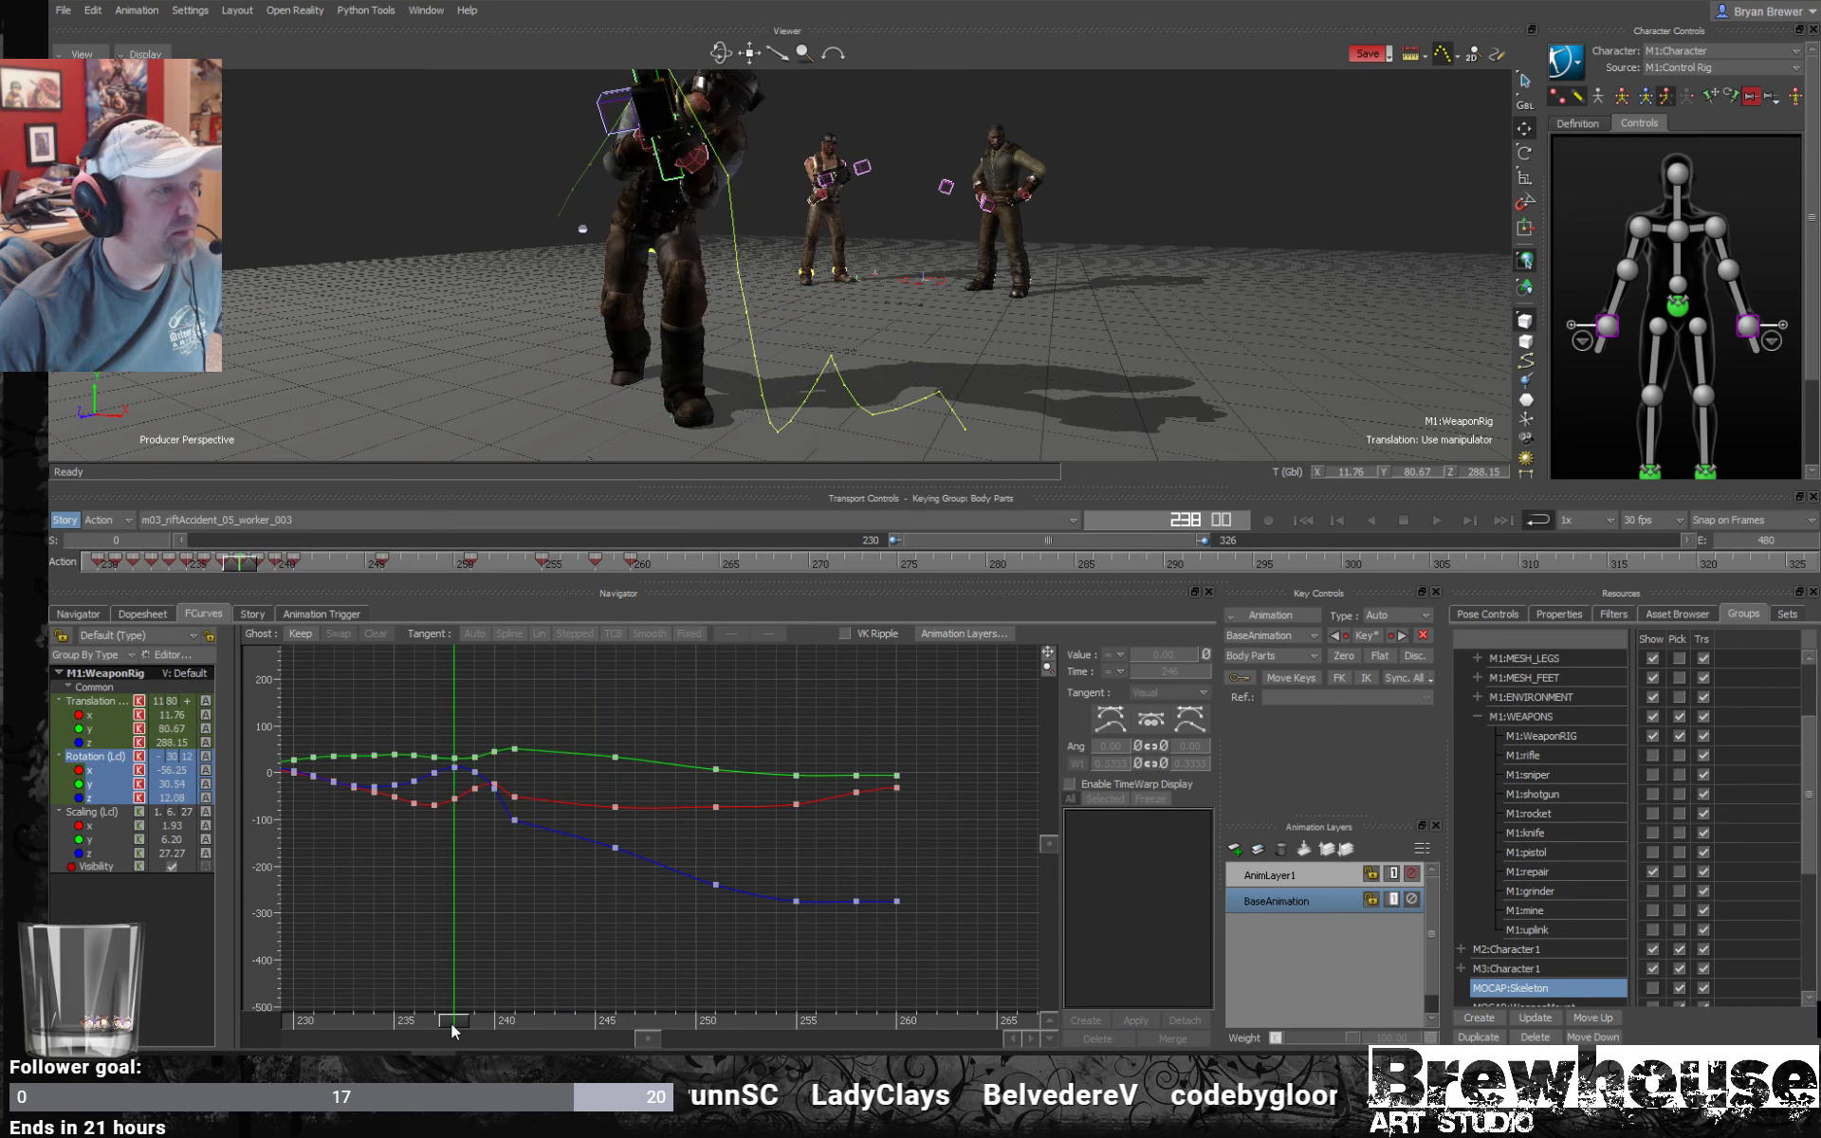
key("space")
key("space")
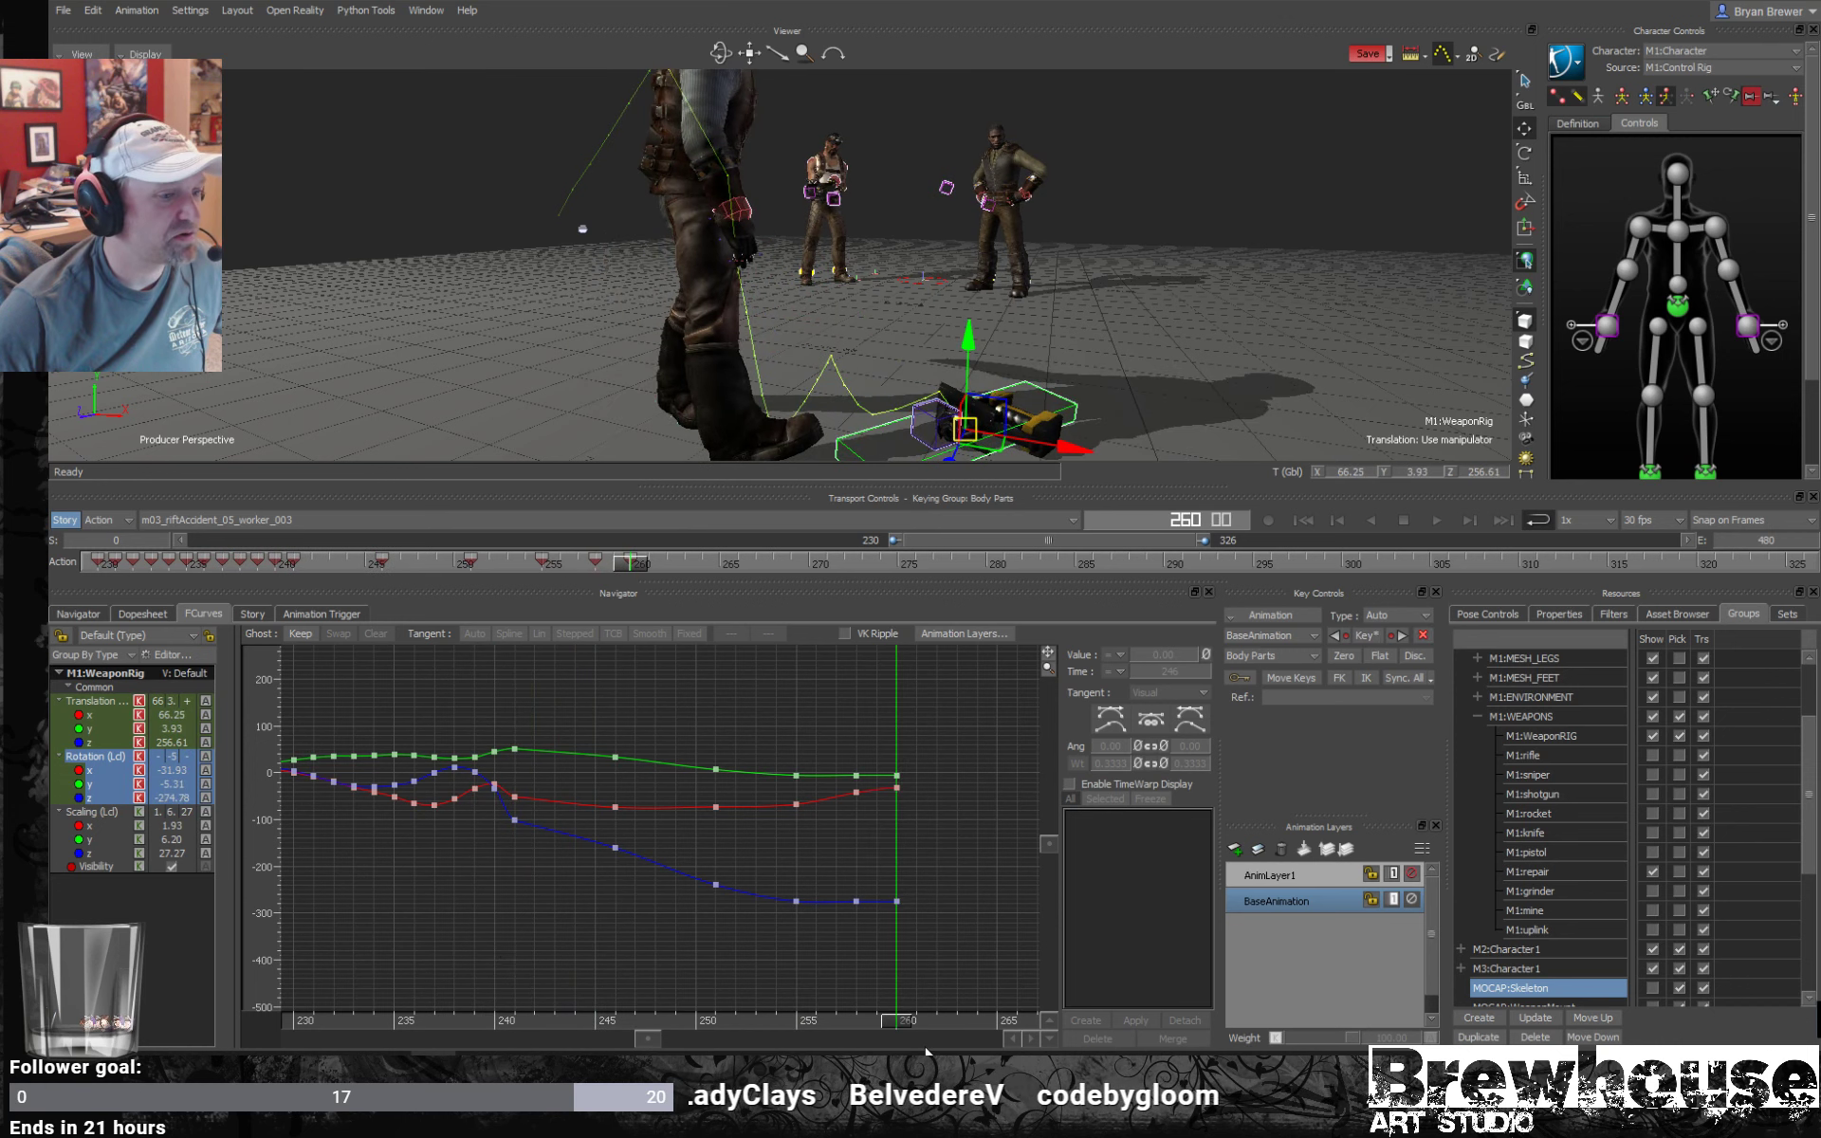
left_click_drag(855, 1021, 715, 992)
left_click_drag(867, 832, 693, 920)
left_click_drag(901, 787, 795, 738, "shift")
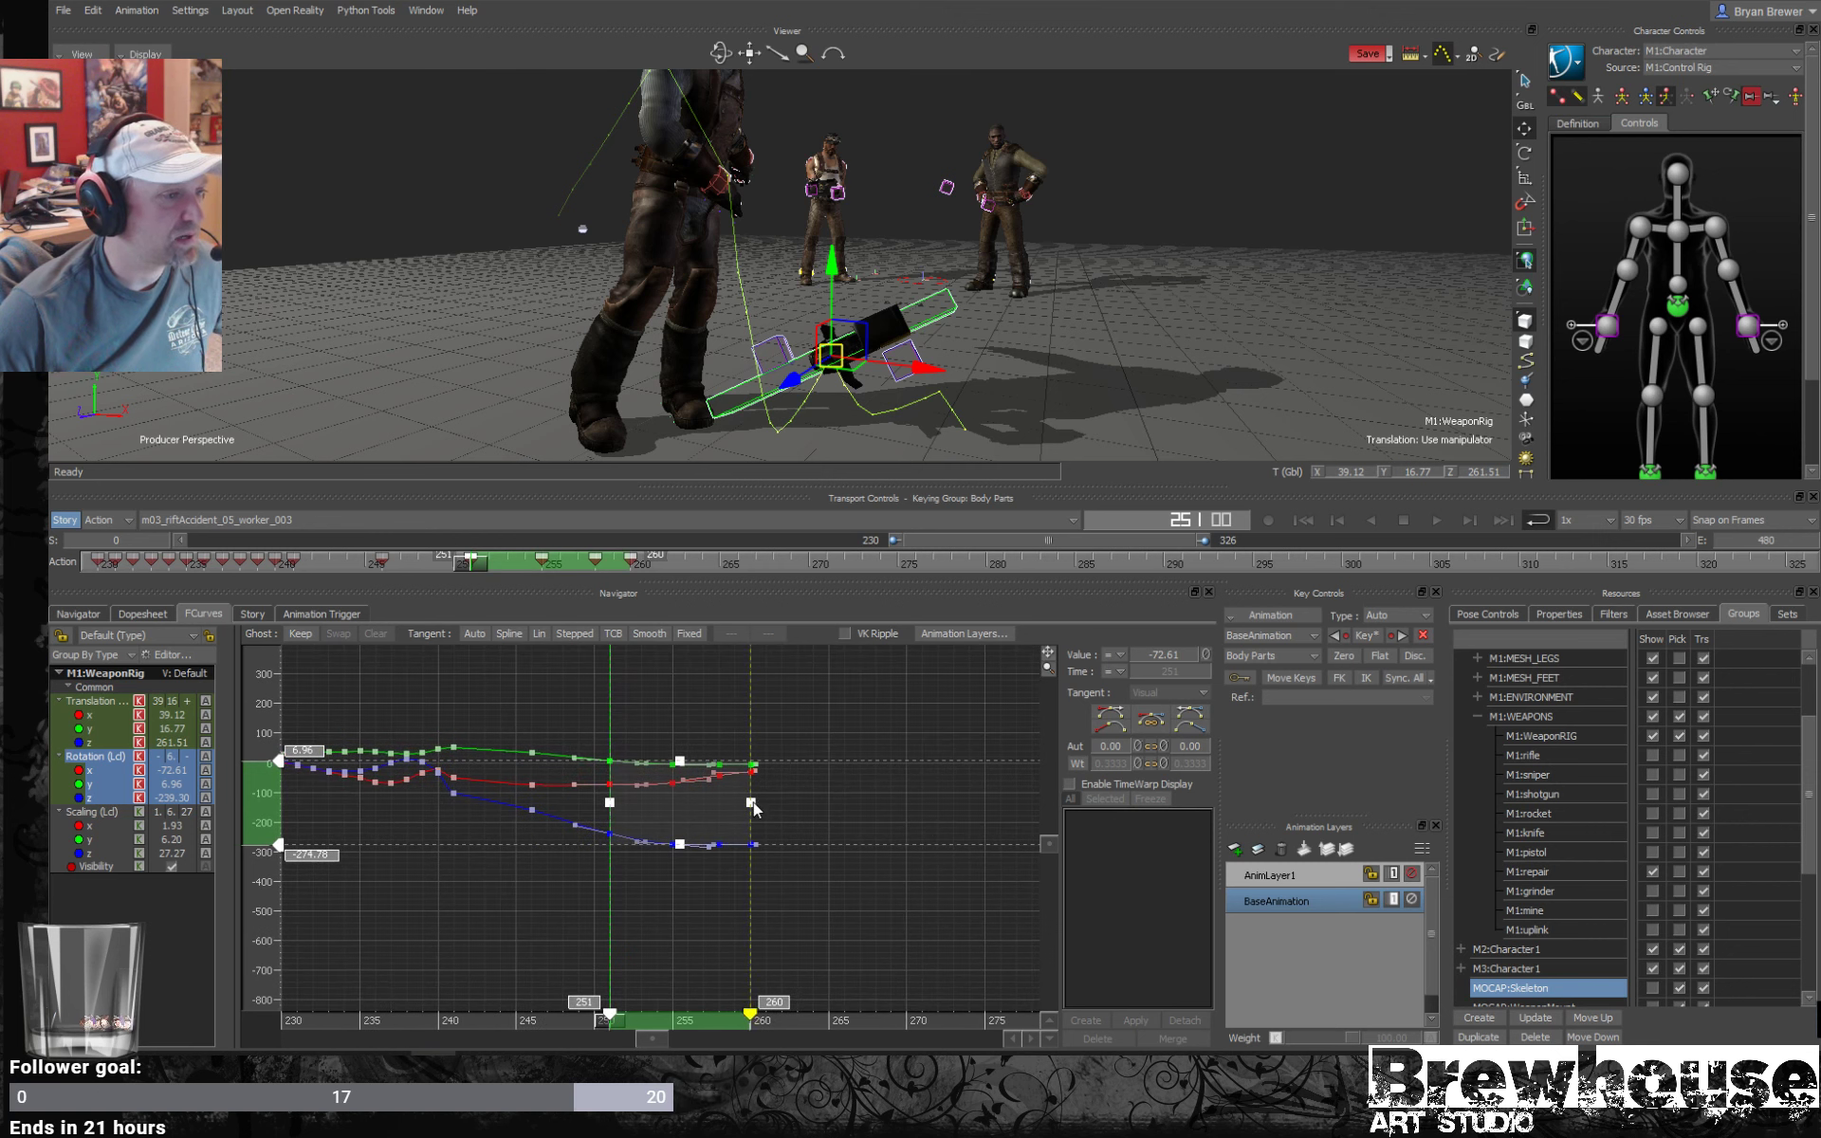
left_click_drag(867, 669, 651, 874)
left_click(779, 788)
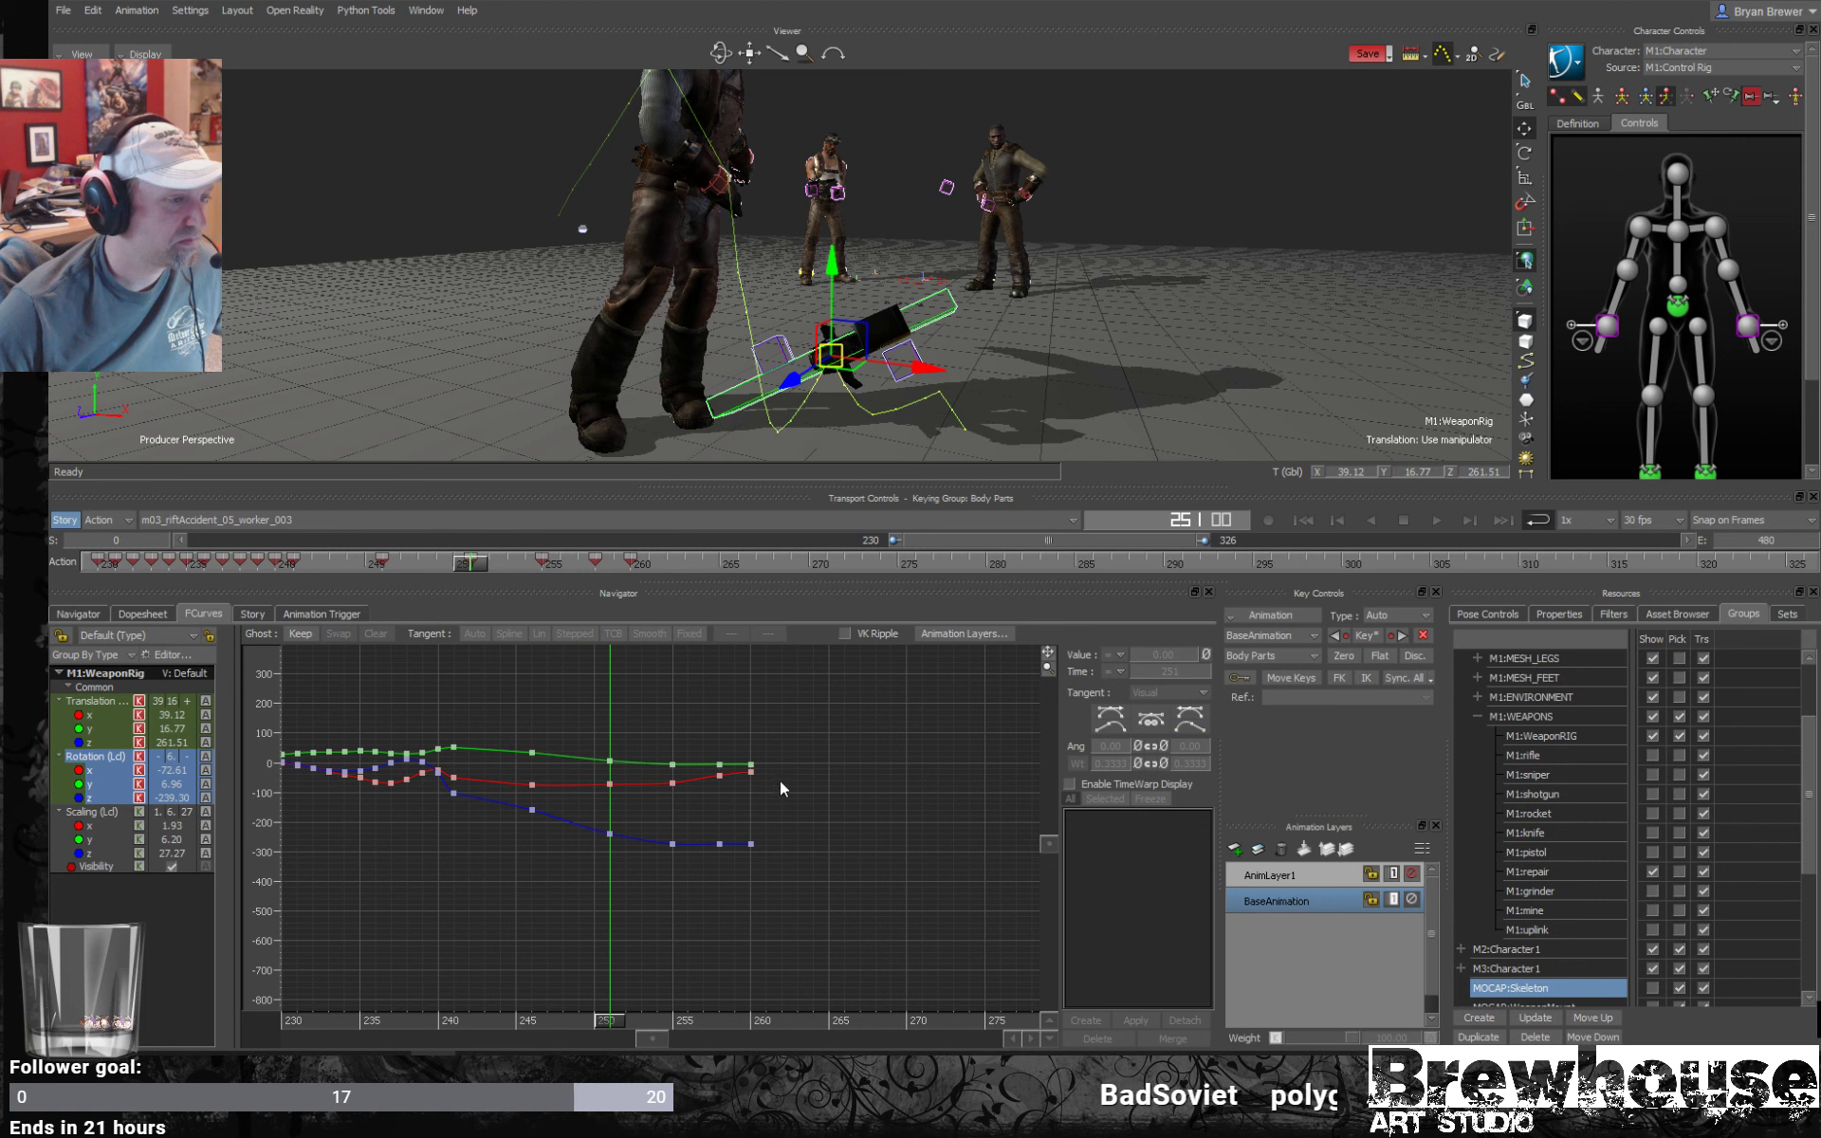
left_click_drag(581, 904, 580, 903)
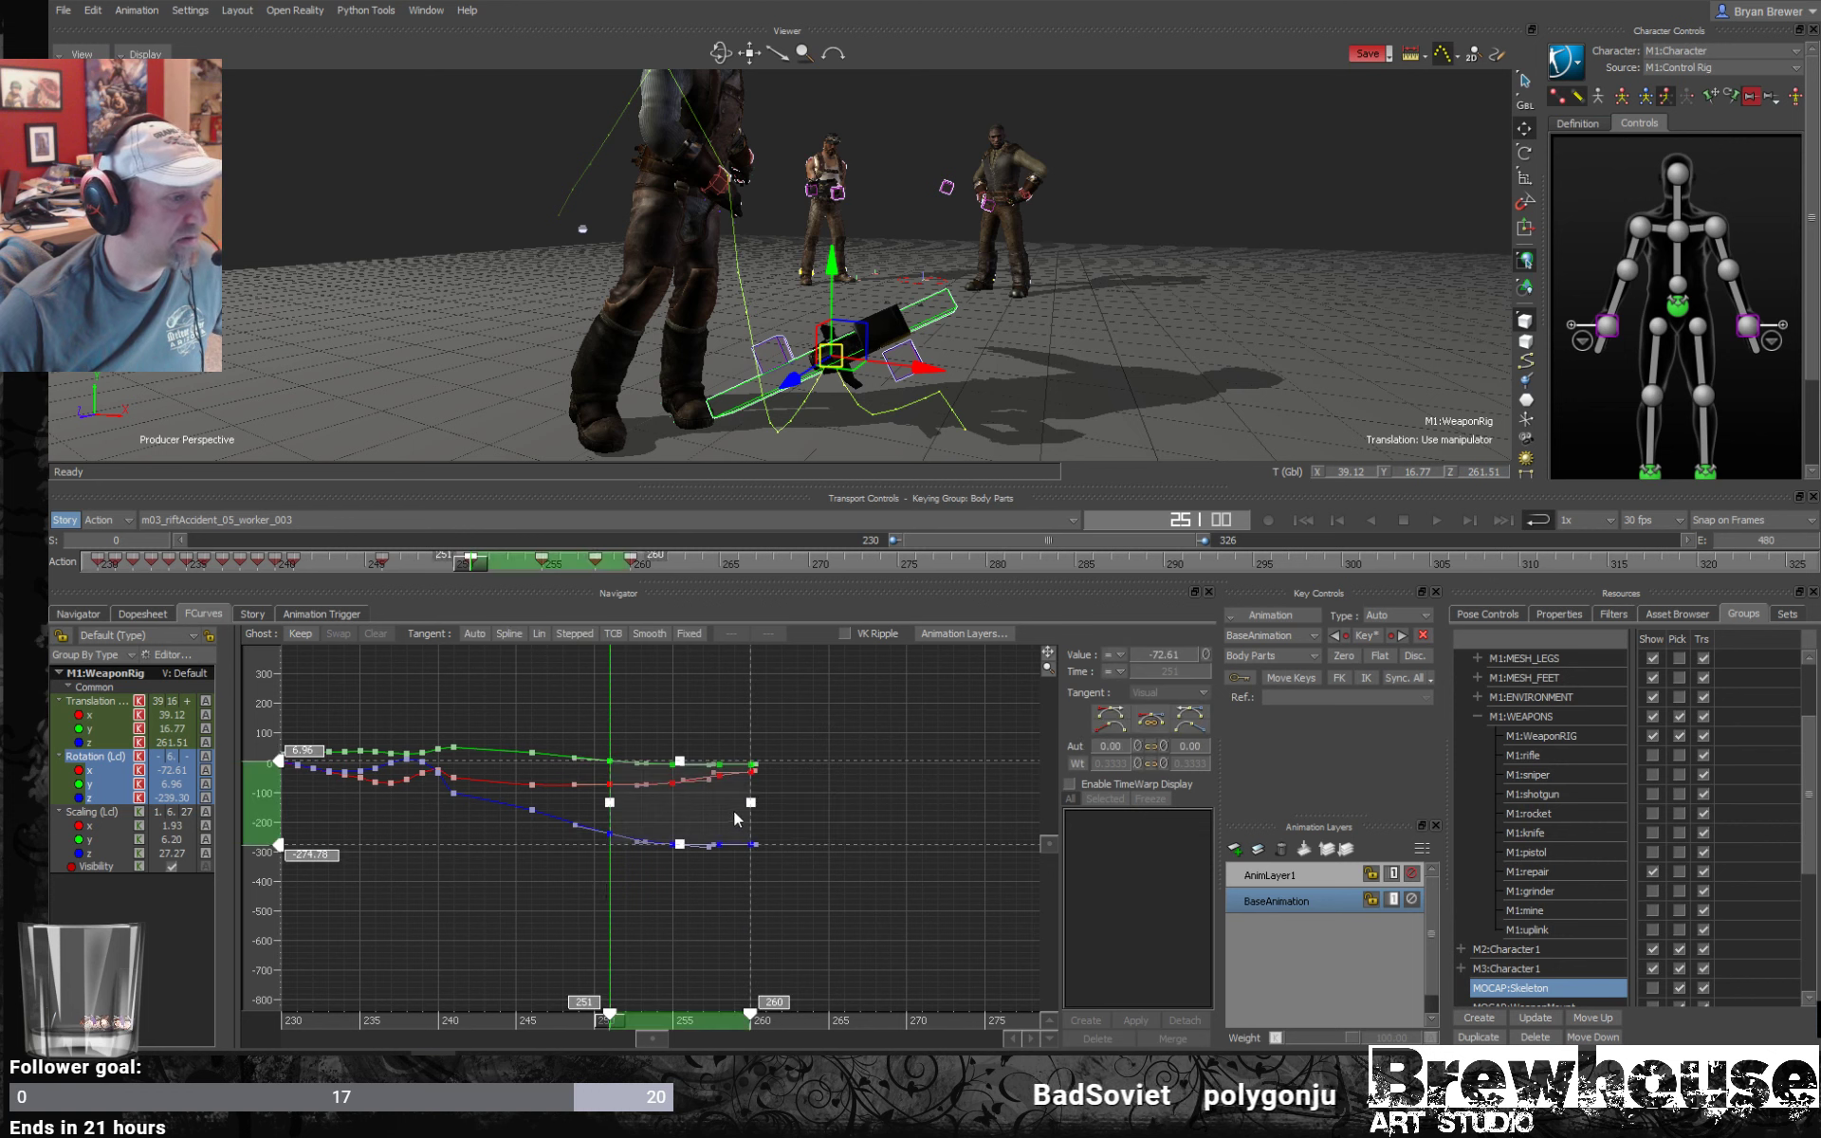
Select the weapon rig's translation and rotation keys from frame 251 to 260 and stretch their timing to end at frame 266.
left_click(92, 702, "ctrl")
left_click_drag(885, 915, 808, 814)
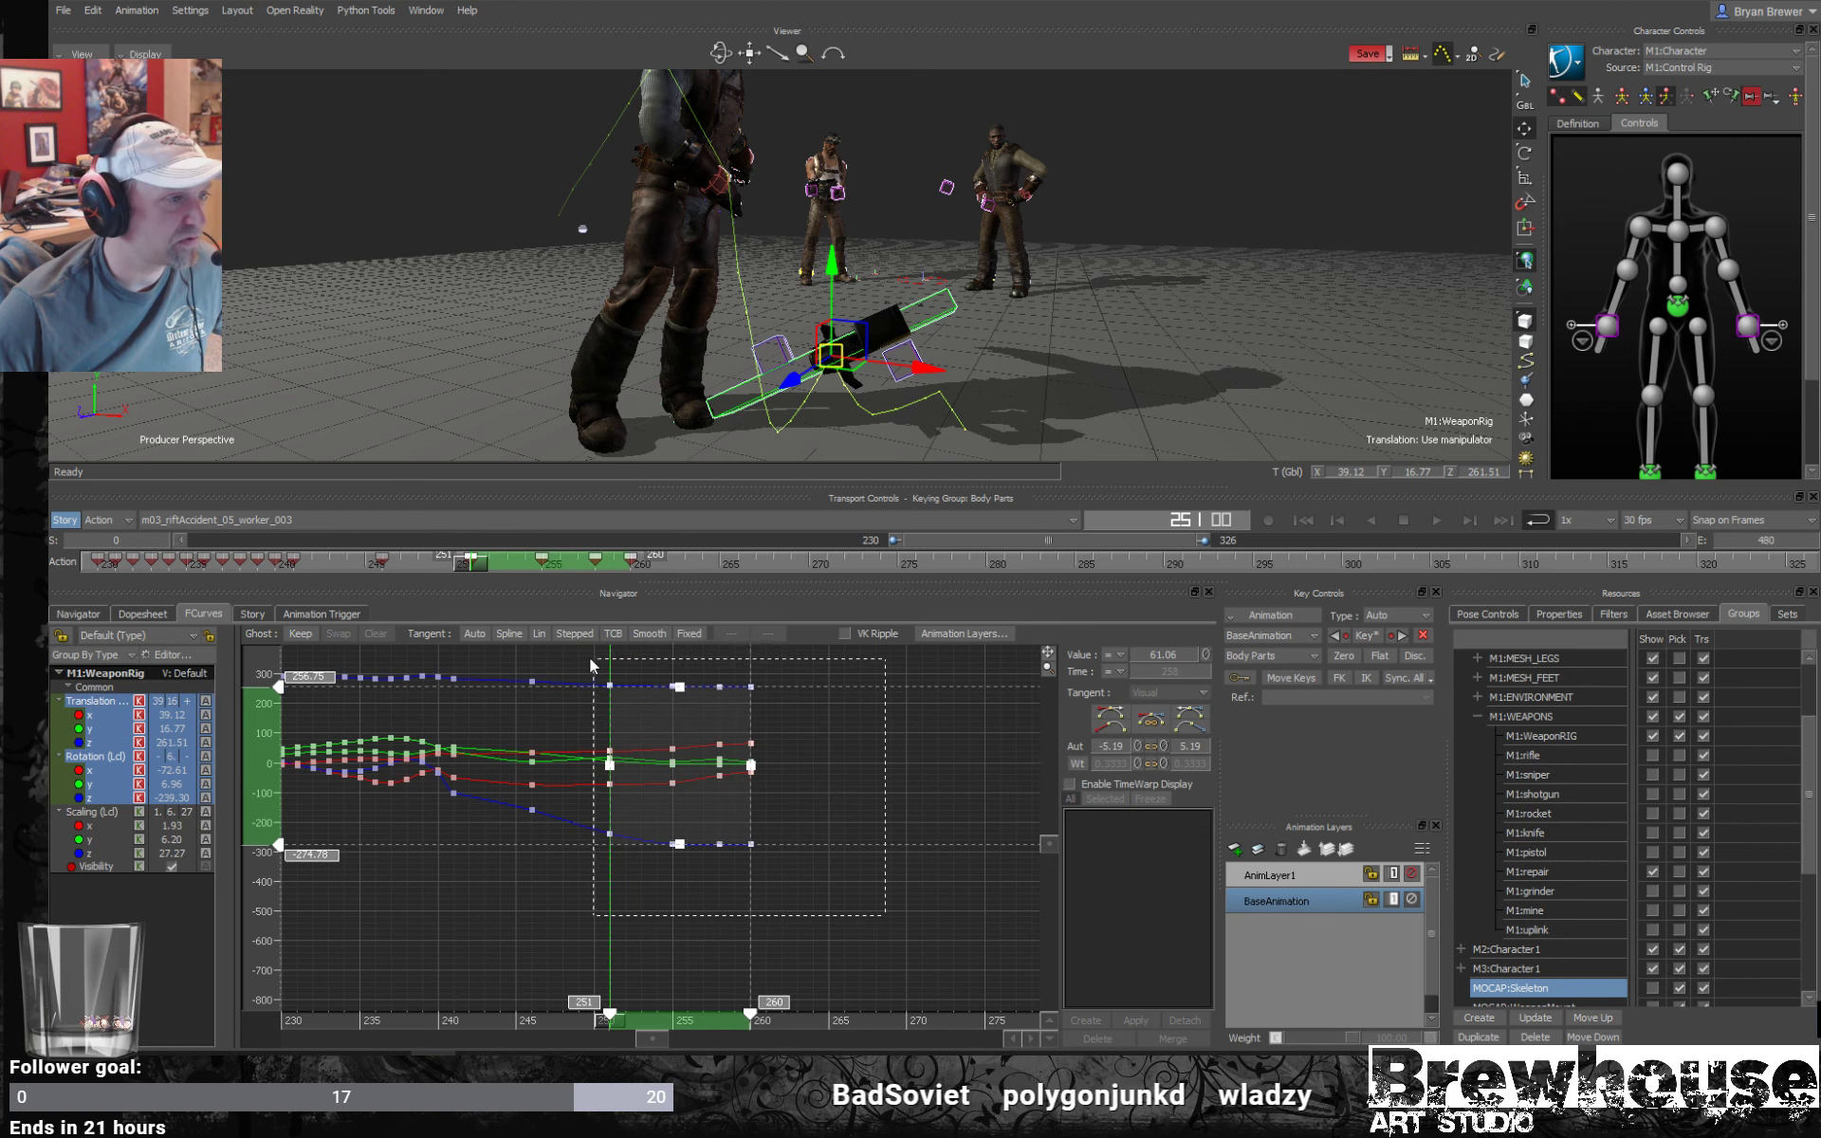
left_click_drag(589, 657, 594, 659)
left_click_drag(752, 766, 862, 778)
left_click(880, 868)
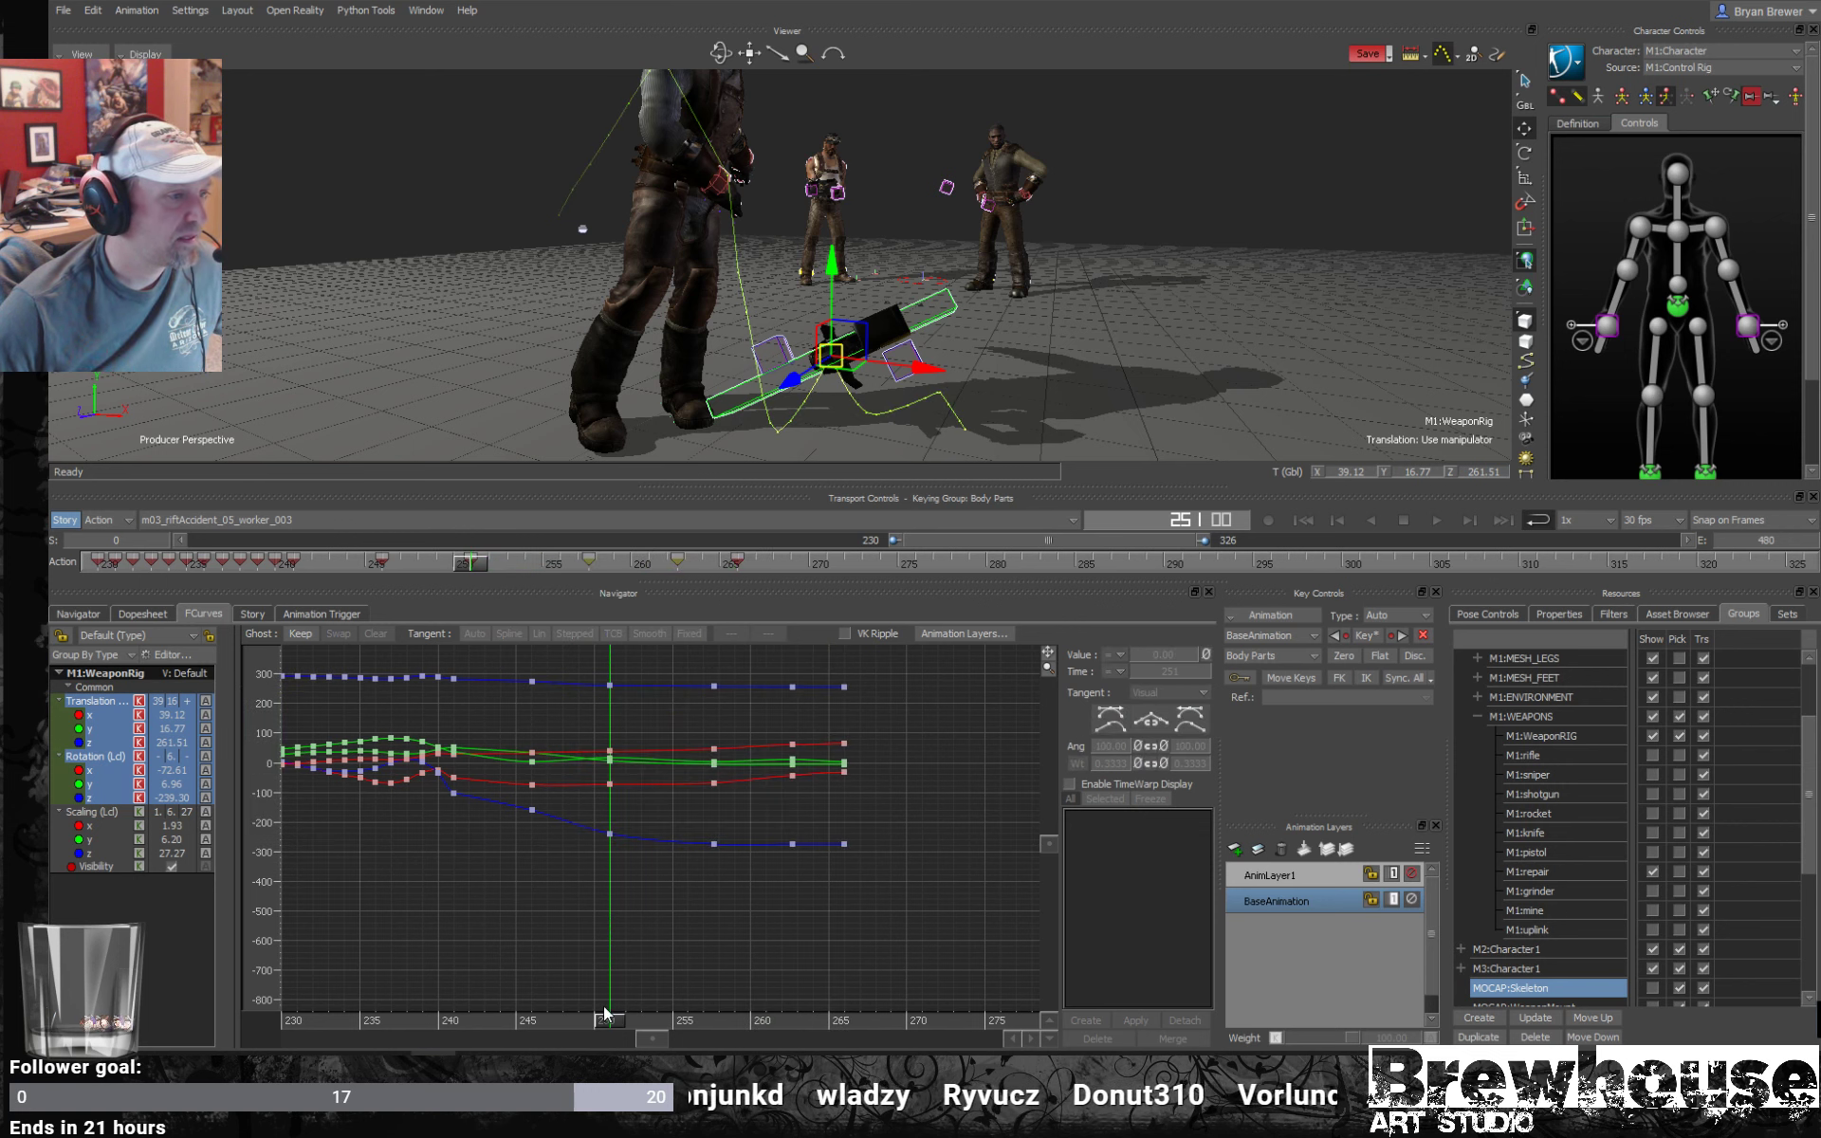
Play back the retimed weapon drop from about frame 235 and check the pacing of the last bounces.
left_click_drag(588, 1028, 369, 965)
key("ctrl+space")
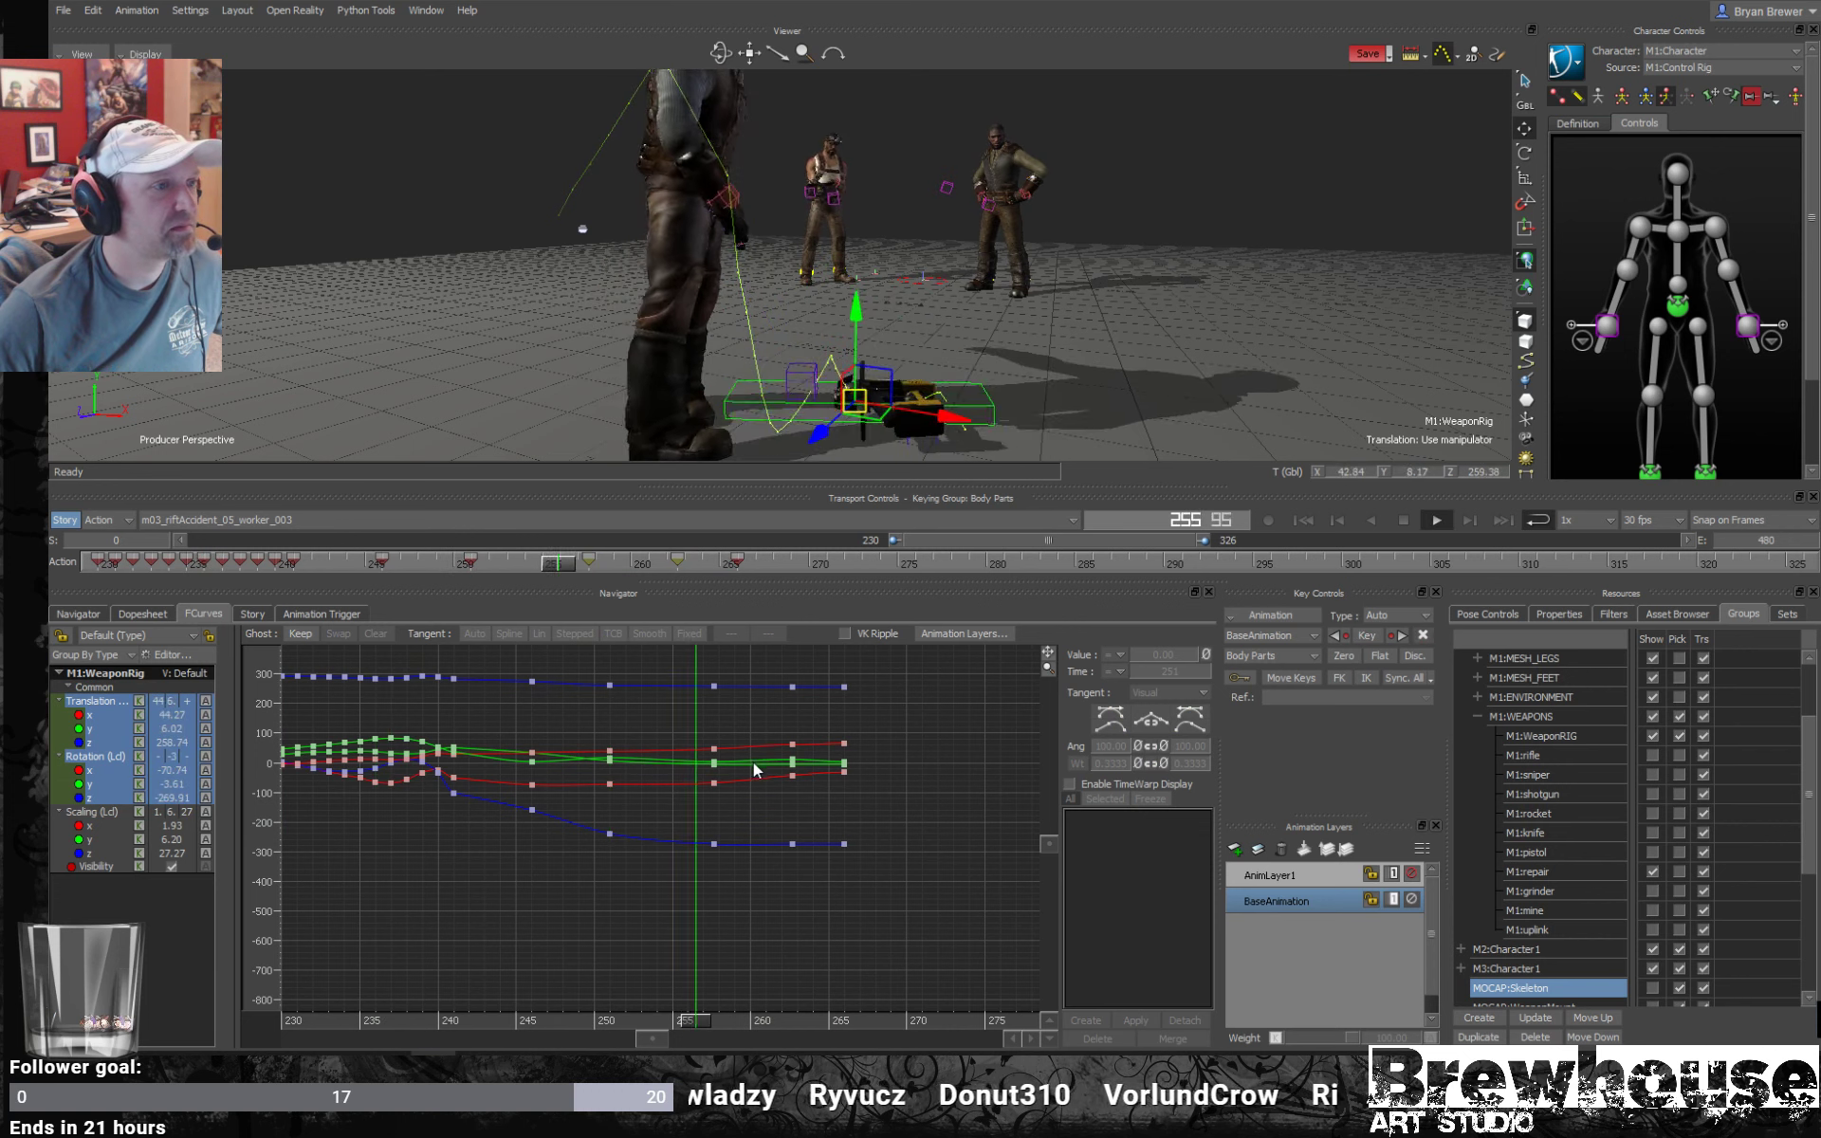
key("ctrl+space")
left_click_drag(1031, 1024, 641, 981)
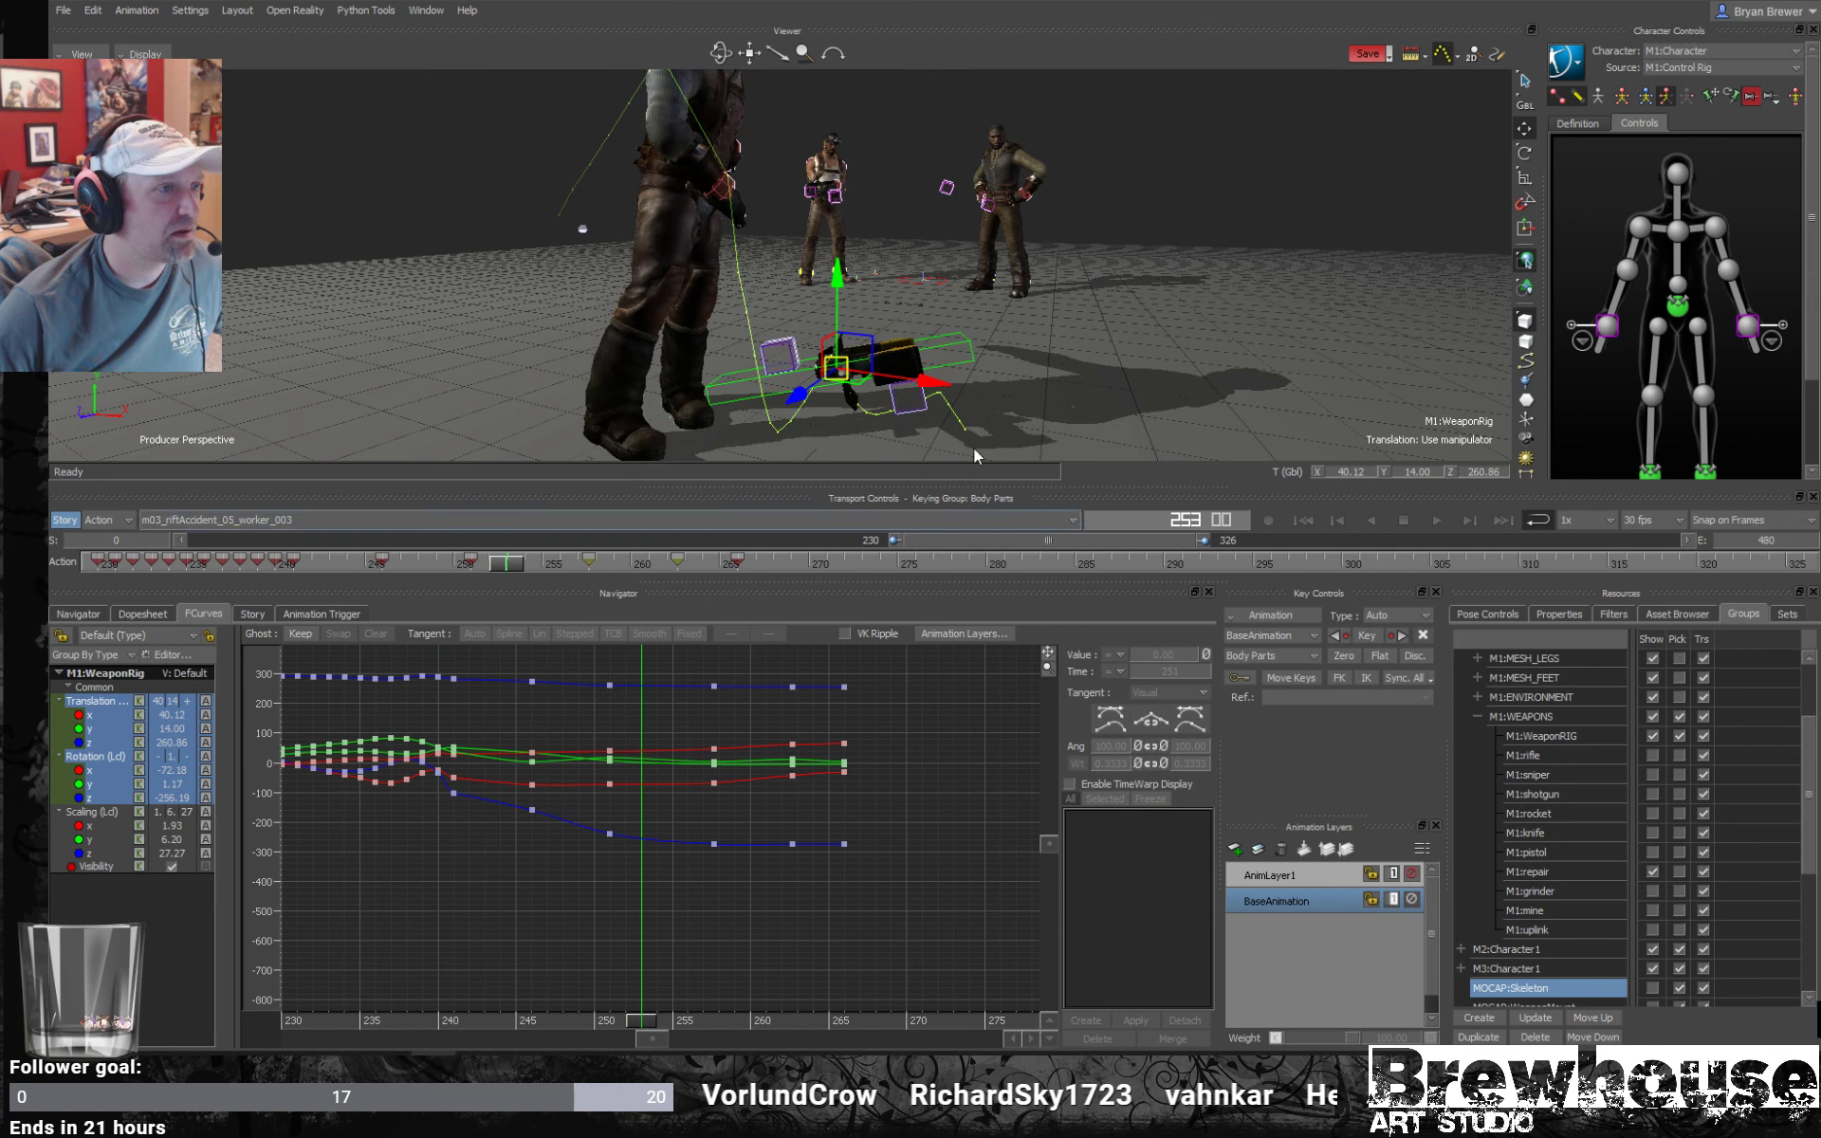
Show models only, move the weapon rig at frame 251 to X 40.96 and Z 267.55, and key it.
key("ctrl+a")
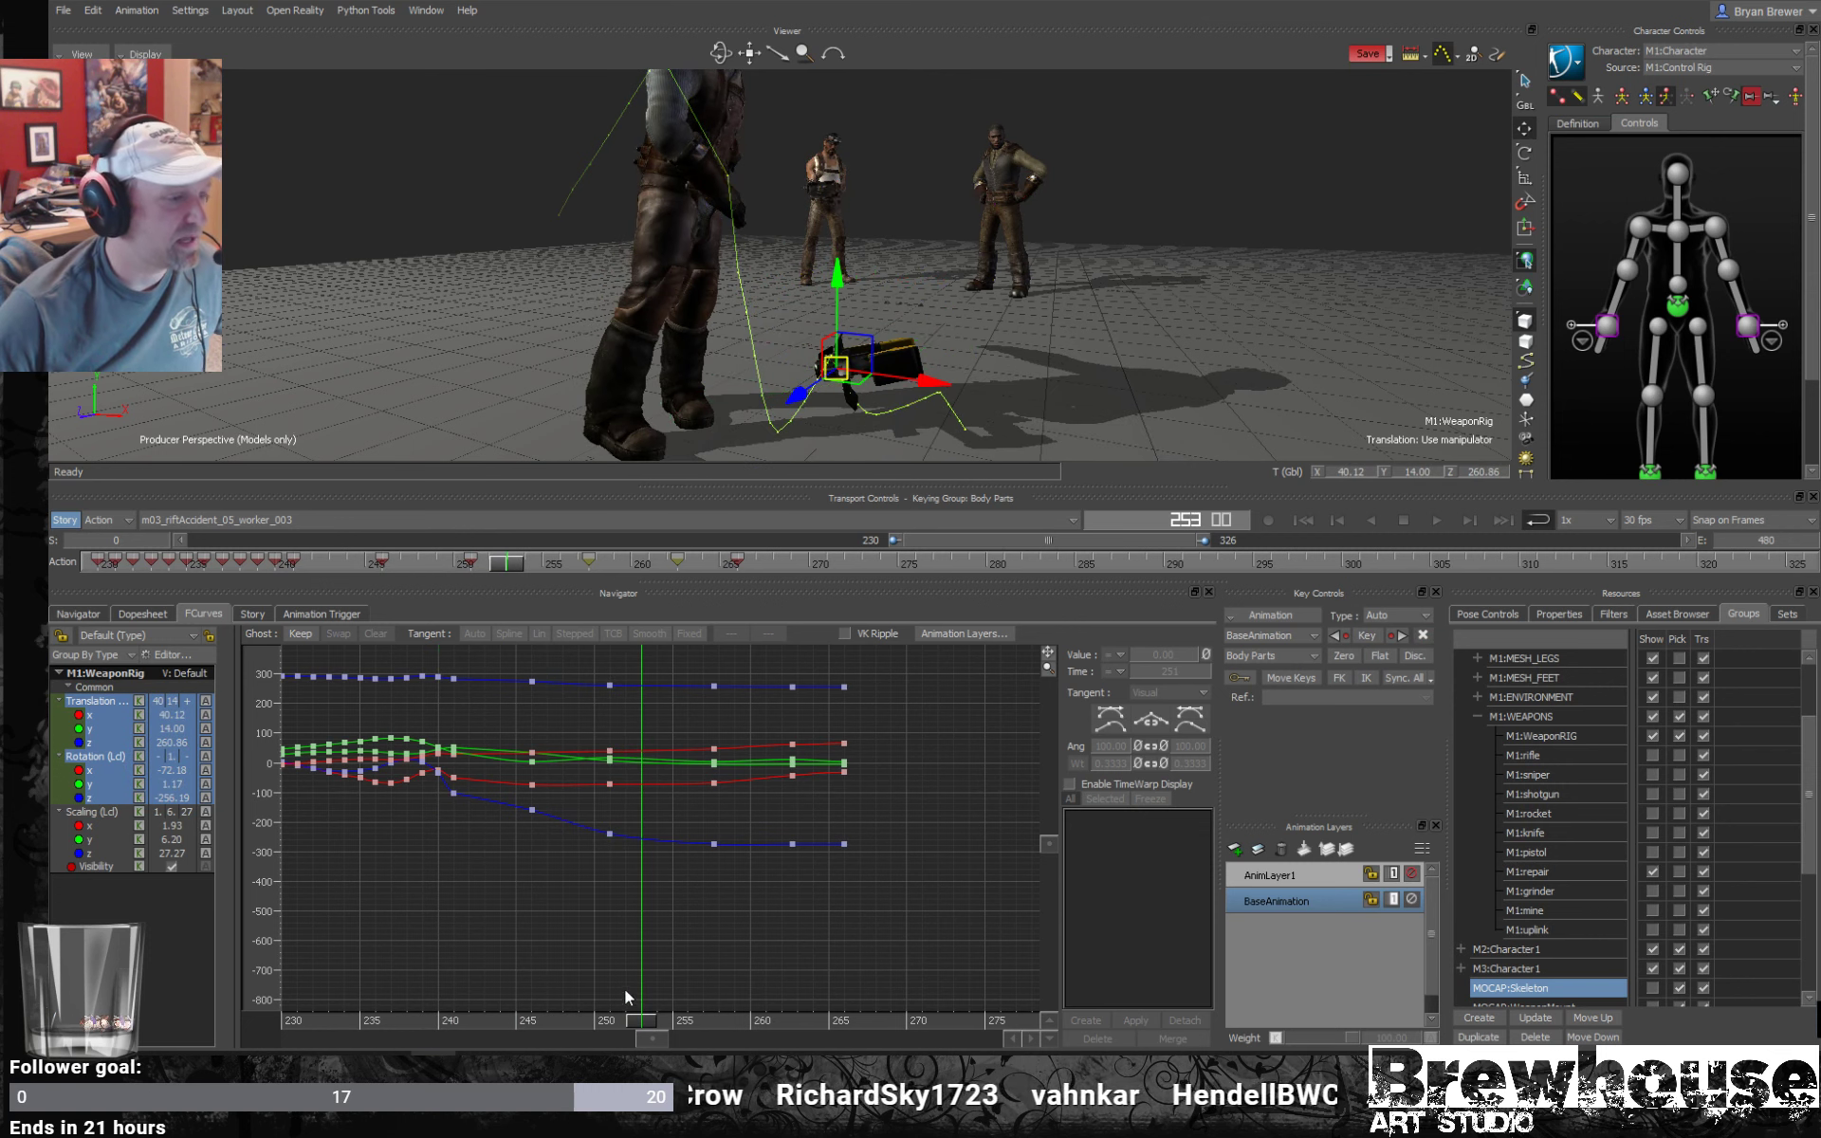
left_click_drag(650, 1024, 606, 1024)
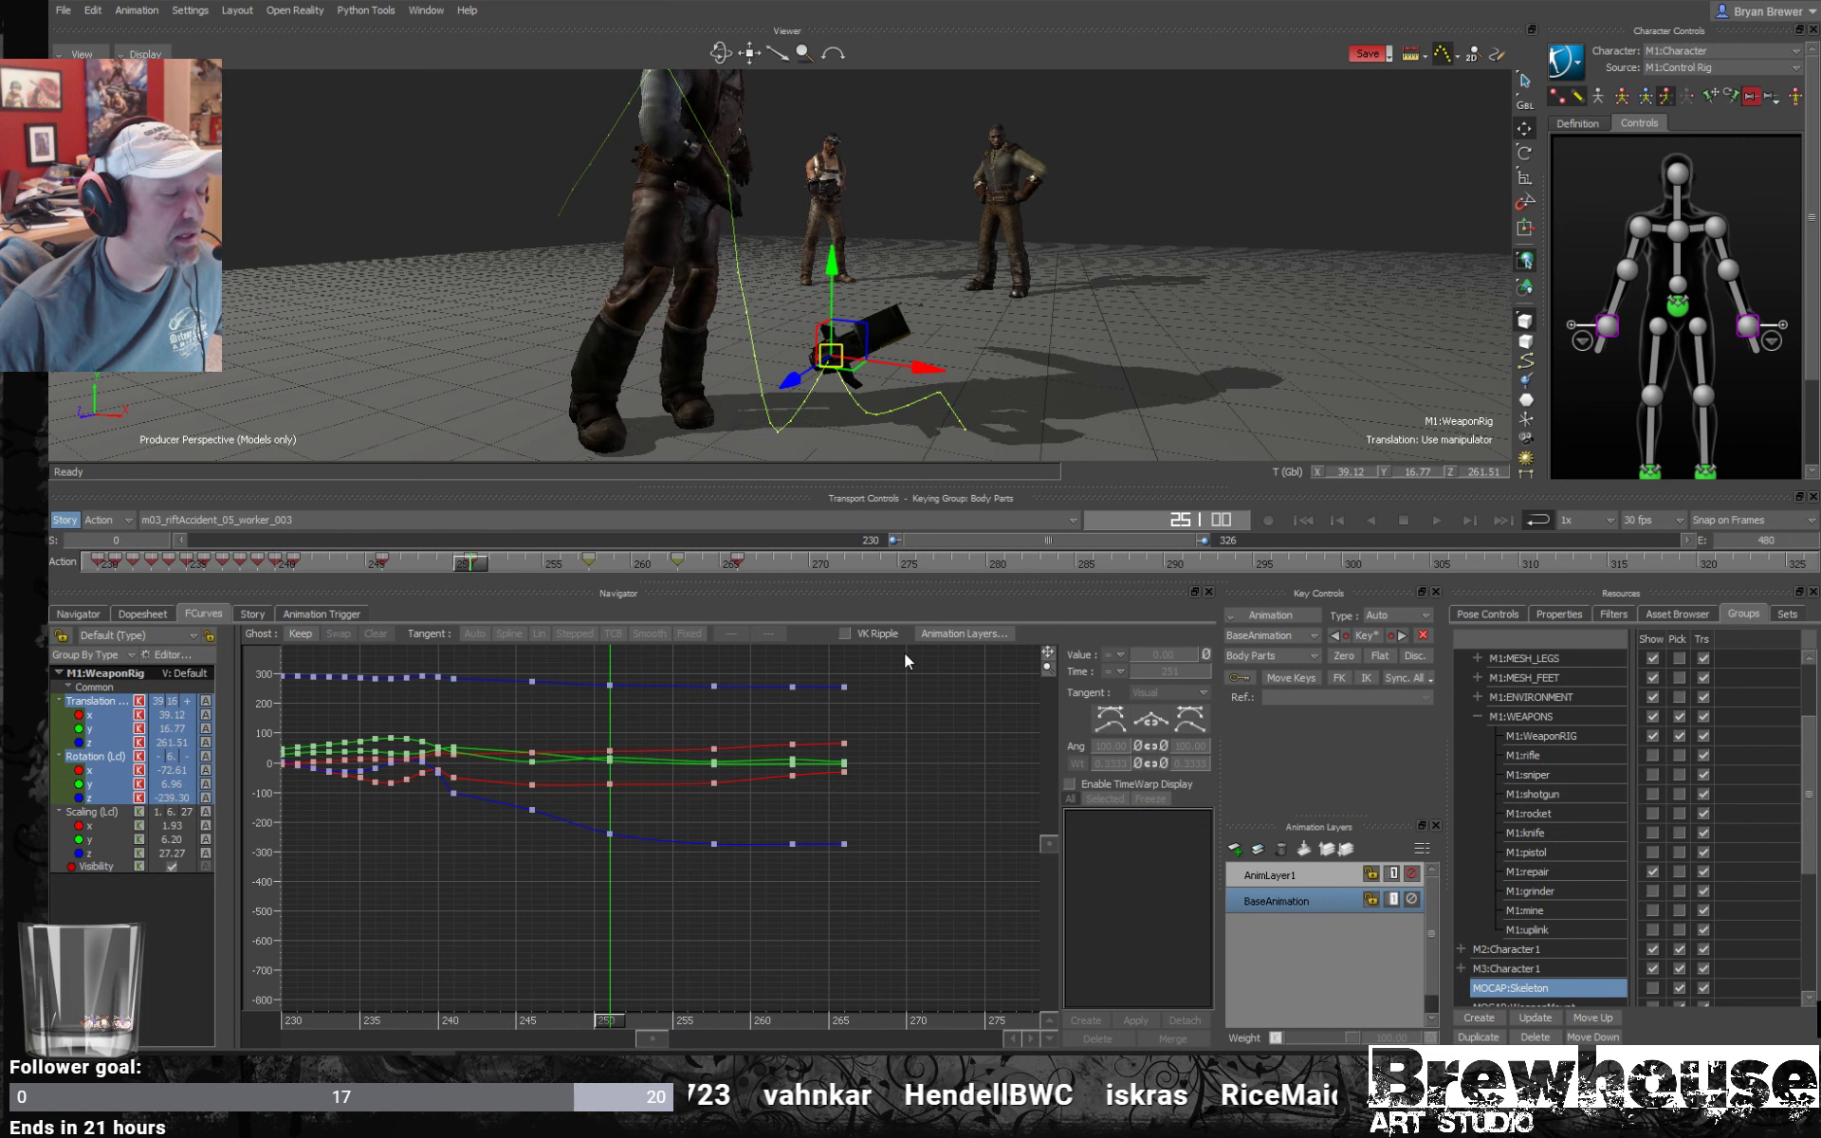
left_click_drag(913, 365, 846, 336)
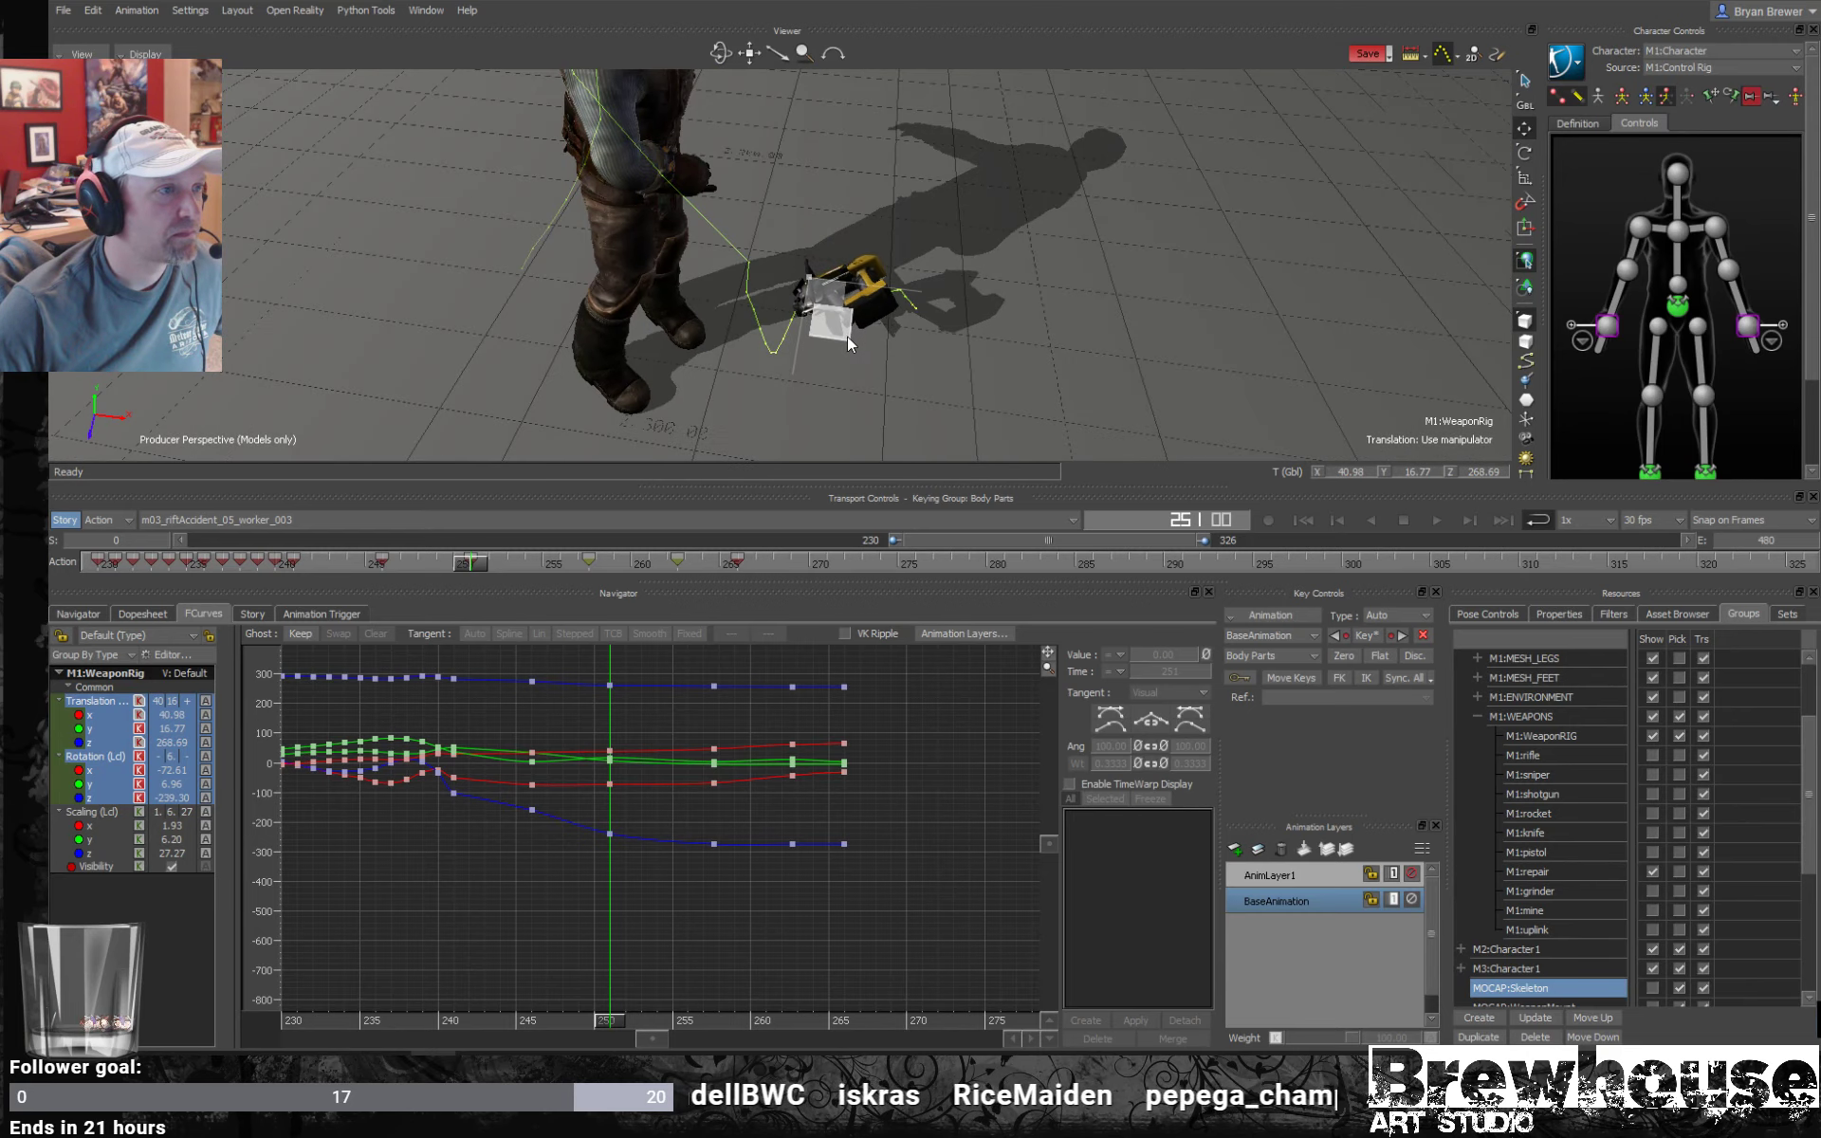
left_click_drag(990, 413, 941, 391)
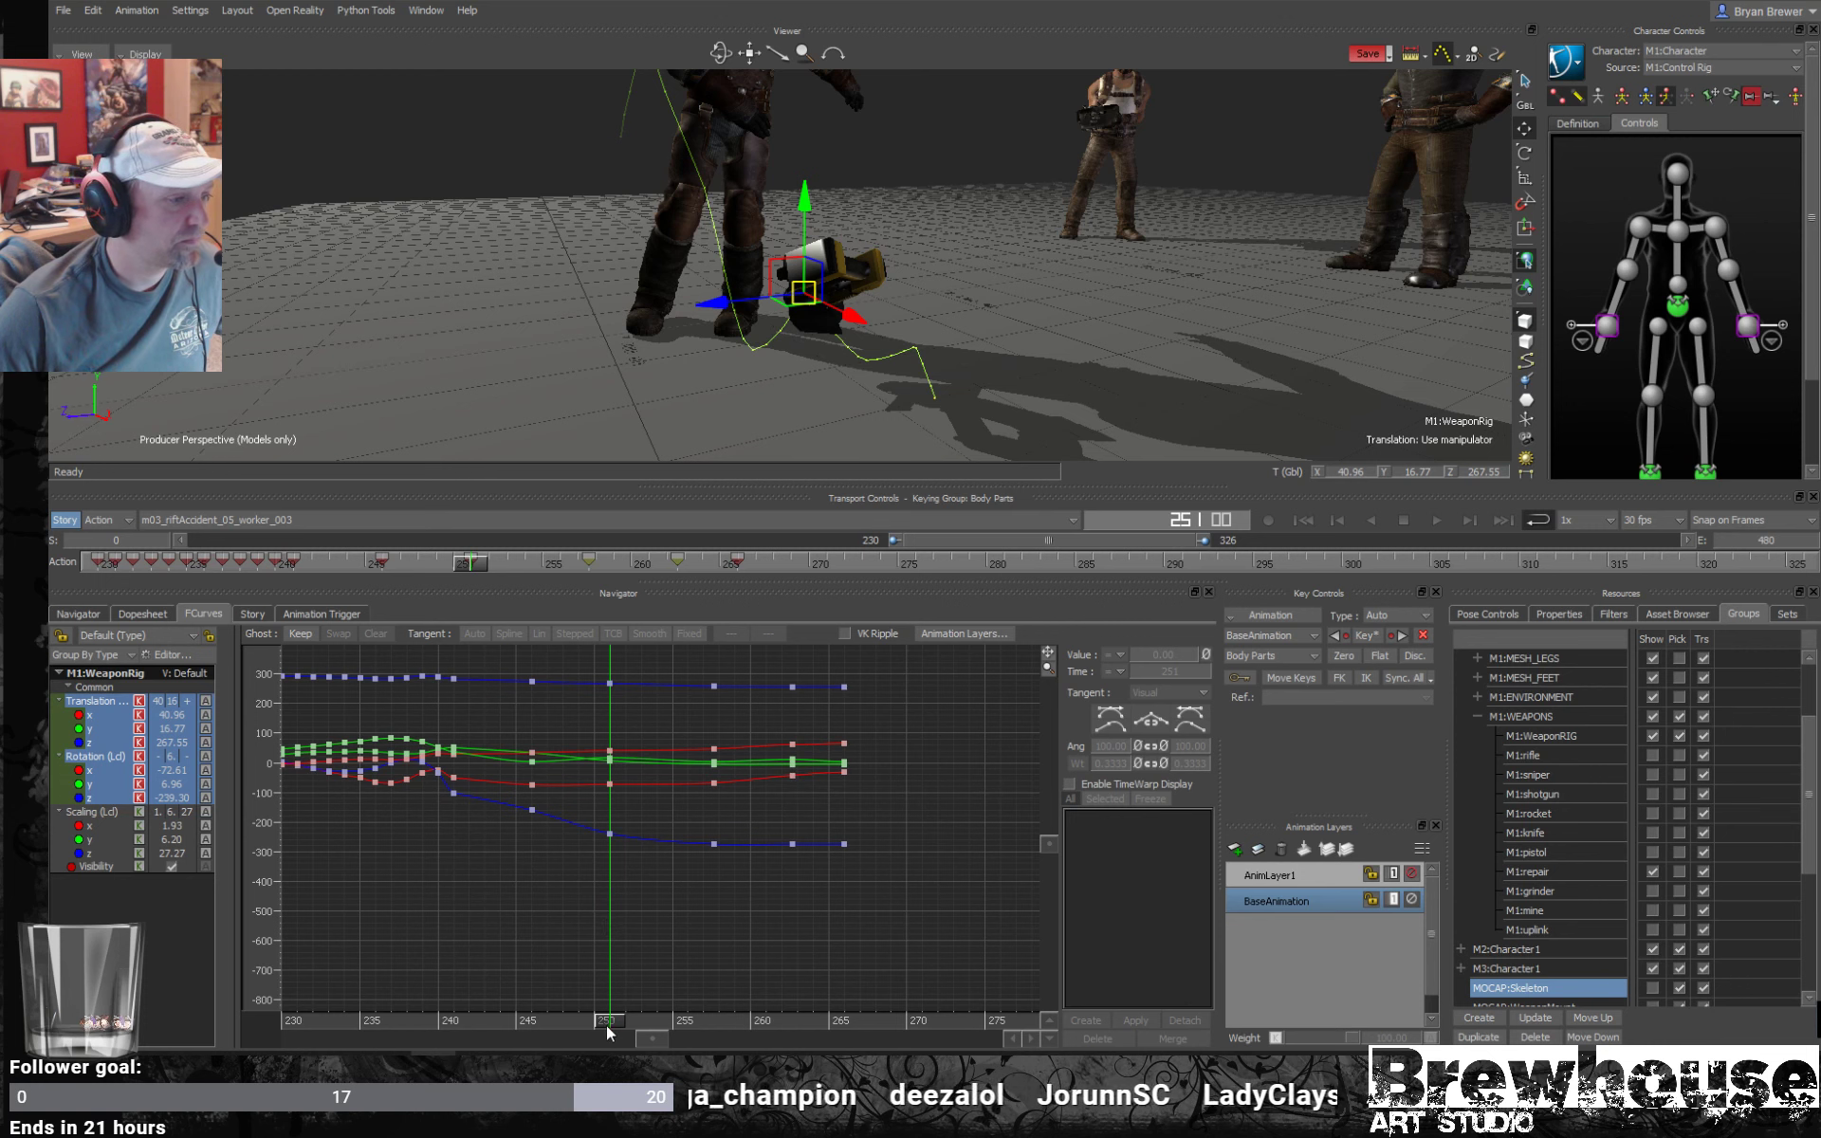
Try lowering the weapon rig to Y 10.01 at frame 250.
mouse_move(606, 1026)
left_mouse_down()
mouse_move(496, 1007)
mouse_move(621, 993)
mouse_move(596, 994)
left_mouse_up()
left_click_drag(925, 327, 1013, 306)
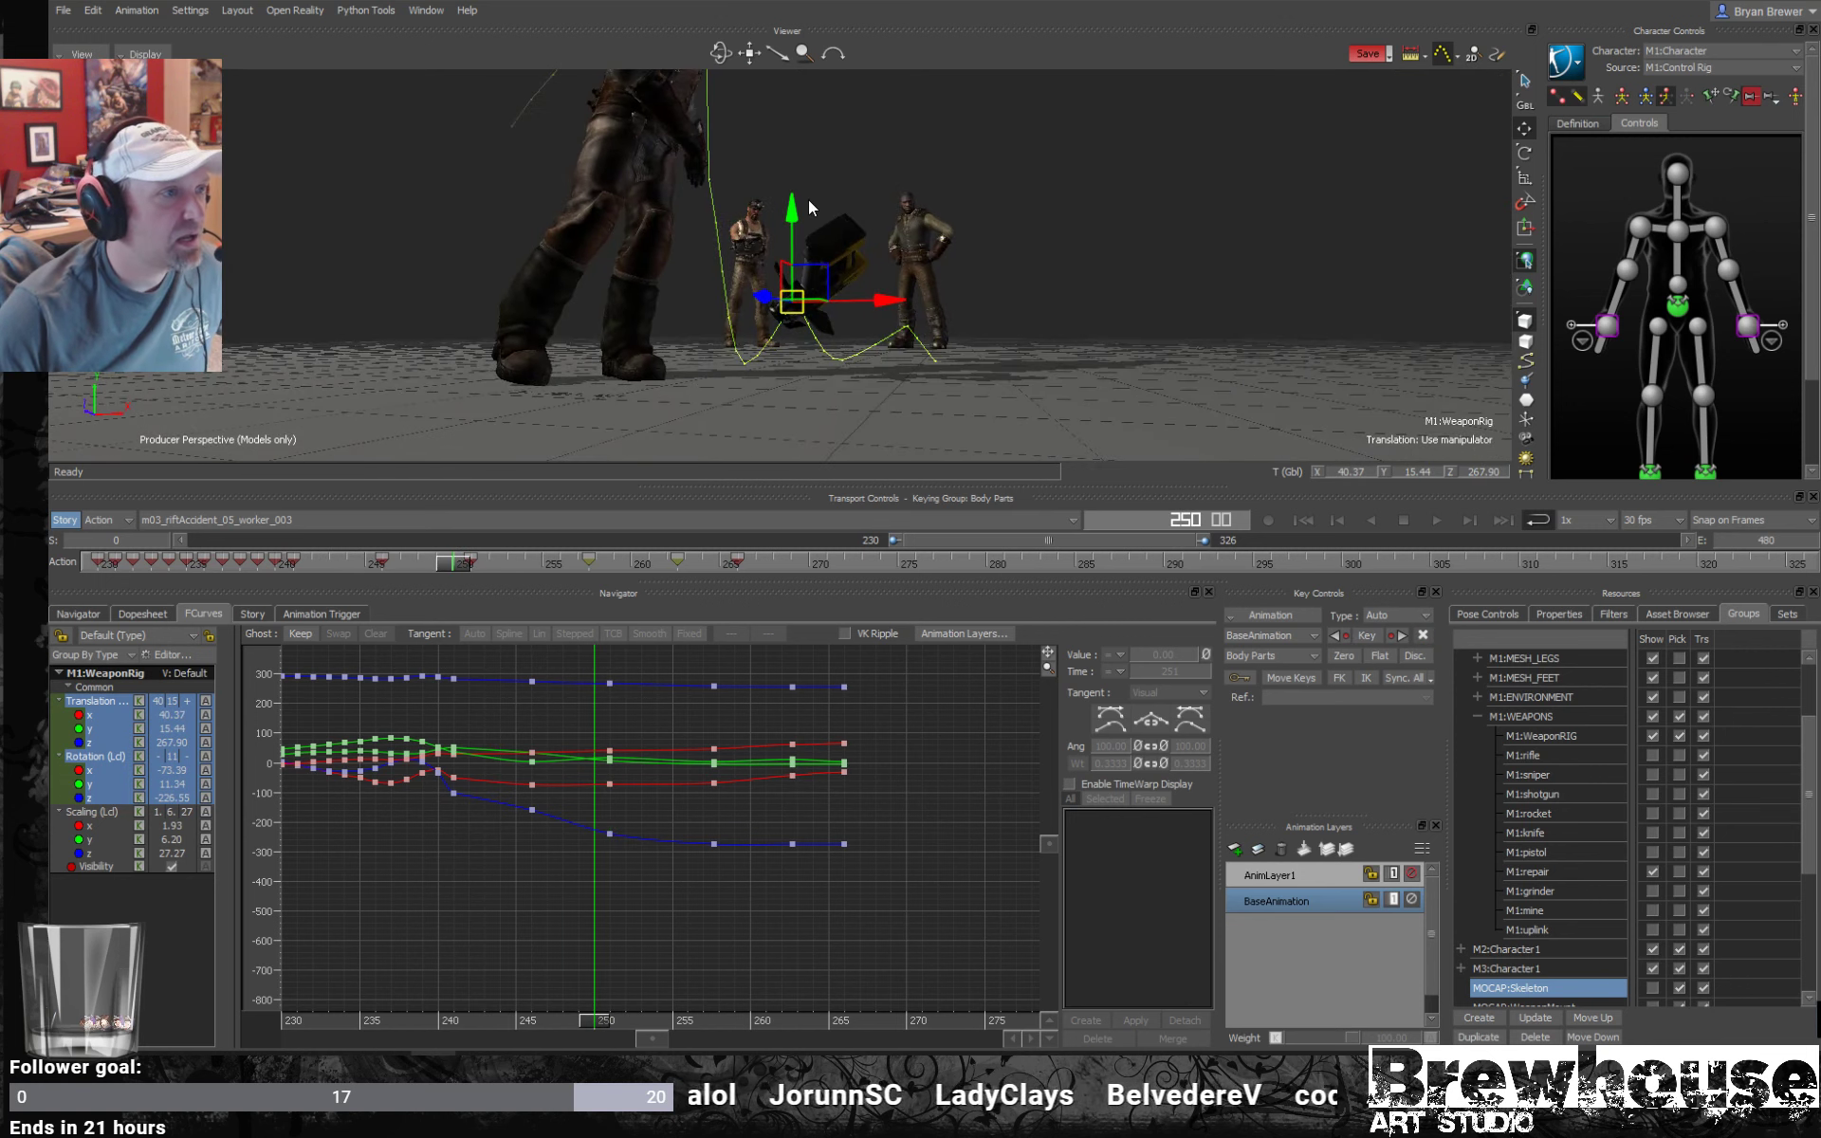
left_click_drag(793, 211, 792, 239)
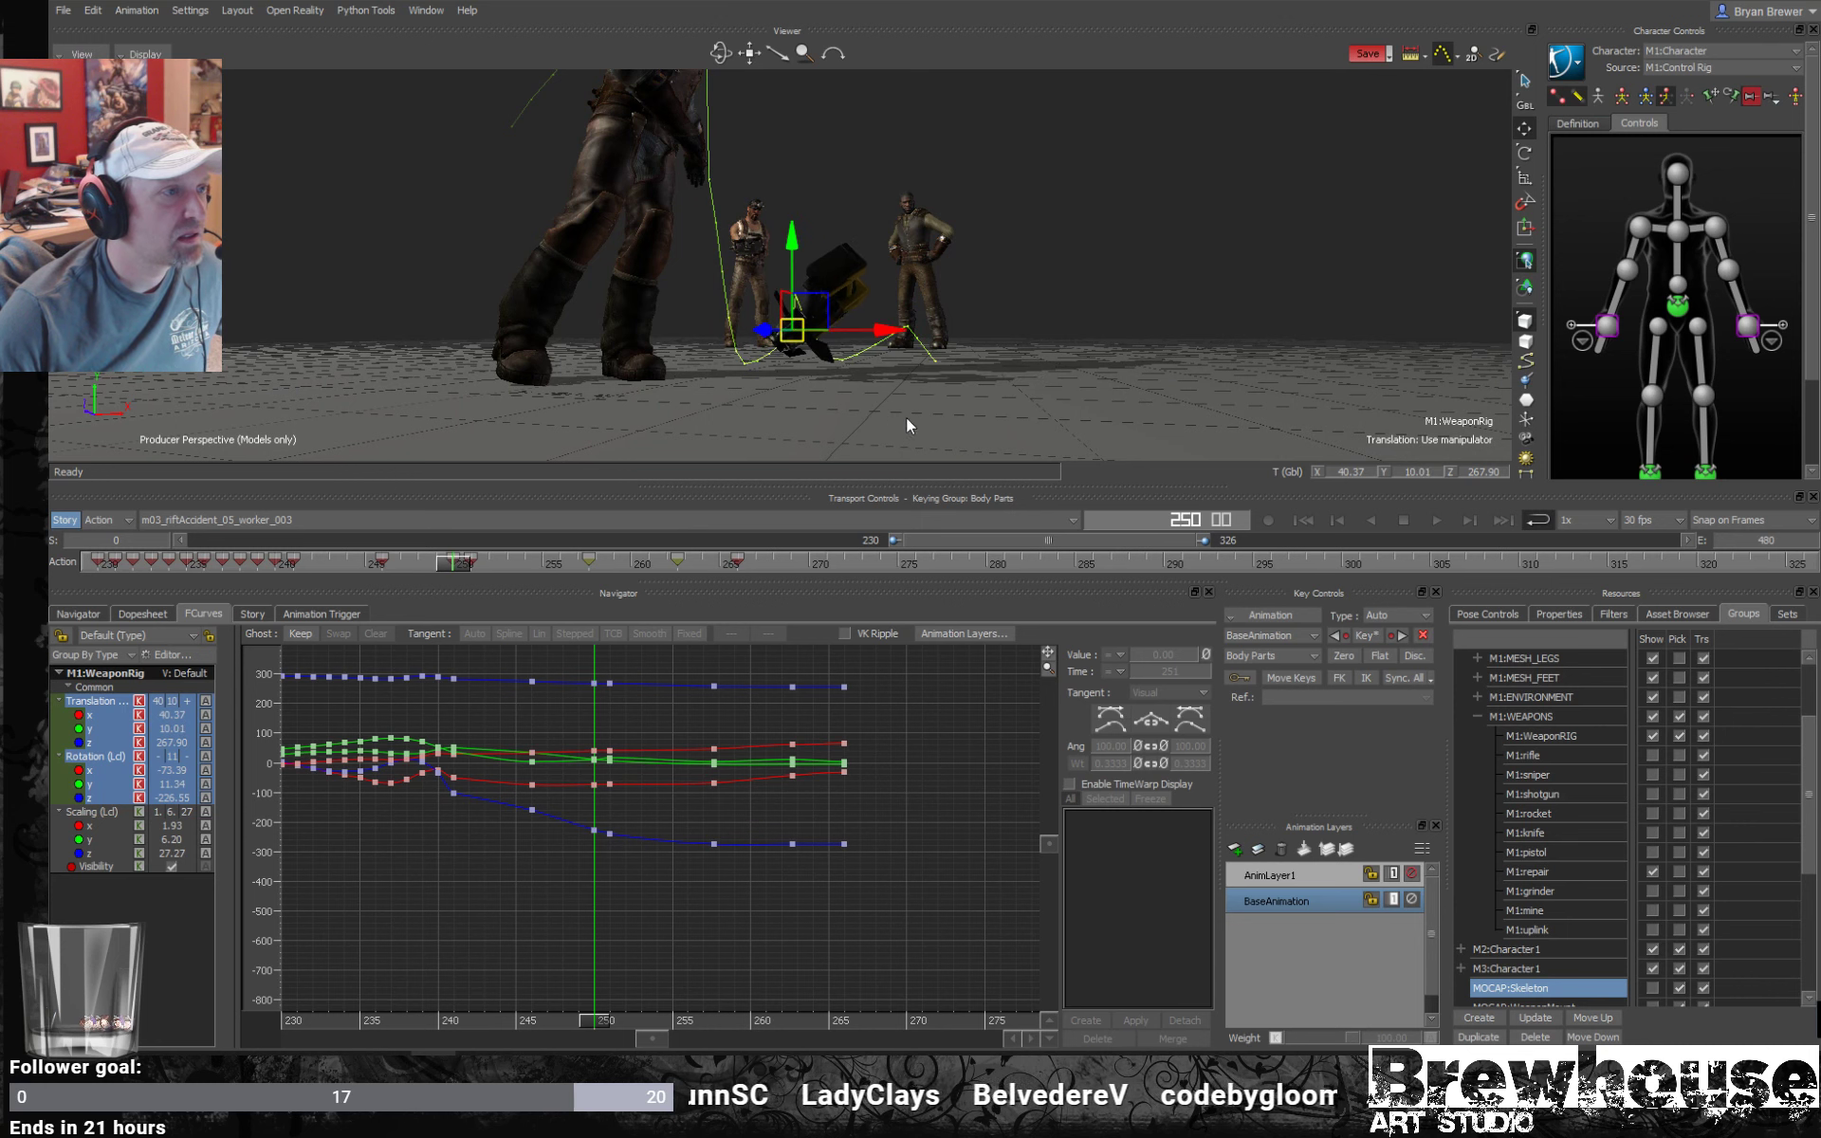
left_click_drag(595, 1028, 608, 1026)
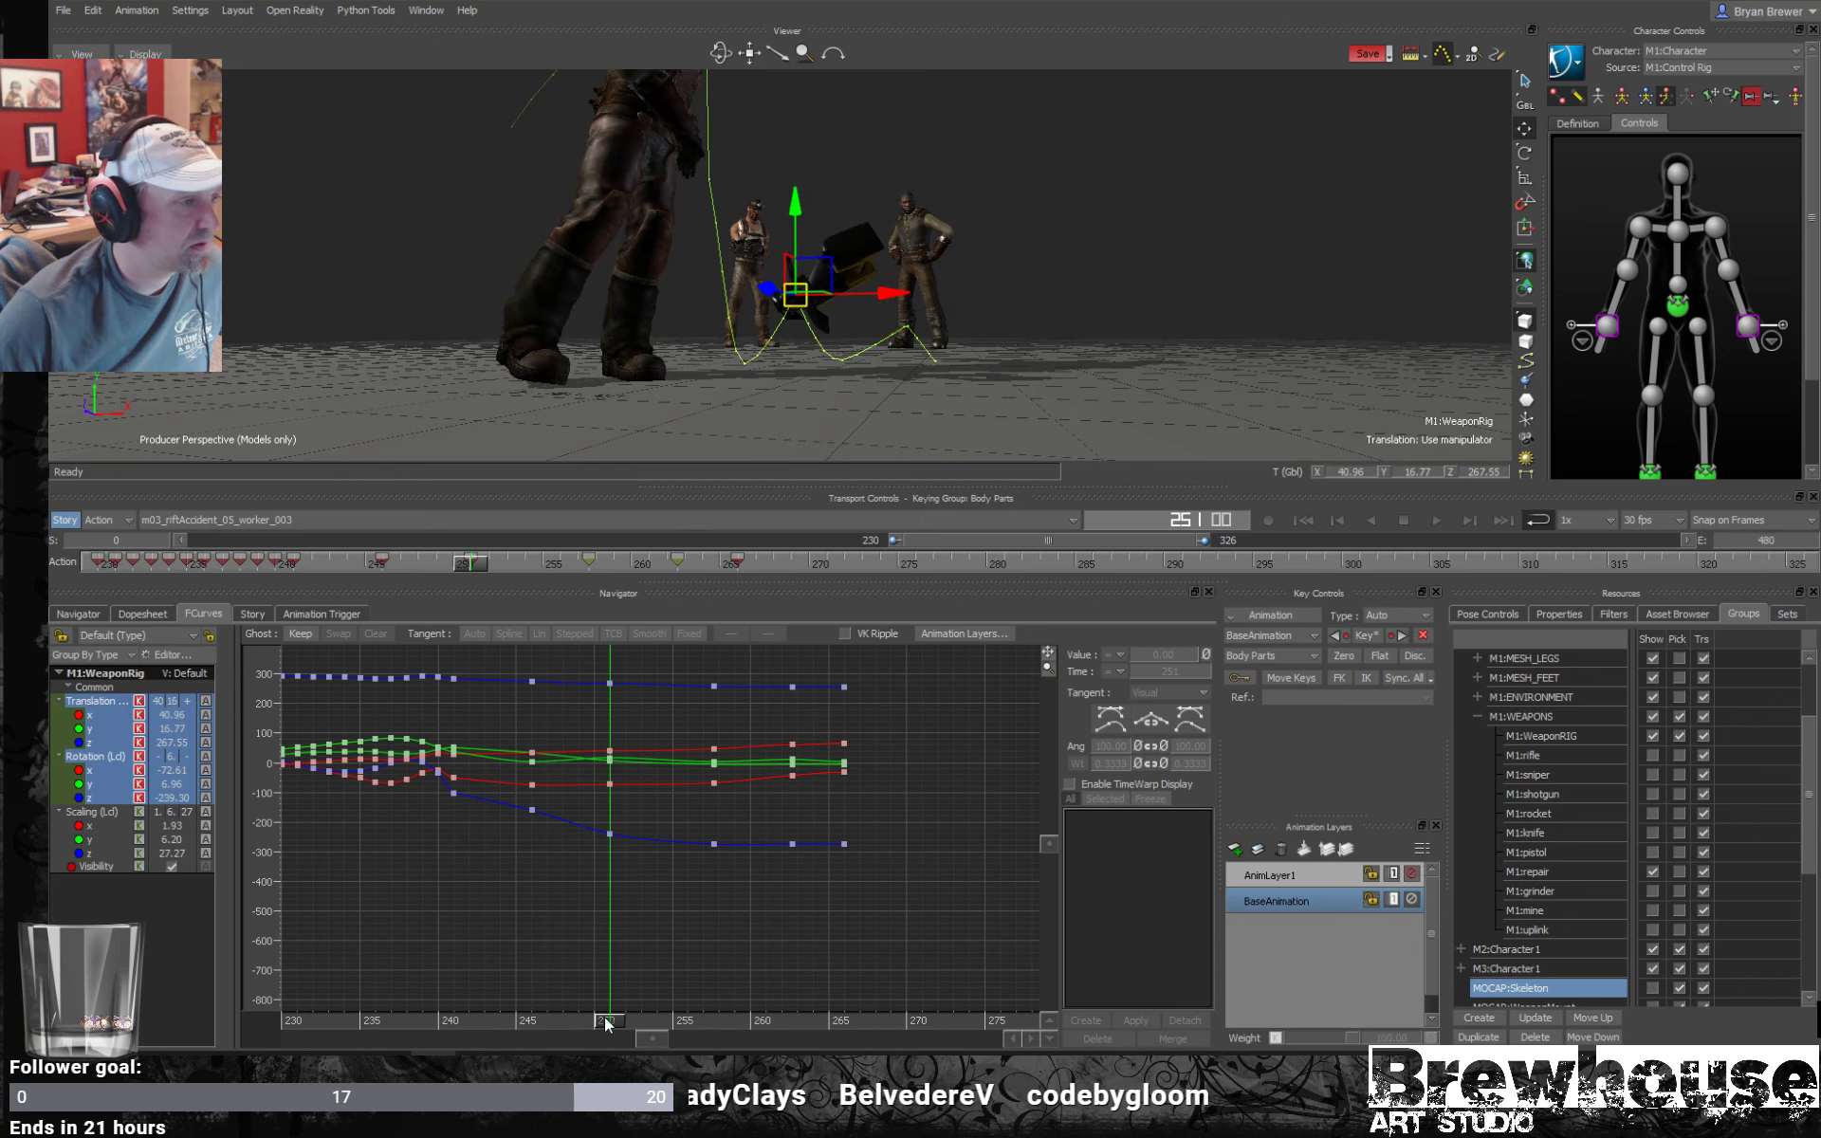
Lower the weapon rig at frame 251 to about Y 10, key it, and inspect it in X-Ray display at frame 250.
left_click_drag(796, 213, 783, 249)
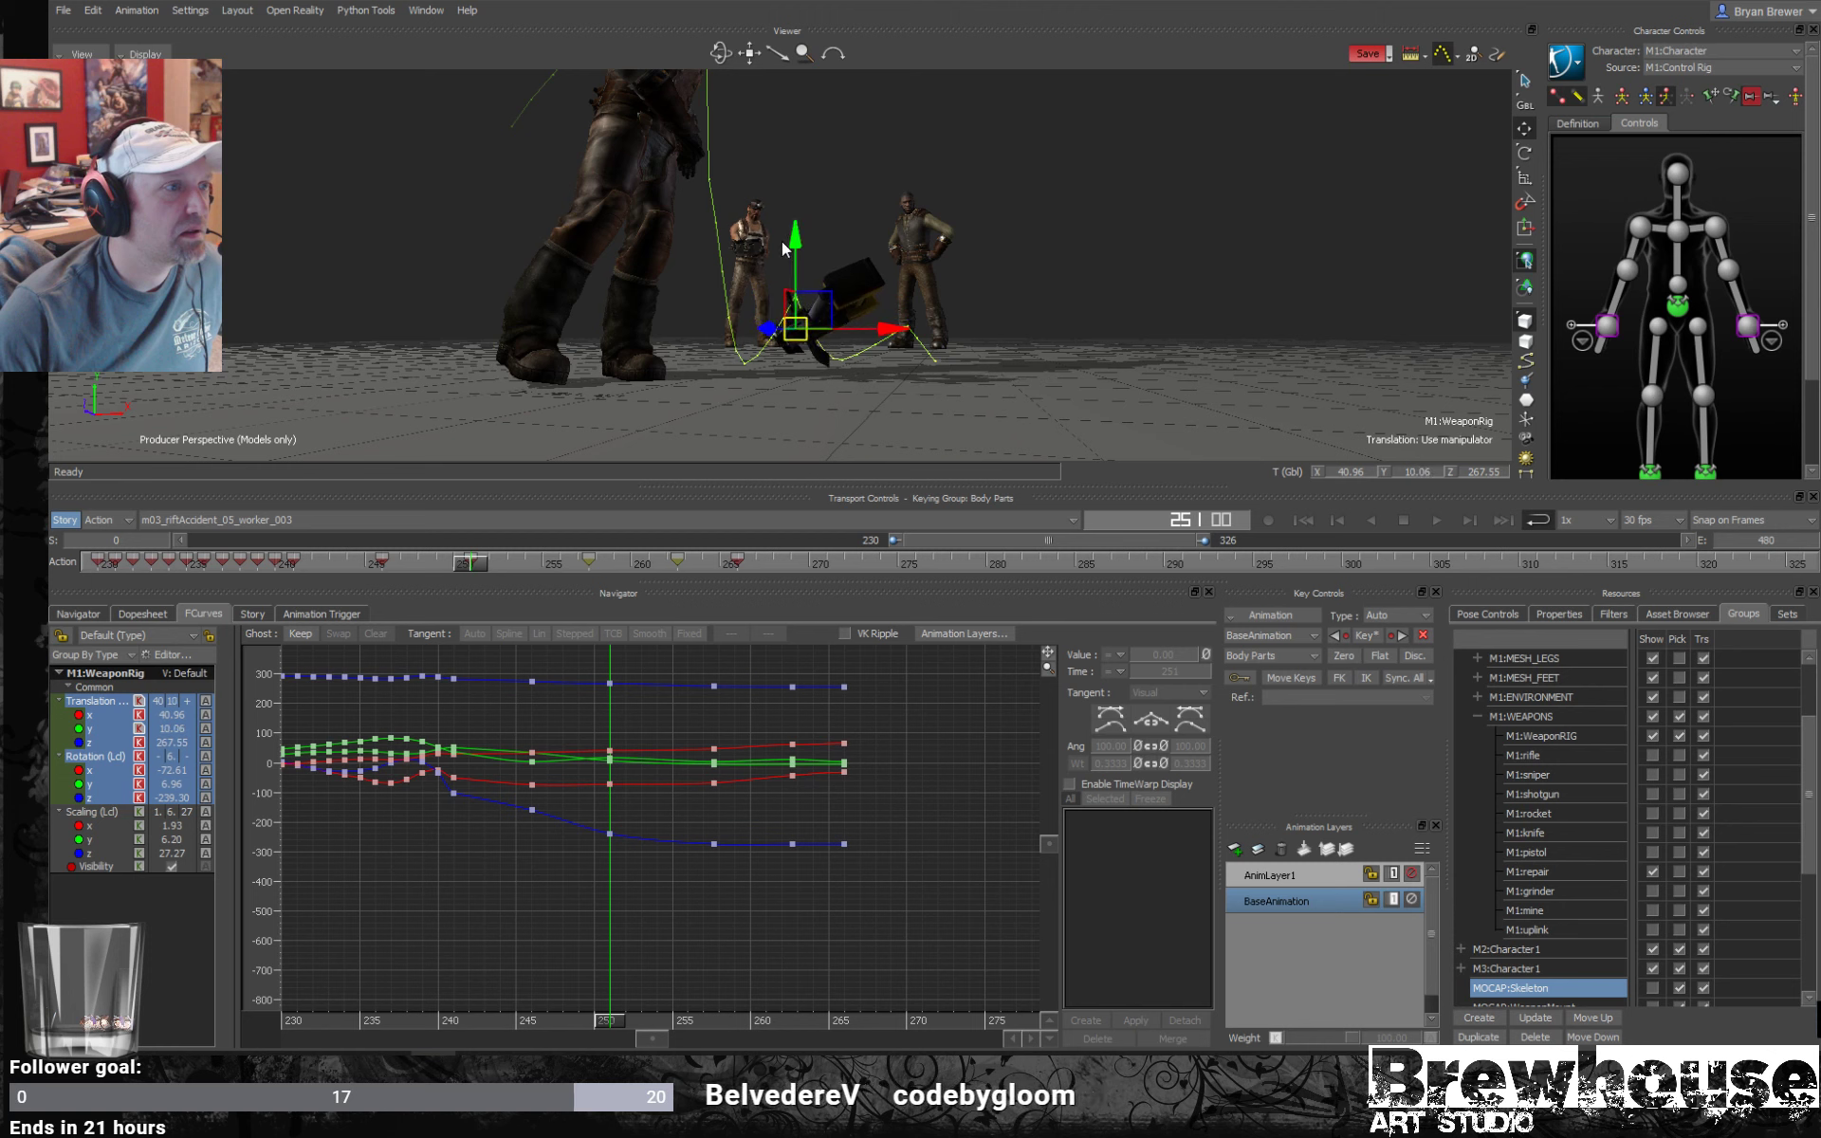
mouse_move(616, 1029)
left_mouse_down()
mouse_move(423, 1026)
mouse_move(652, 1024)
mouse_move(490, 1026)
mouse_move(623, 1039)
mouse_move(595, 1029)
left_mouse_up()
left_click_drag(1009, 275, 825, 239, "ctrl+shift")
key("ctrl+a")
key("ctrl+a")
left_click_drag(903, 292, 765, 478, "ctrl+shift")
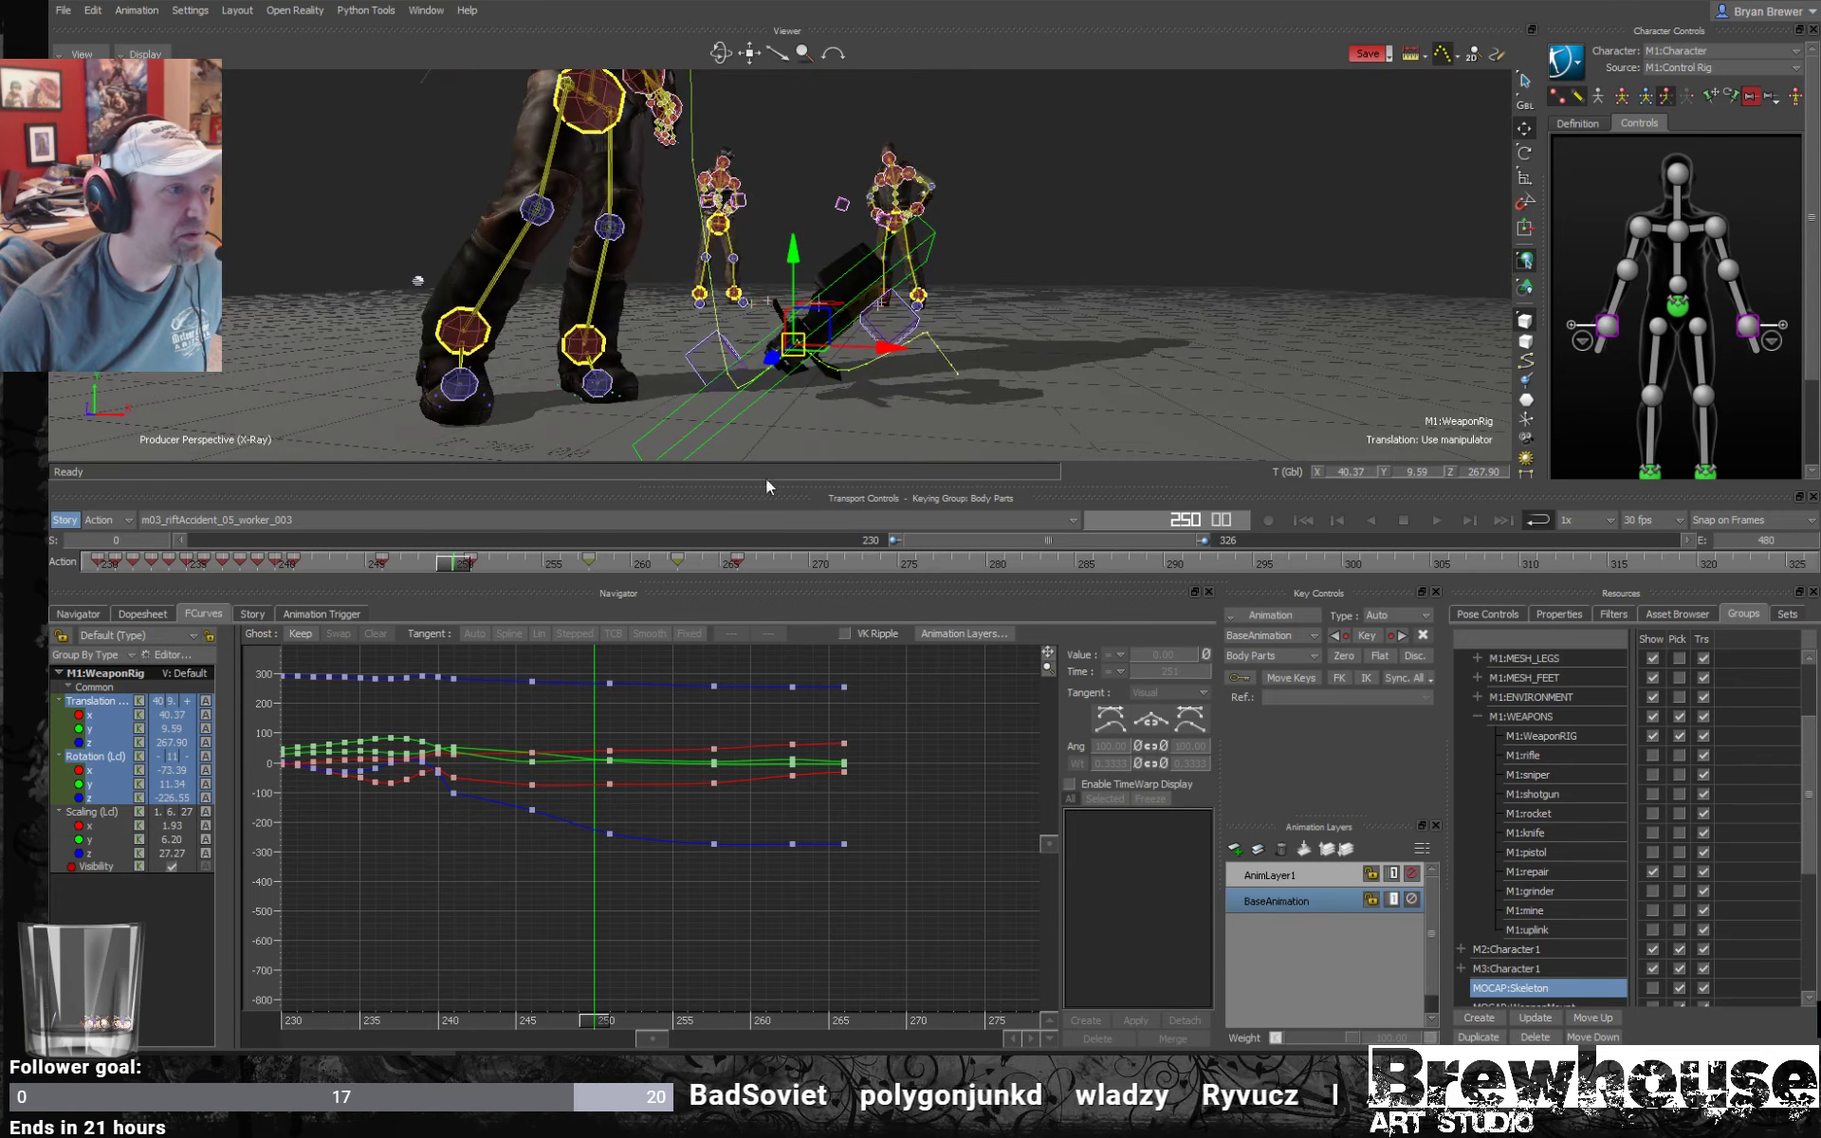
mouse_move(937, 343)
left_mouse_down("ctrl+shift")
mouse_move(900, 427)
mouse_move(905, 366)
mouse_move(994, 364)
mouse_move(1034, 334)
mouse_move(1155, 310)
mouse_move(868, 331)
mouse_move(850, 394)
mouse_move(885, 411)
mouse_move(930, 379)
left_mouse_up("ctrl+shift")
Rotate the weapon rig nearly level at frame 251 and reposition it to about X 36 and Y 12.
key("r")
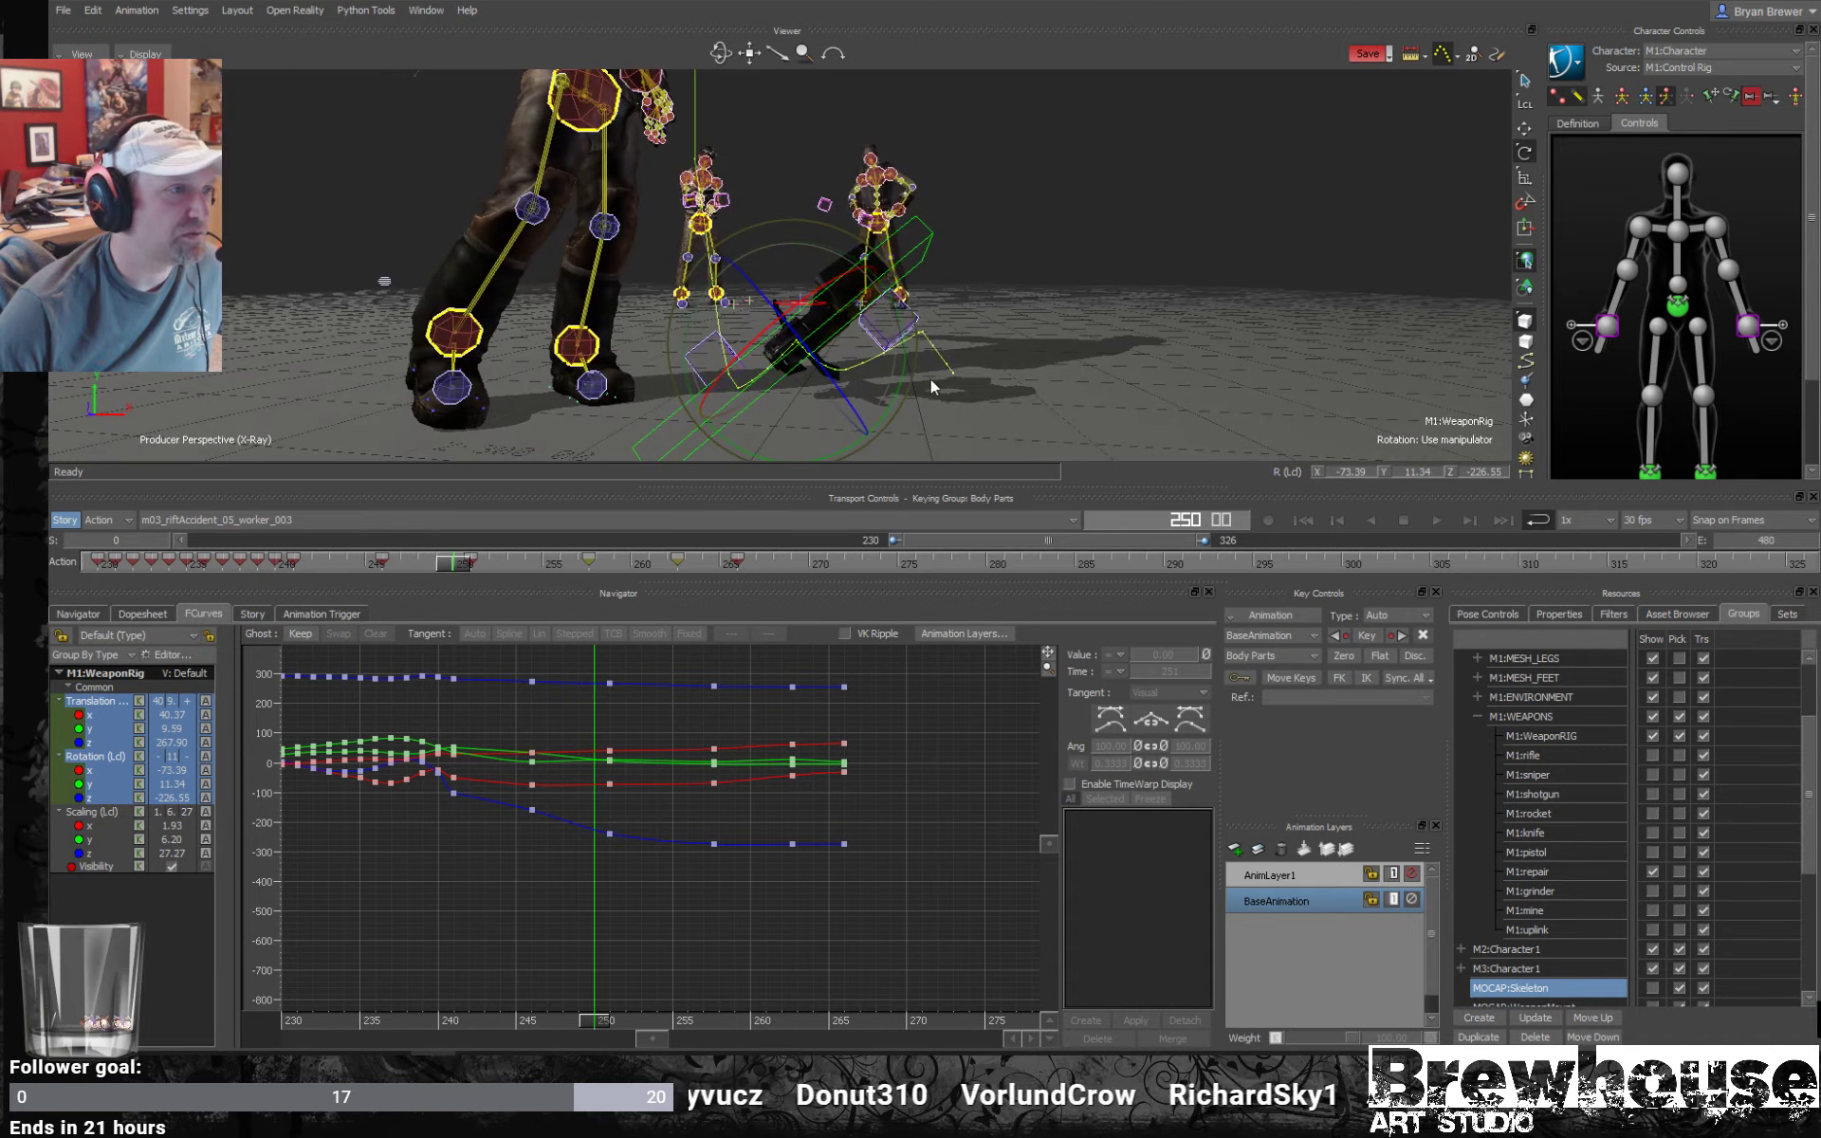
mouse_move(599, 1025)
left_mouse_down()
mouse_move(436, 975)
mouse_move(612, 1003)
left_mouse_up()
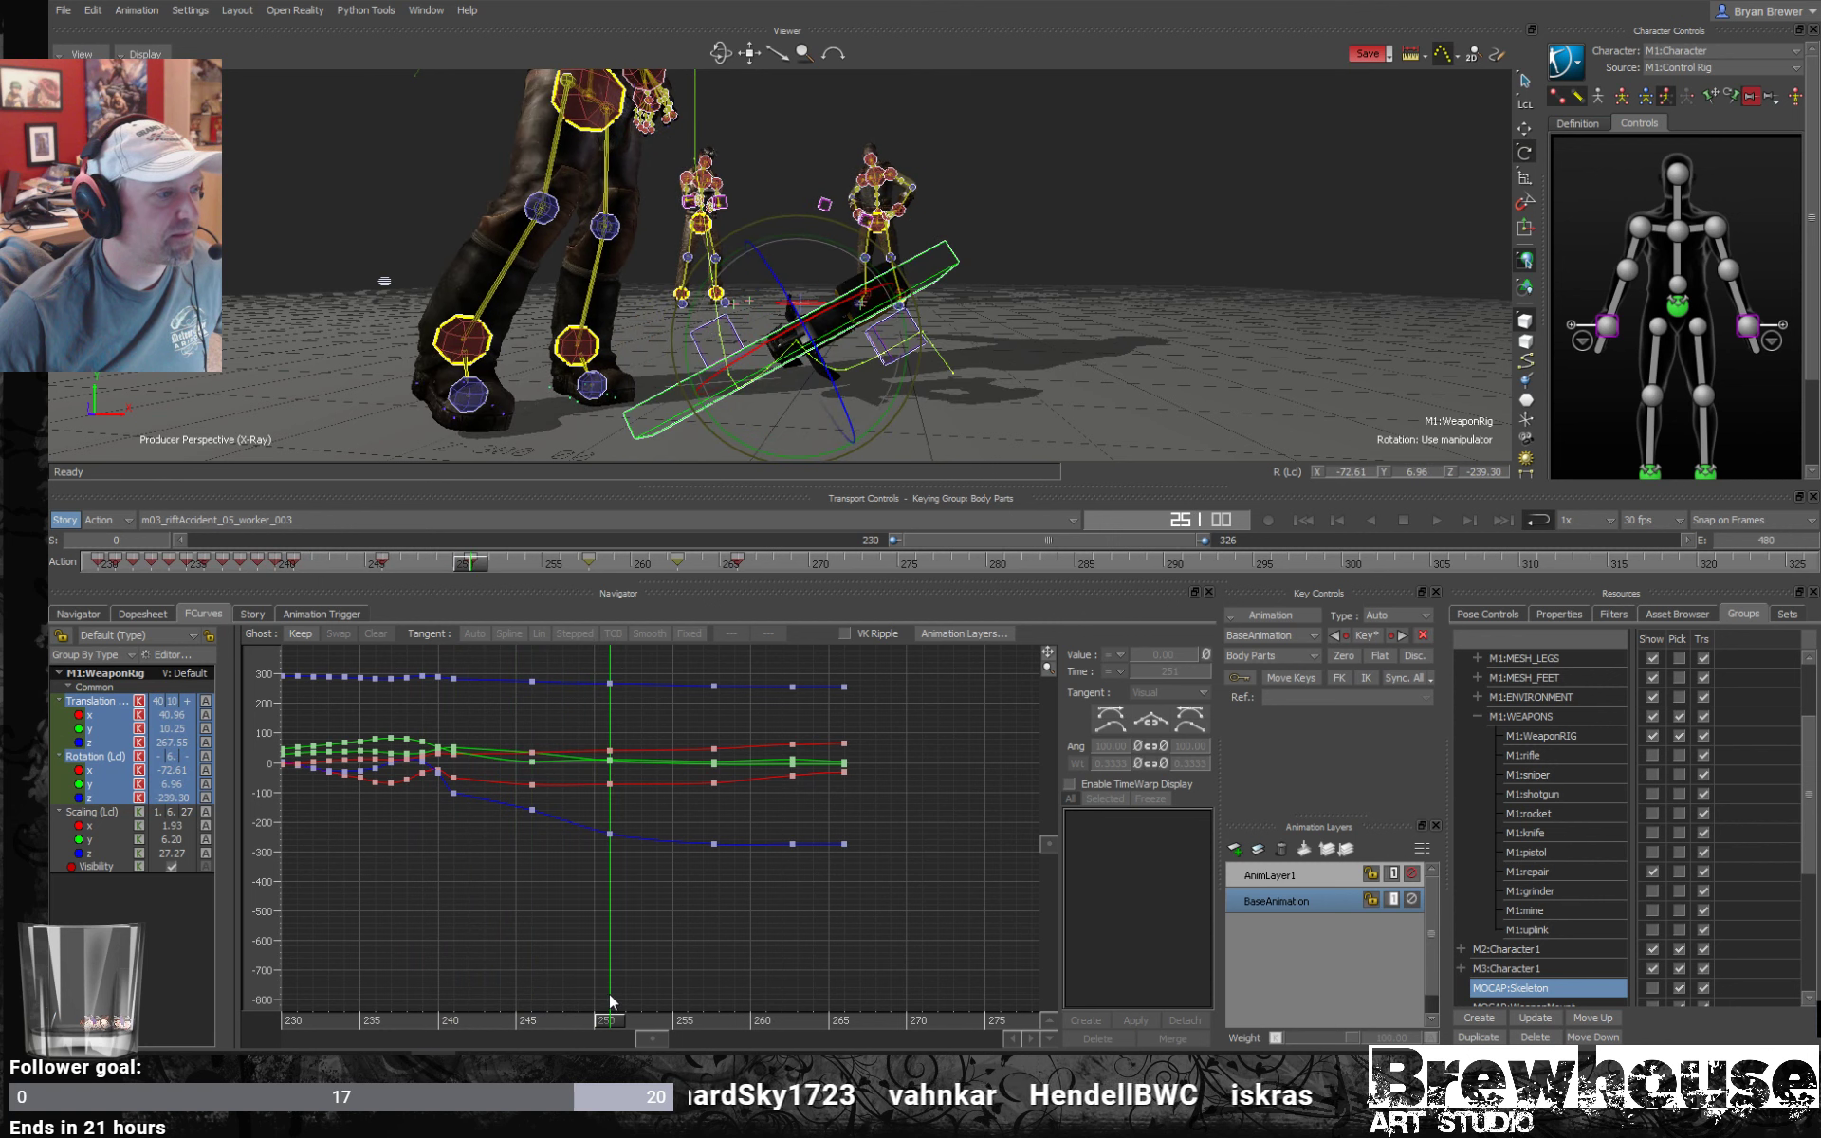
left_click_drag(828, 452, 804, 446)
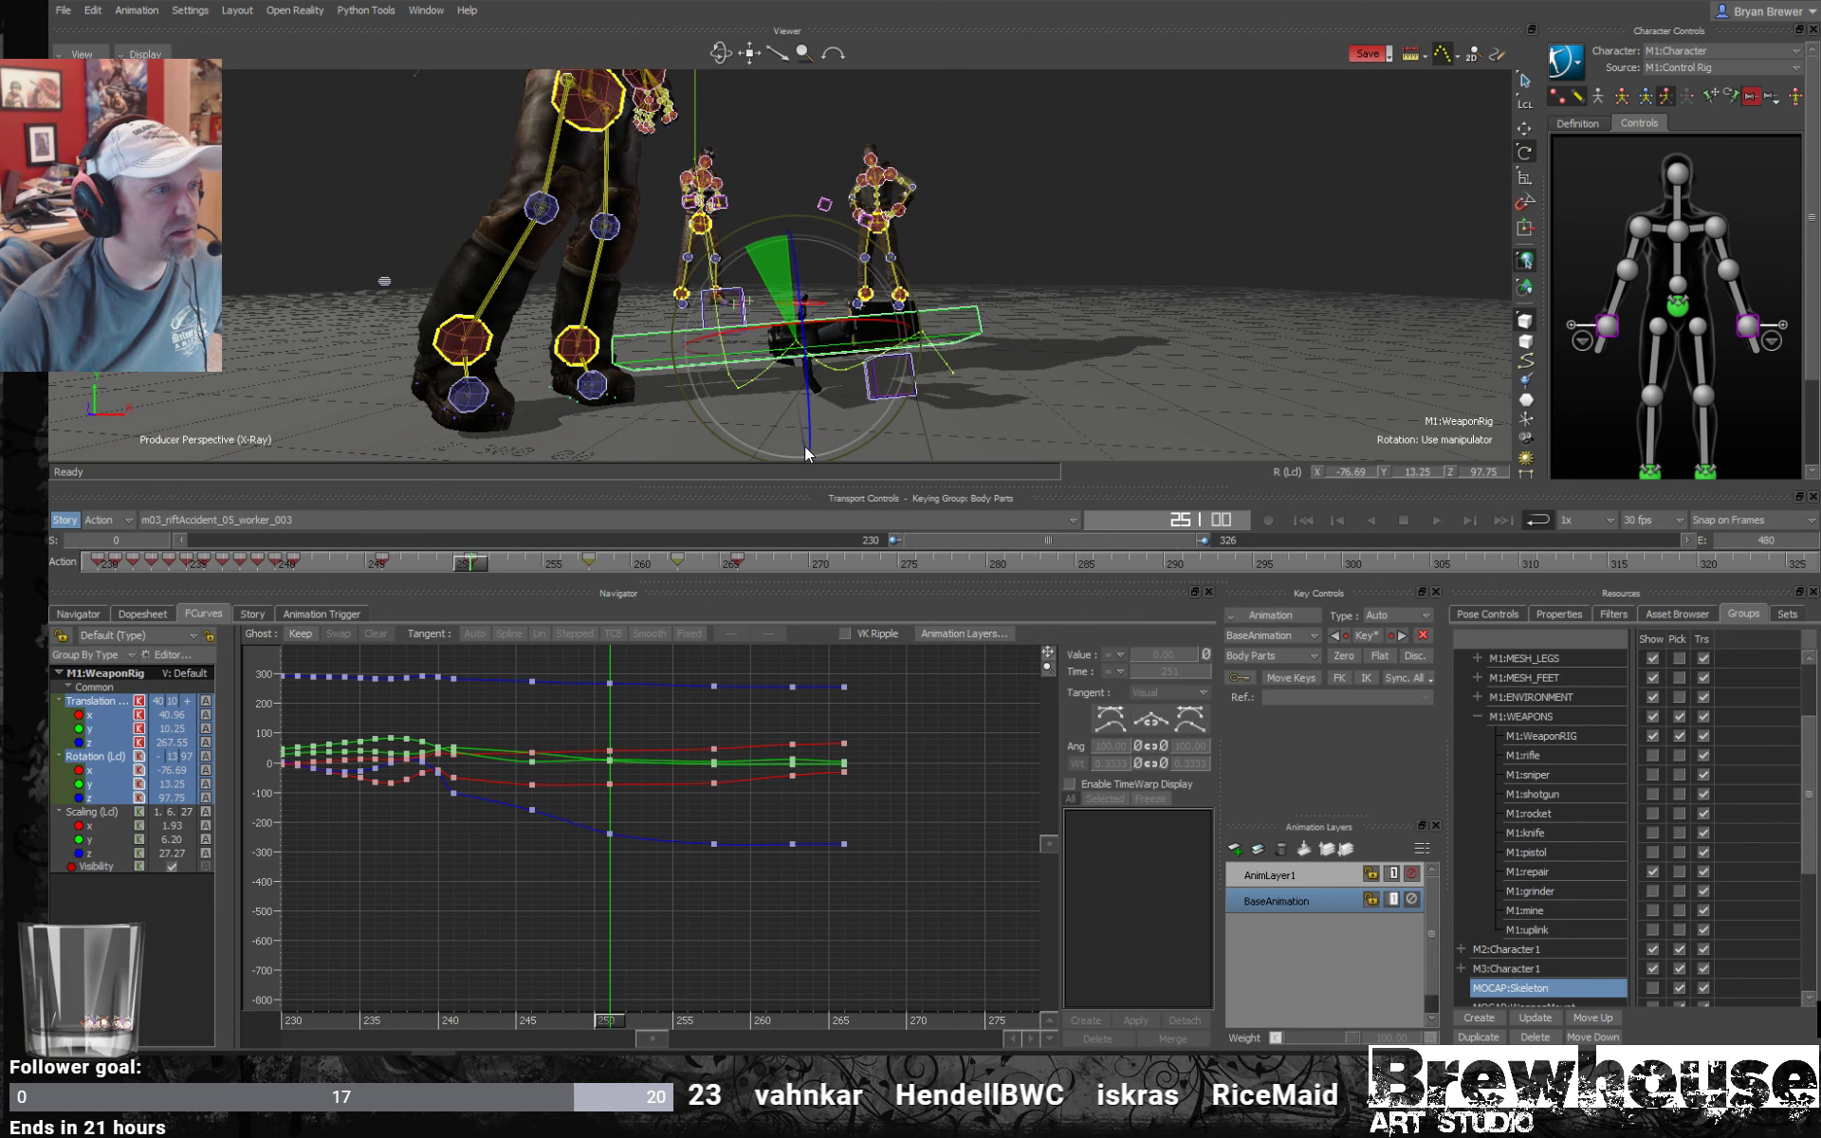
key("t")
left_click_drag(814, 326, 785, 330)
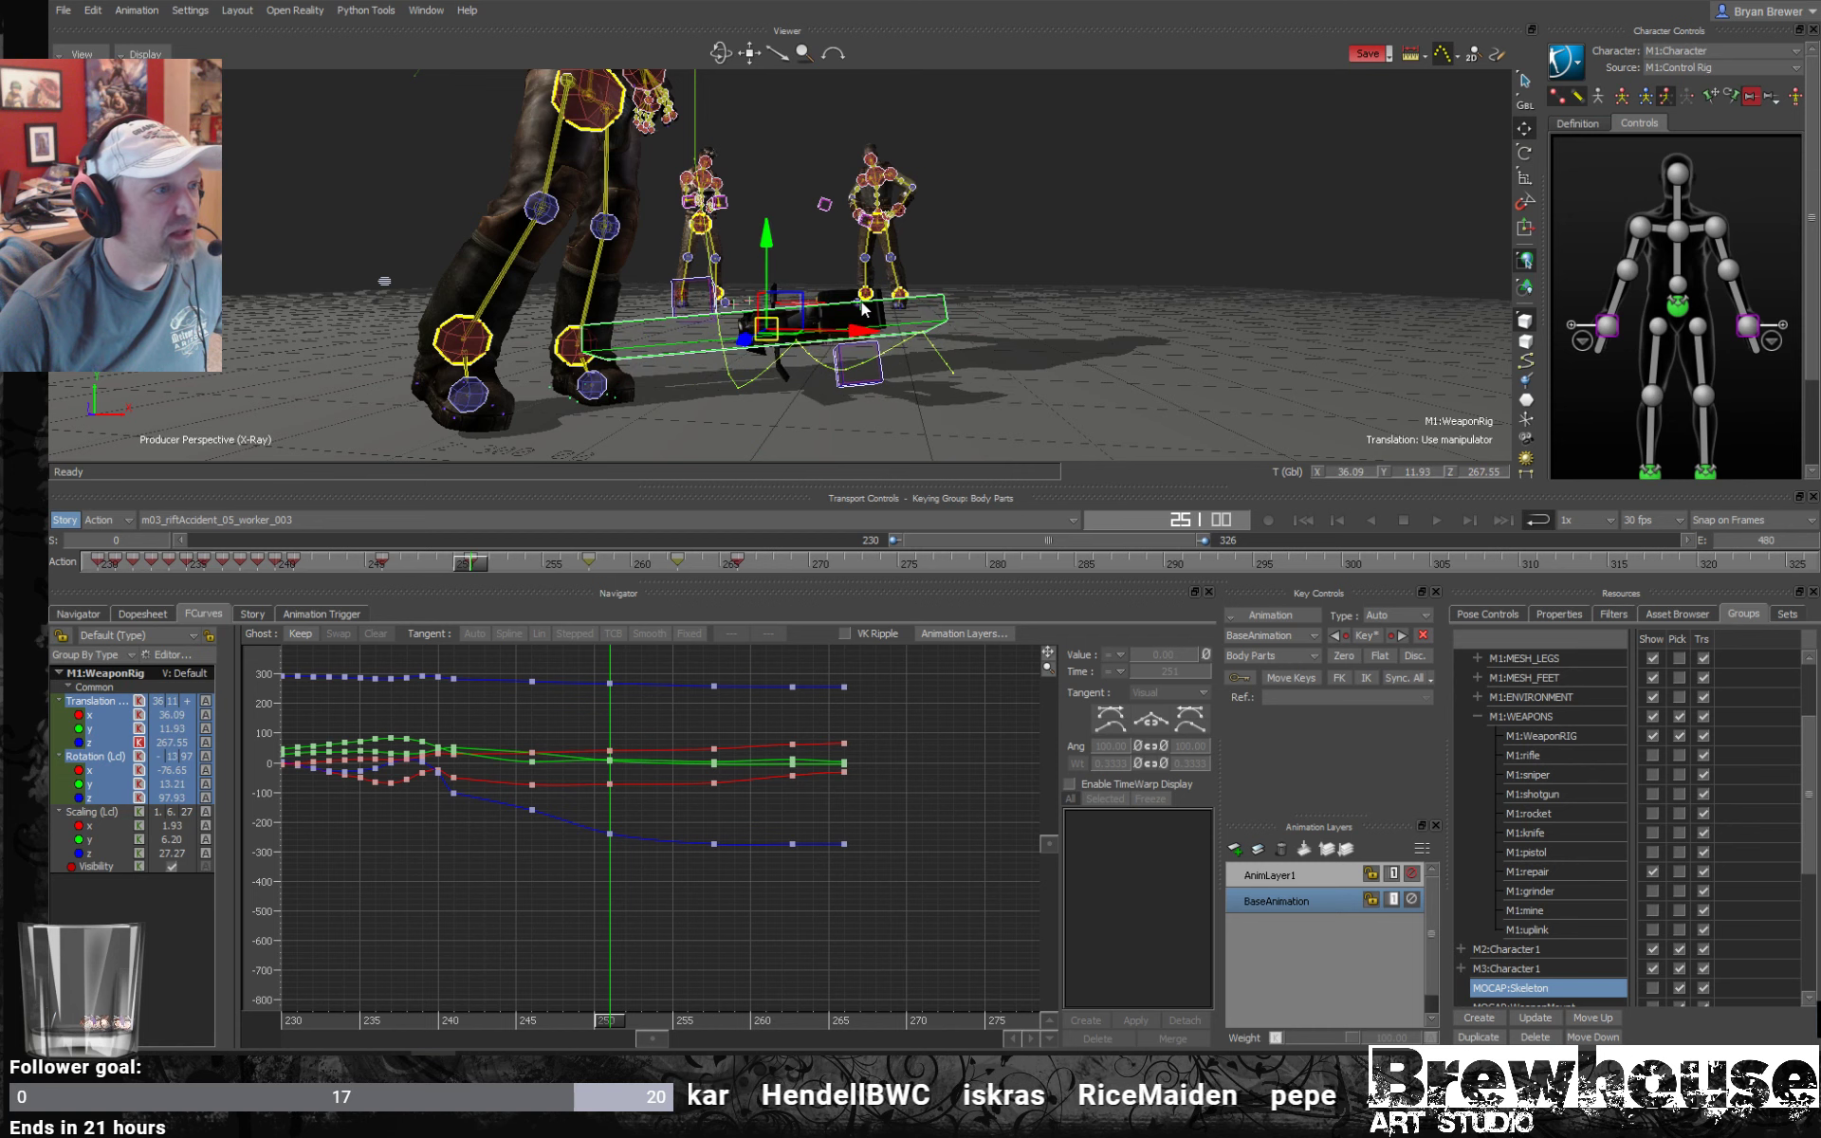
Select the weapon rig's translation and rotation keys just before frame 258 and move them exactly onto frame 258.
left_click_drag(601, 1025, 714, 1028)
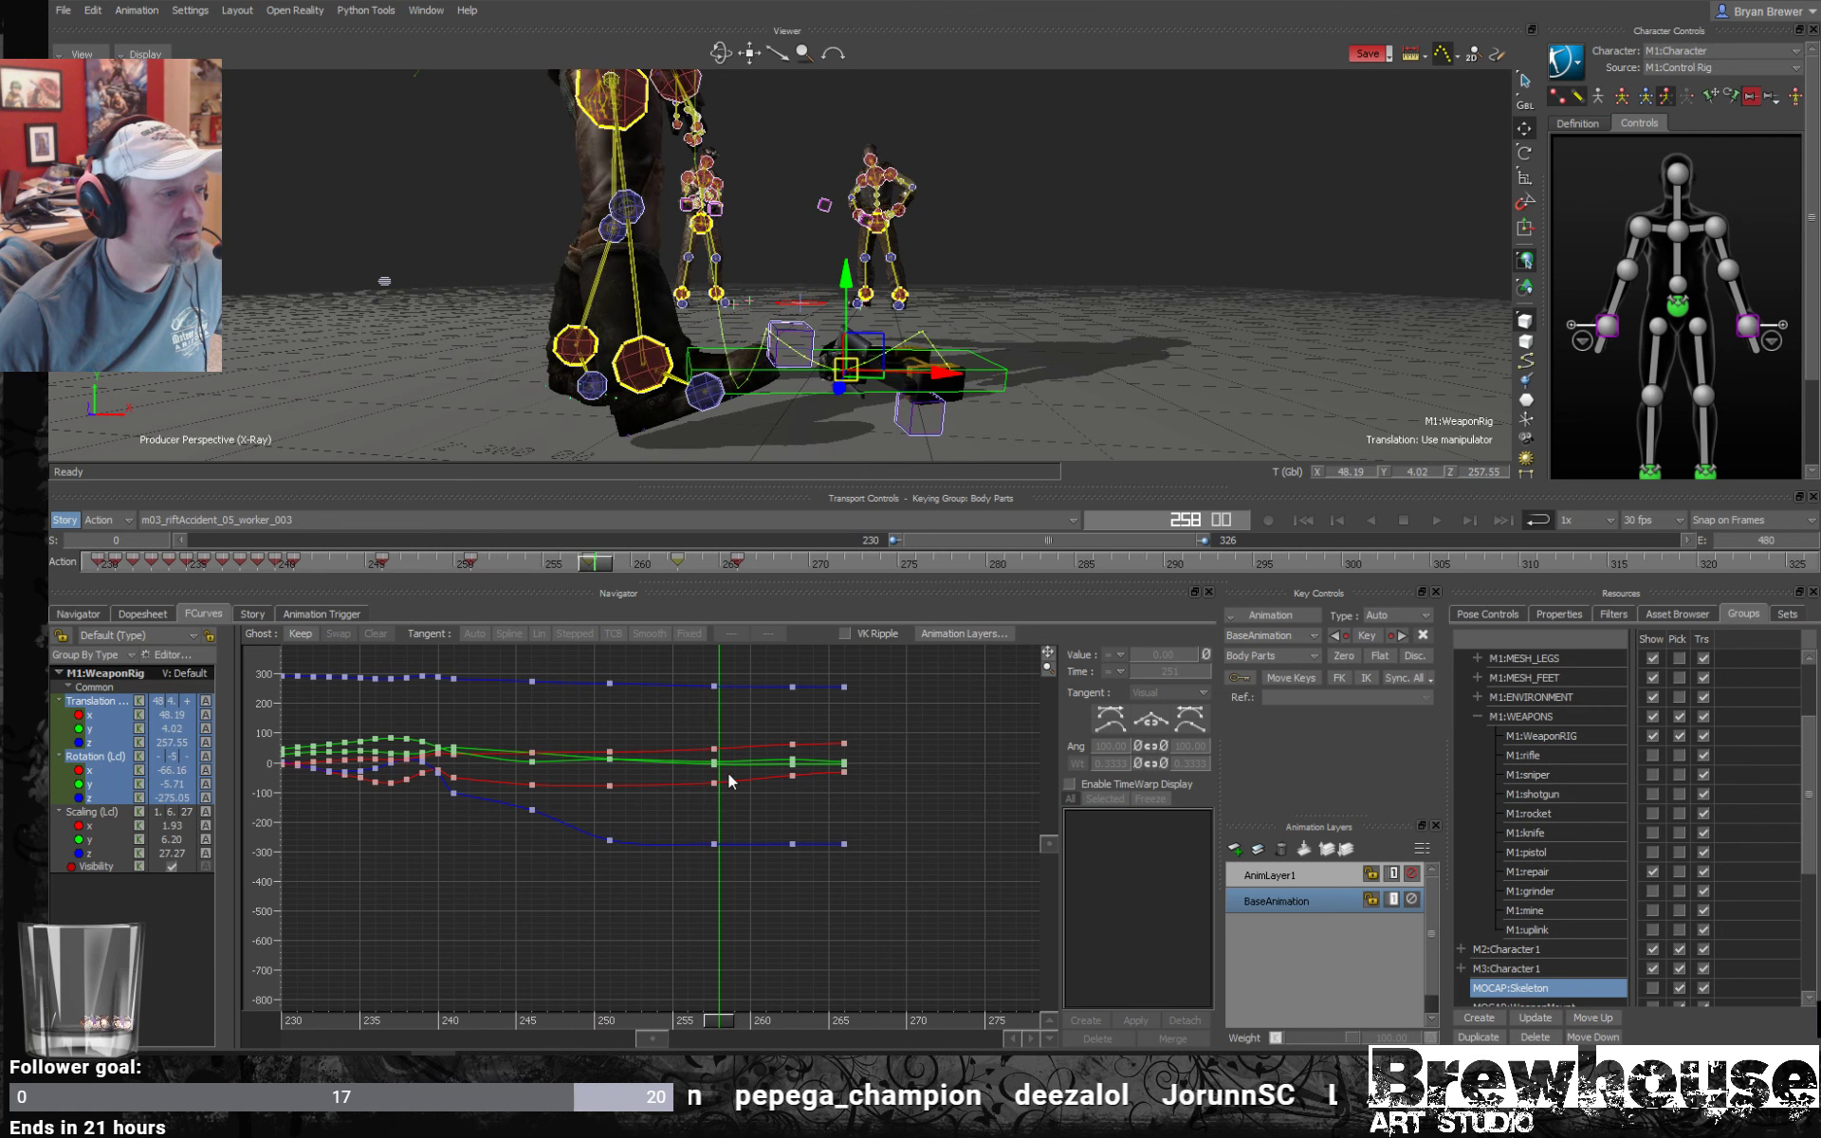
left_click_drag(698, 852, 698, 857)
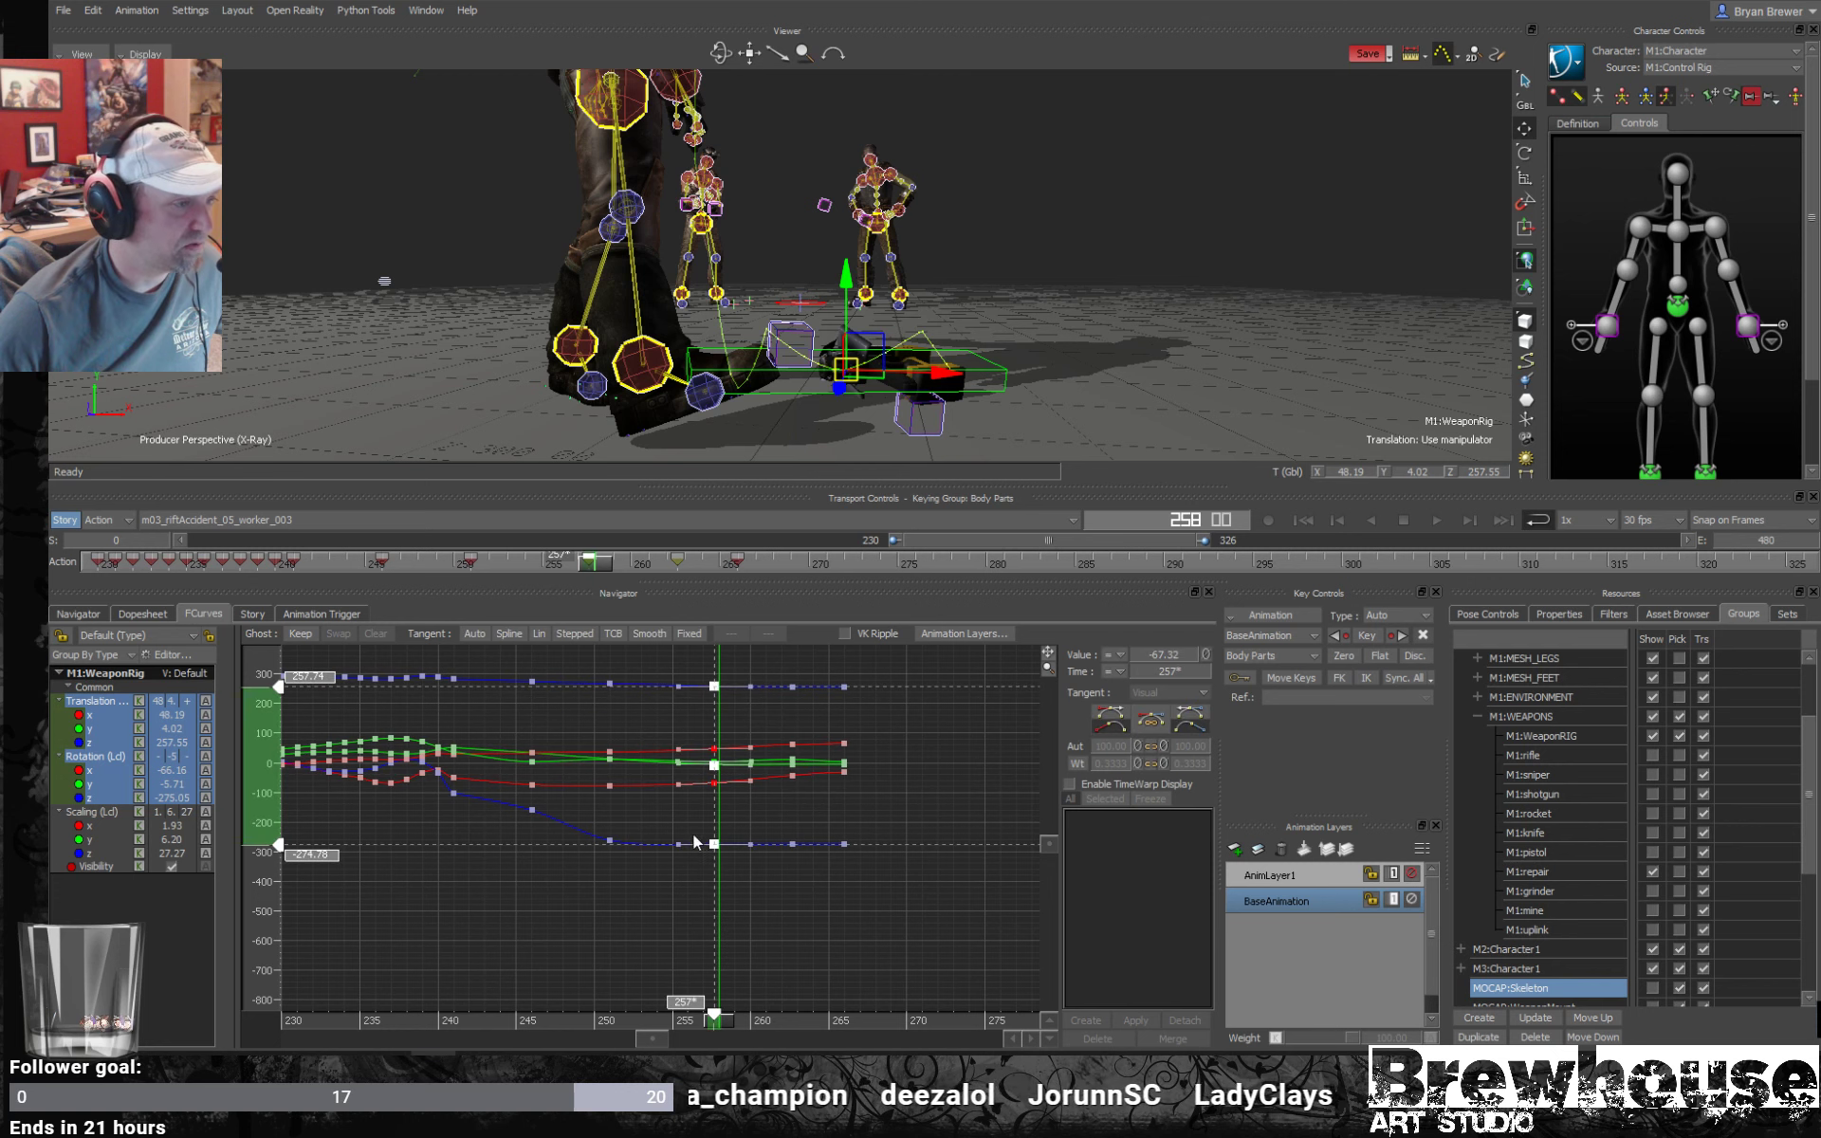
left_click_drag(717, 1025, 725, 1024)
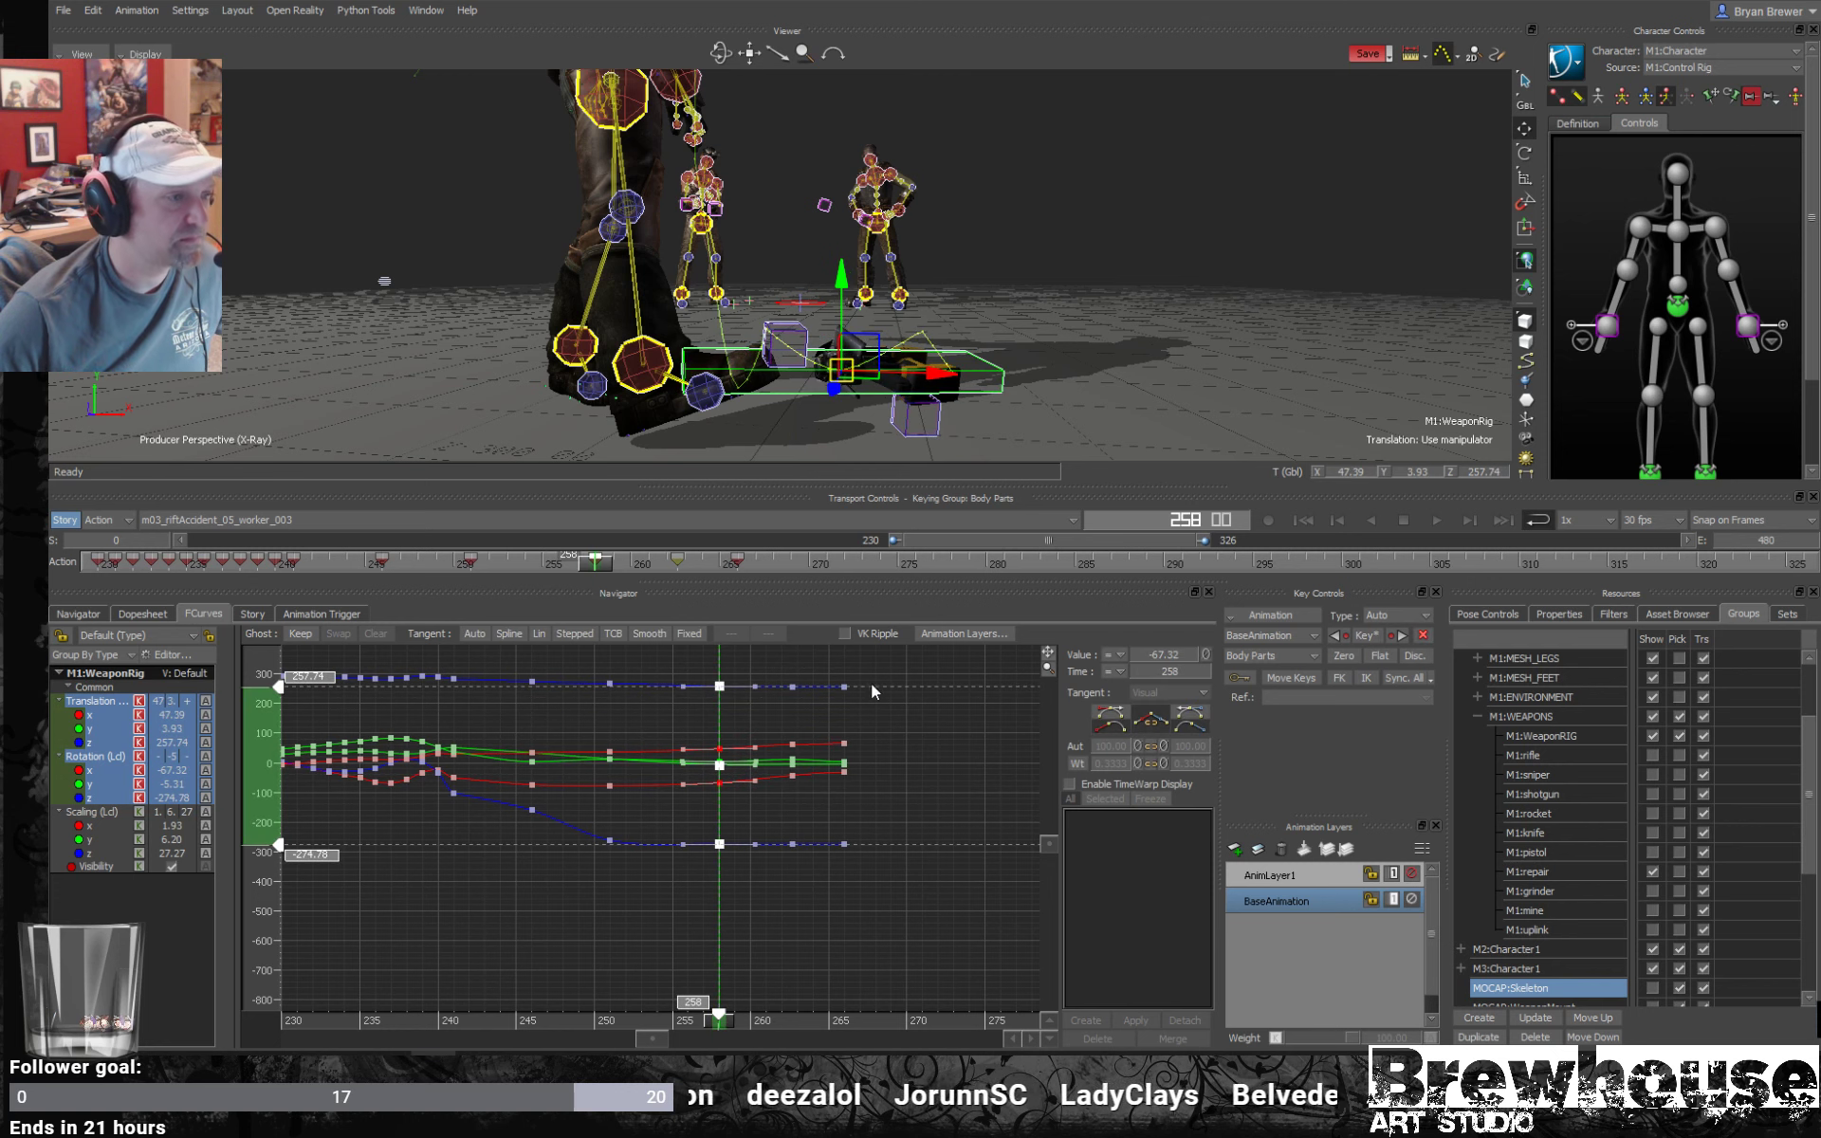
Restore the normal viewport display and play back the weapon drop from about frame 241 to check the revised bounce.
left_click_drag(1034, 327, 937, 457, "ctrl+shift")
key("ctrl+a")
left_click_drag(719, 1026, 455, 977)
key("ctrl+space")
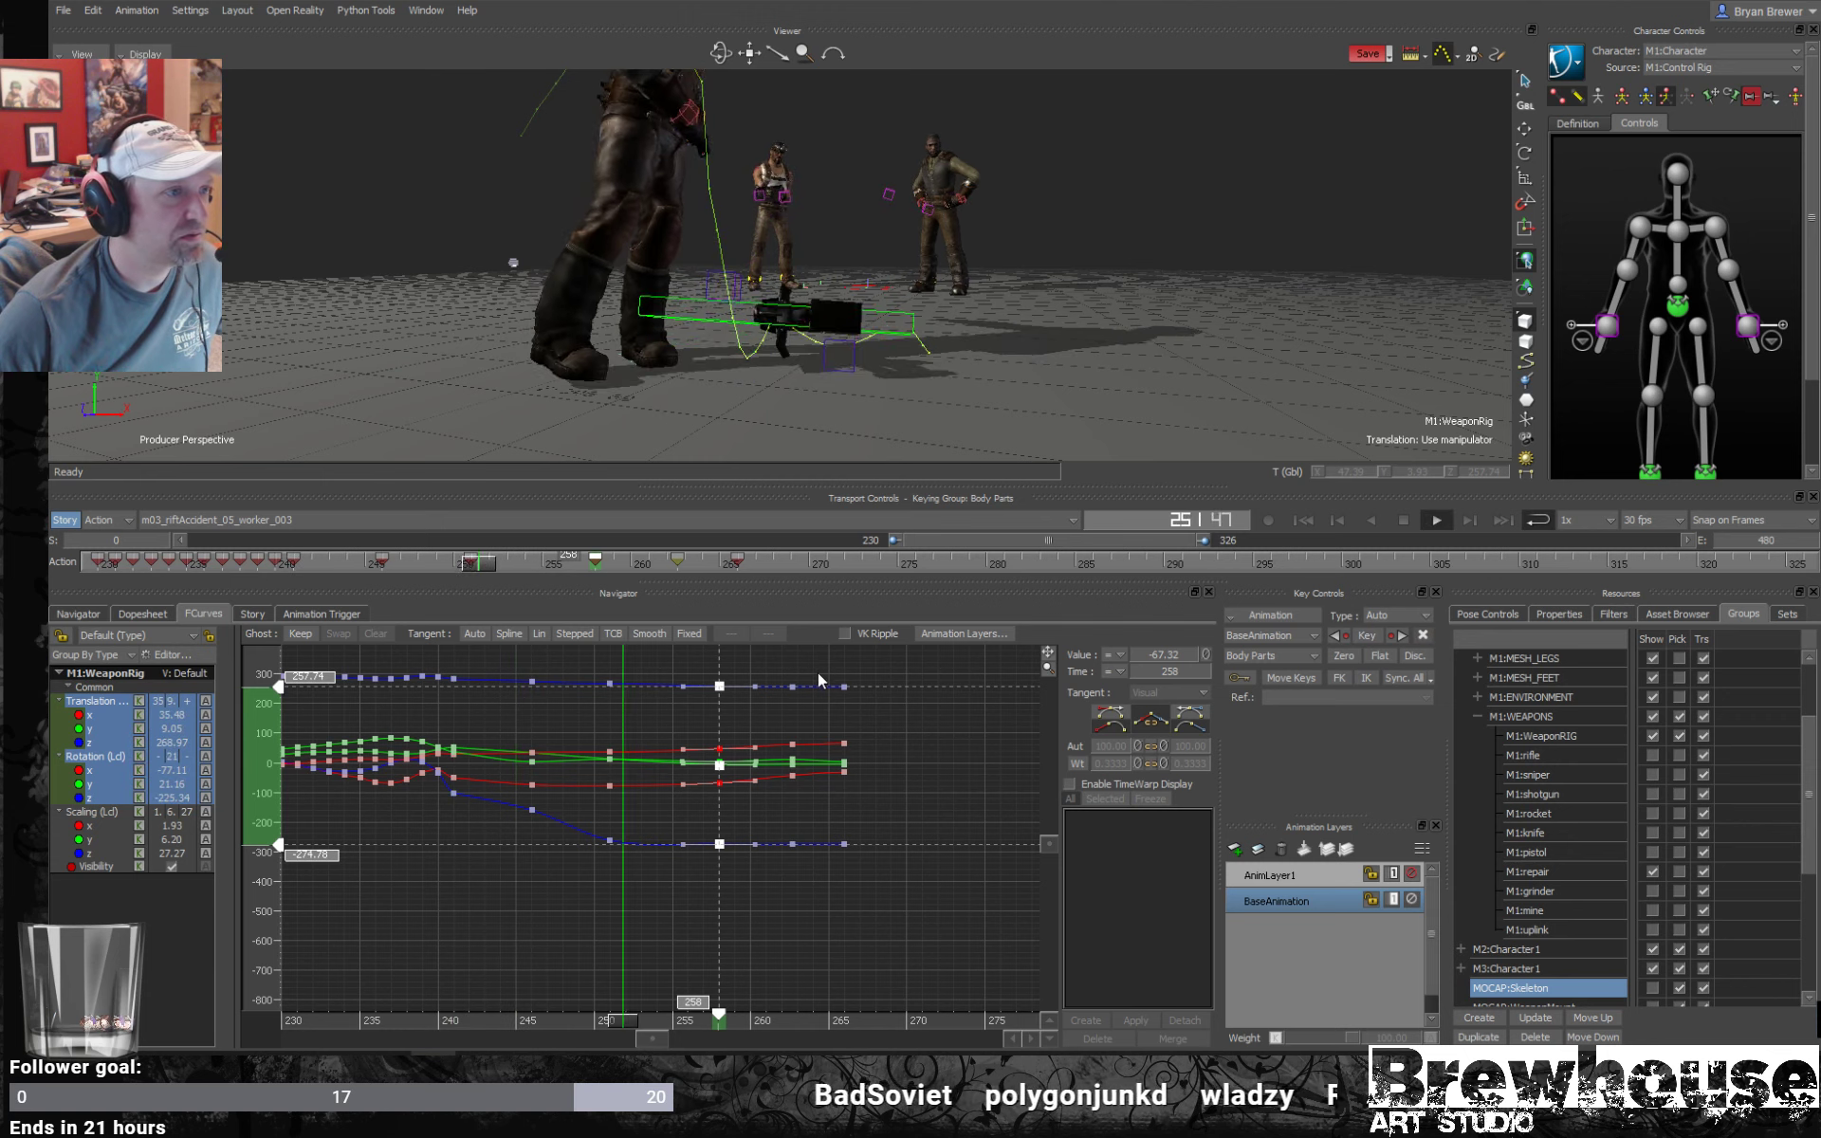
Rotate the weapon rig at frame 254 to about X -77, Y 8, Z -294 and key it.
key("ctrl+space")
left_click_drag(898, 1034, 668, 983)
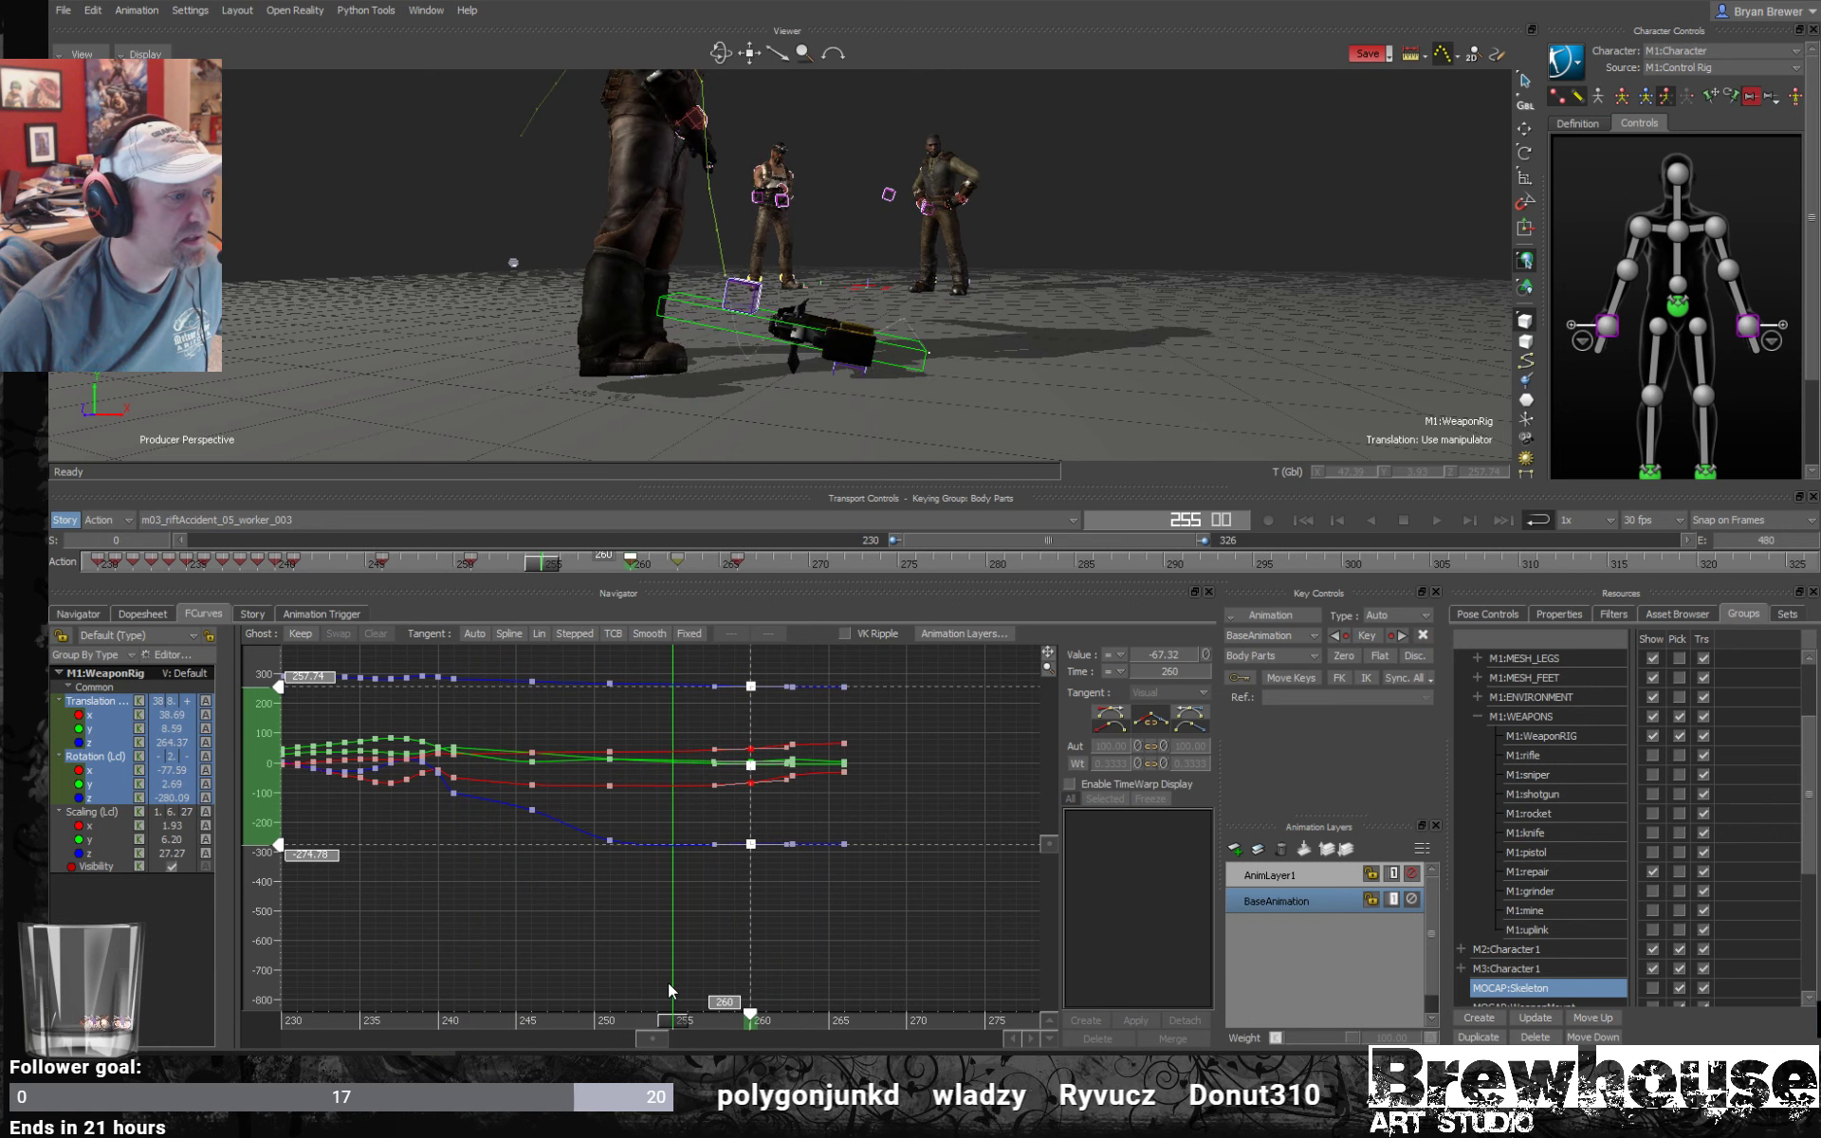
left_click(825, 979)
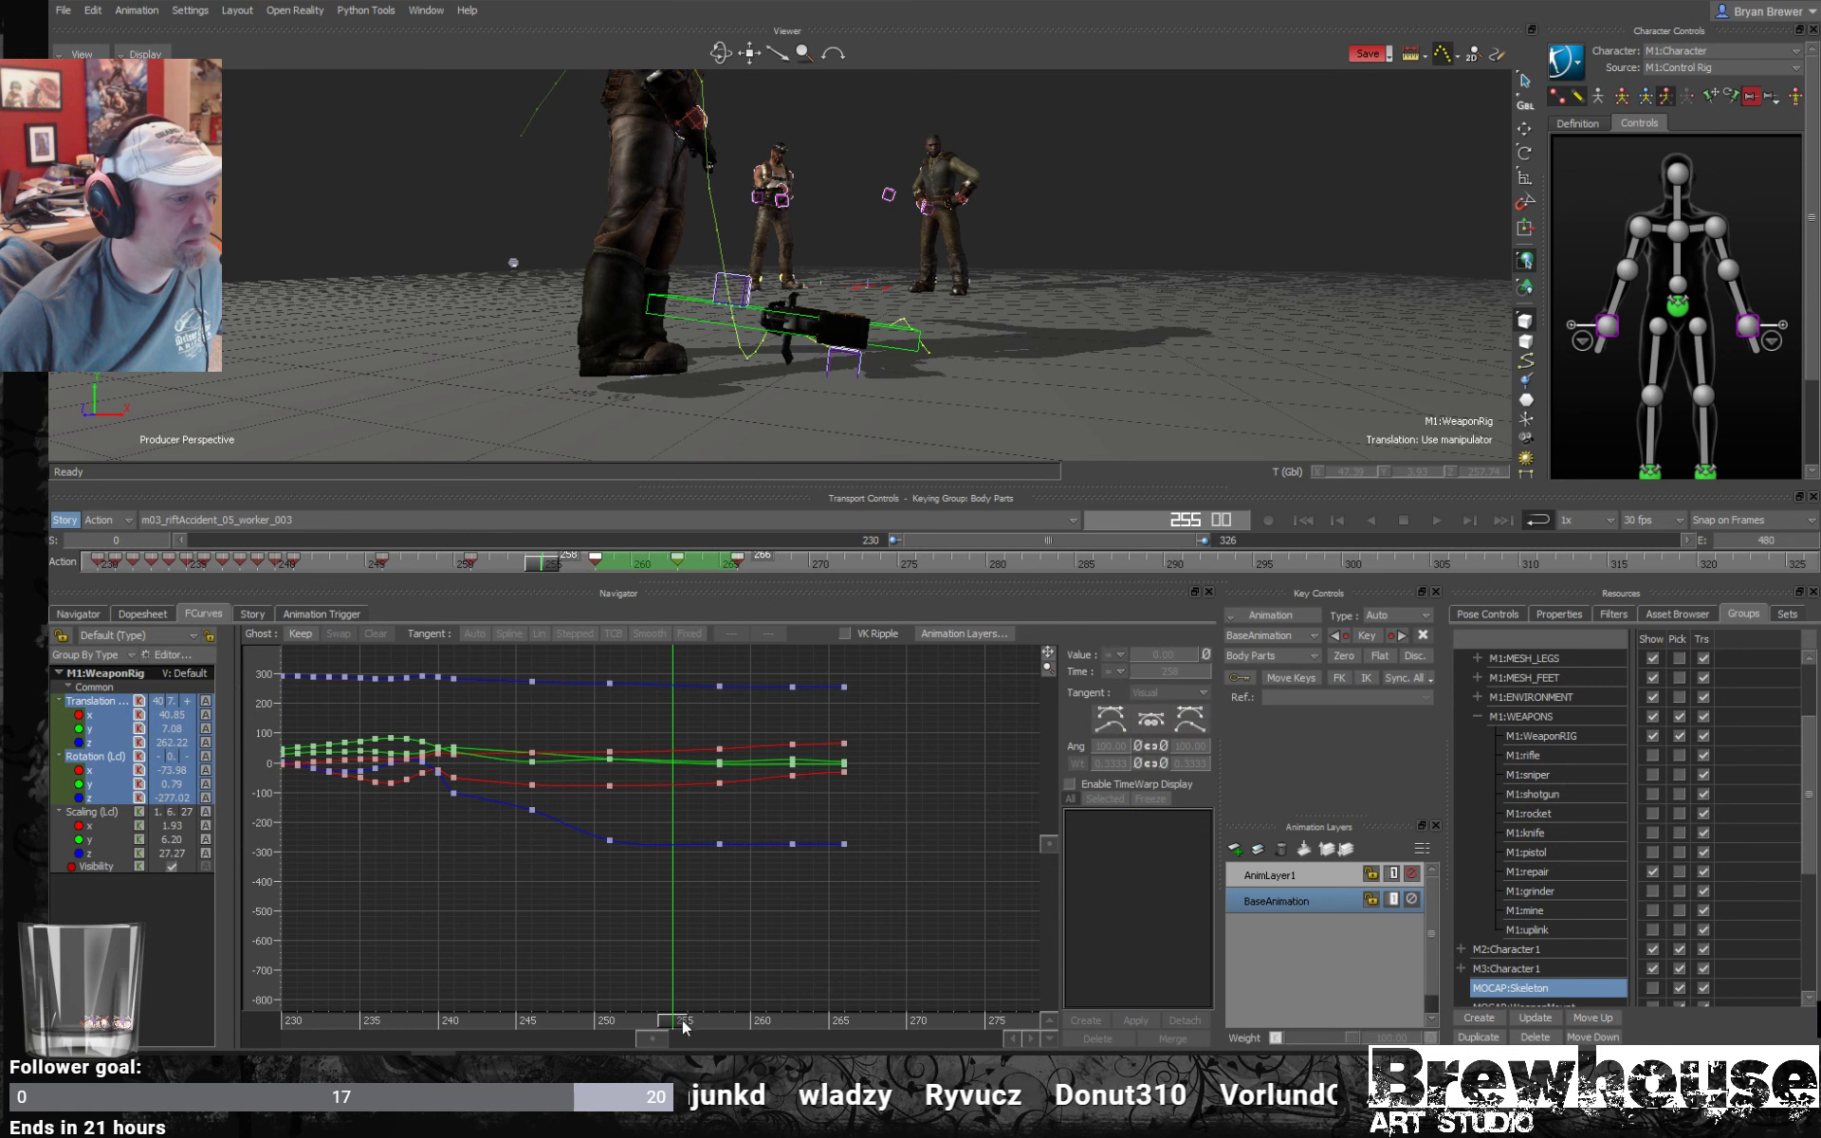
mouse_move(673, 1010)
left_mouse_down()
mouse_move(589, 1008)
mouse_move(657, 1019)
left_mouse_up()
key("e")
left_click_drag(946, 321, 901, 299)
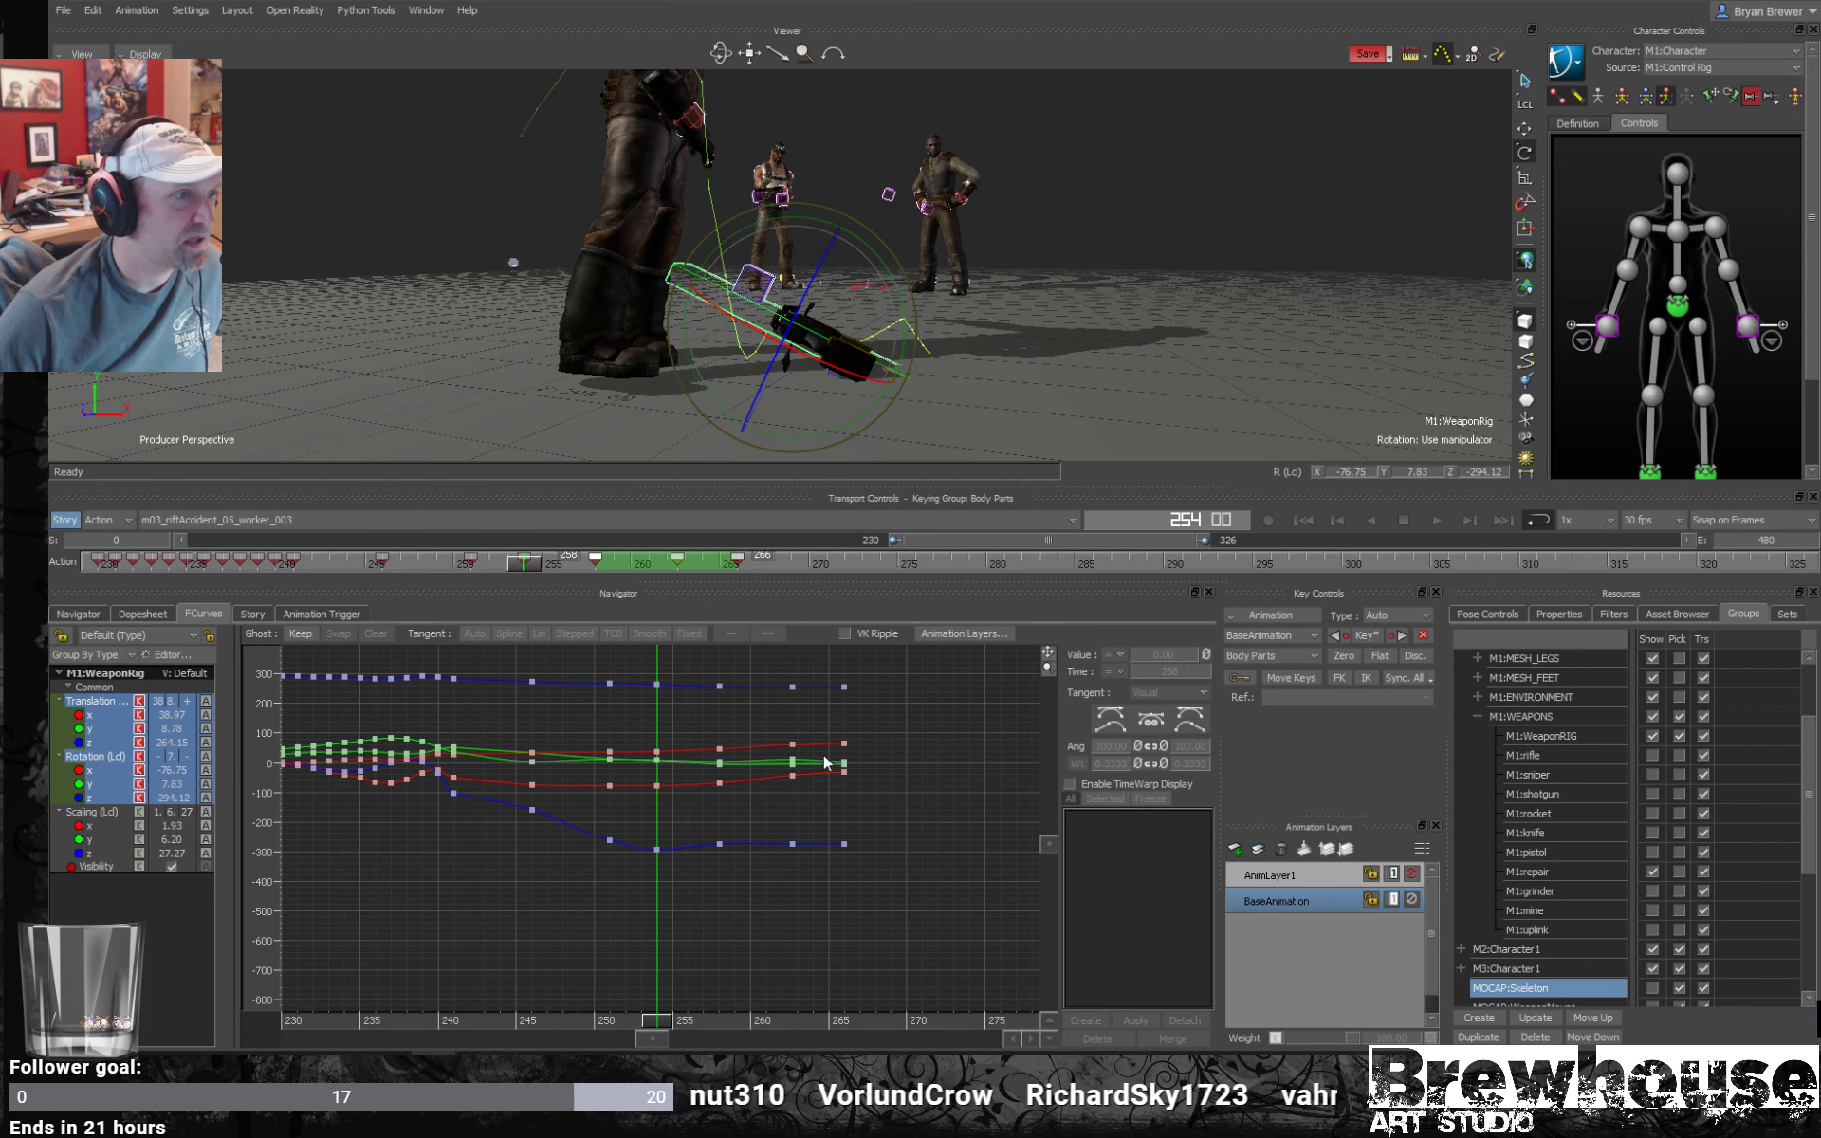
Play back the weapon drop from about frame 240 and review the second bounce around frame 263.
left_click_drag(645, 1021, 440, 967)
key("space")
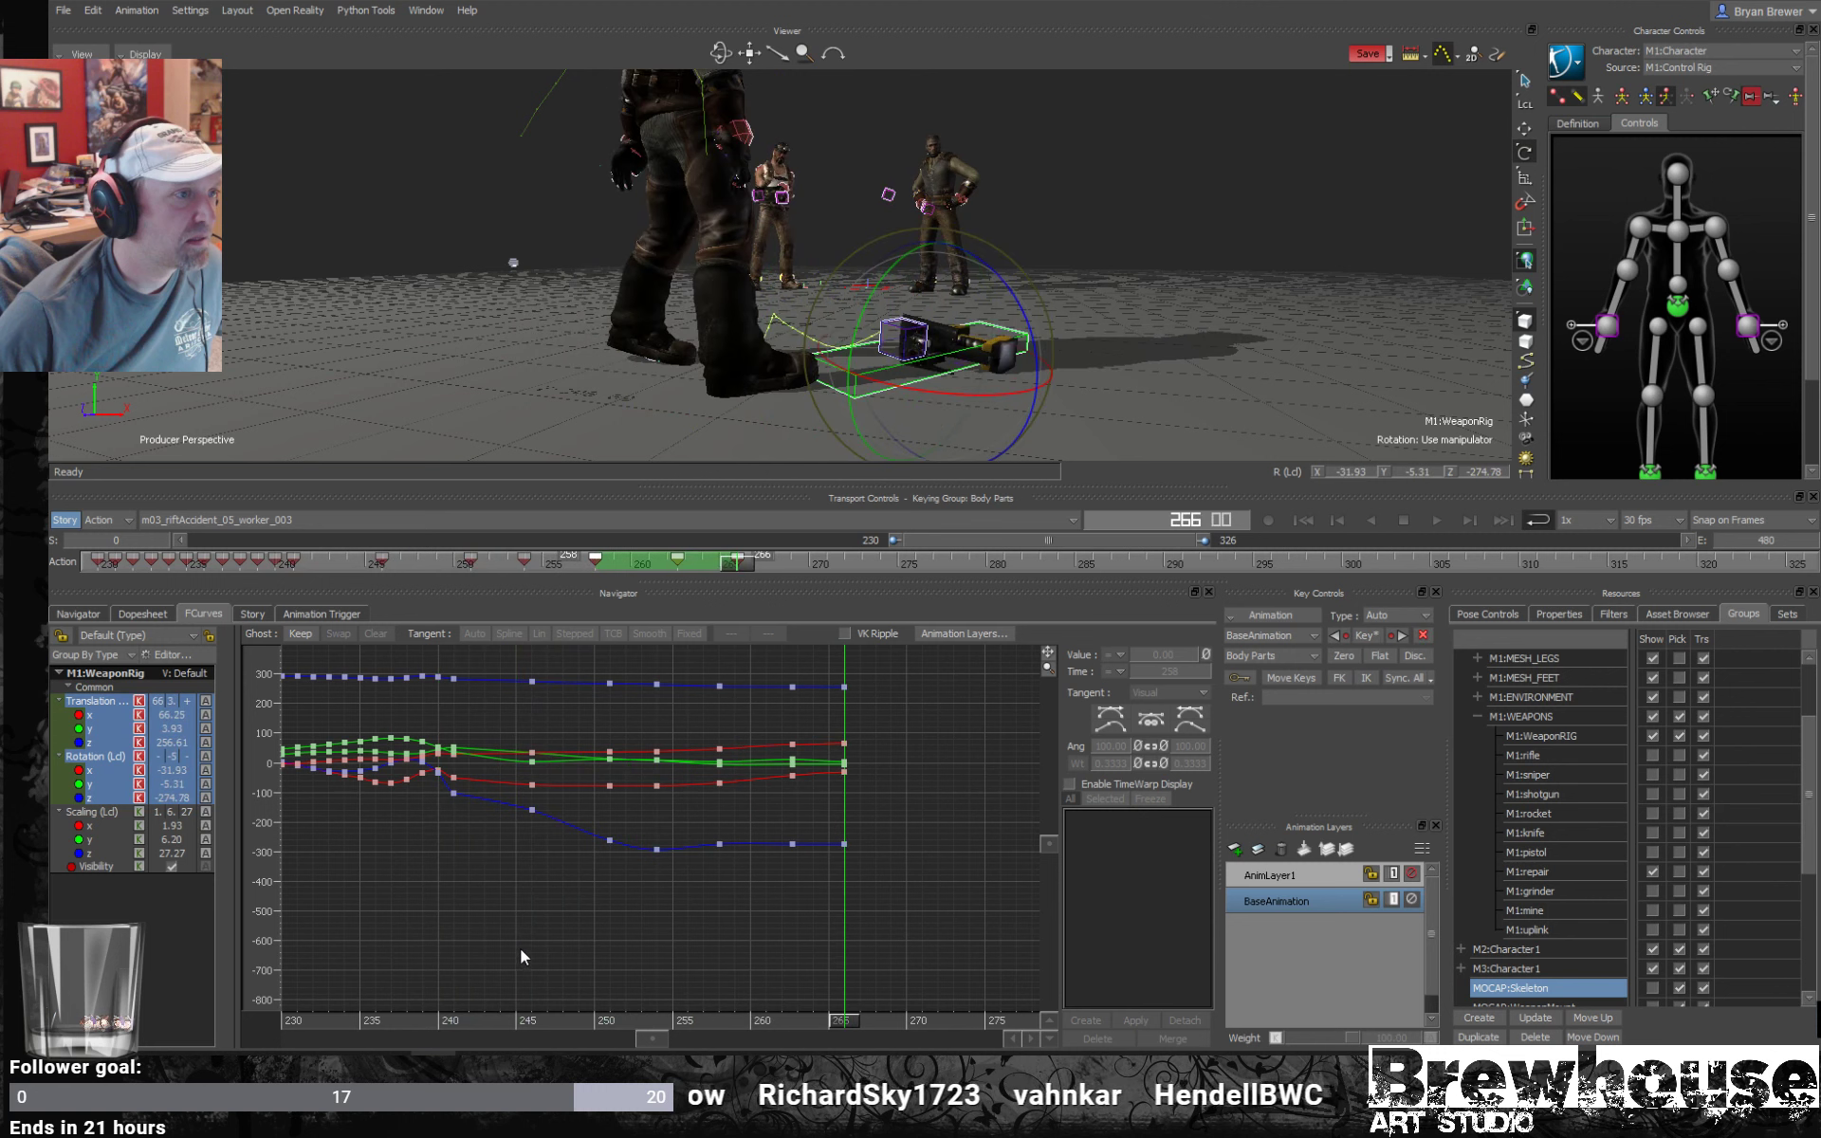
mouse_move(766, 1030)
left_mouse_down()
mouse_move(638, 1016)
mouse_move(724, 1004)
mouse_move(746, 1005)
mouse_move(619, 1019)
mouse_move(794, 1023)
left_mouse_up()
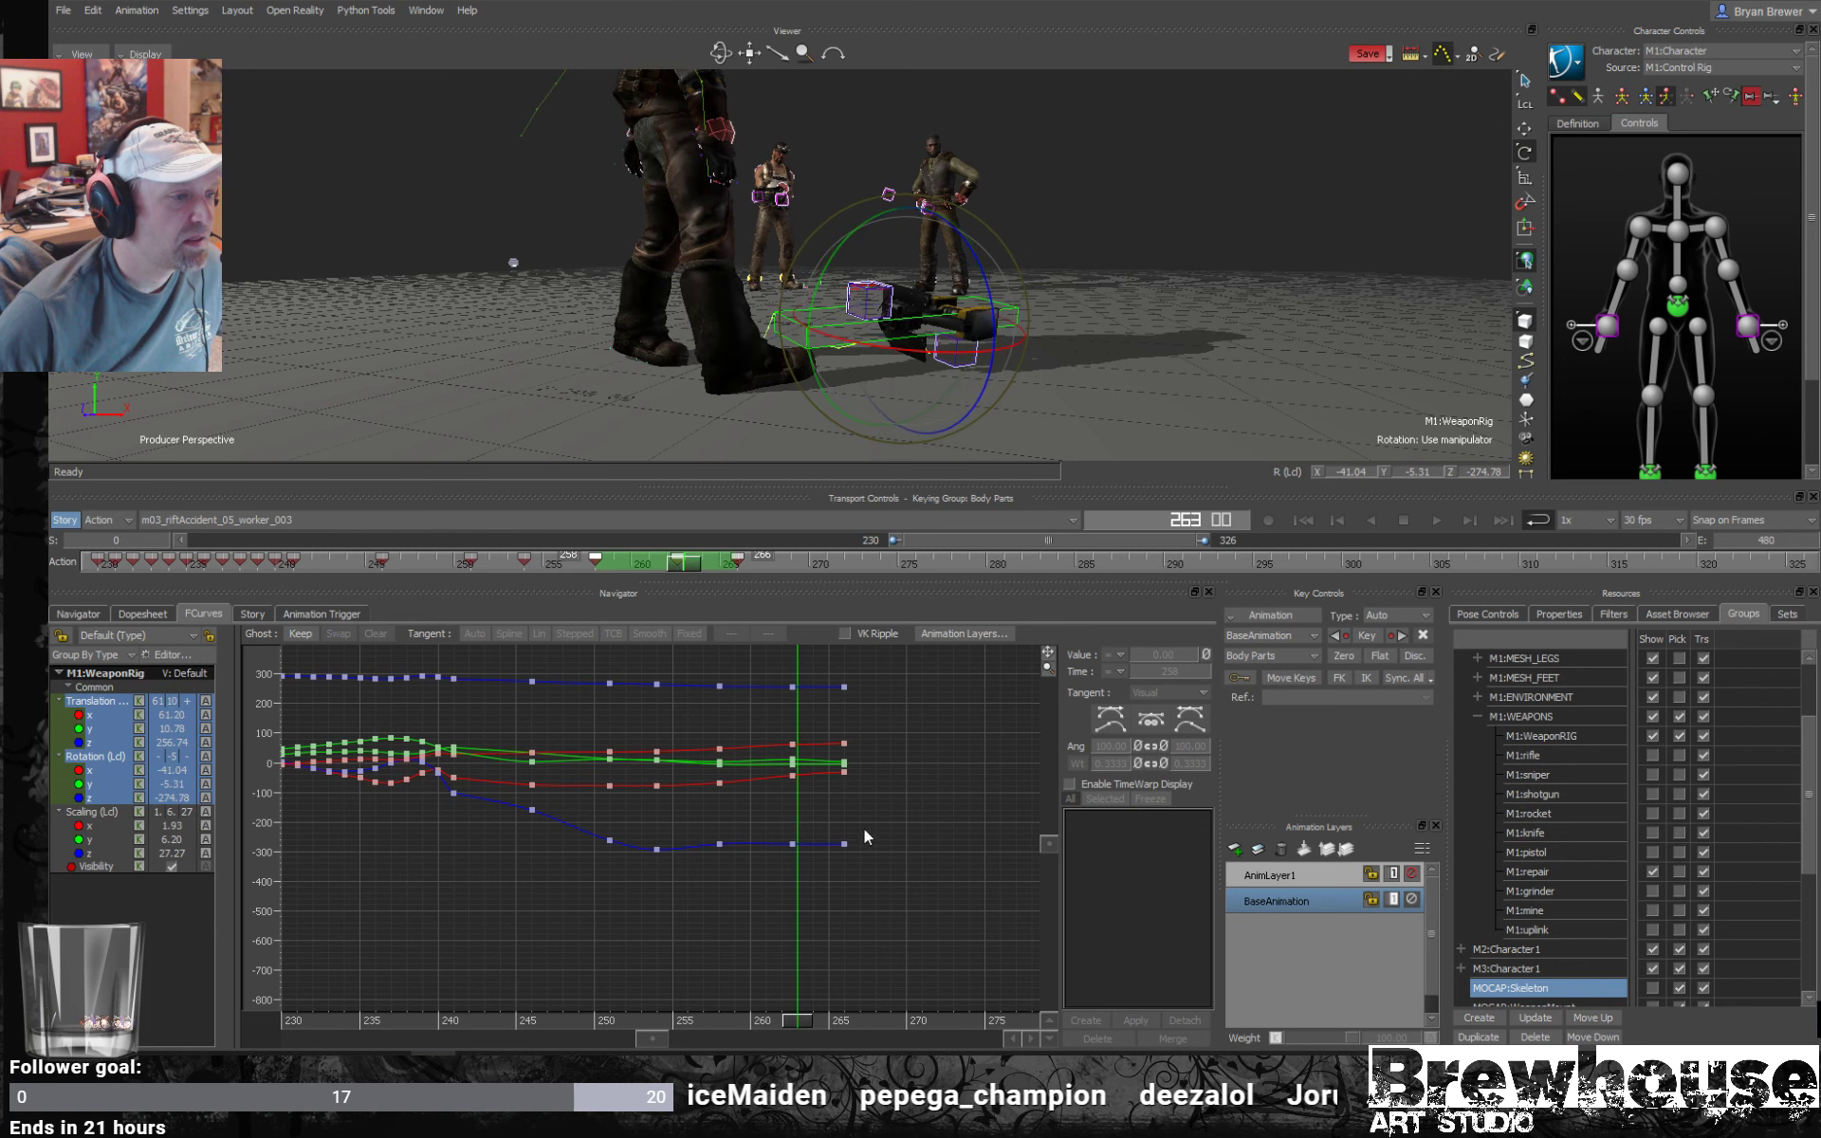
Snap the weapon rig's translation and rotation keys near frame 262 to frame 263 and delete them.
left_click_drag(818, 667, 771, 912)
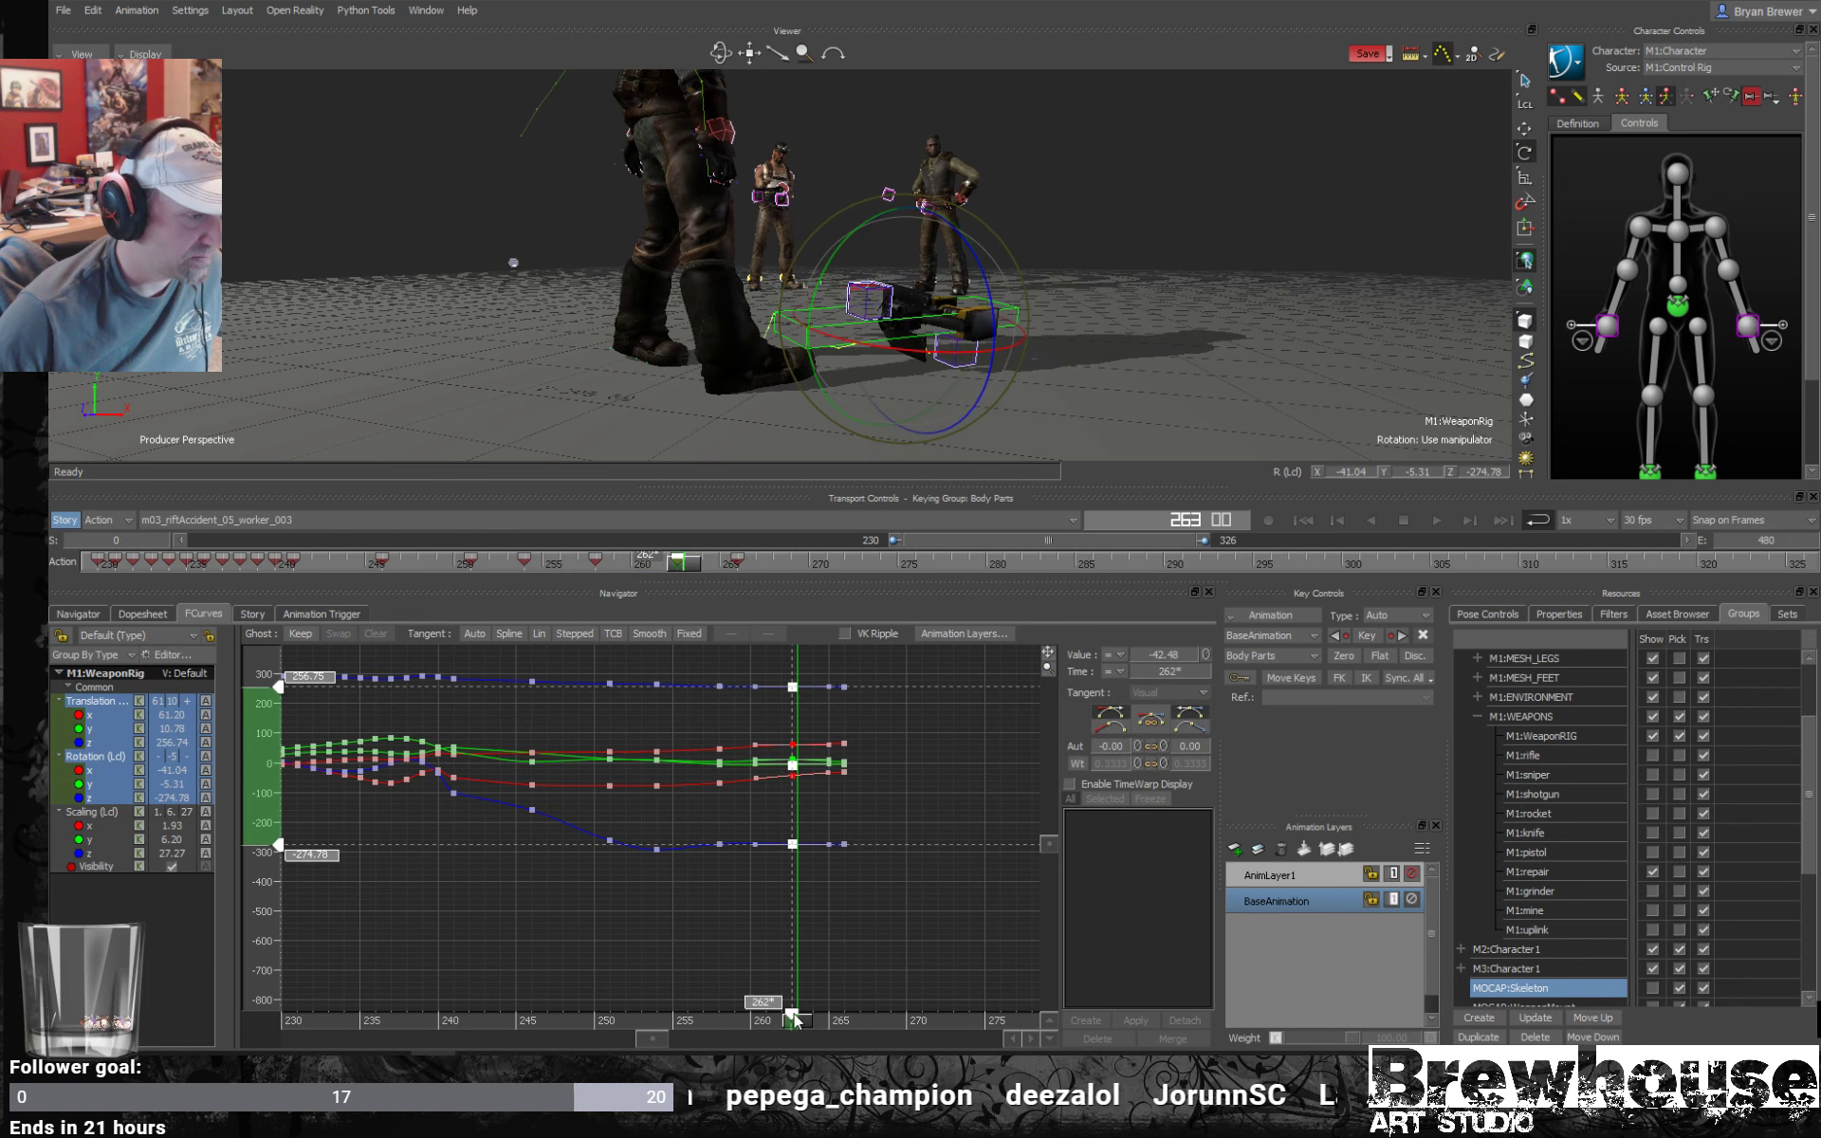
left_click_drag(794, 1013, 843, 1014)
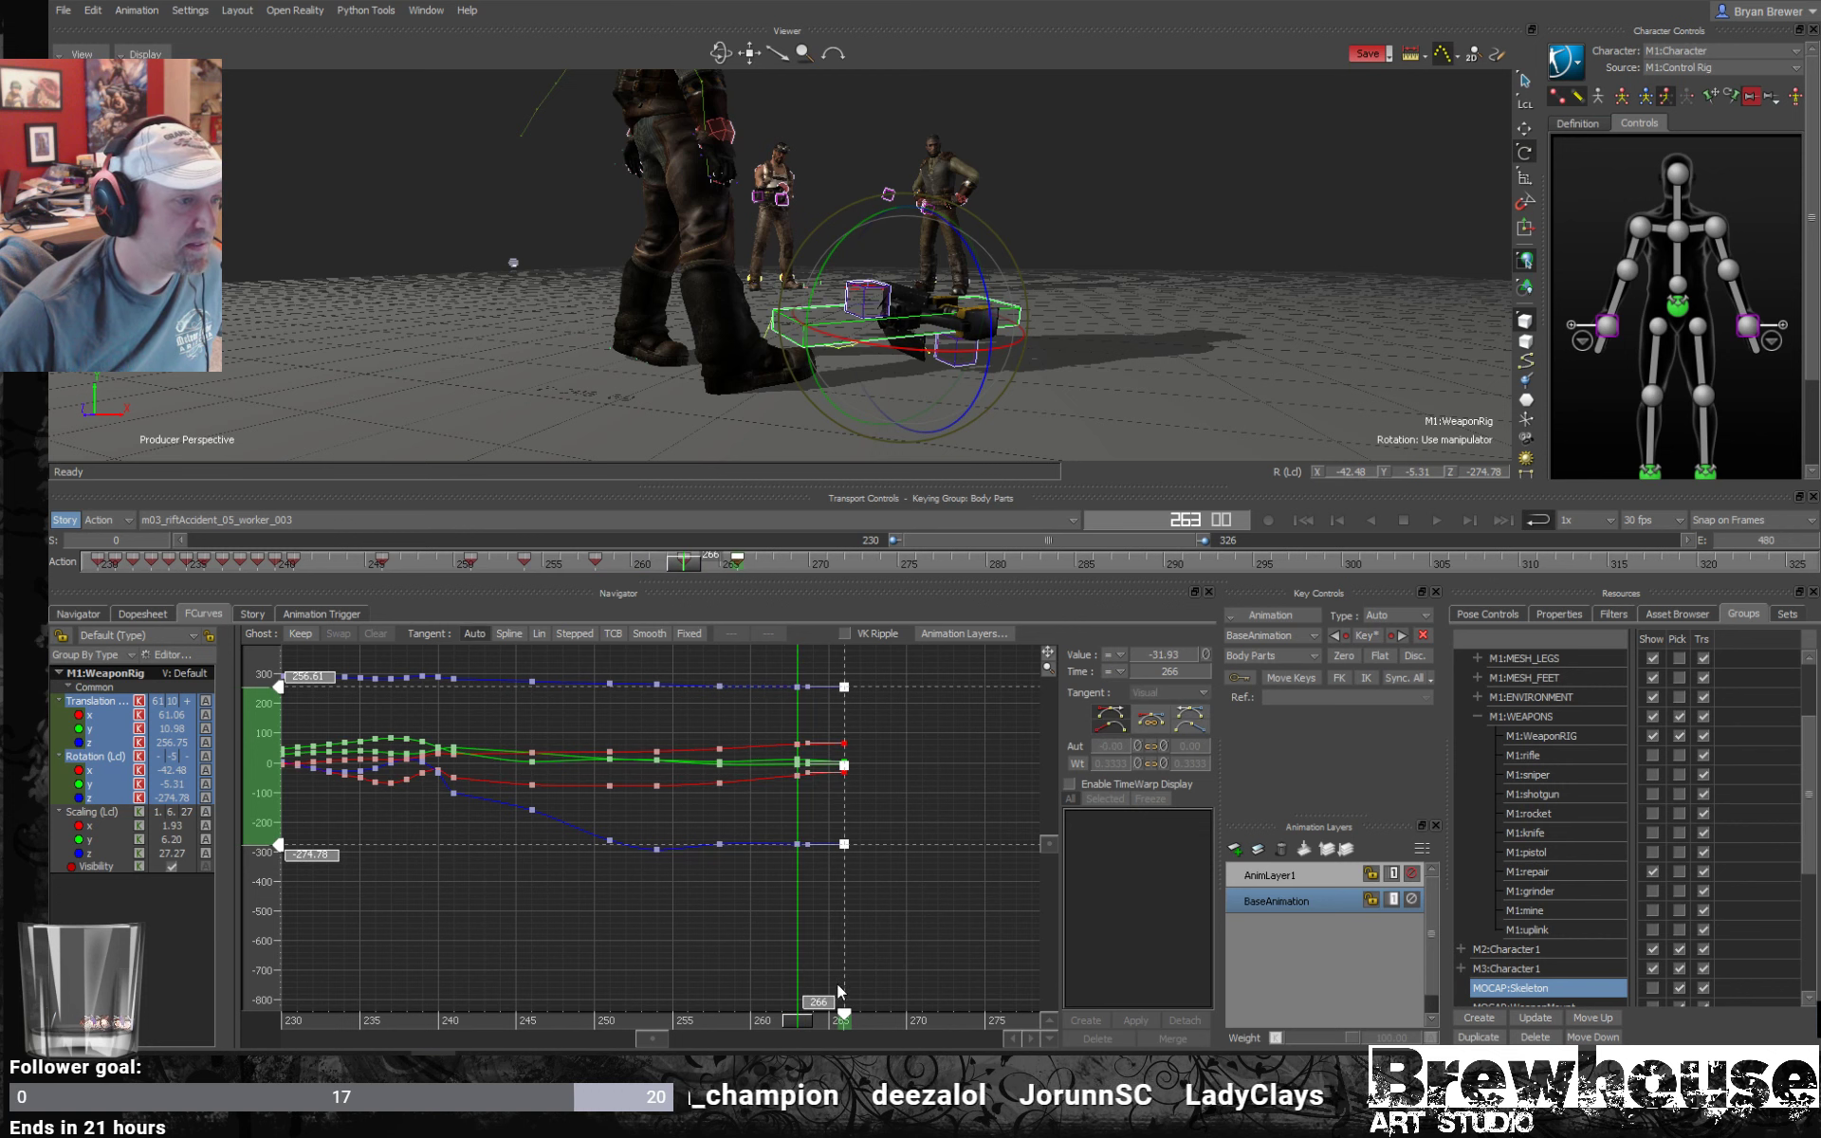
left_click(807, 724)
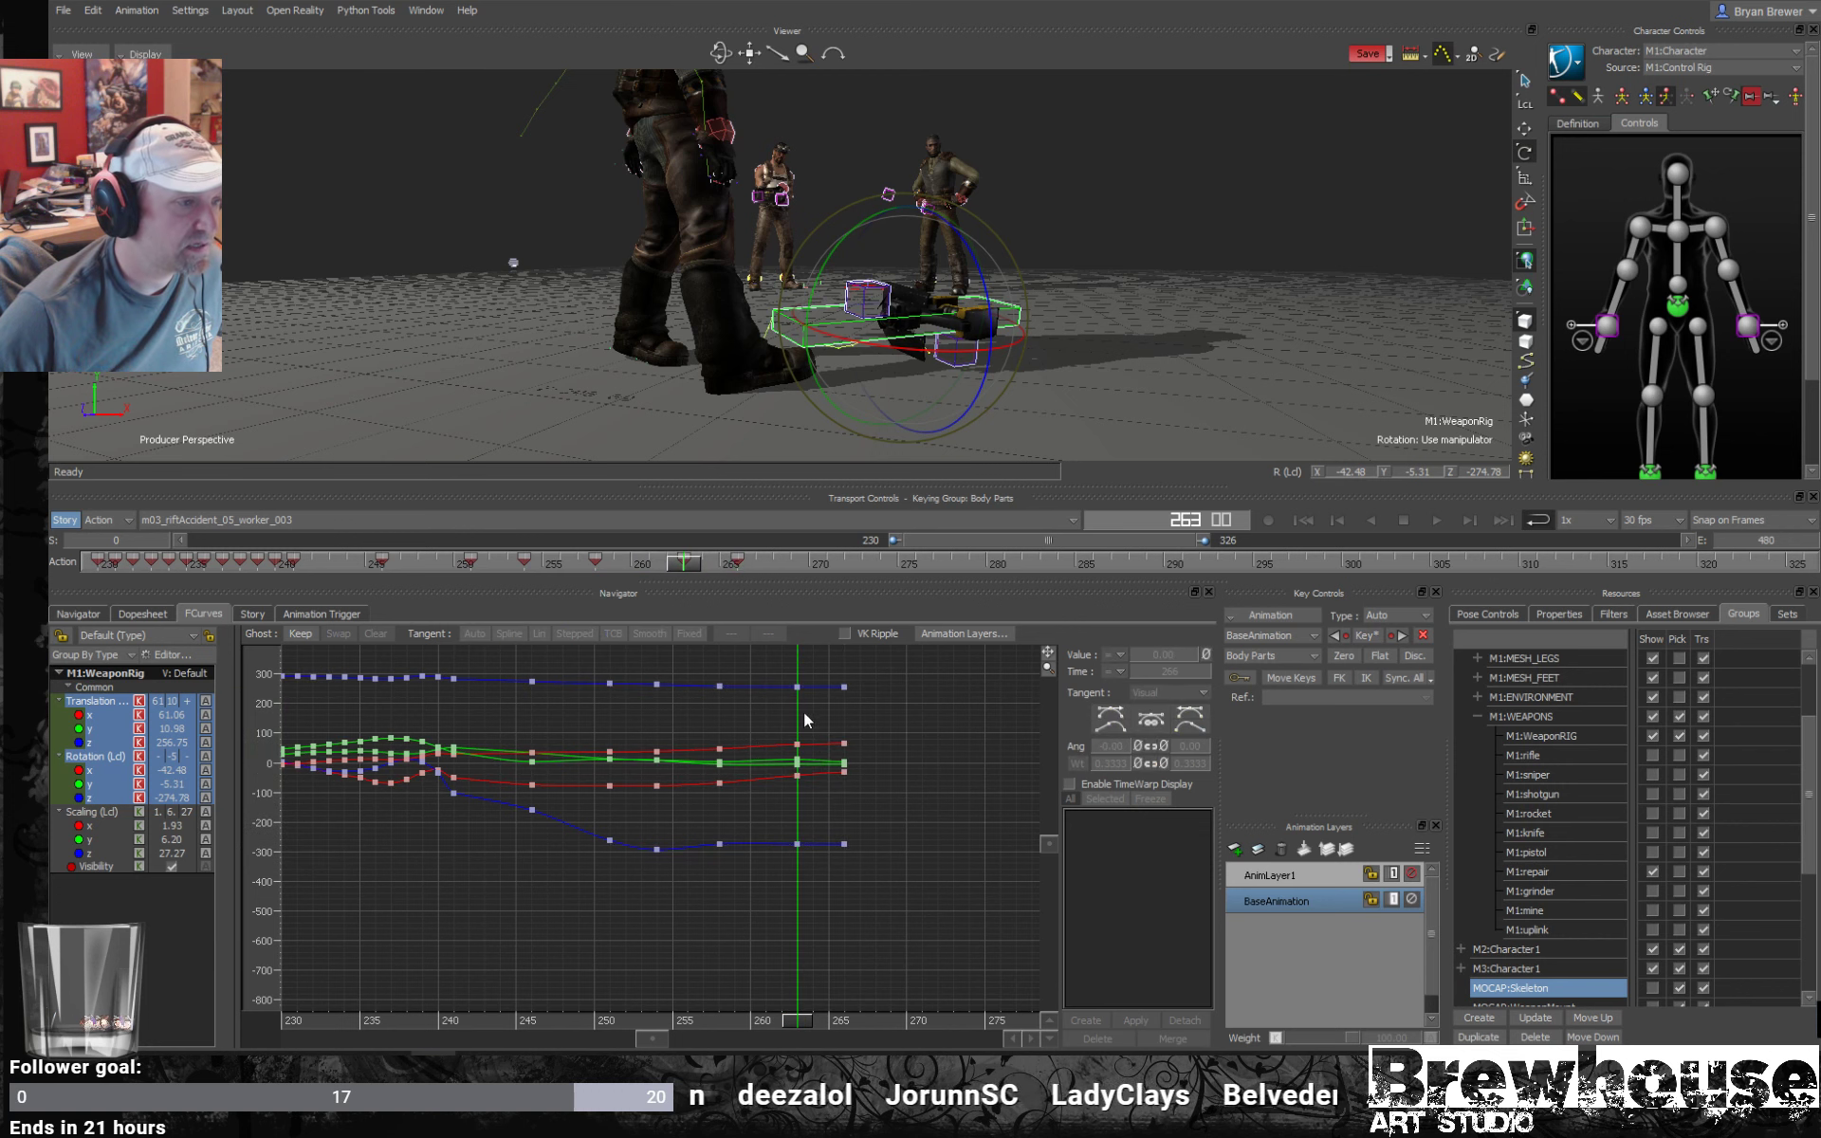
left_click_drag(813, 923, 812, 925)
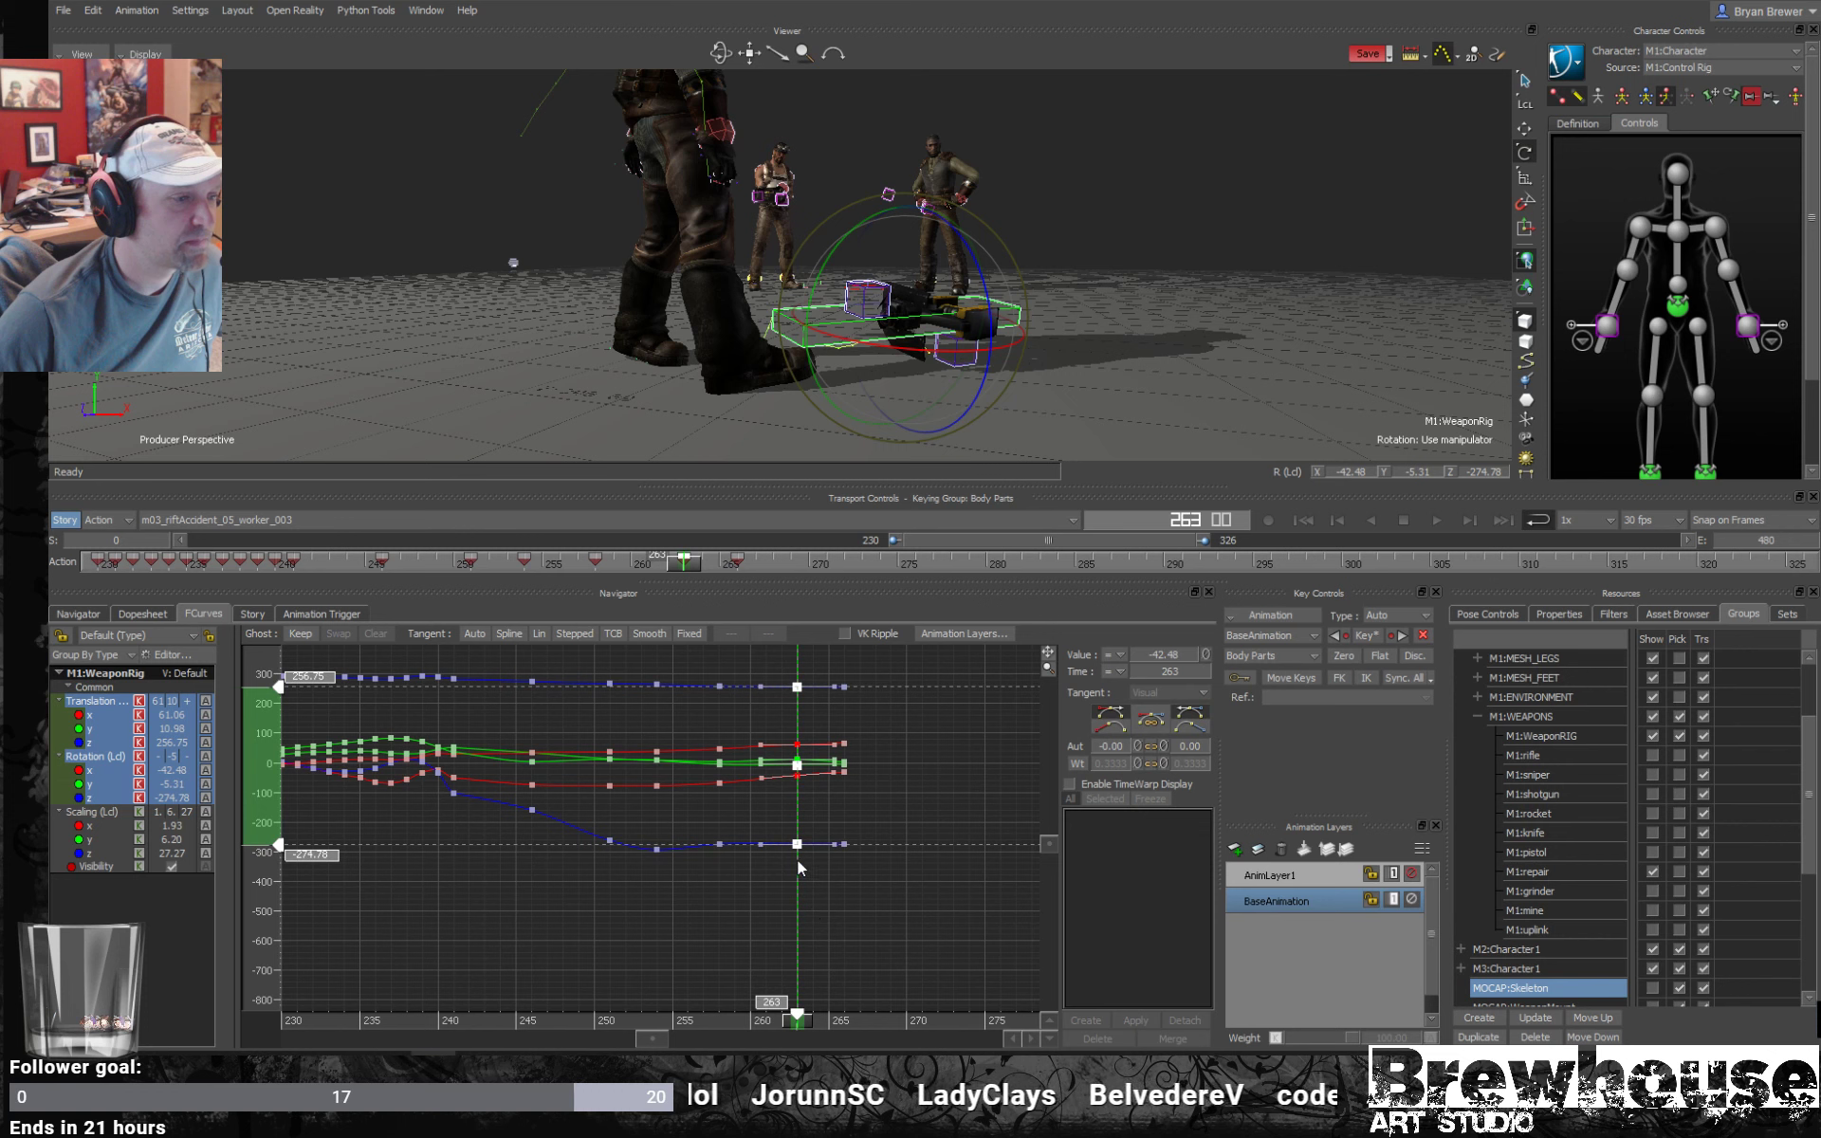
key("Delete")
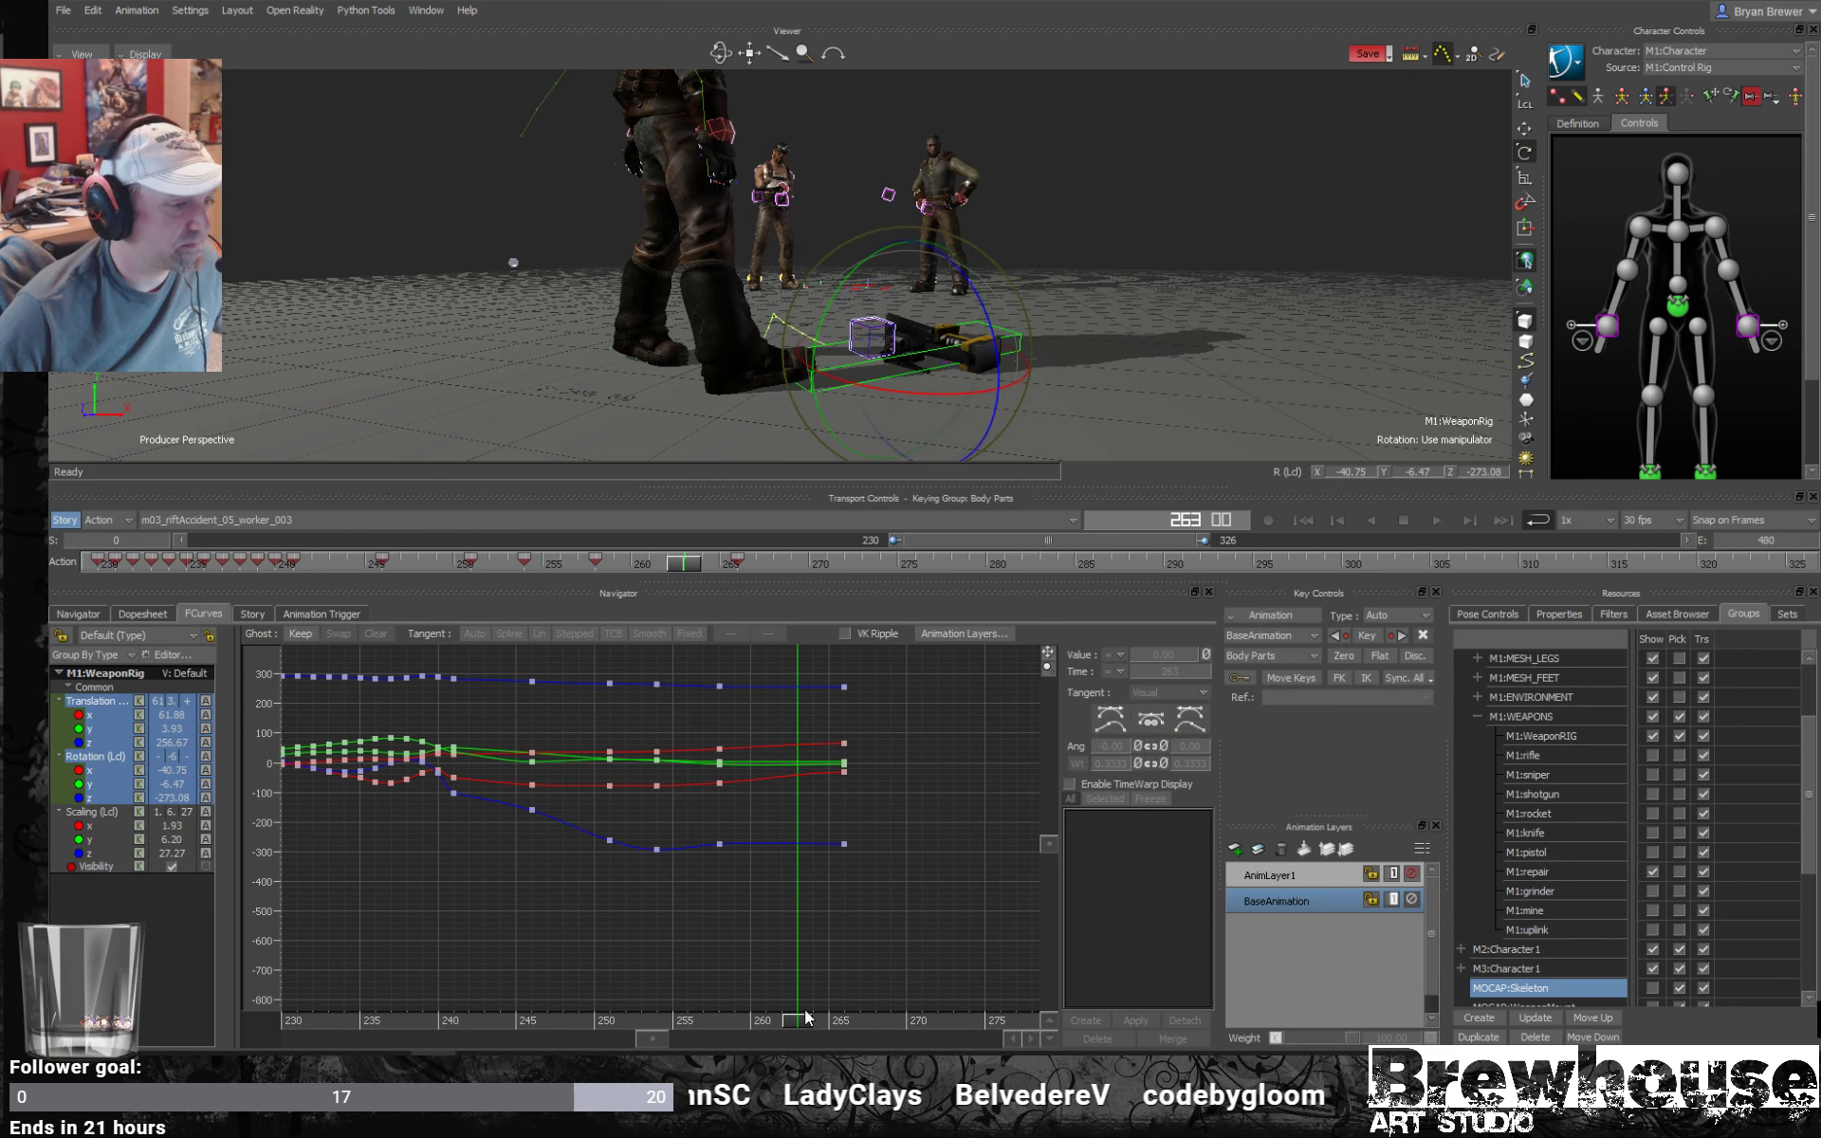
Play back the weapon drop twice from about frame 241 to check the simplified bounce.
left_click_drag(807, 1018, 470, 939)
key("space")
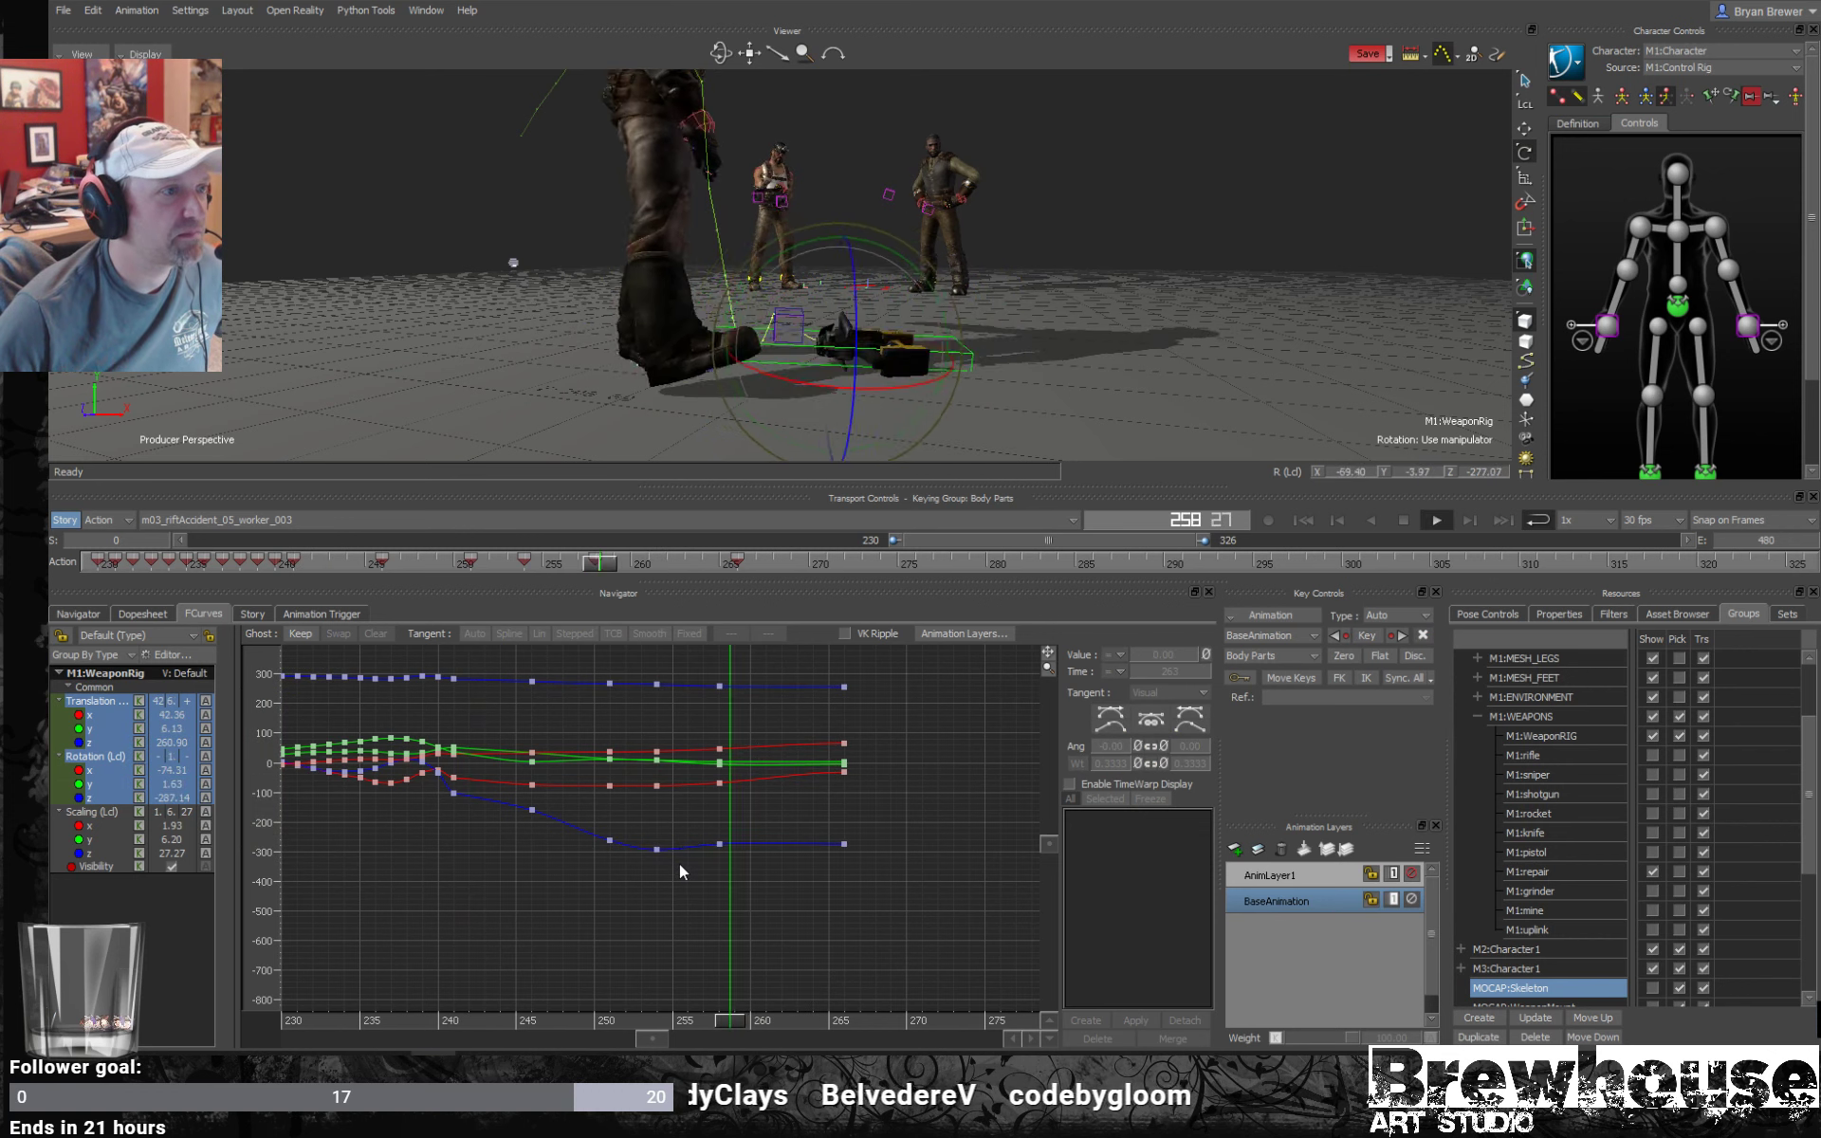
key("space")
left_click_drag(652, 1022, 453, 997)
key("space")
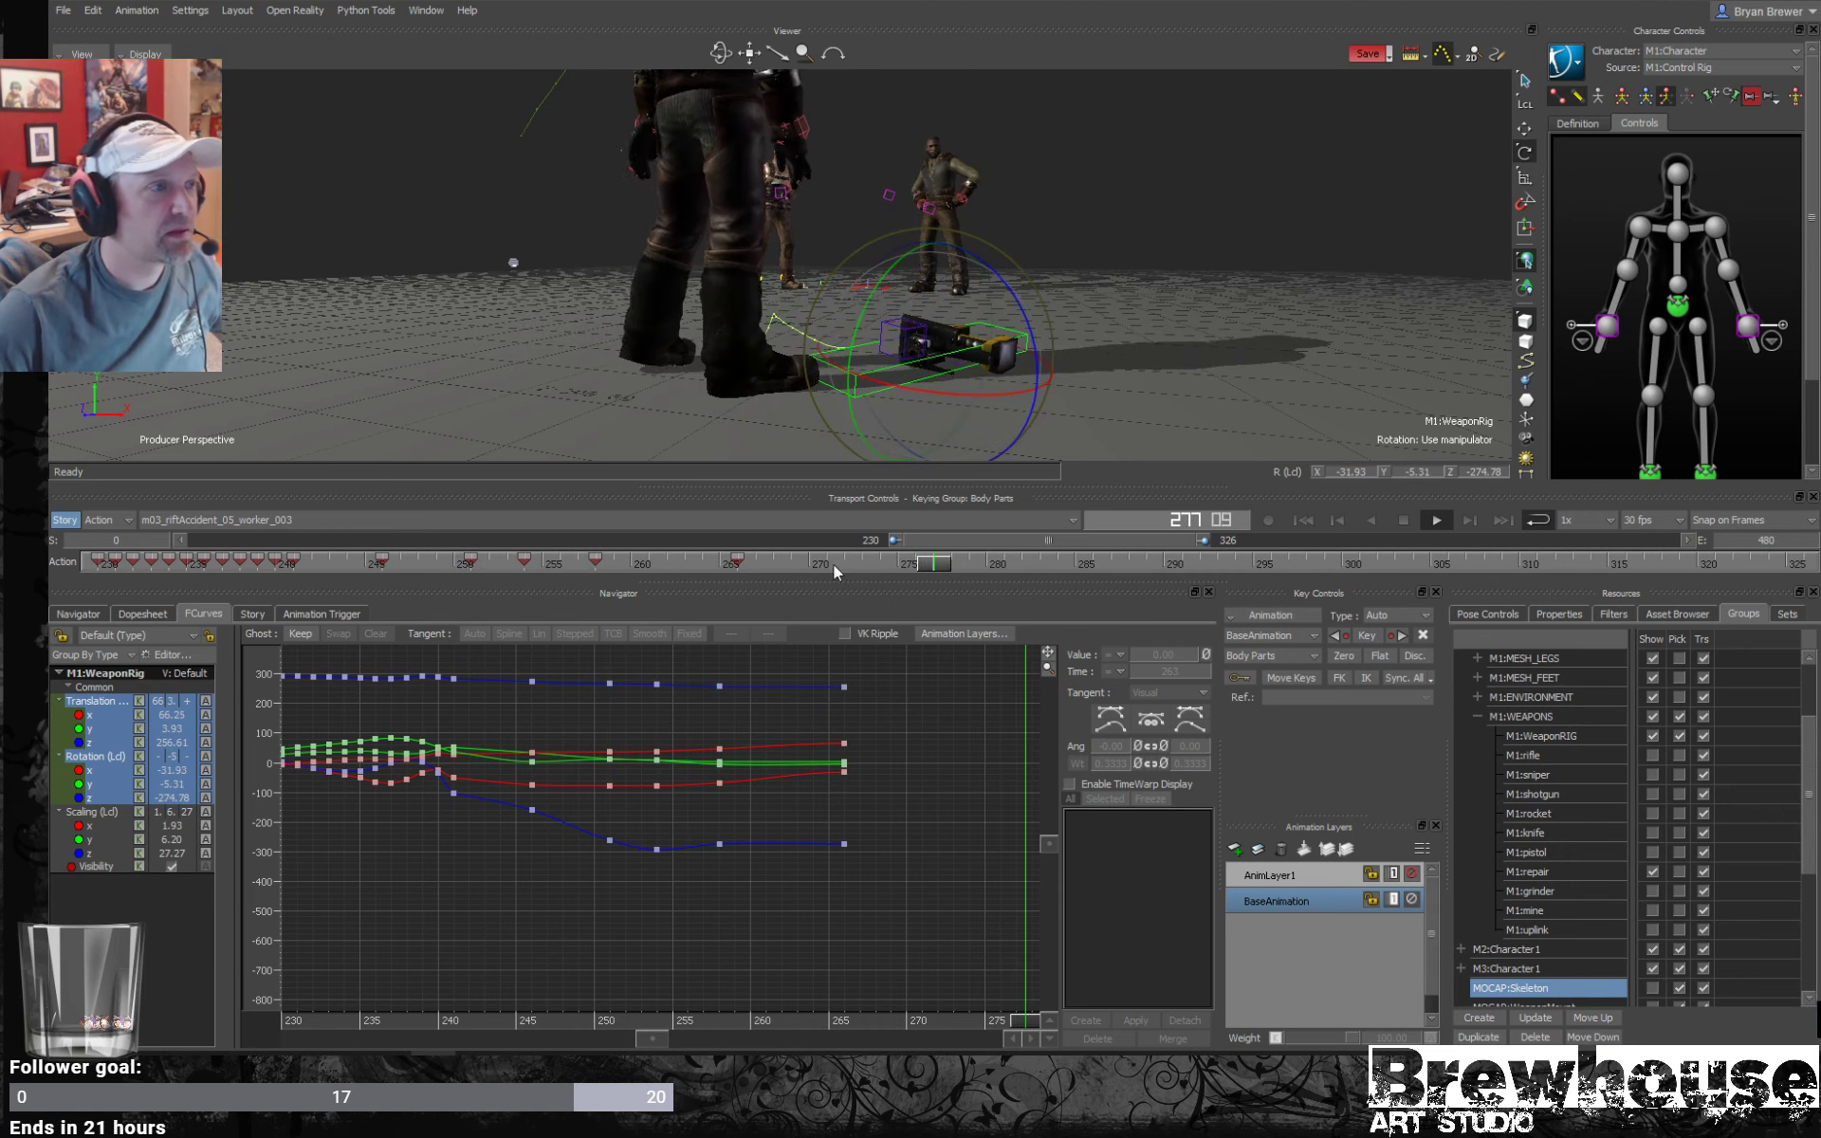
Enlarge the viewport and examine the weapon's landing from the side and from above during playback.
left_click_drag(1118, 326, 984, 347, "ctrl+shift")
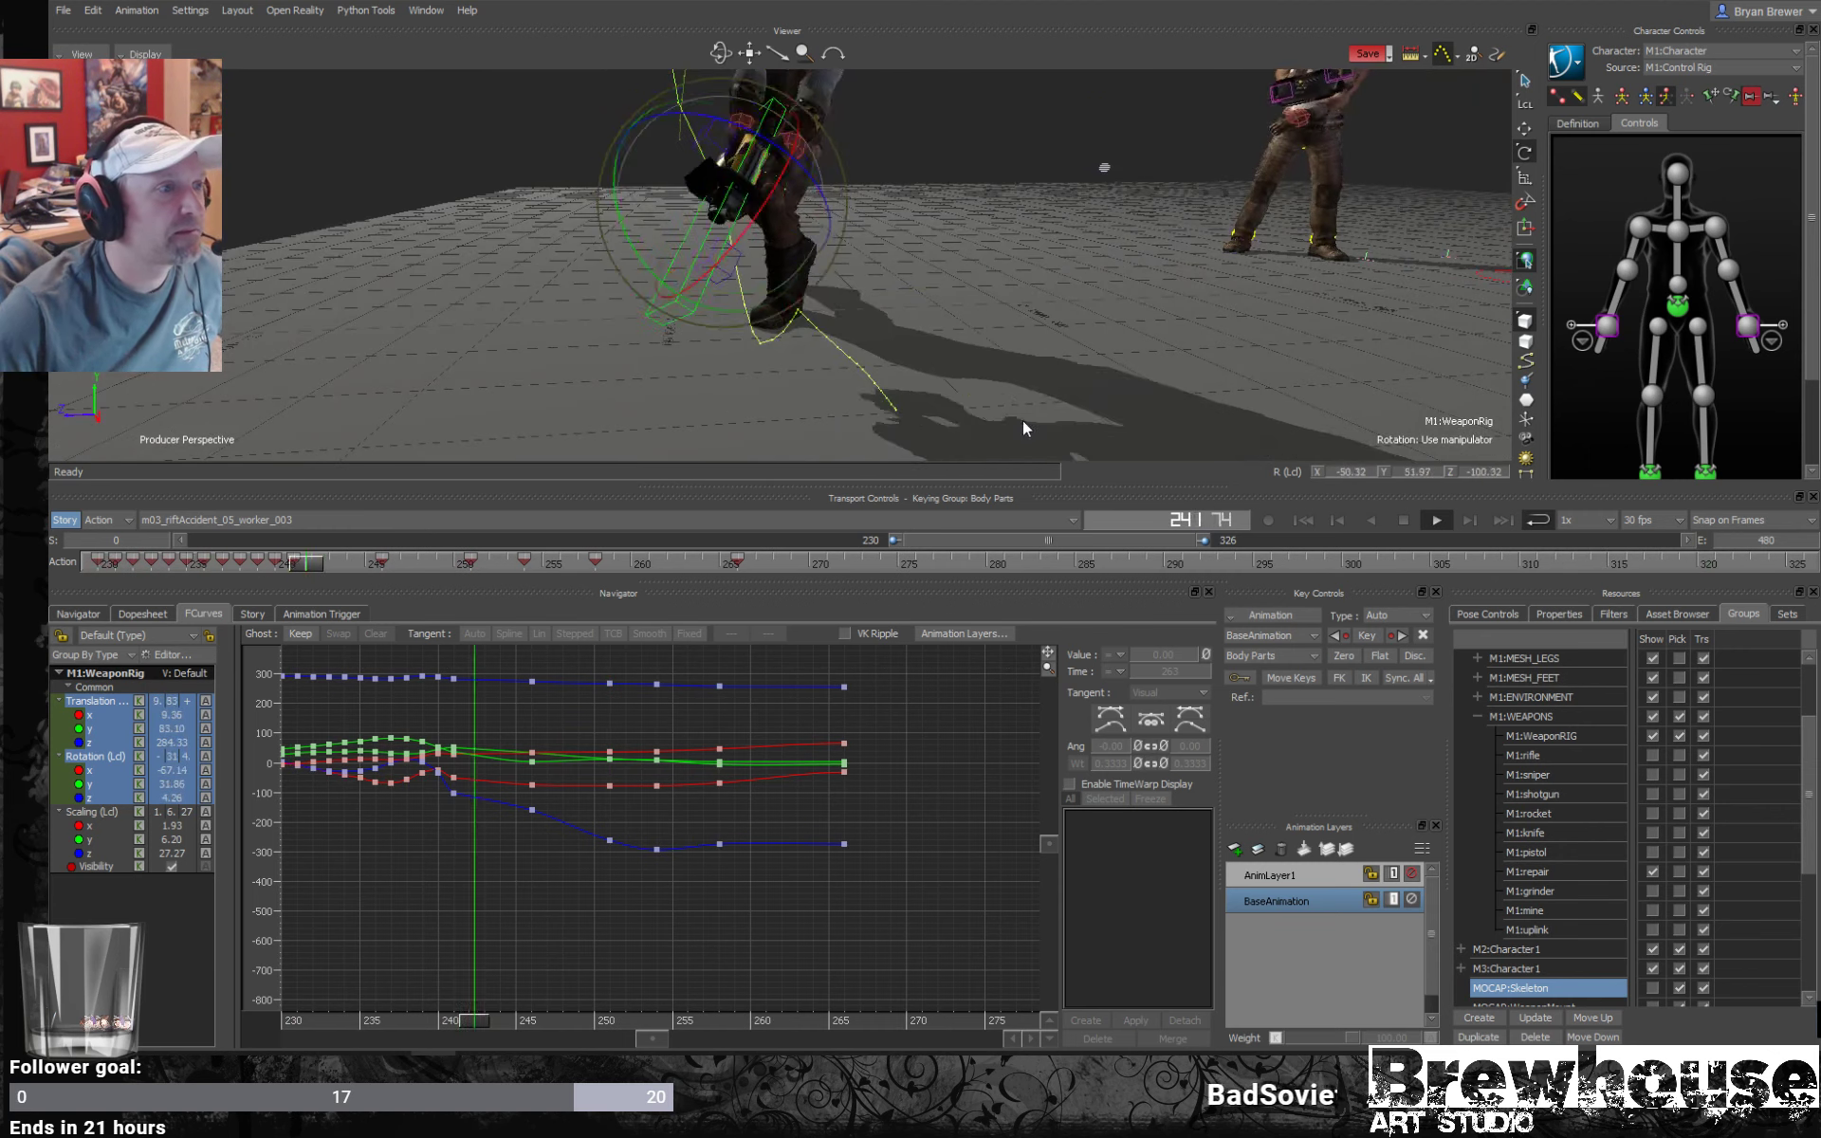
left_click_drag(960, 487, 967, 669)
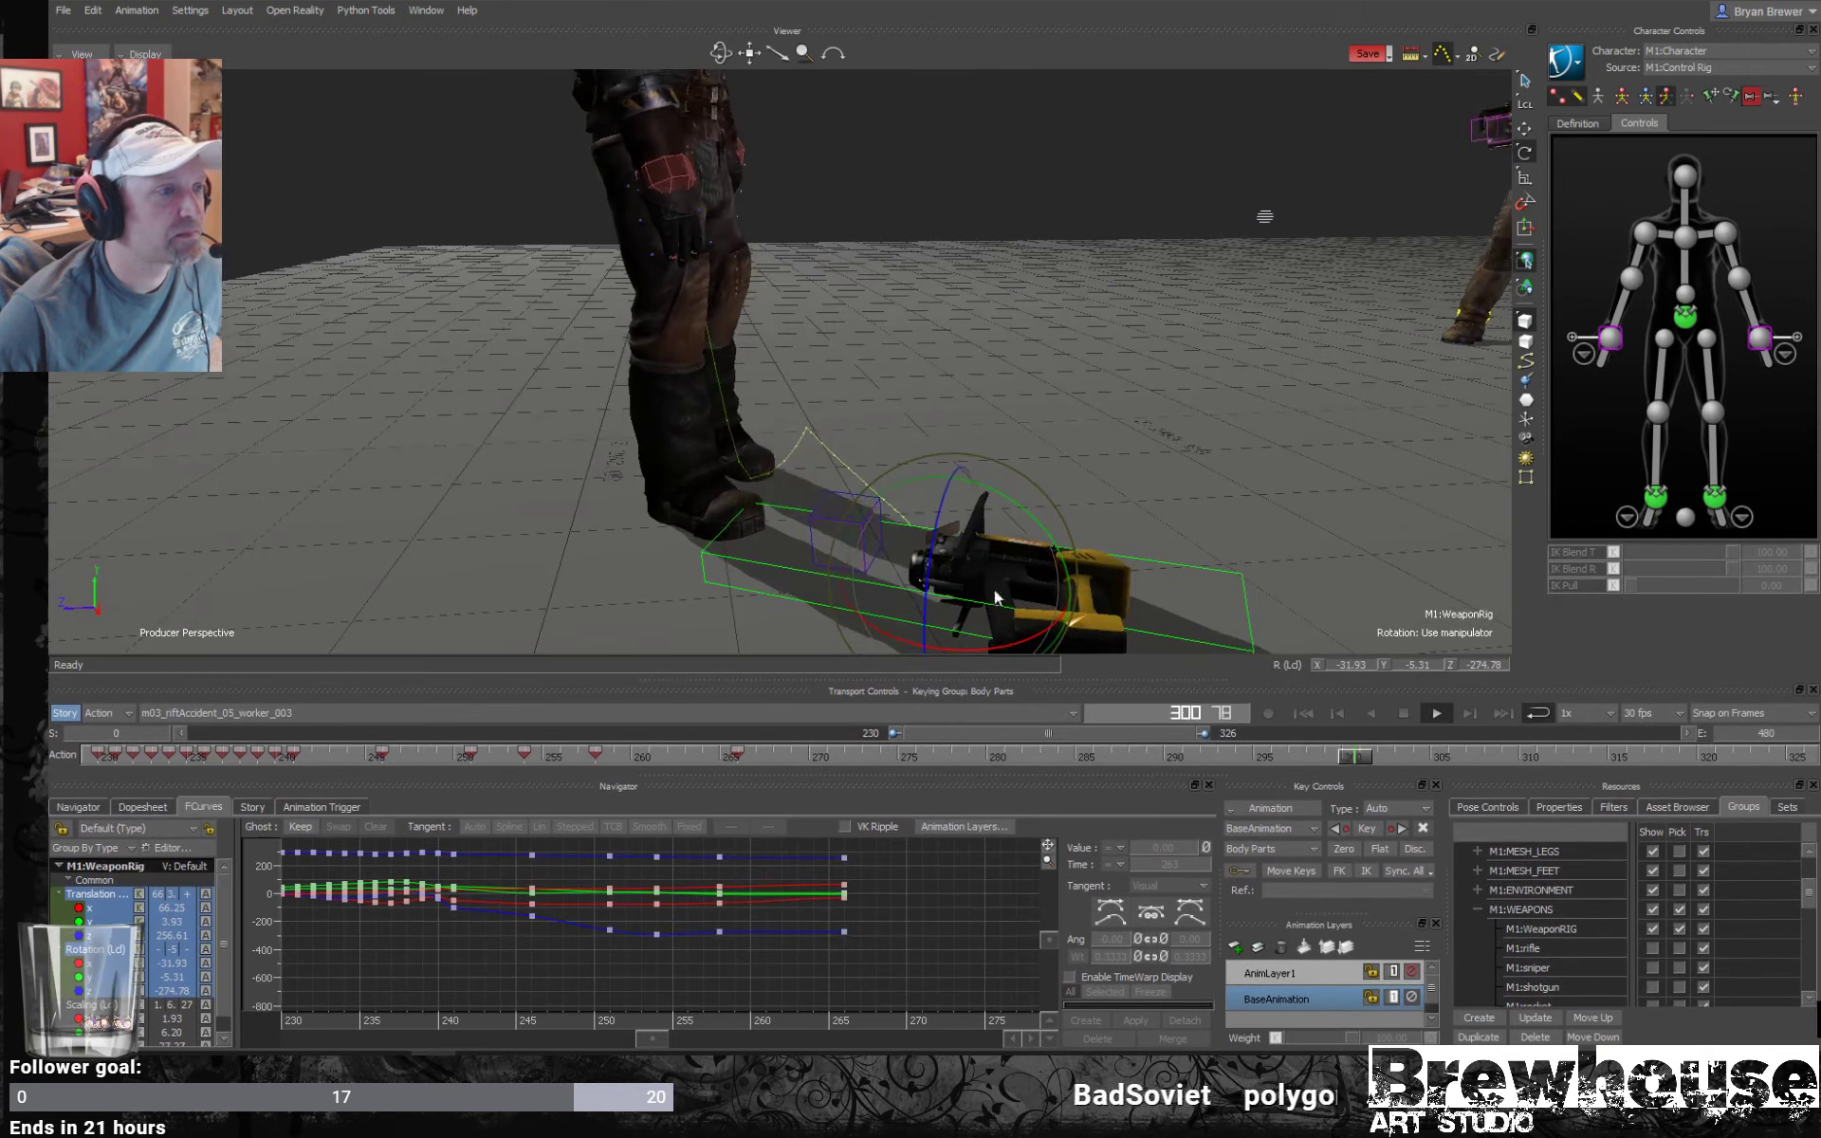
left_click_drag(1046, 486, 980, 470, "ctrl+shift")
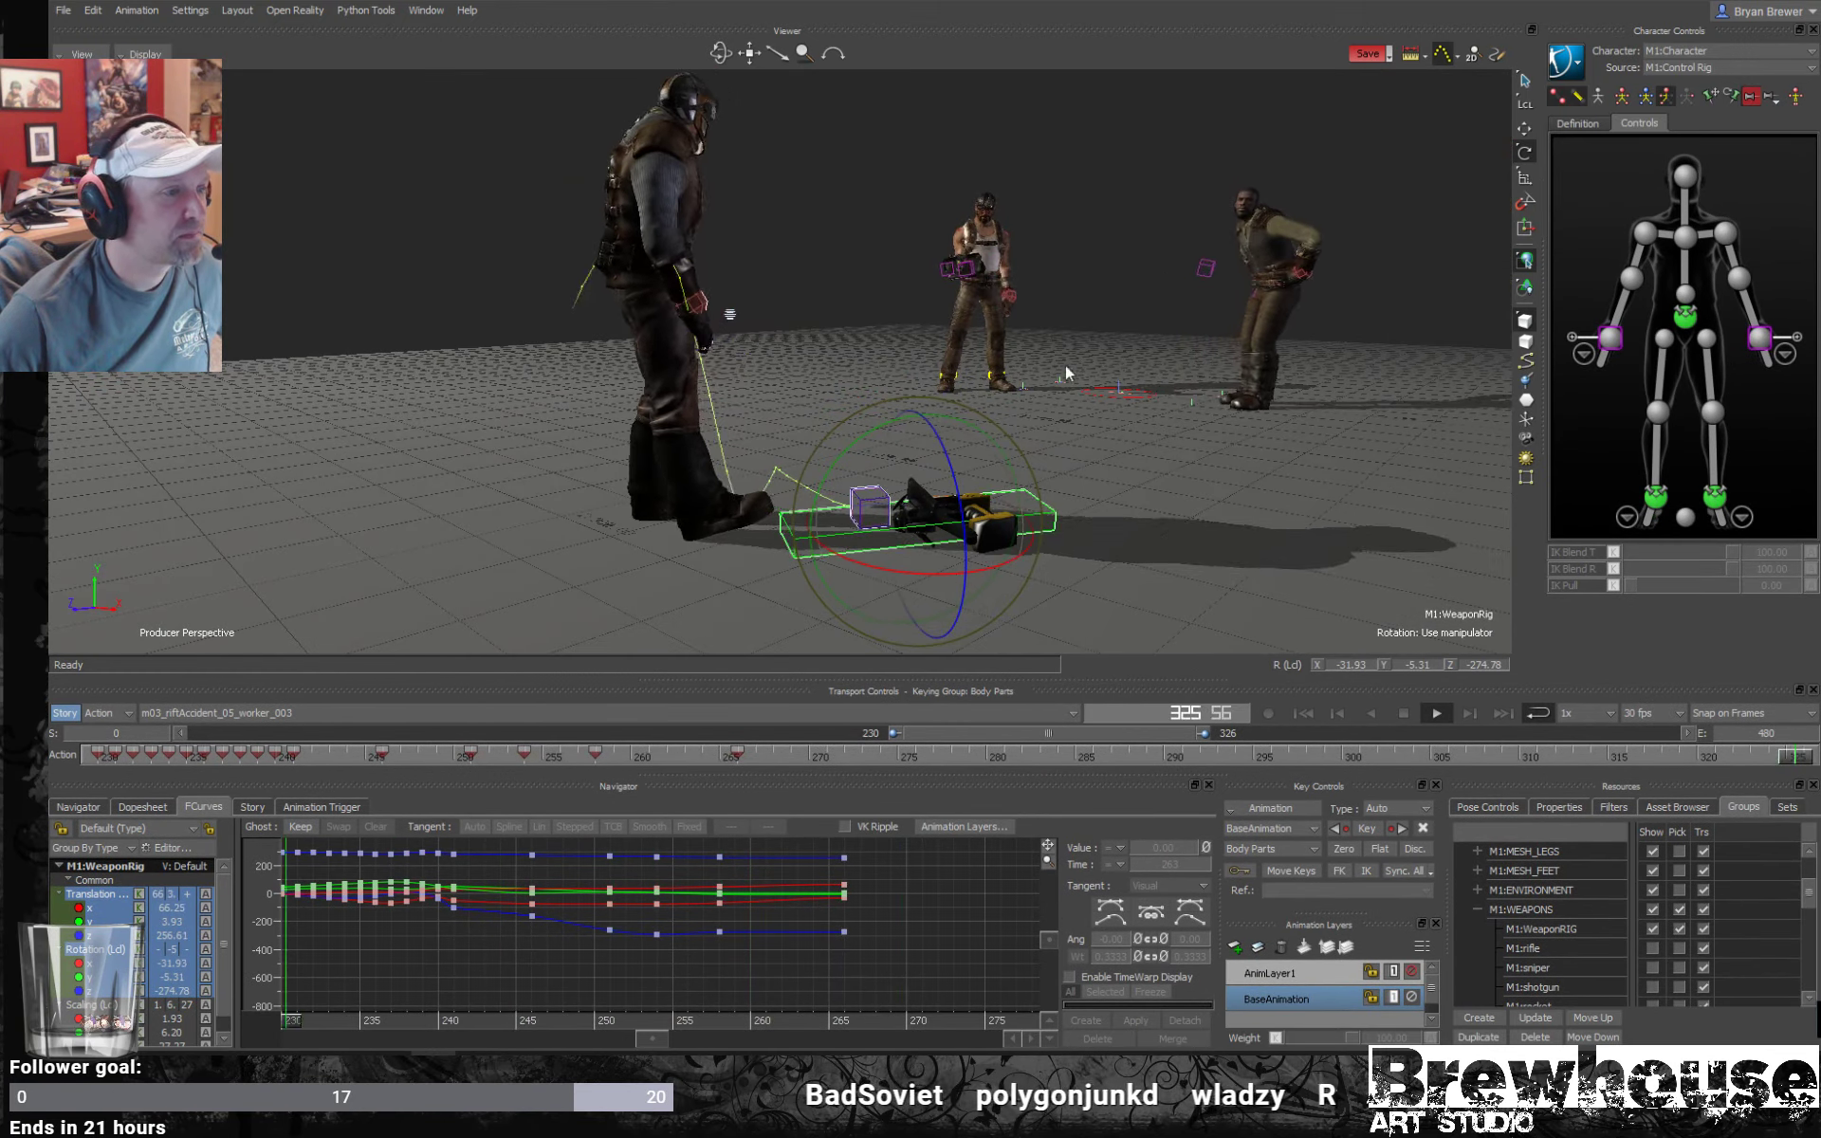
left_click_drag(996, 517, 873, 555, "ctrl+shift")
mouse_move(965, 517)
left_mouse_down("ctrl+shift")
mouse_move(933, 578)
mouse_move(988, 539)
left_mouse_up("ctrl+shift")
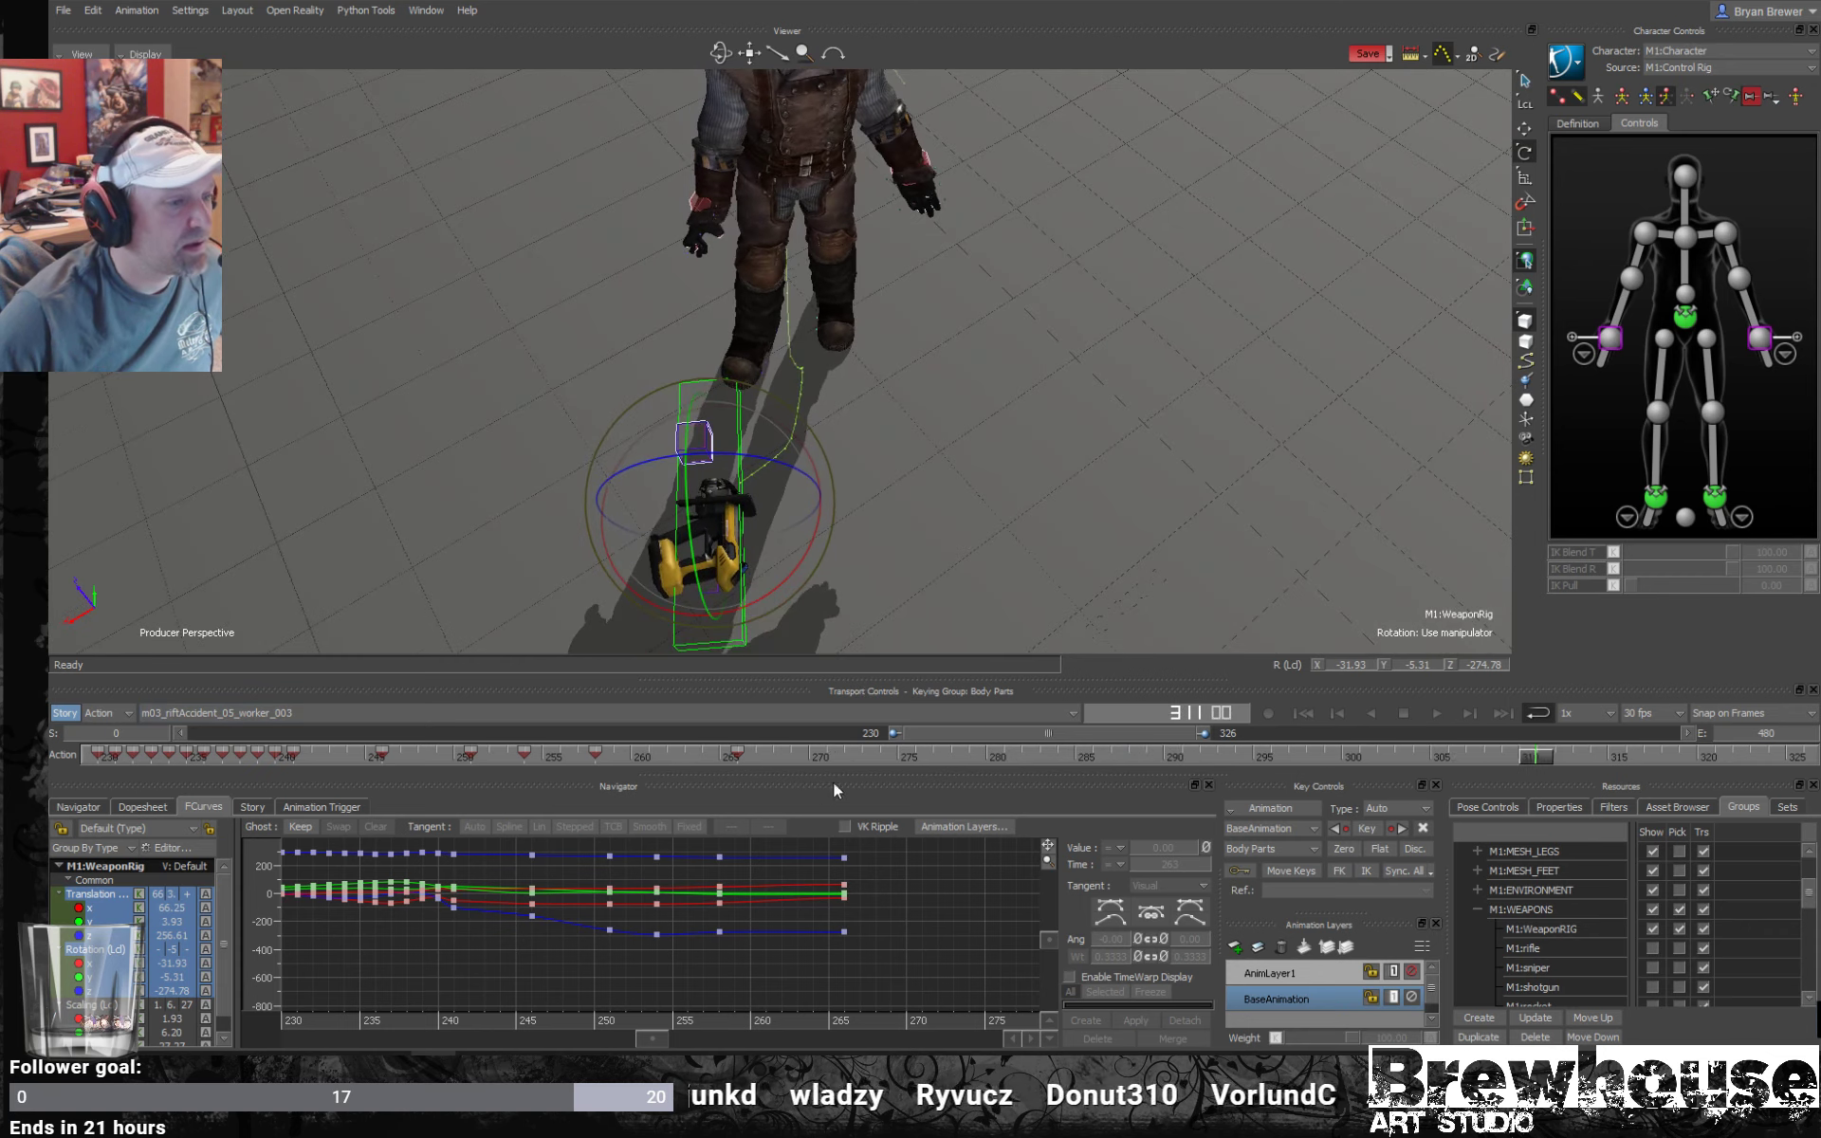
Slide the weapon rig across the floor at frame 266 to about X 63 and Z 249, keying the position.
left_click_drag(1076, 749, 738, 700)
key("t")
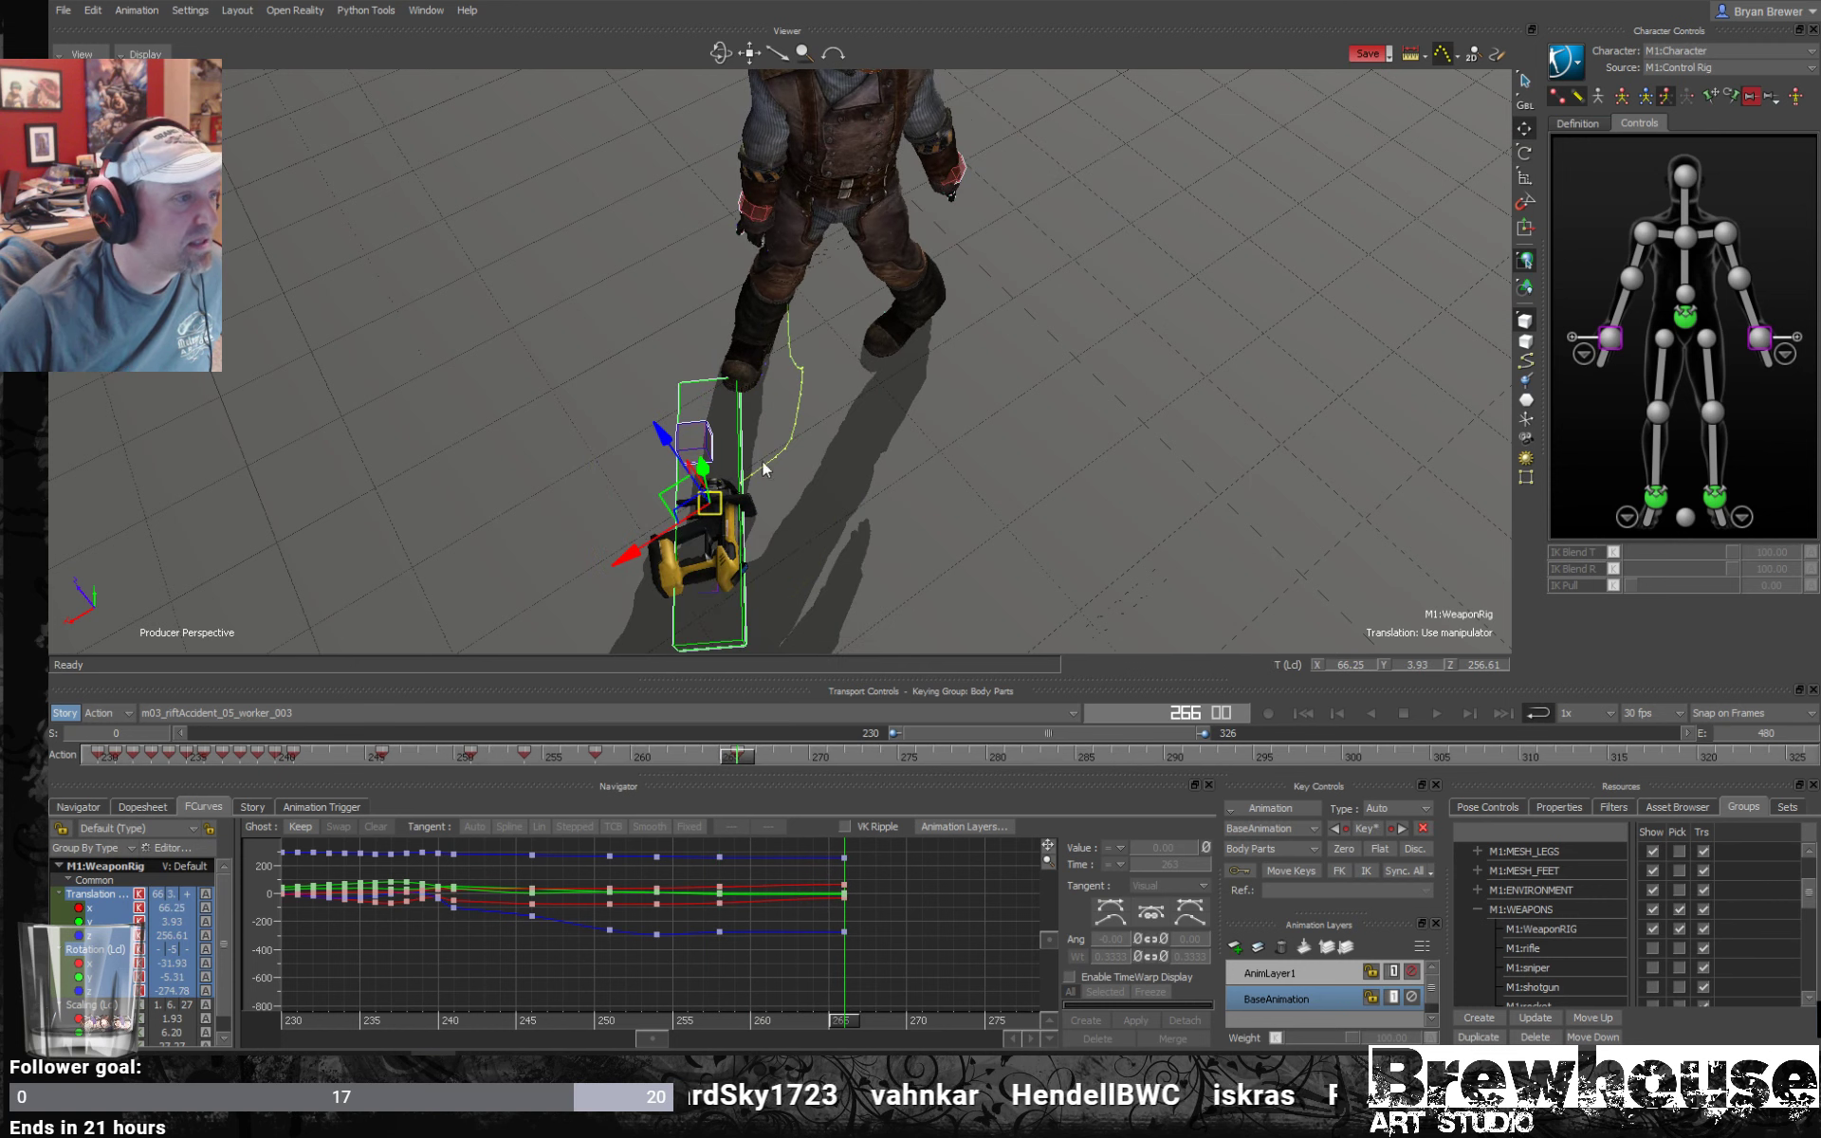
middle_click_drag(910, 569, 724, 536)
left_click_drag(724, 536, 760, 537)
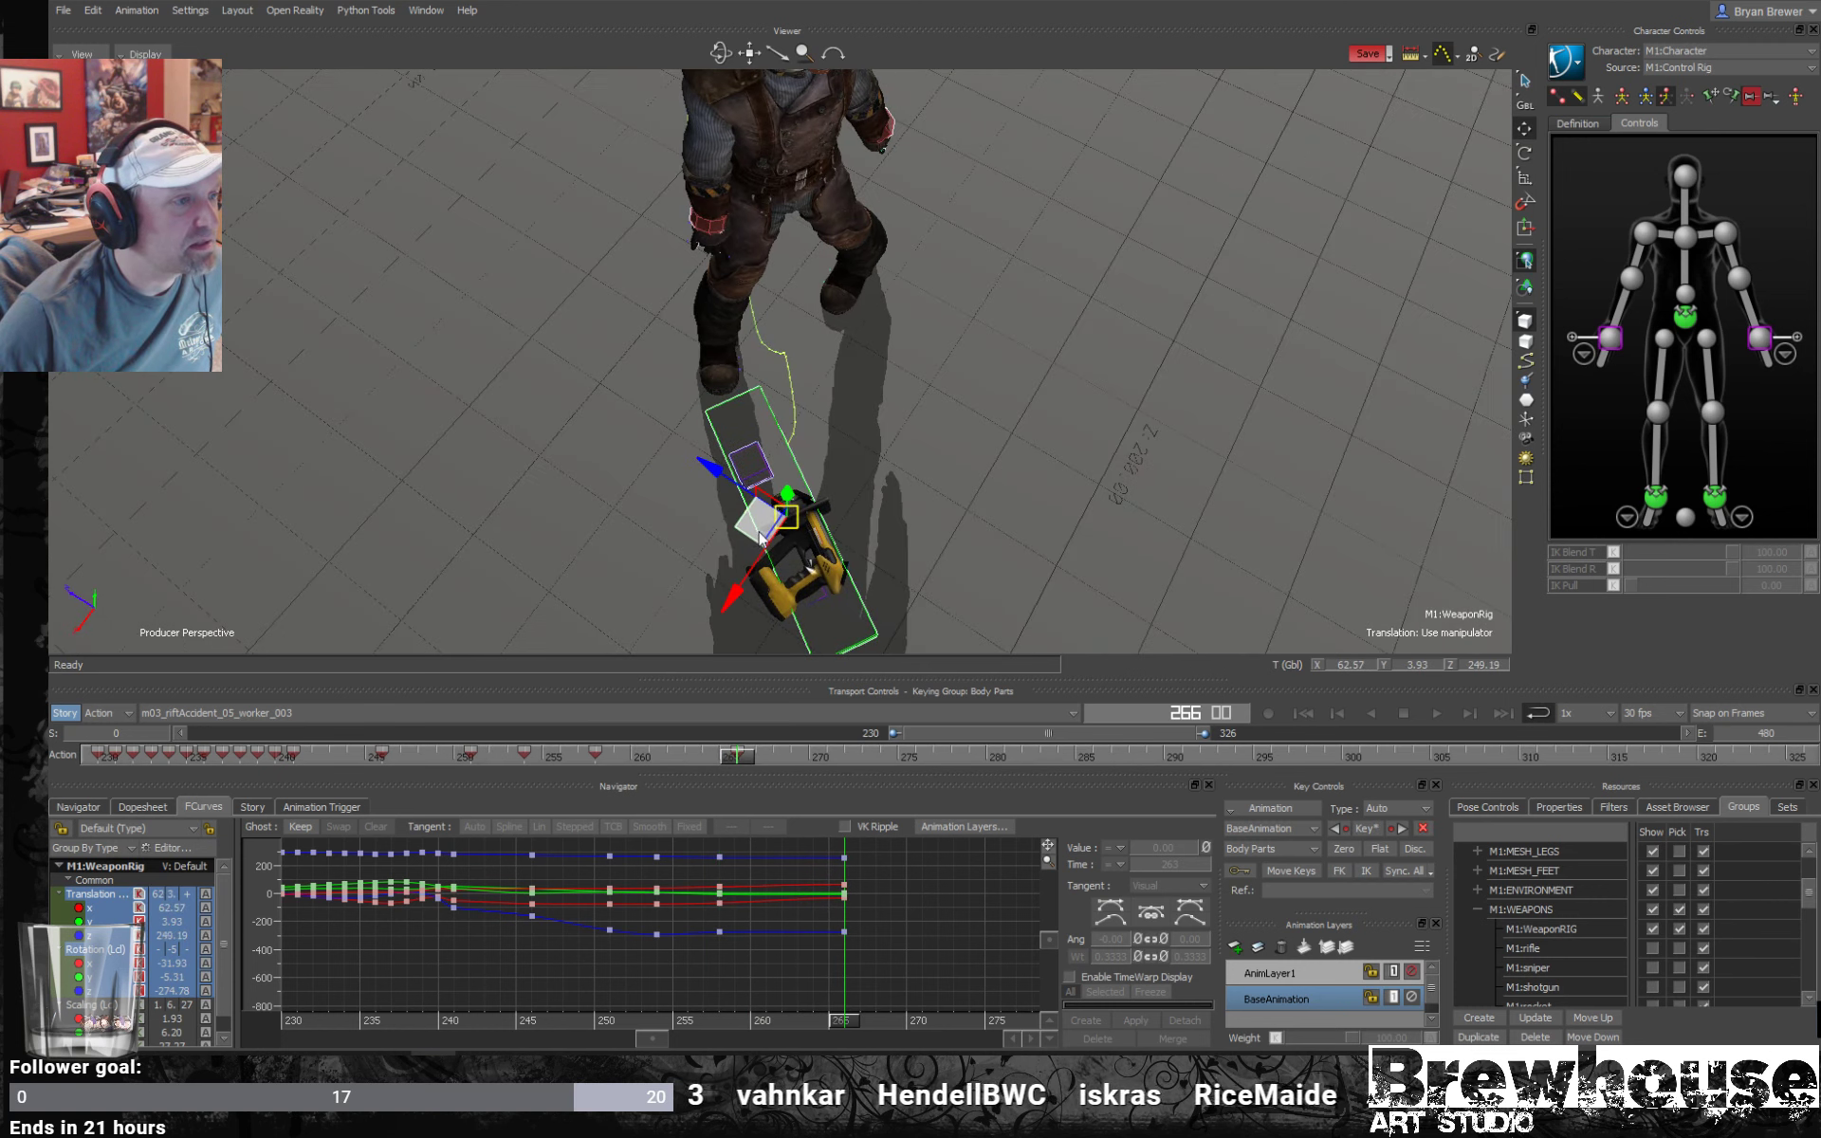
left_click(891, 592)
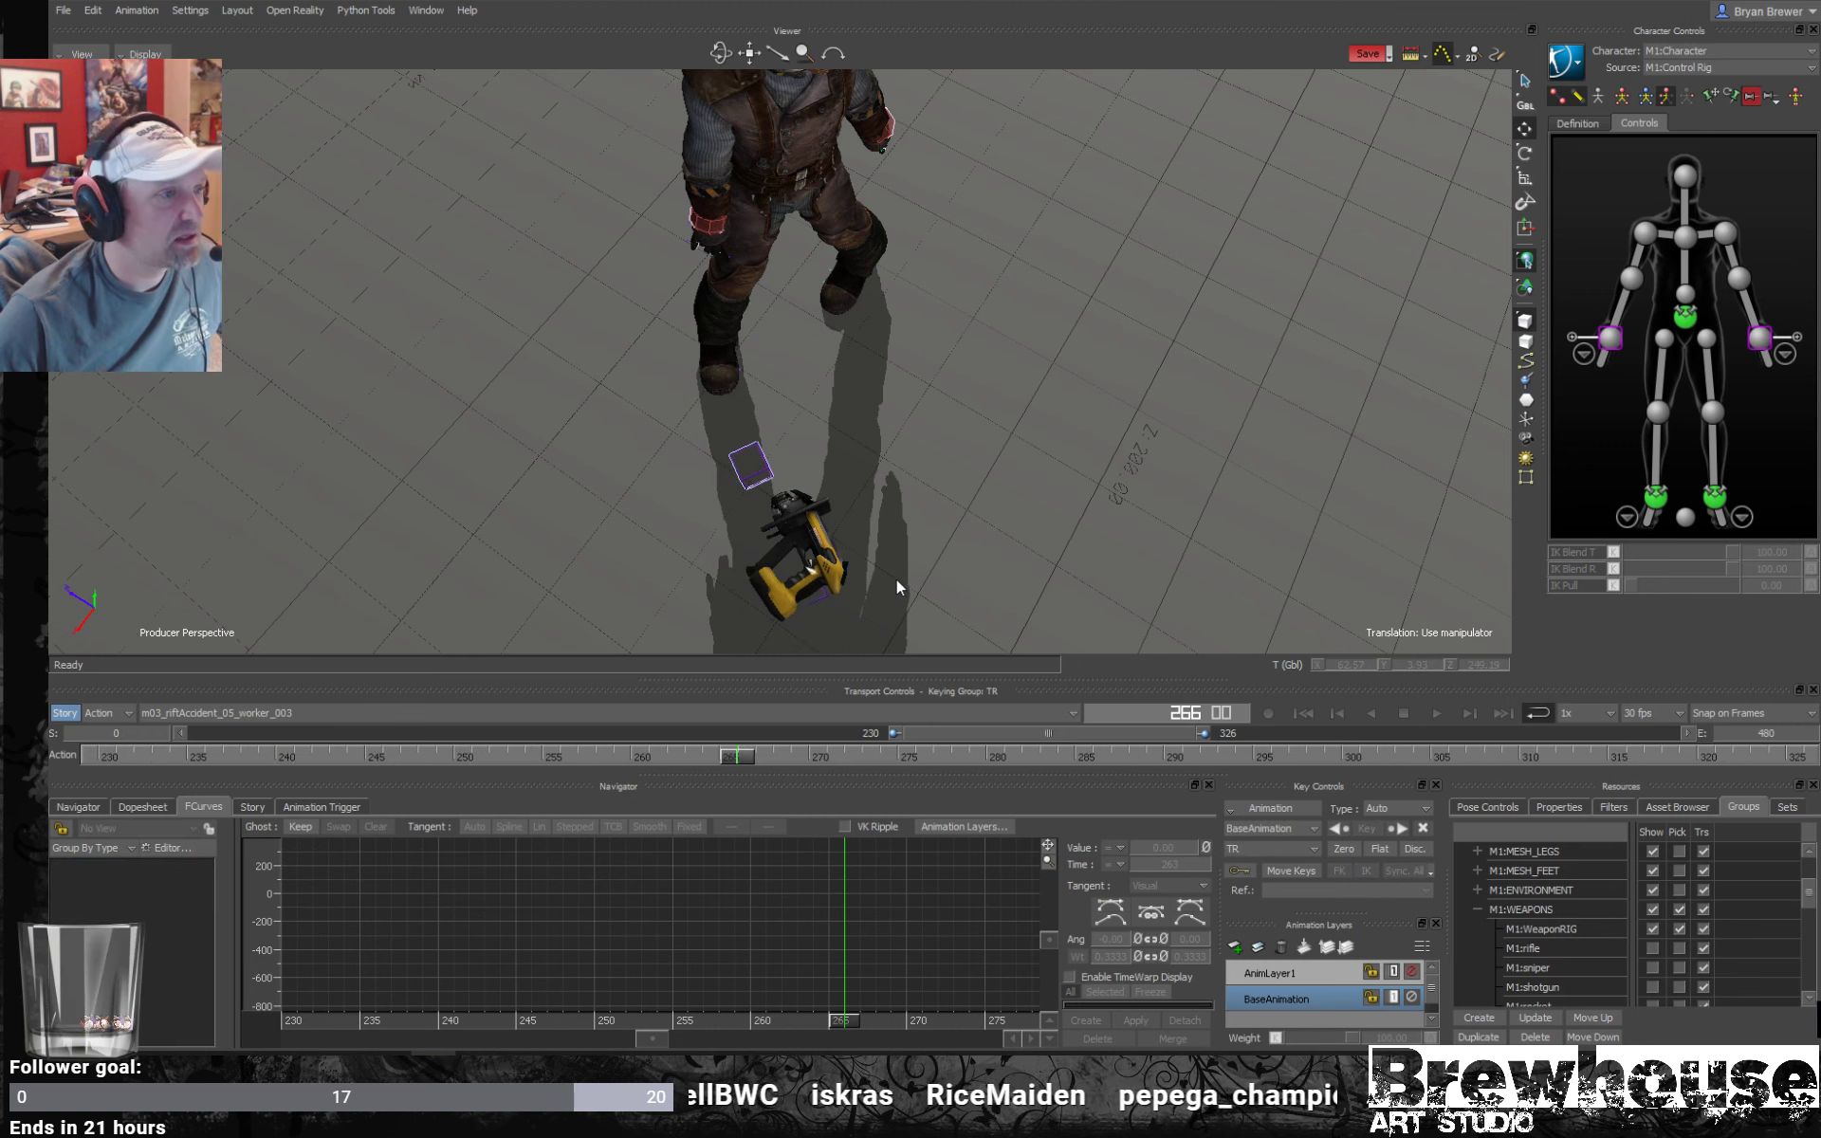
Switch the viewport to X-Ray display and select M1:WeaponRig in the schematic view, returning to the perspective view.
middle_click_drag(931, 569, 884, 495)
key("ctrl+a")
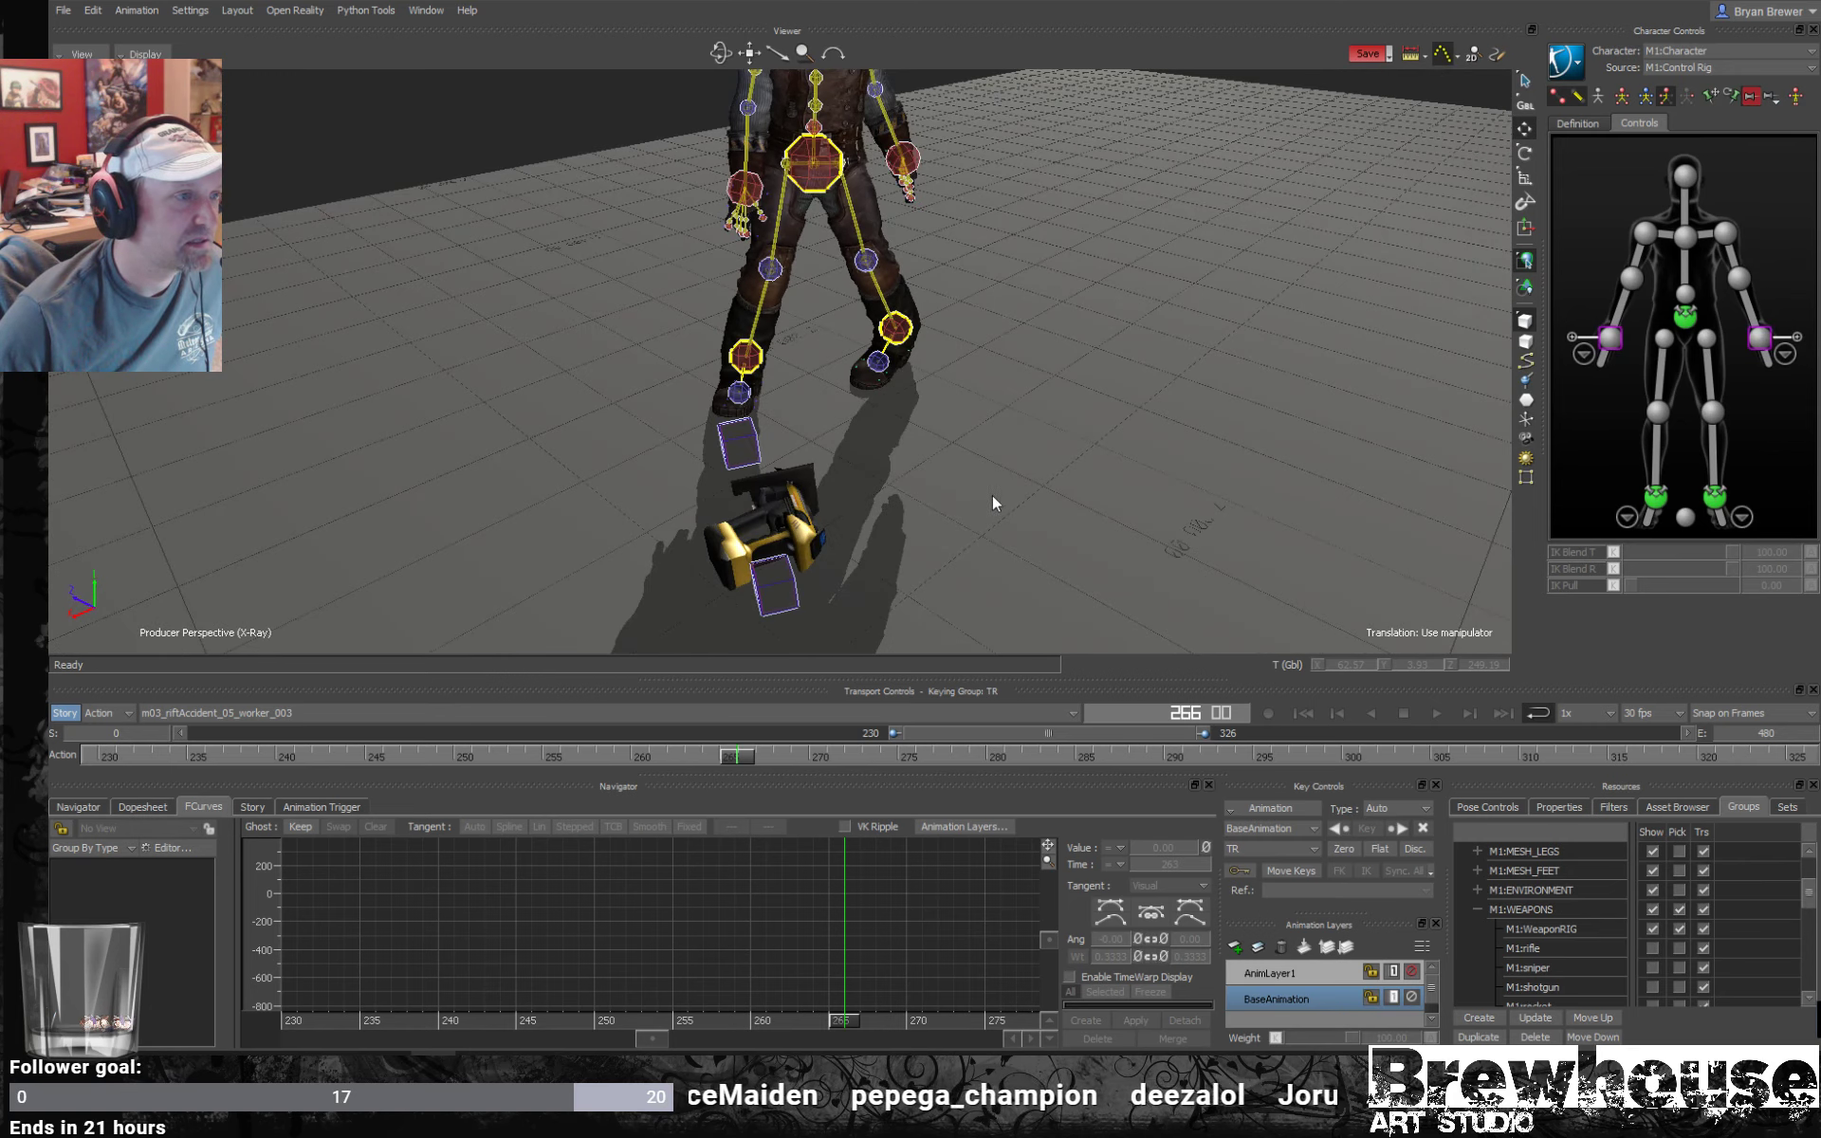
key("ctrl+w")
key("f")
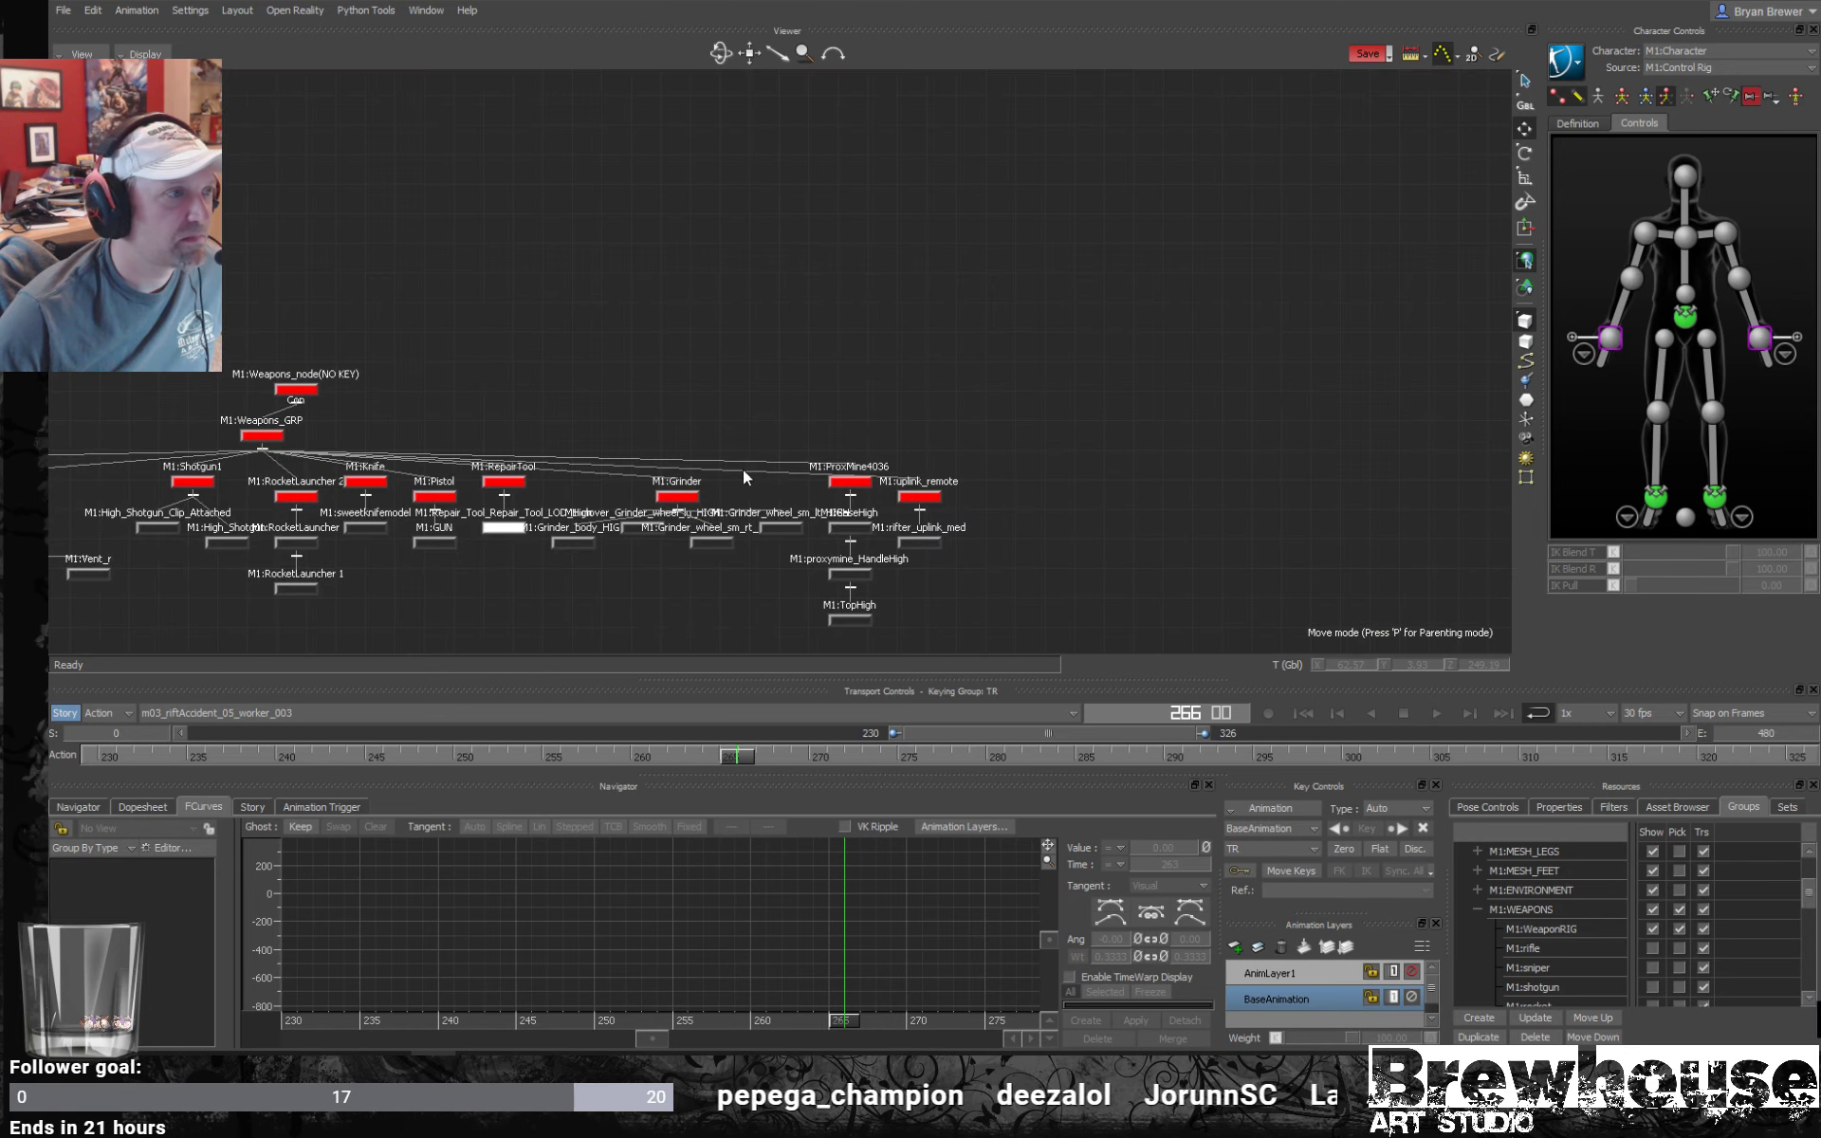
scroll(890, 487, "down", 10)
middle_click_drag(855, 465, 908, 391)
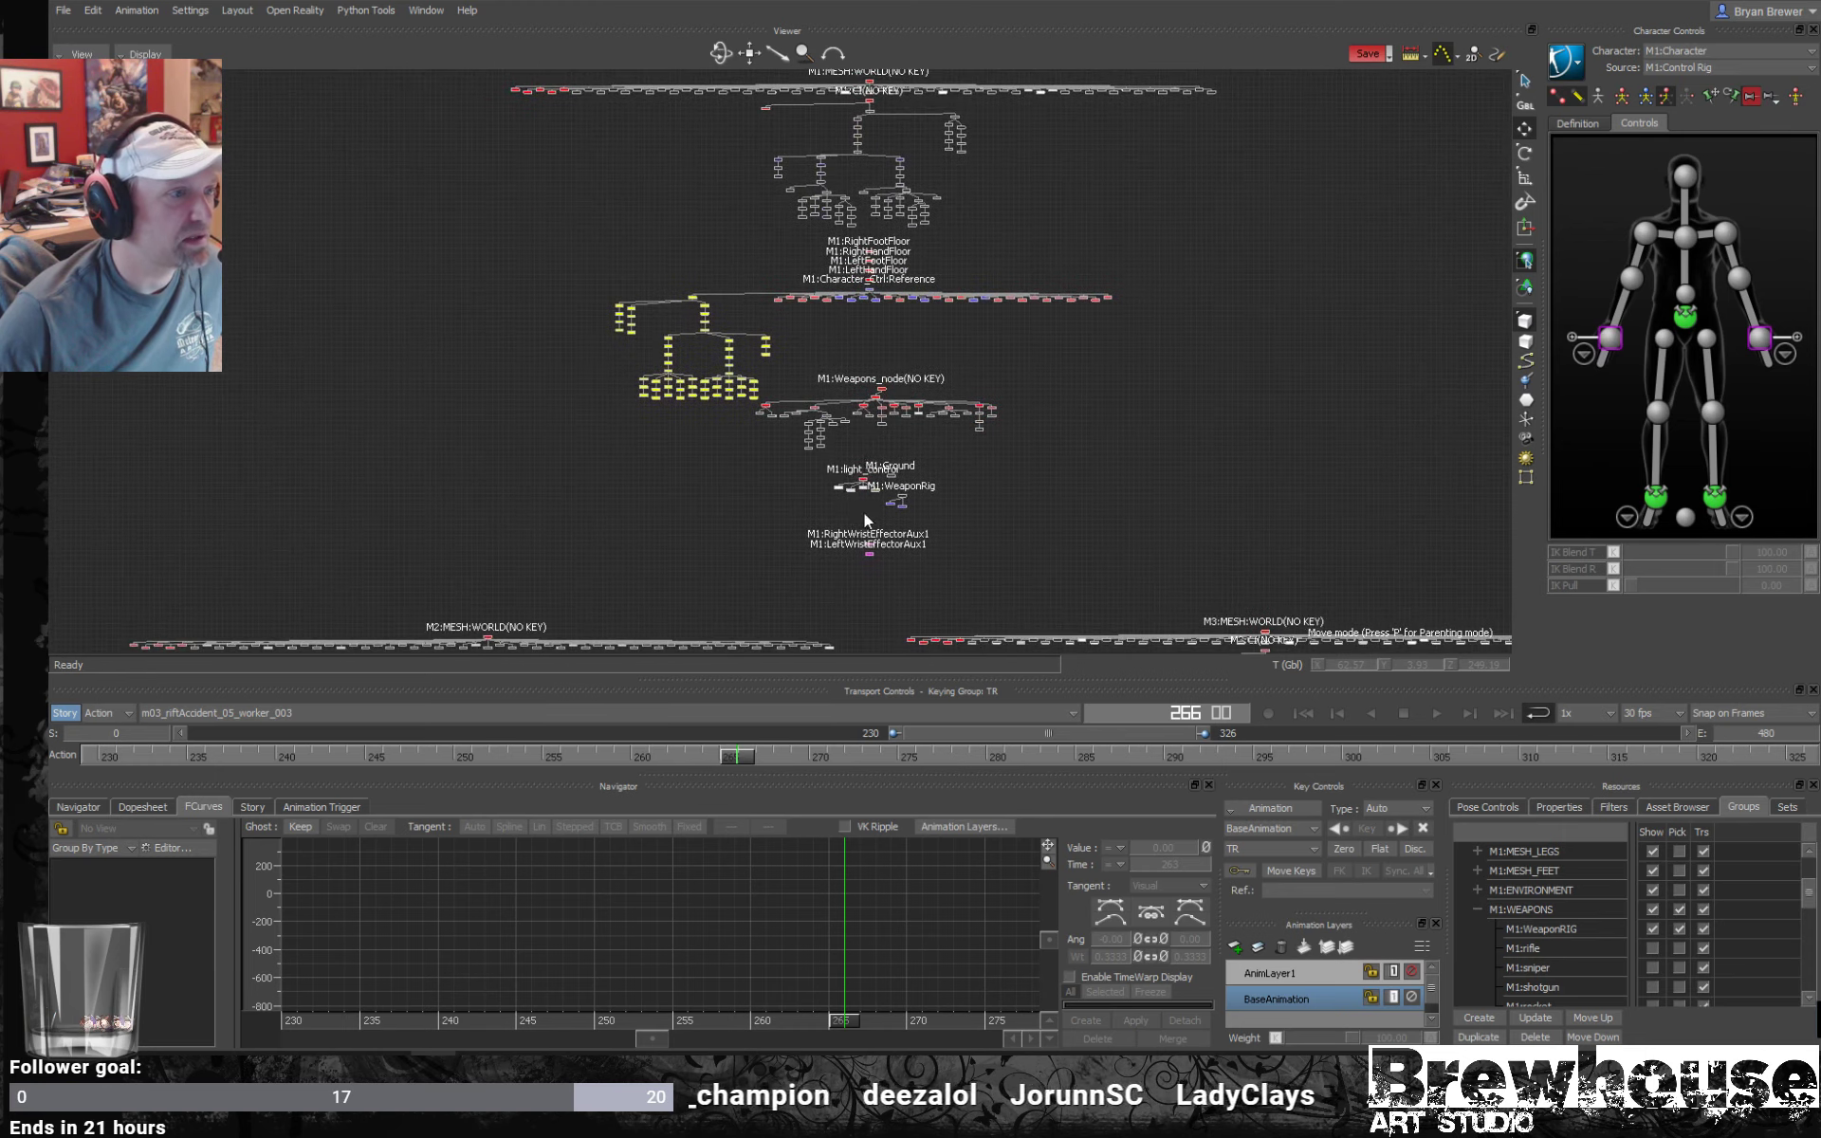
scroll(863, 512, "up", 6)
middle_click_drag(1043, 509, 1006, 413)
left_click(976, 398)
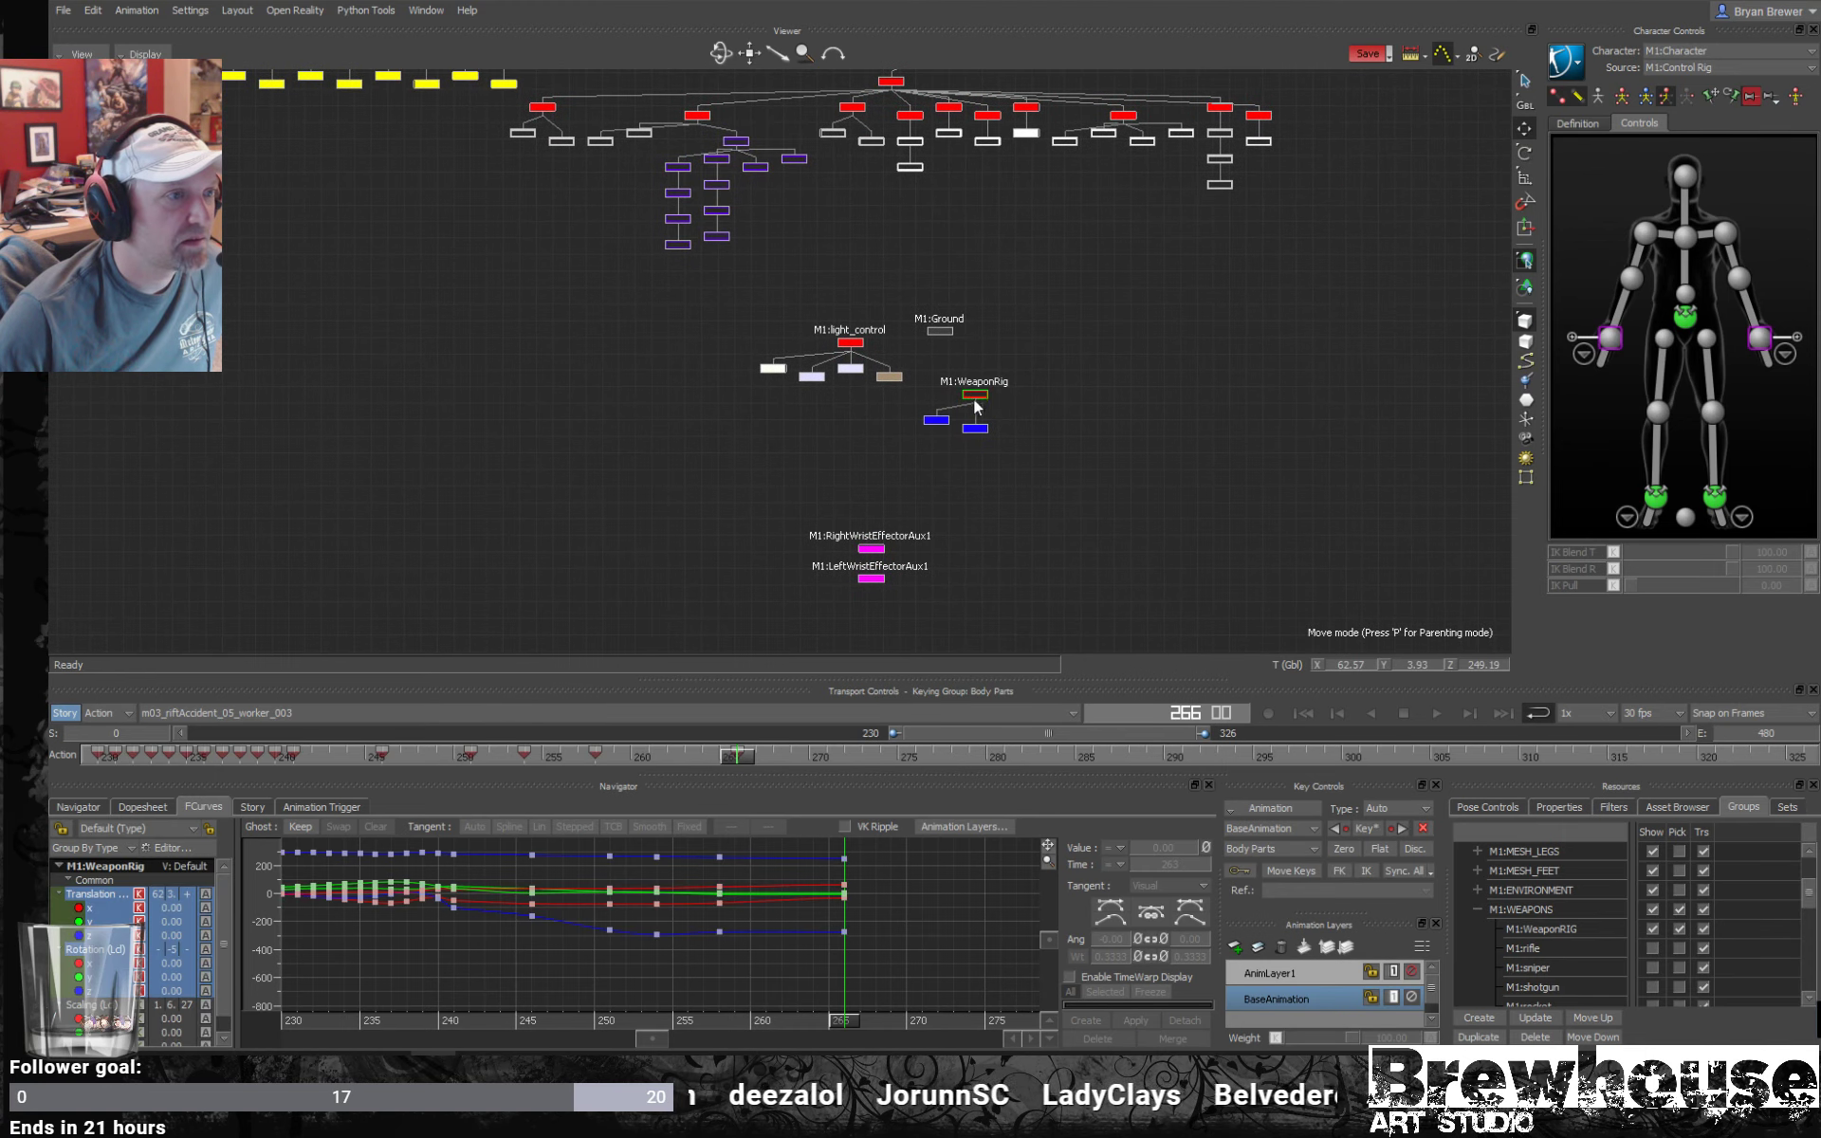
key("ctrl+w")
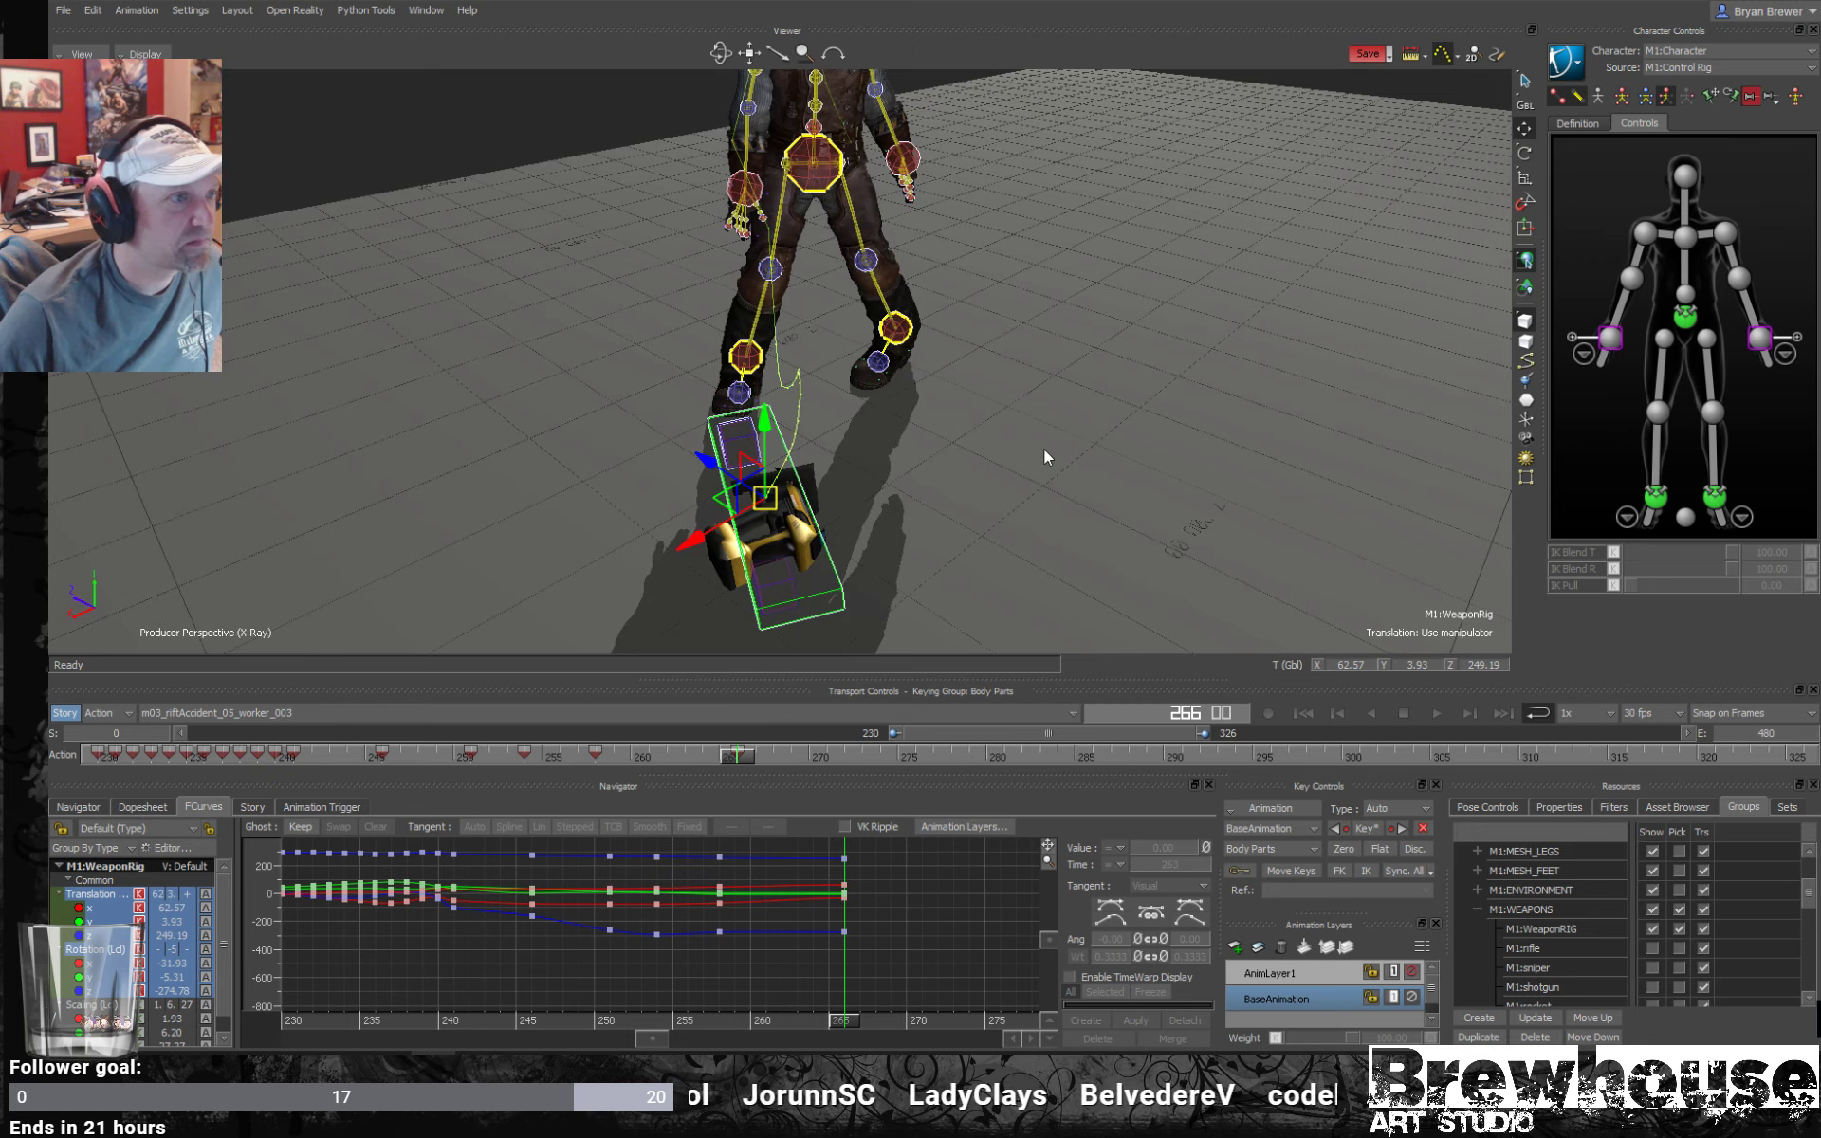
Inspect the resting weapon up close and play back its drop from frame 246, viewed from above.
middle_click_drag(844, 491, 941, 548)
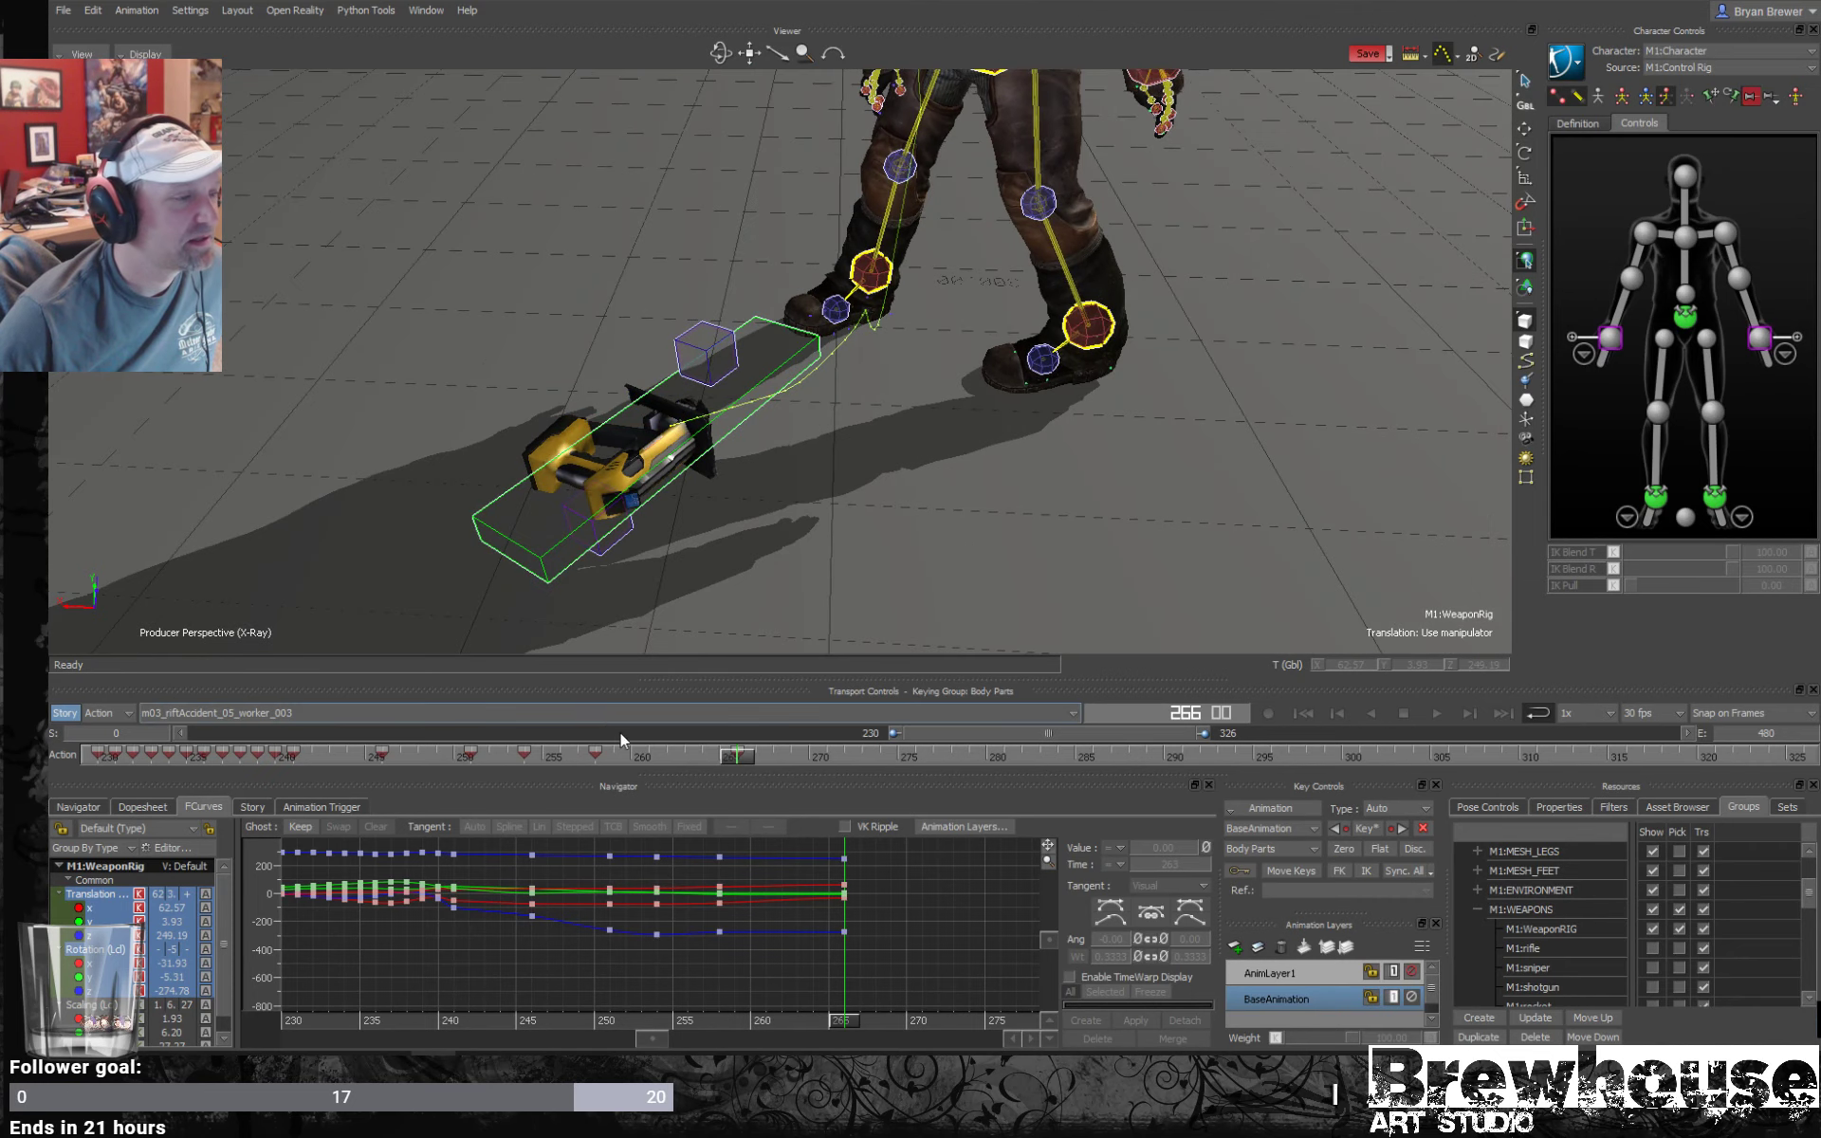
left_click_drag(738, 759, 383, 726)
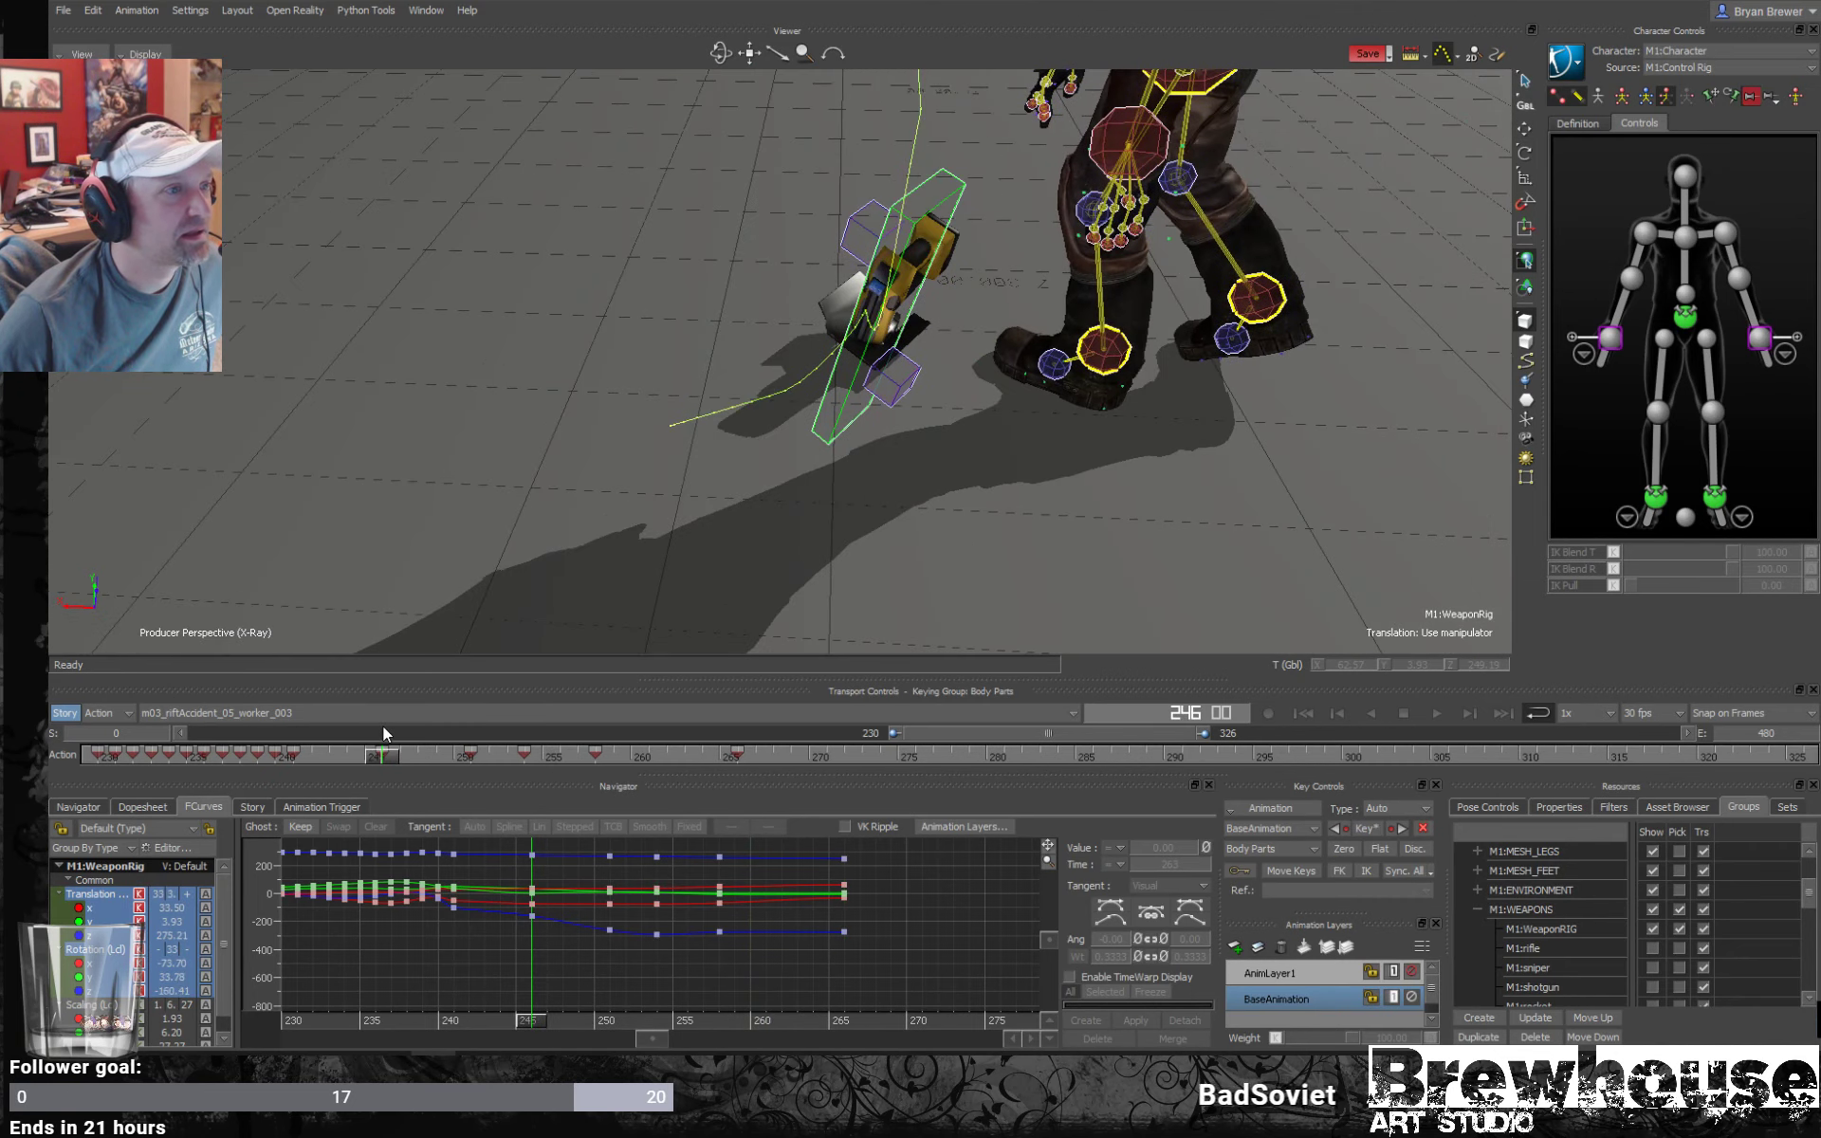
middle_click_drag(1027, 447, 835, 510)
key("space")
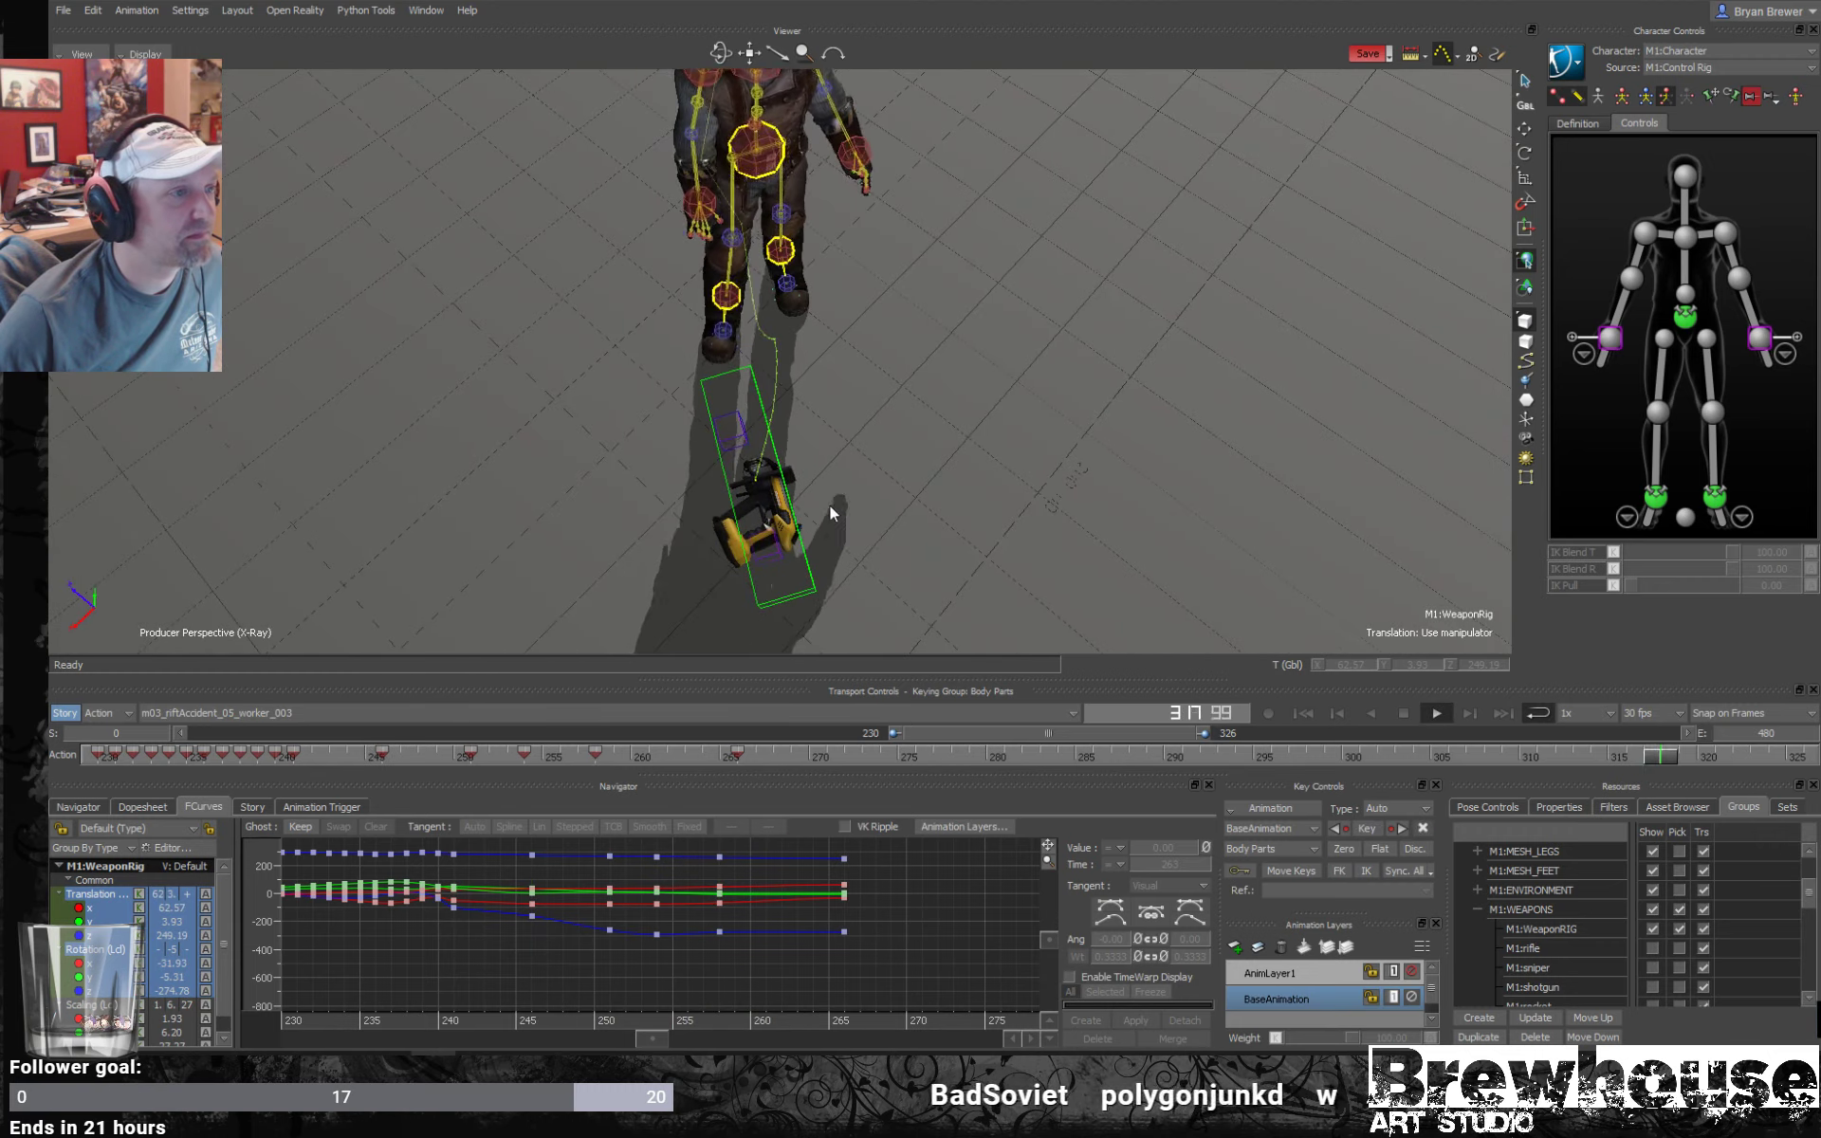
key("space")
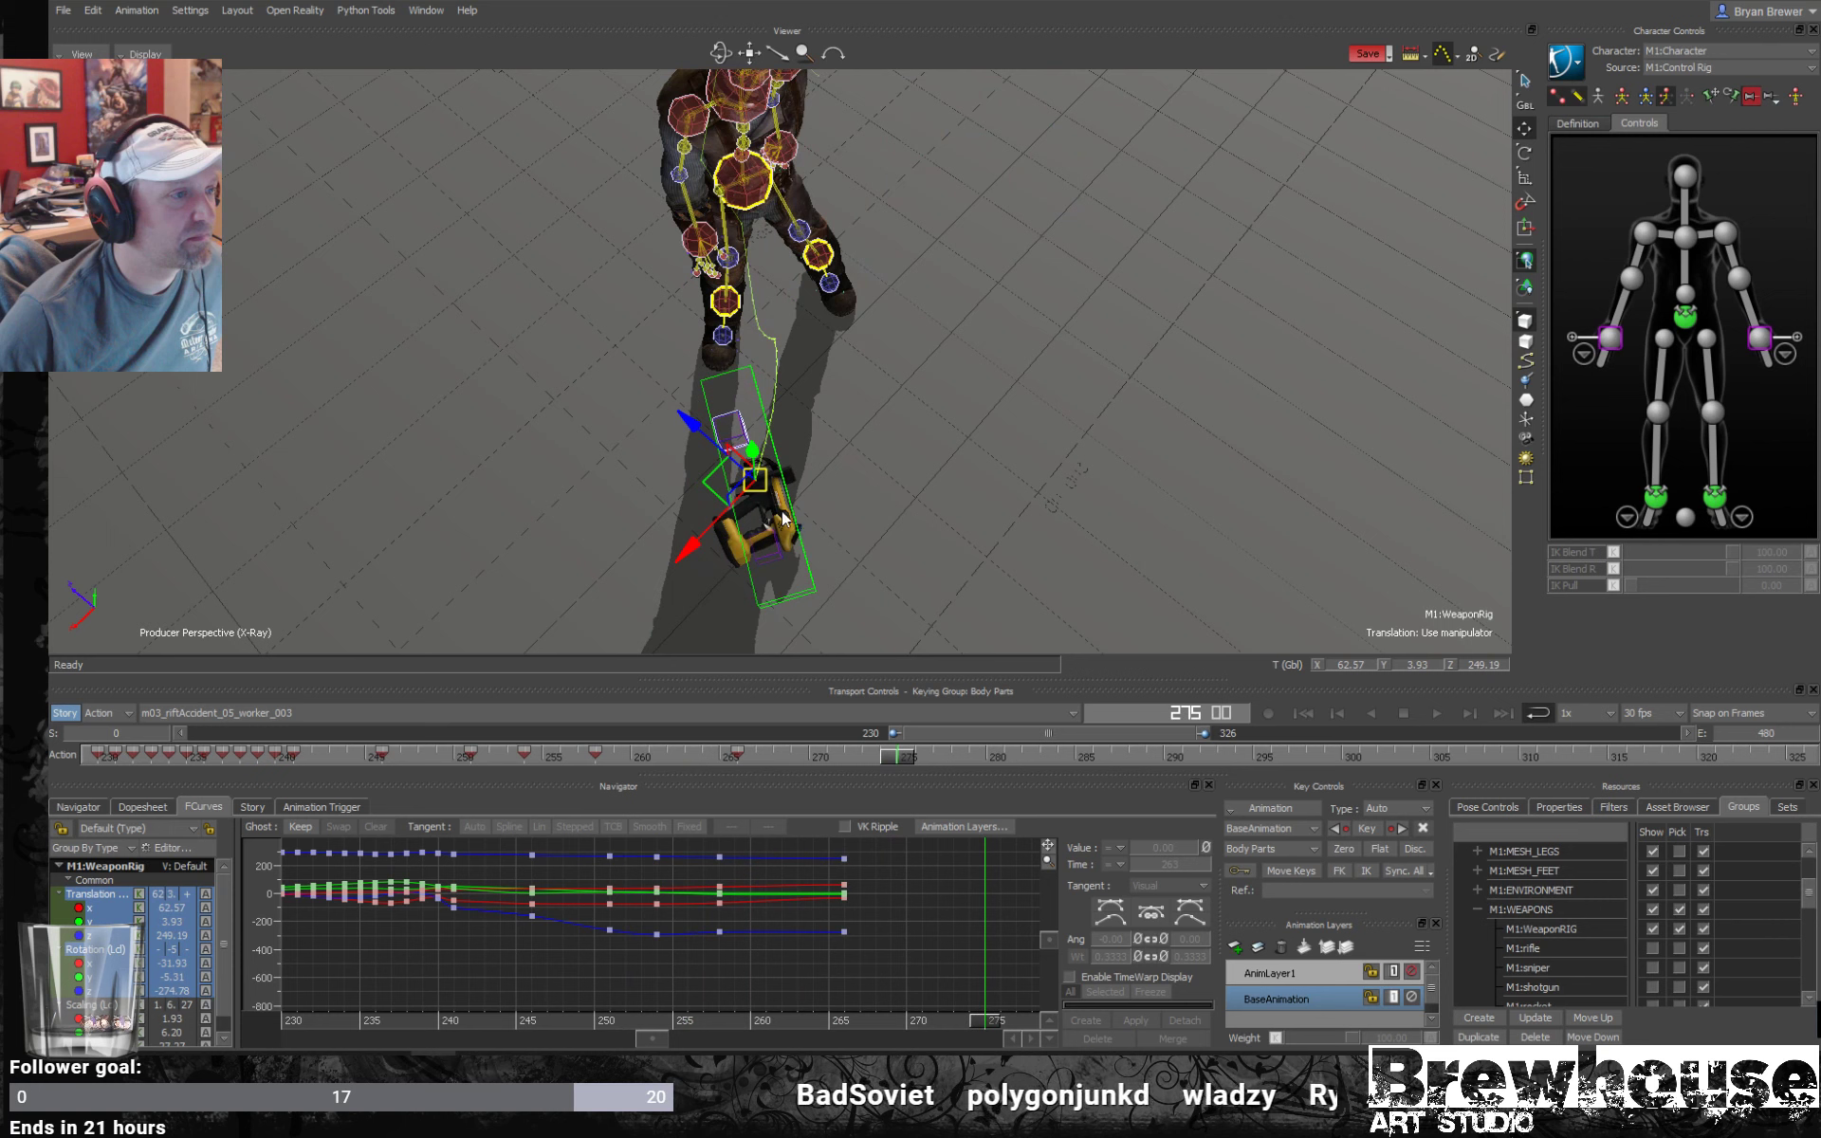
Undo a trial move at frame 275 and slide the weapon rig at frame 266 to about X 55 and Z 241.
left_click_drag(713, 493, 792, 503)
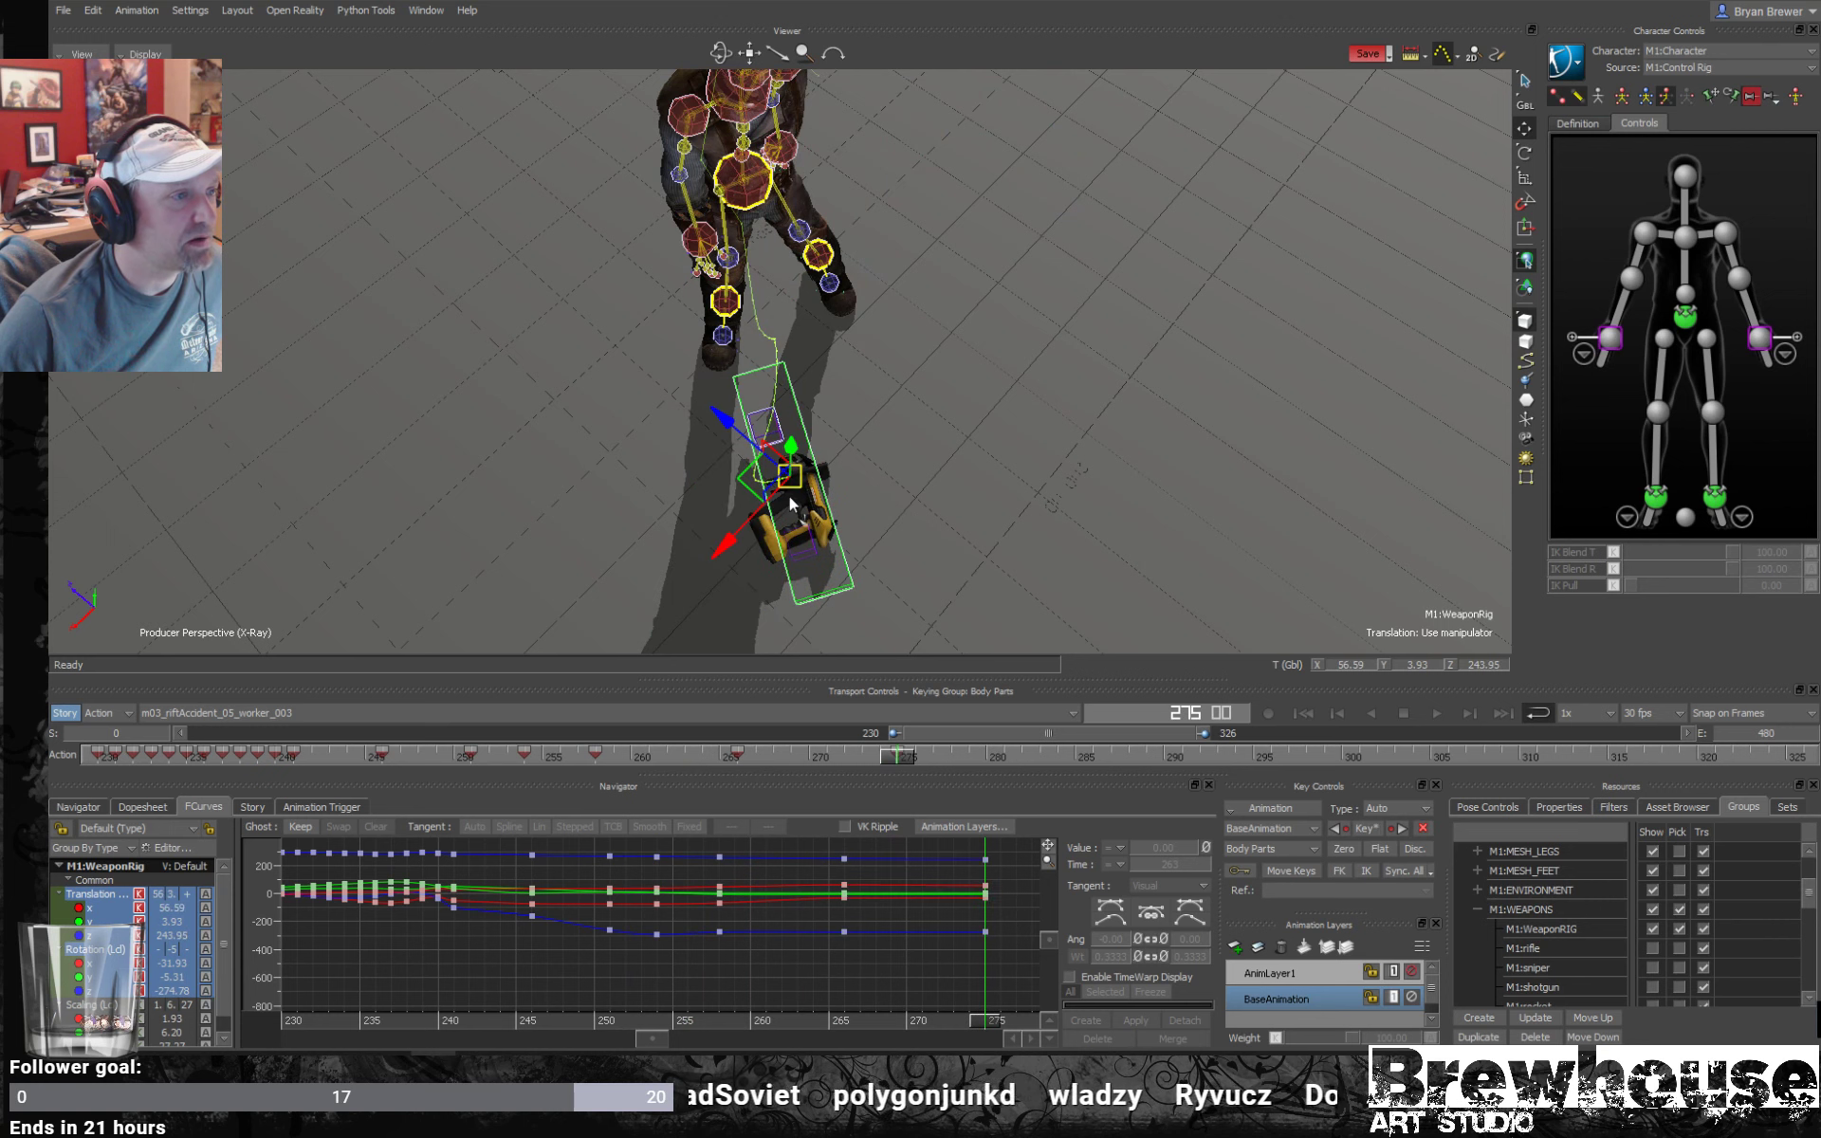
key("ctrl+z")
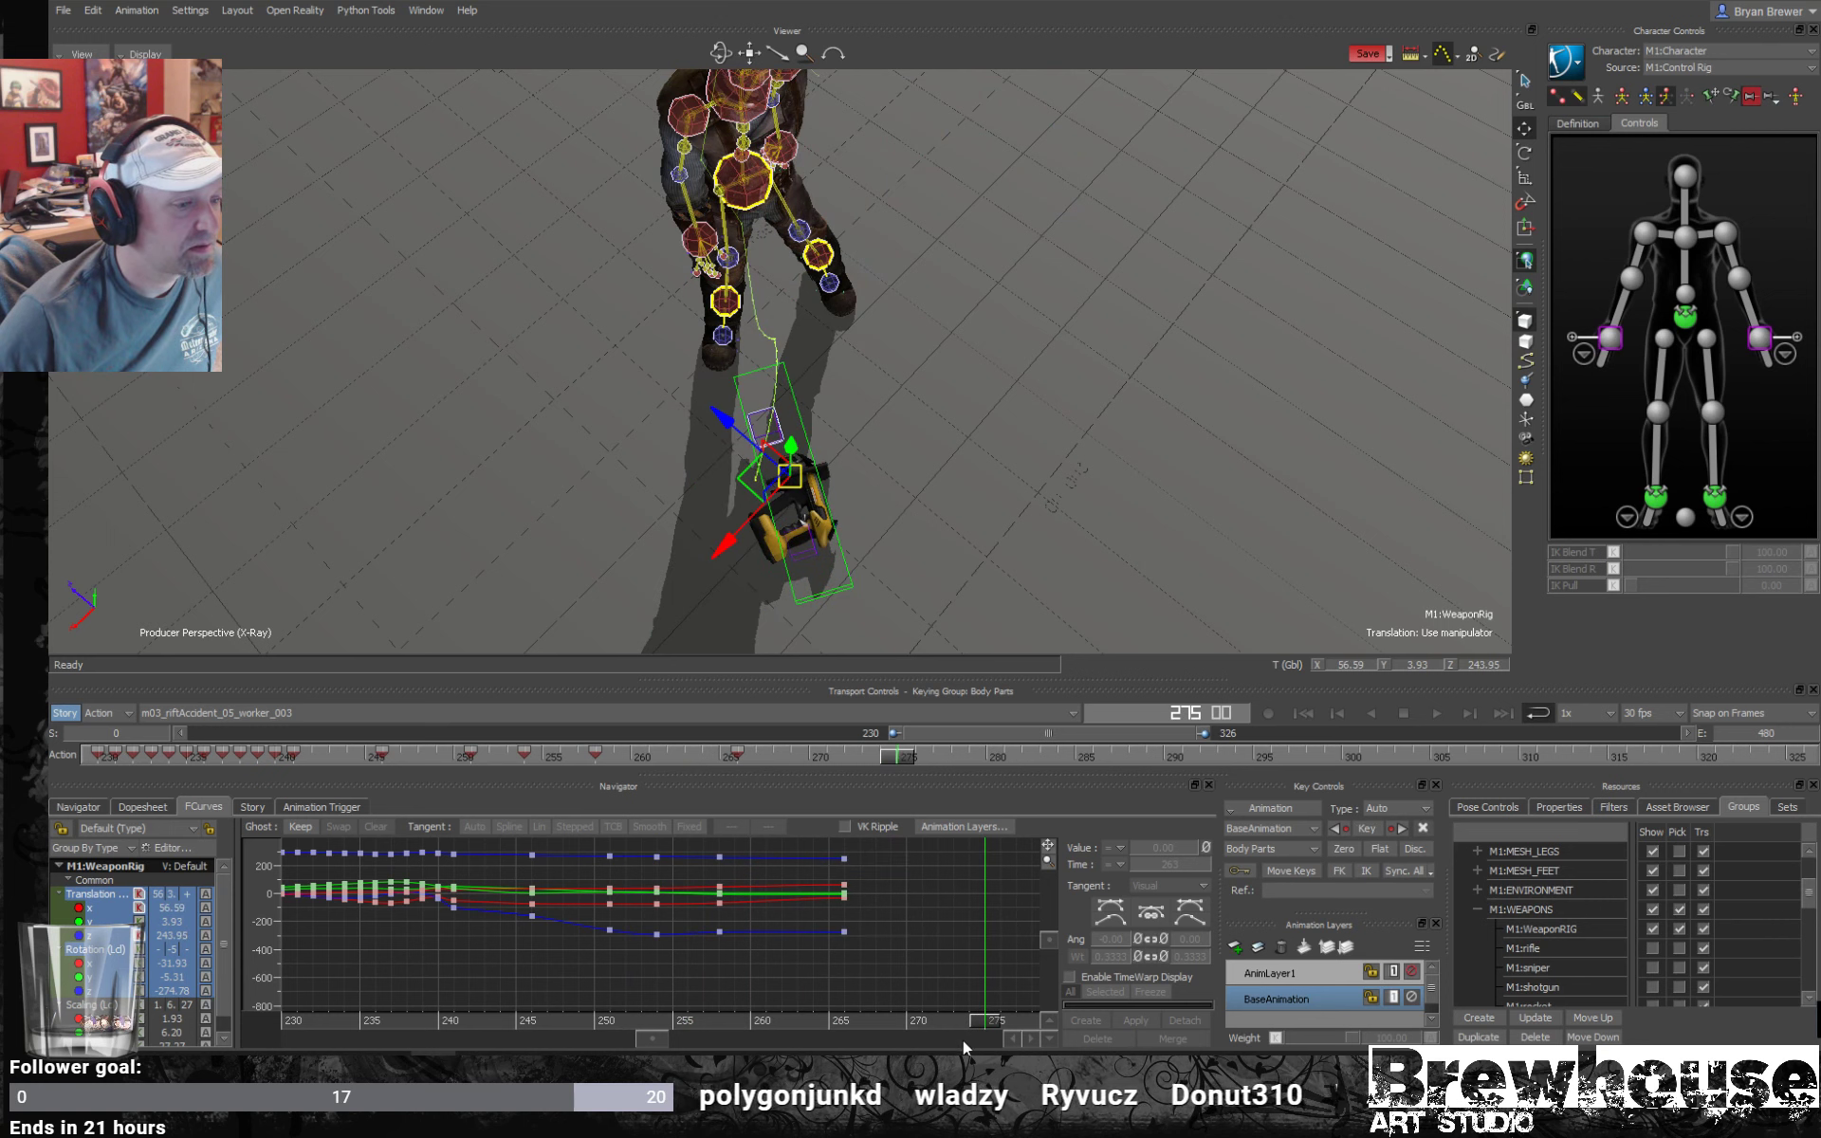
left_click_drag(956, 1021, 844, 1015)
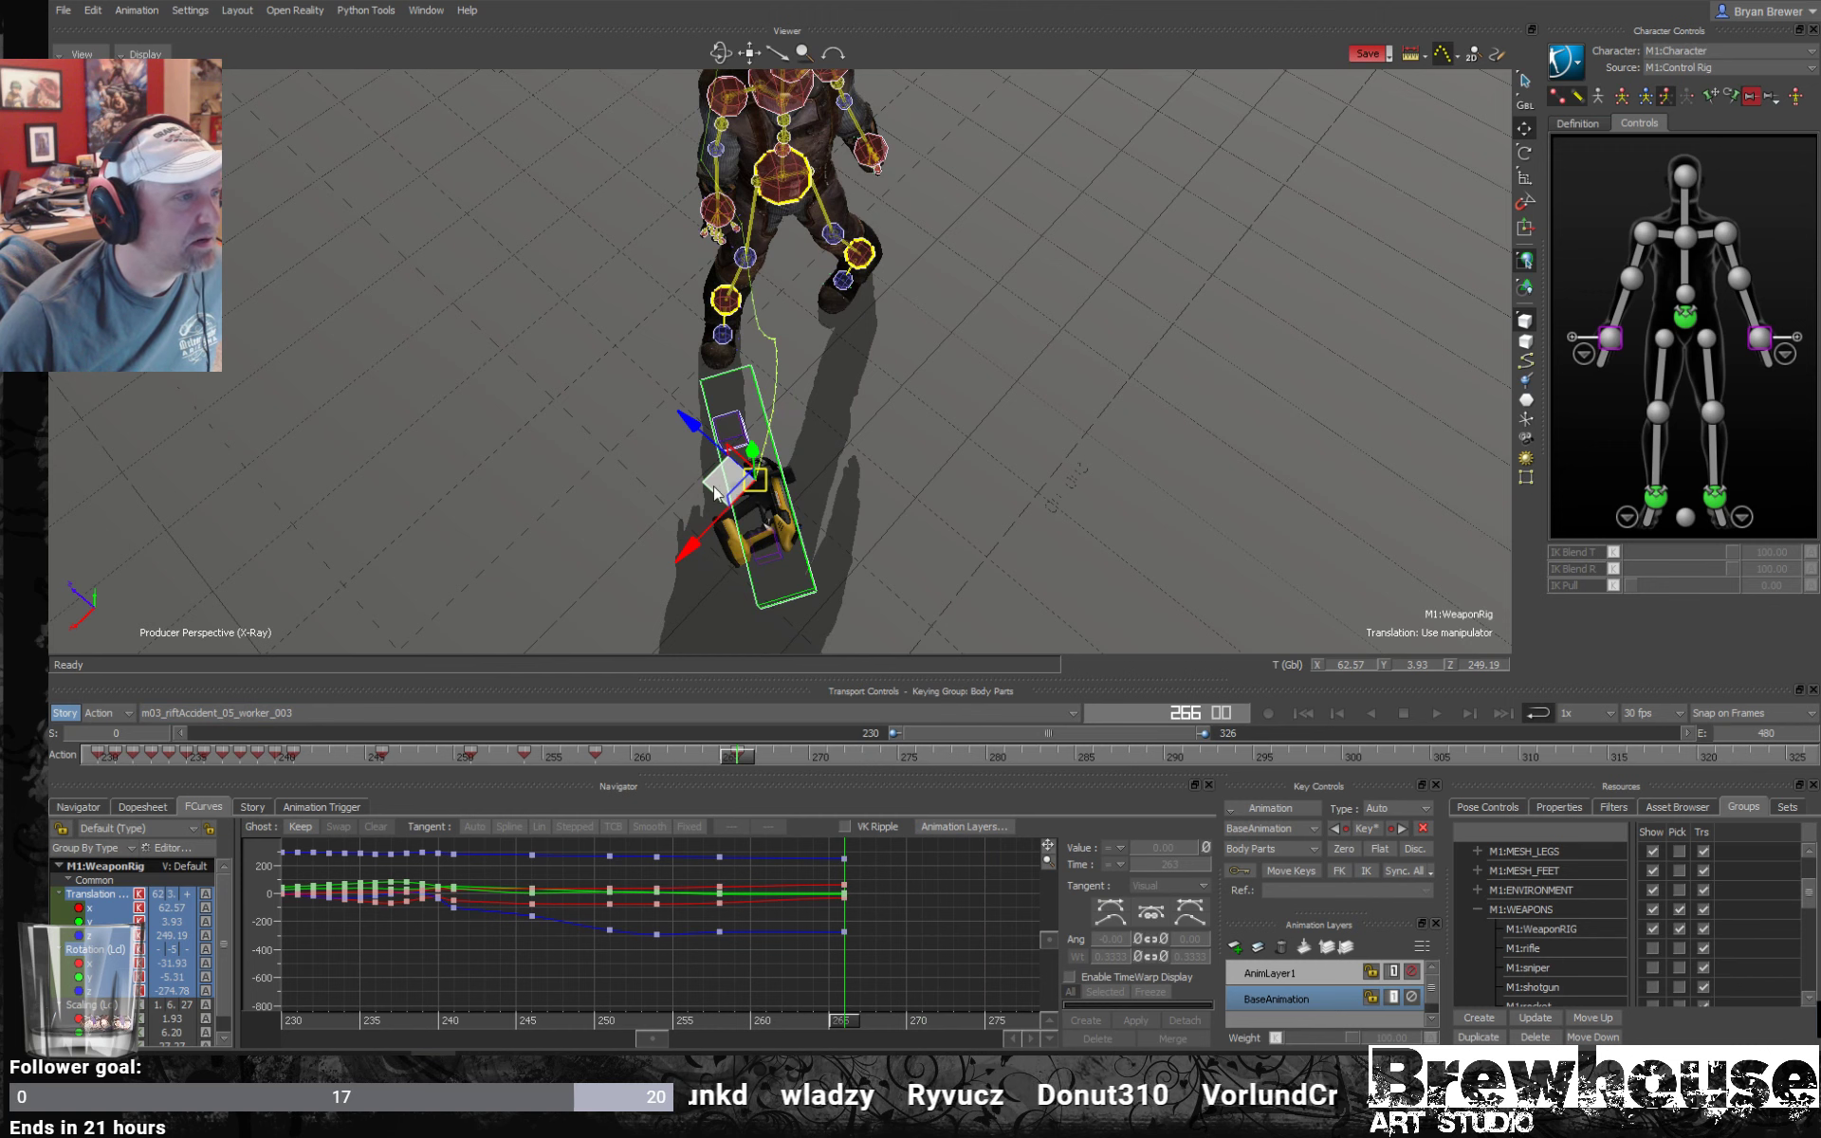
left_click_drag(713, 486, 764, 488)
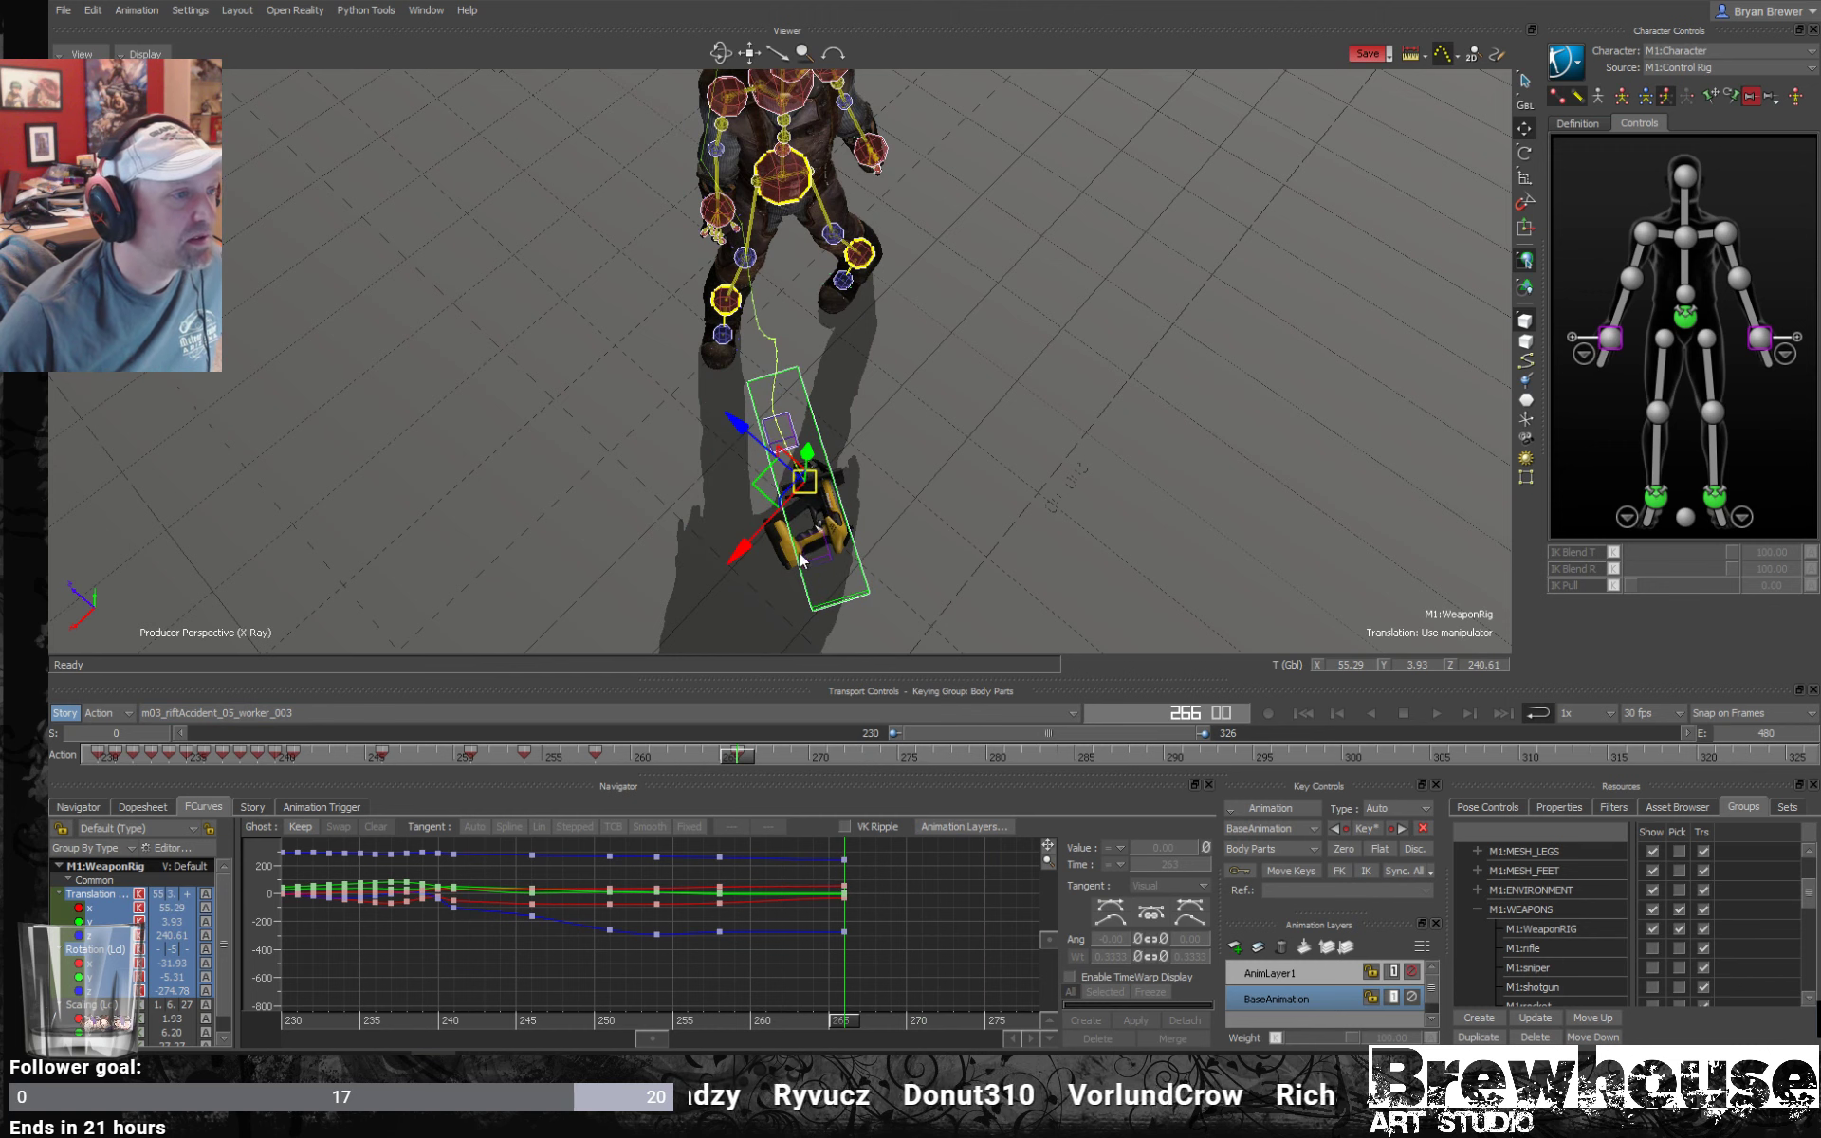
Slide the weapon rig at frame 258 to about X 44 and Z 255 and play back the drop.
left_click_drag(840, 1023, 724, 1020)
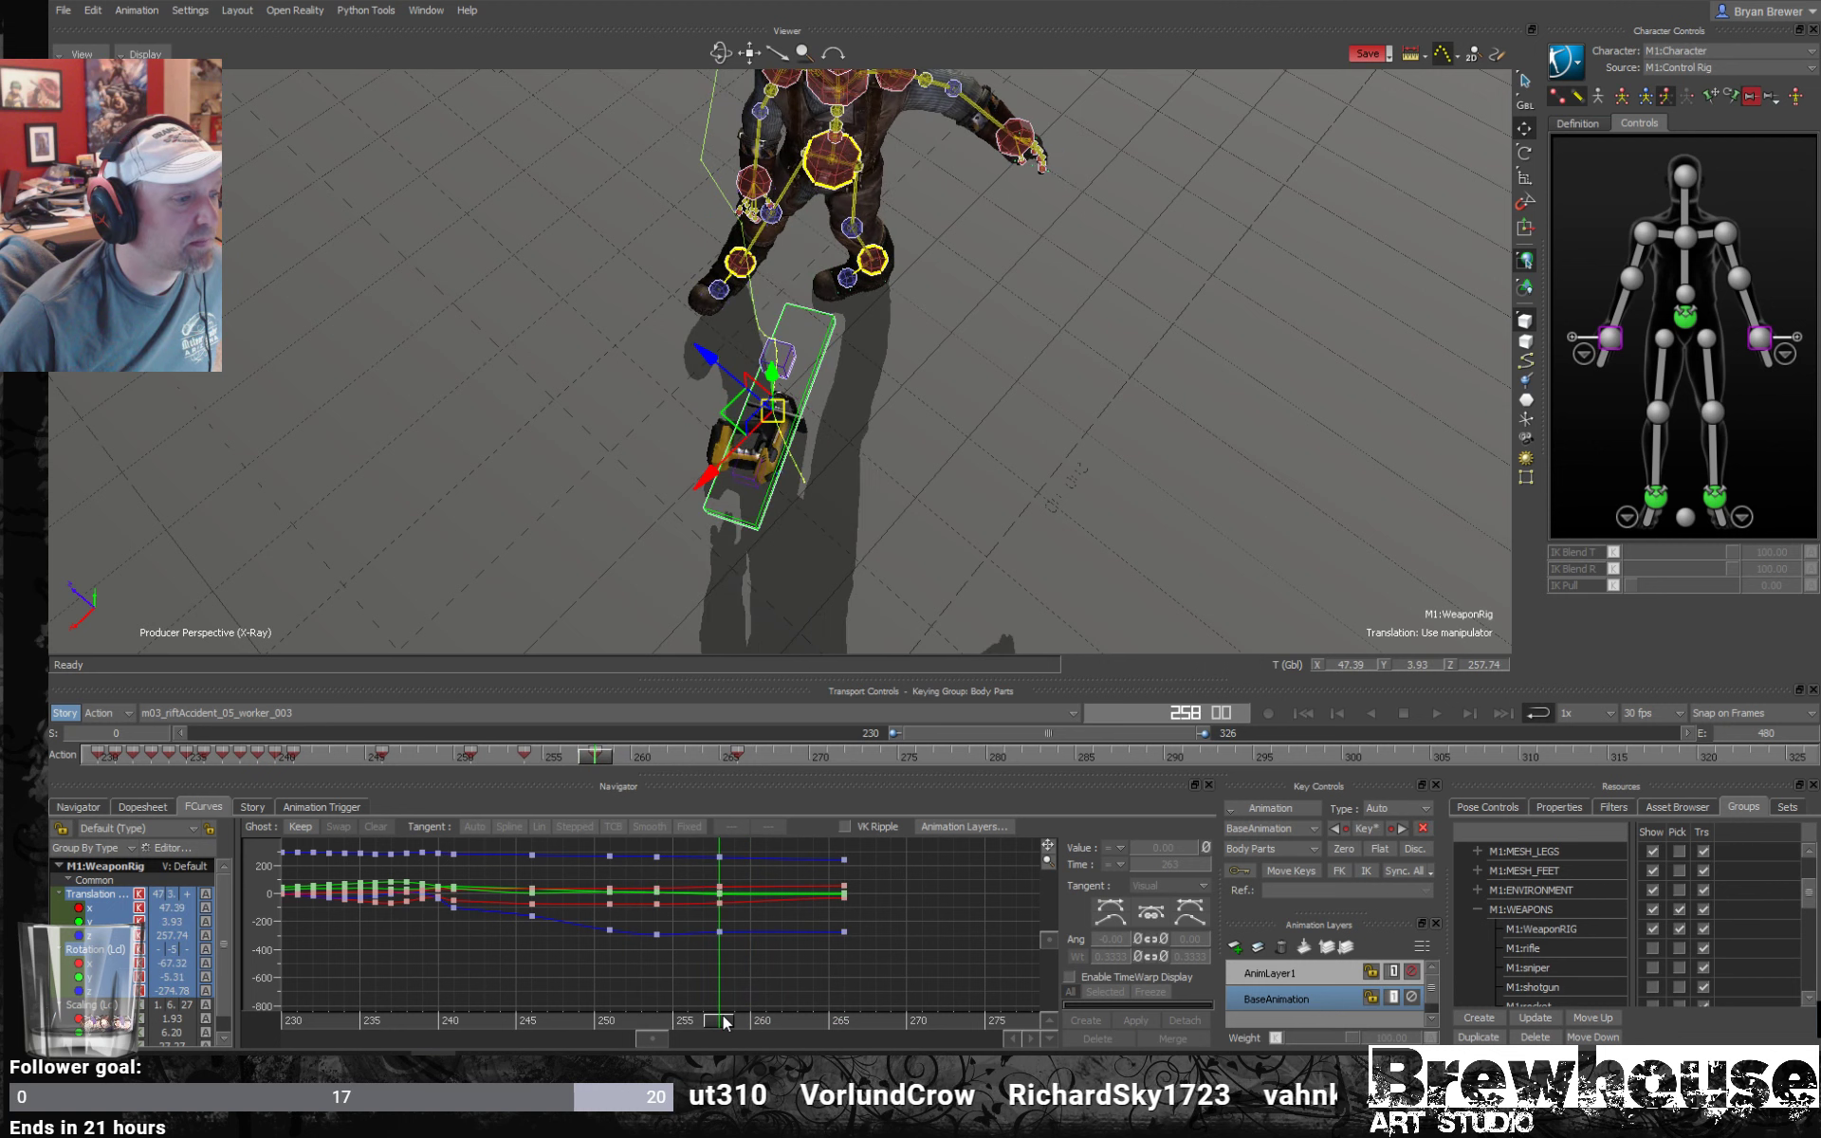
left_click_drag(772, 424, 785, 424)
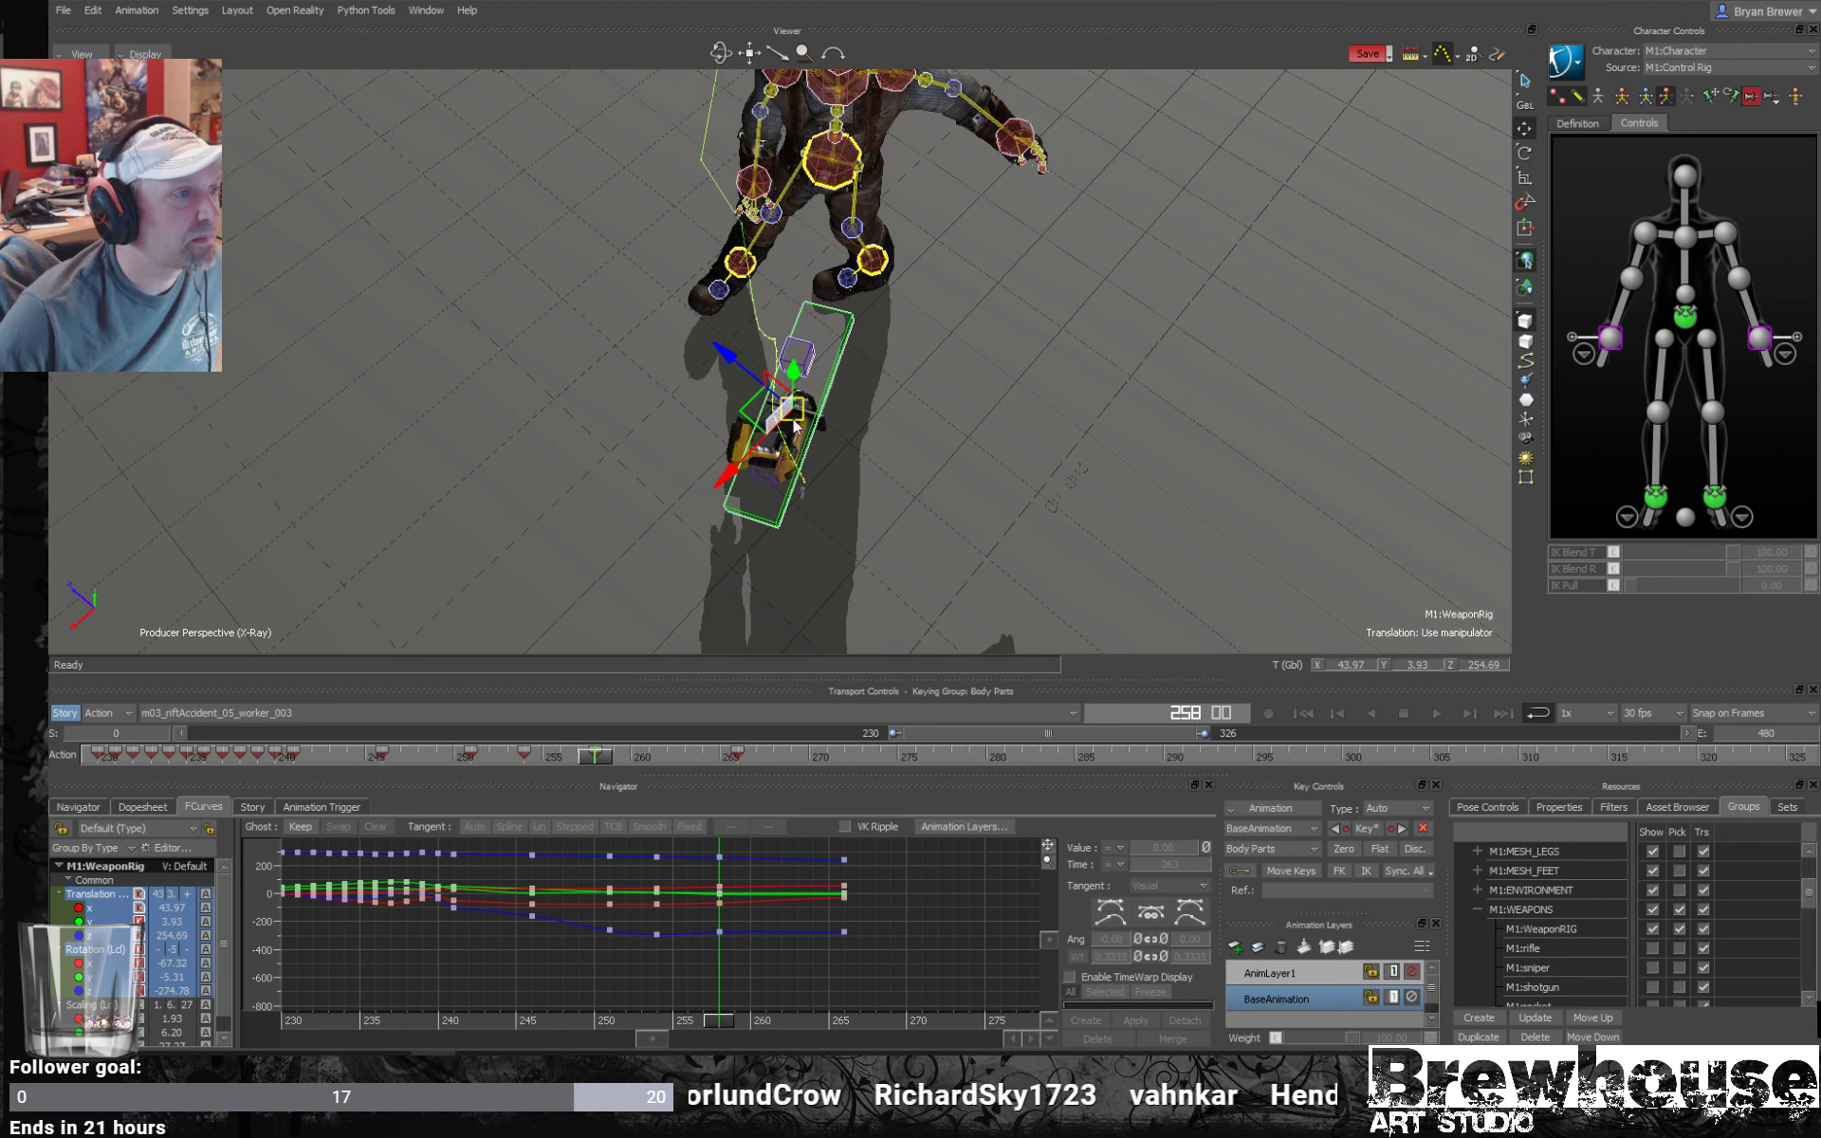
left_click_drag(713, 1025, 357, 944)
key("ctrl+space")
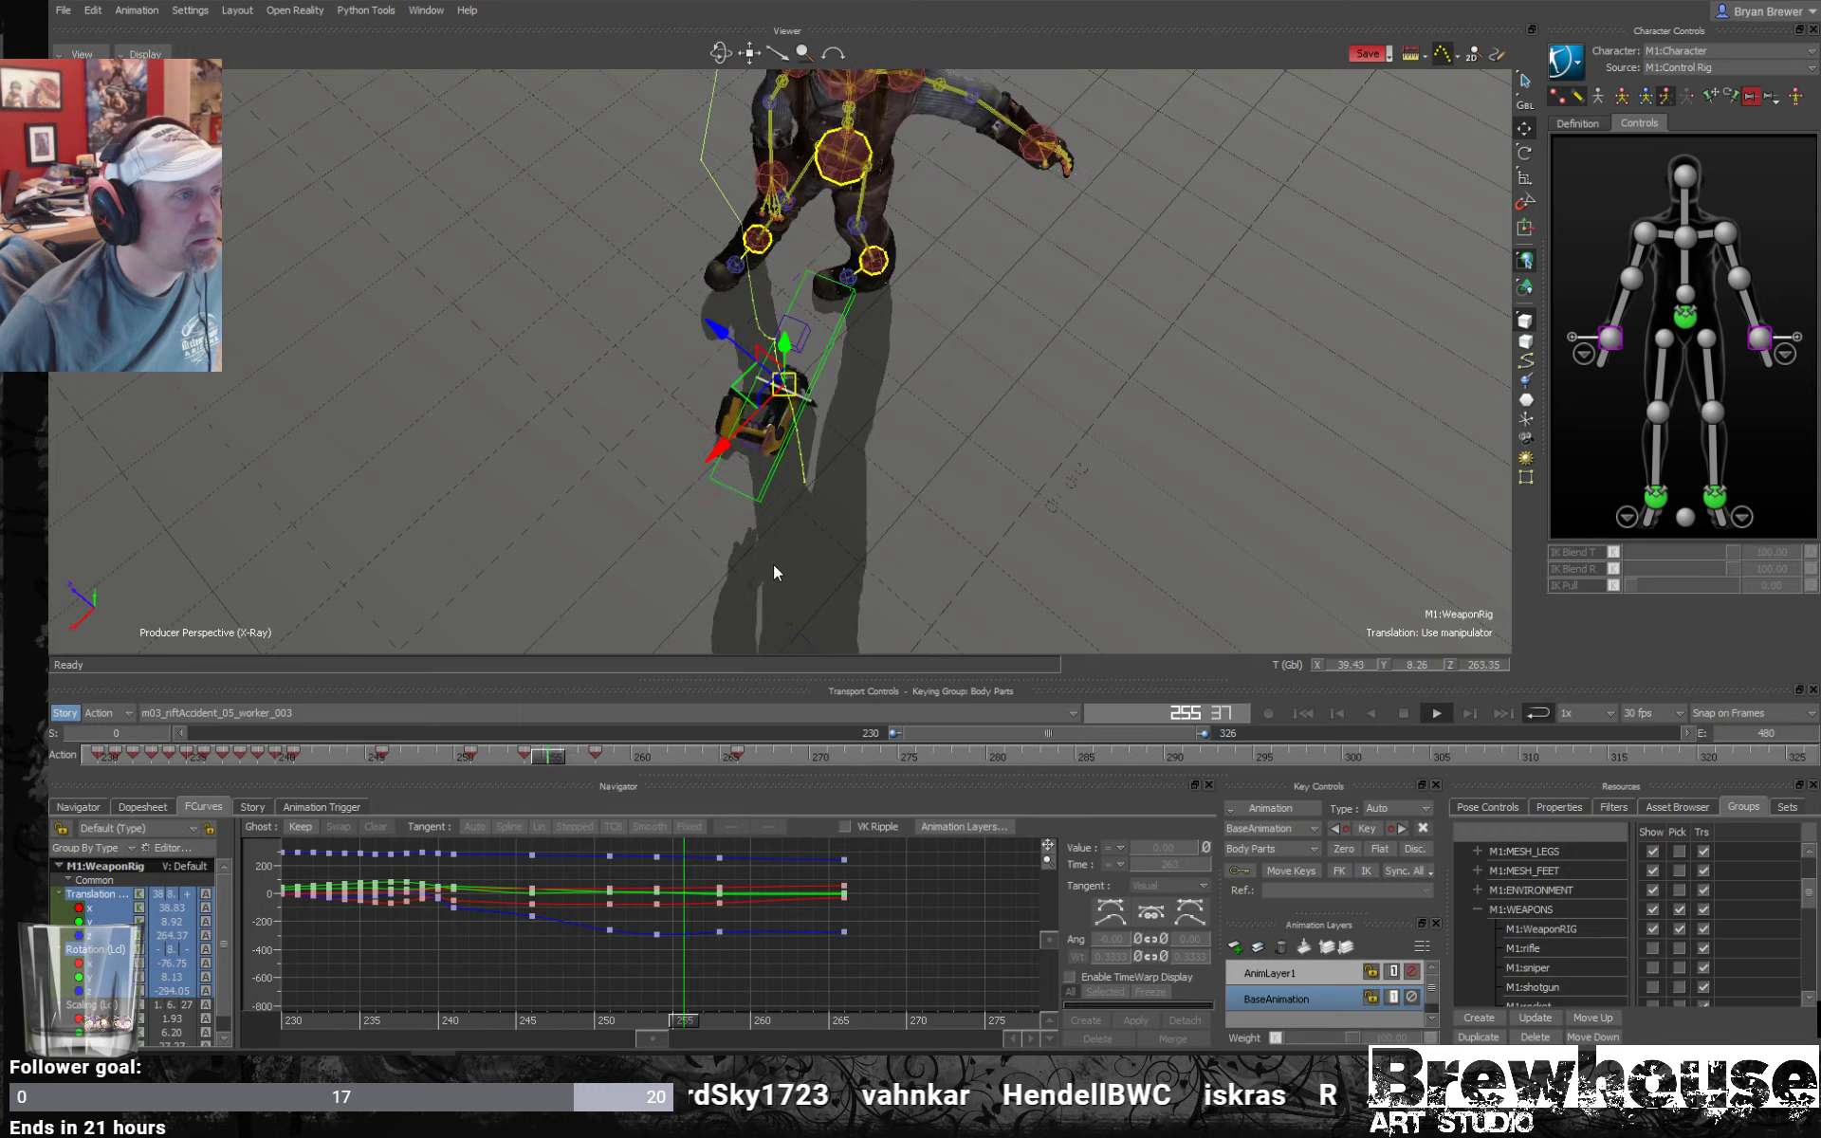
Switch the viewport from X-Ray back to normal display and view the weapon's landing from a higher angle.
left_click_drag(927, 459, 980, 529, "ctrl+shift")
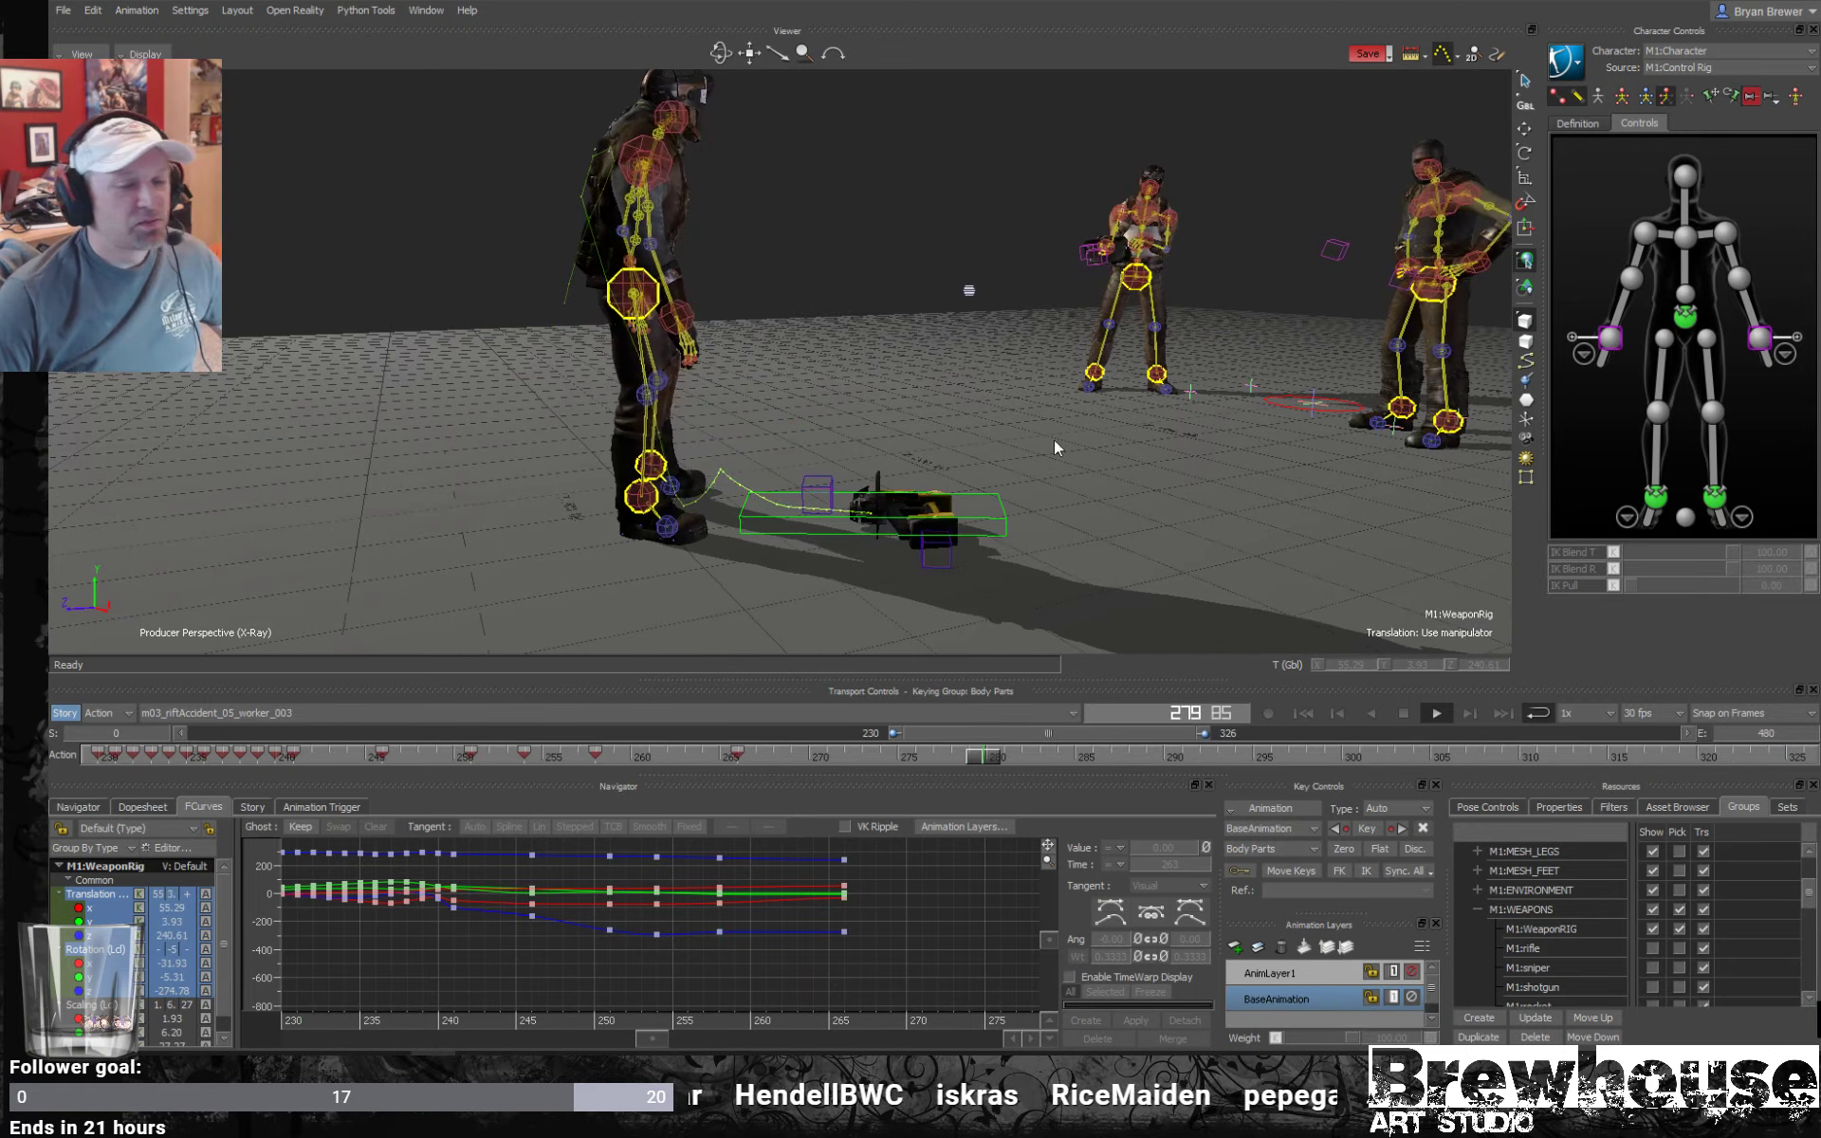
left_click_drag(1061, 560, 948, 542, "ctrl+shift")
key("ctrl+a")
key("ctrl+a")
left_click_drag(948, 542, 1093, 582, "ctrl")
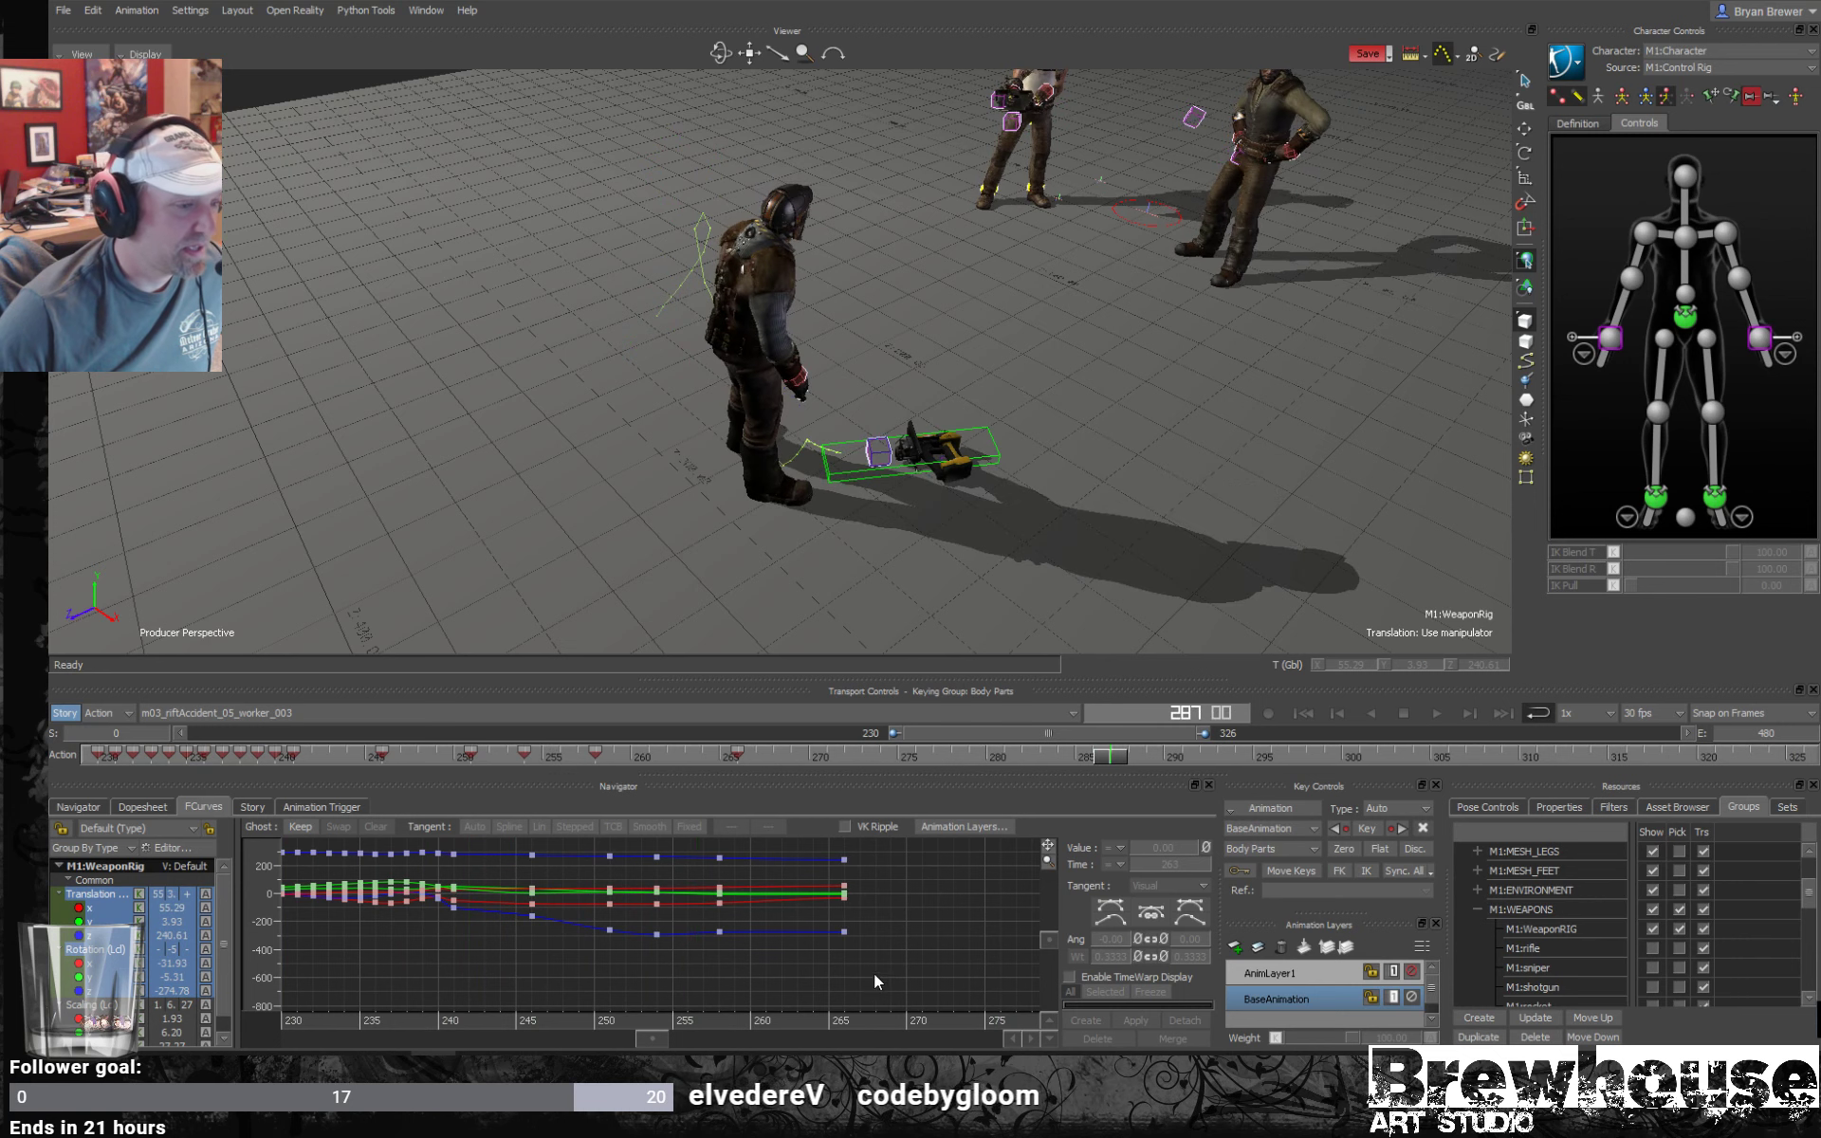
Move the weapon rig's last key to frame 264, try its frame 254 and 258 keys one frame later, and play back.
left_click_drag(1005, 758, 702, 758)
left_click_drag(662, 759, 205, 716)
key("ctrl+space")
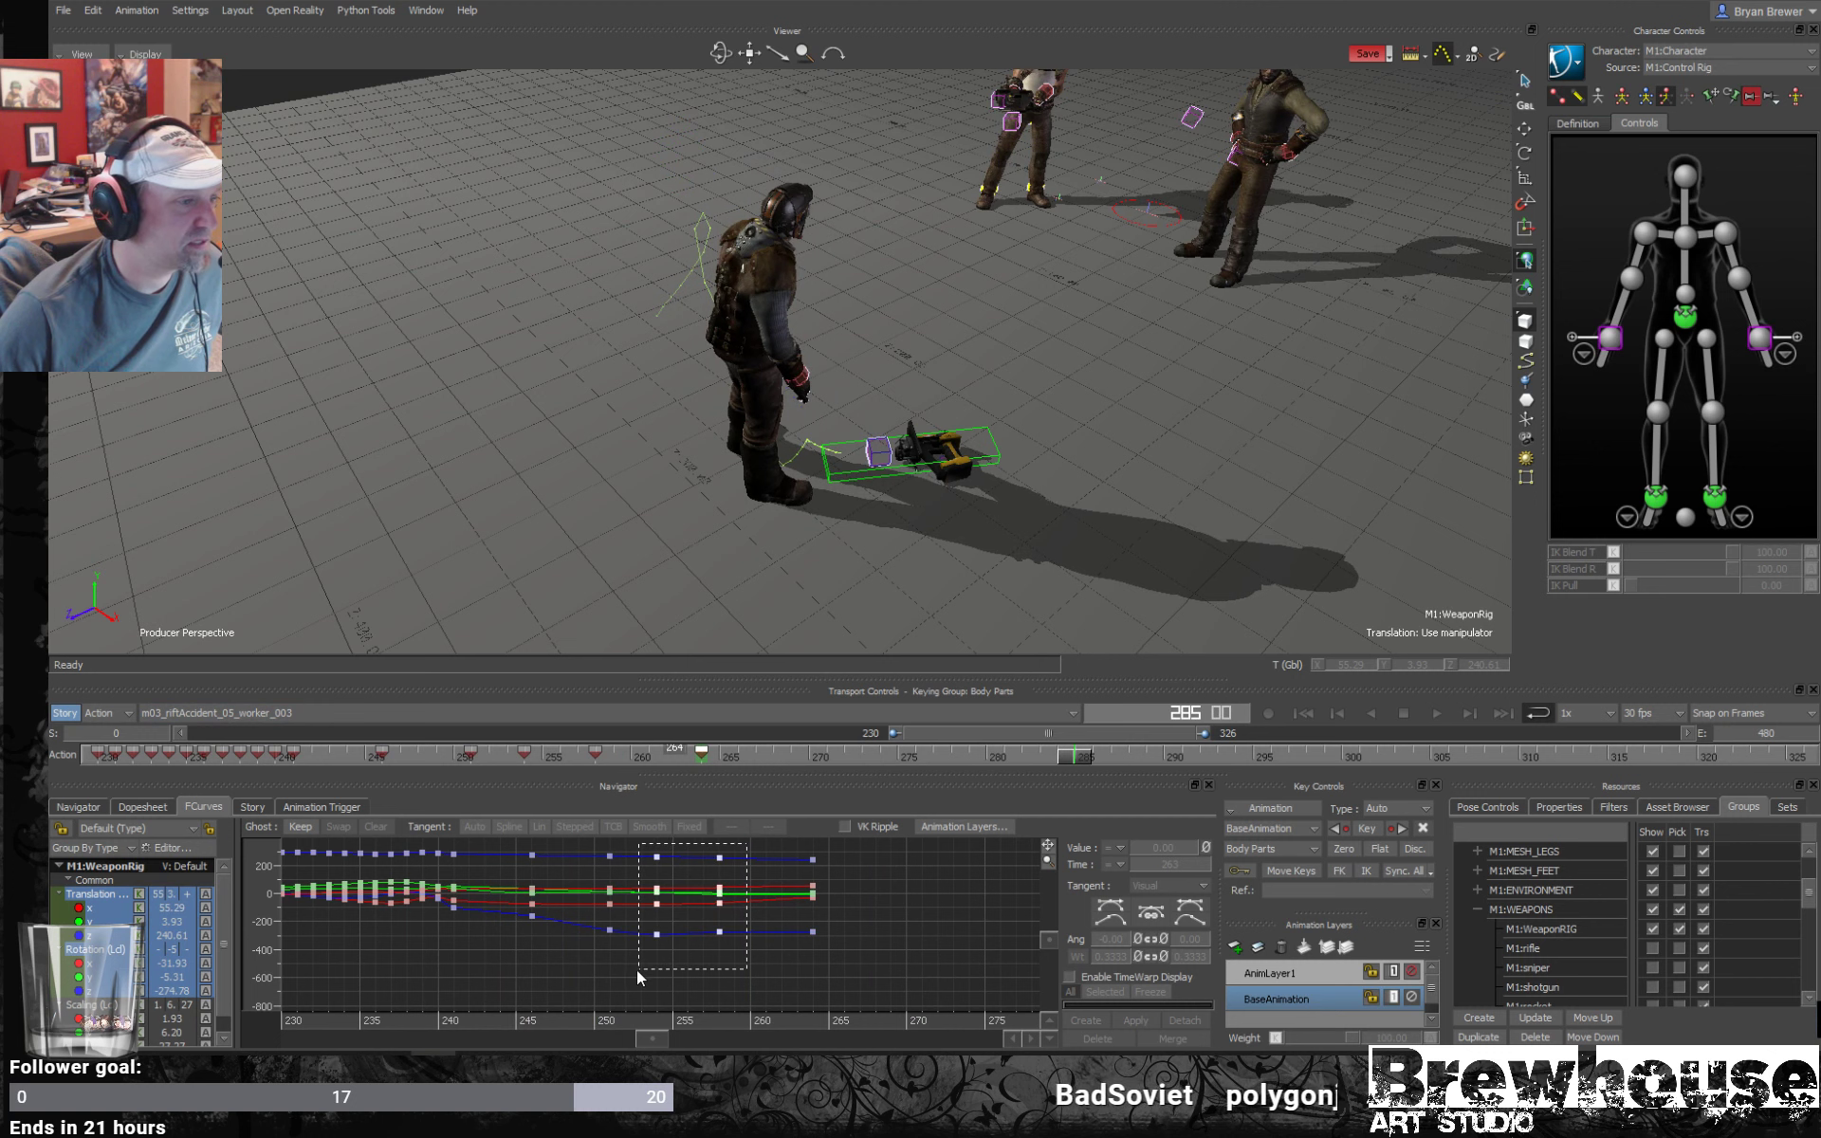
left_click_drag(635, 969, 697, 1024)
left_click(794, 960)
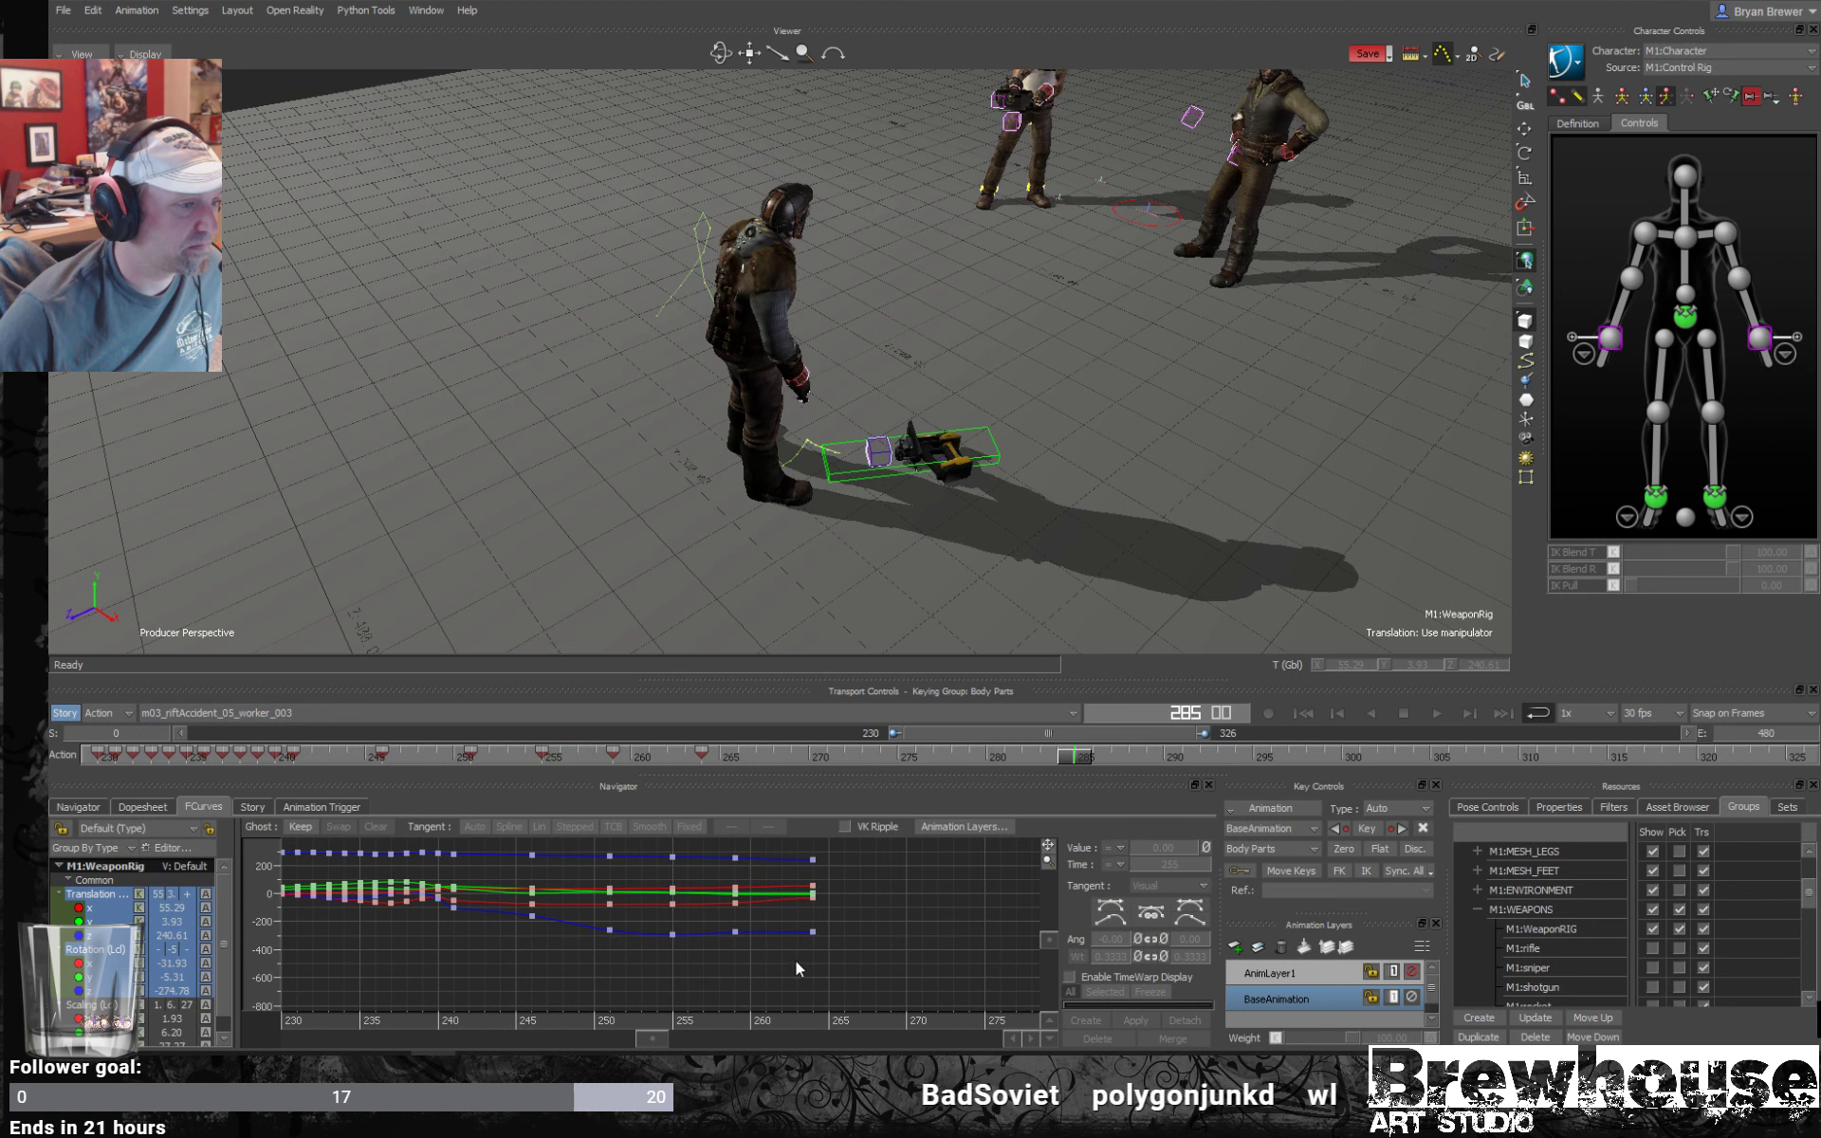
left_click_drag(765, 960, 746, 907)
key("space")
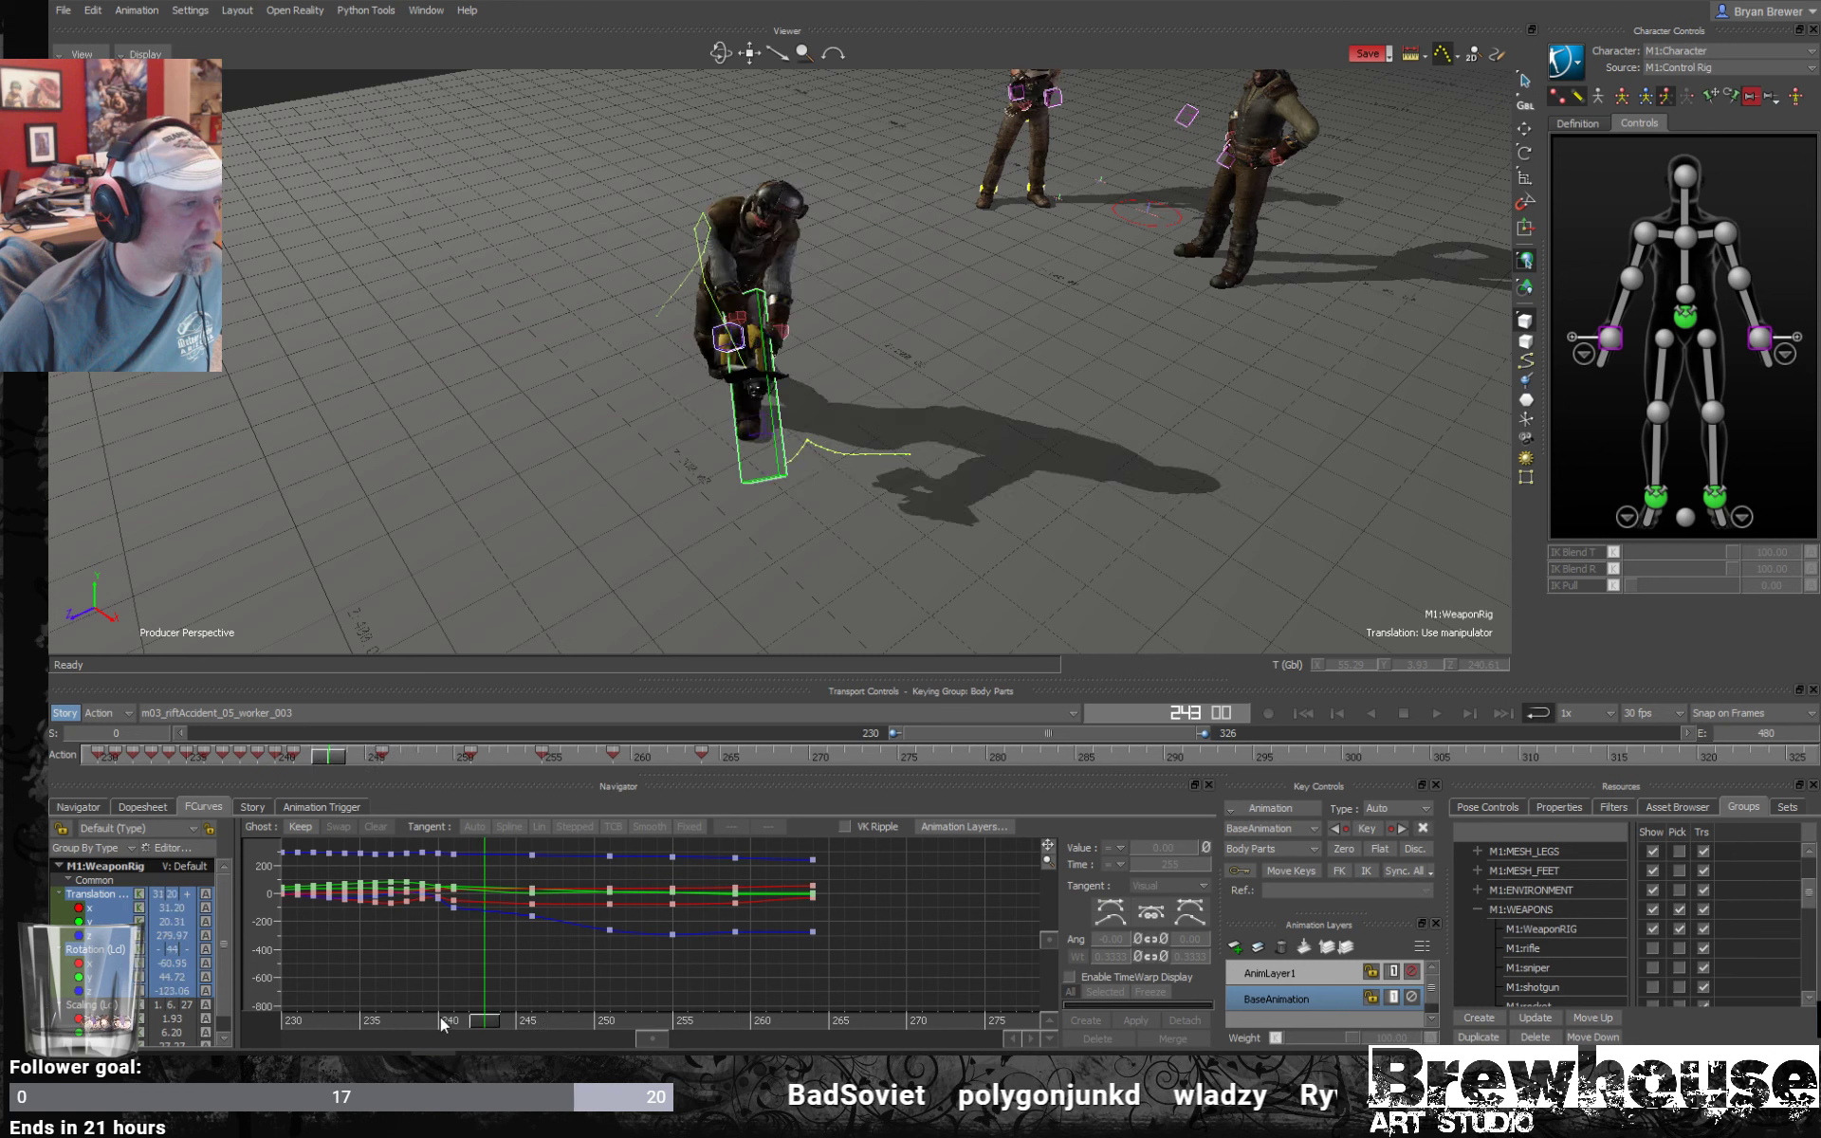
key("space")
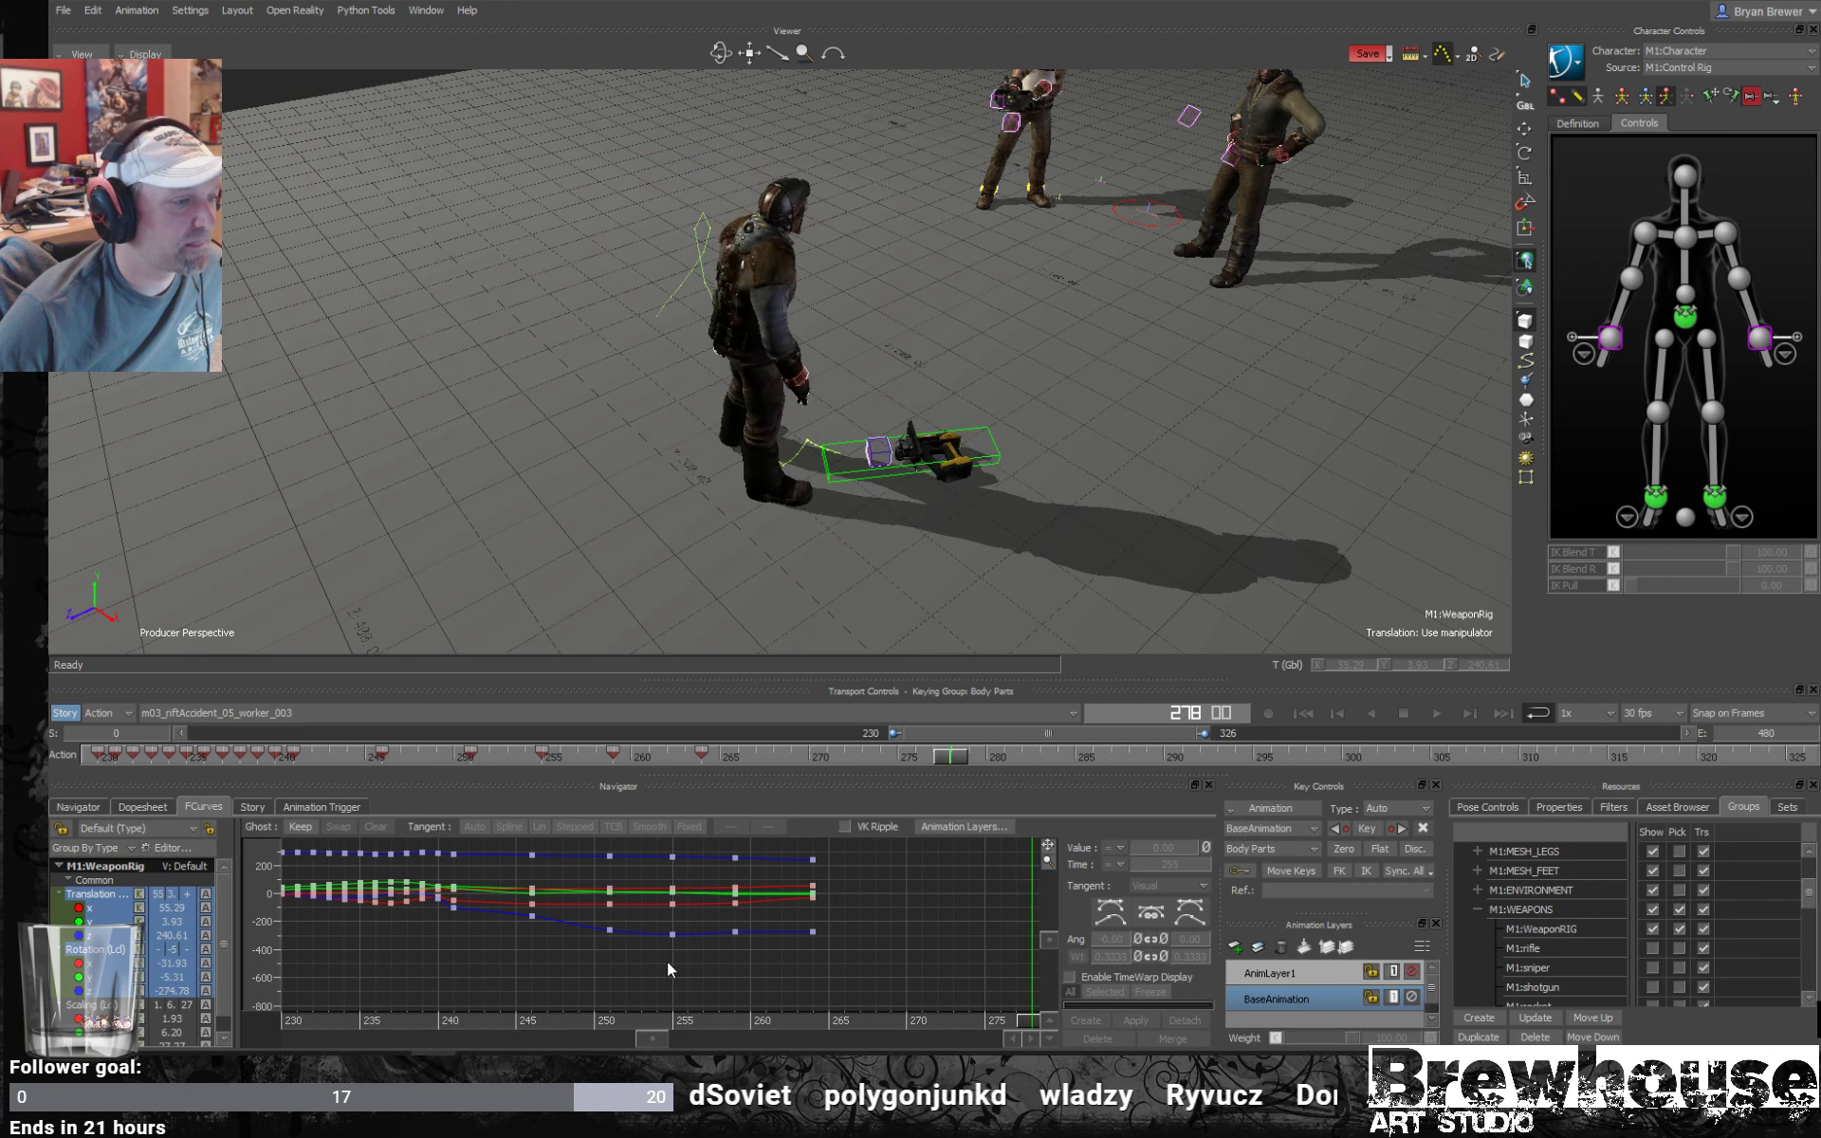
Undo the one-frame shift of the two middle weapon keys and play back the drop from frame 243.
key("ctrl+z")
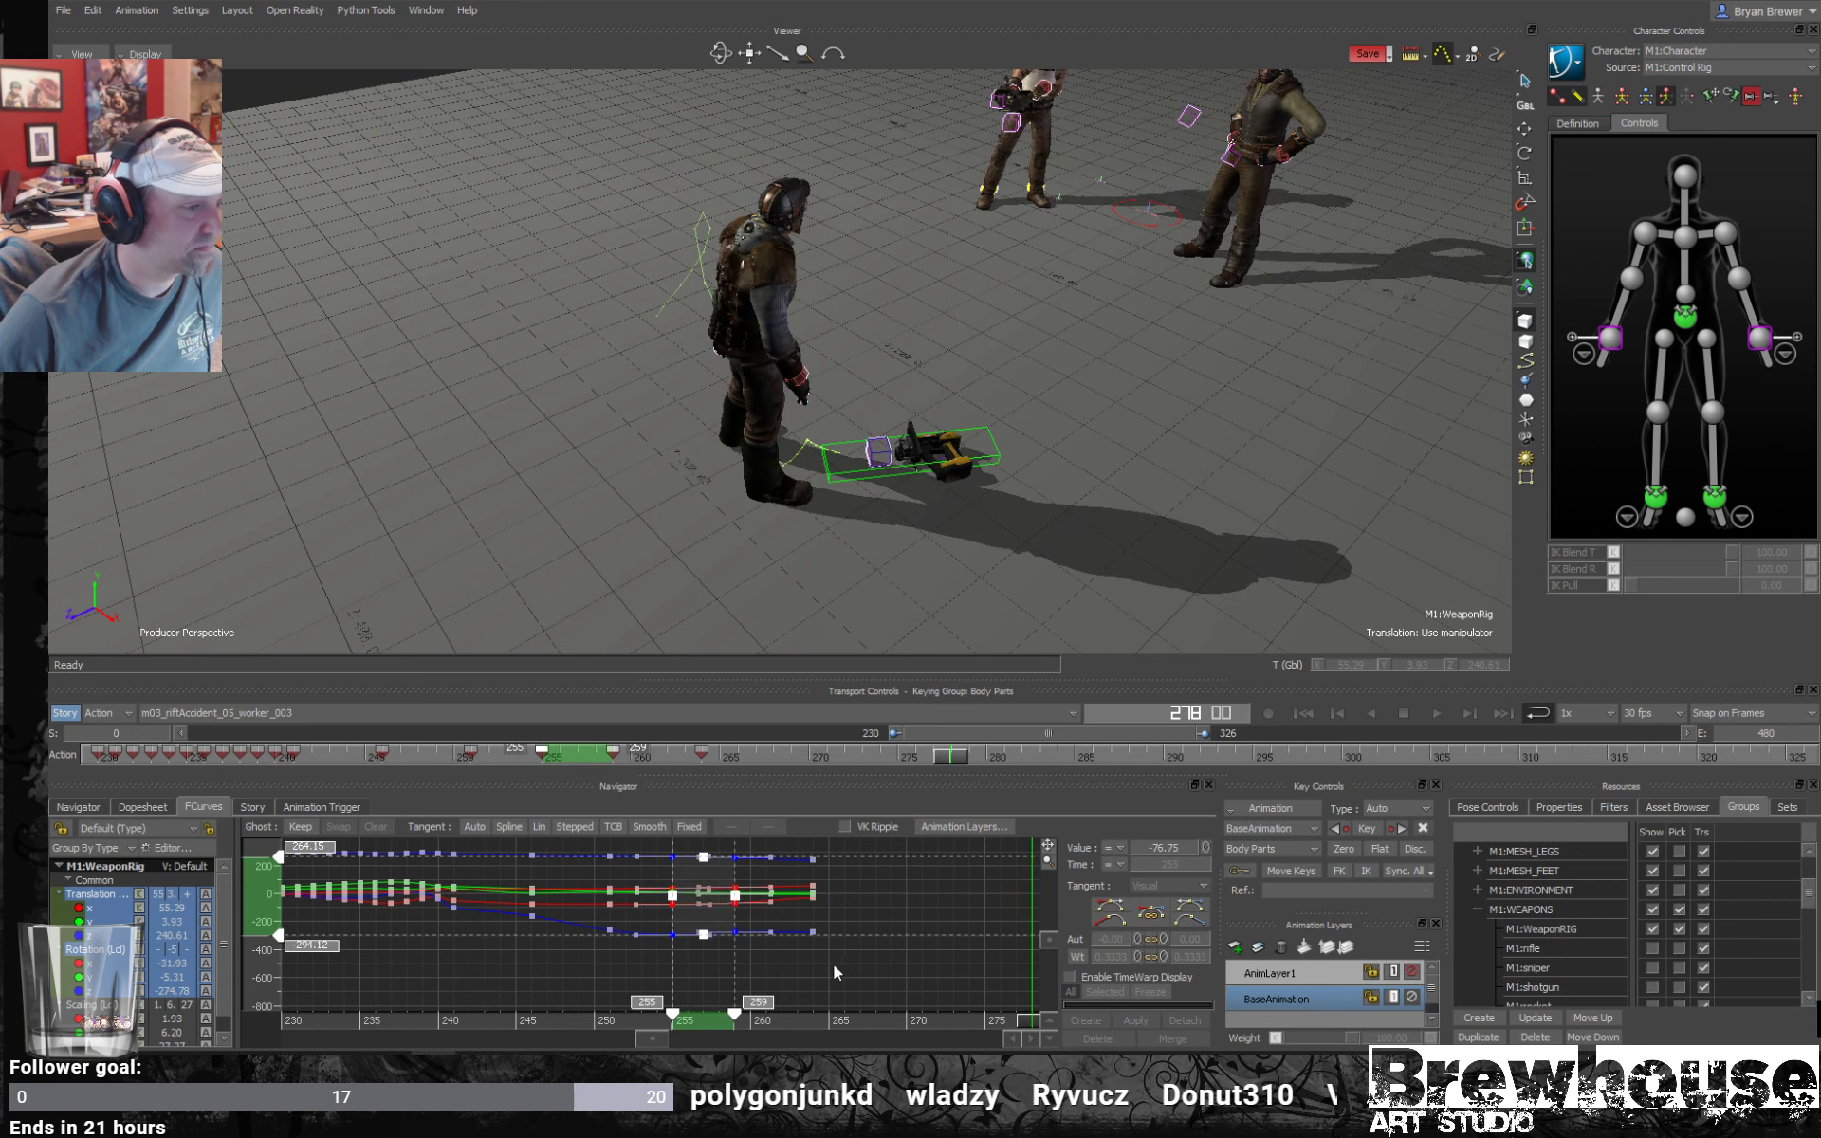
left_click_drag(787, 990, 757, 994)
left_click(489, 1021)
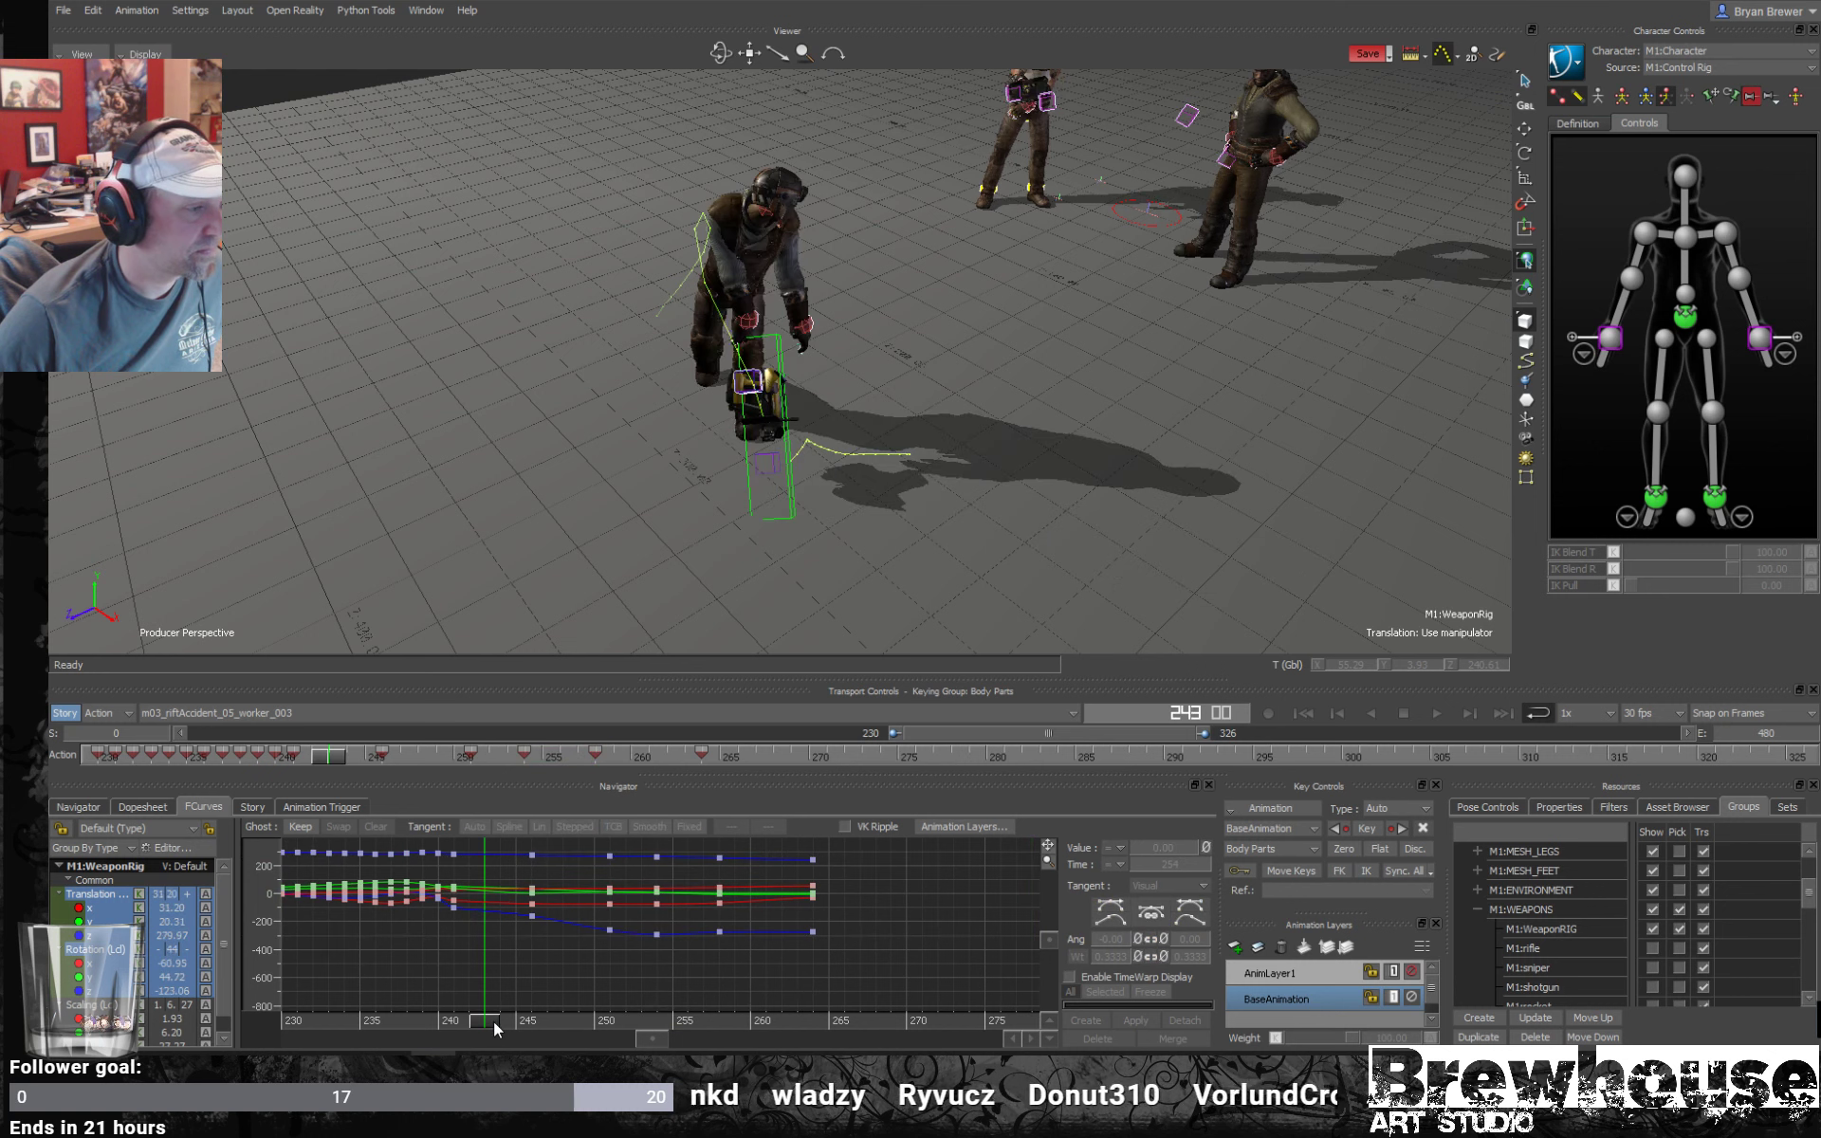
key("space")
key("space")
Try the weapon rig's last key at frame 262 and play back the drop.
left_click_drag(838, 847, 783, 1022)
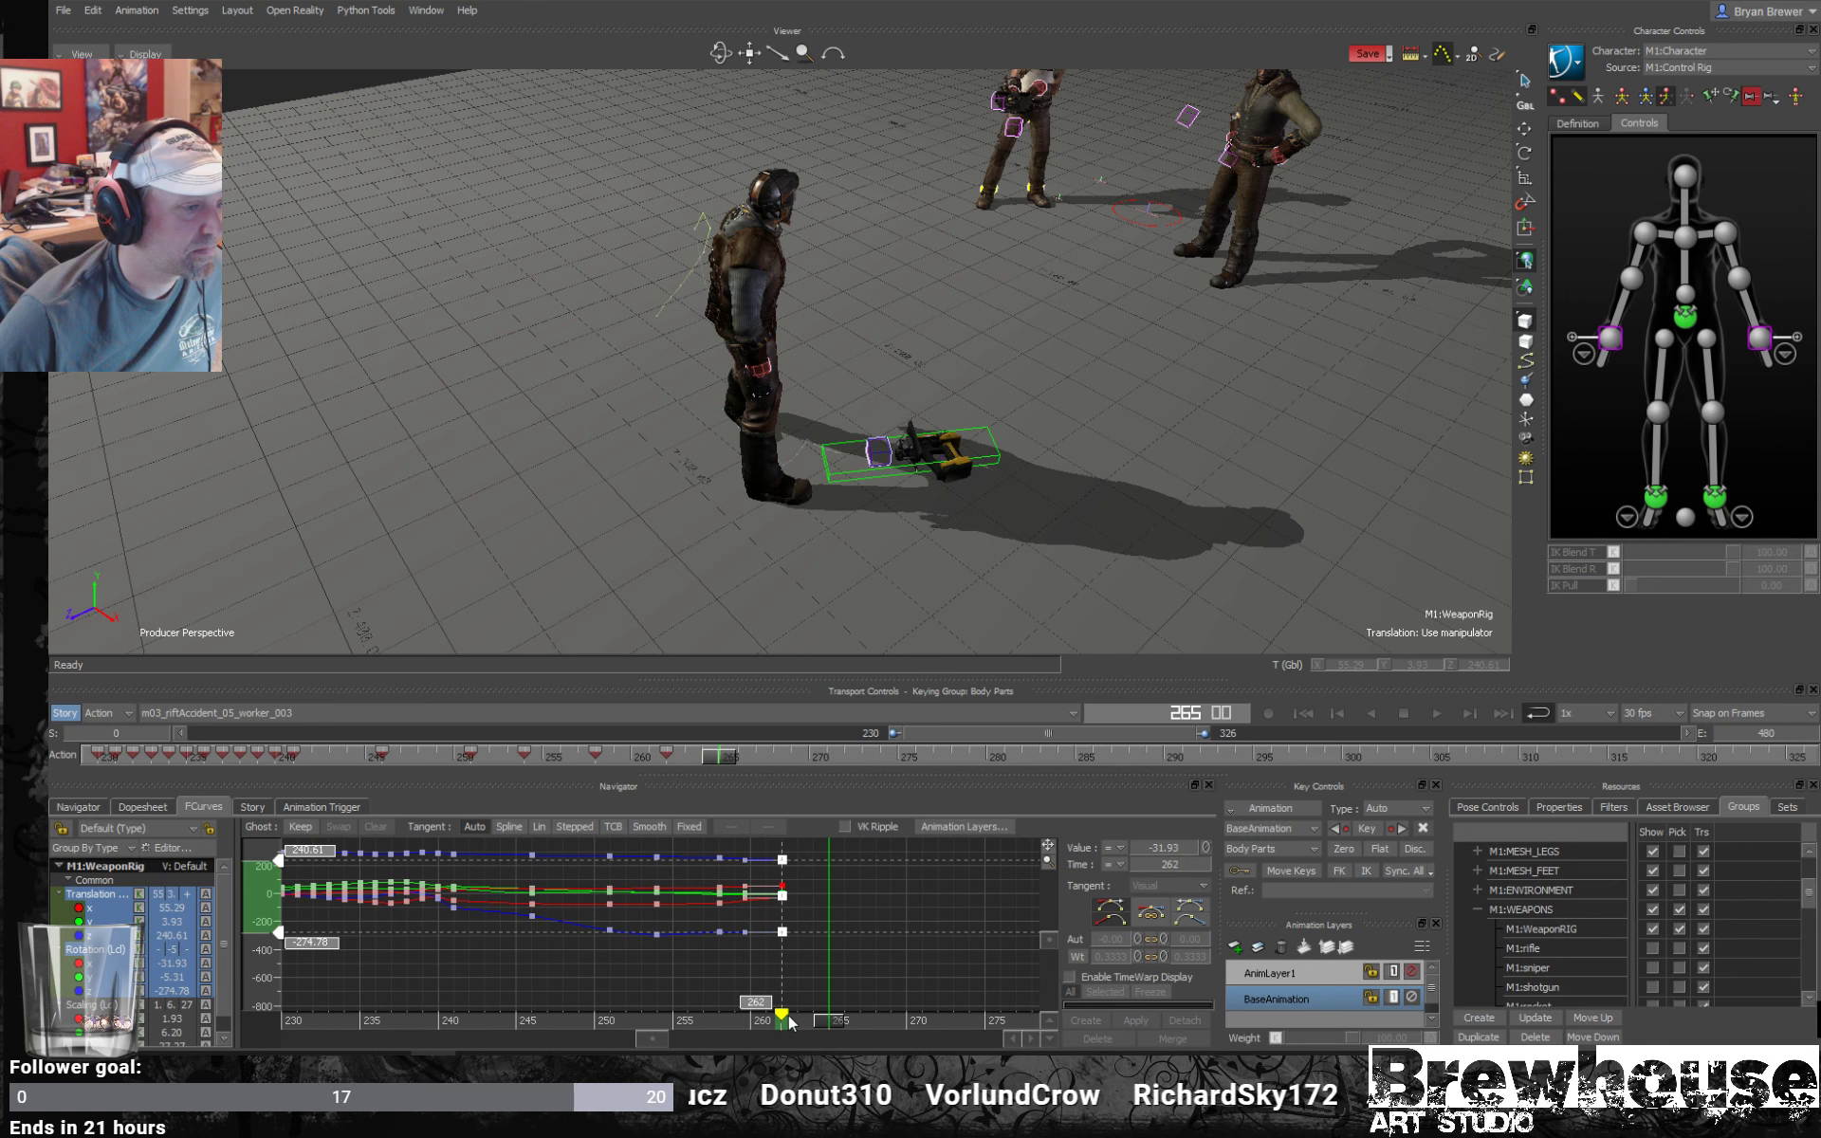
key("space")
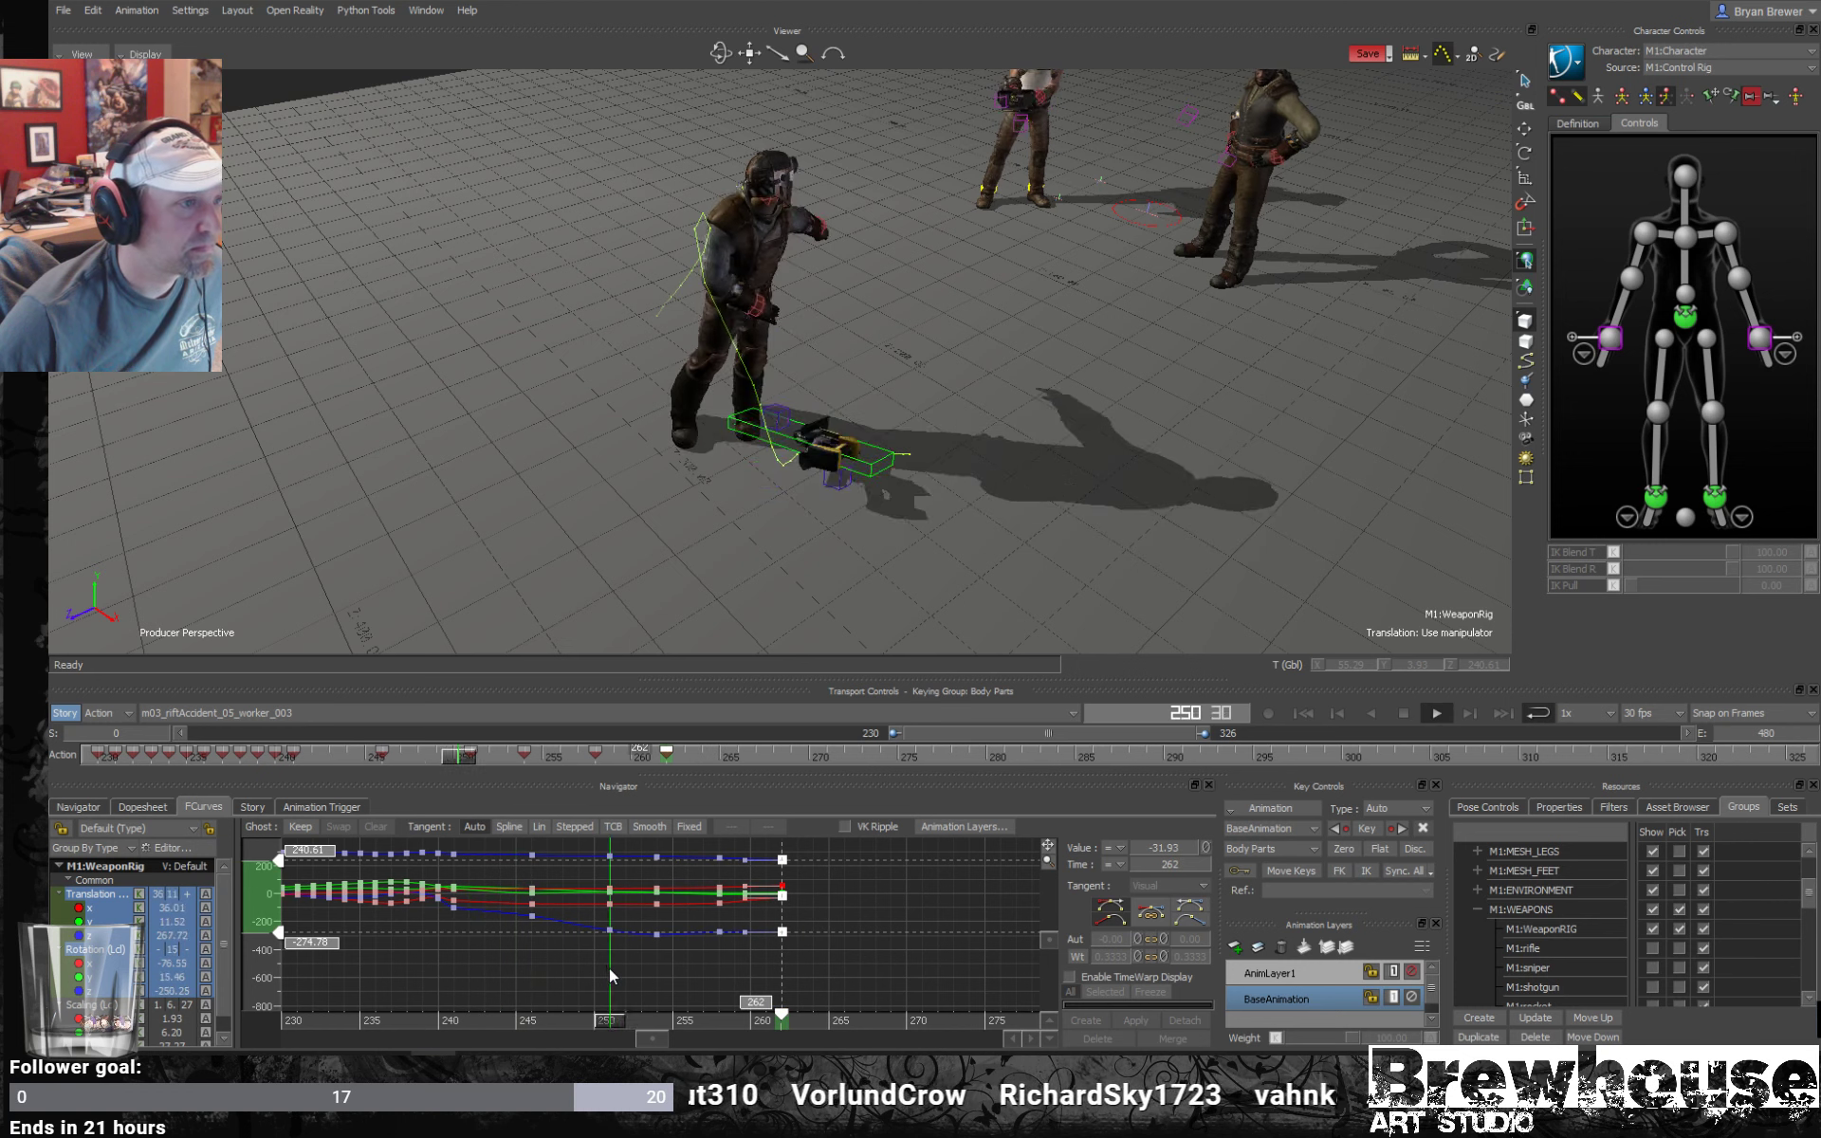
key("space")
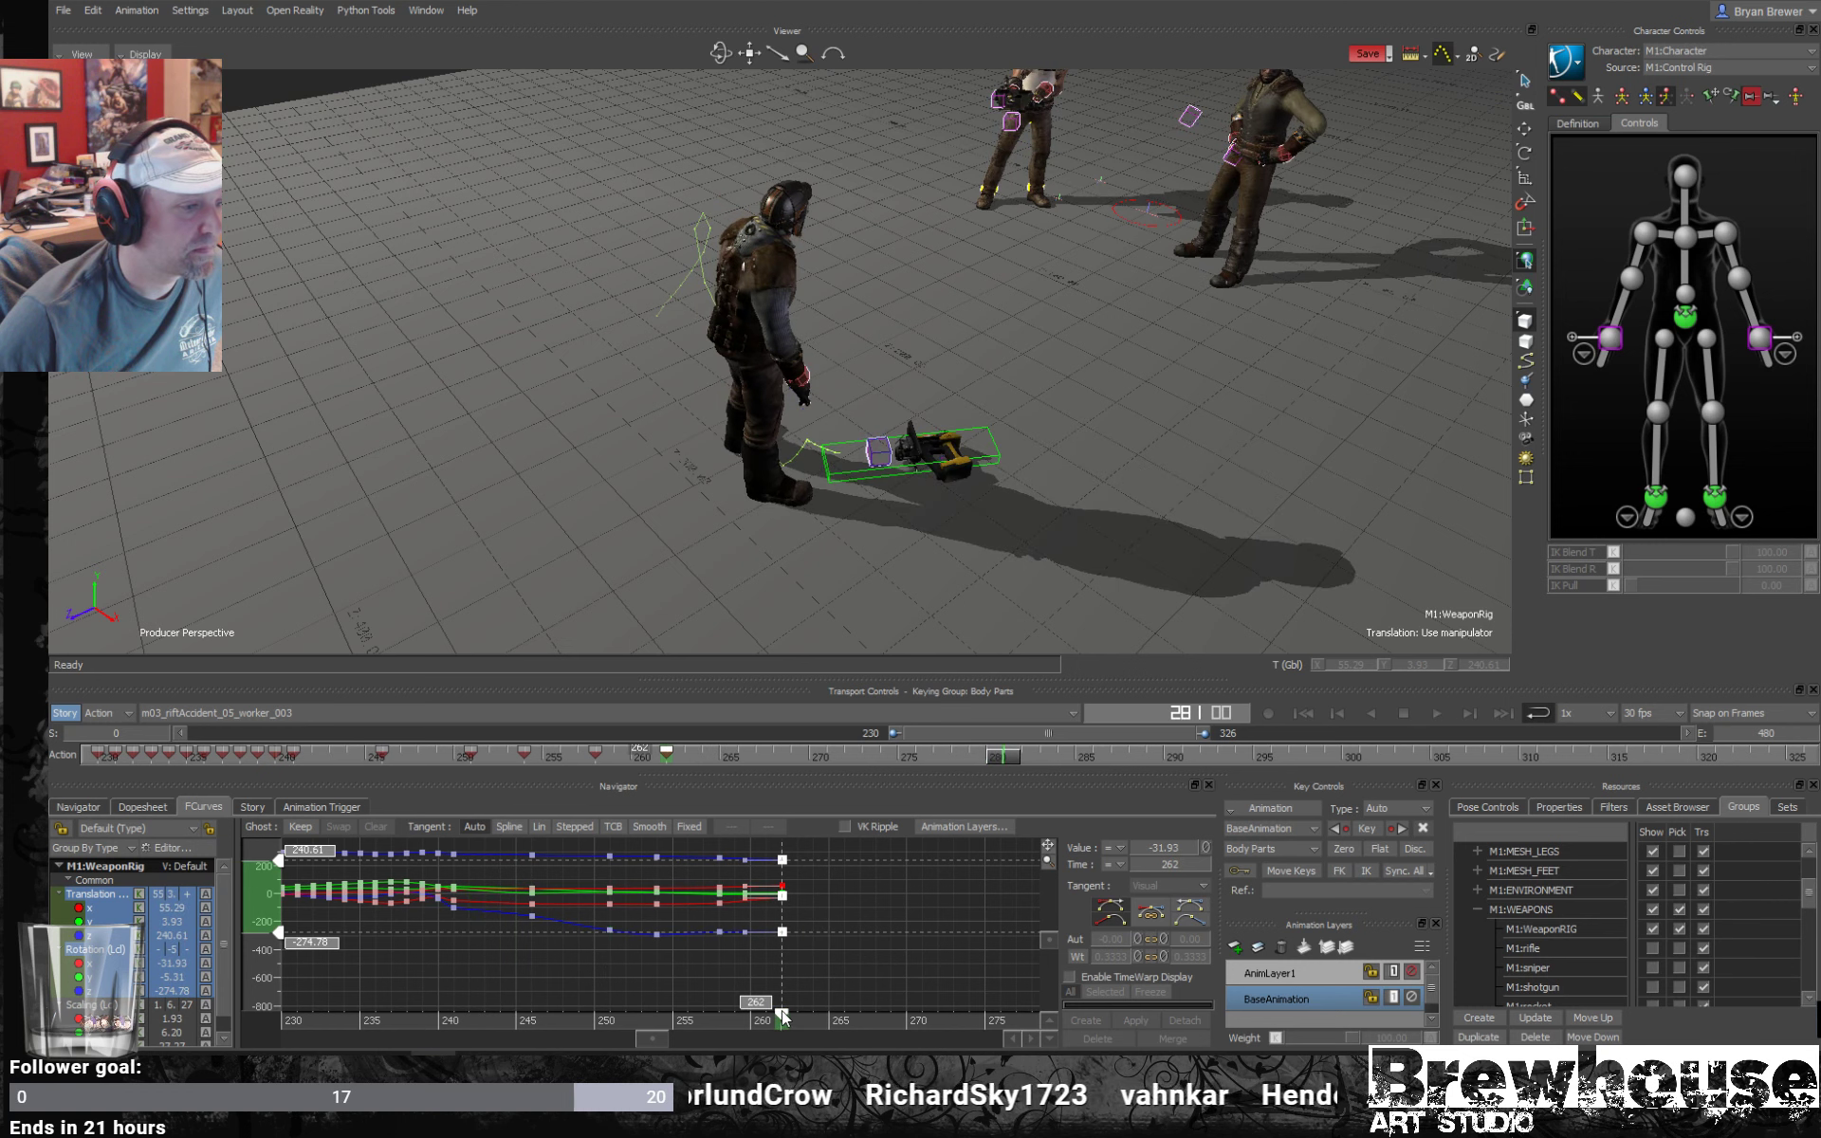
Move the weapon rig's last key to frame 263 and play back the drop close up.
left_click(848, 961)
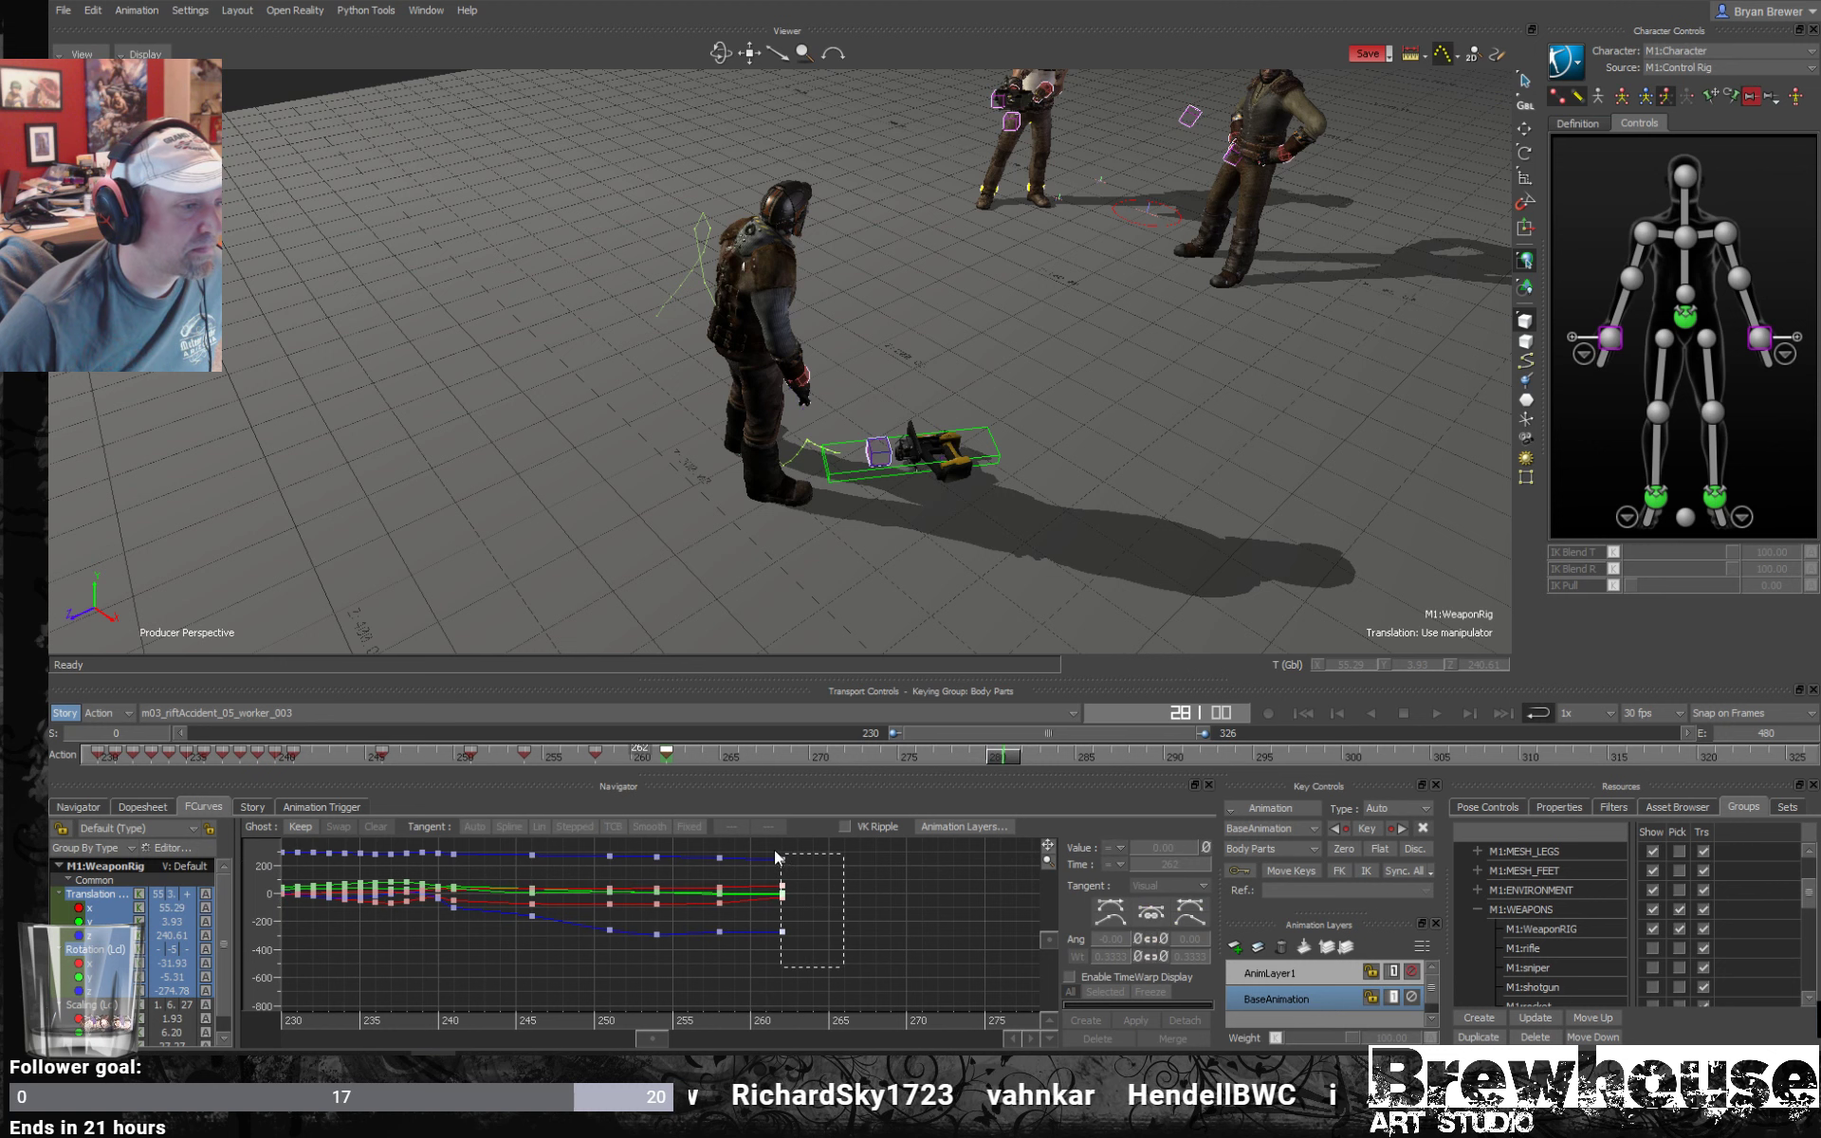
left_click_drag(776, 850, 776, 850)
left_click_drag(781, 1017, 795, 1019)
left_click_drag(609, 1025, 440, 1020)
key("space")
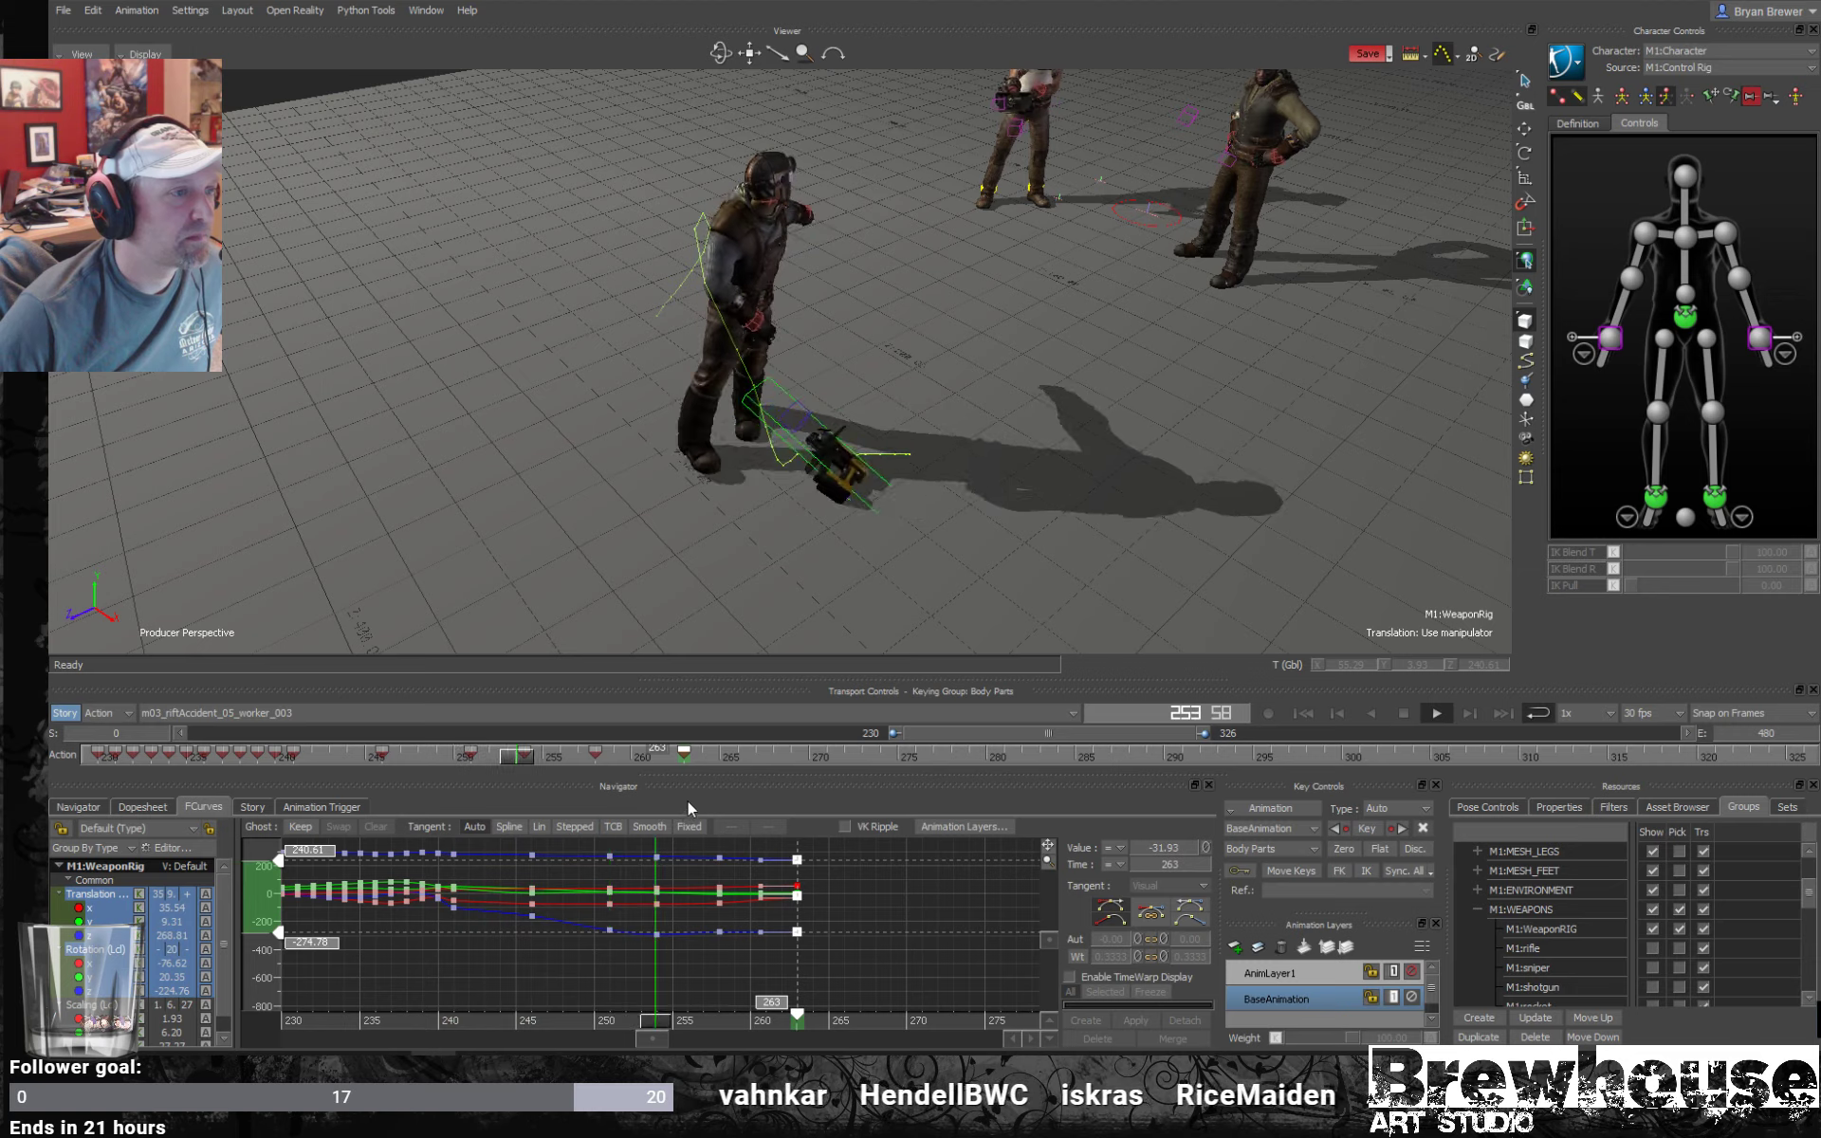
right_click_drag(937, 592, 1032, 575, "alt")
left_click_drag(1032, 575, 994, 520, "alt")
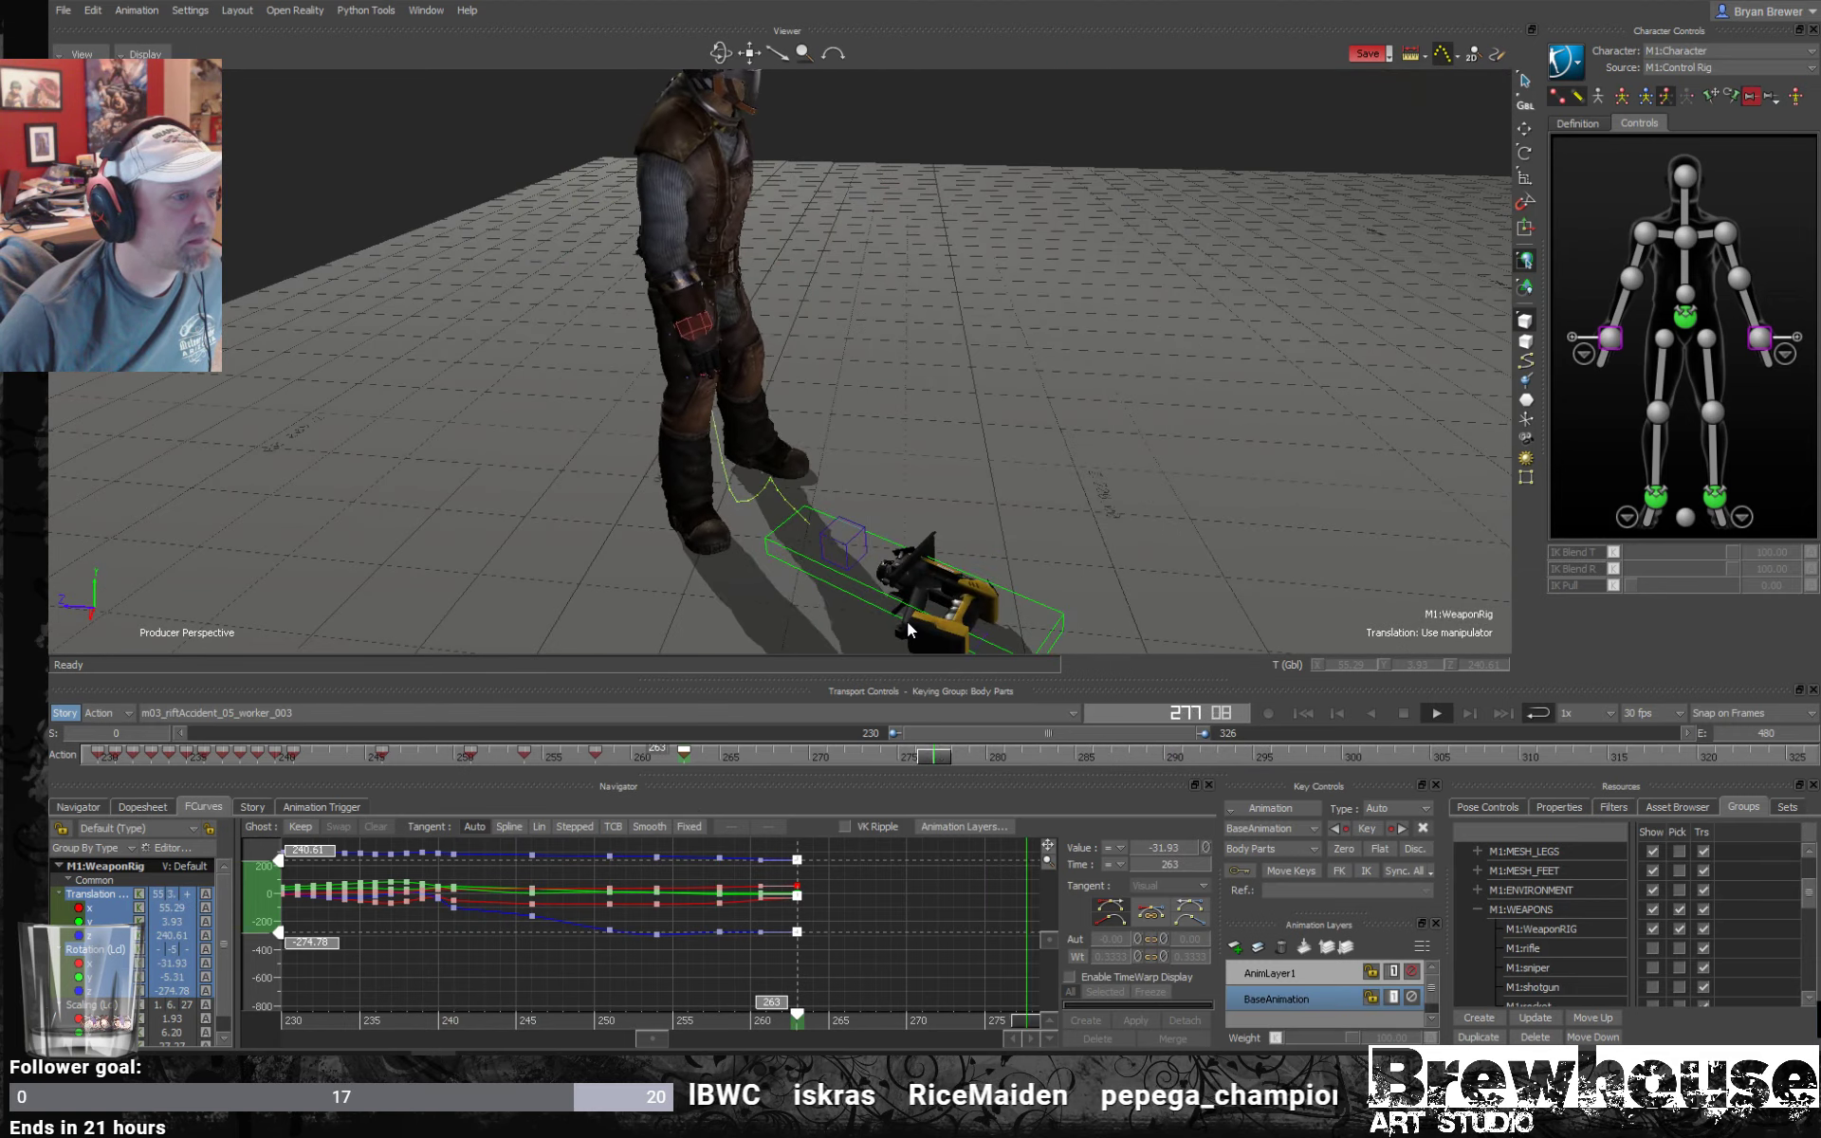
key("space")
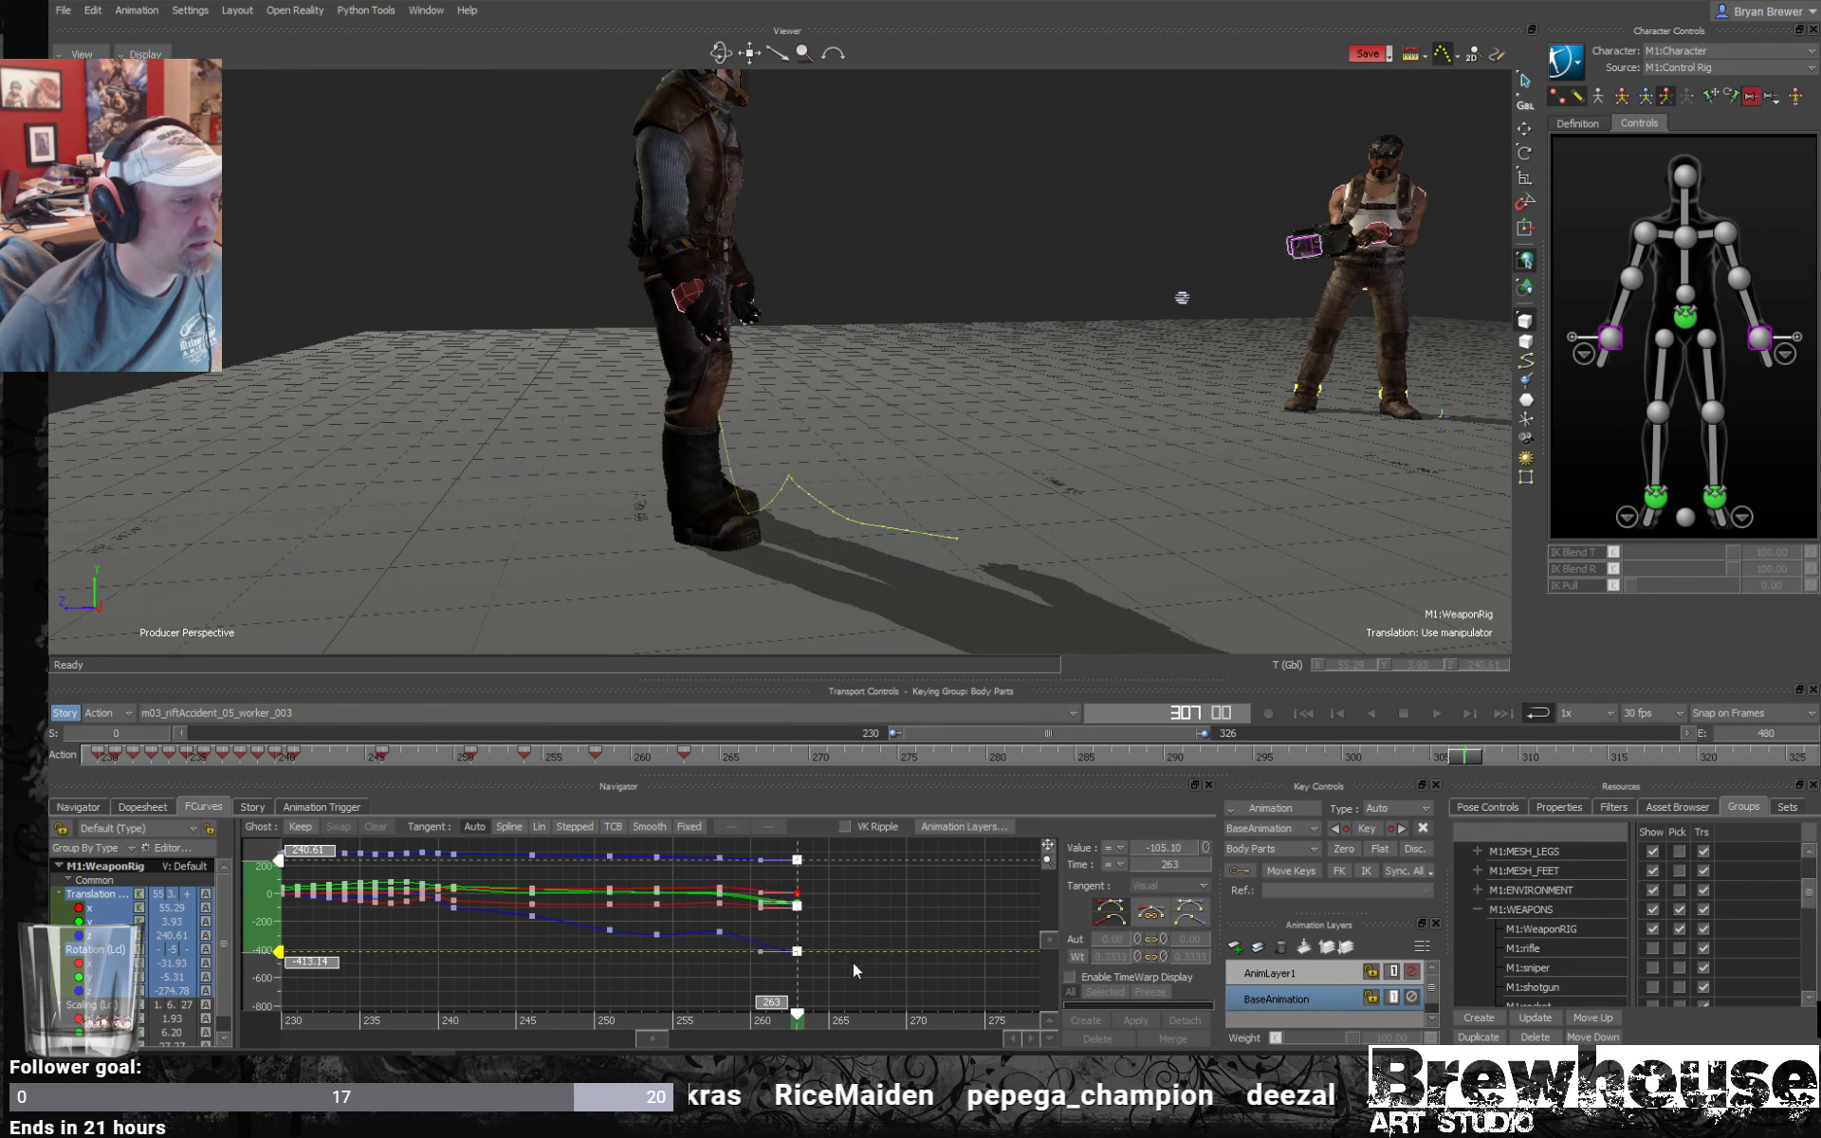
left_click(856, 958)
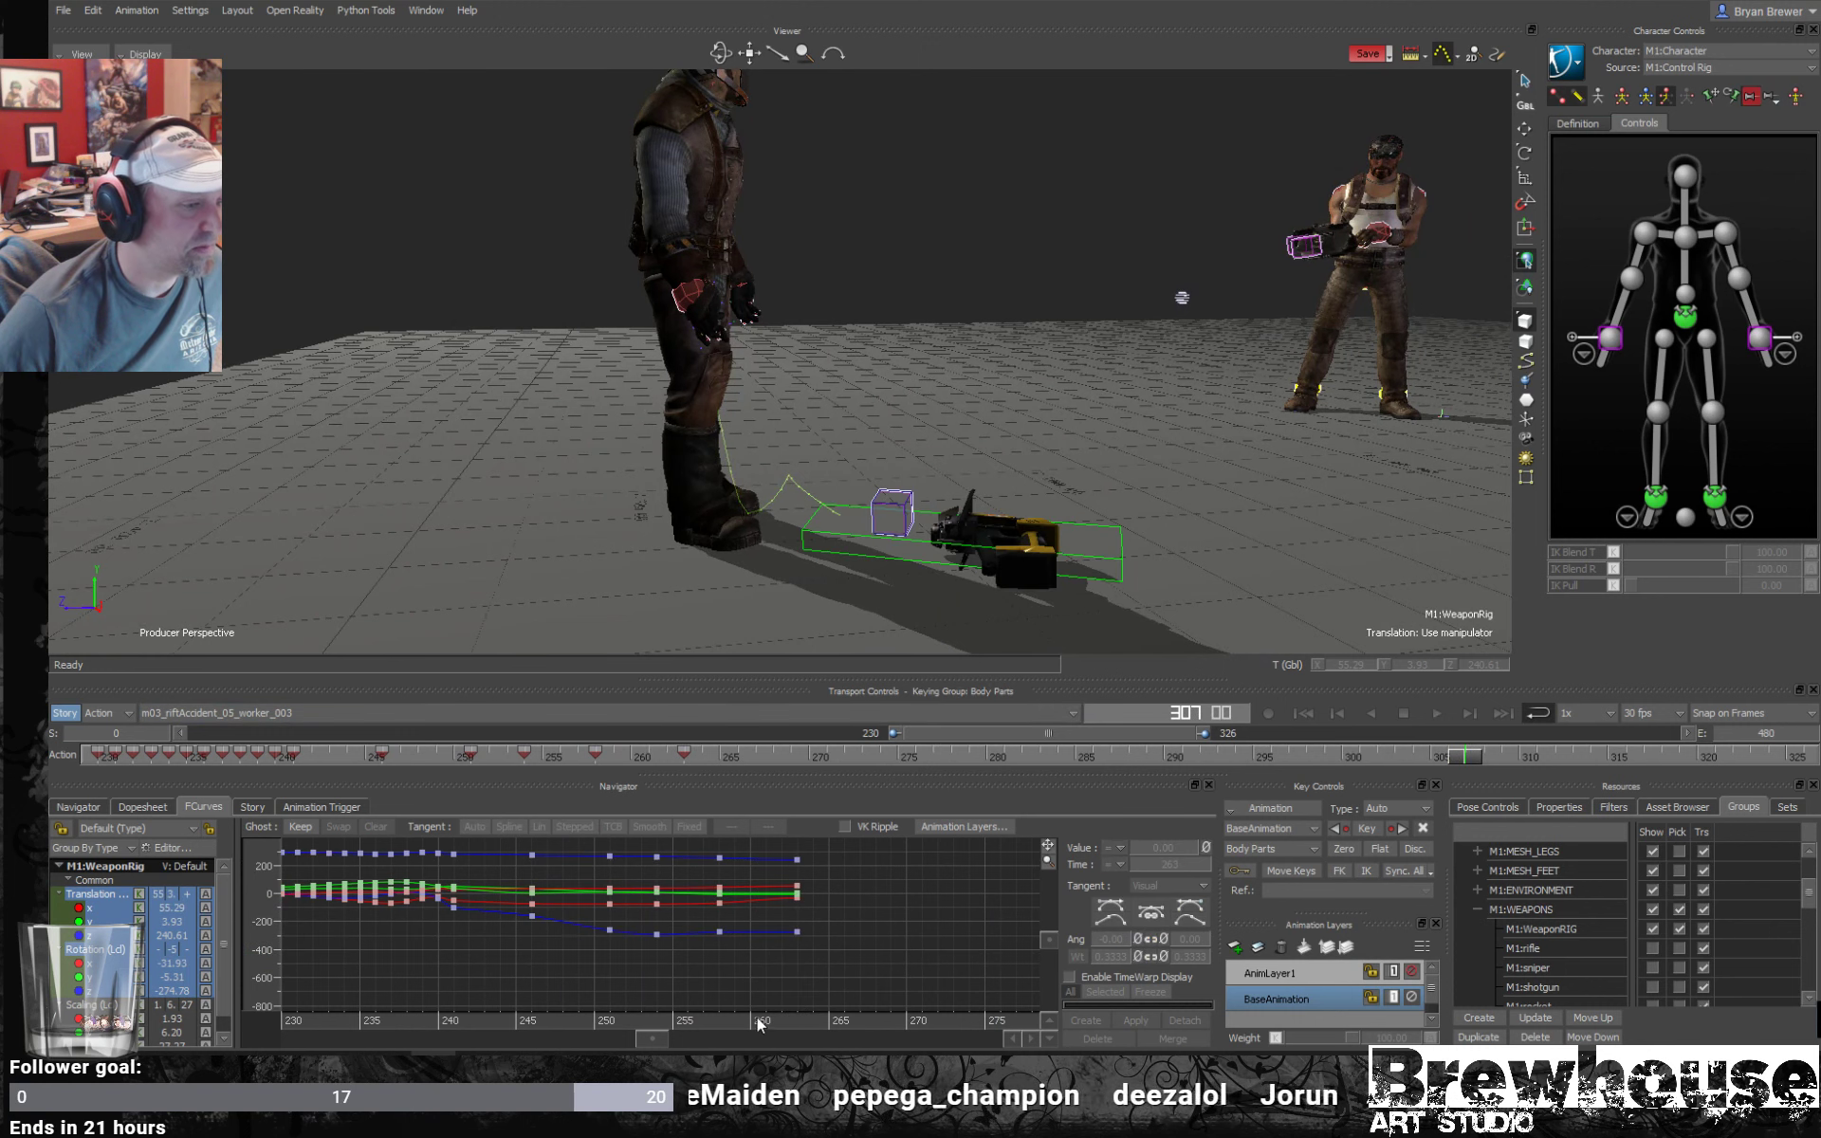
Key the weapon rig's pose at frame 260, delete its key at frame 263, and play back the drop.
left_click_drag(679, 1024, 750, 1037)
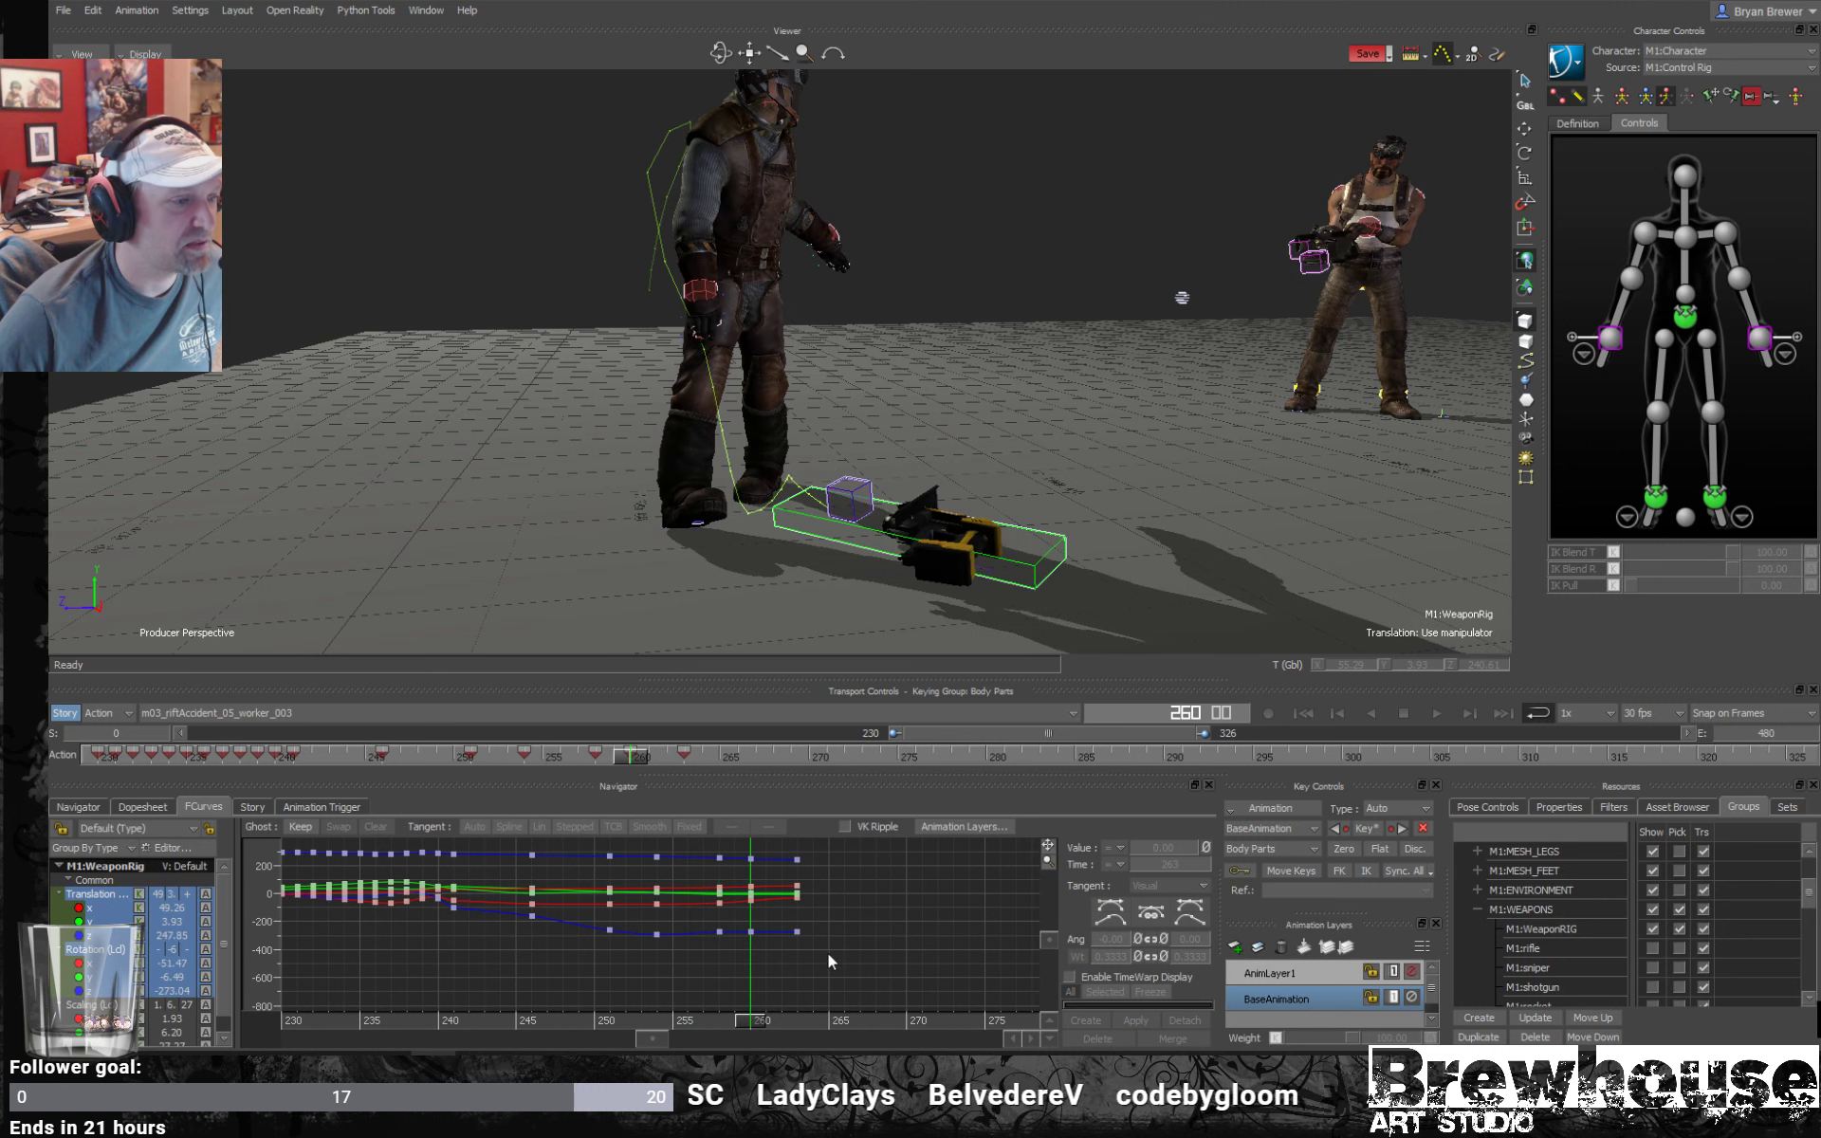
left_click_drag(792, 877, 793, 882)
key("Delete")
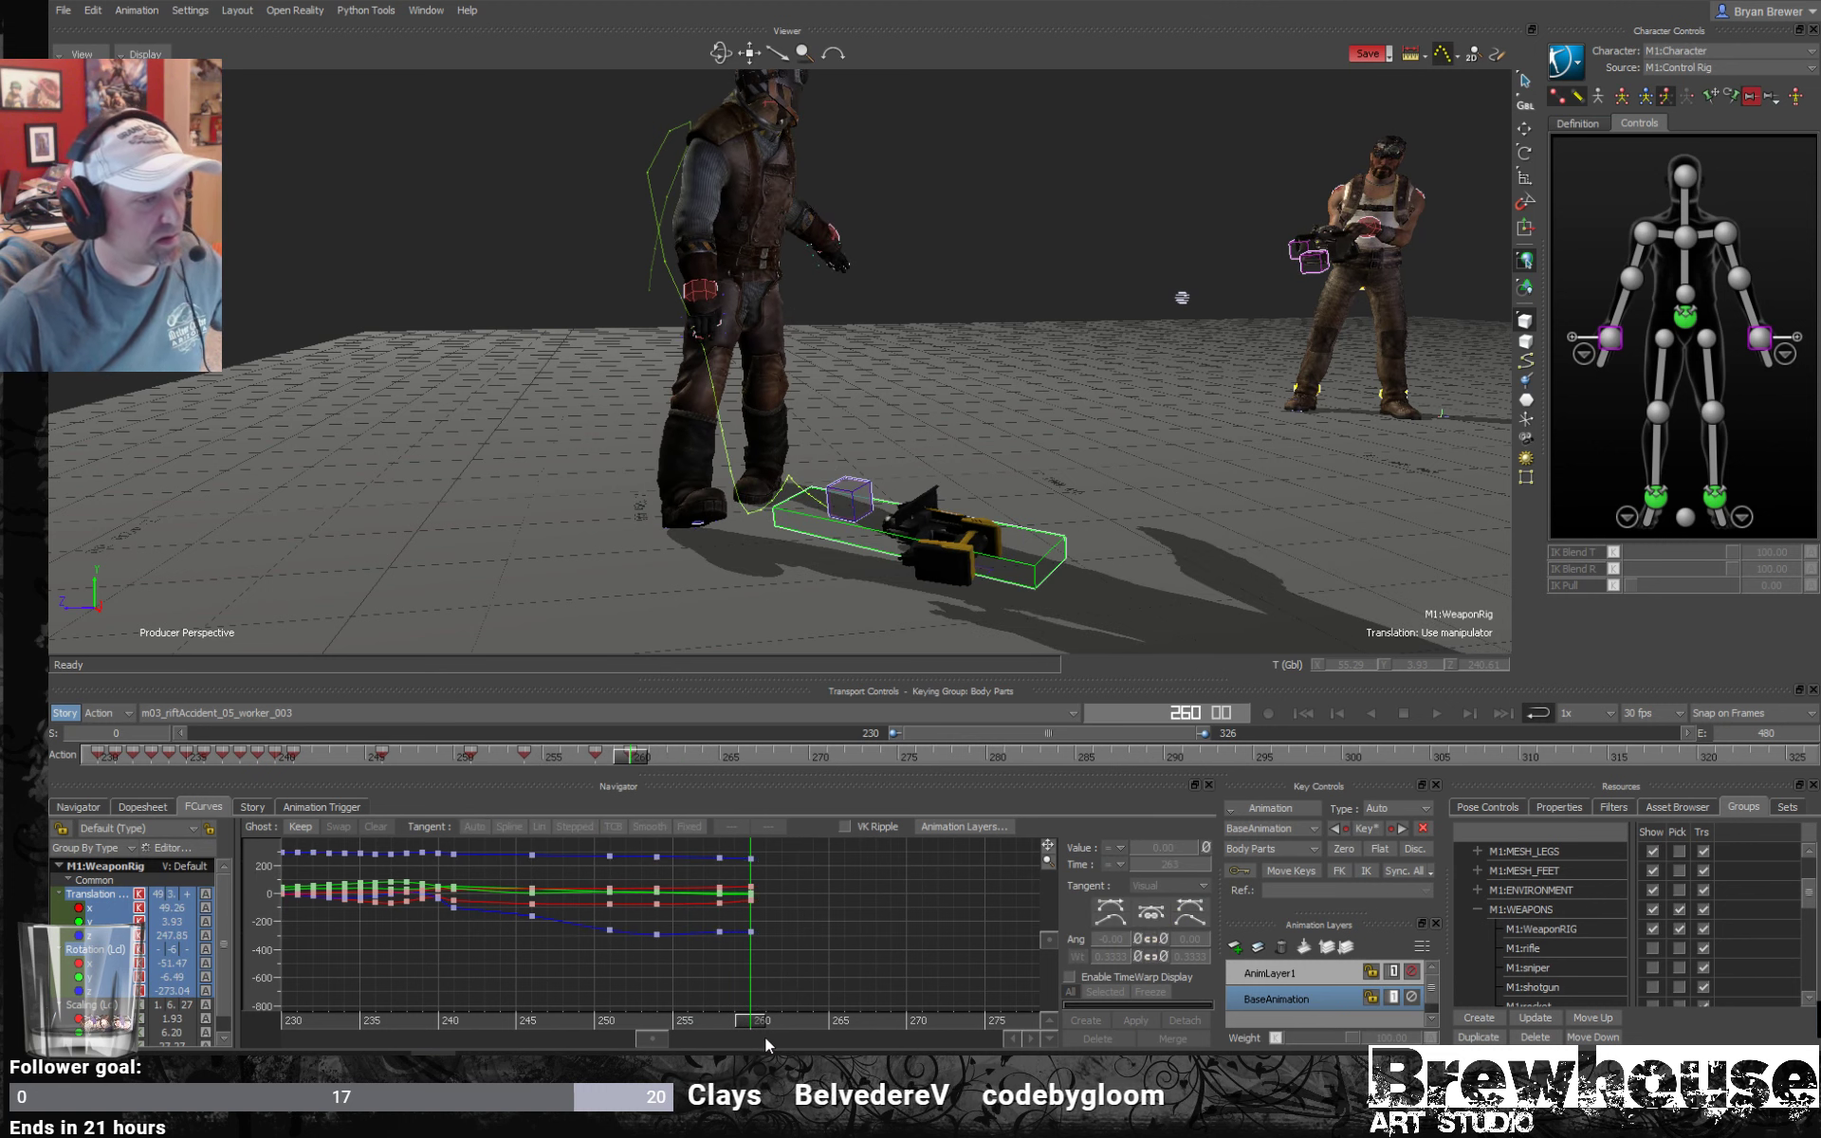
left_click_drag(764, 1037, 493, 754)
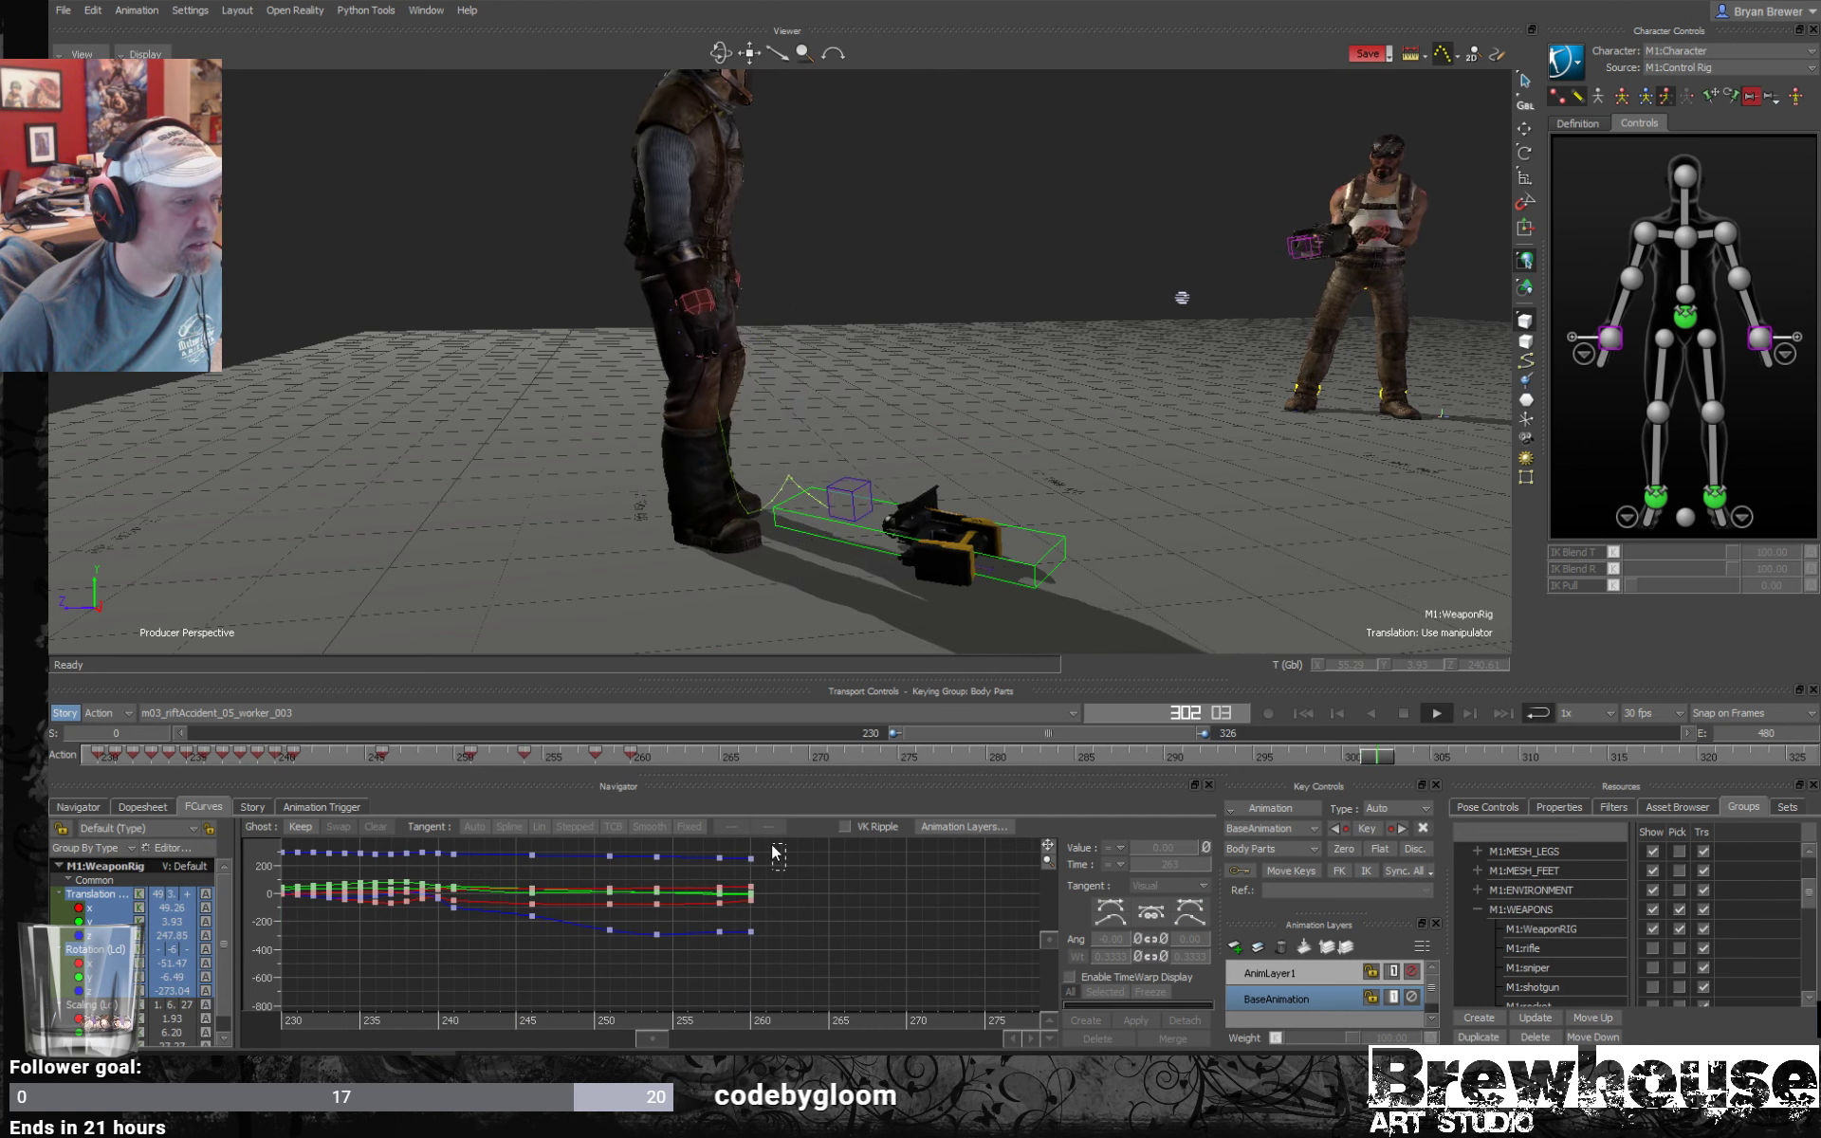
Give the weapon rig's frame 260 key Fixed tangents, move it to frame 263, and play back the landing close up.
left_click_drag(742, 952, 742, 954)
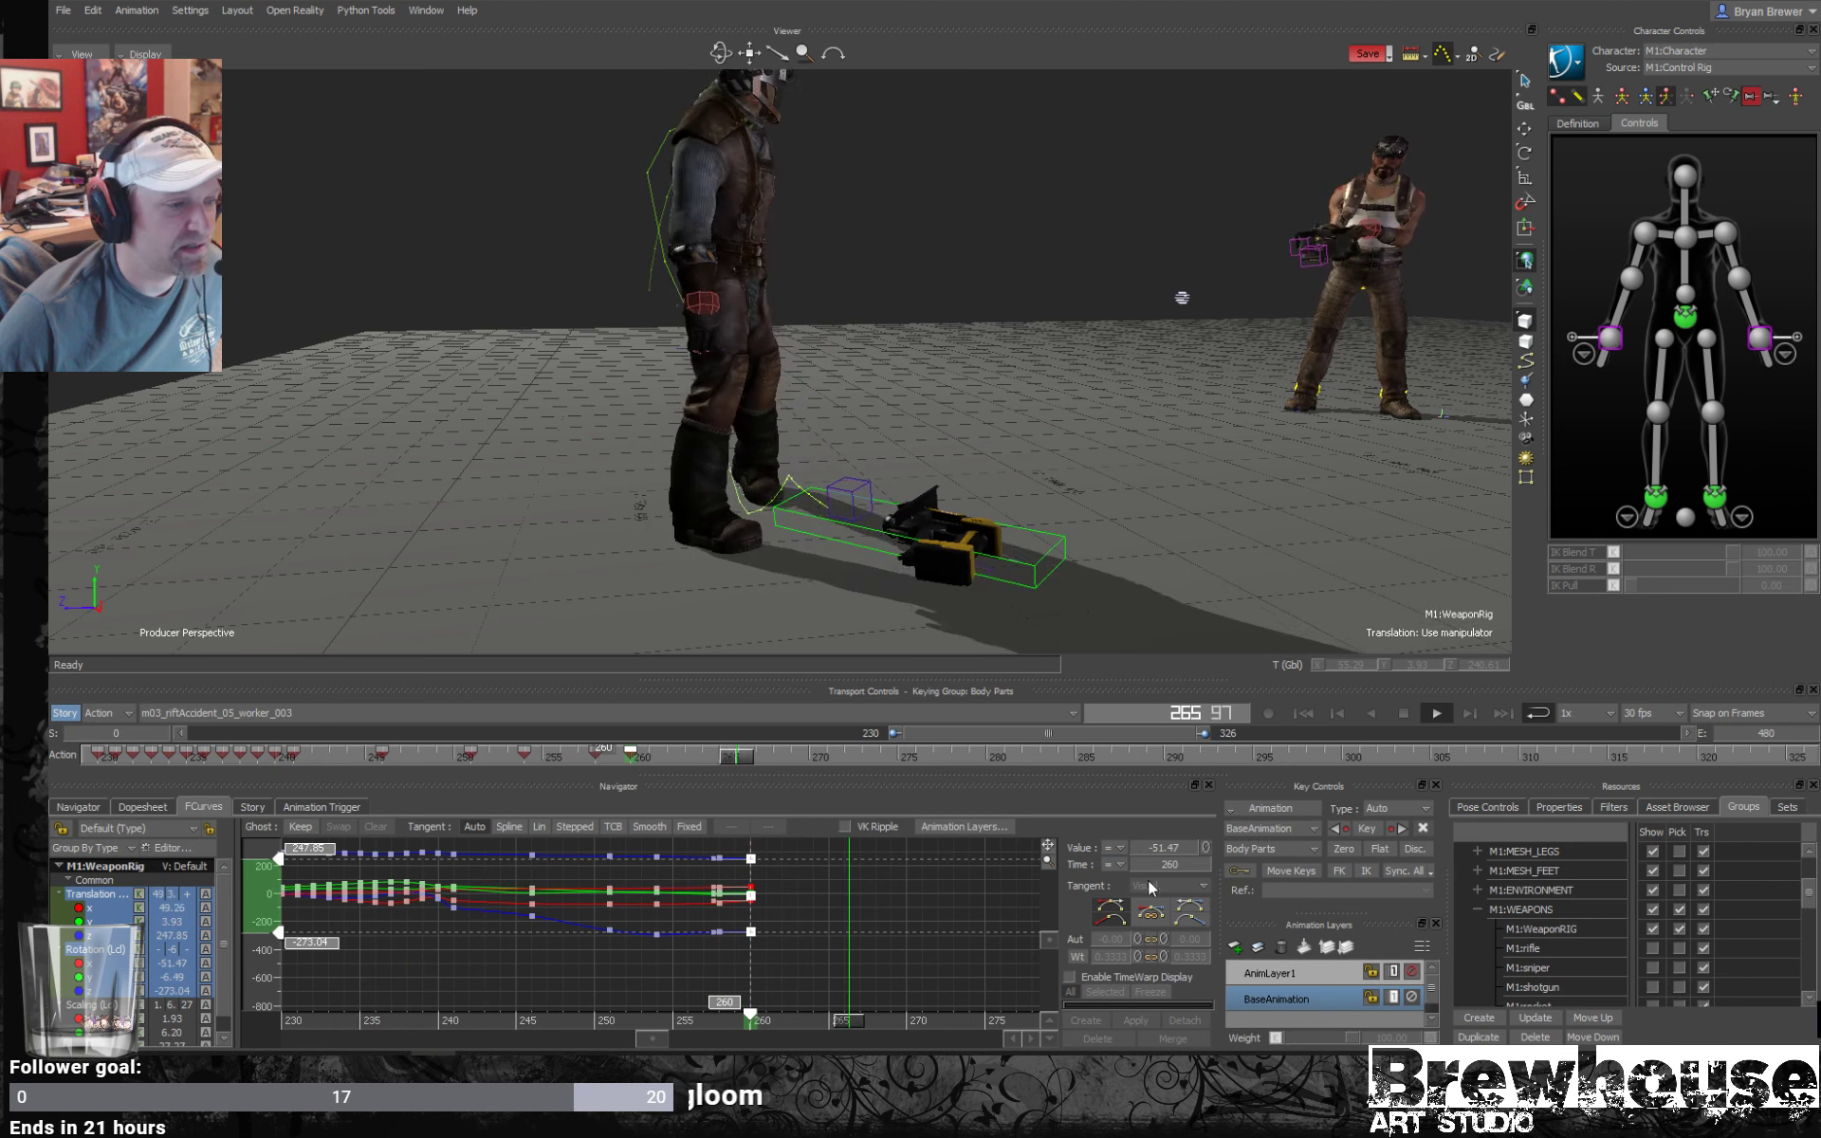
key("f")
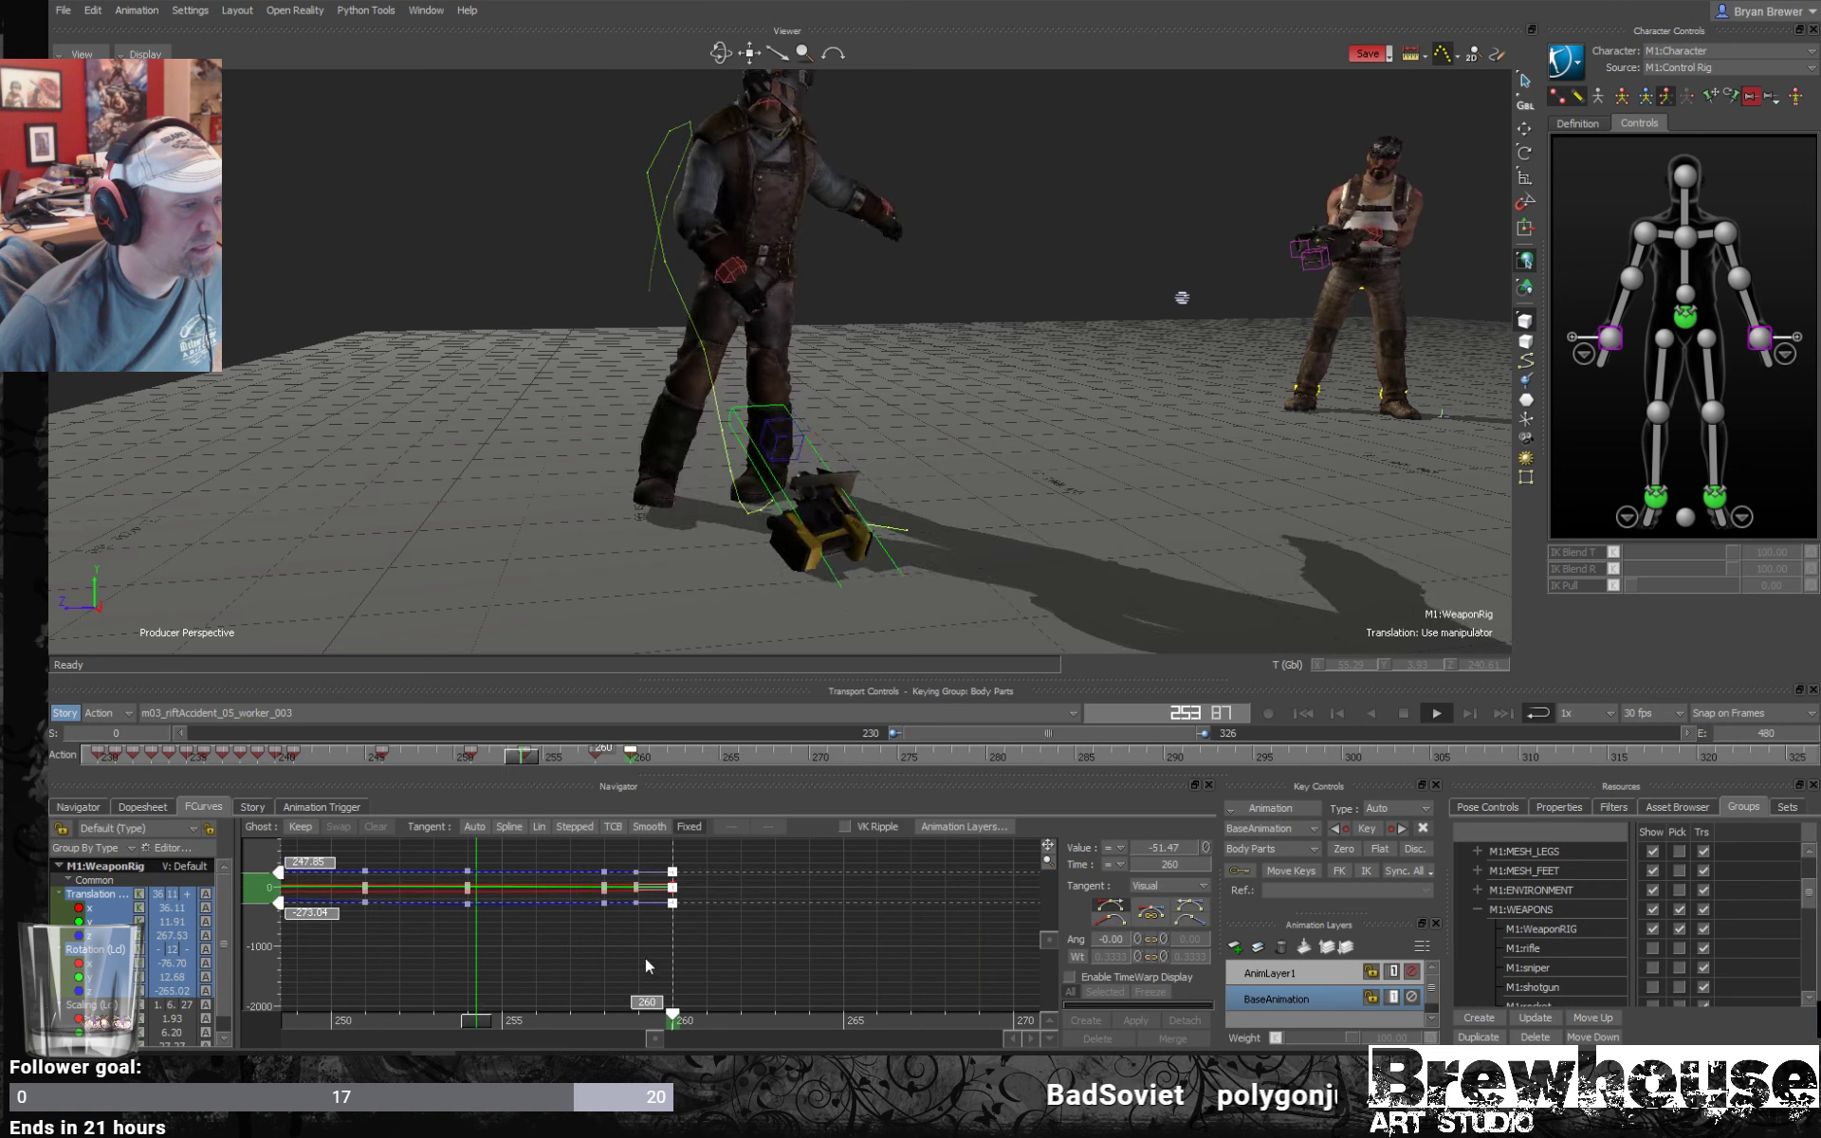
left_click_drag(634, 752, 685, 753)
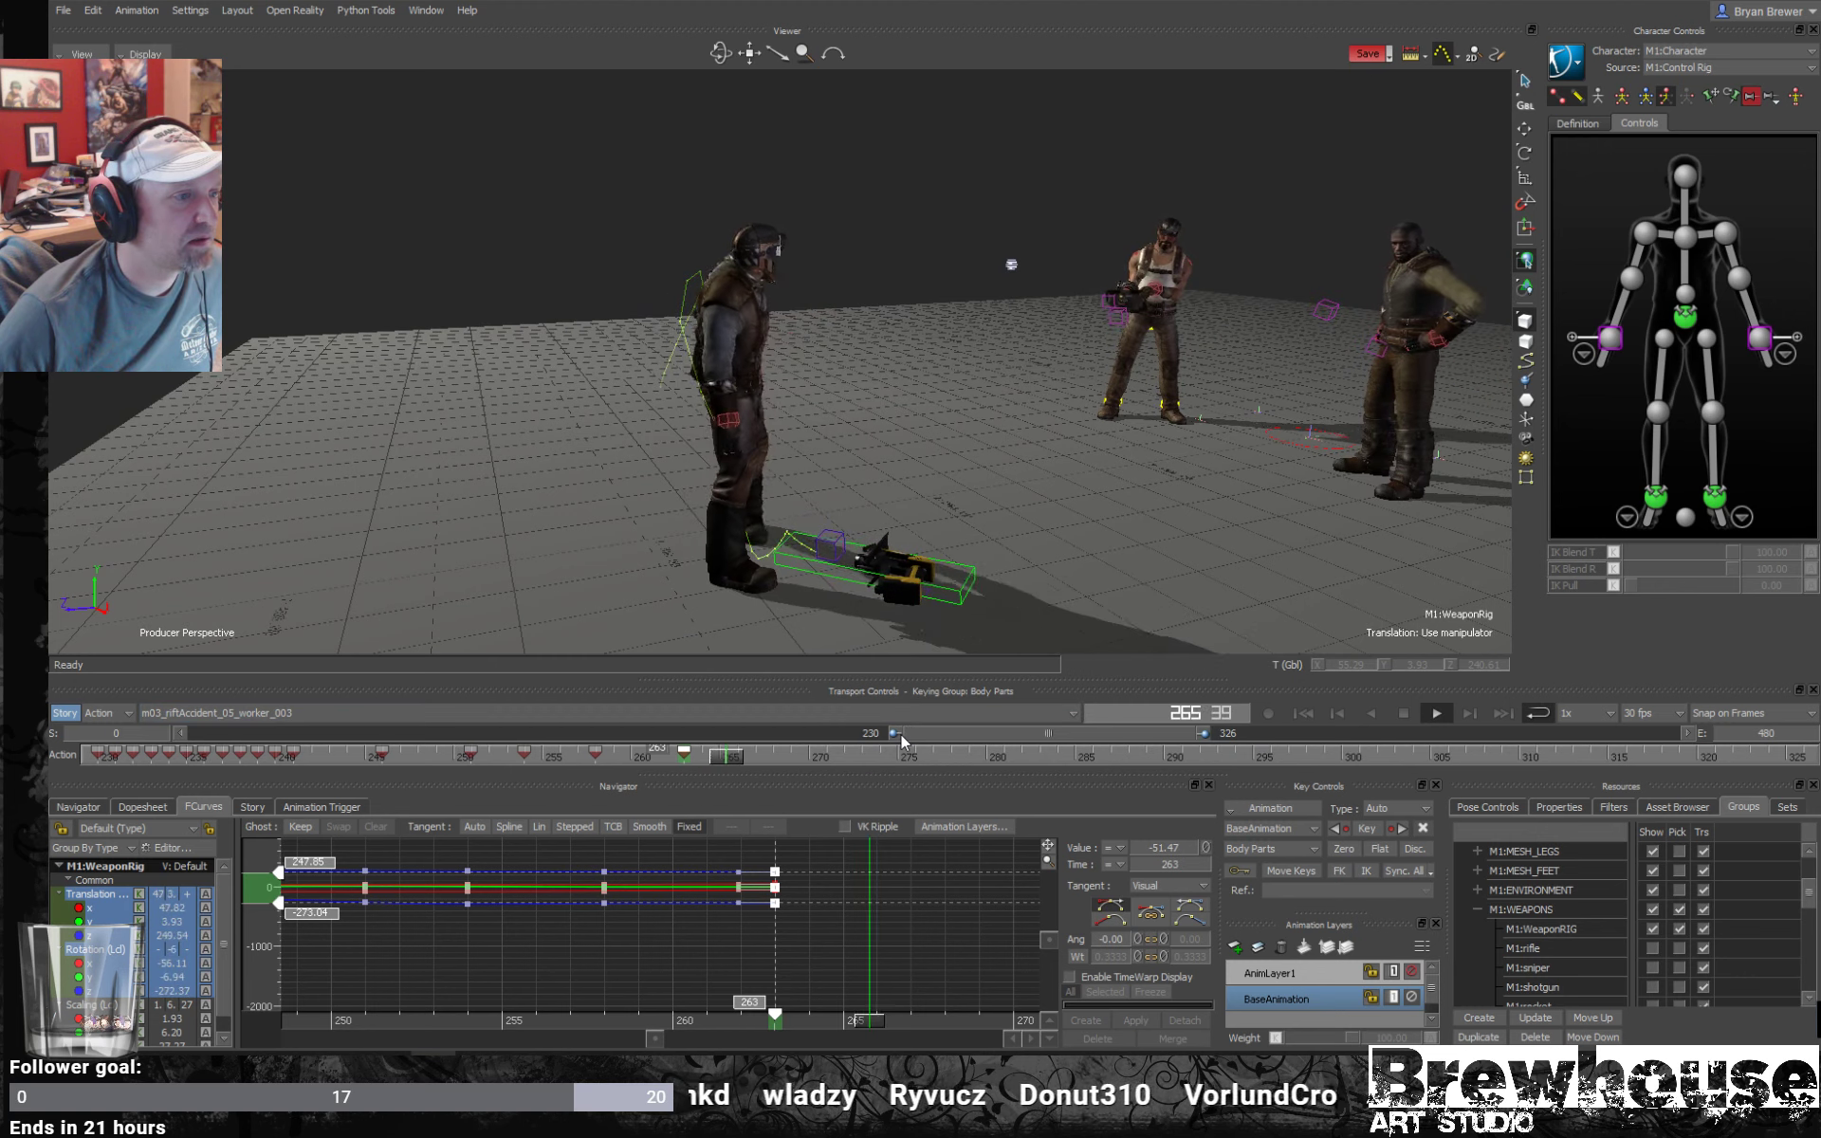
scroll(749, 926, "down", 2)
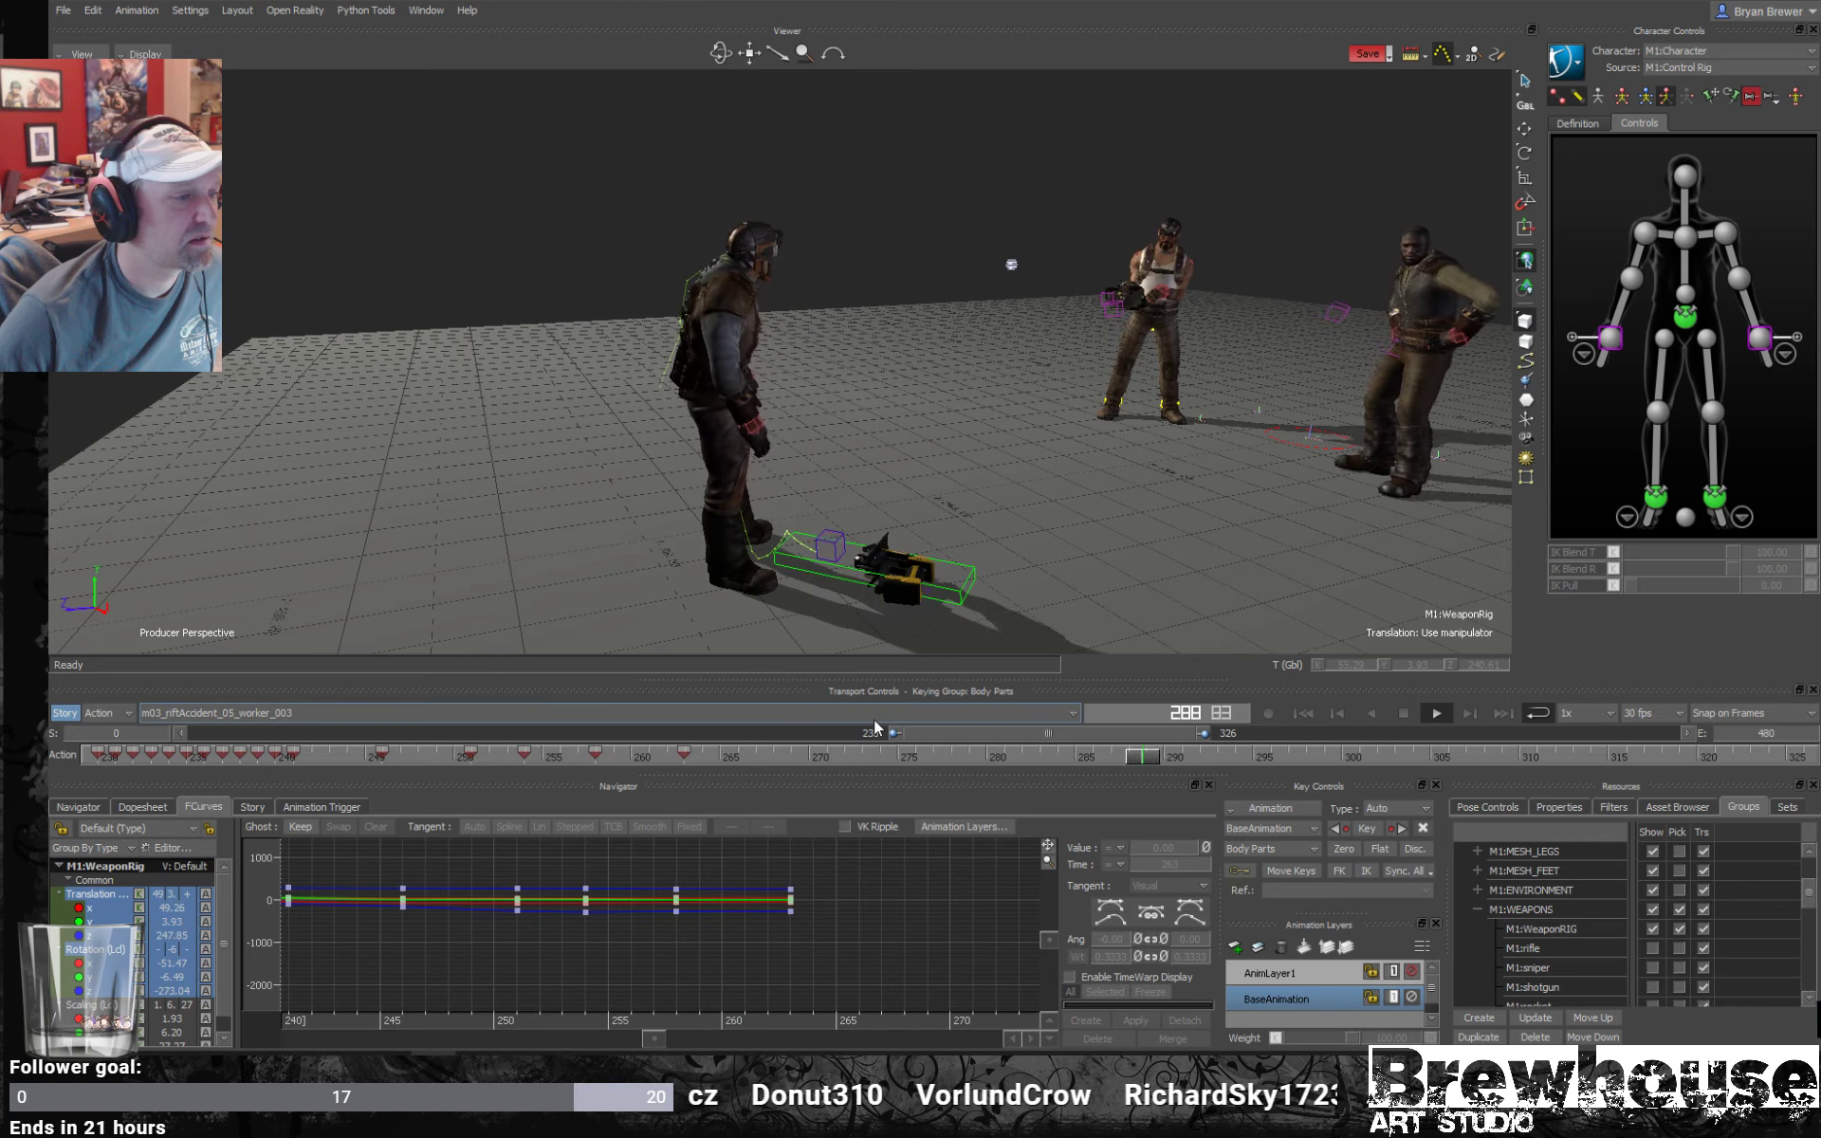
right_click_drag(985, 628, 1153, 616, "alt")
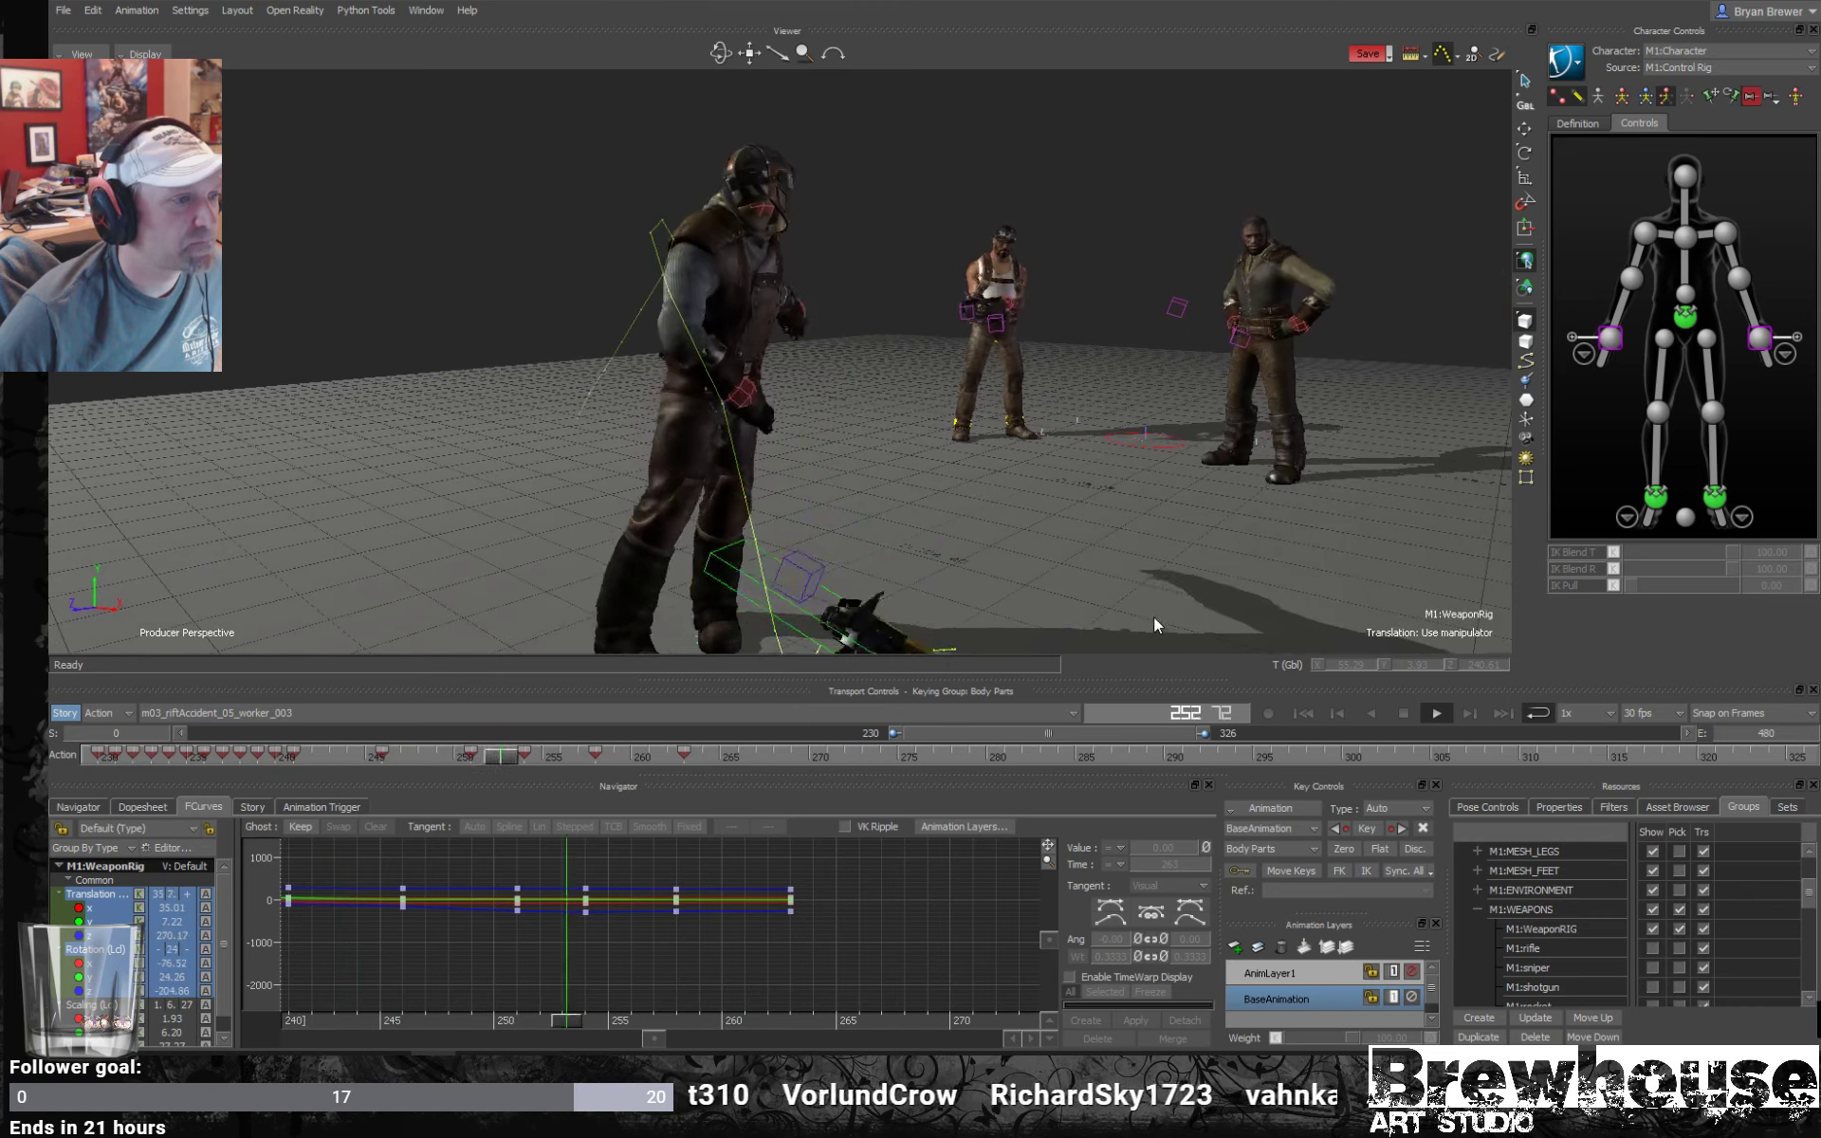
middle_click_drag(1100, 616, 1061, 529, "alt")
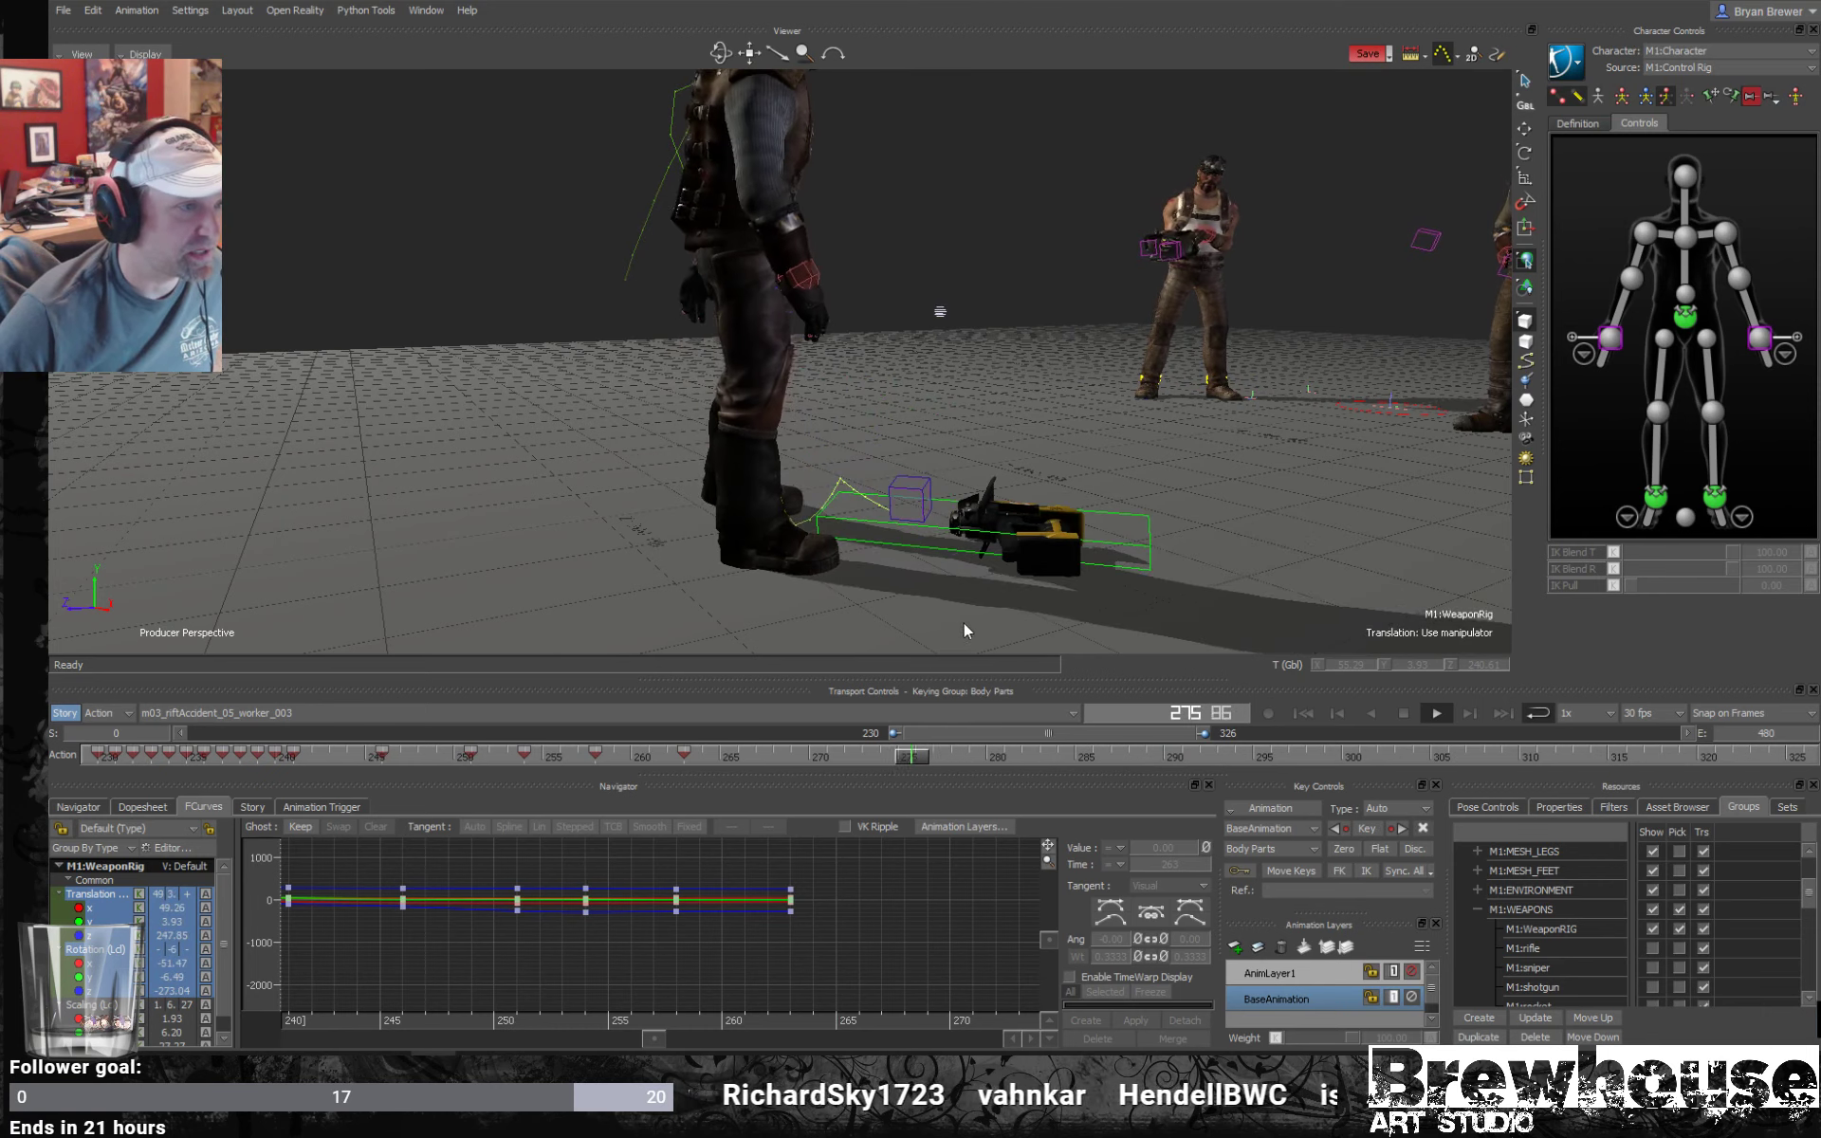
left_click_drag(993, 626, 954, 622, "alt")
key("space")
Rotate and key the weapon rig at frame 260 to about X -60.9, Y 4.9, Z 101.3, and play back the drop.
middle_click_drag(419, 953, 580, 931, "alt")
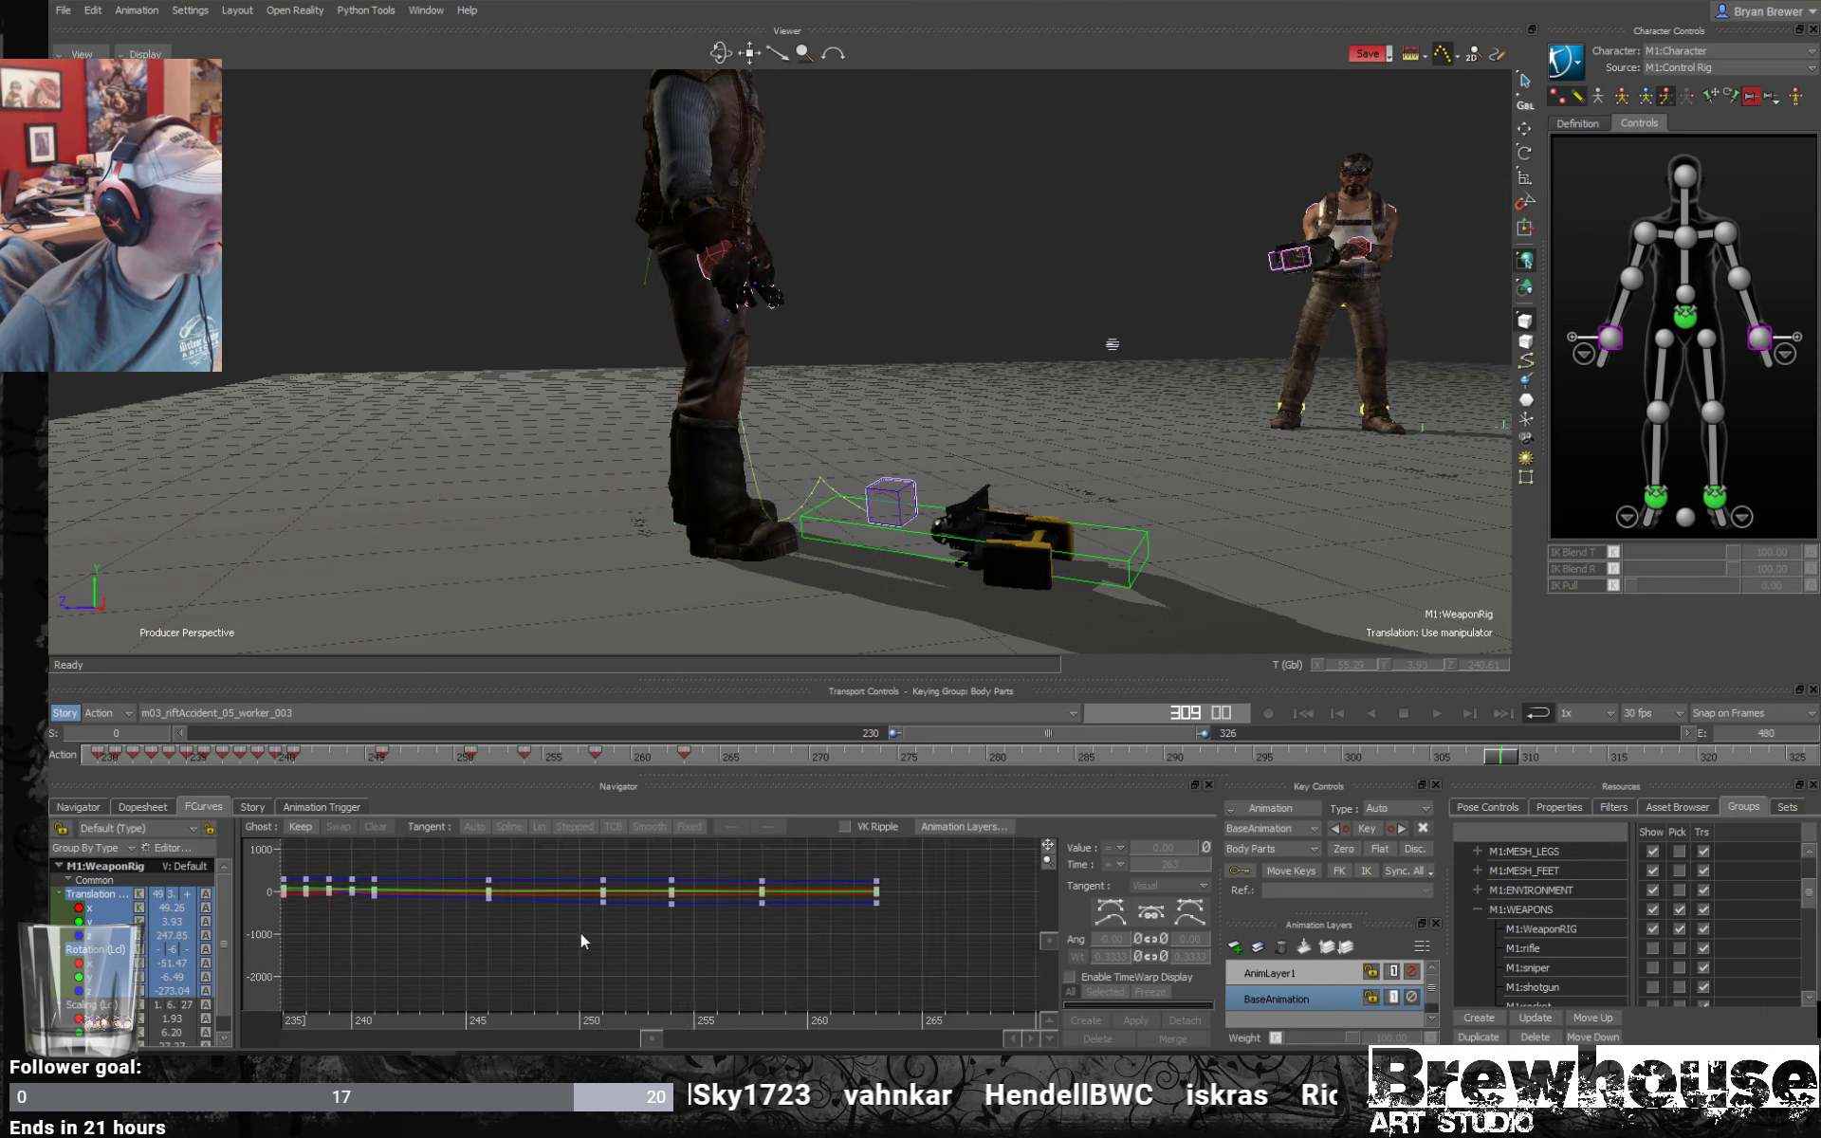
left_click_drag(425, 1021, 867, 977)
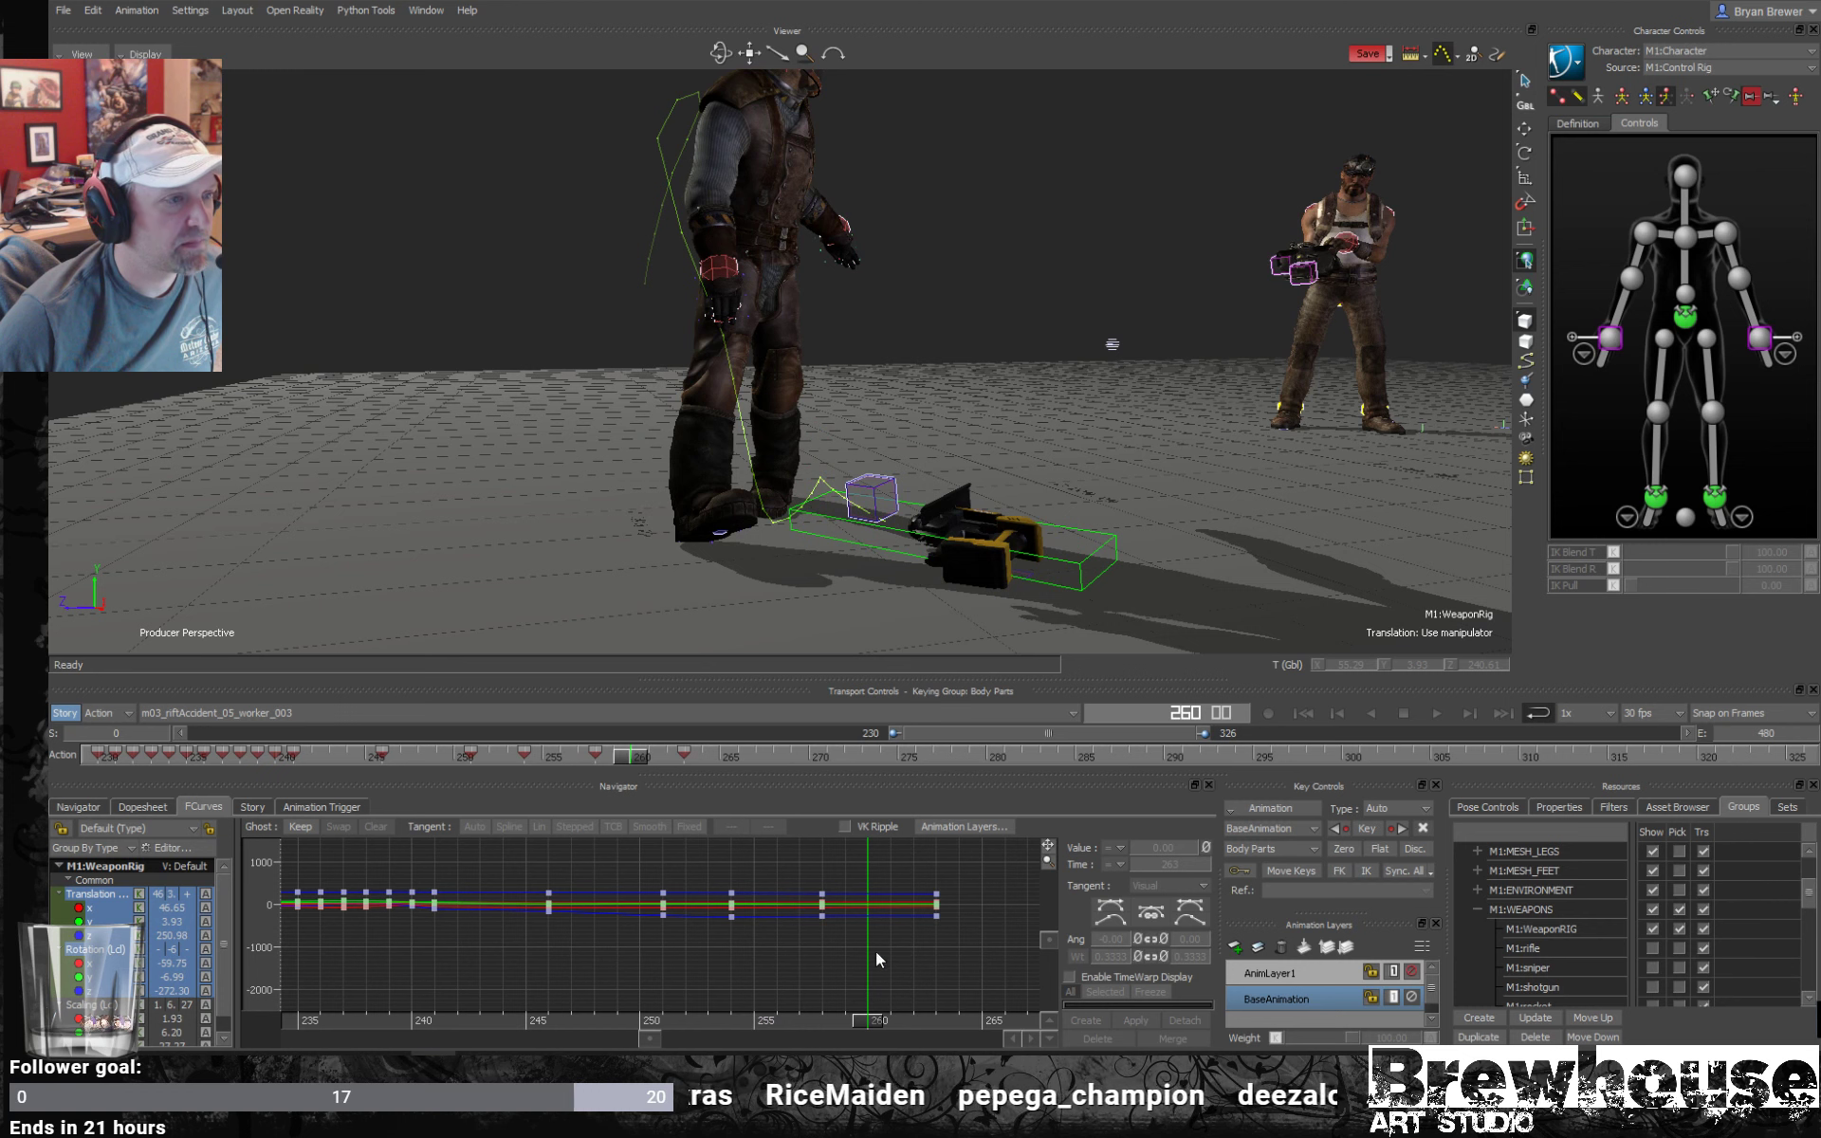
key("e")
left_click_drag(1027, 517, 1024, 512)
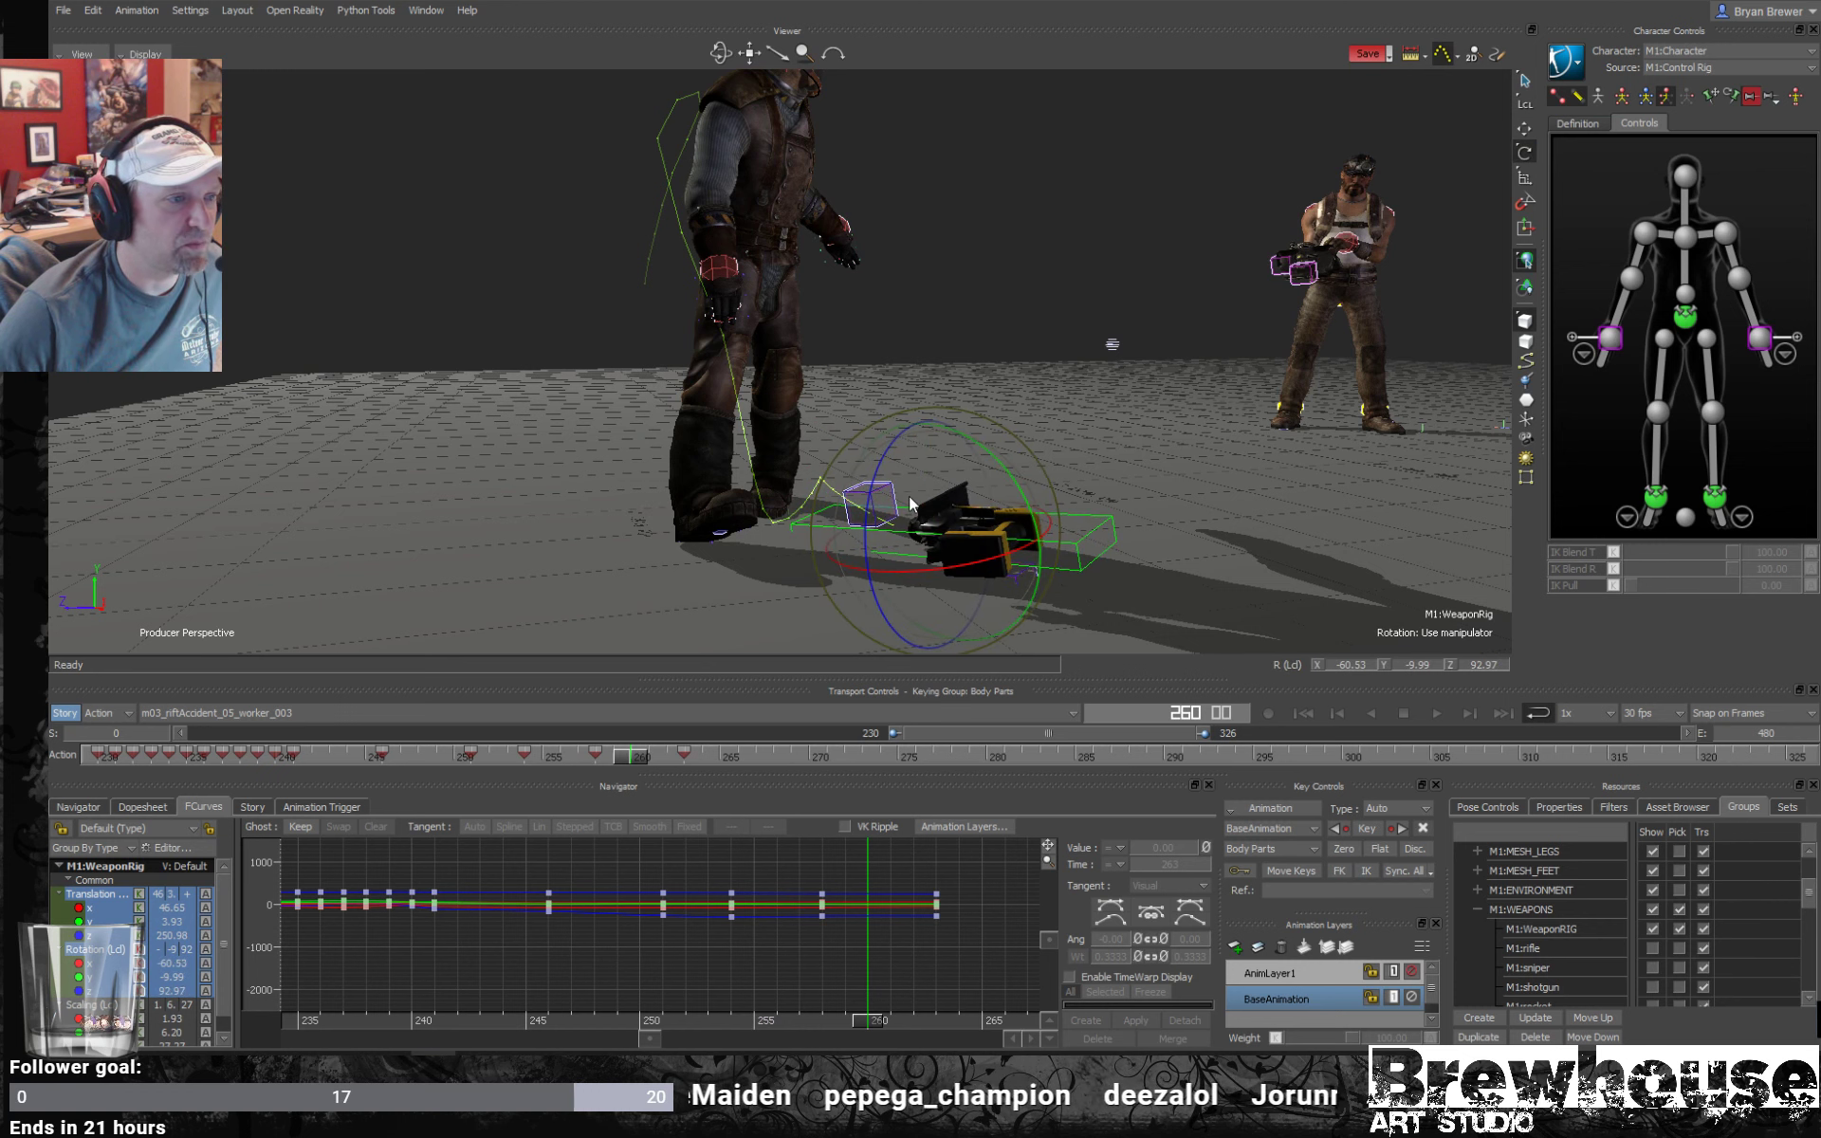
left_click_drag(870, 498, 882, 486)
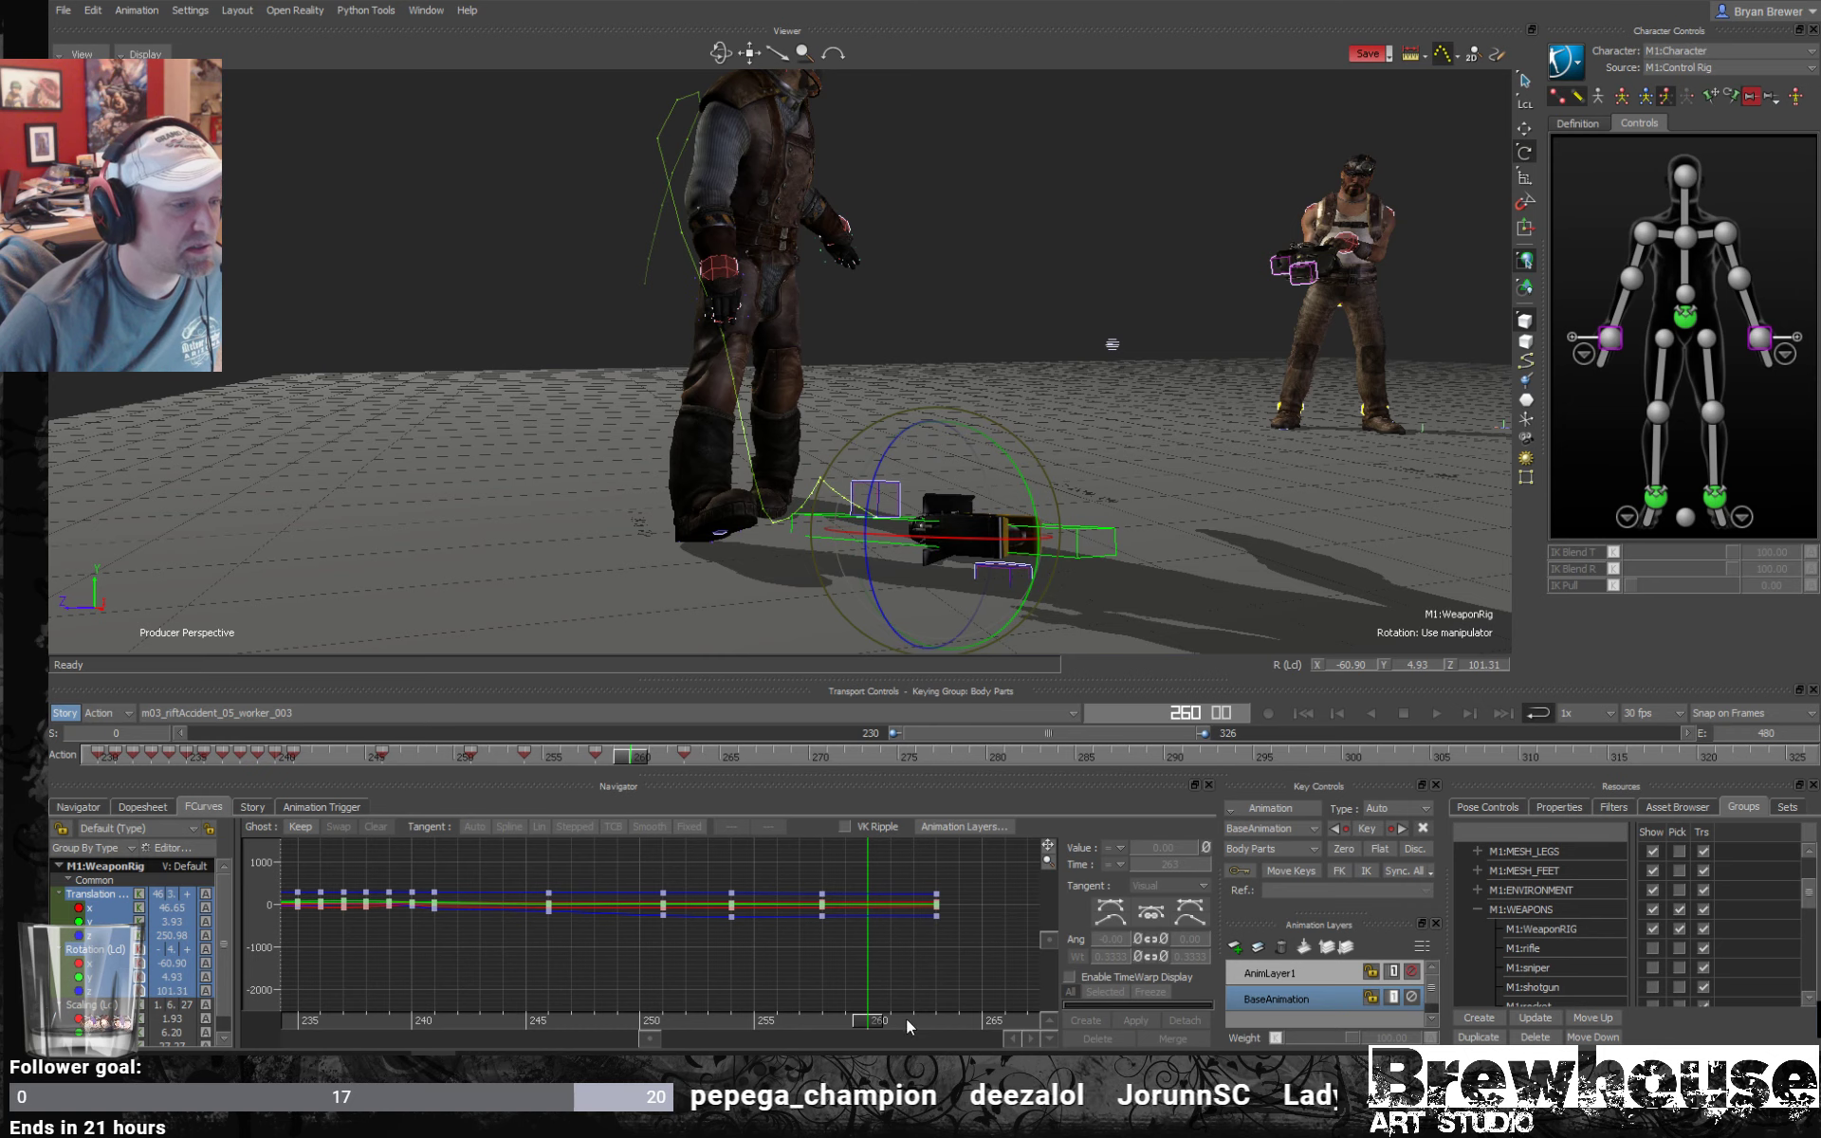
left_click_drag(866, 1023, 332, 925)
key("space")
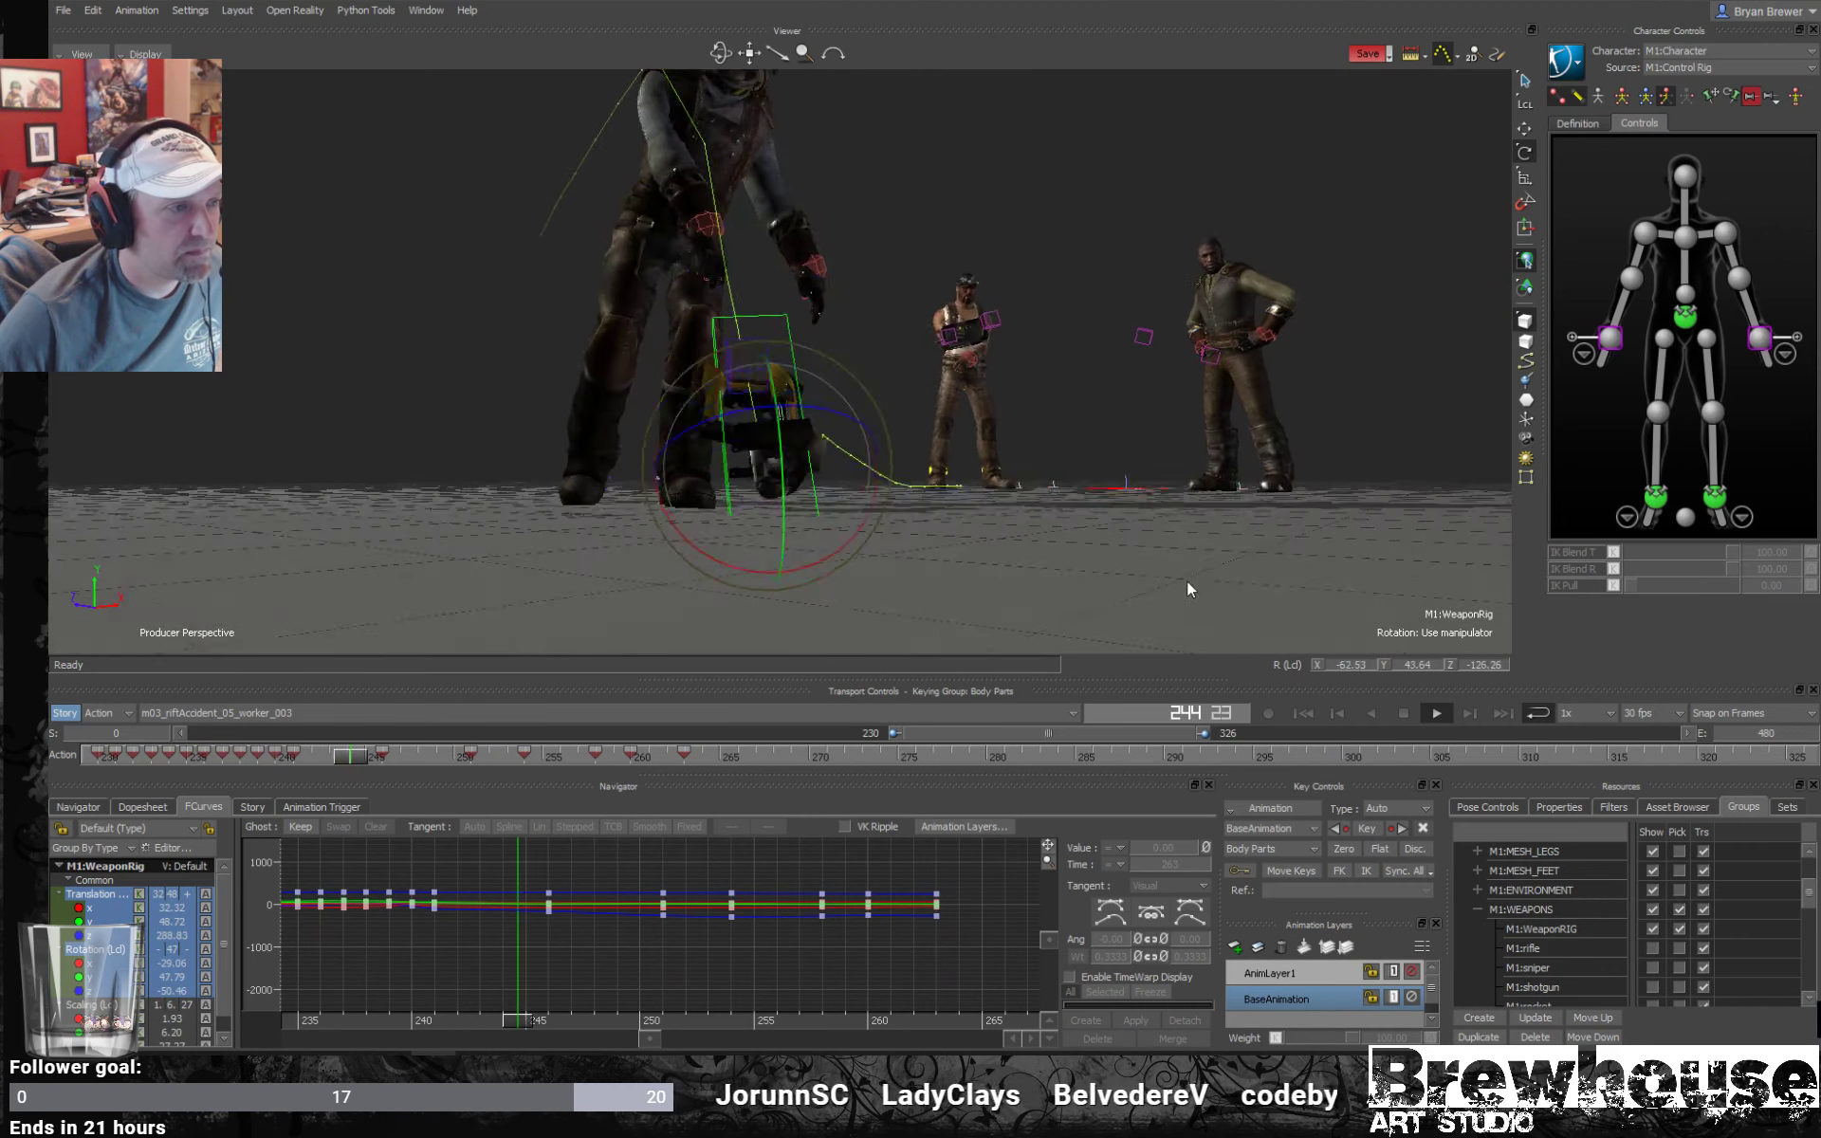
key("space")
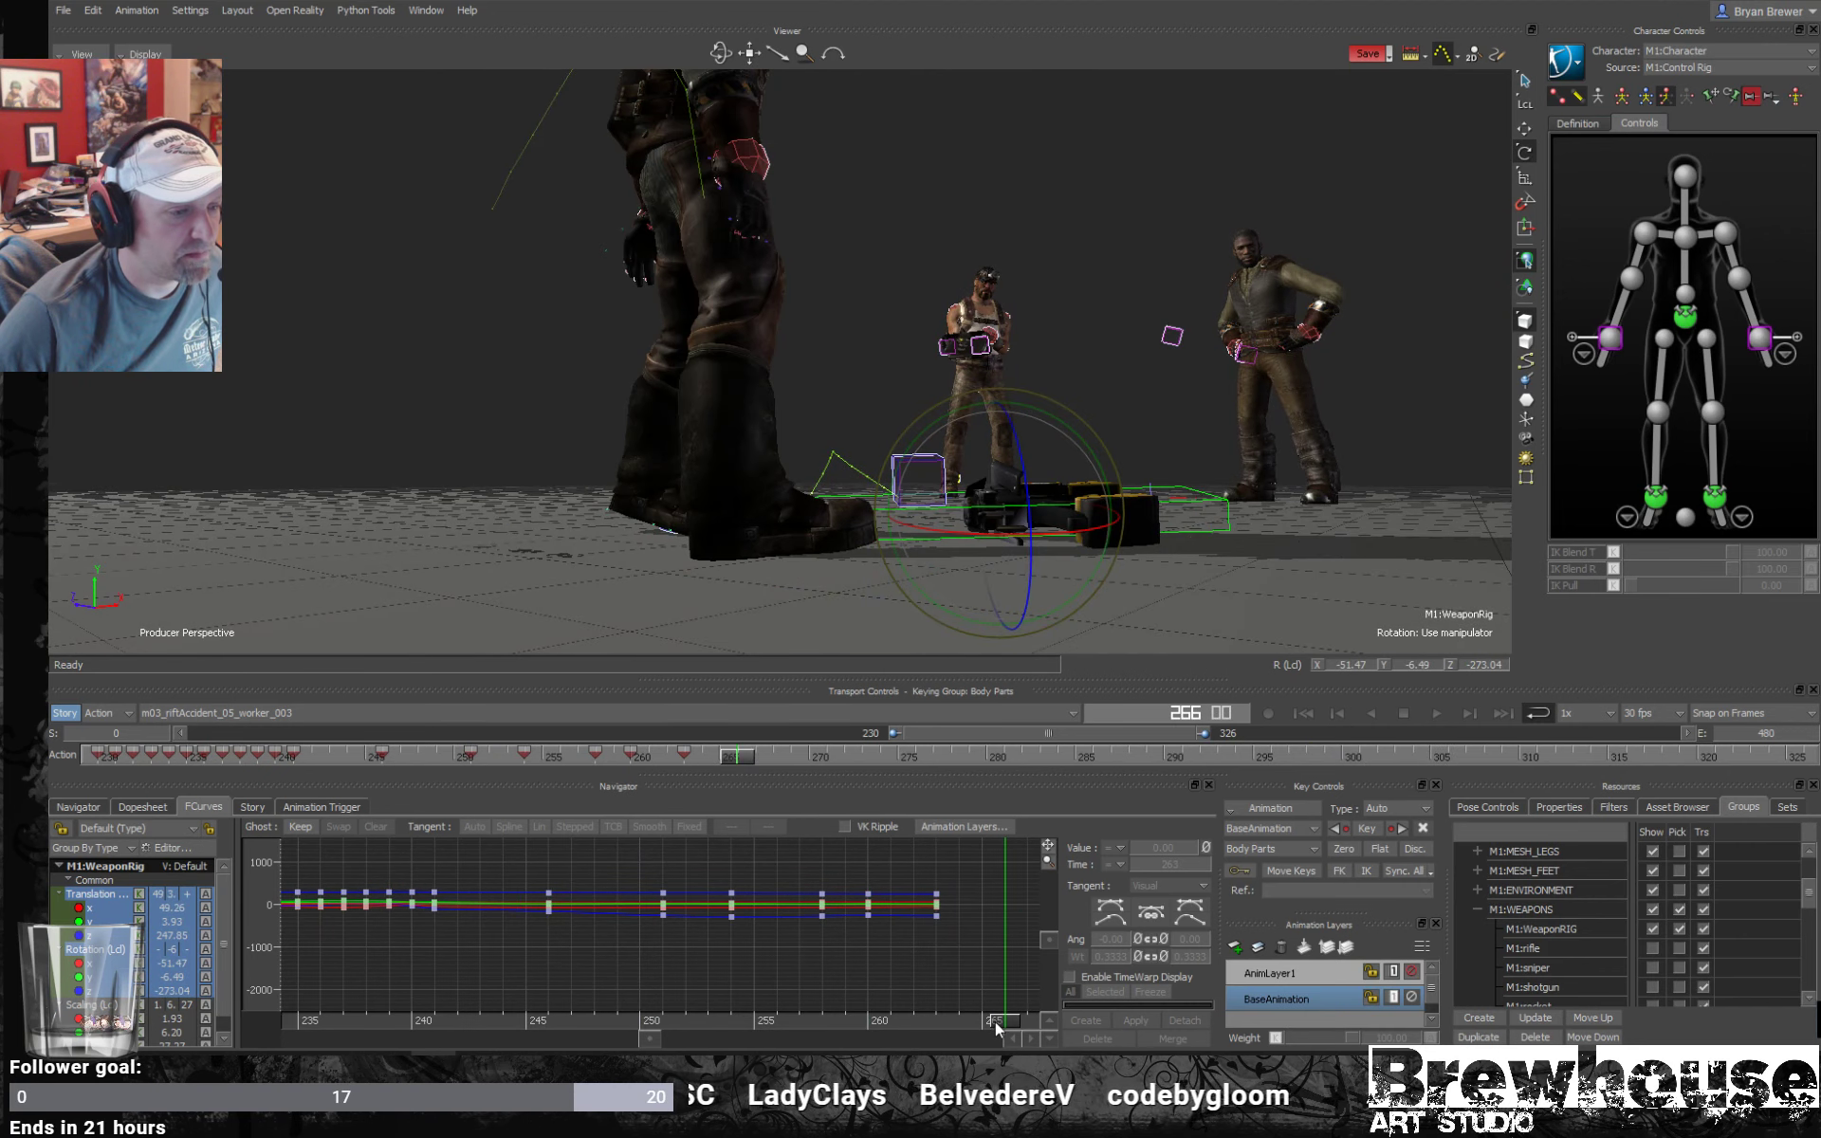
Raise the weapon rig at frame 263 to about Y 8.9 and tilt it to about X -51.5, Y 6.9, Z -289.7.
left_click_drag(994, 1023, 937, 1022)
left_click_drag(966, 407, 1004, 385)
key("t")
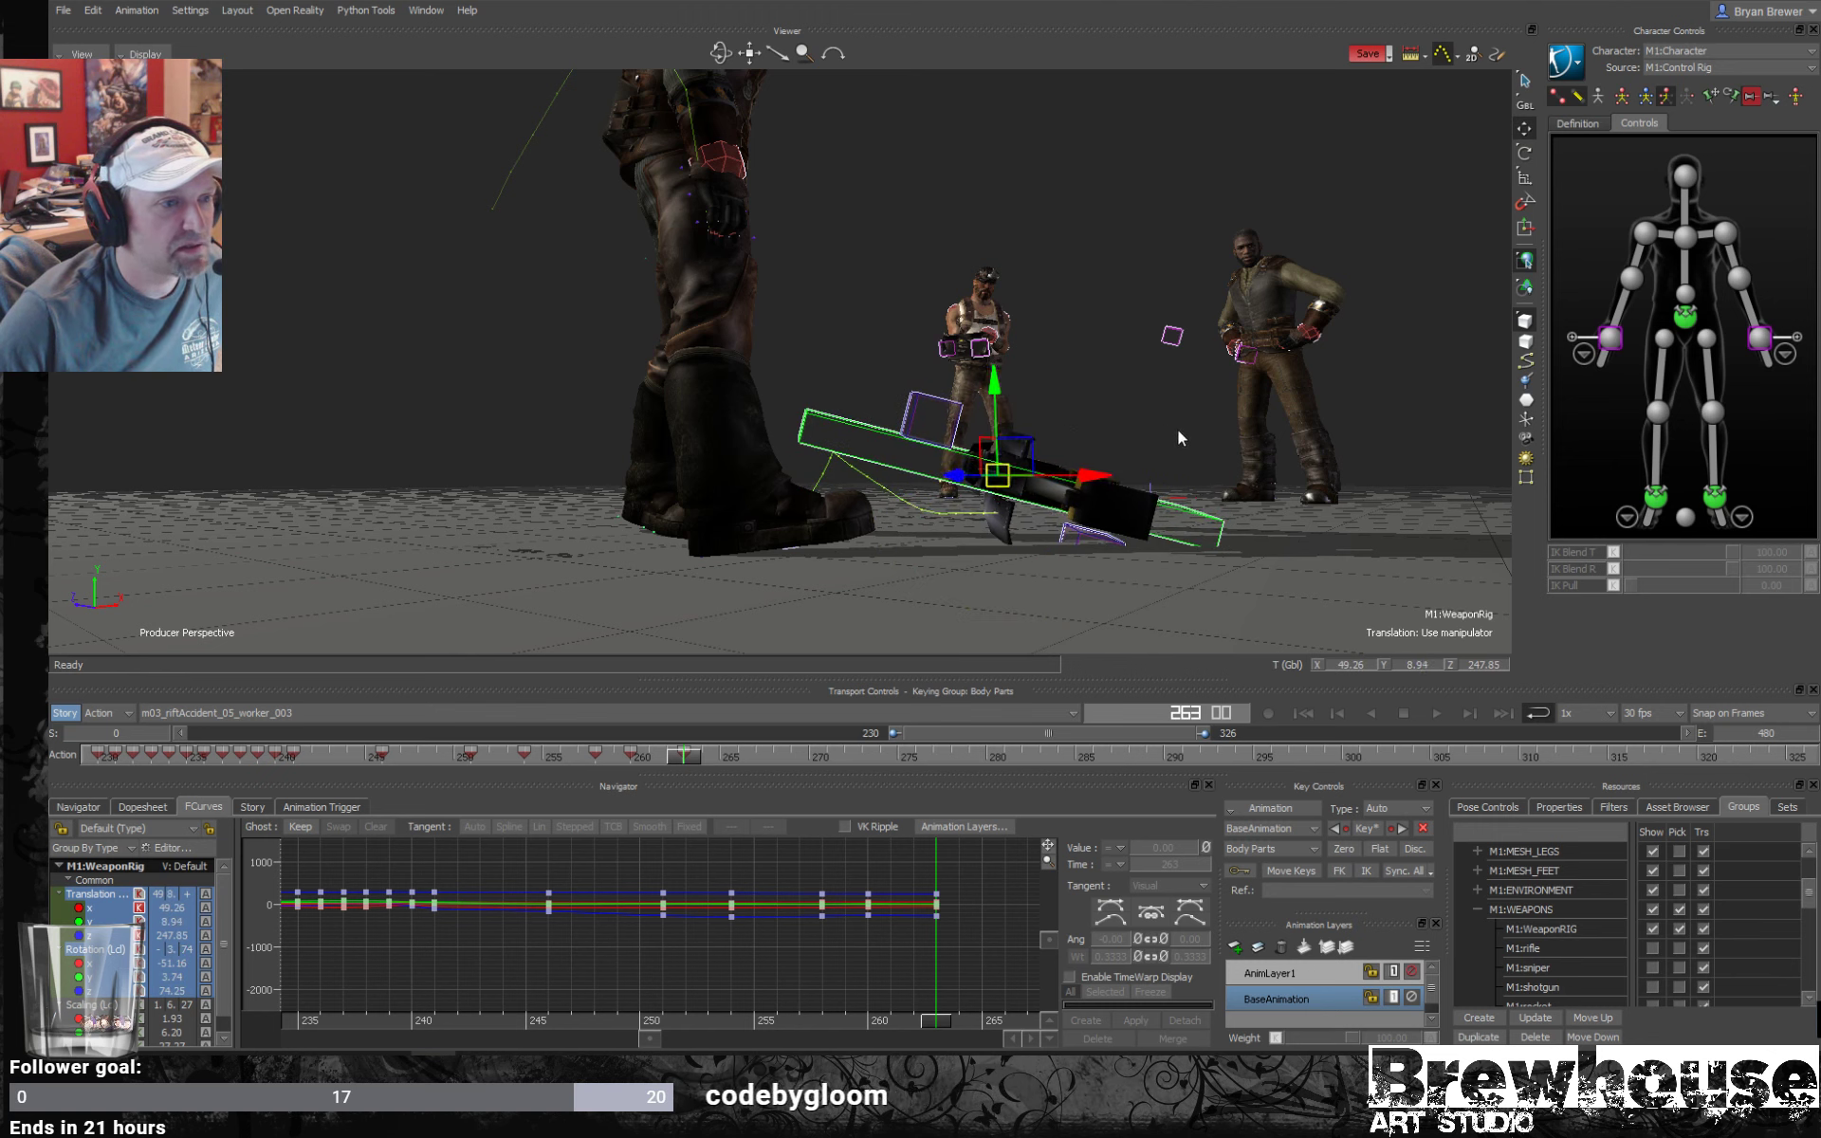
mouse_move(1175, 429)
left_mouse_down()
mouse_move(1078, 426)
mouse_move(1142, 441)
left_mouse_up()
key("r")
scroll(1165, 585, "down", 2)
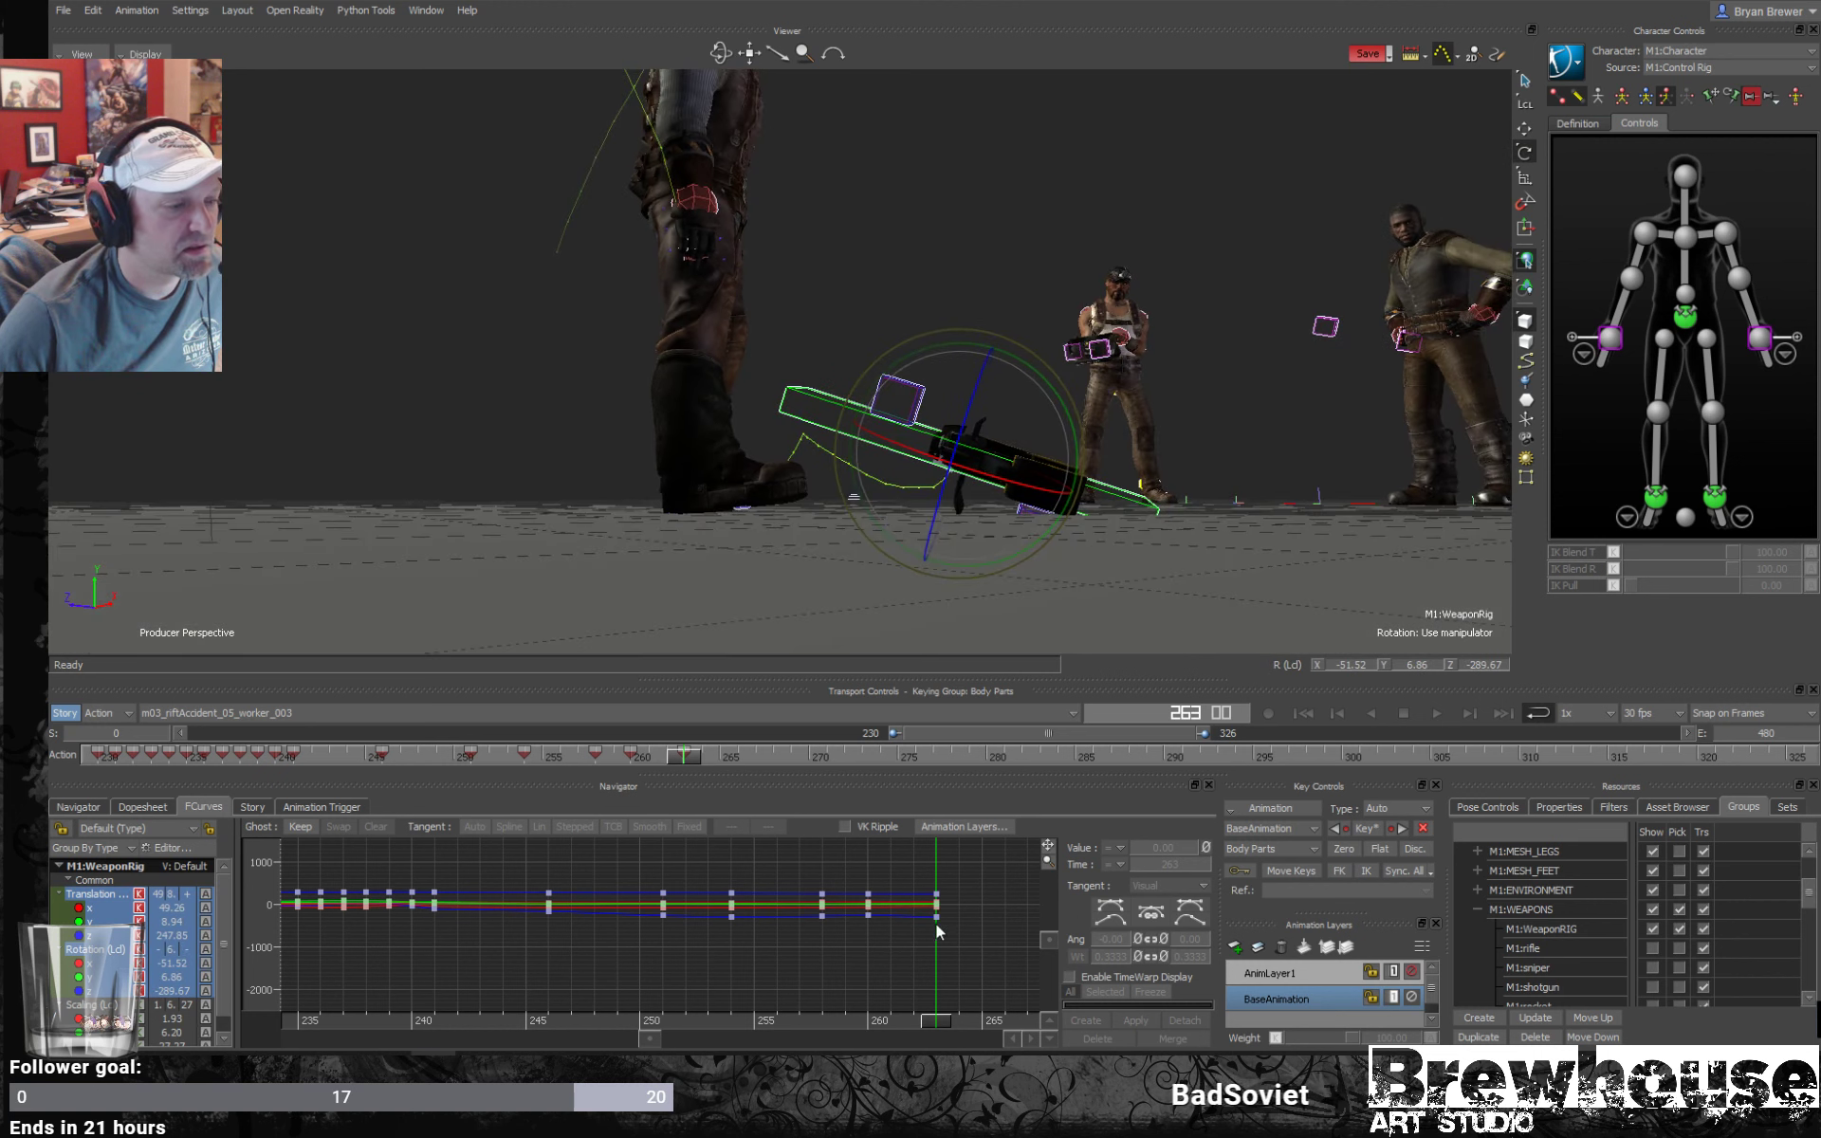
Raise the weapon rig at frame 260 to about Y 8.3 and check it against the floor.
left_click_drag(935, 1023, 876, 1021)
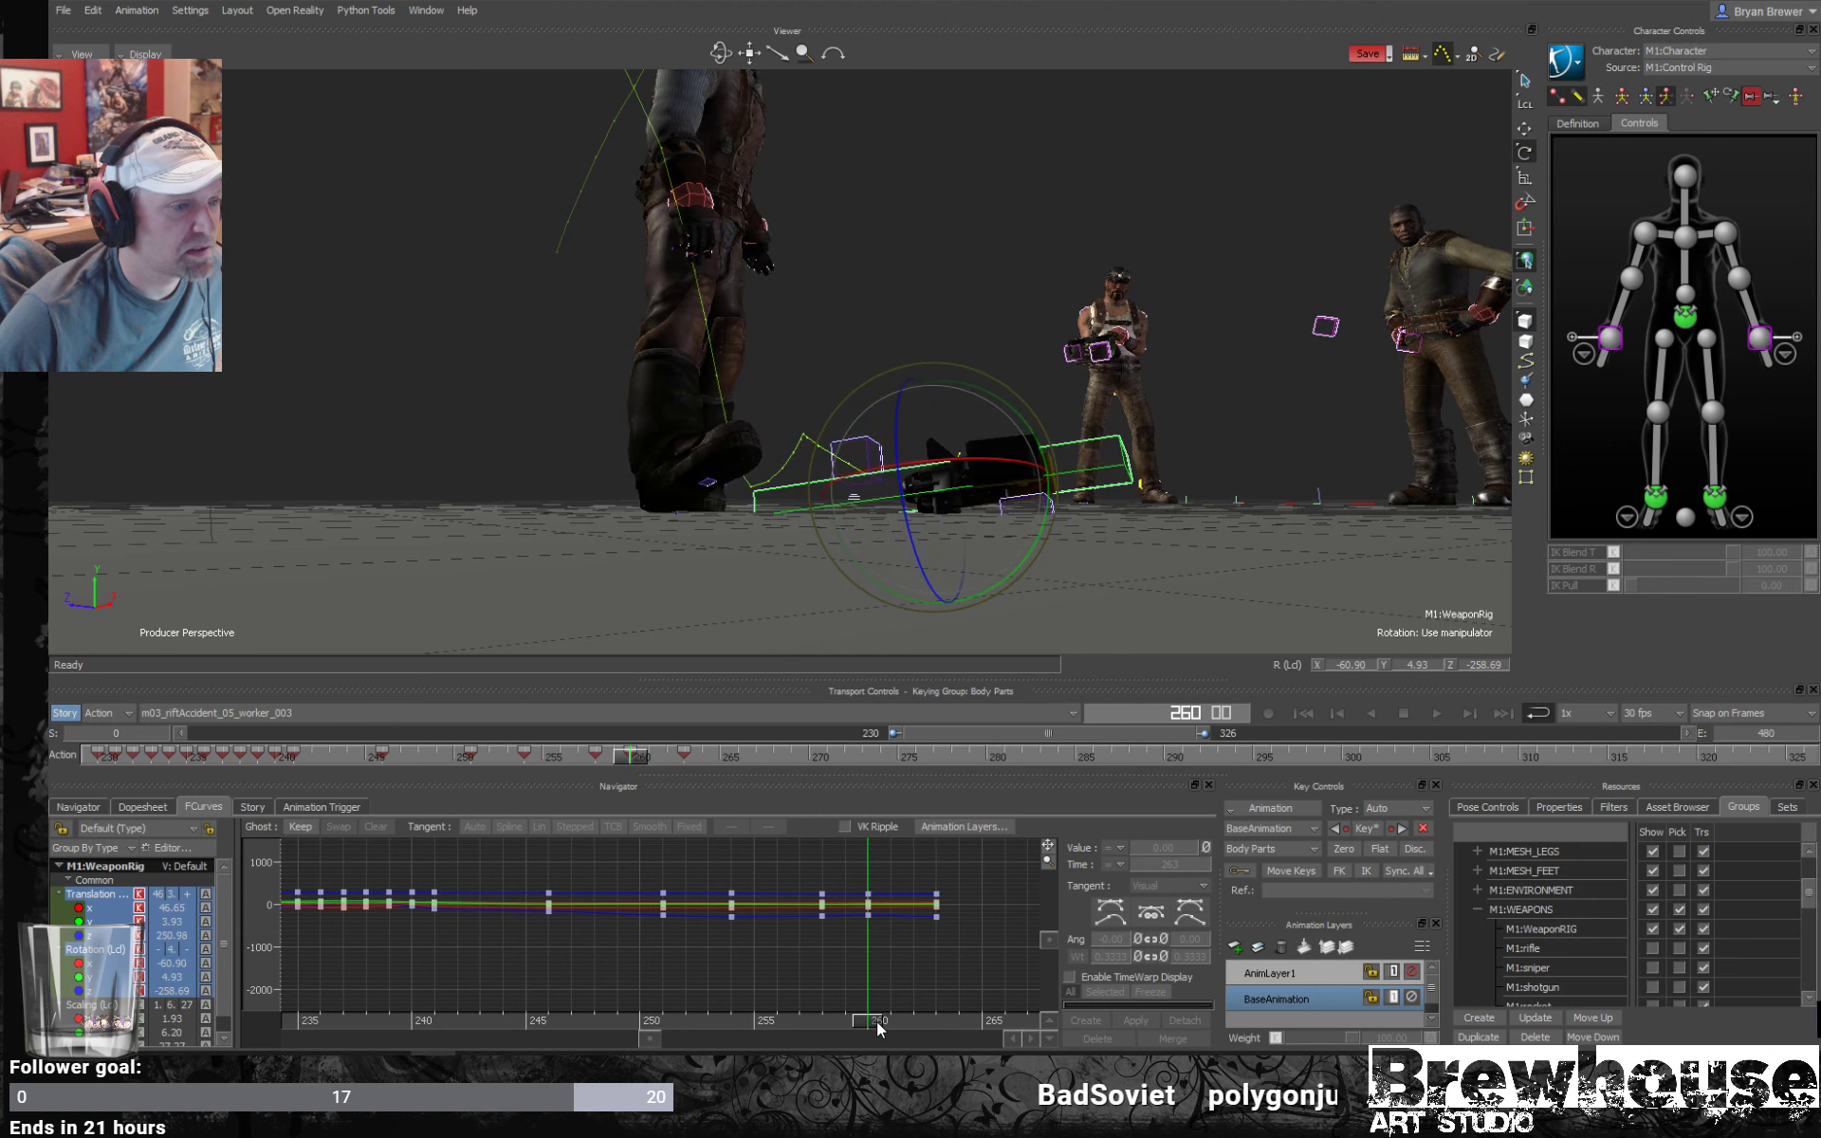
key("t")
left_click_drag(936, 402, 942, 377)
left_click_drag(1013, 571, 965, 671, "ctrl+shift")
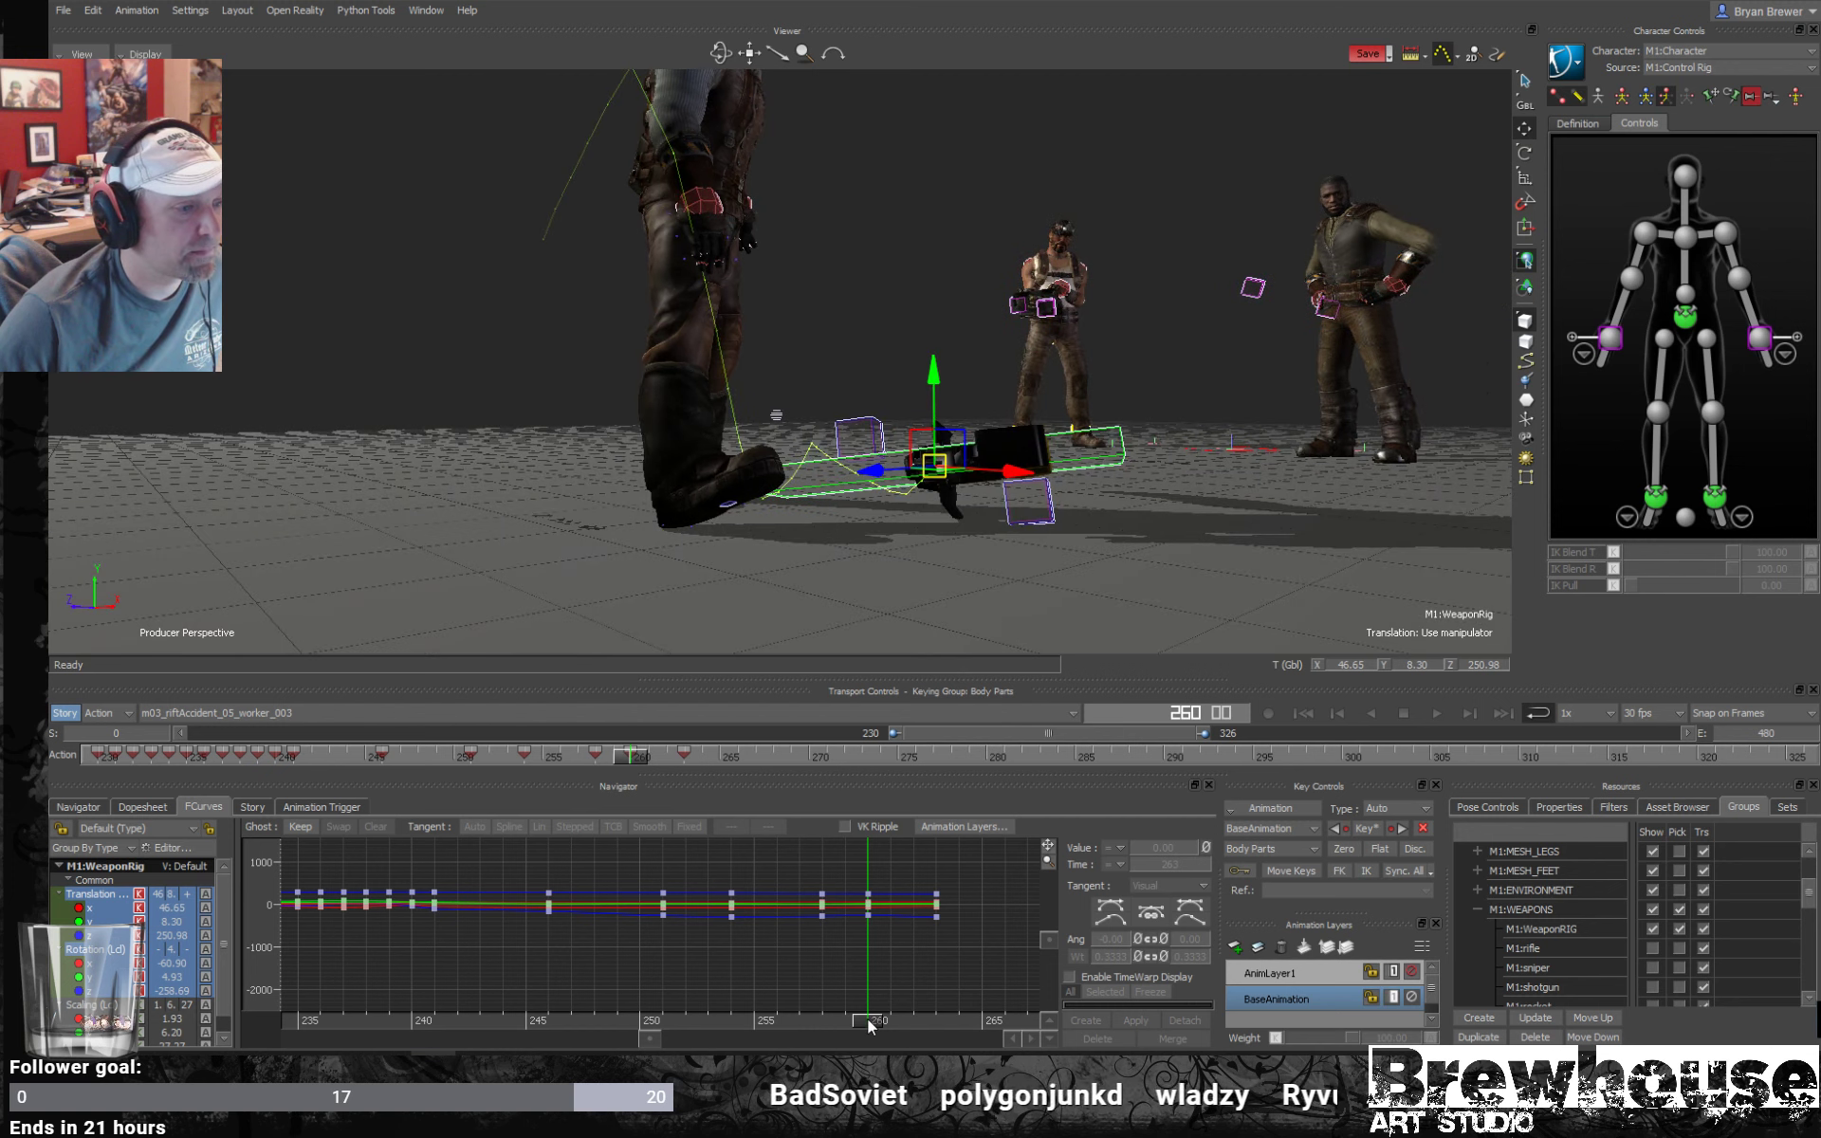
Rotate the weapon rig at frame 260 to about X -62.3, Y 10.6, Z -269.3 and shift it to about X 49.4.
left_click_drag(870, 1027, 823, 1029)
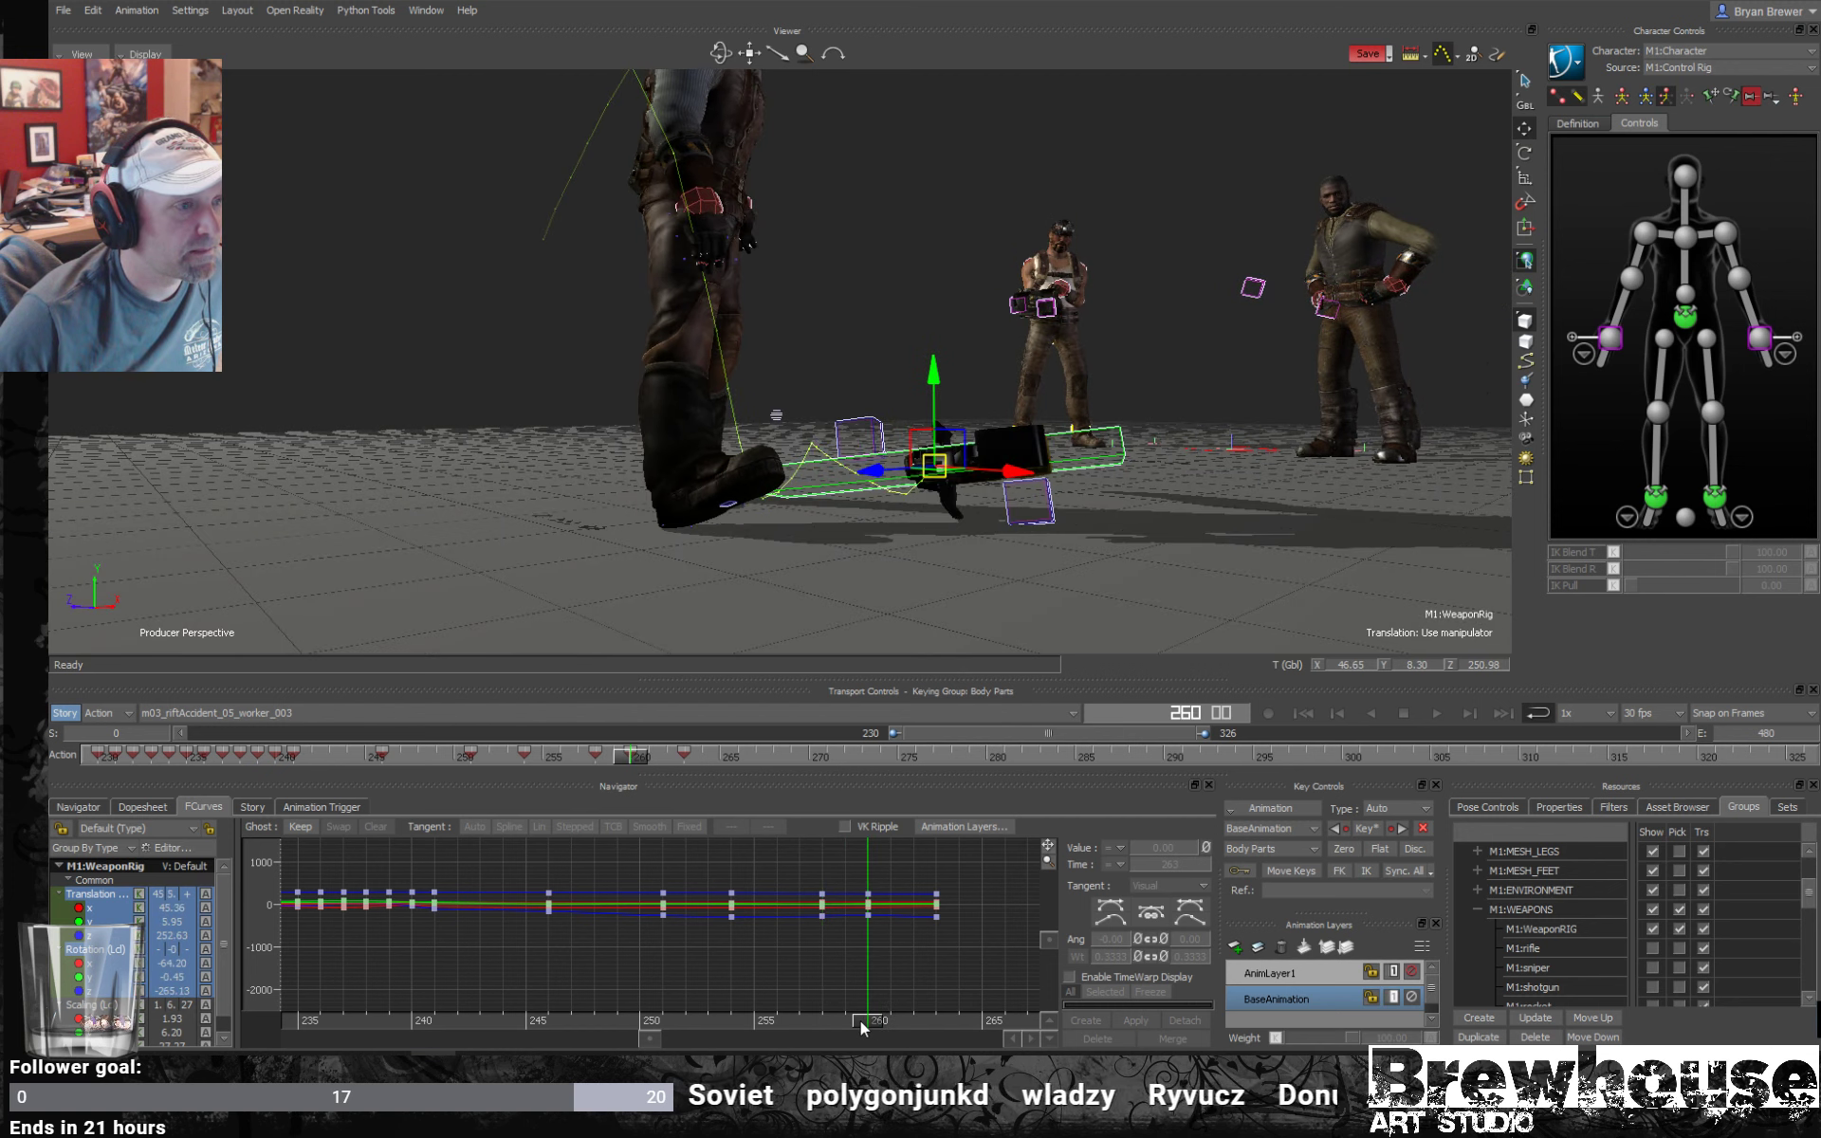
left_click_drag(1026, 357, 908, 374, "ctrl+shift")
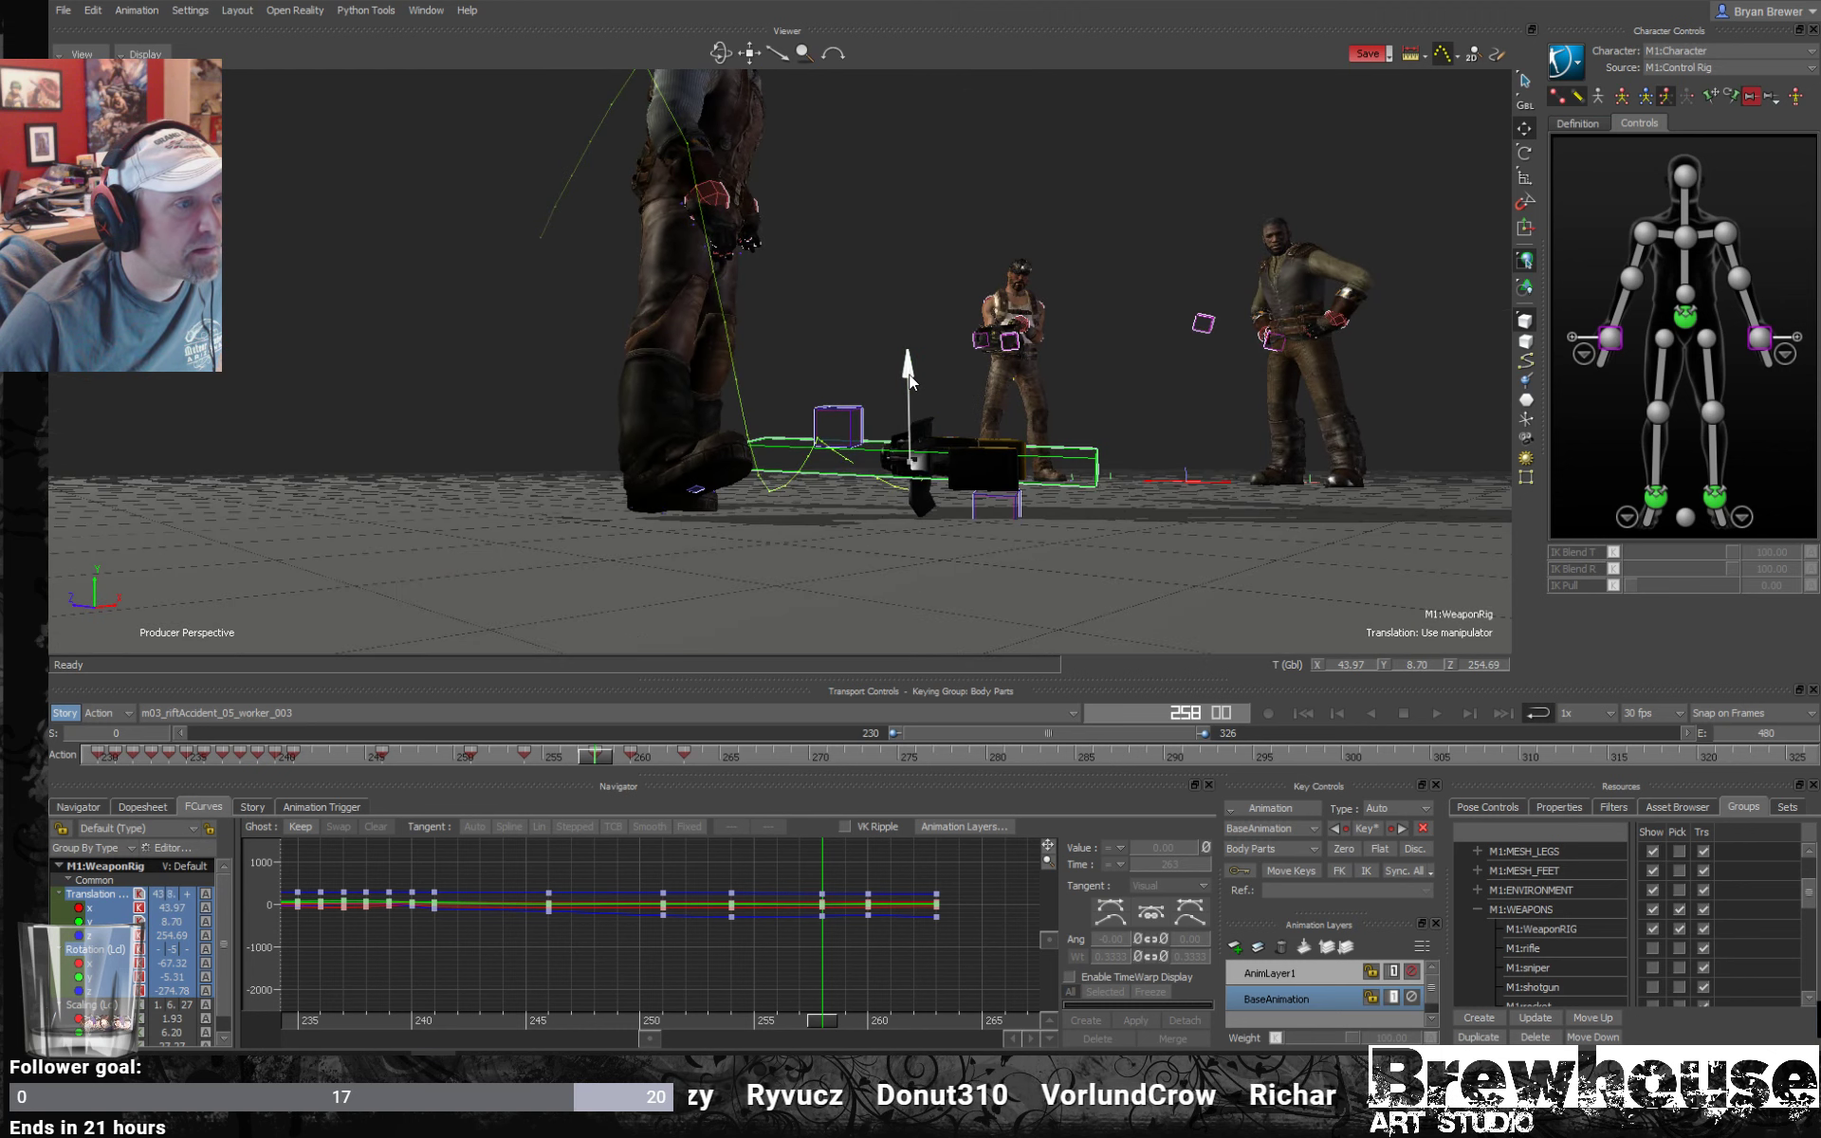
left_click_drag(808, 1016, 868, 1020)
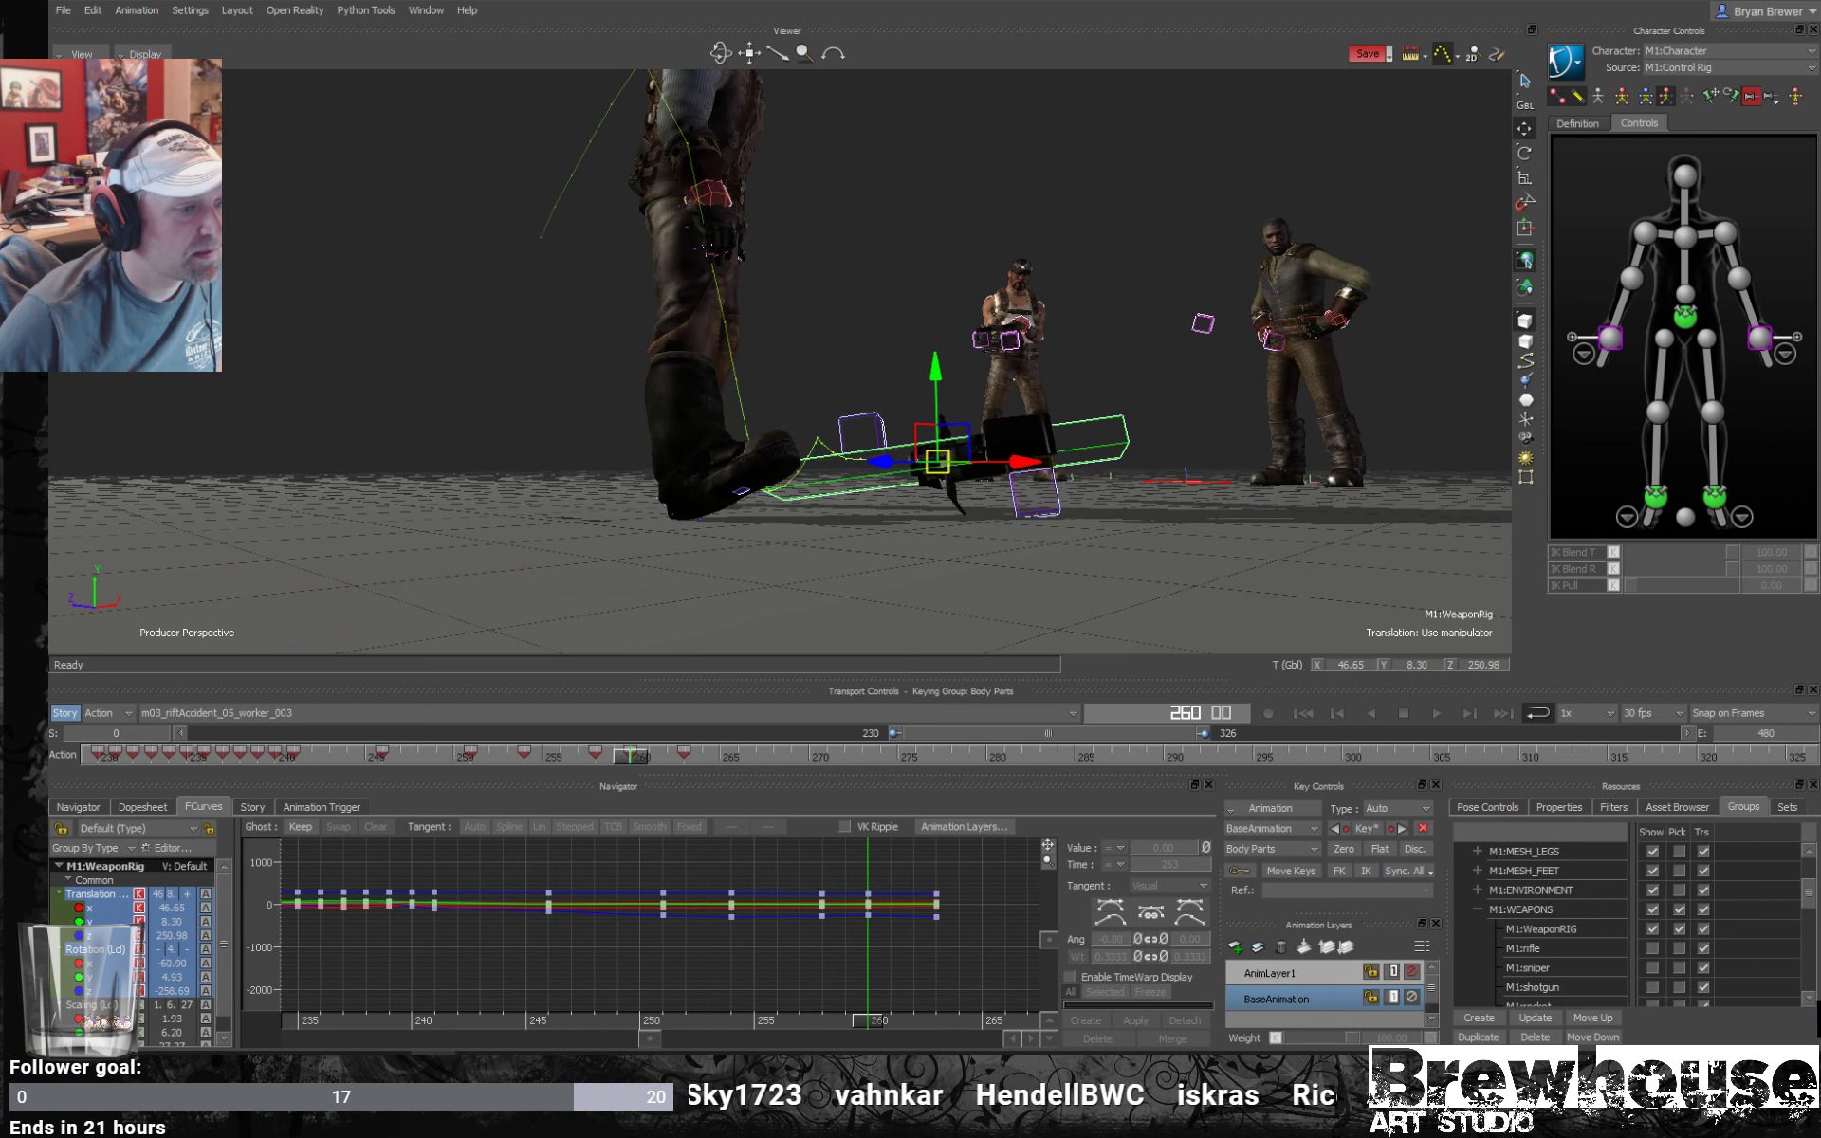
key("e")
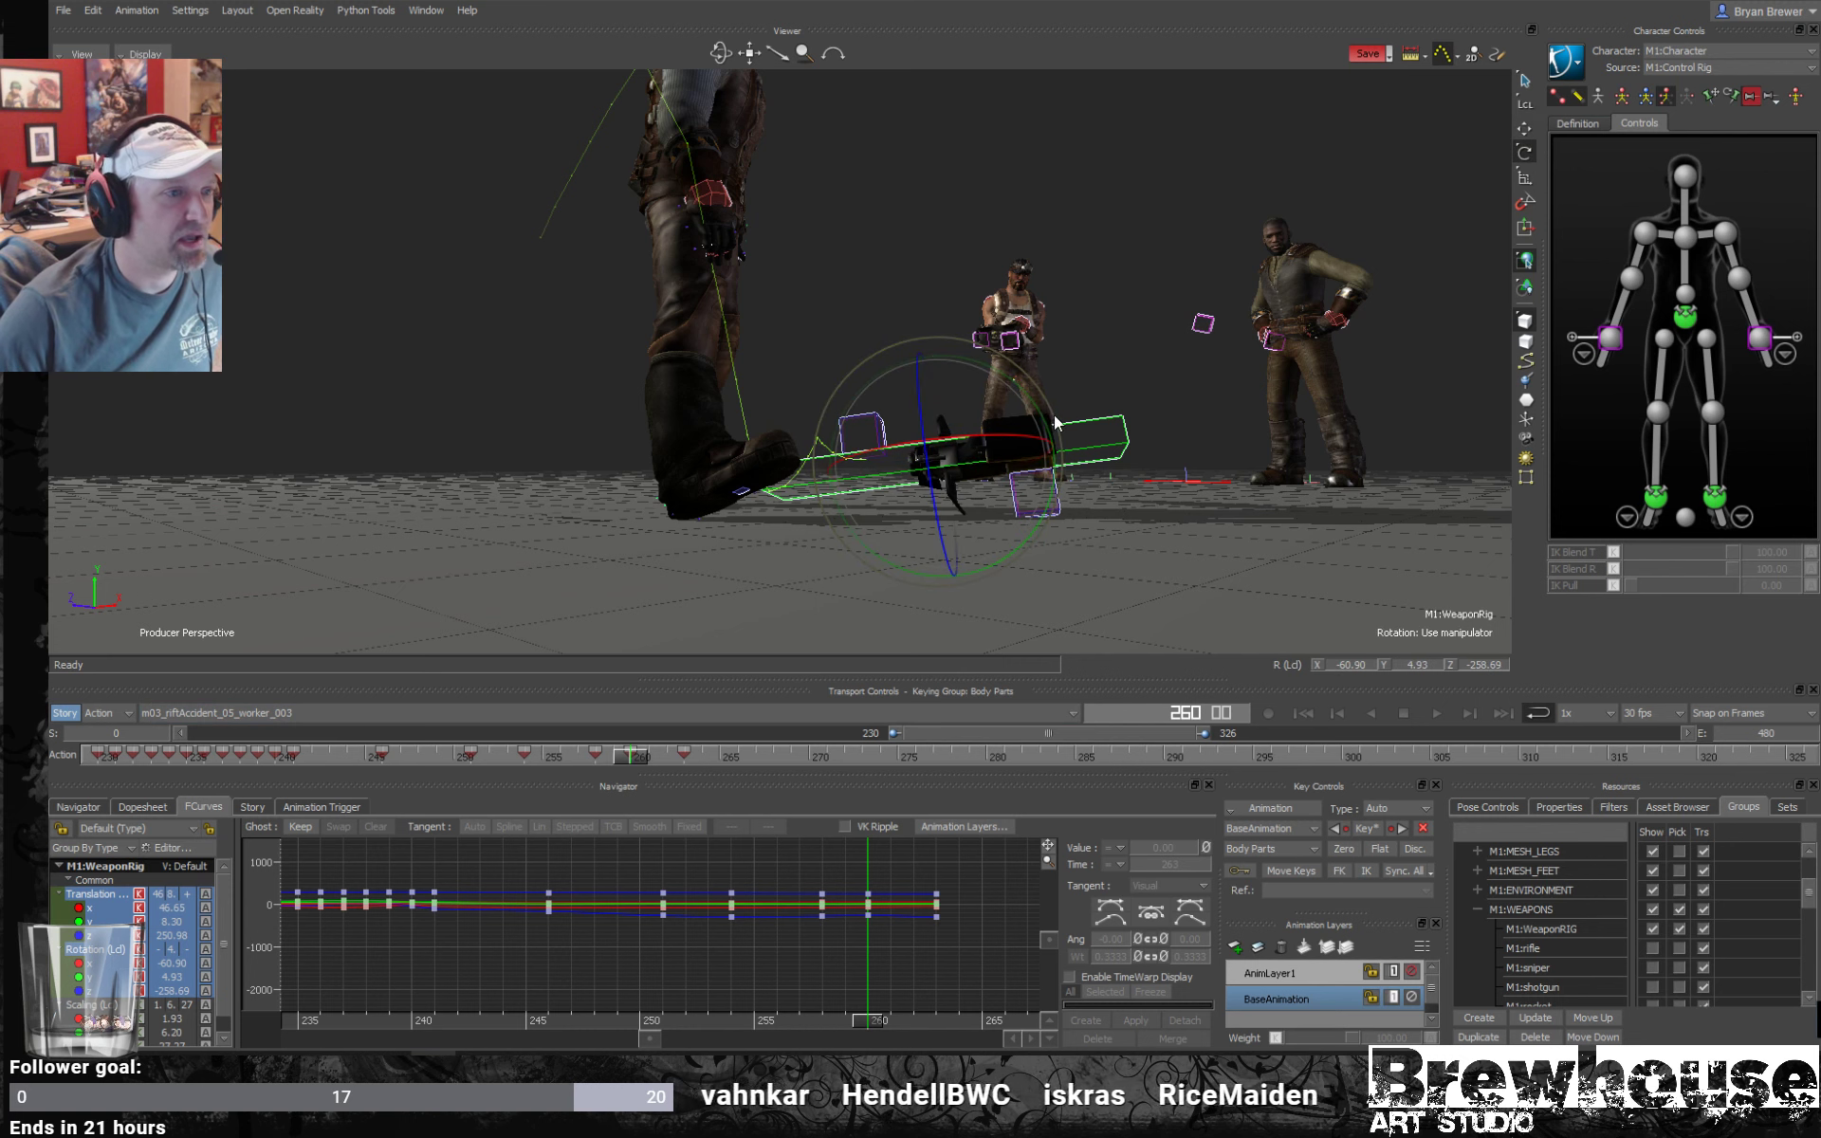
left_click_drag(1040, 417, 1037, 466)
key("t")
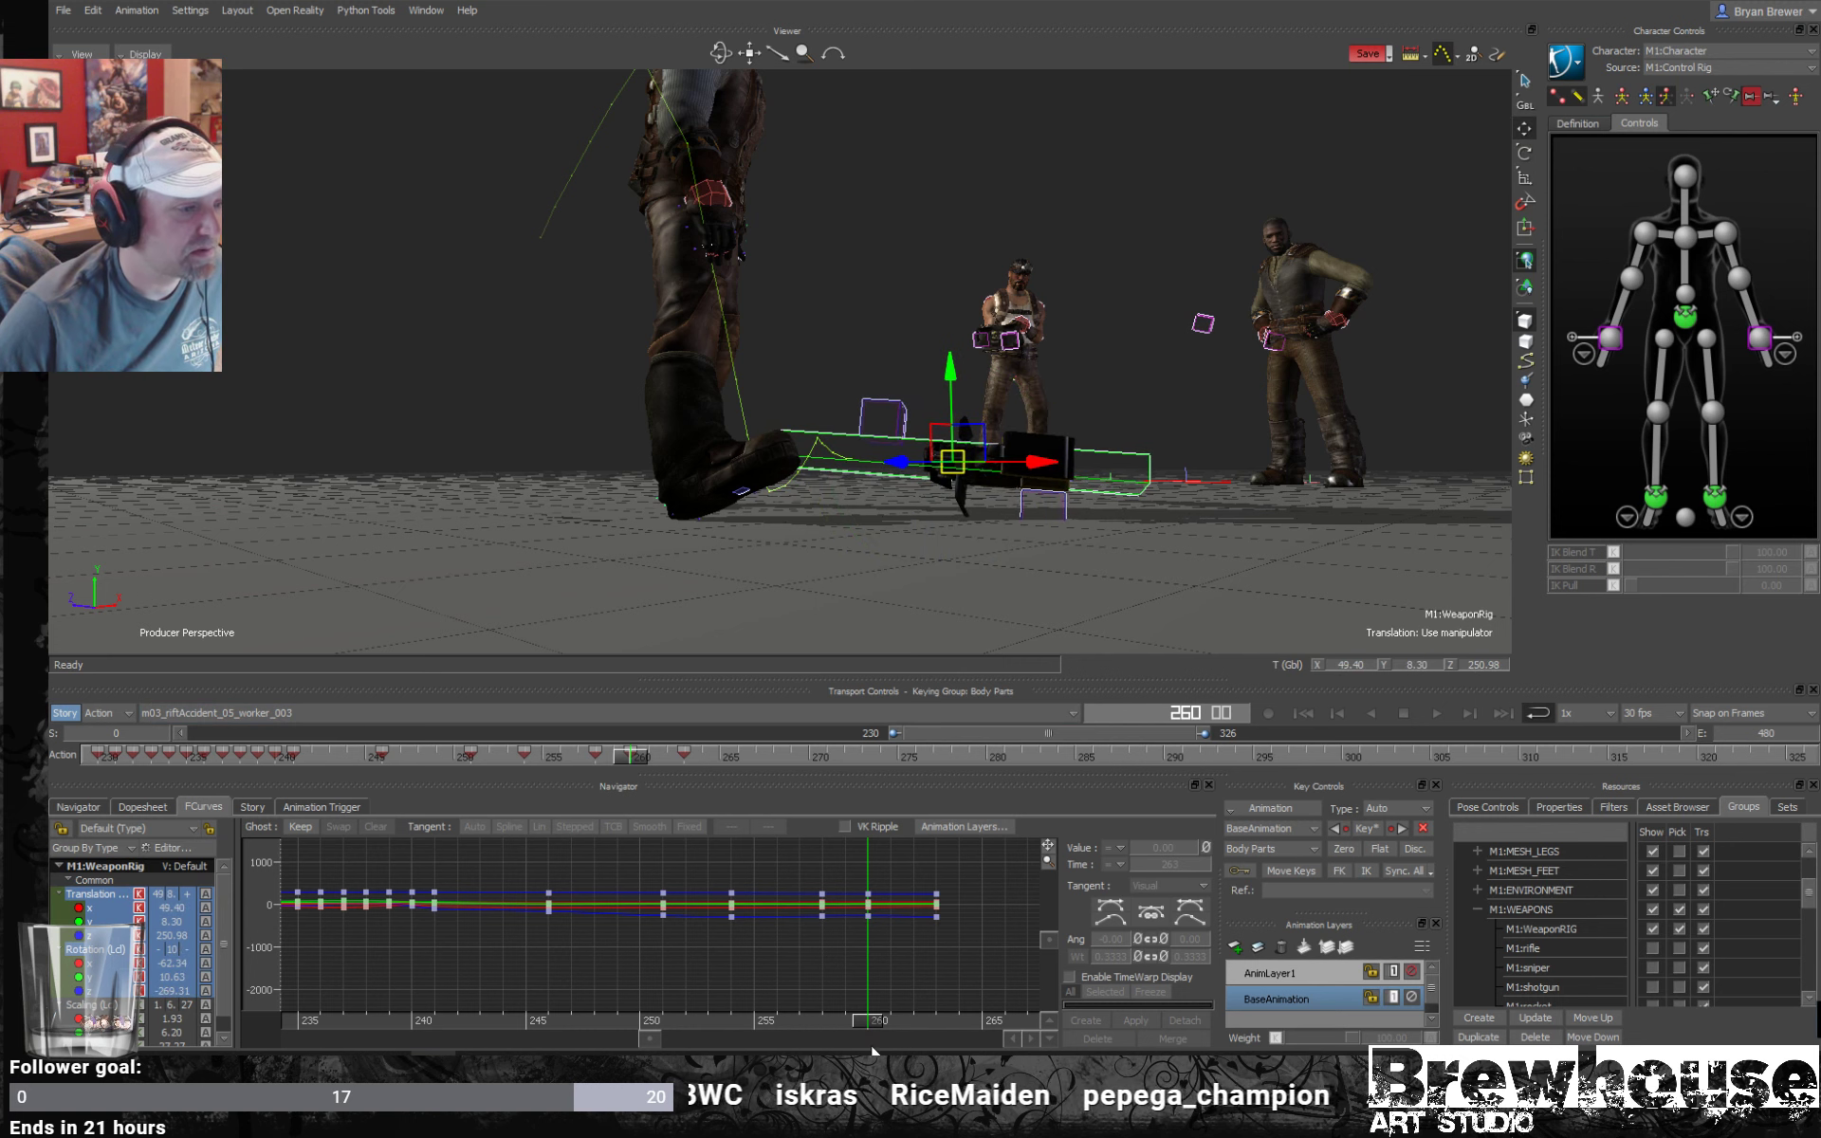
Play back the weapon drop several times and examine the bounces and landing from wider, higher angles.
left_click_drag(870, 1027, 503, 750)
key("space")
left_click_drag(930, 549, 1045, 544, "alt")
right_click_drag(1098, 592, 1060, 556, "alt")
left_click_drag(1061, 555, 1096, 538, "alt")
right_click_drag(921, 588, 956, 610, "alt")
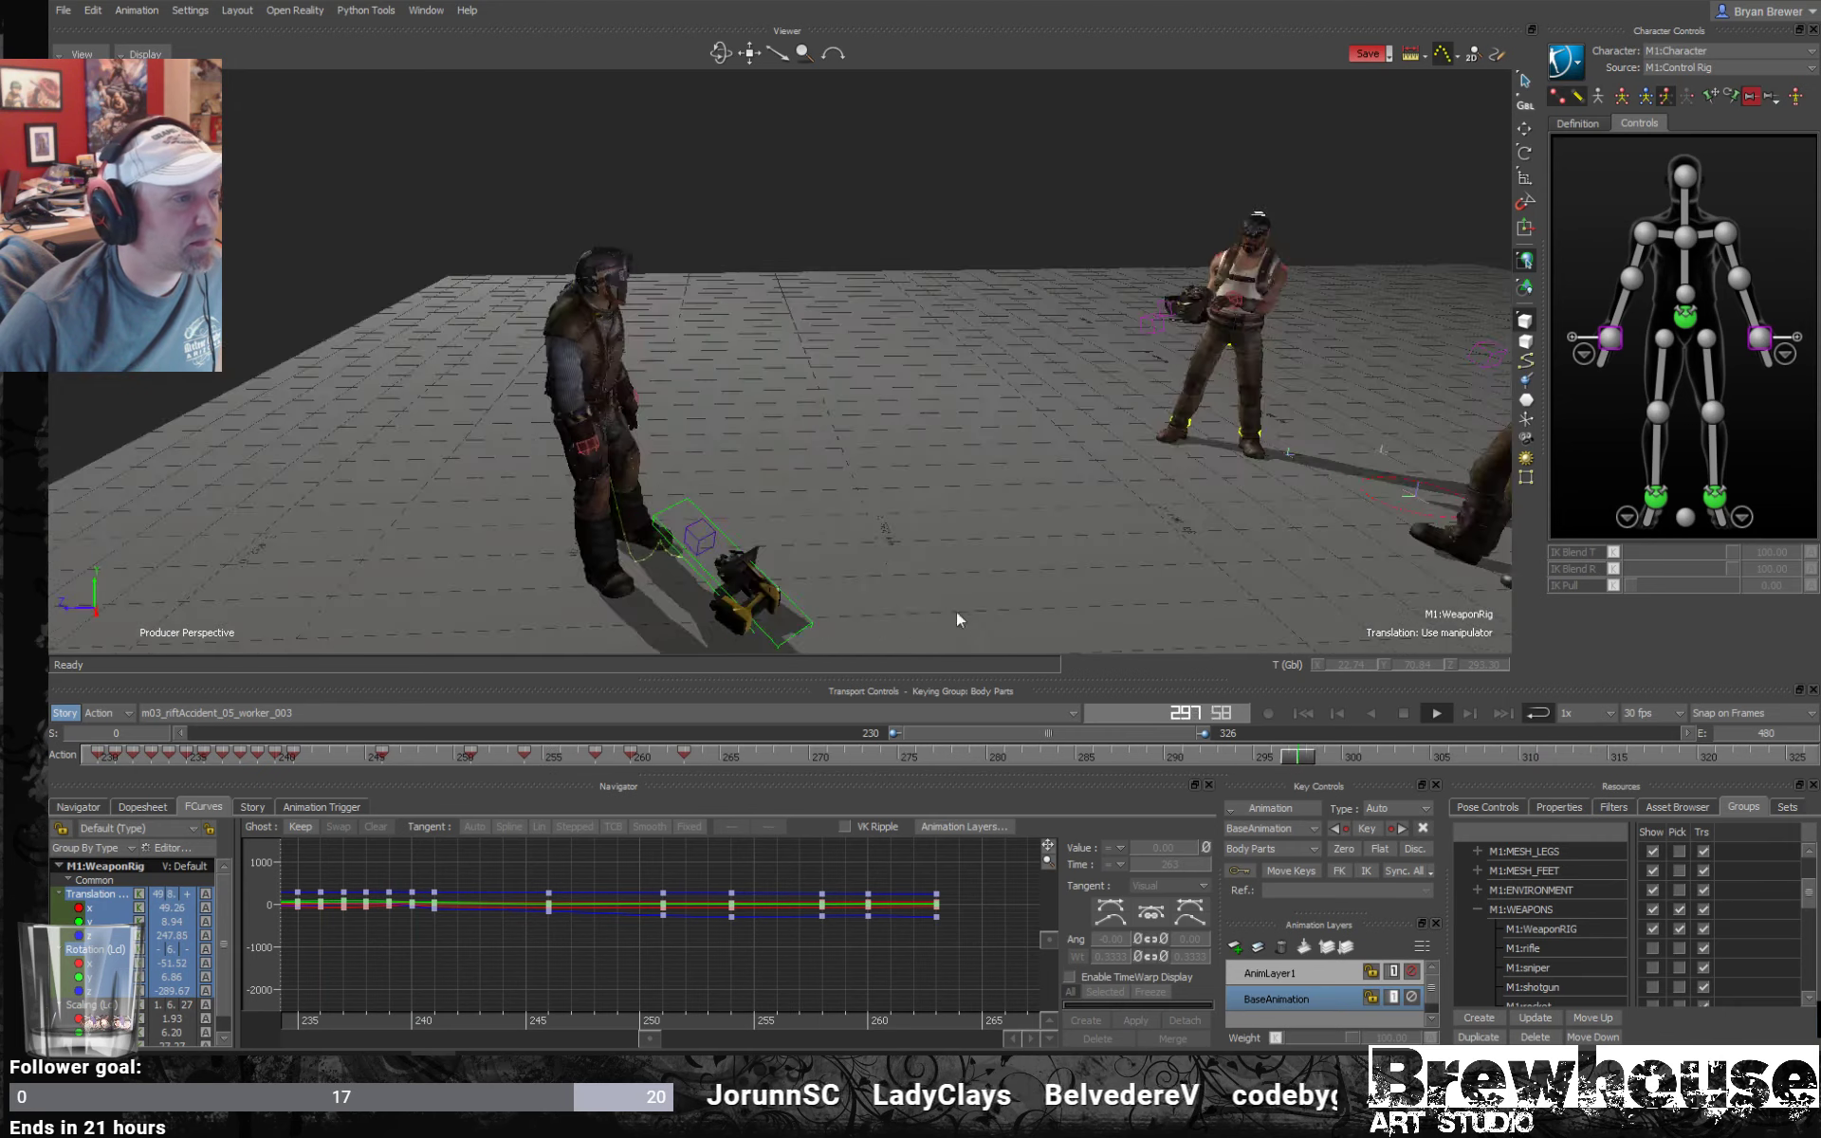
left_click_drag(956, 610, 877, 647, "alt")
key("alt+v")
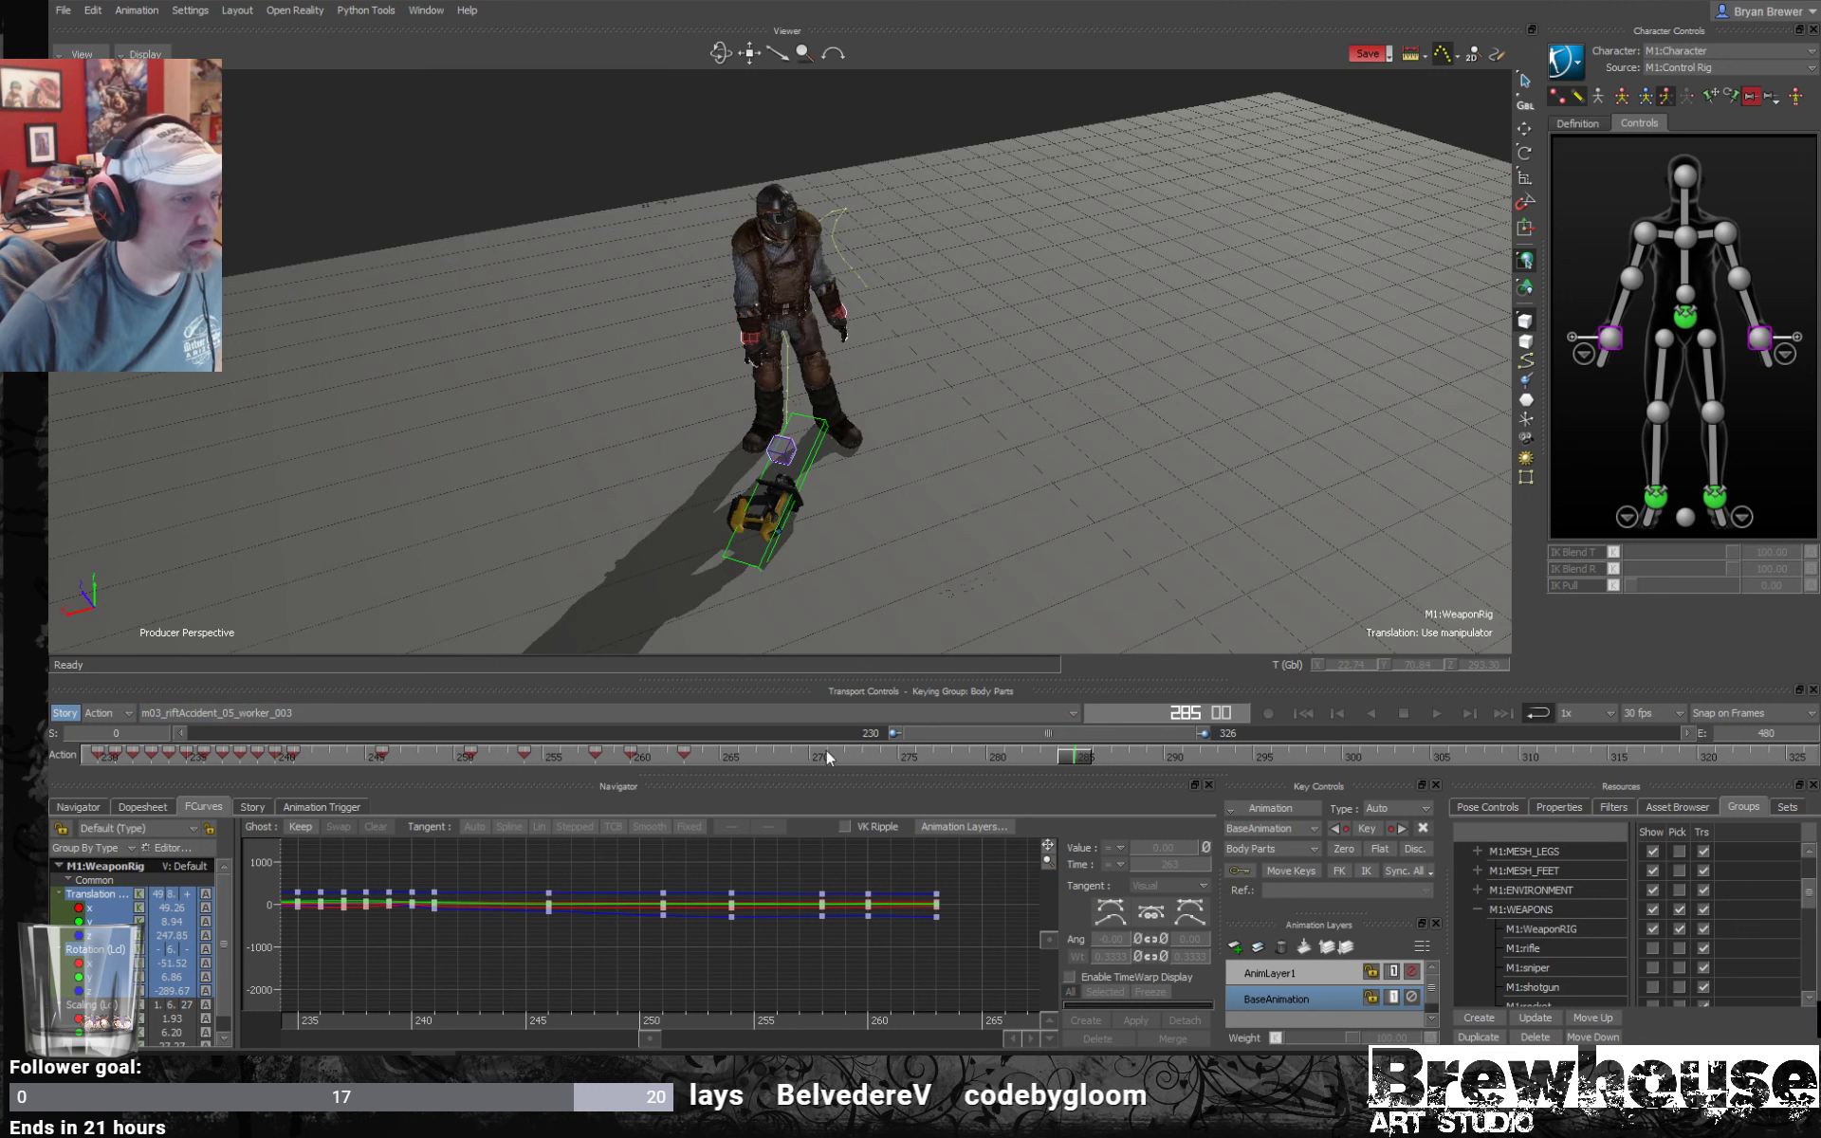
left_click(418, 756)
key("alt+v")
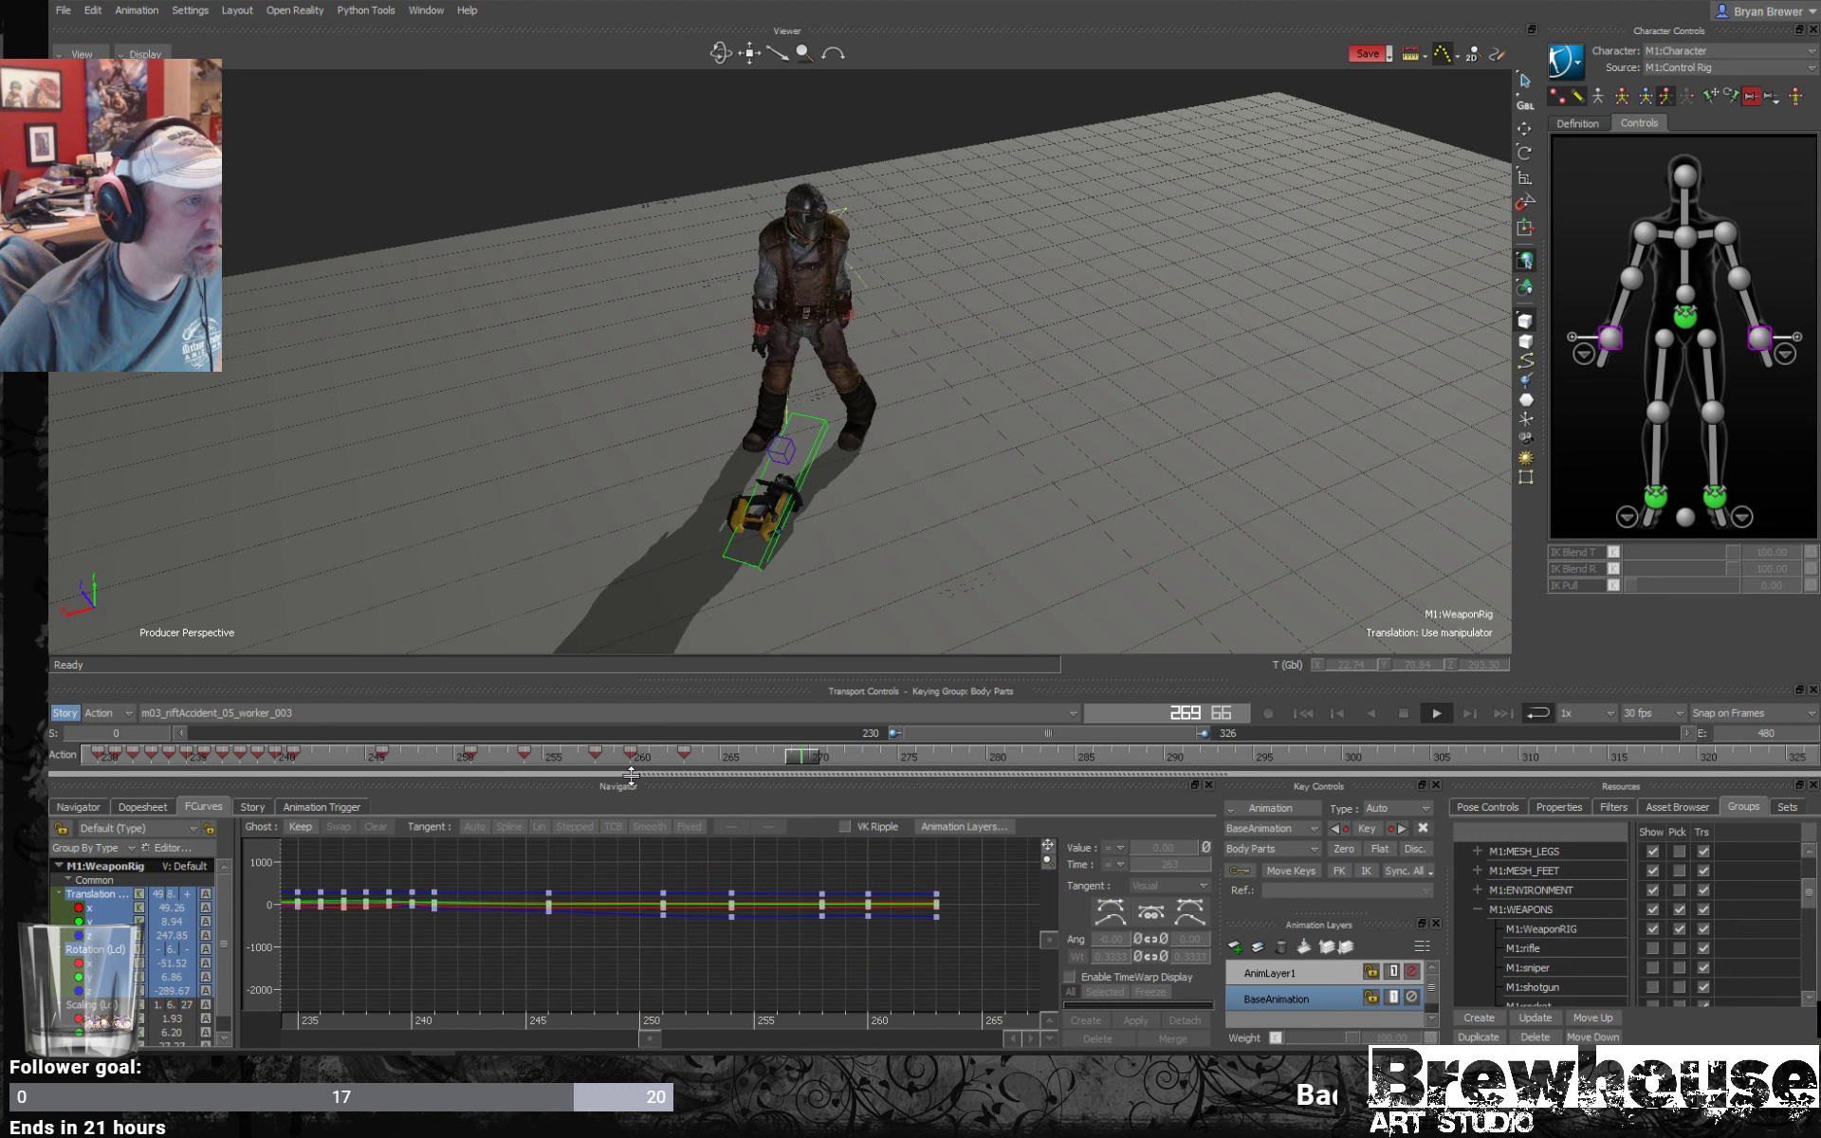
key("ctrl+space")
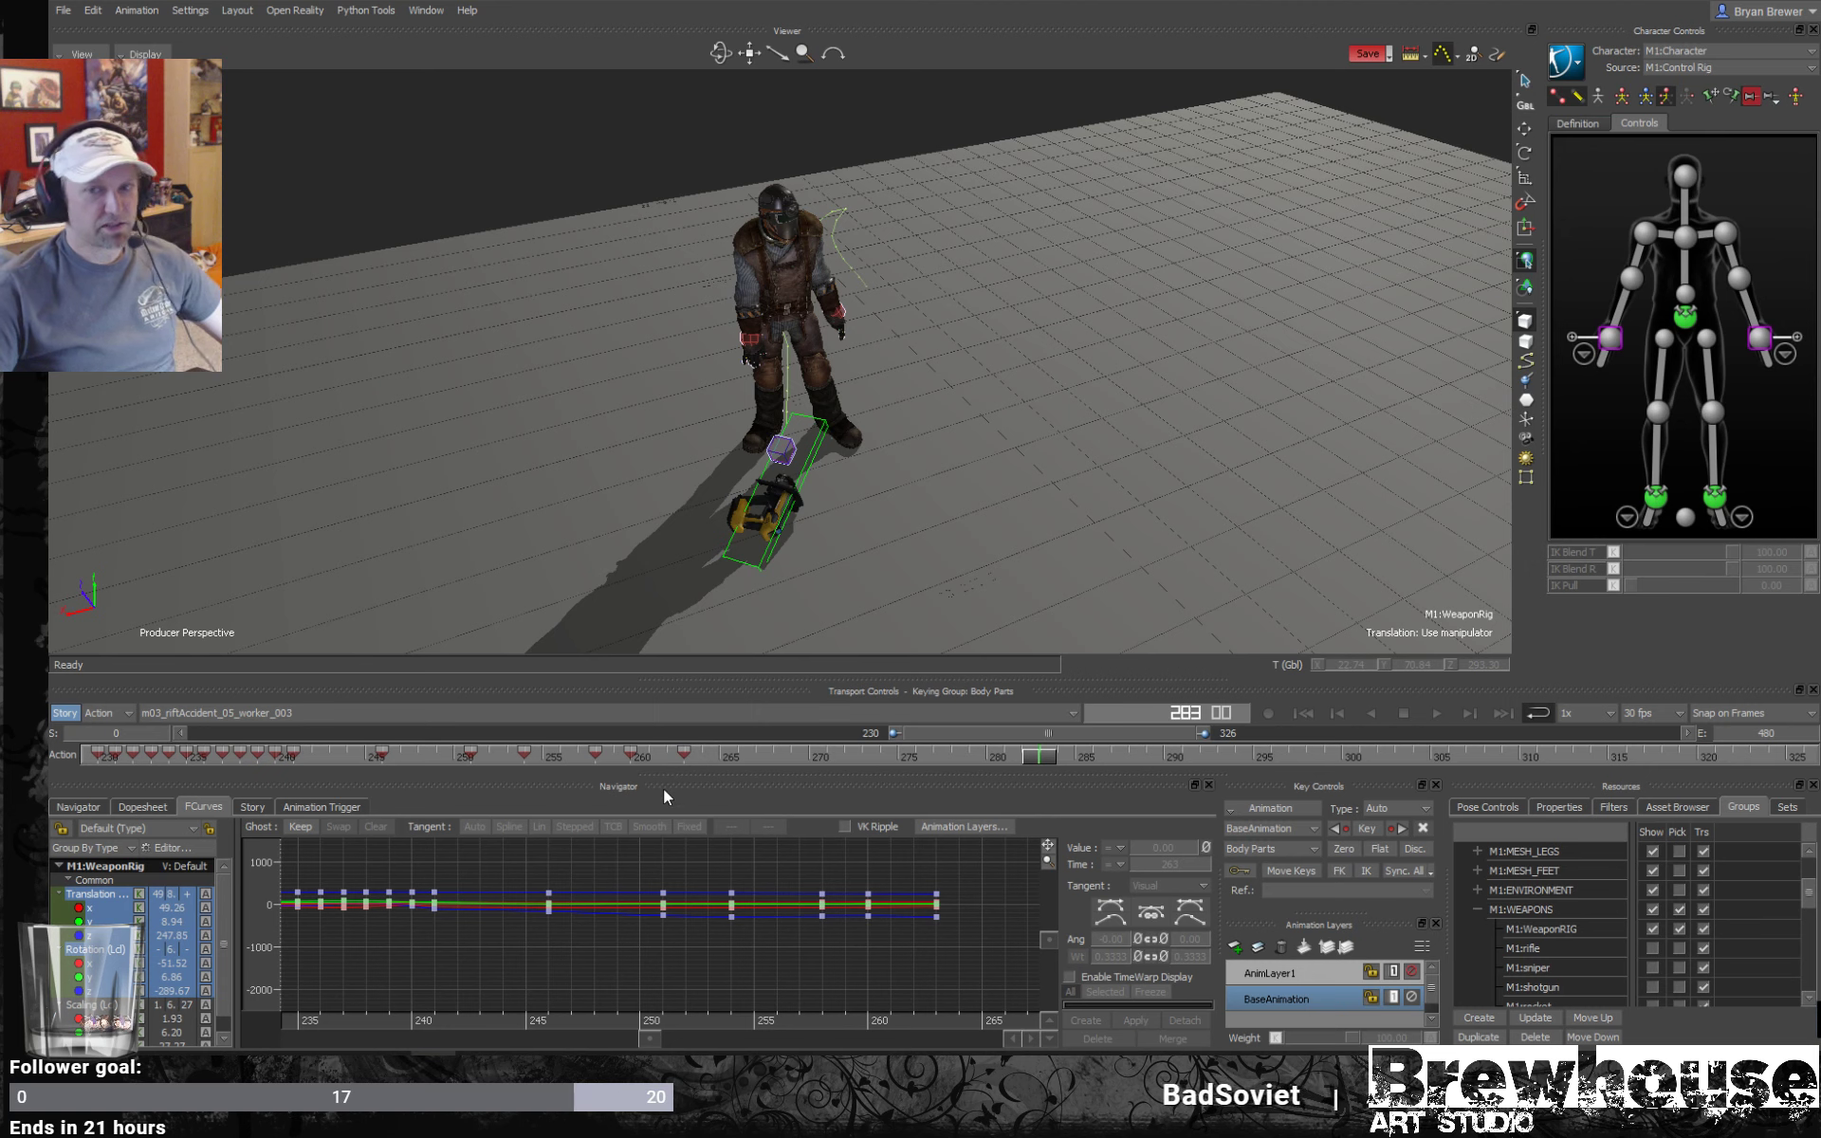
Extend the visible timeline range back to frame 0 and go to the first frame.
left_click_drag(736, 510, 907, 657, "ctrl+shift")
left_click_drag(589, 756, 50, 694)
left_click_drag(569, 524, 772, 491, "ctrl+shift")
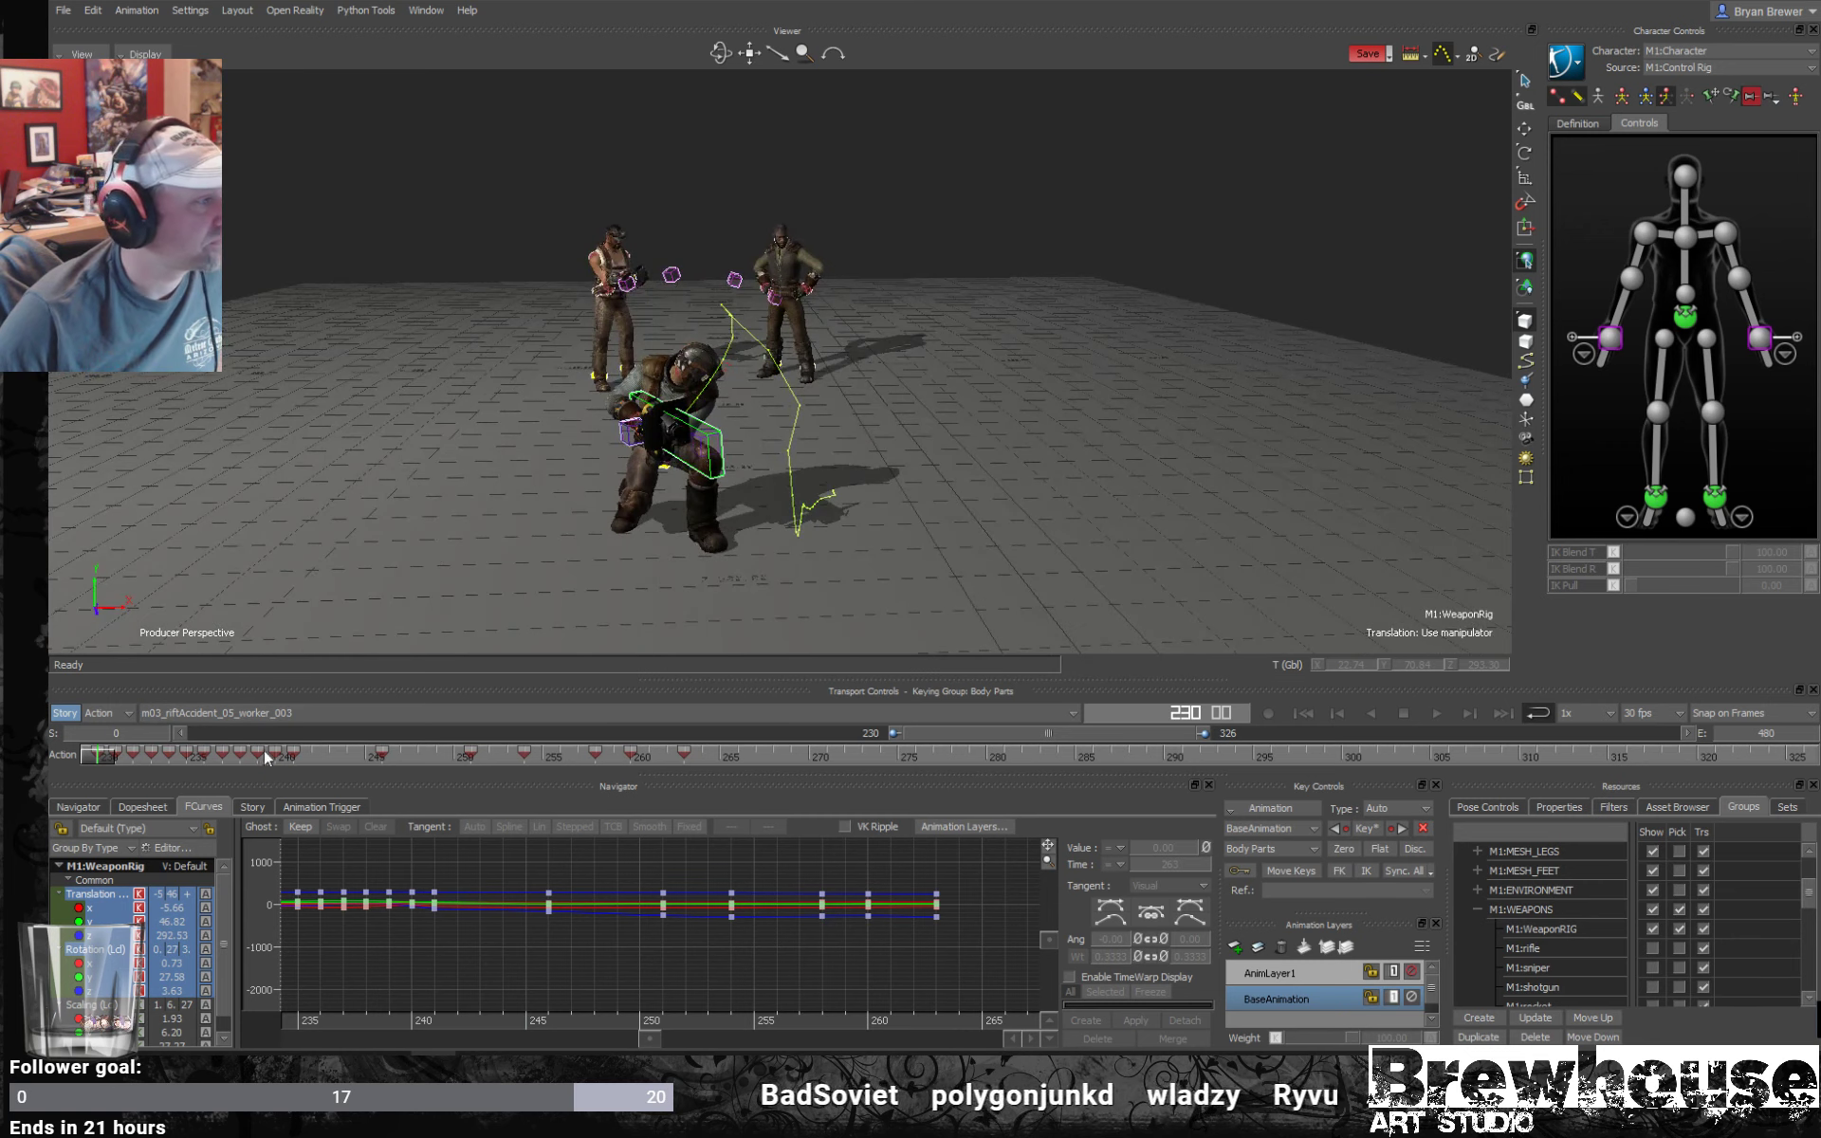
left_click_drag(943, 731, 52, 689)
left_click_drag(220, 753, 74, 730)
Set IK Blend T and IK Blend R to 100 on M1's right wrist auxiliary effector, working close up in X-ray display.
scroll(756, 555, "up", 3)
scroll(758, 556, "up", 3)
left_click_drag(759, 556, 1011, 481, "ctrl+shift")
scroll(1011, 480, "up", 3)
scroll(1015, 482, "up", 6)
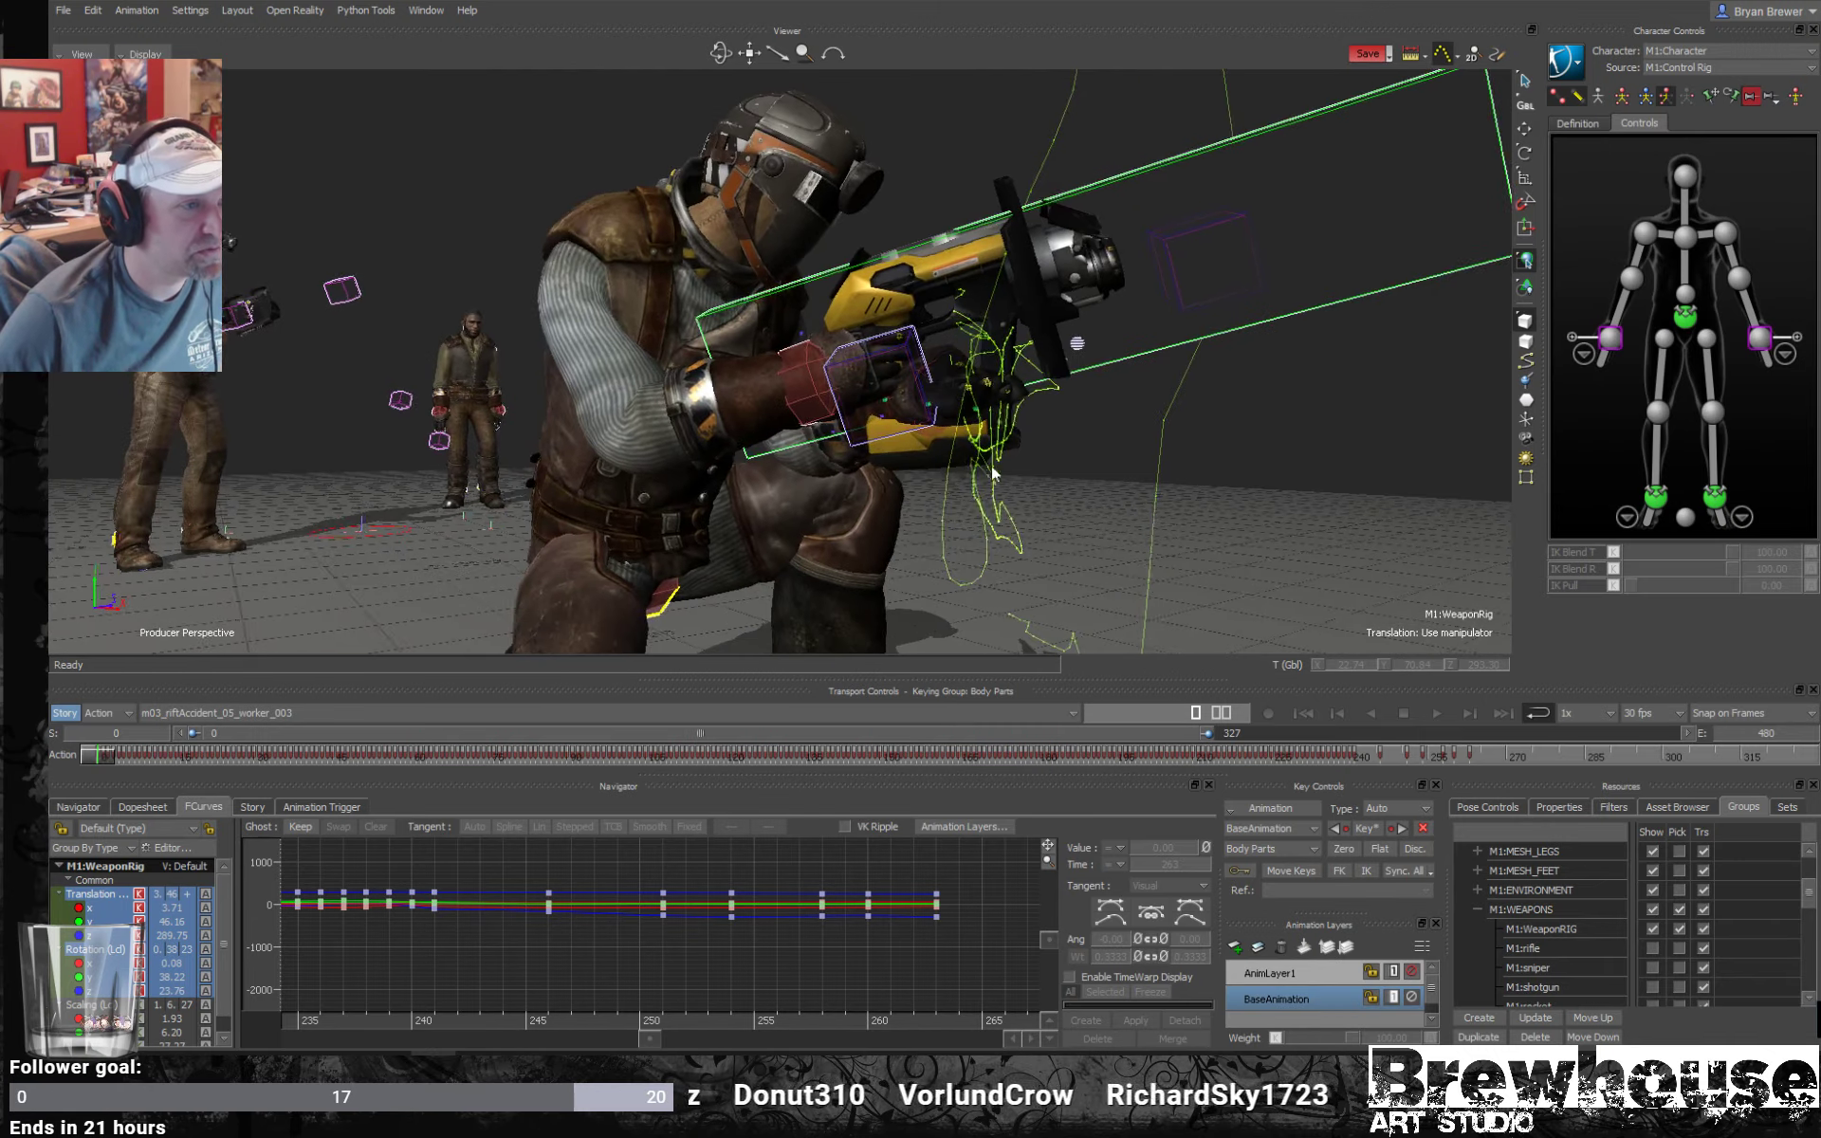
left_click_drag(1051, 471, 973, 456, "ctrl+shift")
scroll(977, 449, "up", 4)
key("ctrl+a")
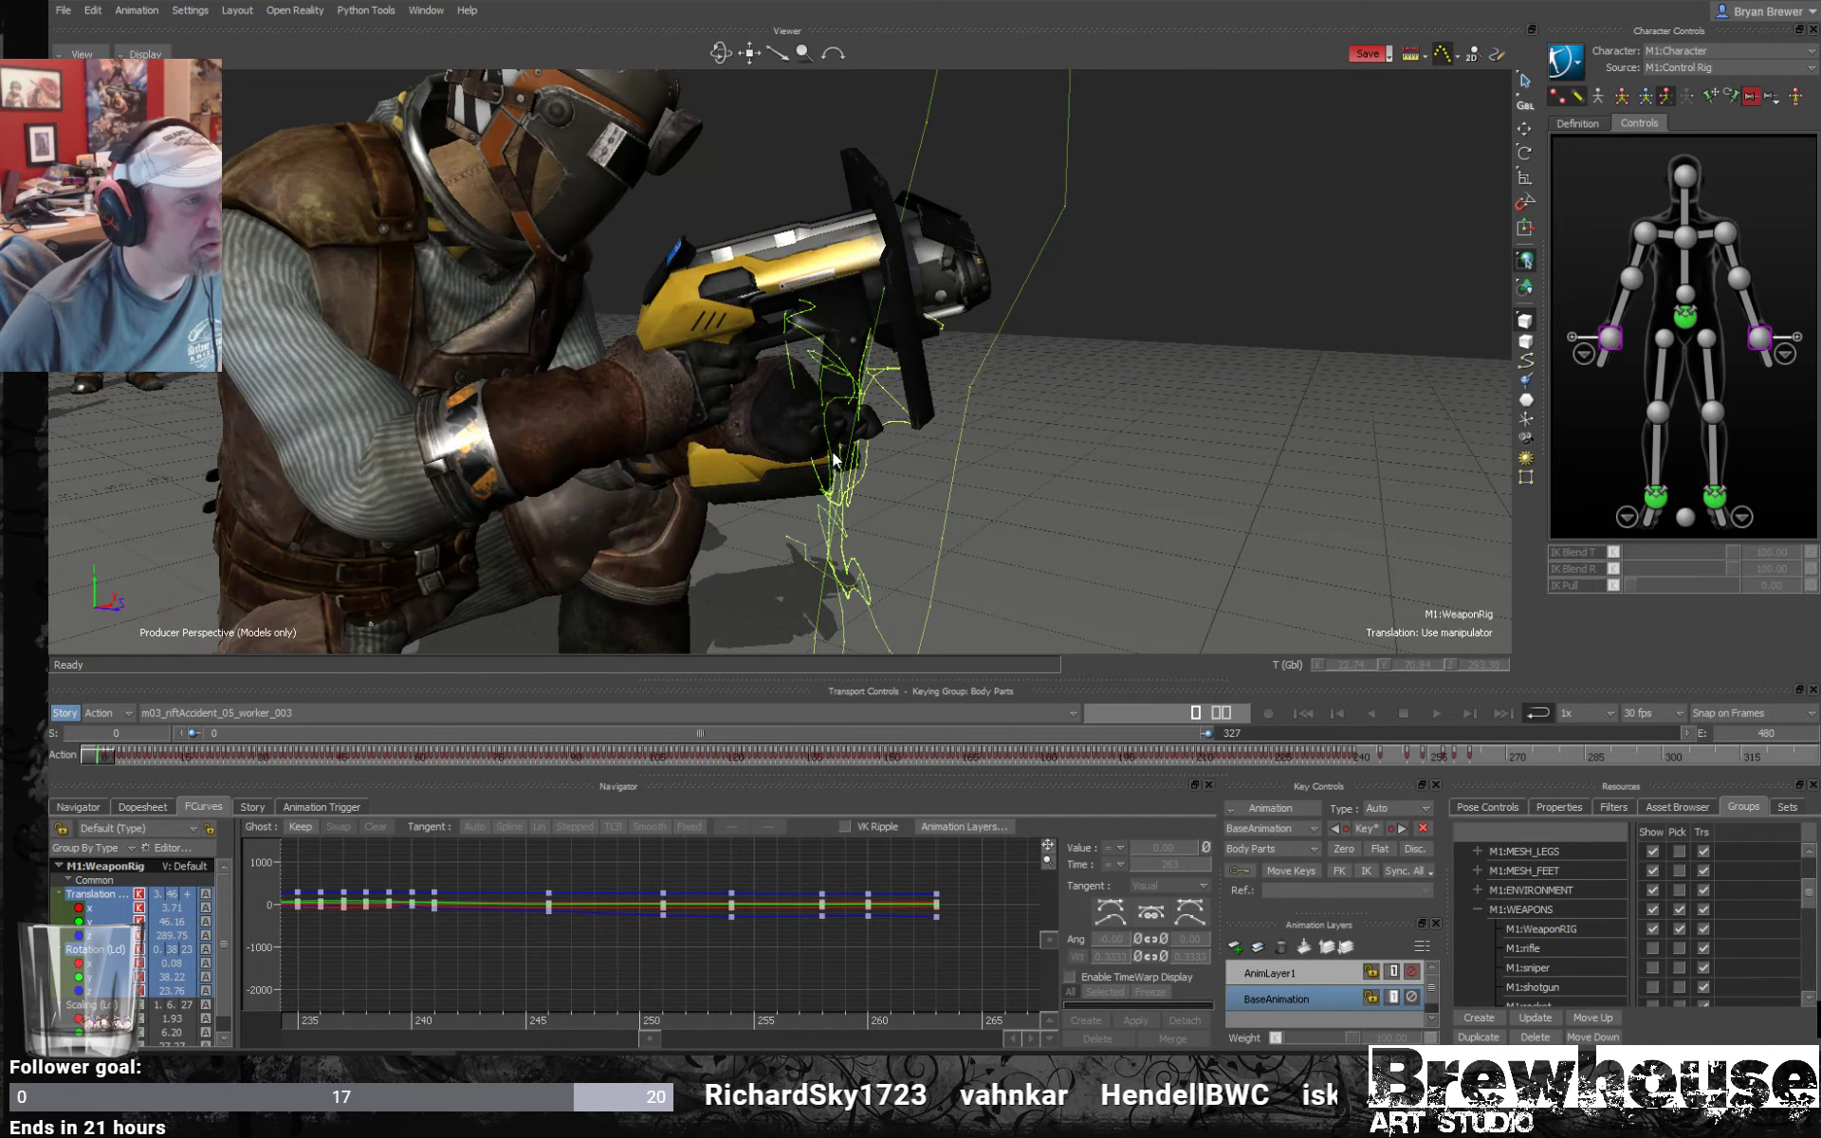
scroll(719, 395, "up", 3)
left_click_drag(719, 395, 883, 431, "ctrl+shift")
key("ctrl+a")
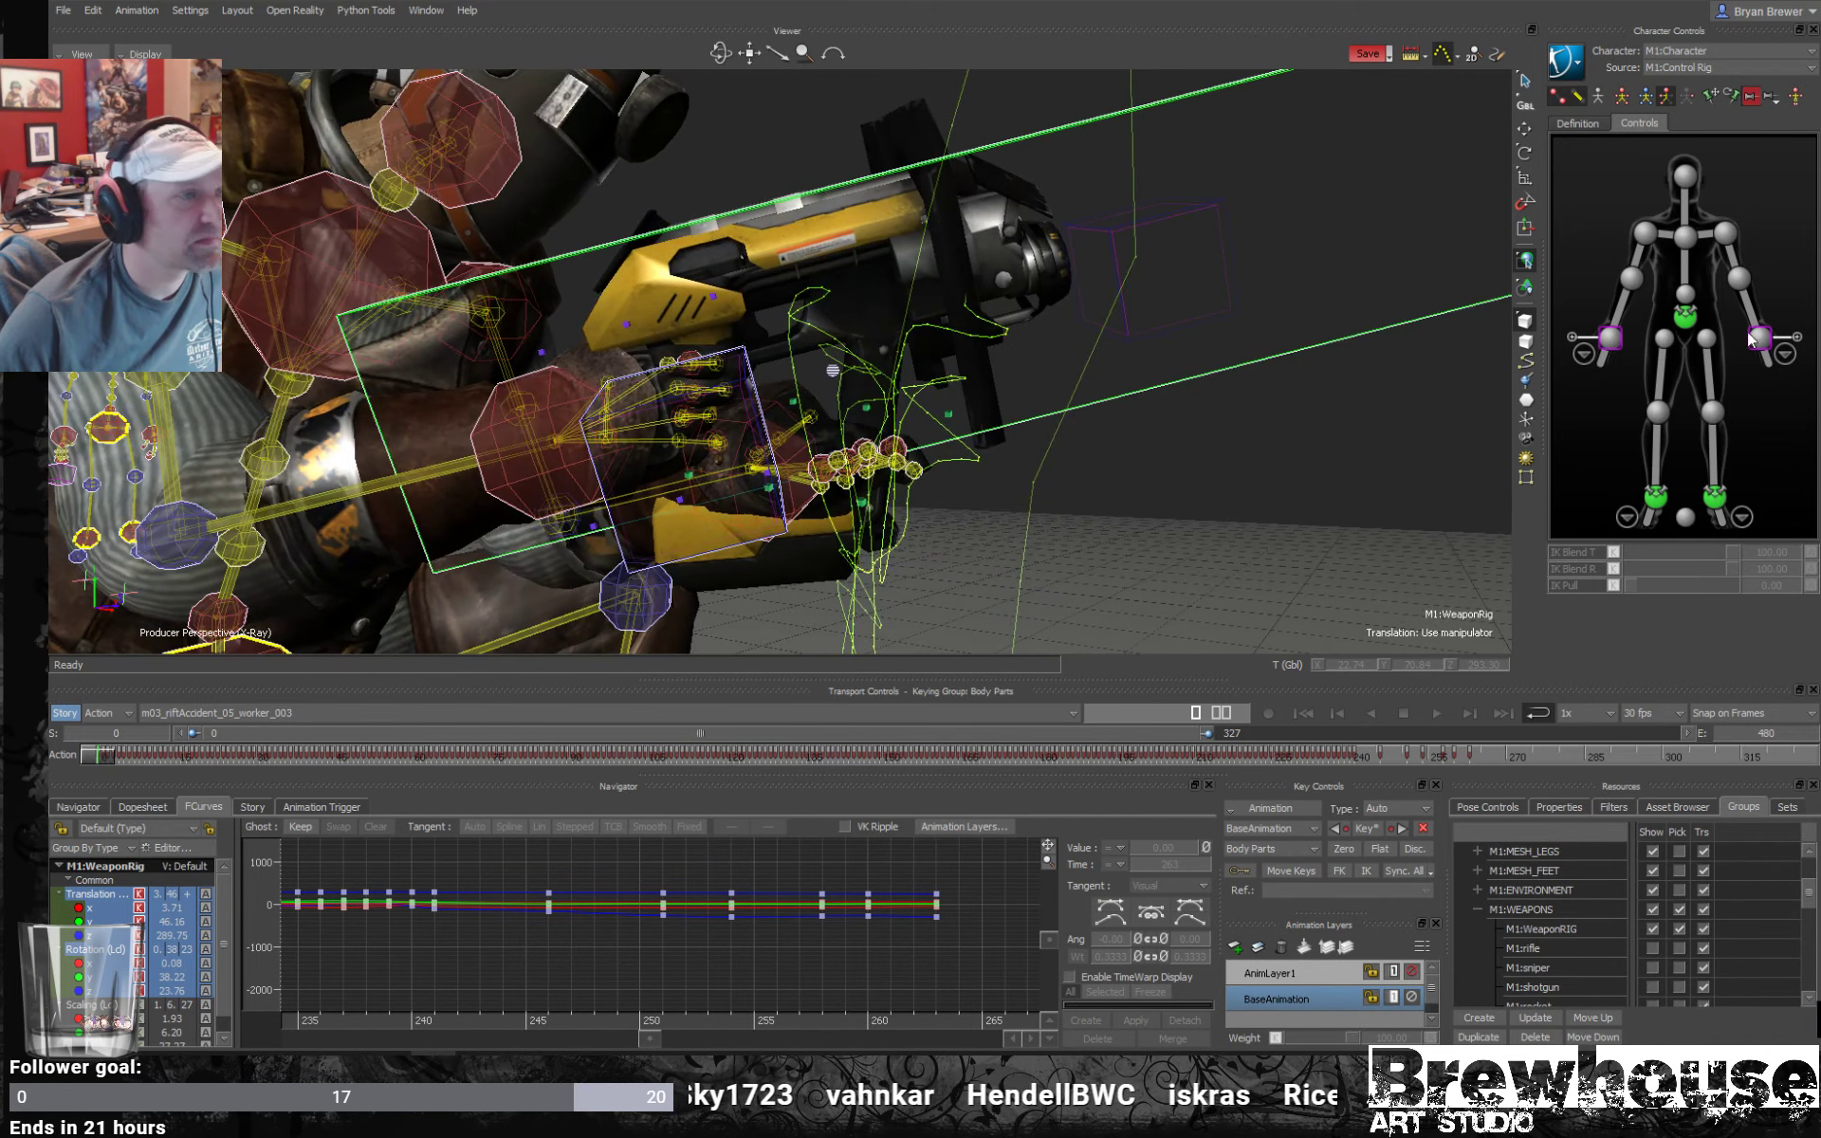
left_click(1577, 319)
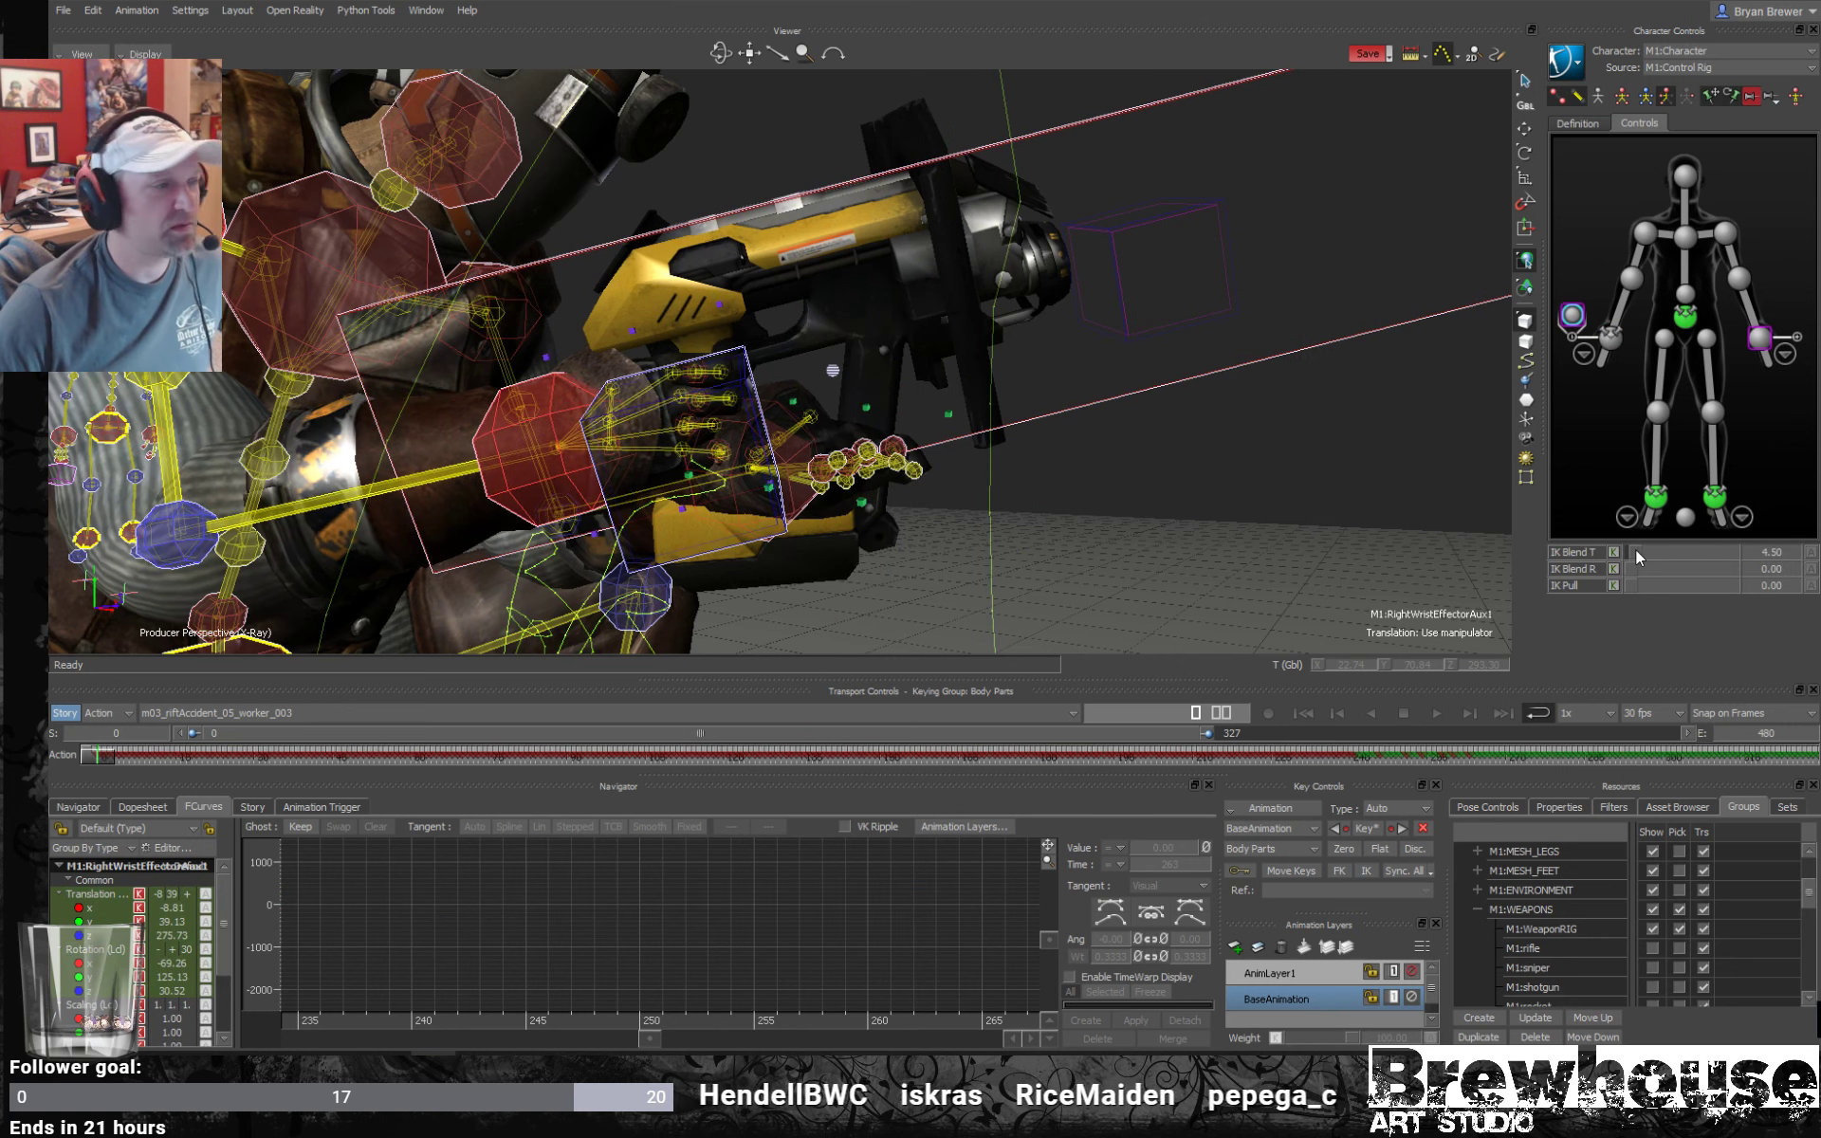
left_click_drag(1635, 549, 1795, 555)
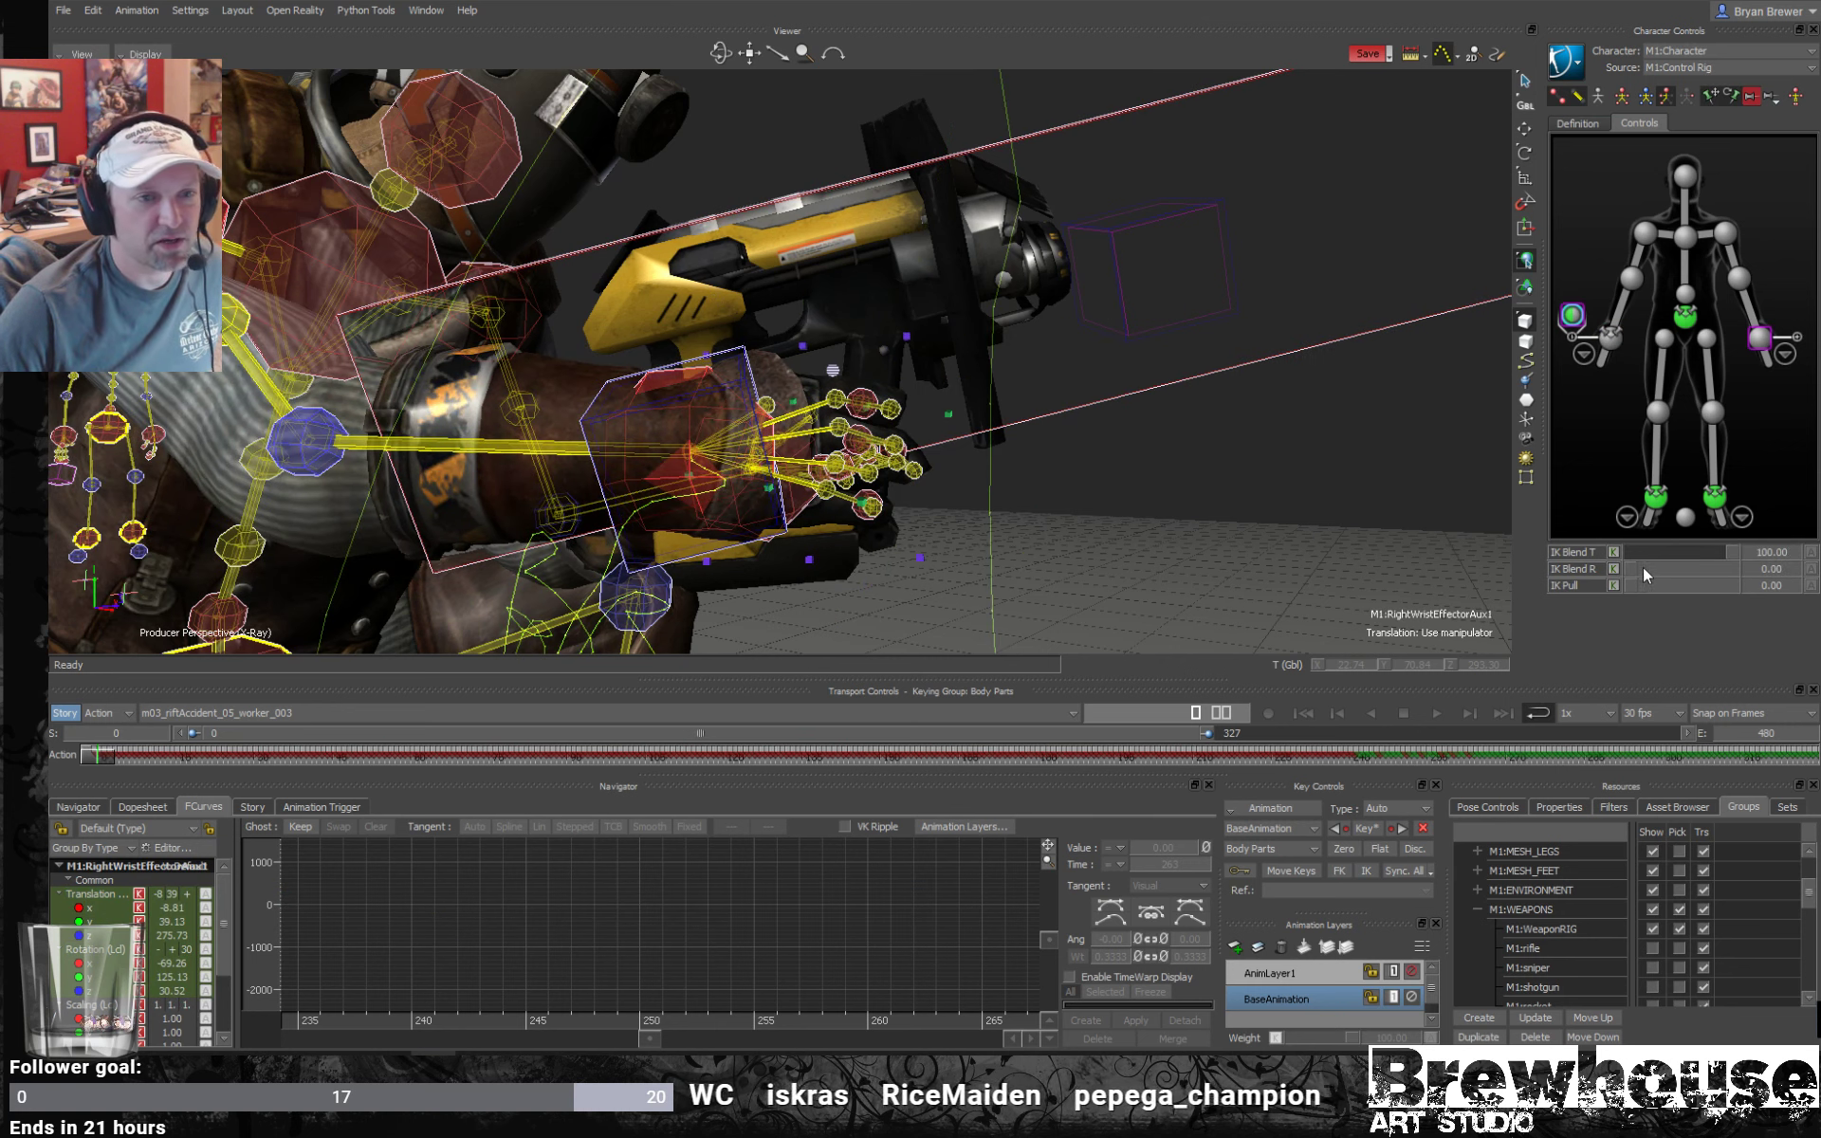
left_click_drag(1643, 567, 1735, 569)
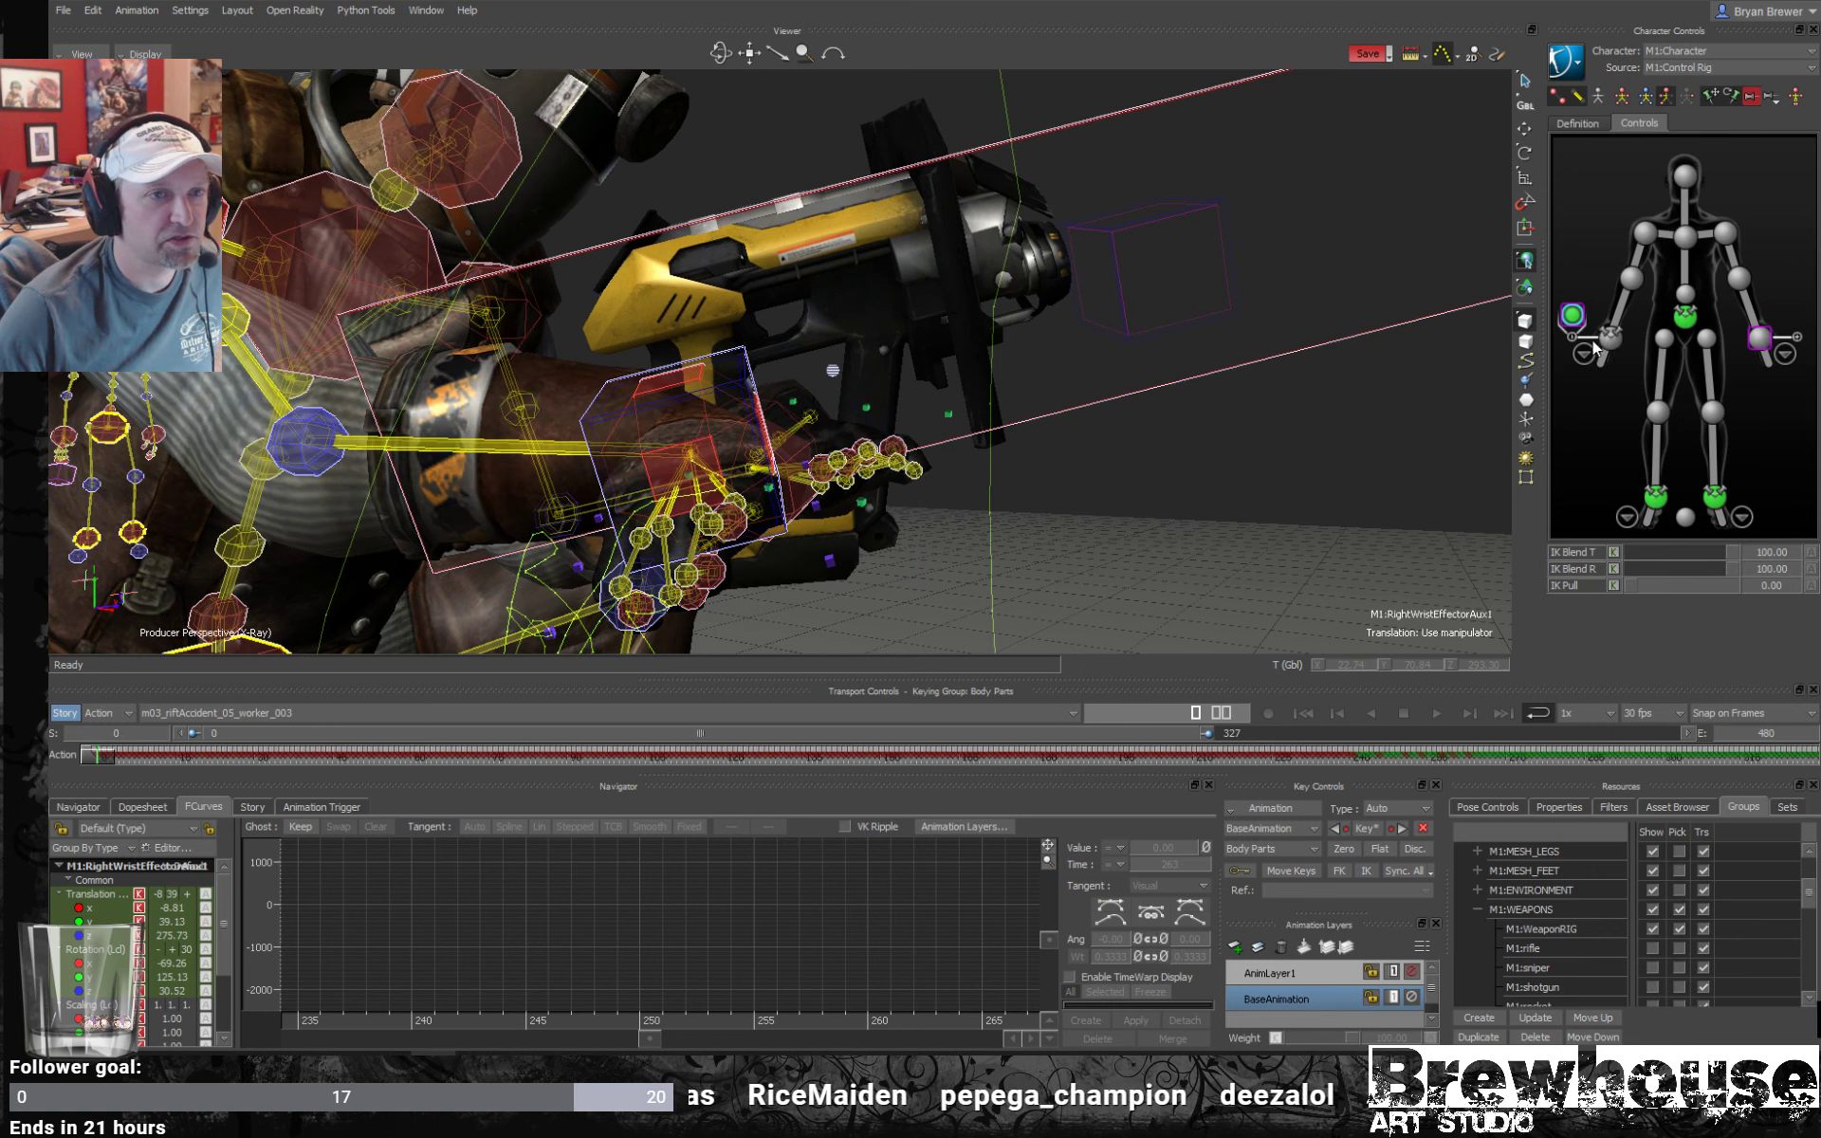
Rotate M1's right-hand attachment at frame 0 roughly into line with the weapon's rear grip.
left_click(764, 422)
key("ctrl+a")
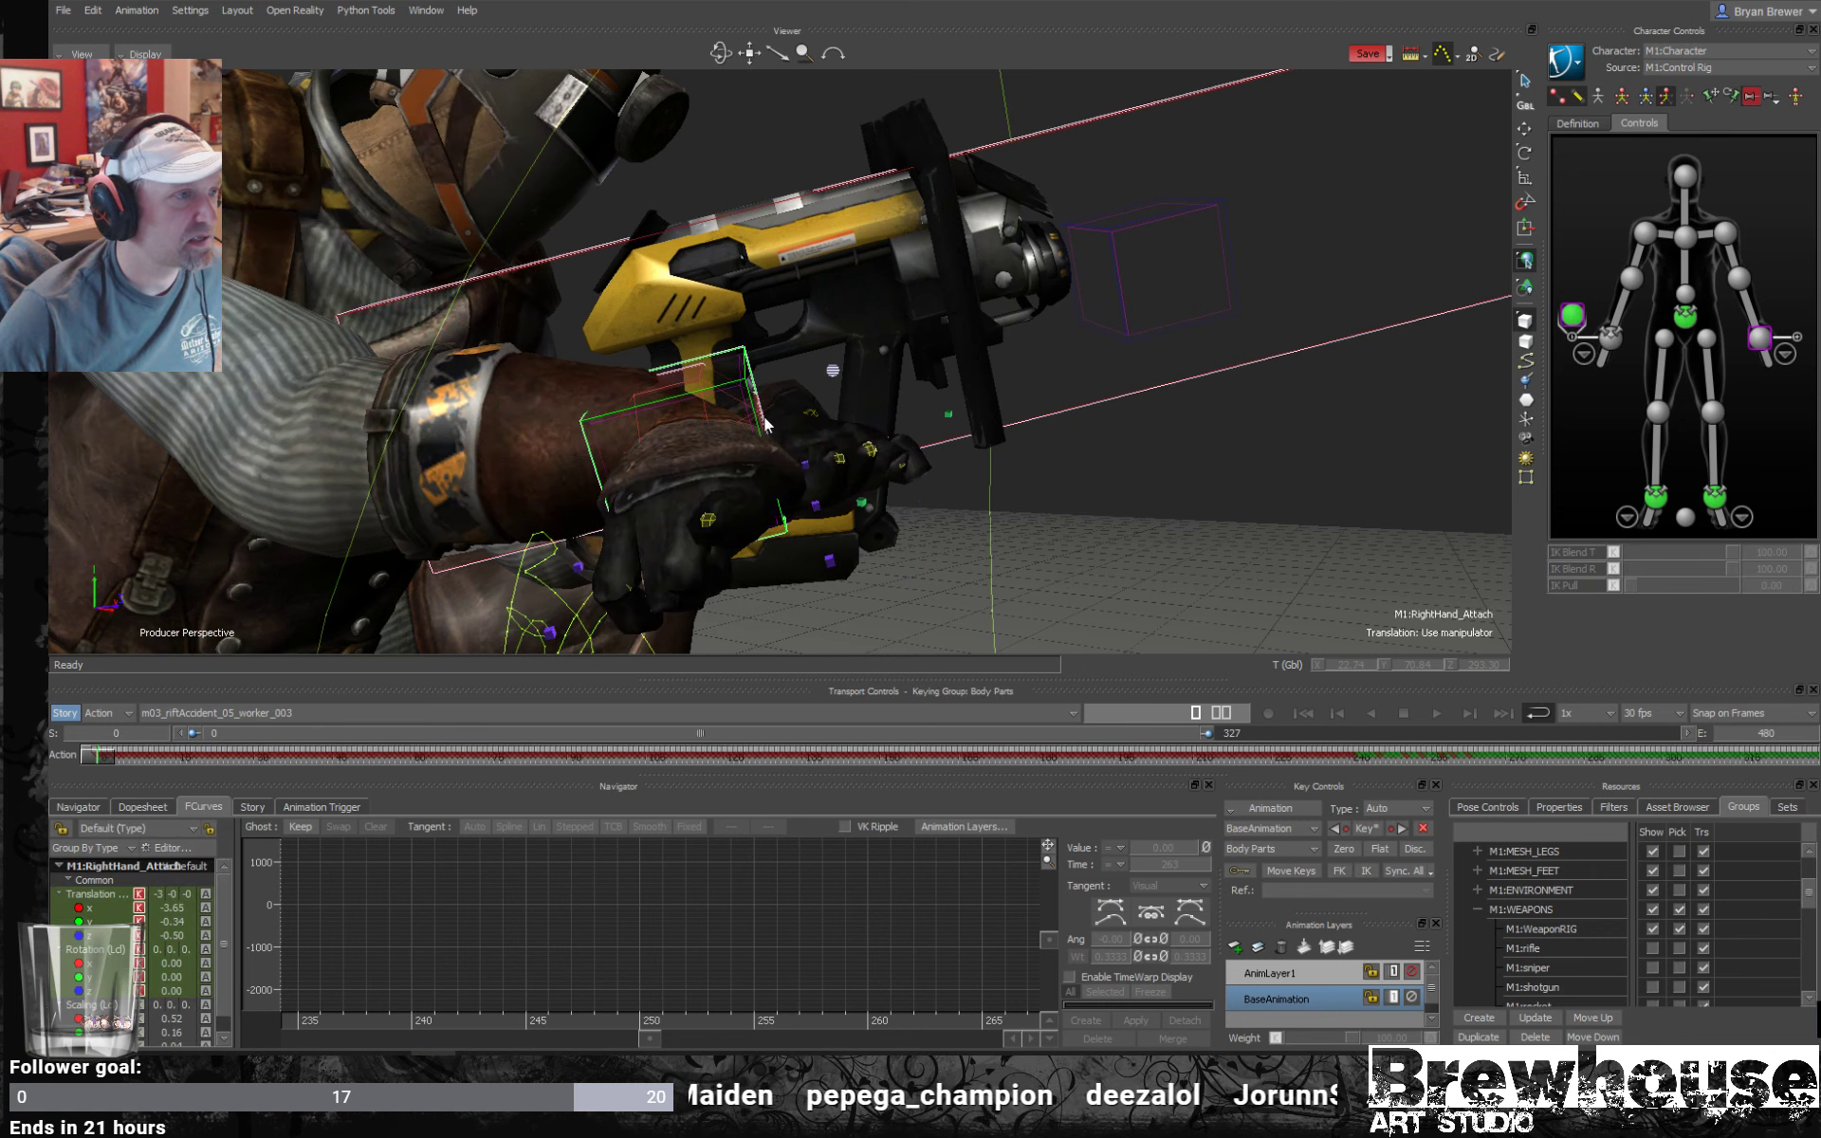
left_click_drag(794, 484, 828, 453, "ctrl+shift")
key("ctrl+a")
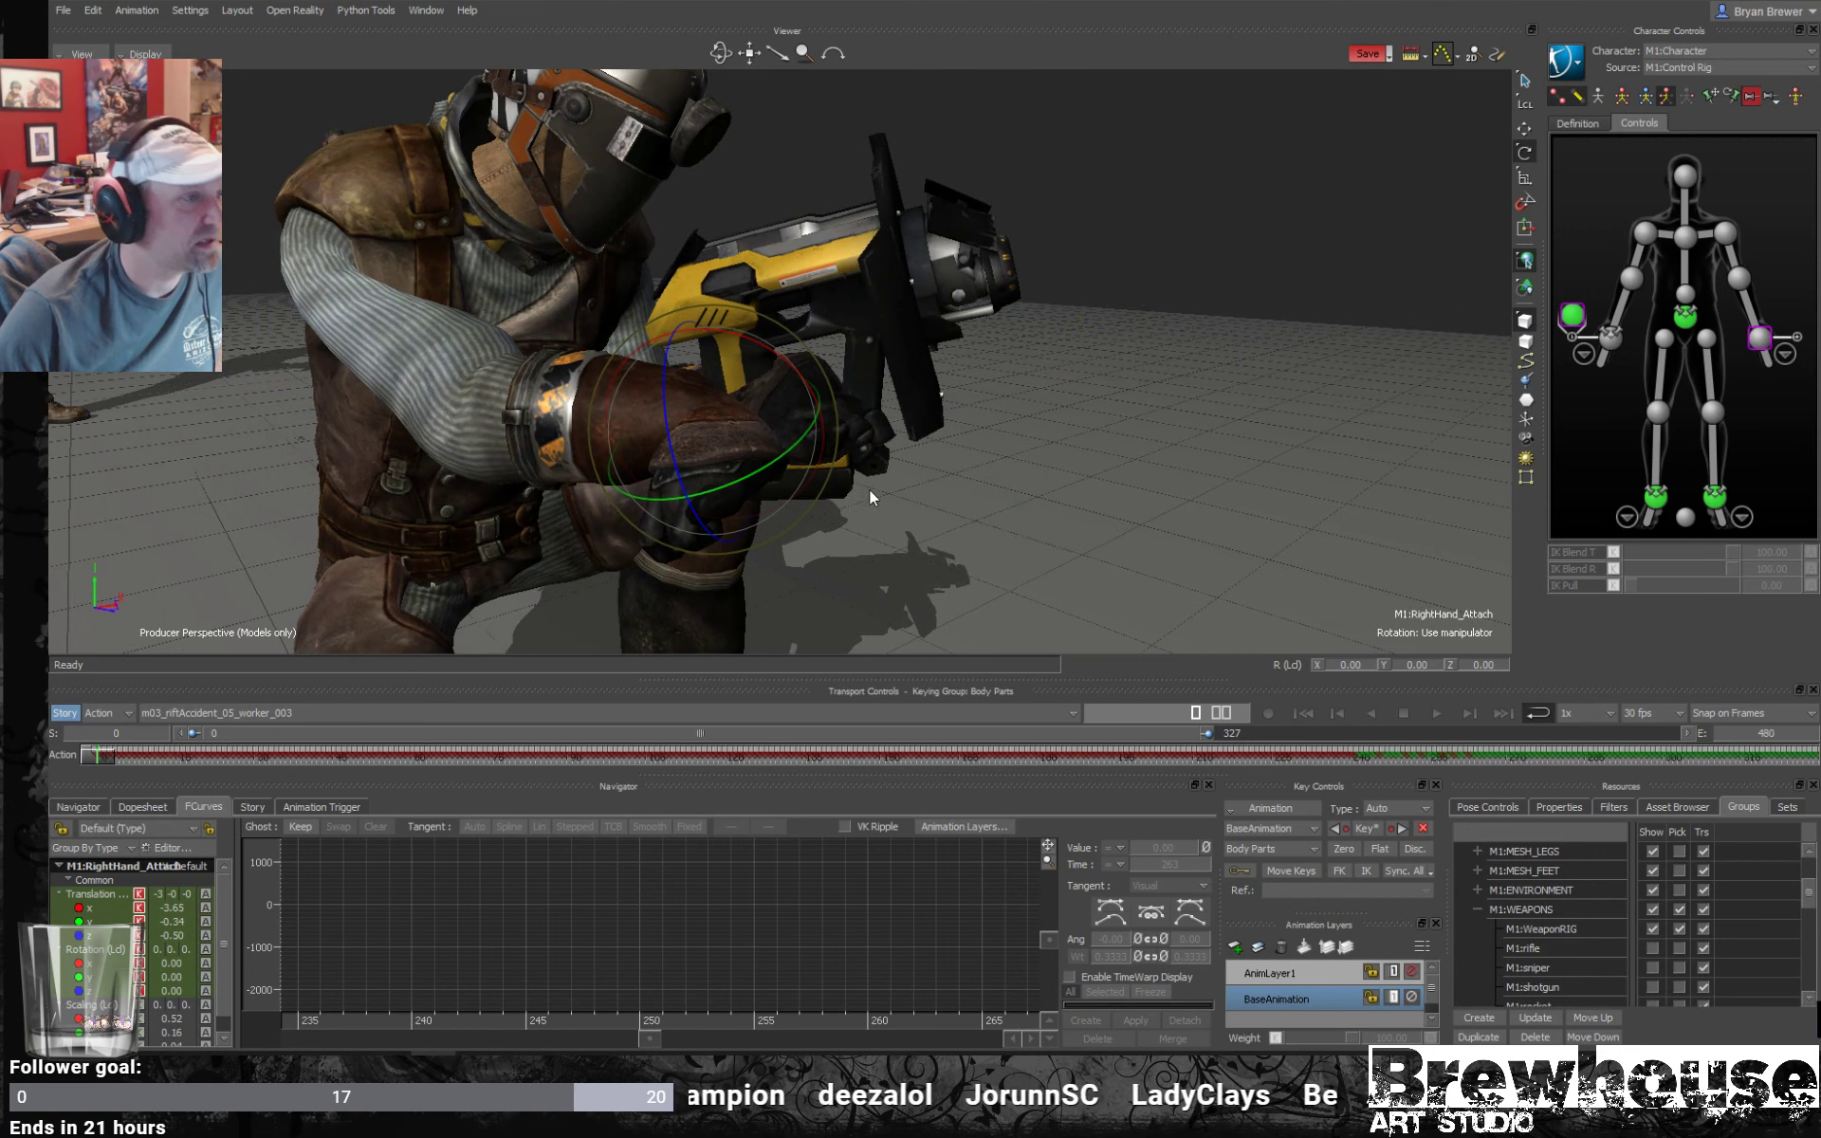
left_click_drag(861, 489, 775, 512, "ctrl+shift")
left_click_drag(619, 423, 768, 521)
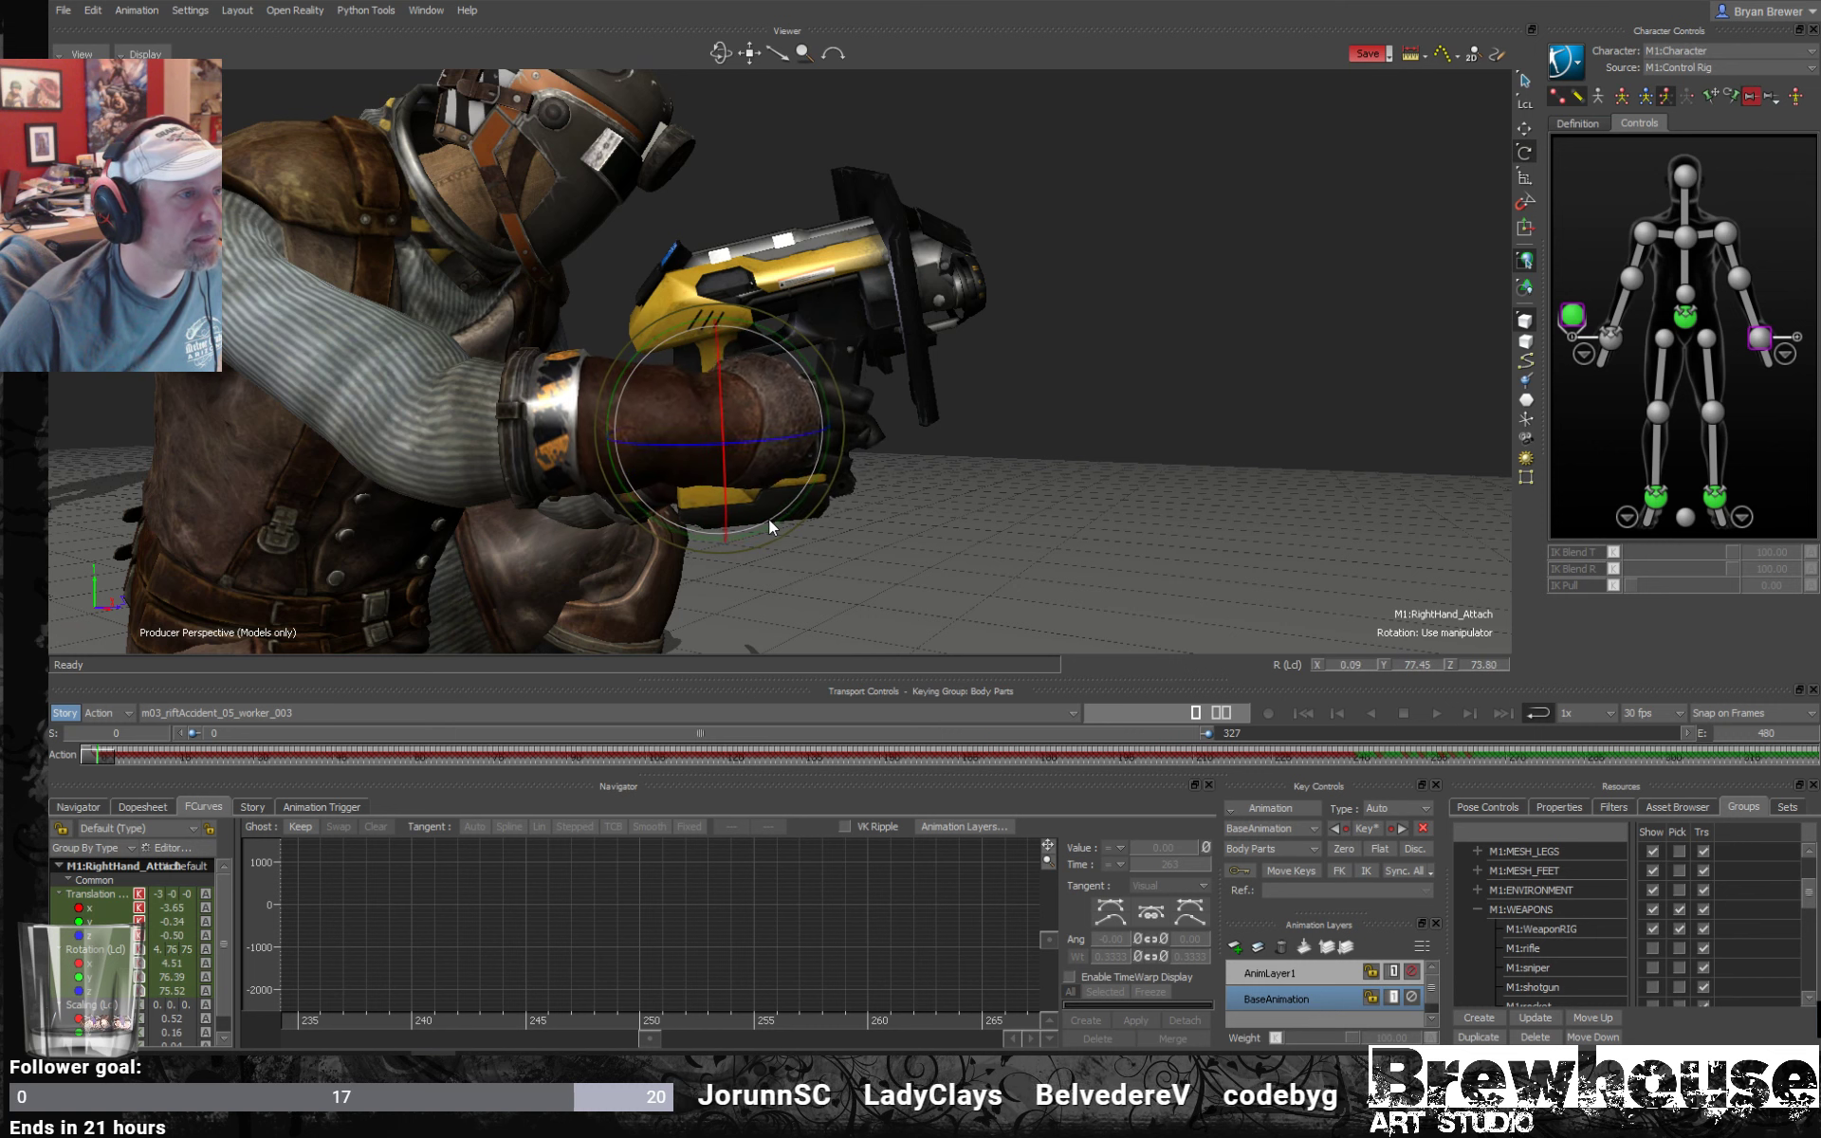
Refine the right-hand attachment's fit with rotation about X 3.2, Y 81.4, Z 83.0, and key it on AnimLayer1.
left_click_drag(833, 430, 727, 439, "ctrl+shift")
key("t")
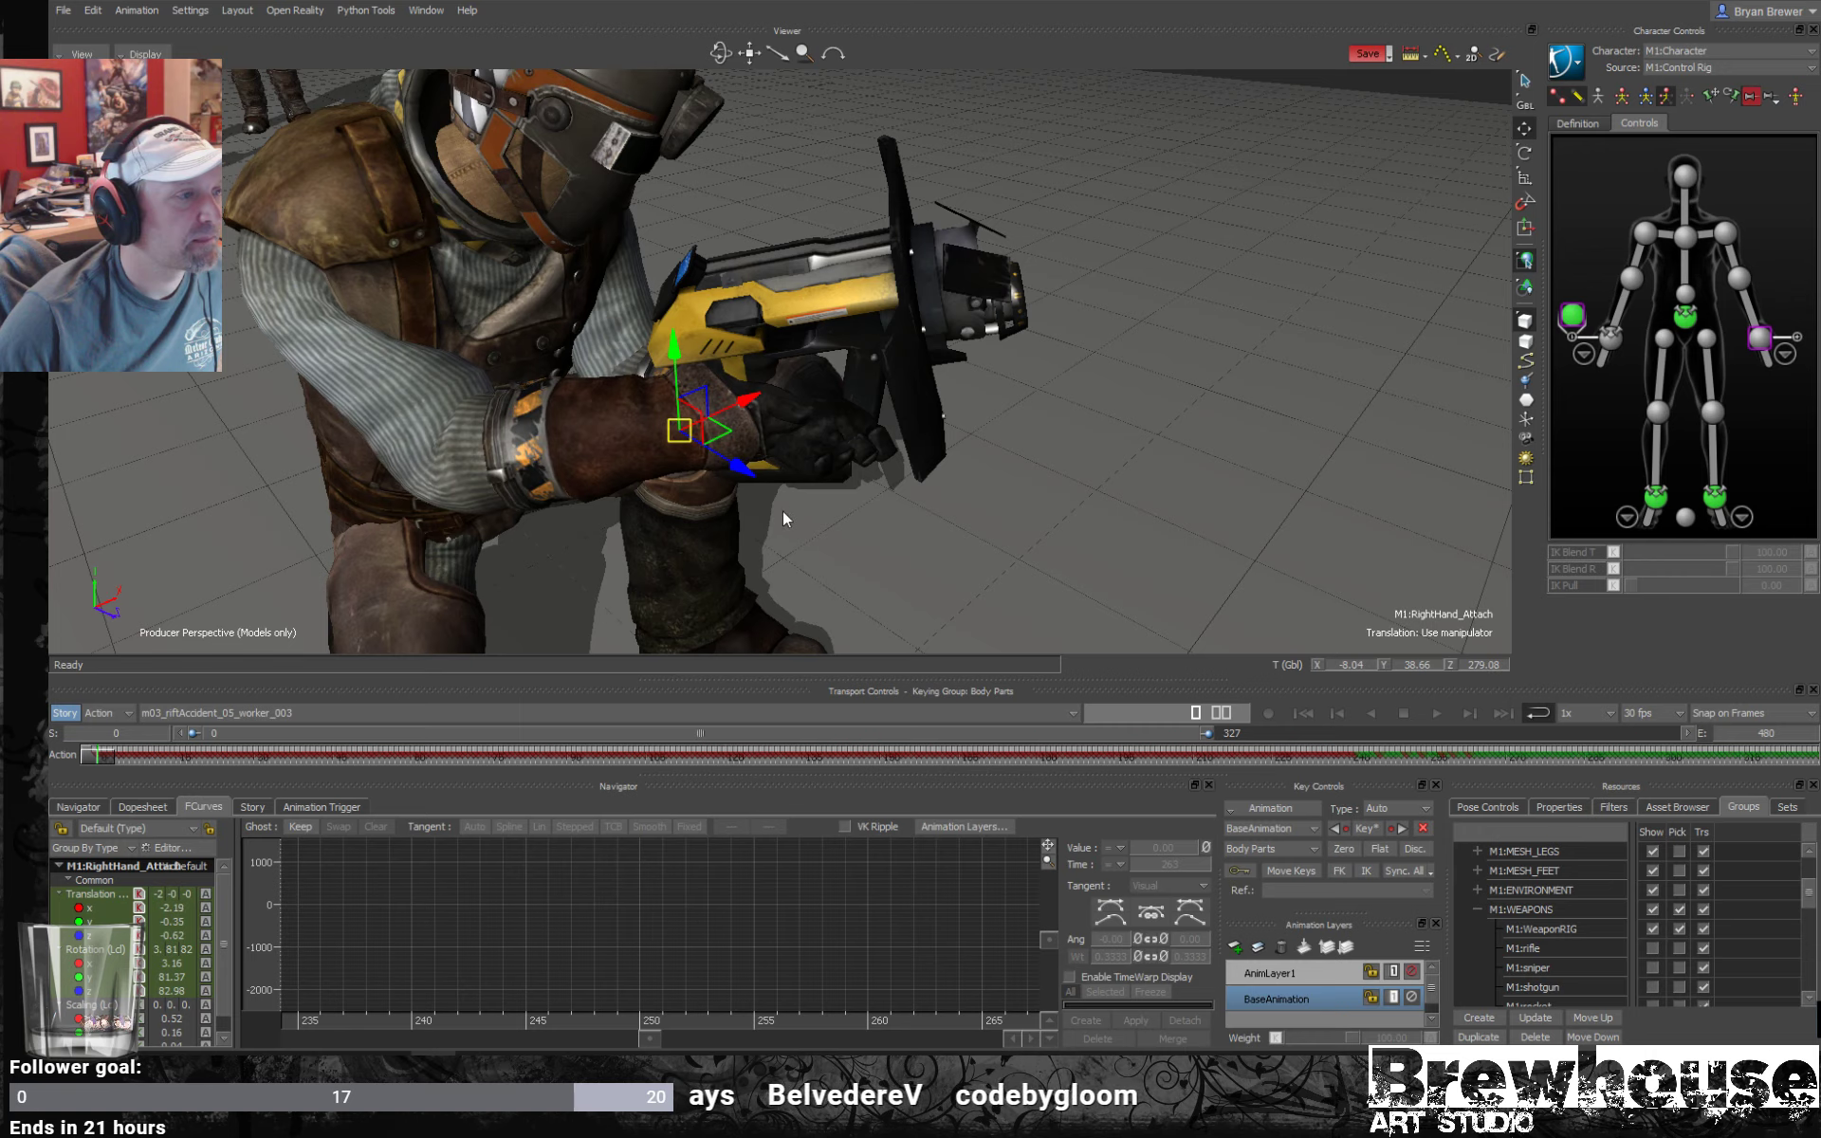
left_click_drag(782, 516, 830, 515, "ctrl+shift")
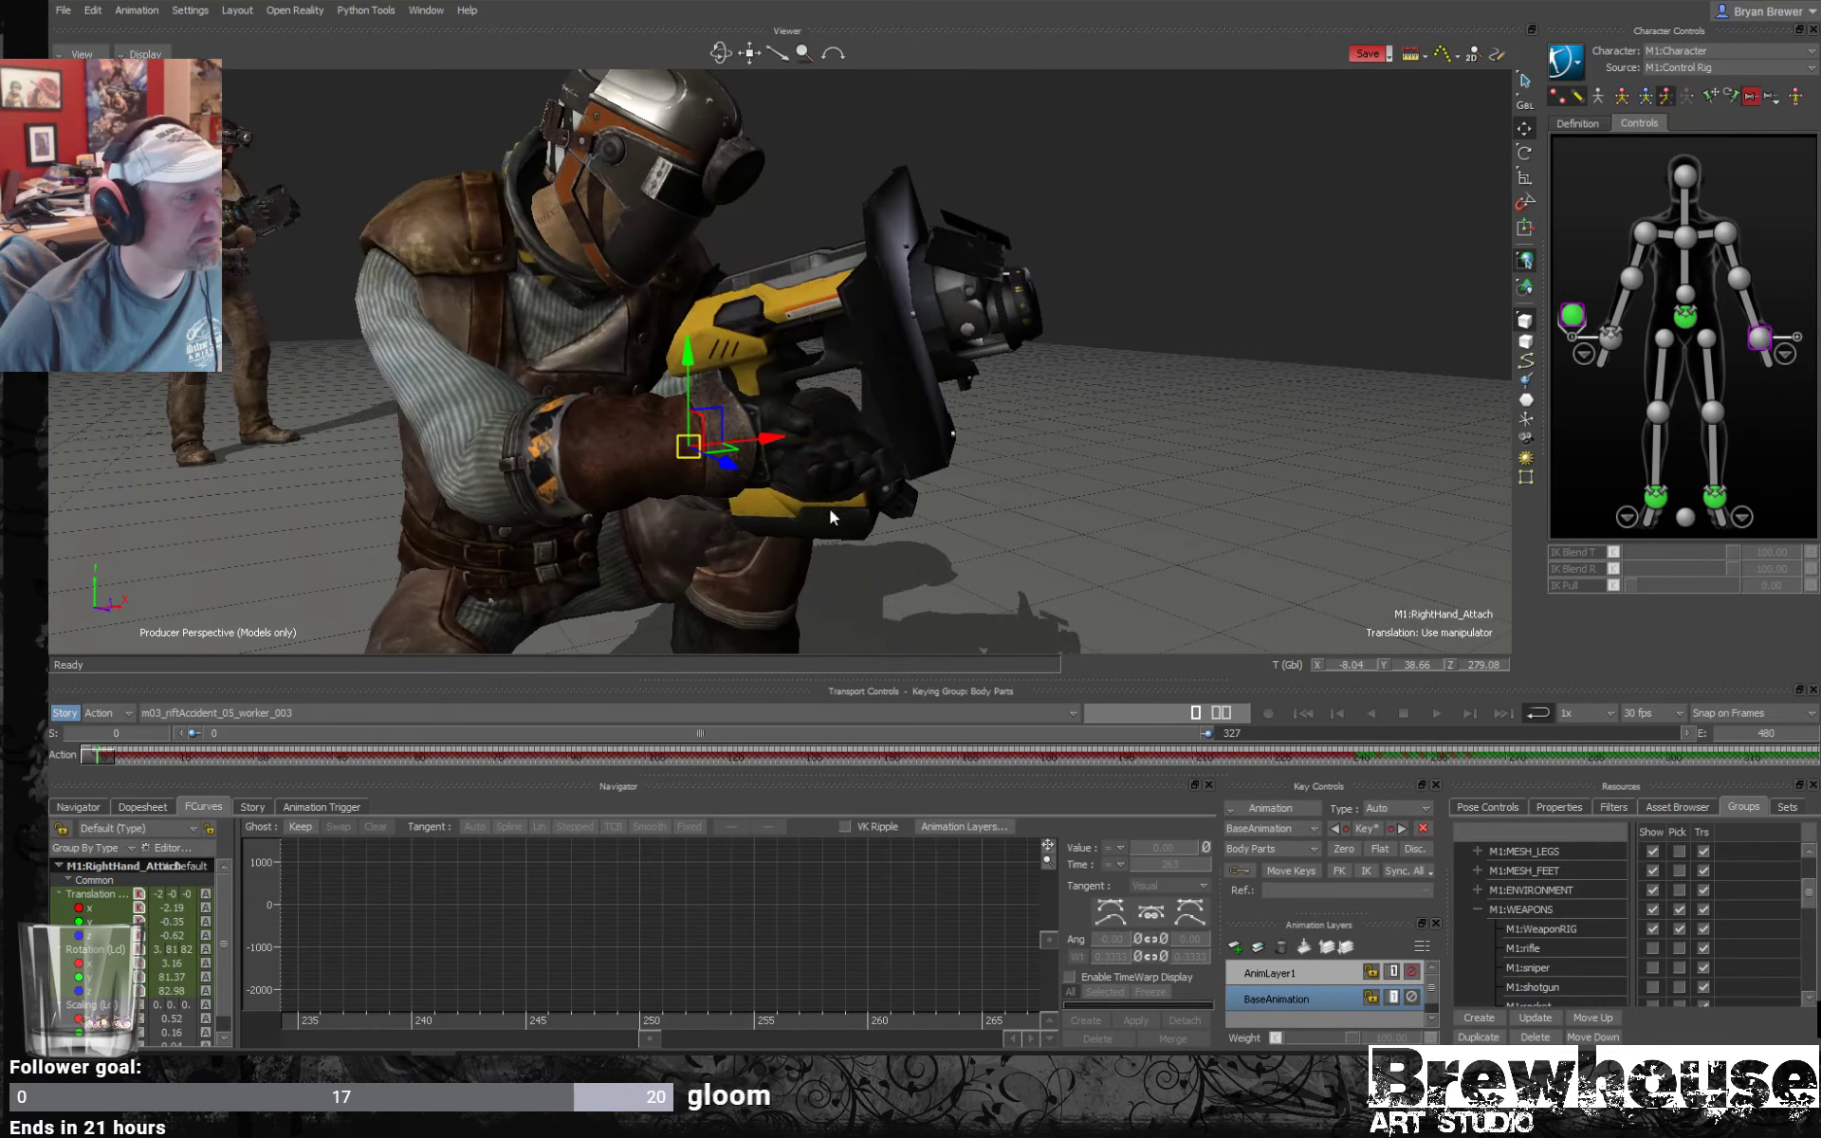
left_click(1274, 972)
left_click_drag(629, 459, 1328, 398, "ctrl+shift")
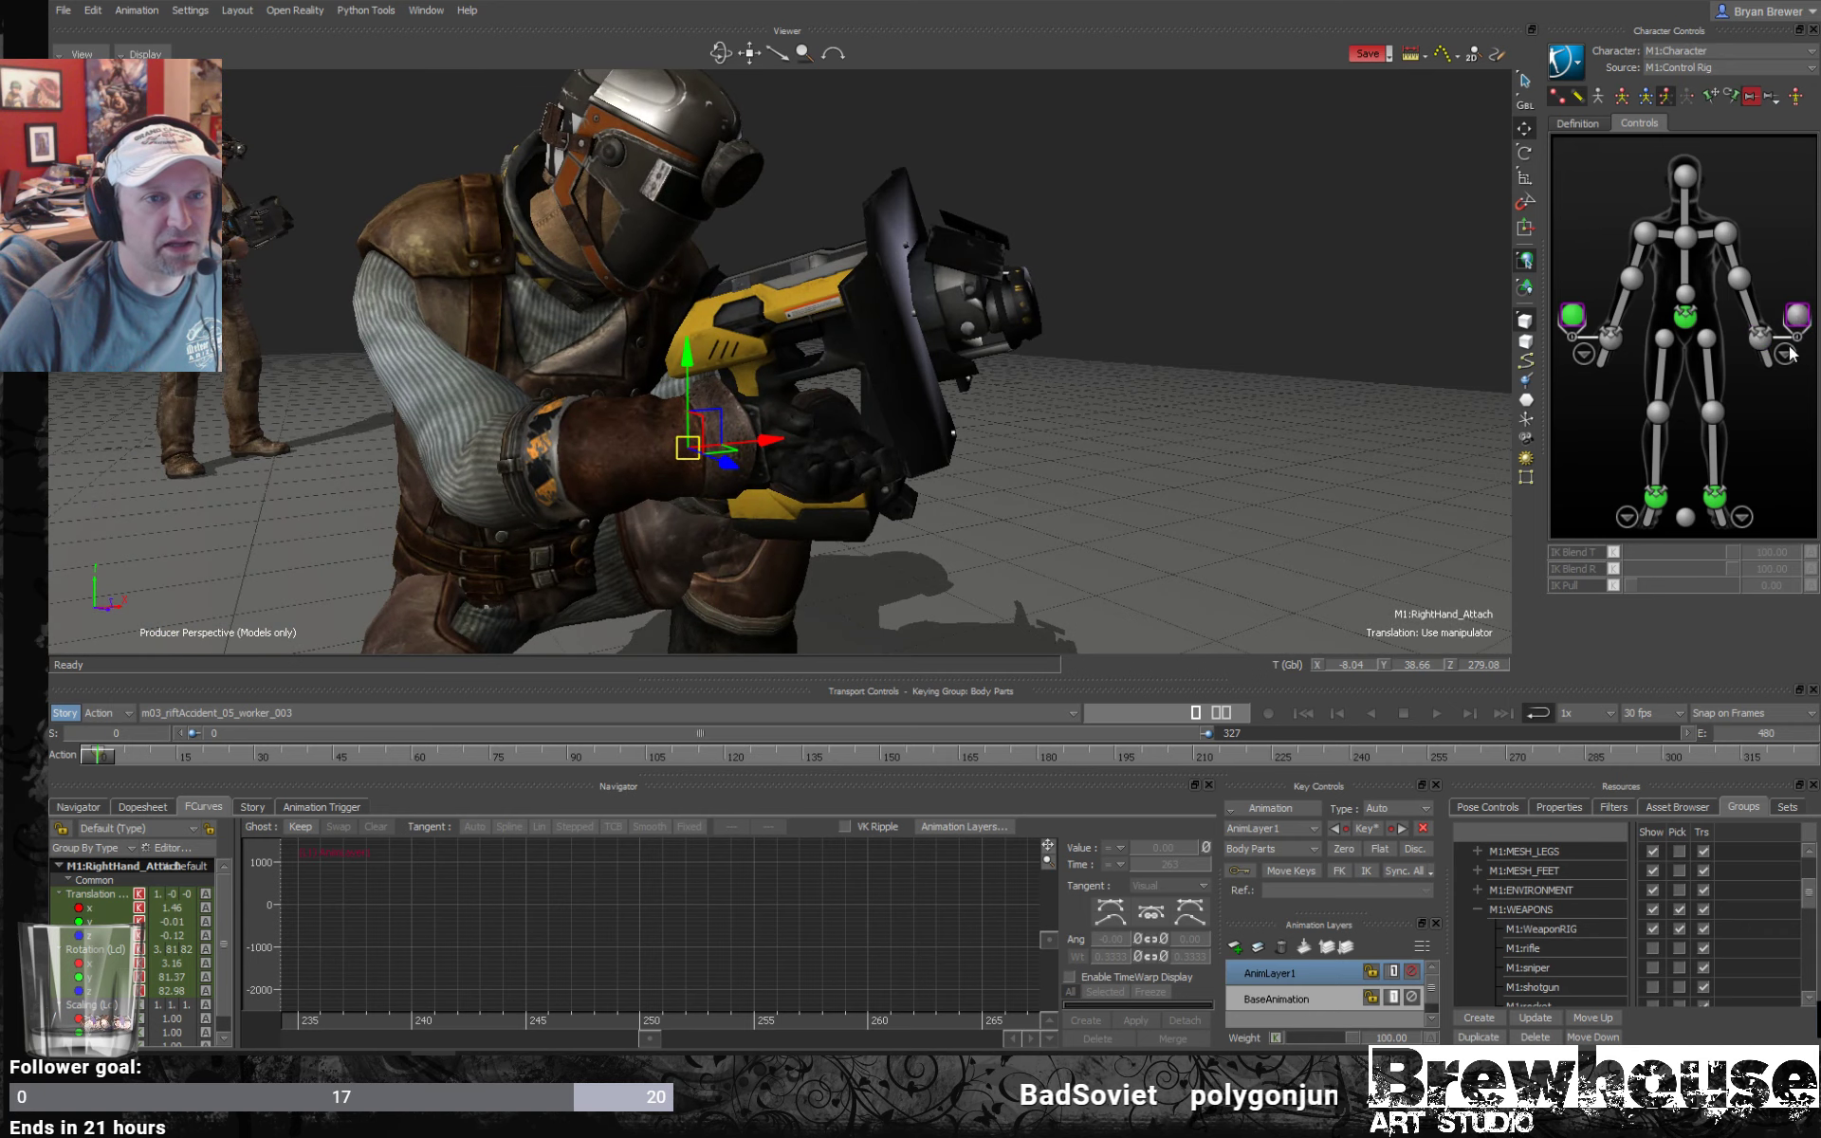
Set IK Blend T and R to 100 on M1's left wrist auxiliary effector and select the left-hand attachment.
left_click(1796, 316)
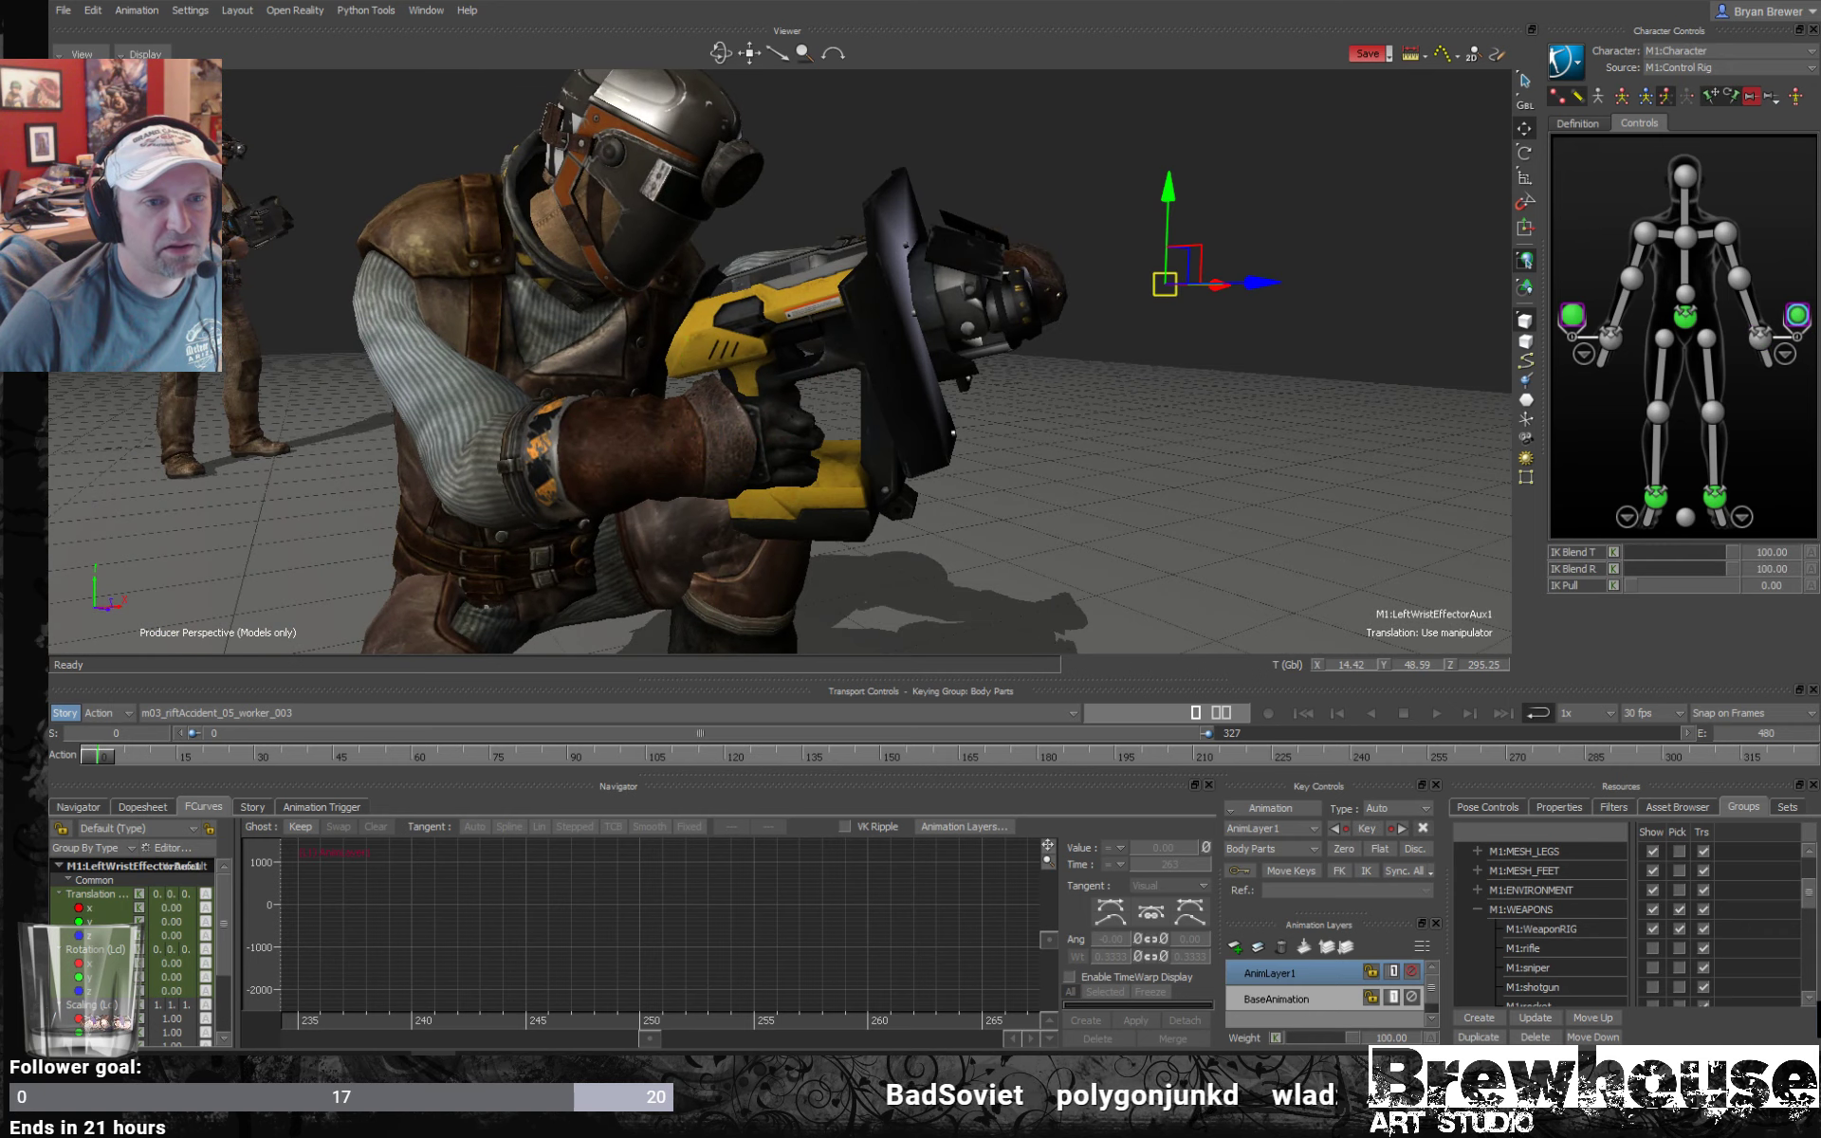
mouse_move(1072, 417)
left_mouse_down("ctrl+shift")
mouse_move(848, 445)
mouse_move(1003, 447)
mouse_move(1154, 413)
mouse_move(1047, 403)
mouse_move(597, 512)
mouse_move(758, 502)
mouse_move(952, 453)
mouse_move(956, 471)
mouse_move(1066, 400)
mouse_move(1000, 417)
mouse_move(1062, 408)
left_mouse_up("ctrl+shift")
key("ctrl+a")
left_click(565, 539)
key("ctrl+a")
Move the left-hand attachment to the weapon's lower grip and rotate it to about X 77.3, Y -46.8, Z 150.8.
mouse_move(1092, 282)
left_mouse_down("ctrl+shift")
mouse_move(1100, 364)
mouse_move(975, 424)
mouse_move(806, 434)
left_mouse_up("ctrl+shift")
left_click_drag(1034, 480, 1020, 497, "shift")
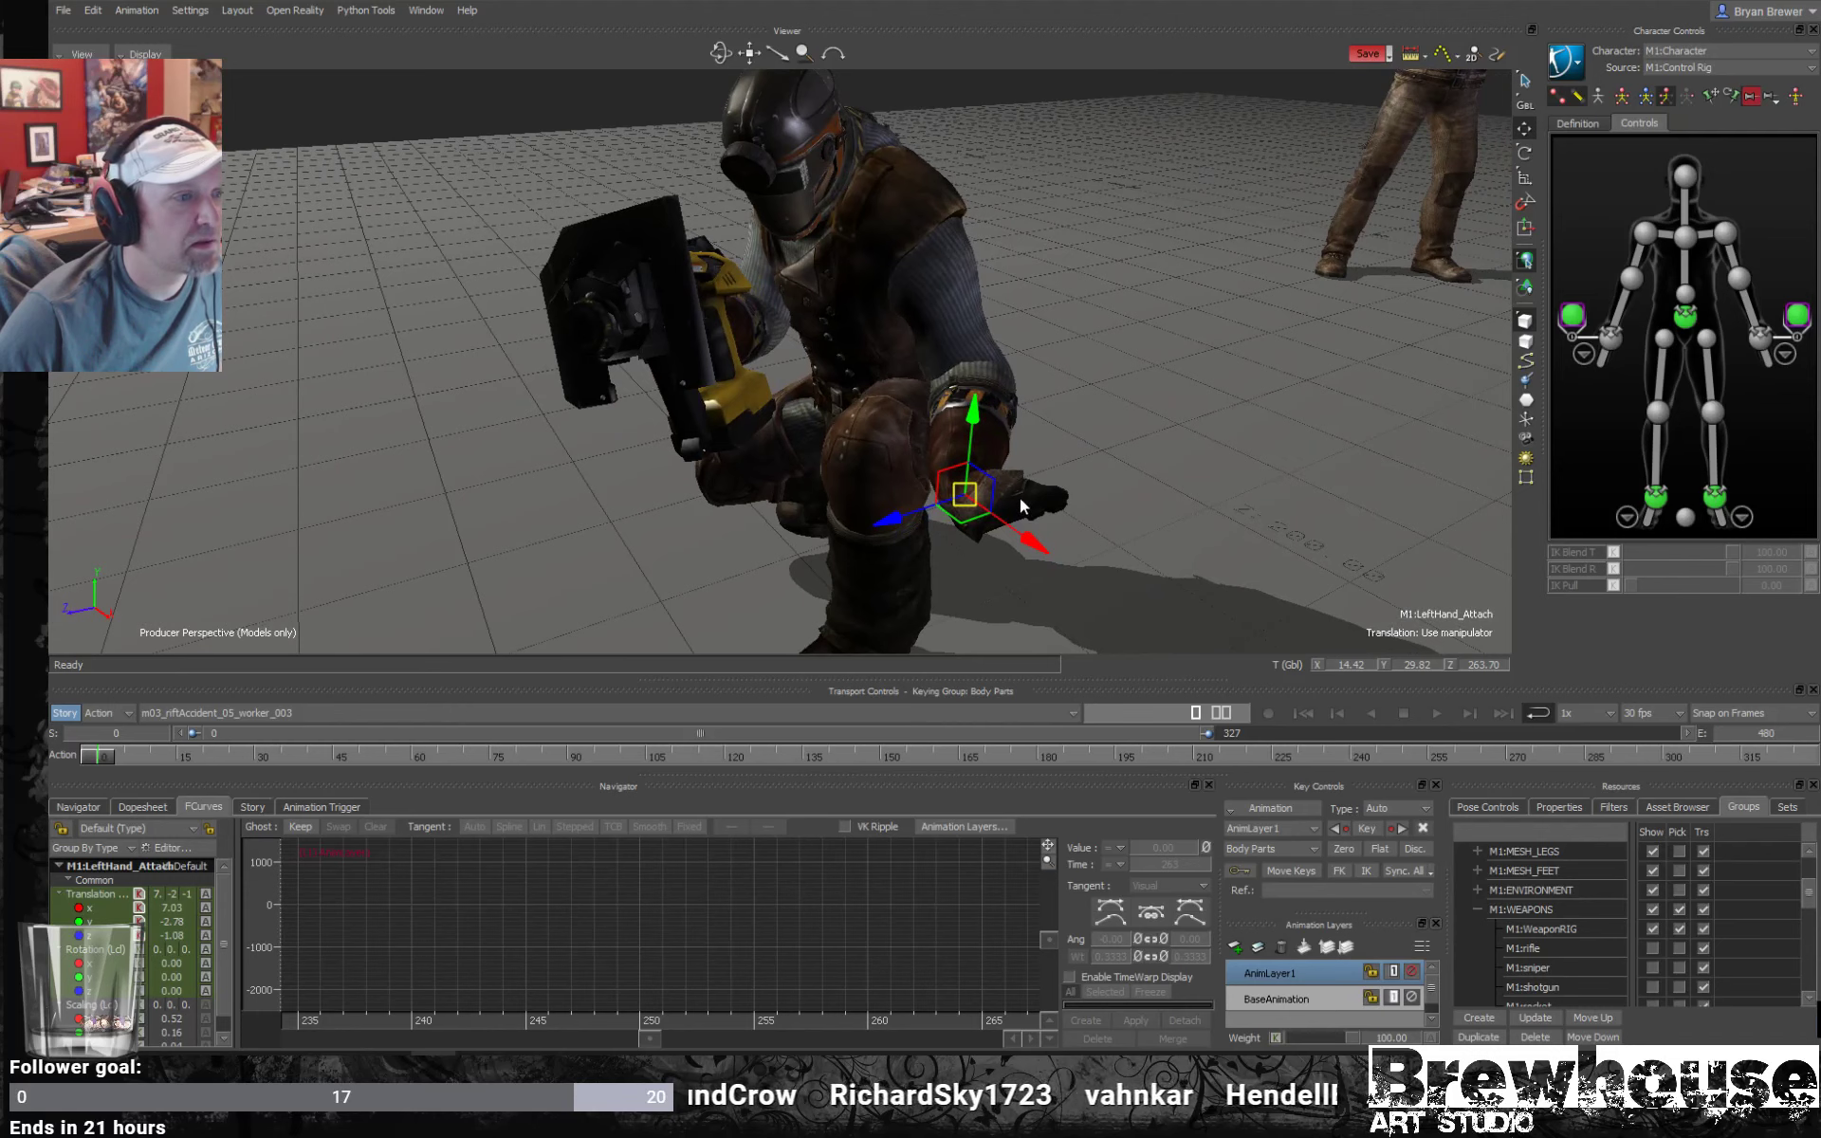
key("ctrl+z")
left_click_drag(844, 446, 848, 254, "ctrl+shift")
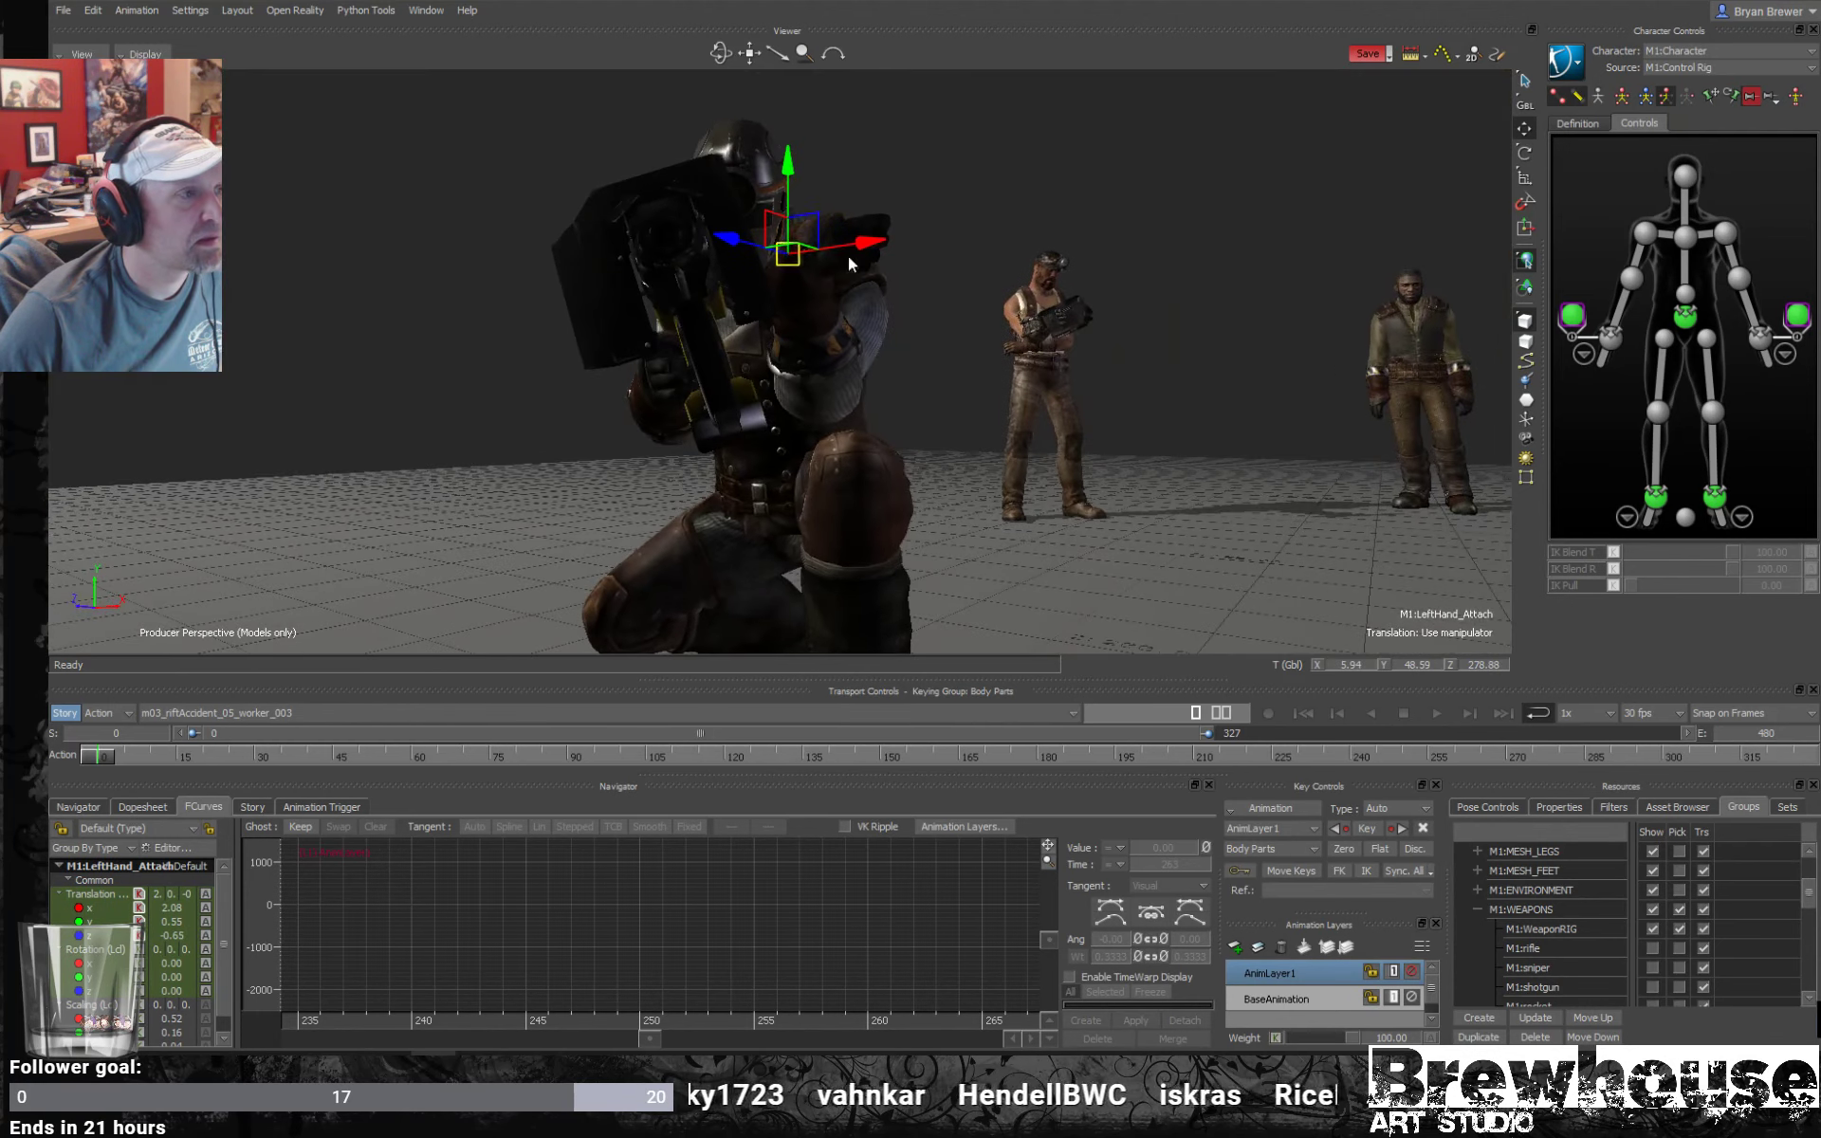
left_click_drag(796, 176, 757, 504)
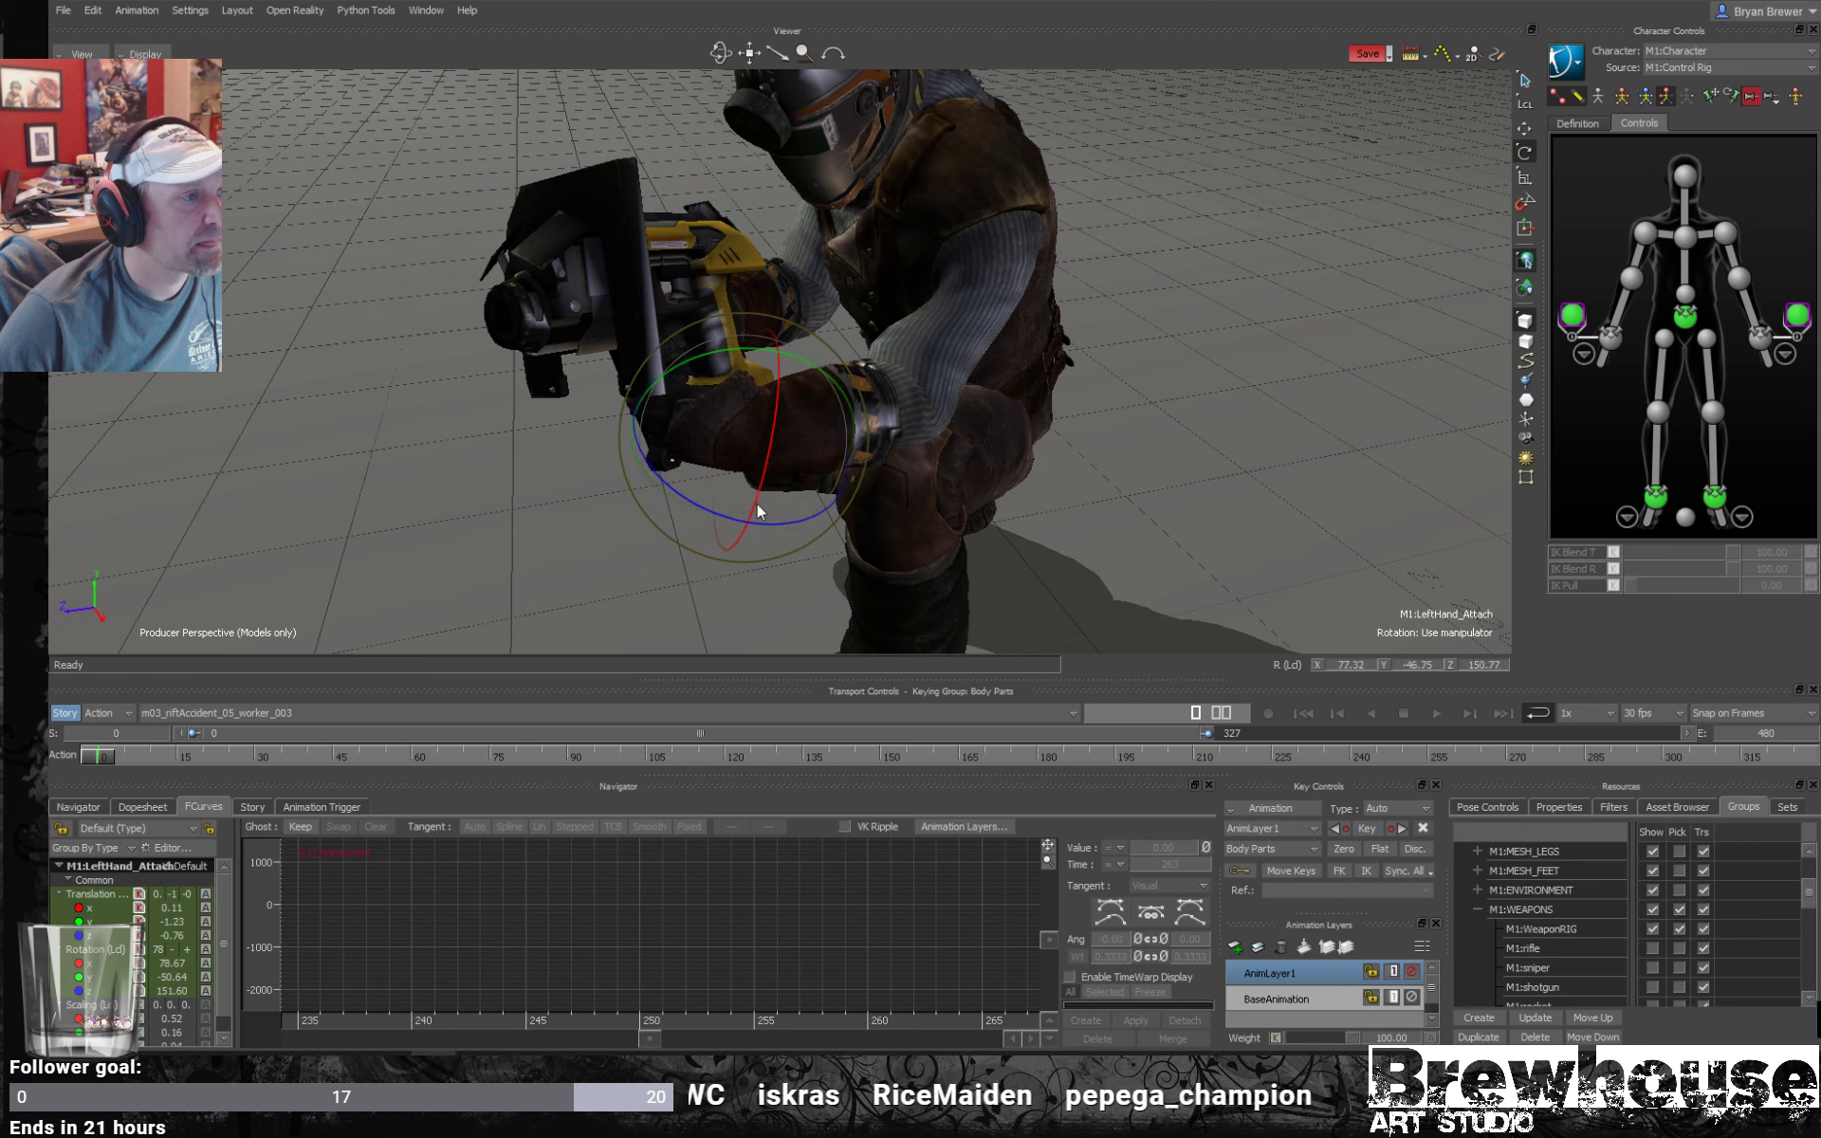
Refine the left-hand attachment's placement and rotate it to about X 91.8, Y -59.8, Z 173.5.
left_click_drag(754, 474, 920, 414)
key("t")
key("r")
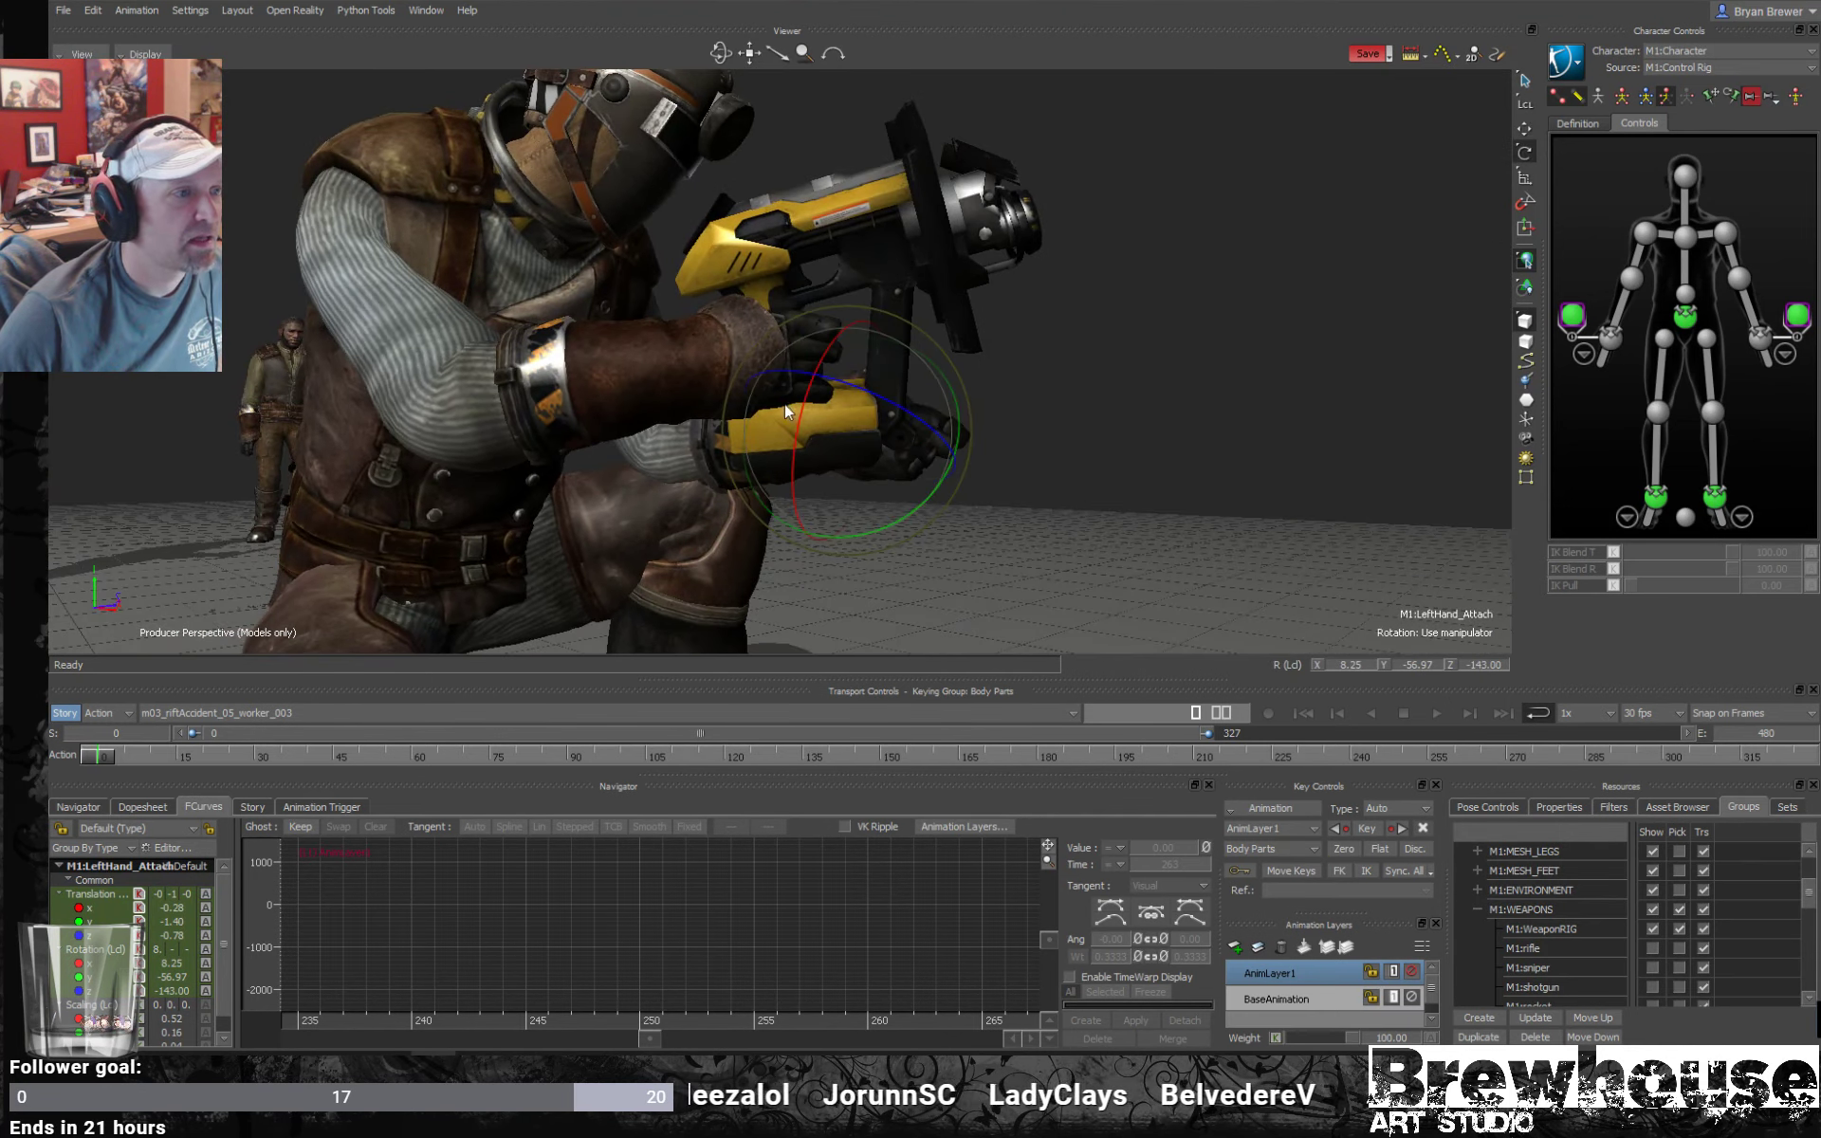
left_click_drag(784, 410, 812, 307)
key("t")
key("r")
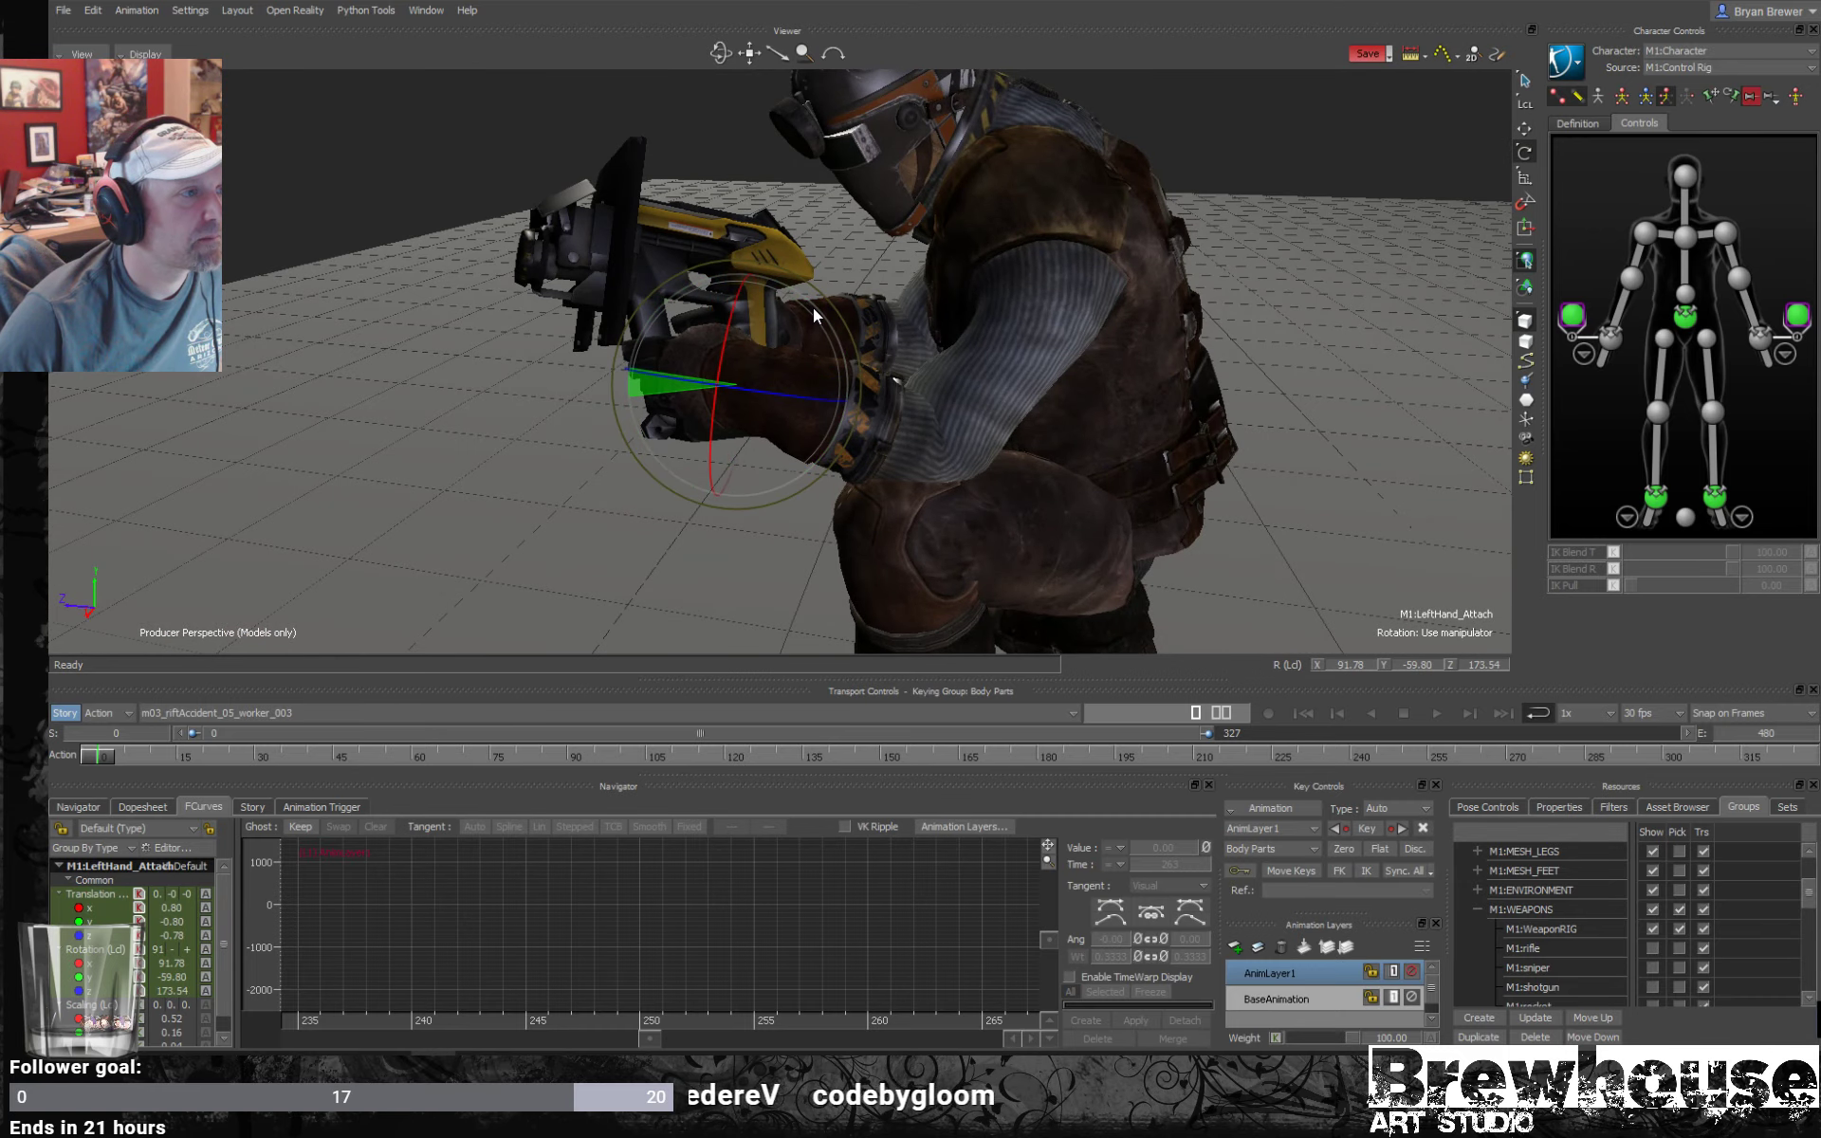
Move the left-hand attachment to about X 4.8, Y 38.7, Z 279.2, key it, and check the grip from the other side.
key("t")
left_click_drag(758, 367, 668, 530)
left_click_drag(685, 398, 681, 389)
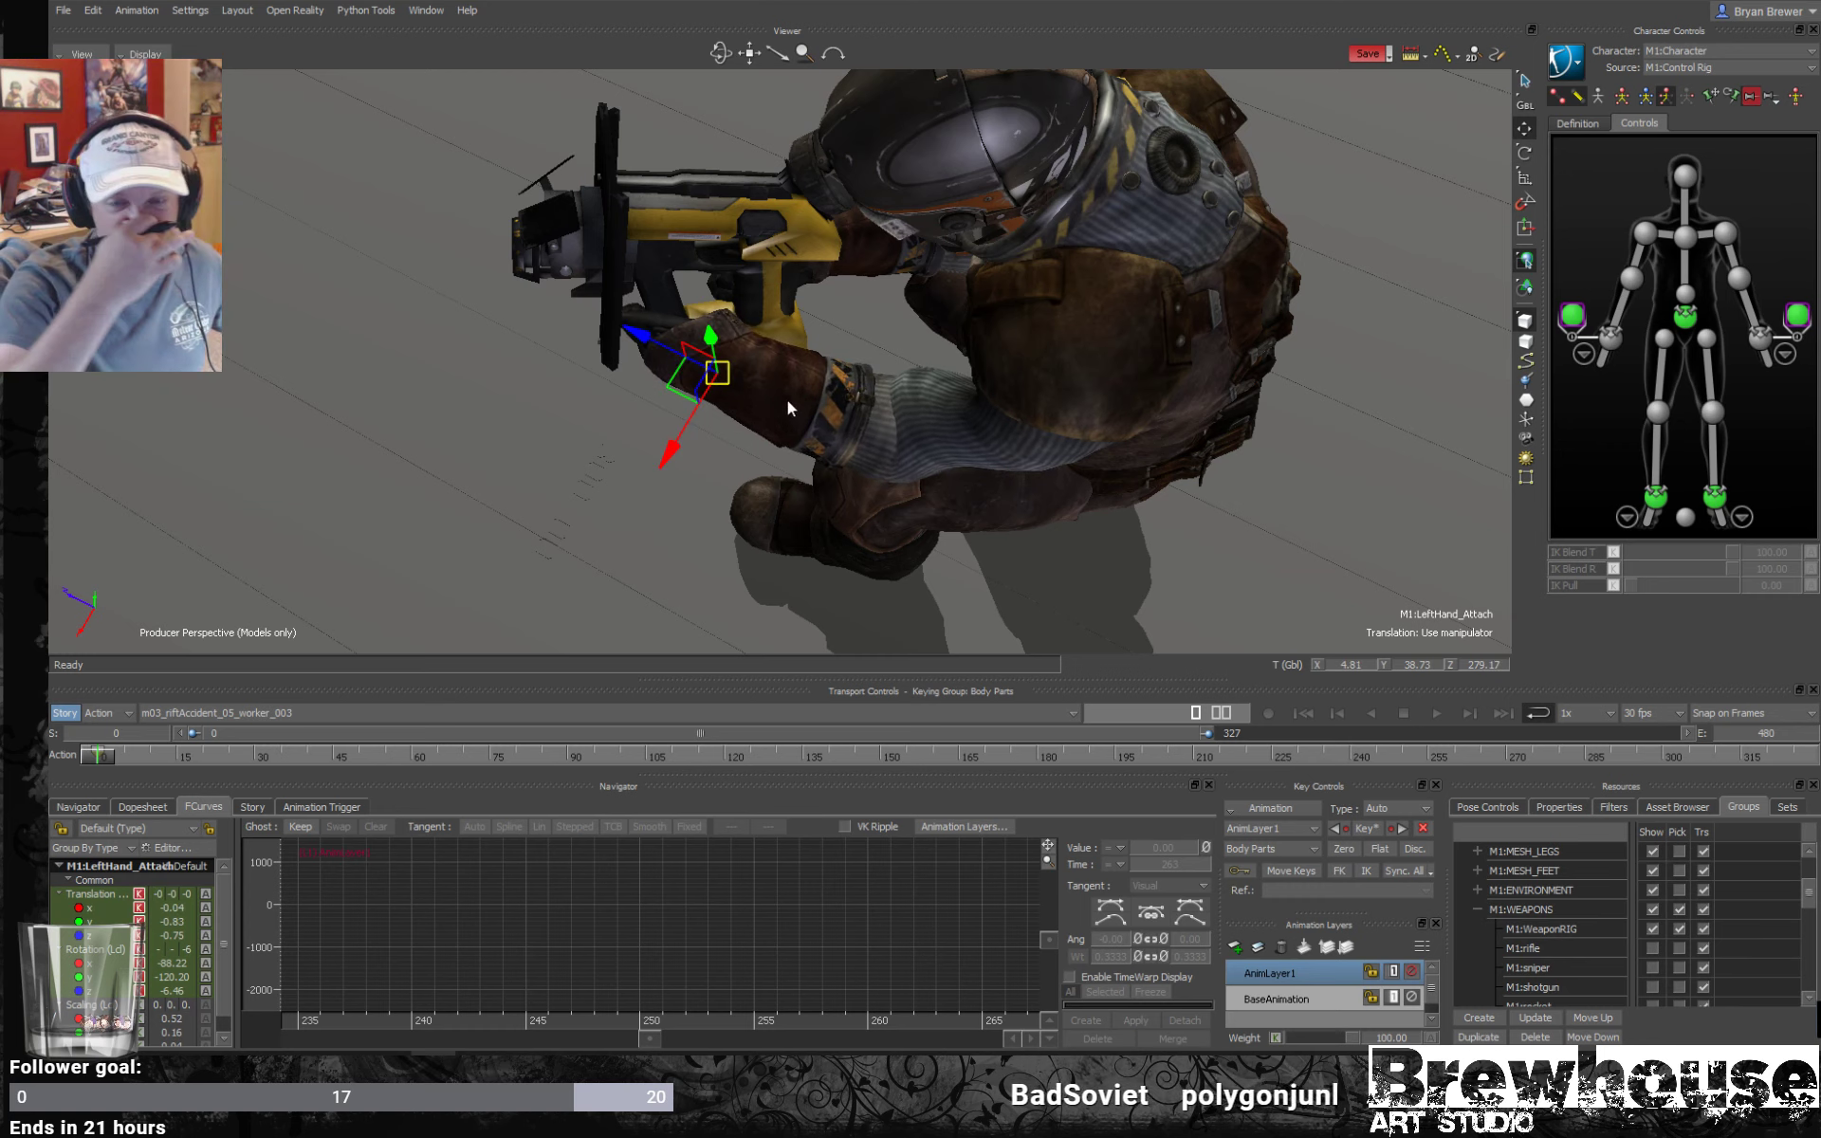
left_click_drag(811, 450, 1056, 452, "ctrl+shift")
key("ctrl+a")
key("ctrl+a")
key("ctrl+a")
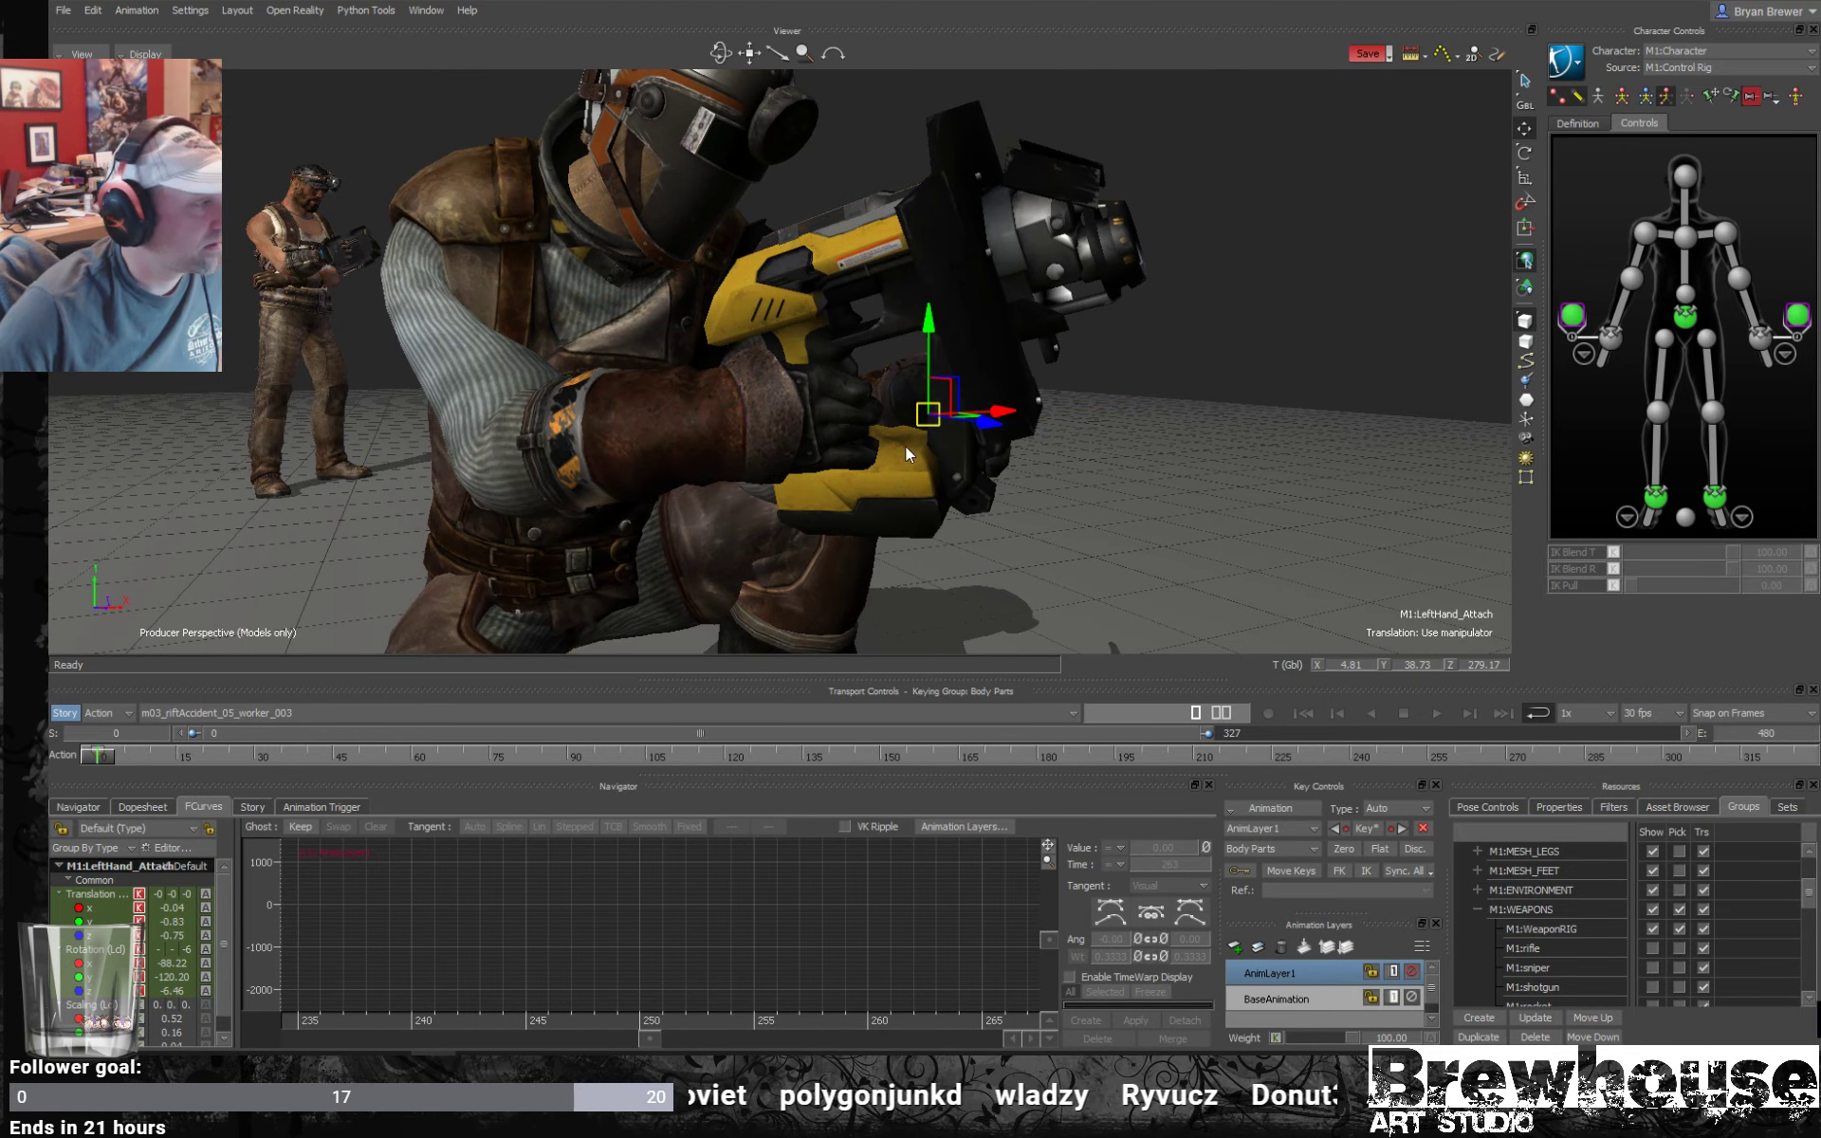
left_click_drag(1021, 493, 936, 505, "ctrl+shift")
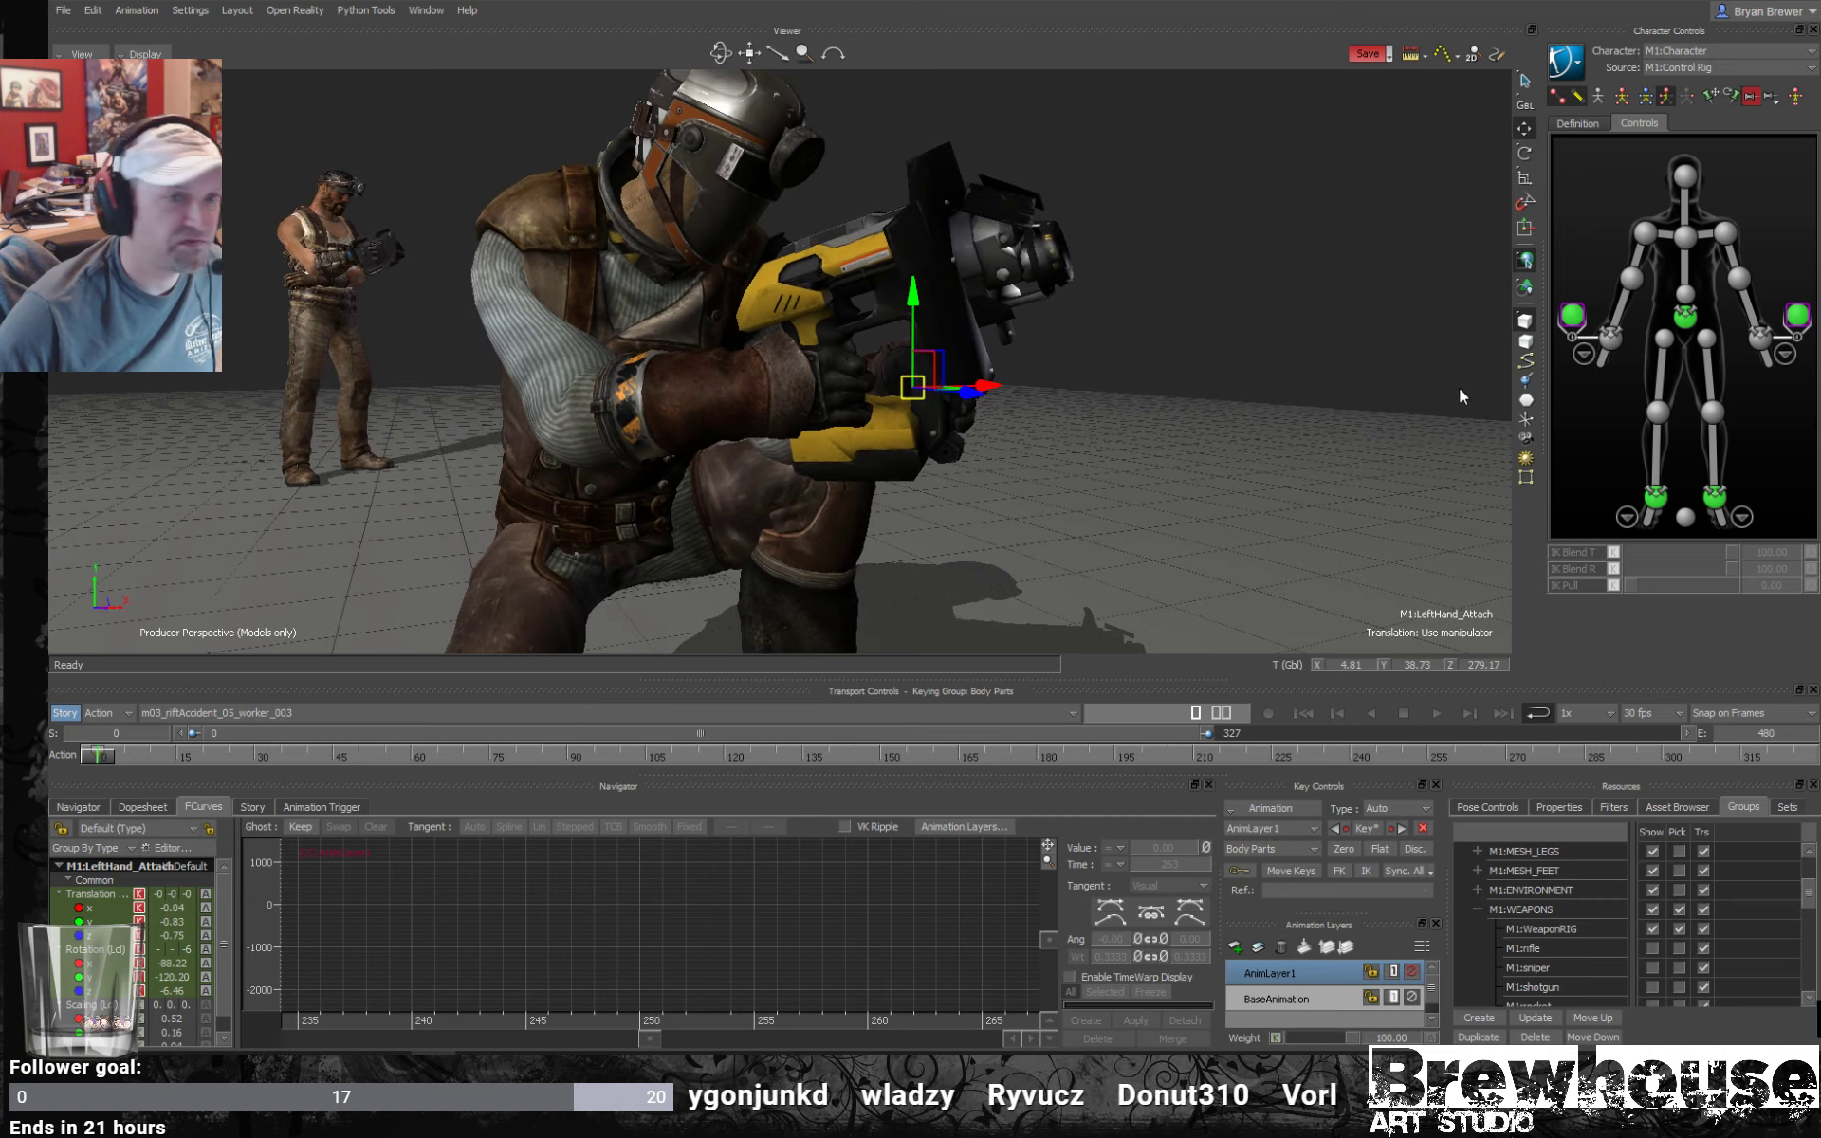
Show the schematic beside the perspective view and frame M1's right wrist effector in both.
key("ctrl+w")
left_click_drag(895, 408, 936, 398, "shift")
key("ctrl+w")
key("ctrl+2")
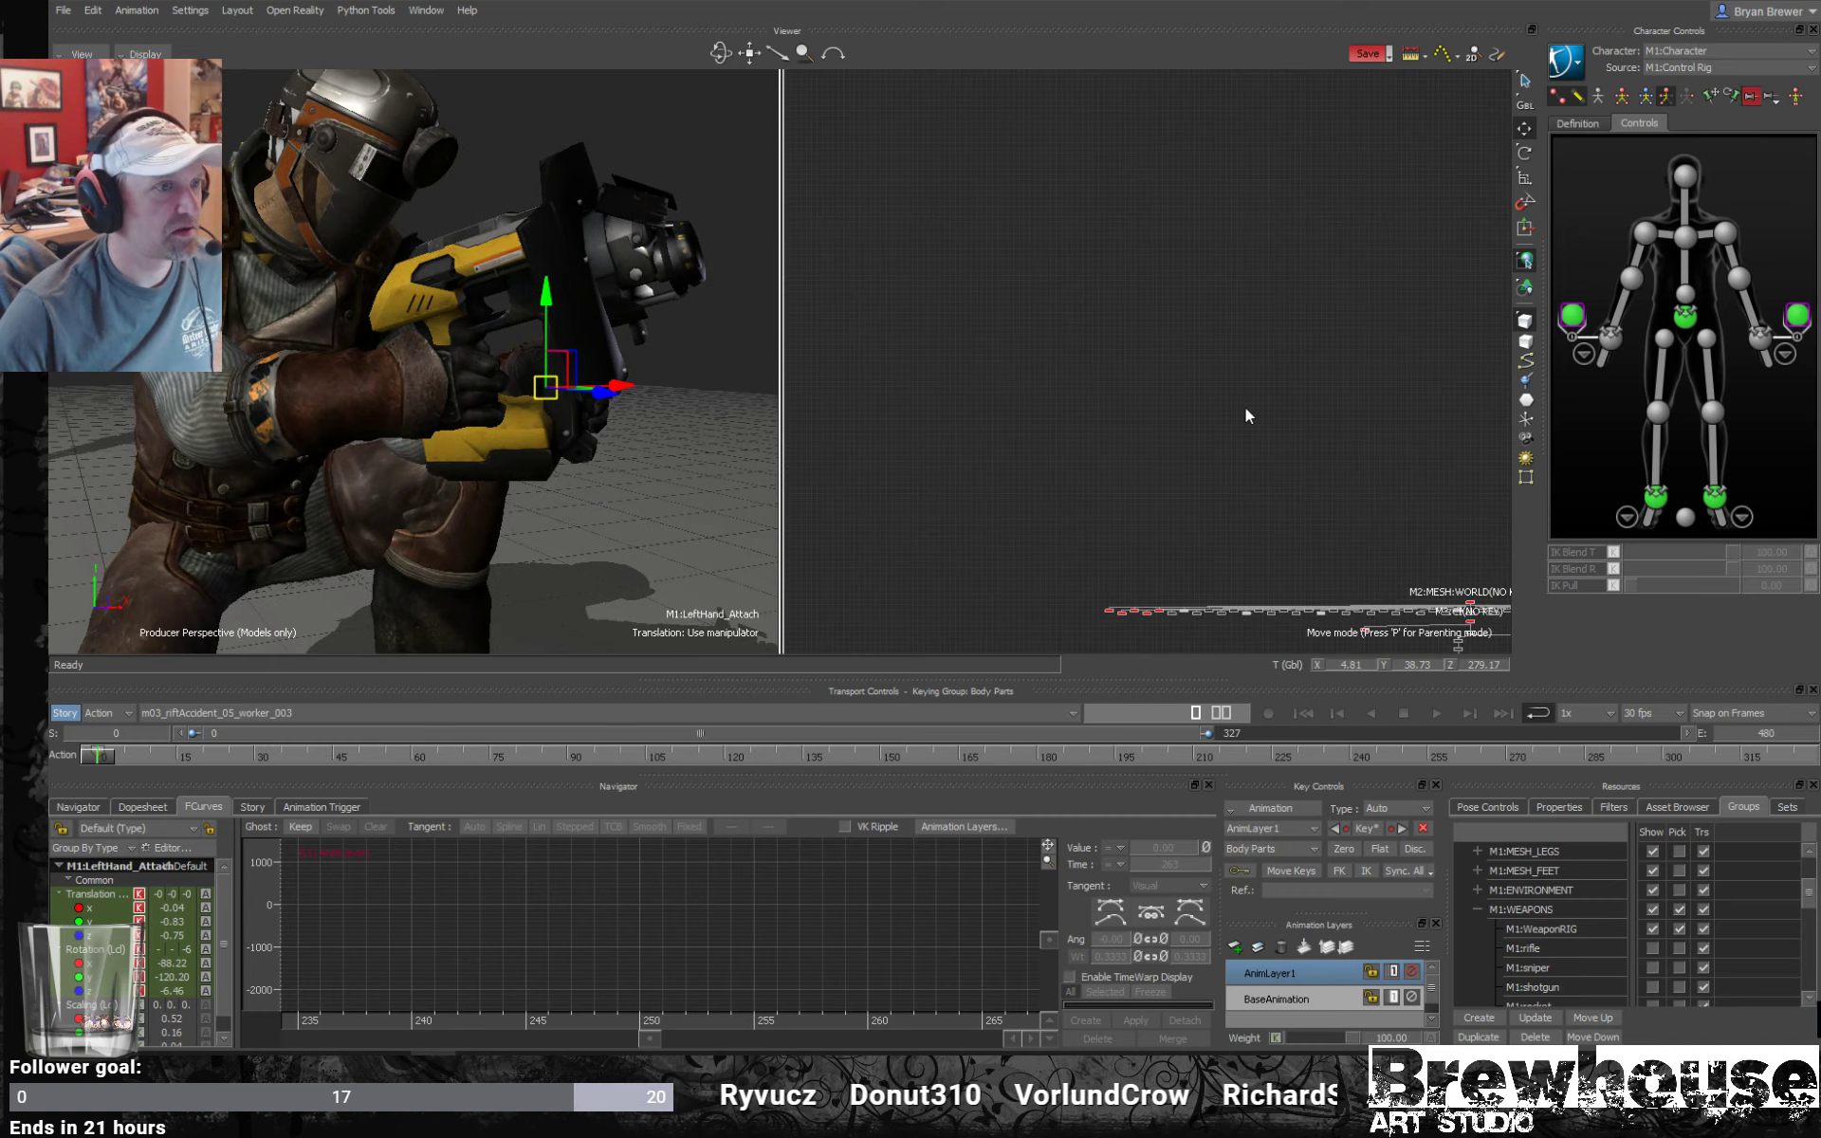
left_click(1611, 344)
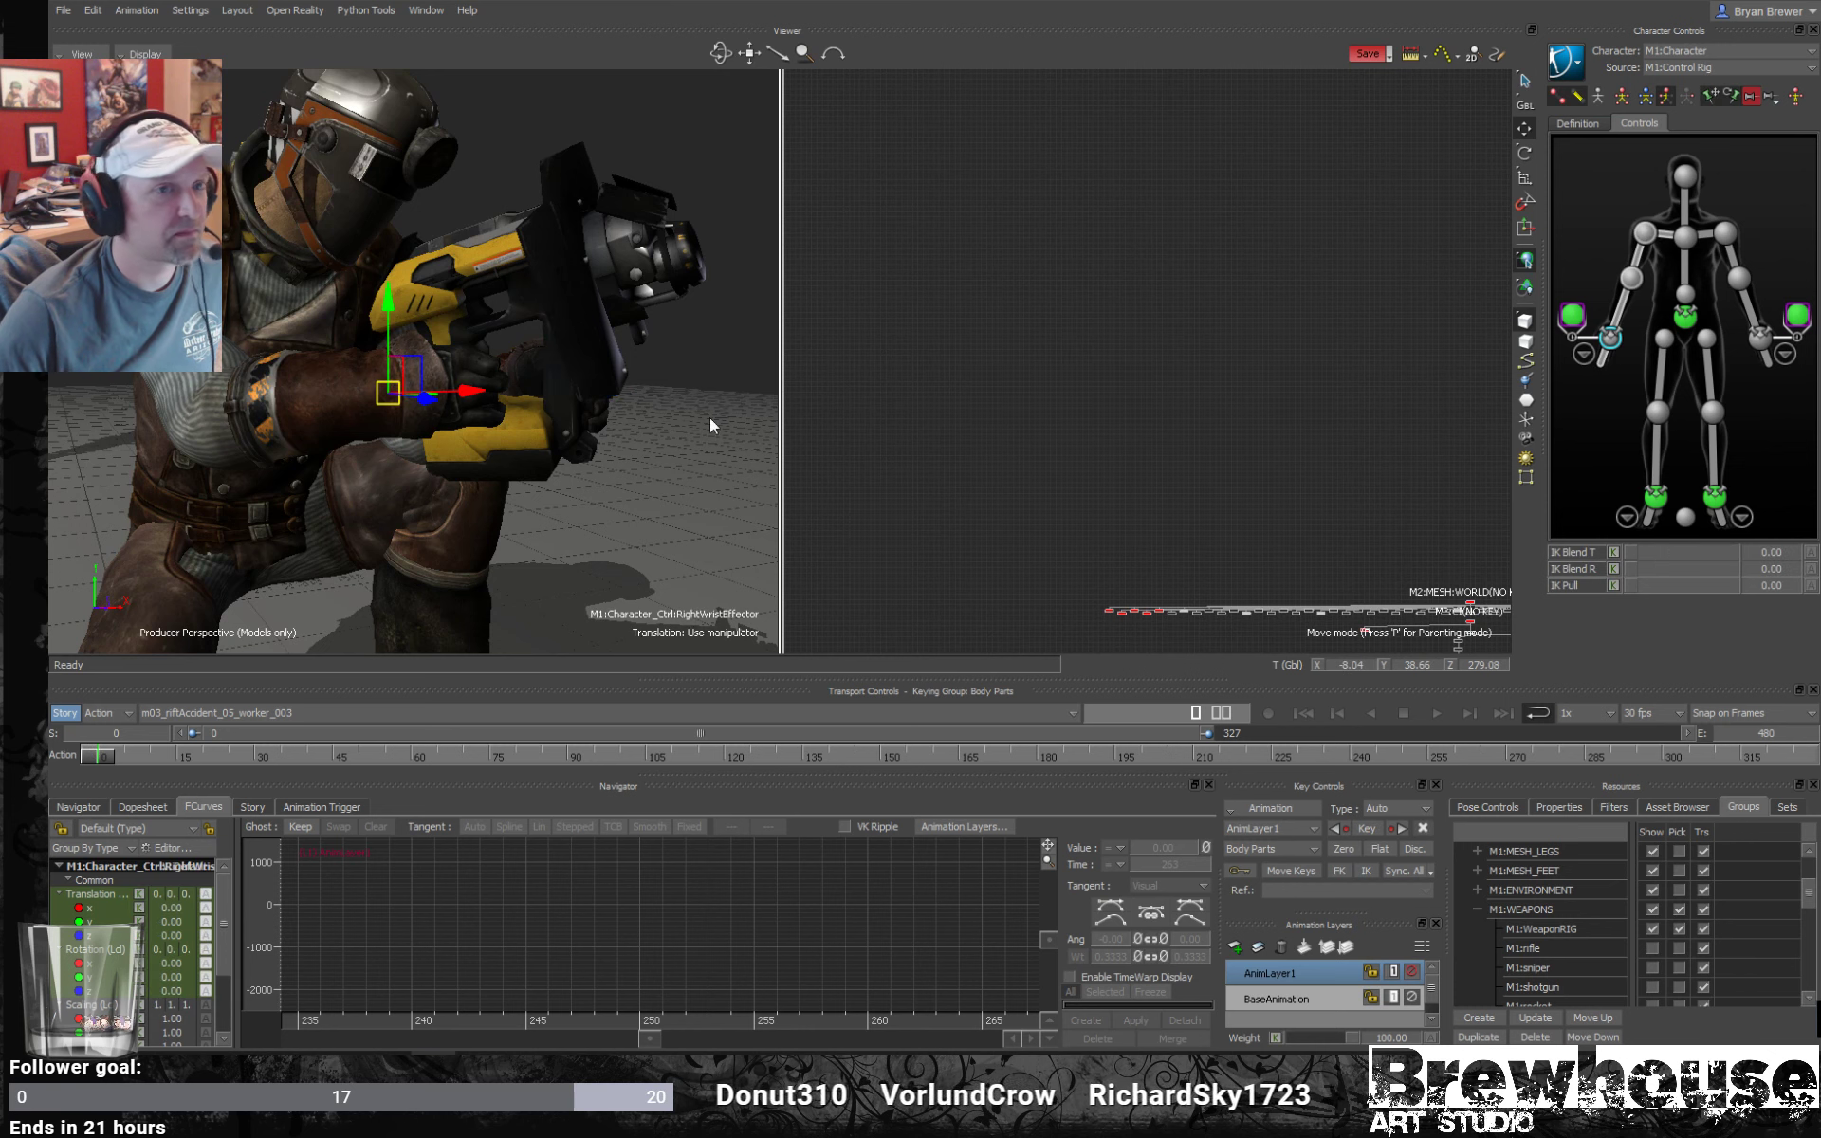
key("f")
key("f")
left_click_drag(1280, 403, 1062, 375, "ctrl")
Select all of M1's right-hand finger joints in the schematic and set their local rotation to 0 on X, Y and Z.
left_click_drag(654, 408, 434, 375, "ctrl+shift")
left_click_drag(1084, 539, 1091, 405, "shift")
left_click_drag(1020, 347, 896, 353)
left_click_drag(1248, 357, 1229, 364)
left_click_drag(1269, 531, 1127, 379)
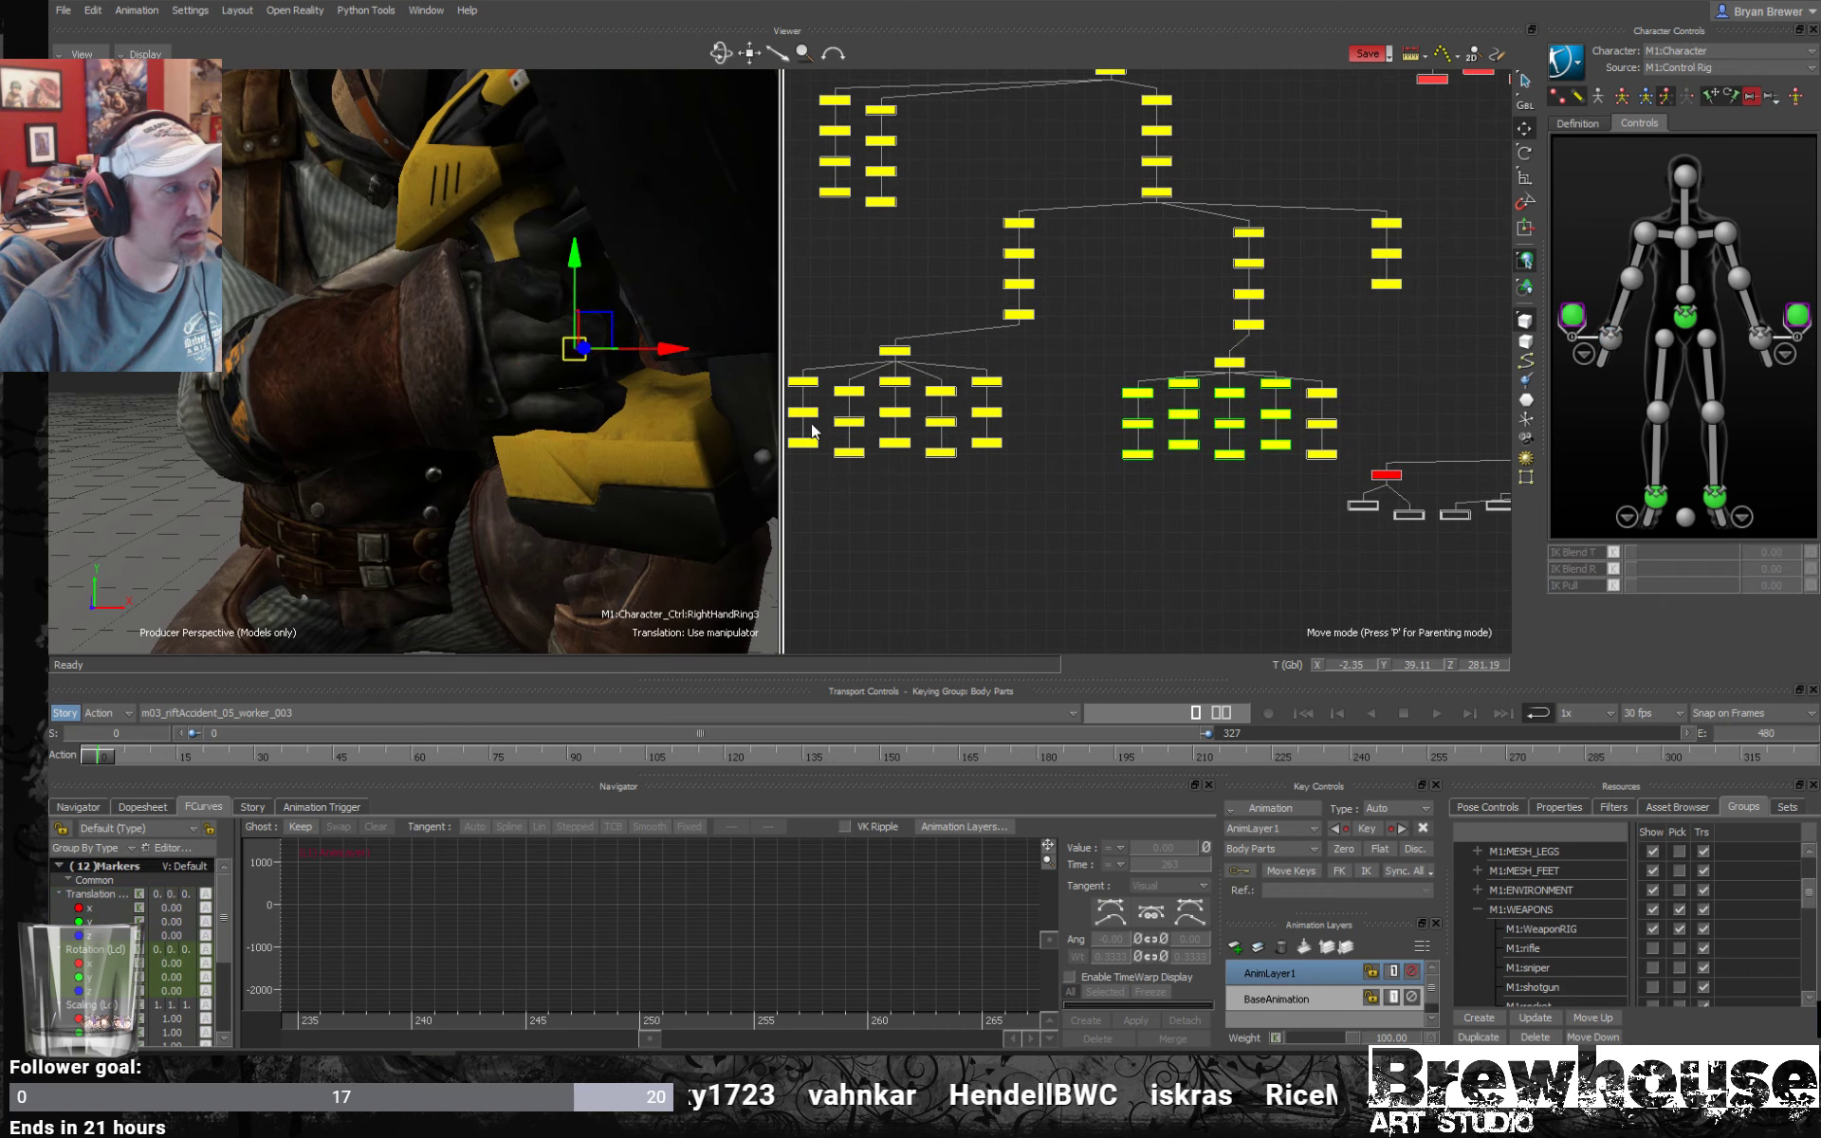
mouse_move(683, 419)
left_mouse_down("ctrl")
mouse_move(623, 417)
mouse_move(678, 419)
left_mouse_up("ctrl")
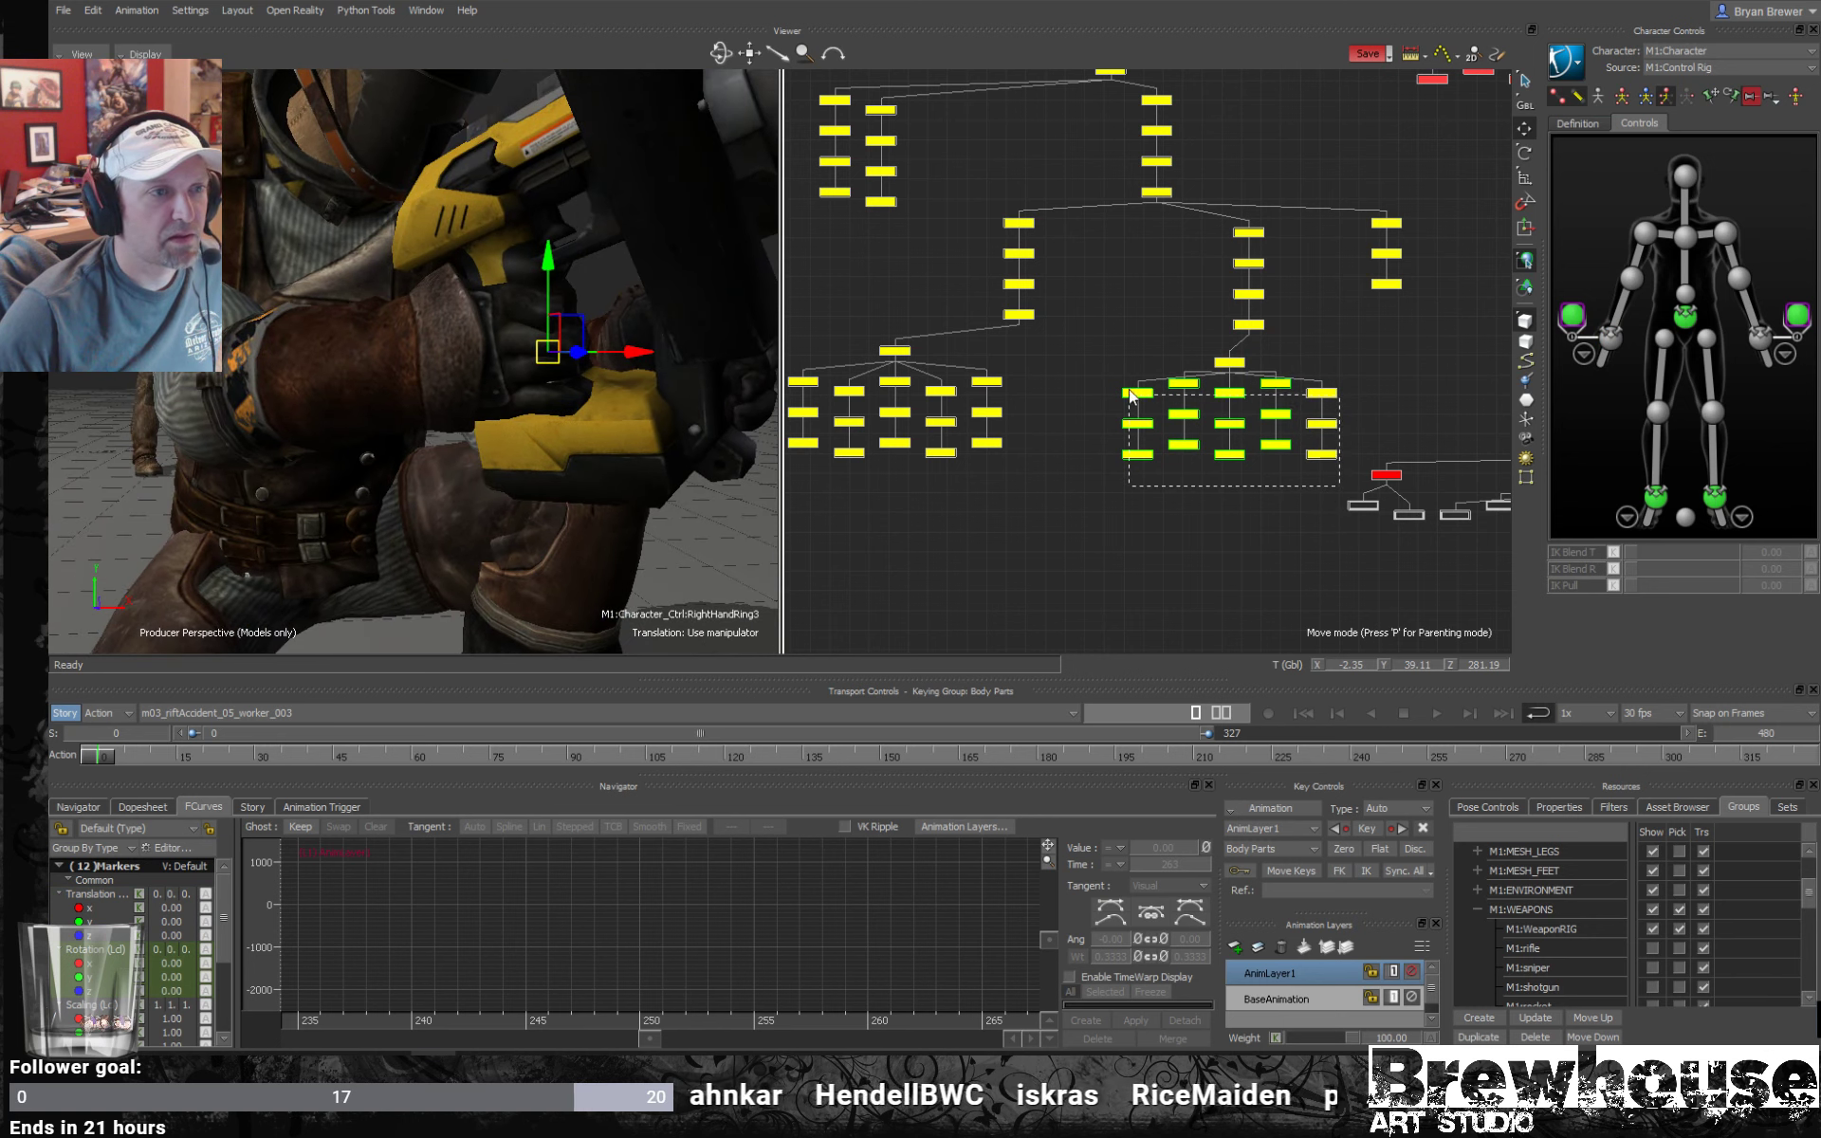
left_click_drag(1336, 487, 1112, 374)
key("e")
left_click_drag(580, 434, 664, 498, "ctrl+shift")
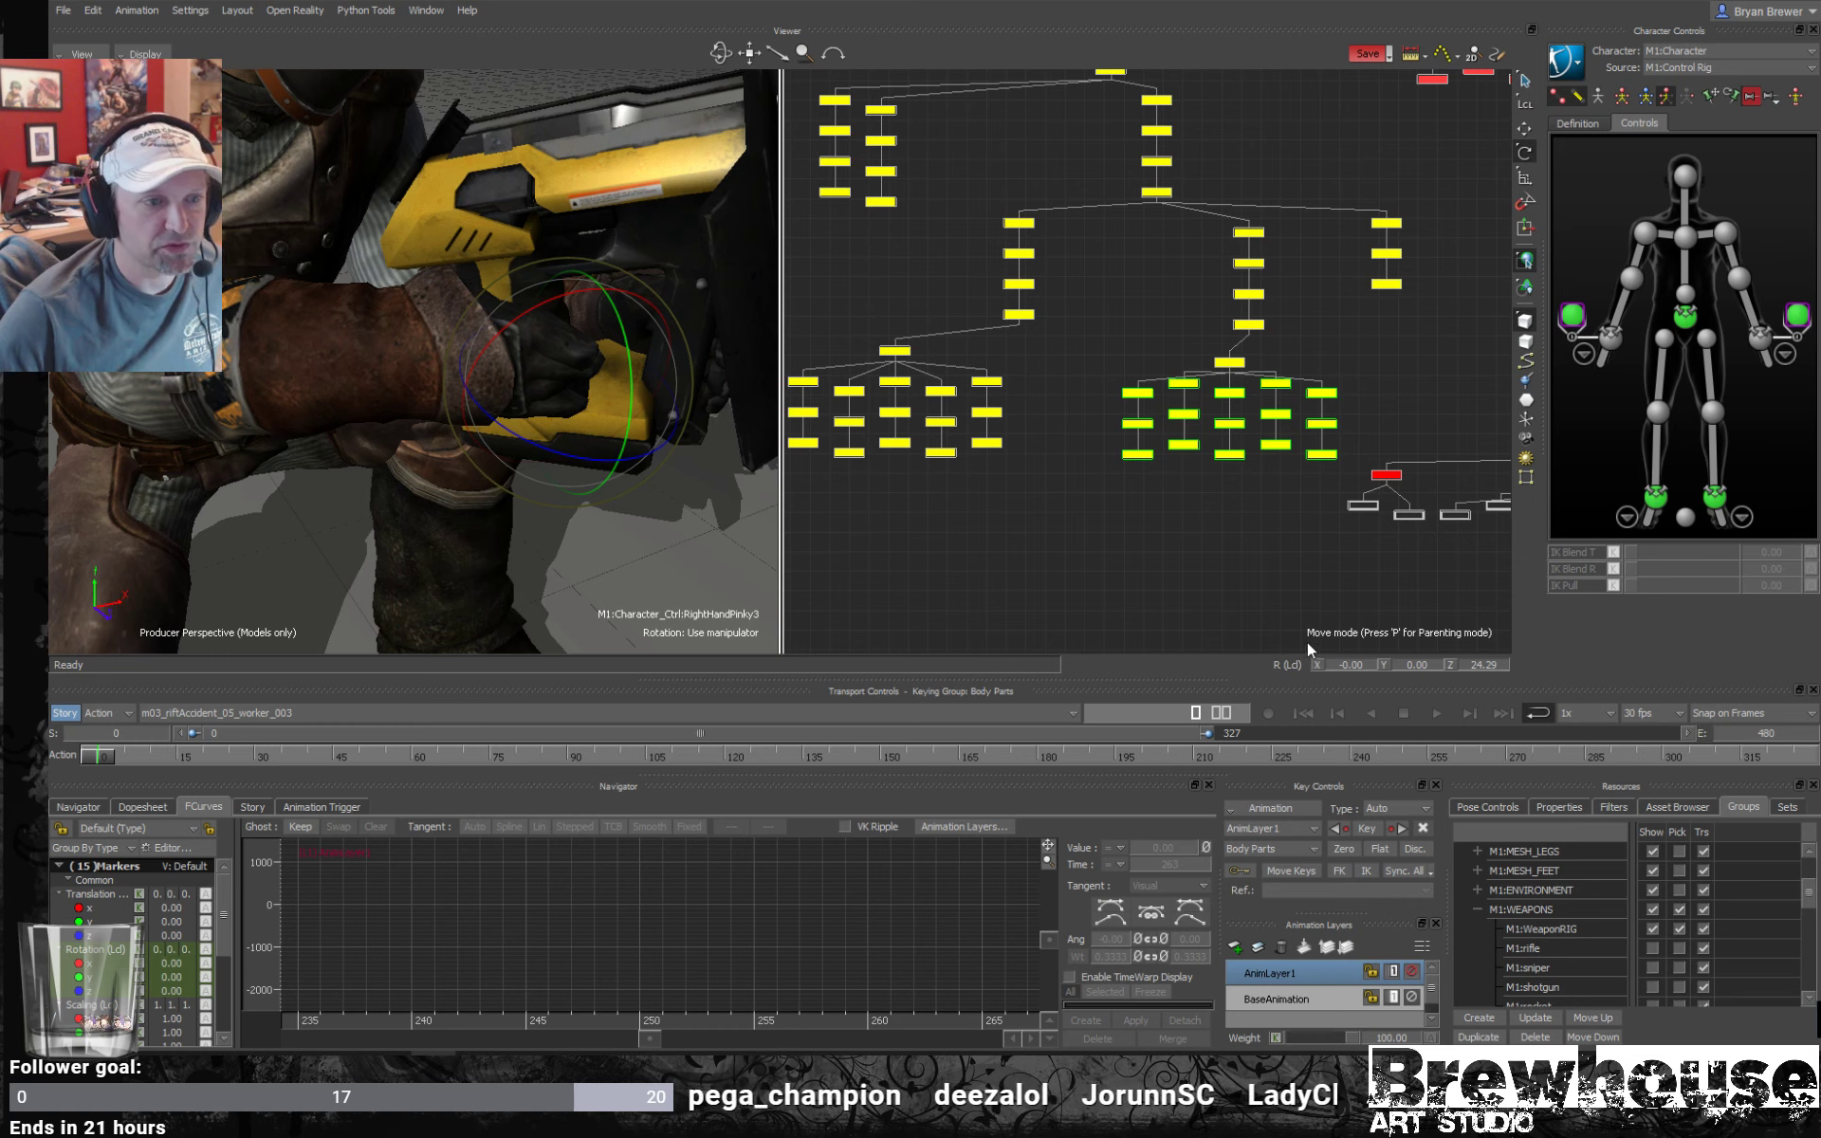
left_click(1351, 665)
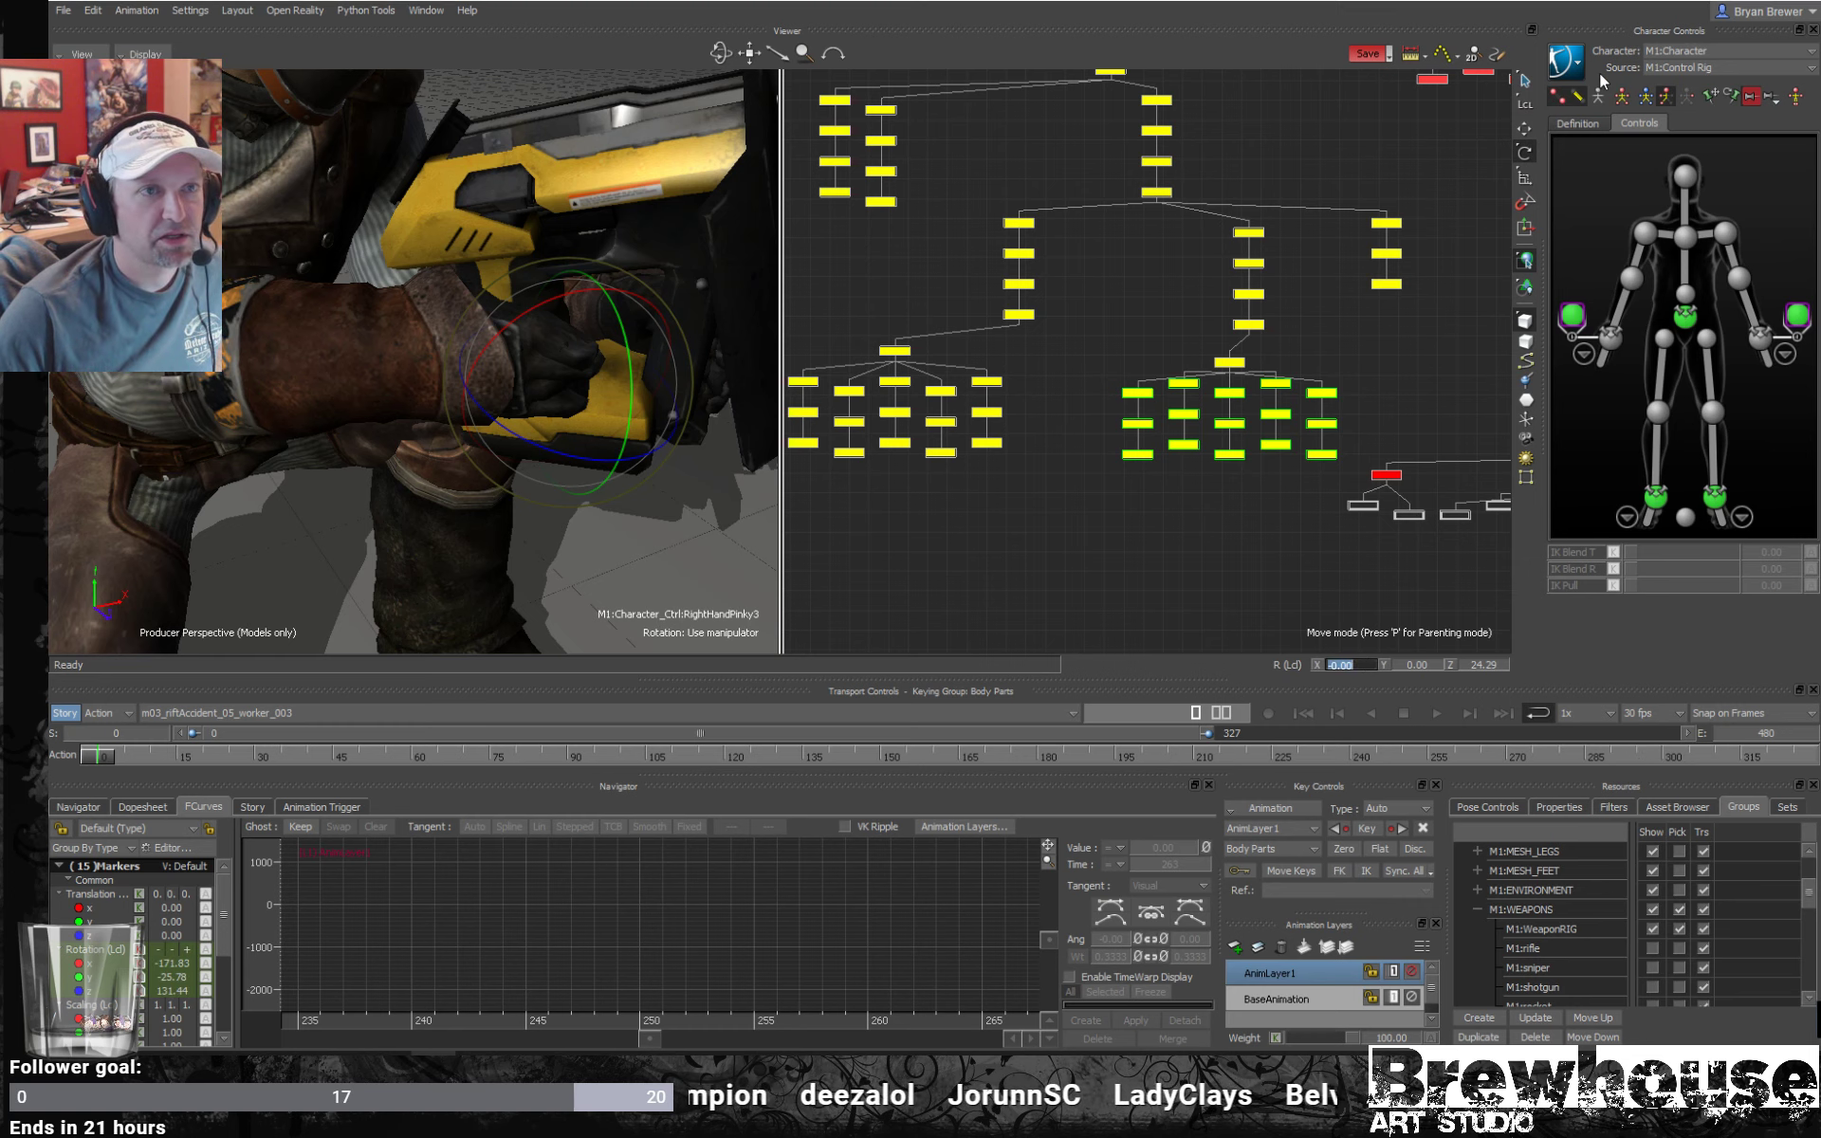
type("0")
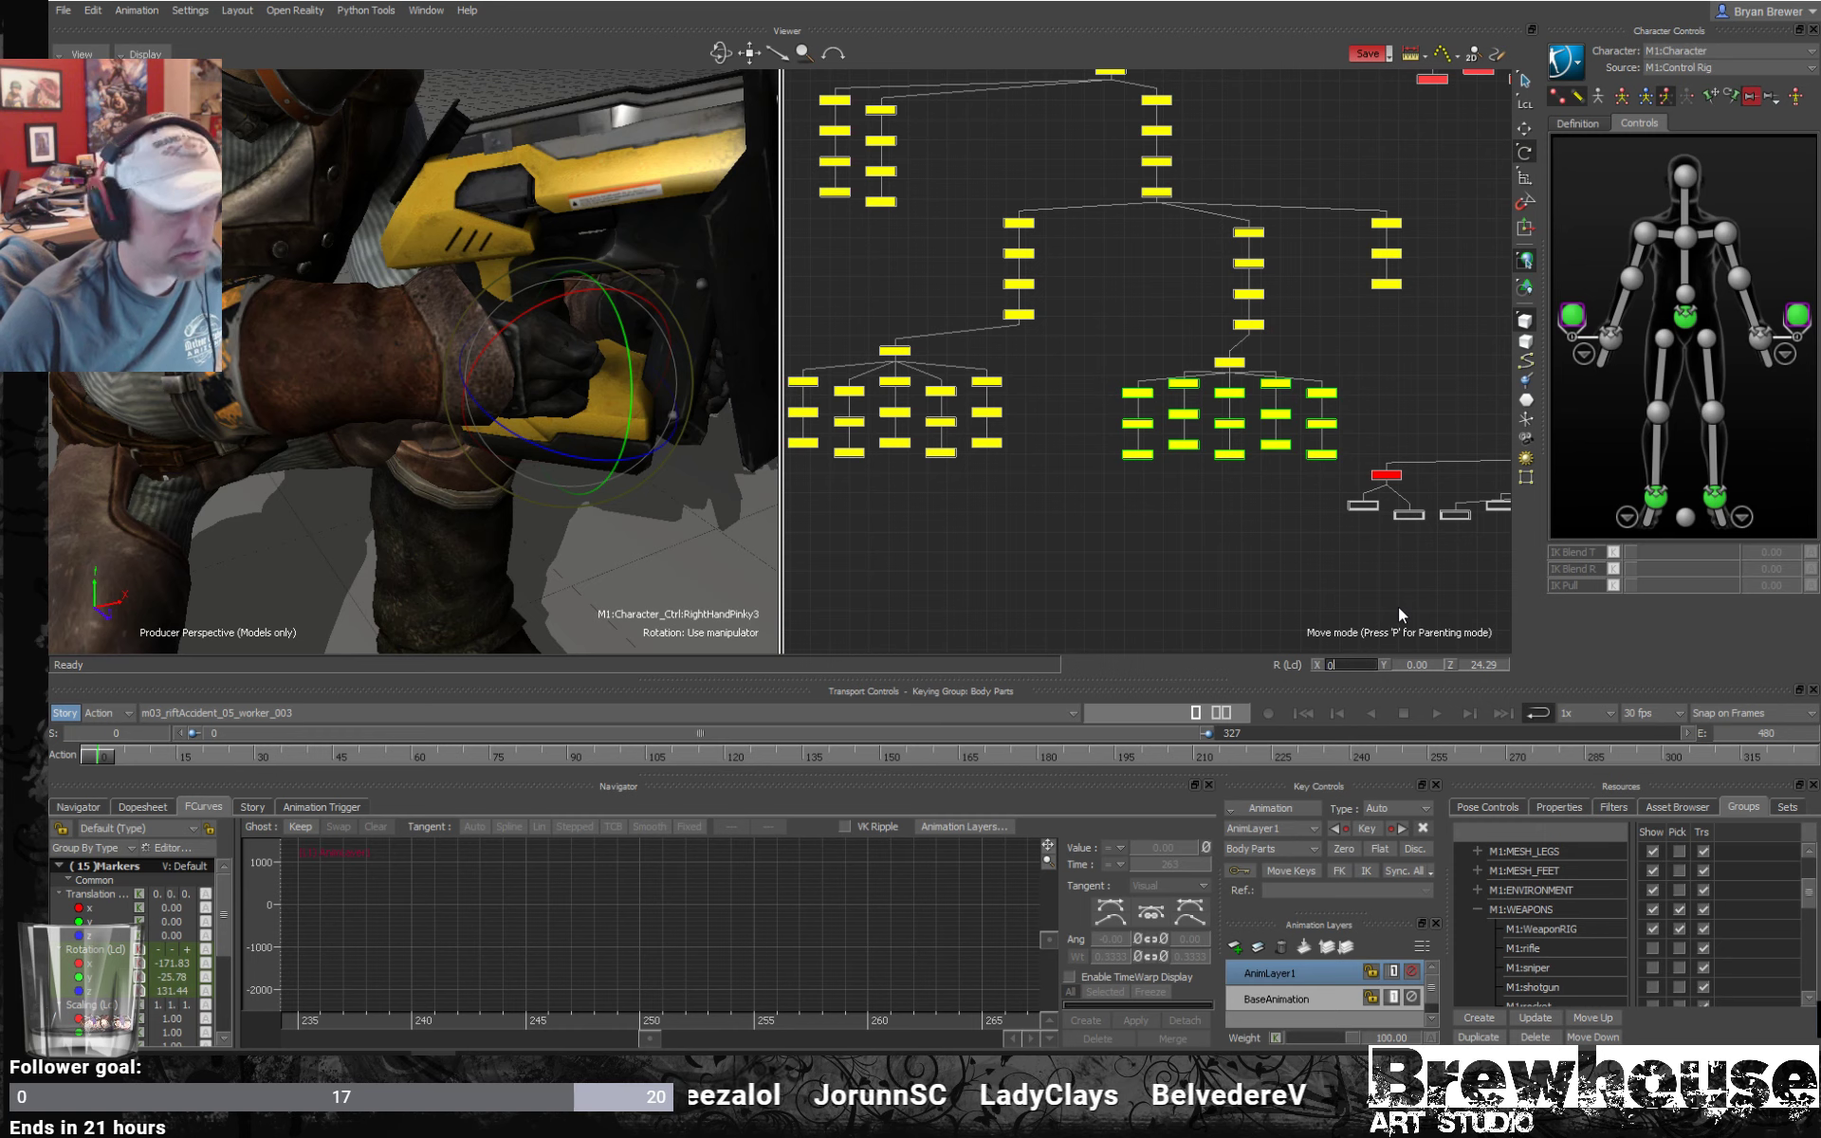
key("Tab")
type("0")
key("Tab")
type("0")
key("Tab")
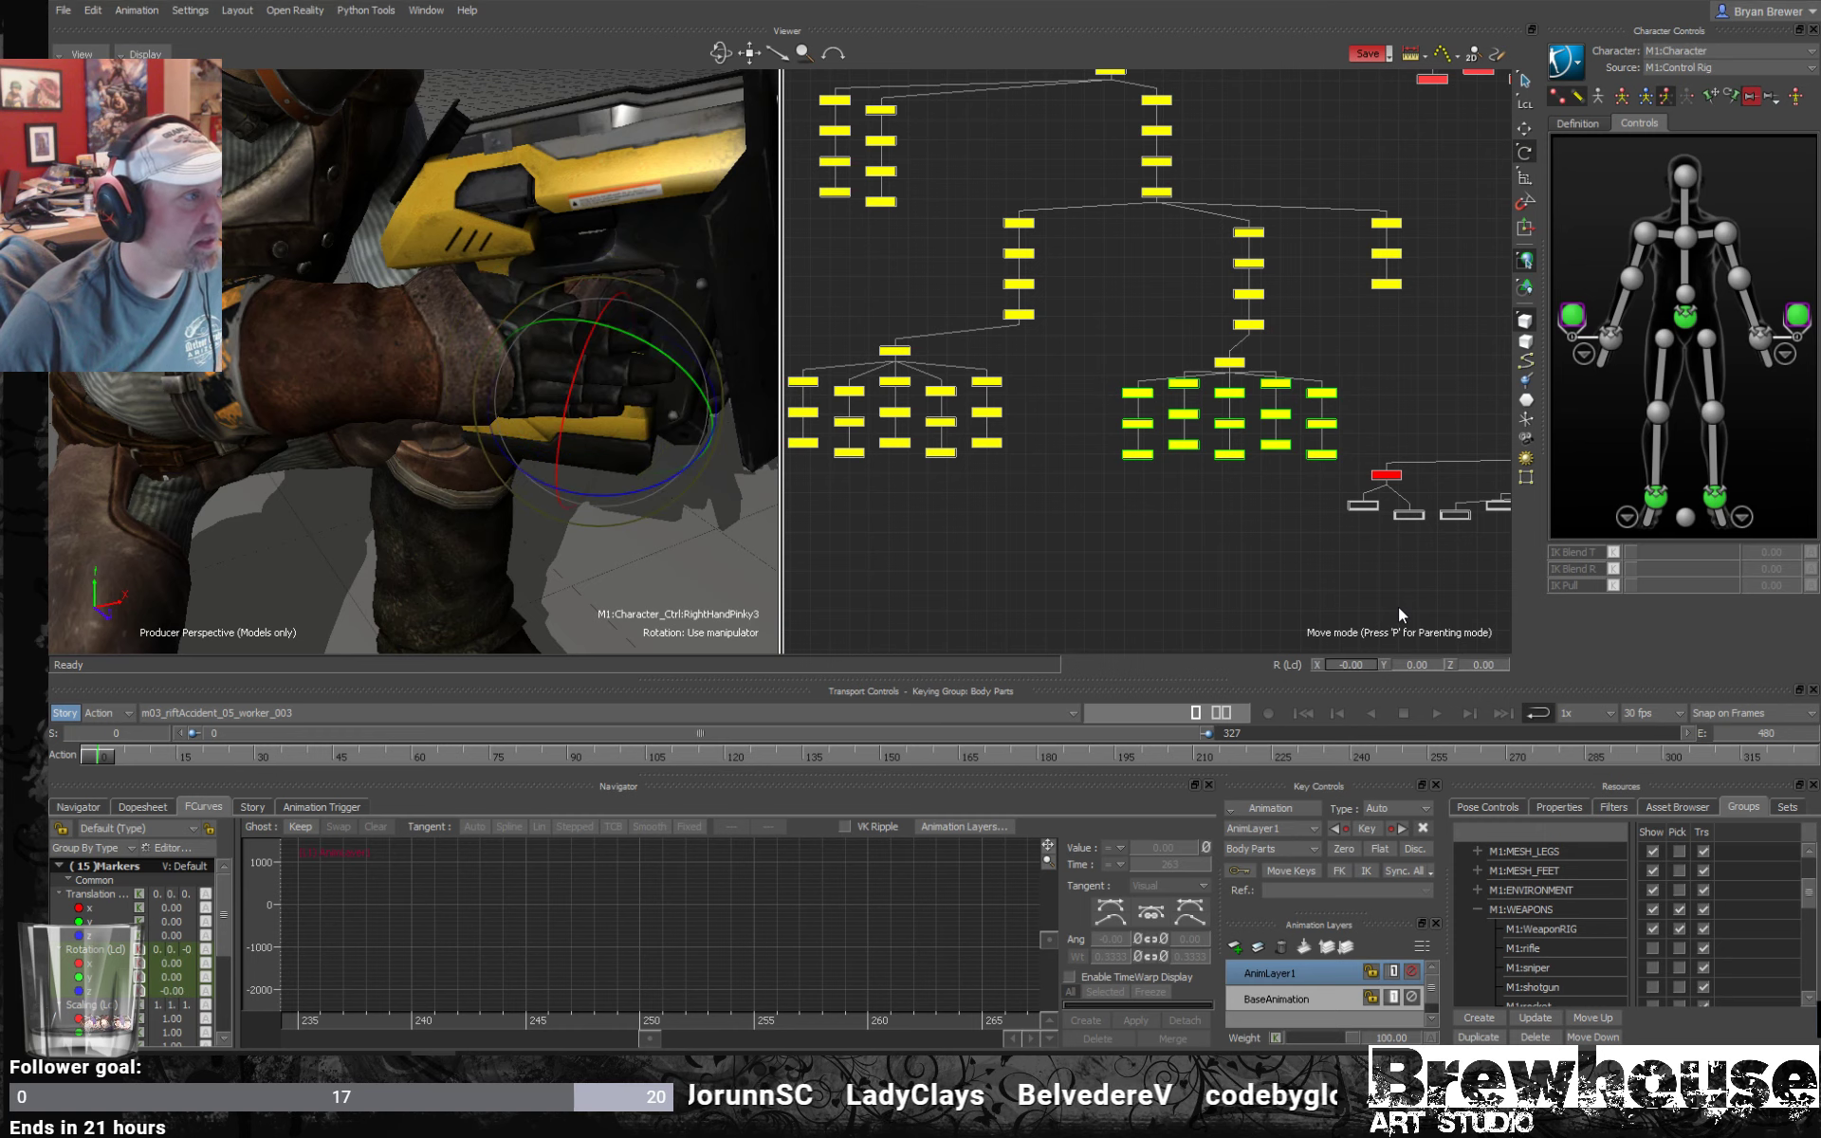
Move the WeaponRig node with its two hand attachments just below the right-hand finger joints in the schematic.
right_click_drag(577, 398, 634, 421, "alt")
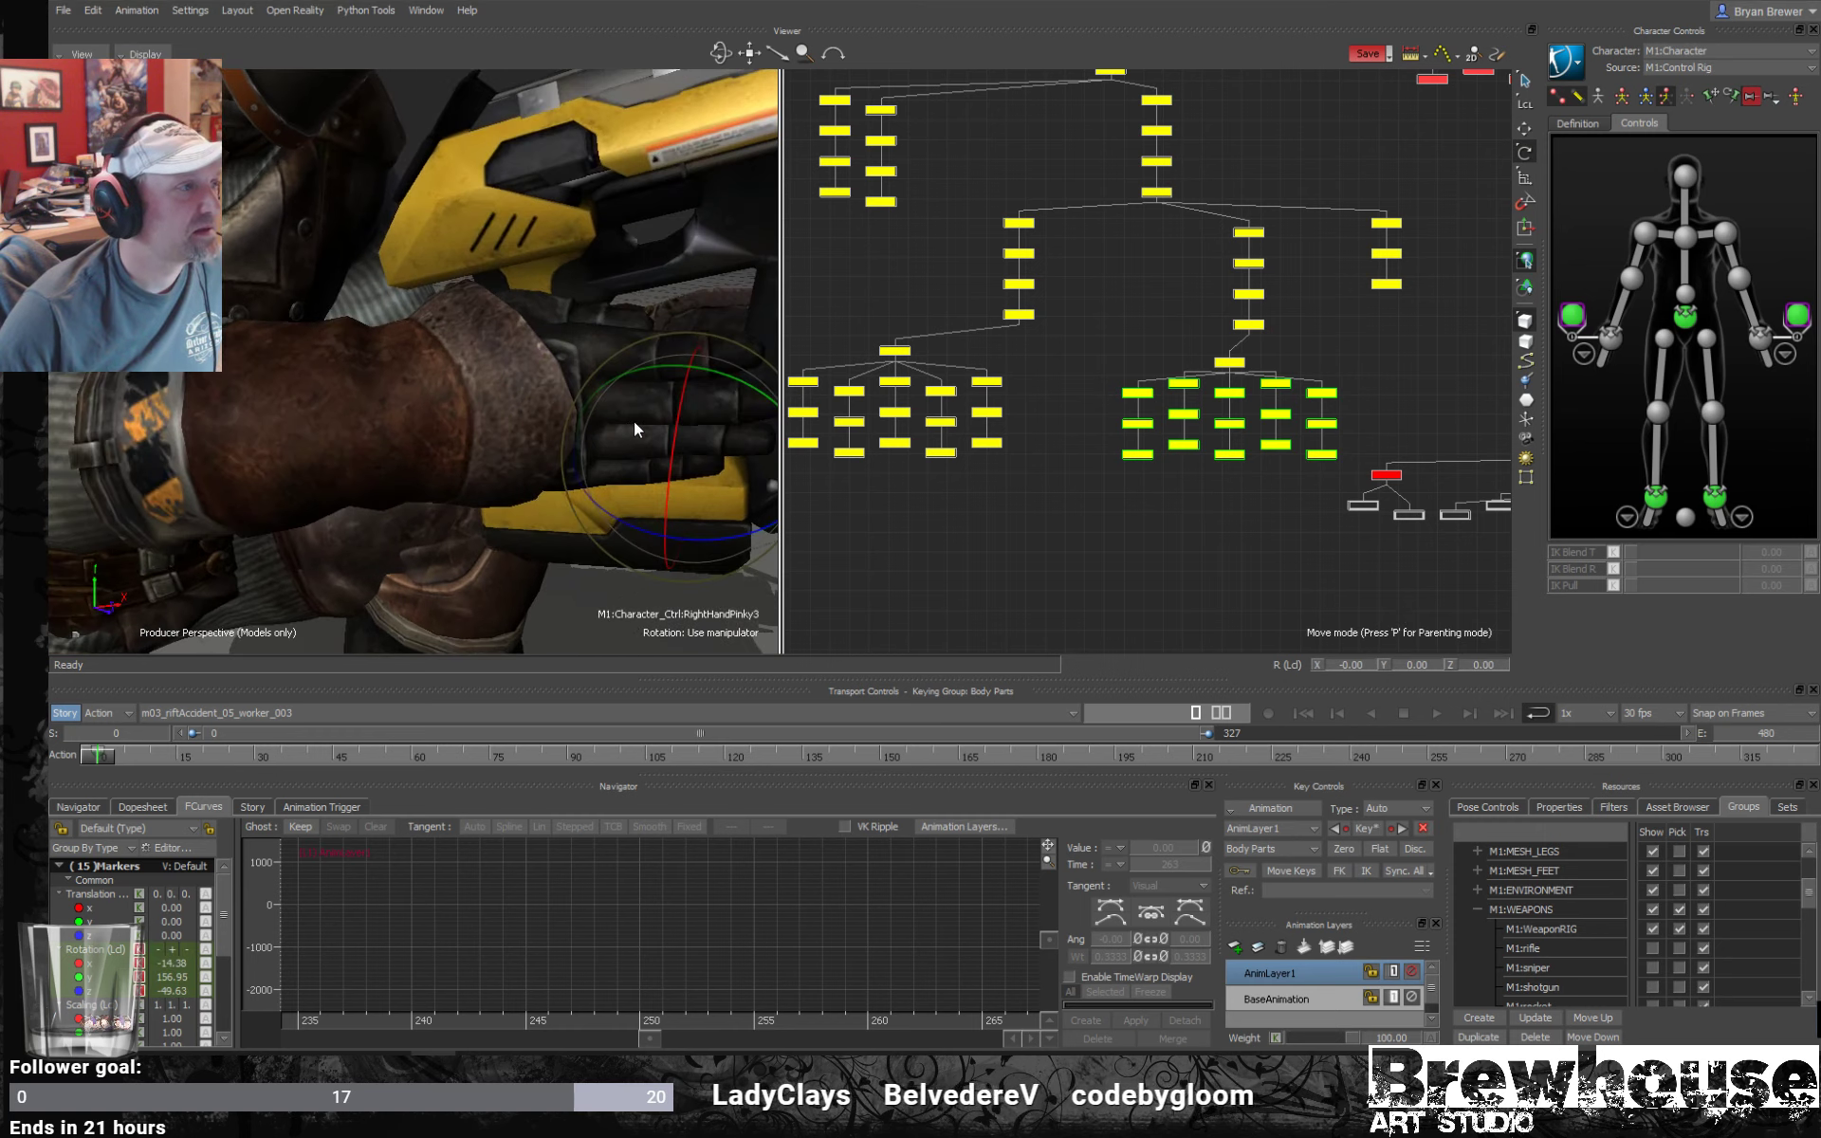
left_click_drag(633, 420, 577, 423, "alt")
left_click(1134, 394)
left_click_drag(631, 359, 713, 403, "alt")
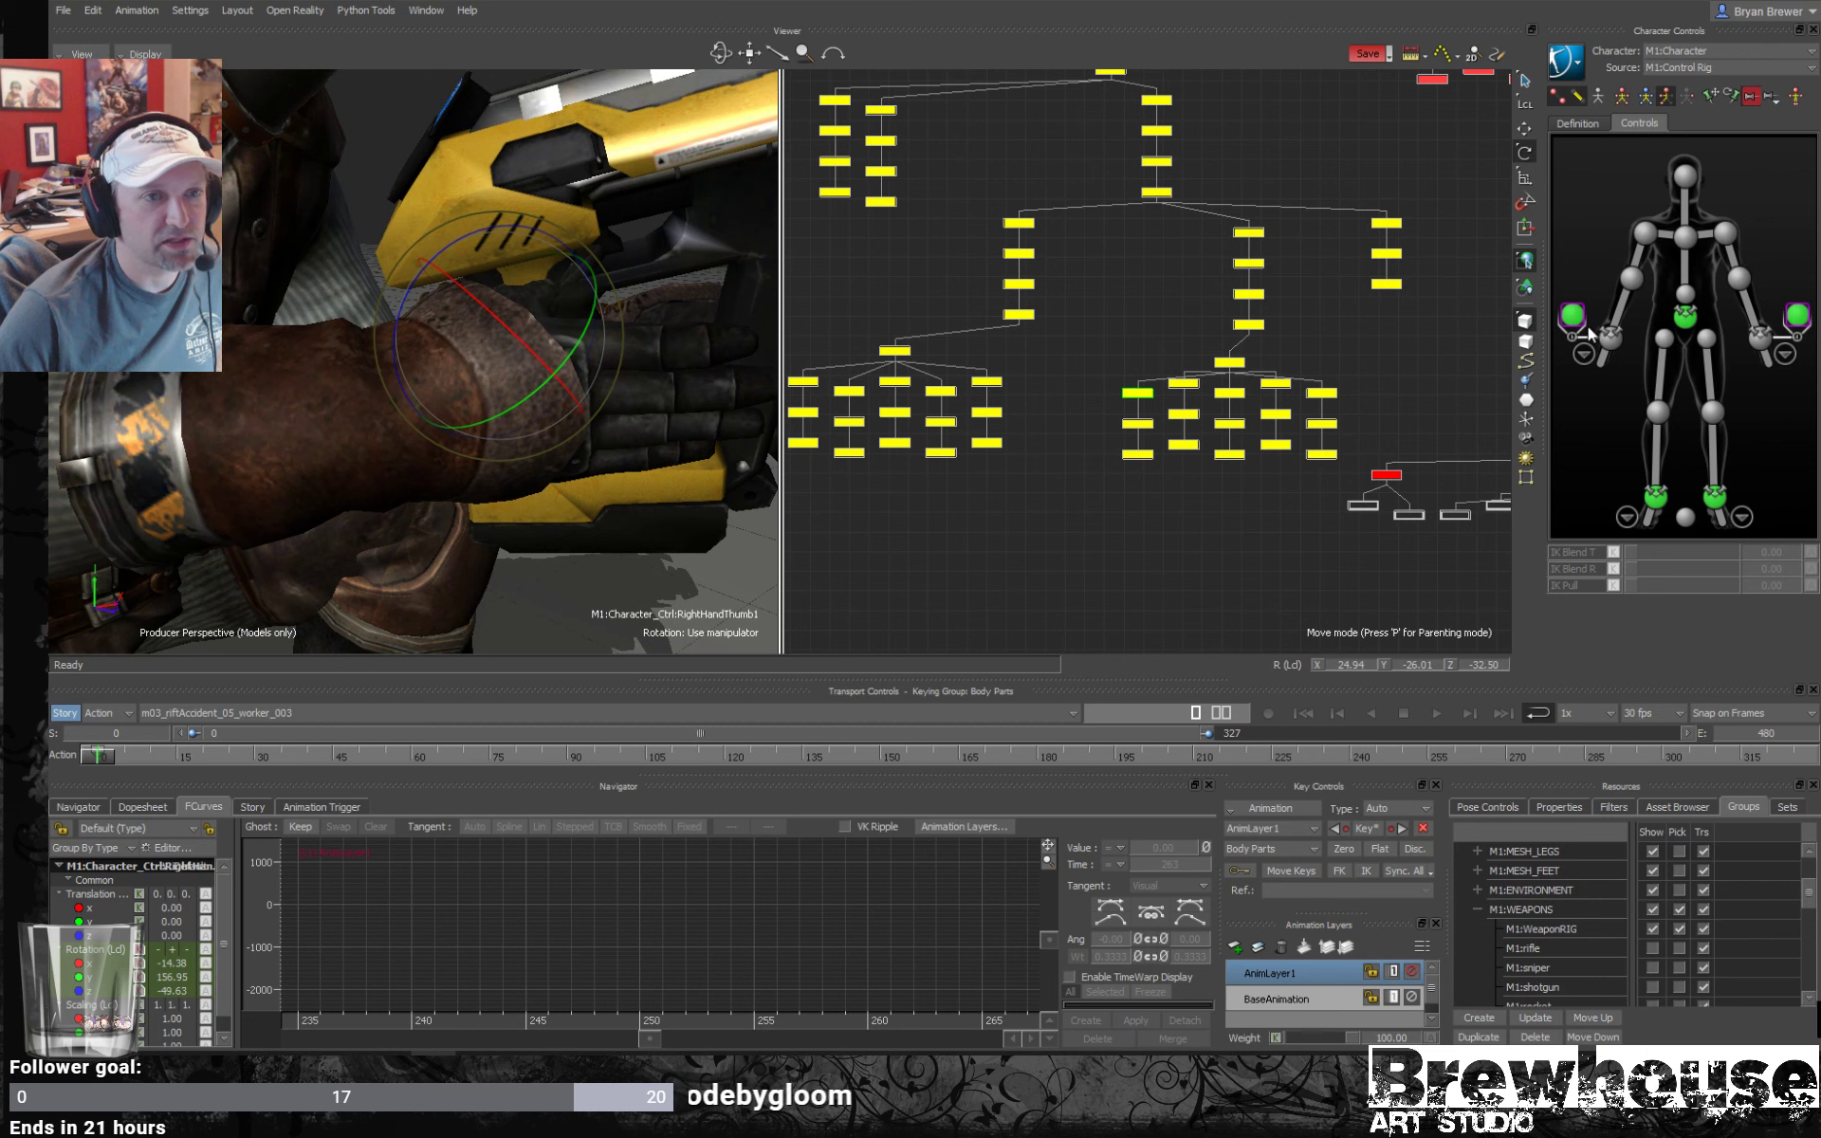
scroll(1294, 423, "down", 8)
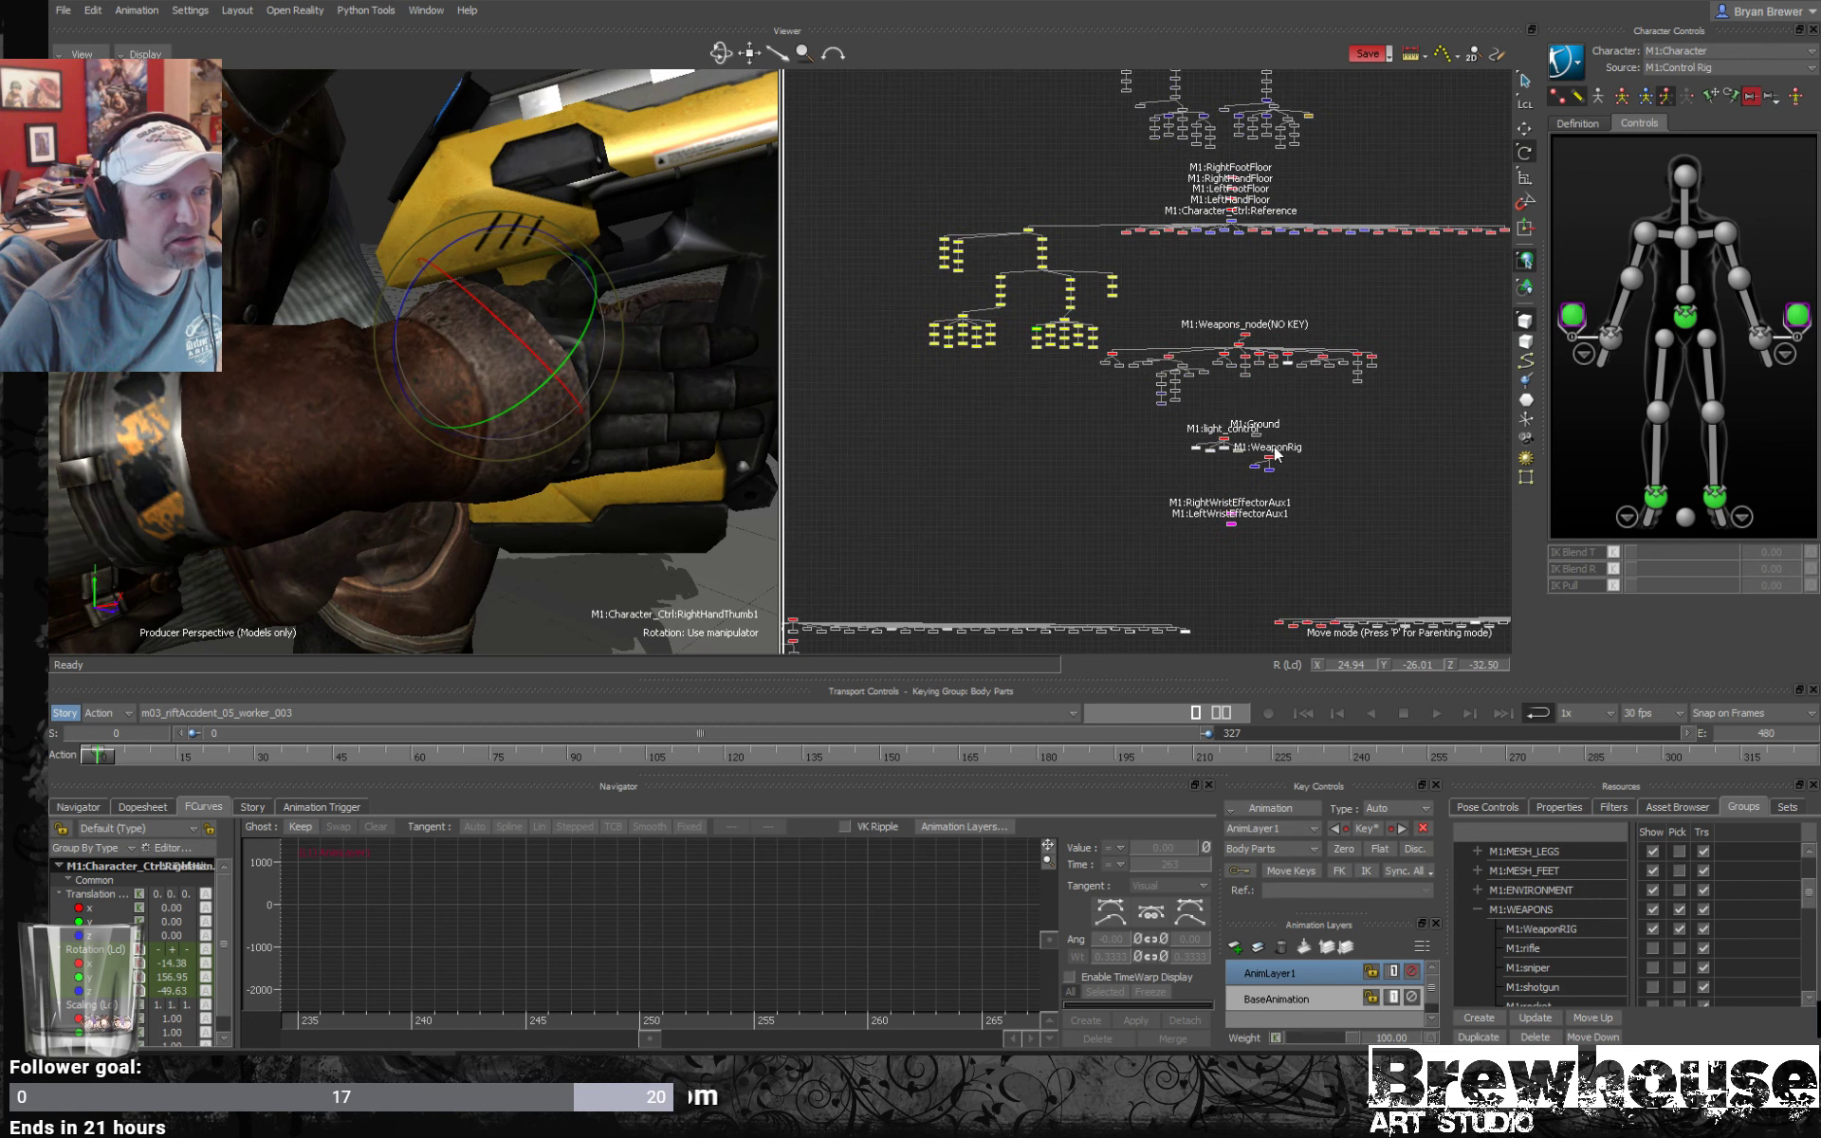
left_click_drag(1273, 453, 1050, 387)
scroll(1051, 387, "up", 6)
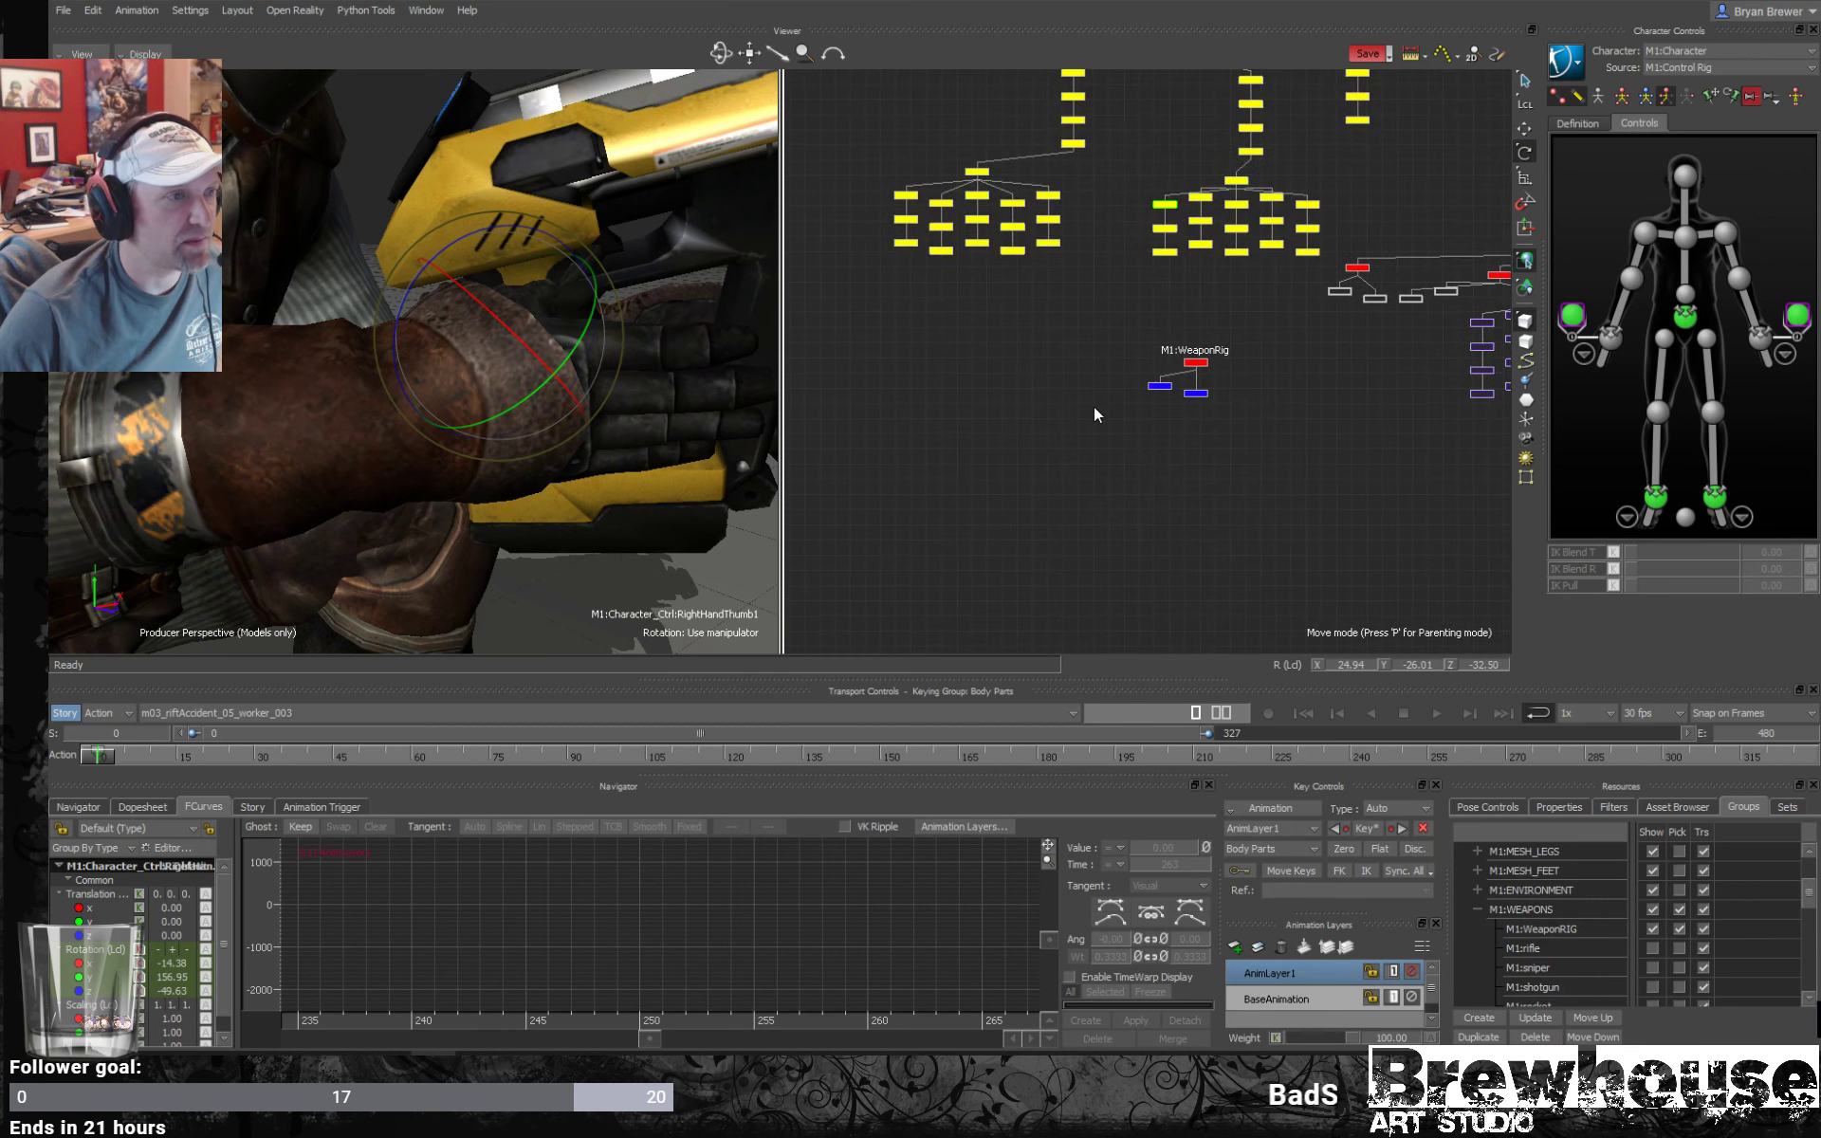
left_click(1164, 429)
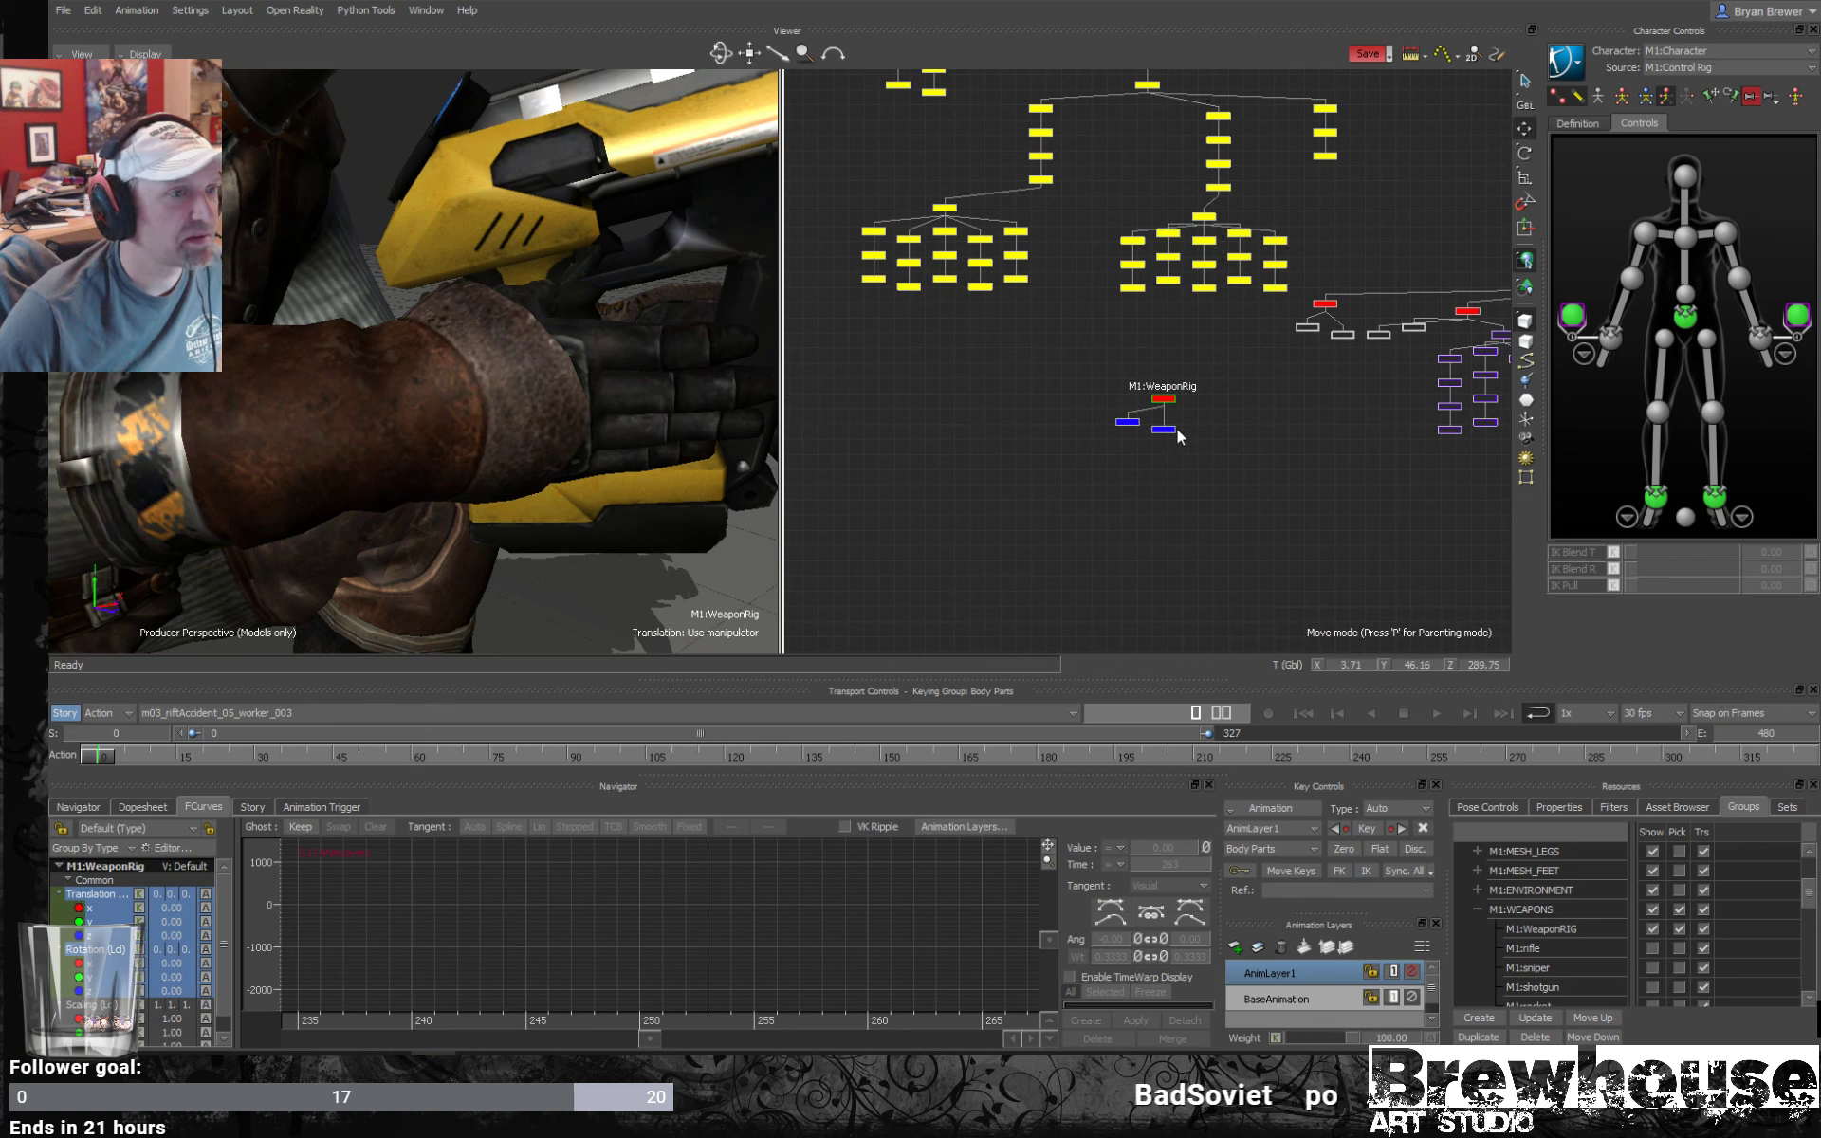
scroll(653, 414, "up", 2)
Pull M1's right-hand attachment back beside the weapon's grip and rotate it to about X 1.7, Y 73.7, Z 81.5.
left_click_drag(652, 413, 607, 361, "ctrl+shift")
left_click(1126, 423)
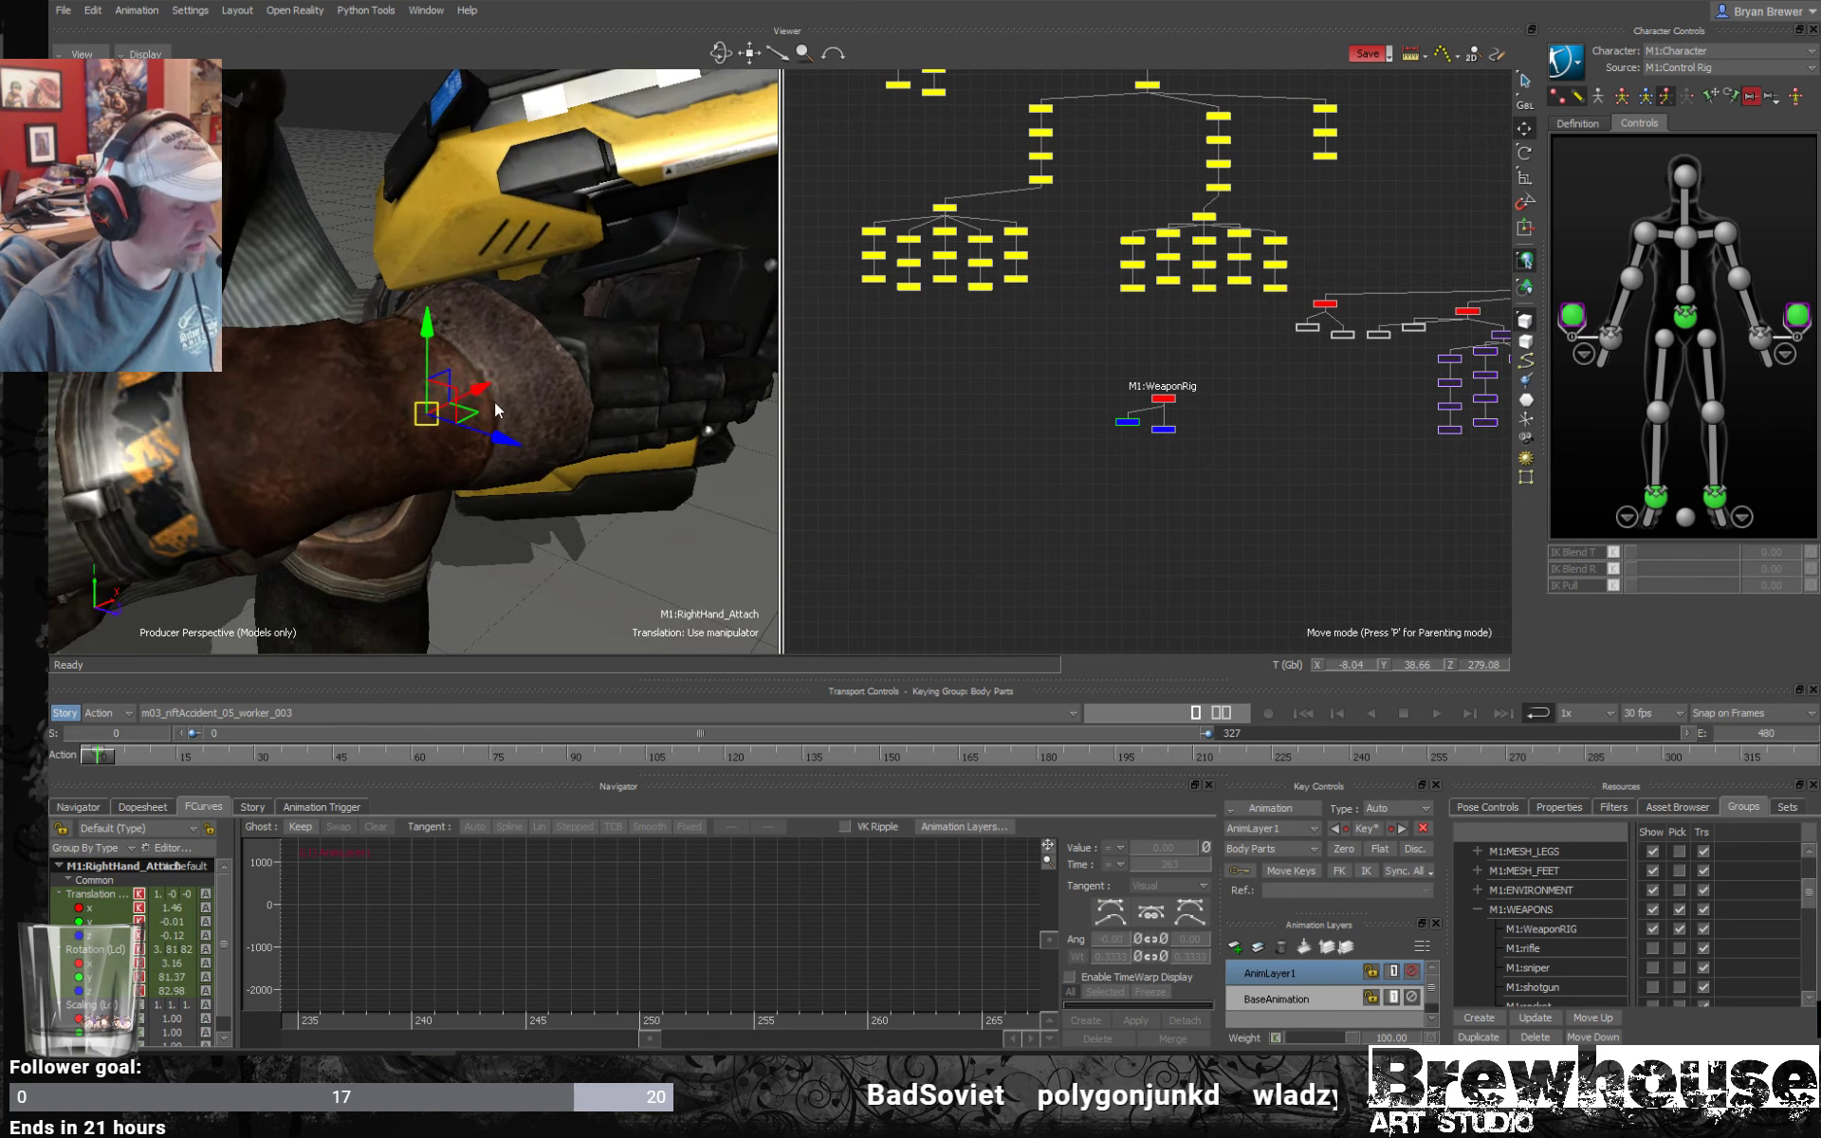
key("F5")
left_click_drag(340, 420, 248, 435)
left_click_drag(398, 408, 440, 306, "ctrl+shift")
key("e")
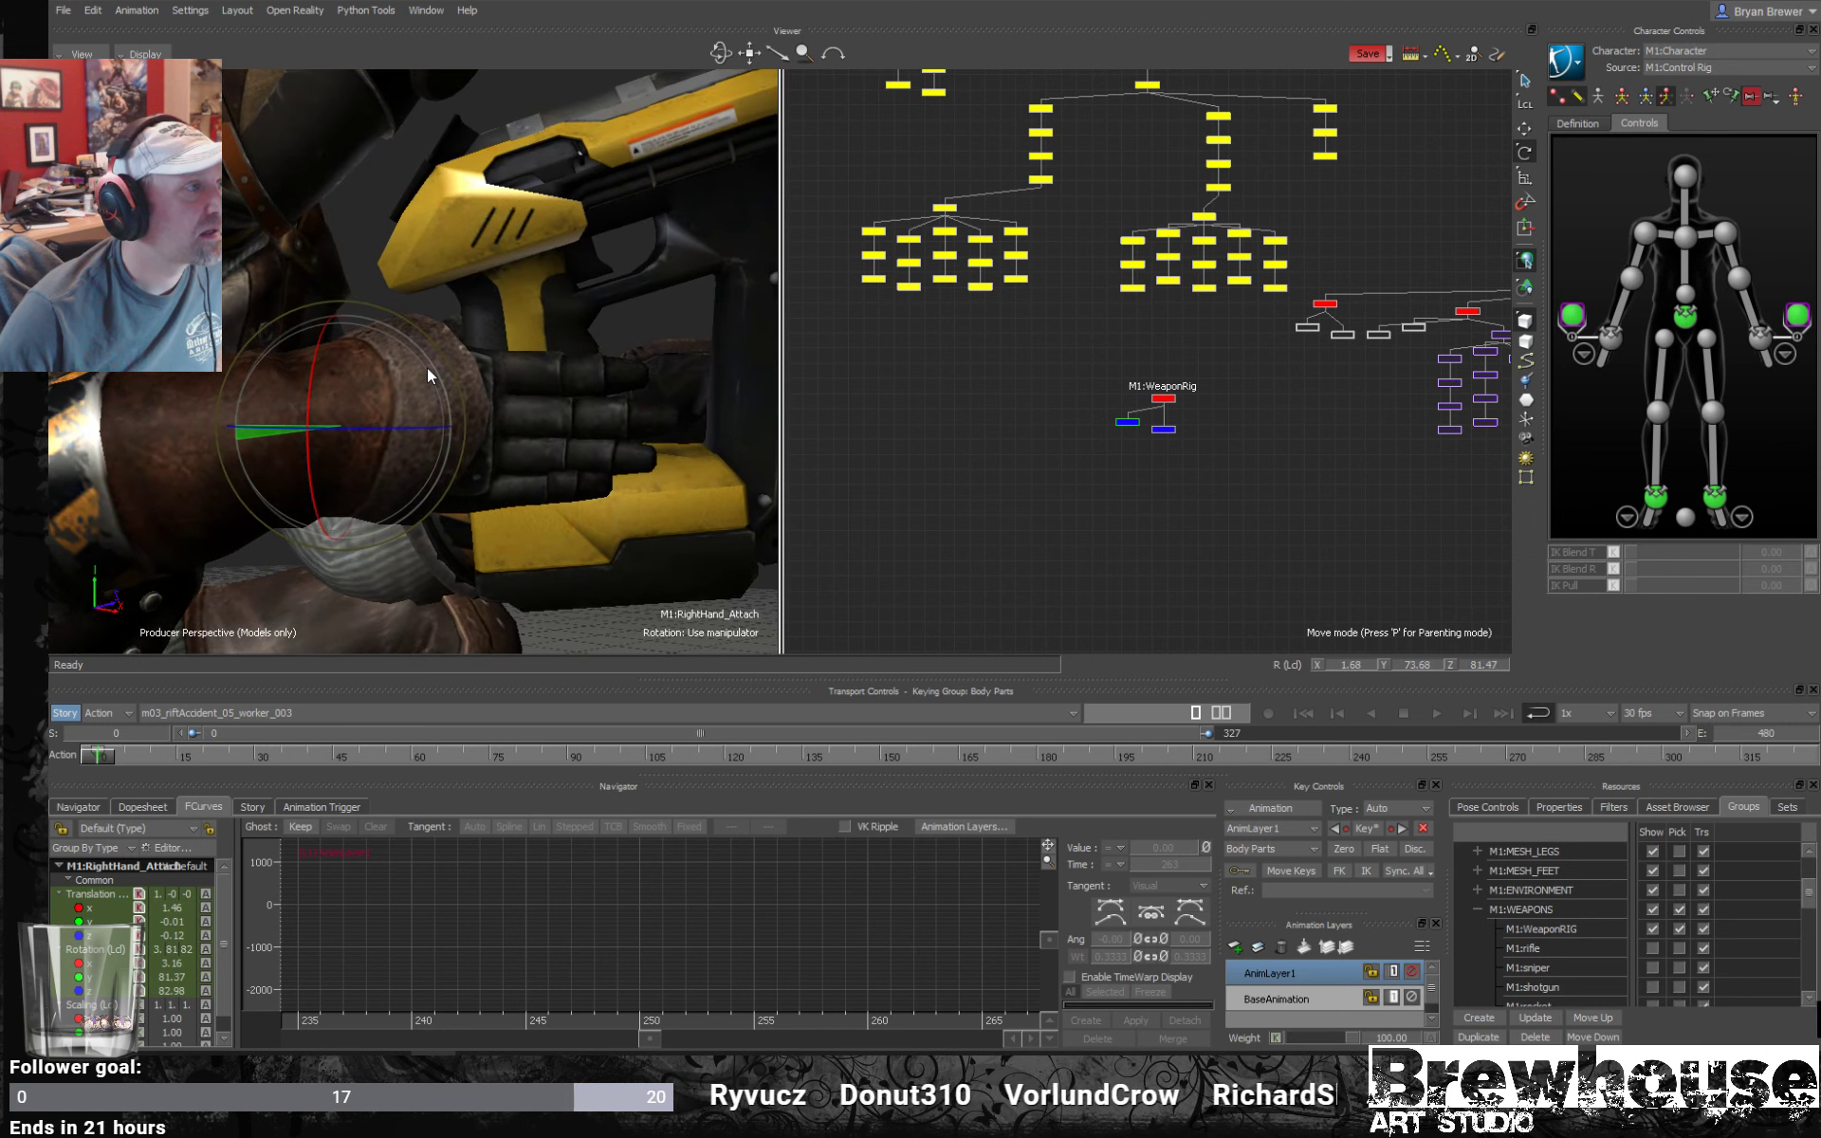
Move the right-hand attachment to about X -1.3, Y -0.2, Z -0.7 and rotate it to about X 5.9, Y 85.4, Z 85.8.
key("w")
left_click_drag(370, 392, 425, 336)
key("e")
key("w")
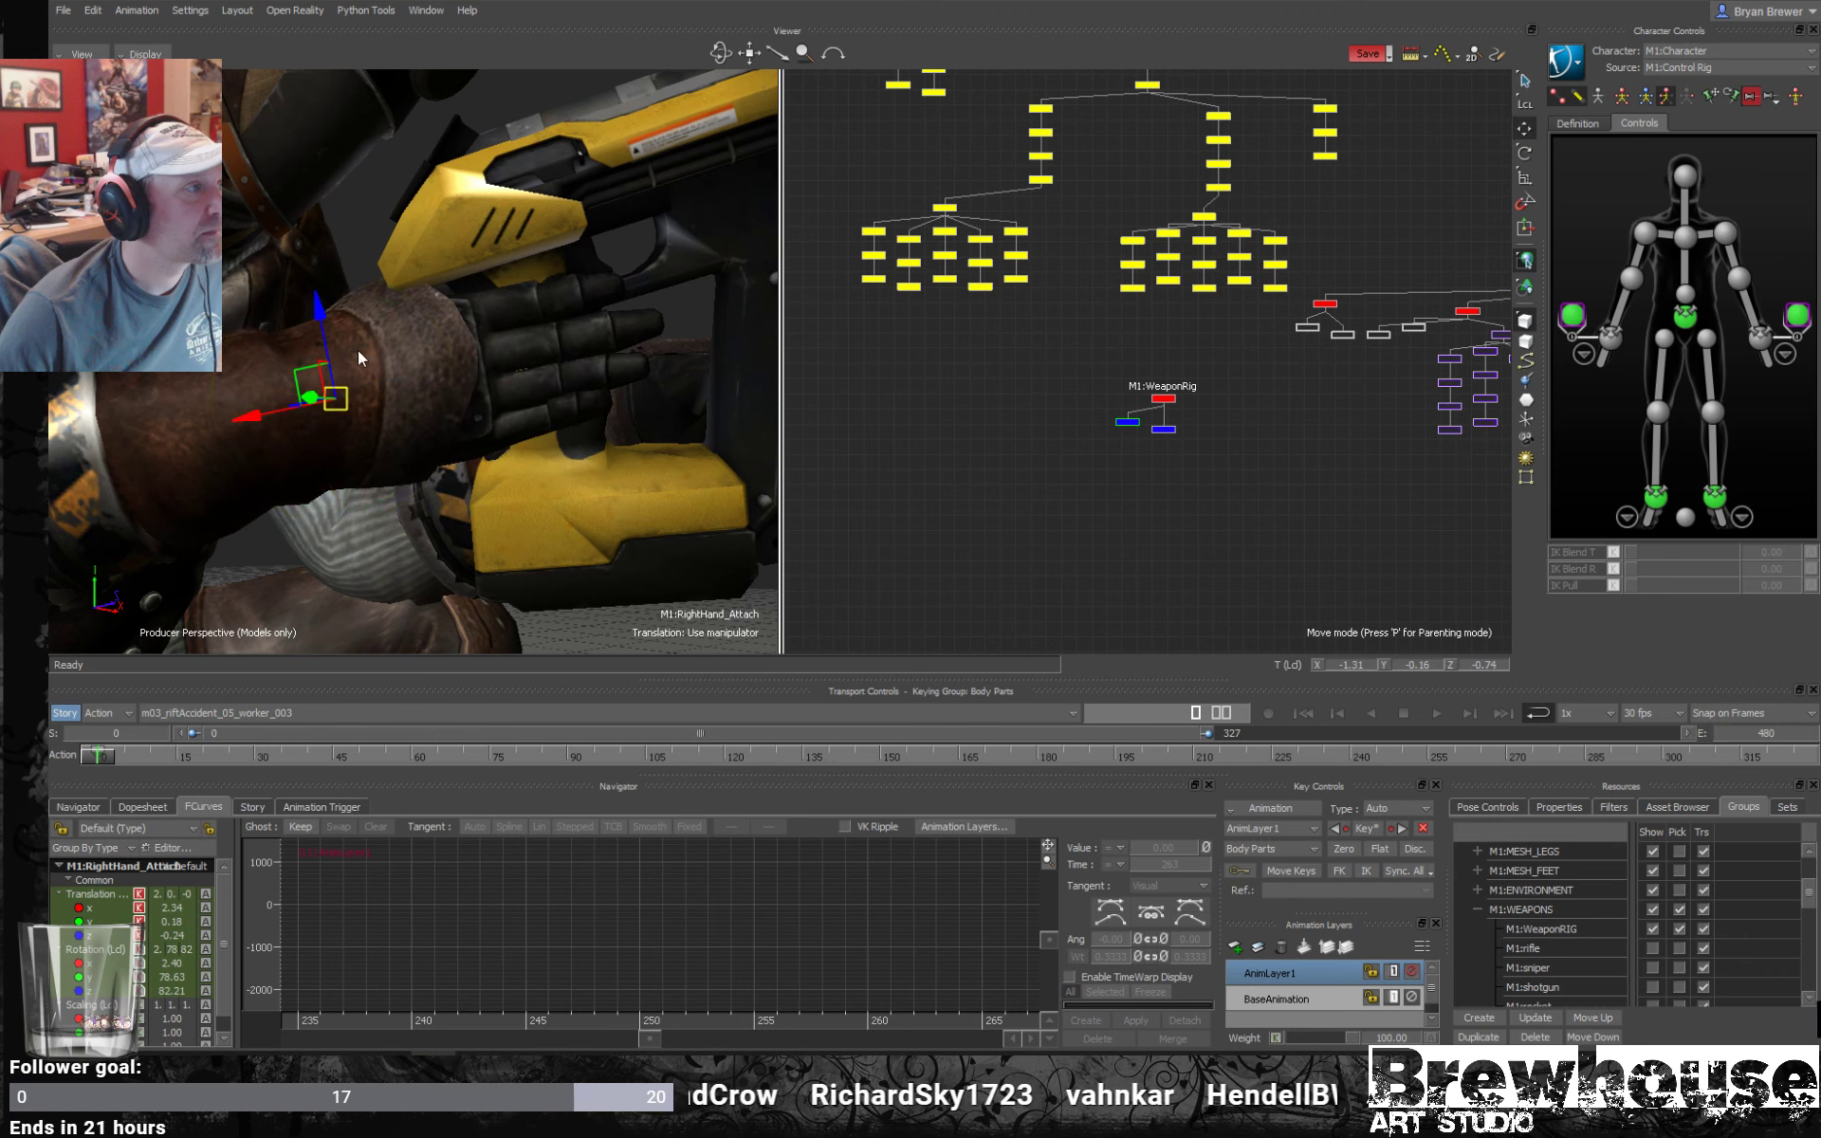
left_click_drag(293, 374, 299, 387)
left_click_drag(560, 348, 372, 378, "alt")
key("r")
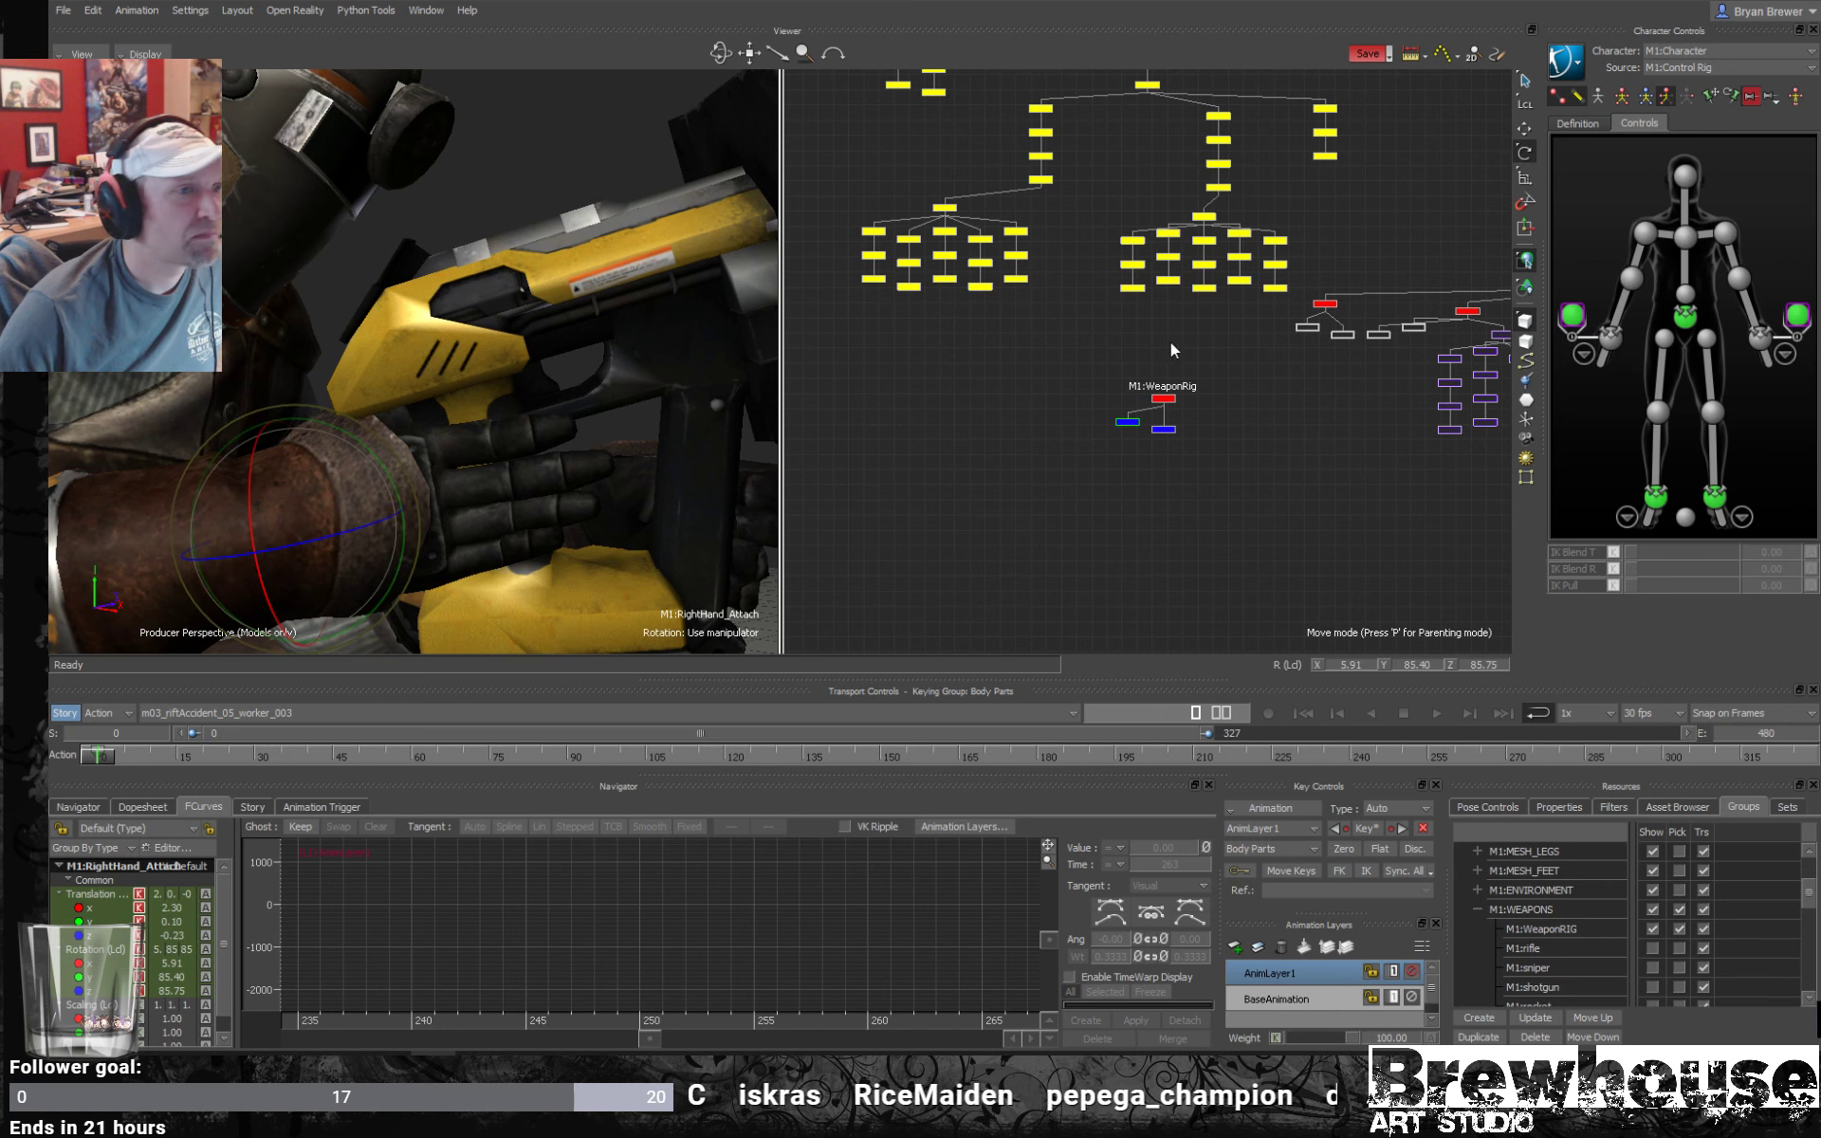
Rotate the base joint of M1's right index finger to about -14.6 on local Y.
scroll(1151, 316, "up", 2)
scroll(1151, 317, "up", 2)
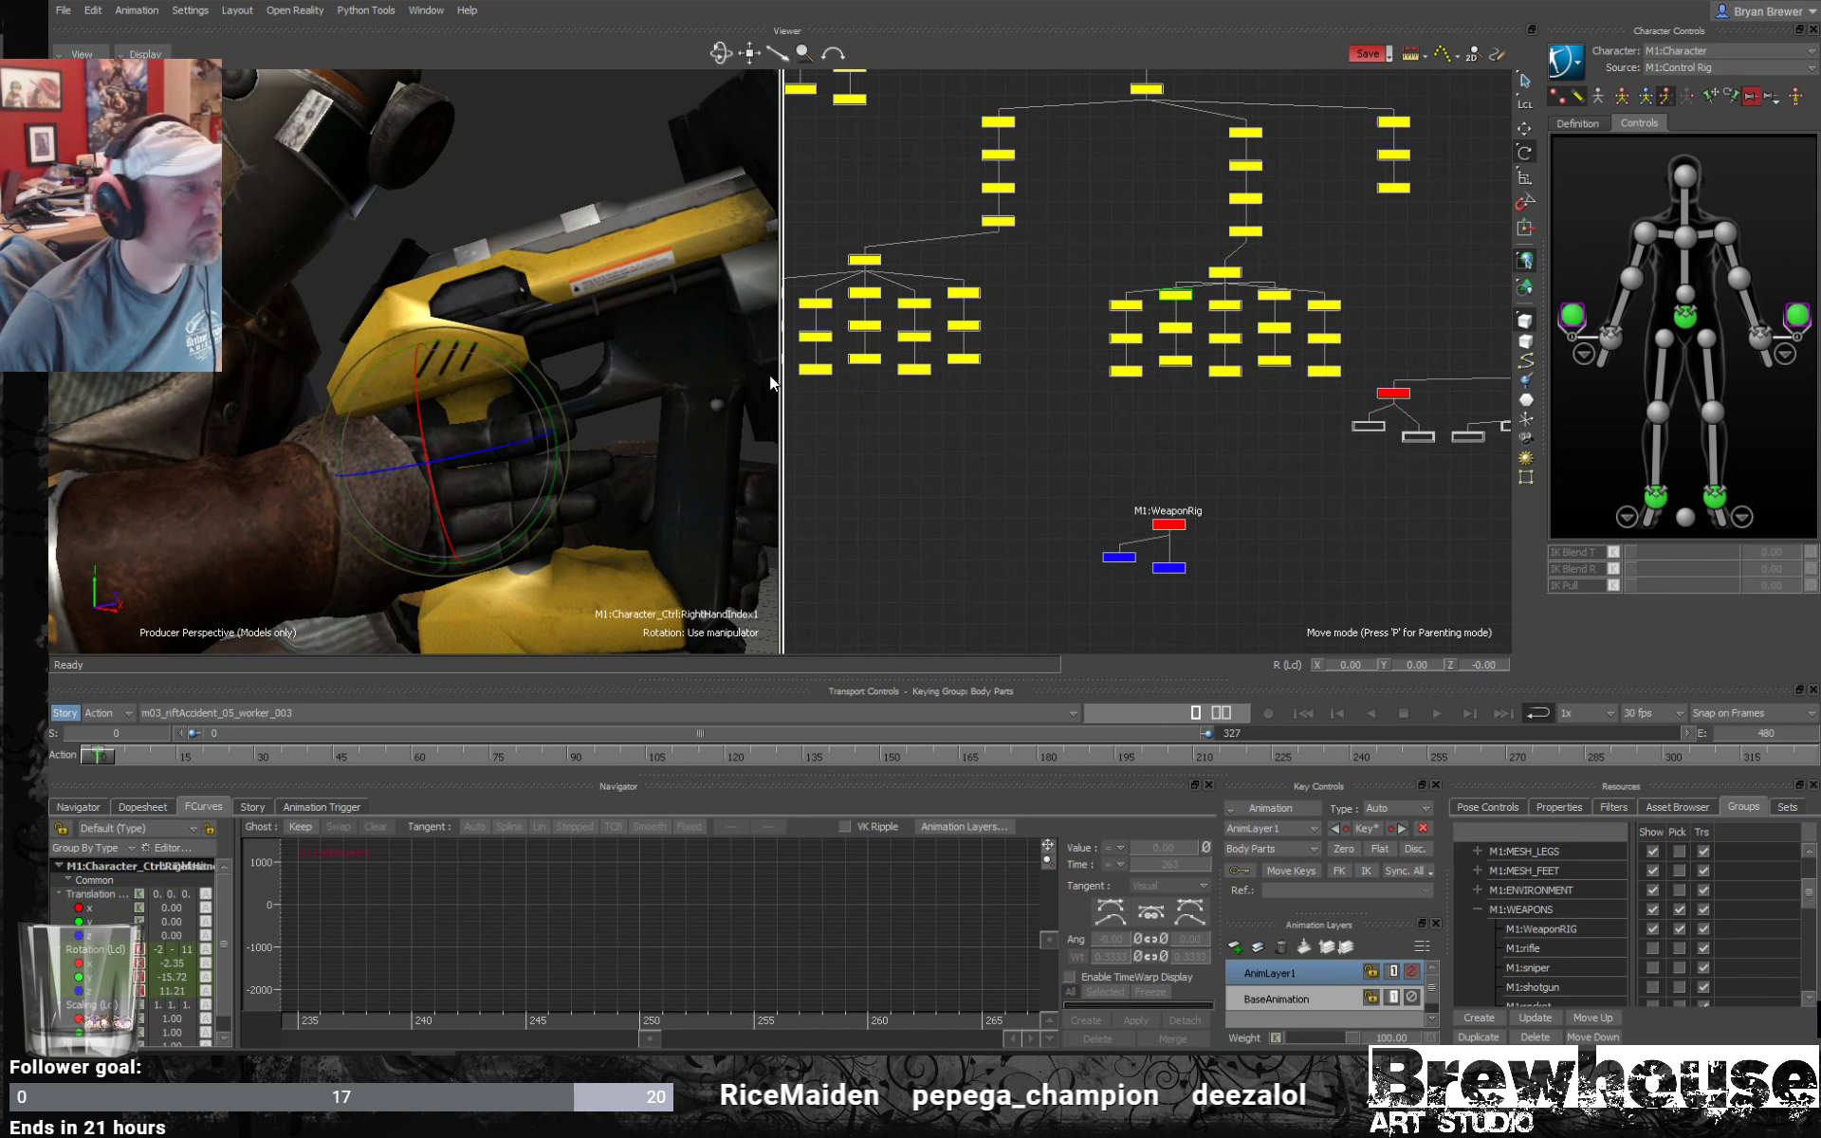
left_click(573, 395)
left_click_drag(554, 401, 649, 368)
left_click(1098, 340)
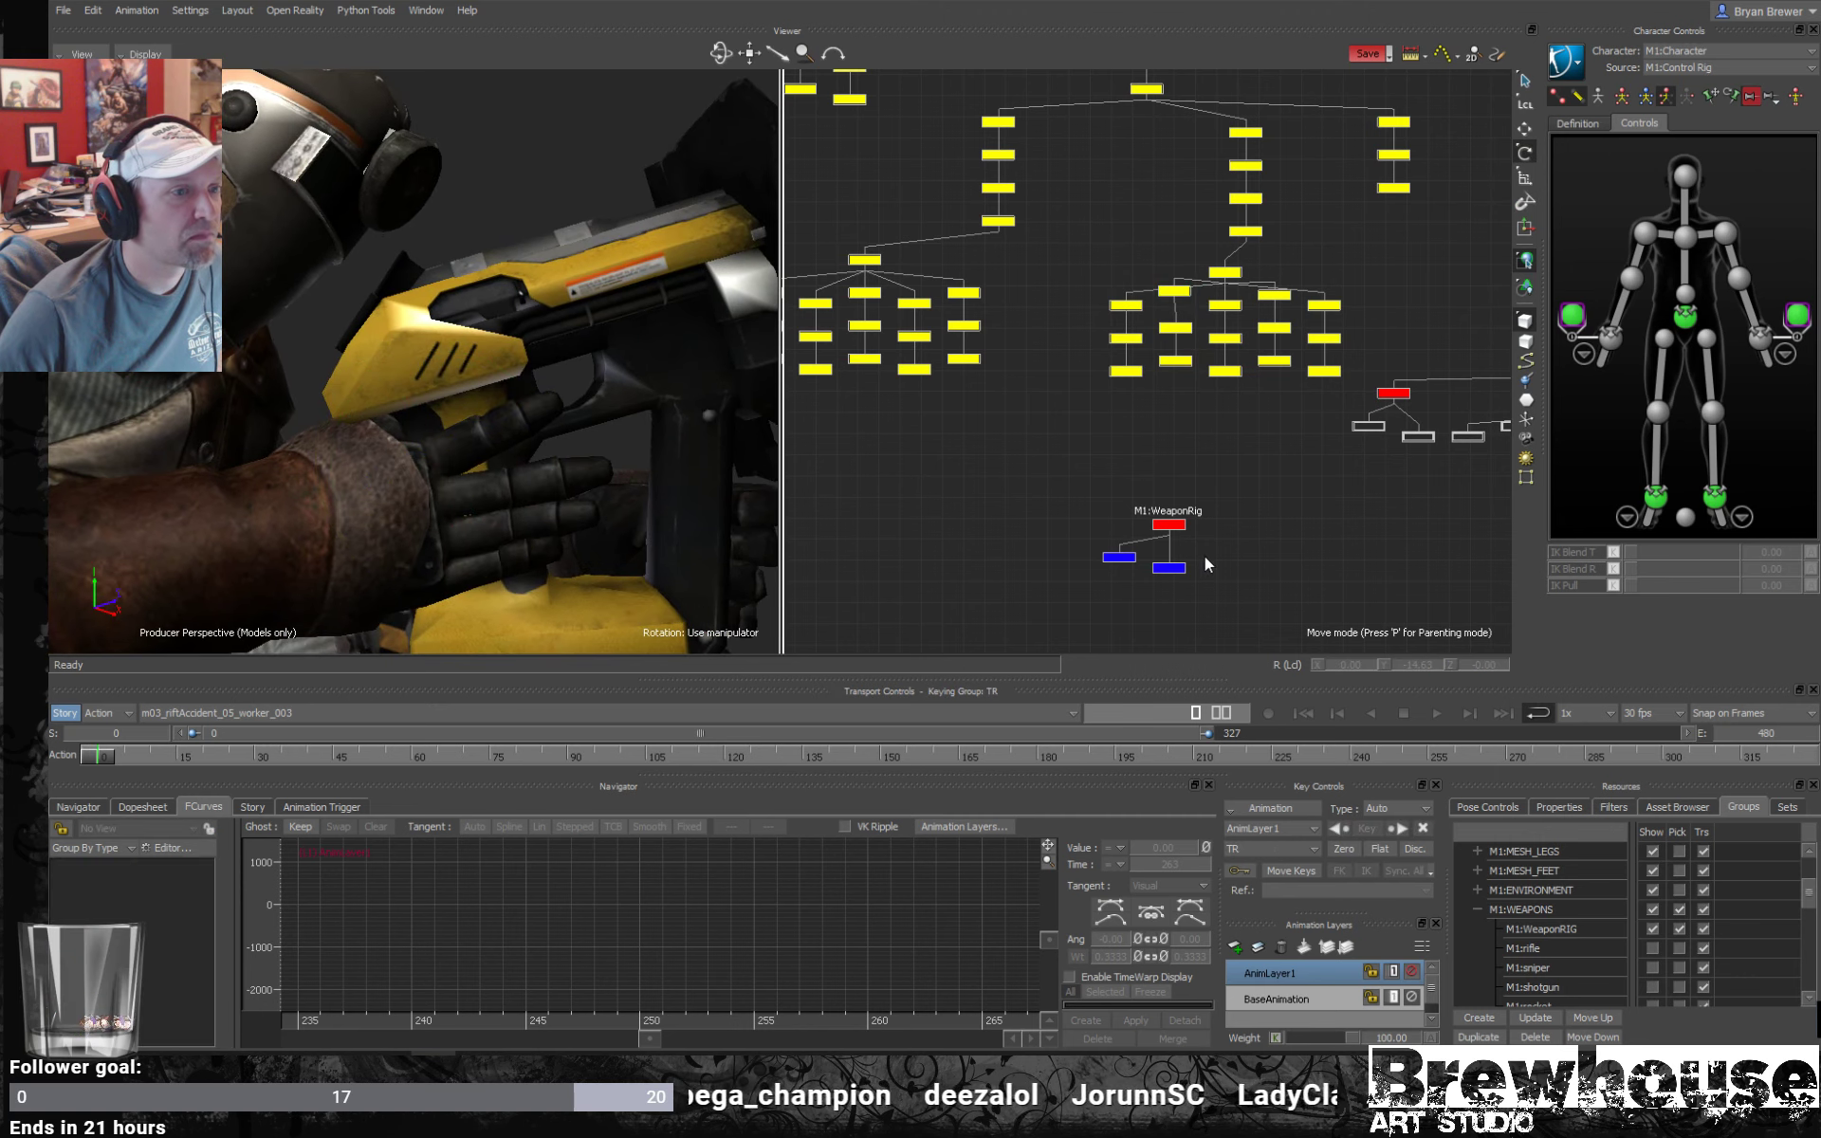
Rotate the right-hand attachment to about X 139.4, Y 89.3, Z -140.8 and readjust the right index finger's base joint.
left_click(1171, 568)
left_click(1119, 557)
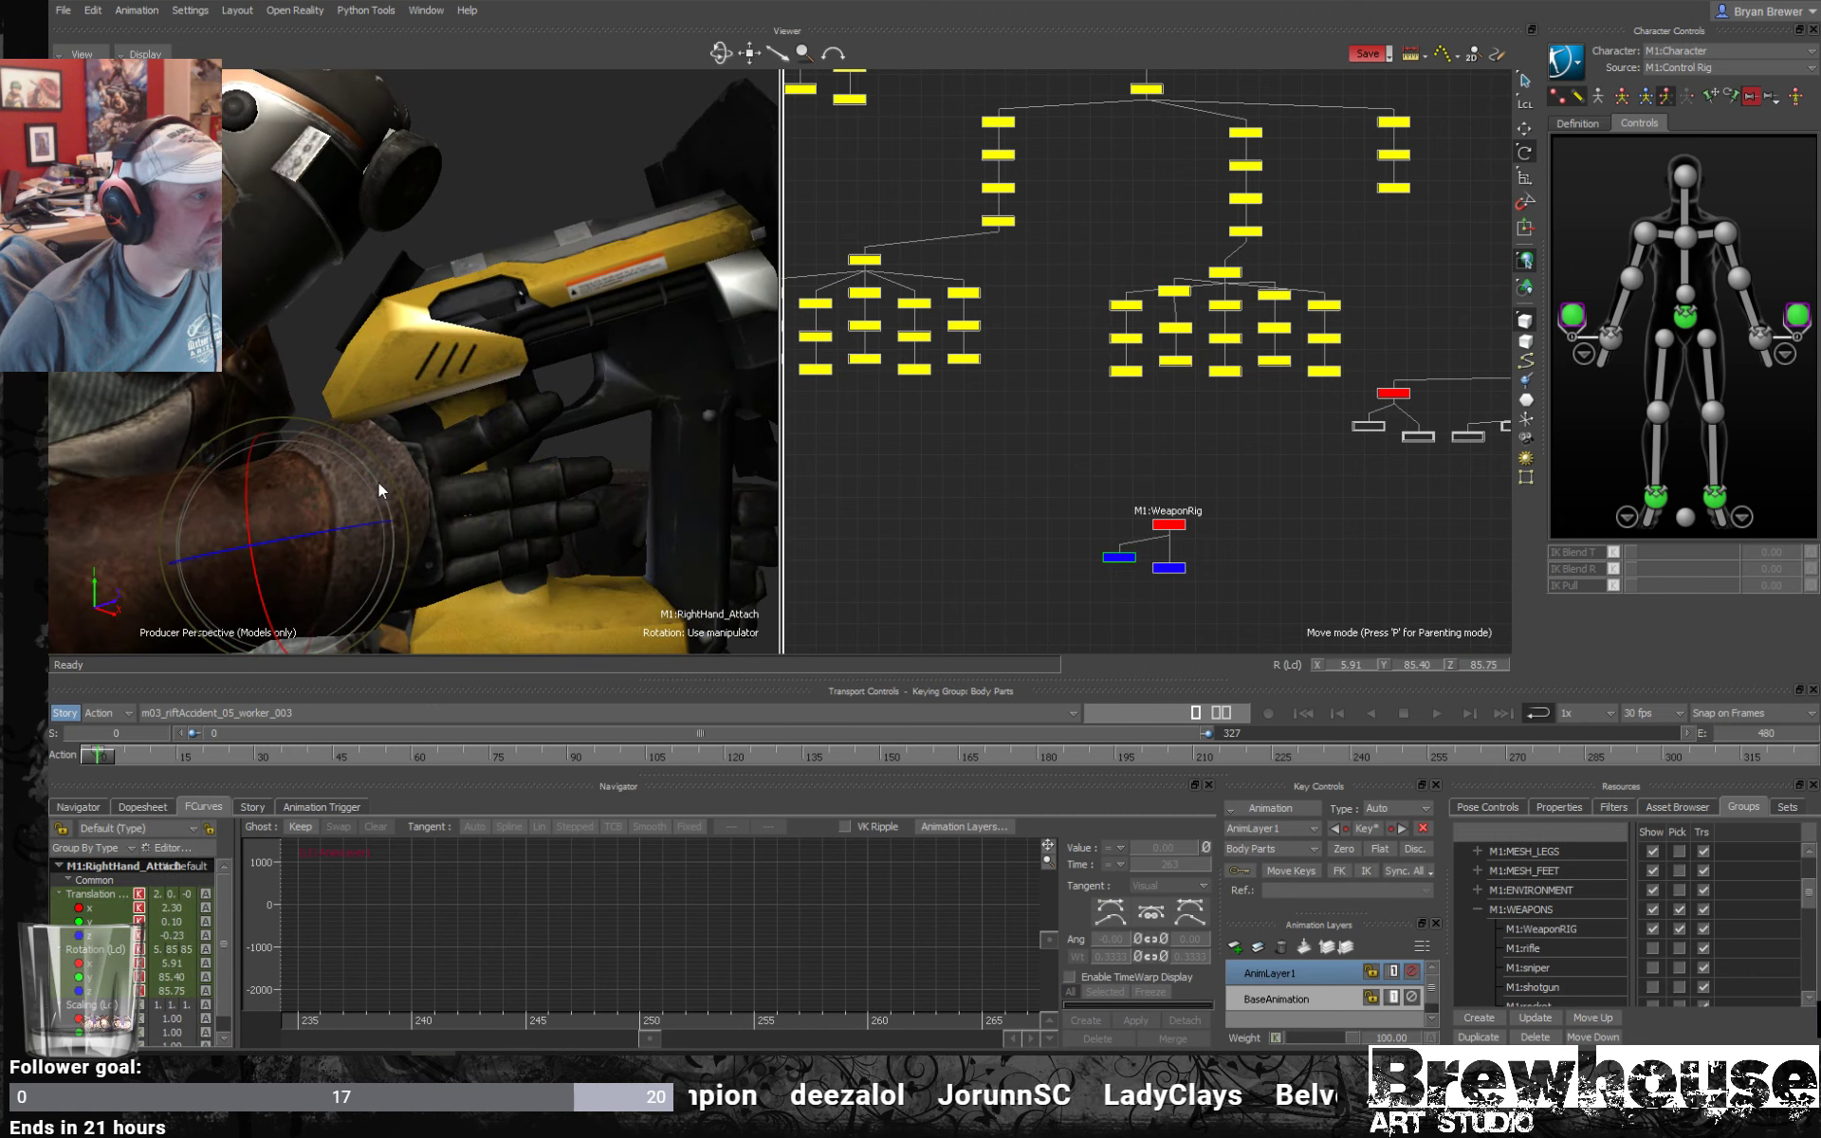
left_click_drag(383, 478, 375, 475)
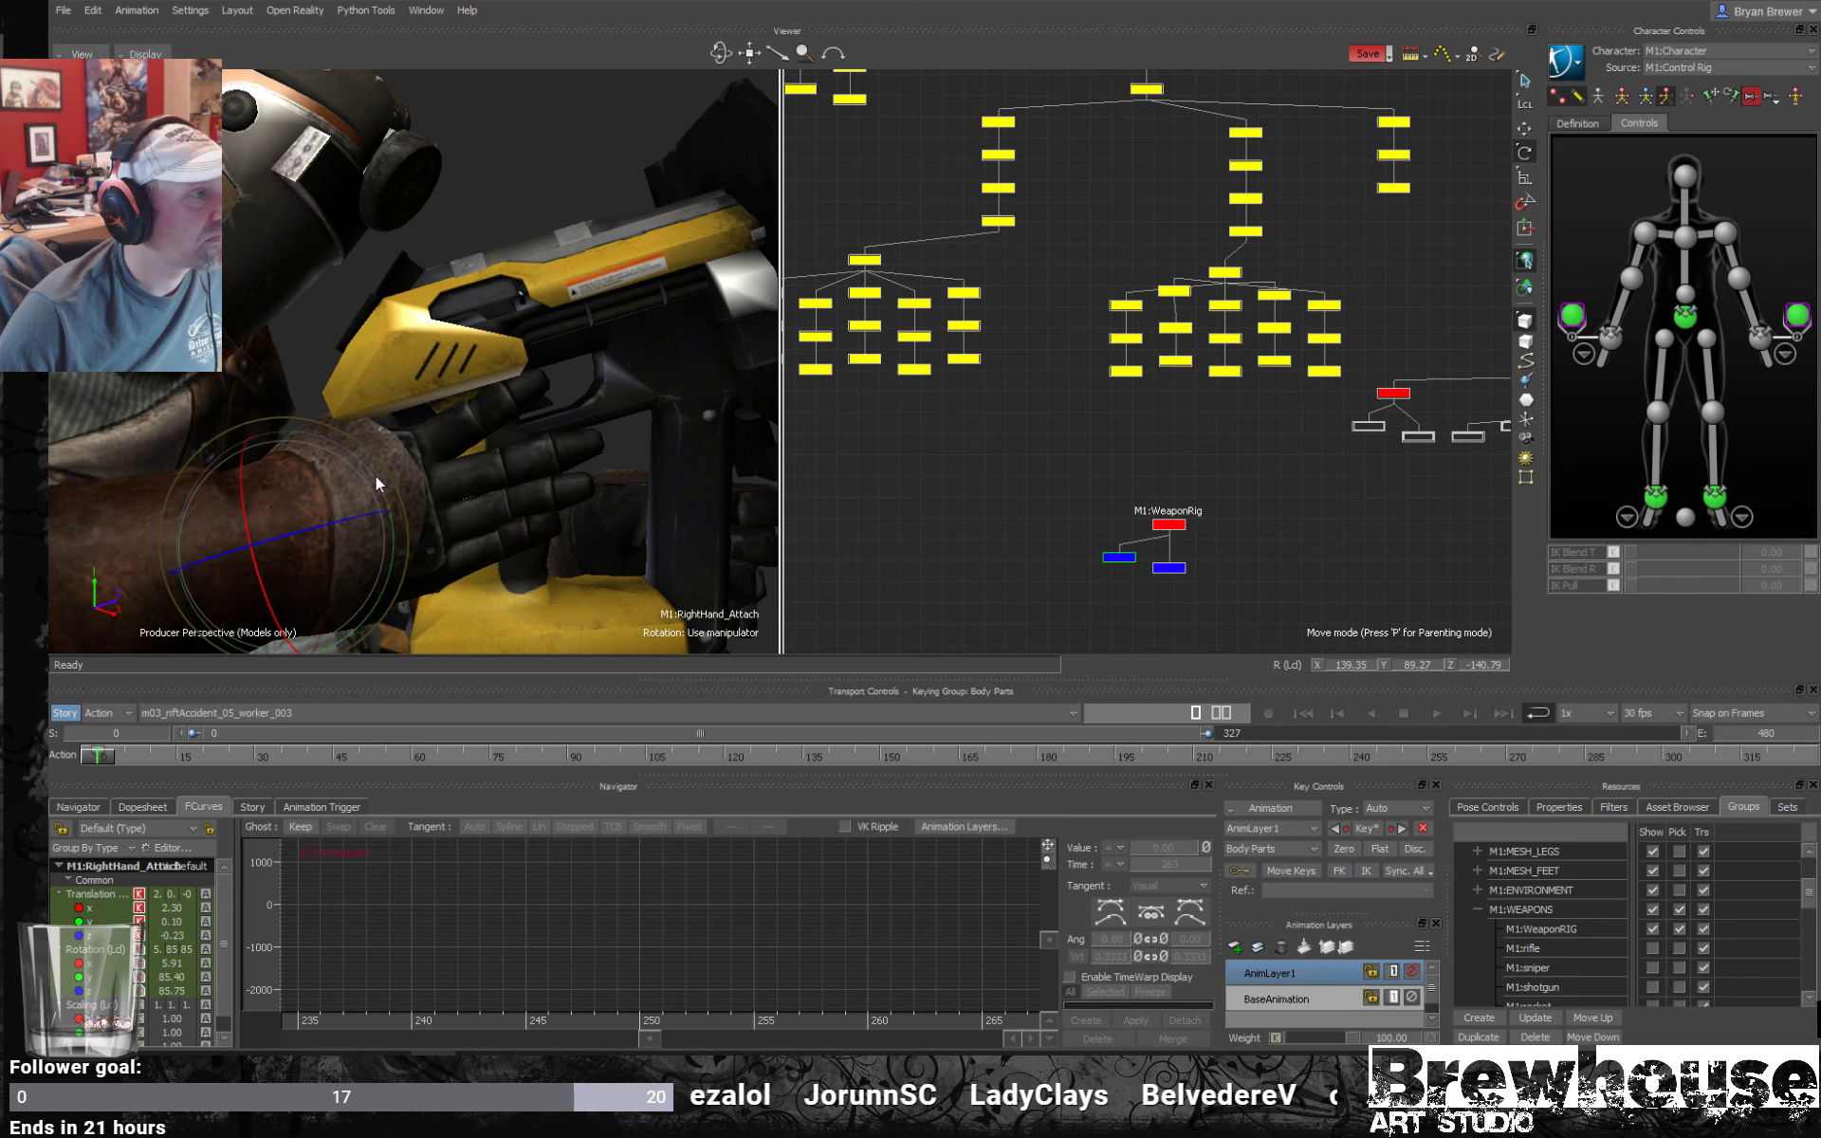
left_click(1174, 291)
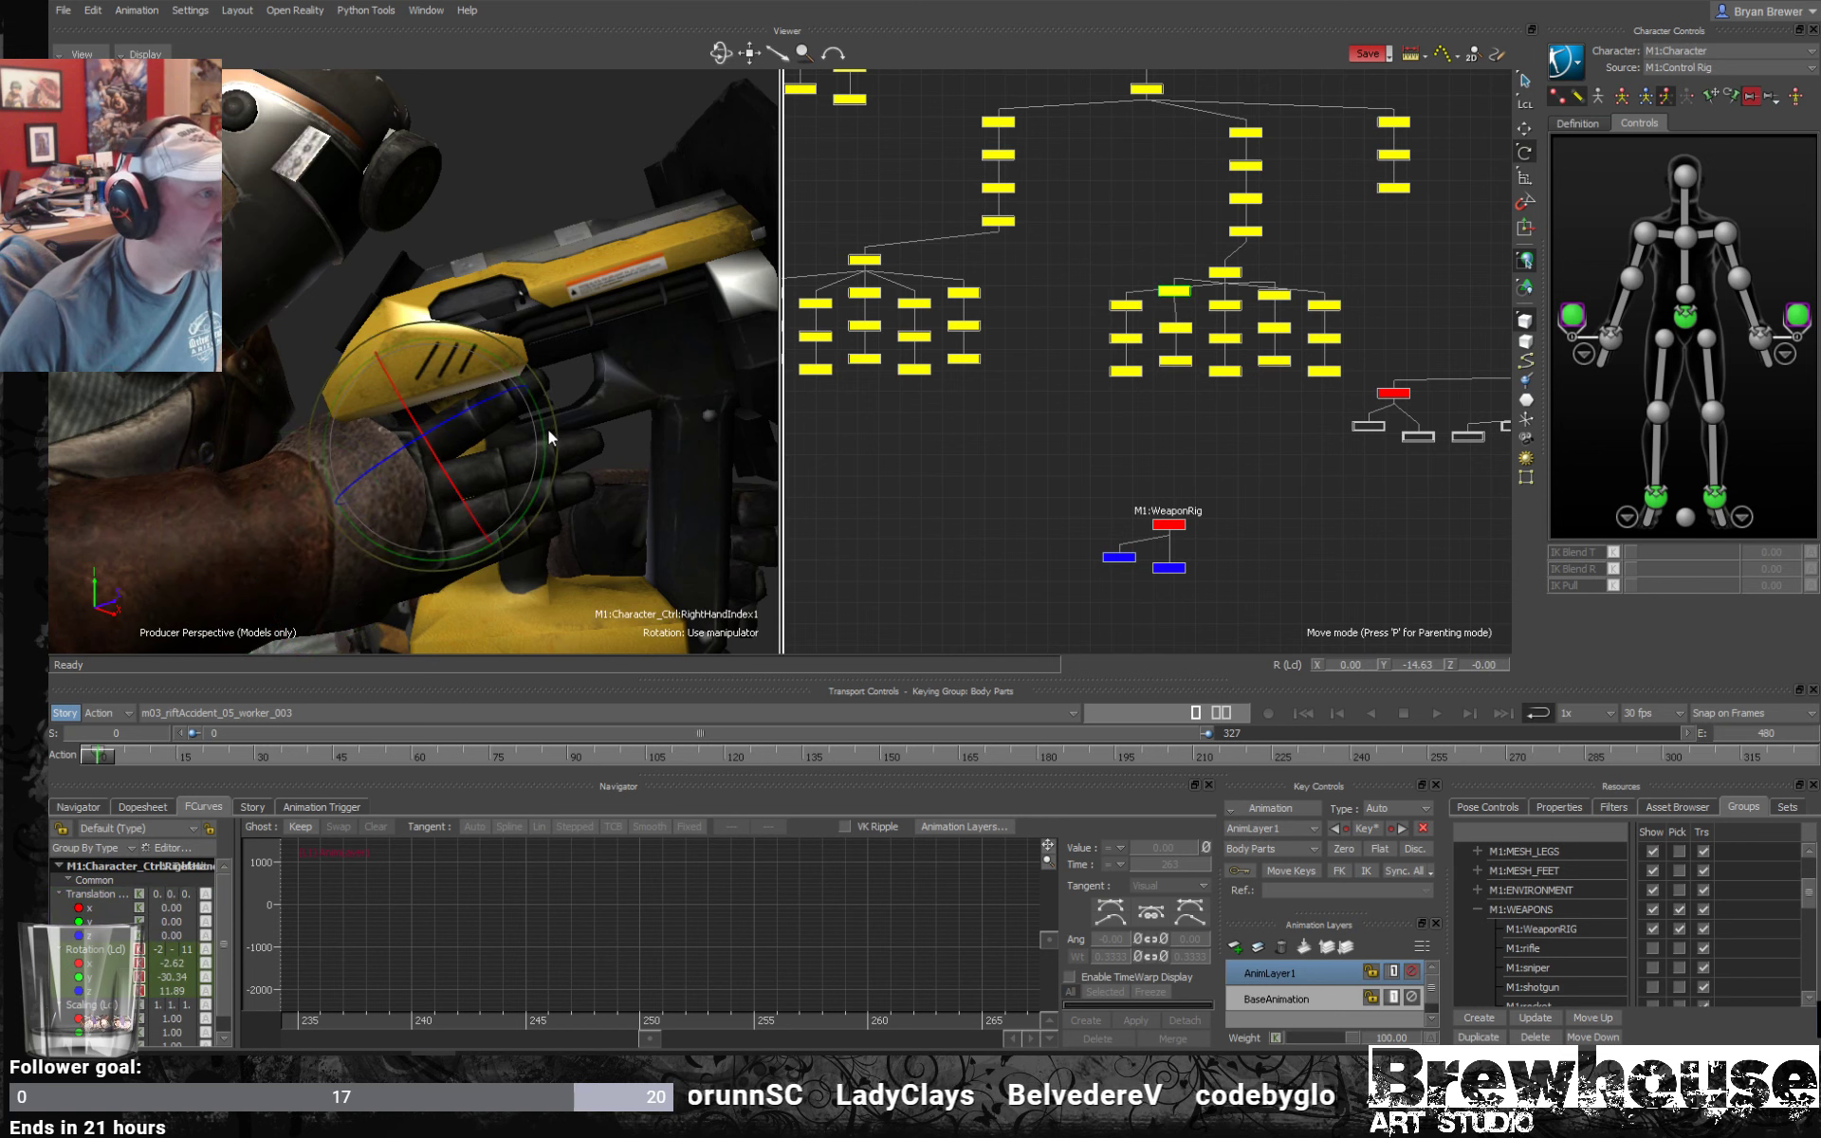
left_click_drag(543, 439, 375, 505)
Nudge the right-hand attachment along its X axis toward the weapon's grip, working from the opposite side.
left_click(1168, 566)
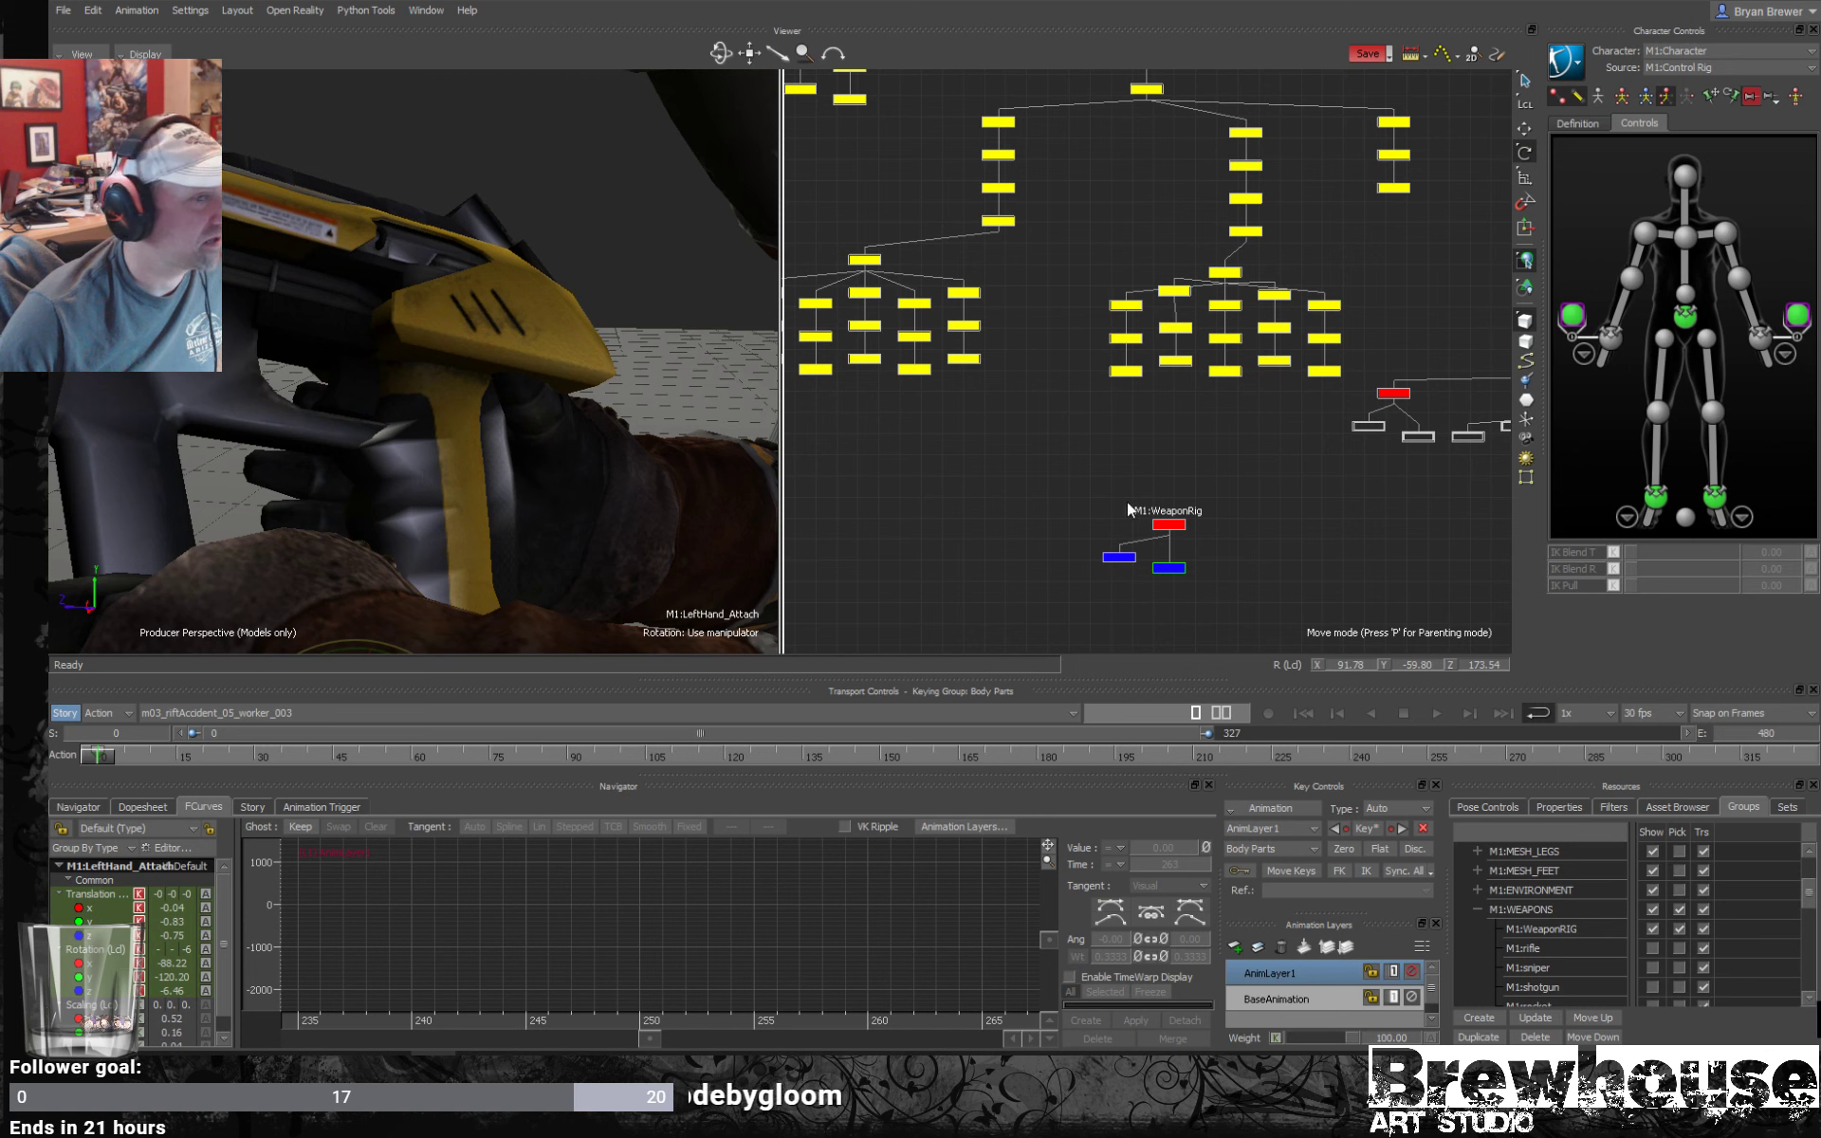
left_click(1128, 558)
key("t")
left_click_drag(452, 447, 555, 501, "alt")
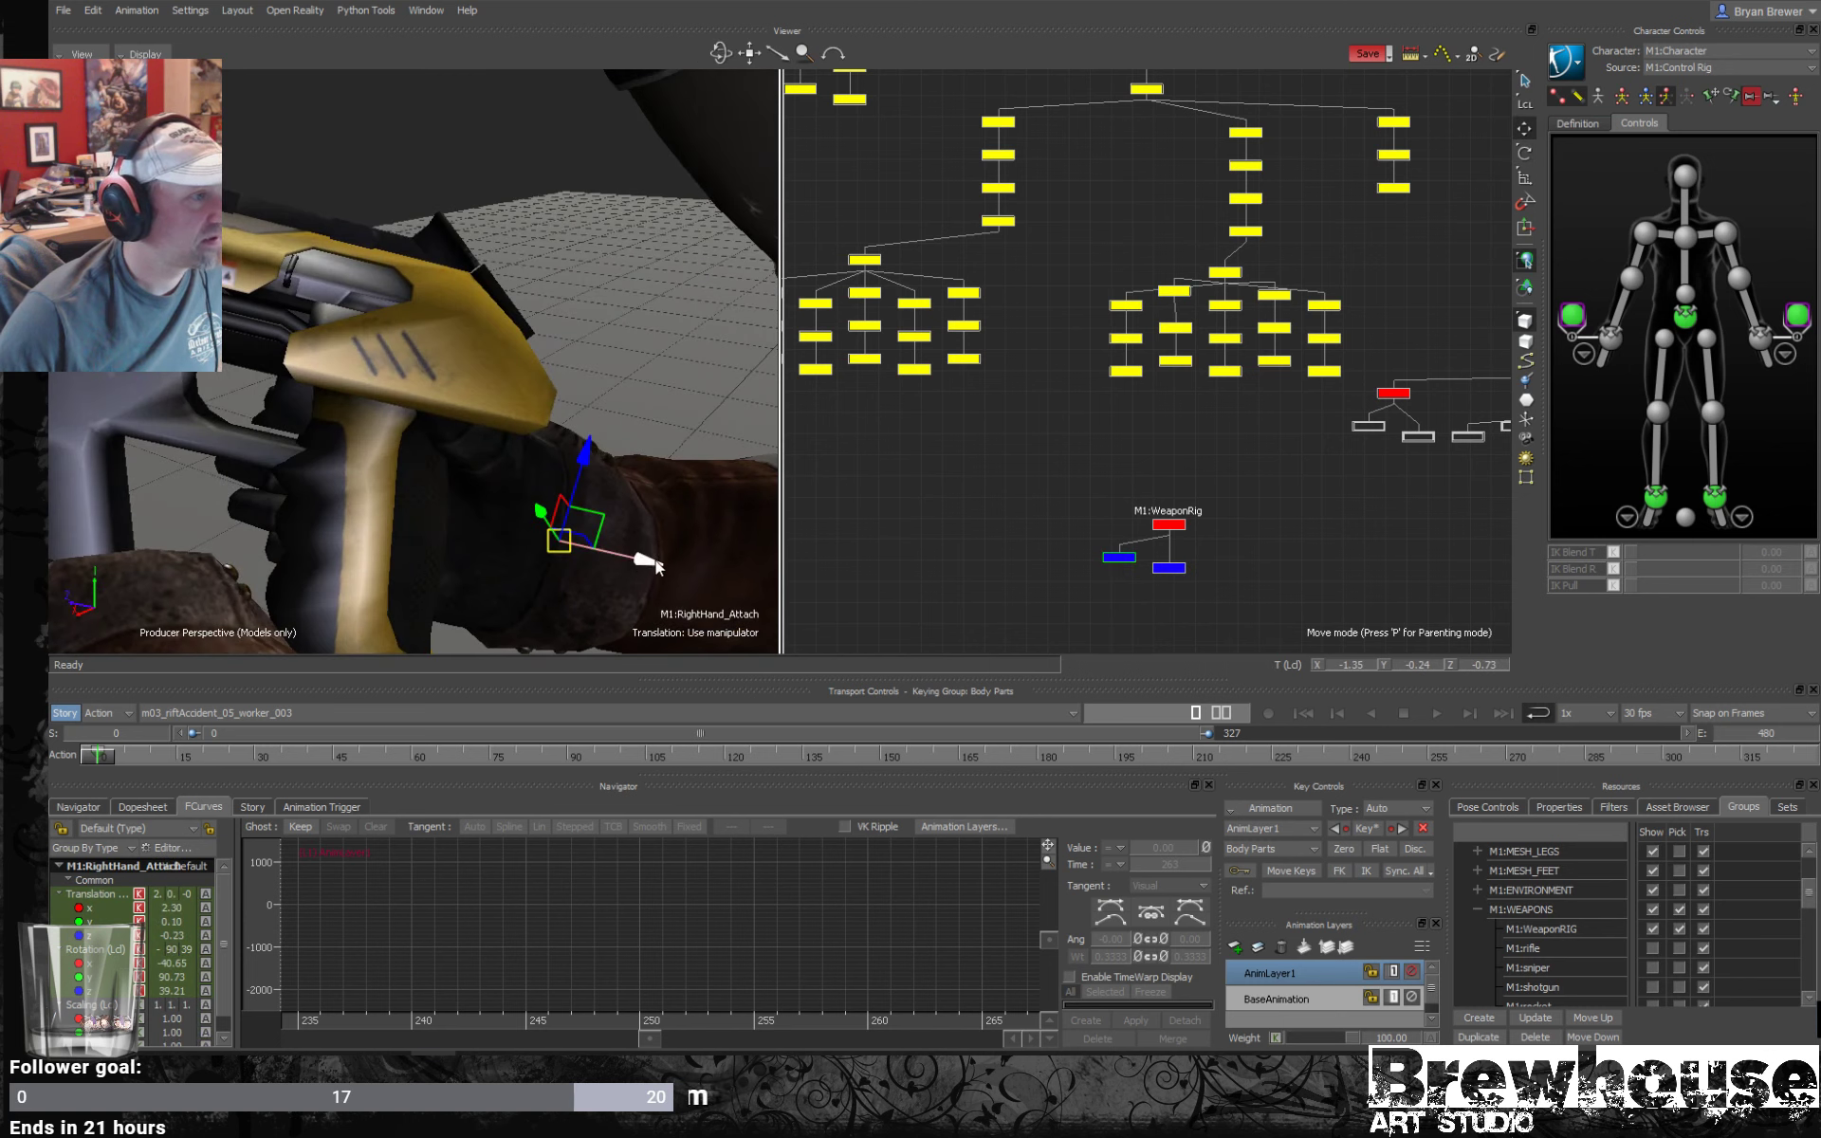
left_click_drag(653, 565, 636, 561)
Rotate the base joint of M1's right thumb to about X -1.1, Y -36.1, Z -38.8.
left_click_drag(1106, 397, 1144, 326)
key("r")
mouse_move(413, 426)
left_mouse_down("alt")
mouse_move(410, 404)
mouse_move(437, 433)
left_mouse_up("alt")
left_click(1125, 305)
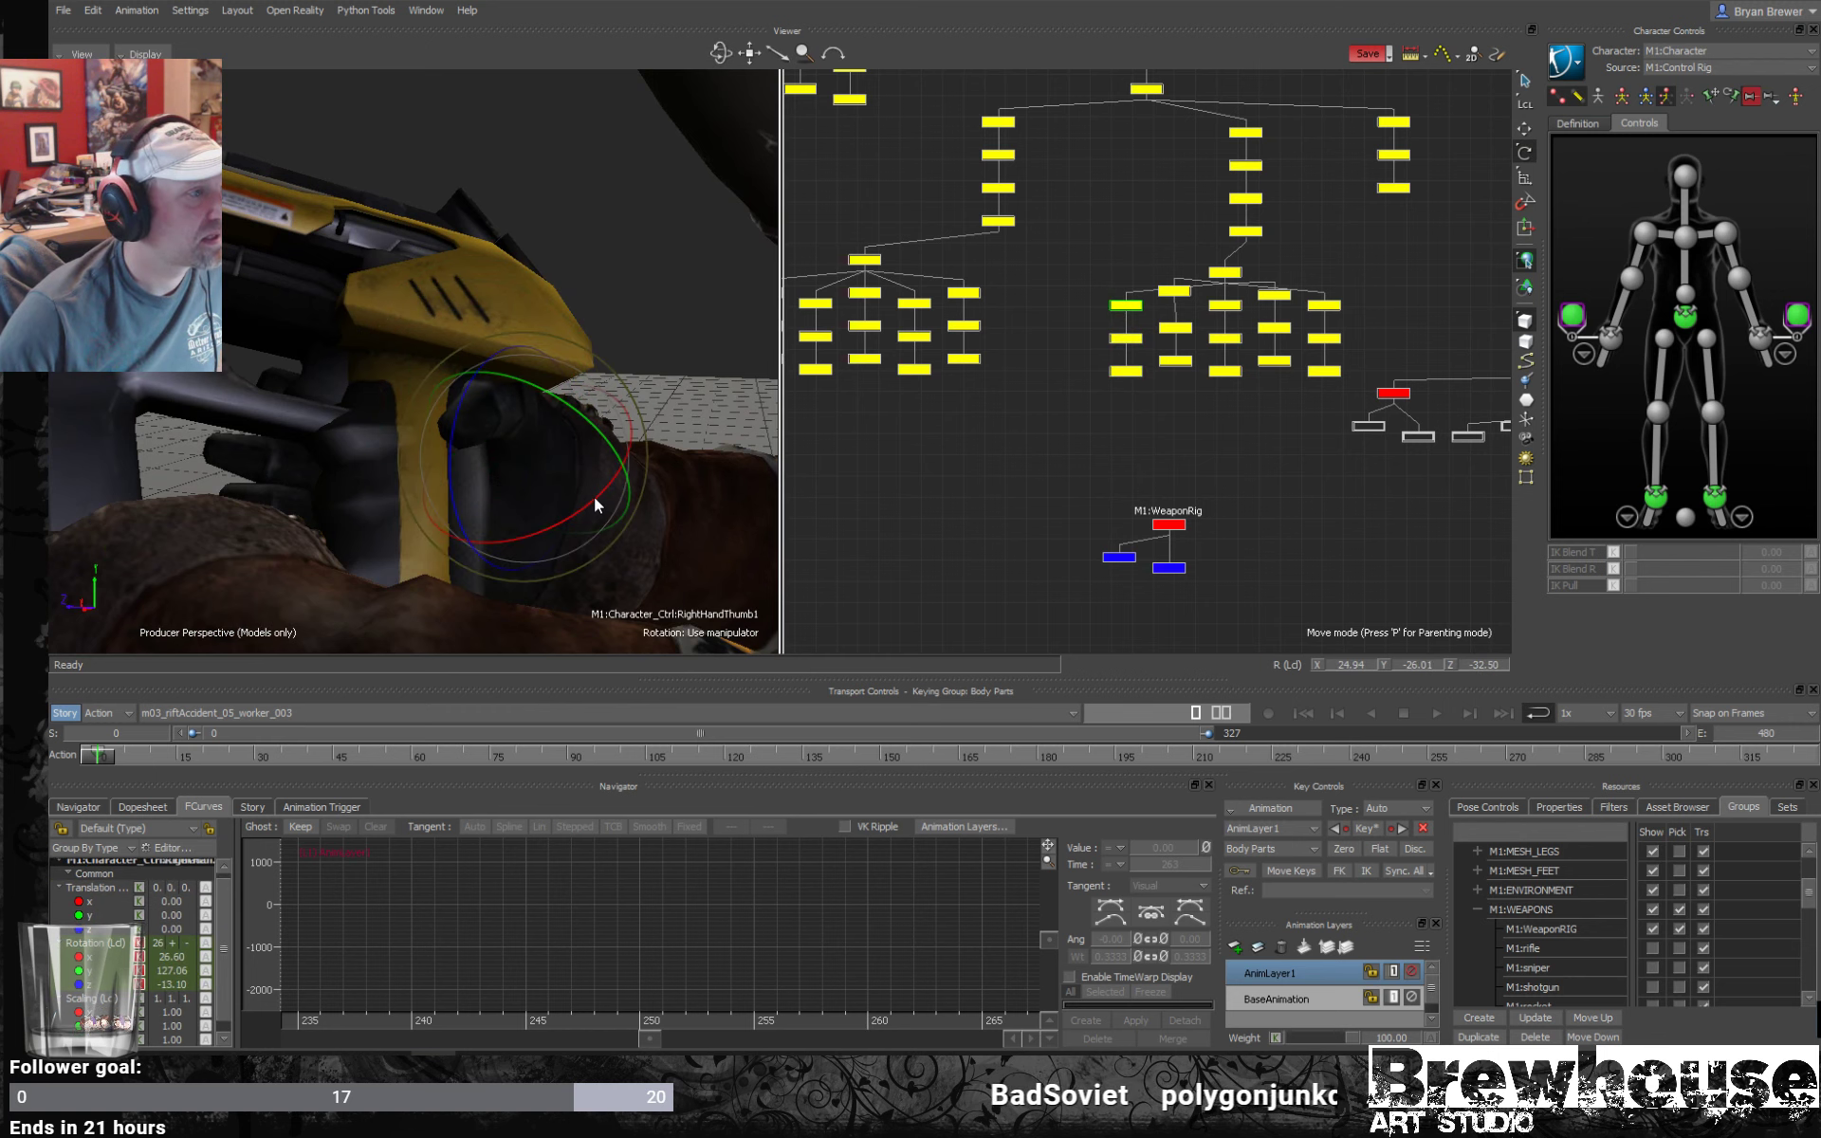
left_click_drag(597, 446, 597, 364)
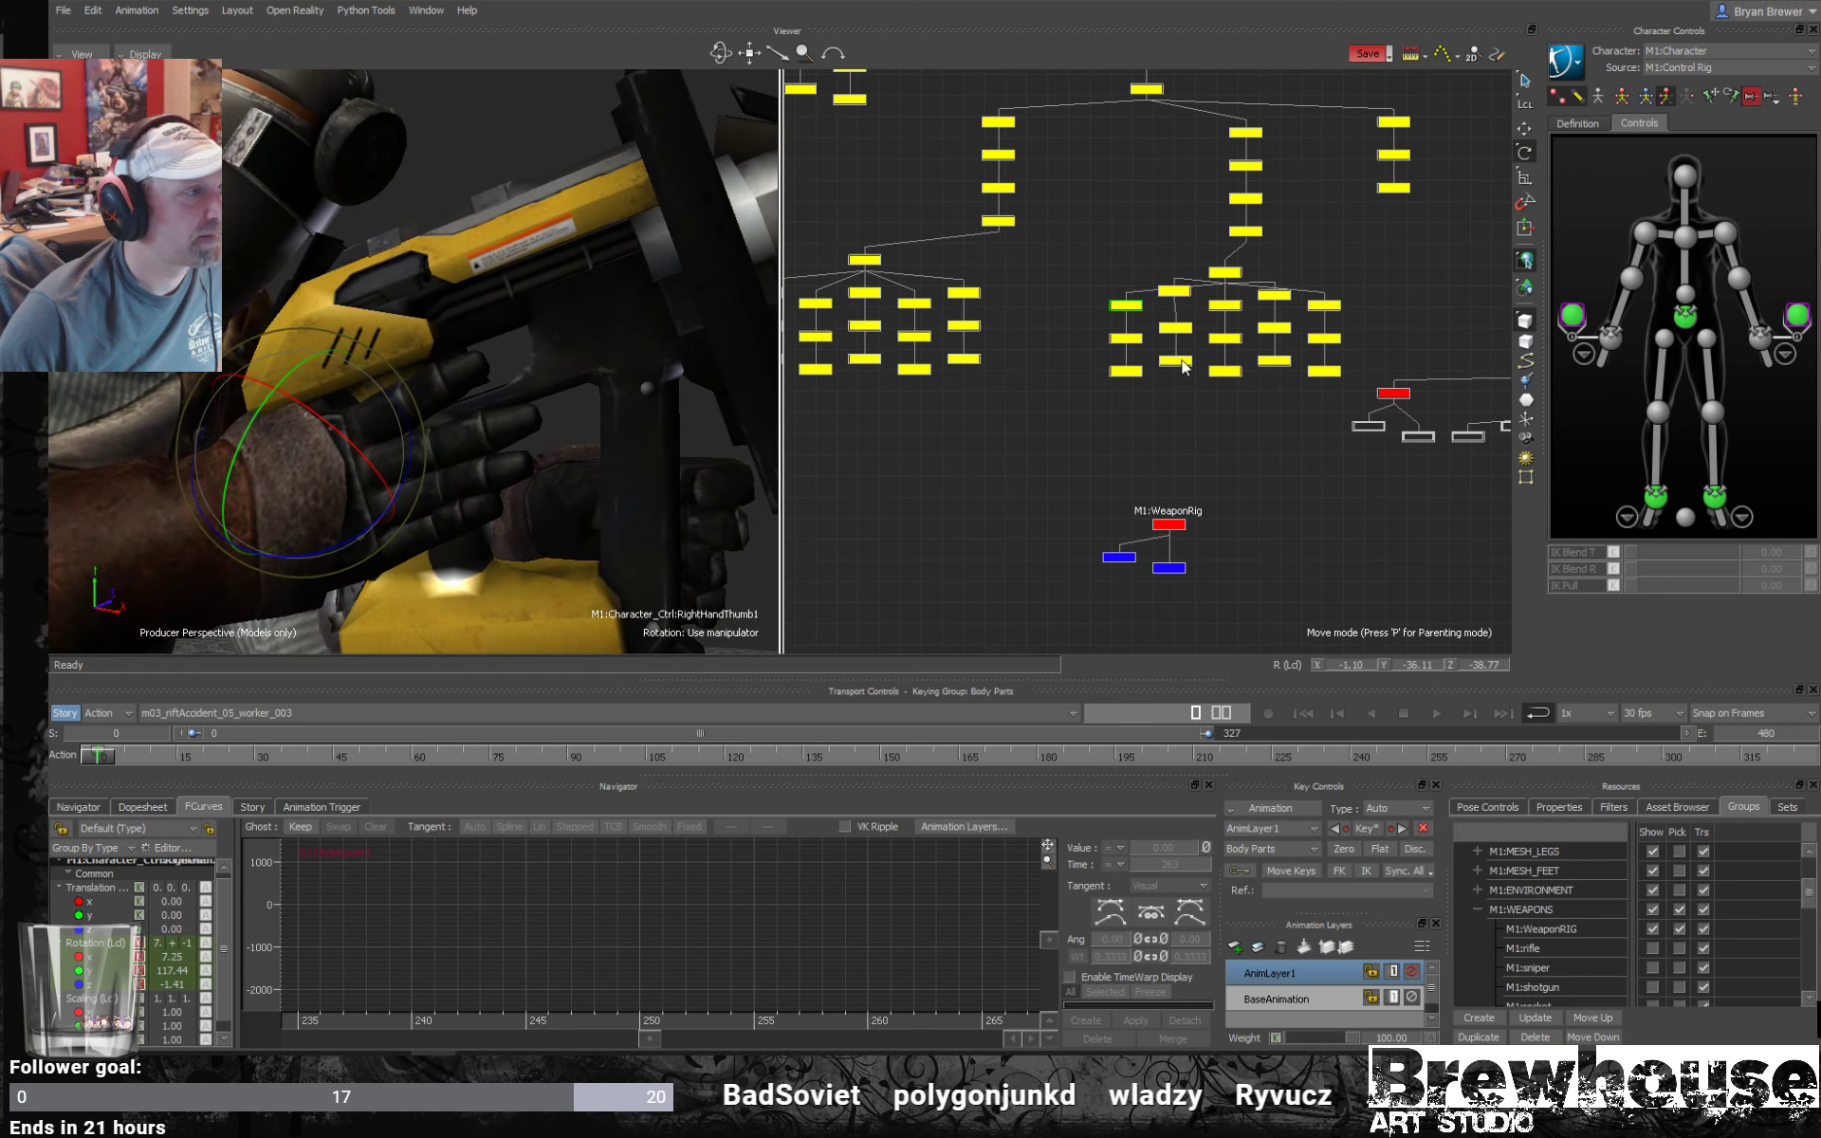
Curl the joints of the right middle, ring and pinky fingers toward the weapon's grip.
left_click_drag(1313, 413, 1199, 289)
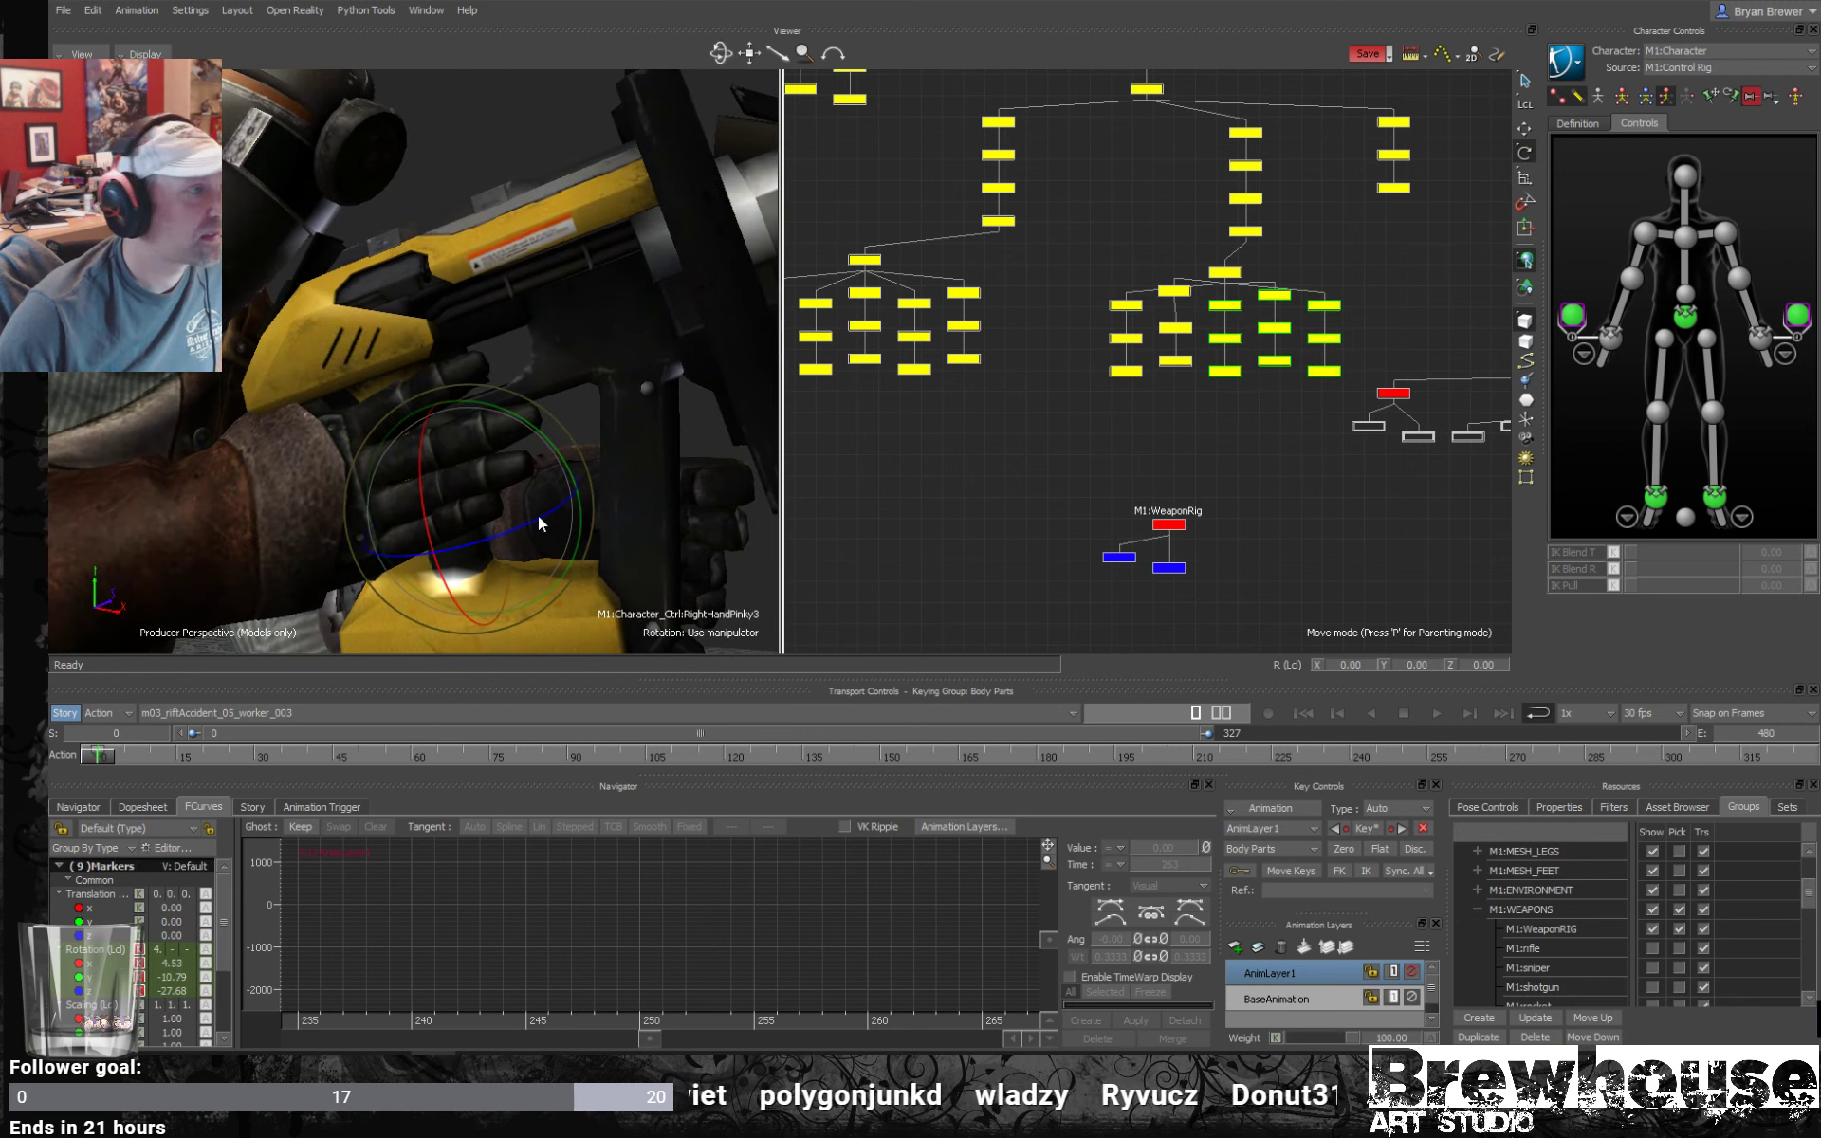
left_click_drag(543, 514, 551, 499)
left_click_drag(1316, 276, 1206, 309)
left_click_drag(490, 482, 483, 493)
Curl all three joints of the right index finger to about 14 on local Z.
left_click_drag(632, 366, 575, 334, "alt")
left_click_drag(1176, 402, 1182, 290)
left_click_drag(470, 299, 499, 299)
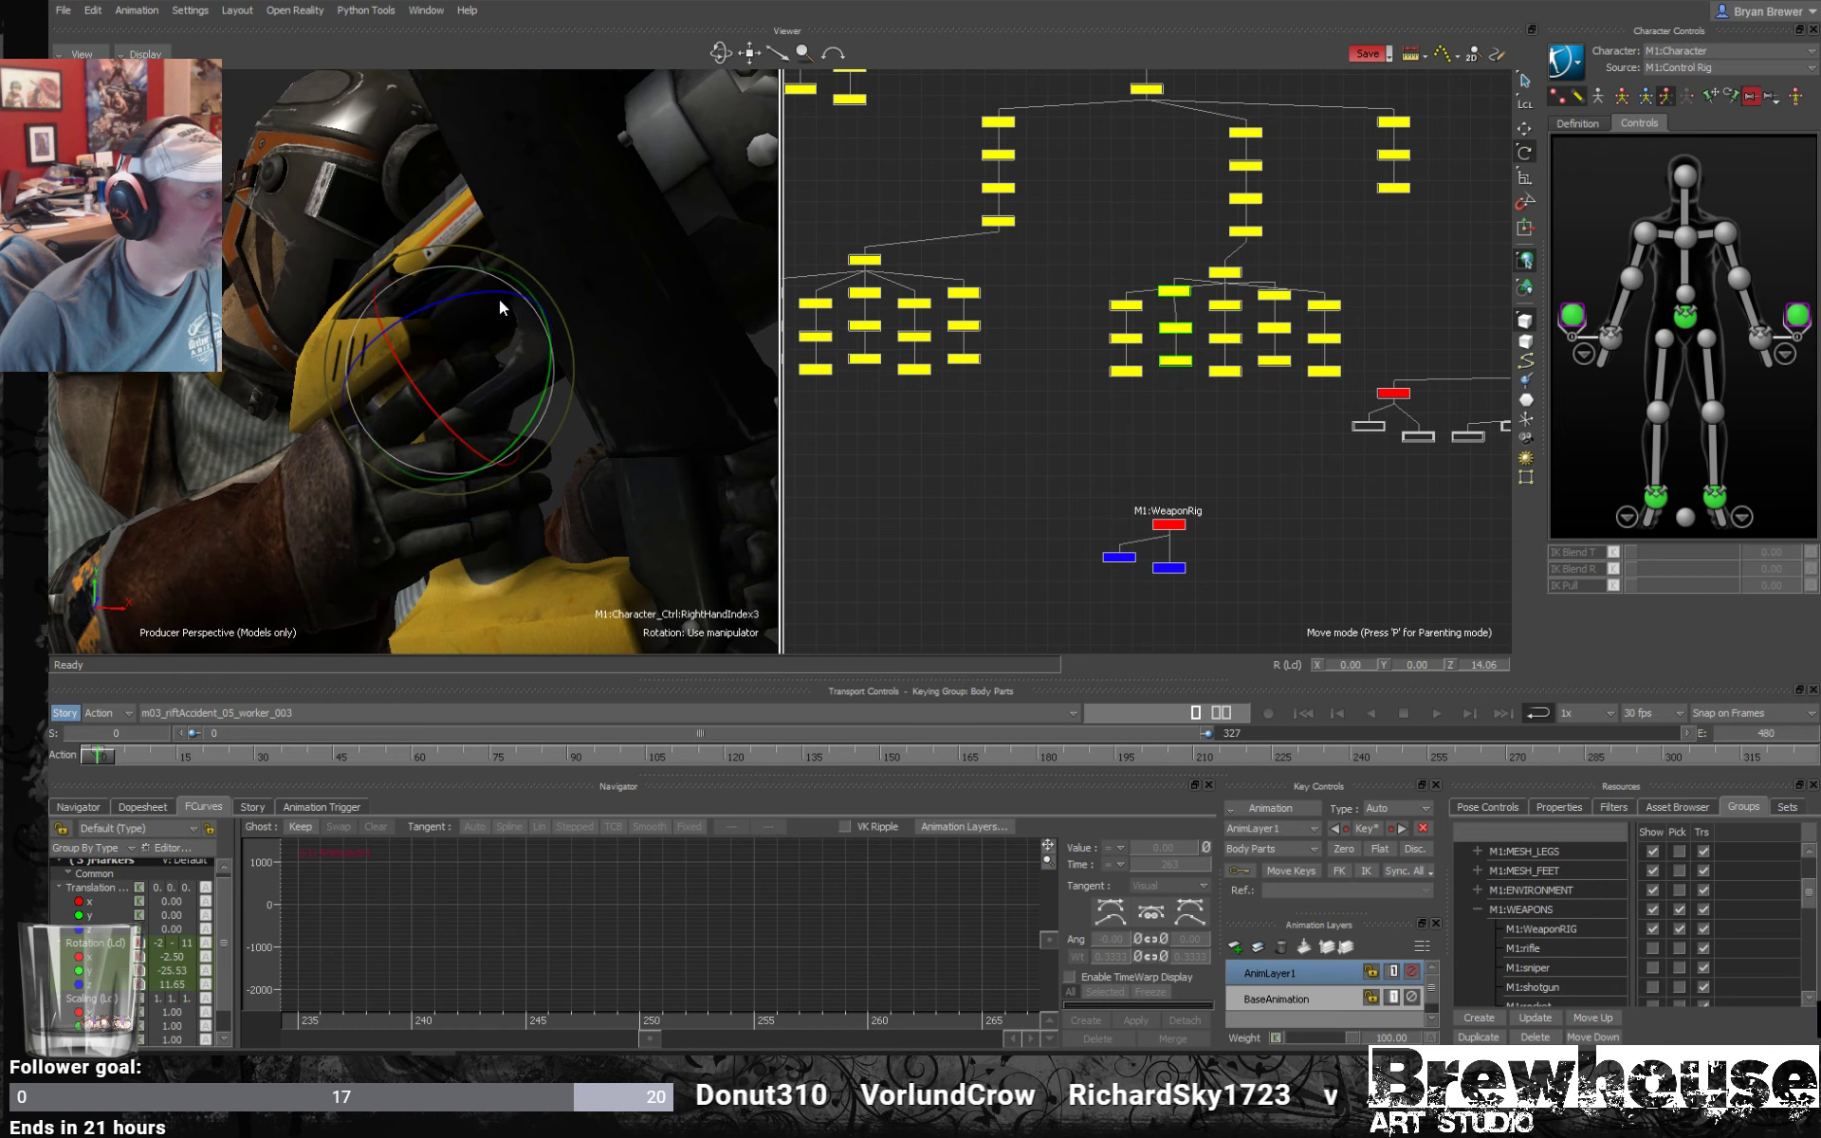
left_click_drag(522, 370, 573, 381, "alt")
key("t")
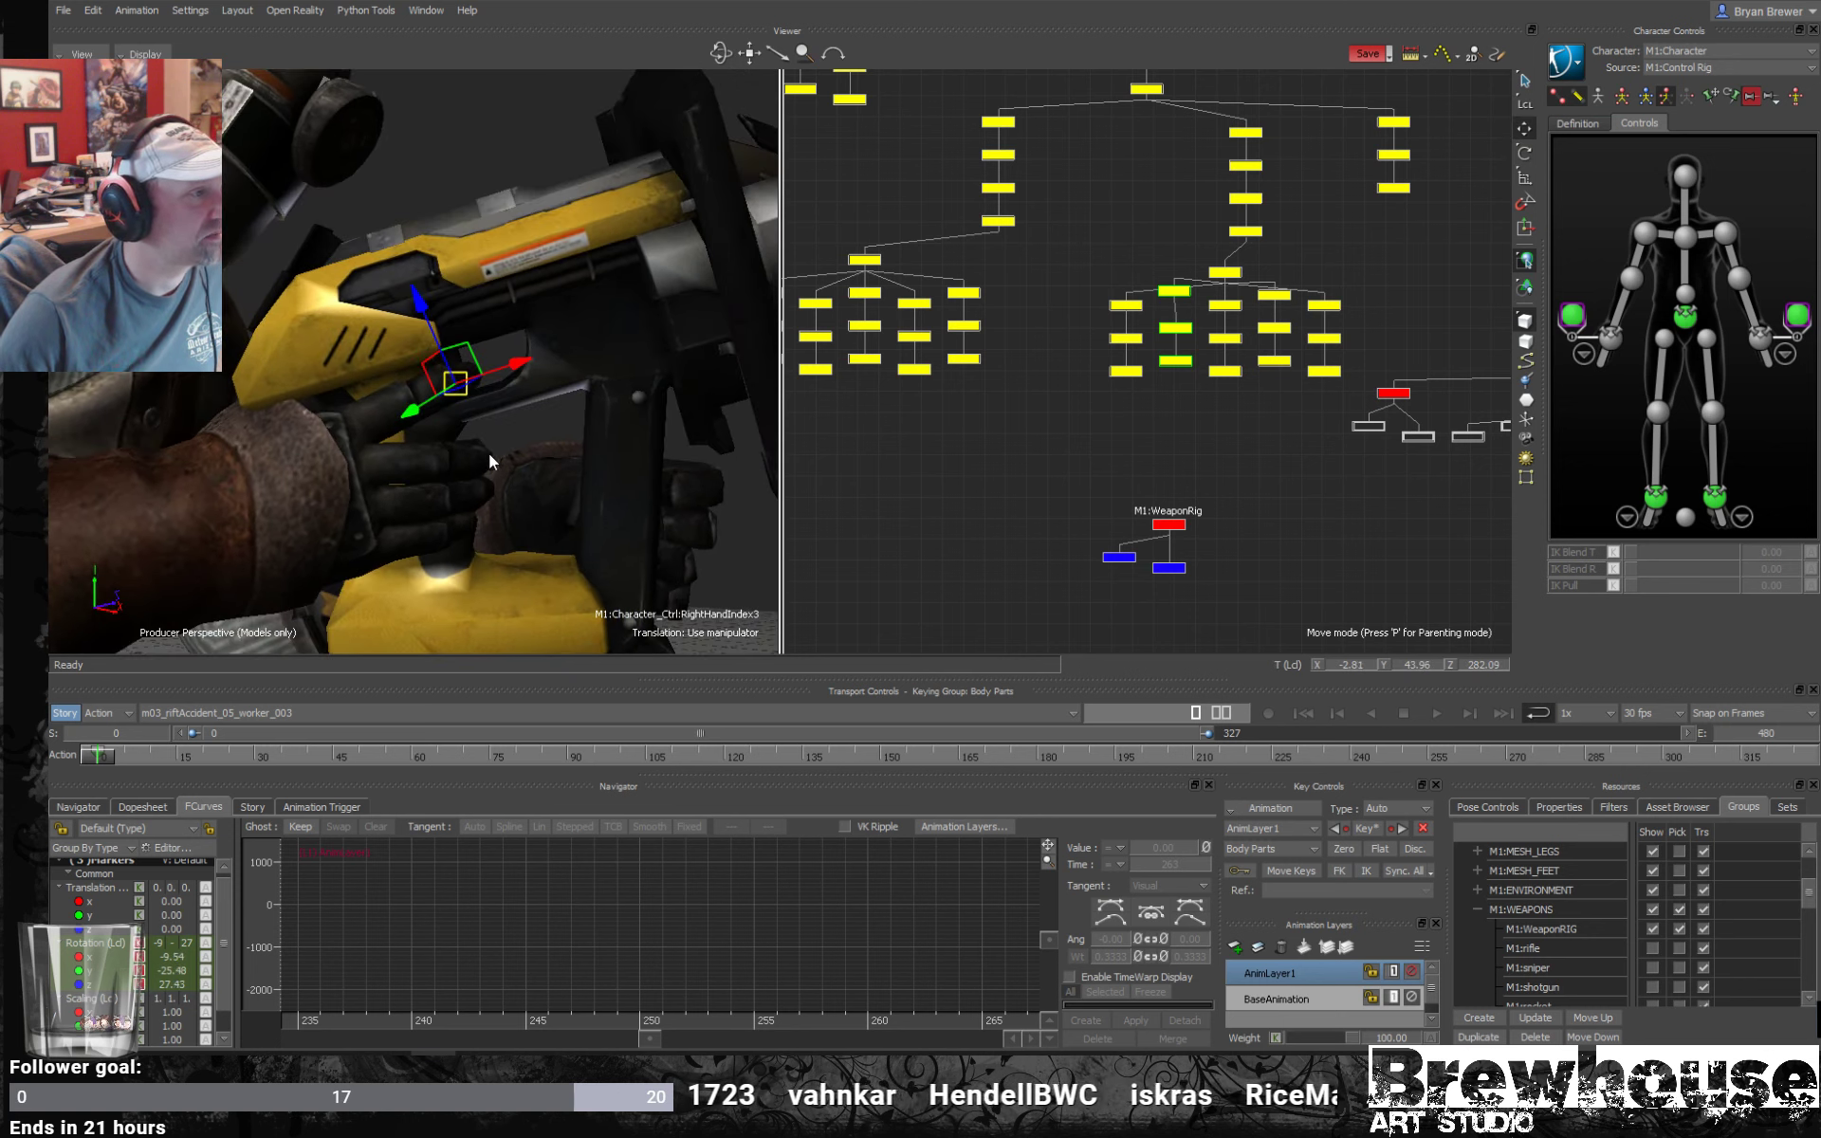
Refine the right index finger's base joint rotation to about X -9.6, Y -10.9, Z 14.4.
left_click_drag(487, 454, 402, 420, "alt")
left_click(1231, 304)
key("r")
left_click(1172, 290)
left_click_drag(593, 426, 430, 442, "alt")
Select all of M1's left-hand finger joints in the schematic and set their local rotation to 0 on X, Y and Z.
middle_click_drag(942, 416, 1106, 425, "alt")
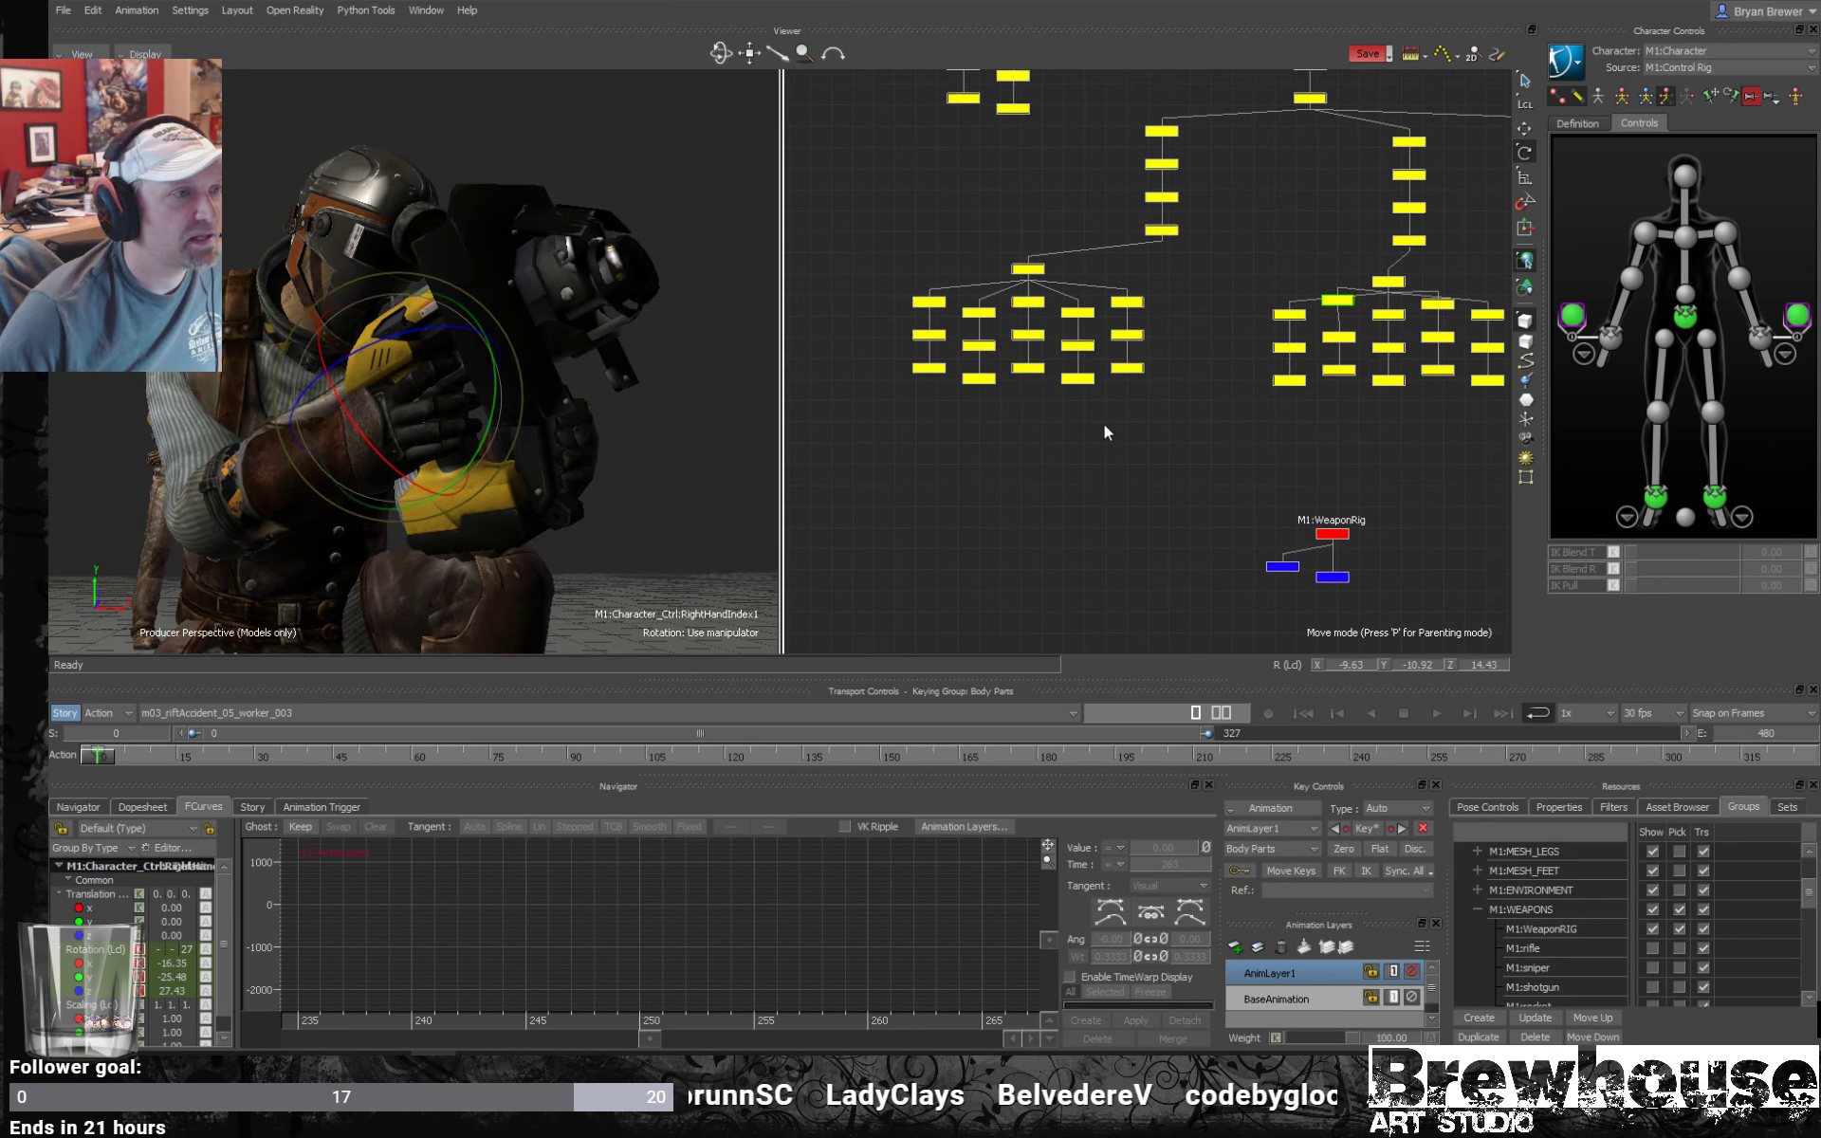
left_click_drag(937, 304, 917, 292)
left_click_drag(612, 474, 500, 502, "alt")
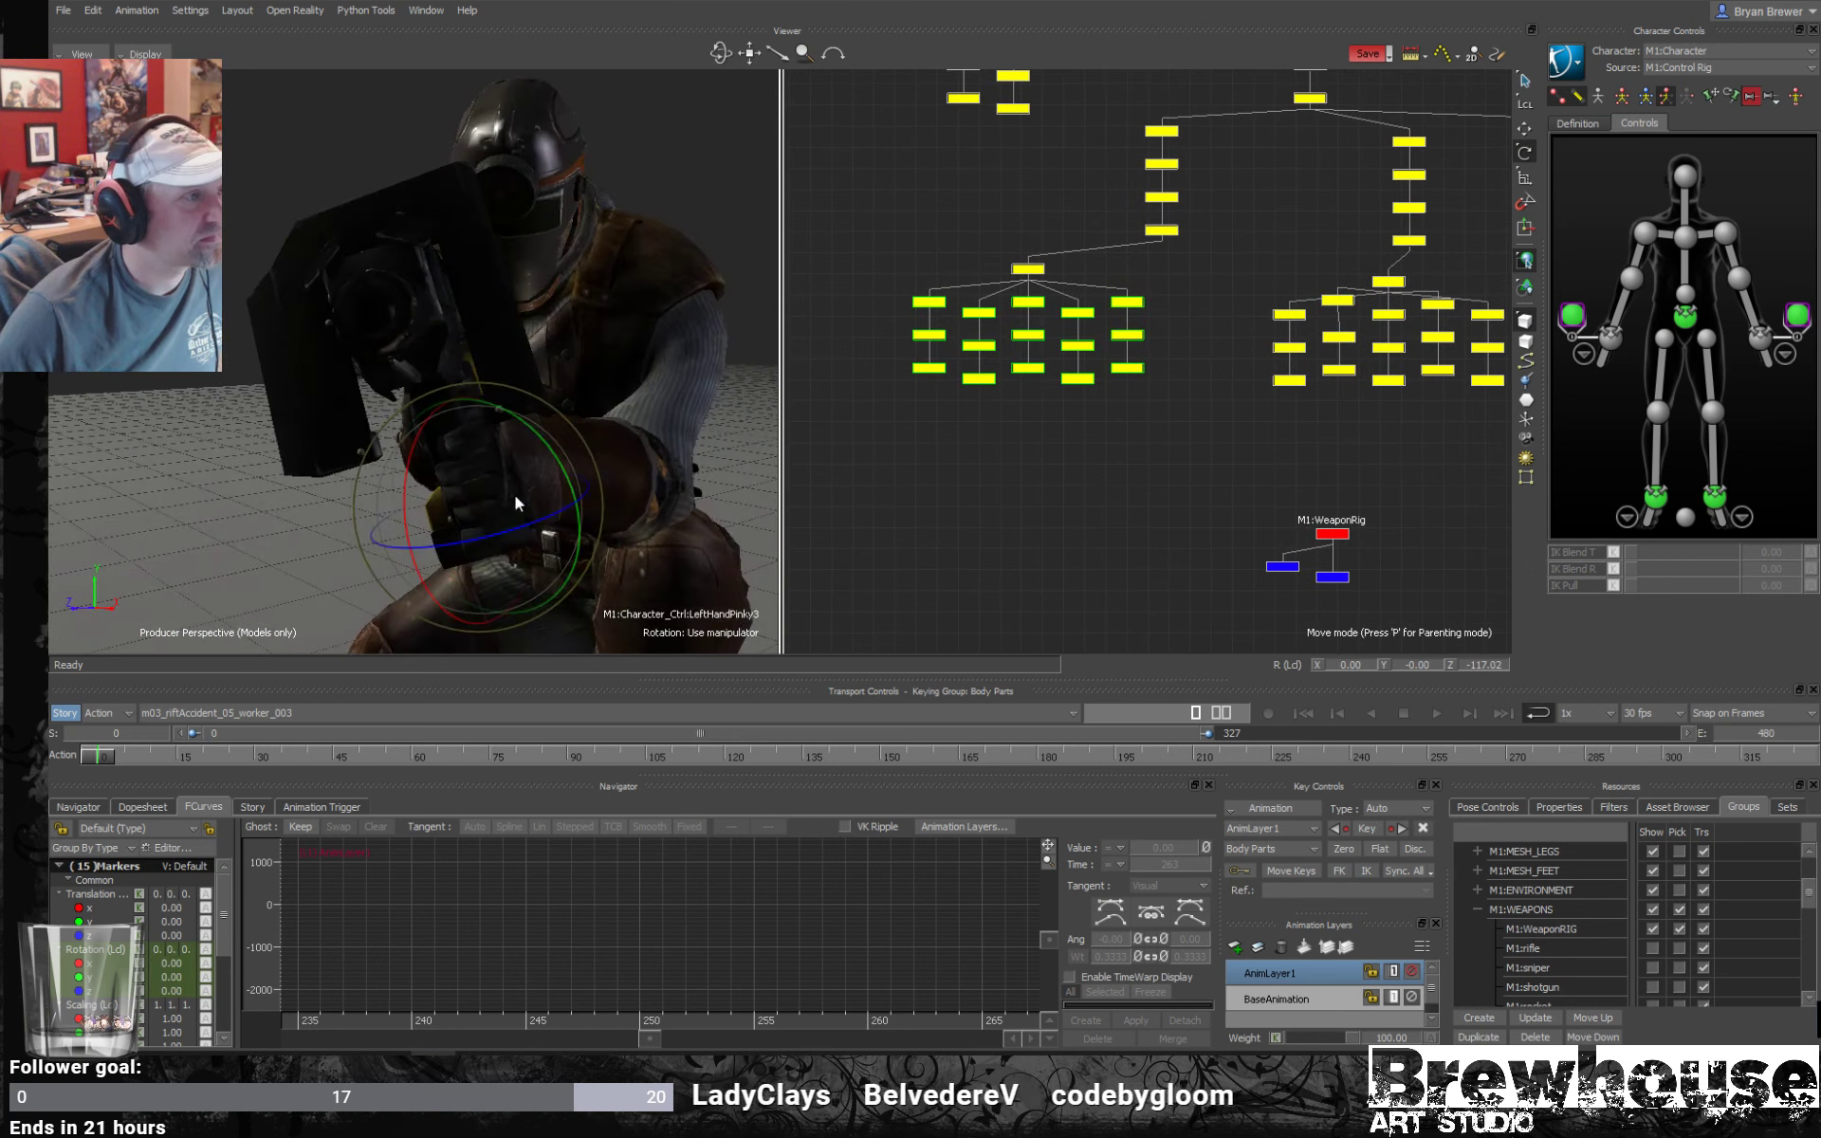
left_click(1362, 664)
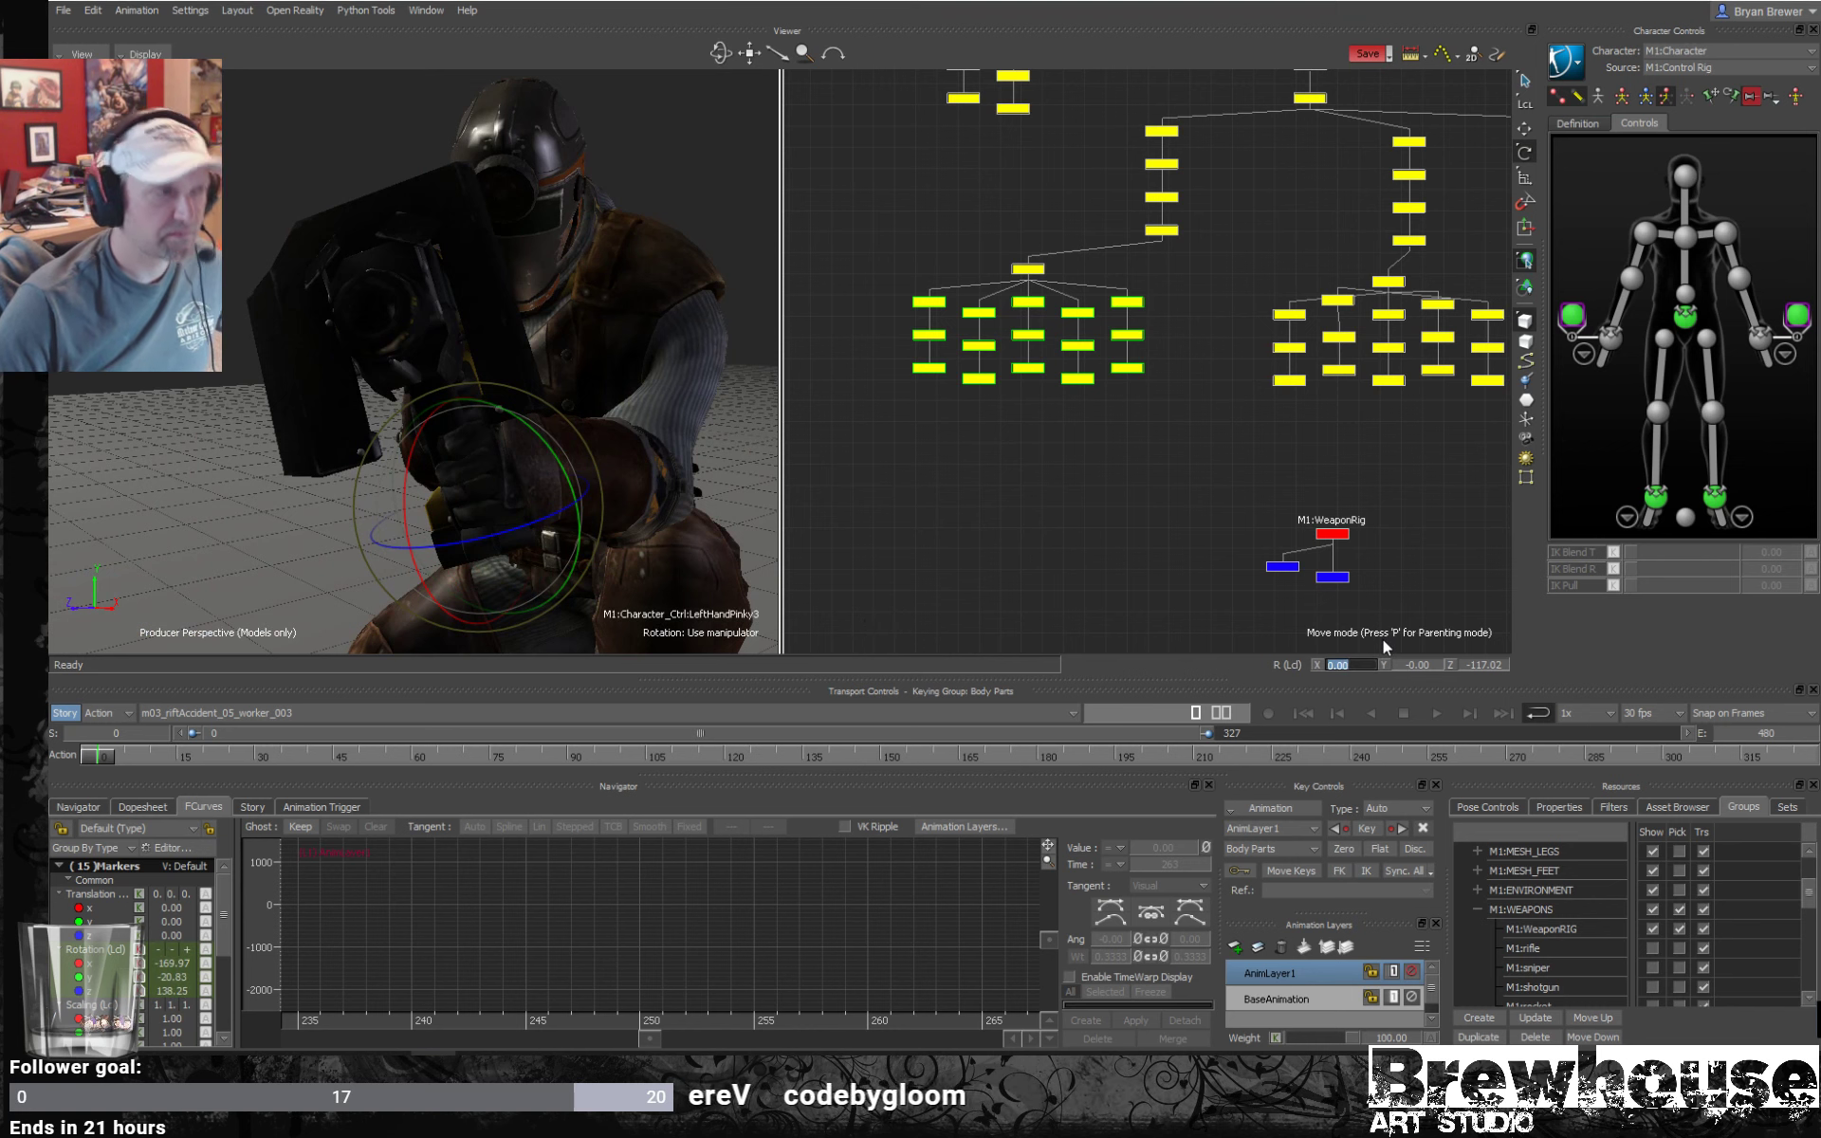
key("Return")
type("0")
key("Tab")
type("0")
key("Return")
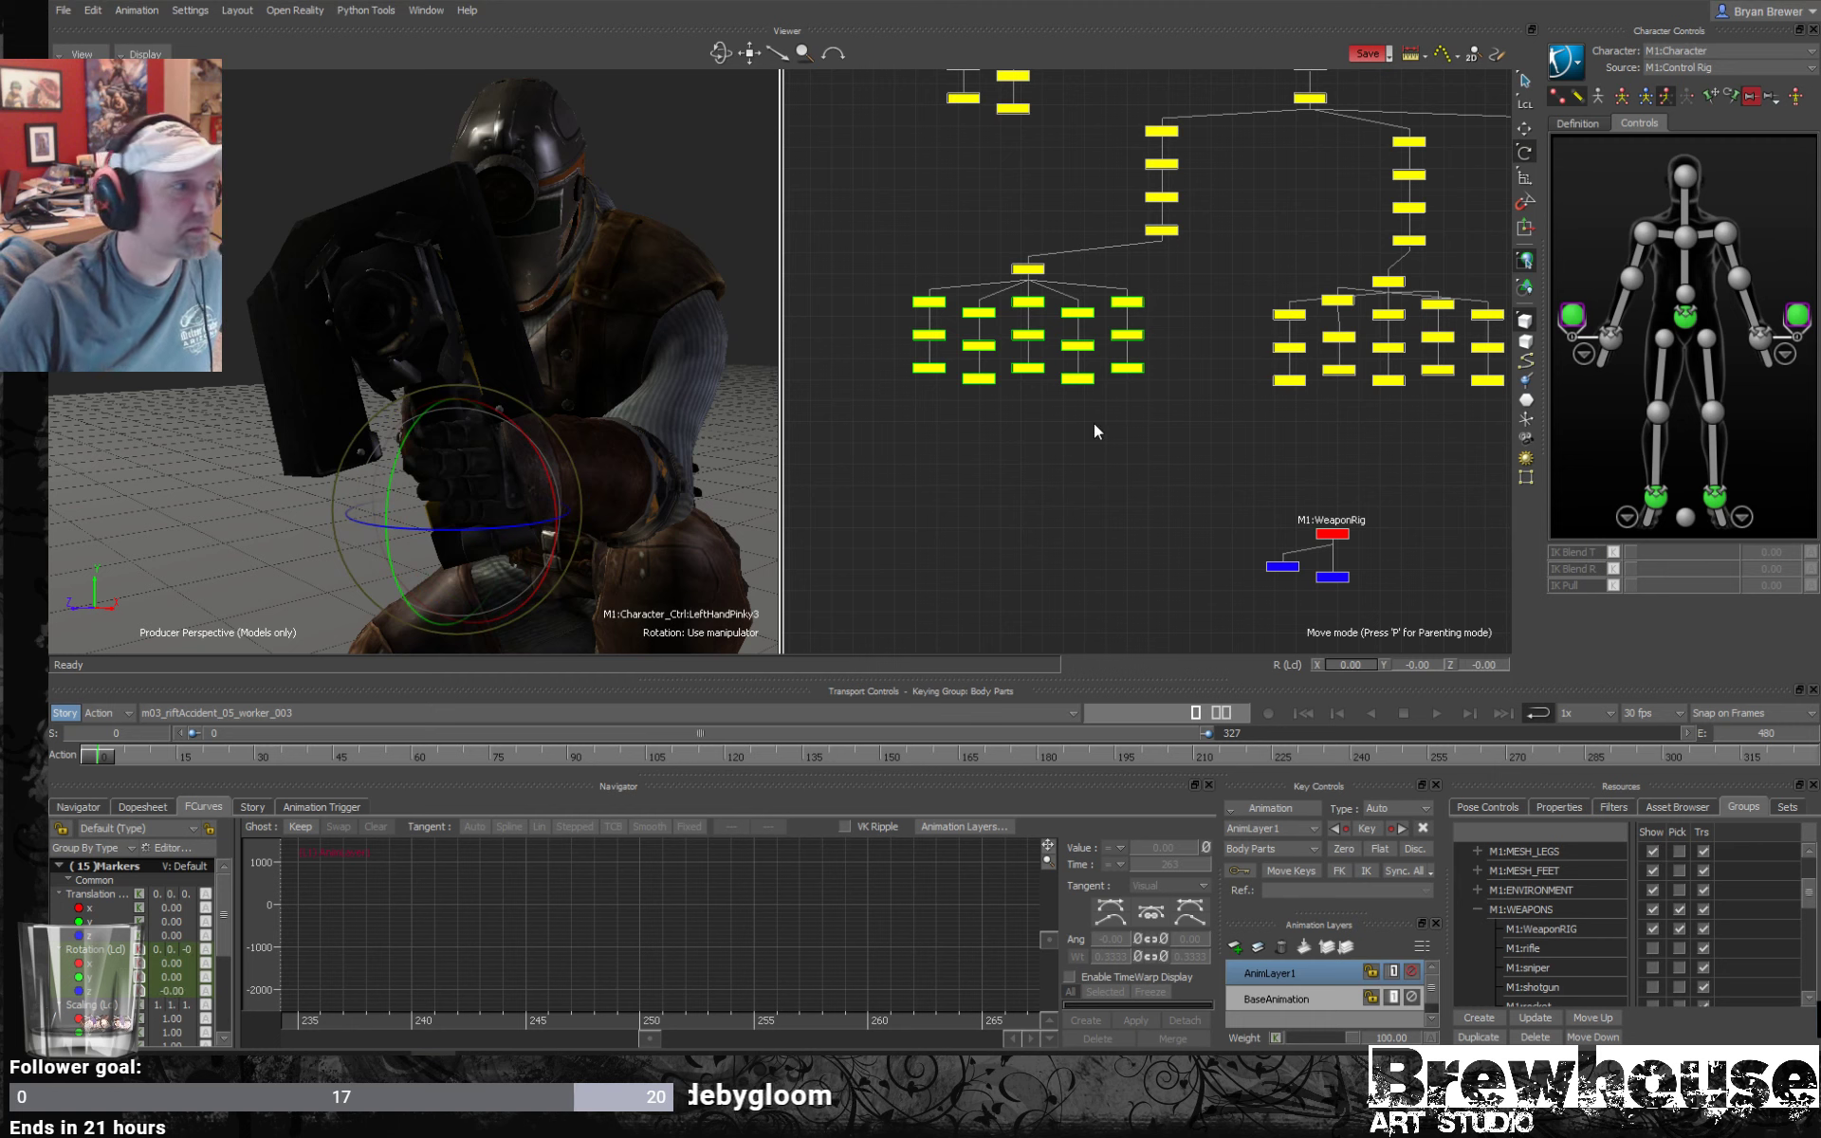
Rotate the left thumb's base joint and its outer joints to fit around the weapon's lower grip.
left_click_drag(607, 479, 531, 488, "alt")
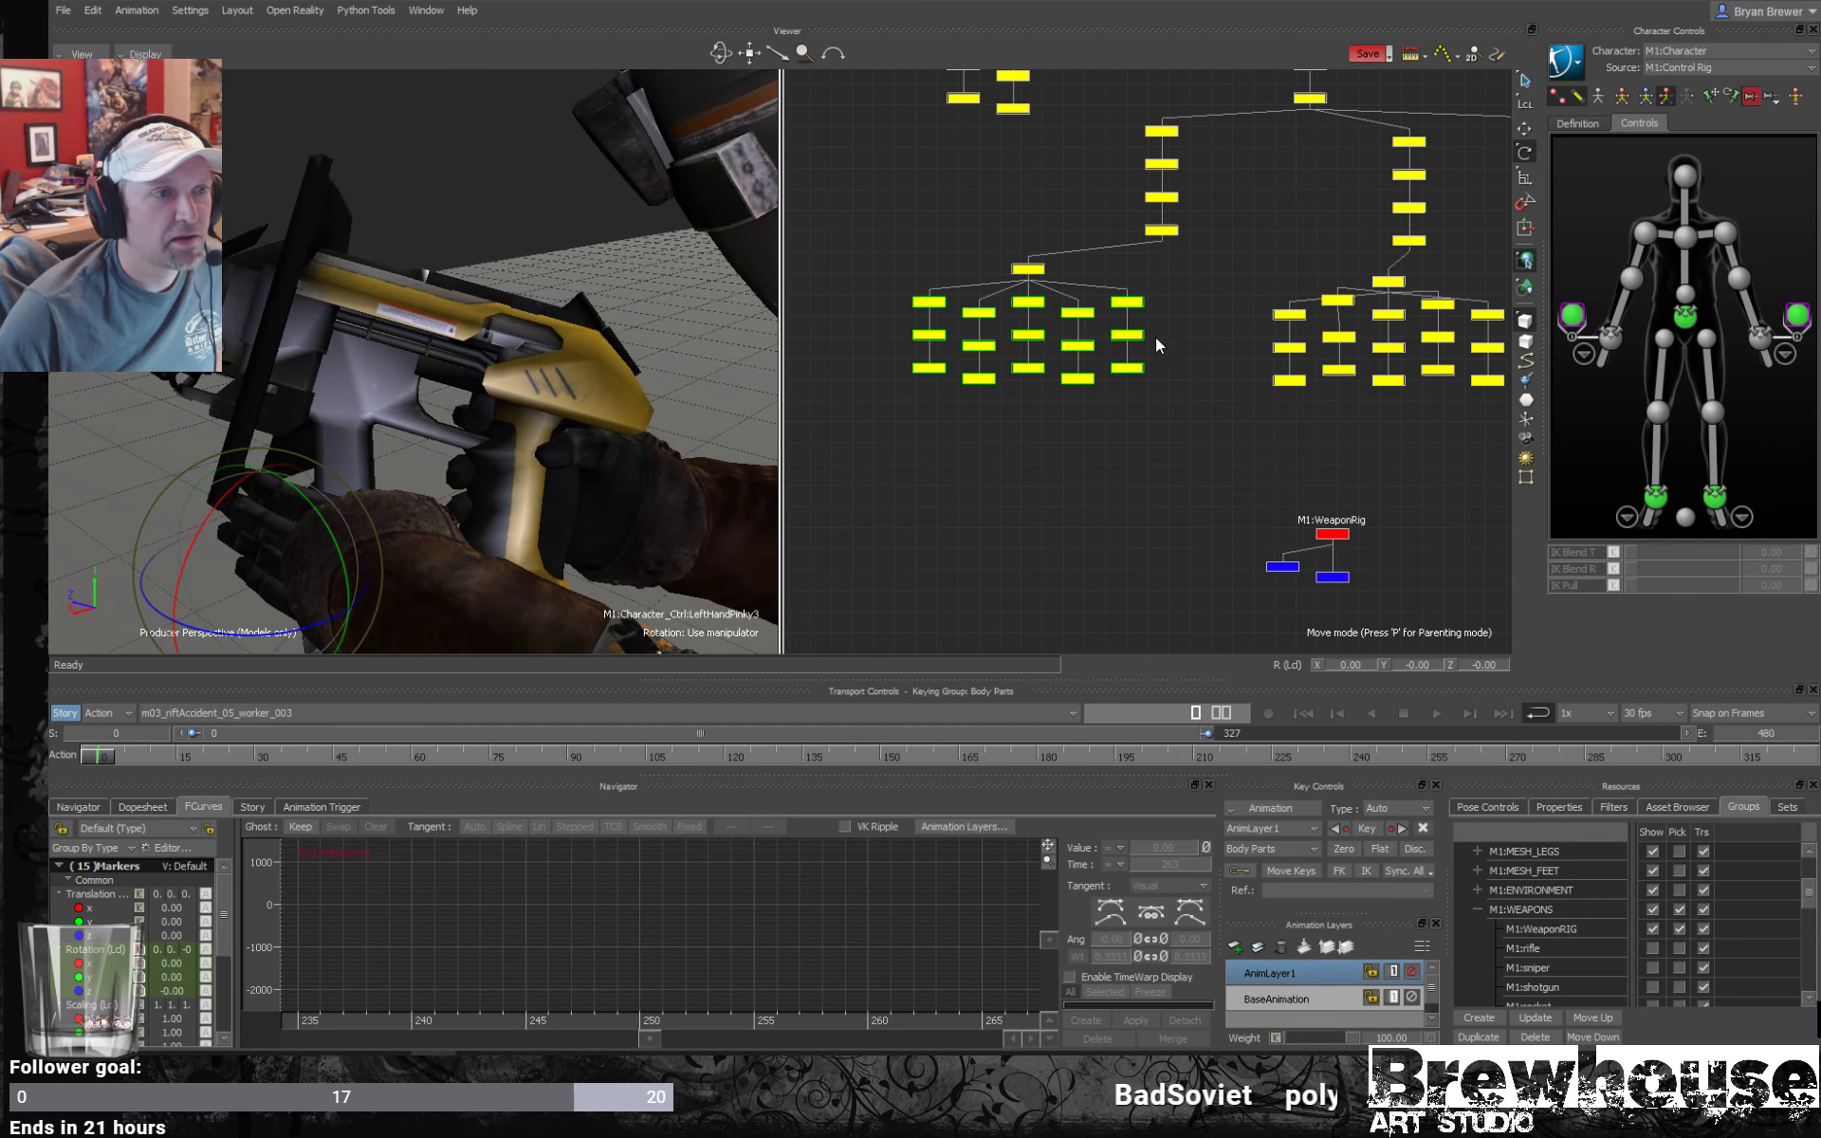
left_click(929, 302)
mouse_move(428, 526)
left_mouse_down("alt")
mouse_move(468, 544)
mouse_move(423, 601)
mouse_move(493, 533)
mouse_move(431, 566)
mouse_move(374, 556)
mouse_move(414, 559)
left_mouse_up("alt")
left_click_drag(936, 329, 932, 330)
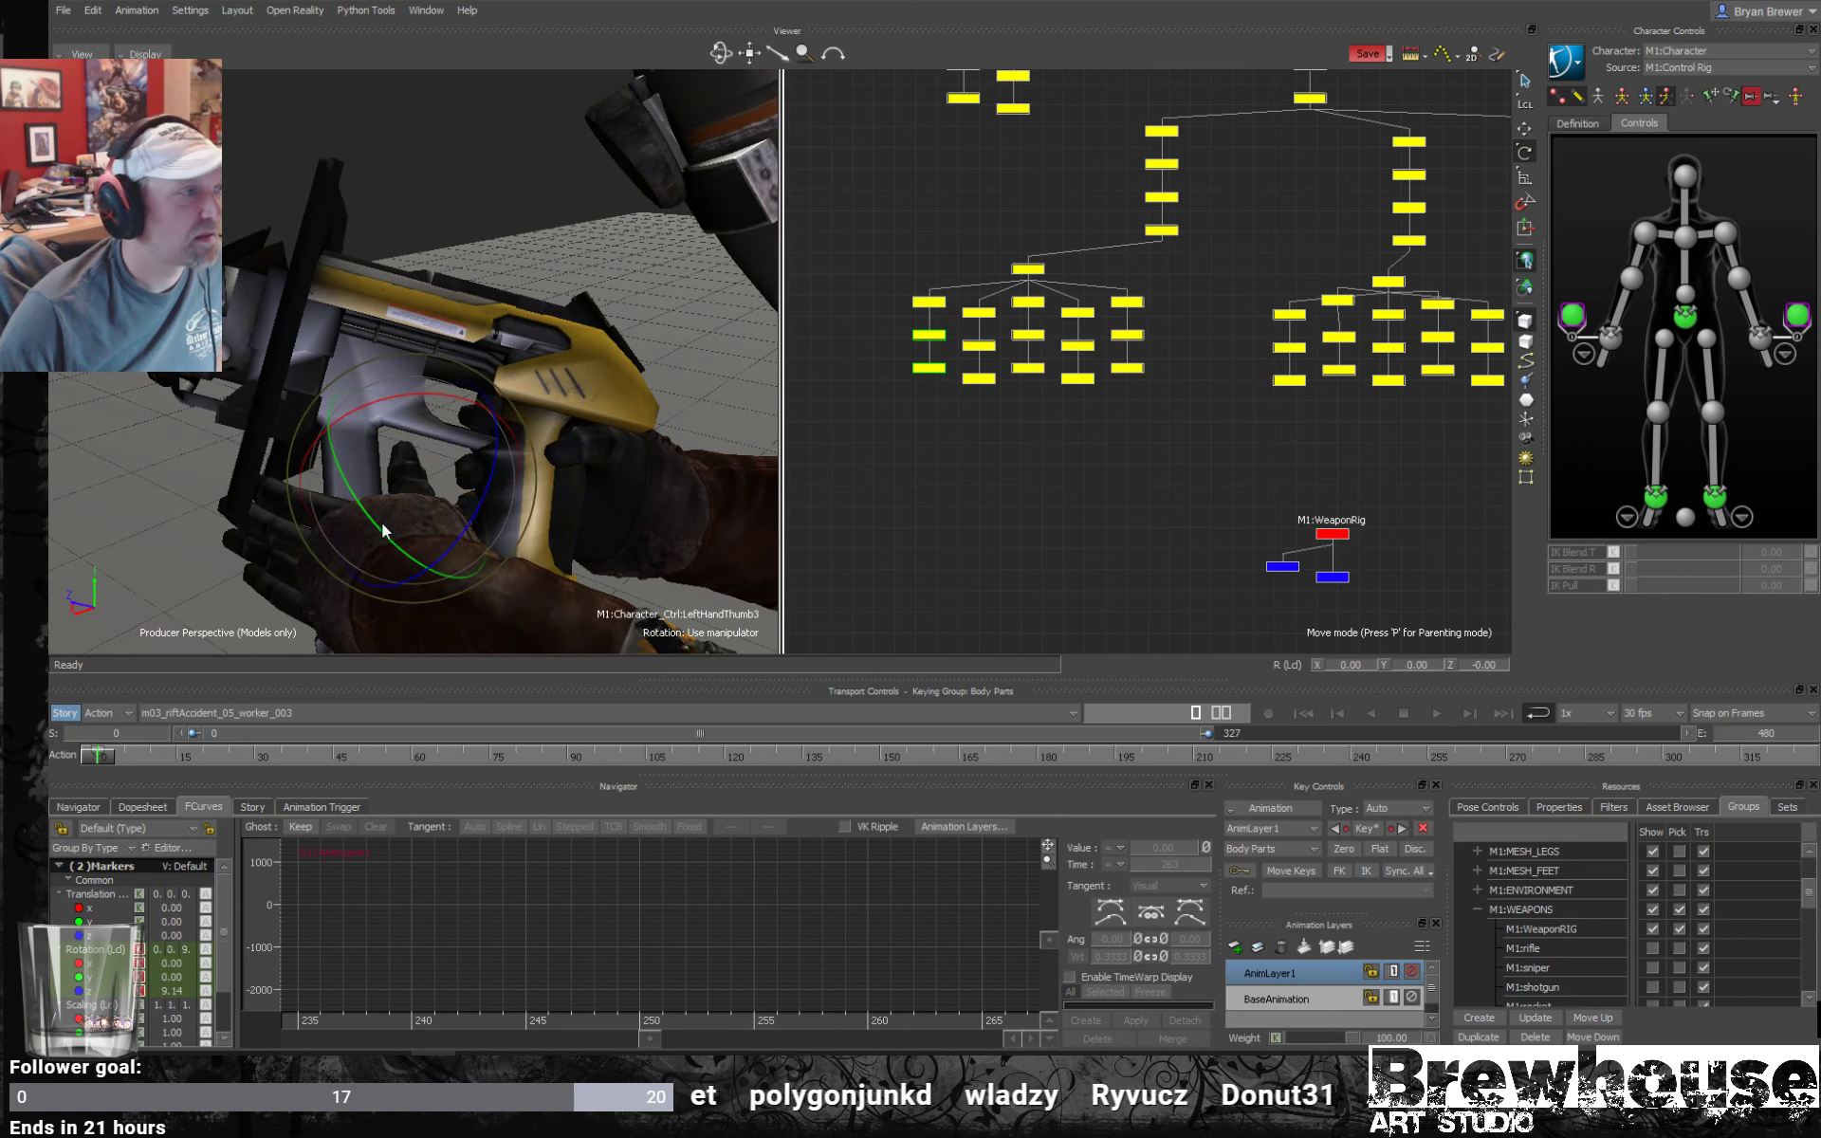
Curl all joints of the four left fingers to about 46.8 on local Z and switch the keying mode to Full Body.
key("f")
left_click_drag(521, 504, 626, 408, "ctrl+shift")
left_click_drag(1176, 425, 1112, 293)
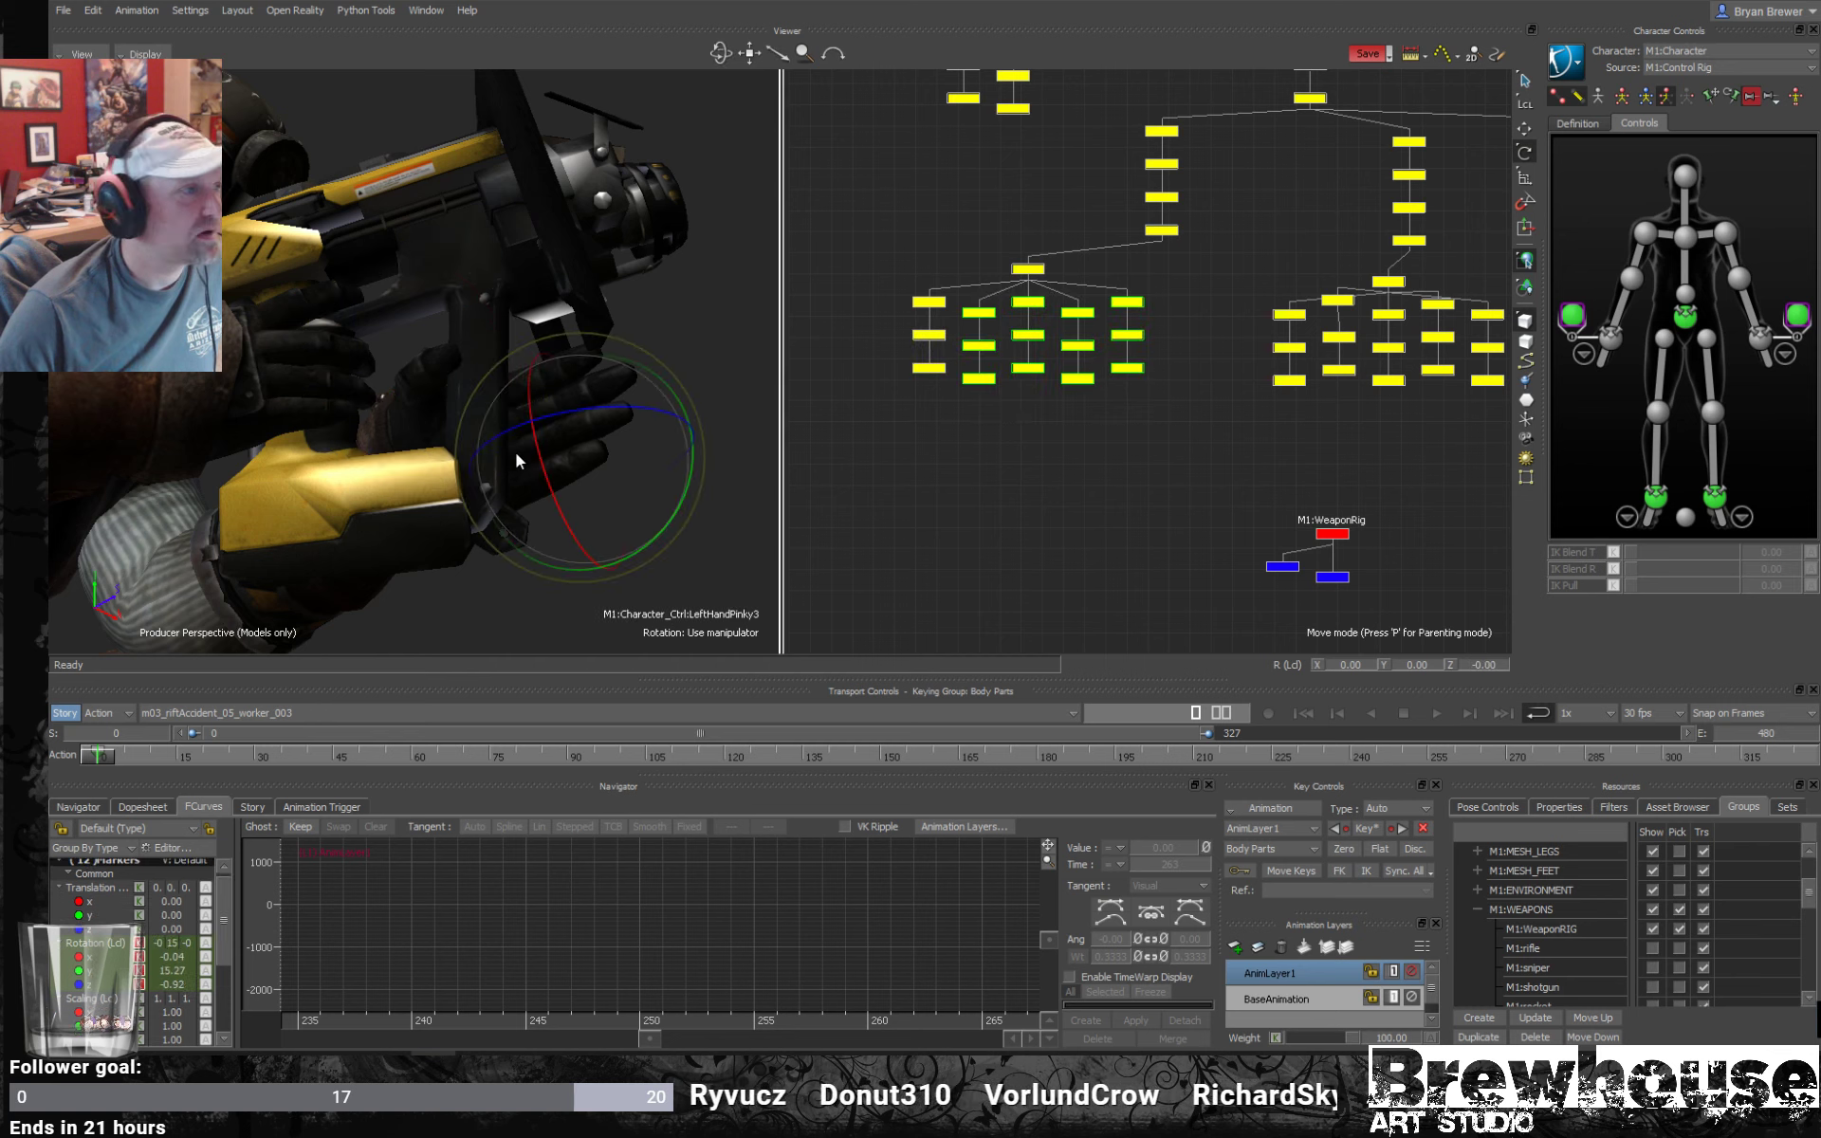
left_click_drag(631, 404, 578, 512)
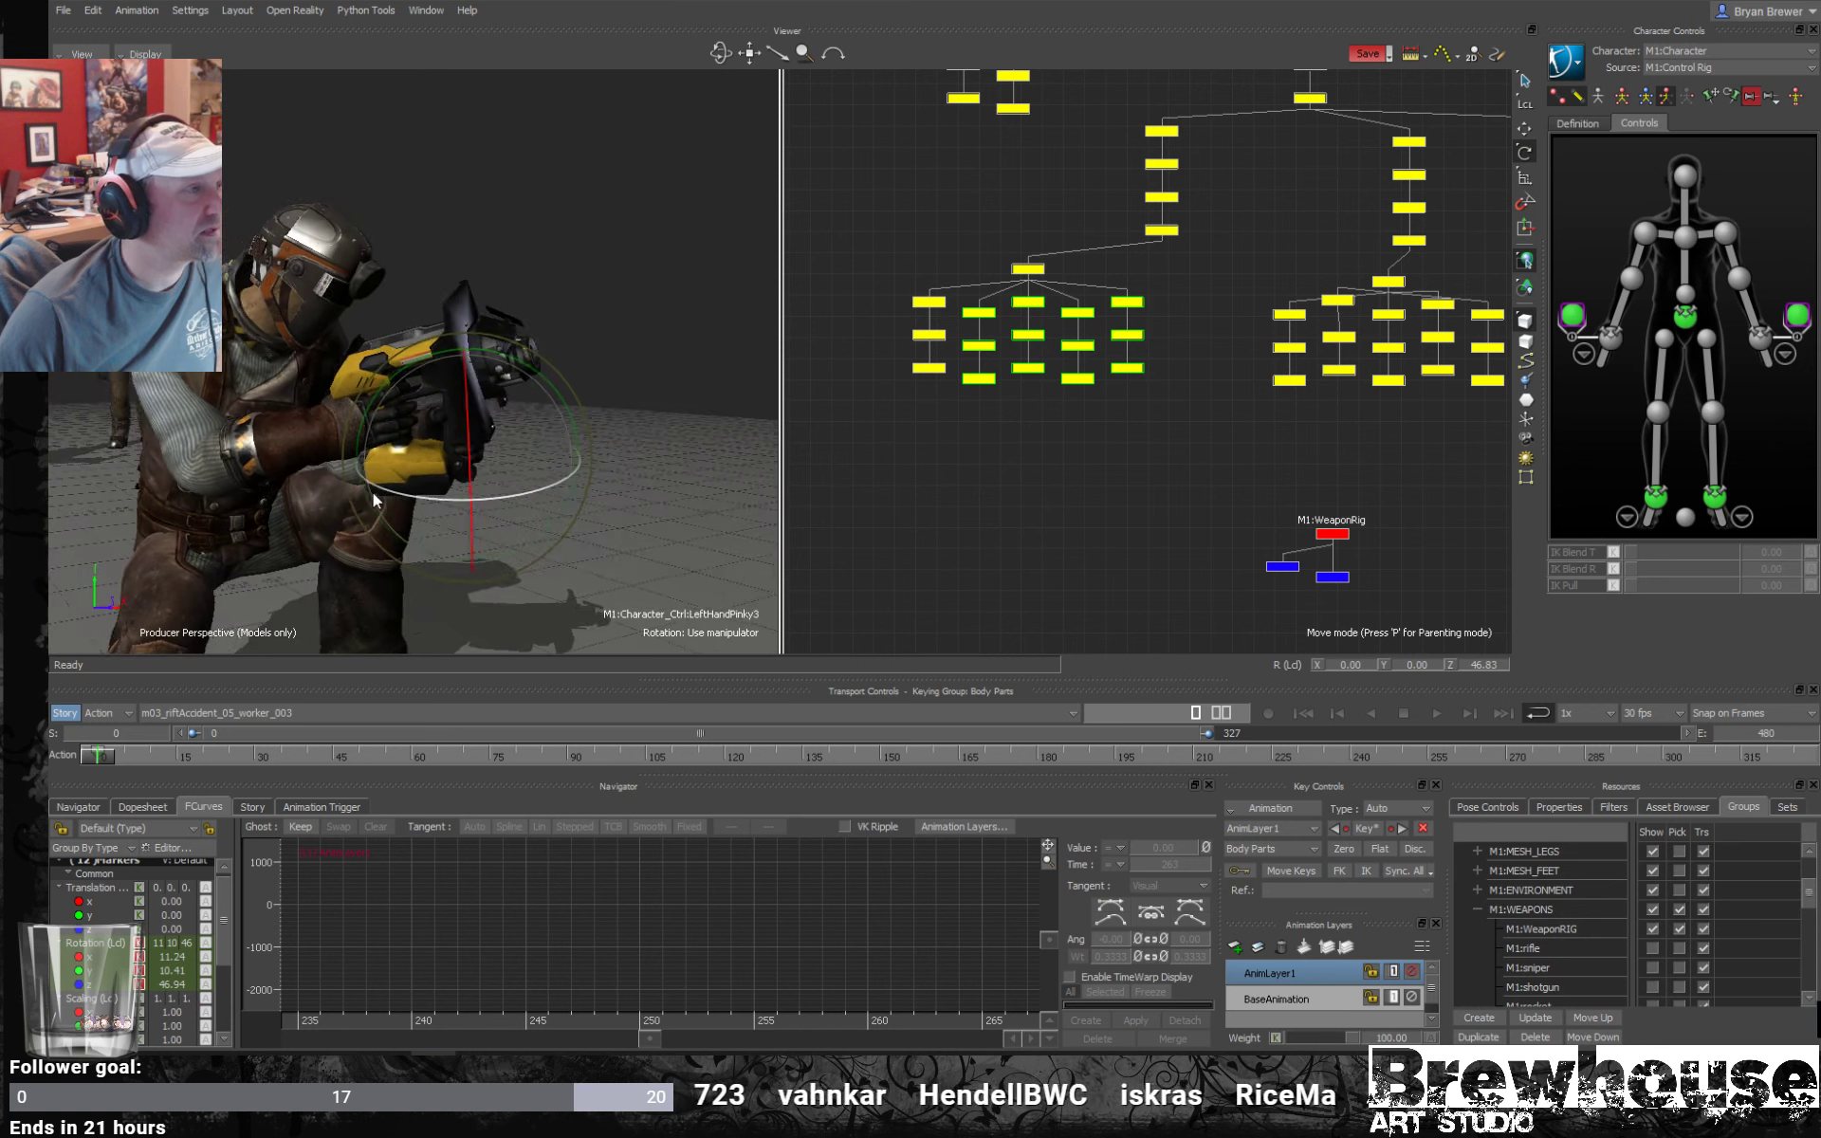
left_click(1623, 99)
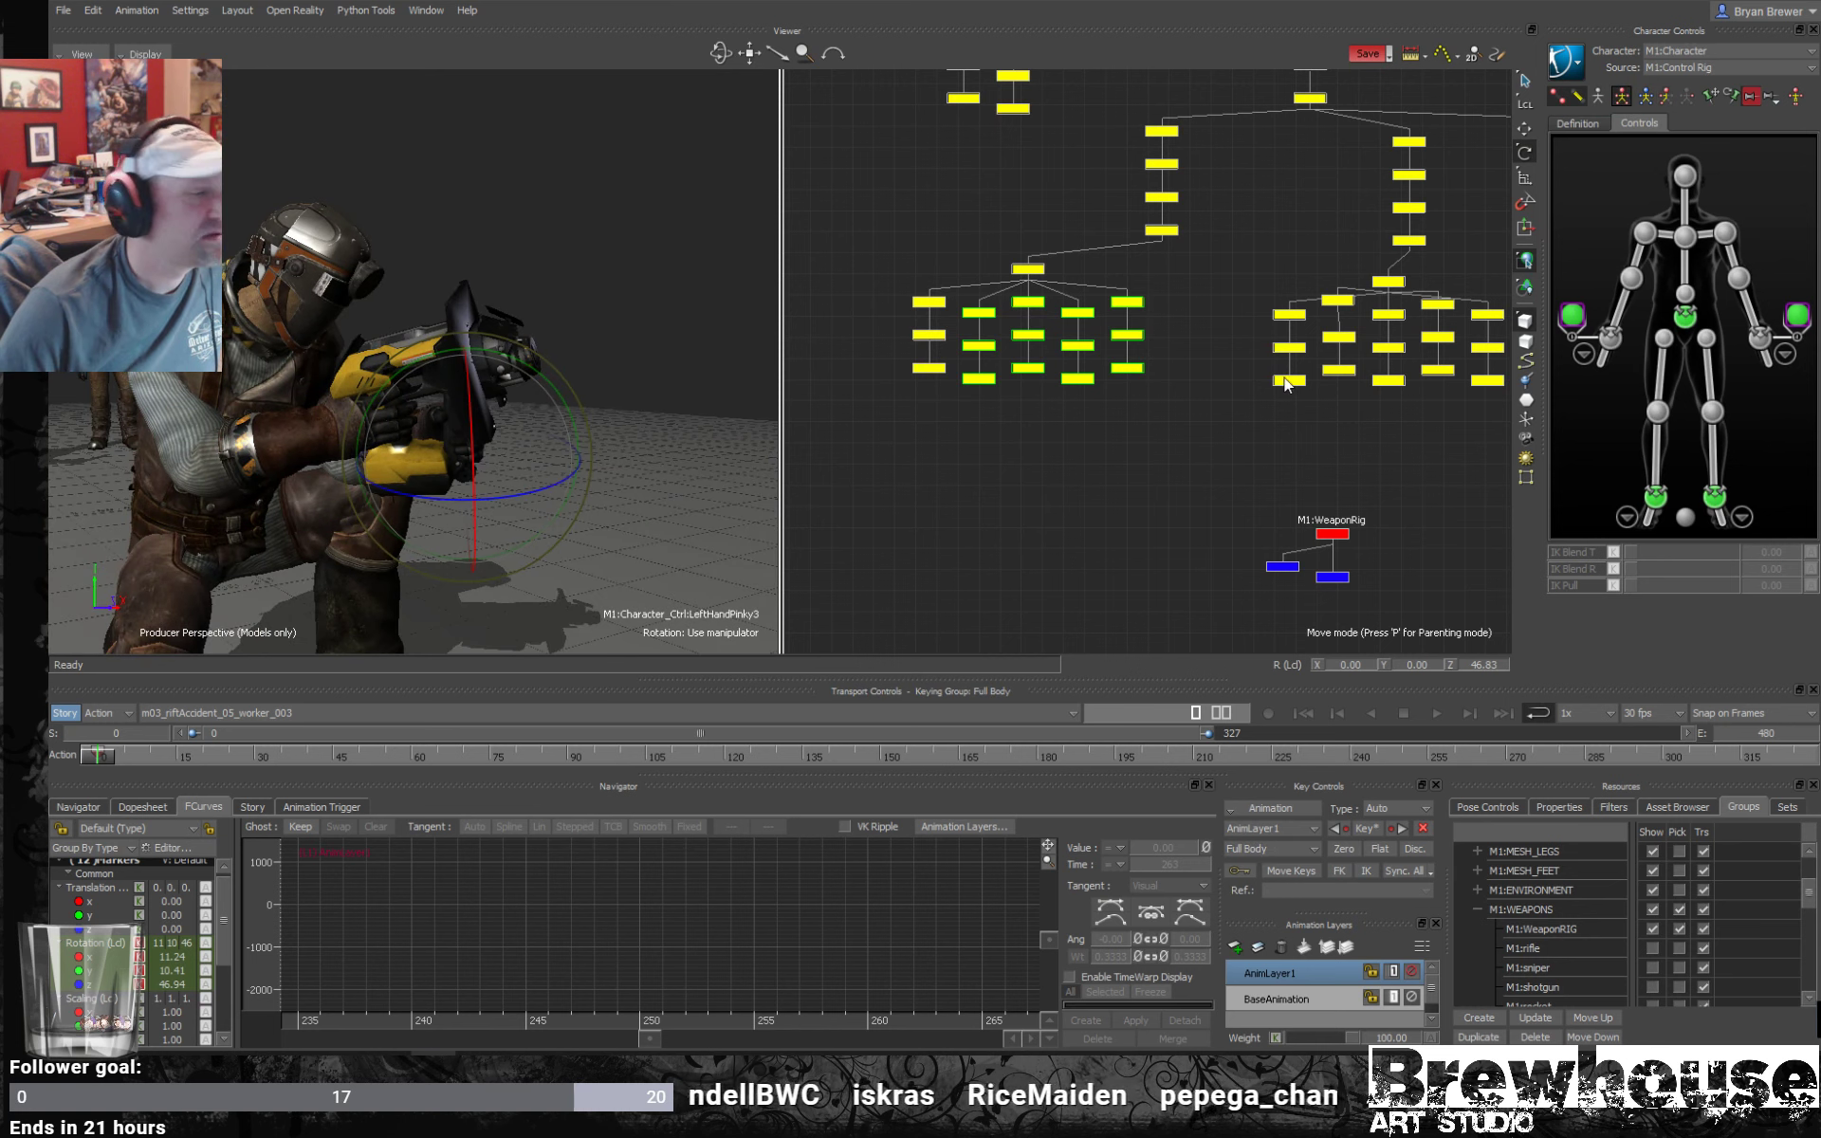
Examine the WeaponRig's animation curves and play back the kneeling character's animation.
left_click(1331, 533)
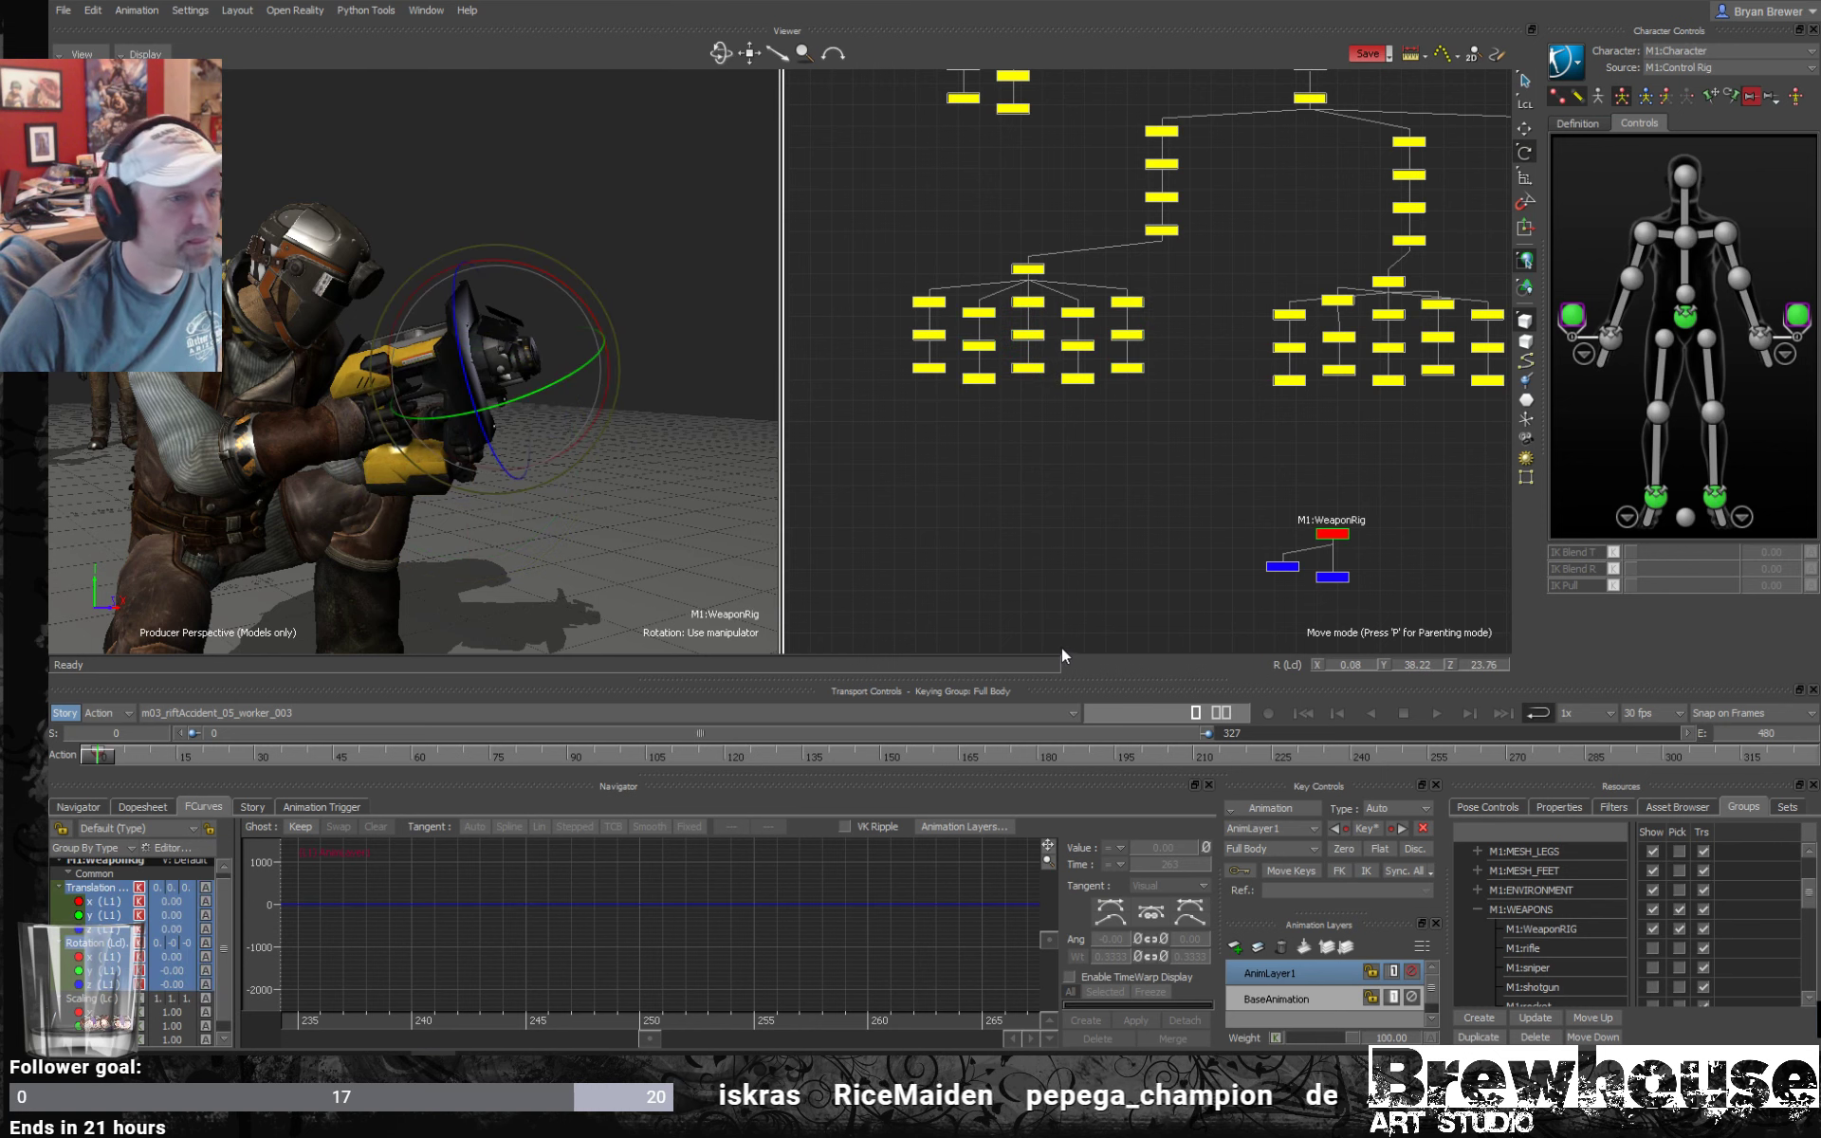
key("a")
left_click_drag(777, 923, 739, 897, "ctrl")
left_click(1074, 500)
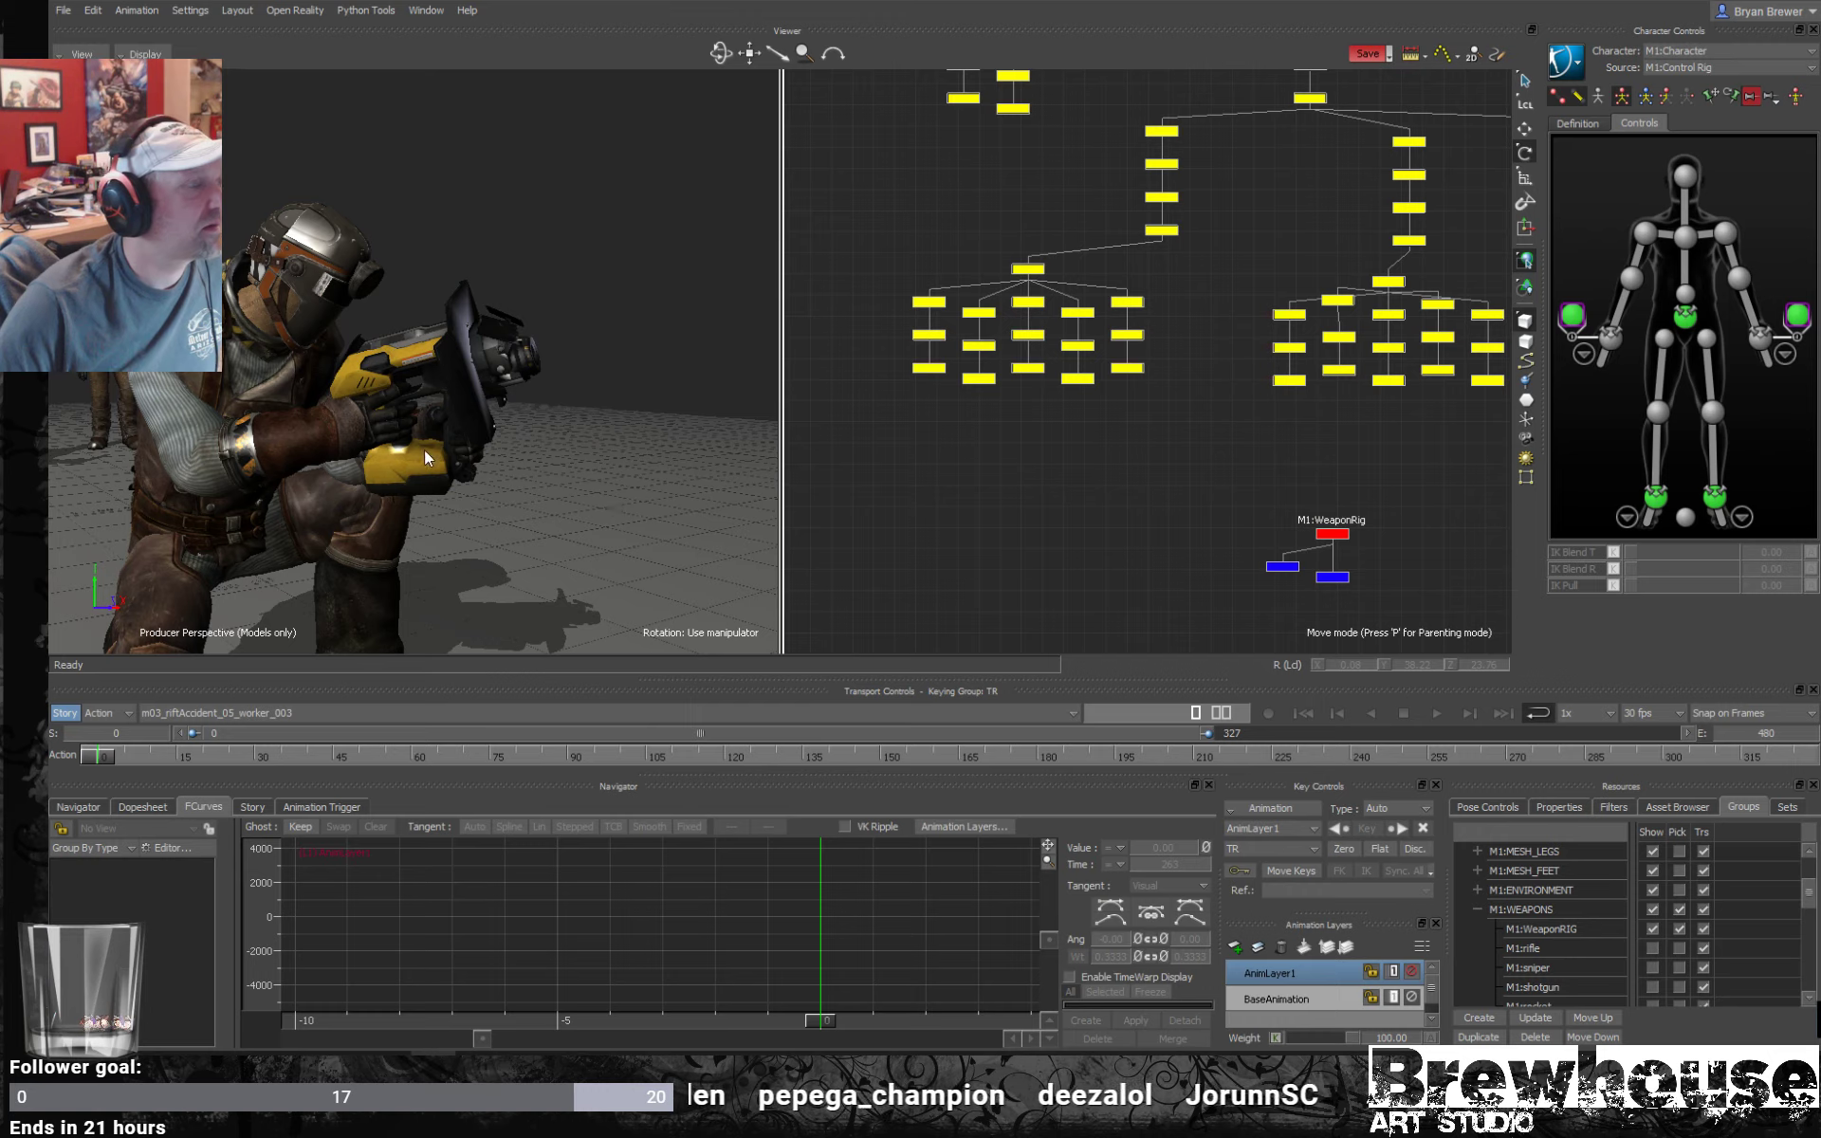
left_click_drag(424, 450, 528, 489, "ctrl+shift")
key("space")
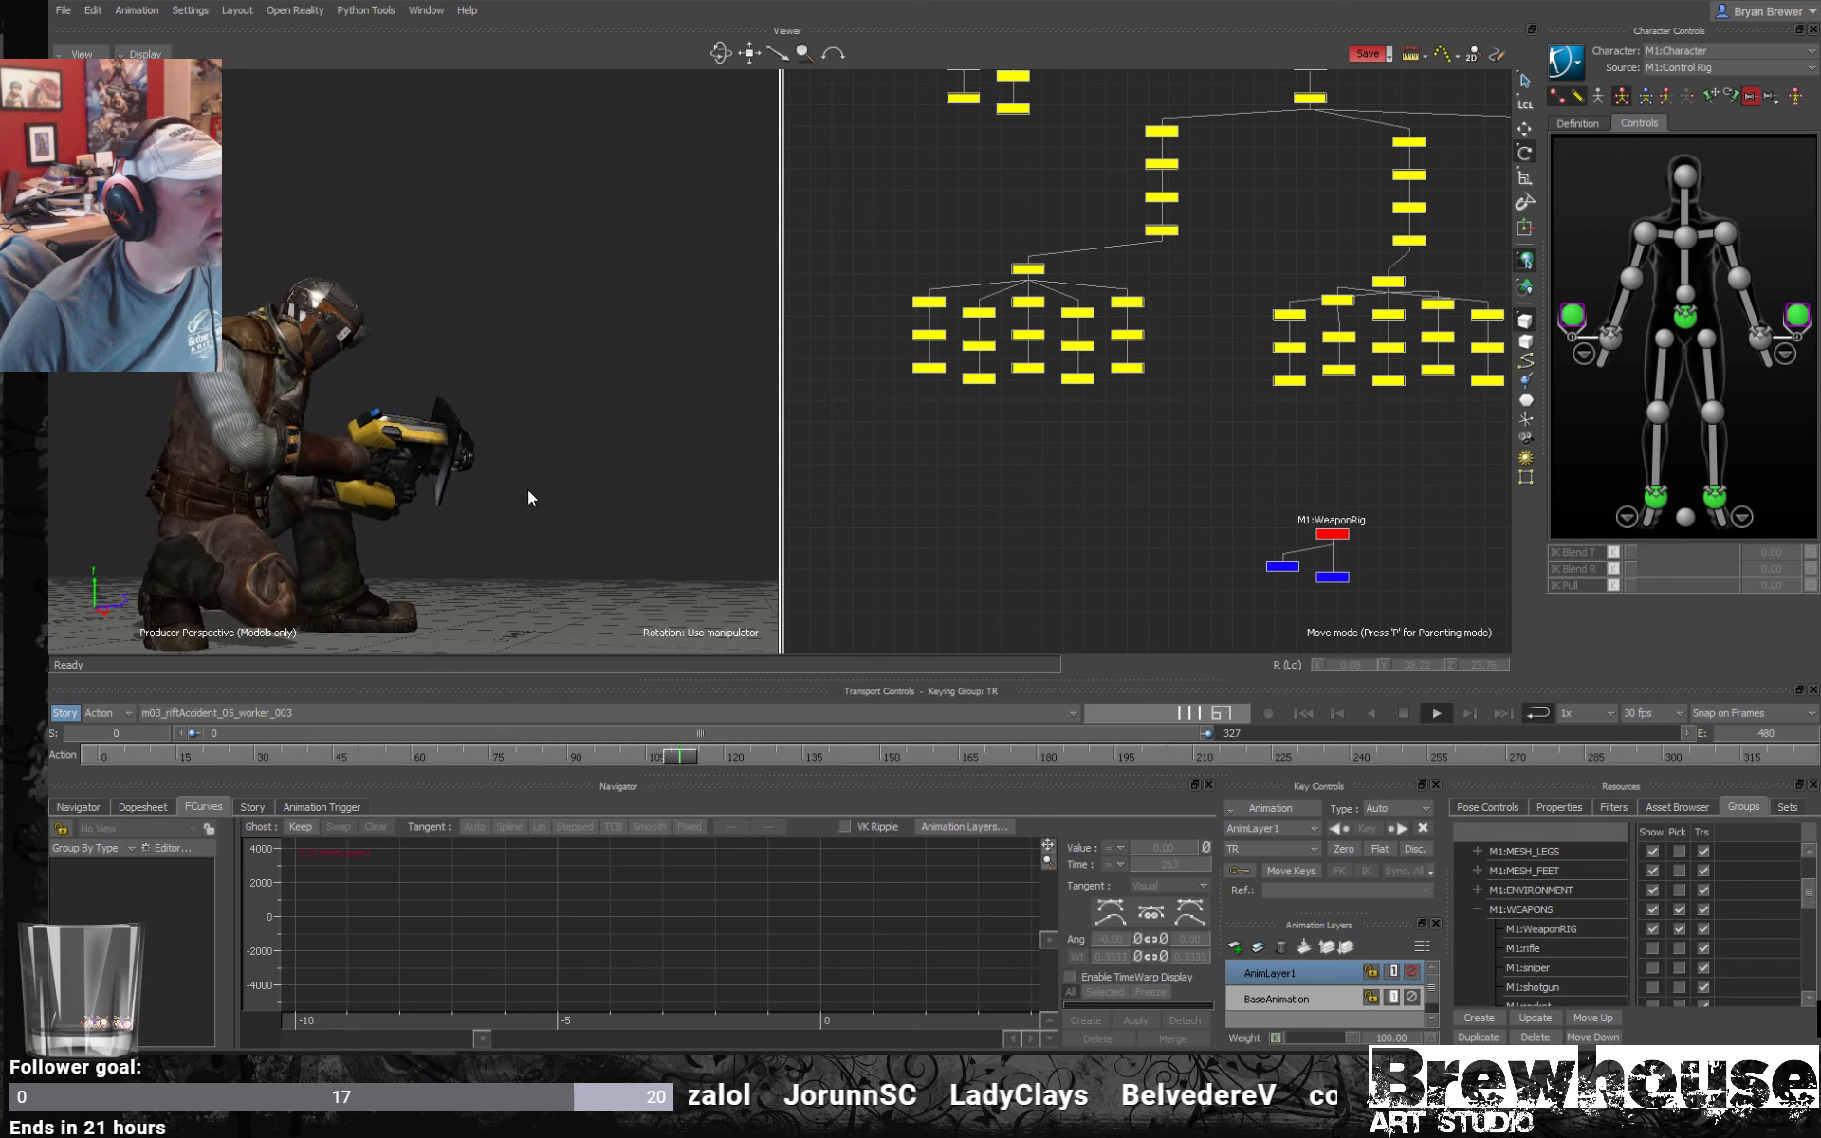
key("space")
Delete the rotation keys after frame 0 for all finger controls of both hands on the BaseAnimation layer.
left_click_drag(1289, 418, 1137, 442, "shift")
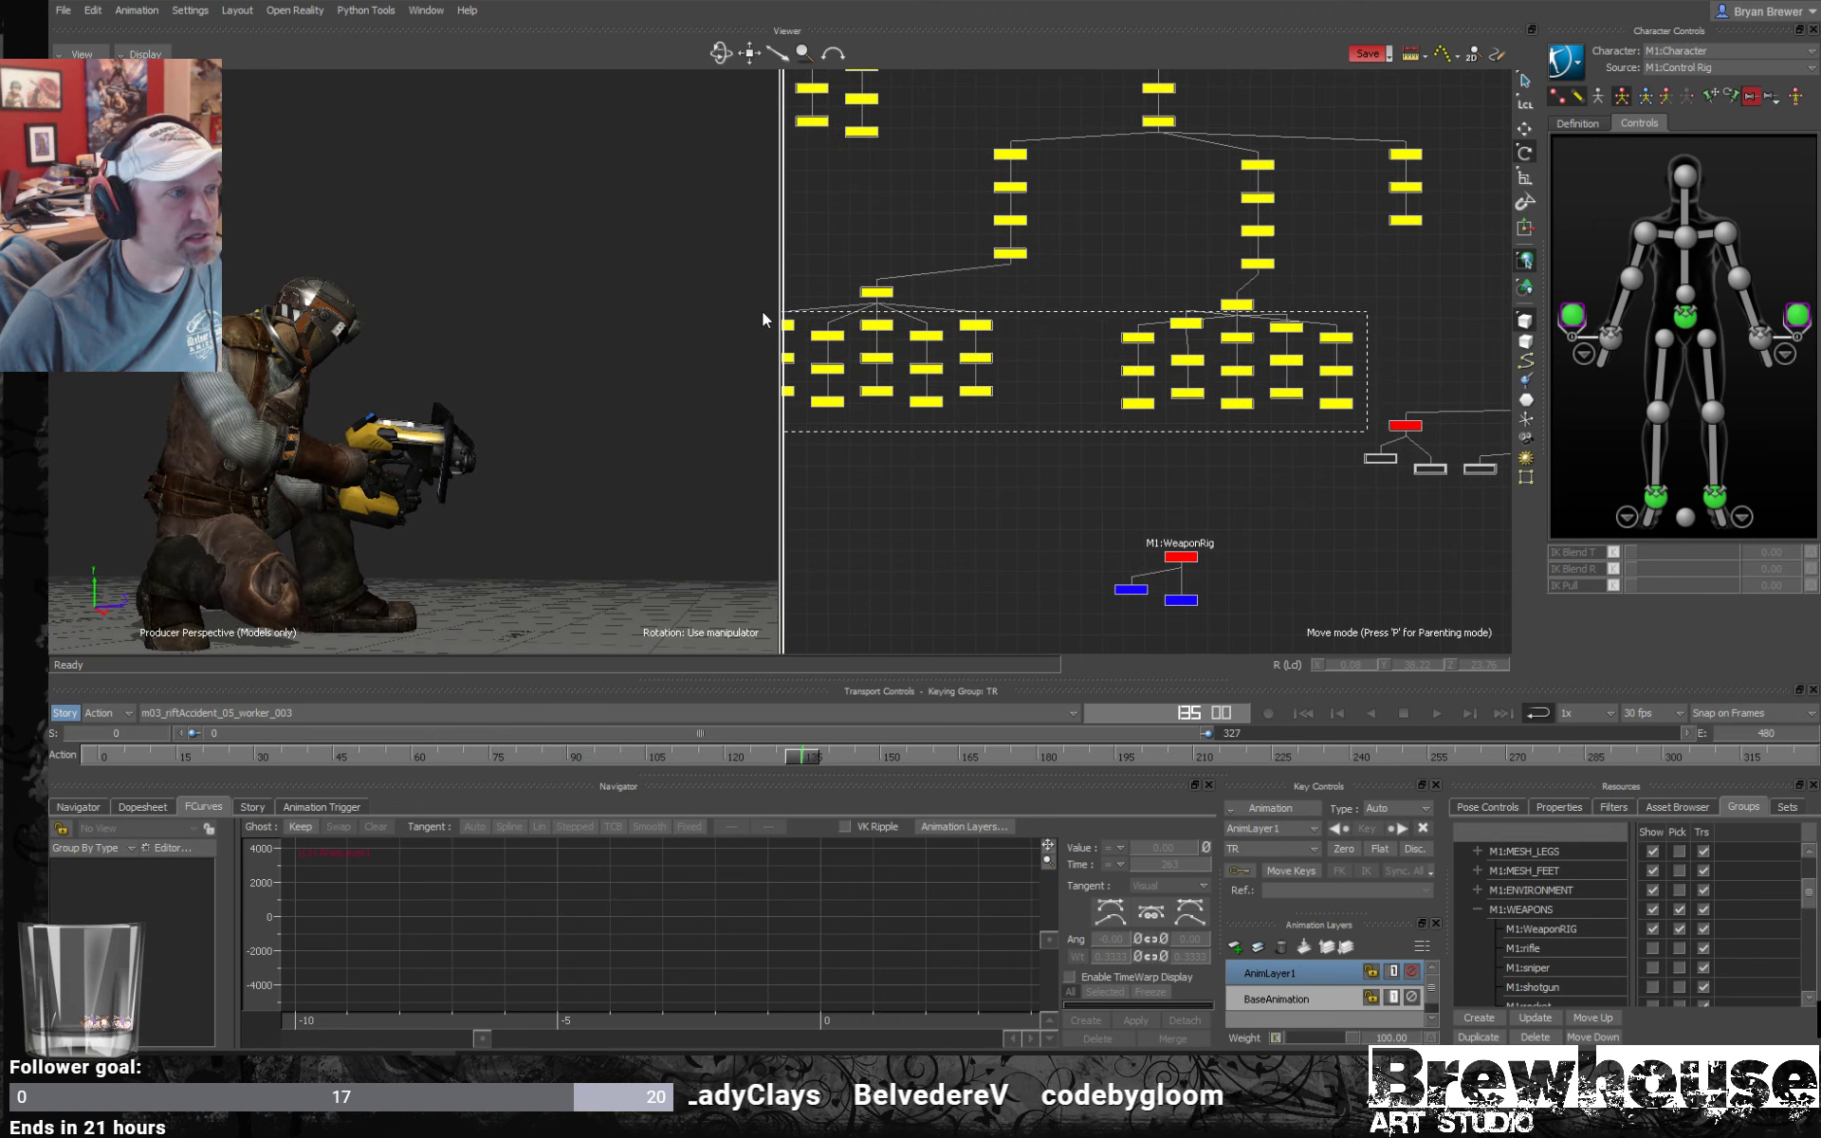
left_click_drag(762, 319, 768, 321)
left_click_drag(111, 759, 54, 747)
left_click(1284, 997)
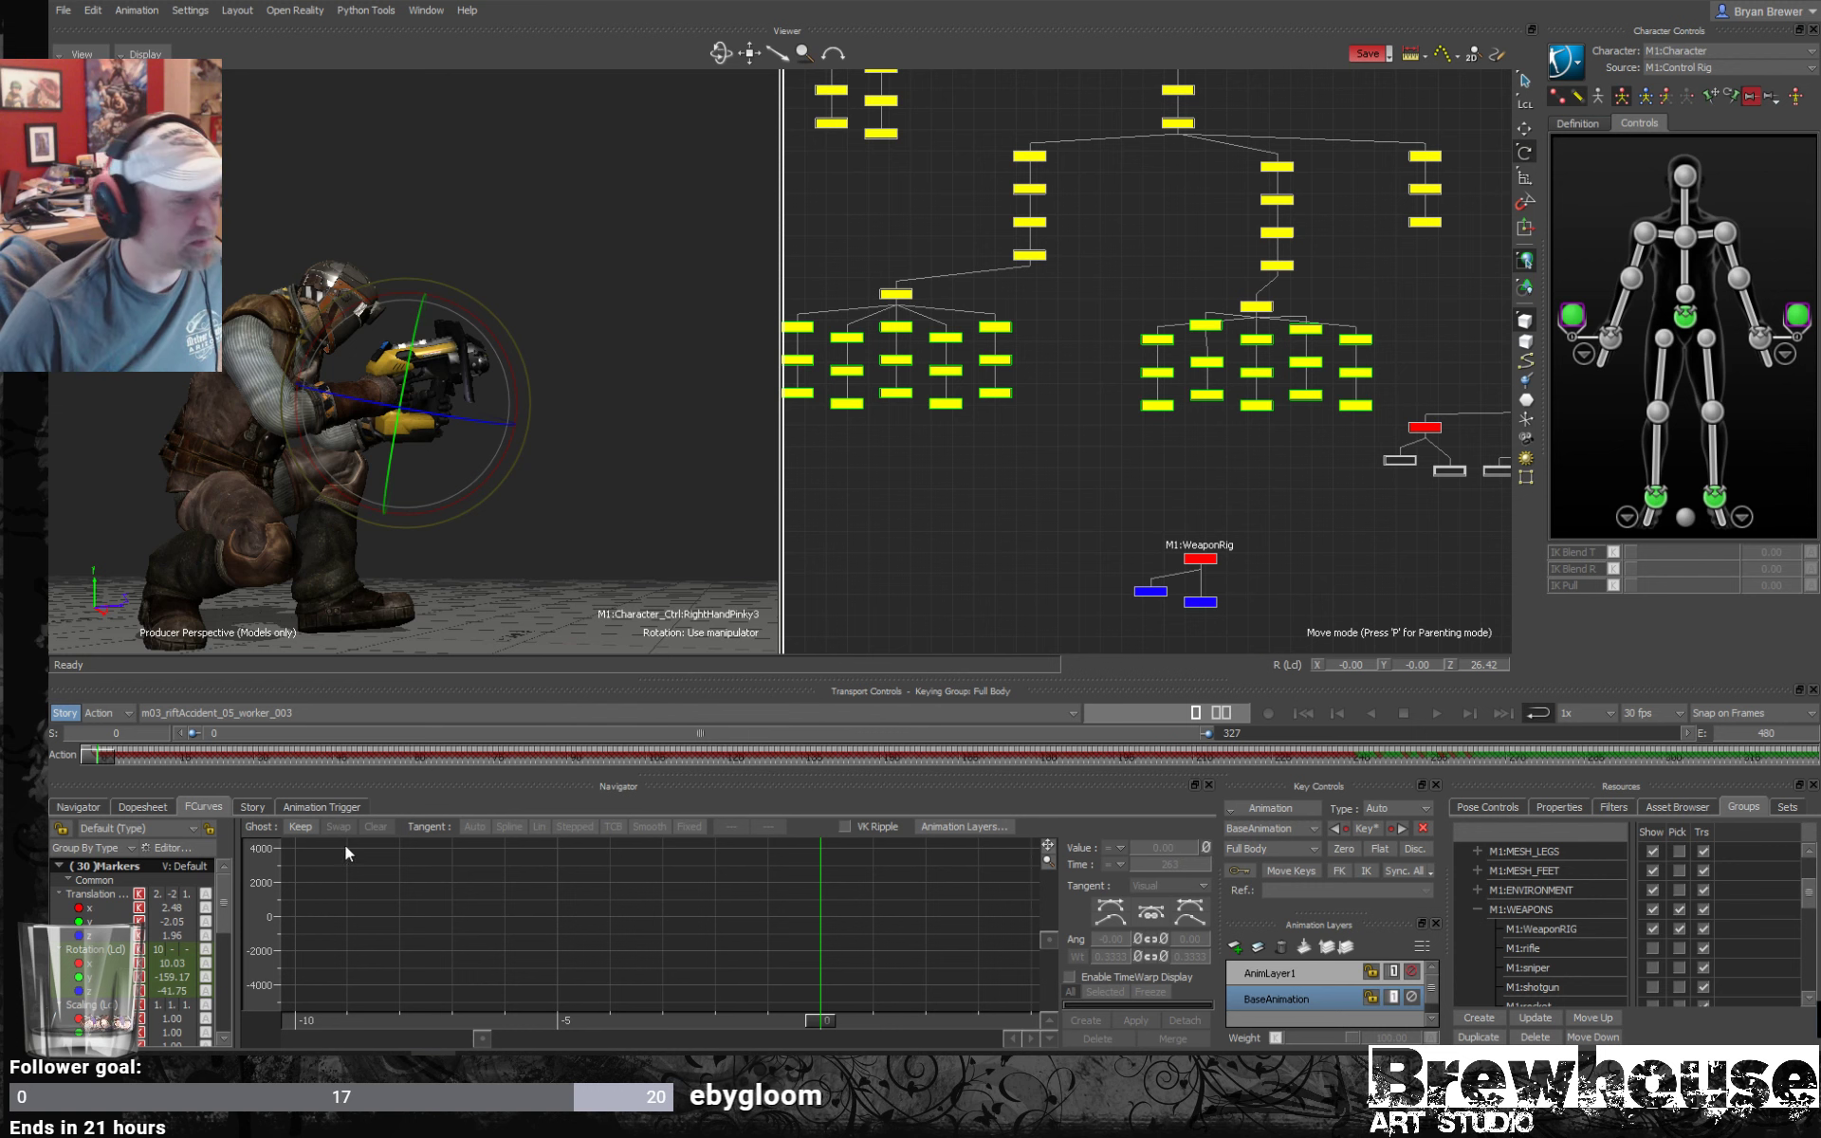
left_click(91, 953)
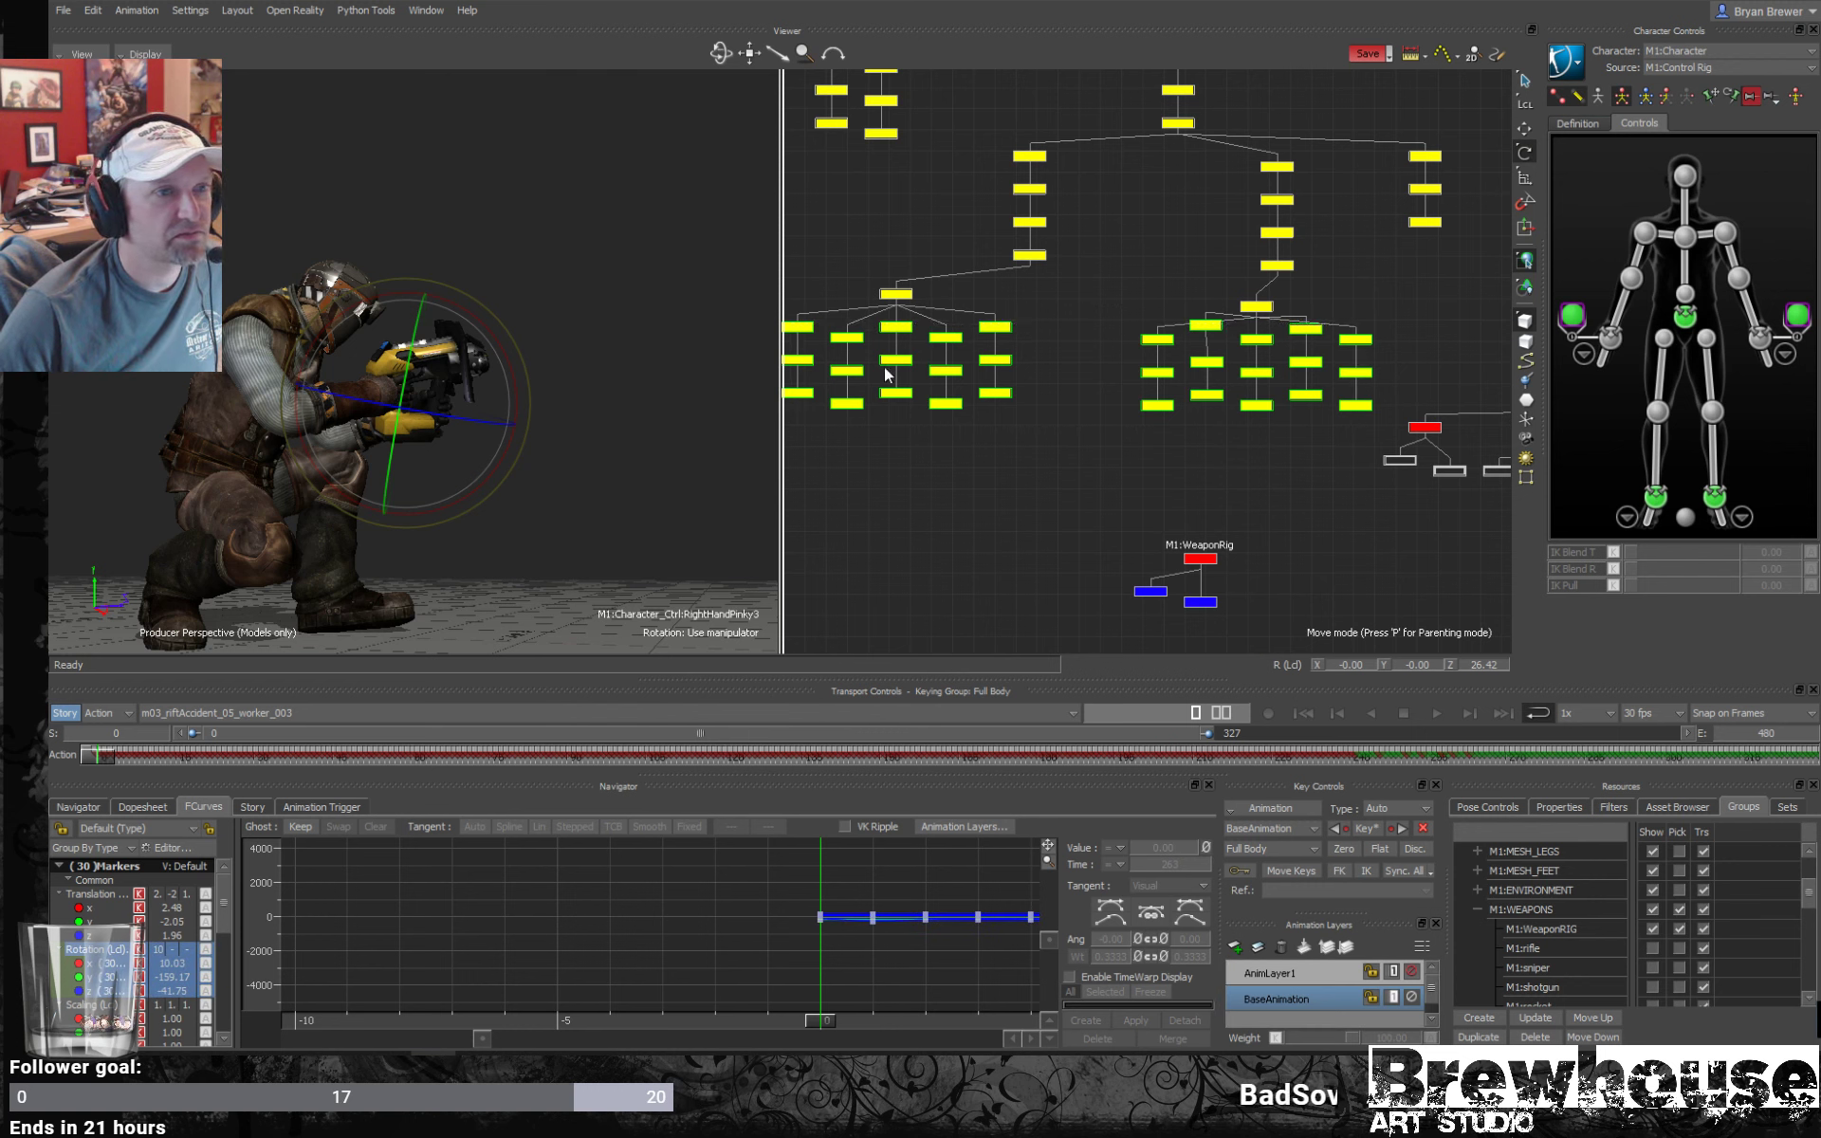
left_click_drag(1249, 472, 1139, 459, "ctrl")
key("a")
left_click_drag(858, 926, 422, 994, "ctrl")
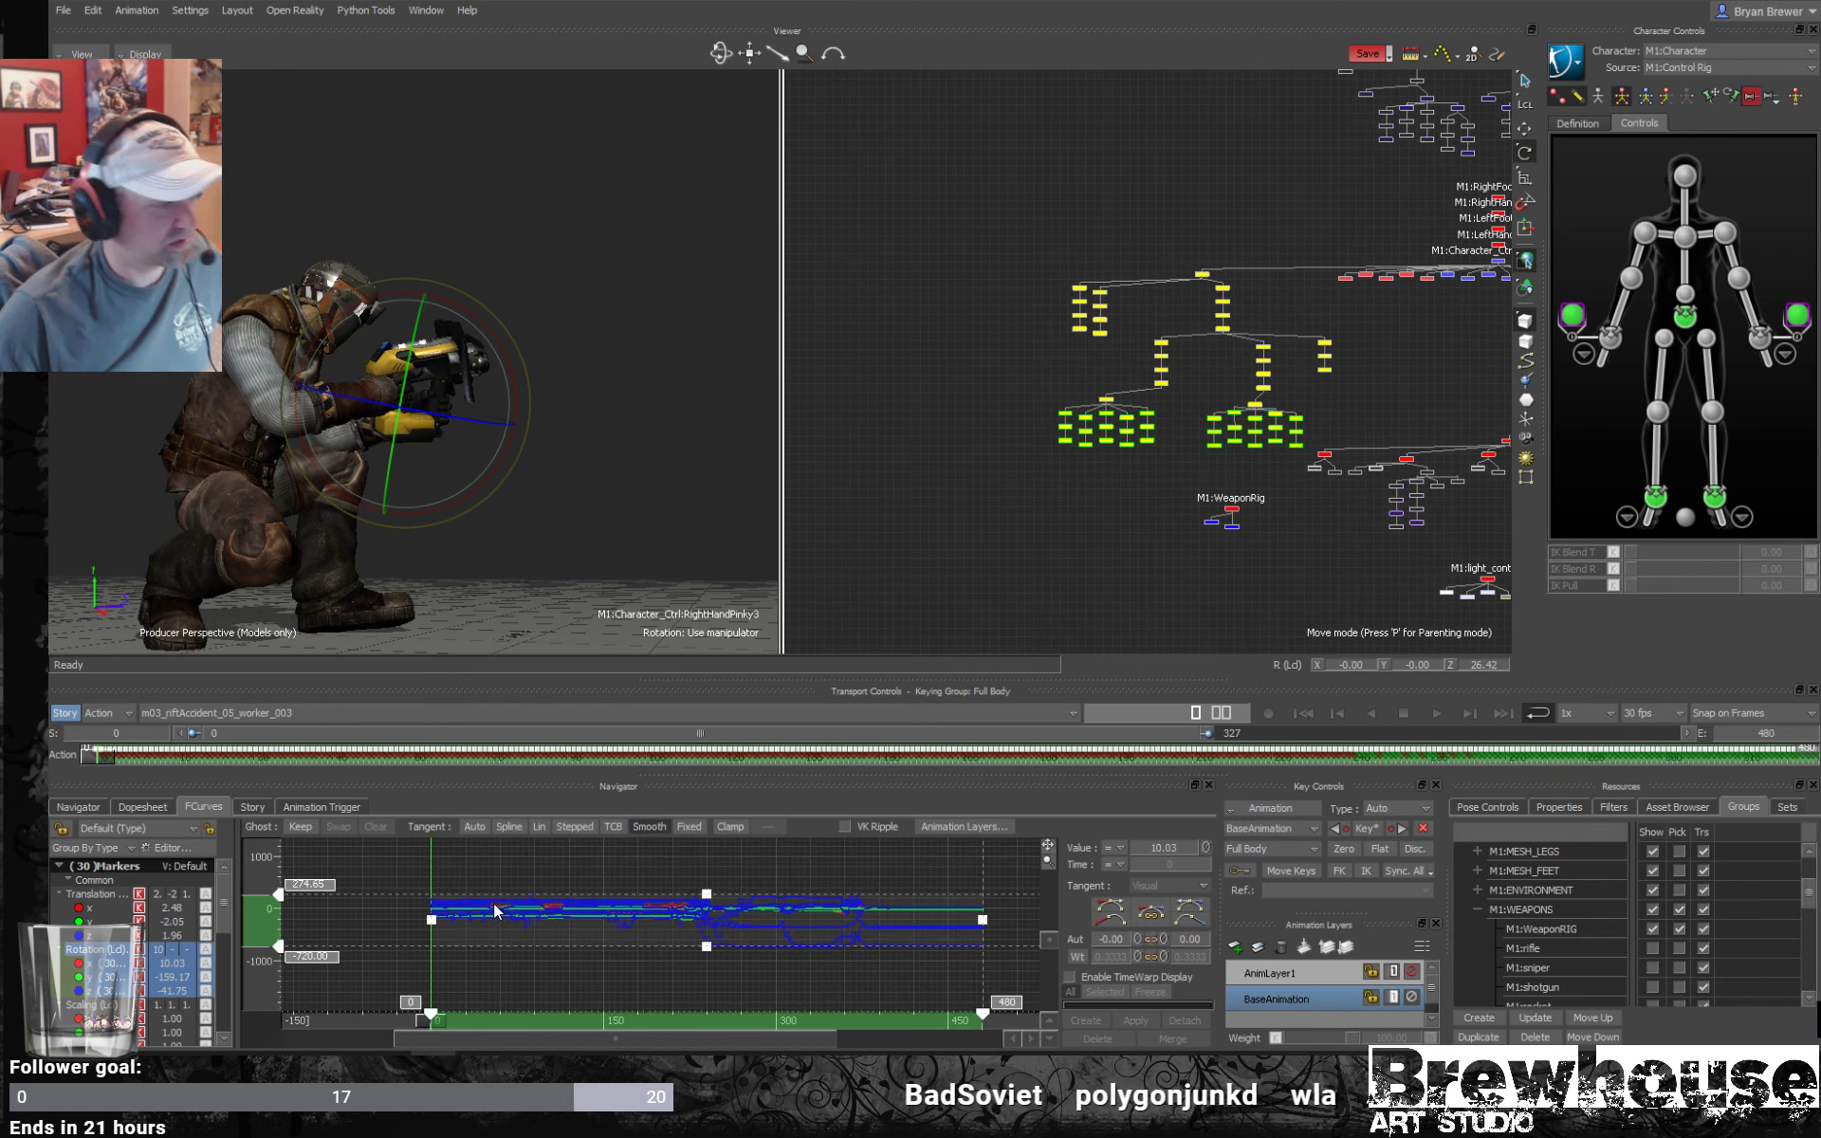
left_click(428, 922)
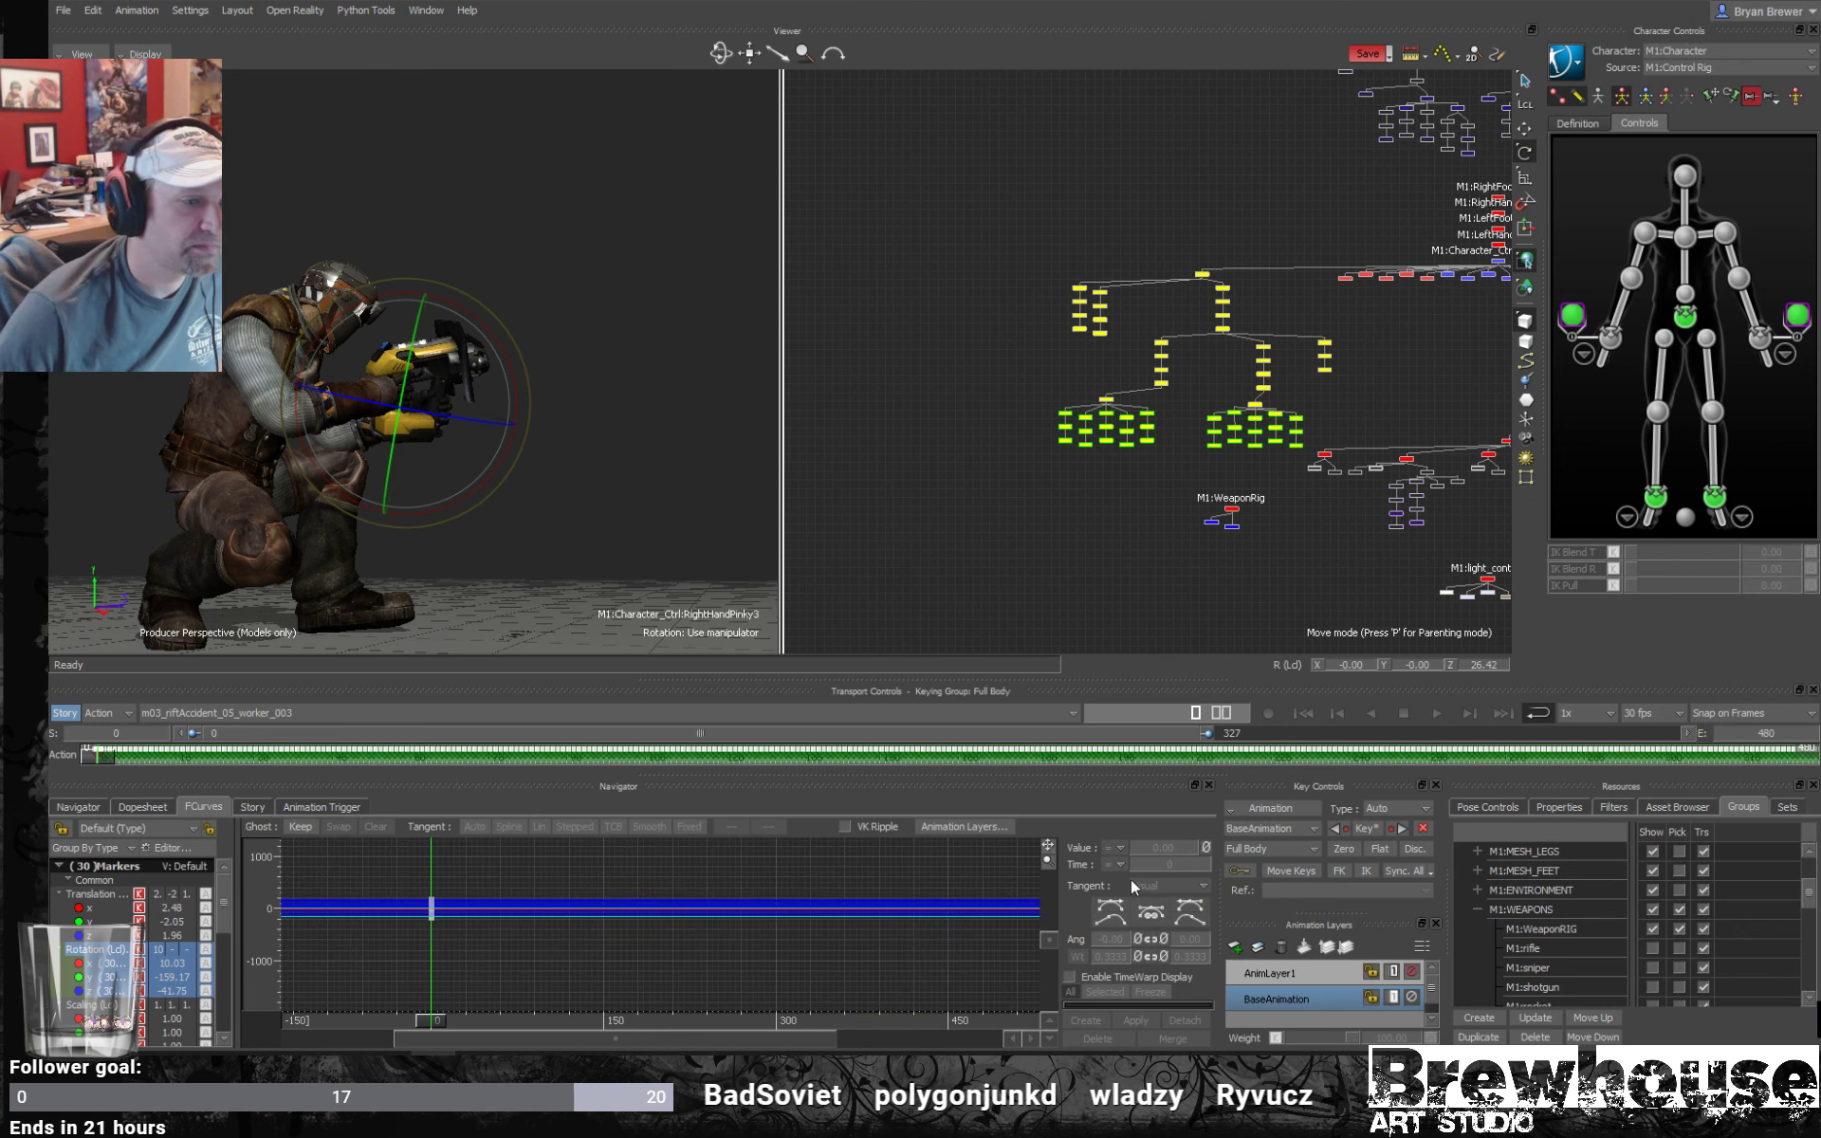
Make AnimLayer1 the active layer, review the animation with nothing selected, and return to frame 0.
left_click(1309, 972)
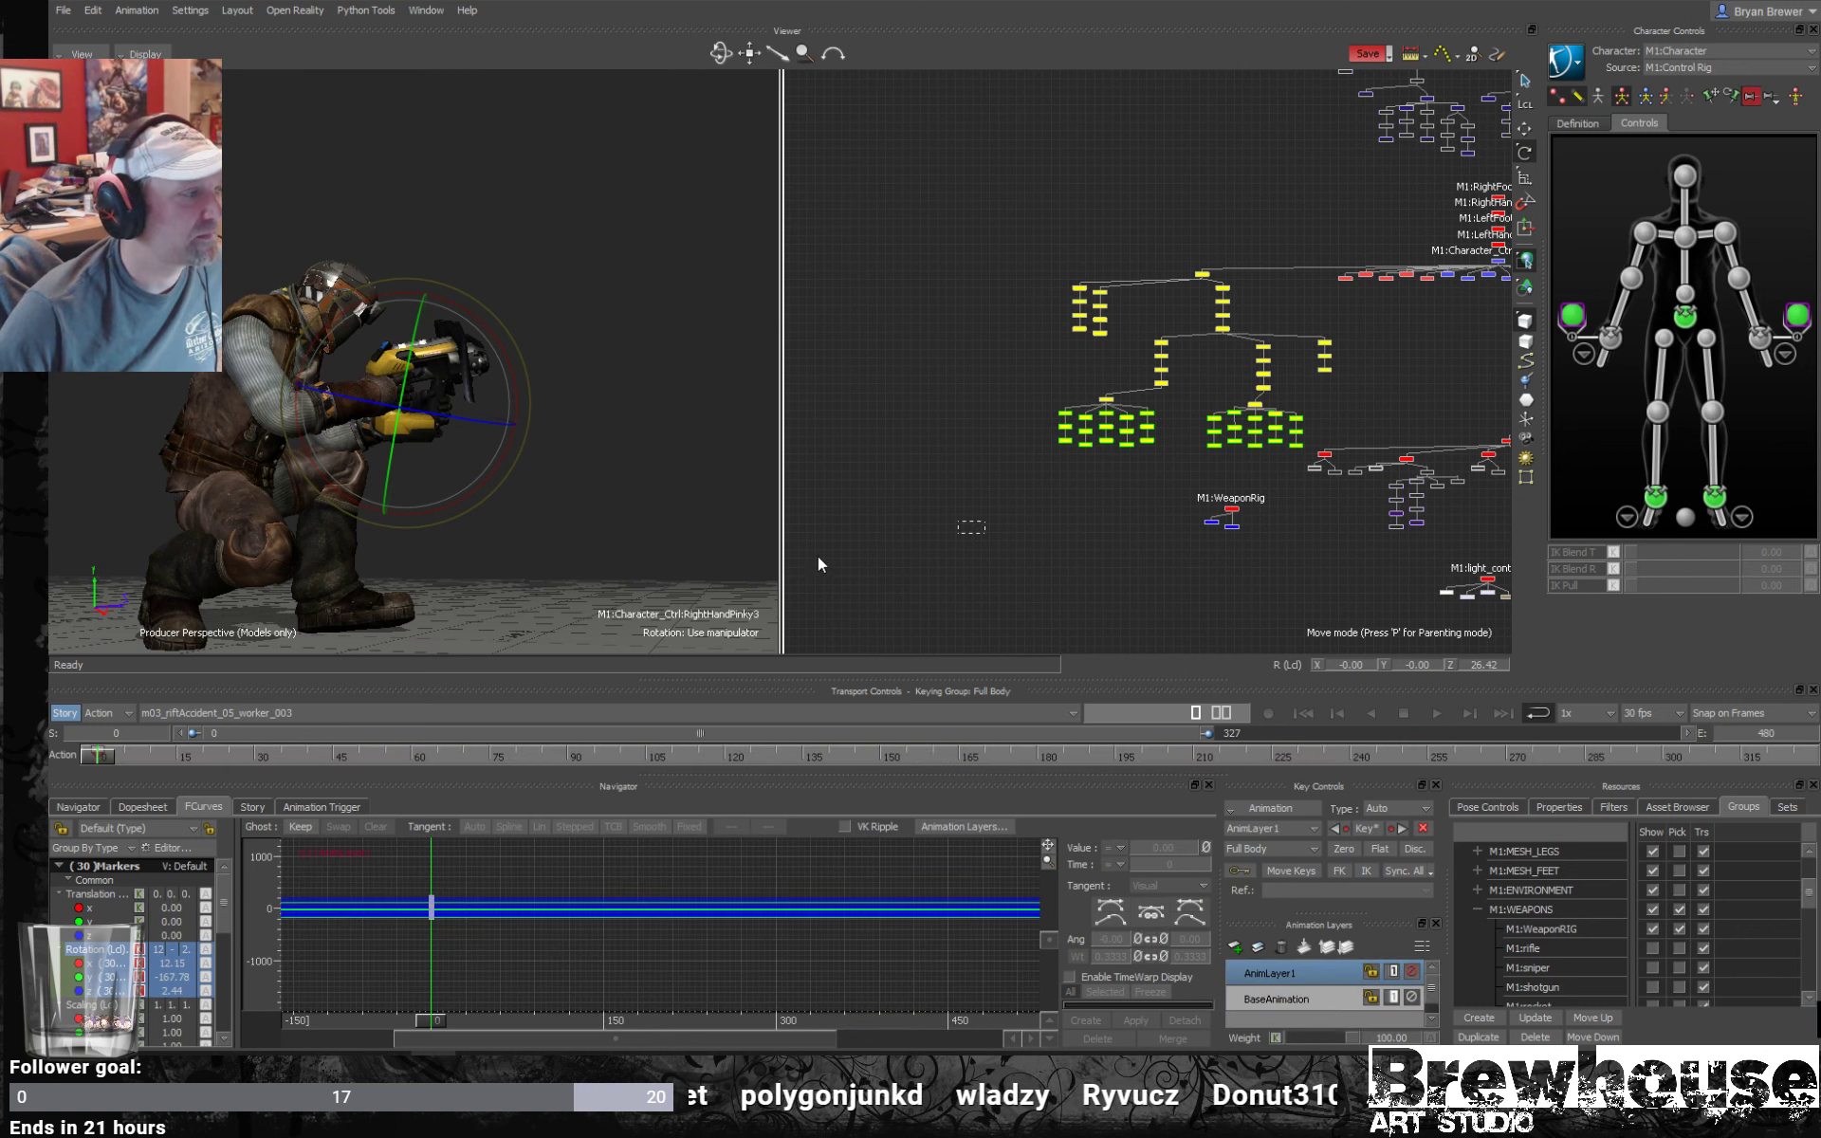
left_click(503, 544)
mouse_move(499, 537)
left_mouse_down("ctrl")
mouse_move(610, 522)
mouse_move(563, 523)
mouse_move(540, 569)
mouse_move(310, 607)
mouse_move(453, 595)
mouse_move(493, 559)
left_mouse_up("ctrl")
key("ctrl+space")
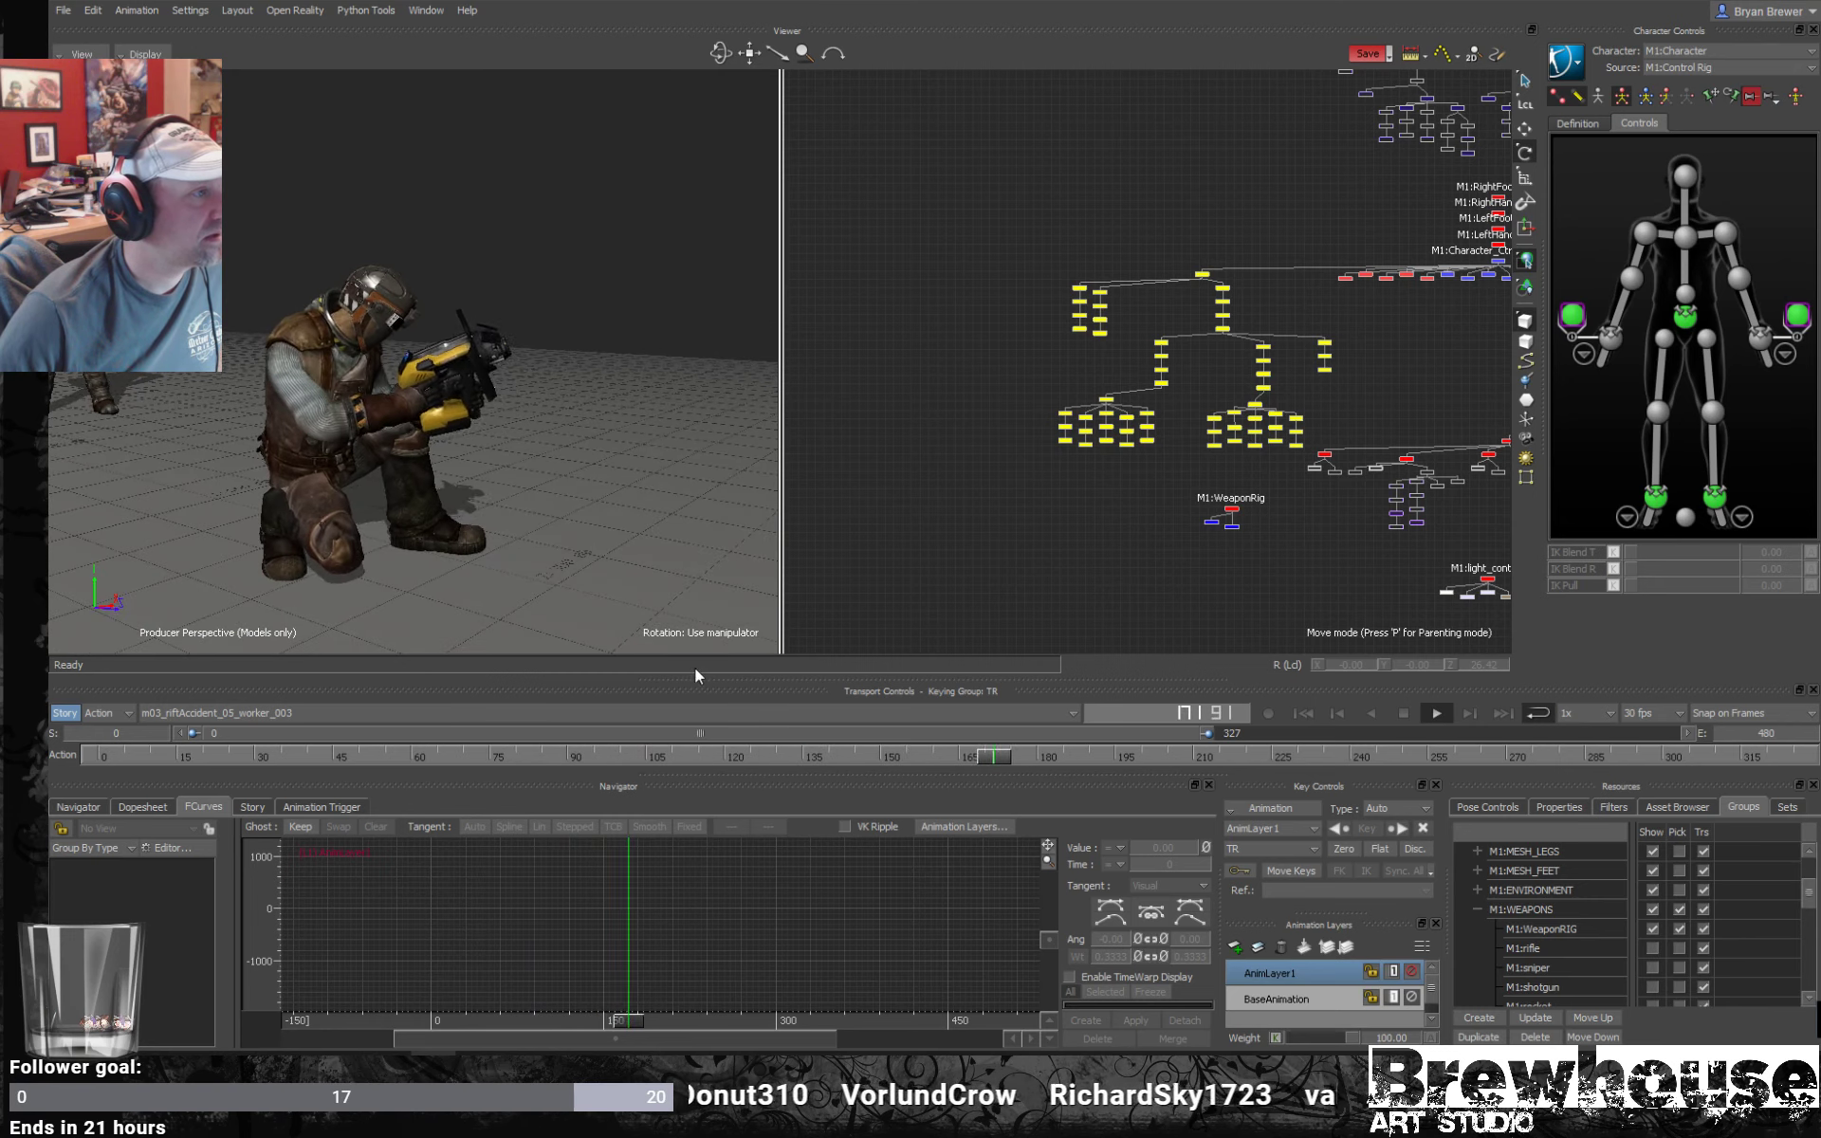
left_click_drag(1152, 756, 73, 683)
Rotate the kneeling character's right shoulder effector at frame 0 on AnimLayer1.
left_click_drag(531, 417, 683, 398, "ctrl+shift")
left_click(1725, 232)
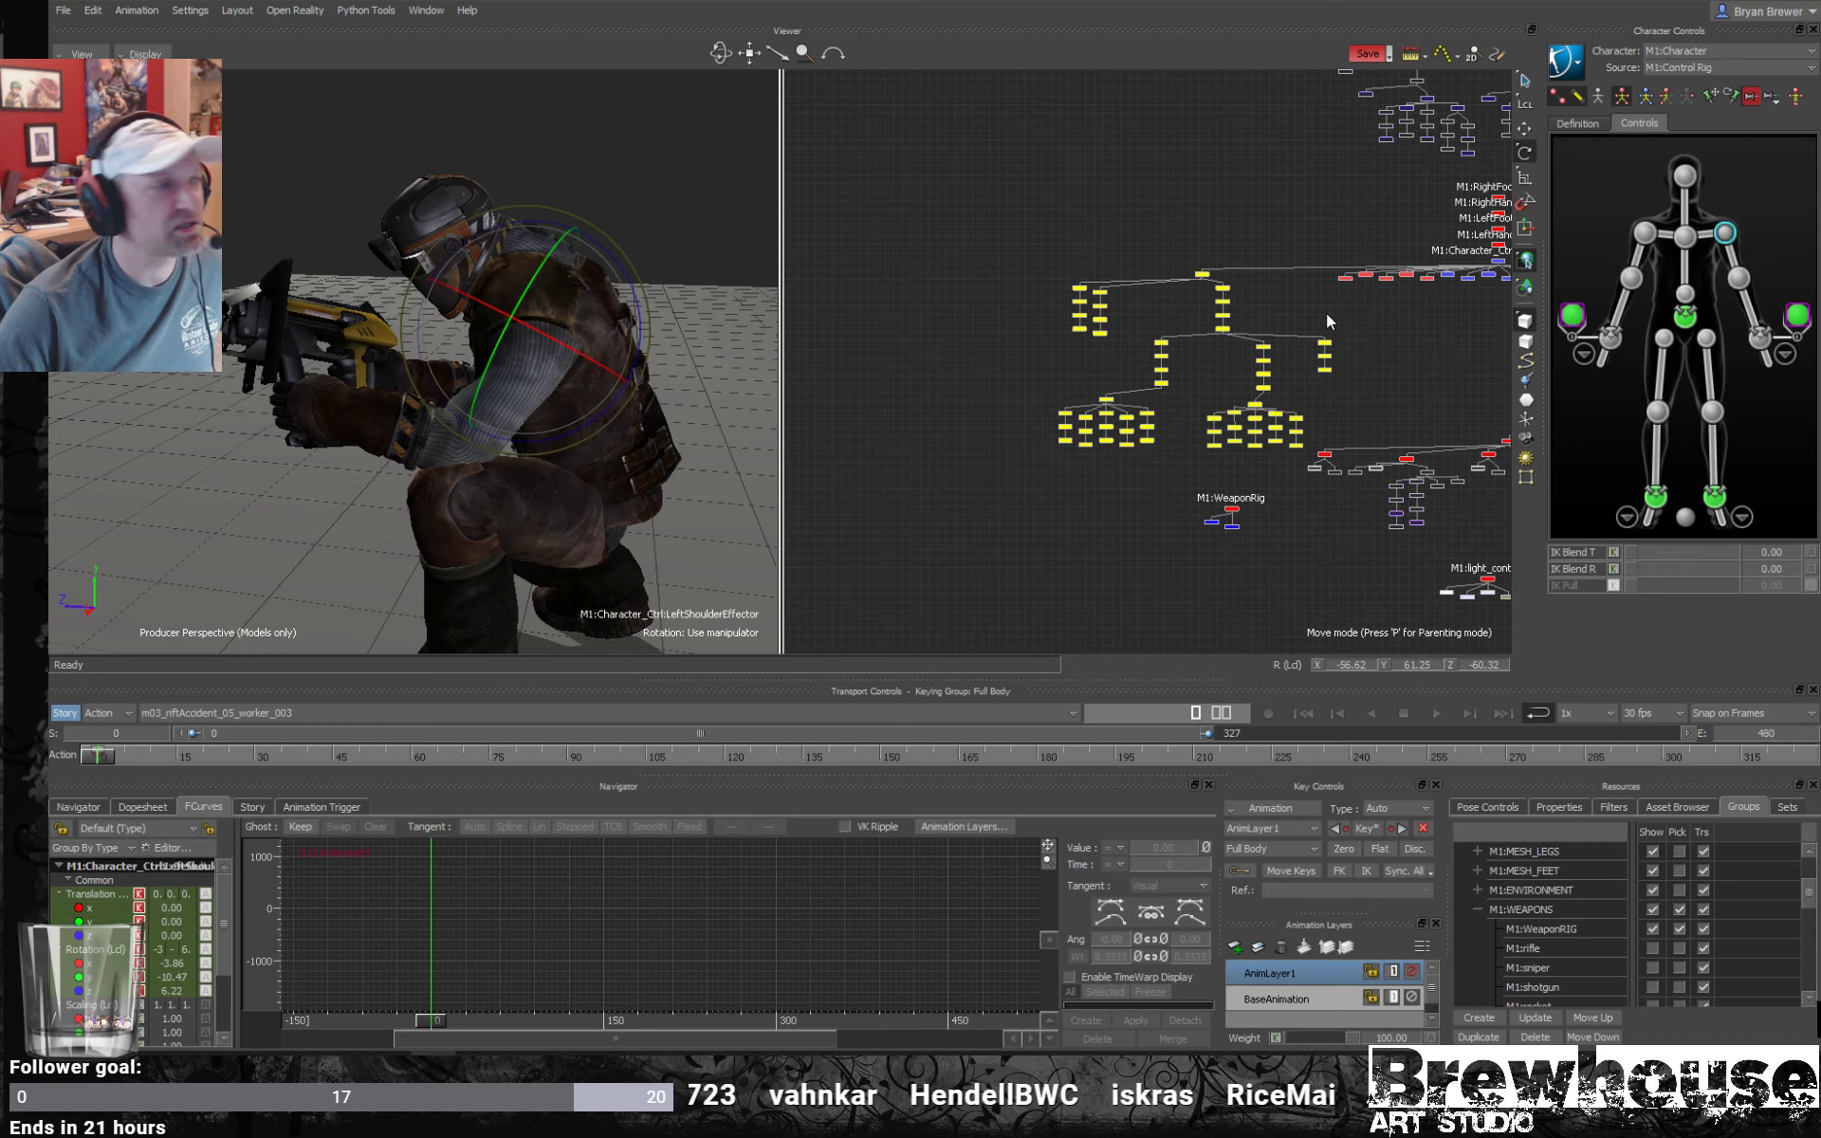
mouse_move(569, 427)
left_mouse_down("ctrl+shift")
mouse_move(448, 429)
mouse_move(575, 476)
mouse_move(392, 458)
mouse_move(440, 469)
mouse_move(571, 415)
left_mouse_up("ctrl+shift")
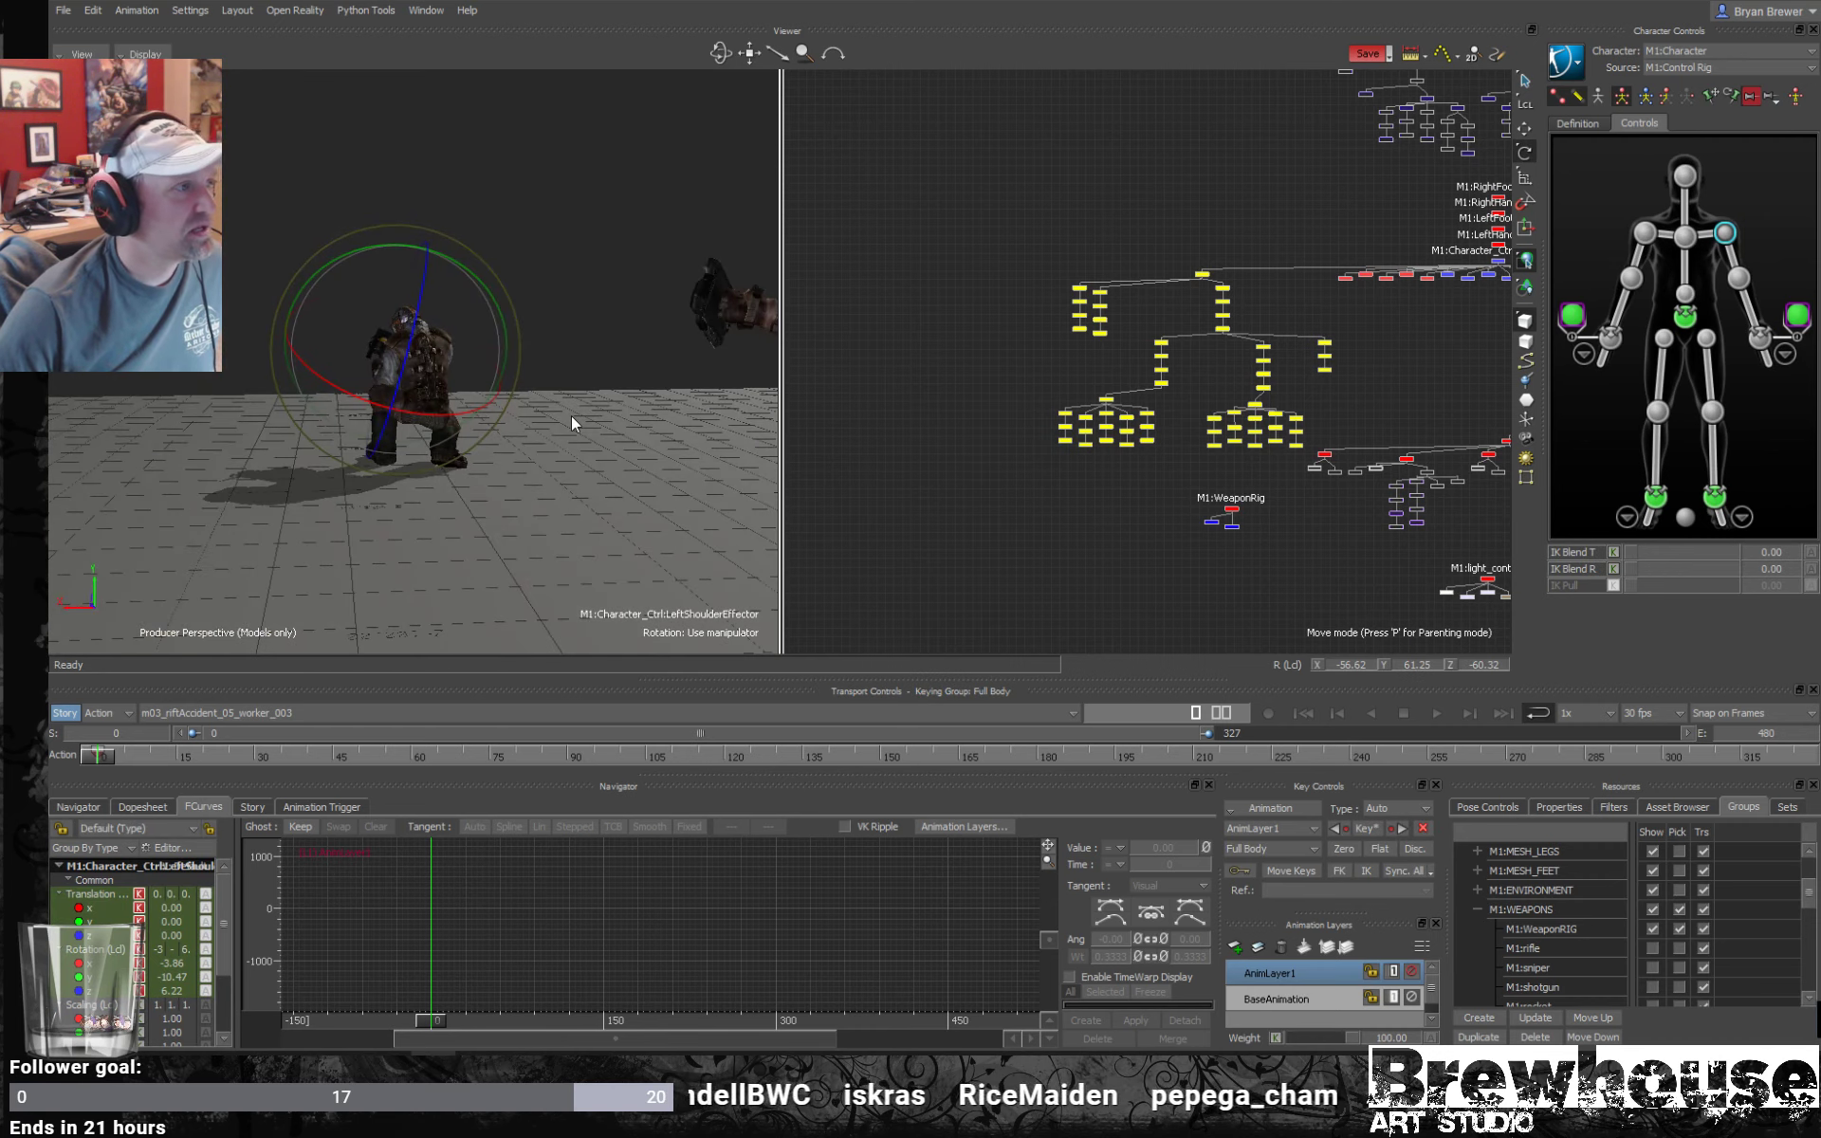
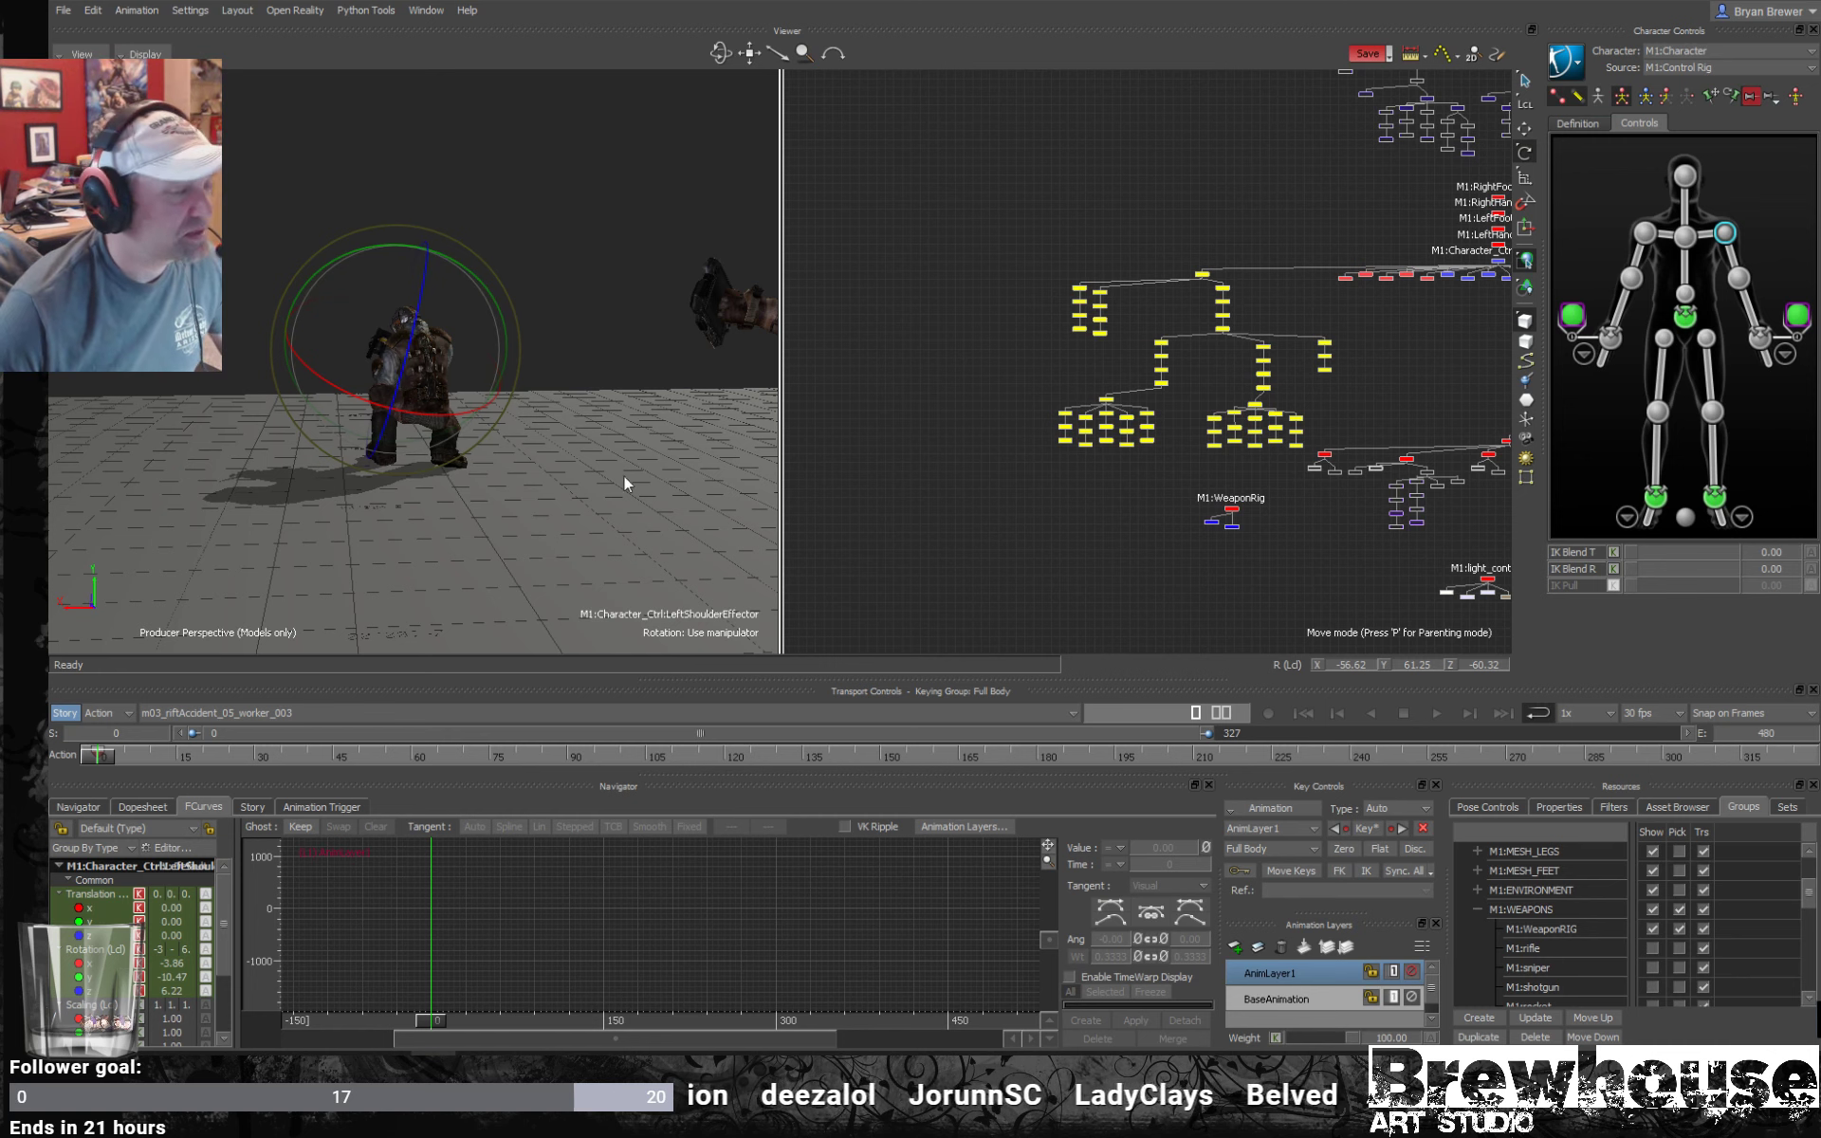
right_click_drag(396, 462, 539, 435, "alt")
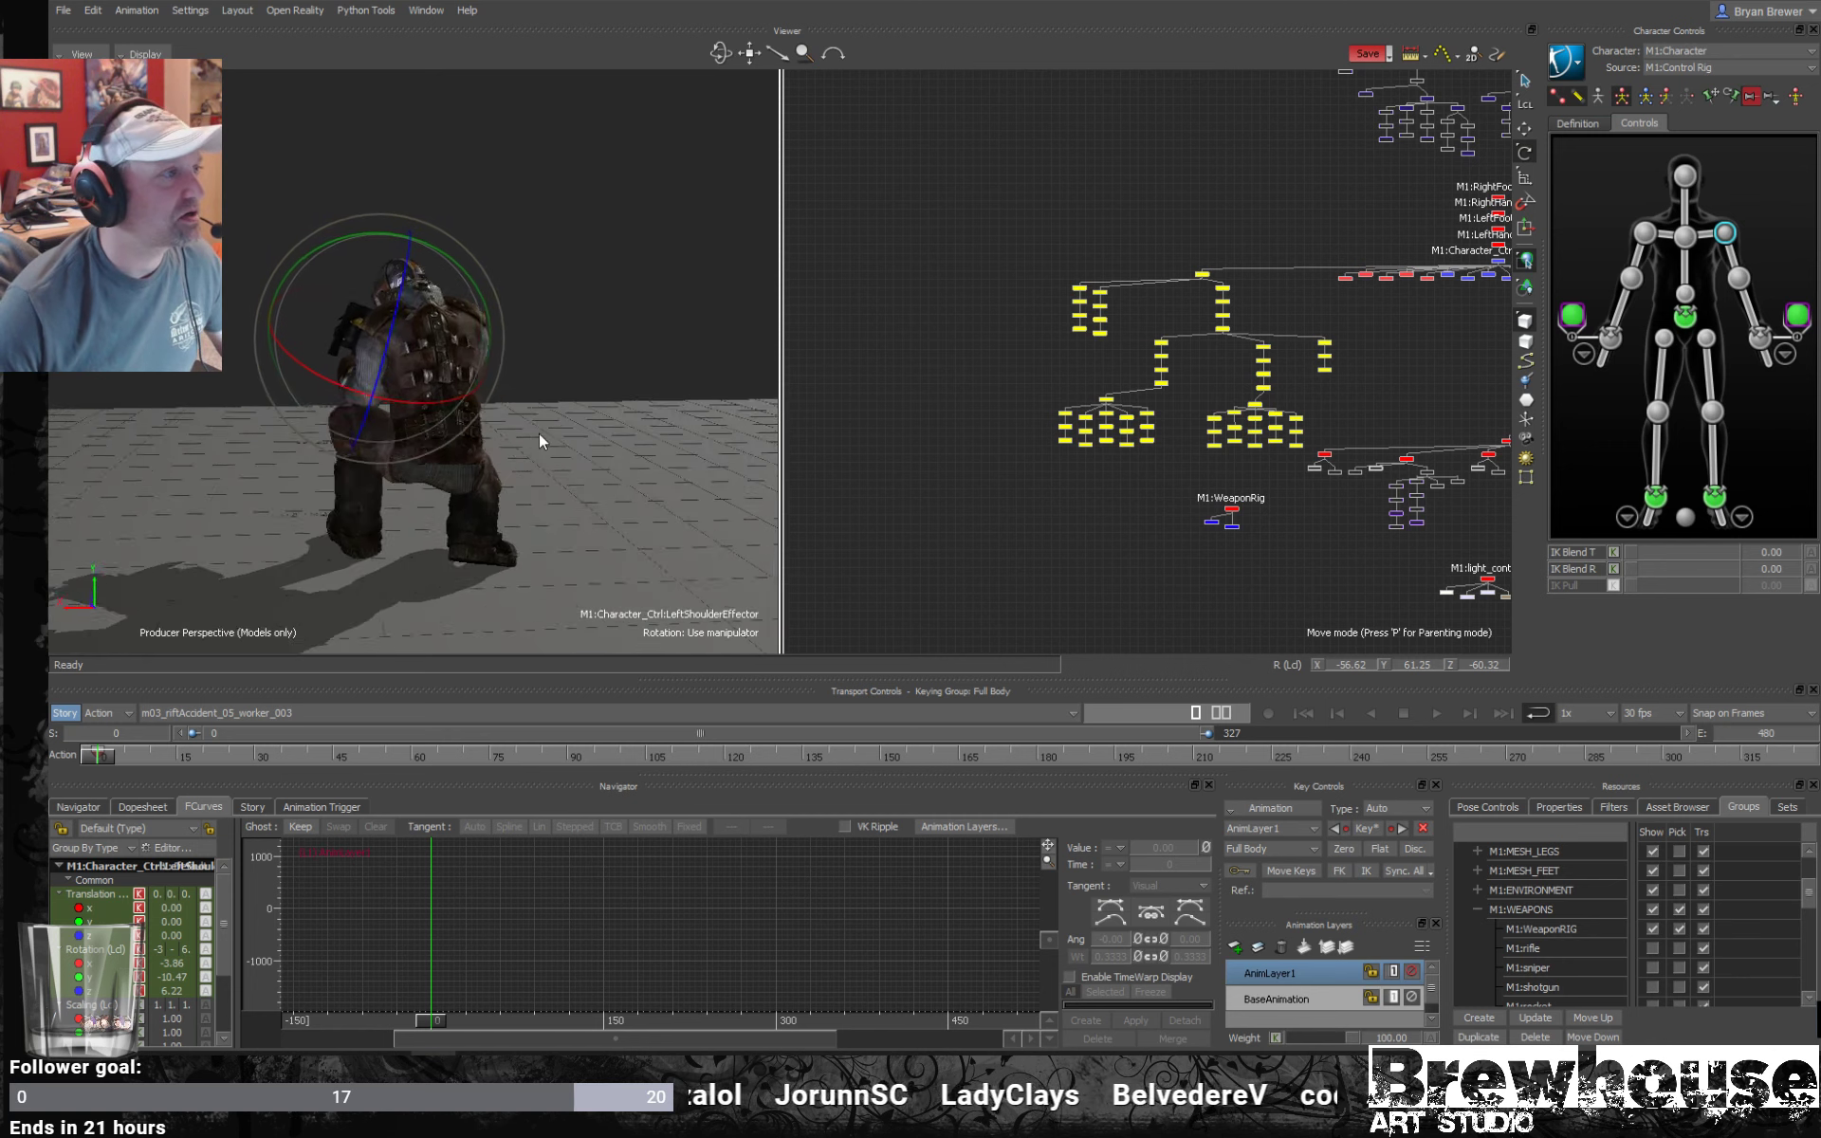
left_click_drag(539, 435, 455, 383, "alt")
key("t")
left_click(1642, 231)
key("r")
left_click_drag(326, 314, 409, 292)
key("t")
Play back the animation to check the right shoulder adjustment.
mouse_move(569, 404)
left_mouse_down("alt")
mouse_move(328, 355)
mouse_move(262, 378)
mouse_move(555, 421)
left_mouse_up("alt")
right_click_drag(555, 421, 490, 428, "alt")
key("alt+v")
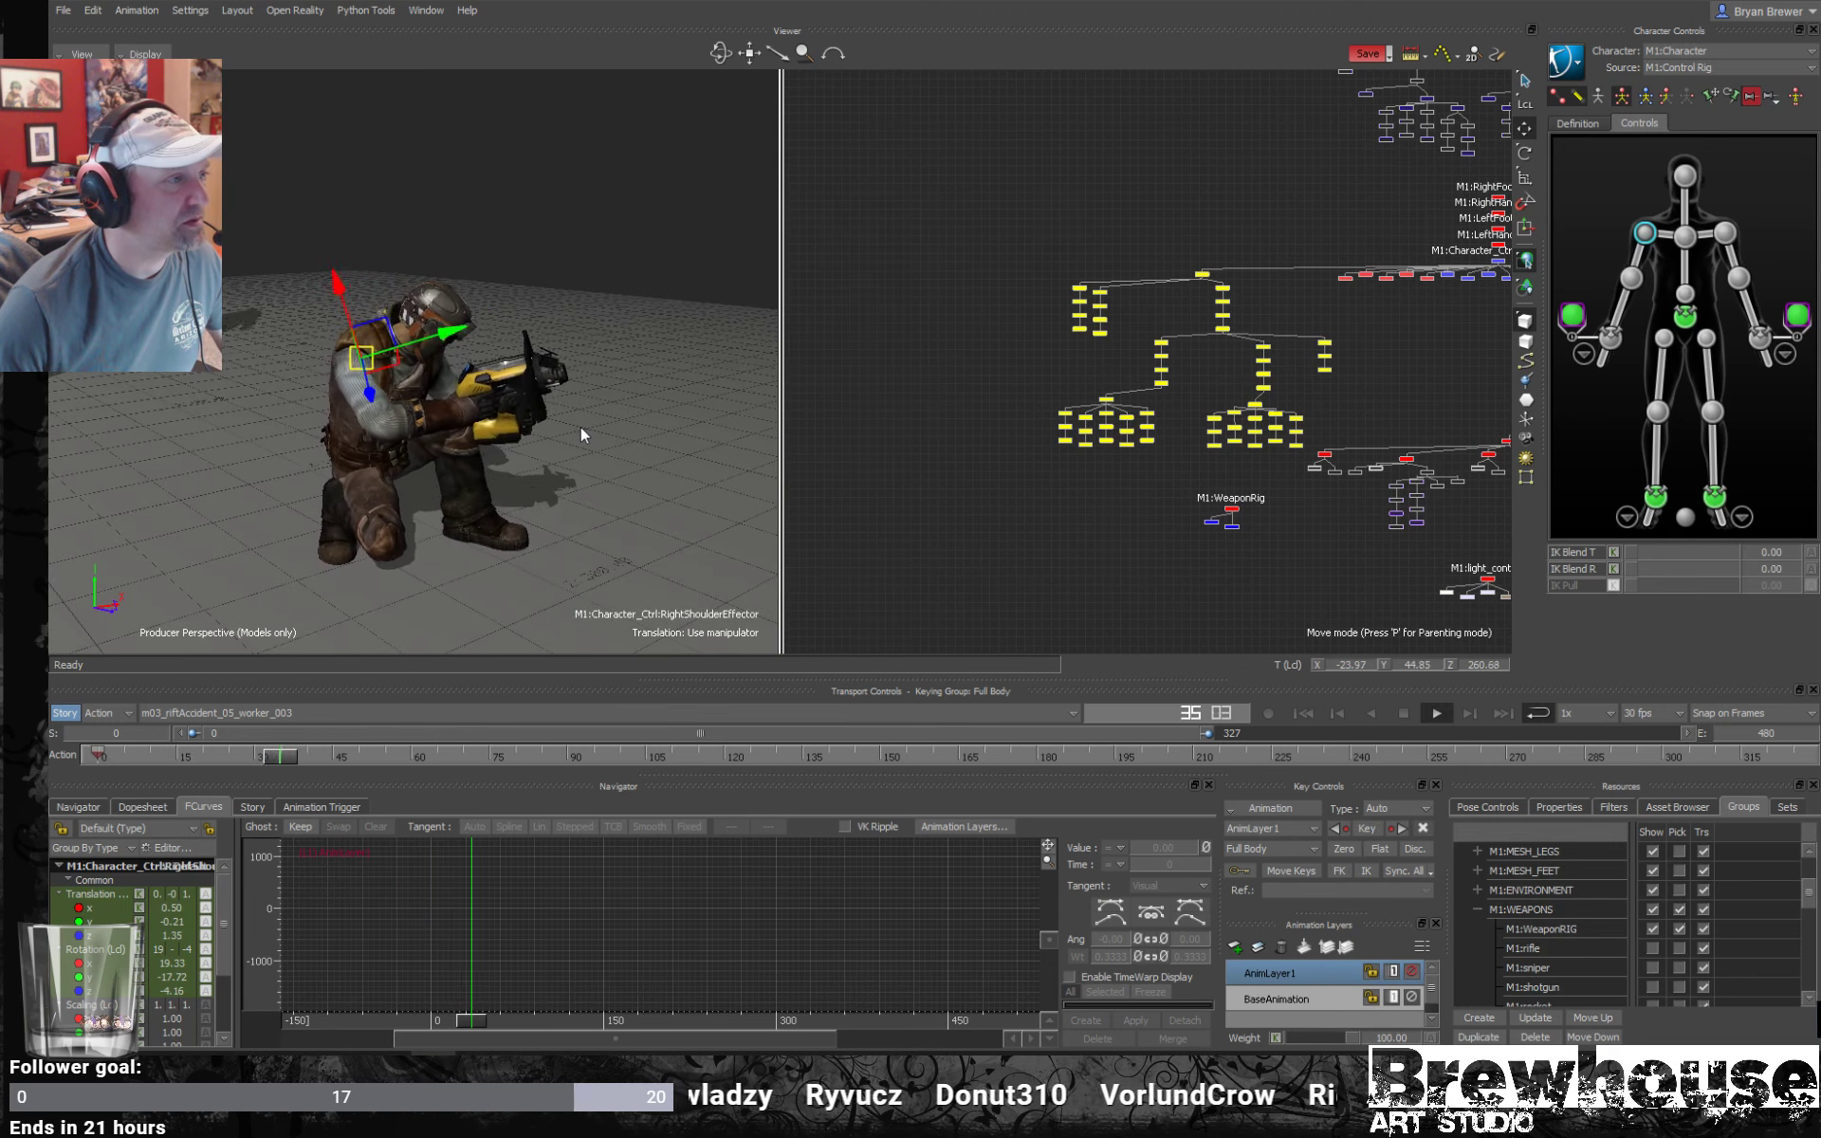
key("space")
Rotate the WeaponRig at frame 0 to a local rotation of about X -4.9, Y 36.1, Z 1.5.
left_click(1231, 509)
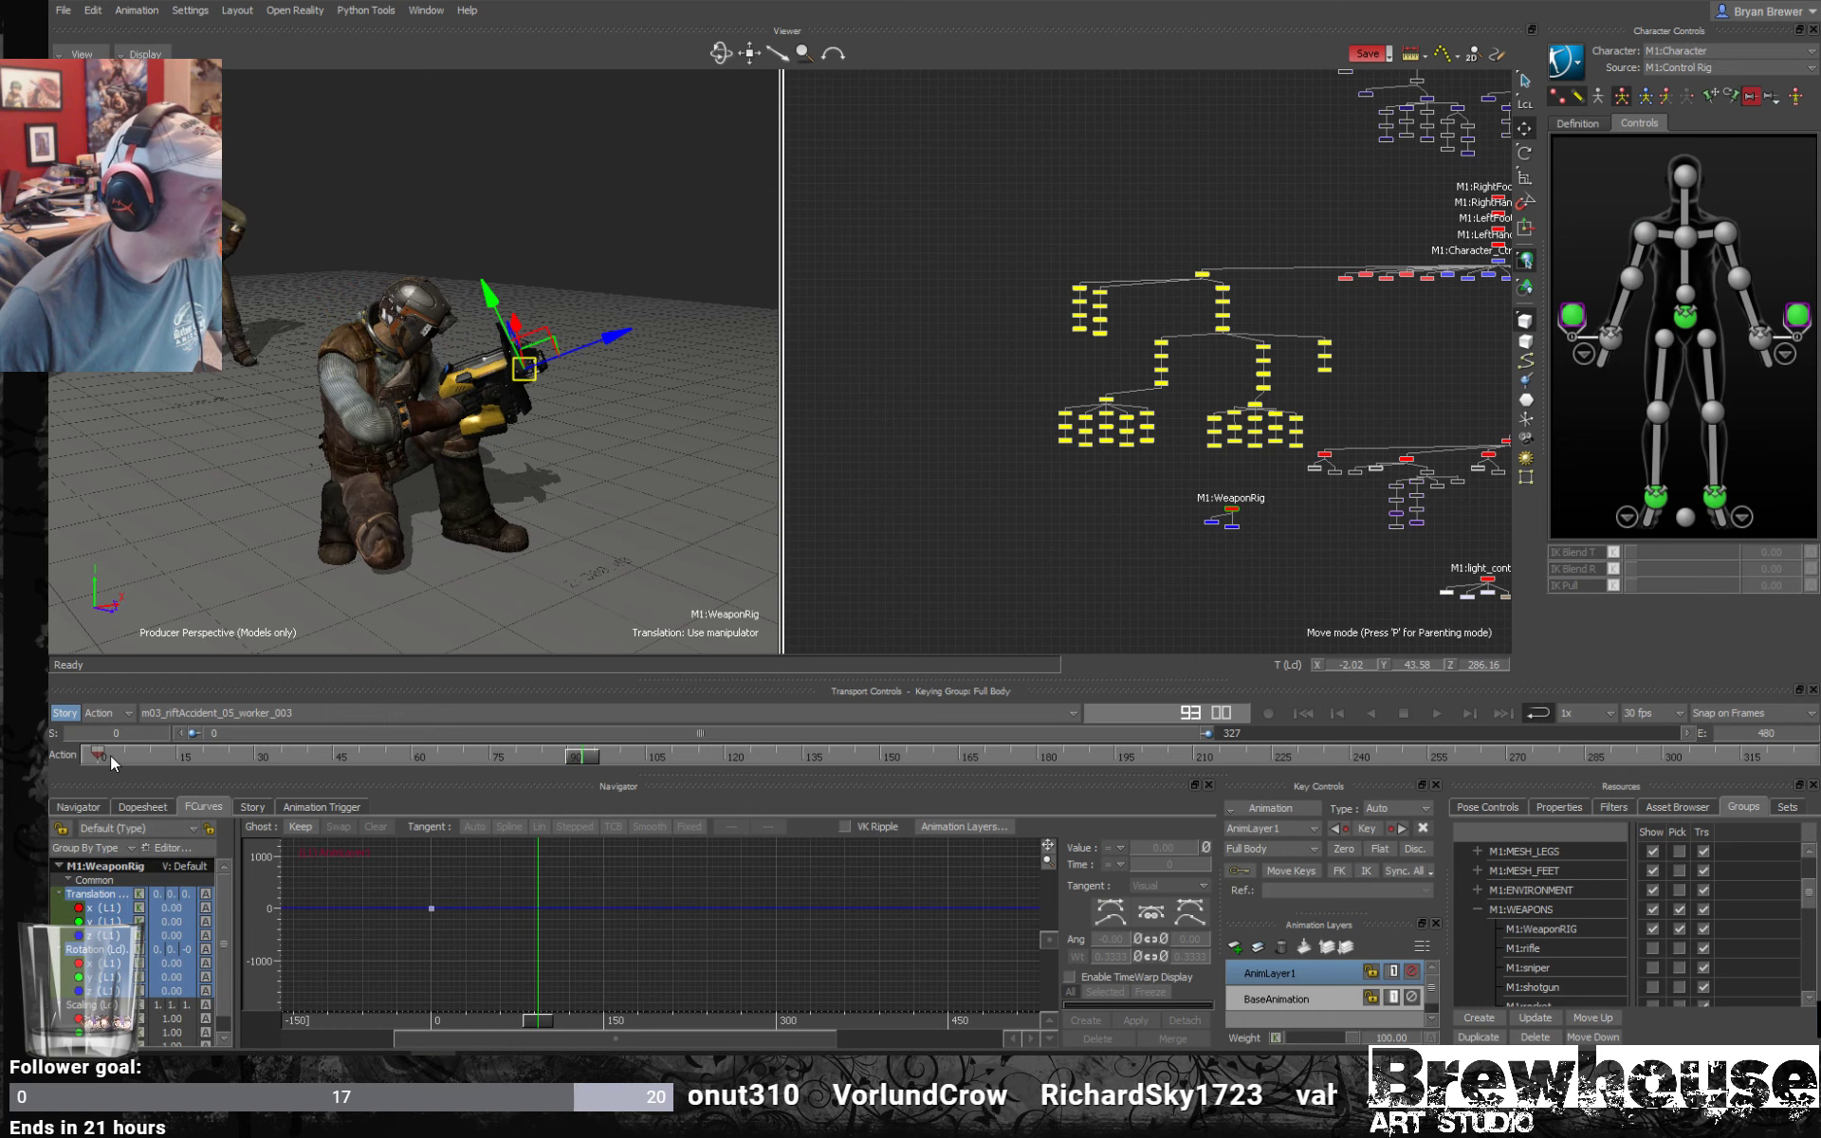
left_click_drag(115, 757, 58, 757)
right_click_drag(536, 465, 606, 466, "alt")
left_click_drag(606, 467, 668, 313, "alt")
key("r")
left_click_drag(678, 414, 573, 417, "alt")
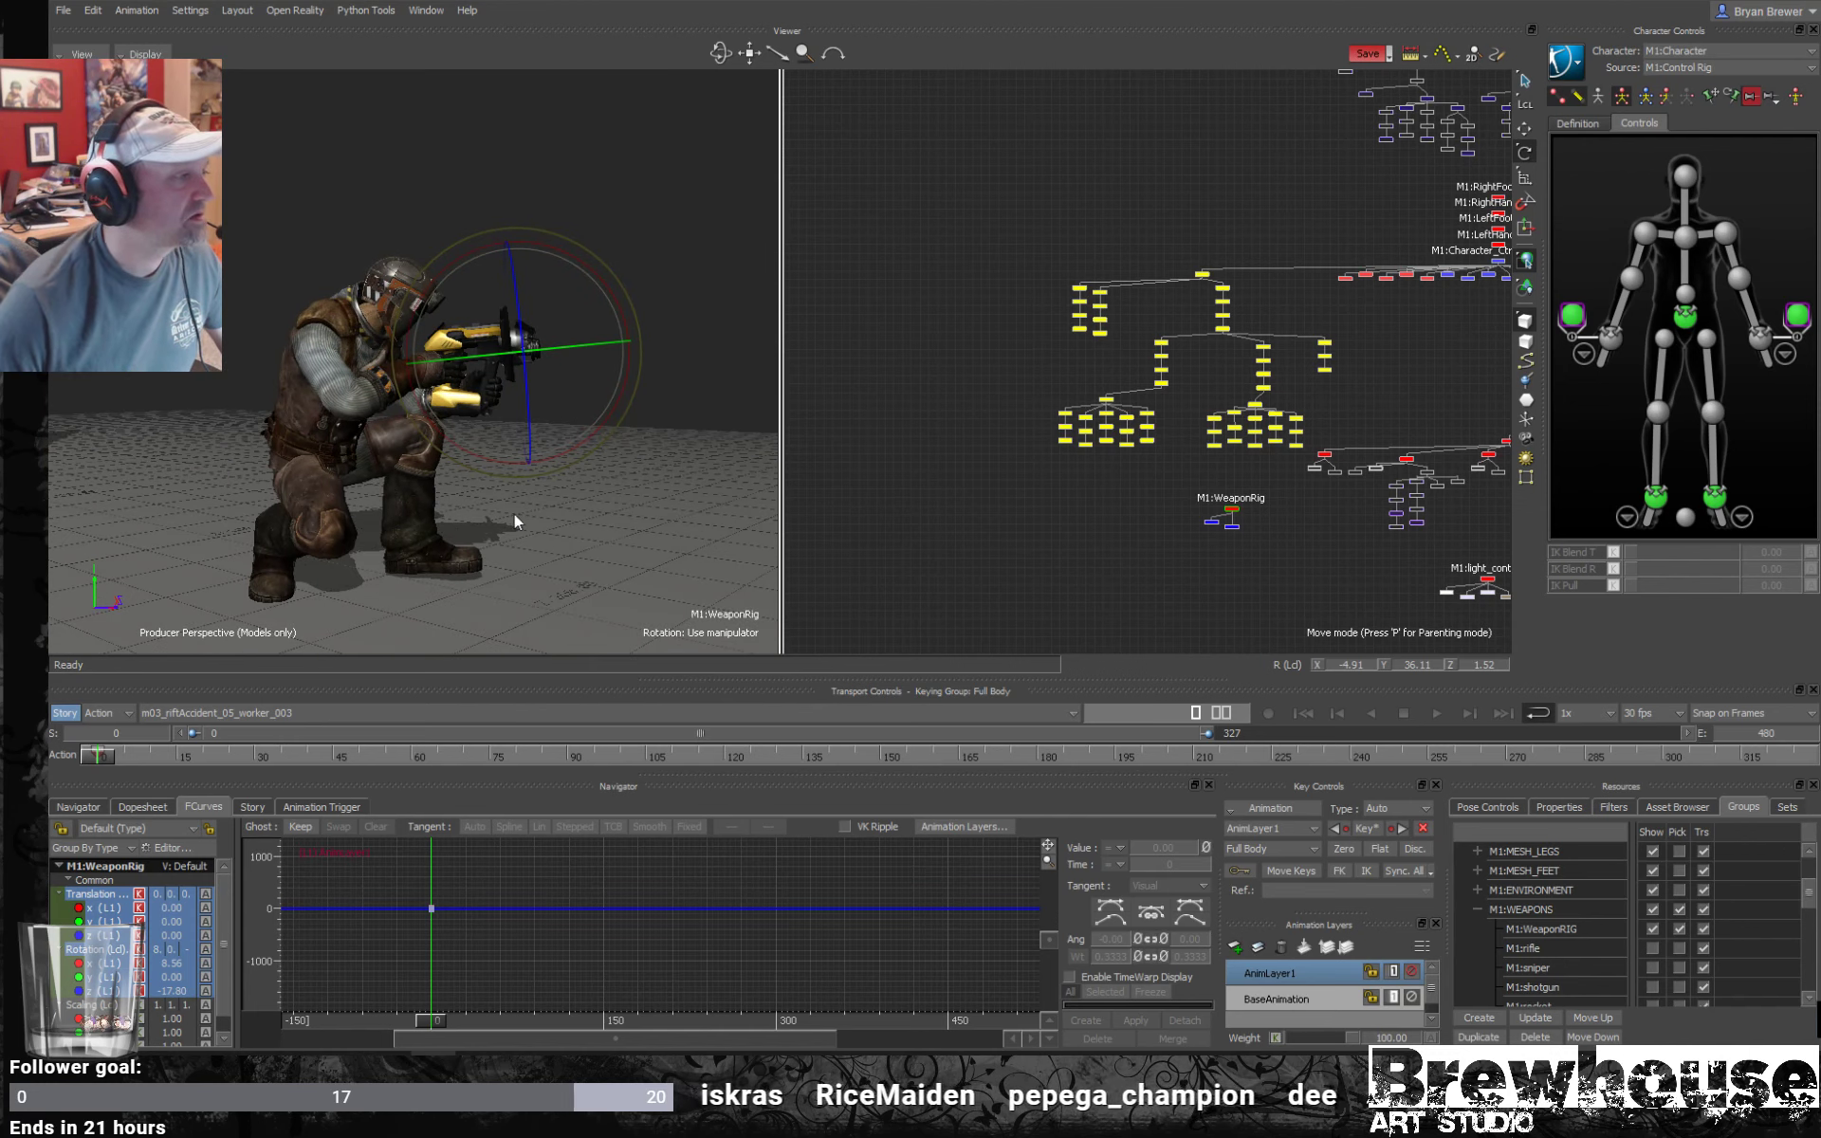
Play back the animation from the front to review the weapon's rotation up to the drop.
left_click_drag(514, 520, 699, 275, "alt")
left_click_drag(572, 493, 593, 508, "alt")
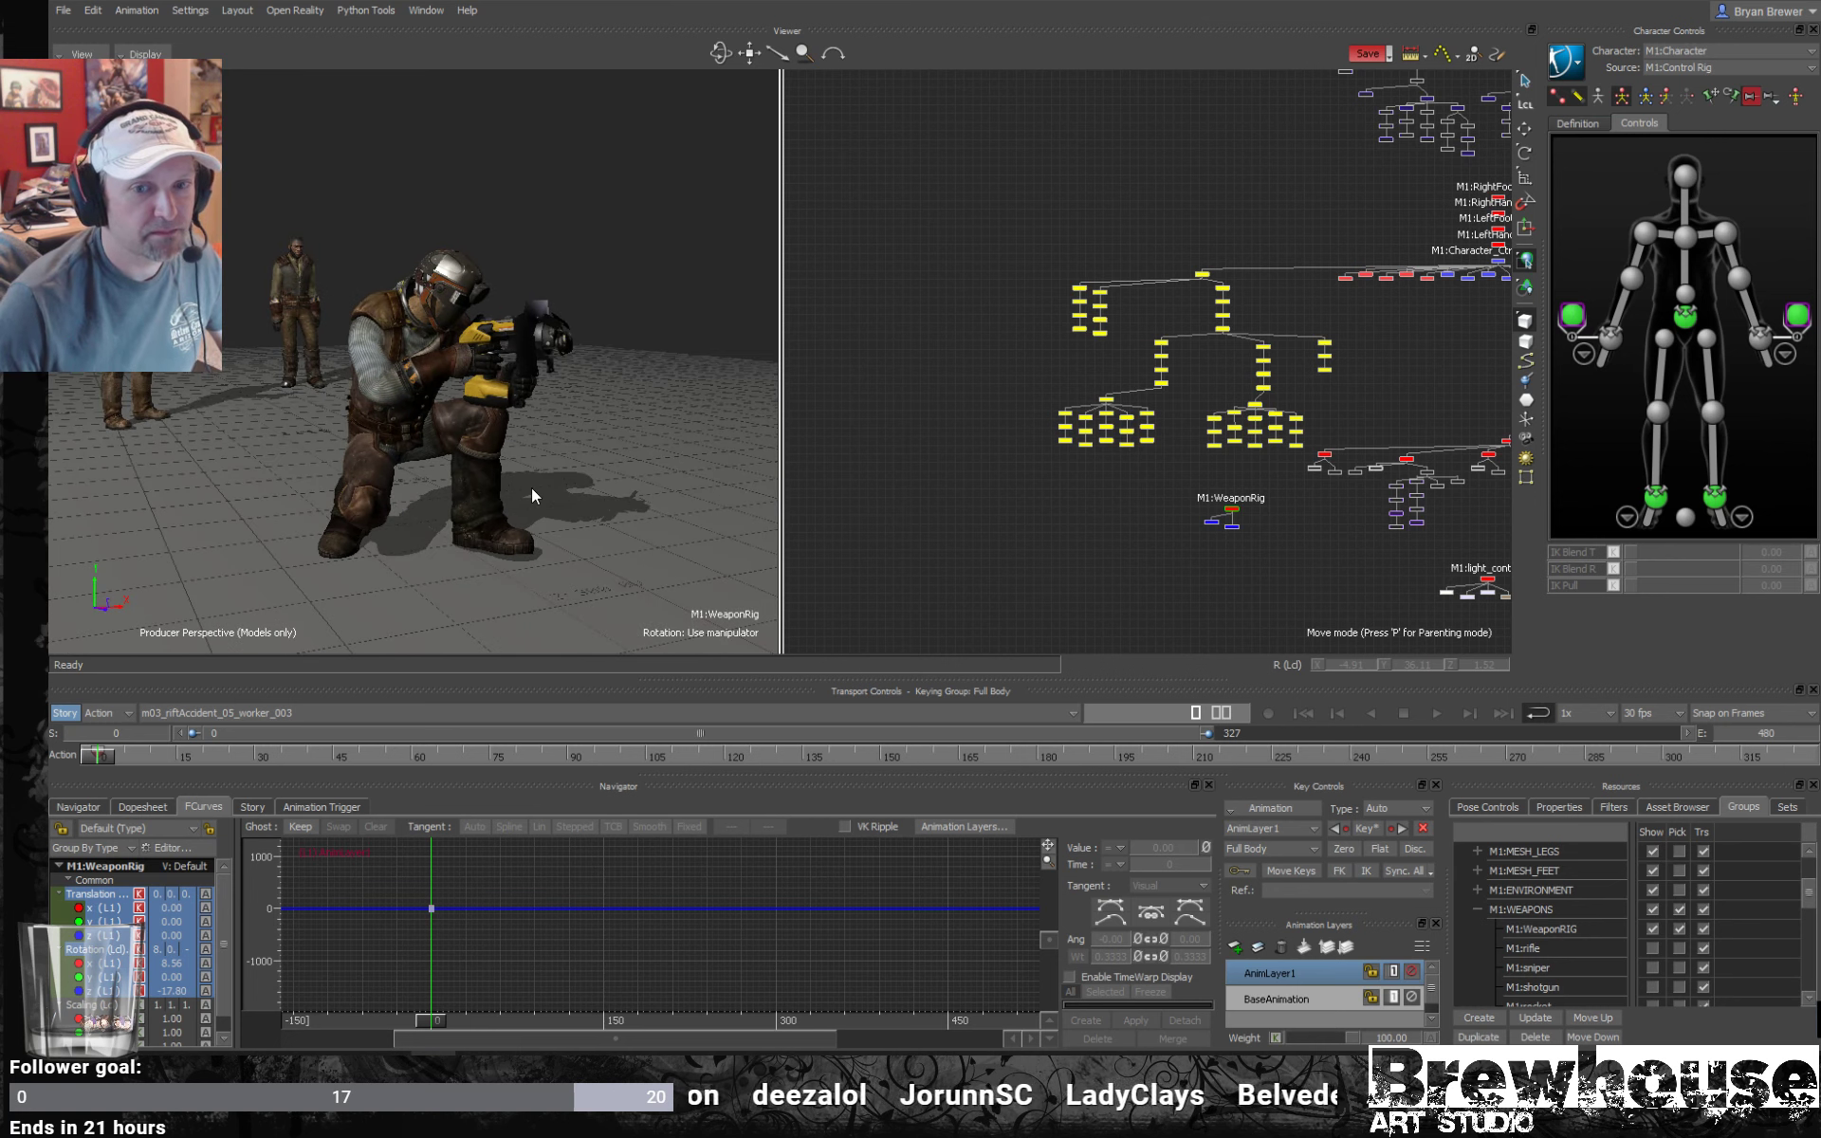
key("space")
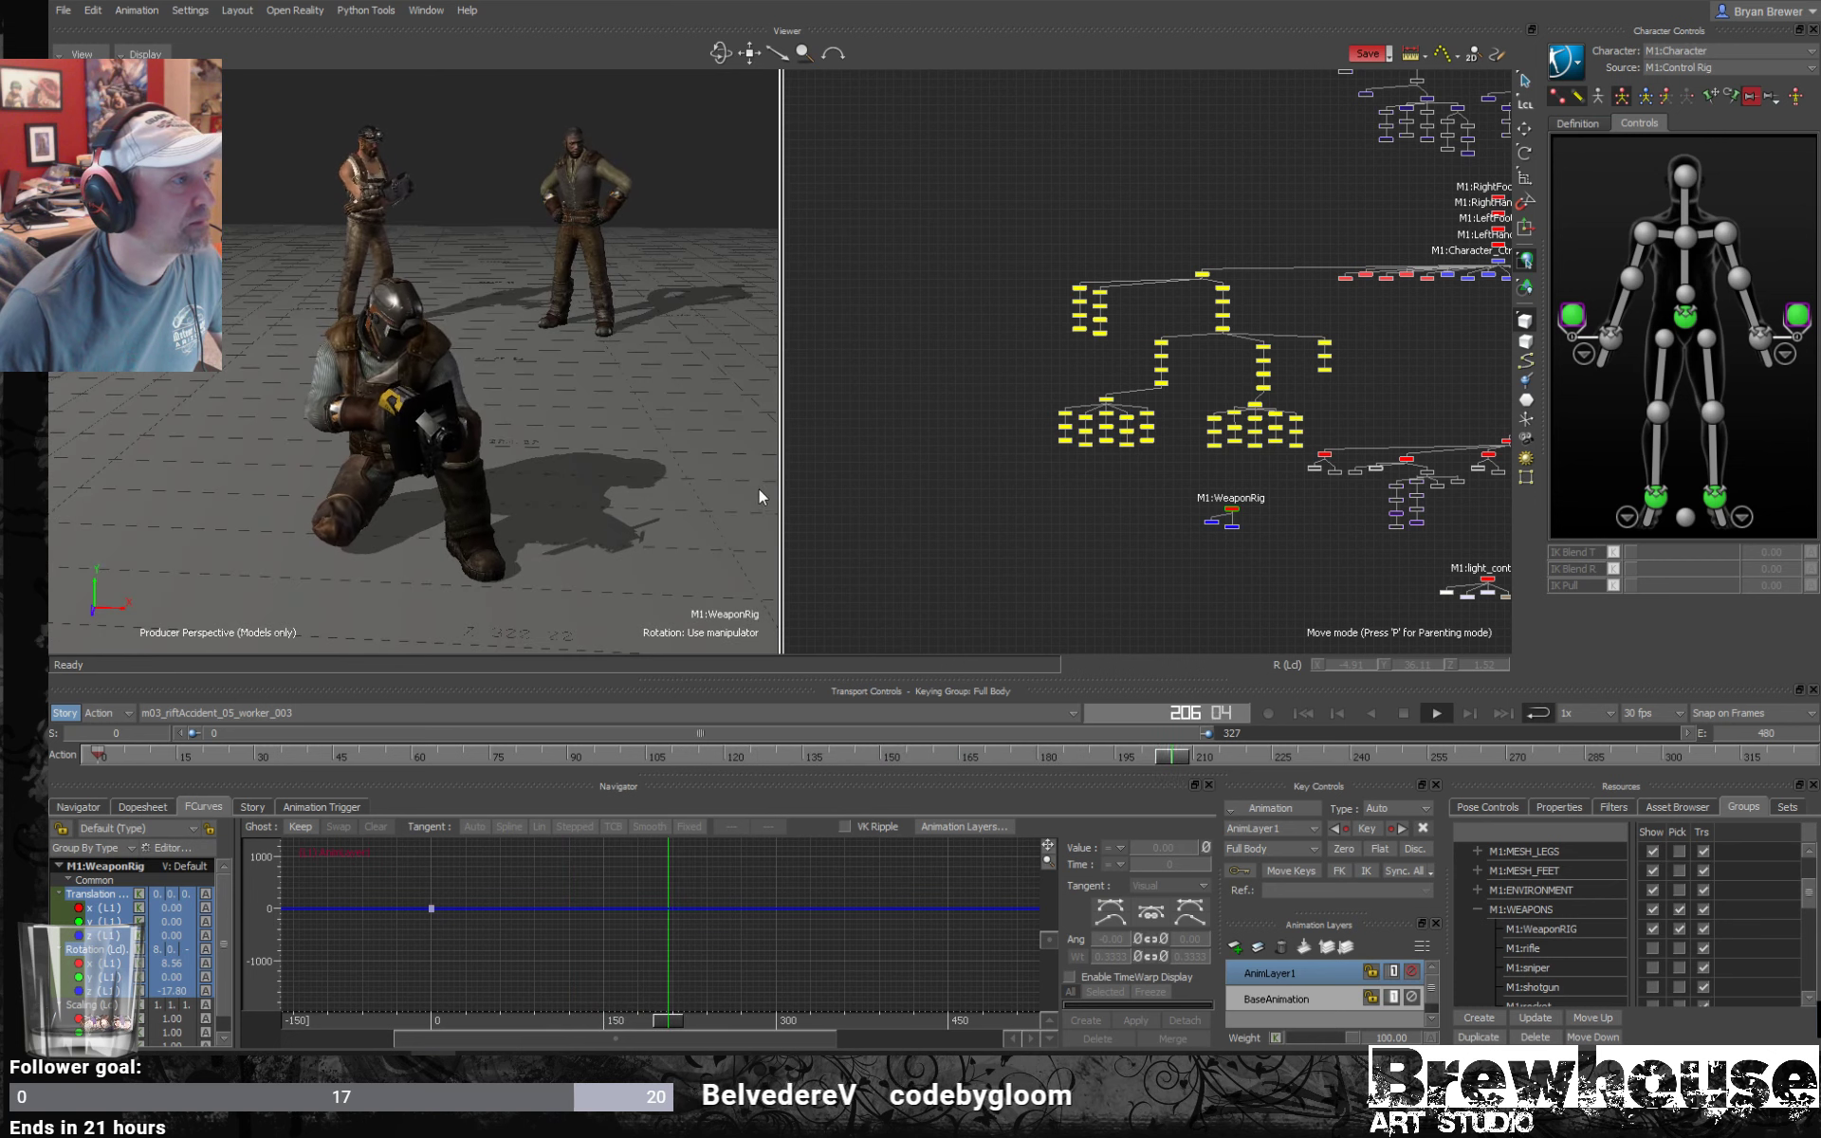
key("space")
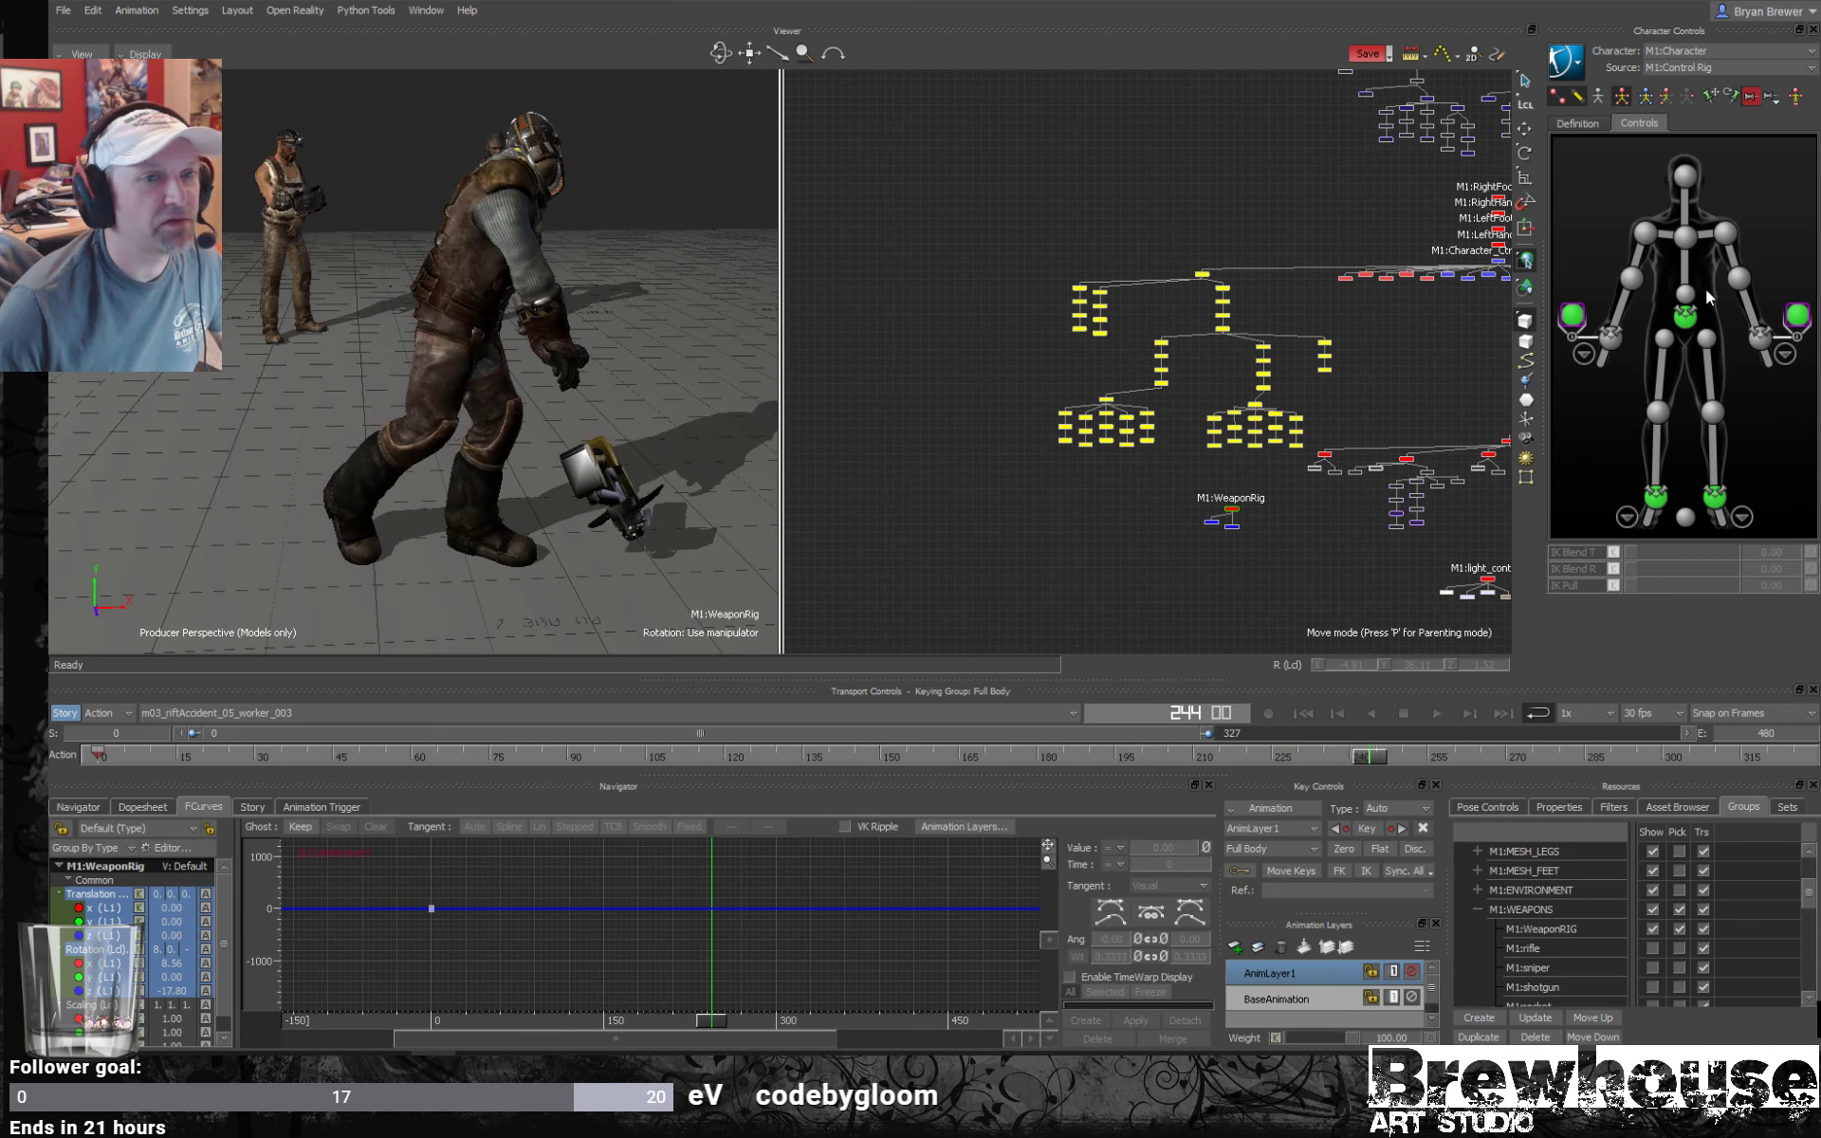
Key the WeaponRig on AnimLayer1 at frame 237 and set a zero key at frame 241 in the Body Parts keying group.
left_click_drag(1377, 761, 1249, 755)
left_click(1574, 317)
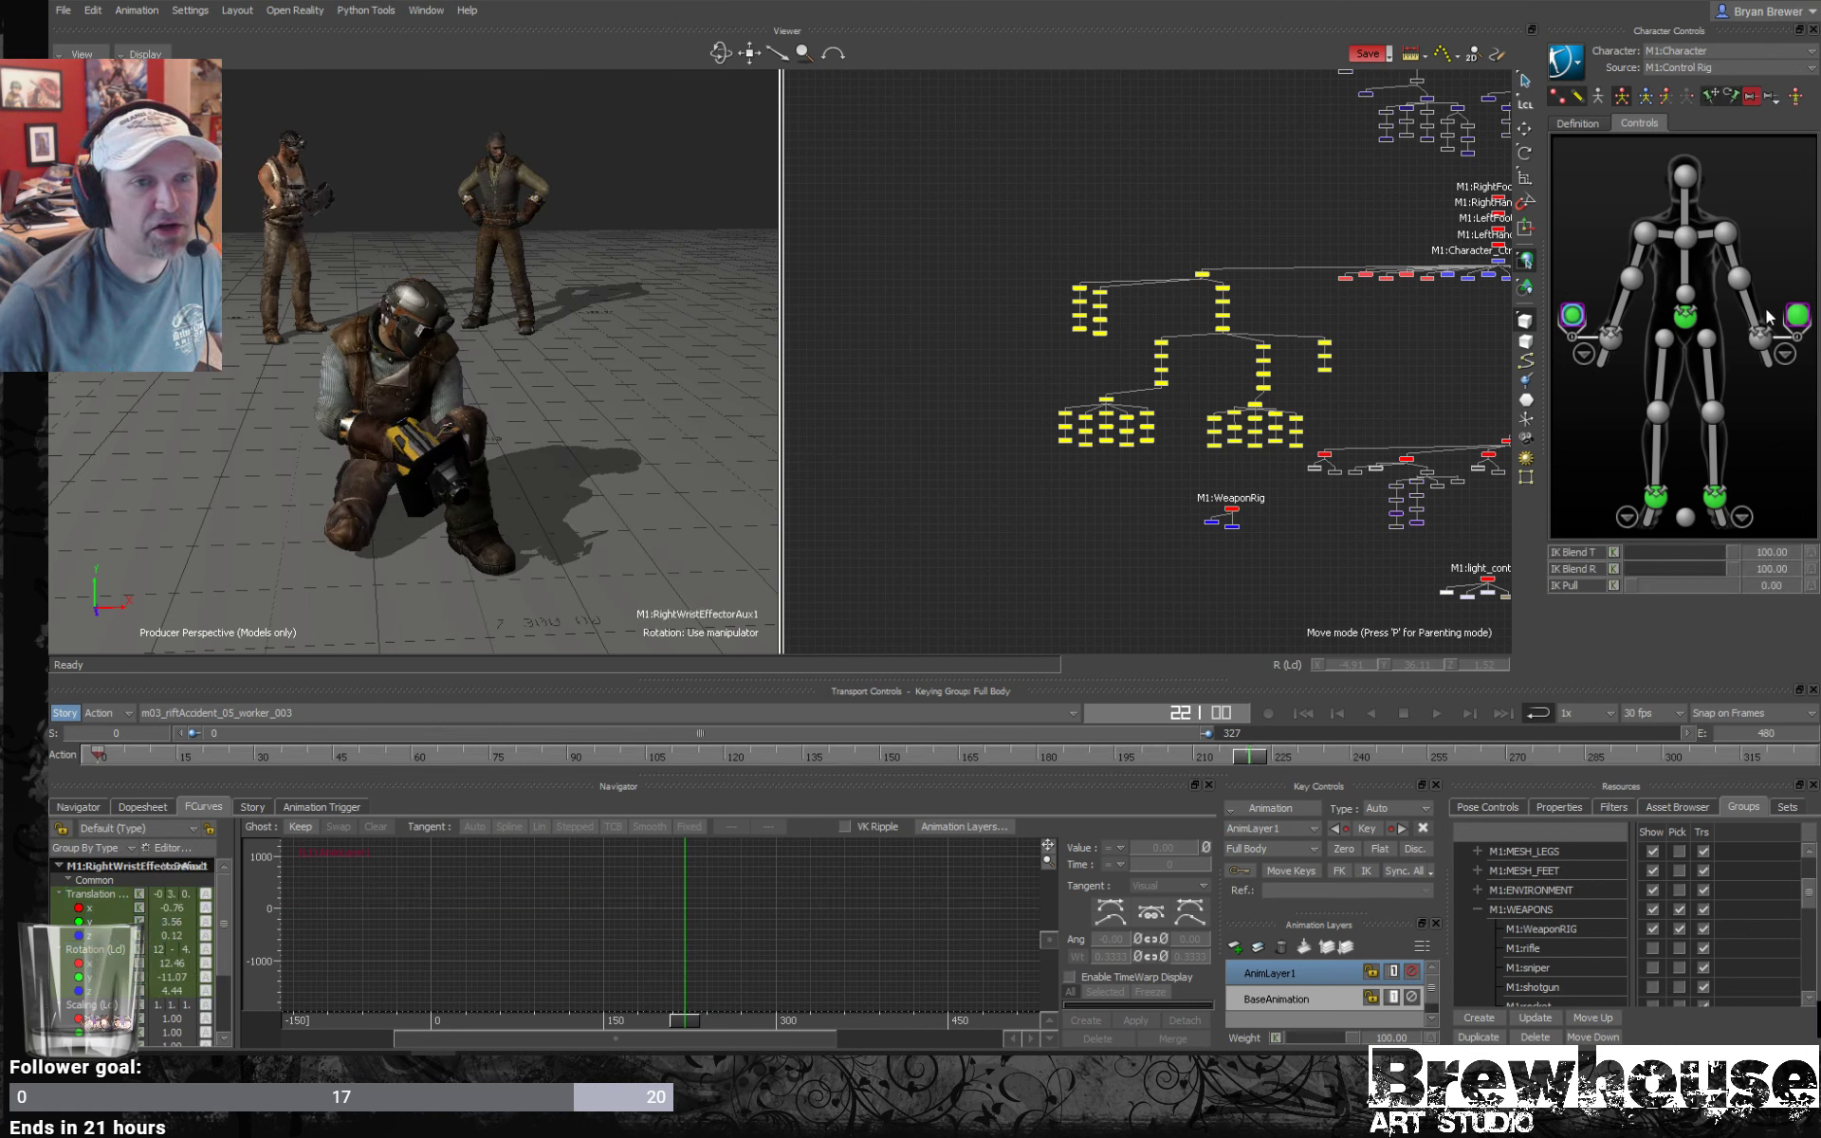
left_click(1230, 511)
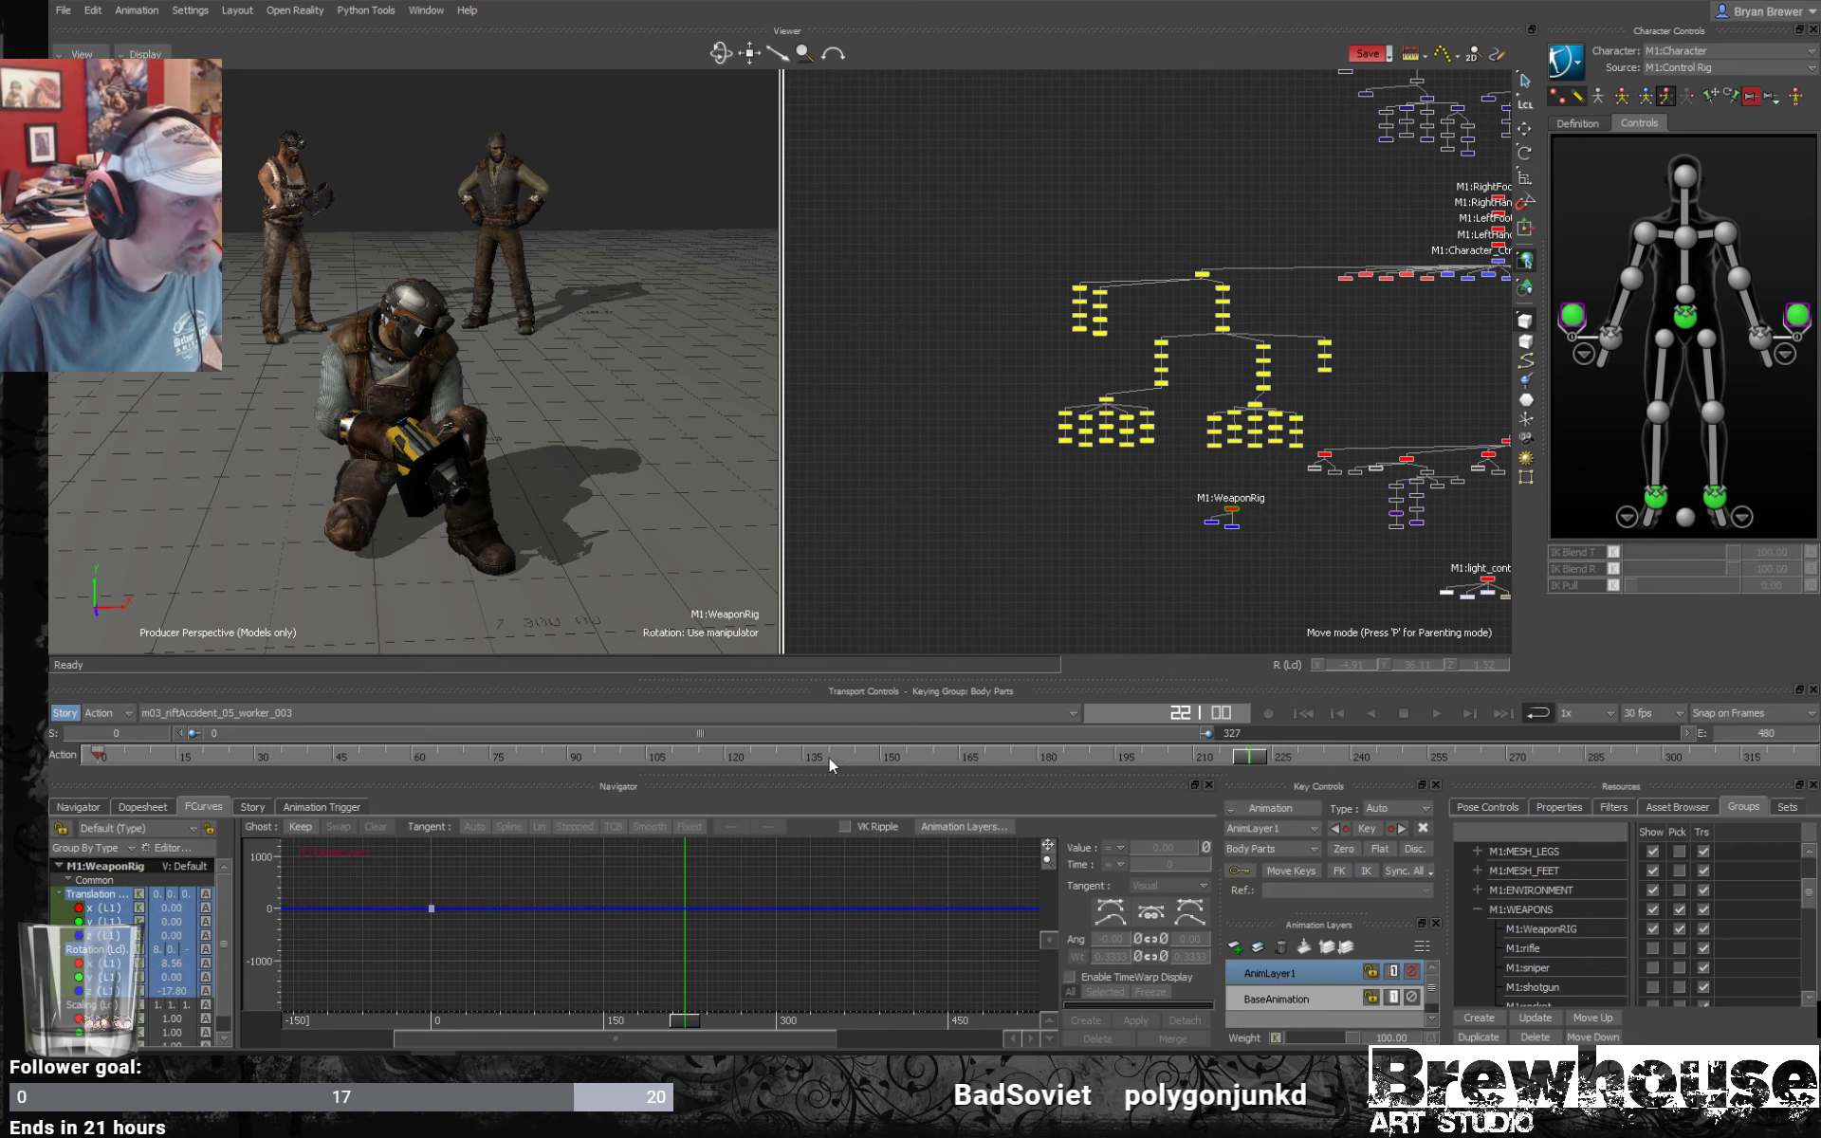
left_click_drag(1259, 756, 1357, 757)
key("k")
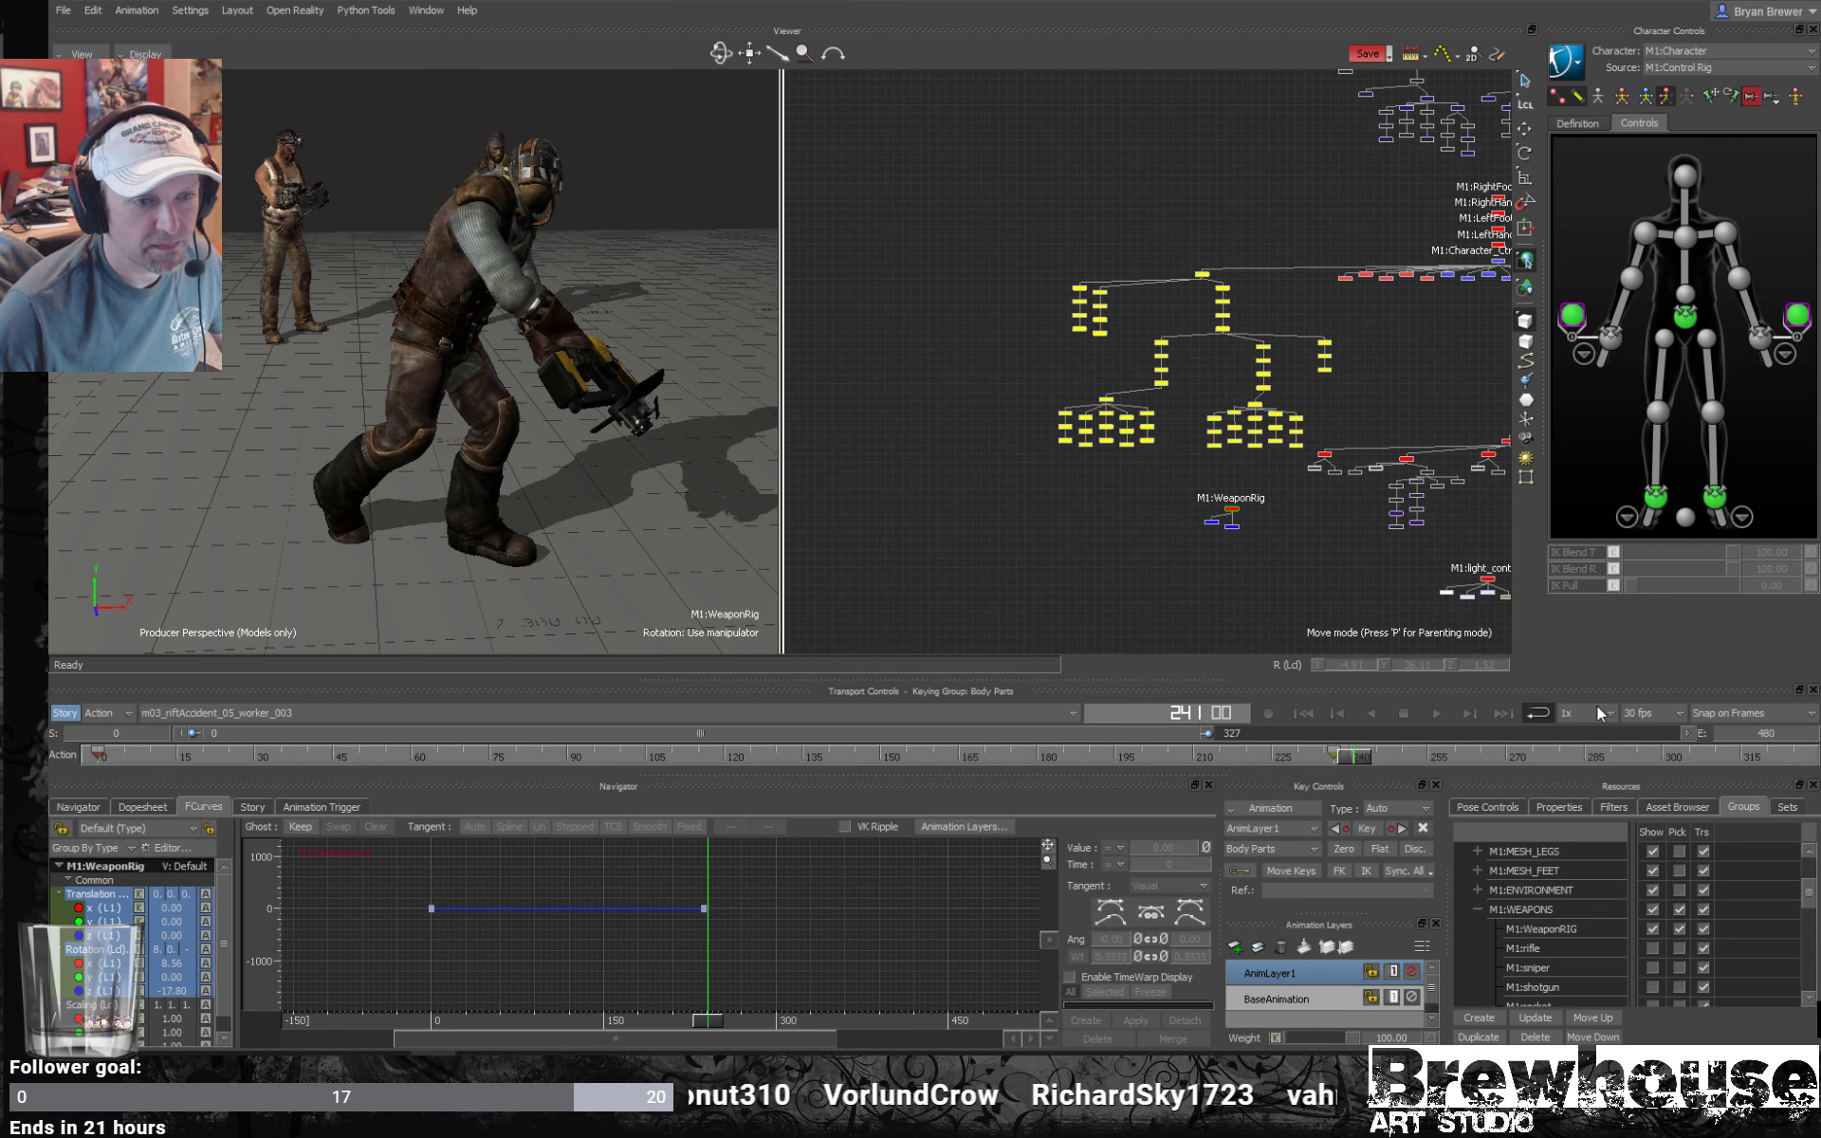
left_click(1348, 856)
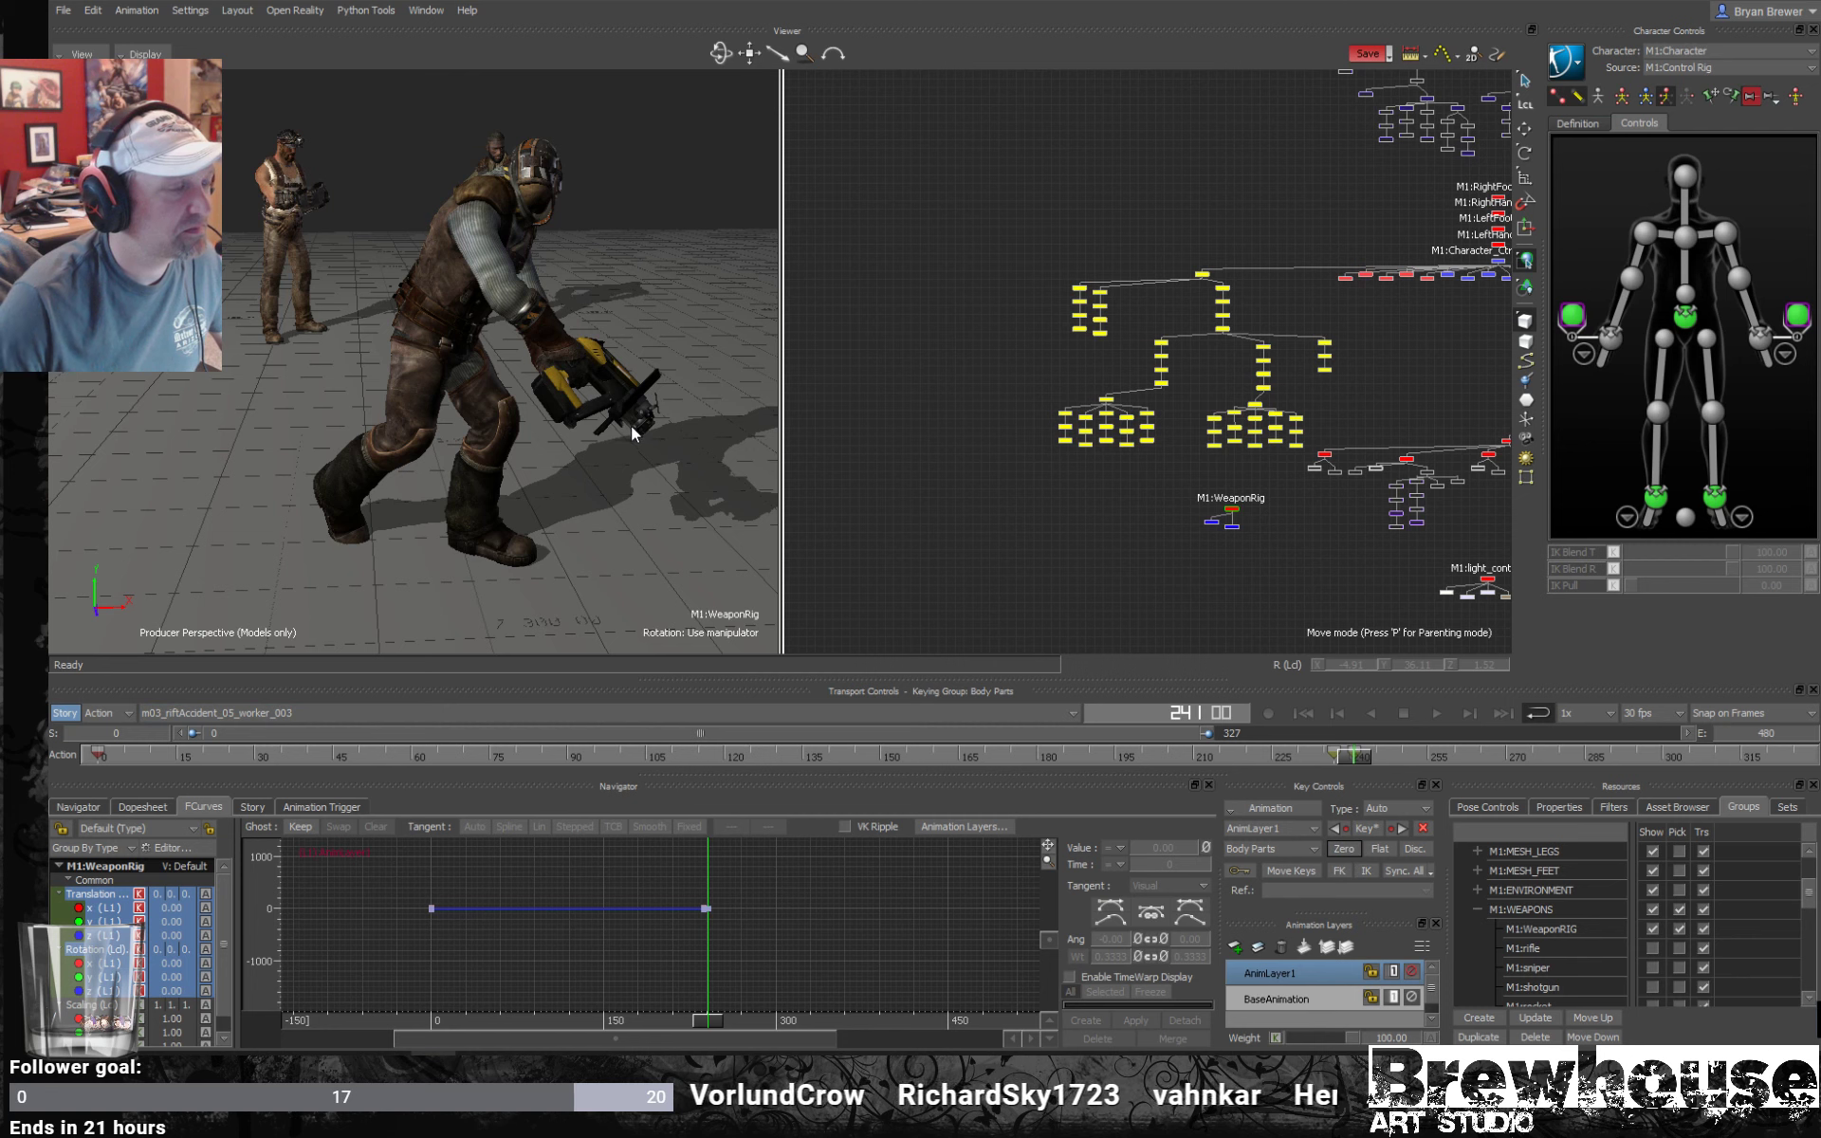
Examine the WeaponRig's keyed curves and play back the animation from another angle.
left_click_drag(531, 408, 626, 468)
key("a")
left_click_drag(913, 873, 828, 810, "shift")
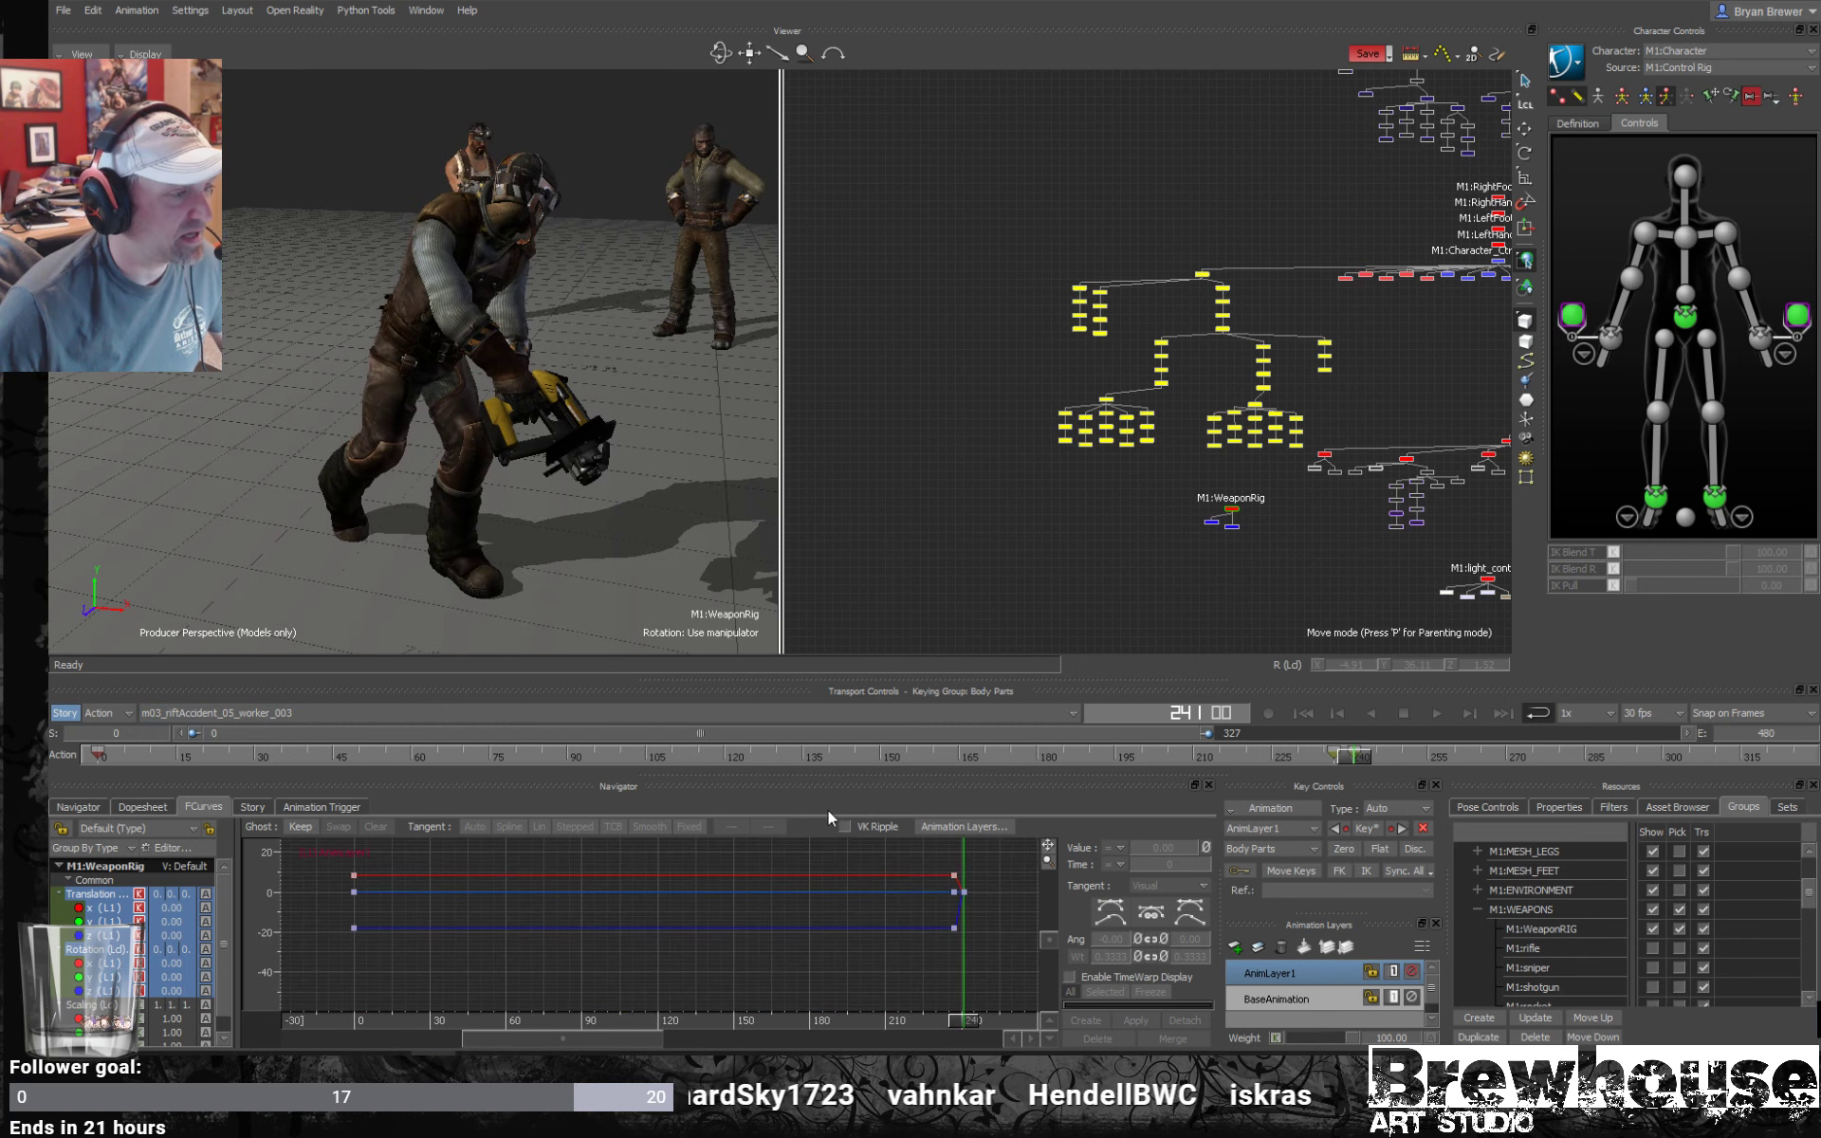
left_click_drag(644, 542, 551, 518, "ctrl+shift")
key("ctrl+space")
key("ctrl+space")
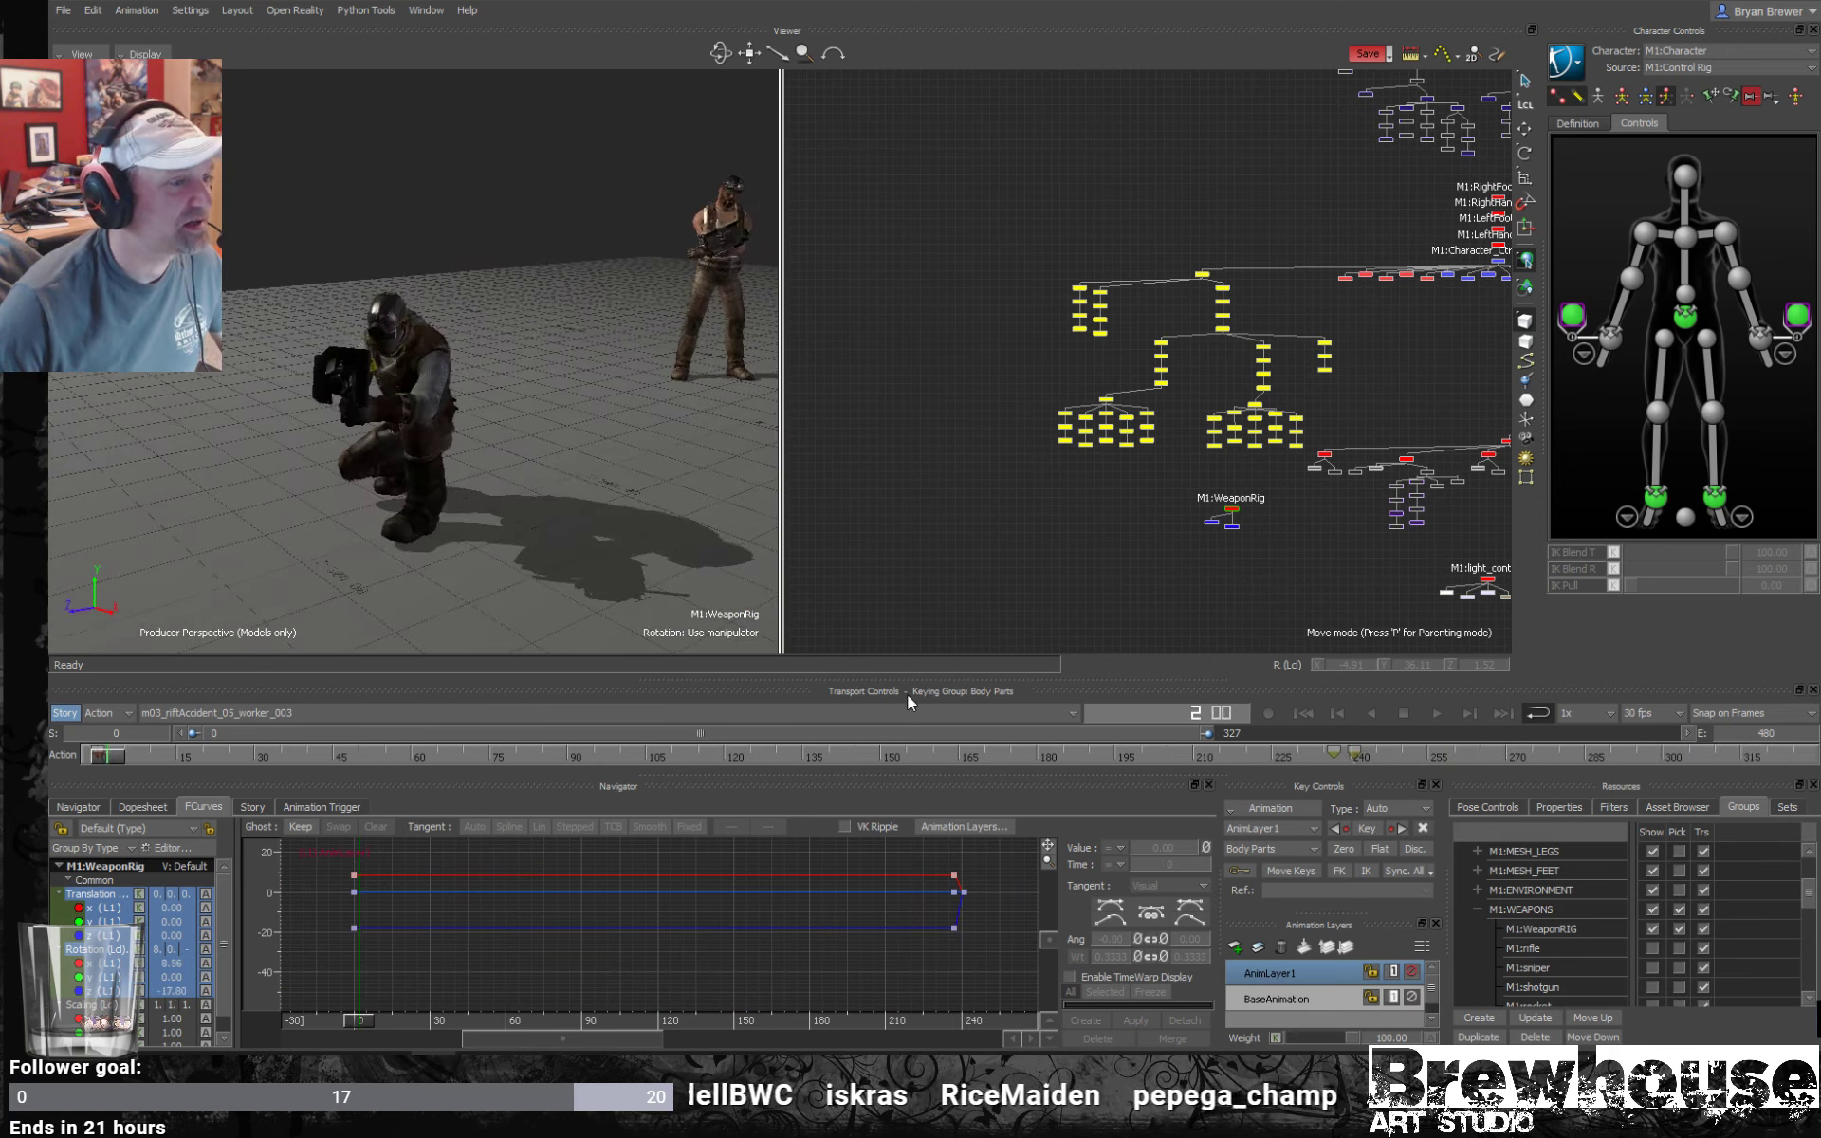
Set IK Blend T and IK Blend R to 0 for both wrist auxiliary effectors at frame 237.
left_click_drag(1259, 757, 1335, 765)
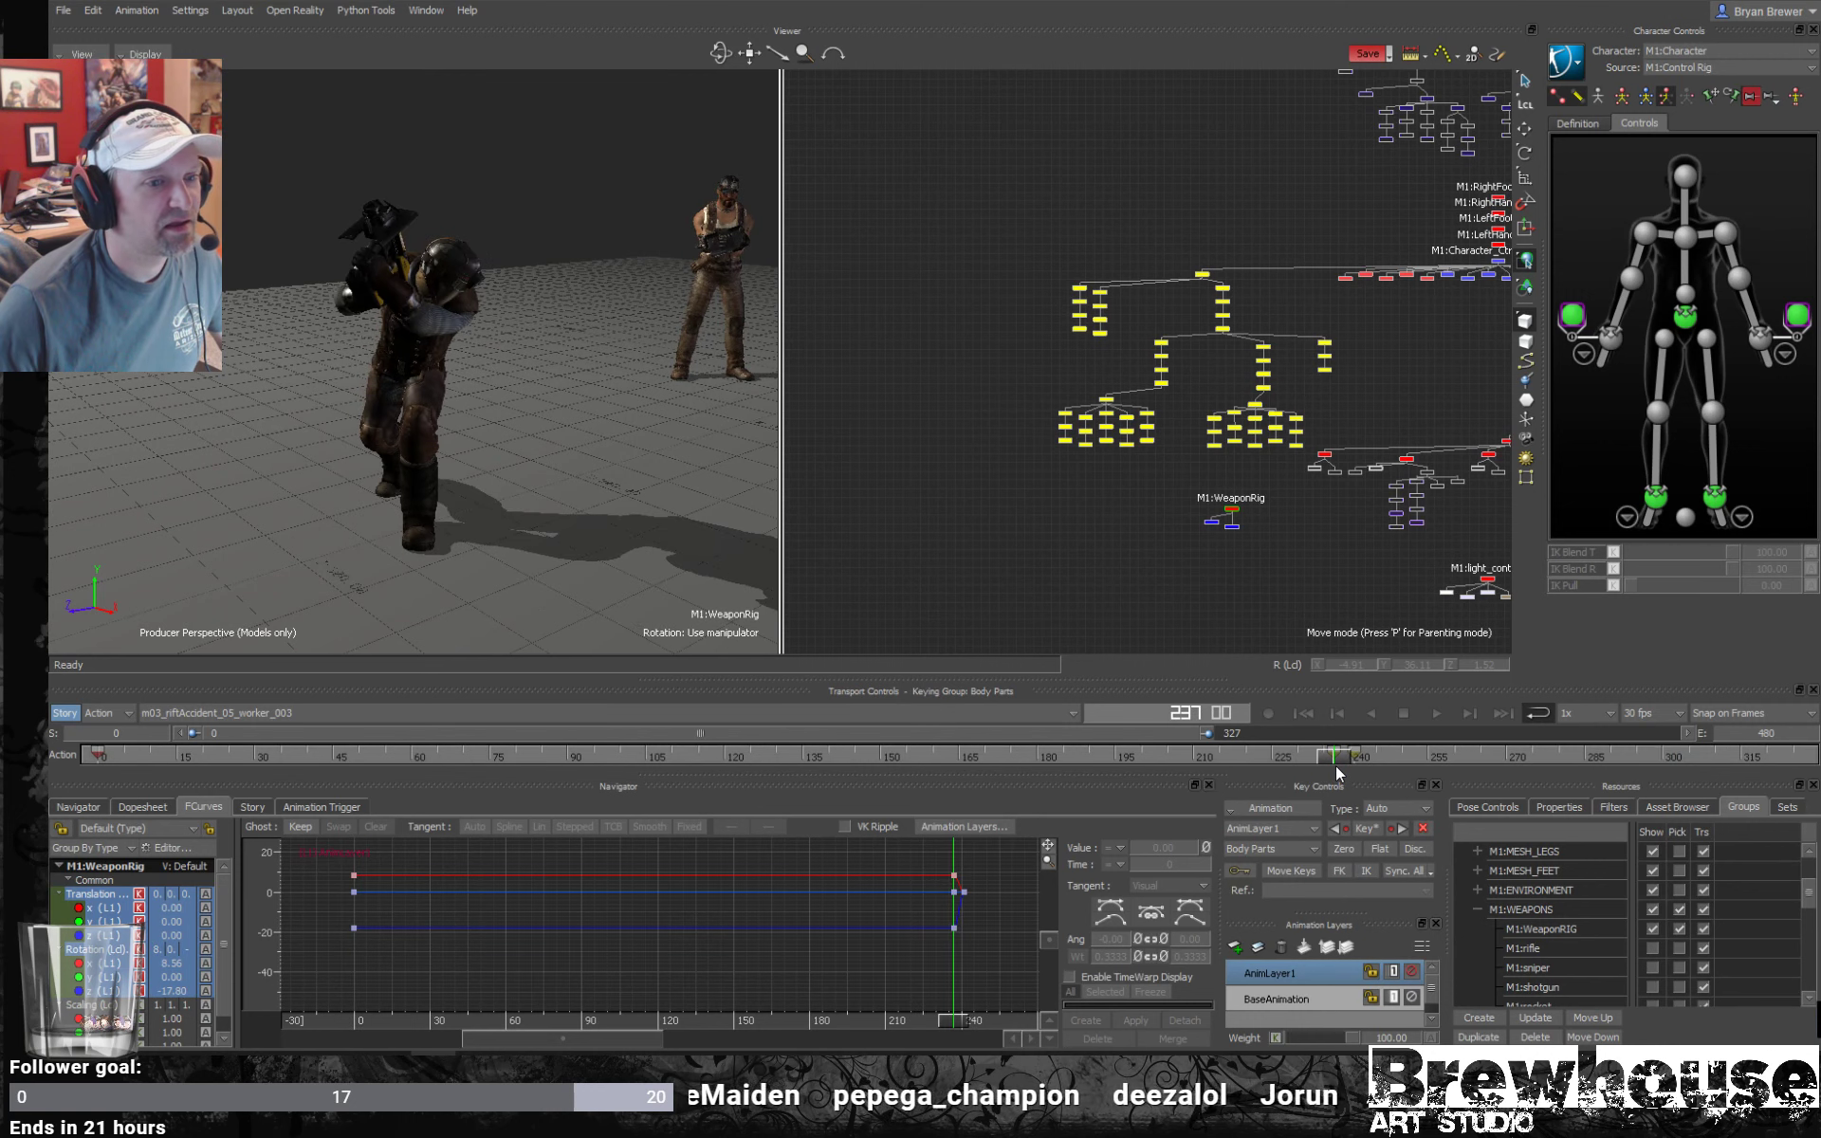
left_click(1798, 317)
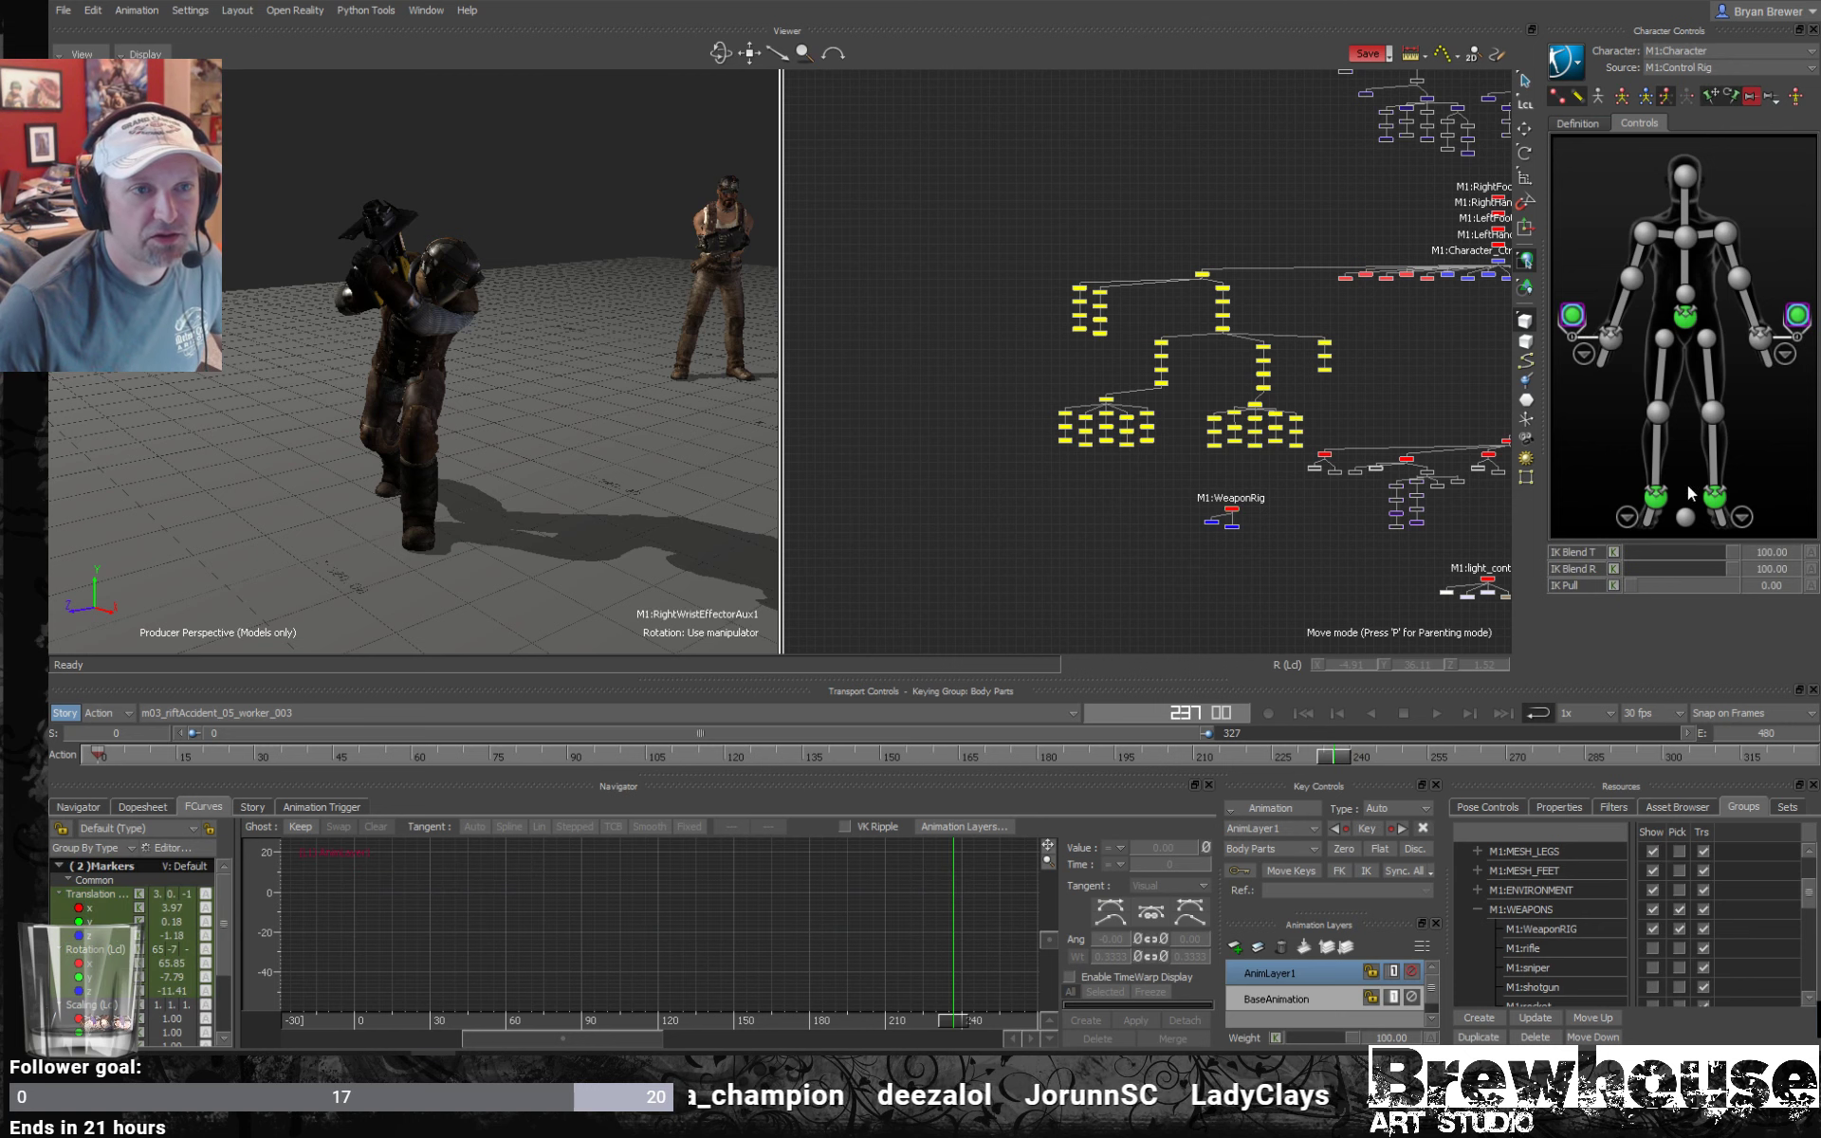
left_click_drag(721, 369, 805, 442, "ctrl+shift")
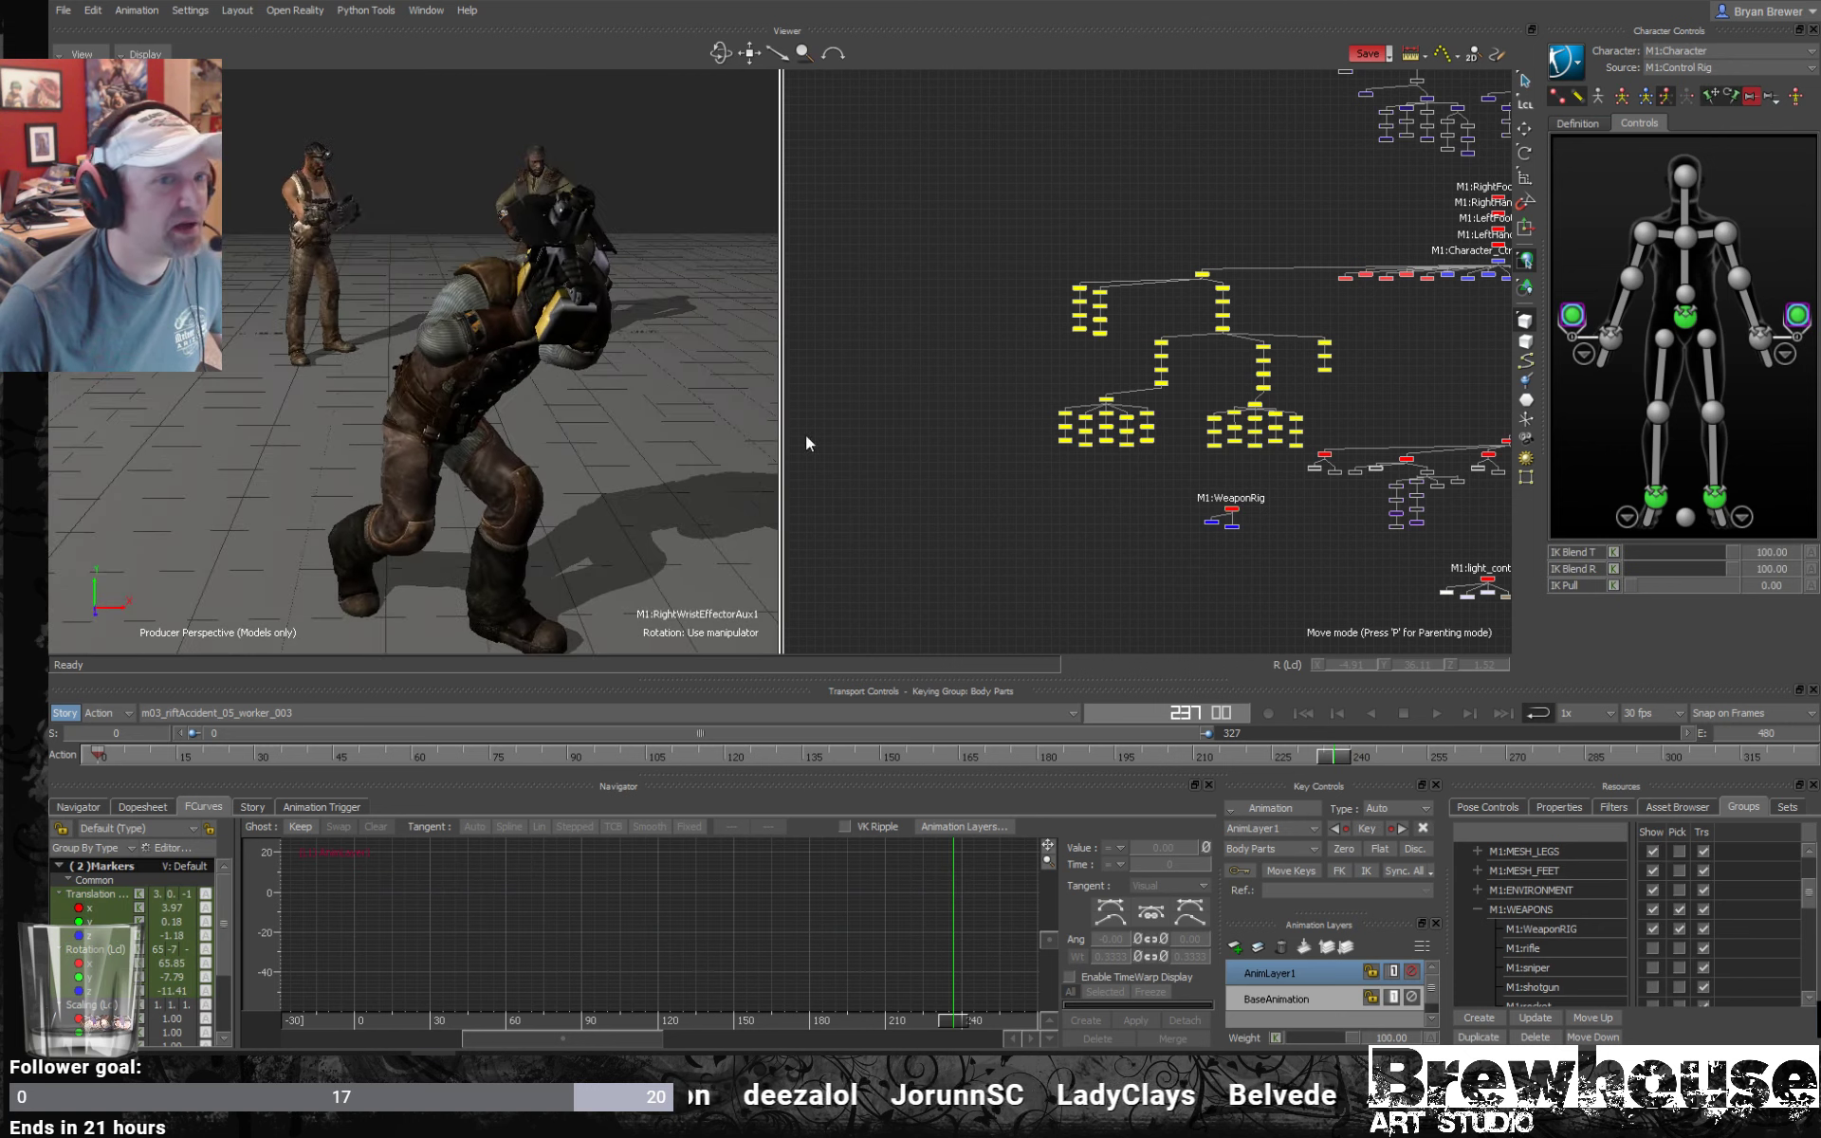
left_click_drag(1726, 552, 1706, 559)
left_click_drag(1719, 566, 1441, 560)
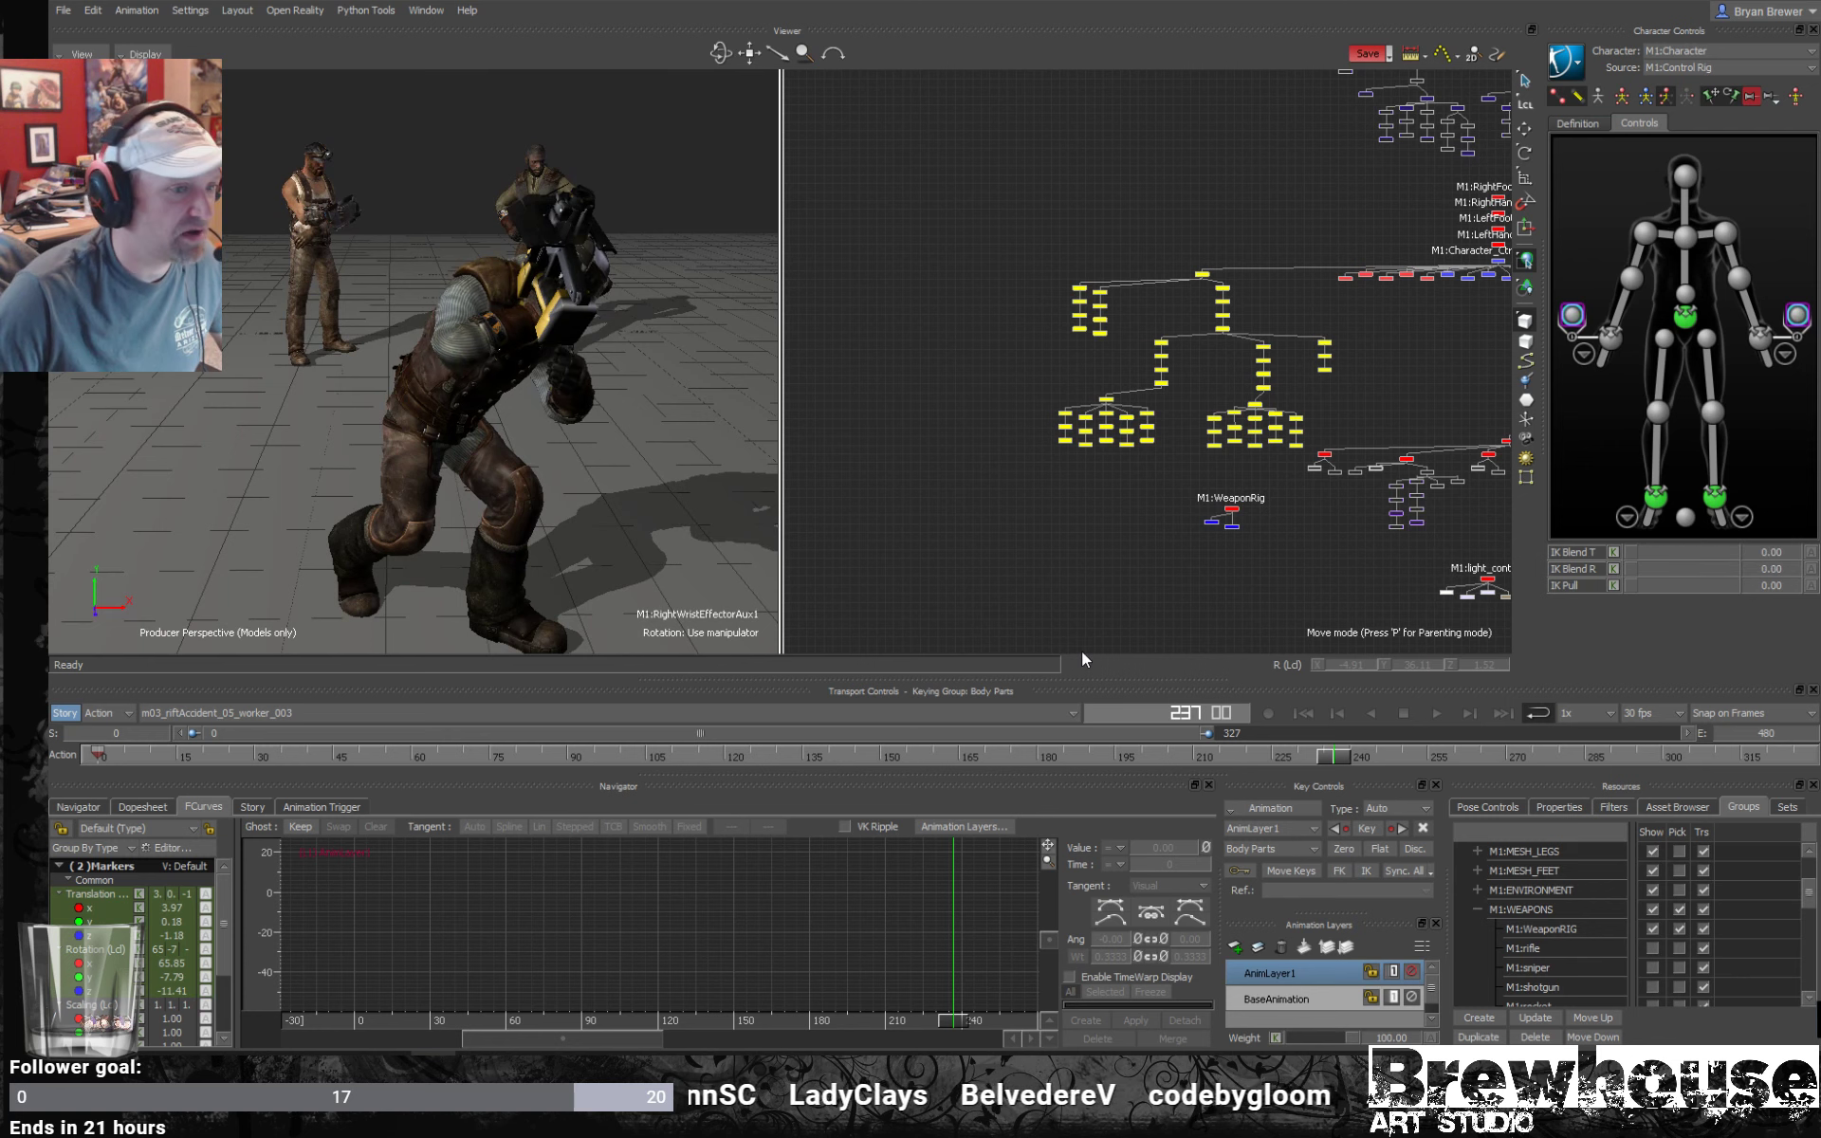
Display the non-model scene elements and examine the hands against the weapon between frames 237 and 243.
left_click(1217, 525)
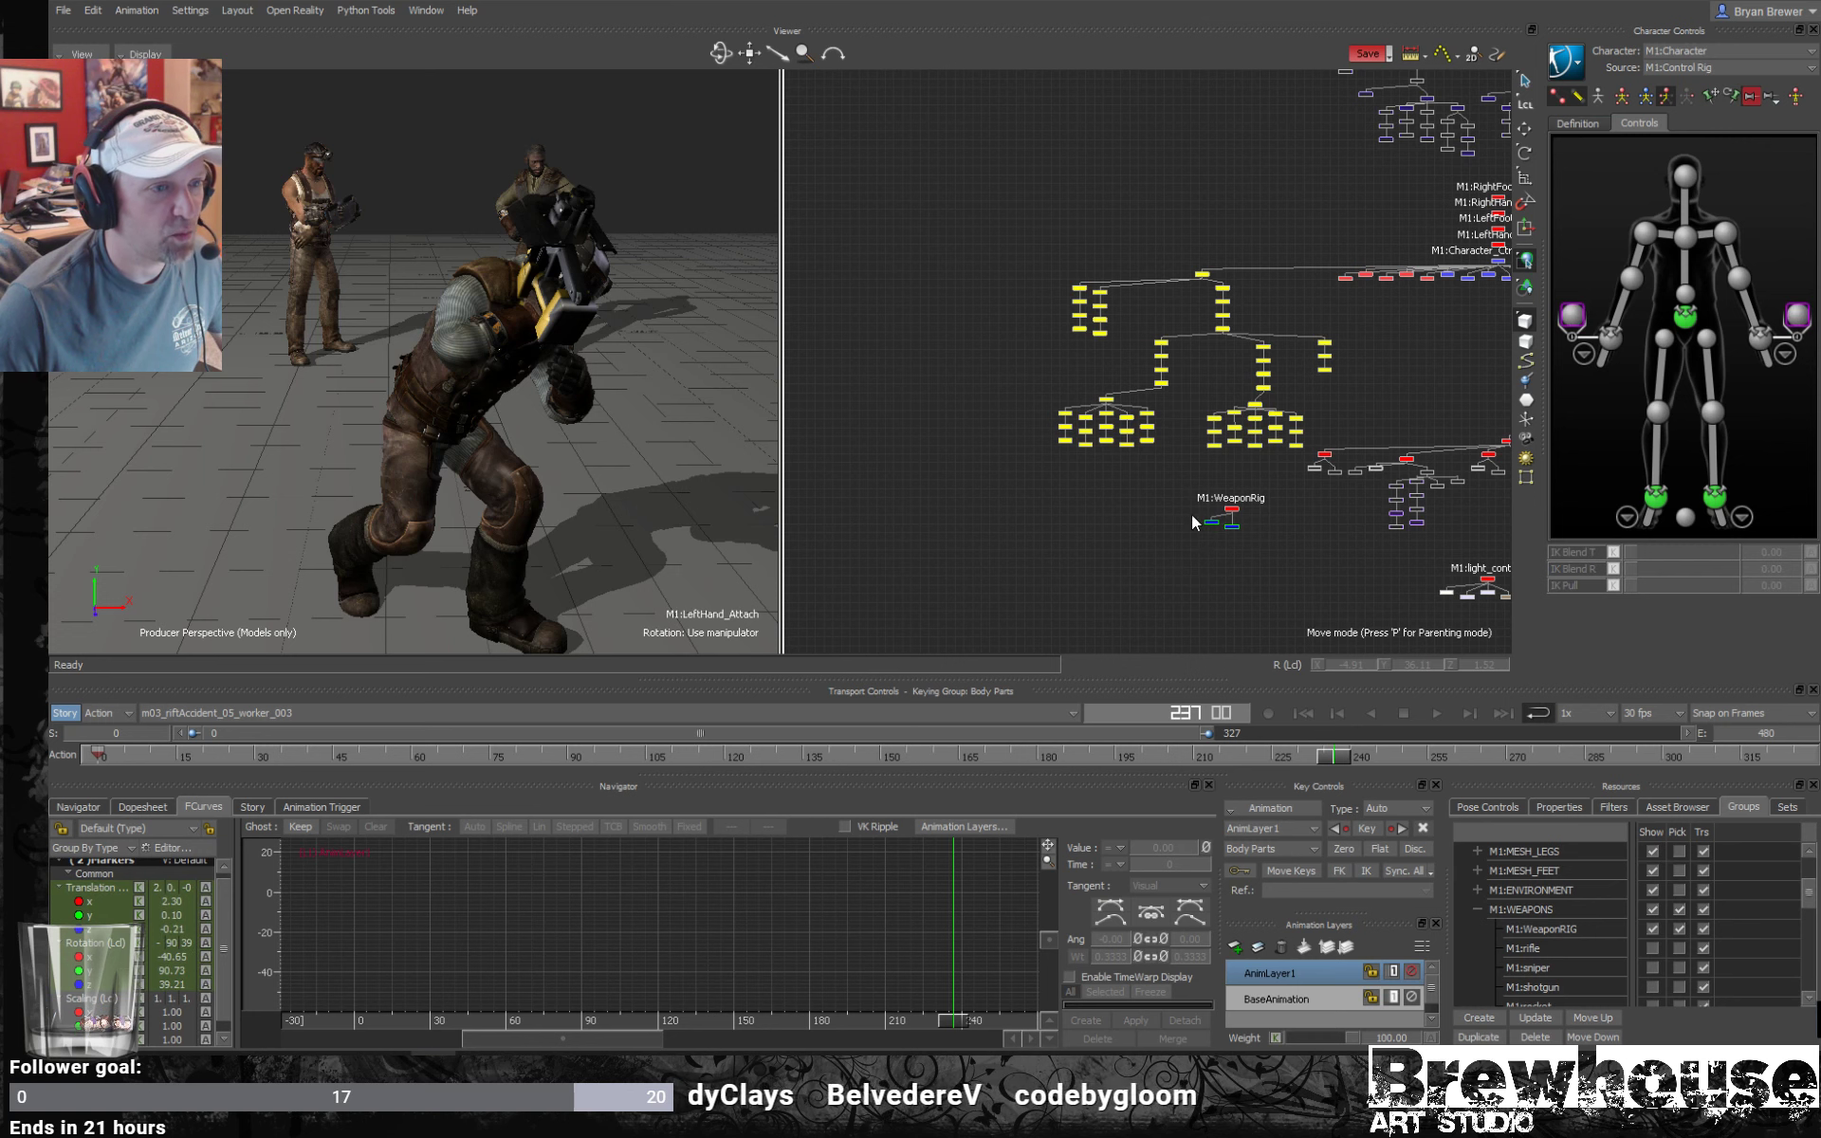
scroll(1191, 518, "up", 5)
mouse_move(531, 410)
left_mouse_down("ctrl+shift")
mouse_move(563, 396)
mouse_move(566, 437)
mouse_move(793, 635)
left_mouse_up("ctrl+shift")
key("ctrl+a")
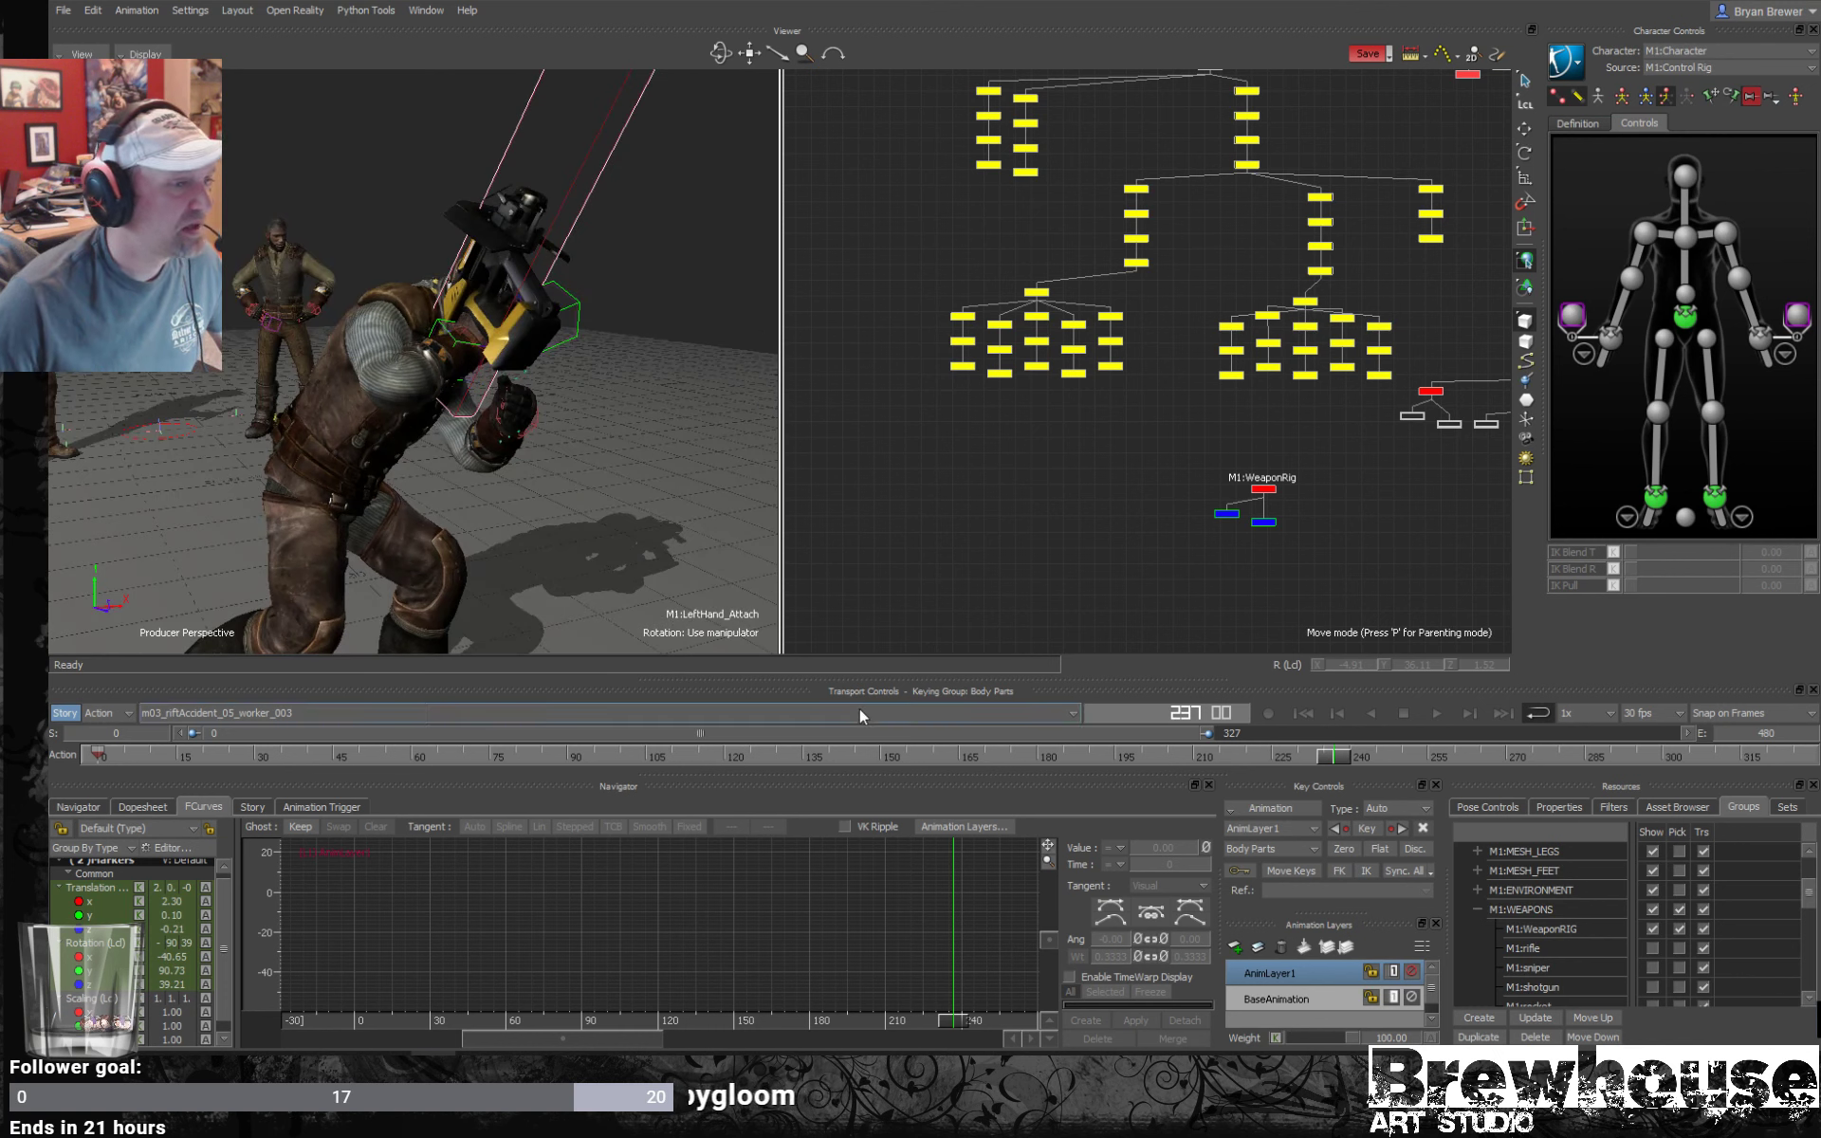
left_click_drag(1334, 760, 1363, 770)
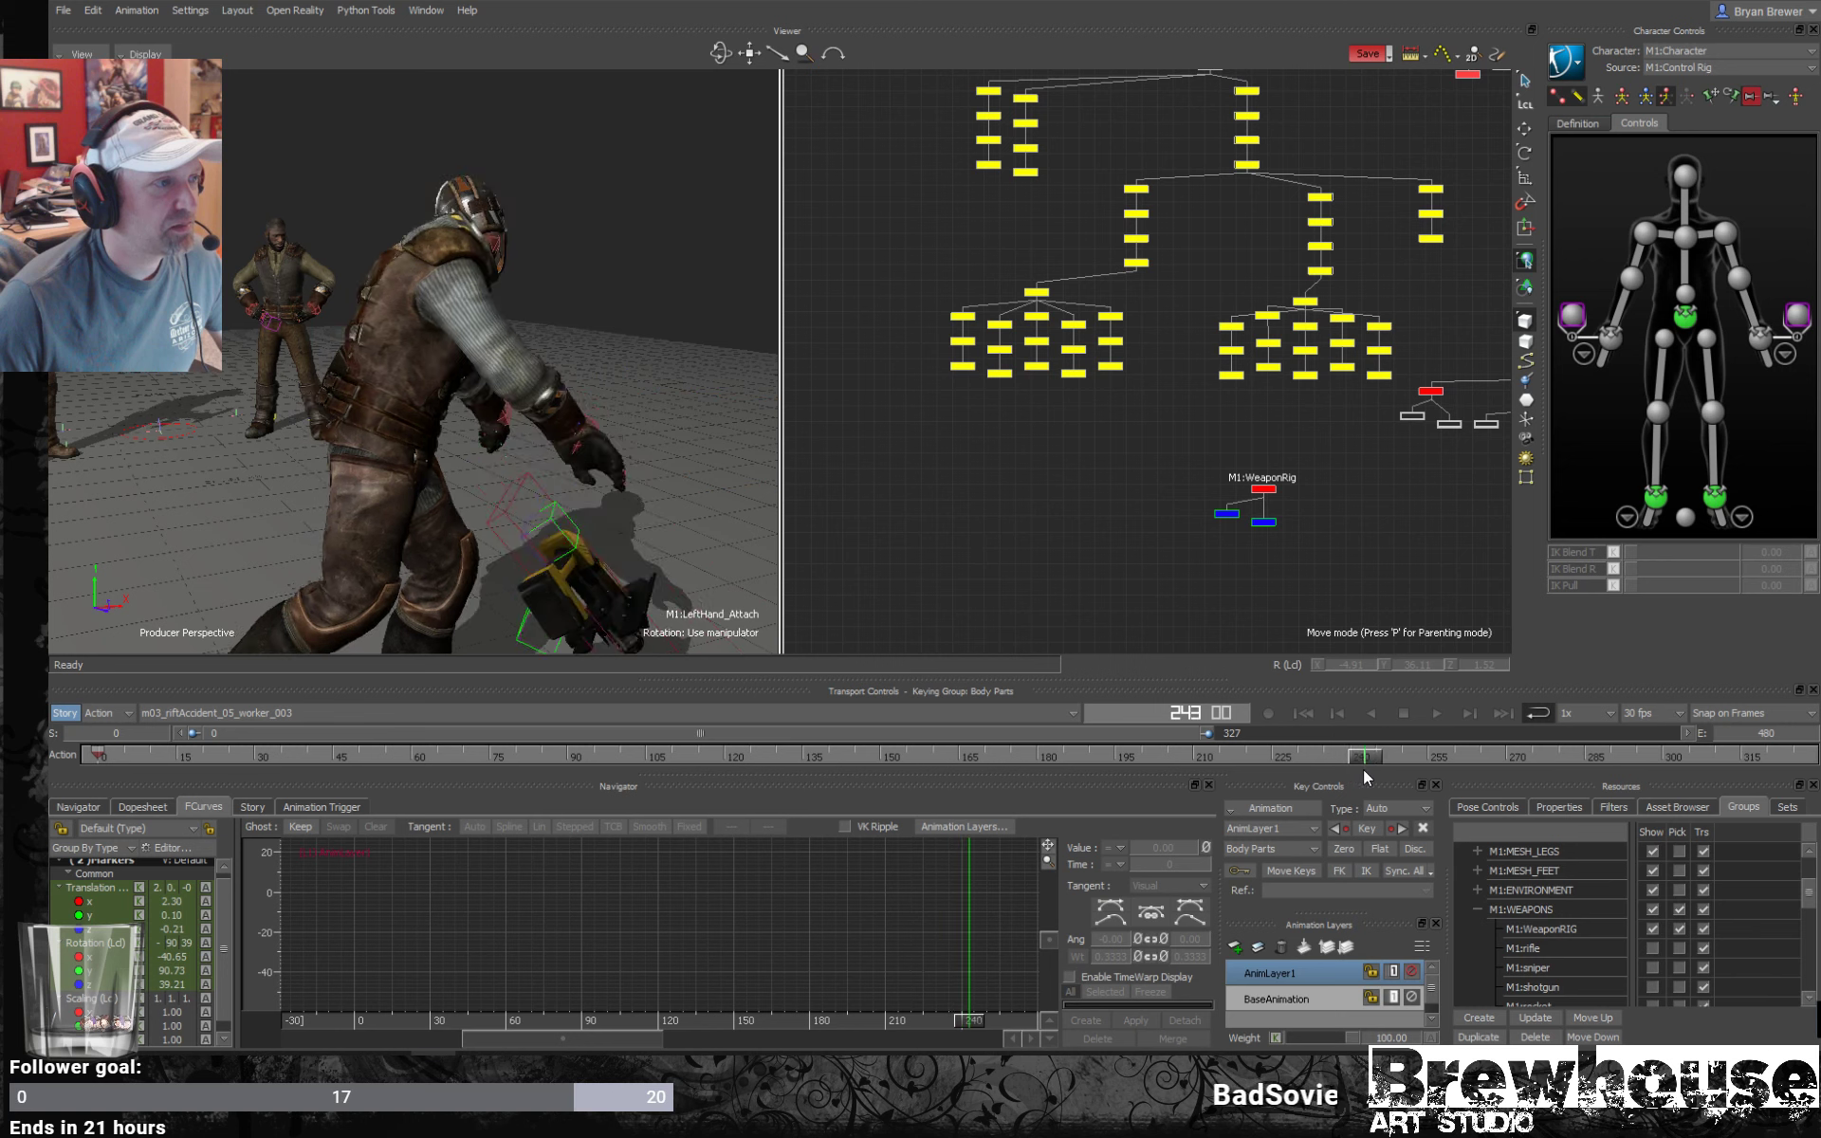
left_click(1647, 233)
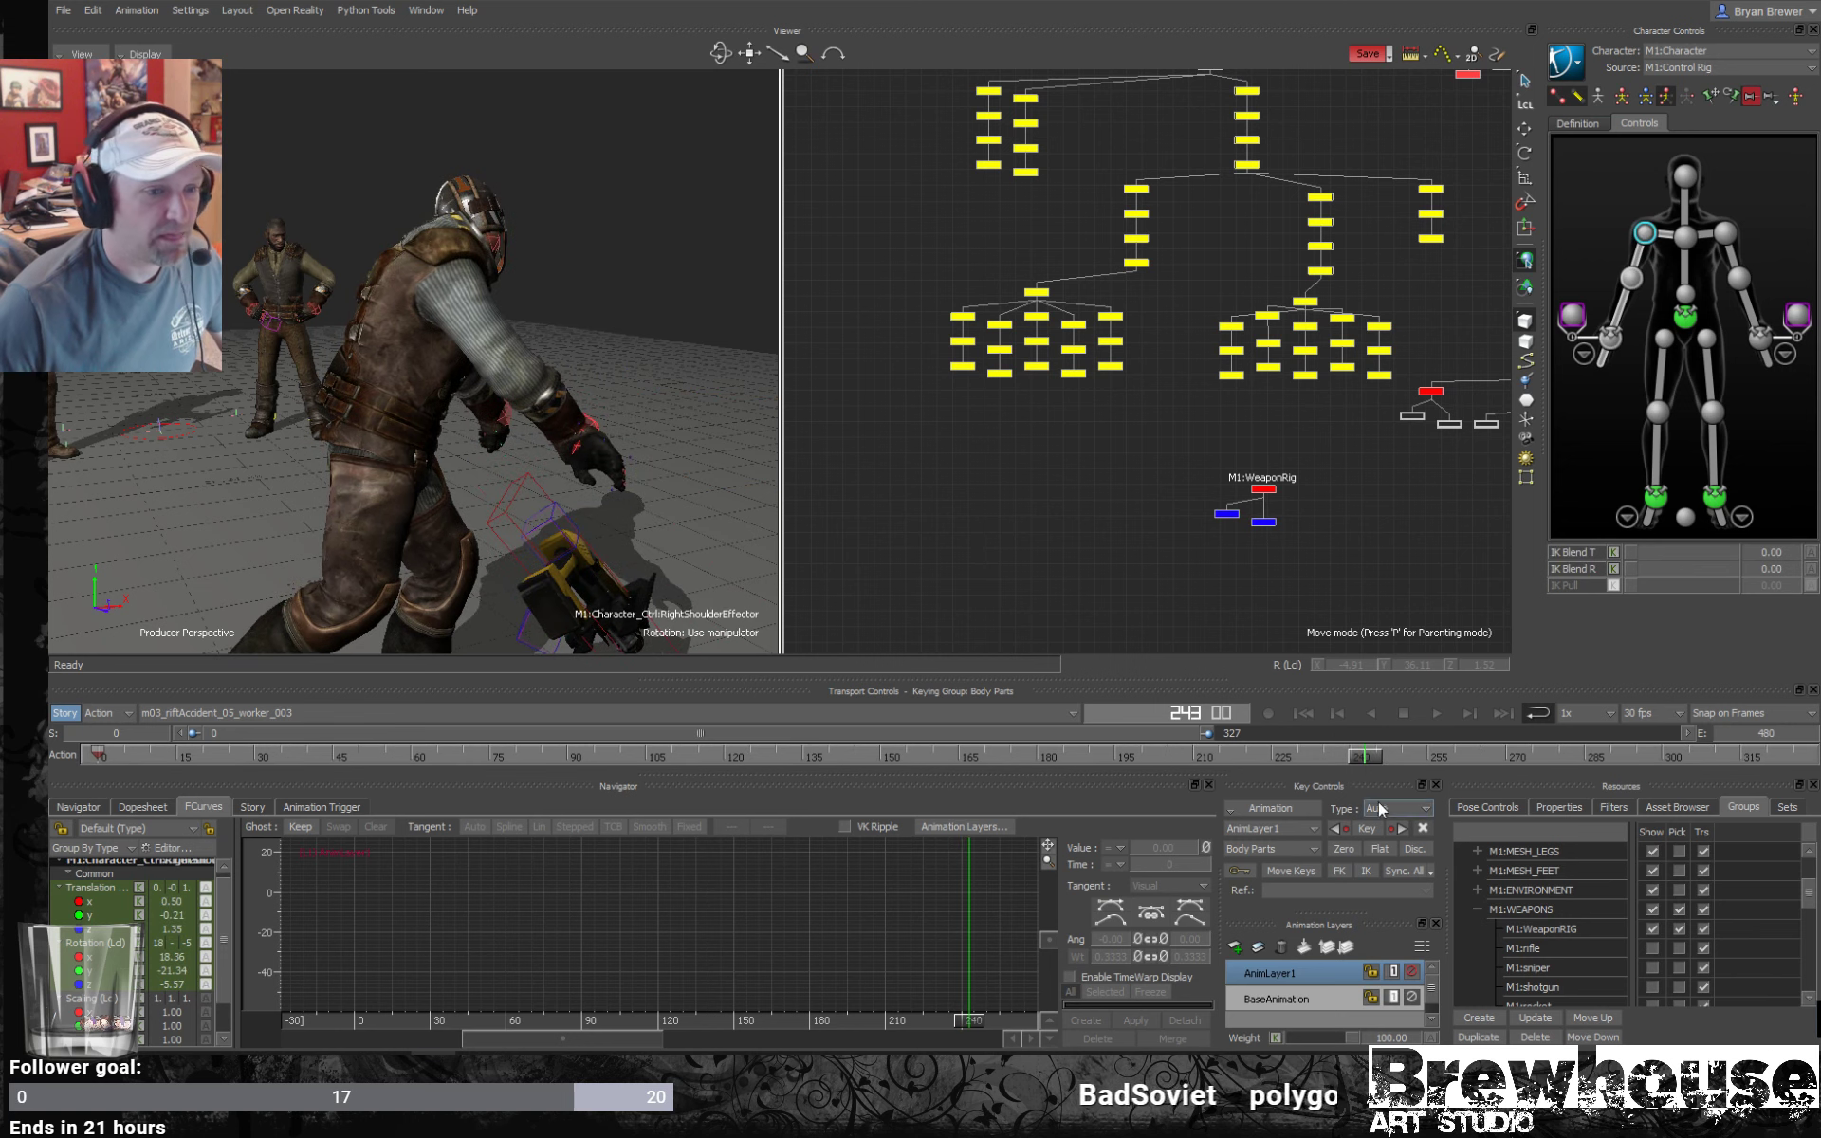
mouse_move(1362, 756)
left_mouse_down()
mouse_move(1284, 753)
mouse_move(1344, 757)
left_mouse_up()
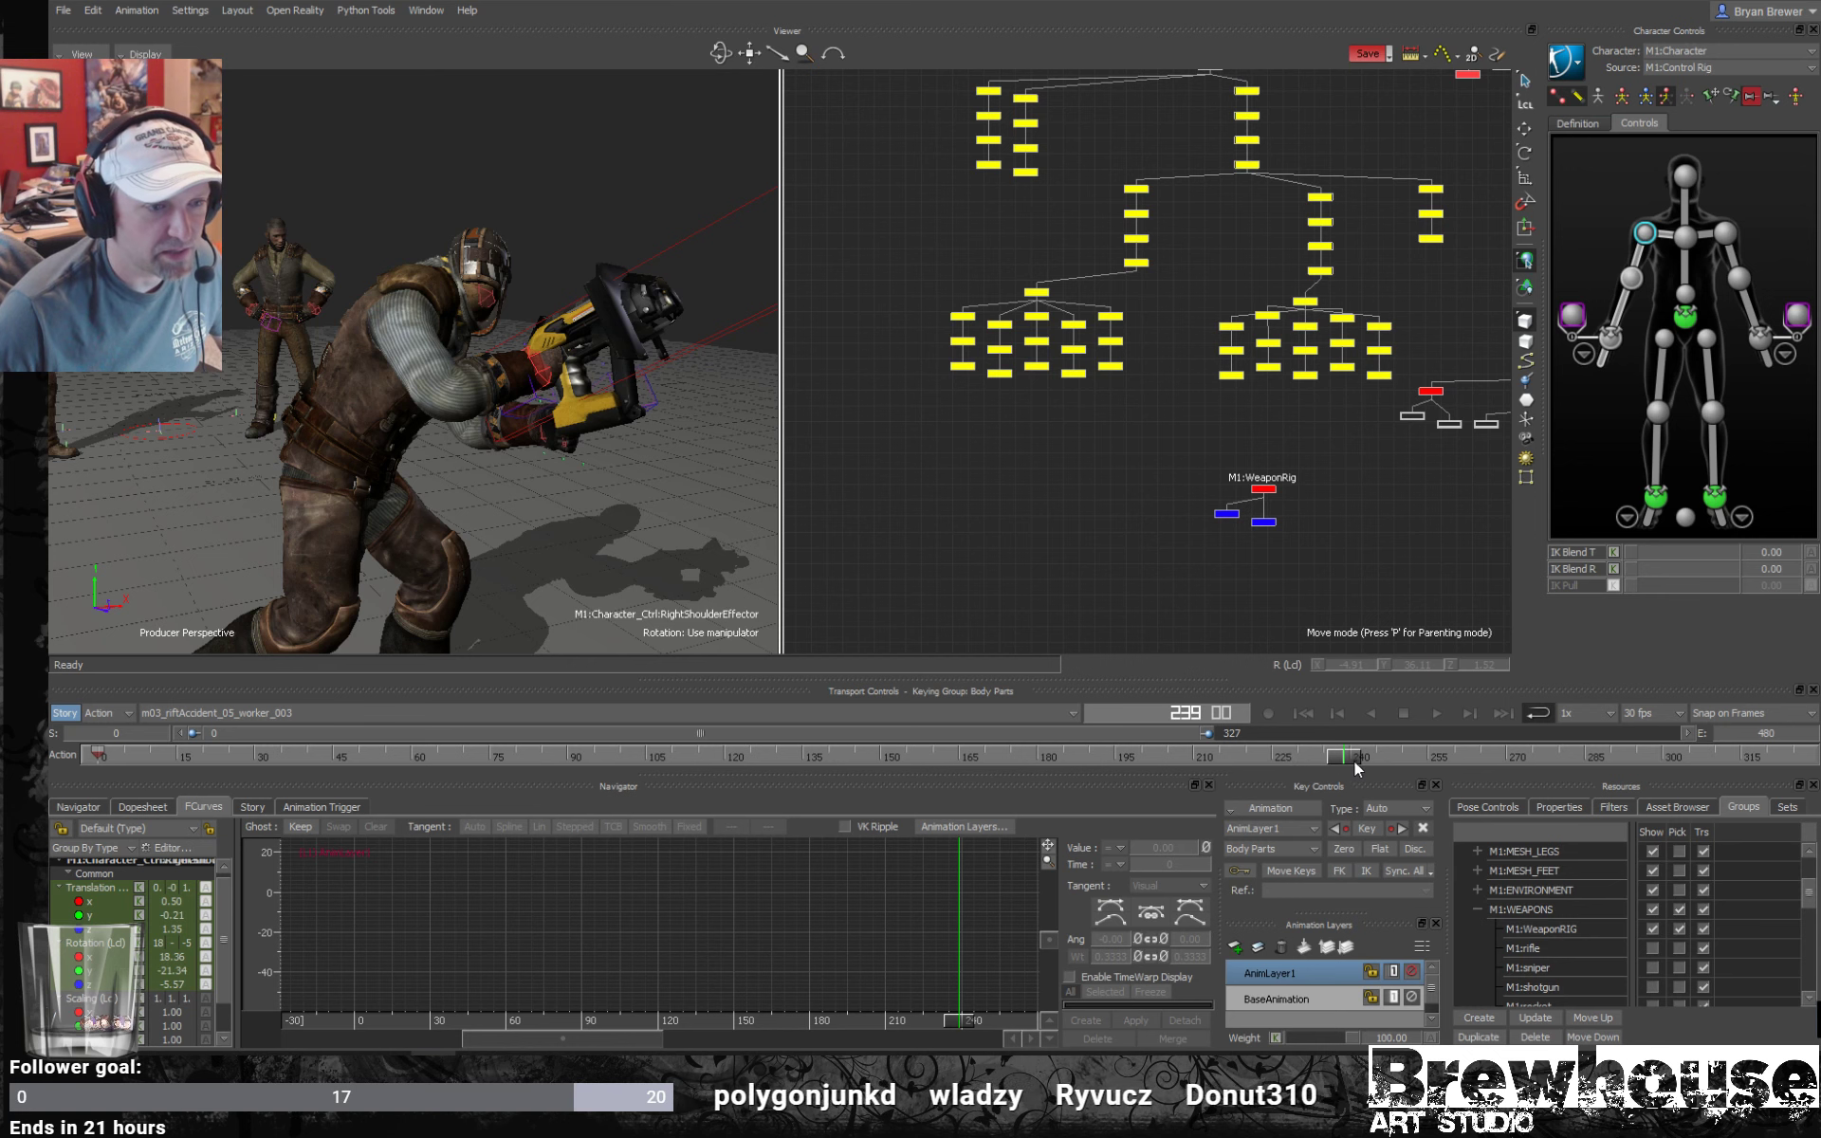
Set a zero key on the right shoulder effector at frame 243 and compare the hands with the weapon at frames 241 and 242.
left_click_drag(1342, 755, 1372, 760)
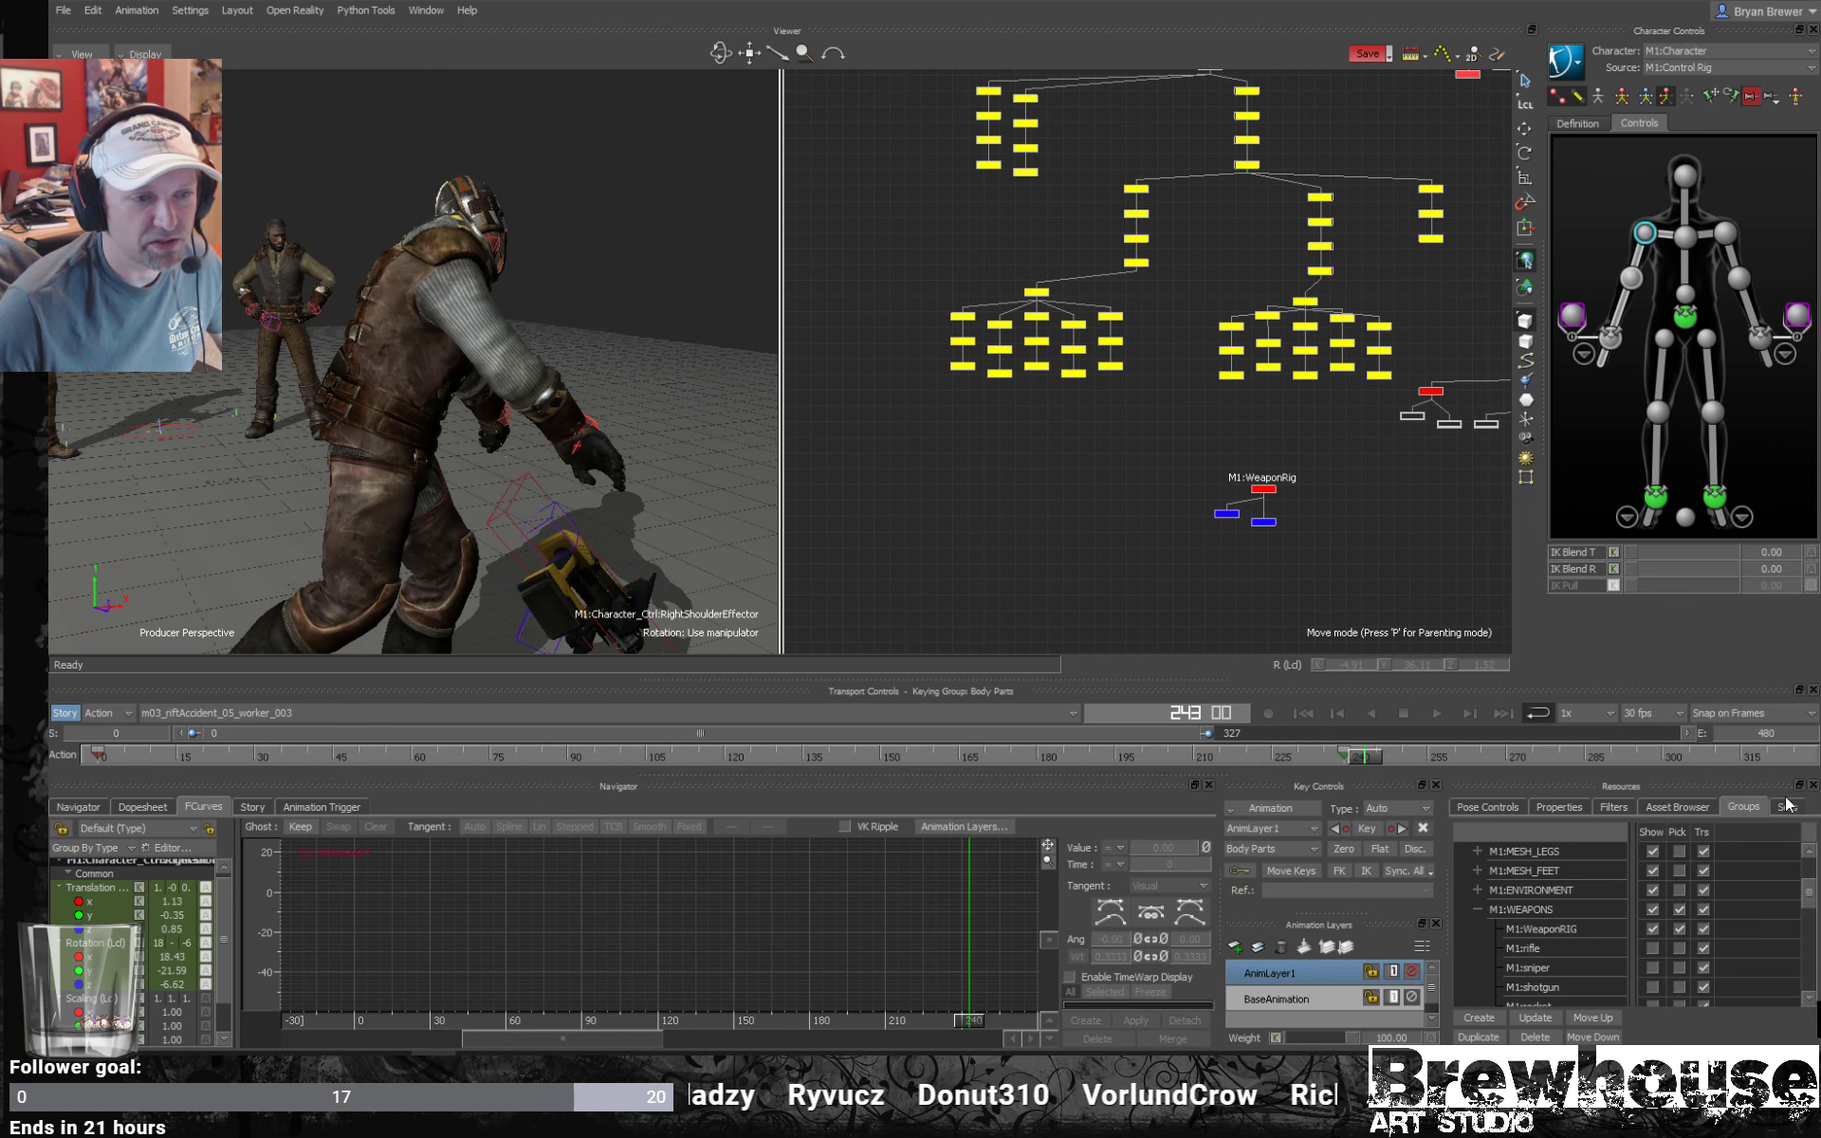
left_click(1342, 849)
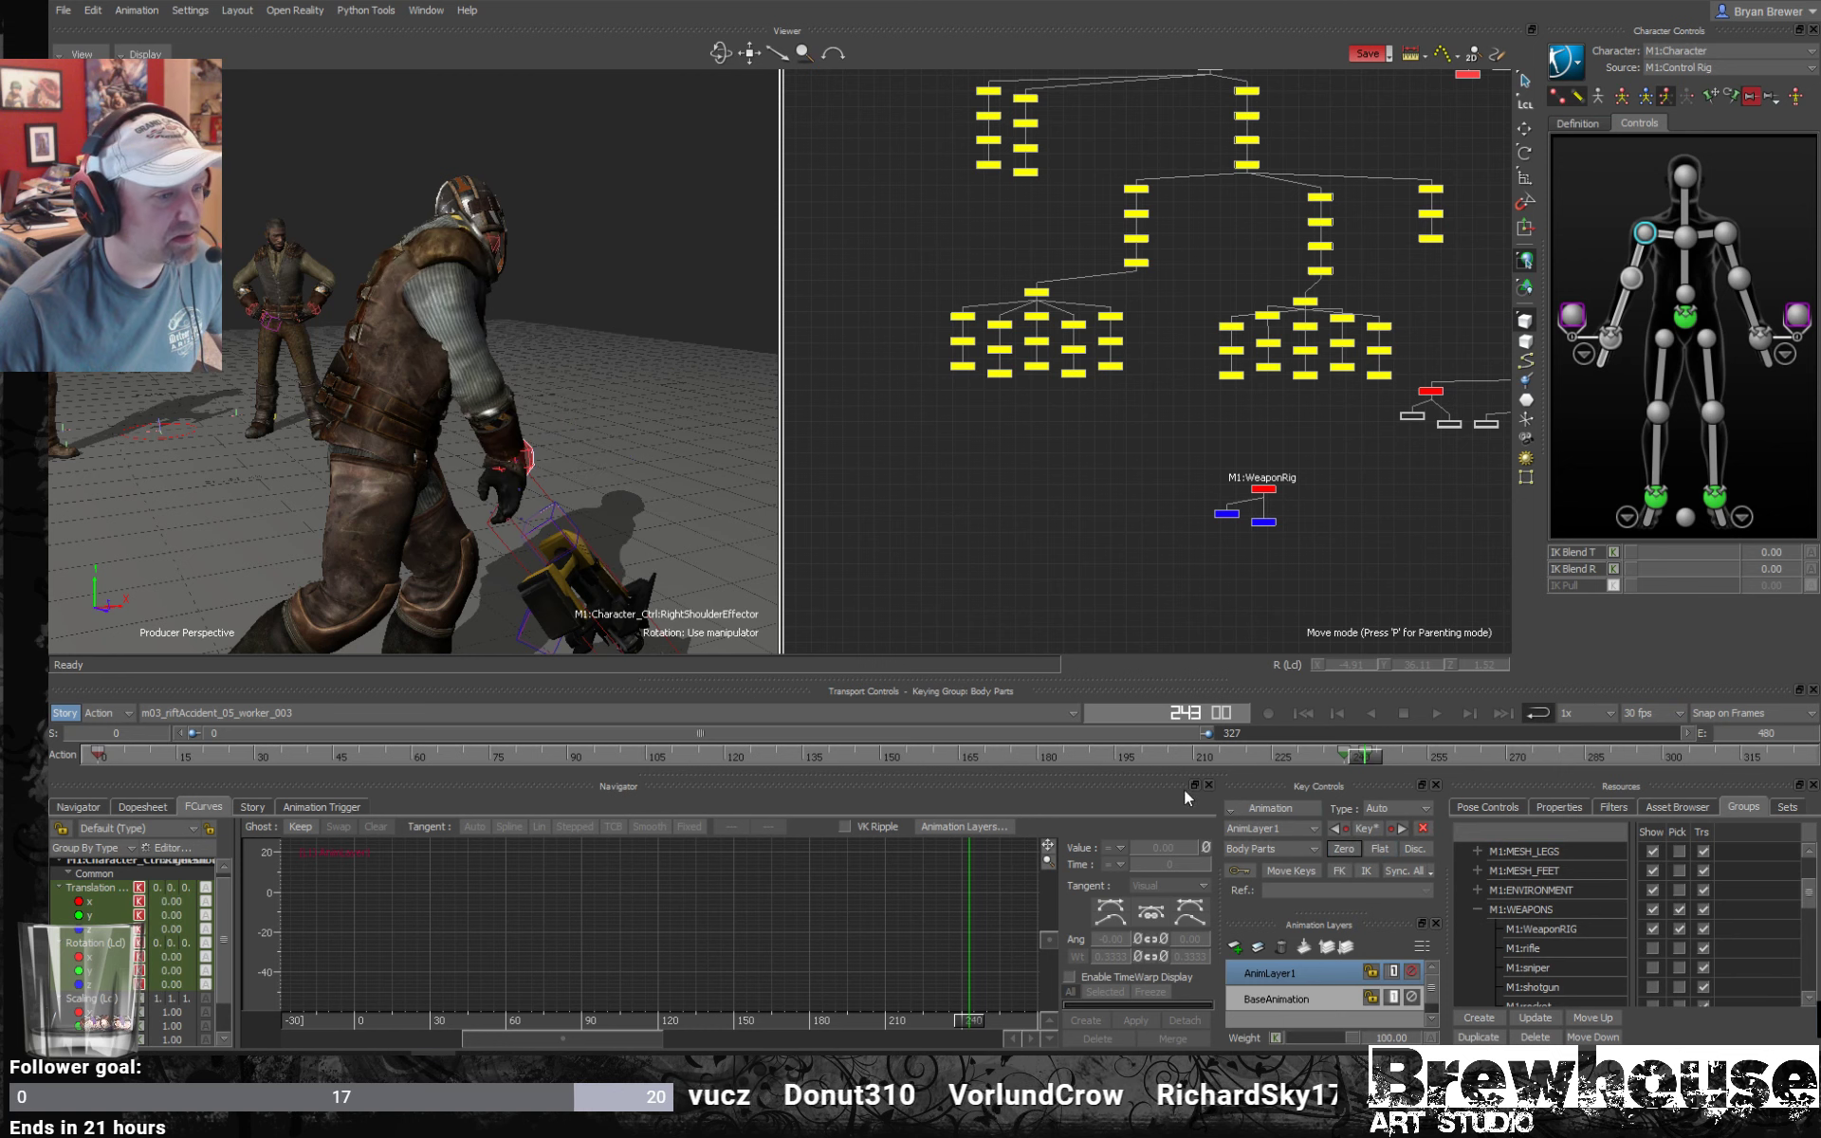
left_click_drag(1367, 764, 1353, 761)
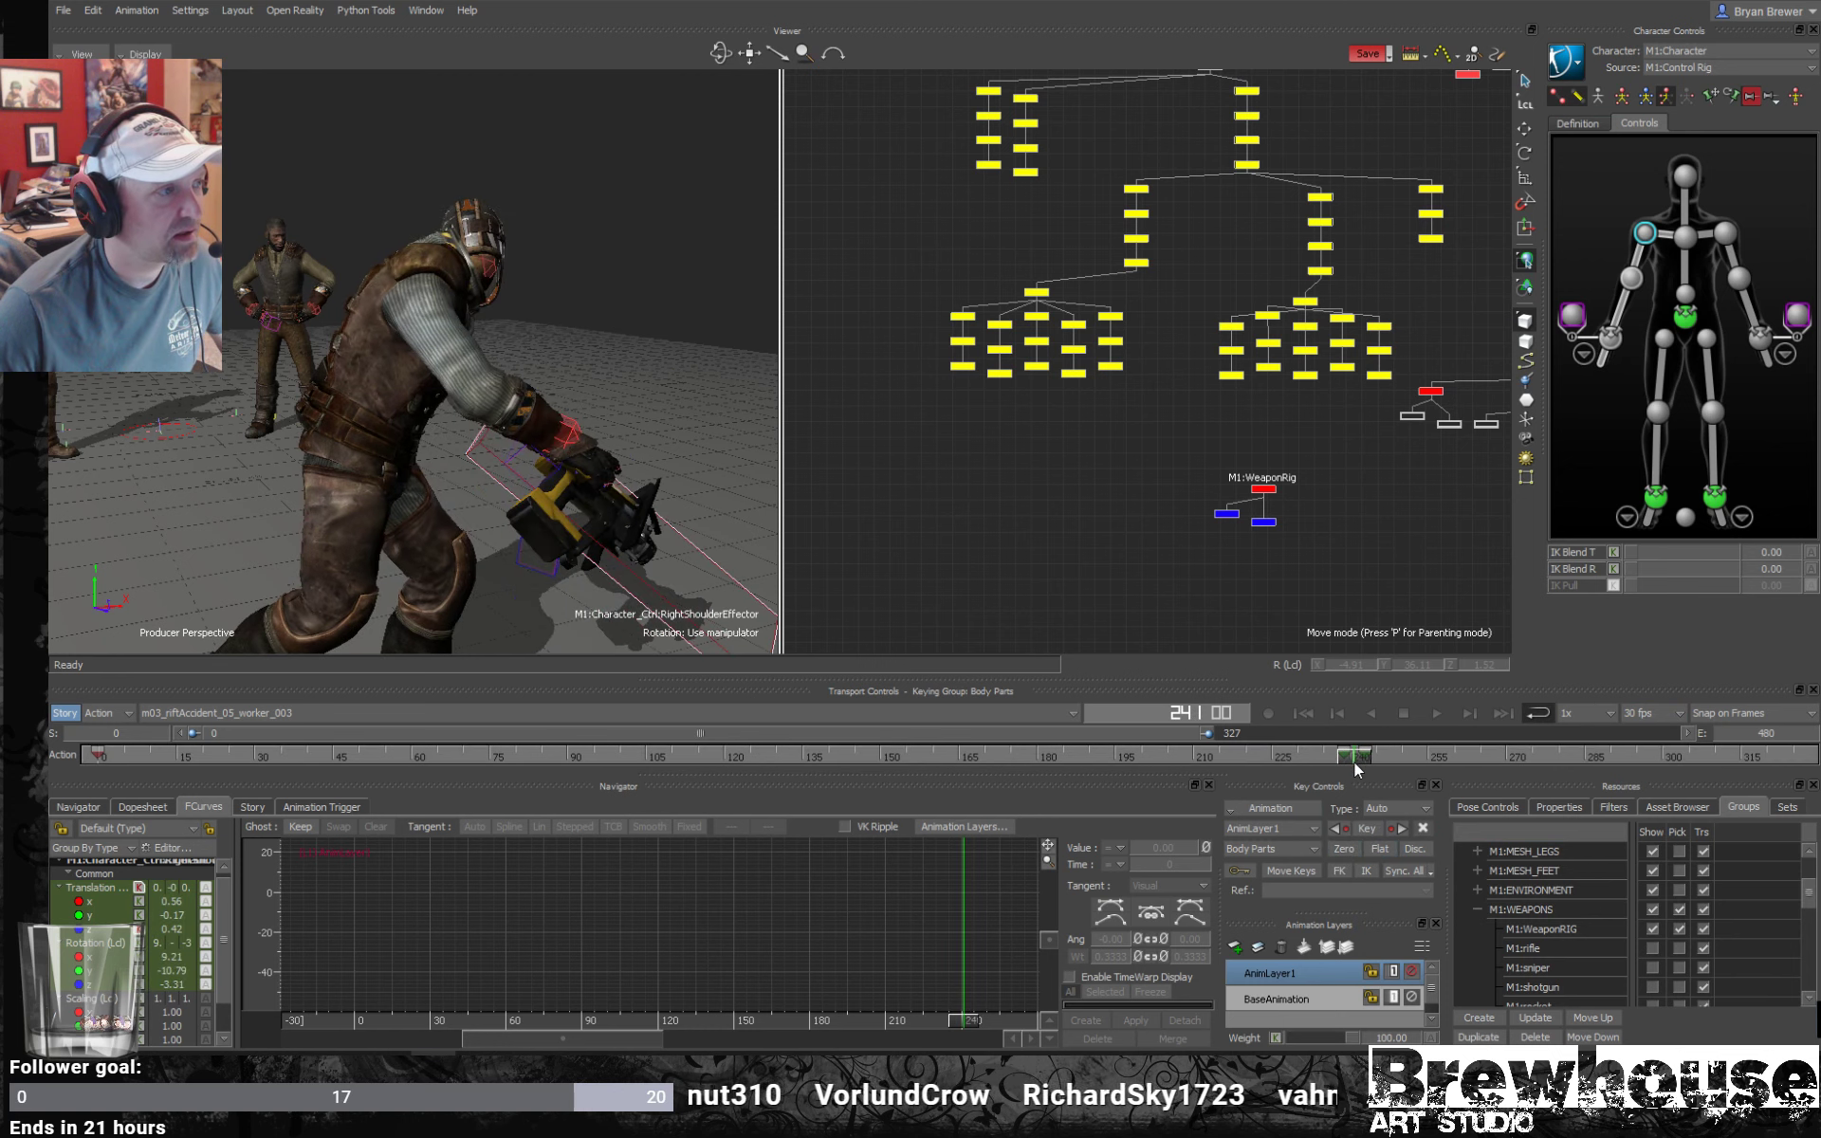
left_click_drag(675, 493, 635, 539)
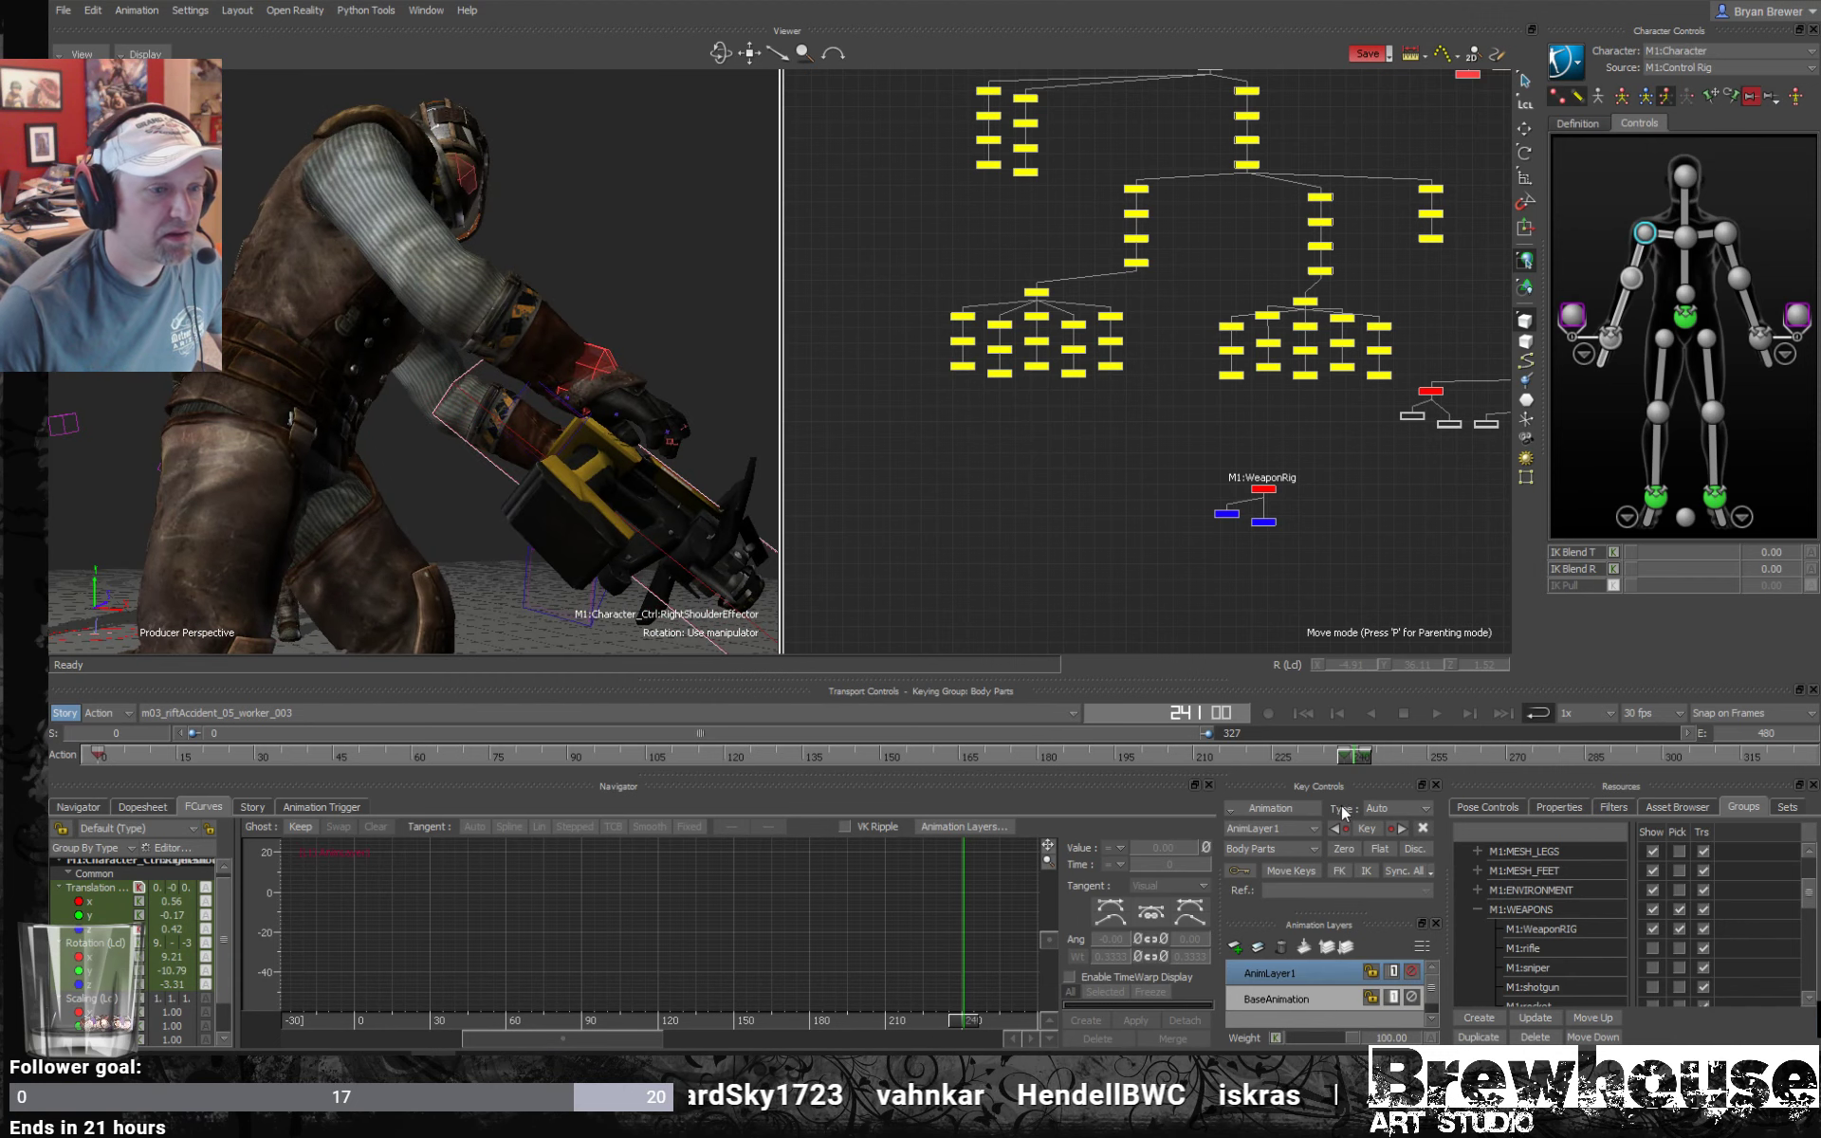
left_click(1362, 756)
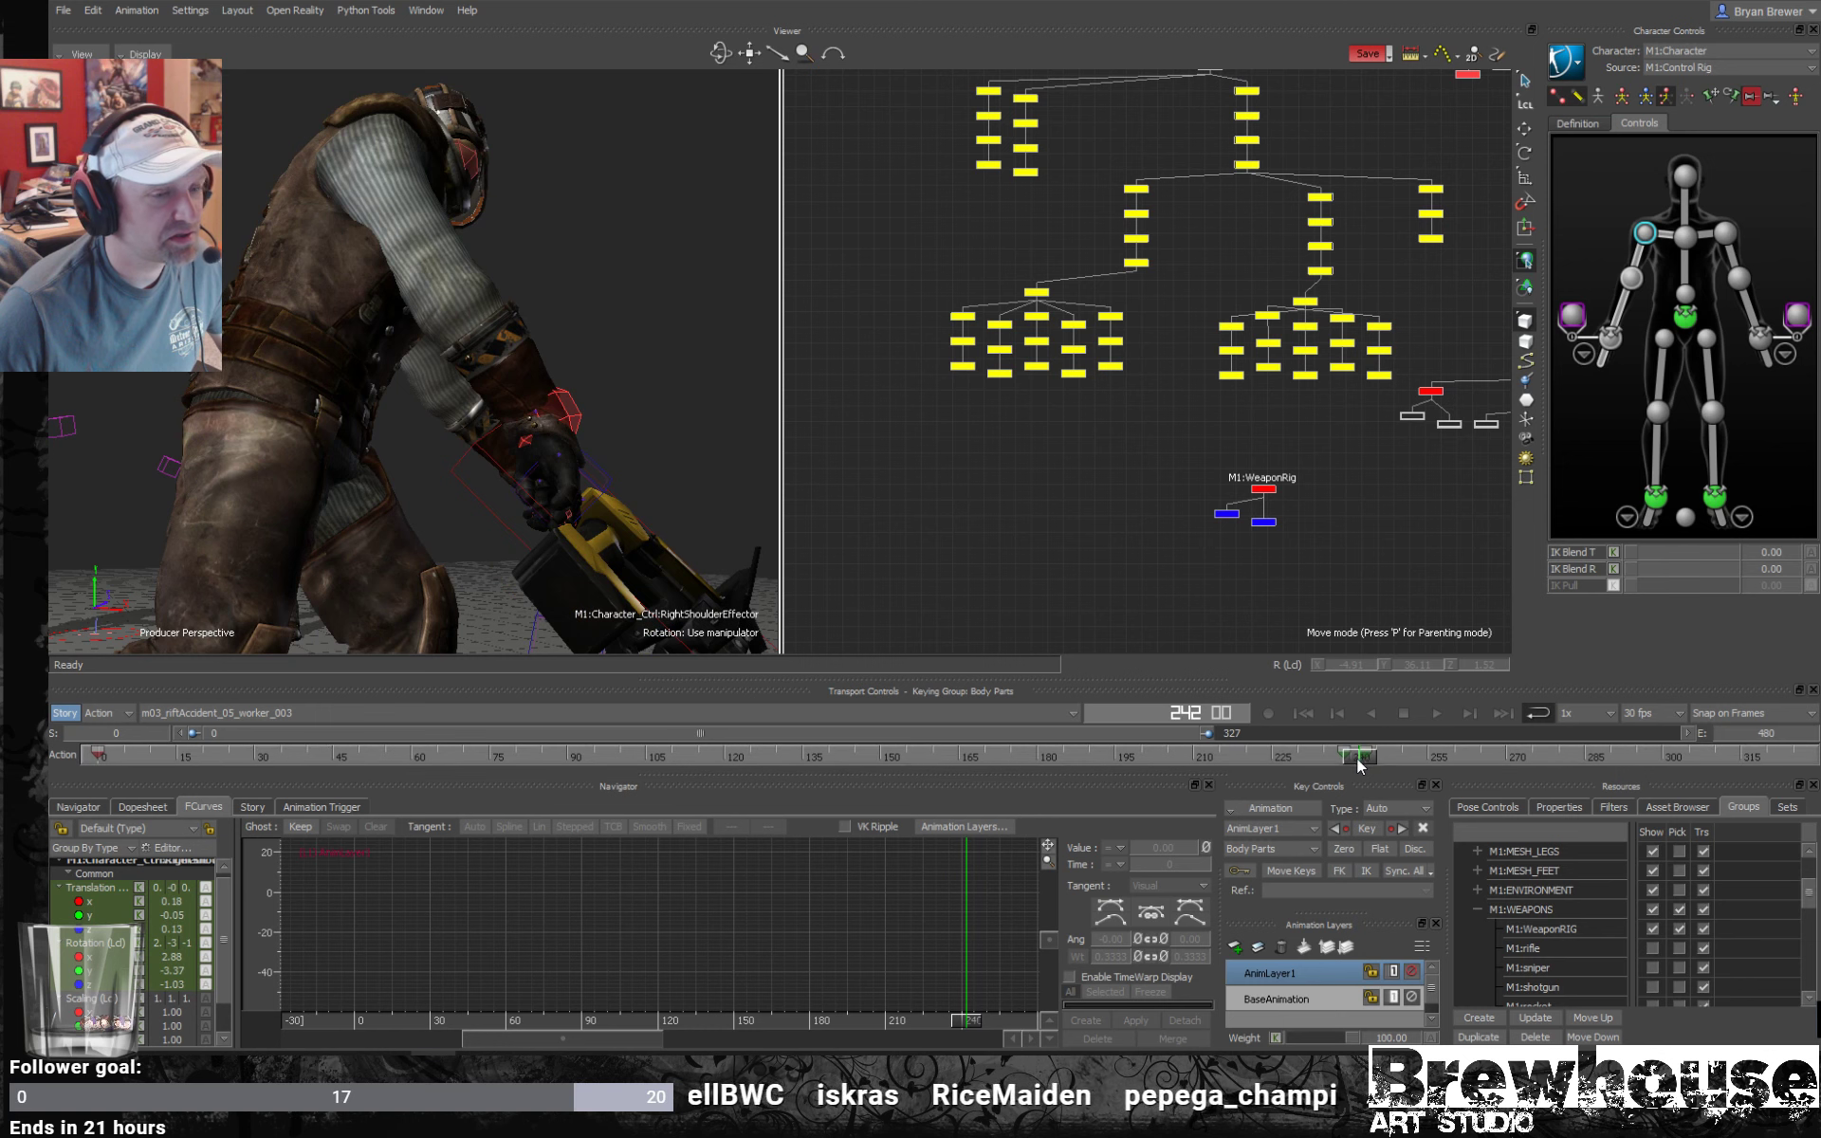
left_click(1356, 756)
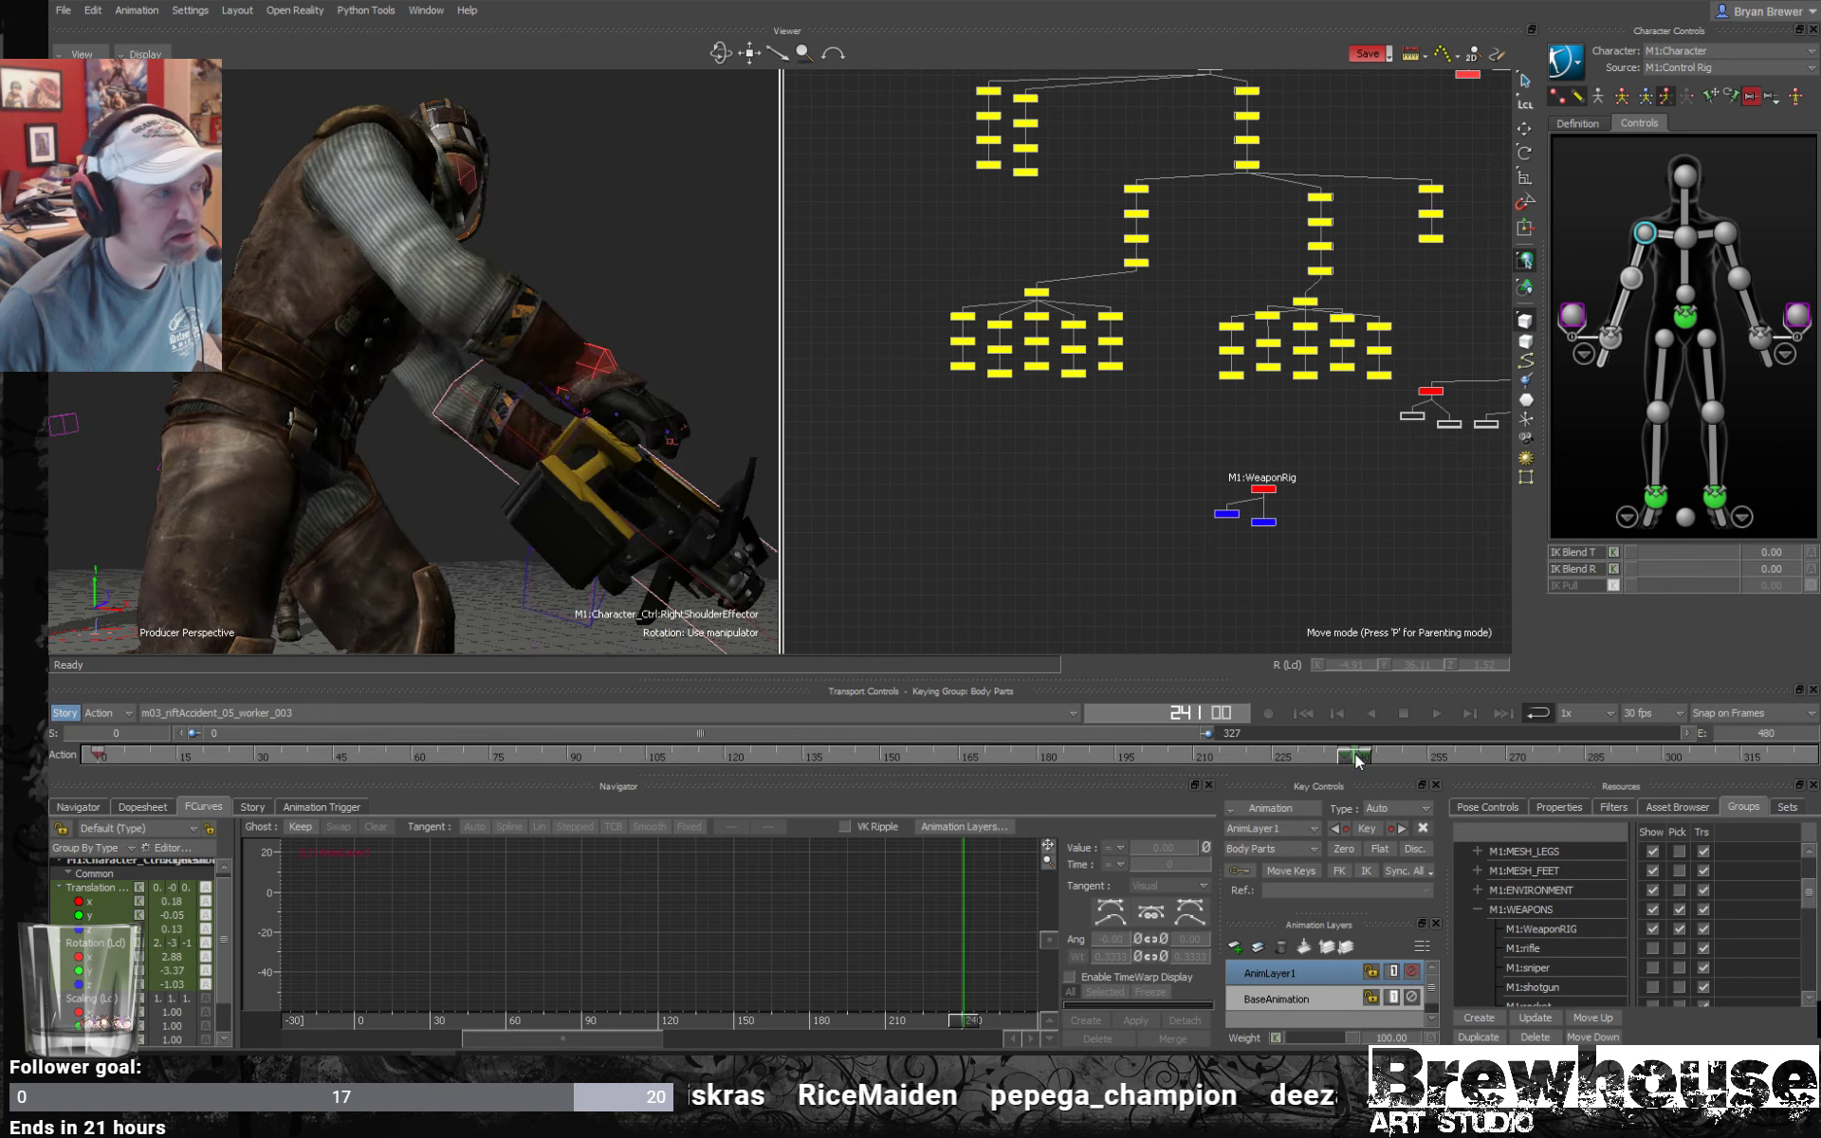
left_click_drag(1356, 759, 1363, 762)
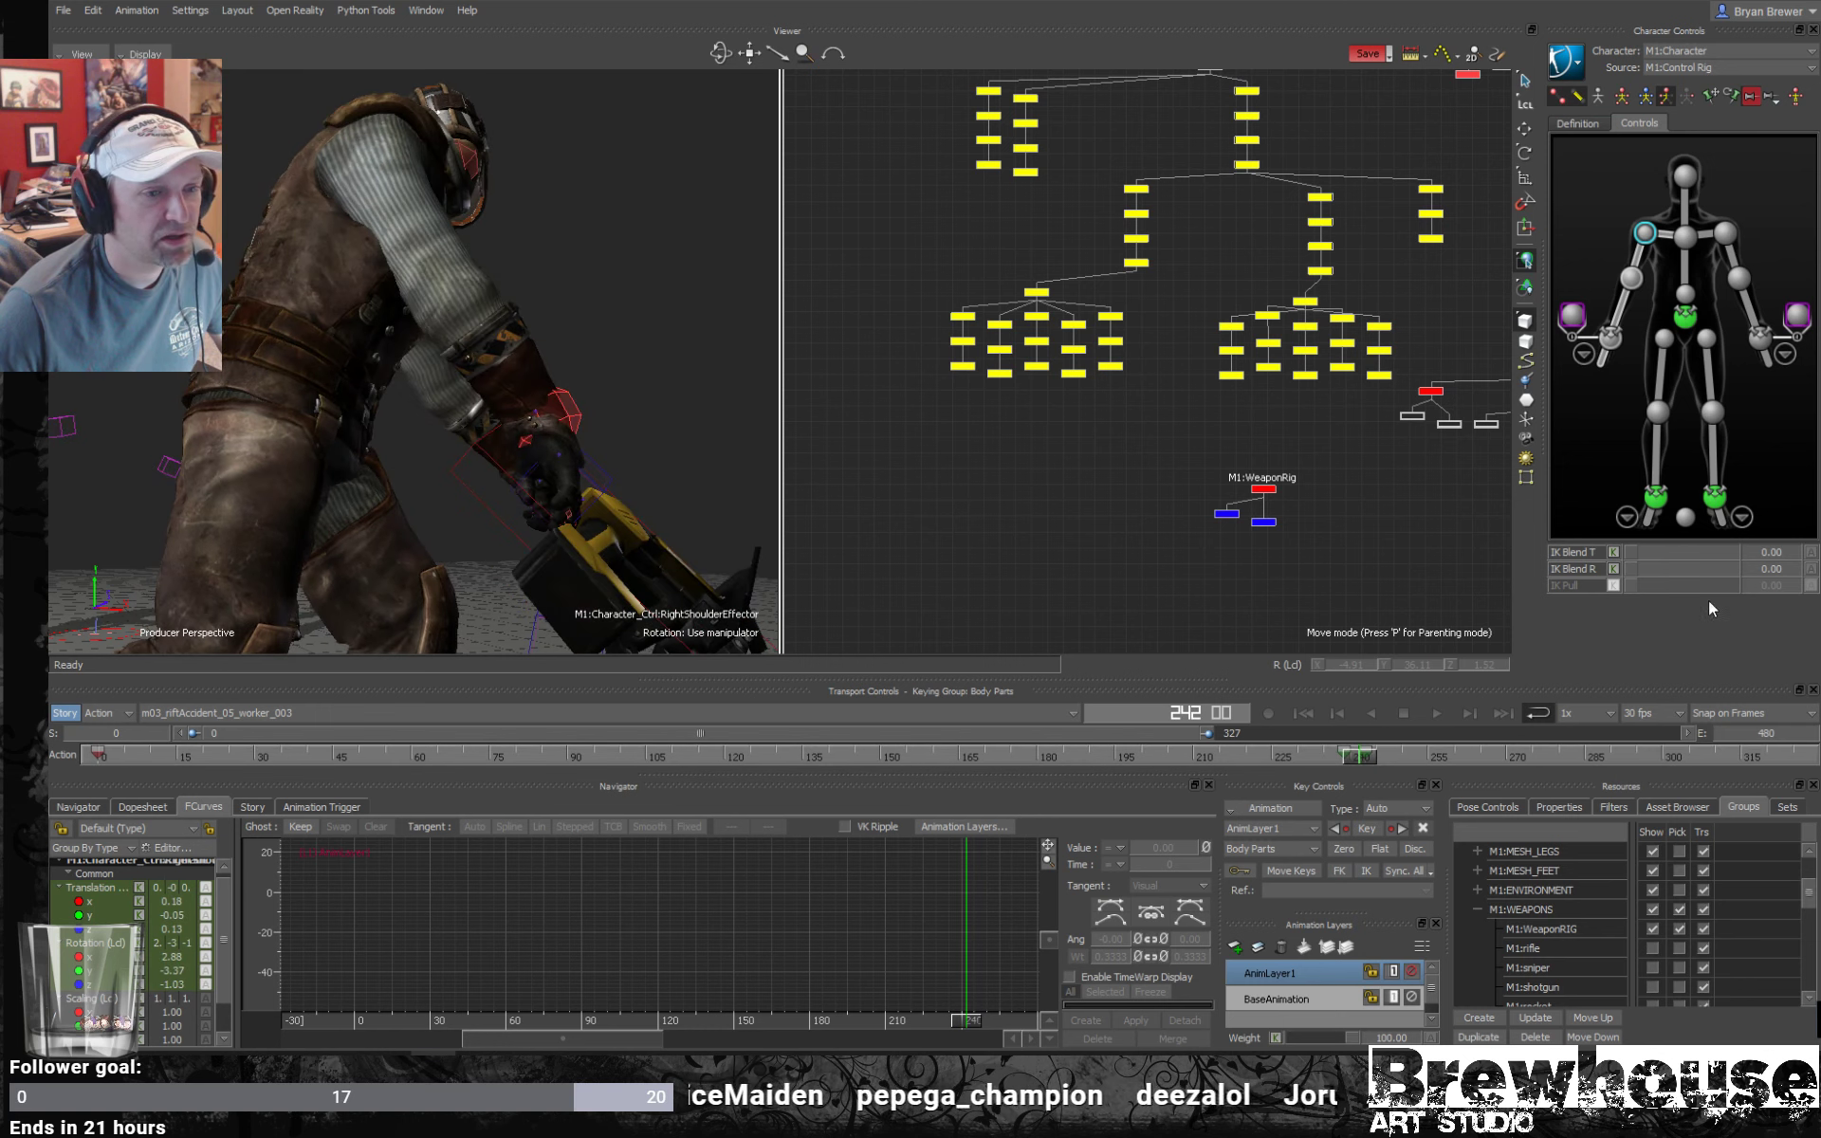
Try IK Blend T and IK Blend R at 100 on the right wrist auxiliary effector at frame 242, then return both to 0.
left_click(1571, 319)
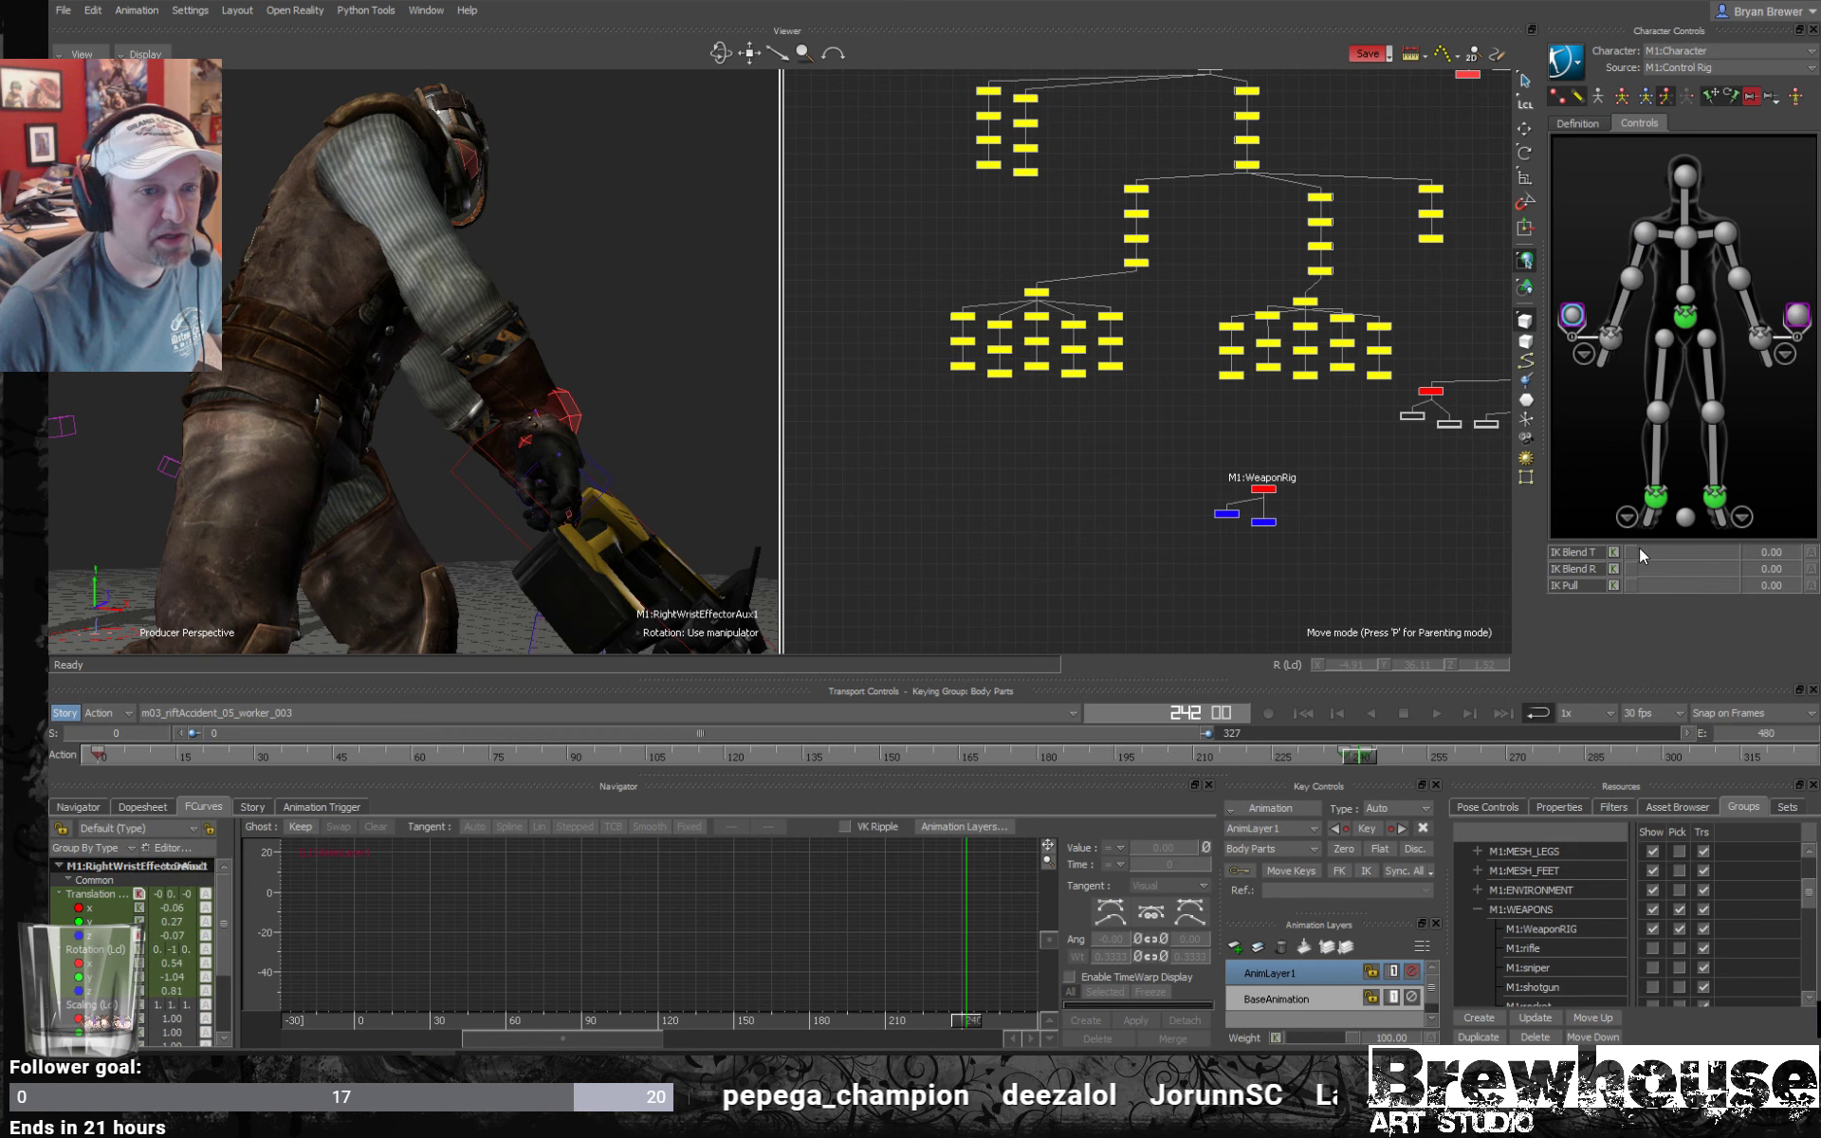
left_click_drag(1635, 554, 1762, 552)
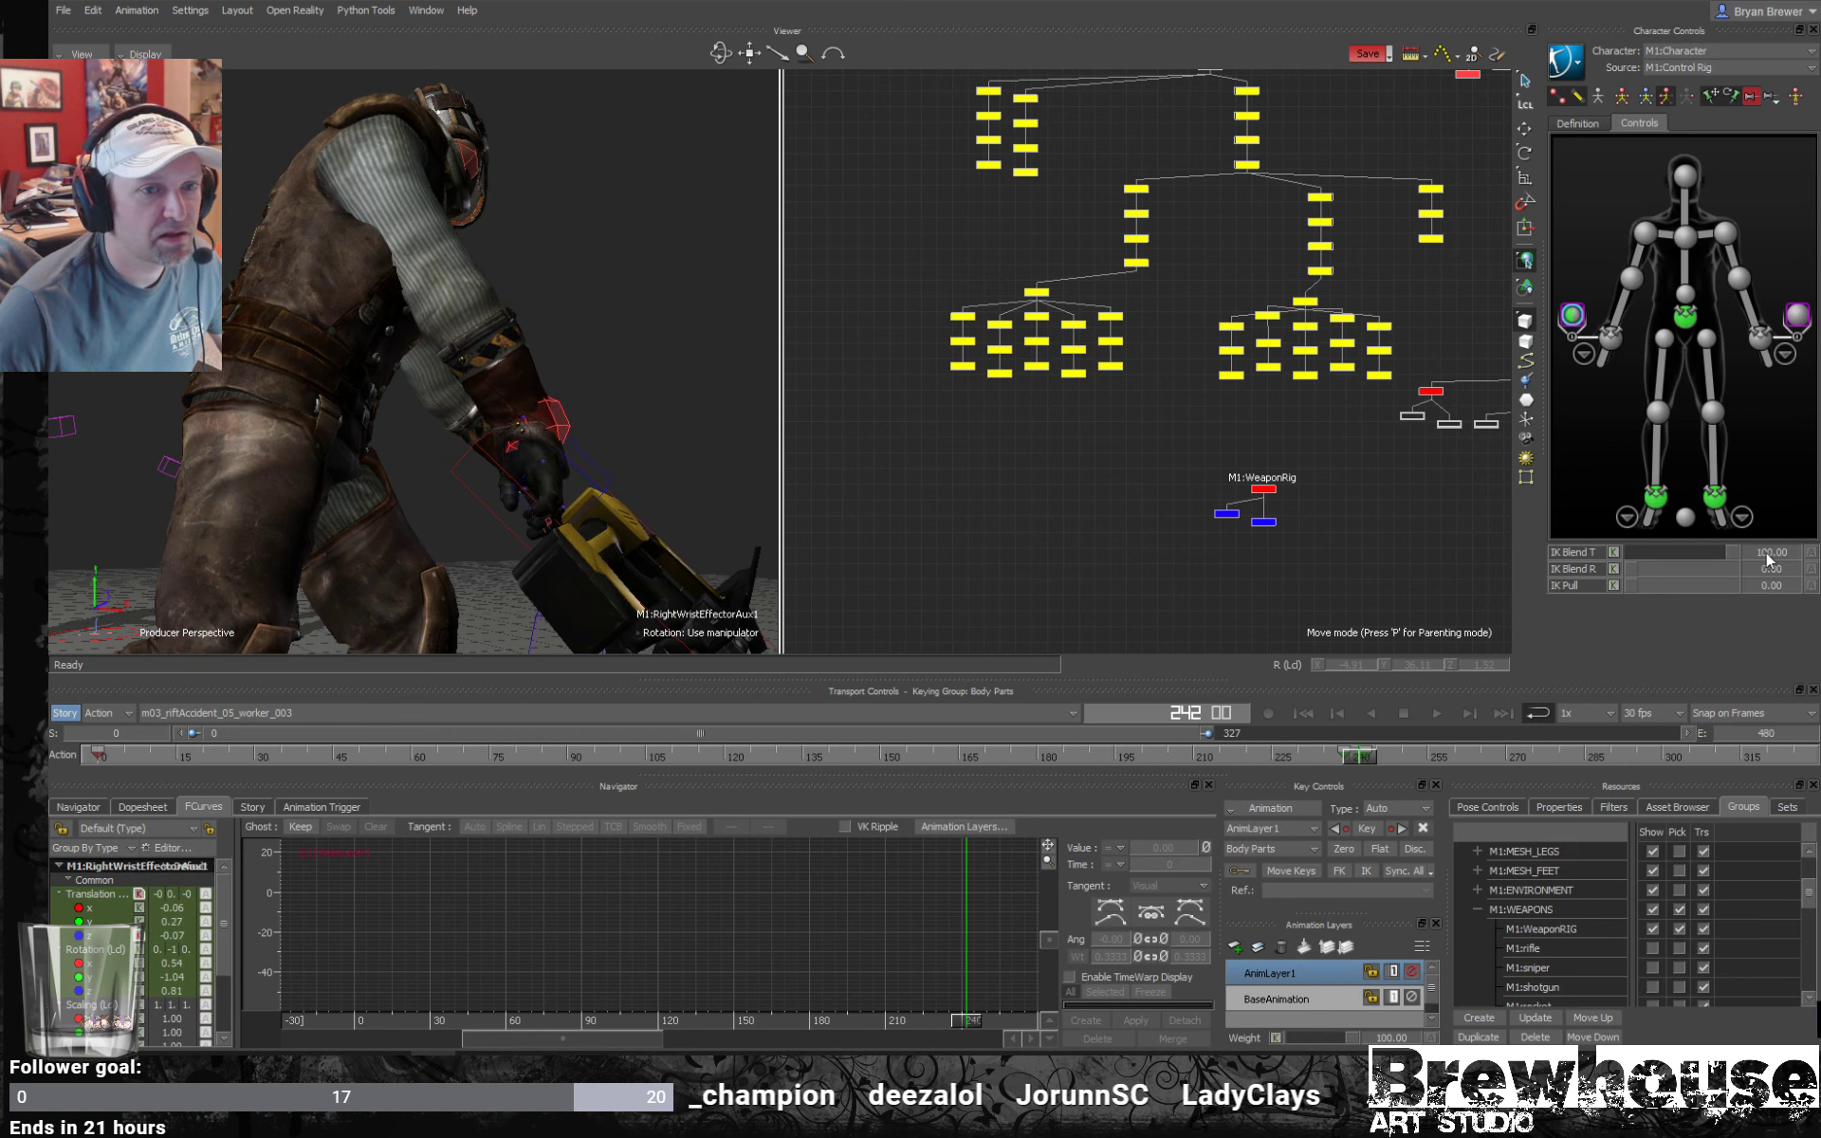
left_click_drag(1631, 567, 1754, 566)
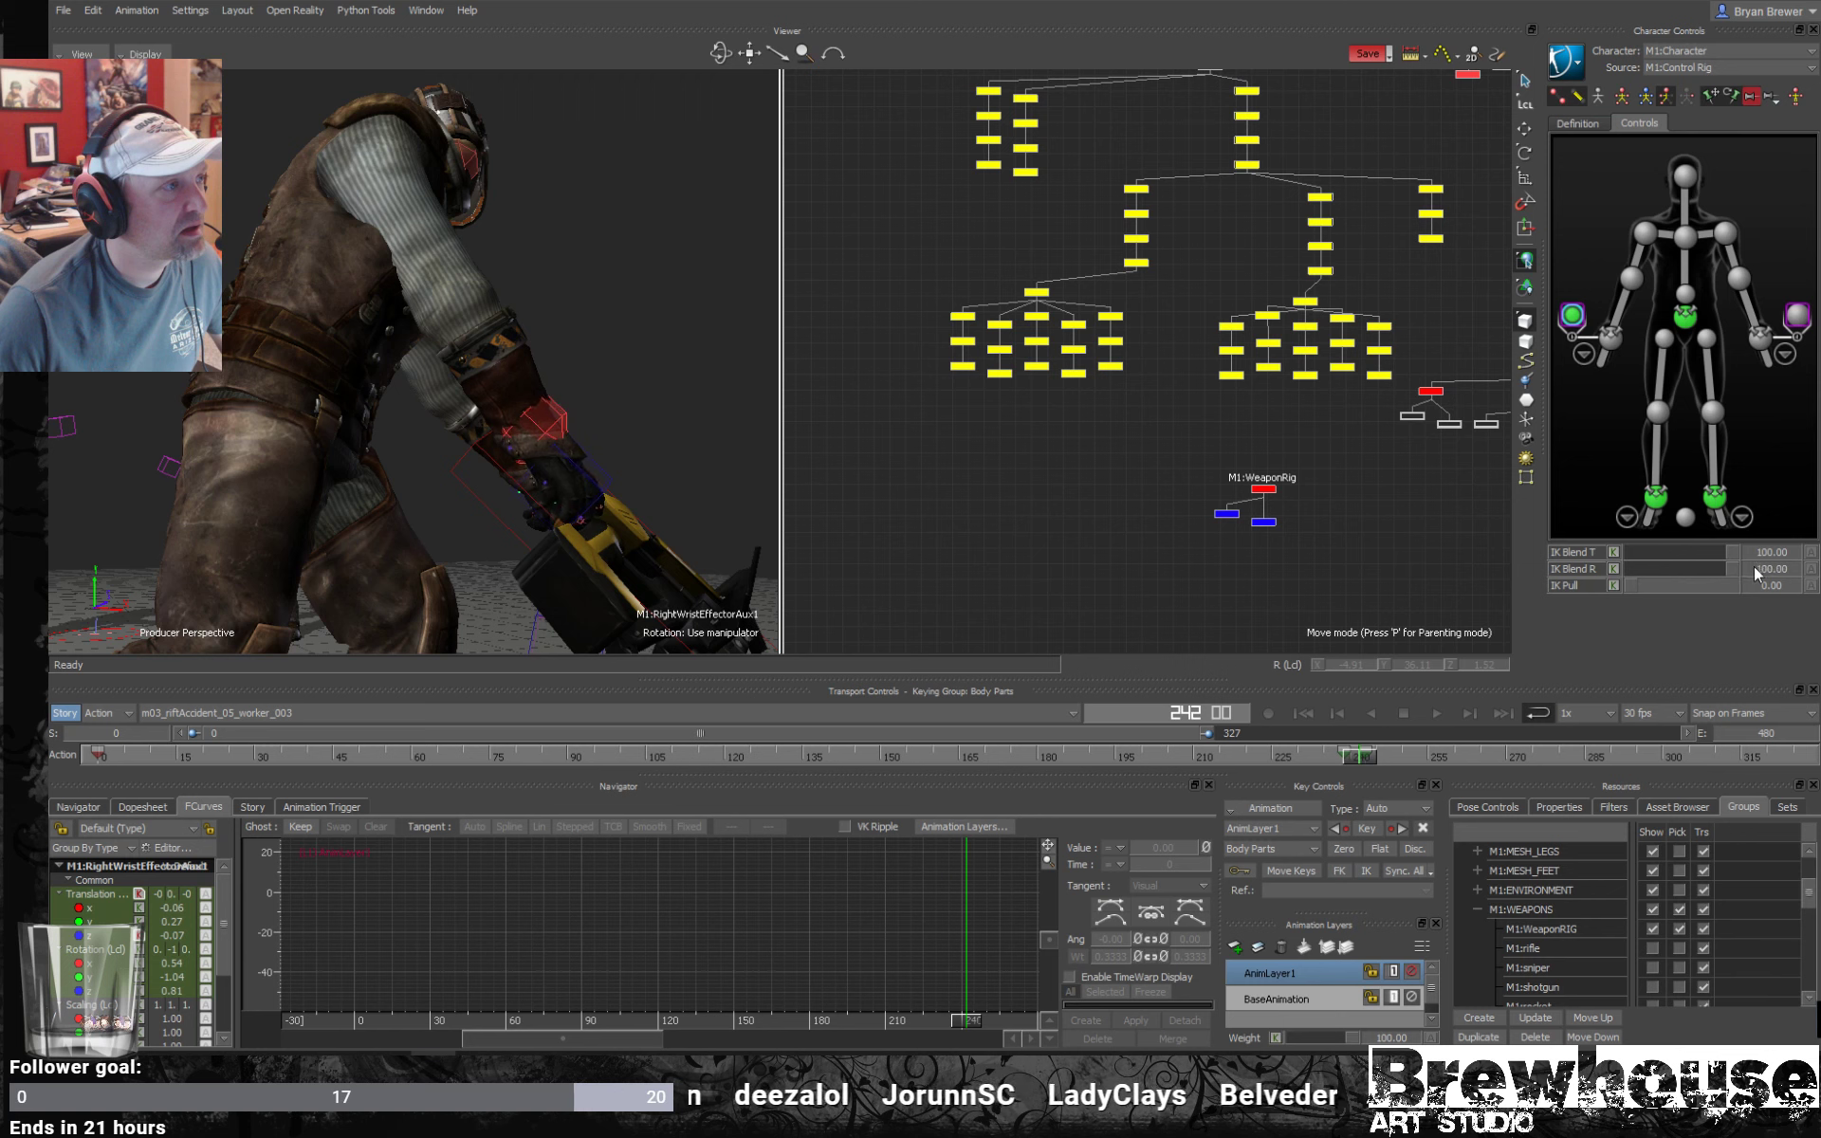
left_click_drag(518, 444, 591, 483, "alt")
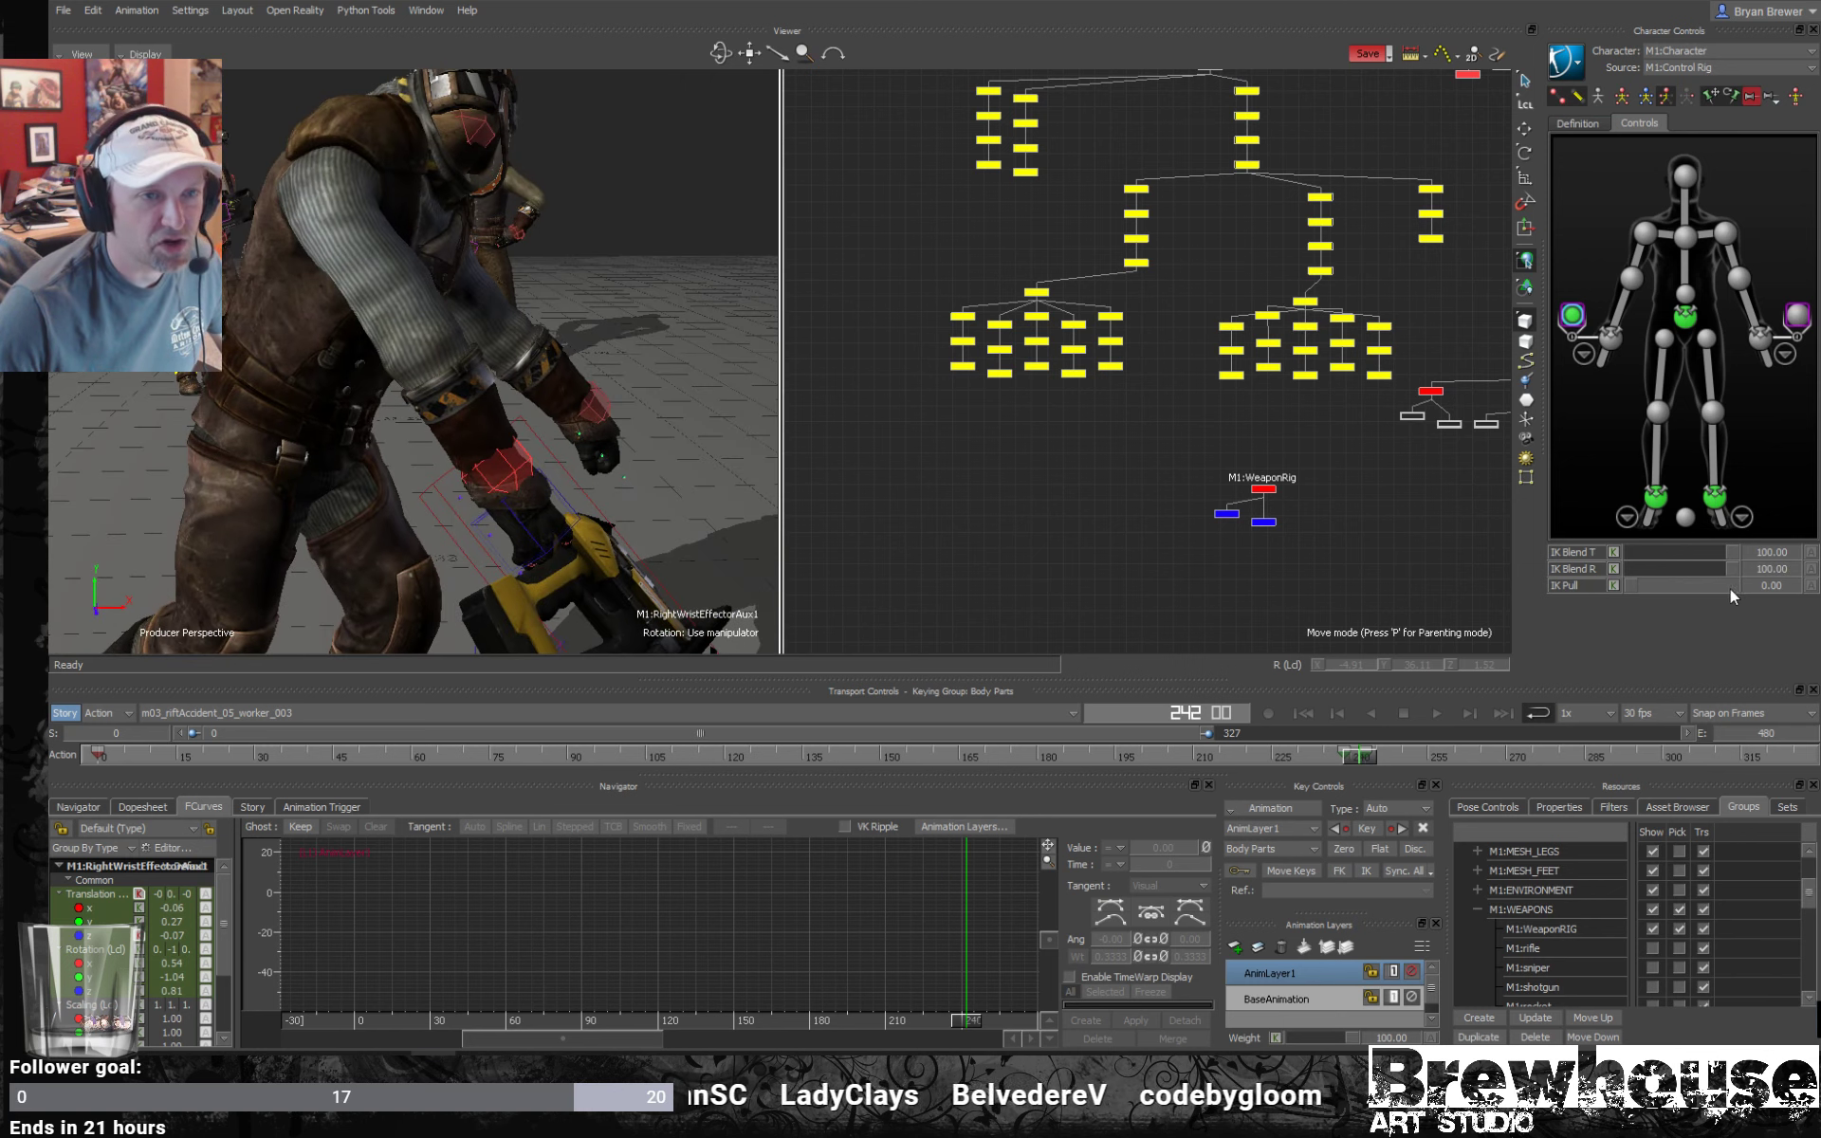
left_click_drag(1732, 549, 1582, 557)
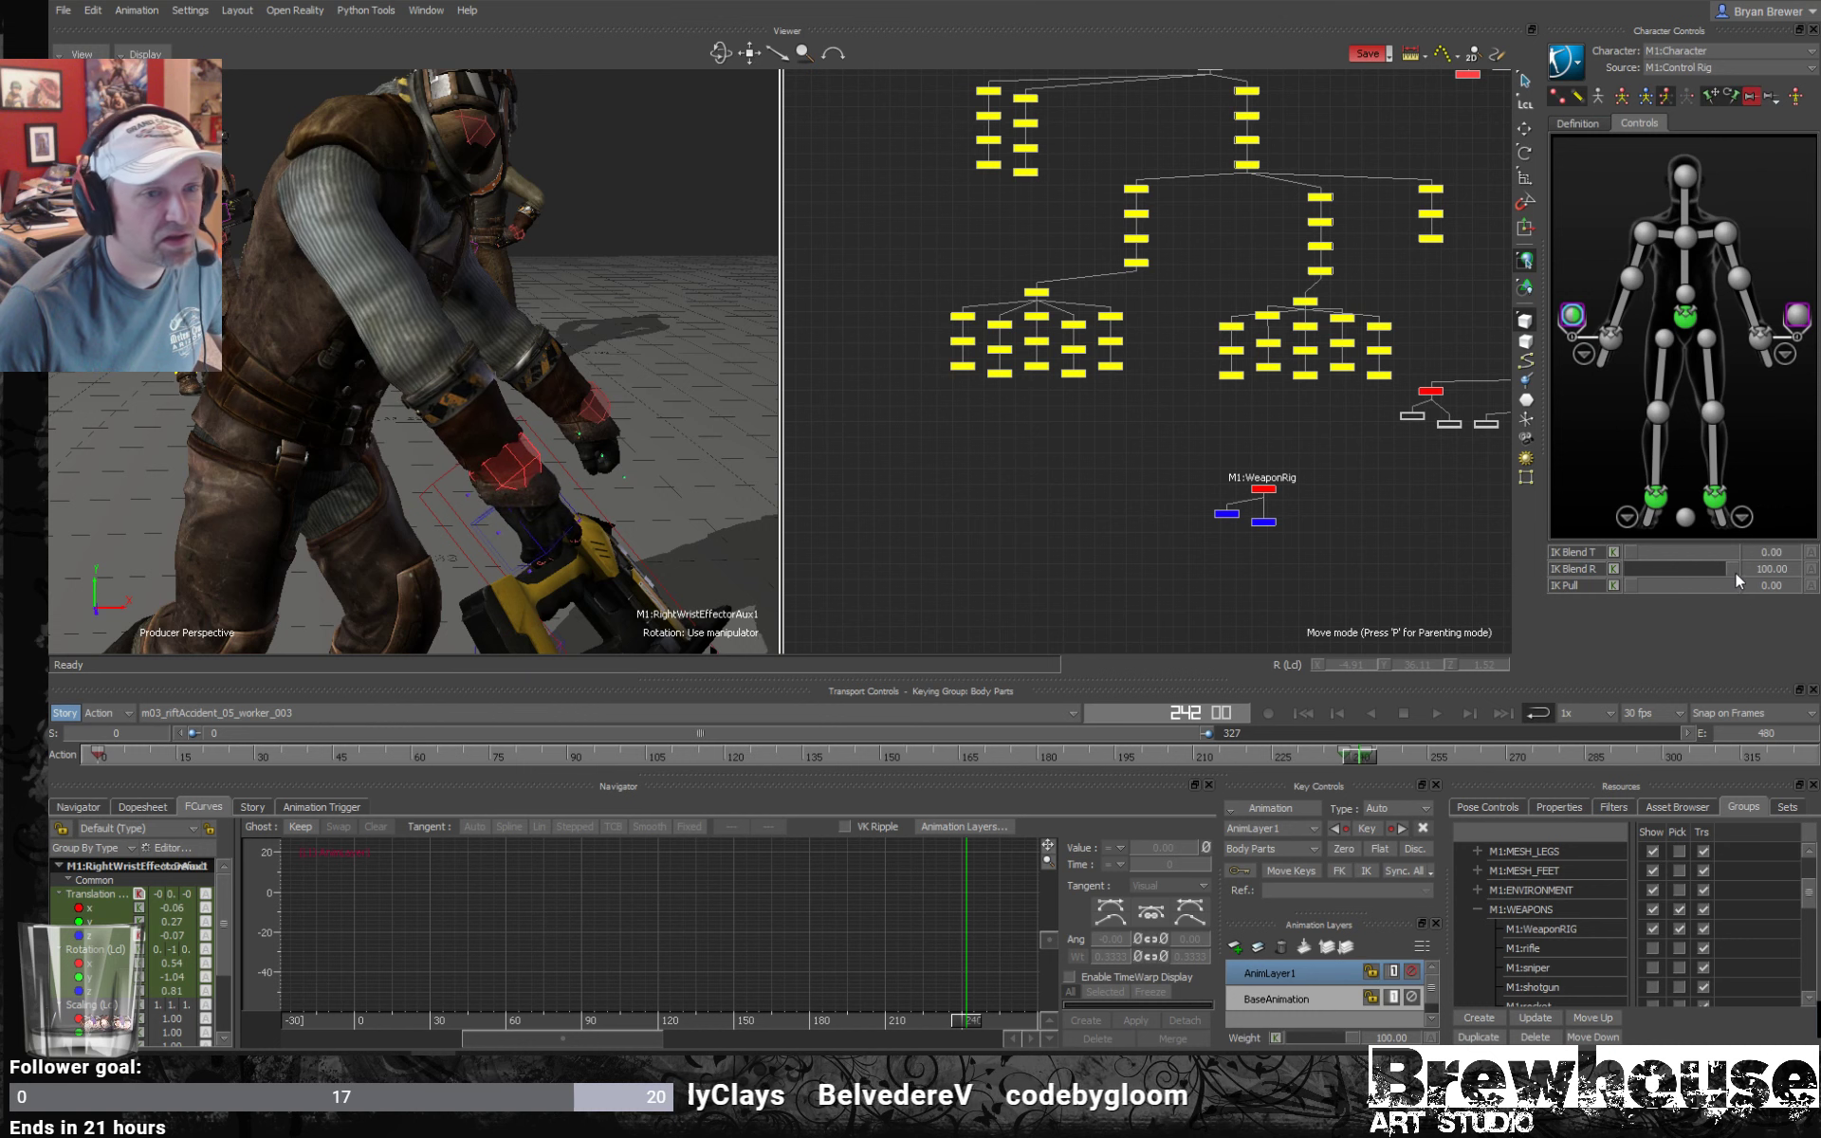
left_click_drag(1734, 572, 1573, 578)
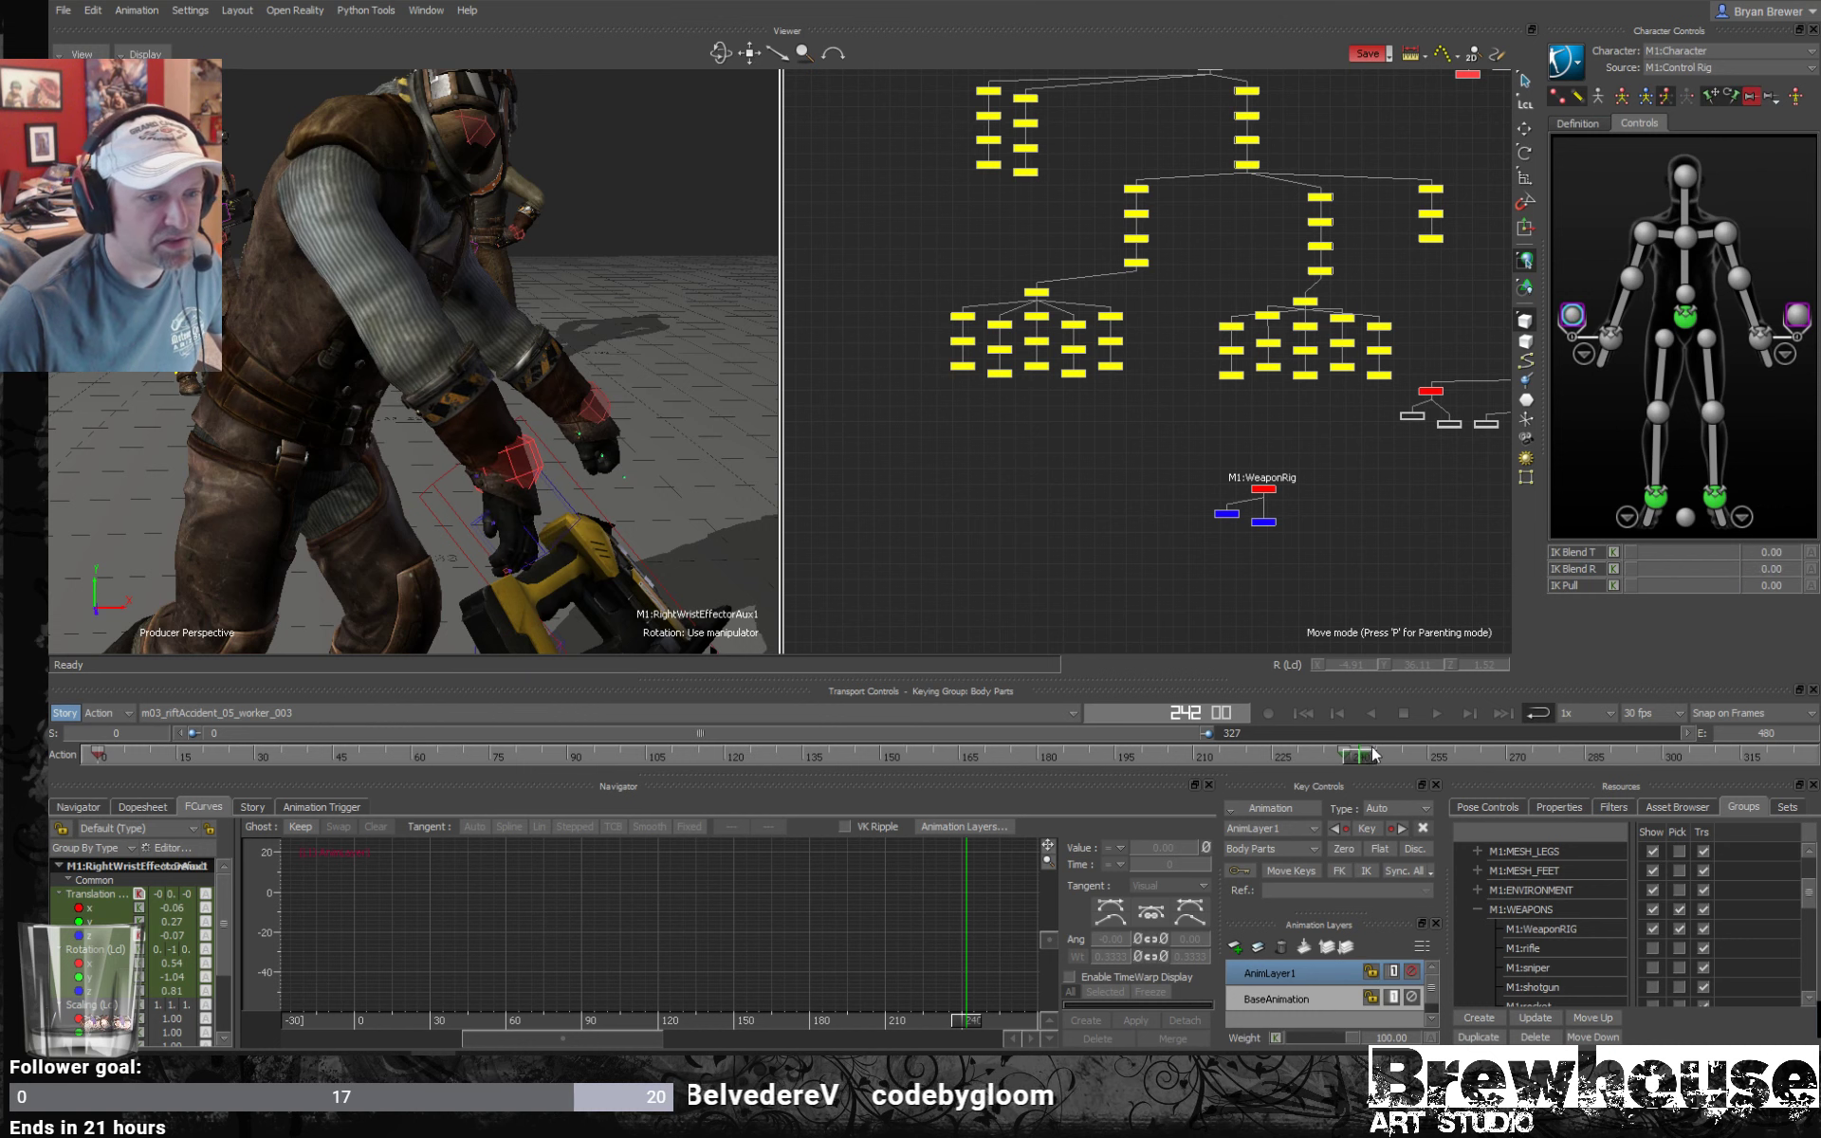
Narrow the timeline to start at frame 206 and key the right wrist auxiliary effector's IK Blend T and R at 100 on frame 241.
left_click_drag(194, 733, 816, 749)
left_click_drag(610, 764, 588, 765)
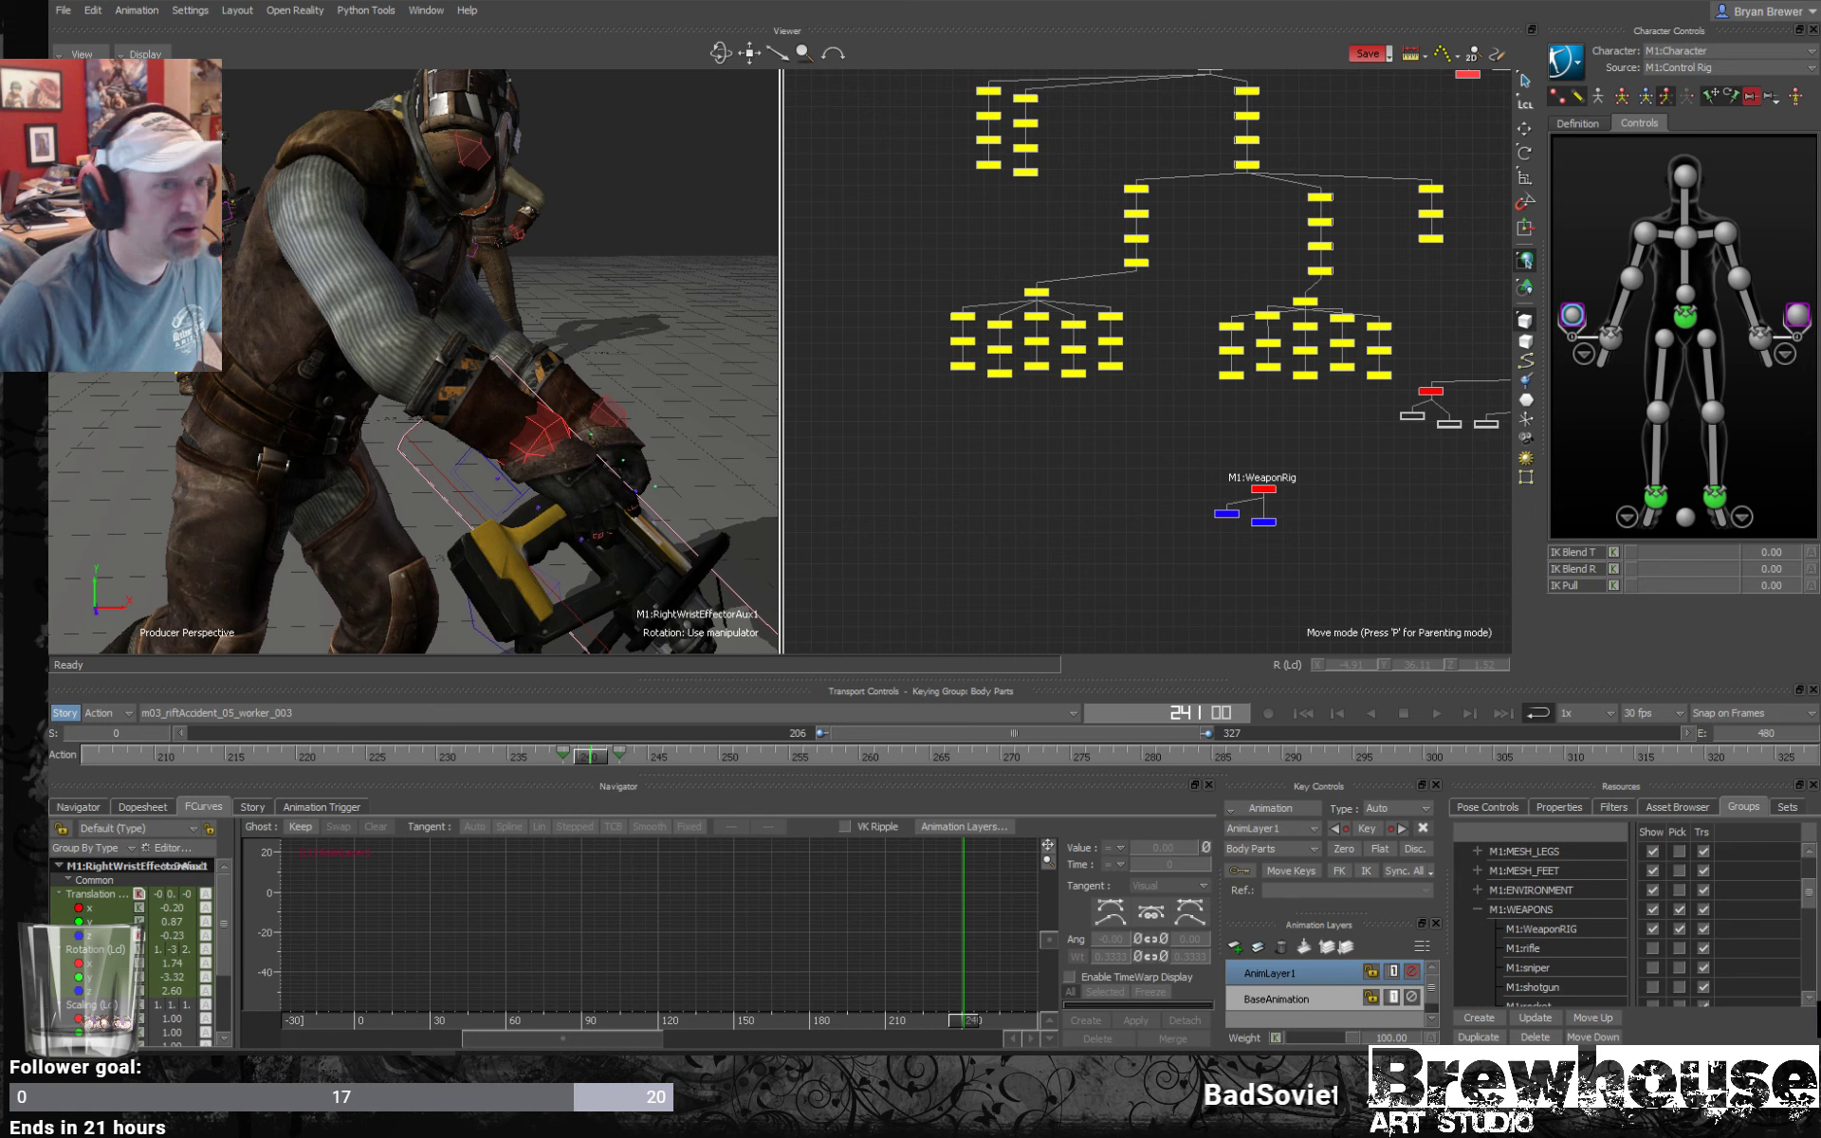
left_click_drag(1638, 552, 1762, 552)
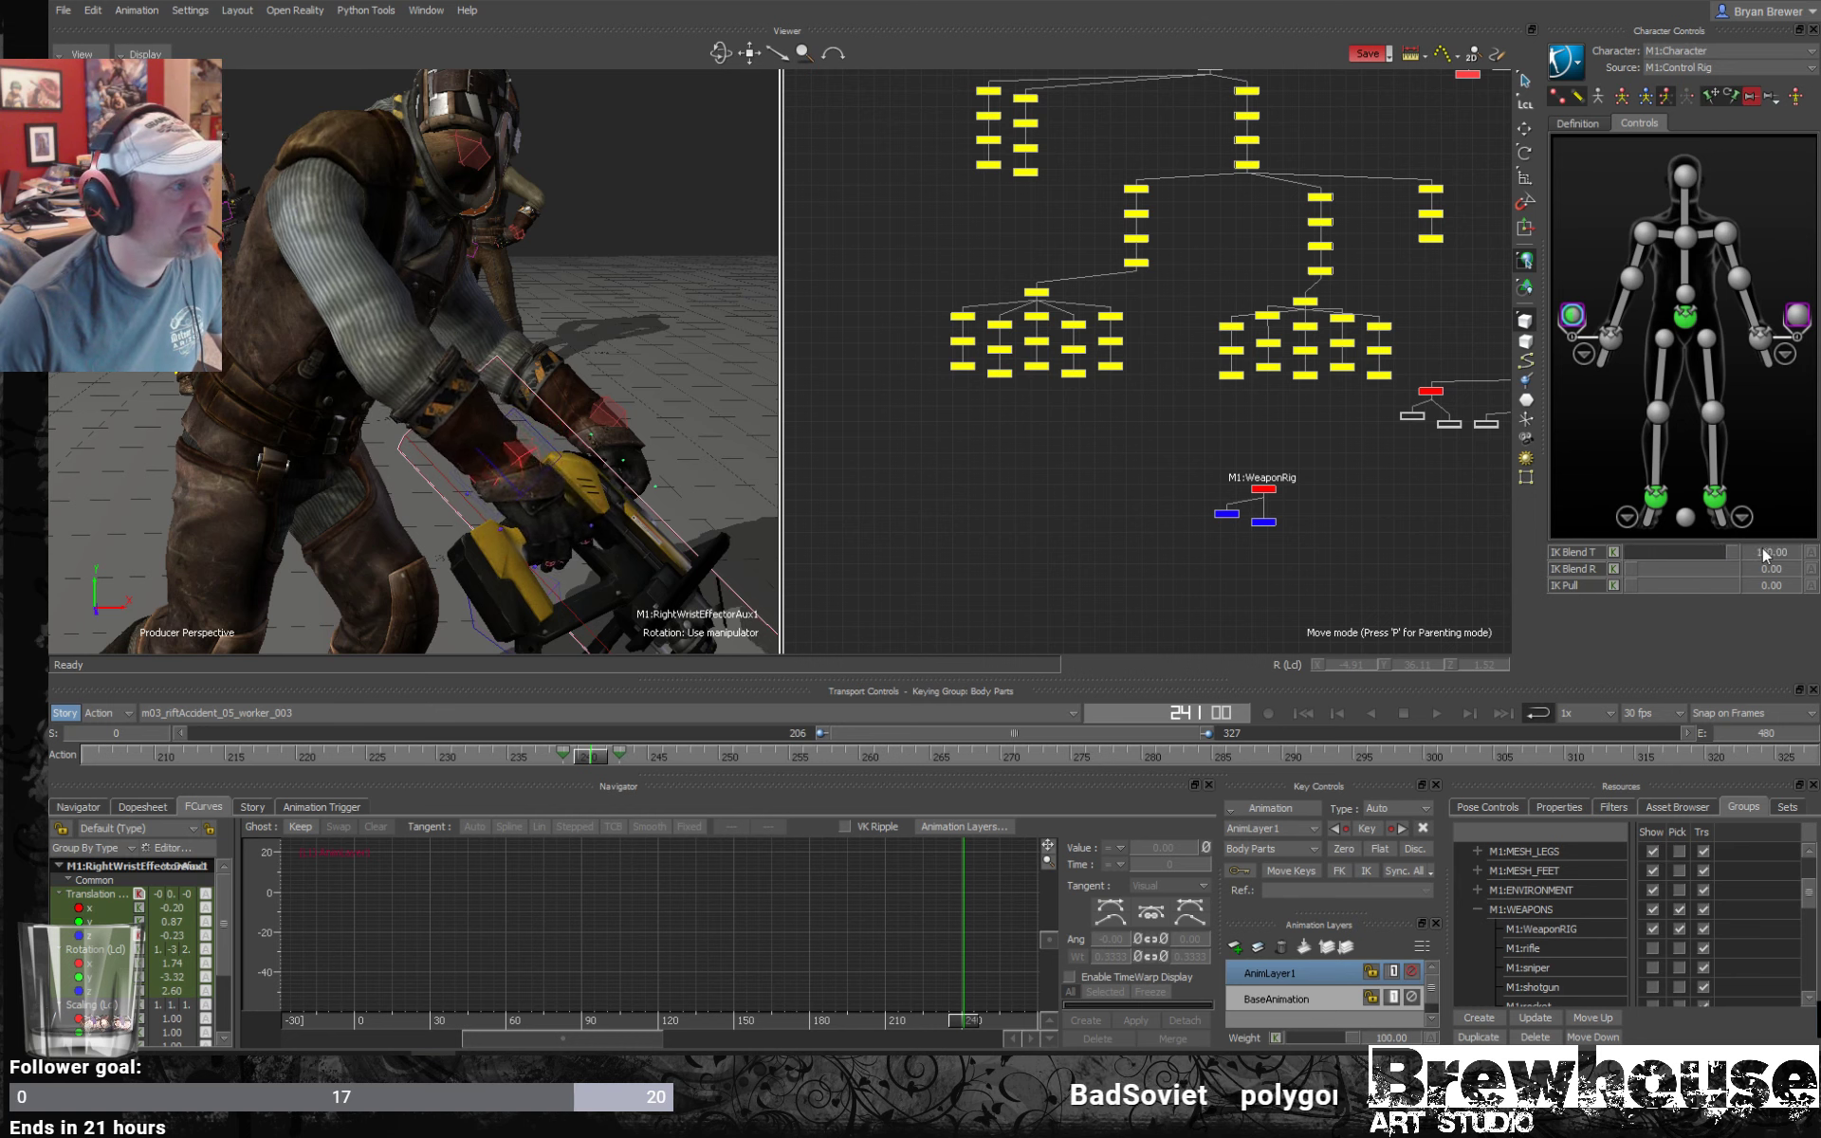
left_click_drag(1635, 568, 1817, 562)
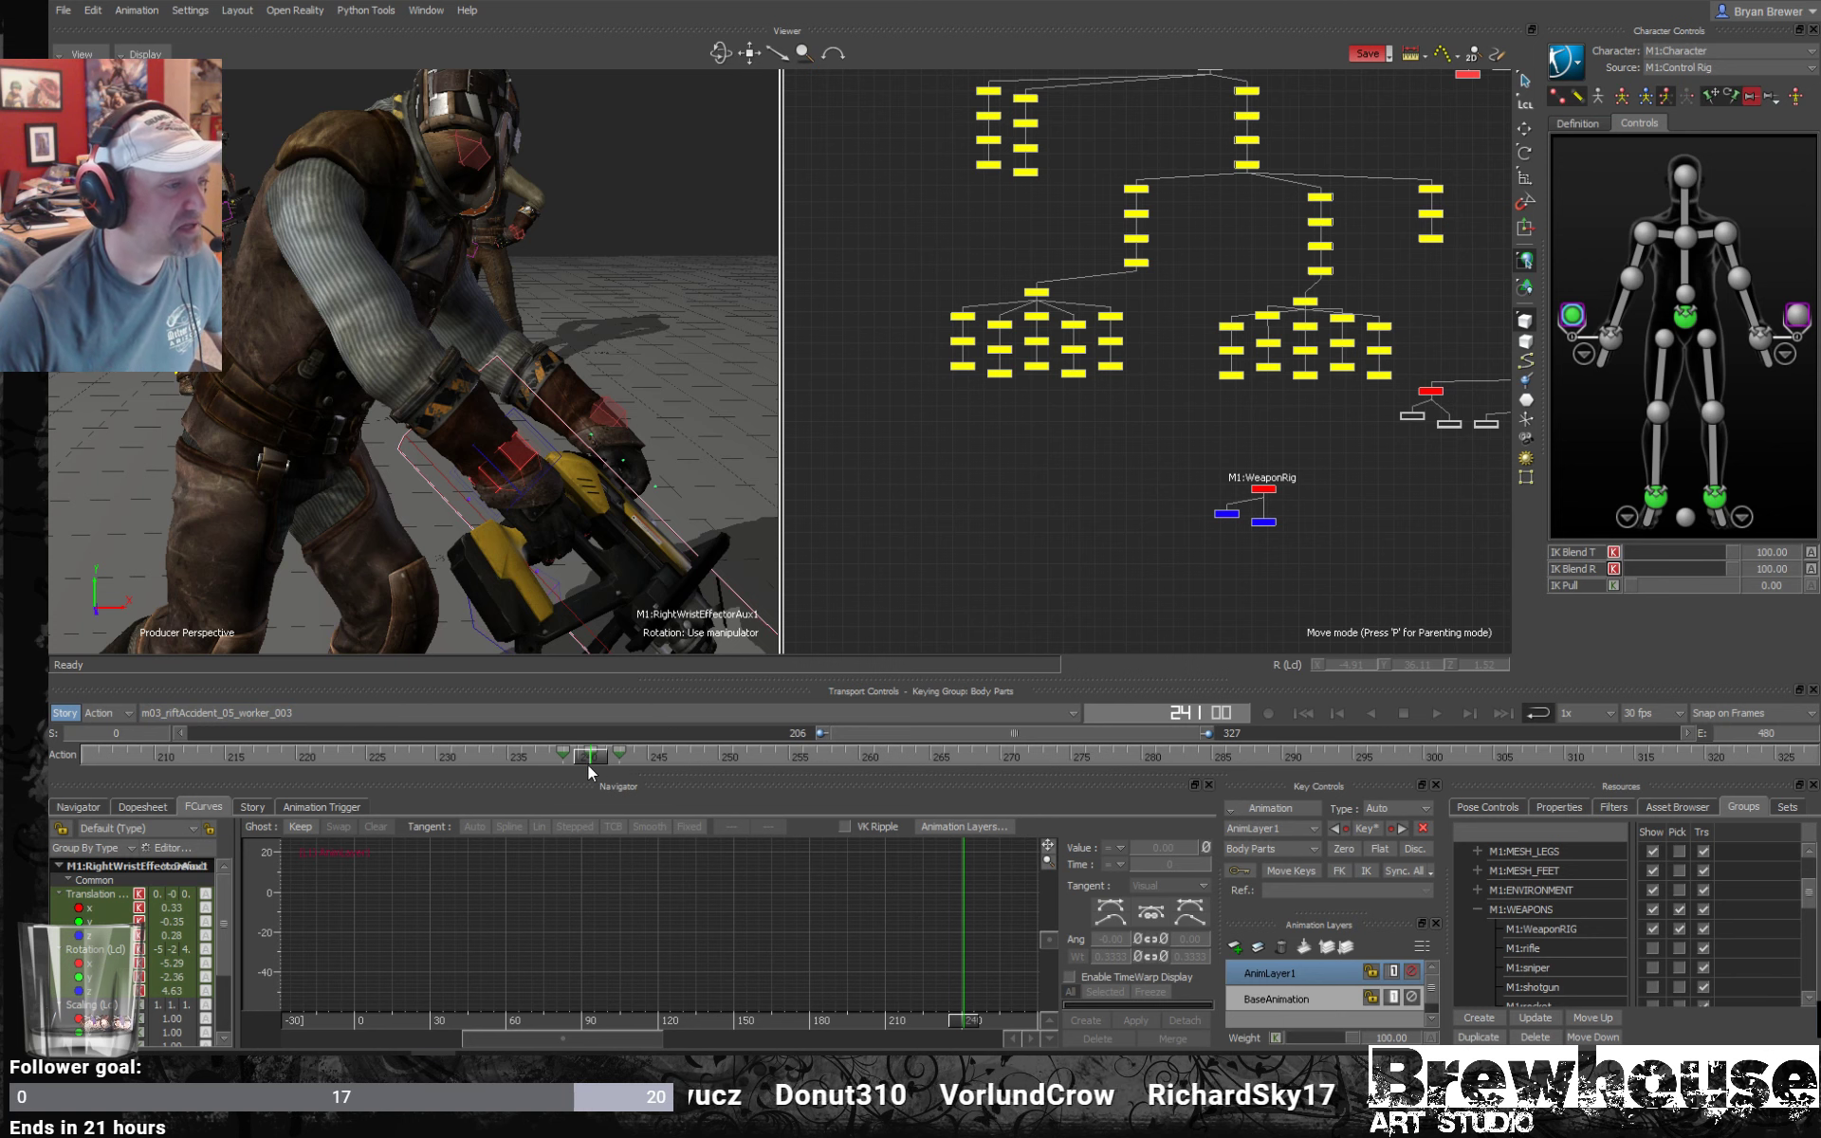
Set and key IK Blend T and IK Blend R at 0 for the right wrist auxiliary effector at frame 242.
left_click_drag(594, 758, 604, 758)
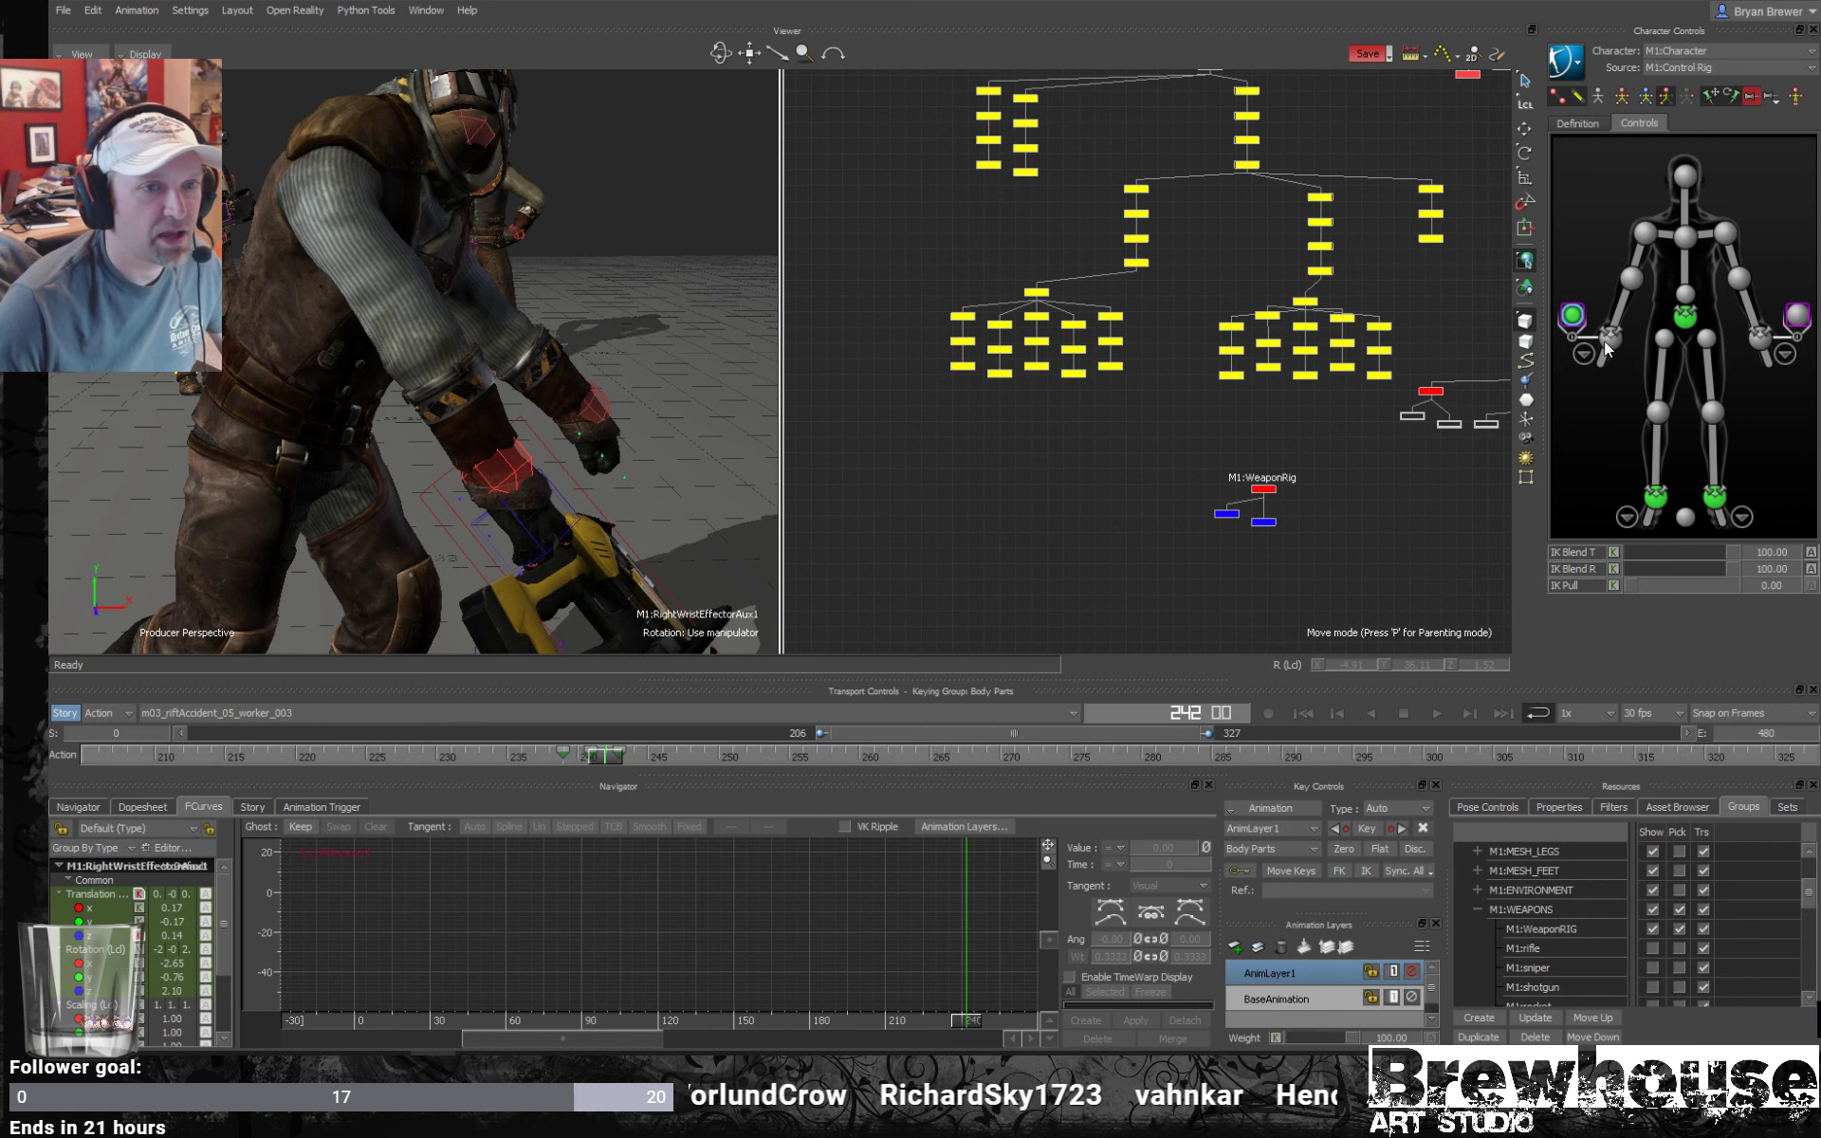
left_click_drag(1728, 552, 1624, 569)
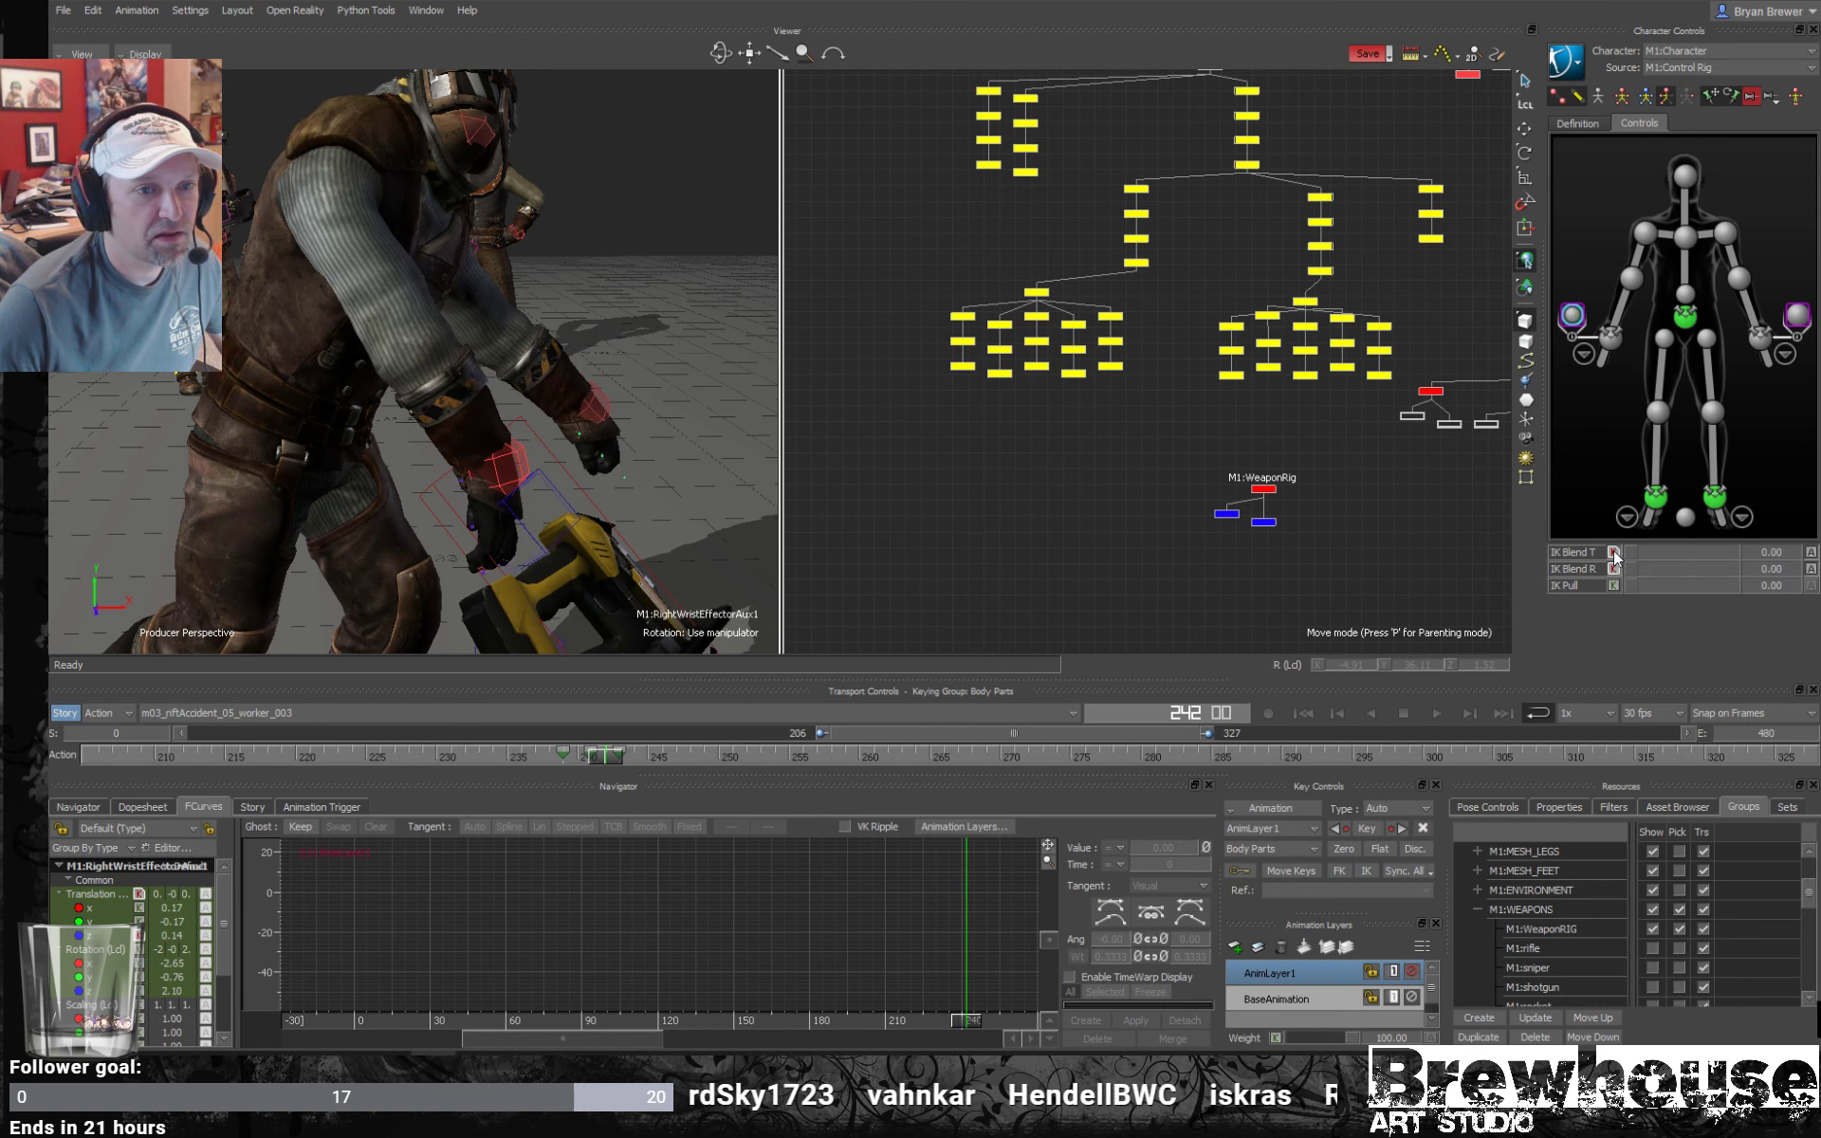
left_click(1613, 569)
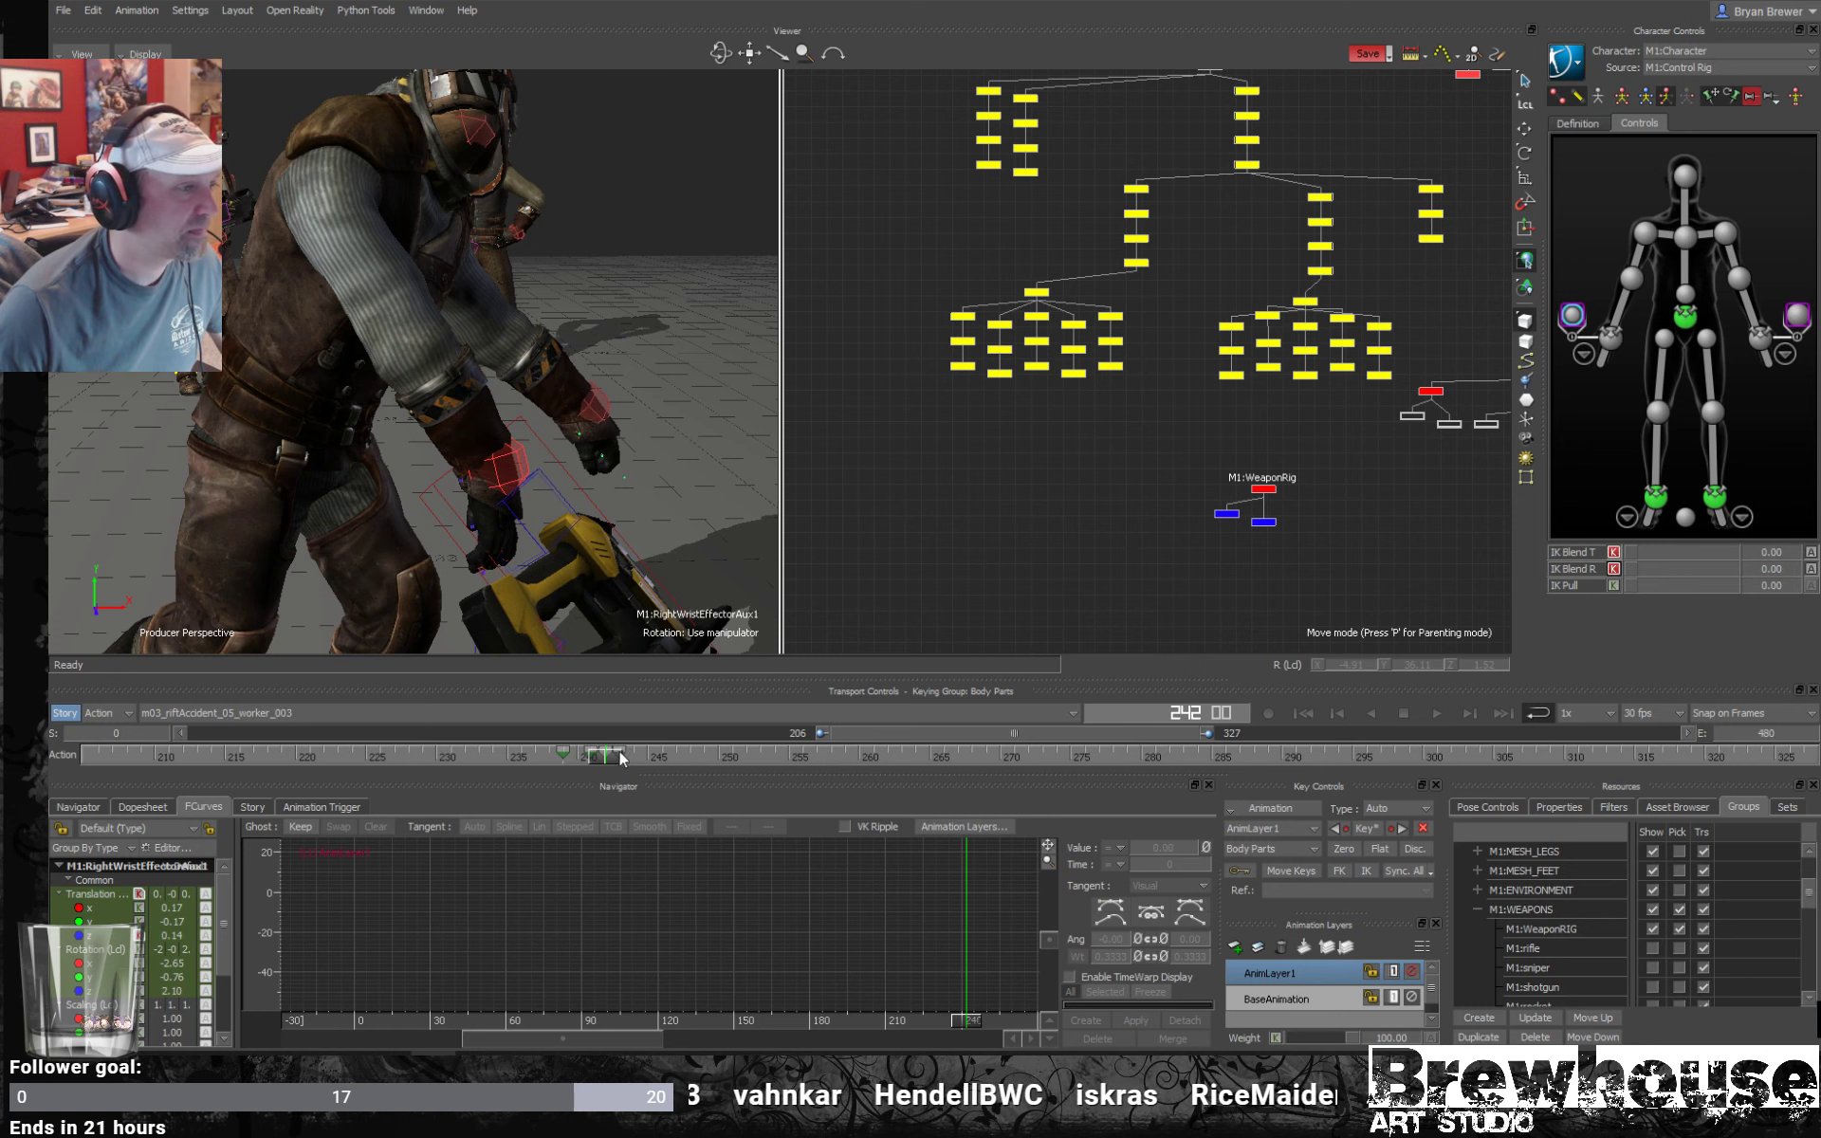
Key the left shoulder effector on AnimLayer1 at frame 234 and set a zero key on it at frame 242.
left_click(579, 759)
left_click_drag(579, 758, 438, 704)
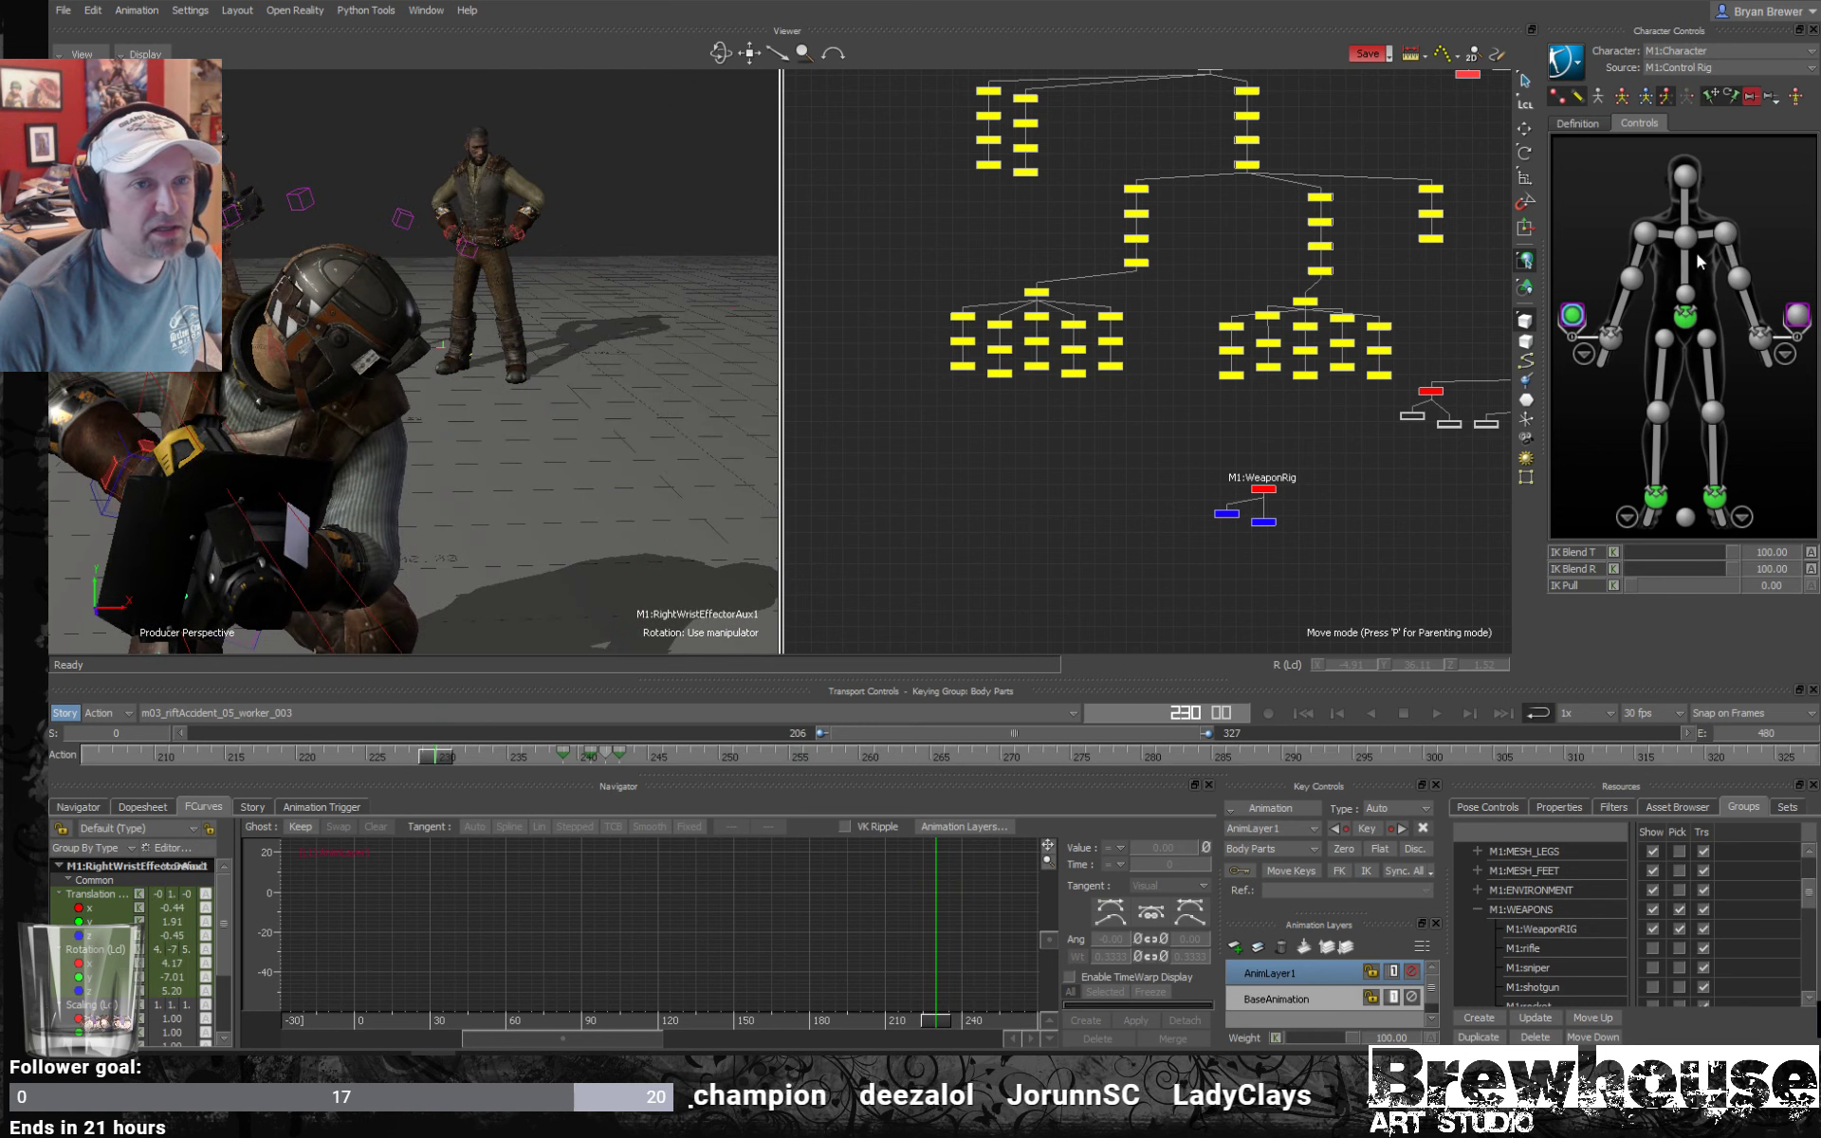
left_click(1724, 233)
left_click_drag(447, 760, 550, 783)
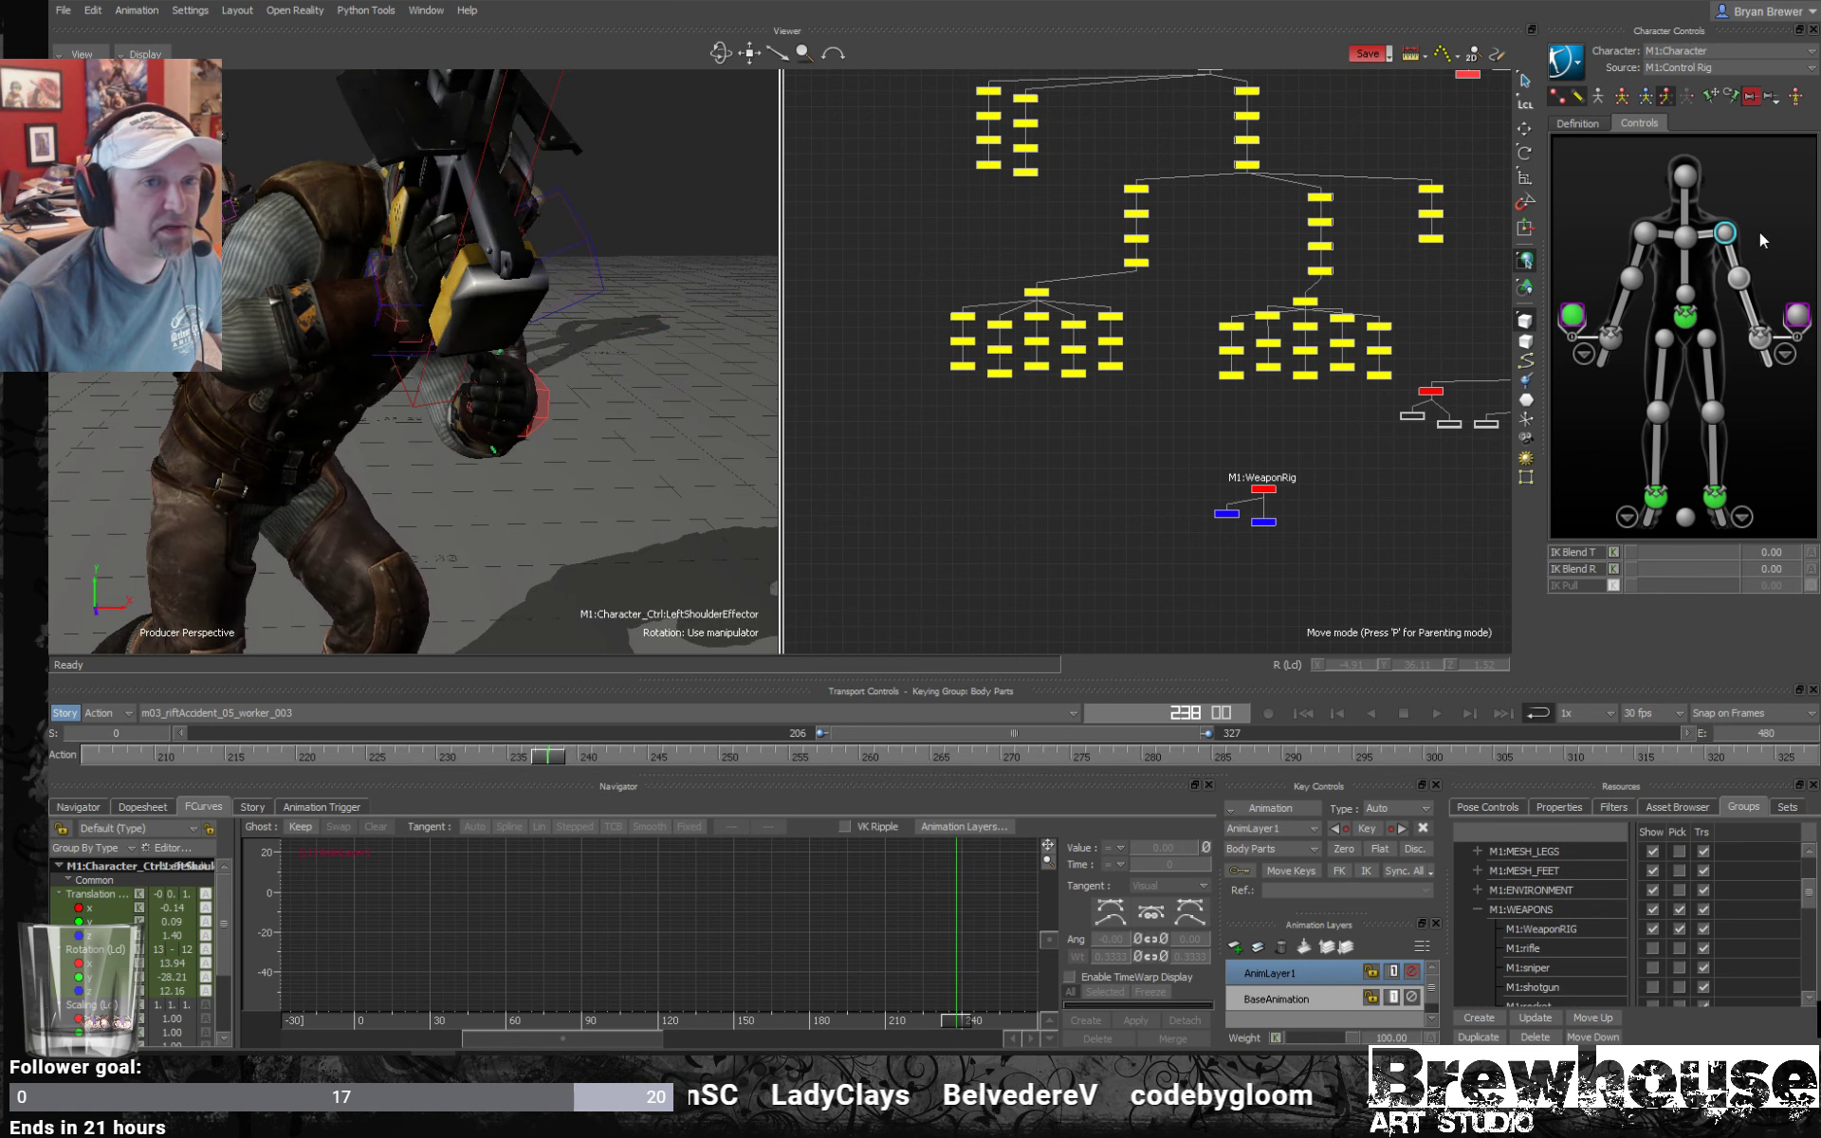
left_click_drag(538, 754, 607, 760)
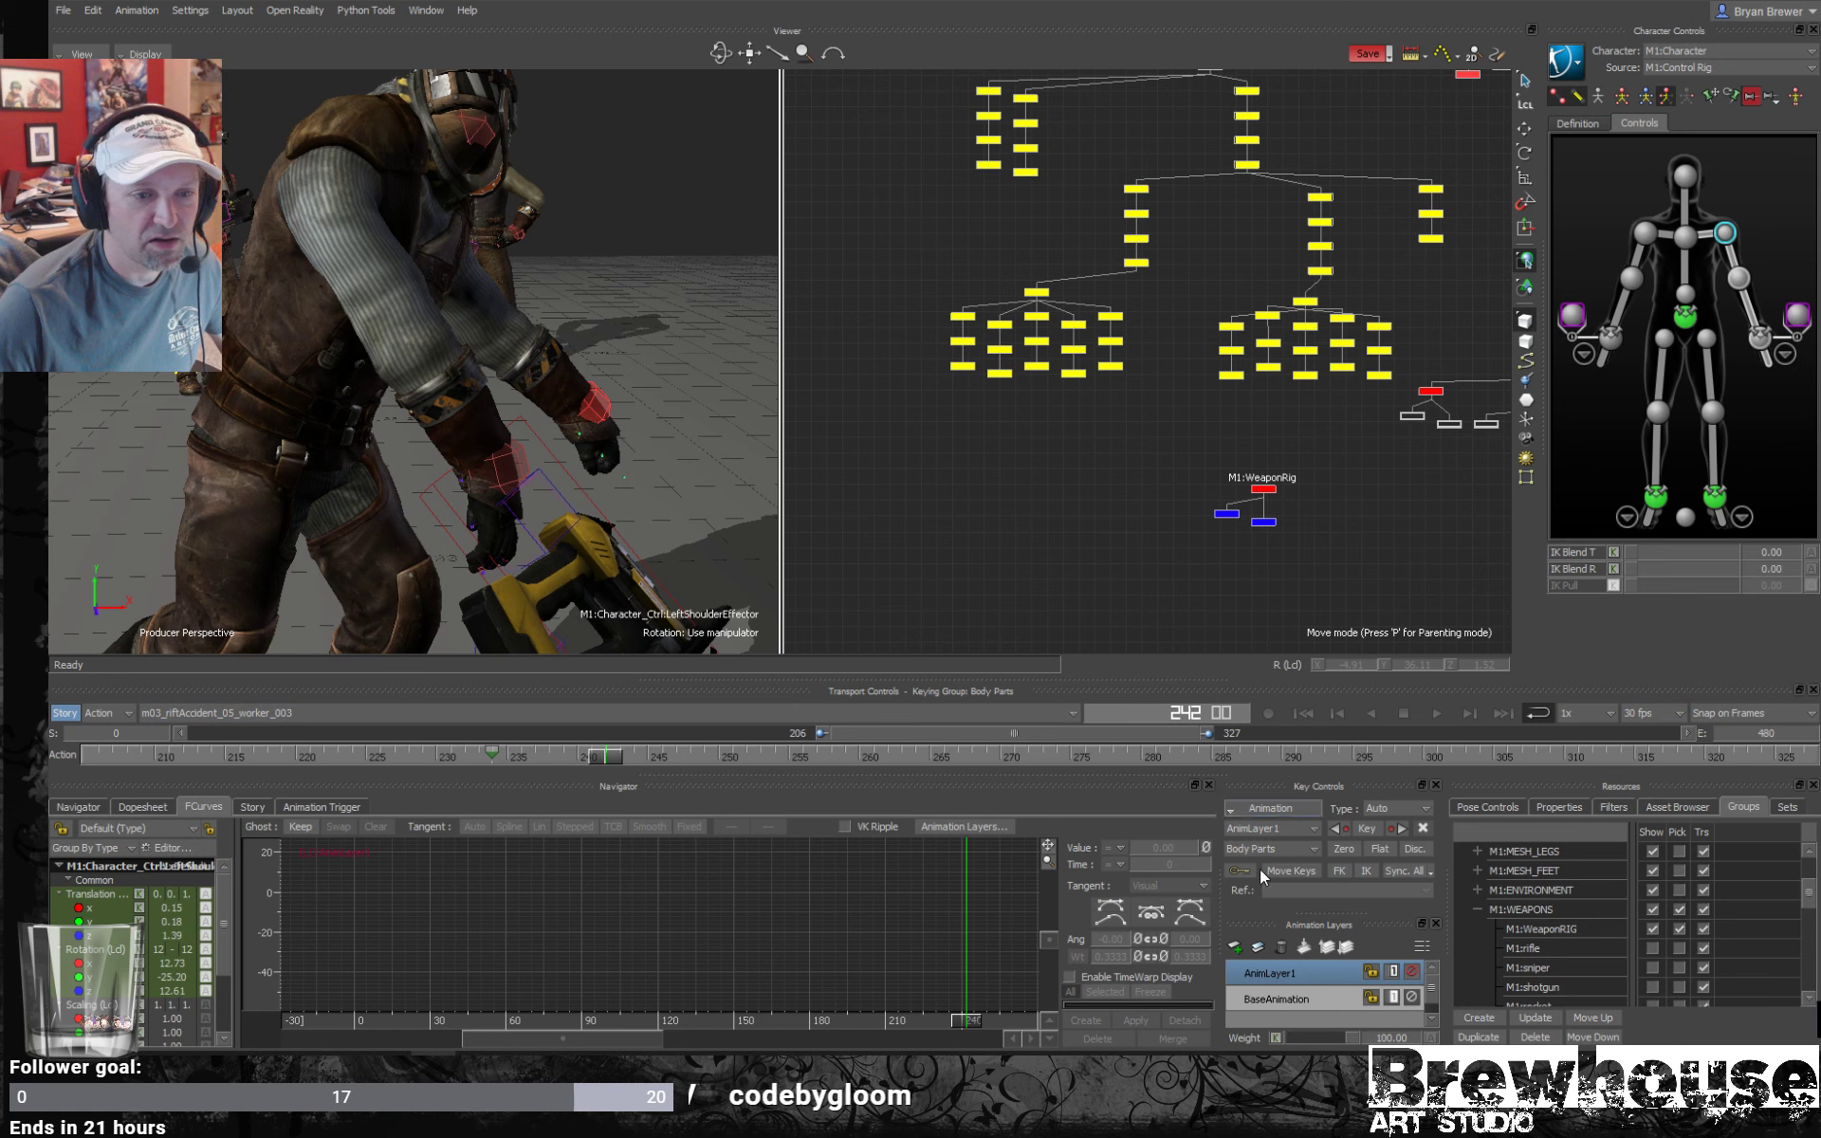
left_click(1344, 849)
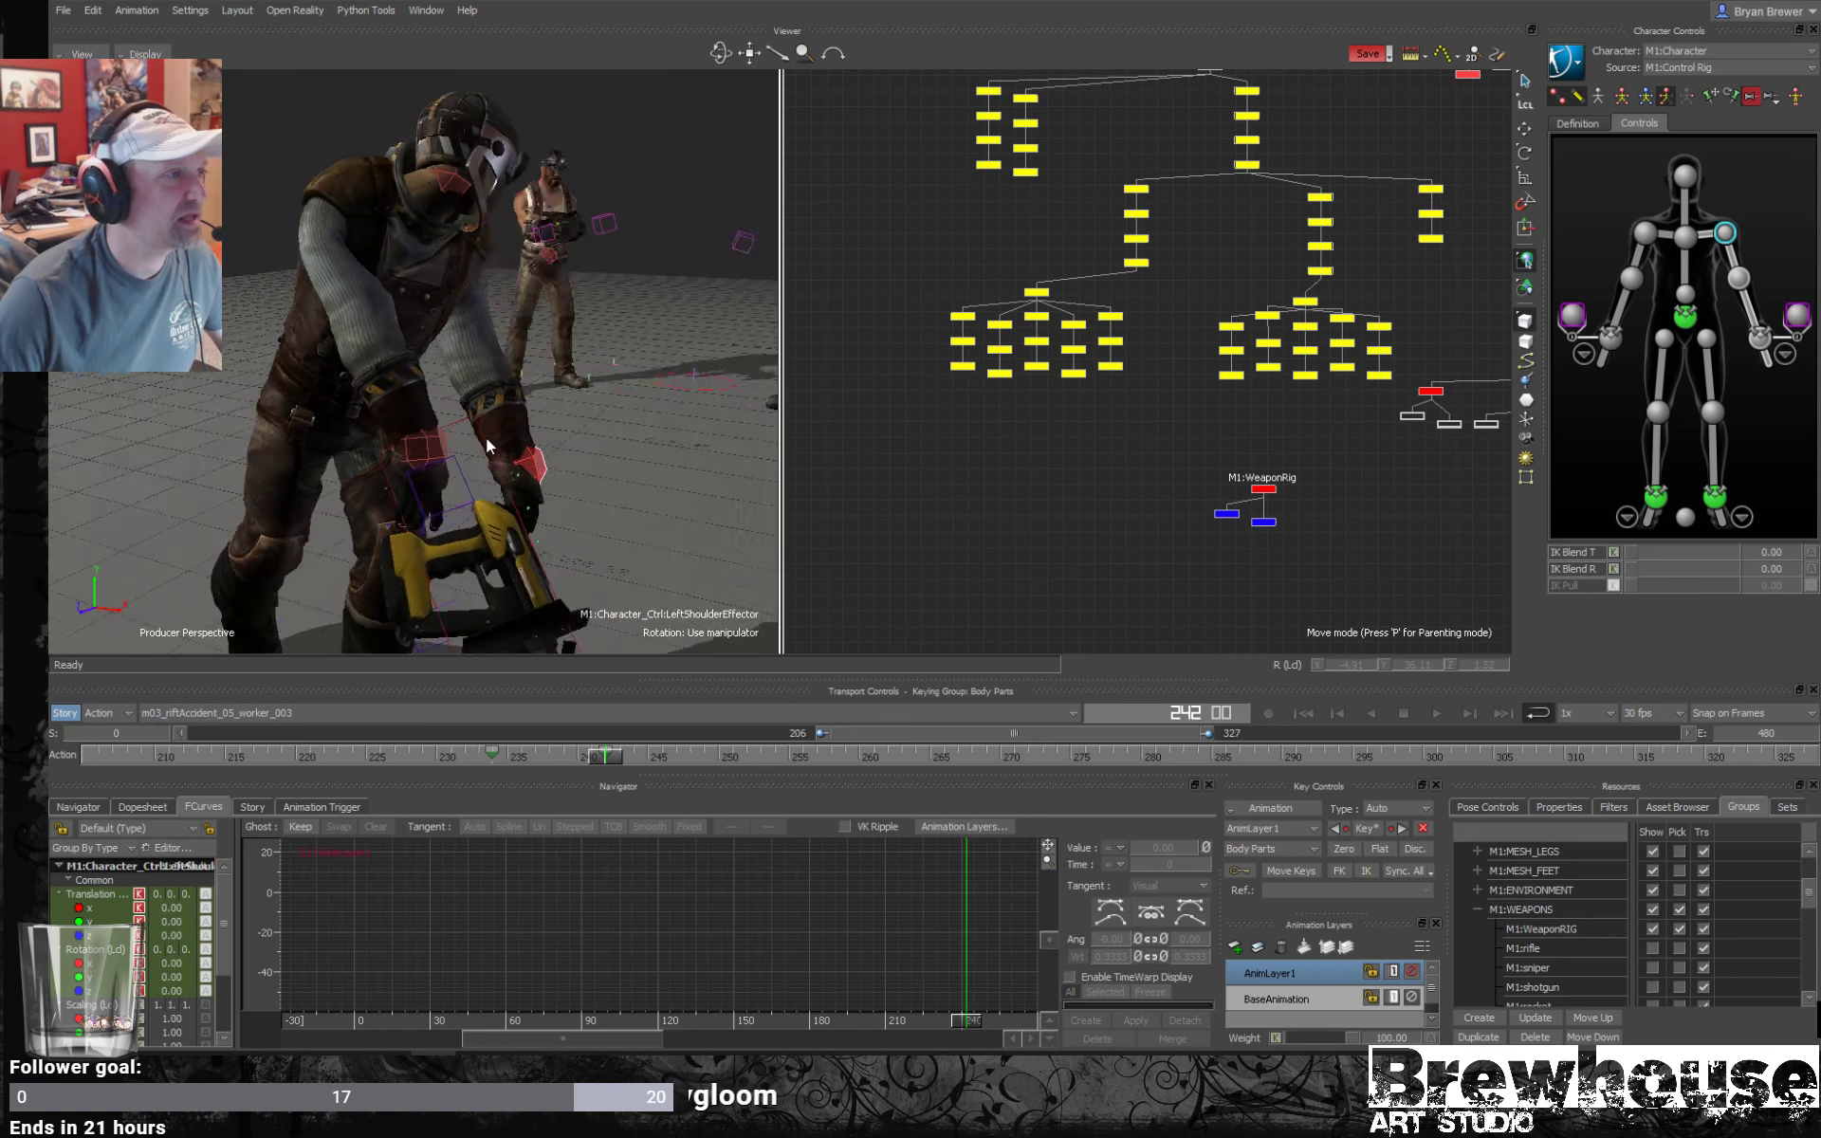
Compare LeftHand_Attach with the left wrist effector between frames 234 and 239, and key LeftHand_Attach at frame 234.
mouse_move(486, 436)
left_mouse_down("ctrl+shift")
mouse_move(457, 480)
mouse_move(490, 424)
left_mouse_up("ctrl+shift")
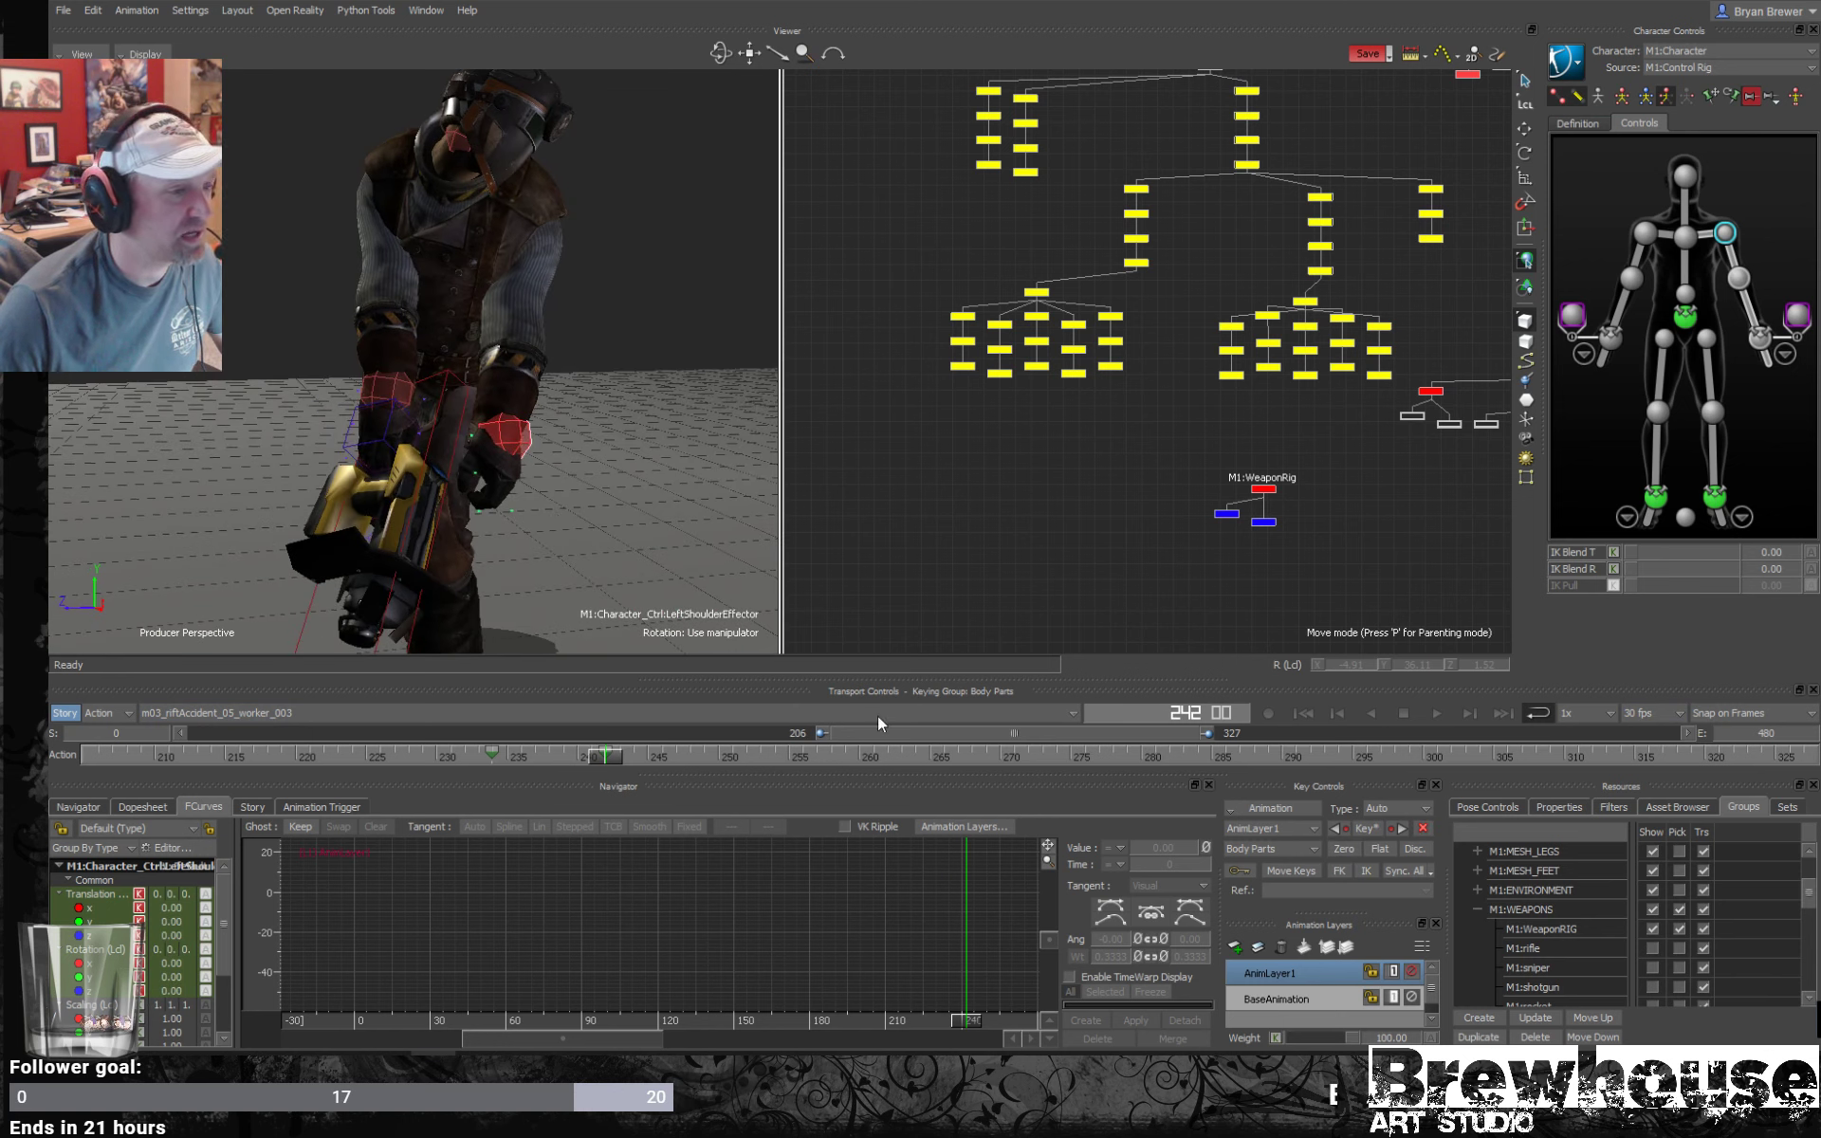
left_click_drag(593, 757, 563, 707)
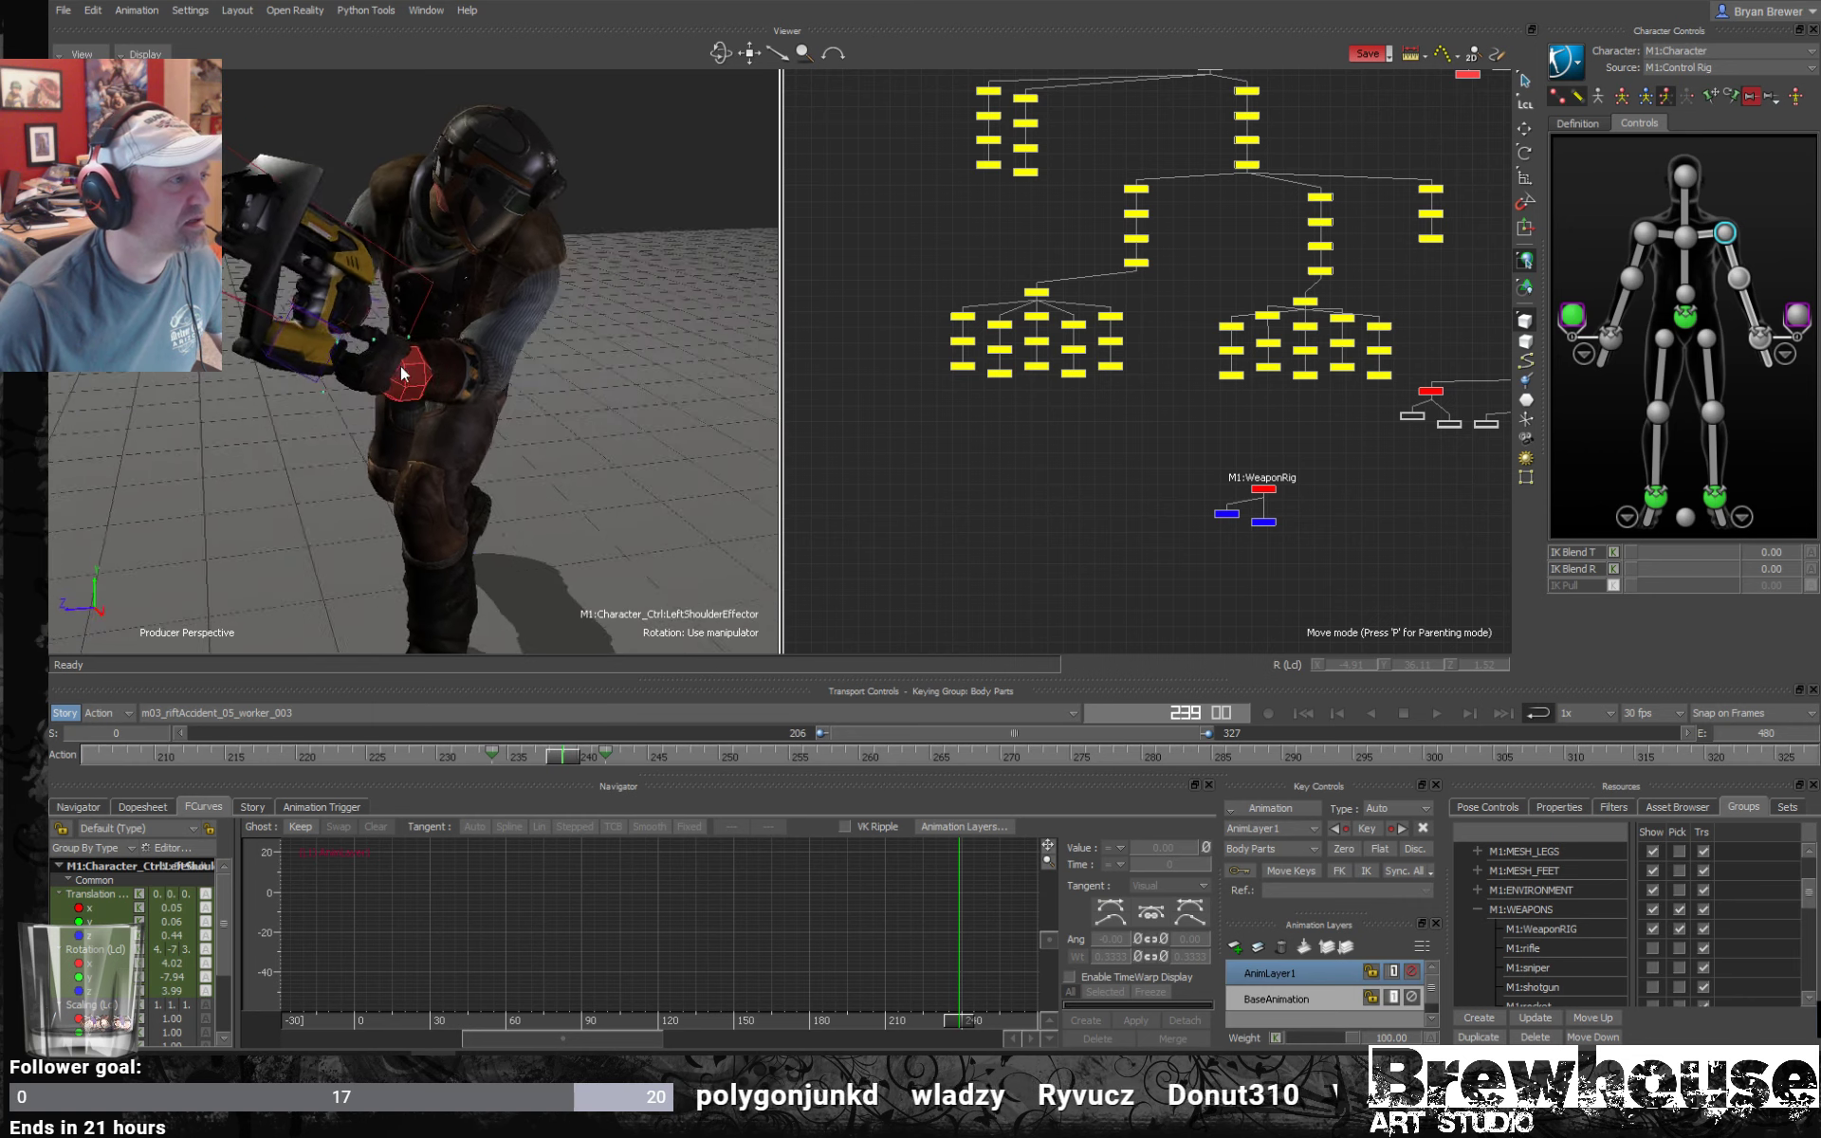
left_click_drag(400, 374, 476, 510, "alt")
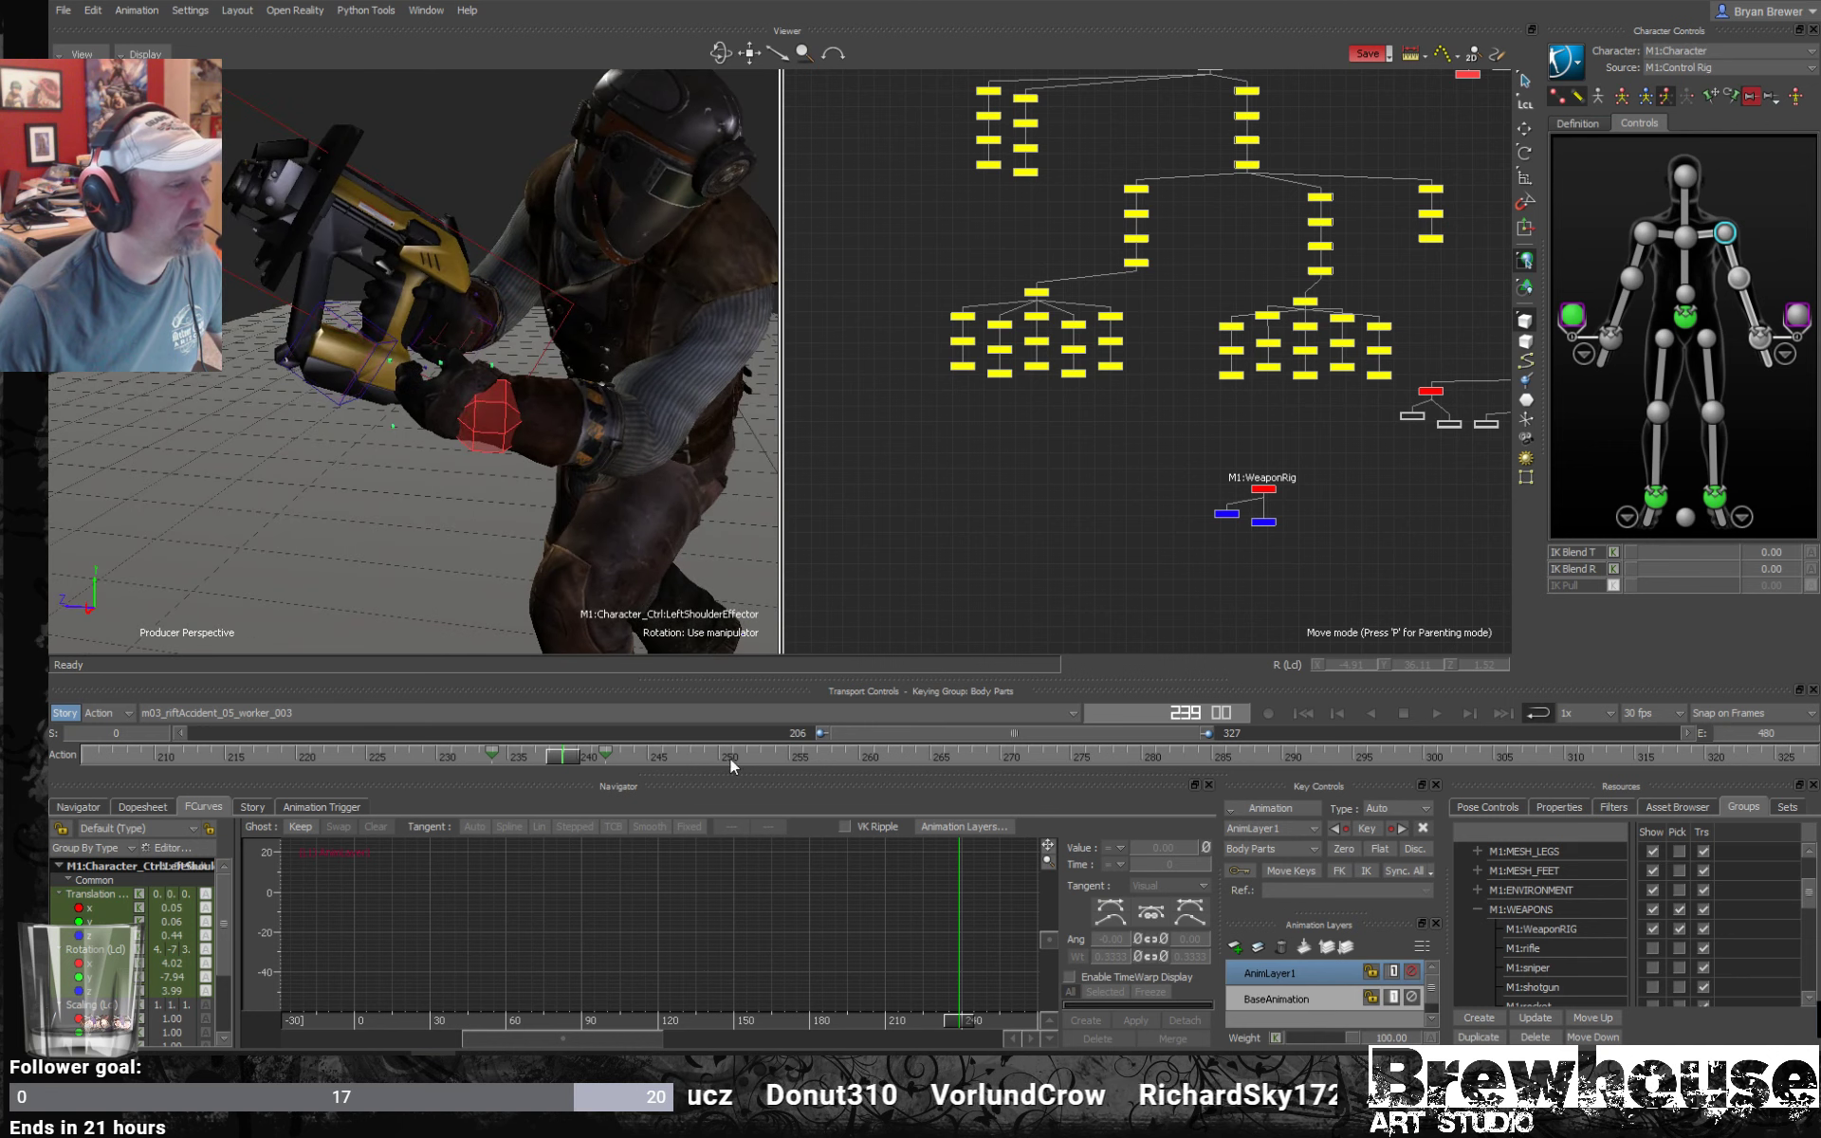
left_click(342, 412)
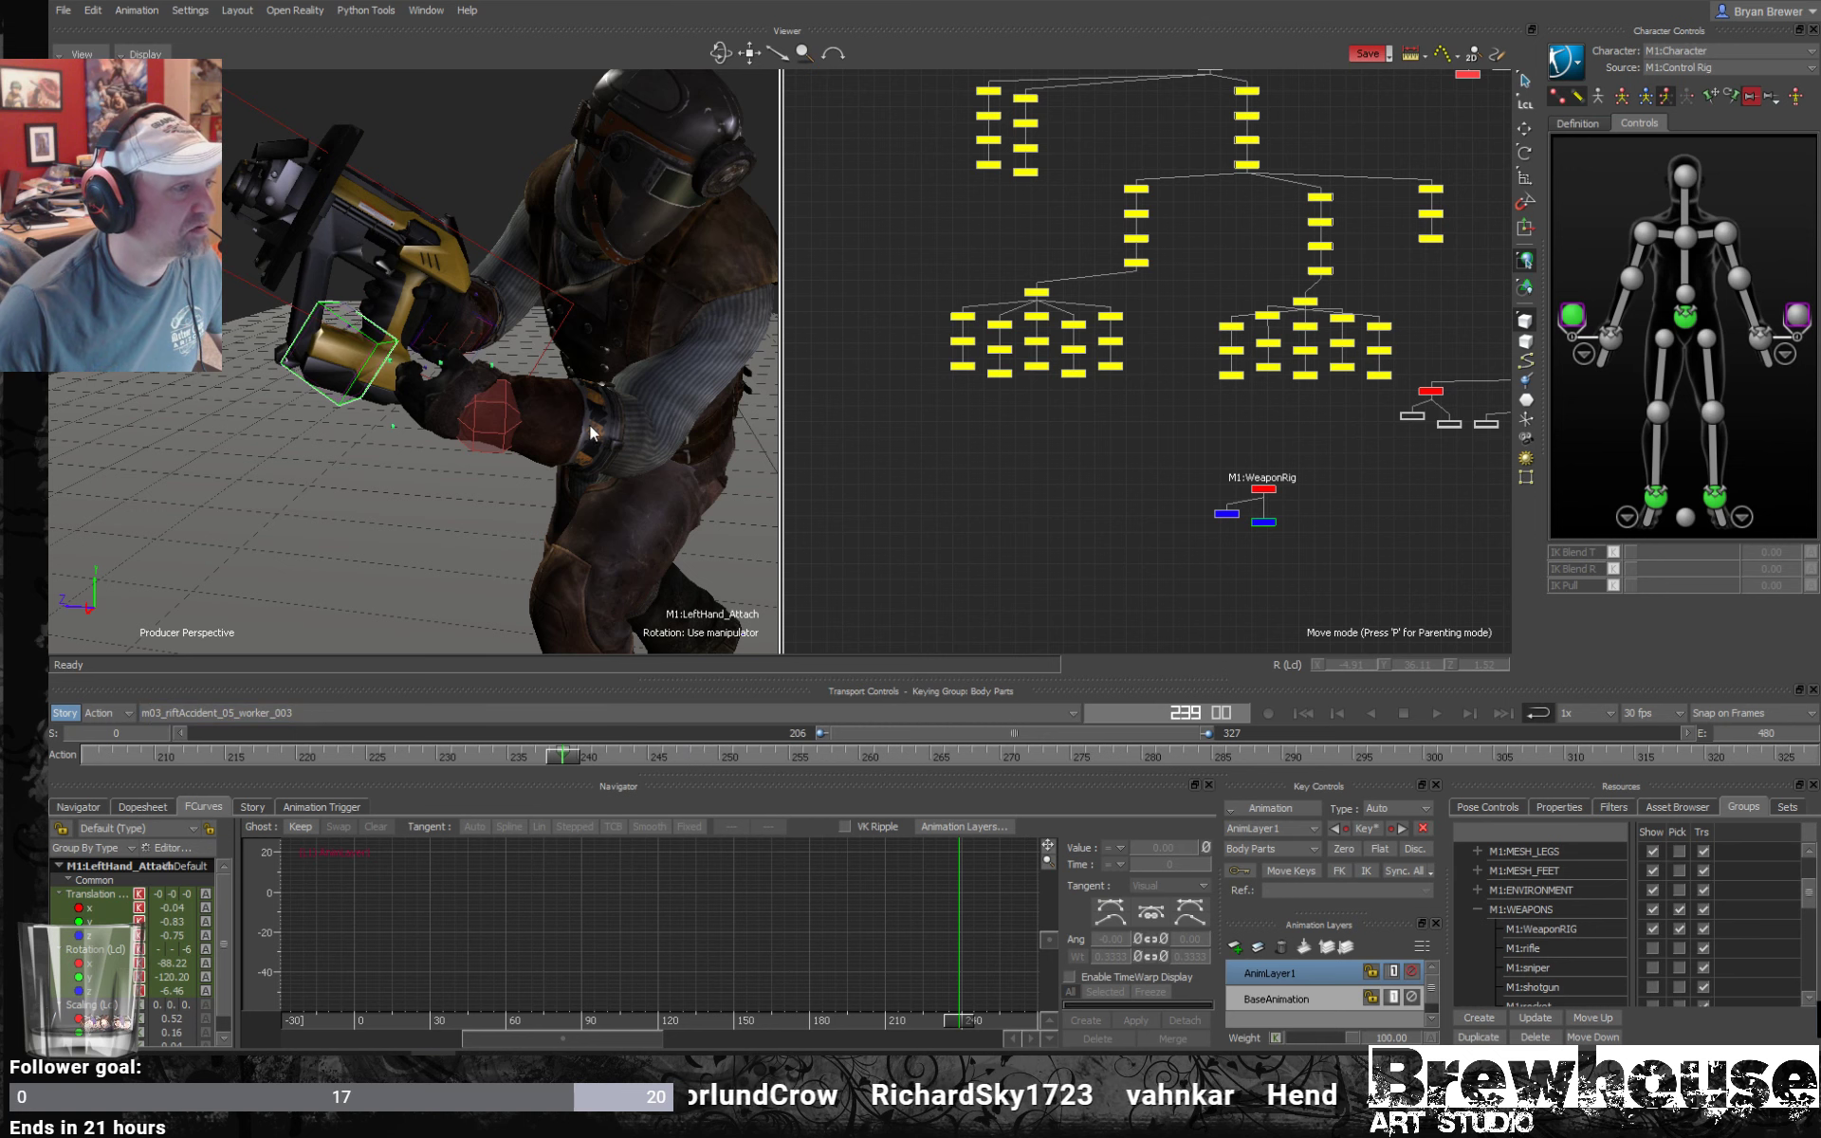
left_click(504, 456)
left_click_drag(563, 756, 495, 762)
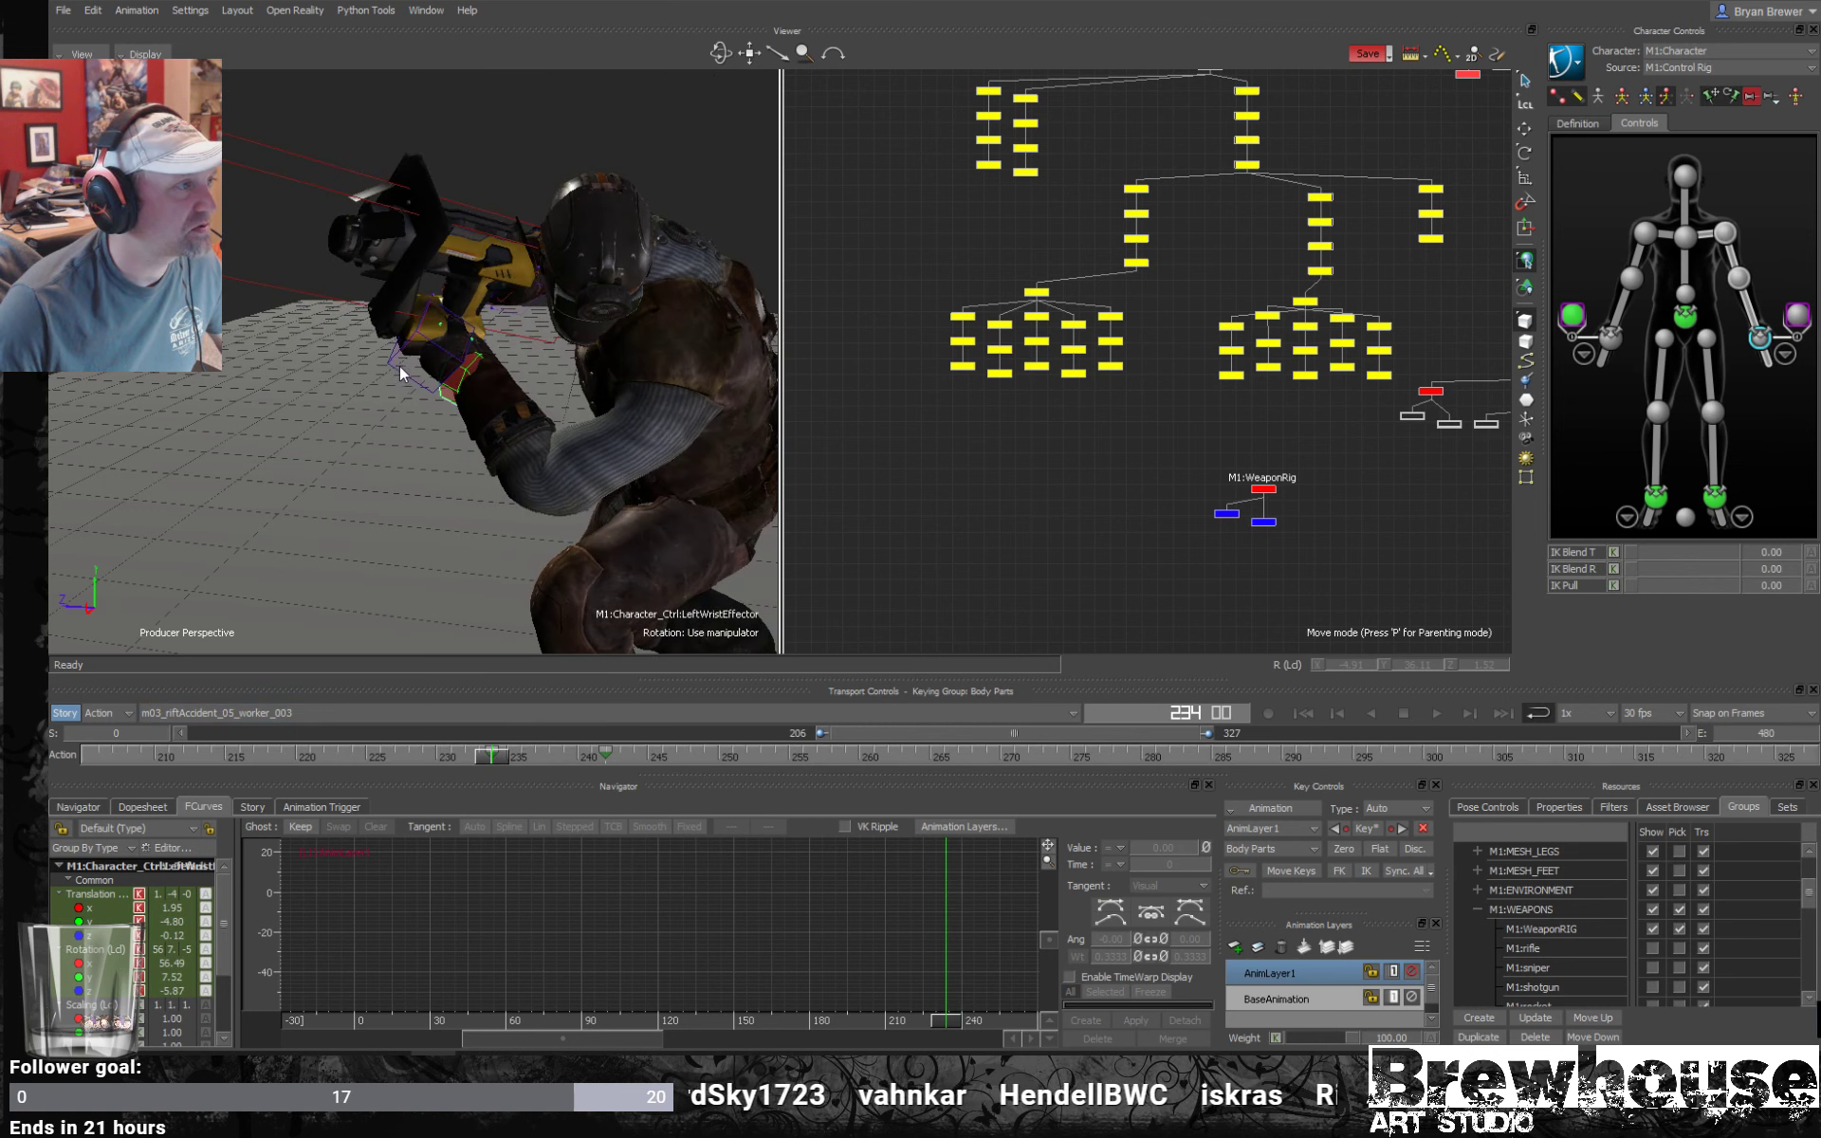
left_click(400, 367)
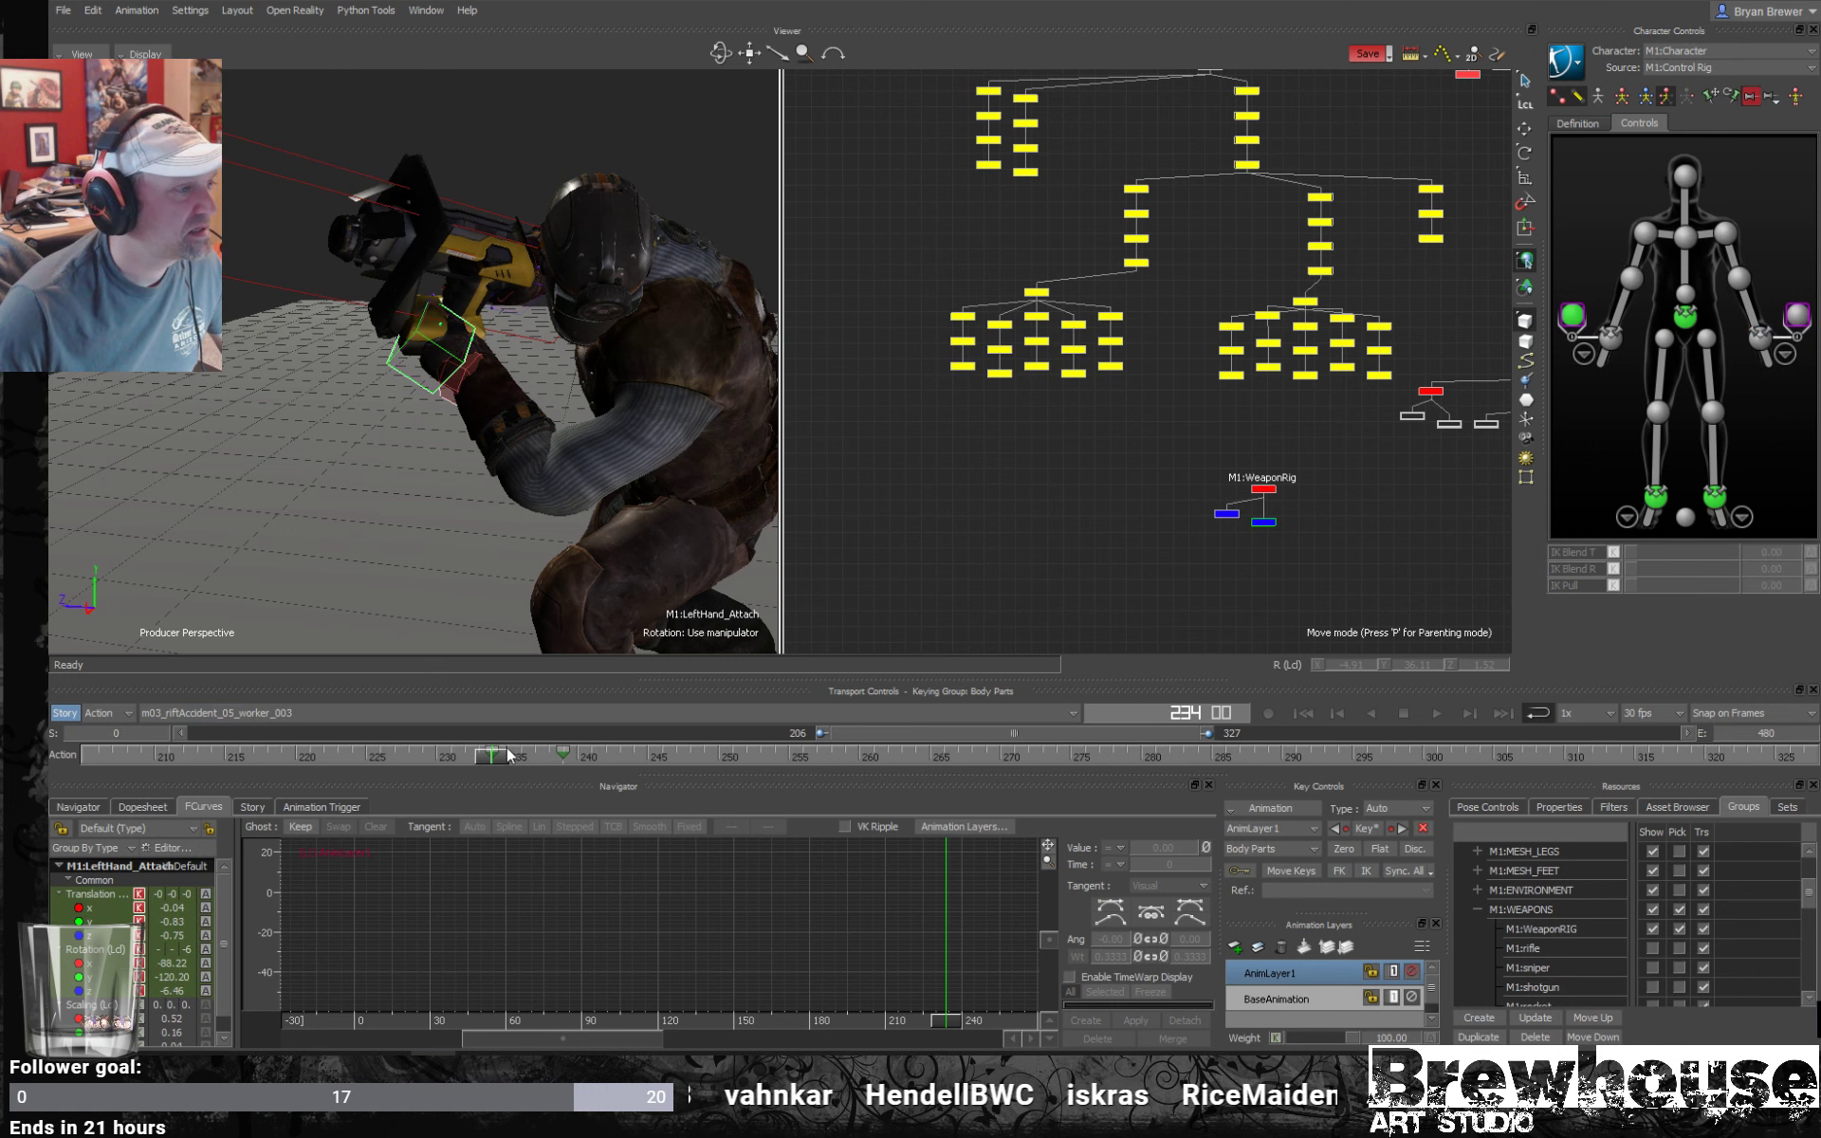
left_click_drag(503, 759, 560, 764)
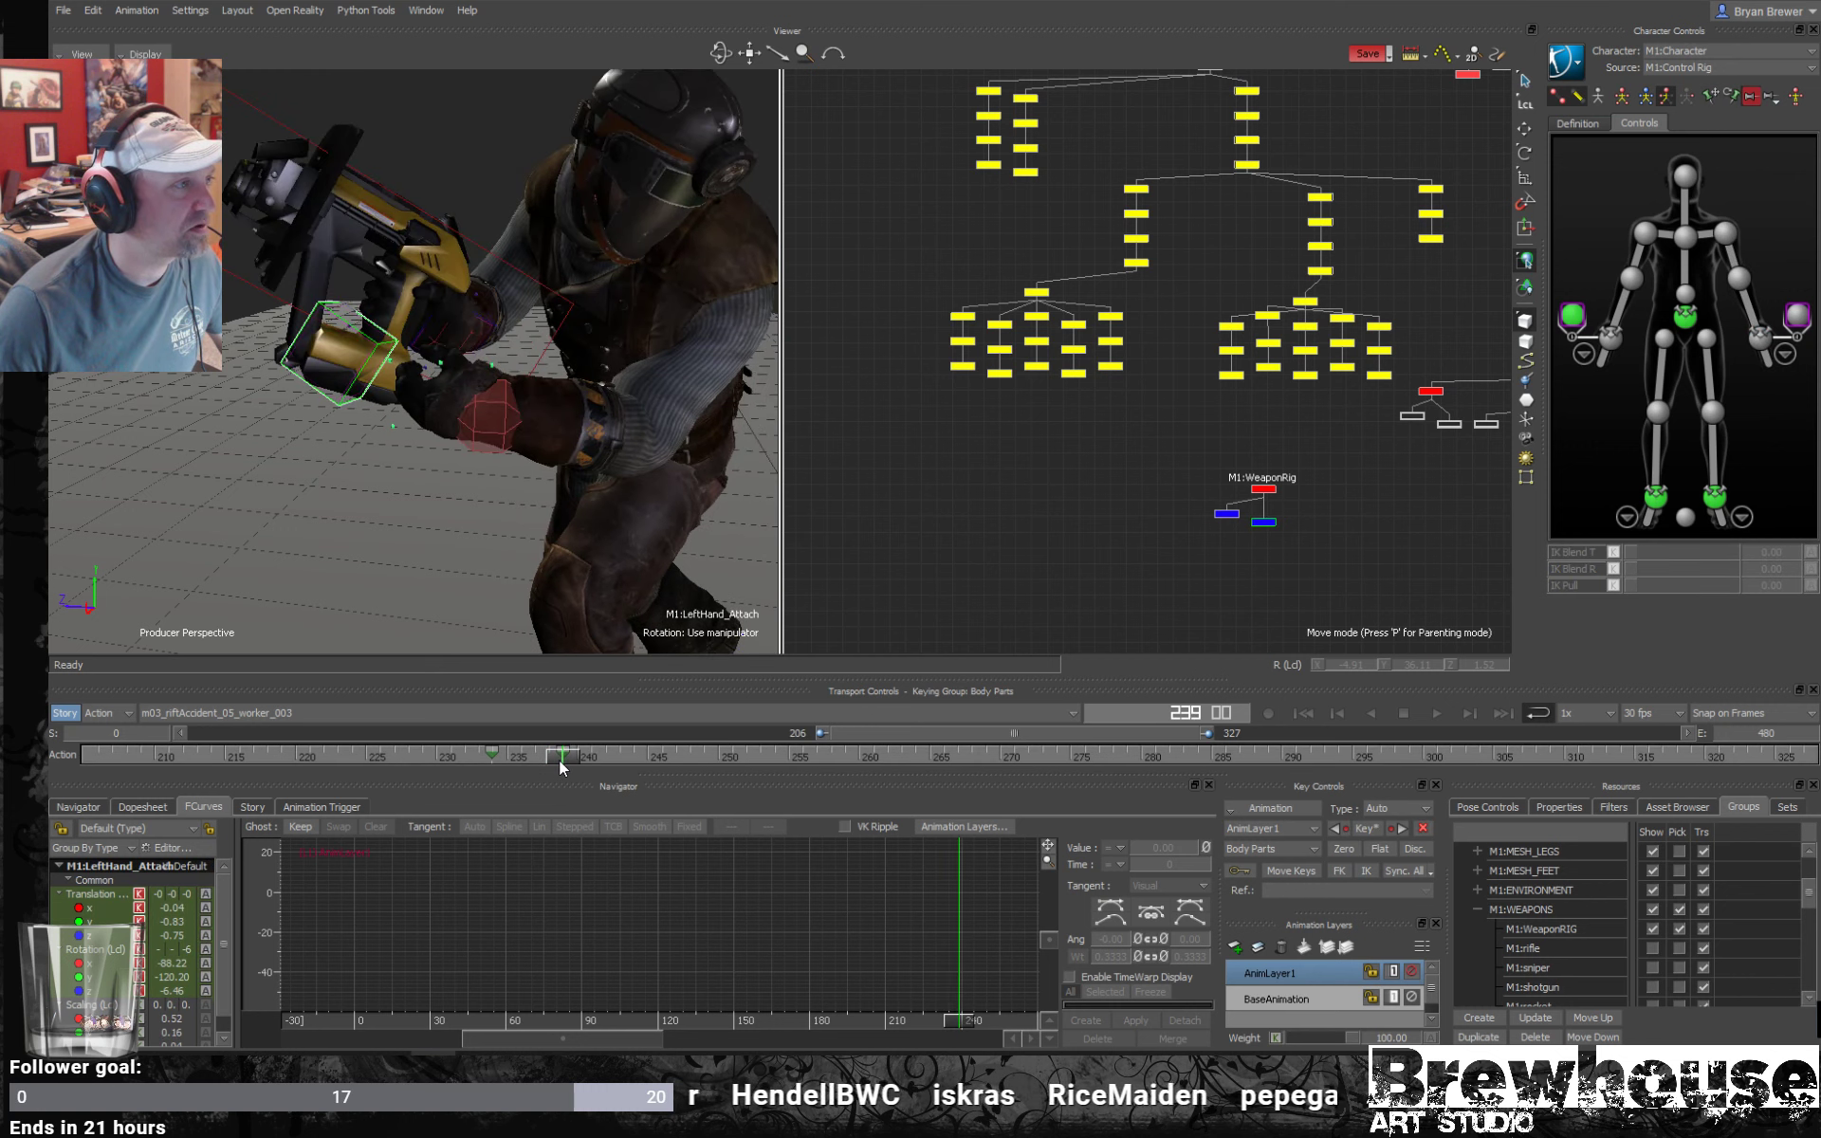
Align LeftHand_Attach to the left wrist effector at frame 239, key it, and save the scene.
left_click(496, 432, "alt")
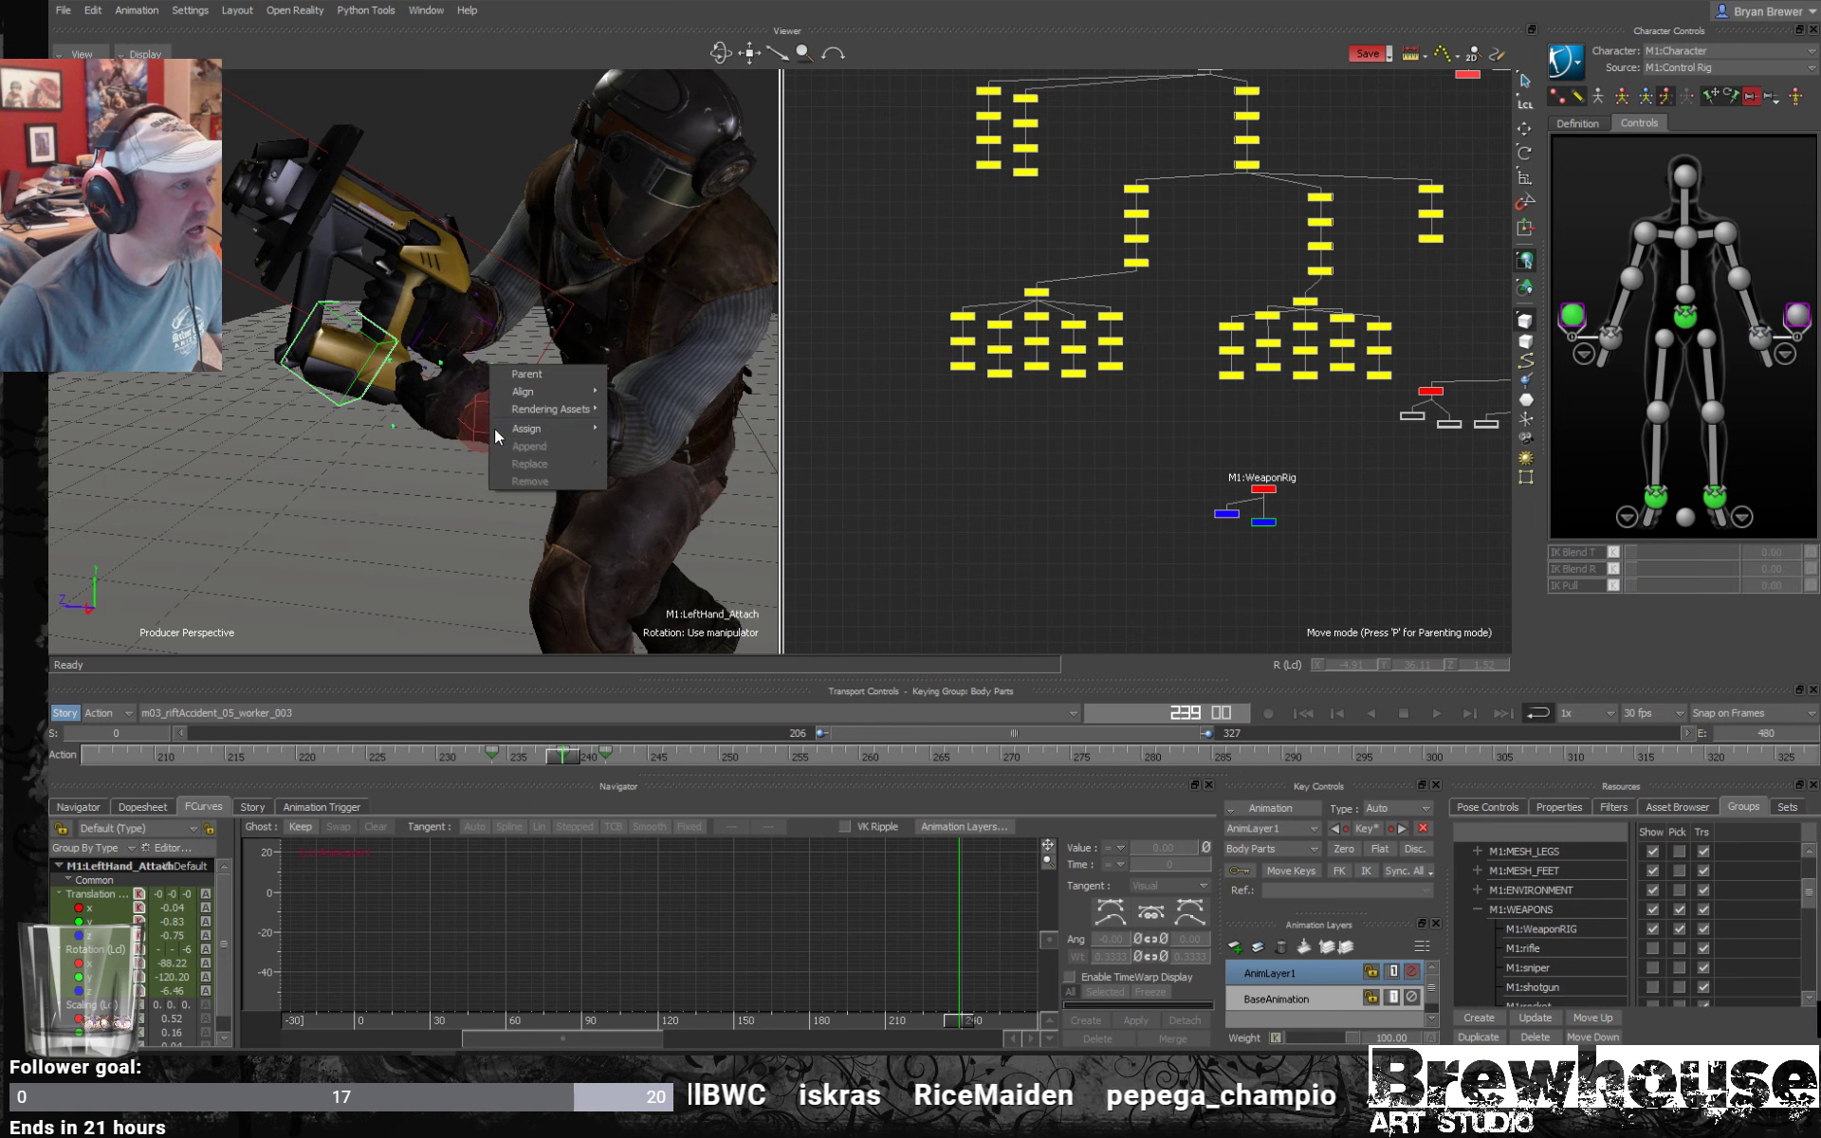
mouse_move(550, 390)
left_click(664, 410)
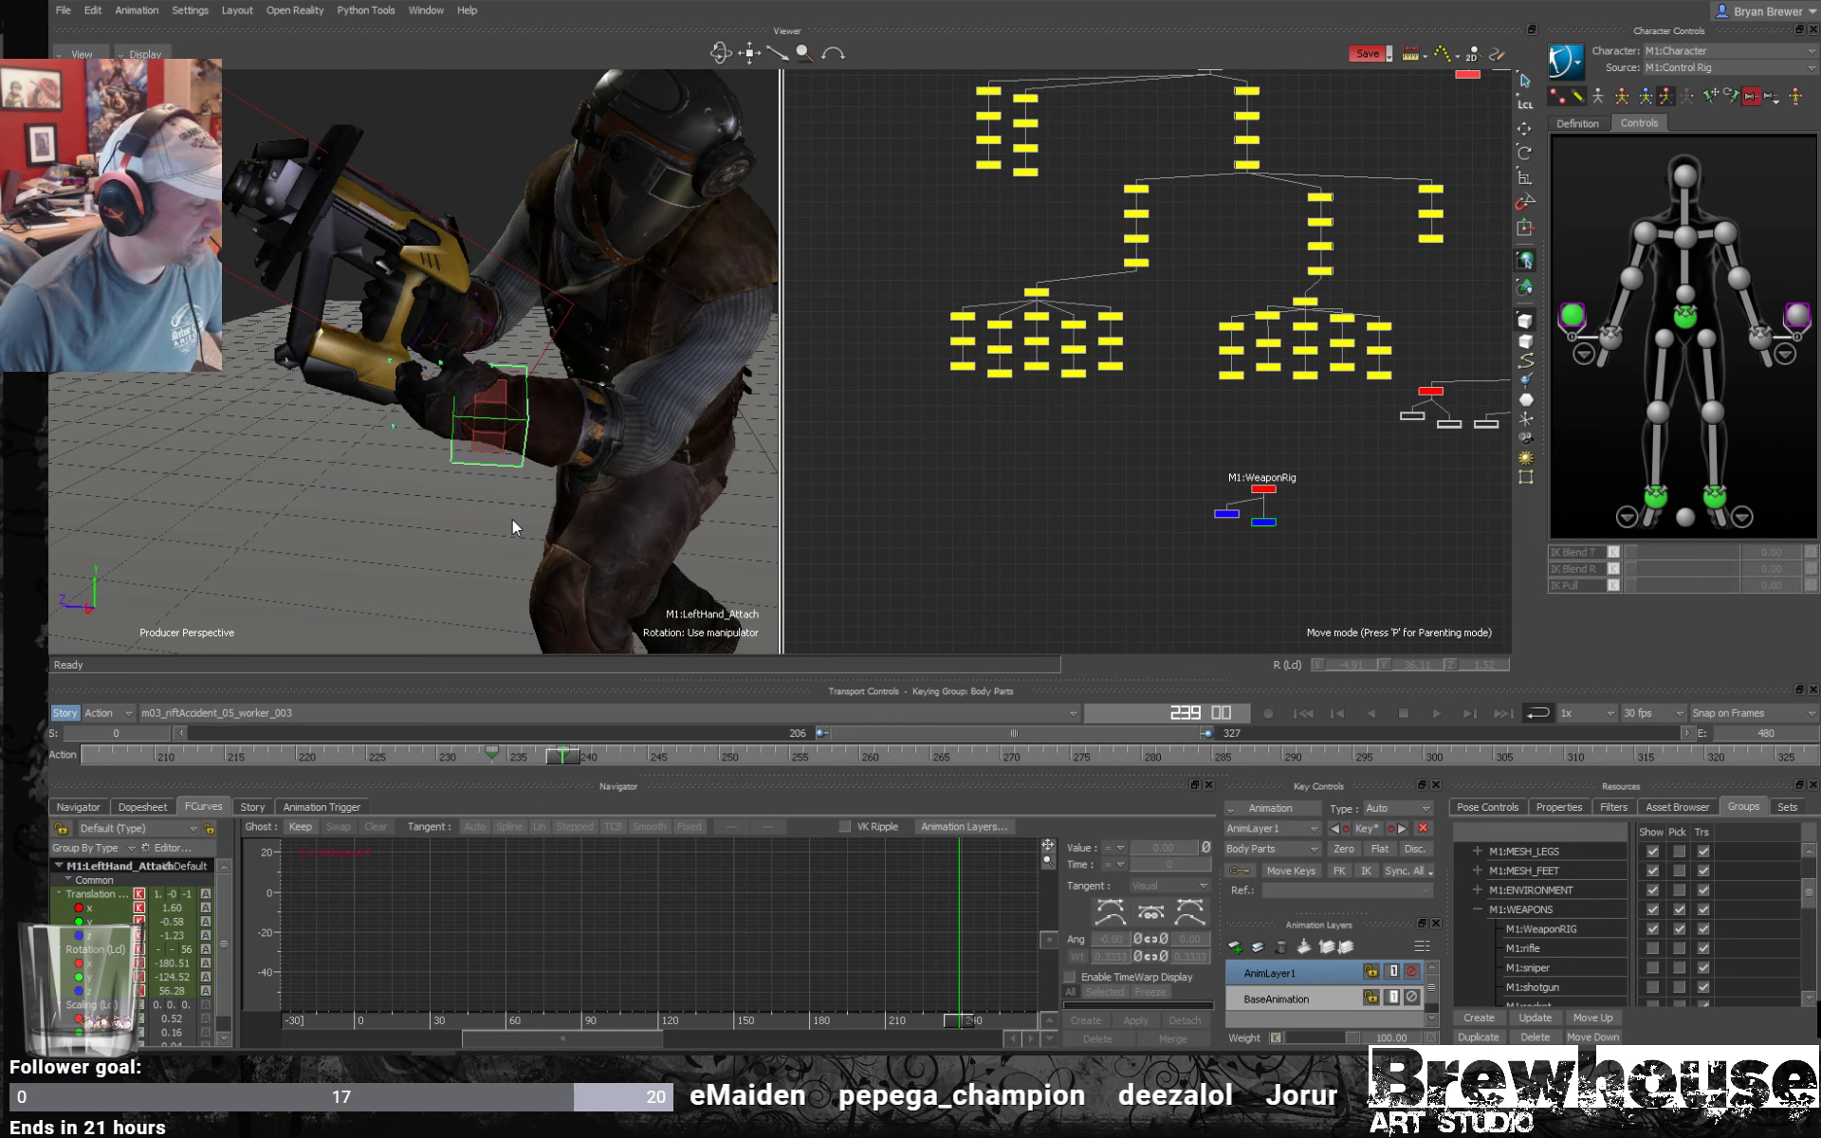
key("ctrl+s")
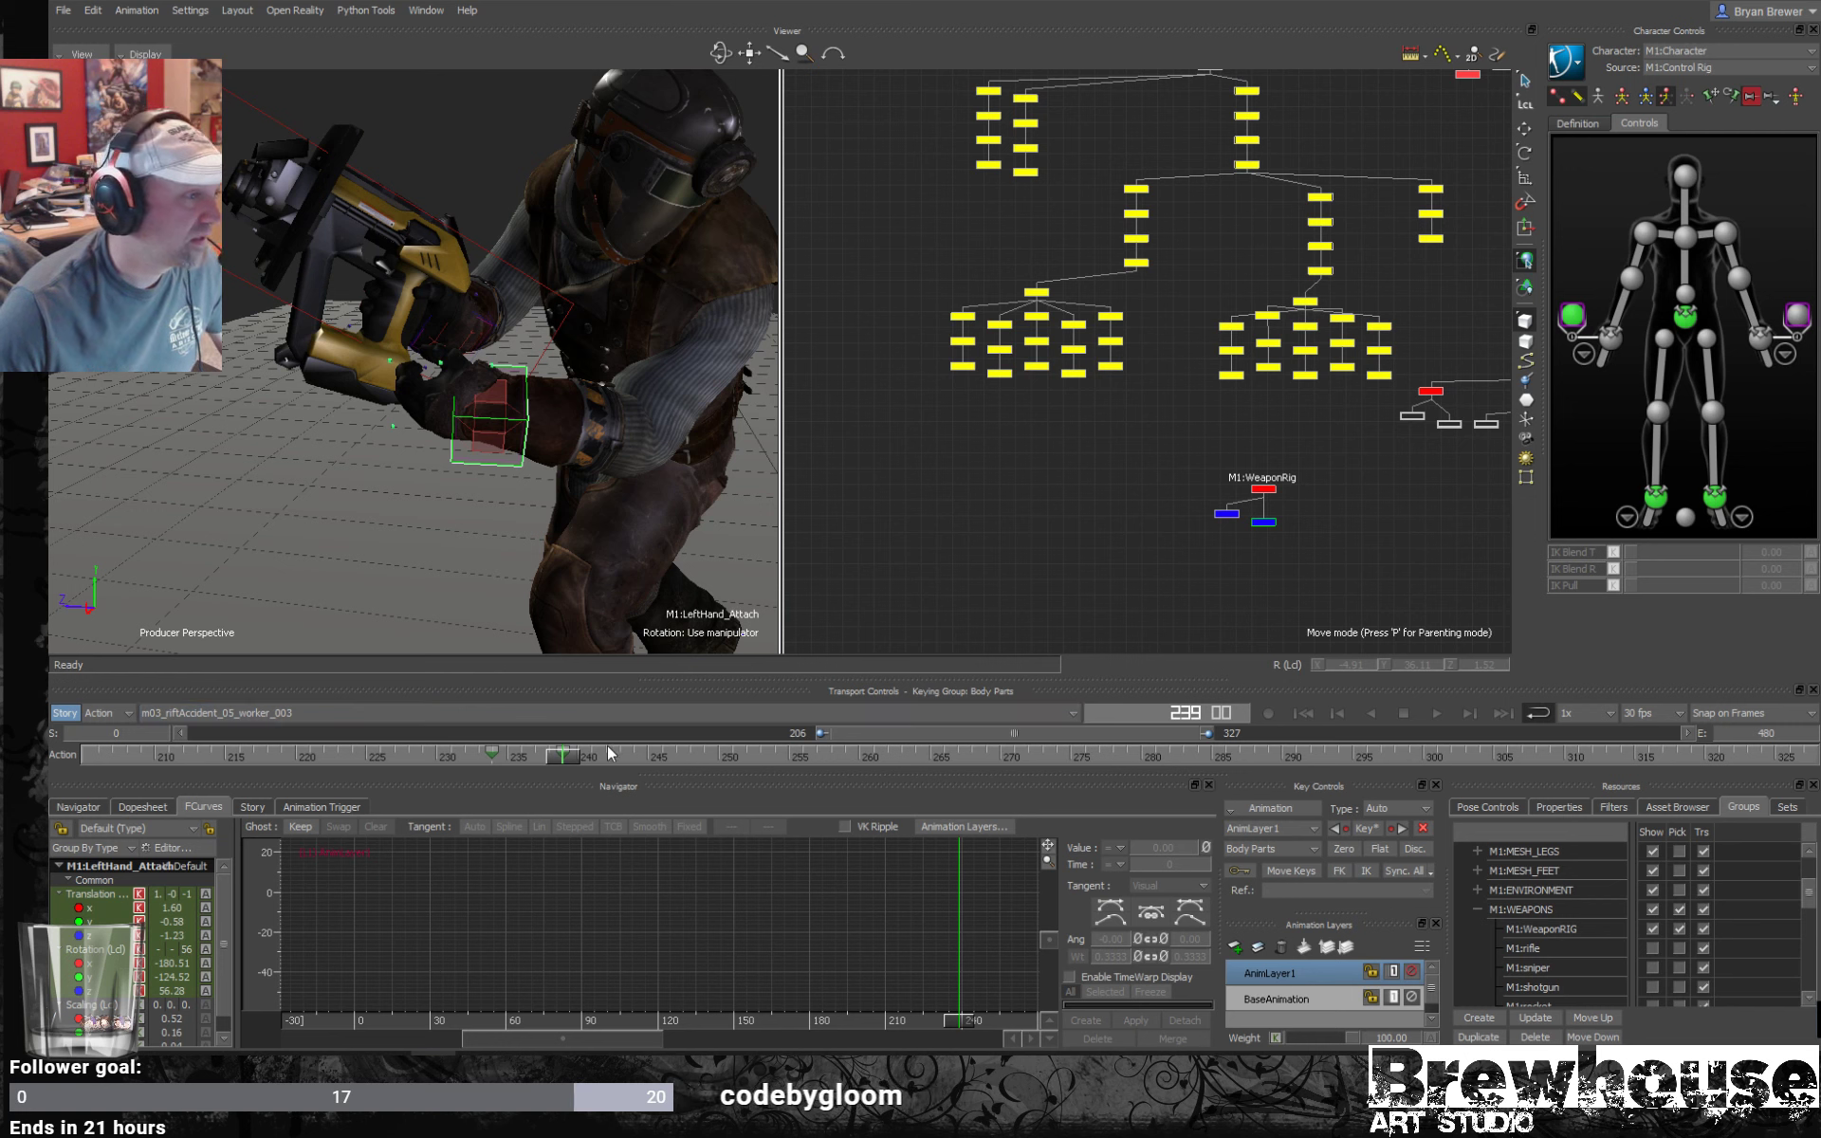
Set and key IK Blend T and IK Blend R at 100 for the left wrist auxiliary effector at frame 239.
mouse_move(565, 764)
left_mouse_down()
mouse_move(452, 761)
mouse_move(590, 757)
mouse_move(570, 753)
left_mouse_up()
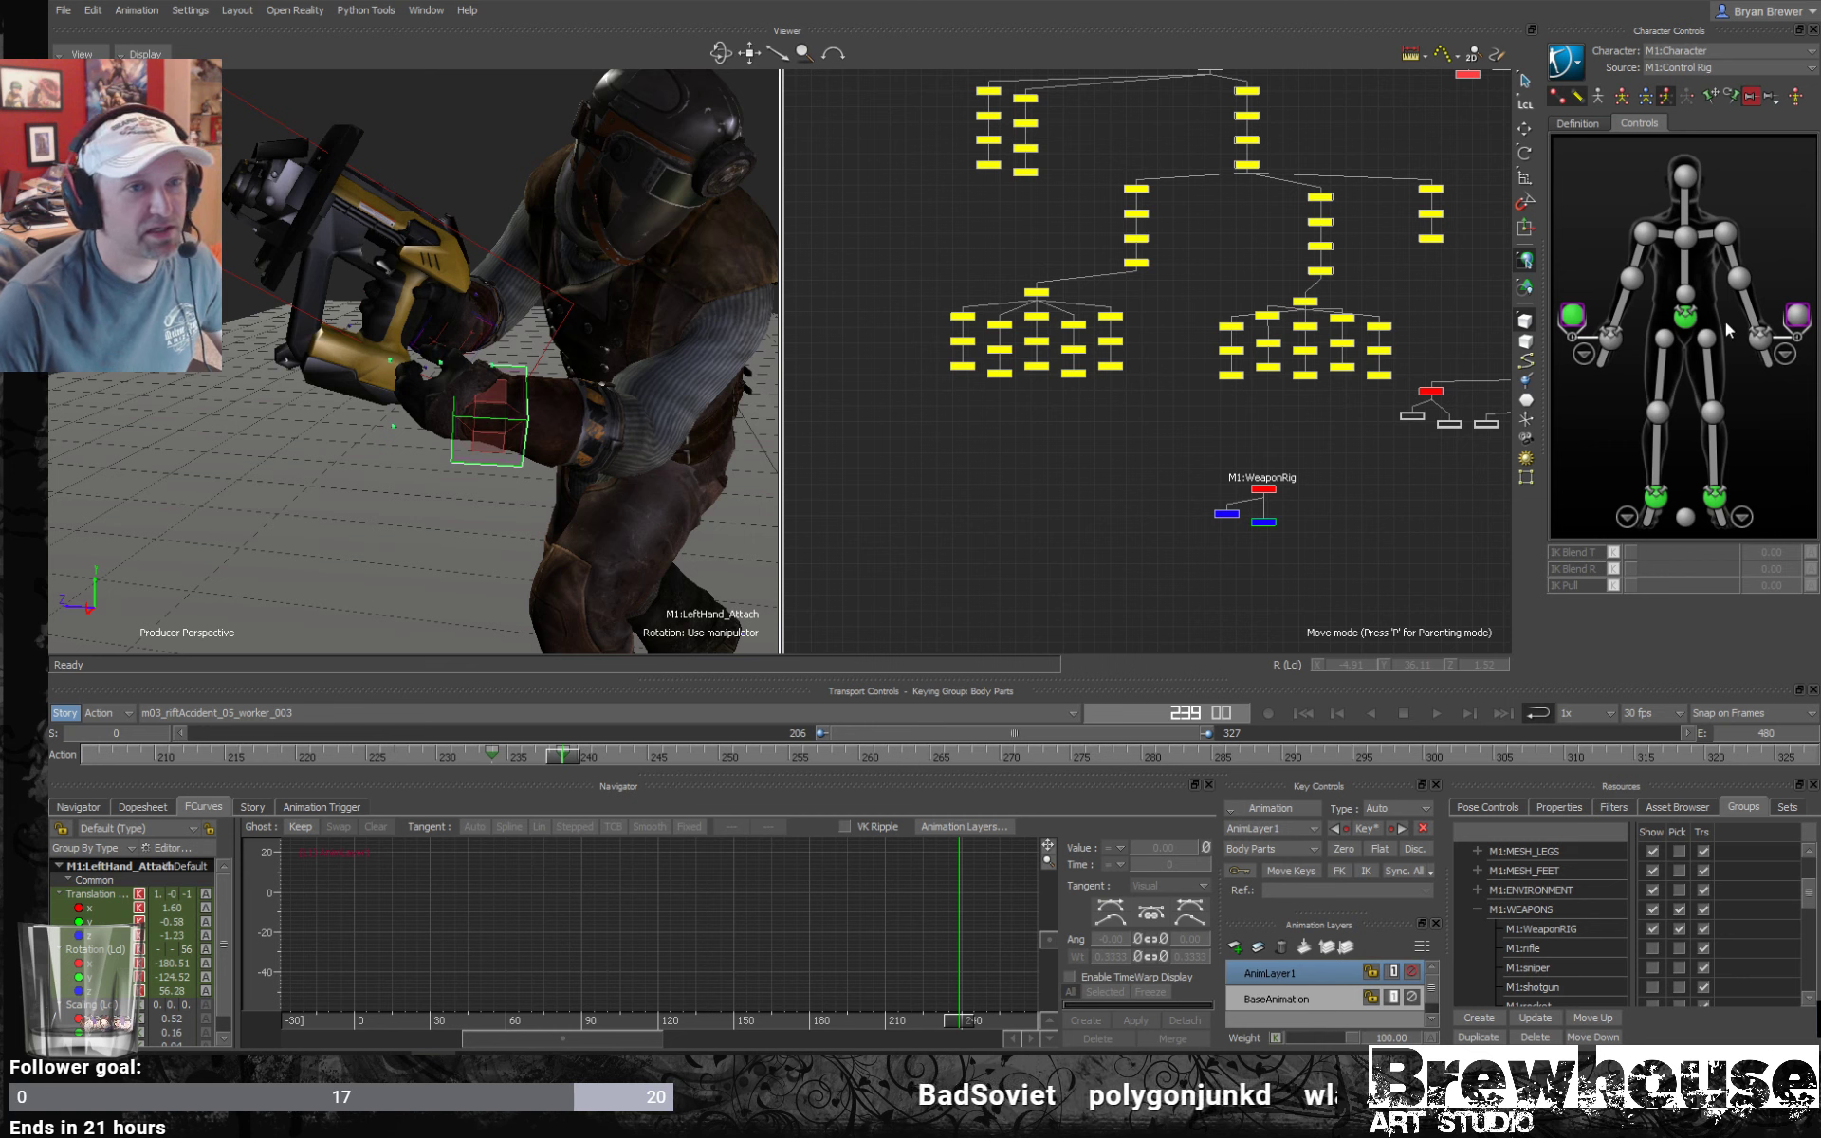
left_click(1579, 319)
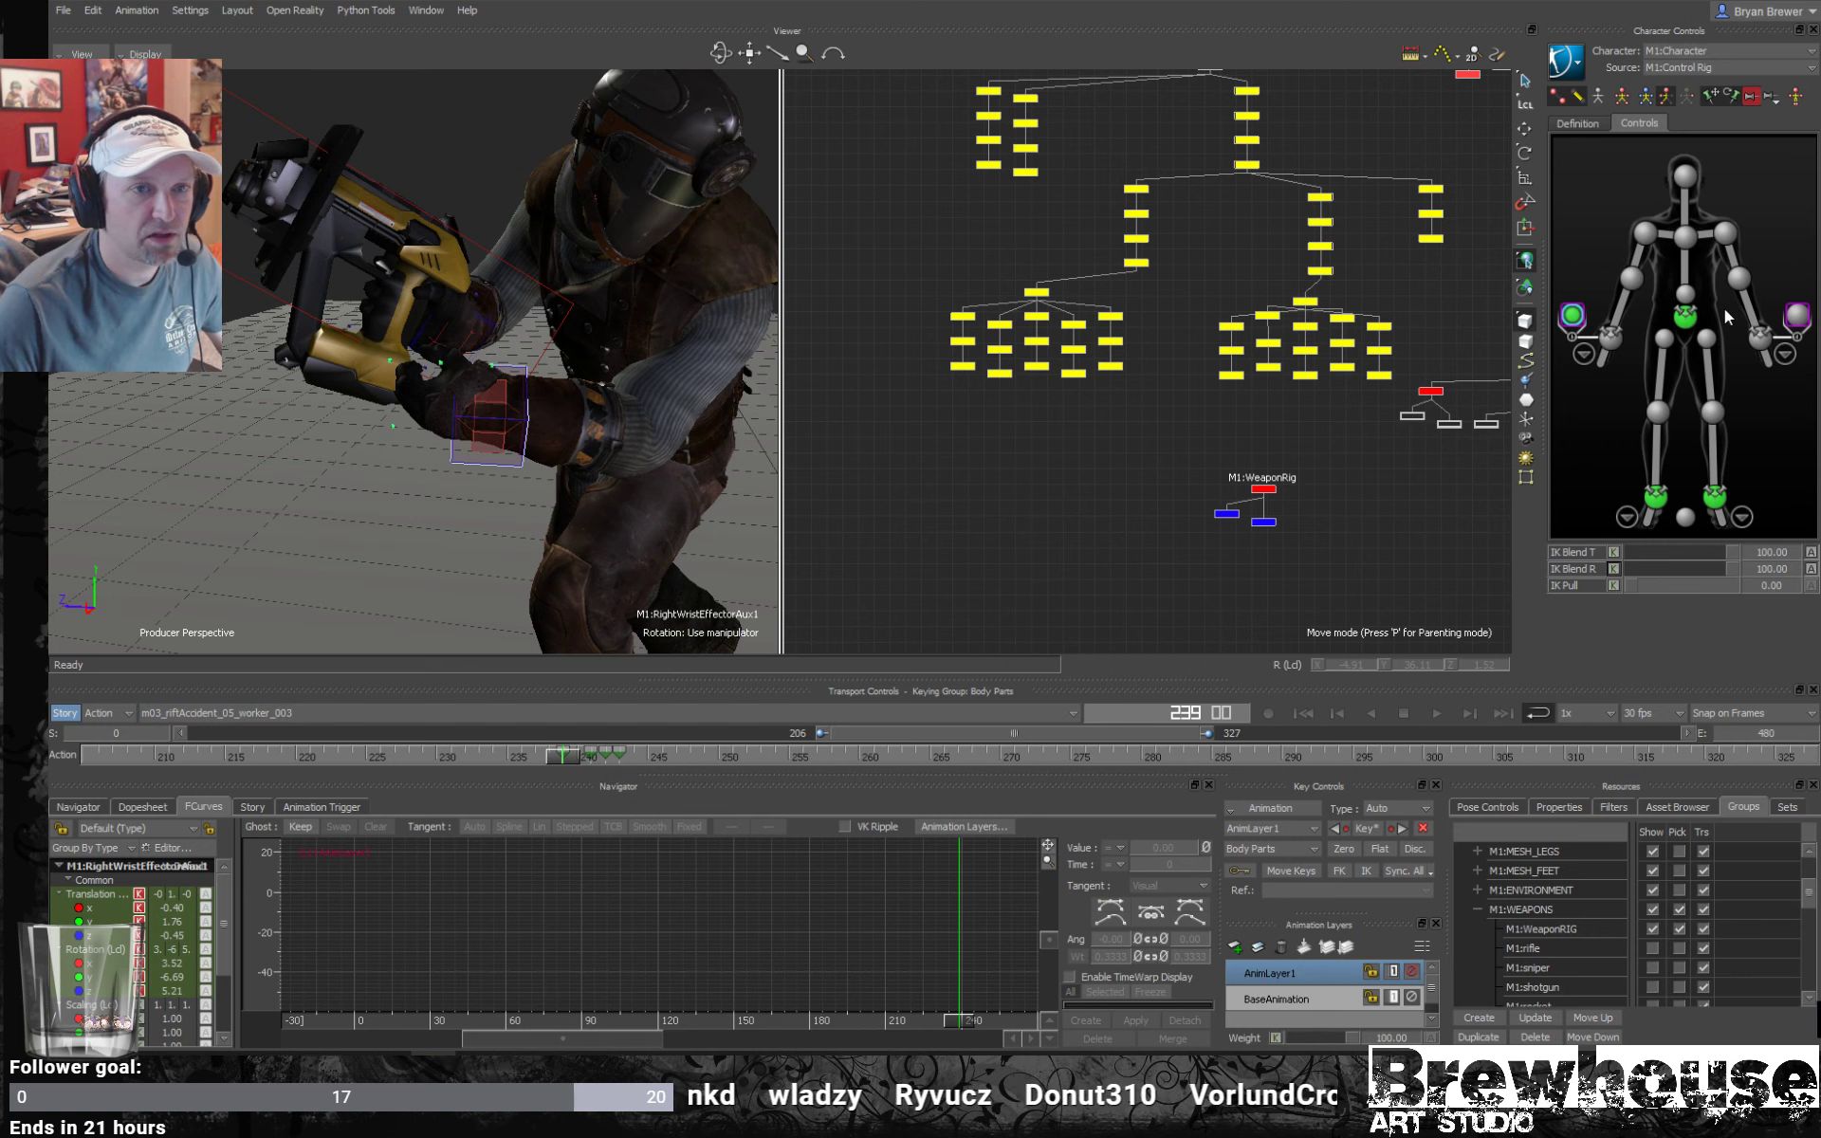
left_click(1795, 315)
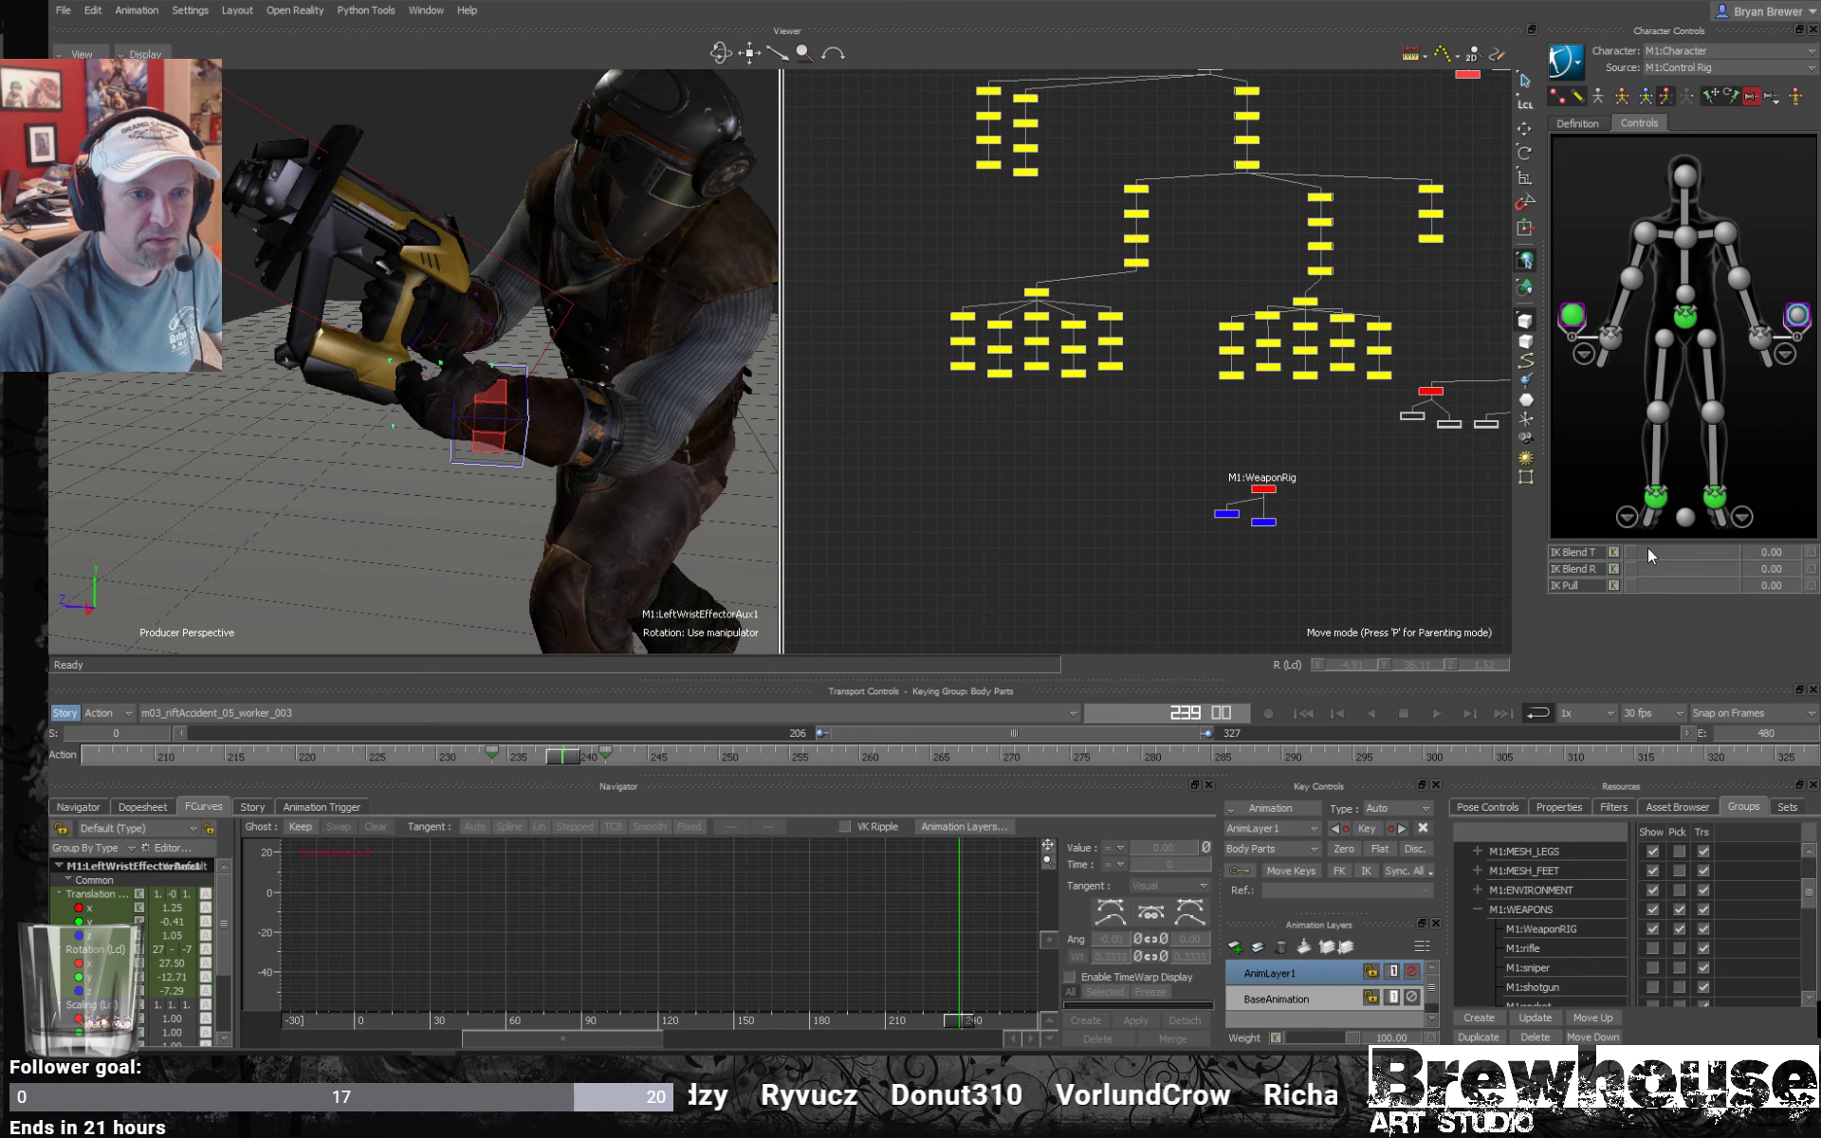
left_click_drag(1648, 558, 1766, 564)
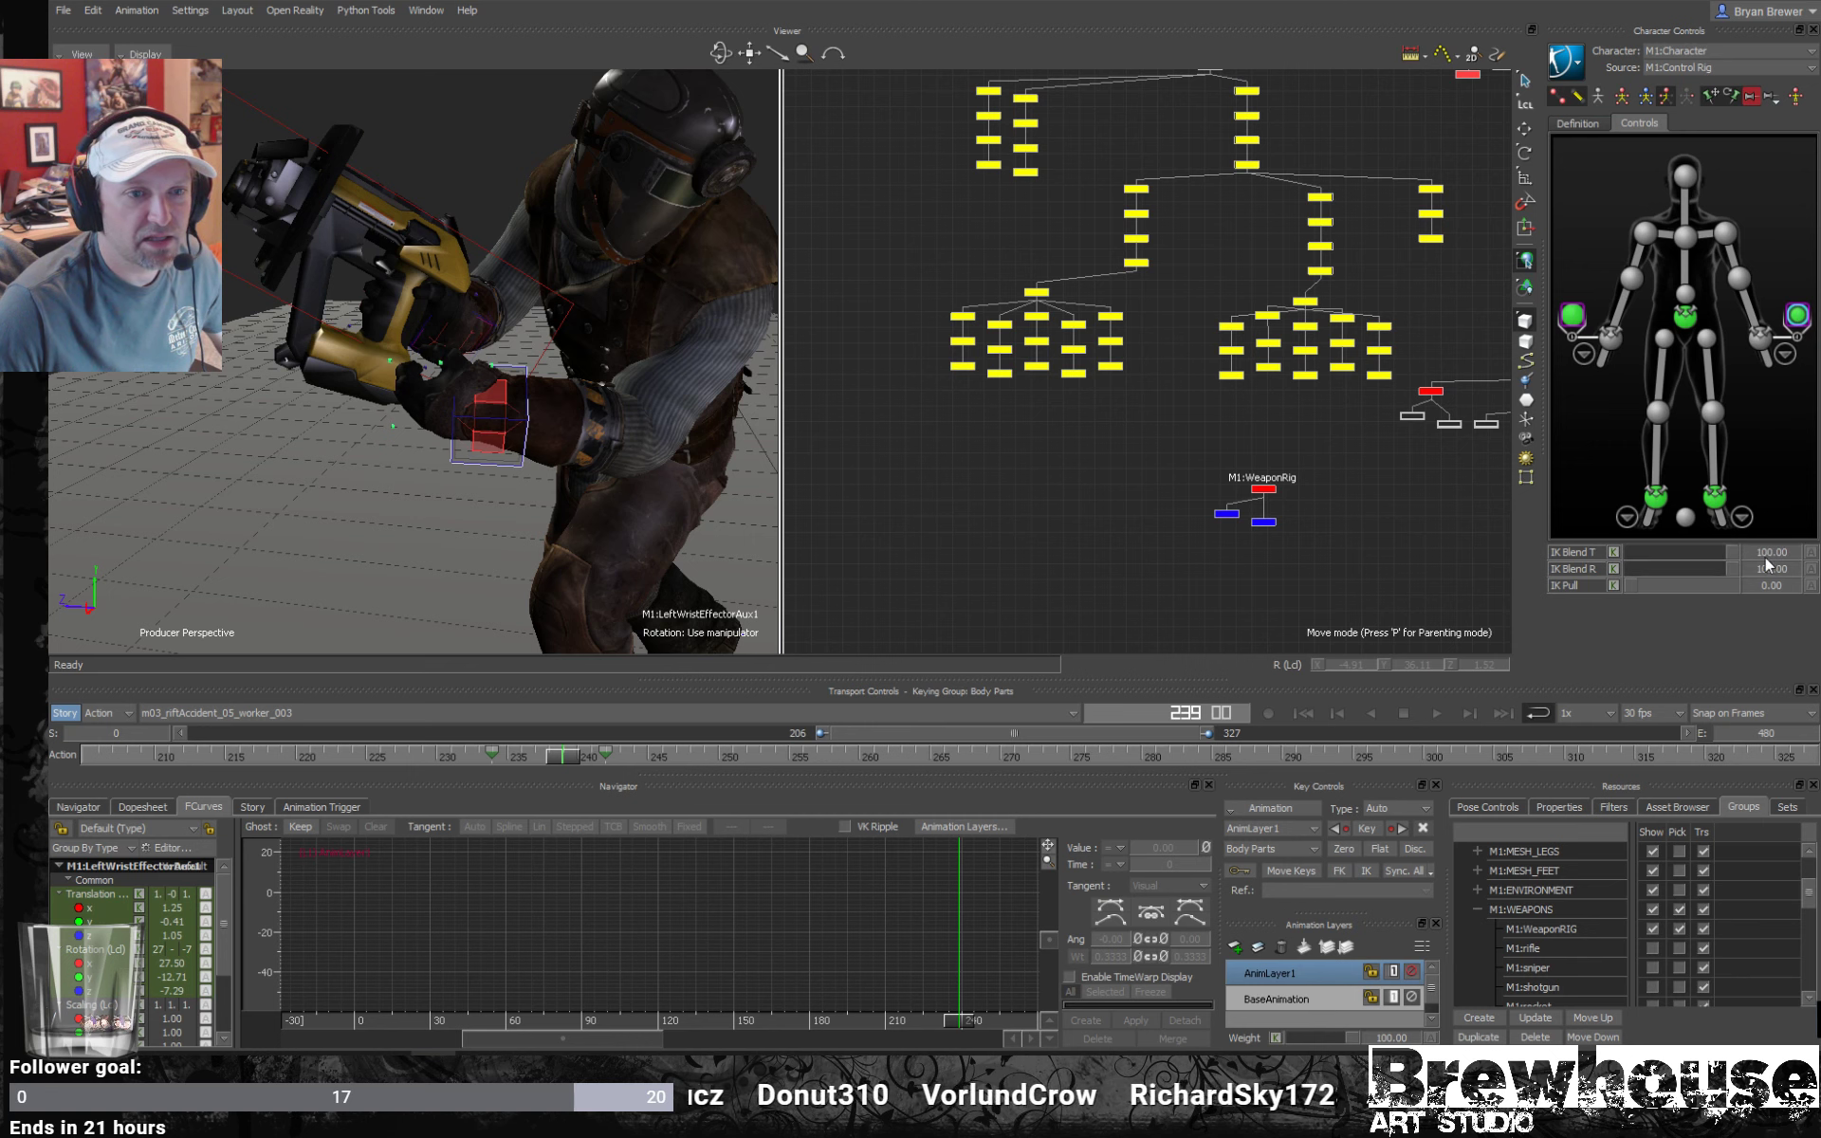
left_click(1613, 552)
left_click(1613, 569)
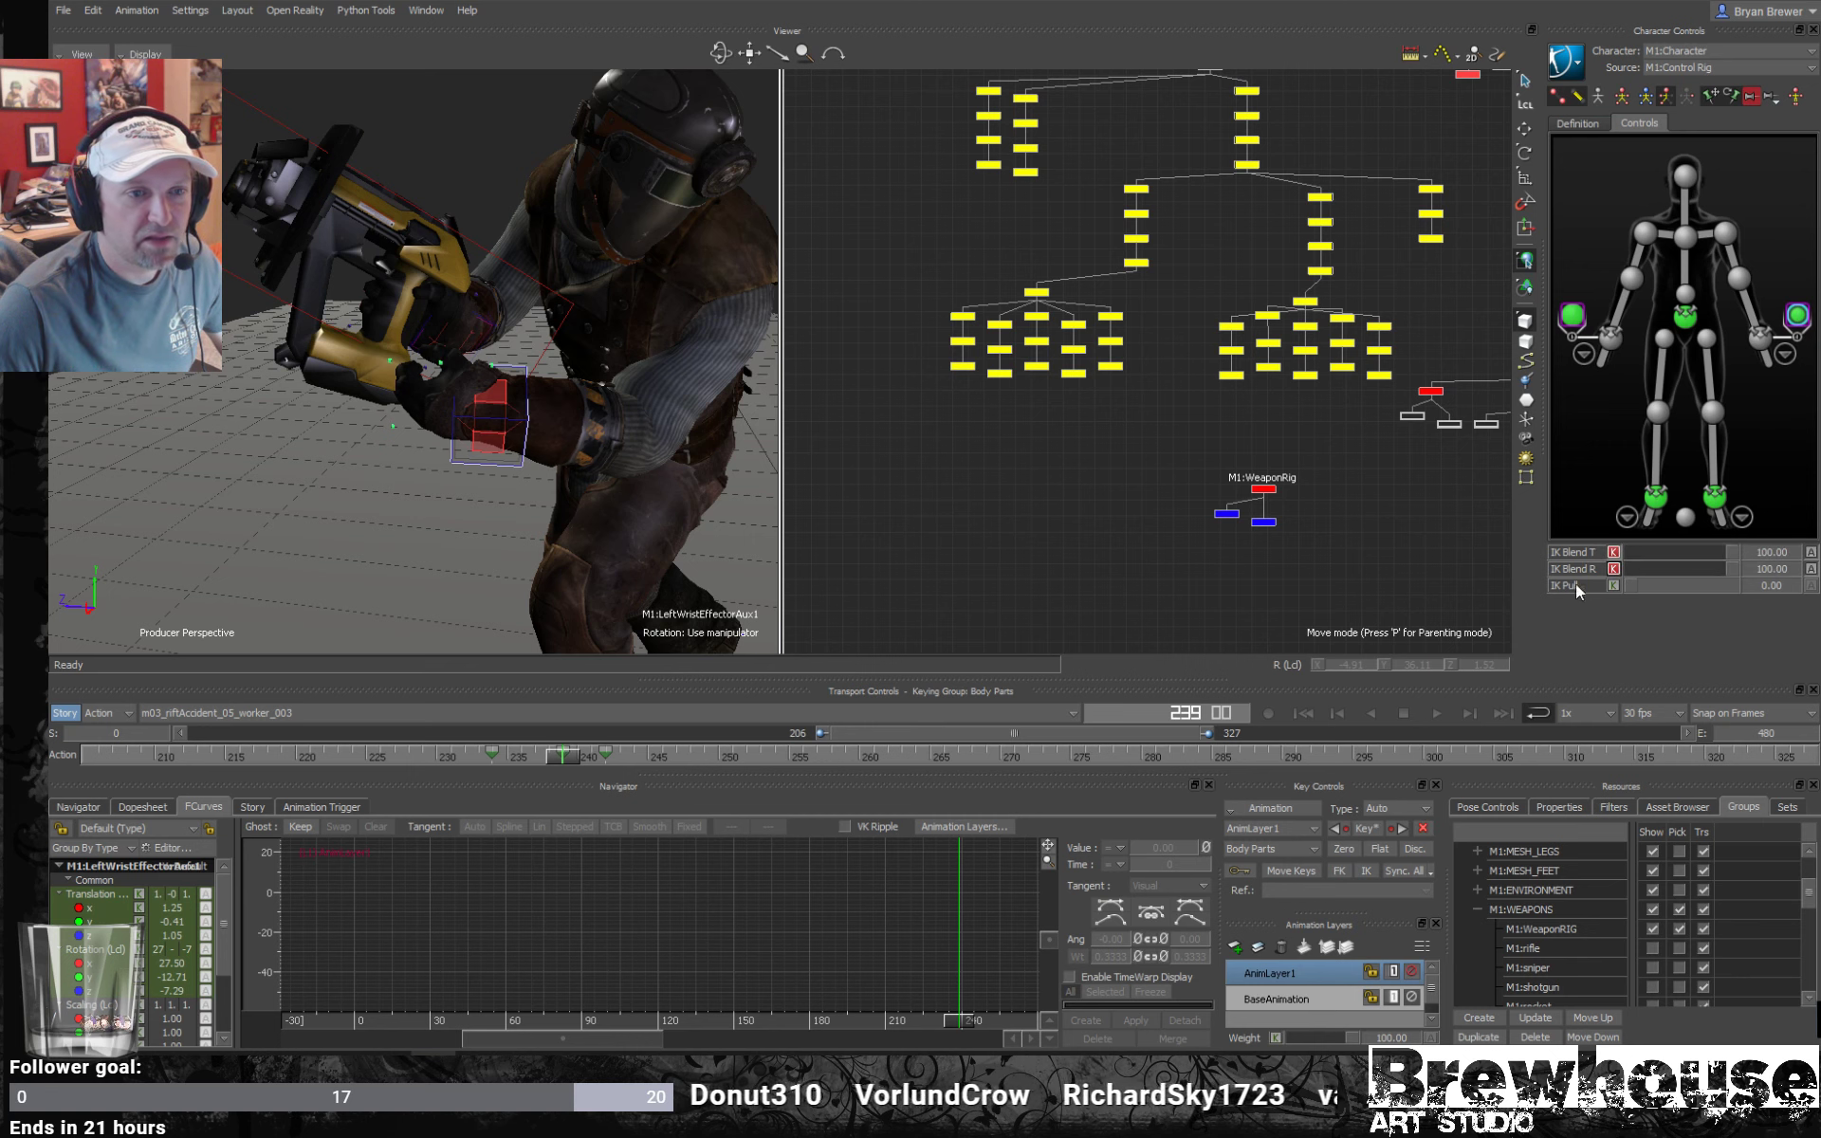
Set and key IK Blend T and IK Blend R at 0 for the left wrist auxiliary effector at frame 240.
left_click(568, 760)
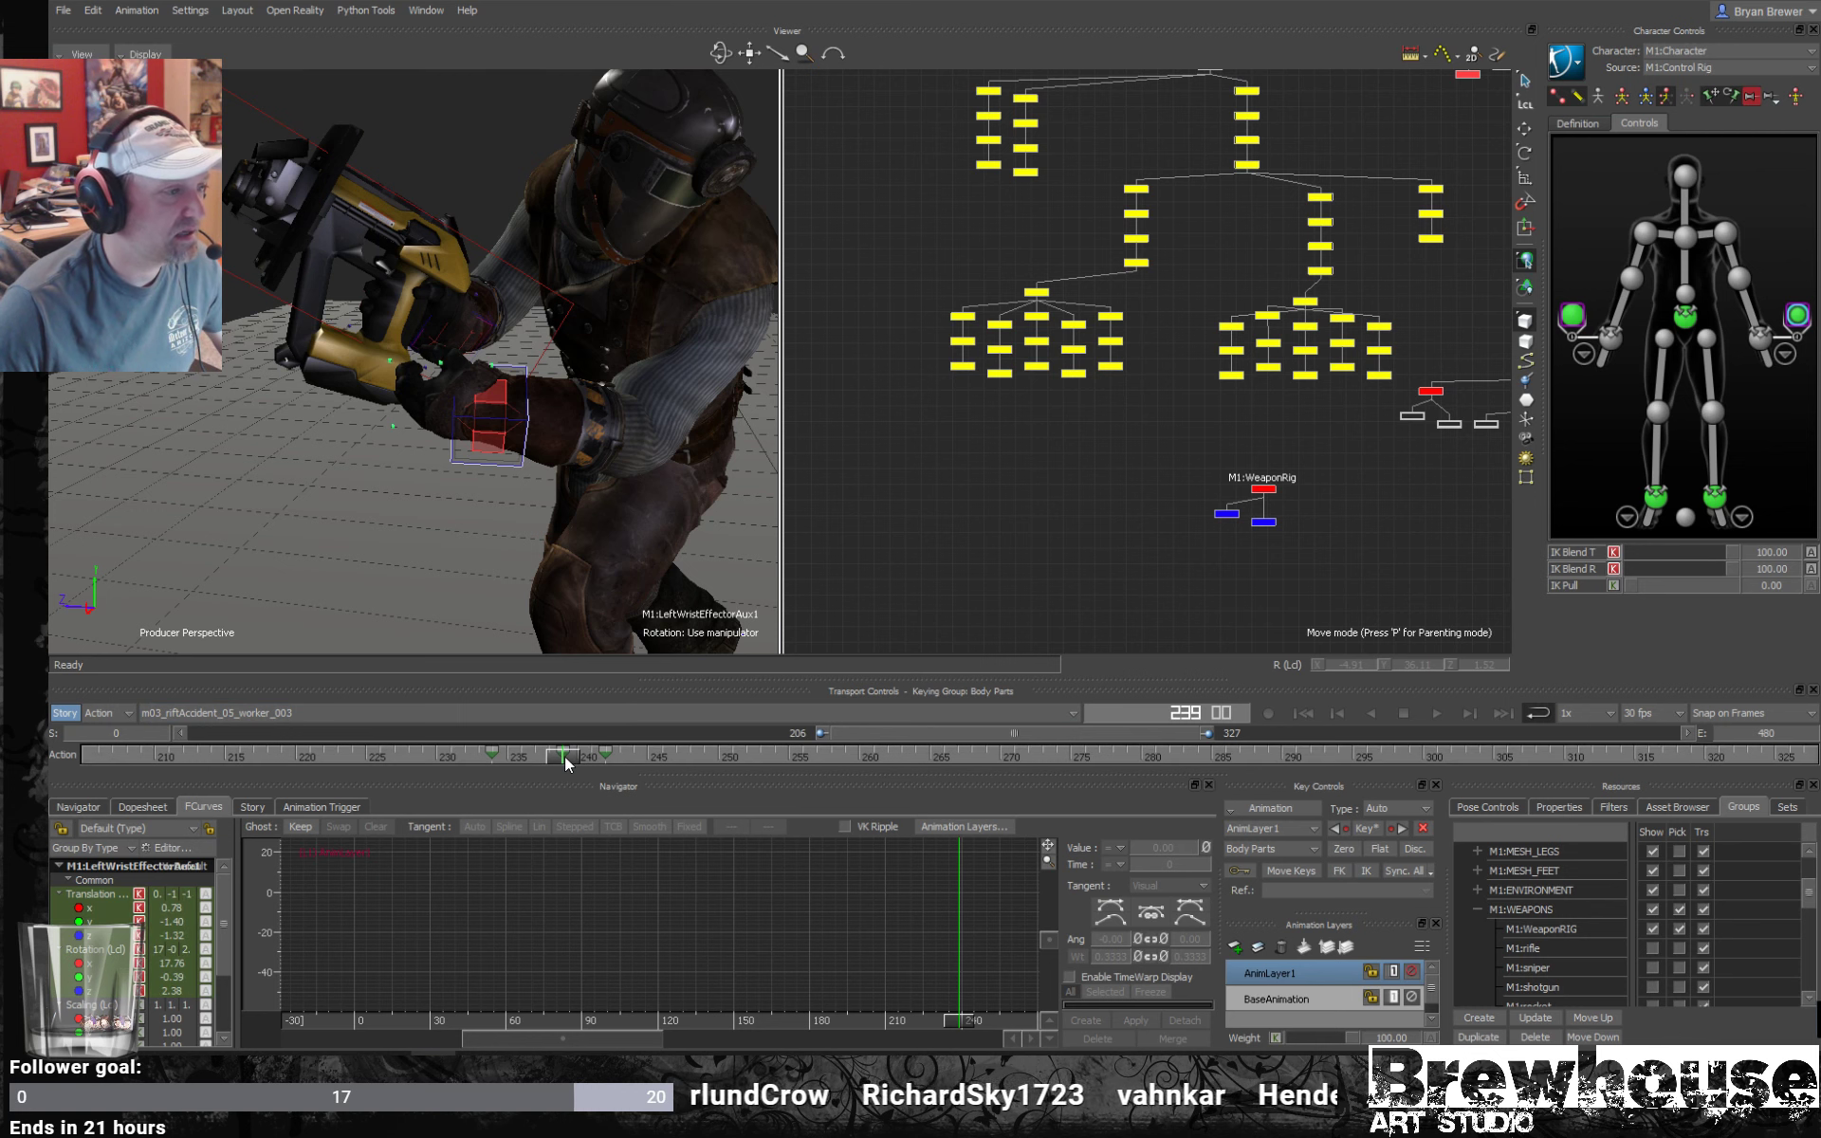
left_click(577, 757)
left_click_drag(1722, 540, 1623, 573)
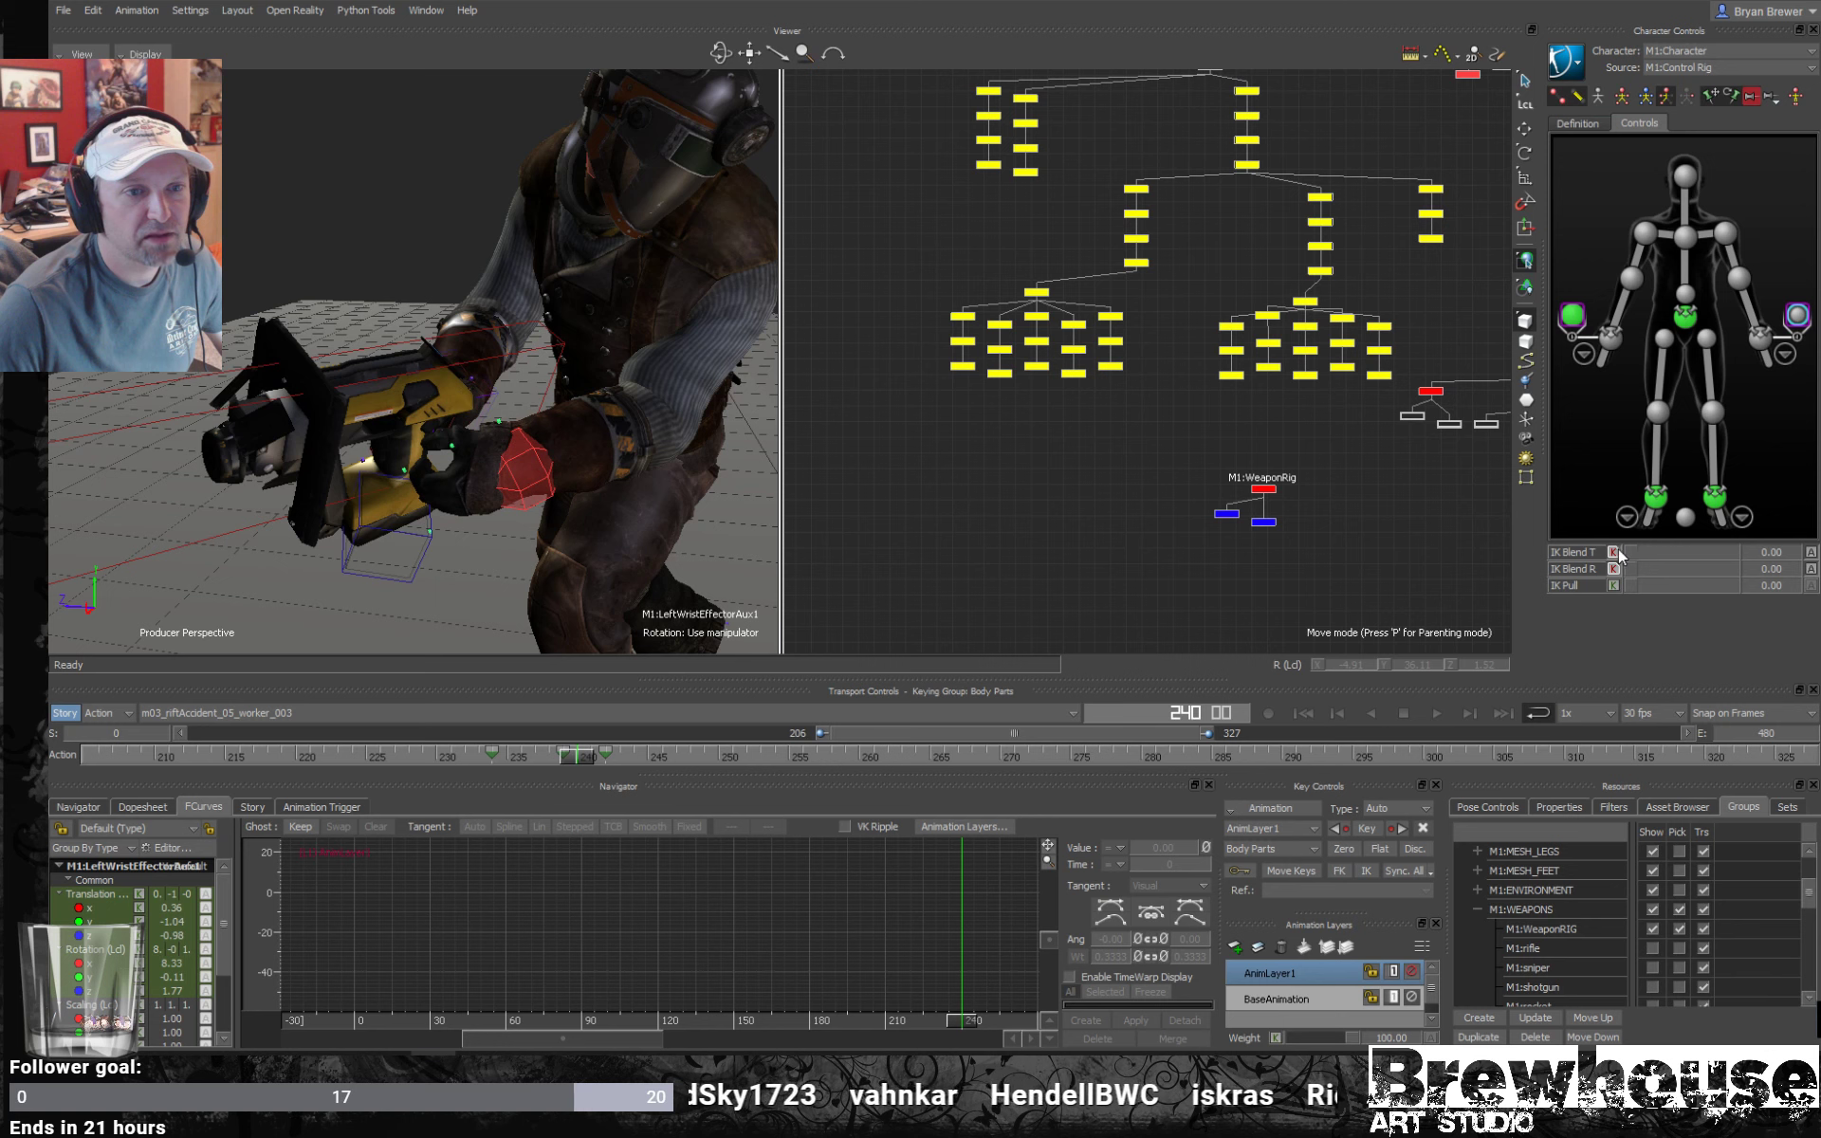
At frame 239, set the left wrist's IK Blend T and R to 0 and align LeftHand_Attach to the wrist effector in translation and rotation.
left_click(411, 577)
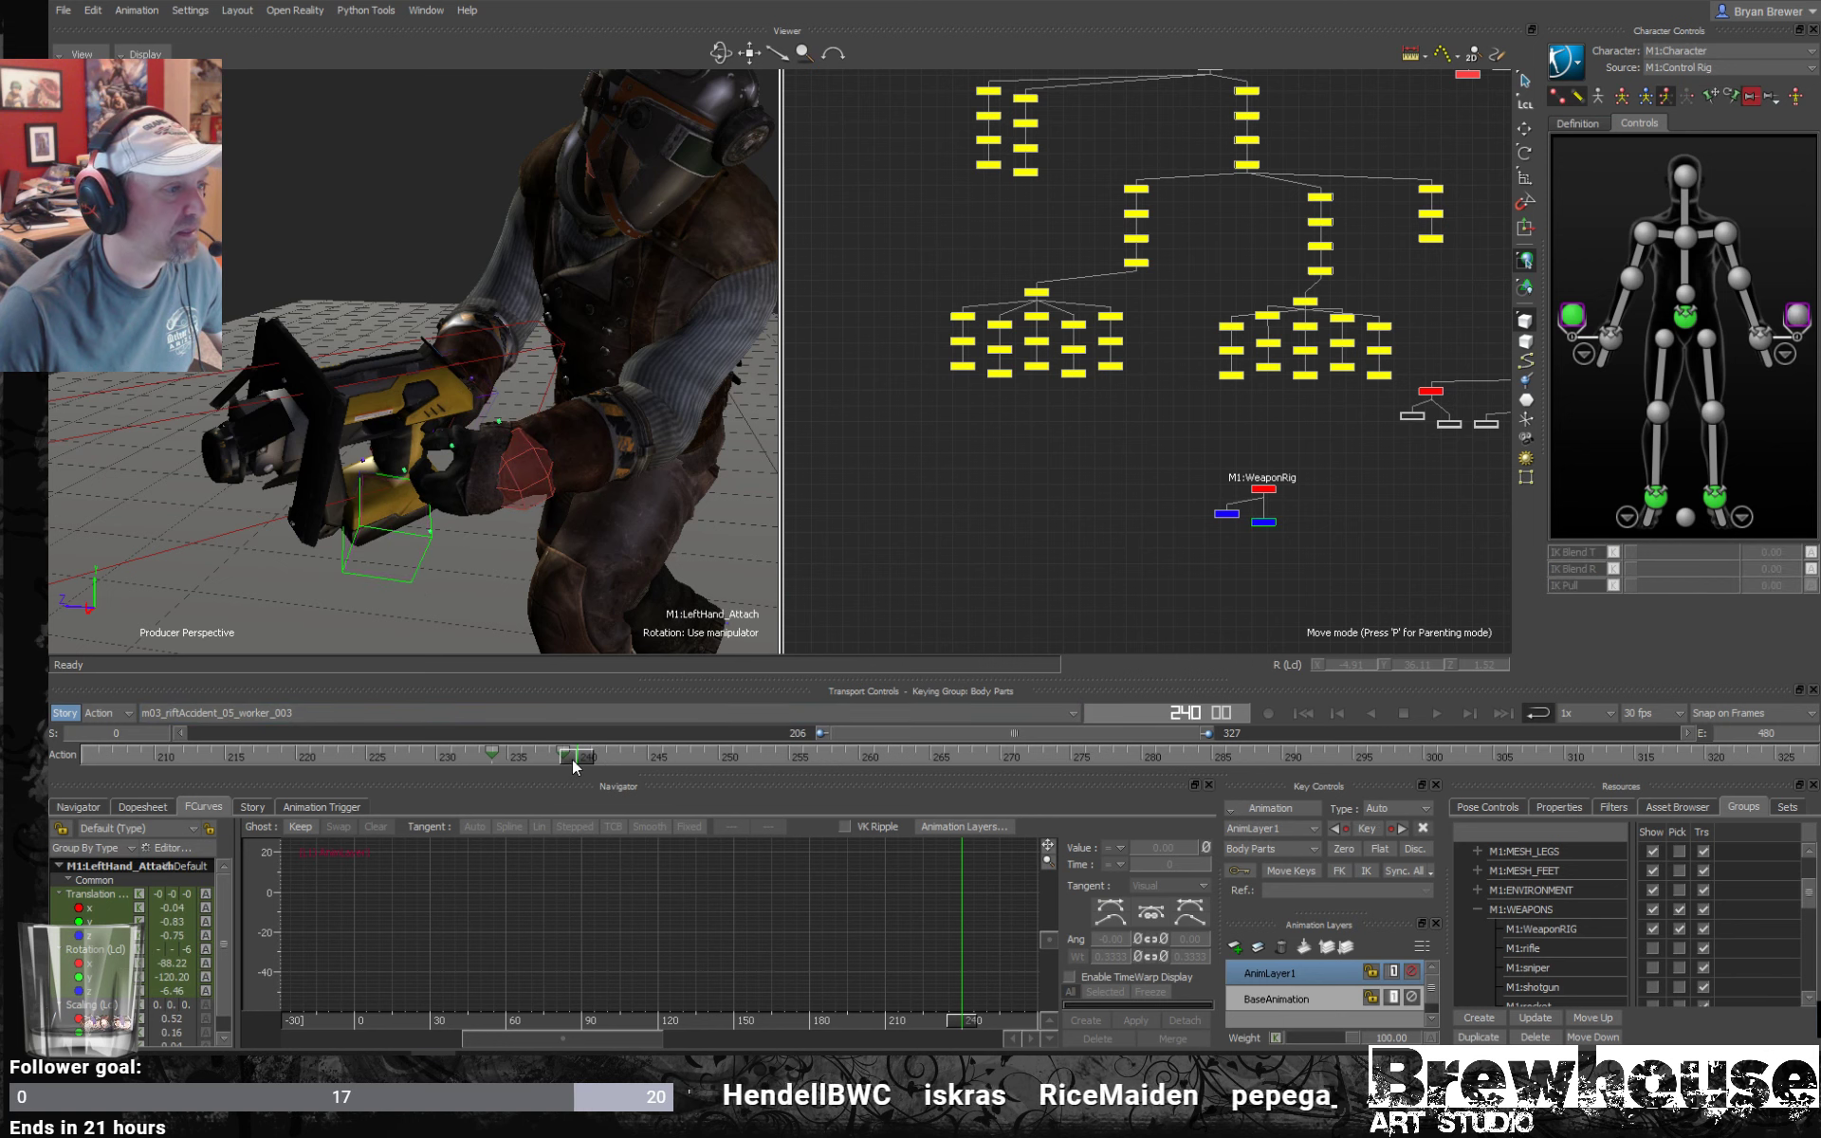
left_click_drag(573, 760, 561, 760)
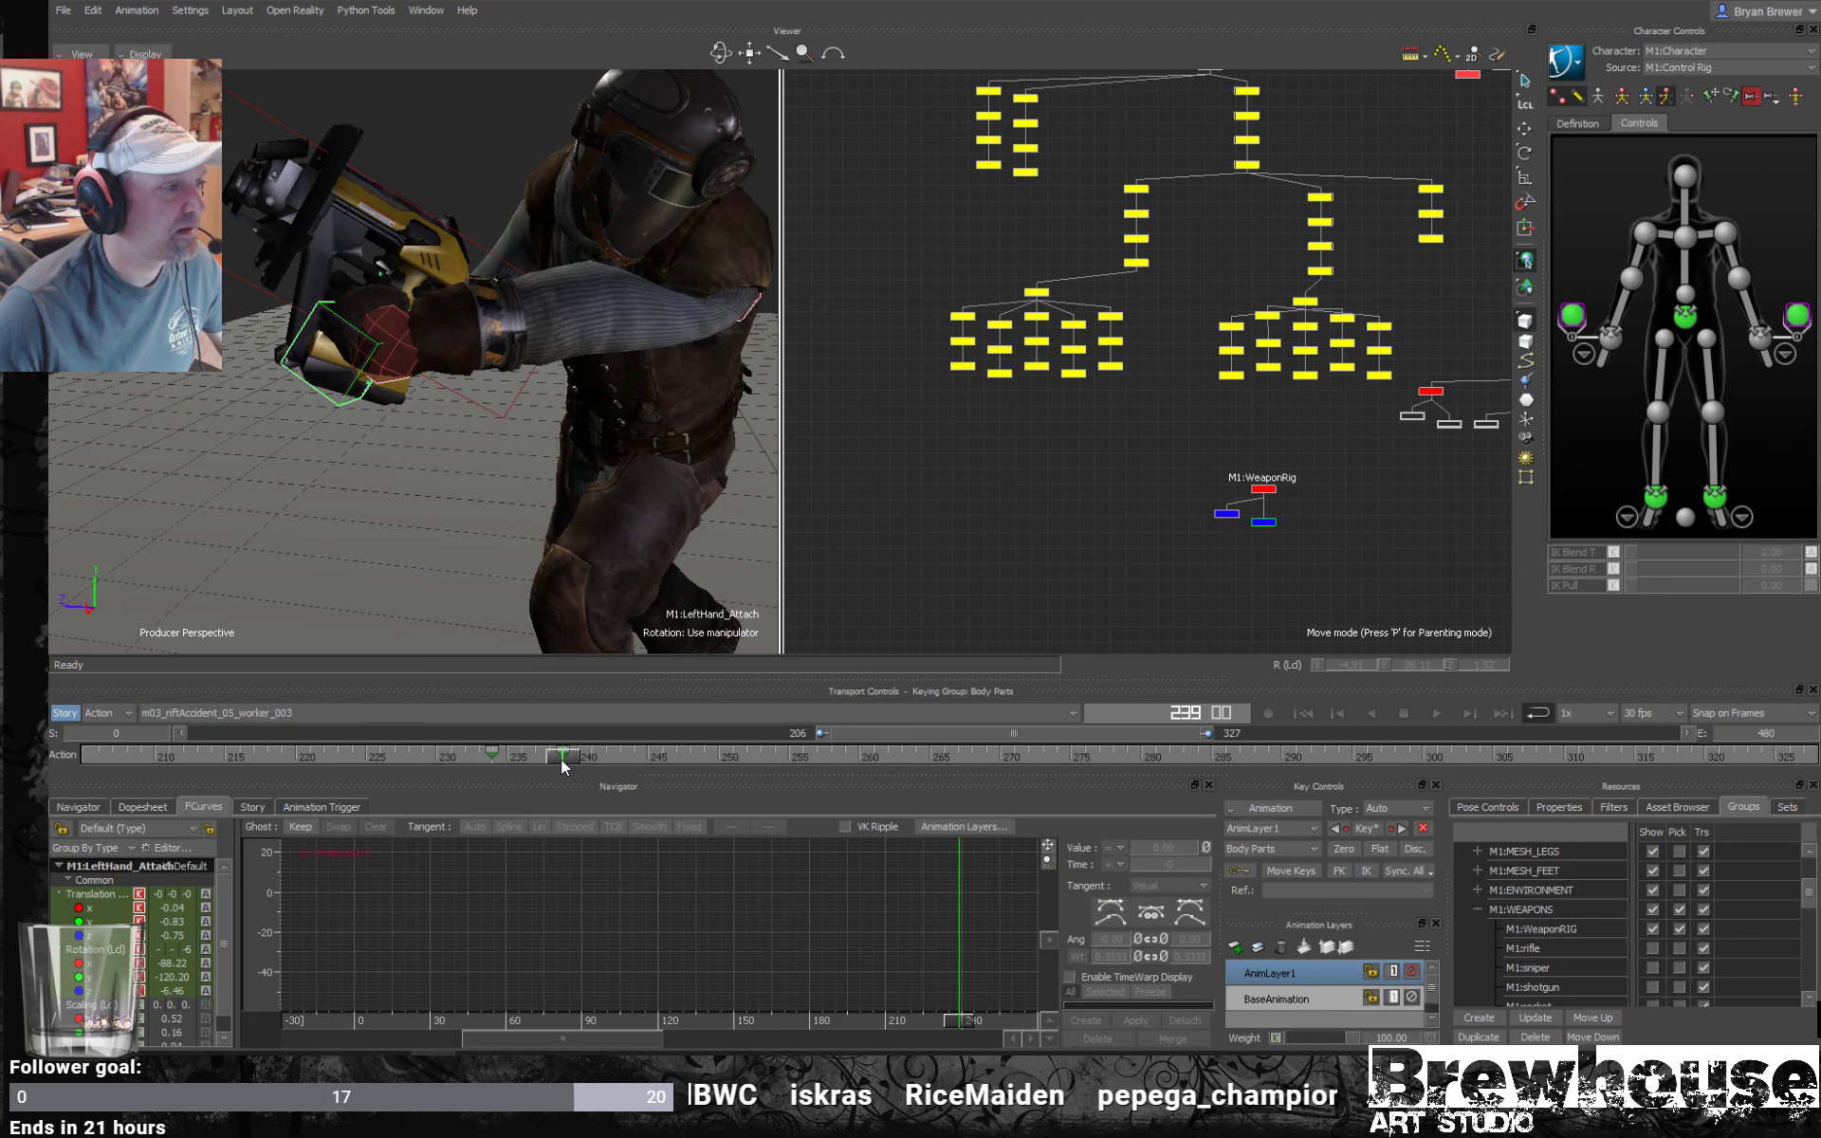
left_click(1797, 316)
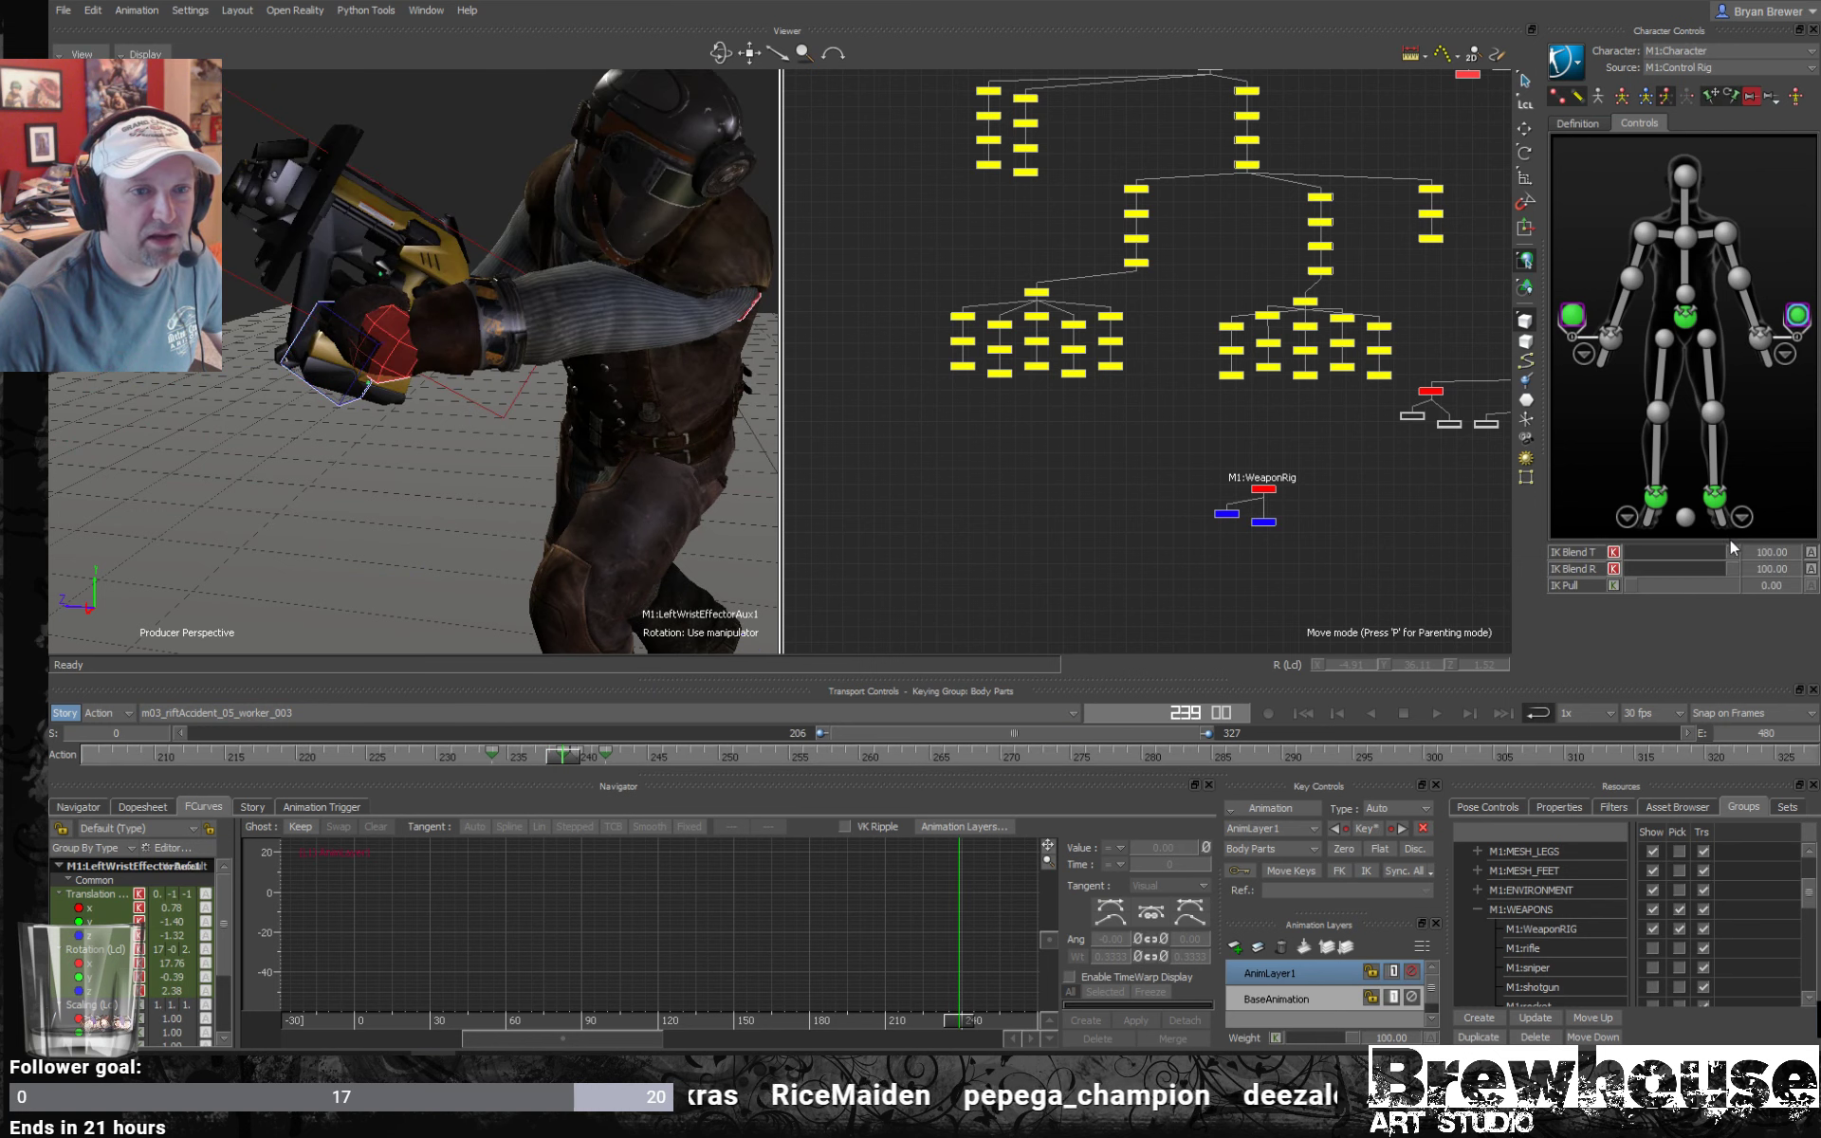
left_click_drag(1674, 553, 1624, 569)
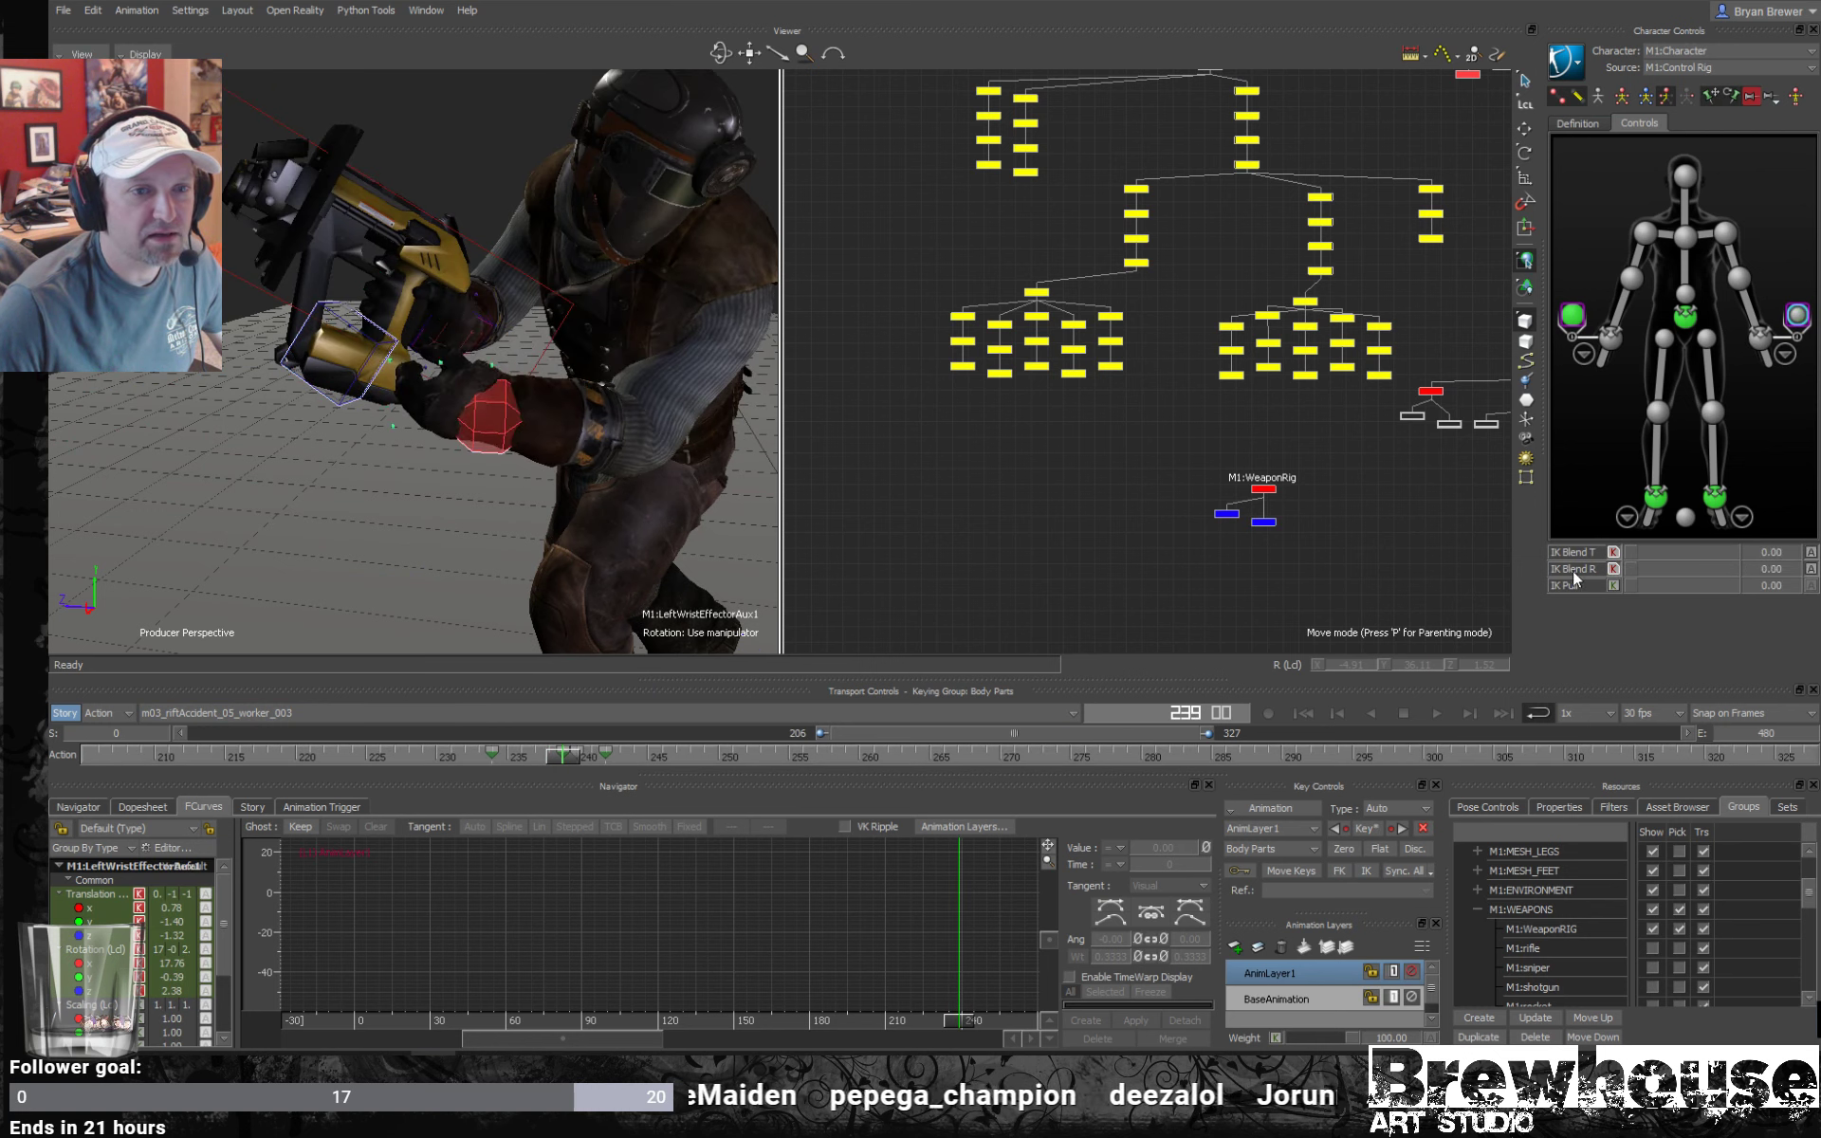
left_click(481, 426, "shift")
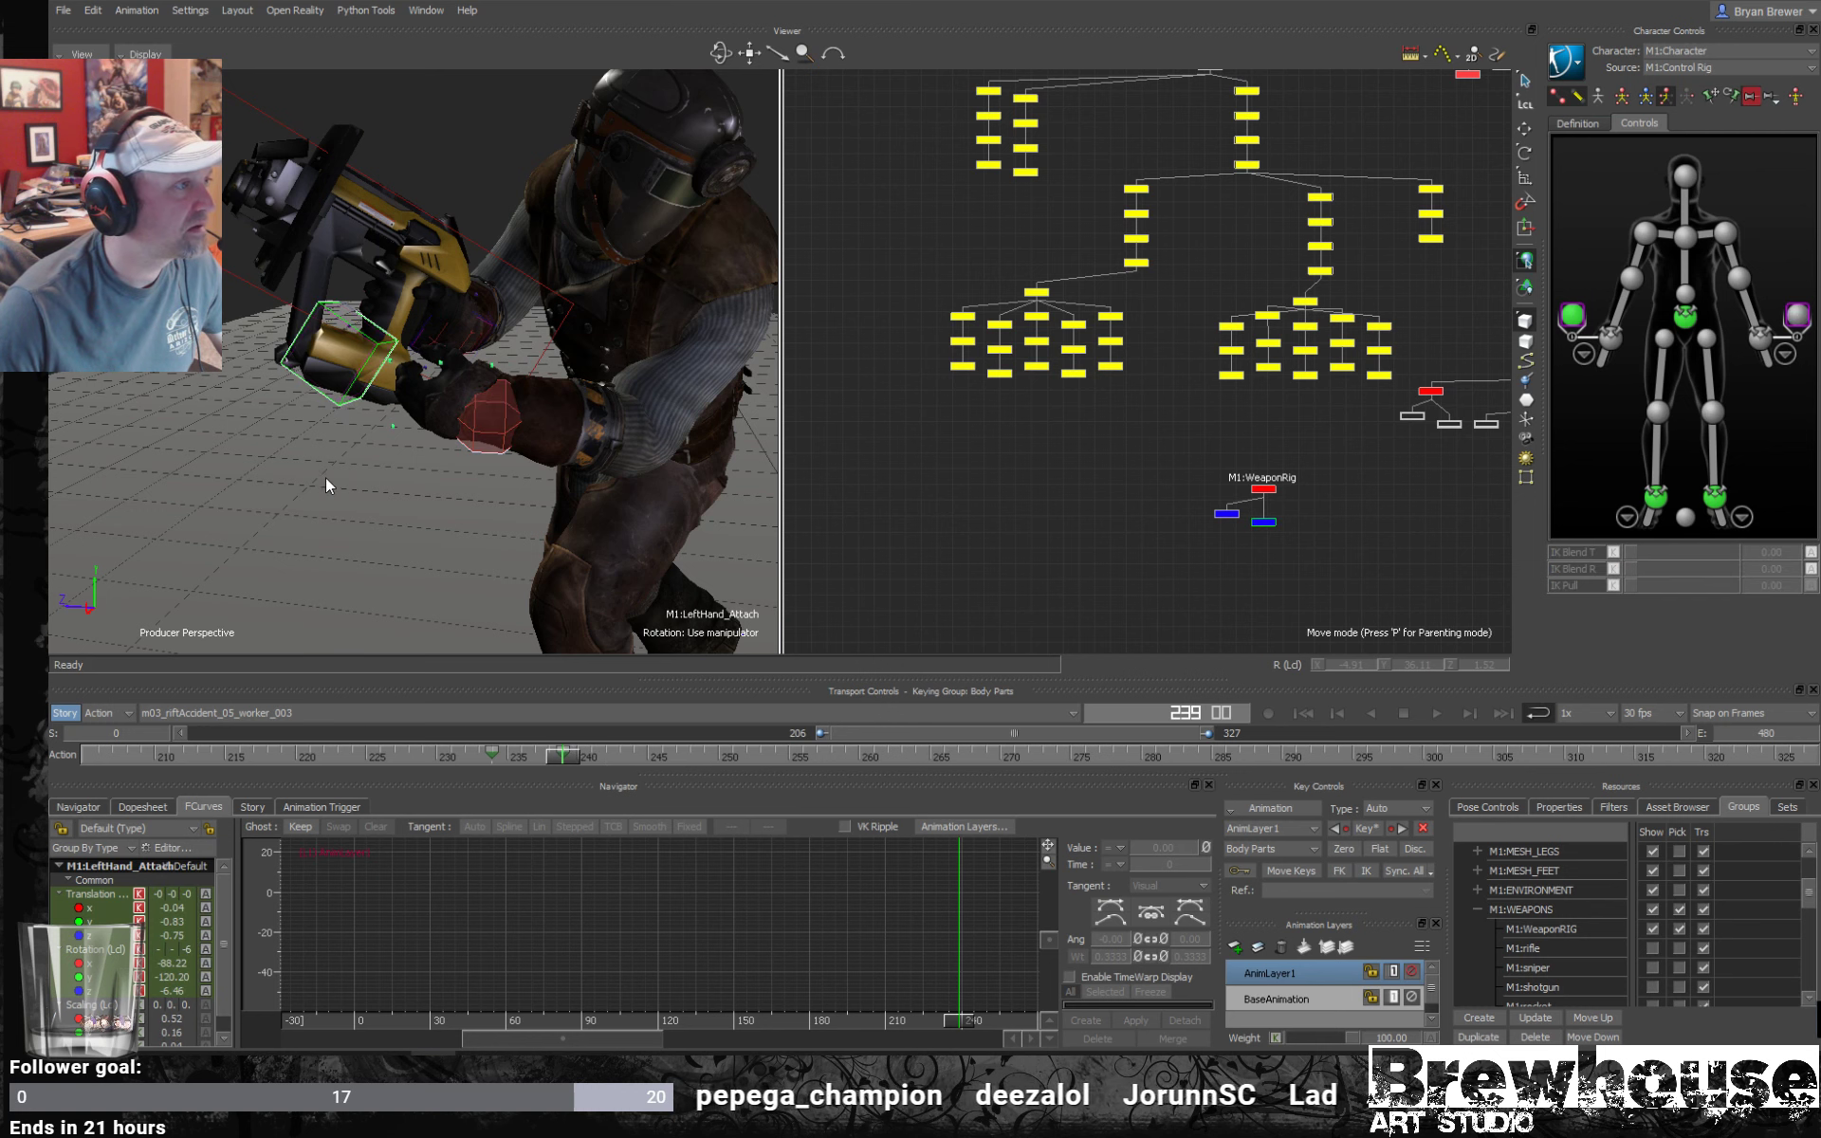
right_click(473, 362)
mouse_move(520, 387)
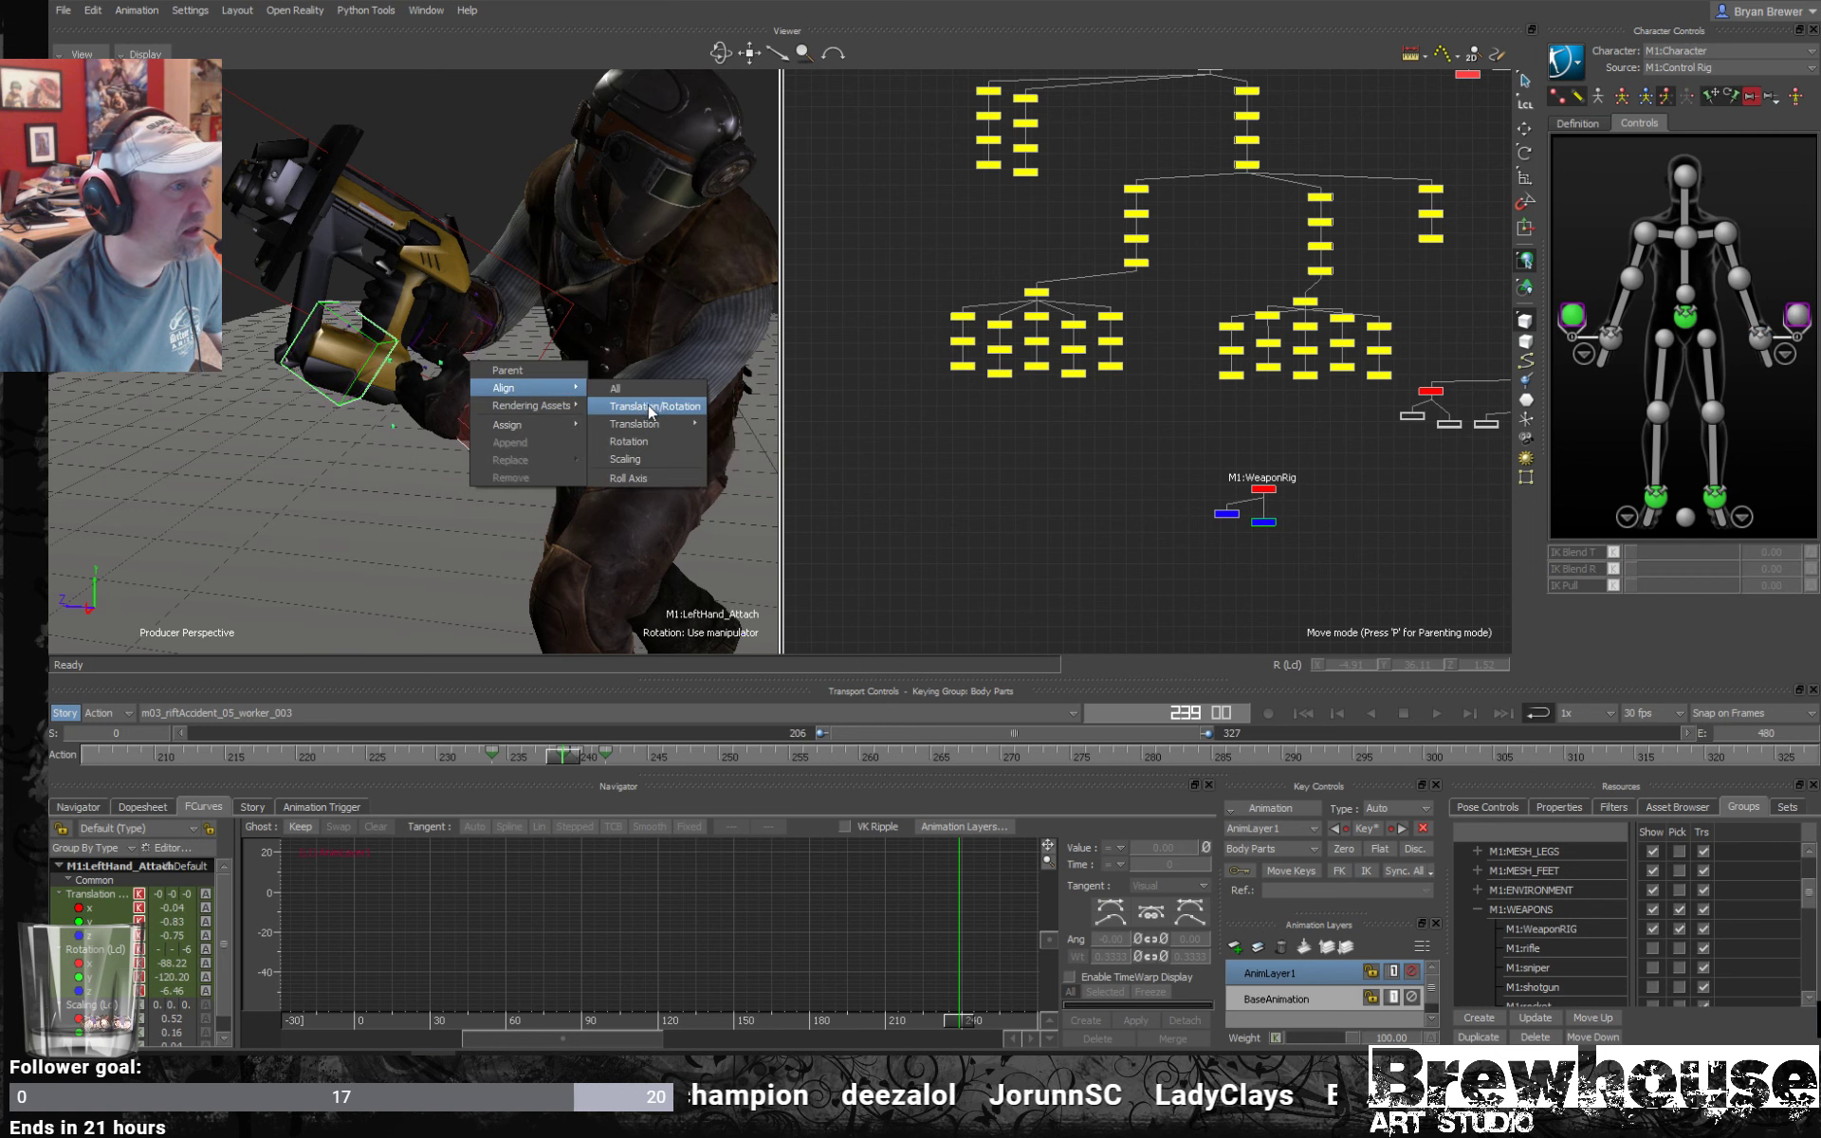
left_click(651, 405)
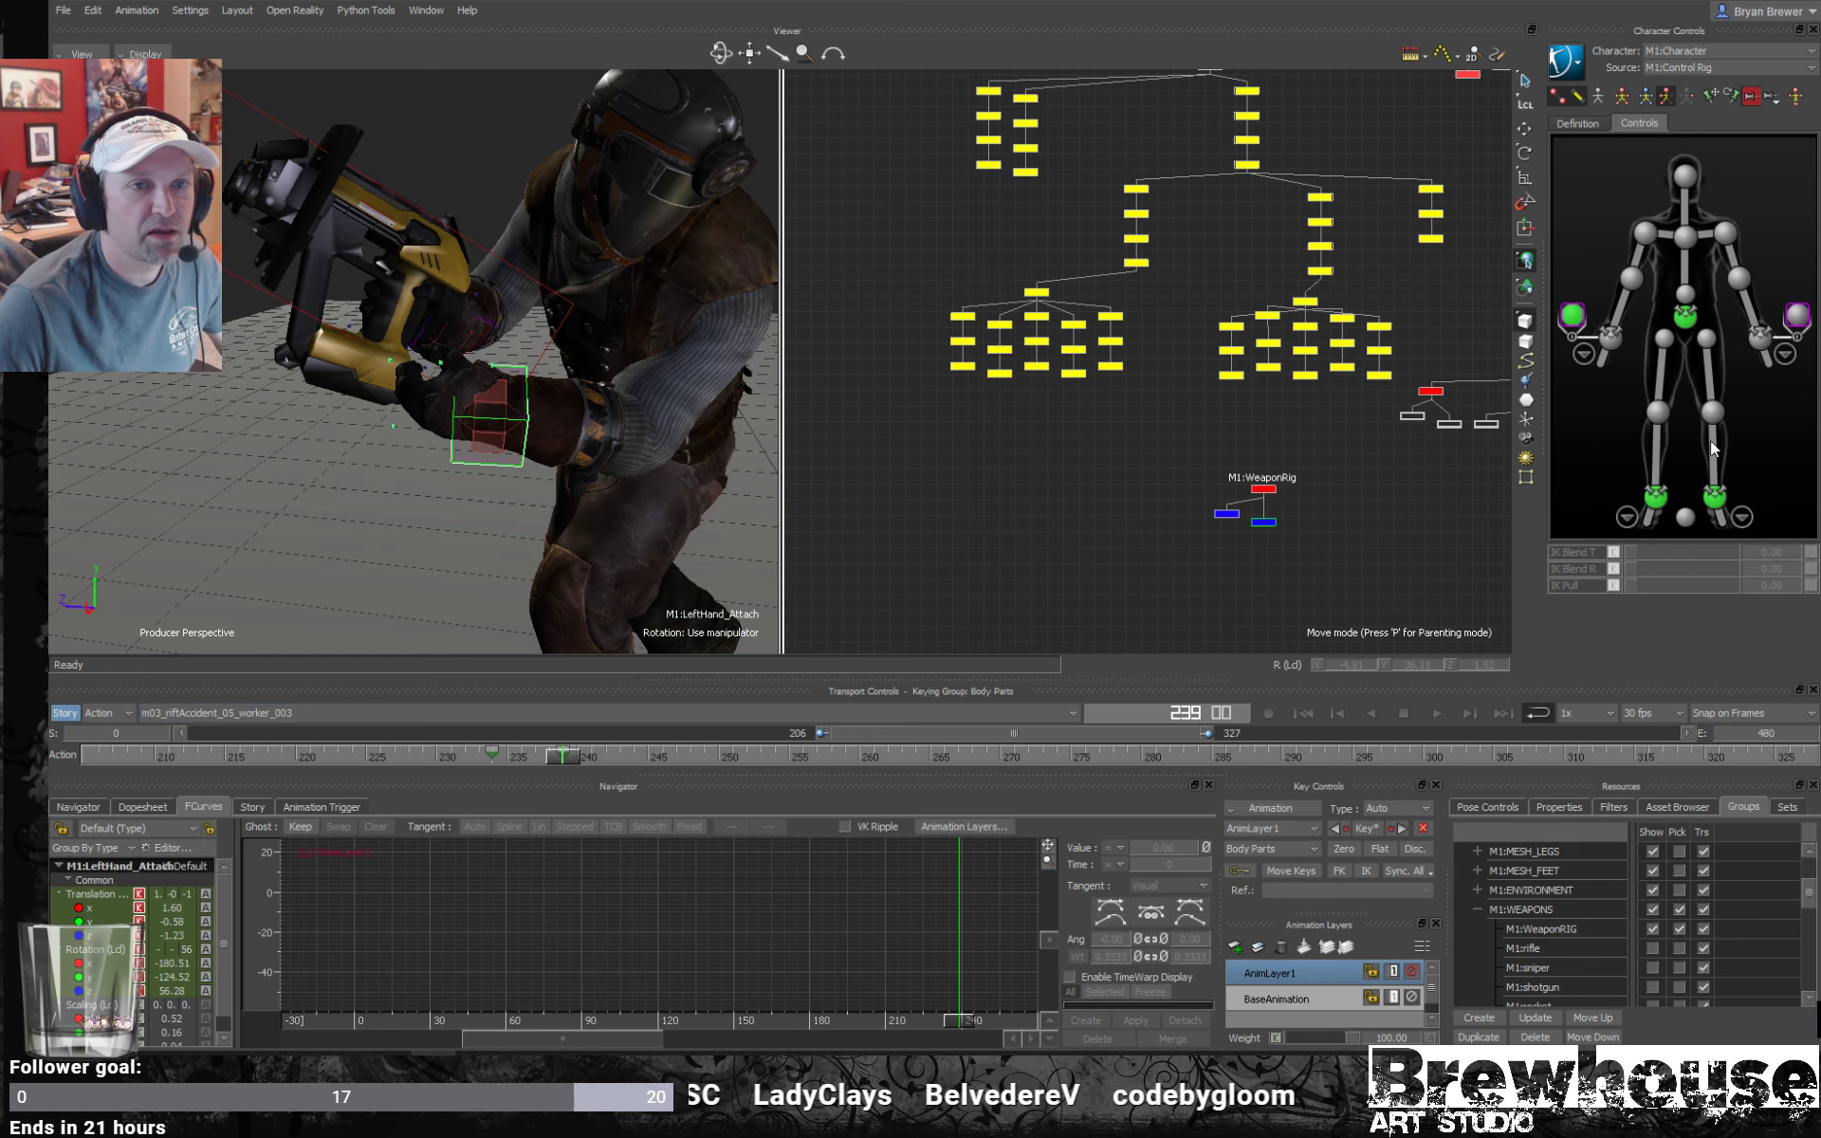
mouse_move(562, 759)
left_mouse_down()
mouse_move(463, 749)
mouse_move(562, 749)
left_mouse_up()
Move LeftHand_Attach at frame 239 so the left hand sits on the weapon's lower grip.
left_click_drag(558, 444, 445, 417, "ctrl+shift")
key("t")
left_click_drag(473, 484, 696, 404, "ctrl+shift")
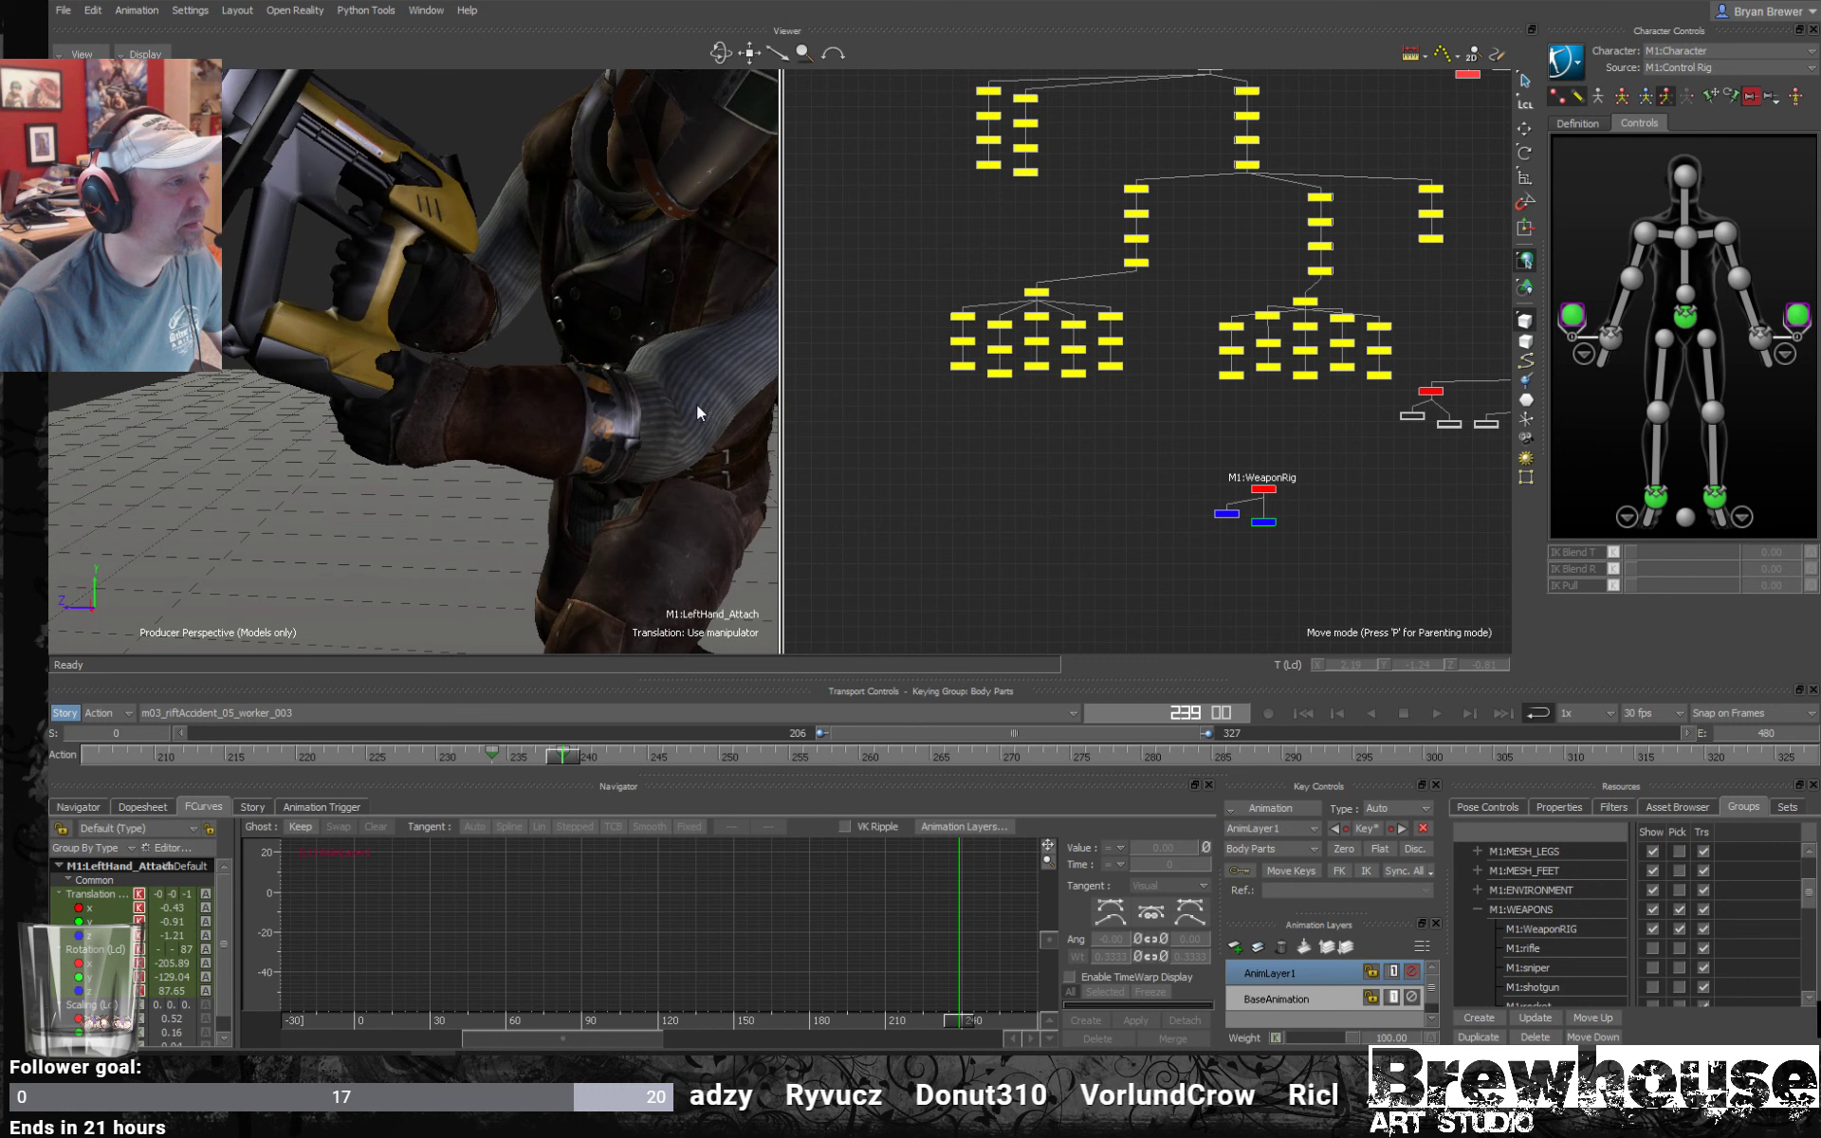
Rotate LeftHand_Attach about its X axis to about -34.8 degrees at frame 239 and key it with the left wrist effector.
left_click(1762, 335)
key("r")
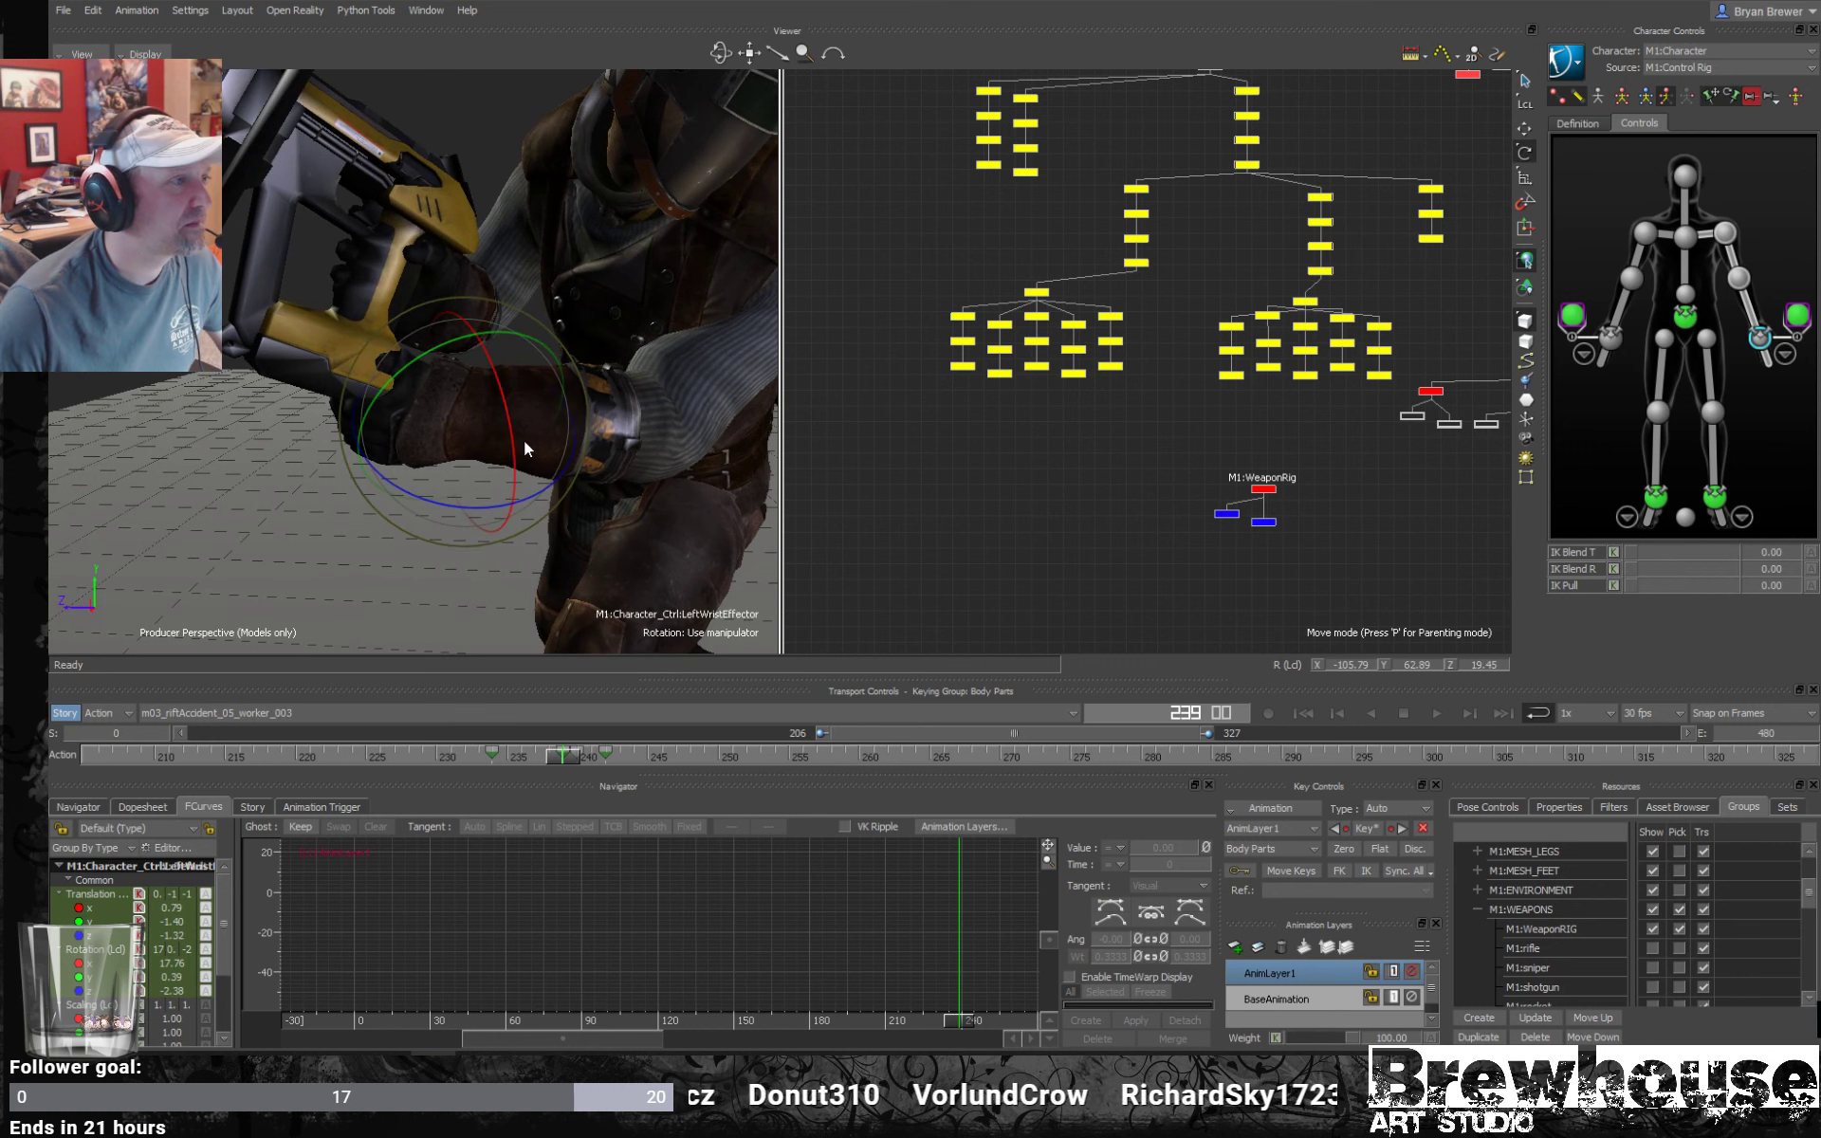
left_click(1220, 514)
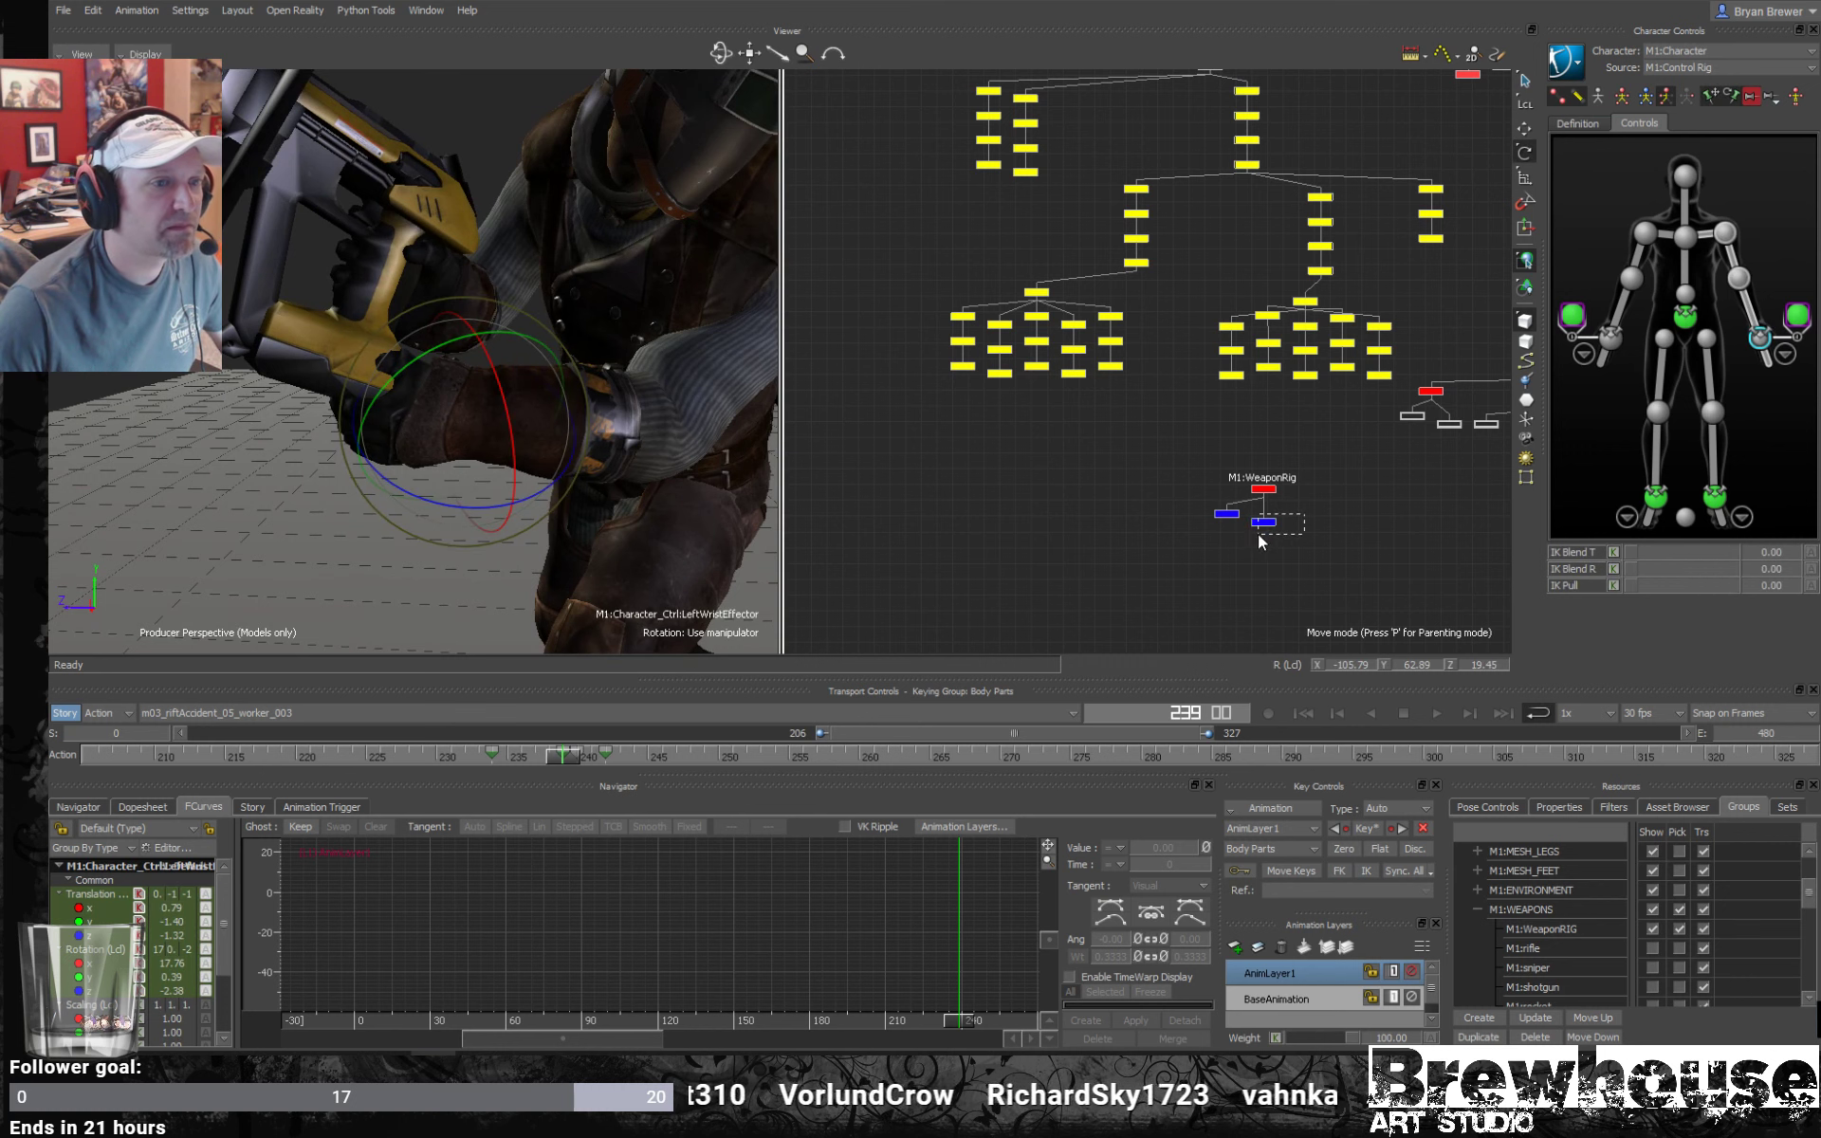
left_click(1263, 520)
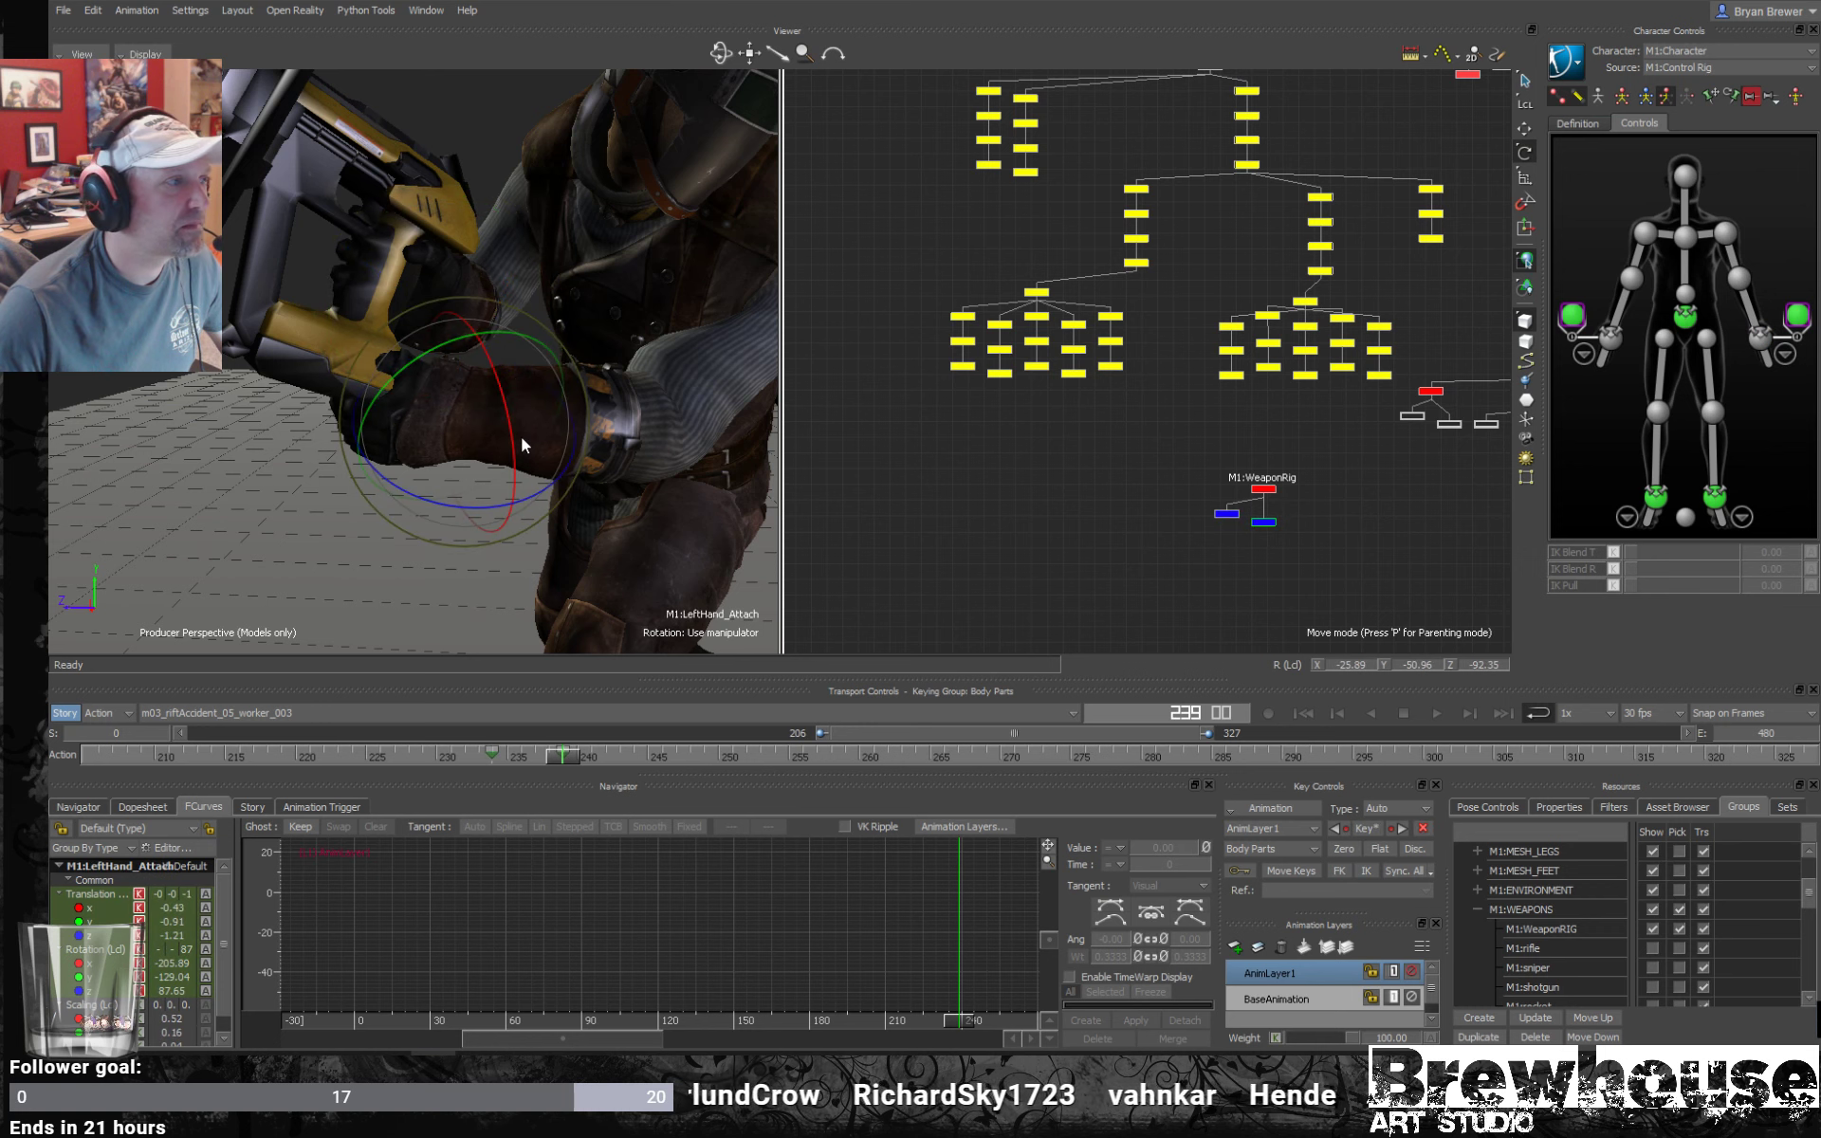
left_click_drag(511, 464, 528, 457)
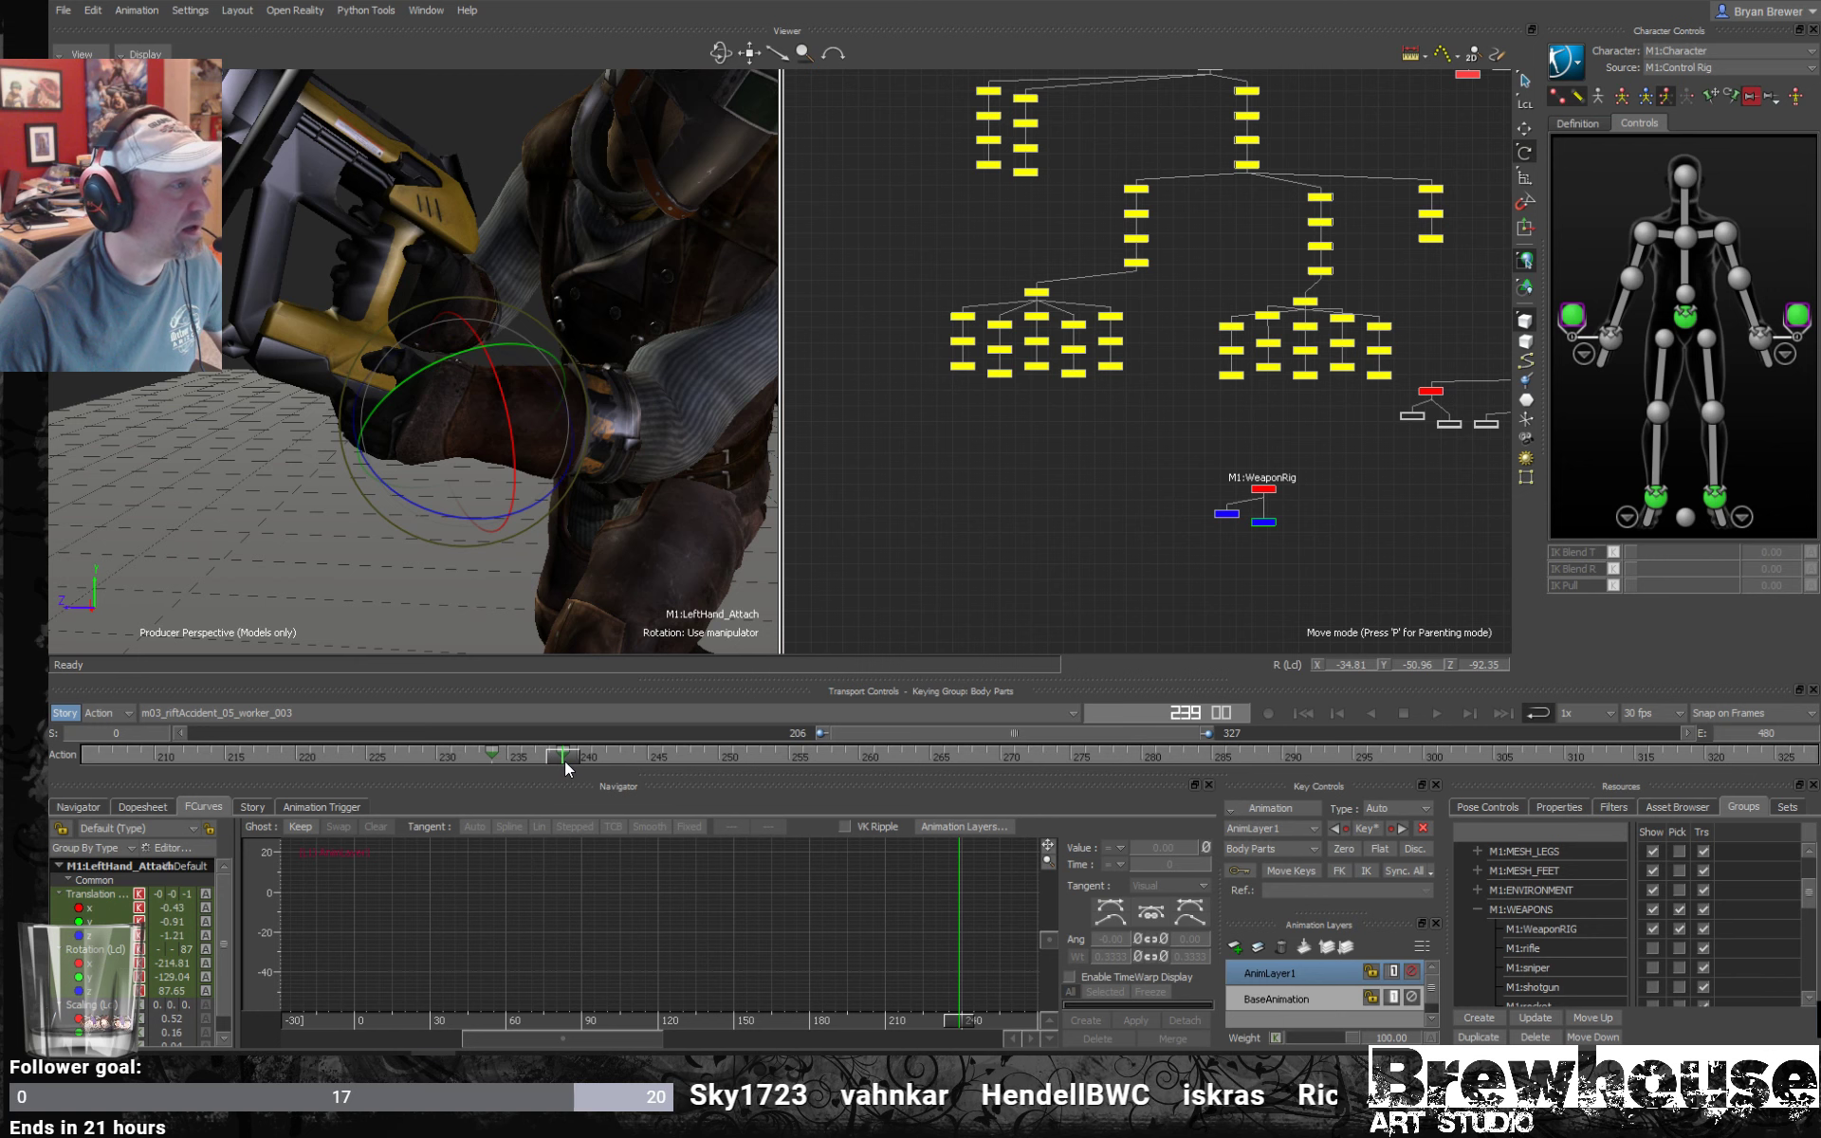
left_click(1760, 334)
left_click_drag(489, 401, 555, 516, "ctrl")
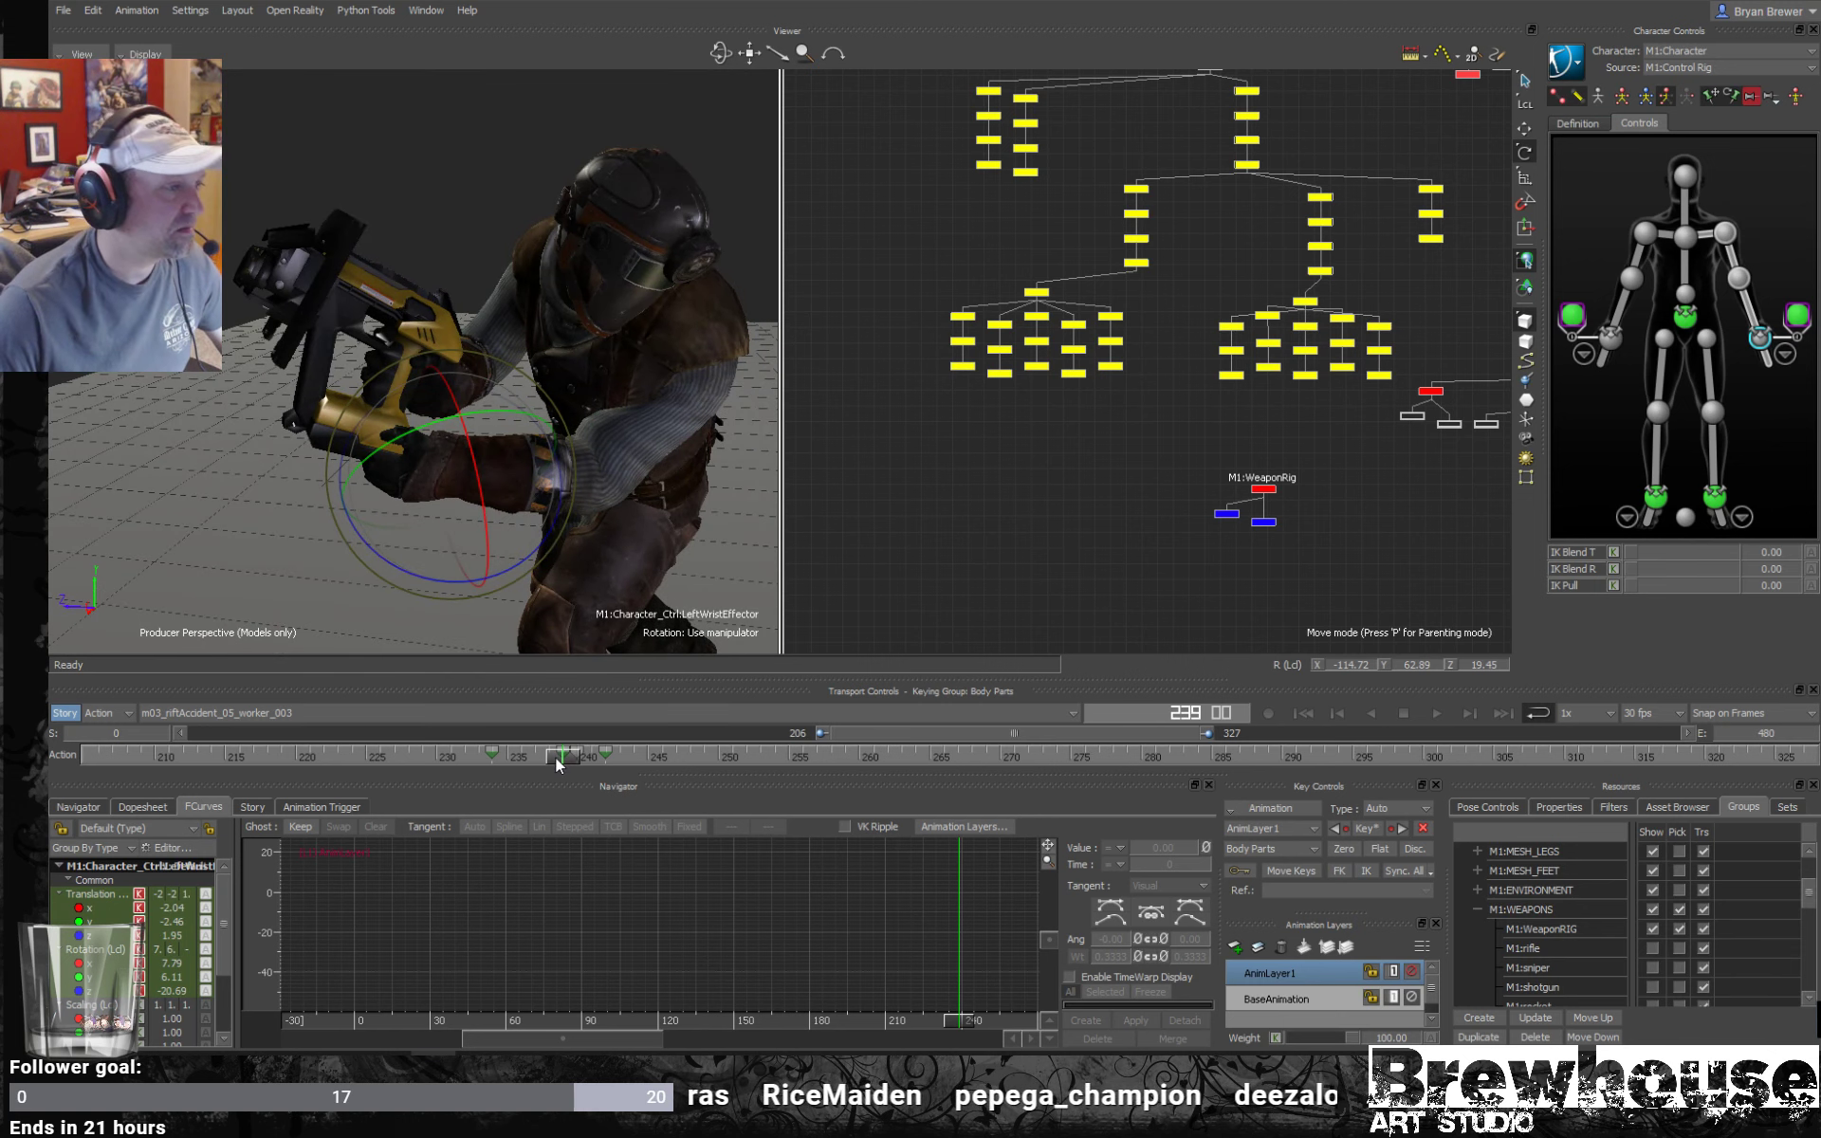
Move LeftHand_Attach at frame 236 to bring the left hand closer onto the weapon's grip.
mouse_move(554, 757)
left_mouse_down()
mouse_move(493, 759)
mouse_move(525, 765)
left_mouse_up()
scroll(535, 446, "up", 5)
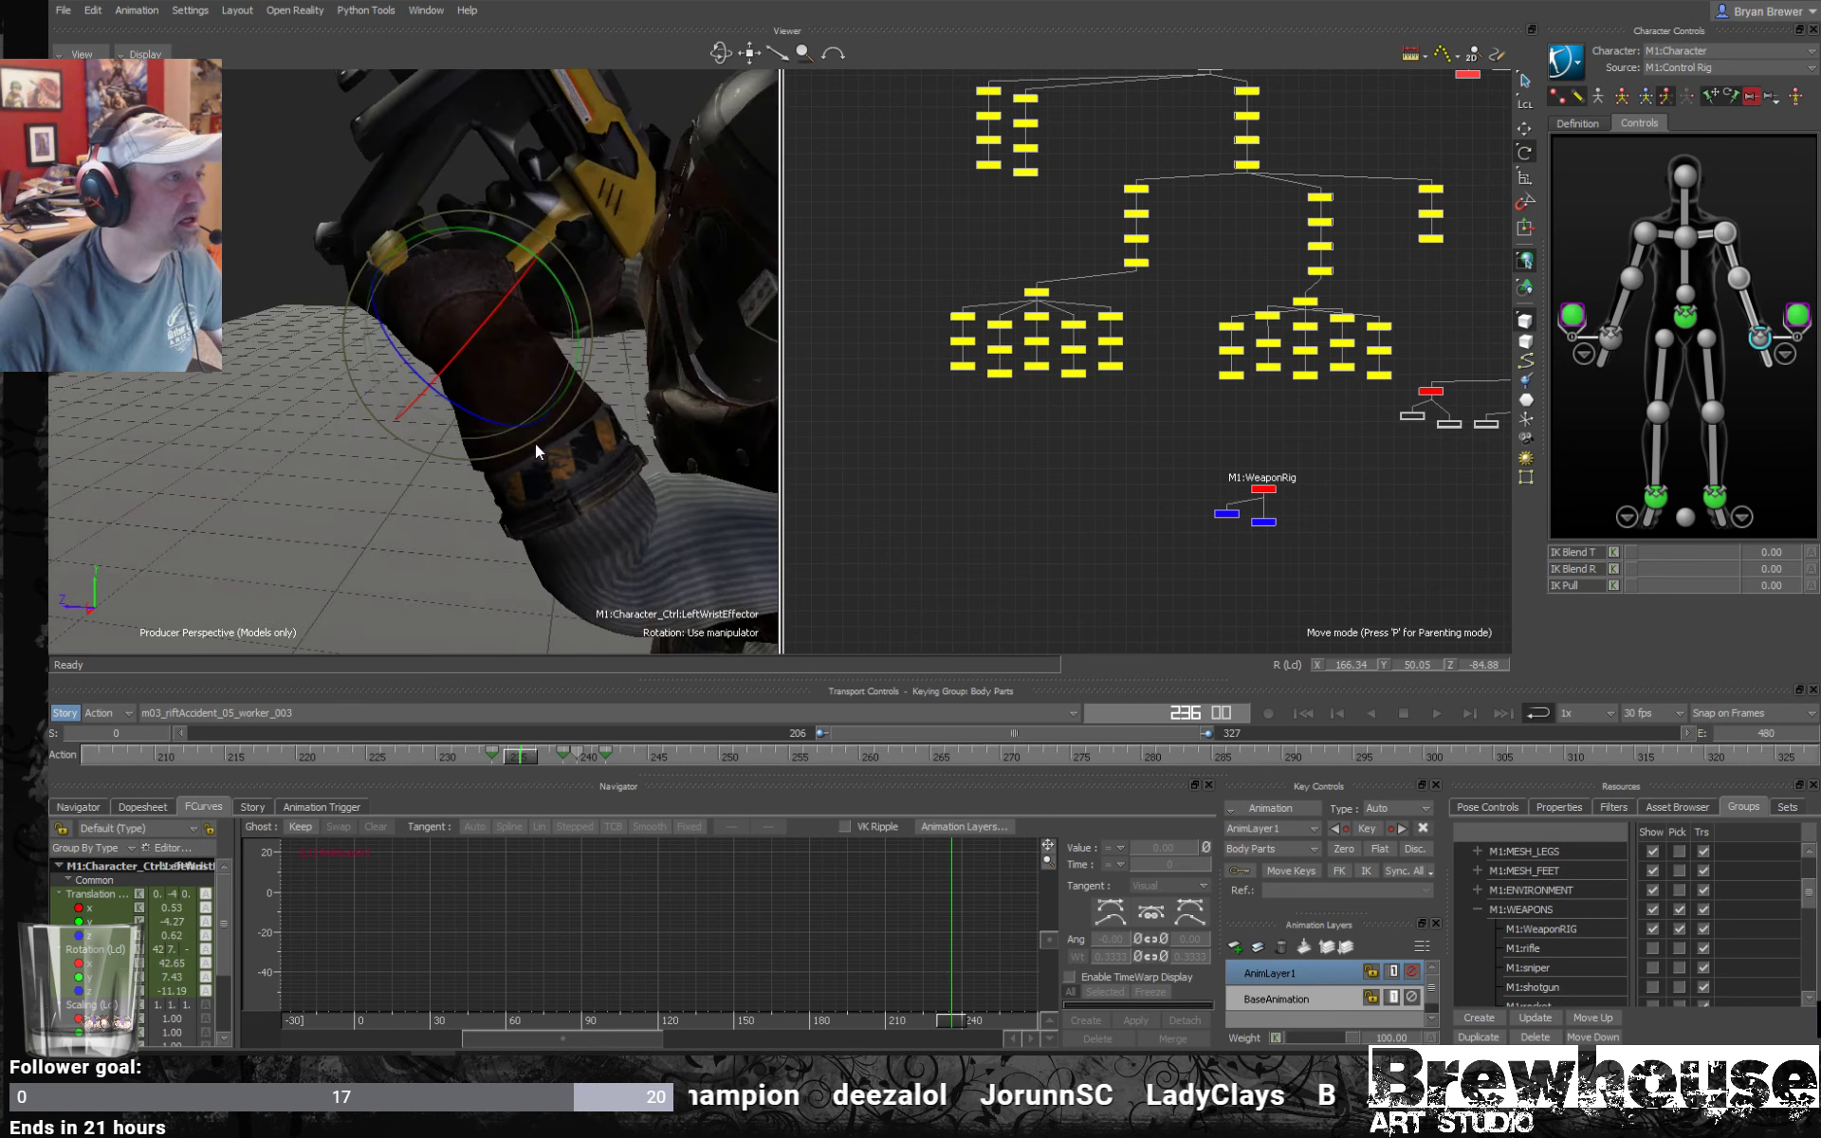
mouse_move(535, 442)
left_mouse_down("ctrl+shift")
mouse_move(600, 449)
mouse_move(560, 427)
left_mouse_up("ctrl+shift")
left_click_drag(1183, 537, 1182, 537)
left_click_drag(510, 309, 547, 318, "ctrl+shift")
left_click_drag(1305, 510, 1249, 544)
left_click_drag(541, 338, 529, 411, "ctrl+shift")
key("t")
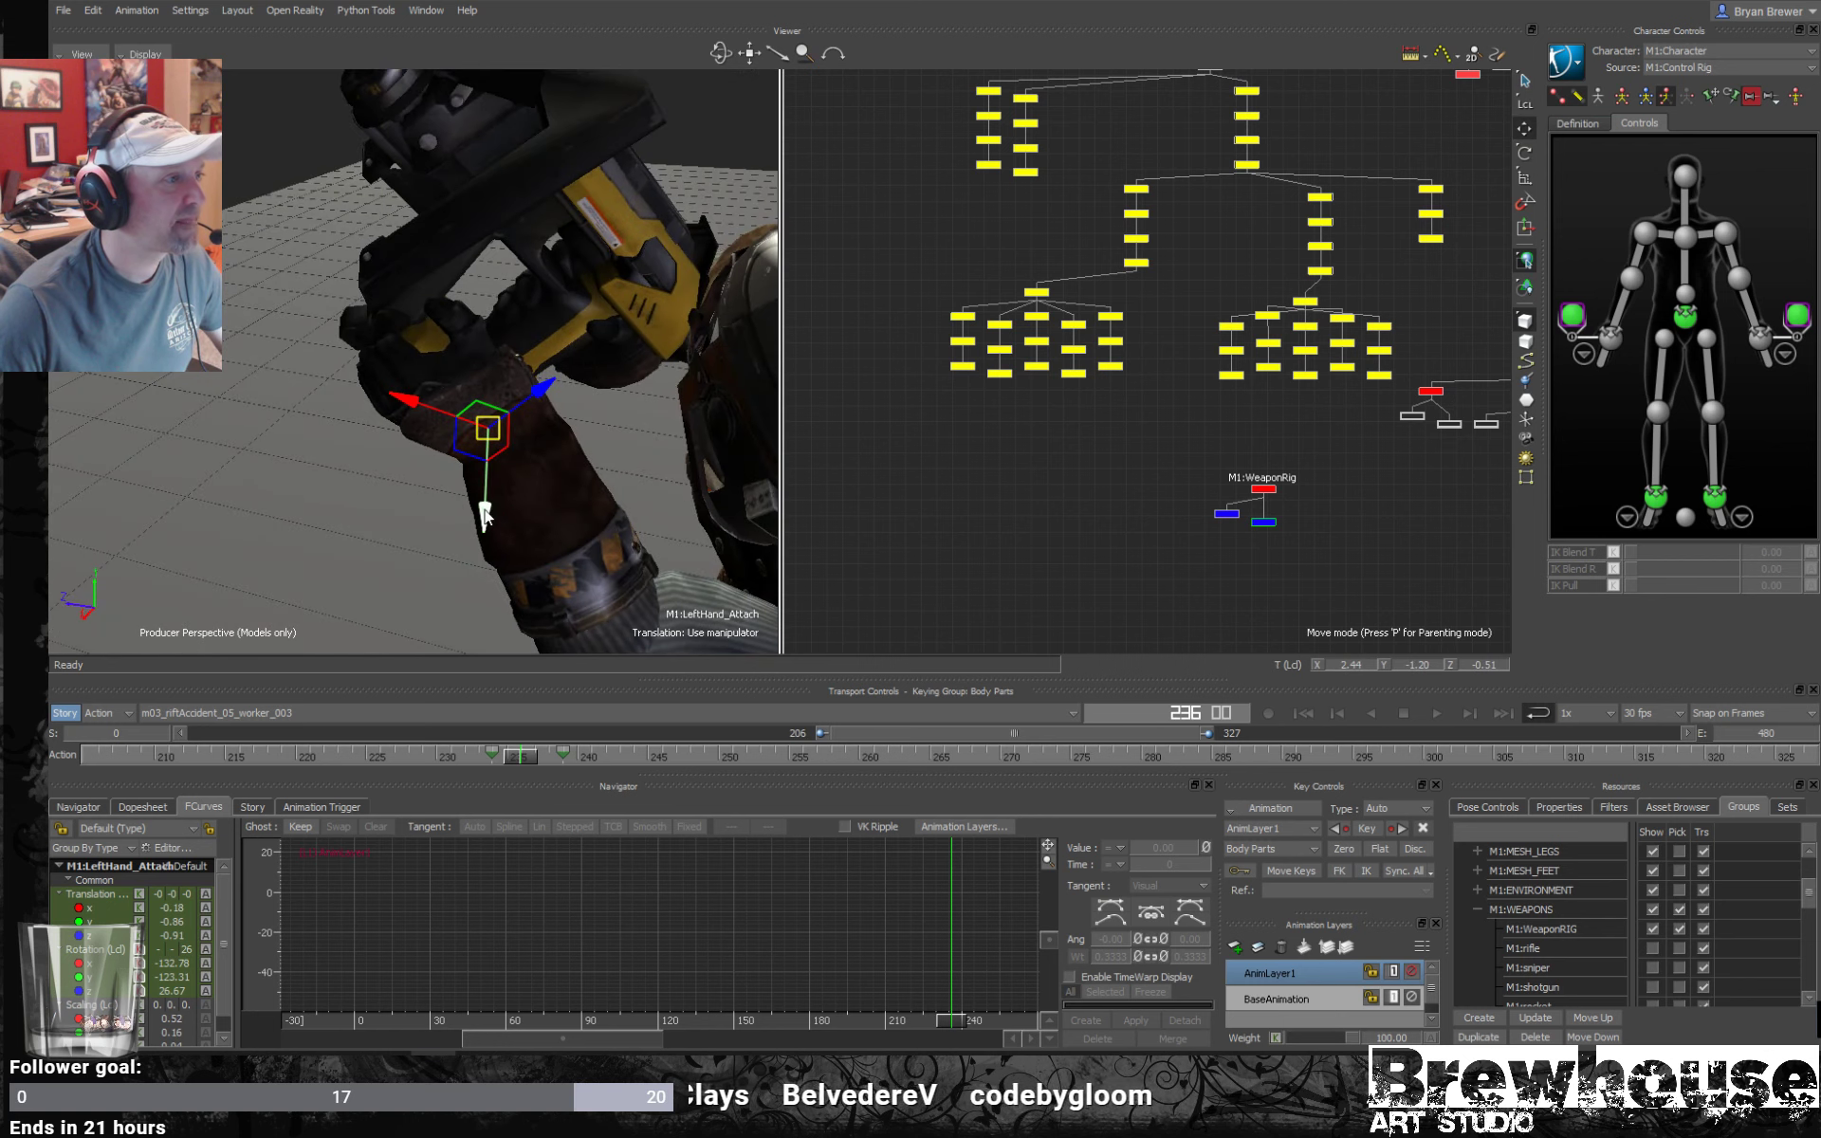
left_click_drag(486, 515, 447, 379)
Rotate LeftHand_Attach at frame 236 to follow the grip, key it, and check the hand between frames 235 and 239.
key("r")
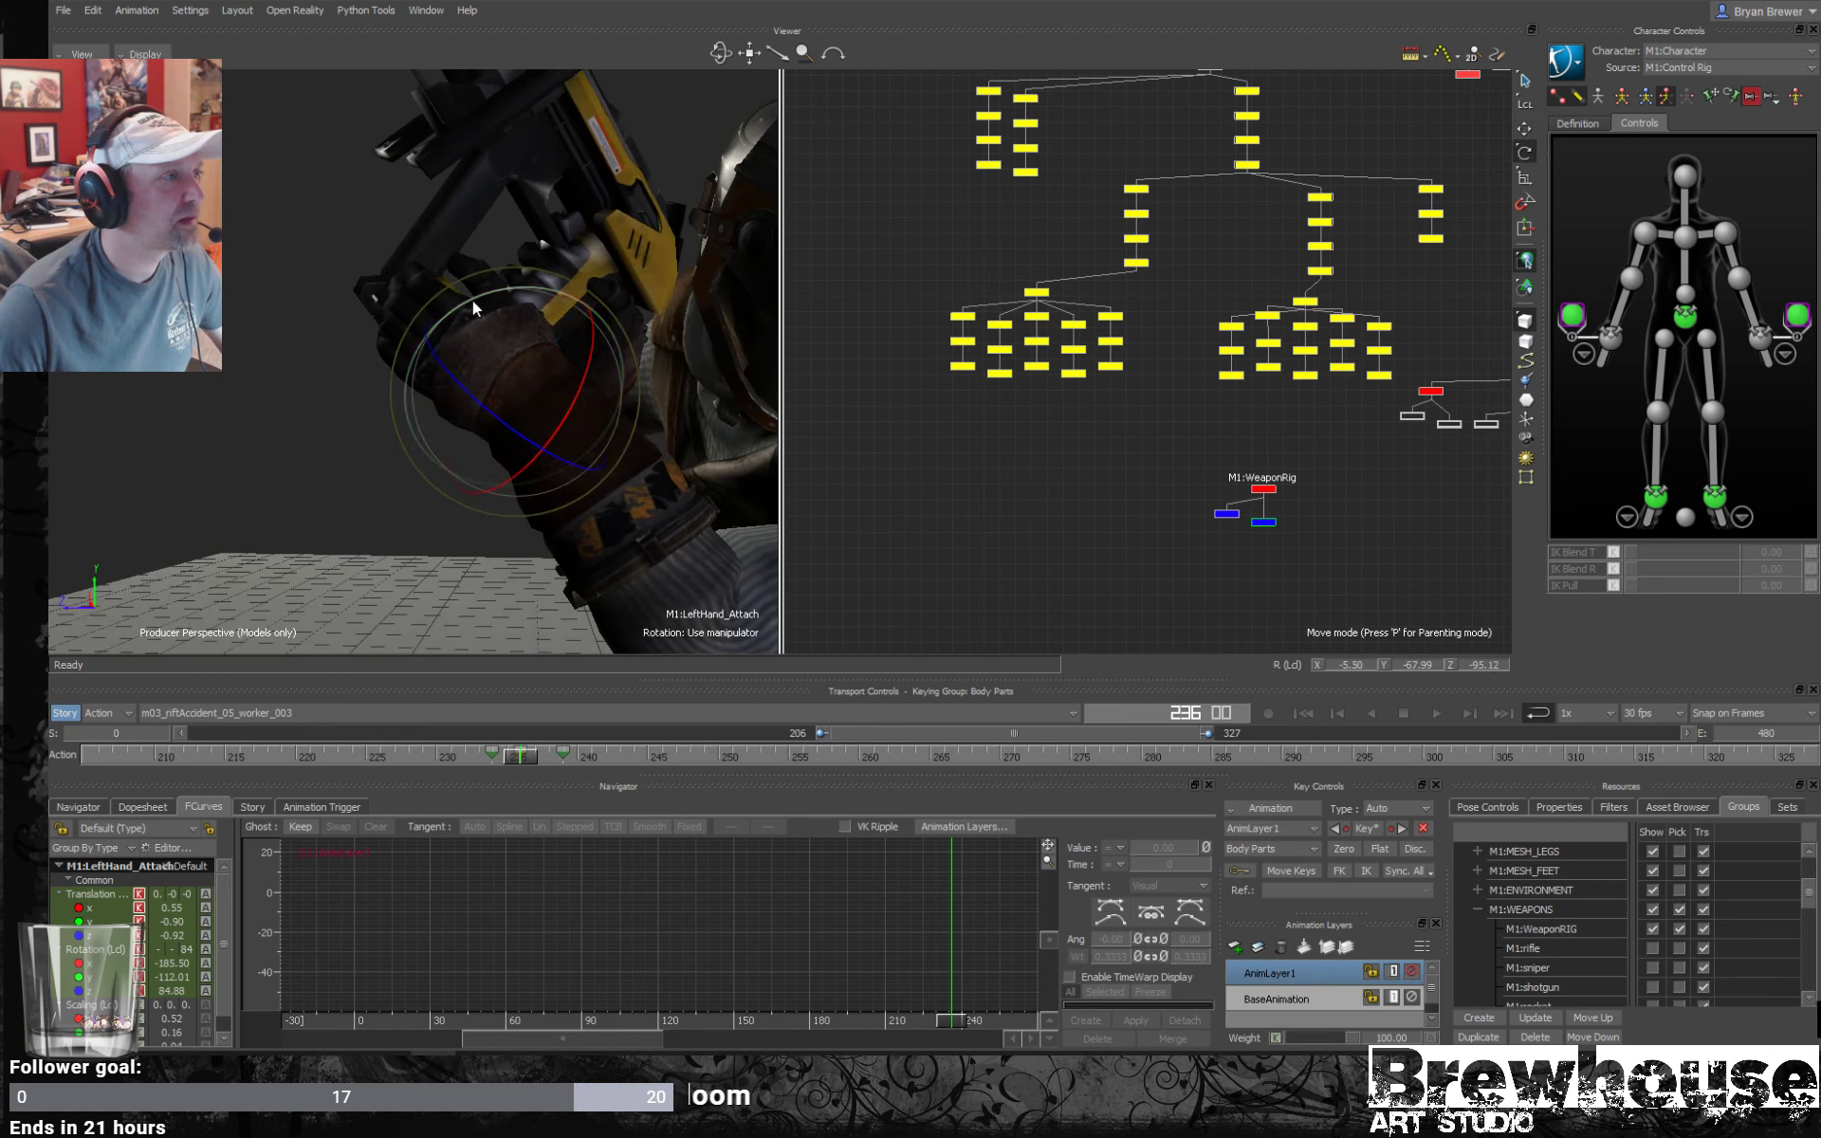
left_click_drag(472, 300, 499, 338)
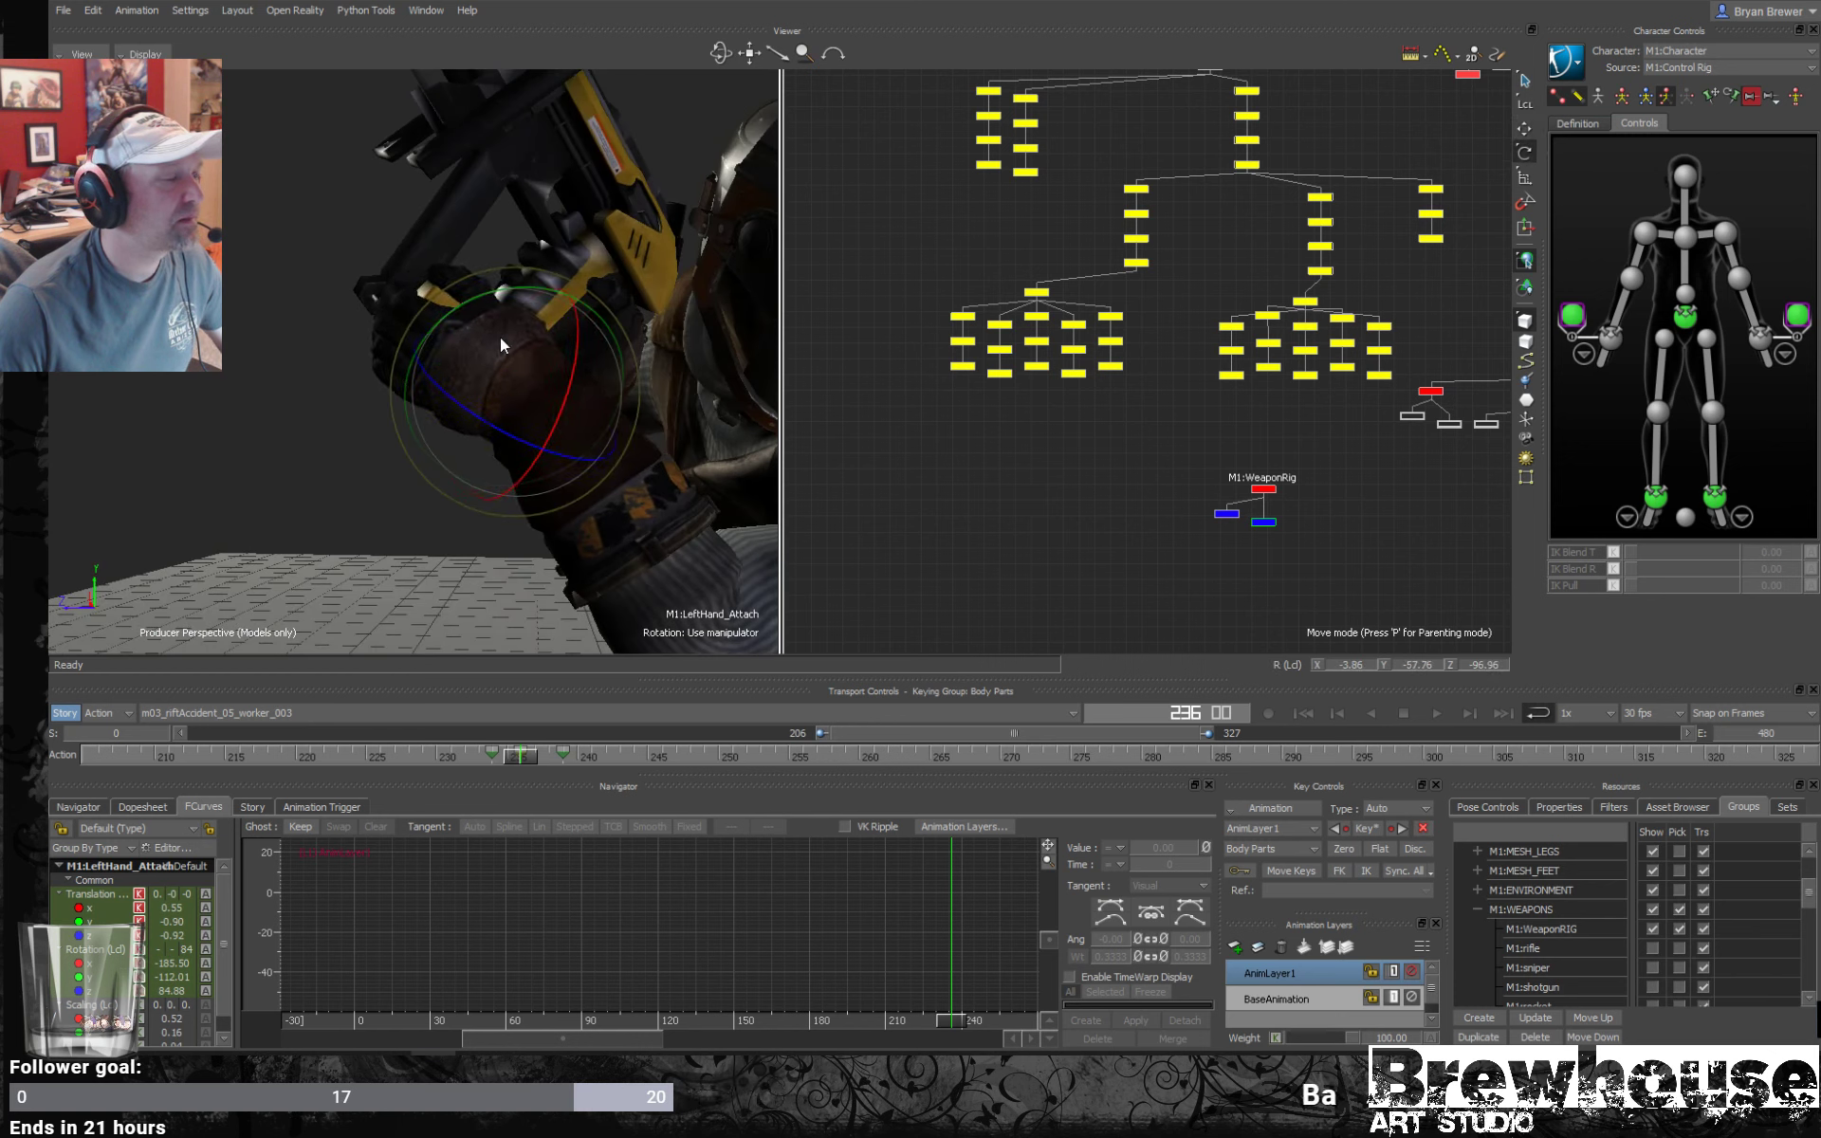
left_click_drag(505, 466, 554, 391, "ctrl+shift")
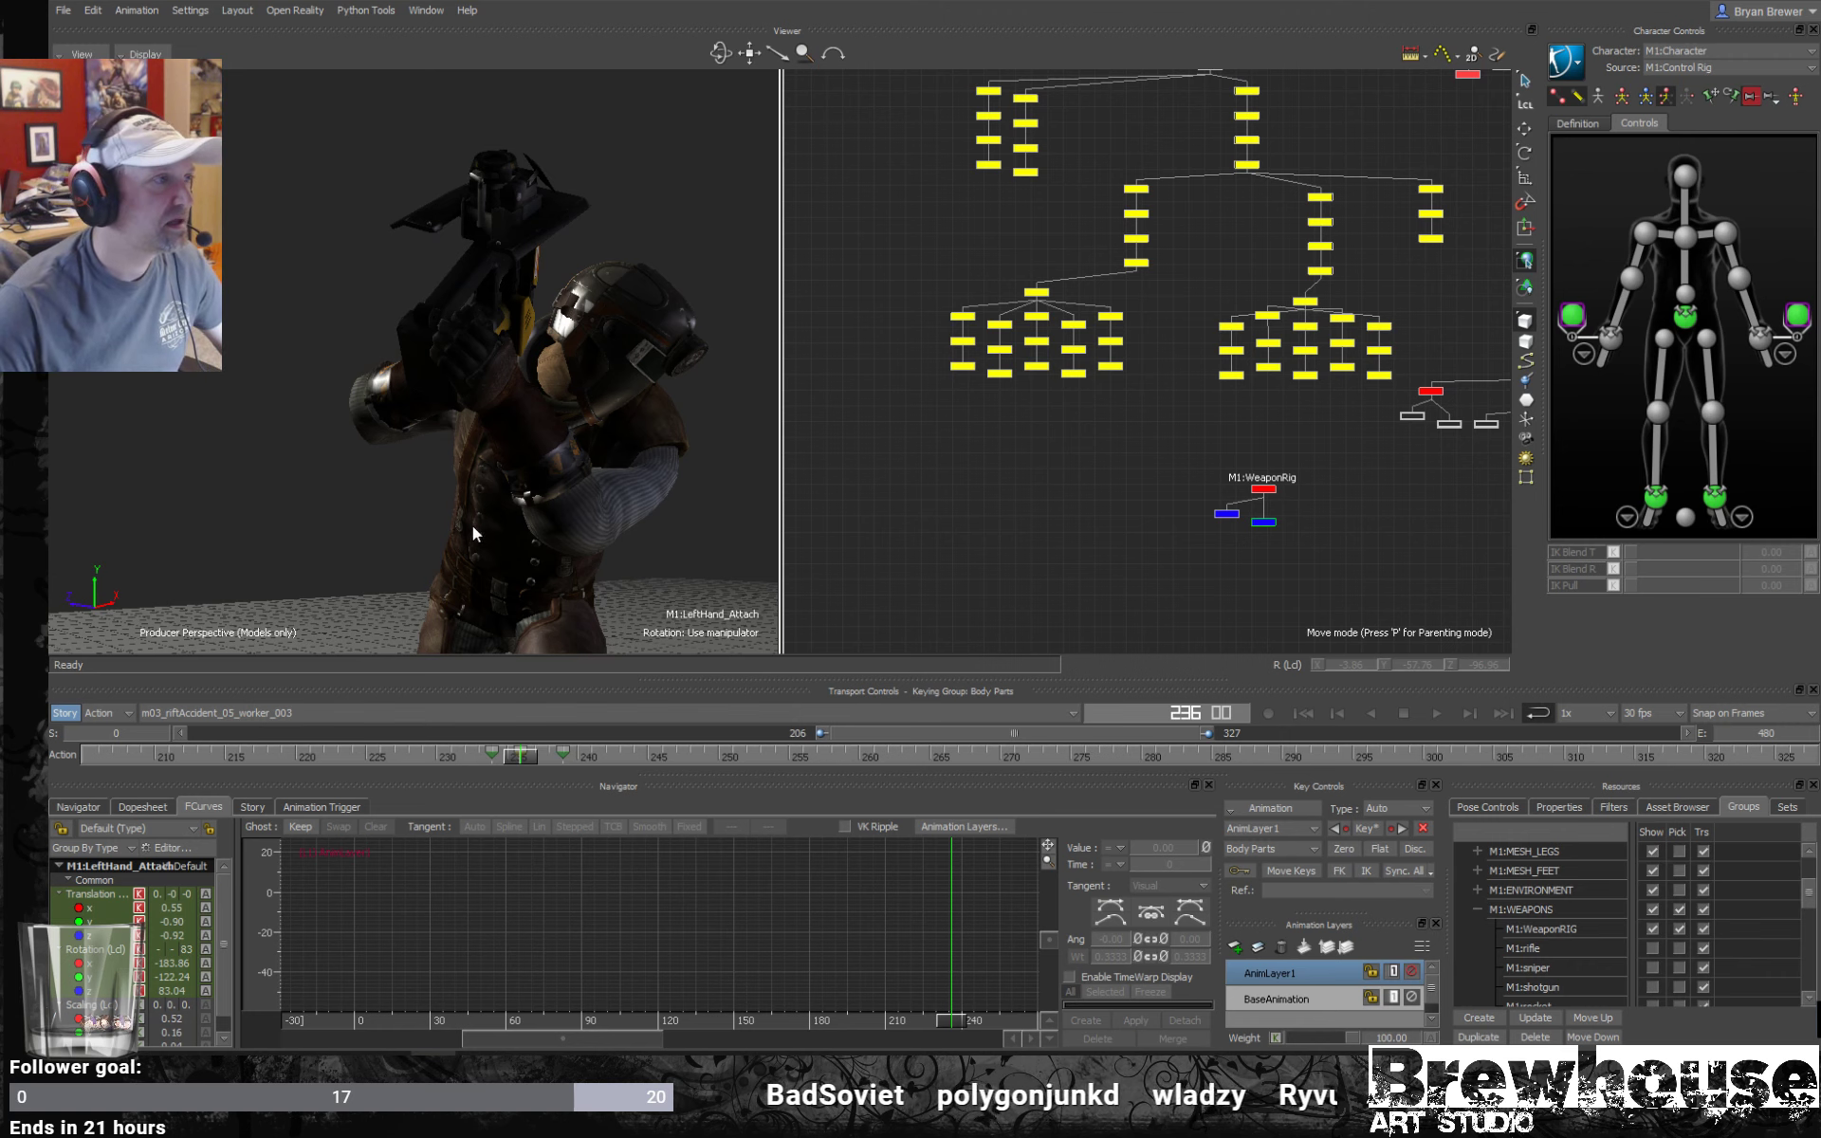
left_click_drag(472, 526, 649, 514, "ctrl+shift")
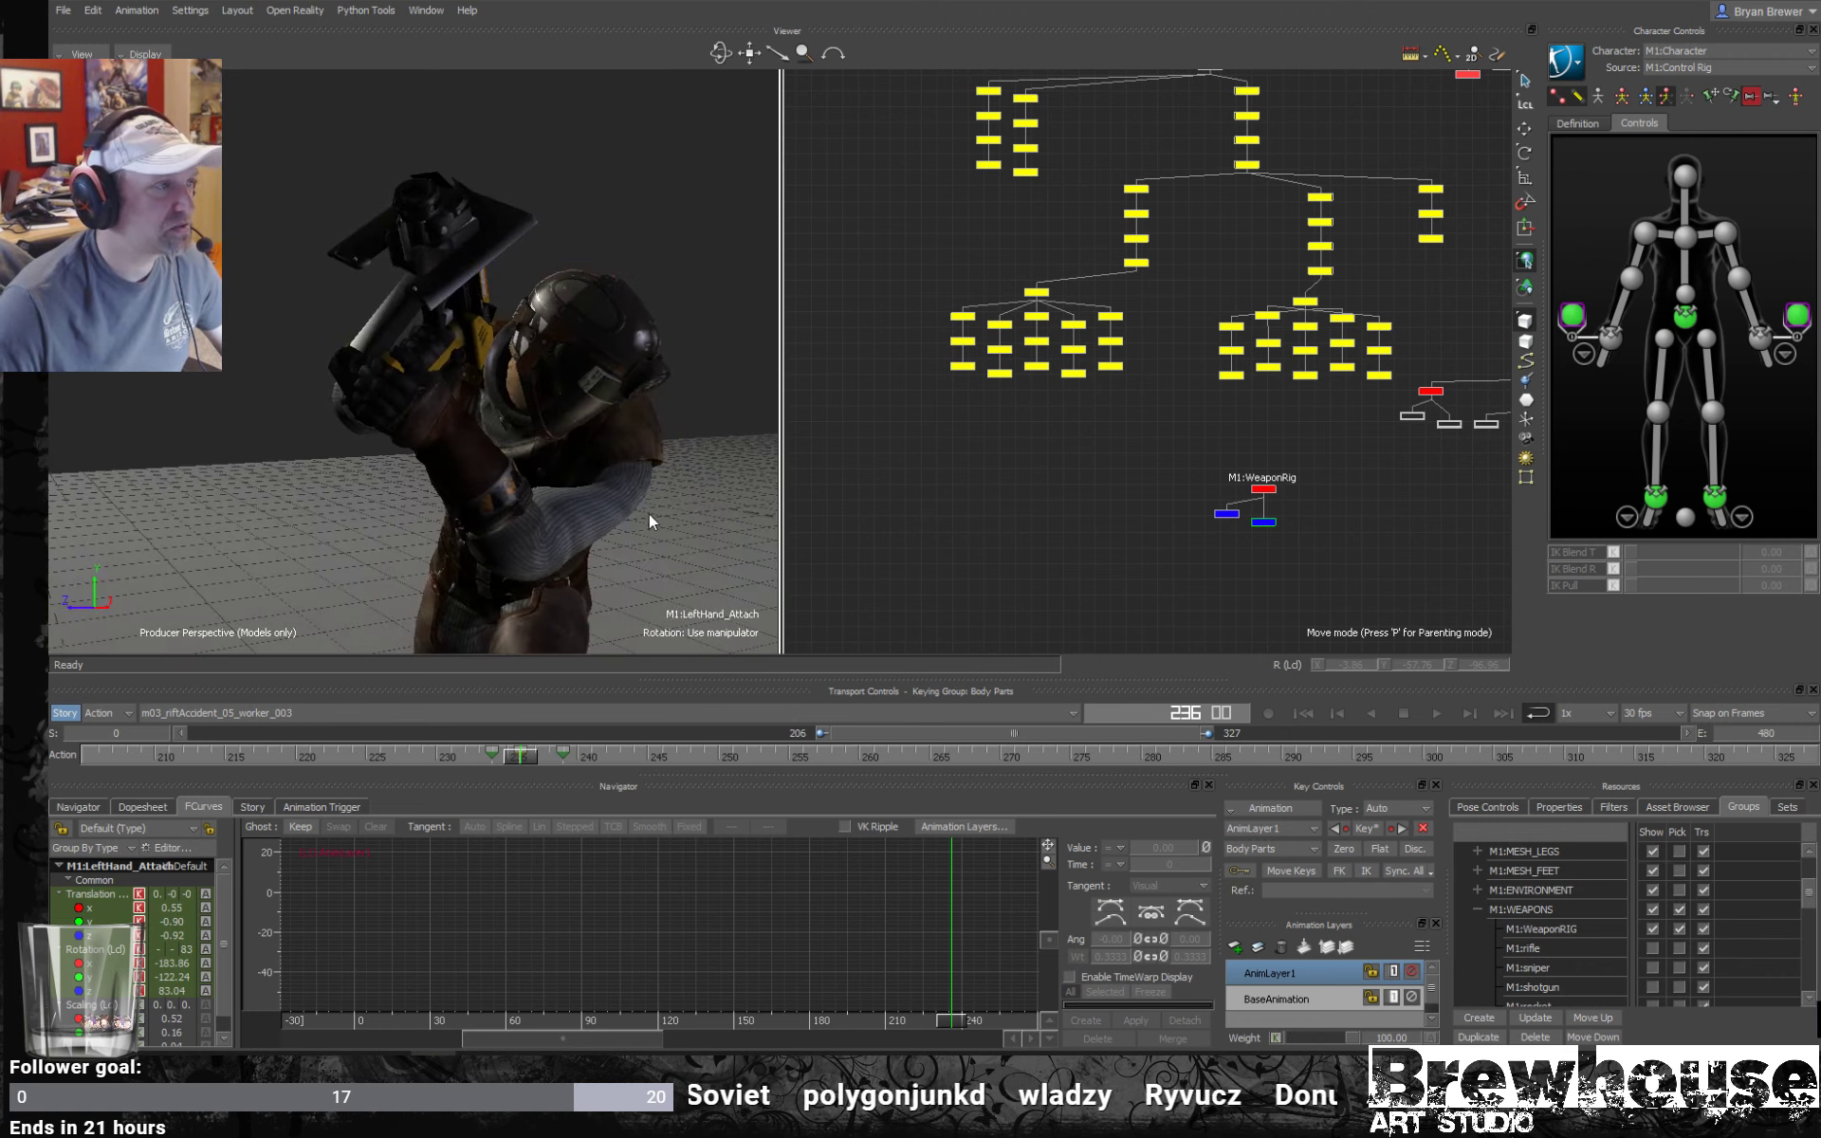
left_click(507, 760)
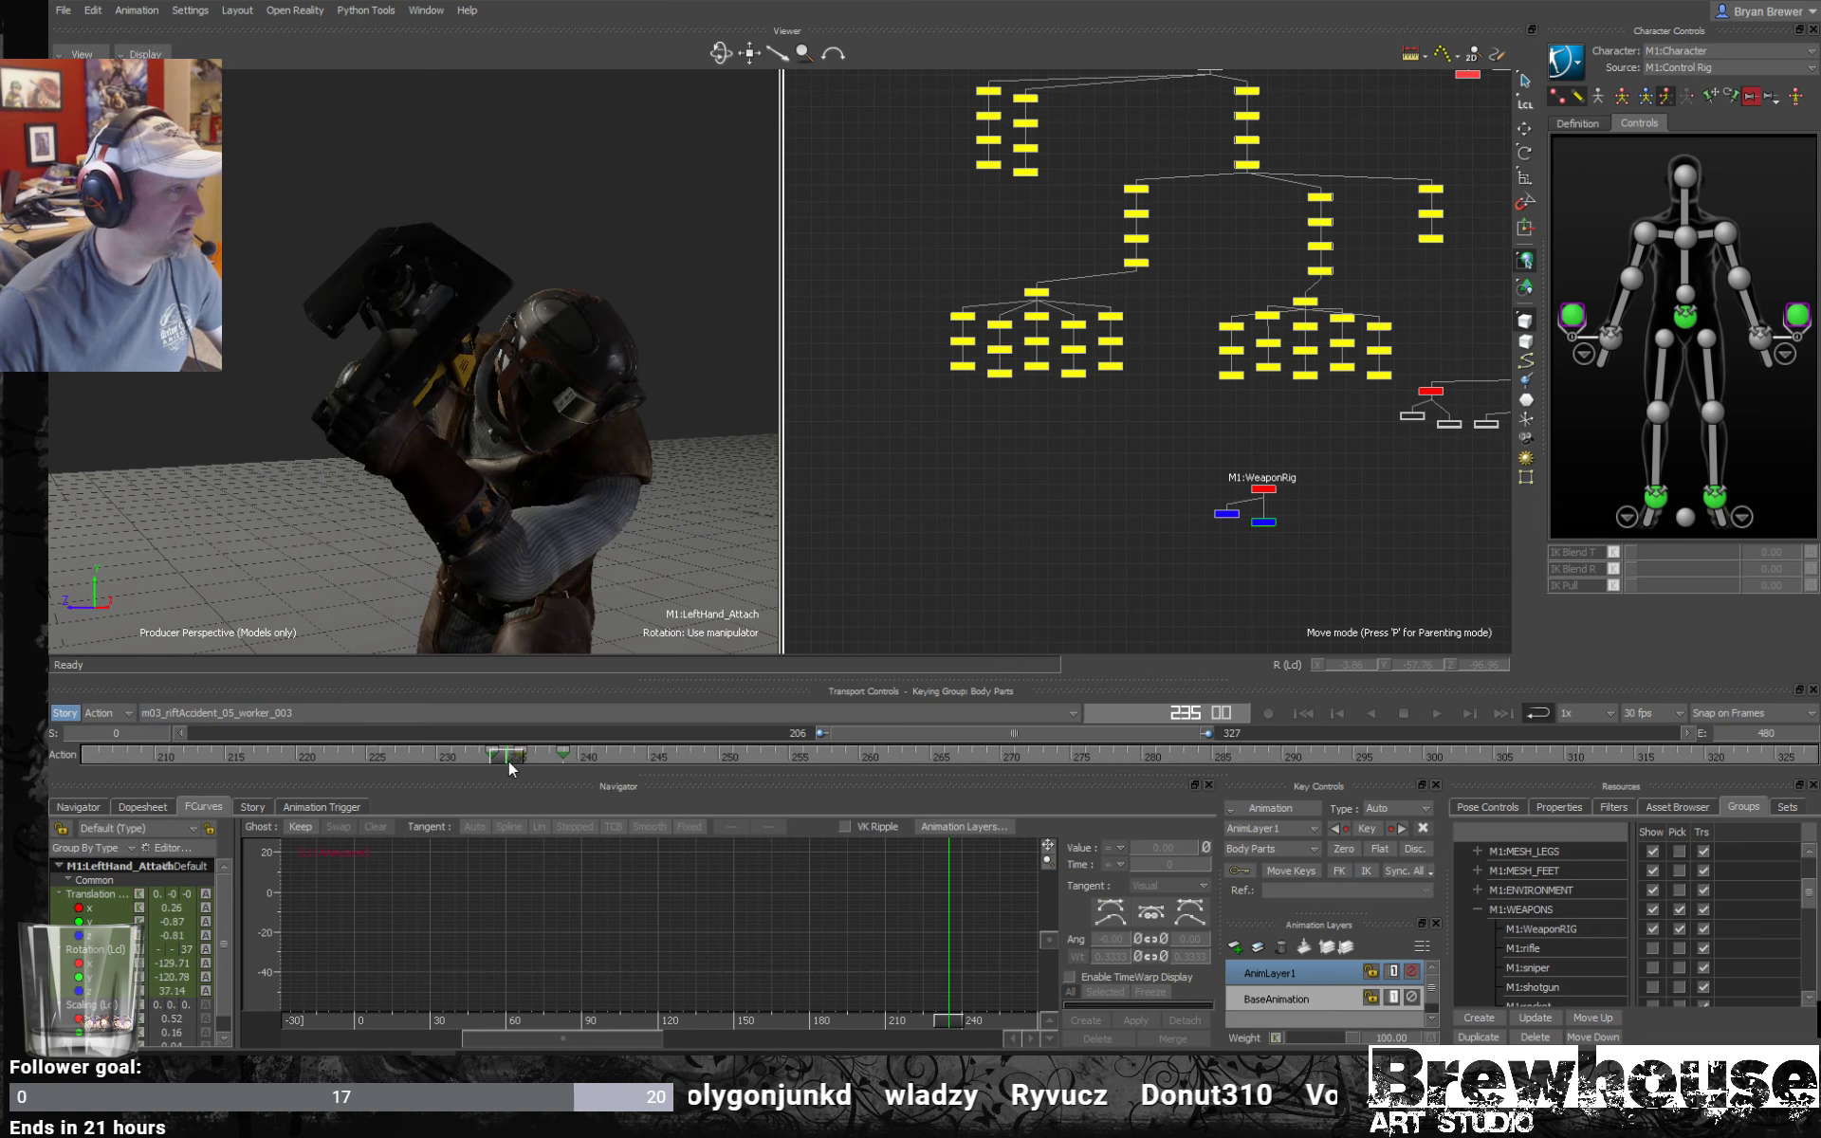
left_click_drag(509, 761, 569, 765)
Select the left shoulder effector, shift the left arm's frame 242 key to frame 243, and check the arm motion there.
left_click(1724, 232)
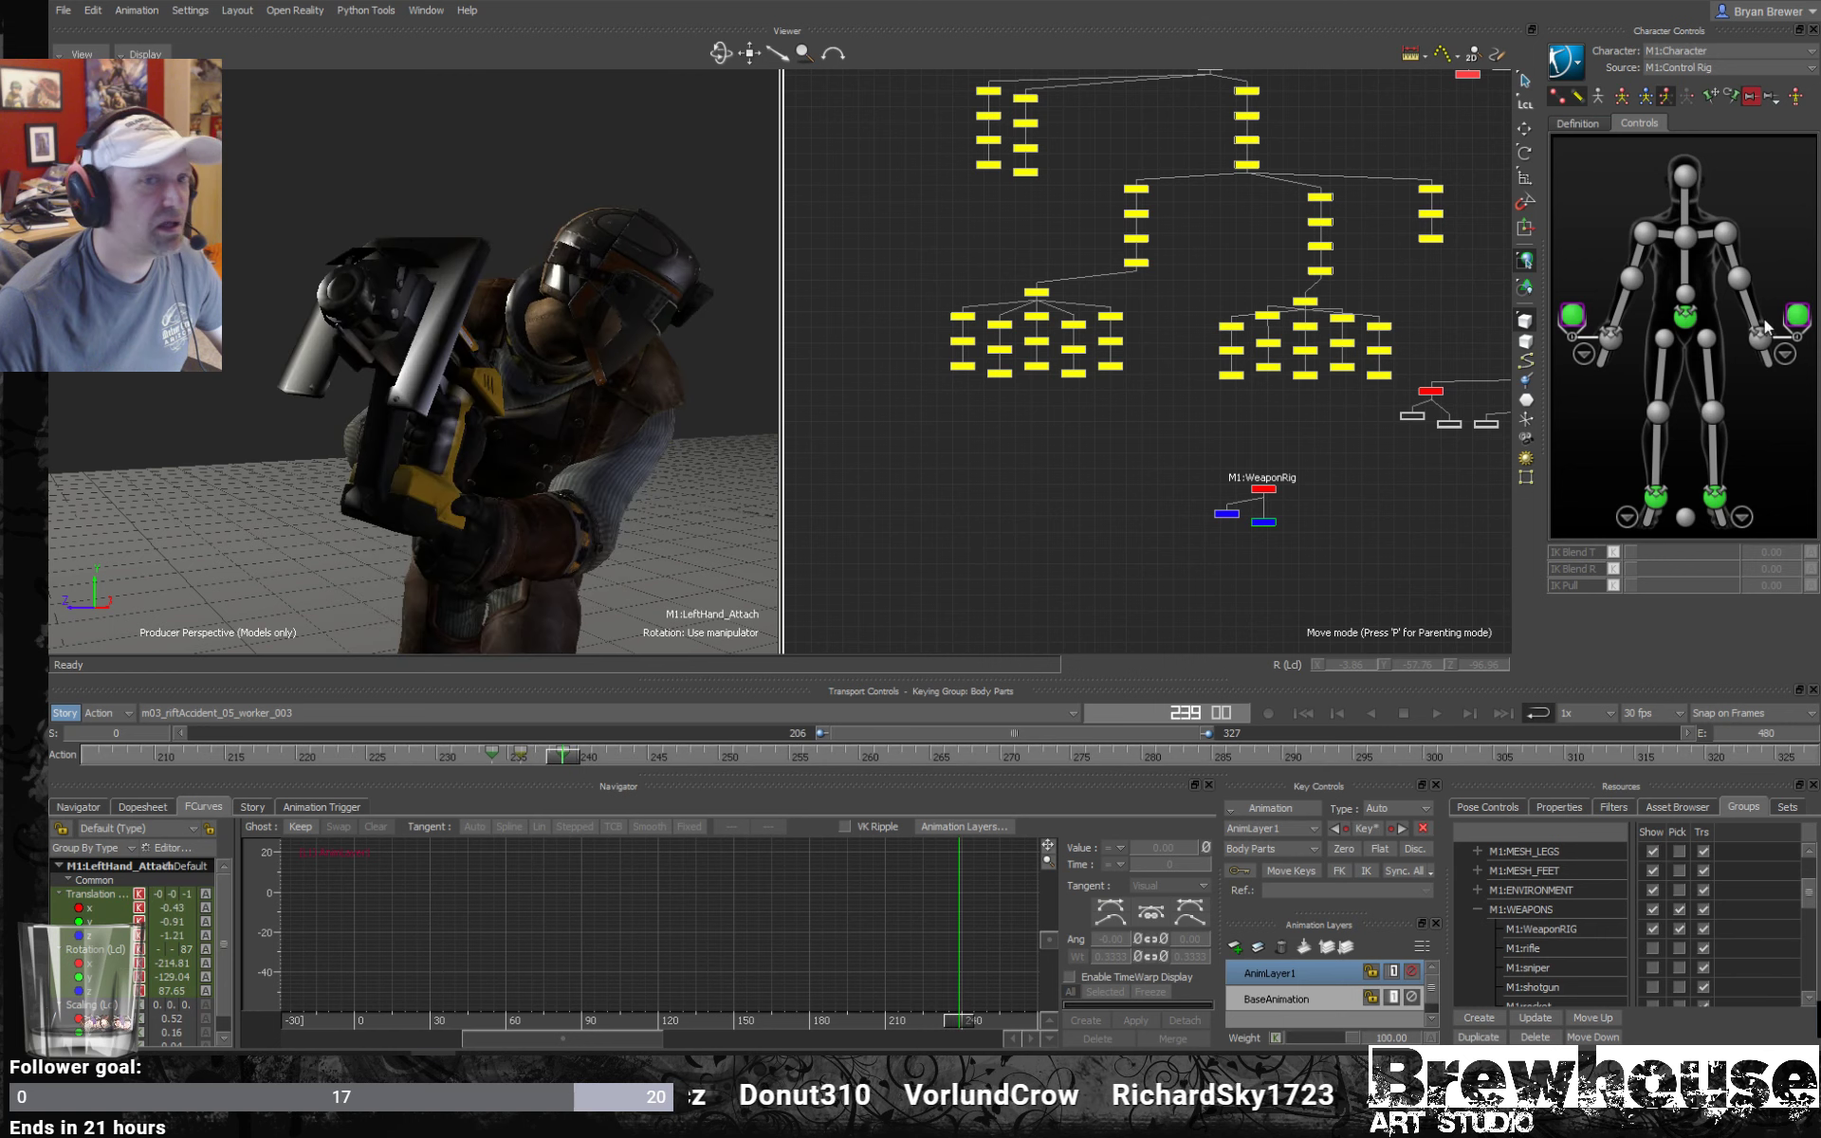
left_click_drag(425, 493, 533, 581, "ctrl+shift")
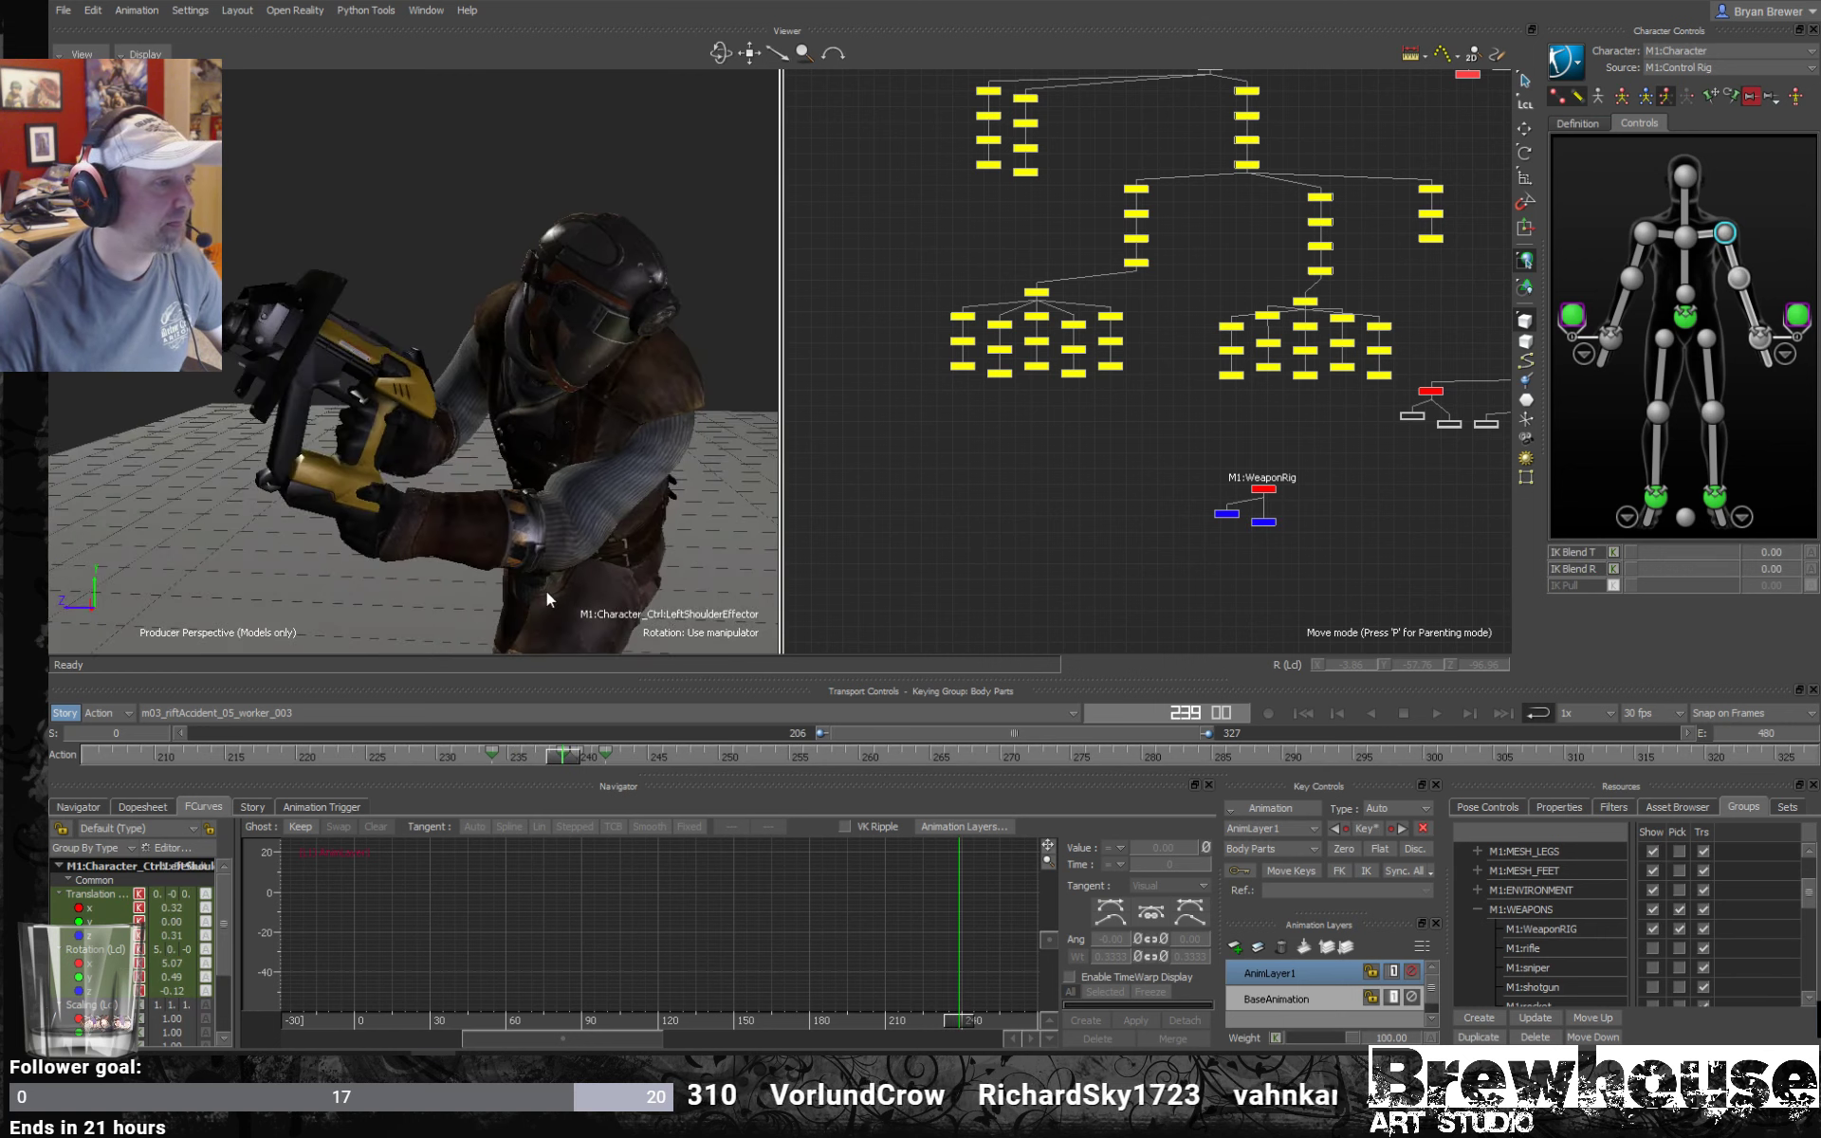
mouse_move(562, 754)
left_mouse_down()
mouse_move(662, 757)
mouse_move(567, 753)
mouse_move(660, 752)
mouse_move(617, 757)
left_mouse_up()
right_click_drag(607, 540, 509, 519, "alt")
left_click_drag(510, 519, 663, 614, "alt")
Extend the visible time range back to frame 0, play the animation, and inspect the kneeling worker's pose at the first frame.
left_click_drag(632, 755, 48, 692)
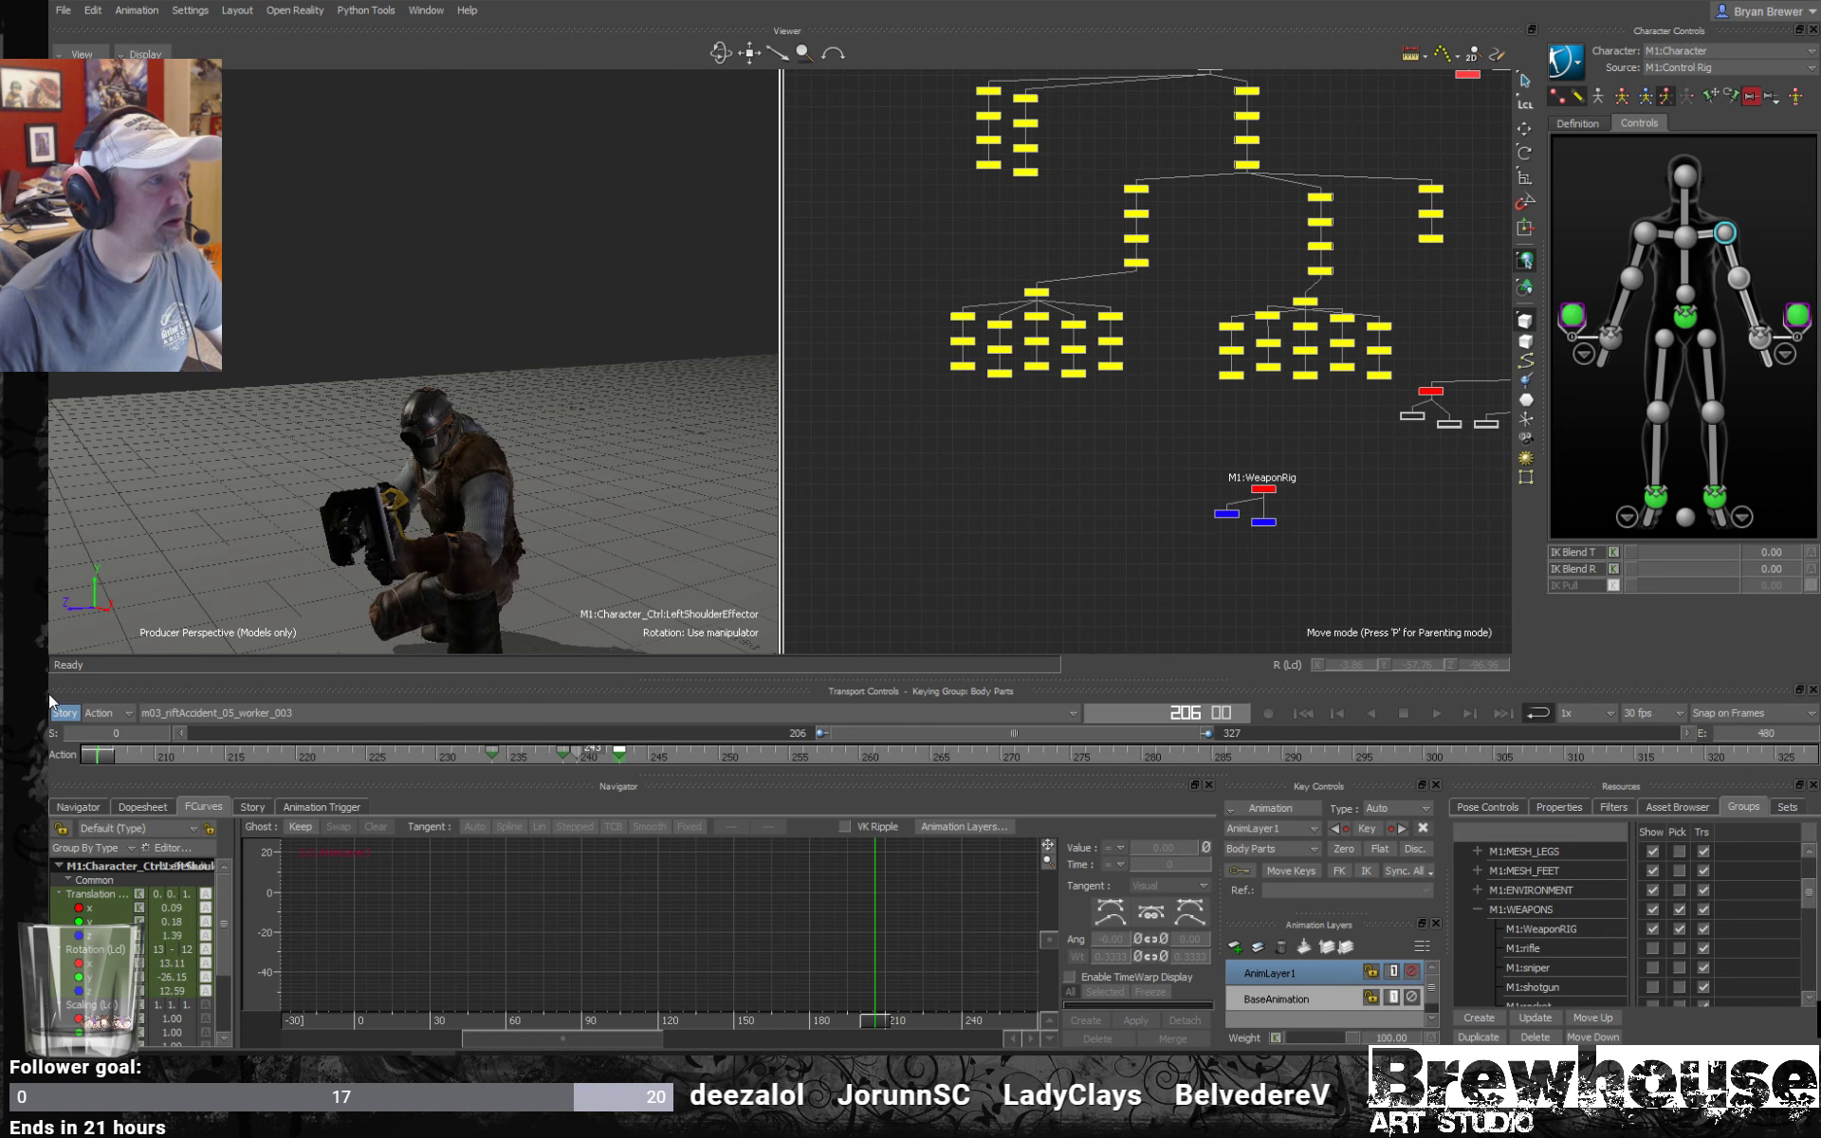
left_click_drag(825, 733, 193, 720)
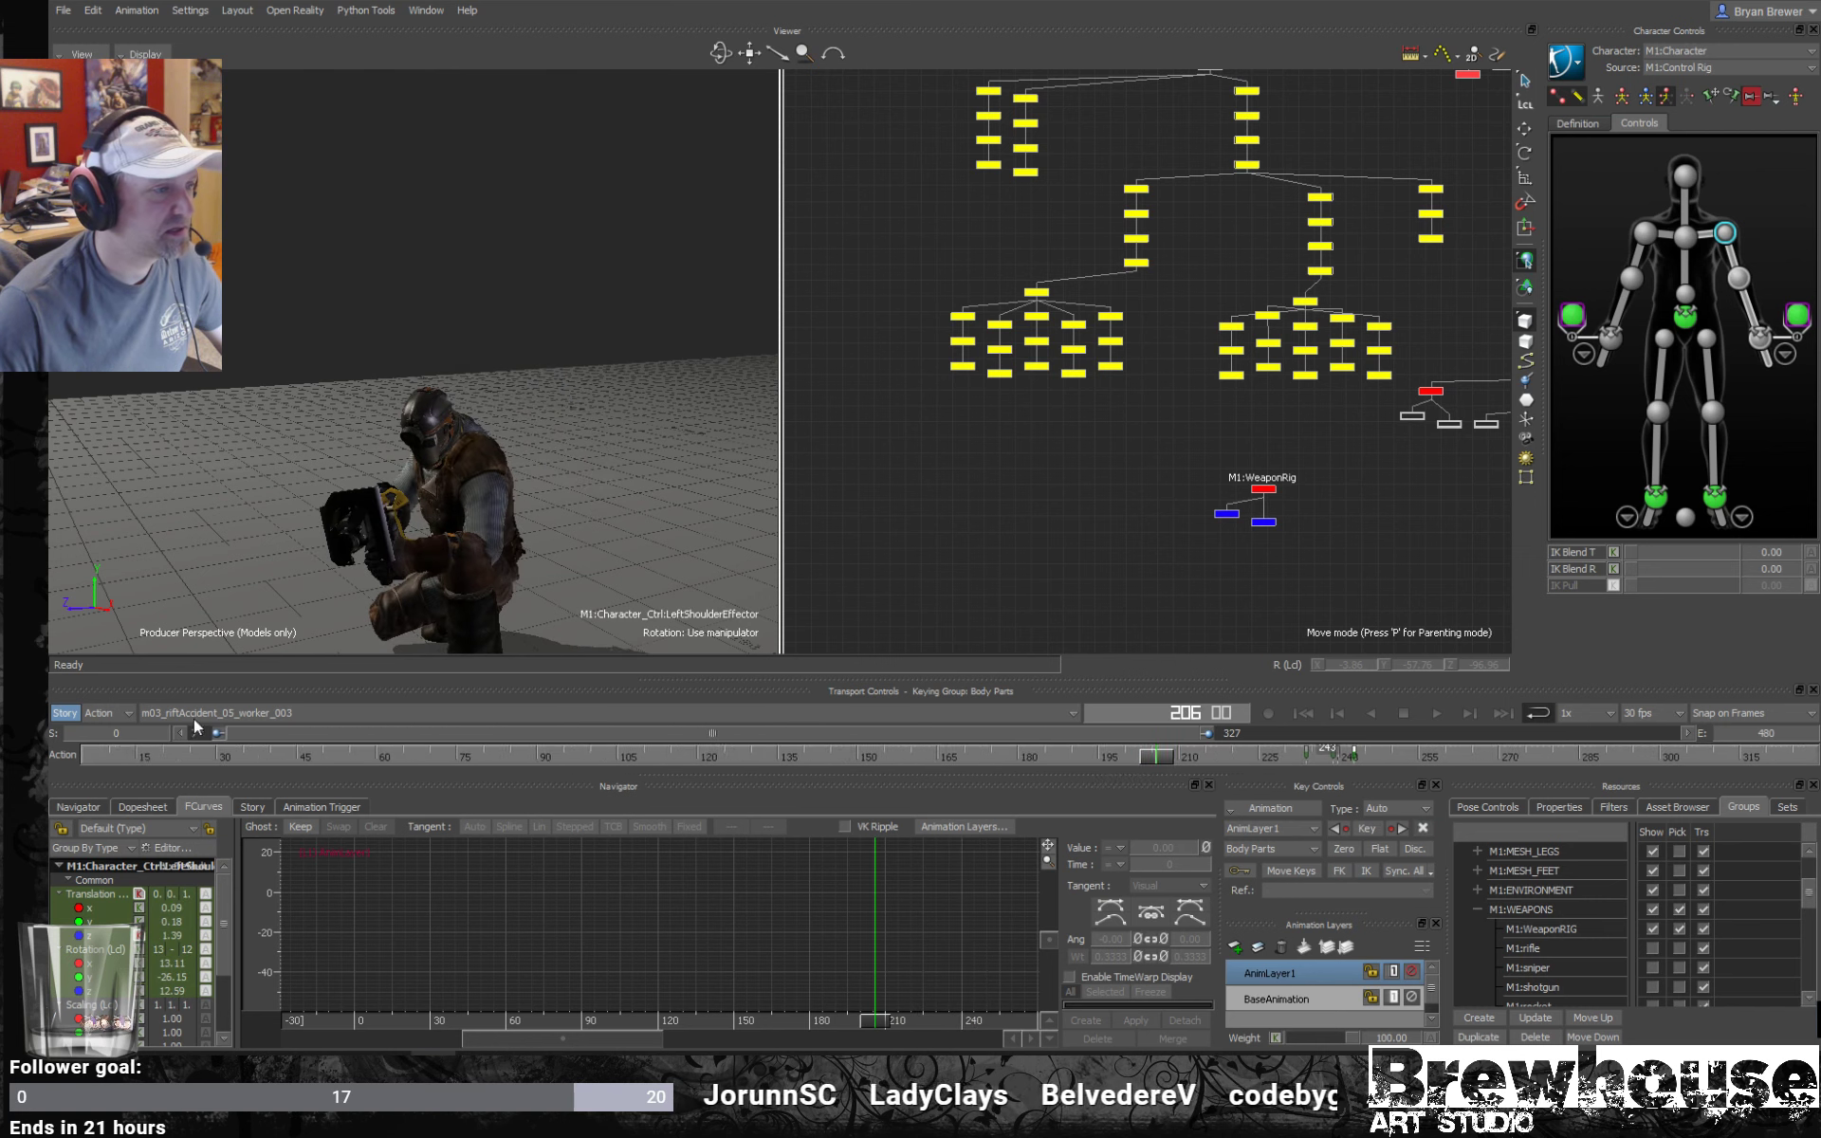
scroll(517, 503, "up", 2)
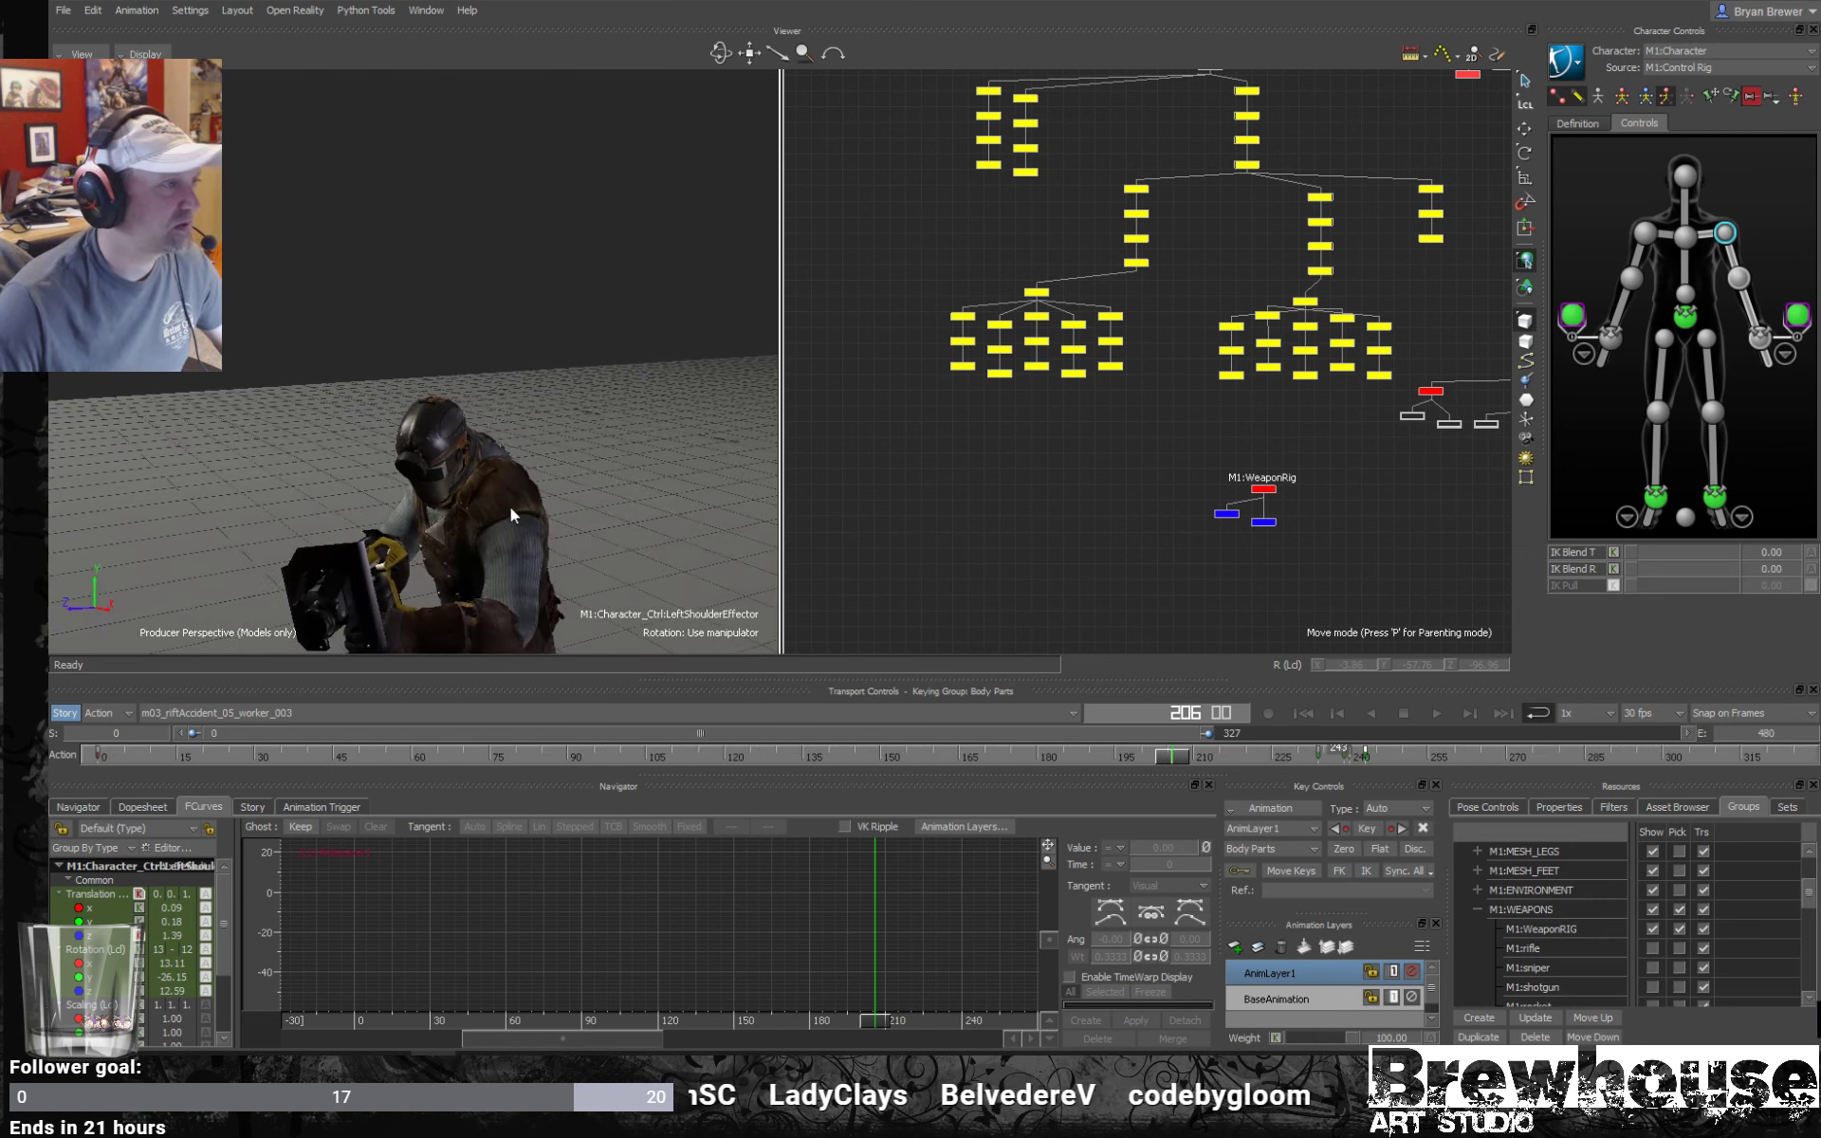
left_click_drag(511, 506, 595, 483, "ctrl+shift")
key("space")
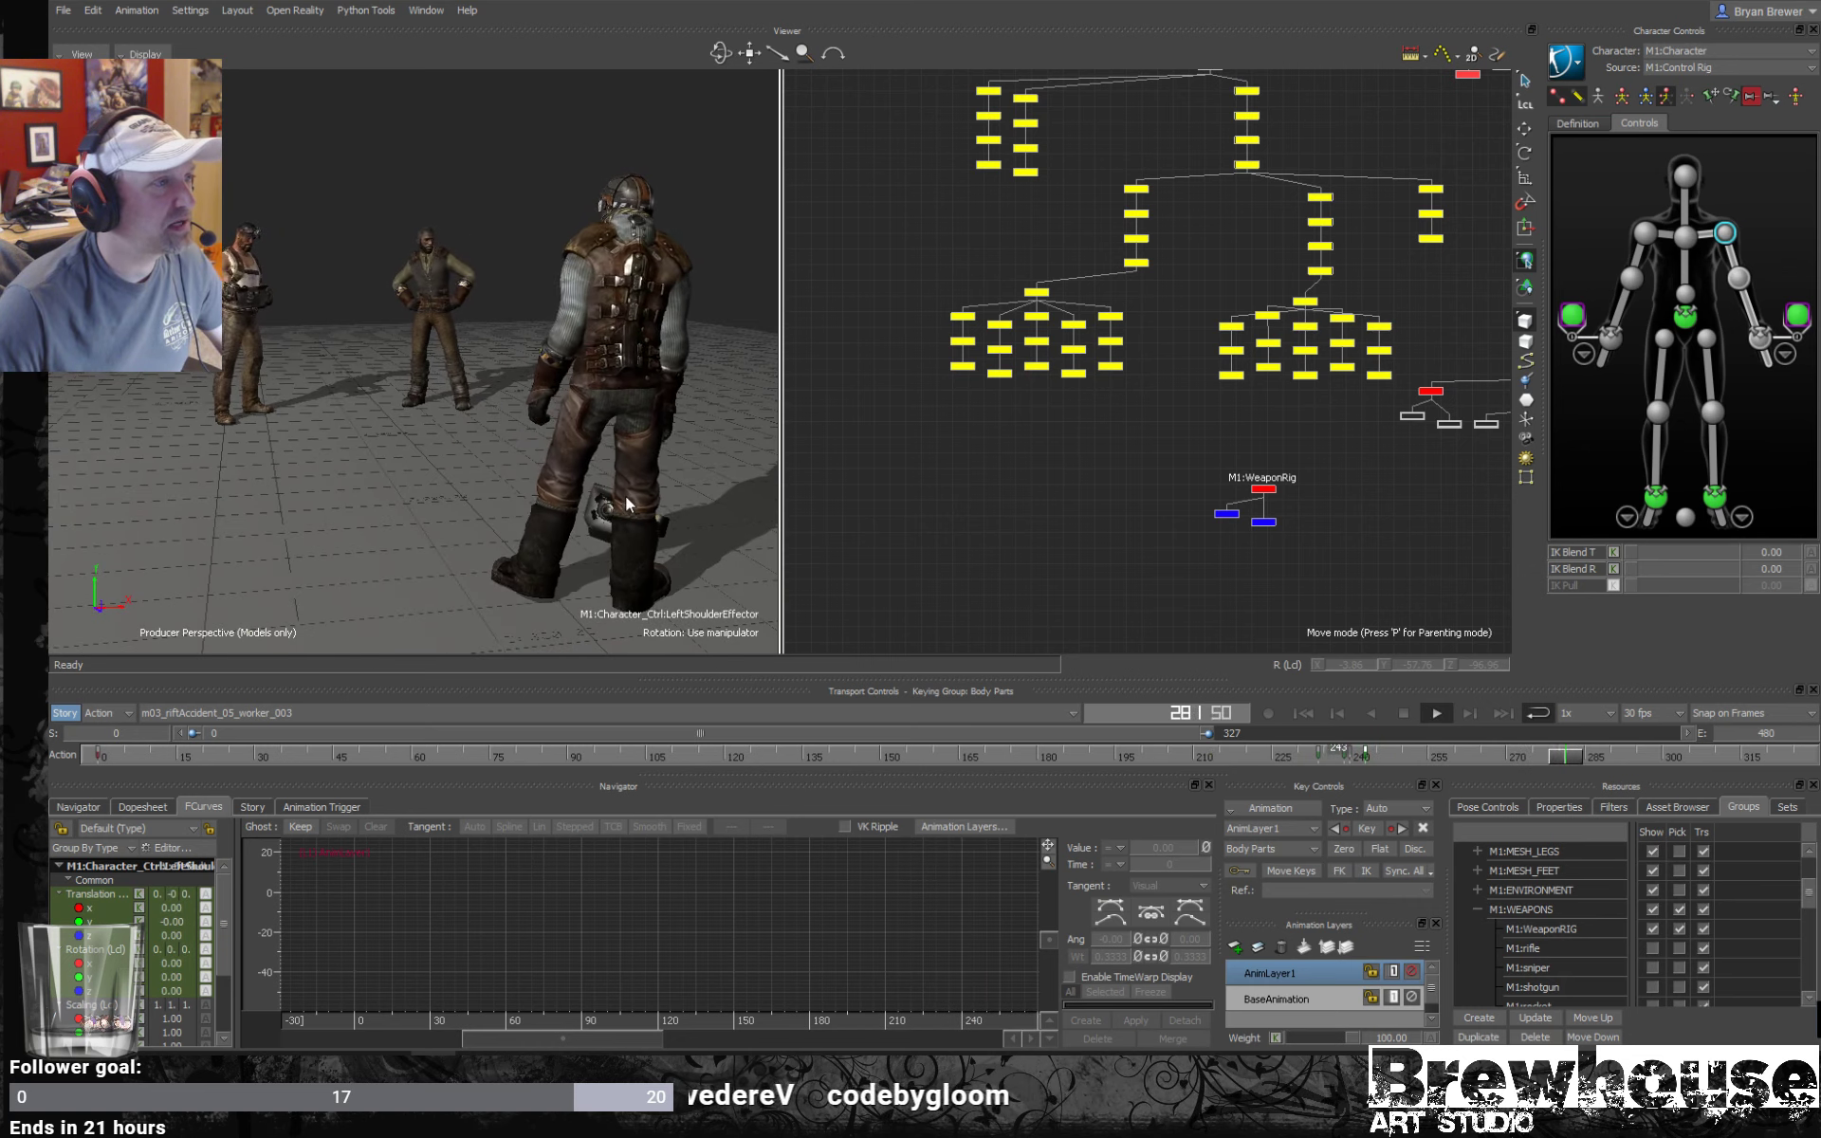
left_click(100, 758)
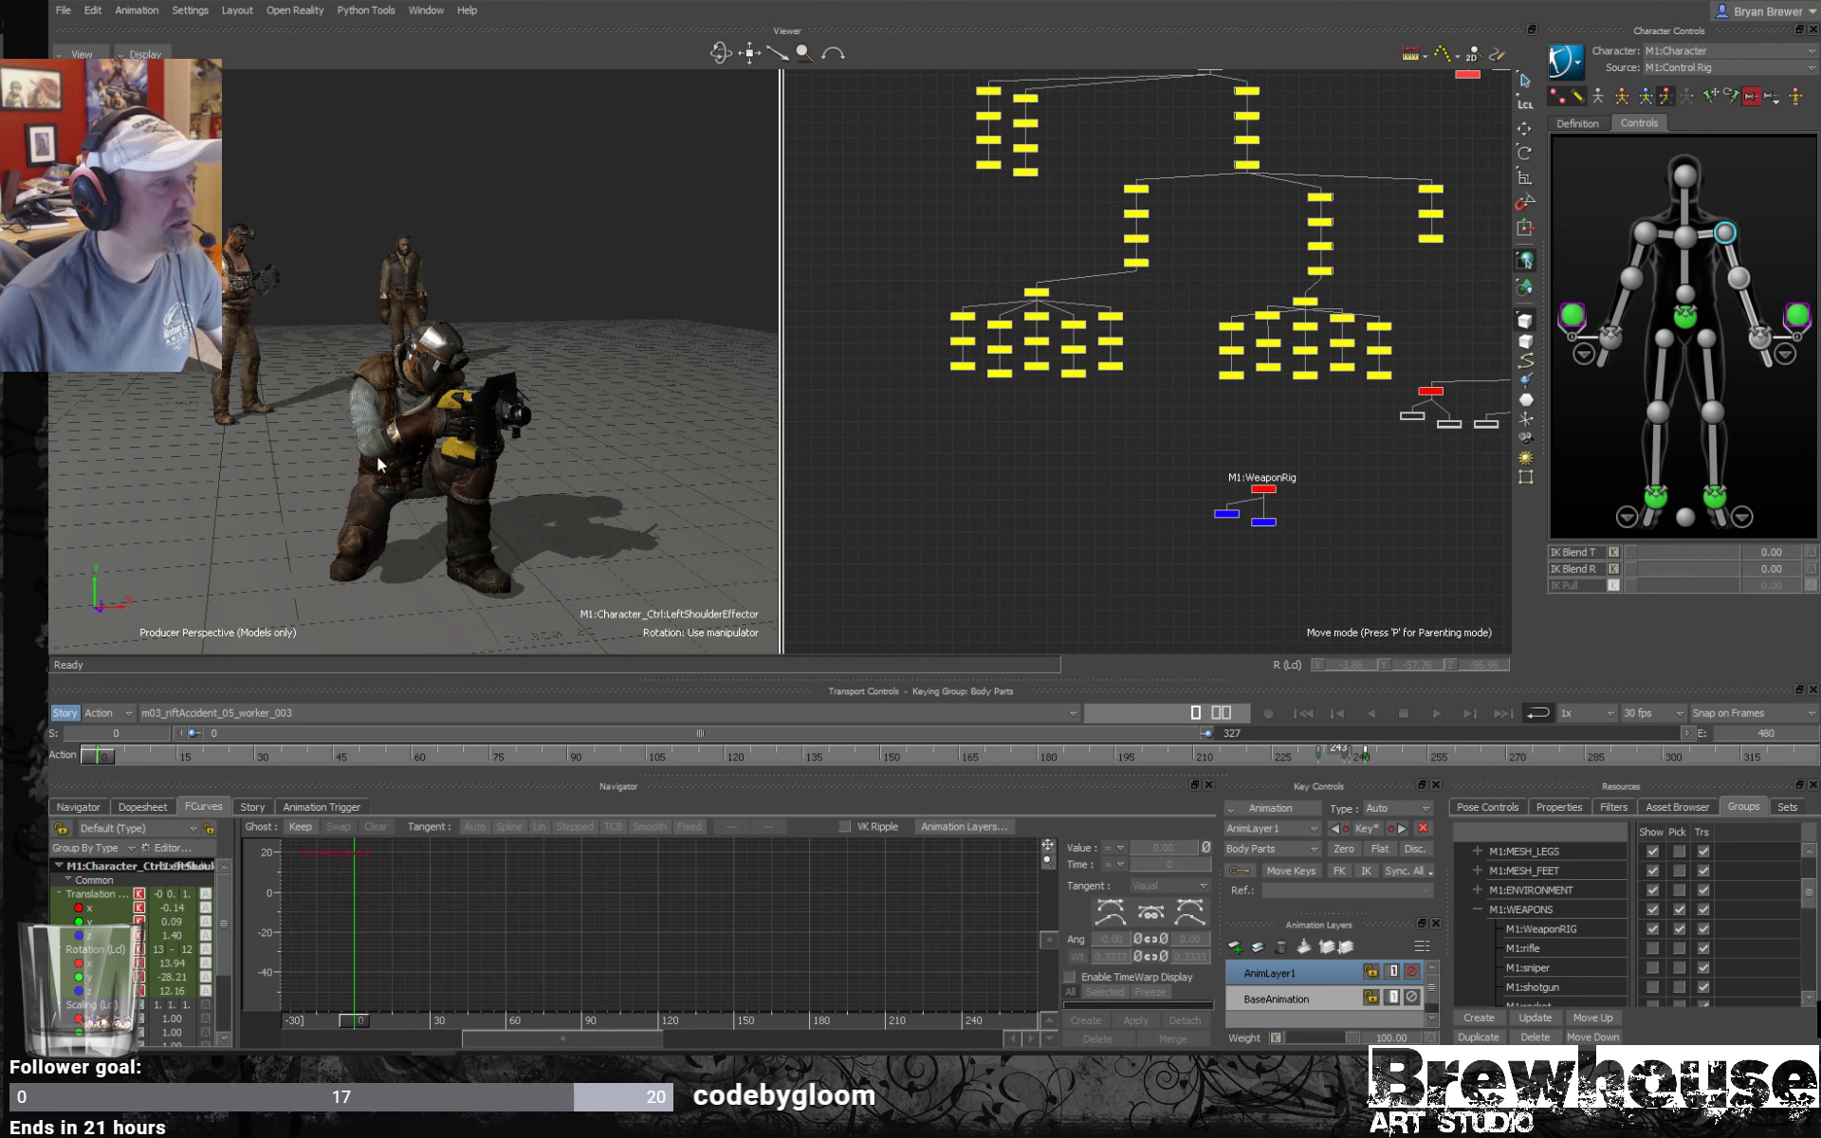
mouse_move(453, 497)
left_mouse_down("shift")
mouse_move(556, 476)
mouse_move(474, 478)
left_mouse_up("shift")
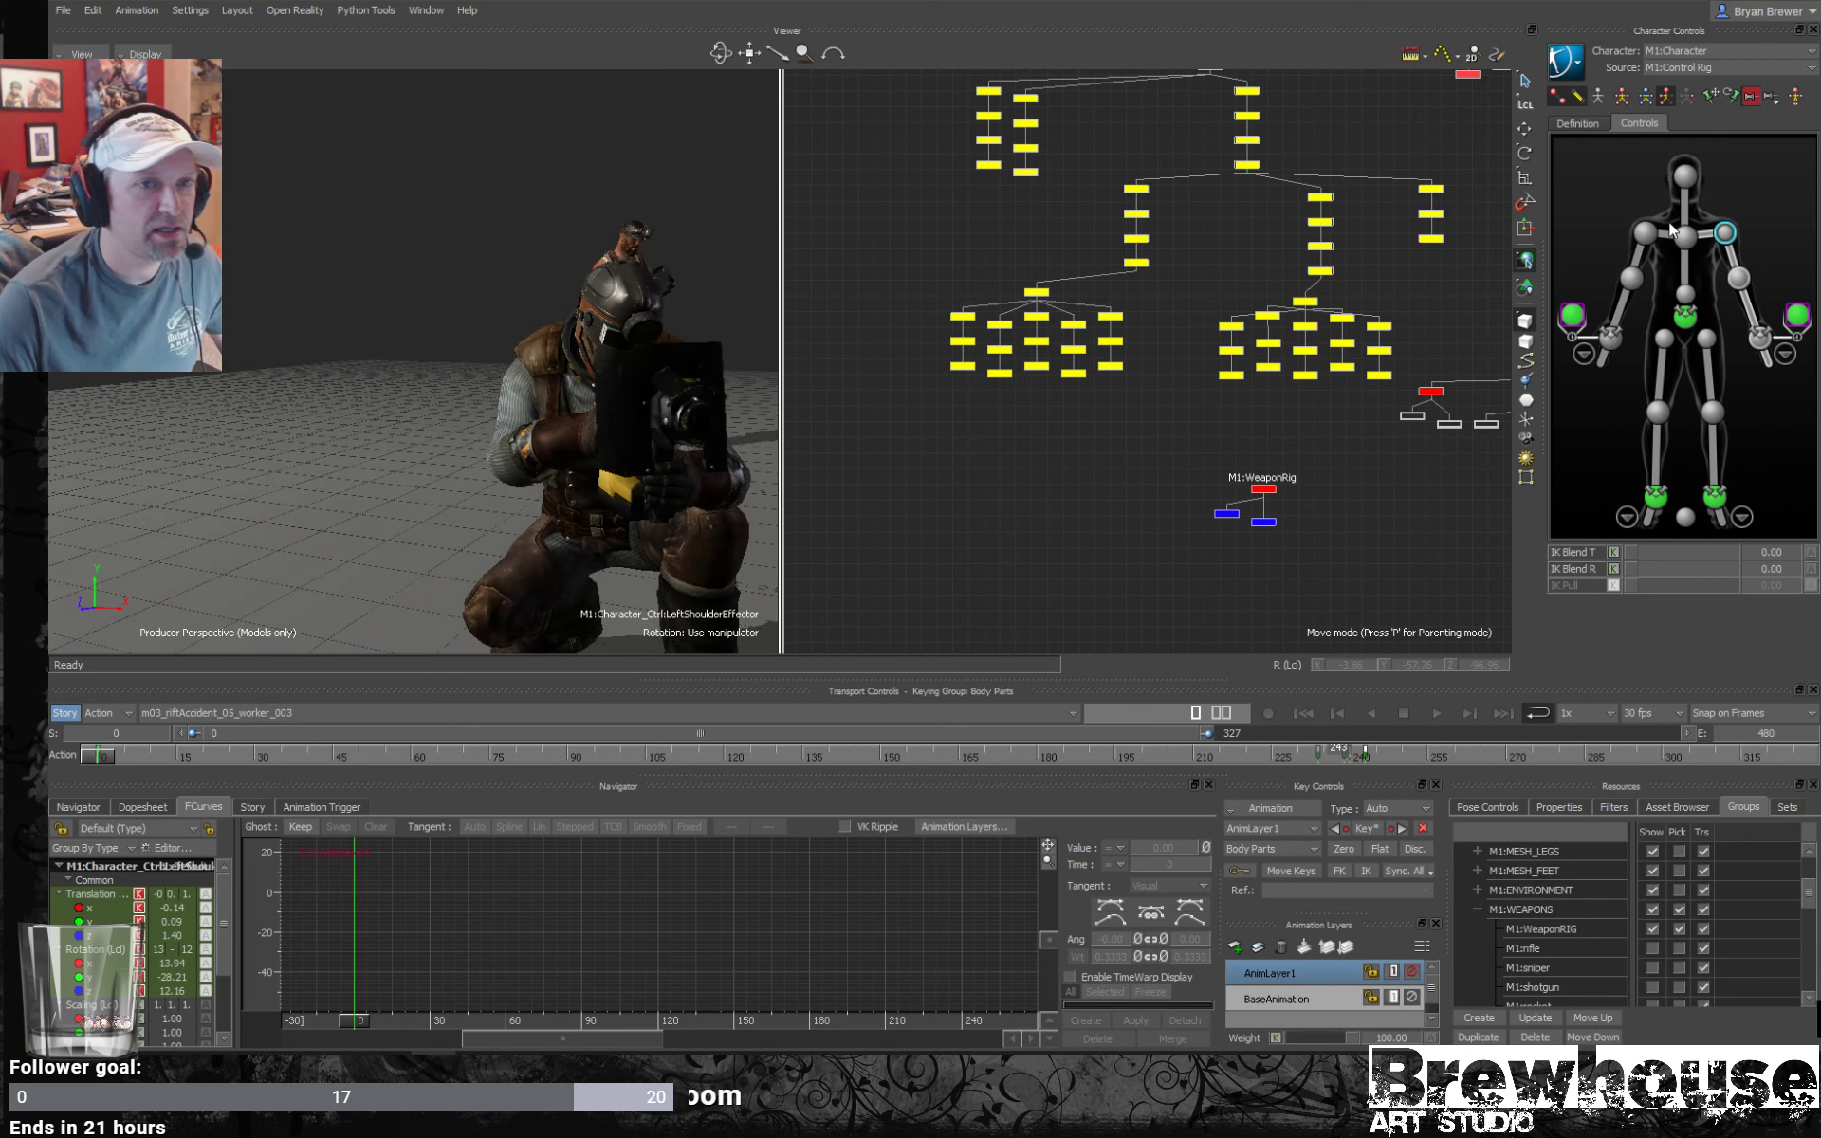
Select the right shoulder effector and inspect the right arm from the opening pose up to frame 50.
left_click(1645, 232)
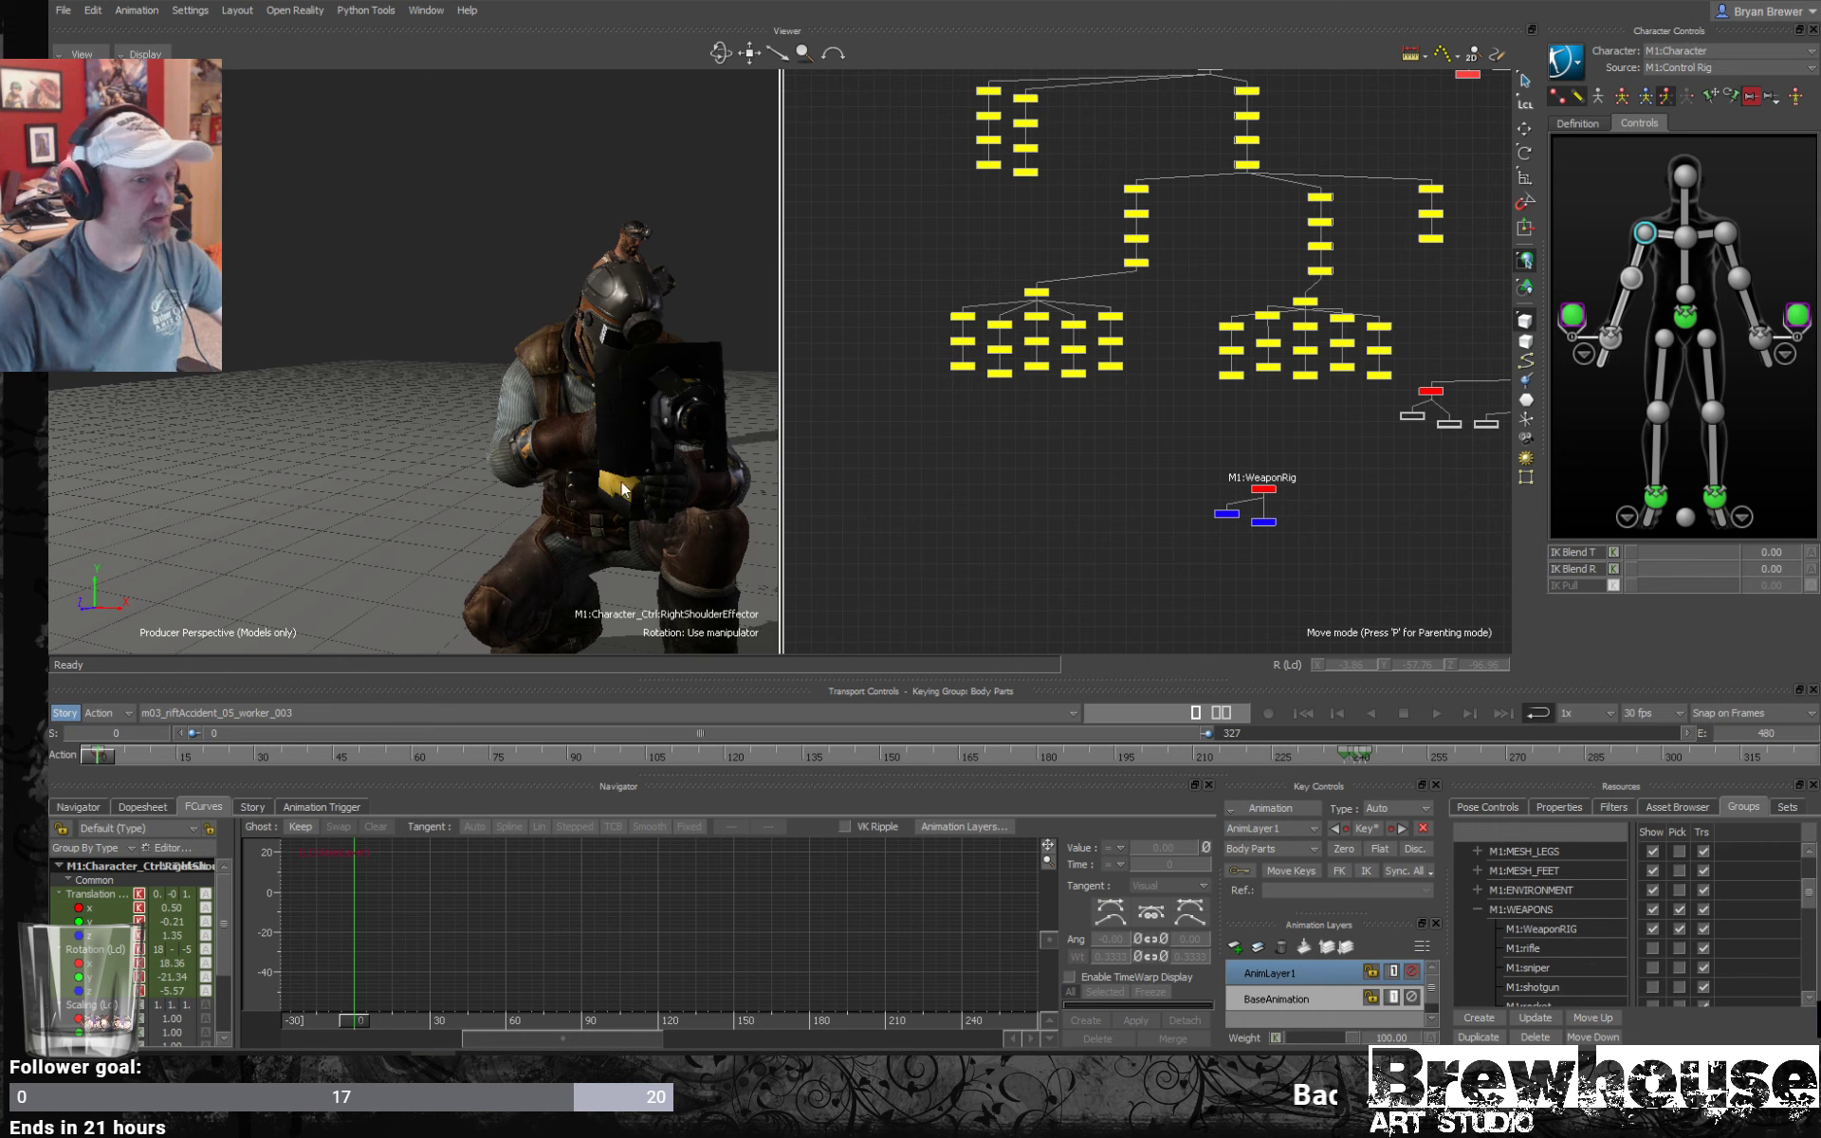
left_click_drag(510, 533, 383, 511, "ctrl+shift")
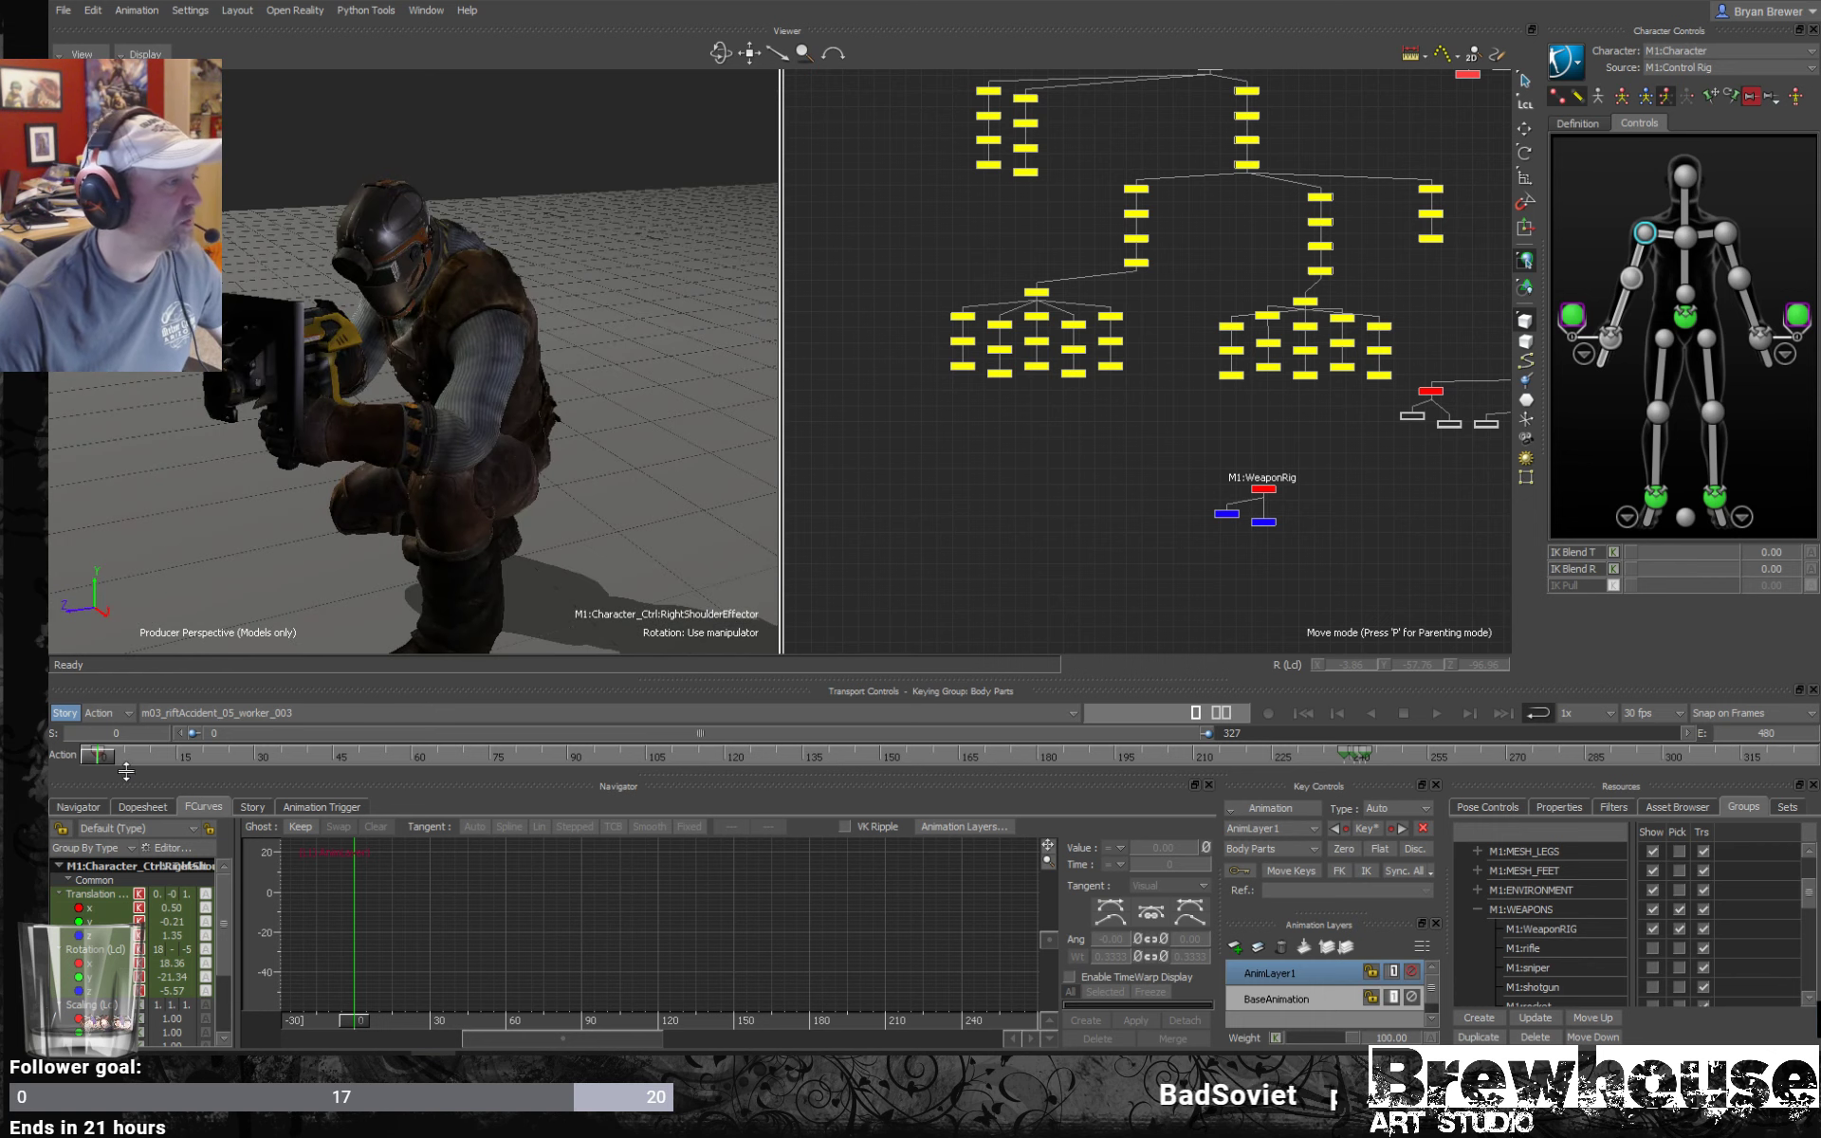
left_click_drag(98, 759, 356, 766)
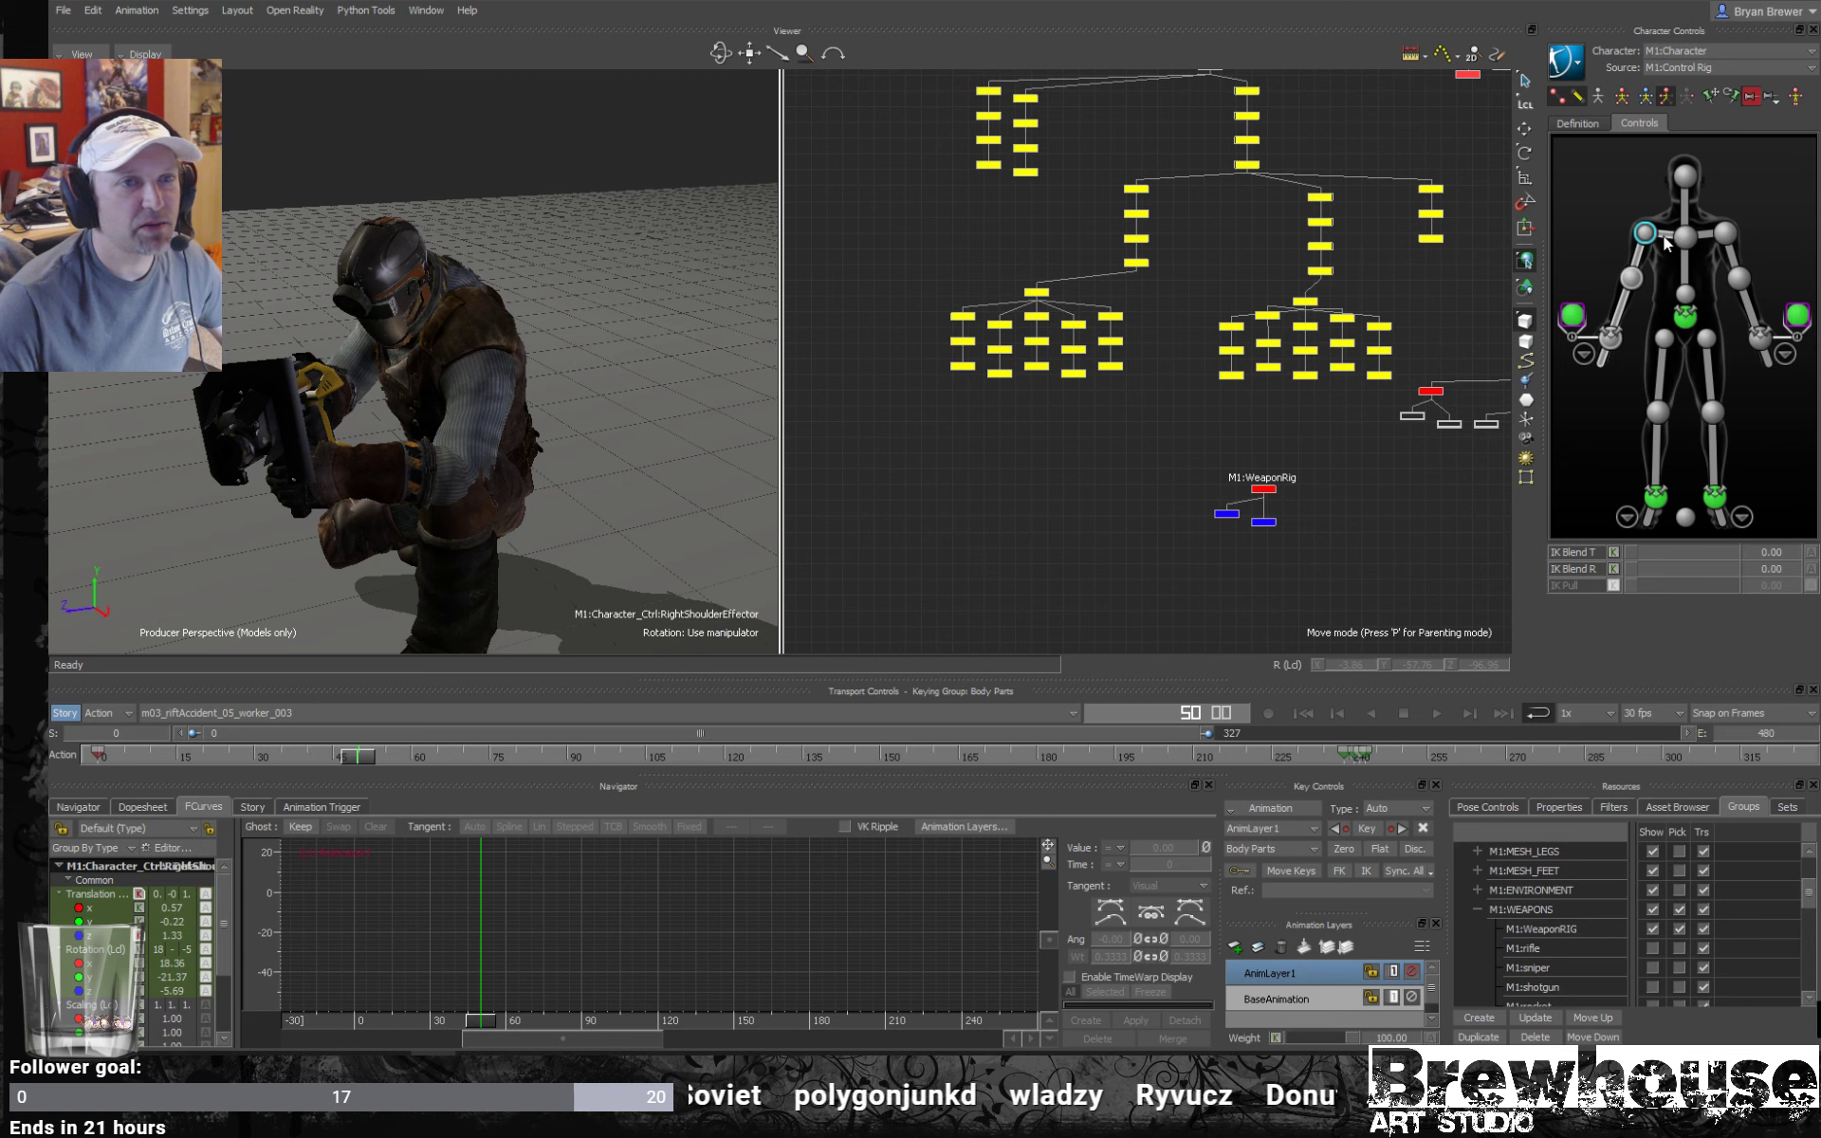
Rotate and move the left shoulder effector at frame 28 to correct the shoulder's shape, and key it.
left_click(1725, 232)
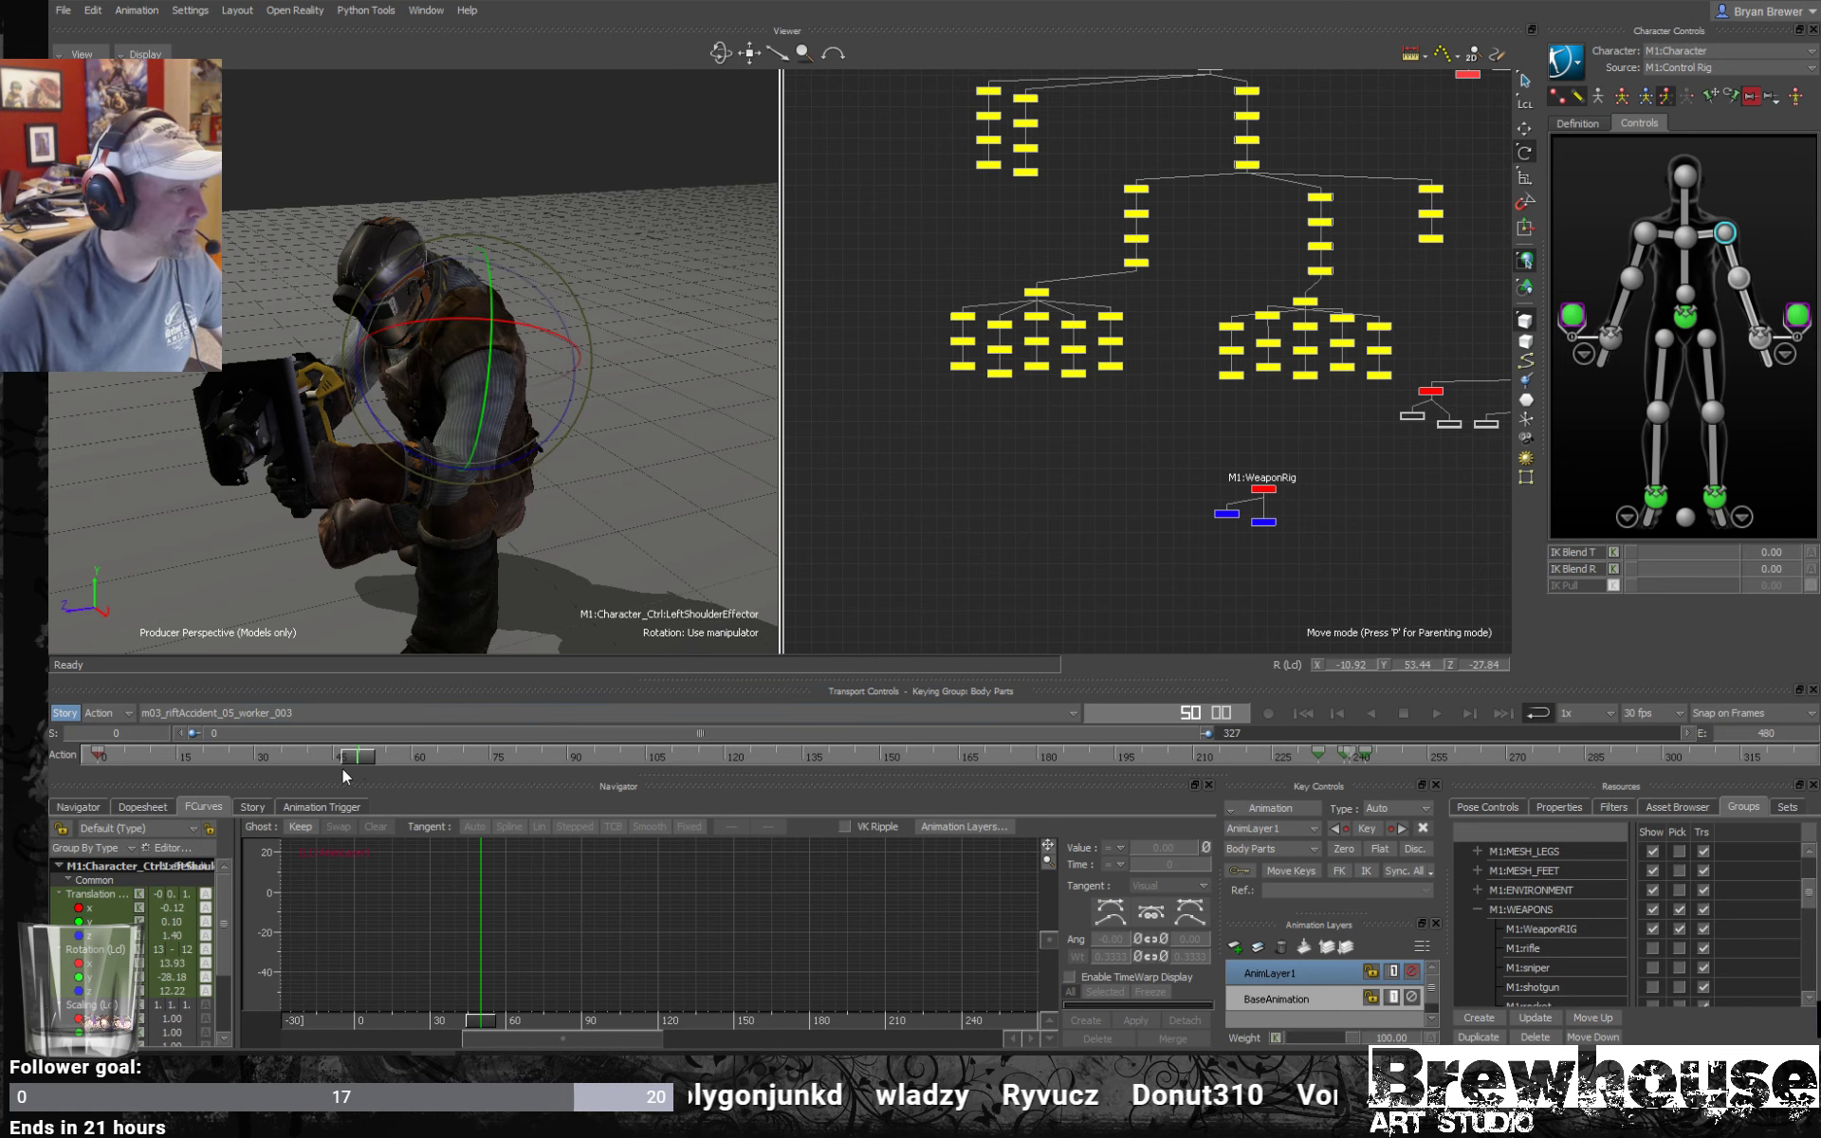
left_click_drag(356, 755, 245, 789)
left_click_drag(574, 379, 465, 373, "ctrl+shift")
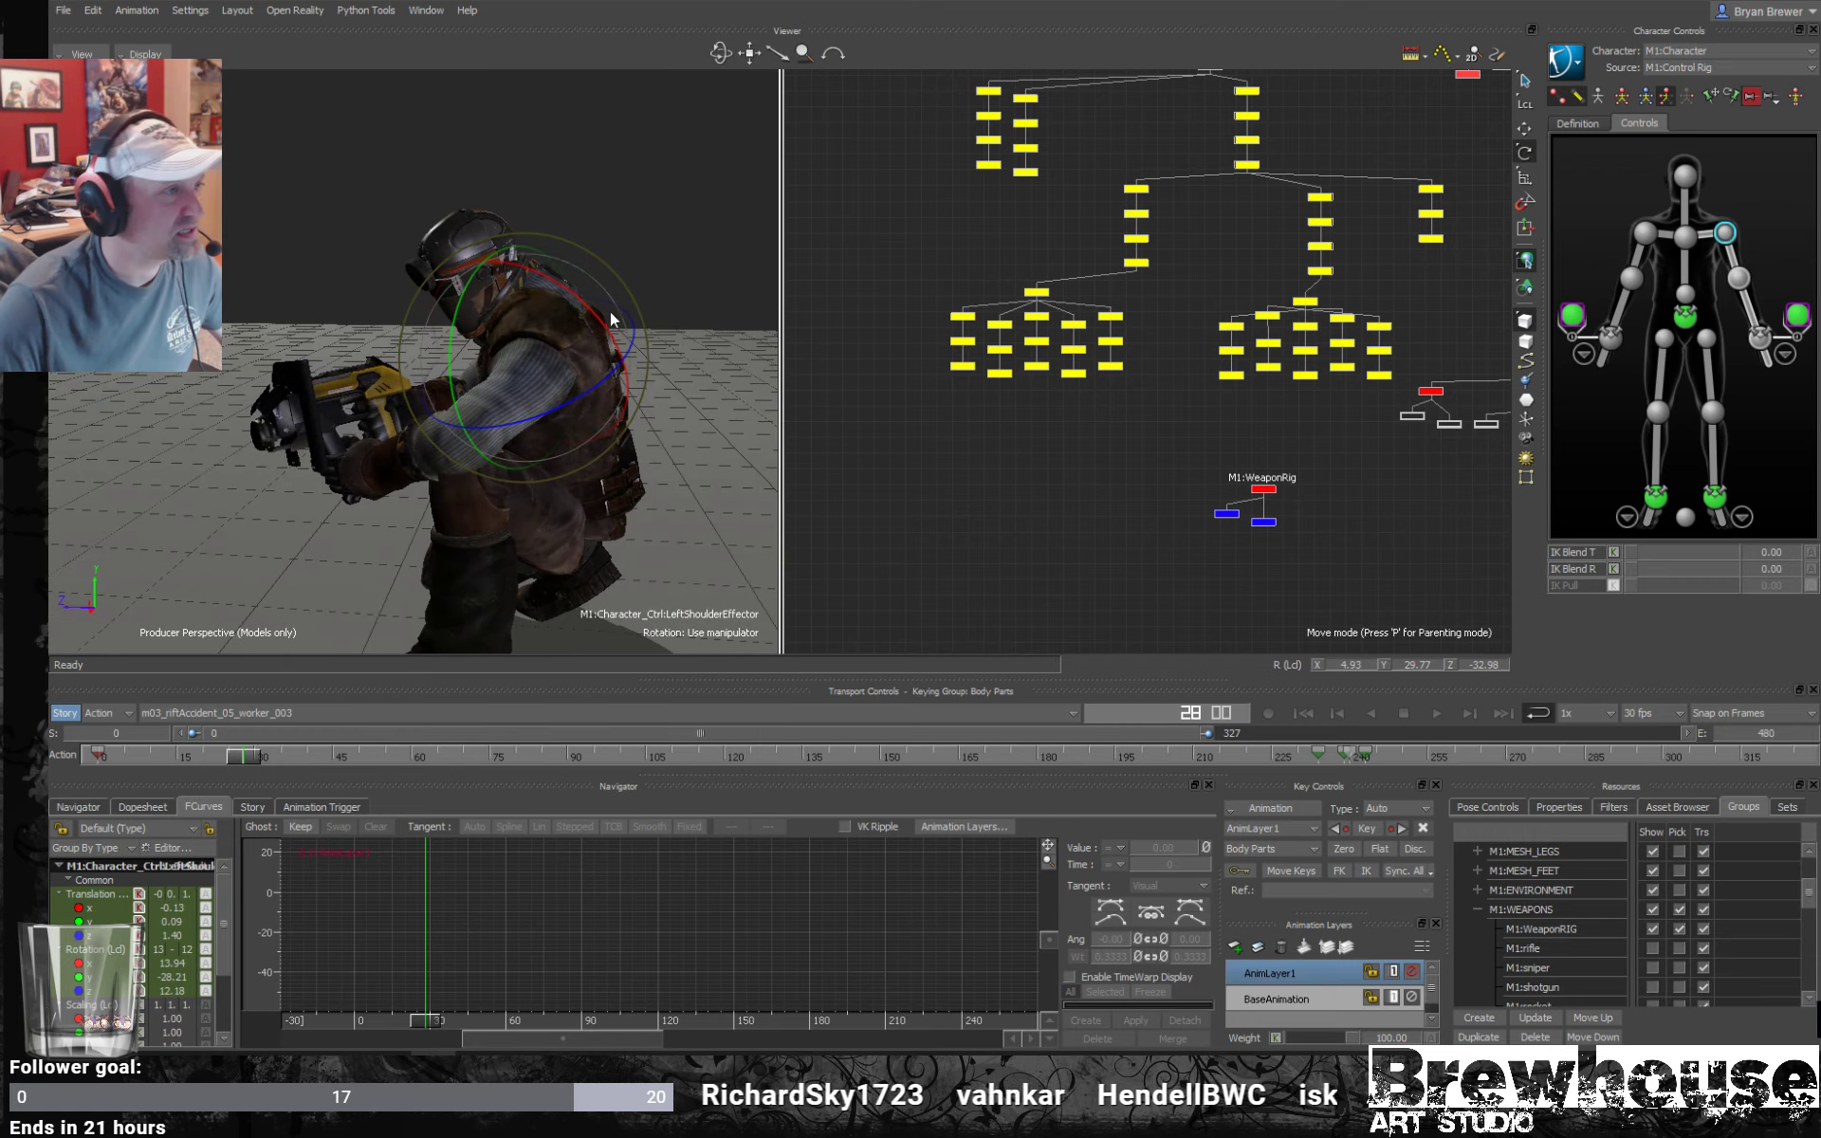
key("t")
left_click_drag(520, 308, 475, 276)
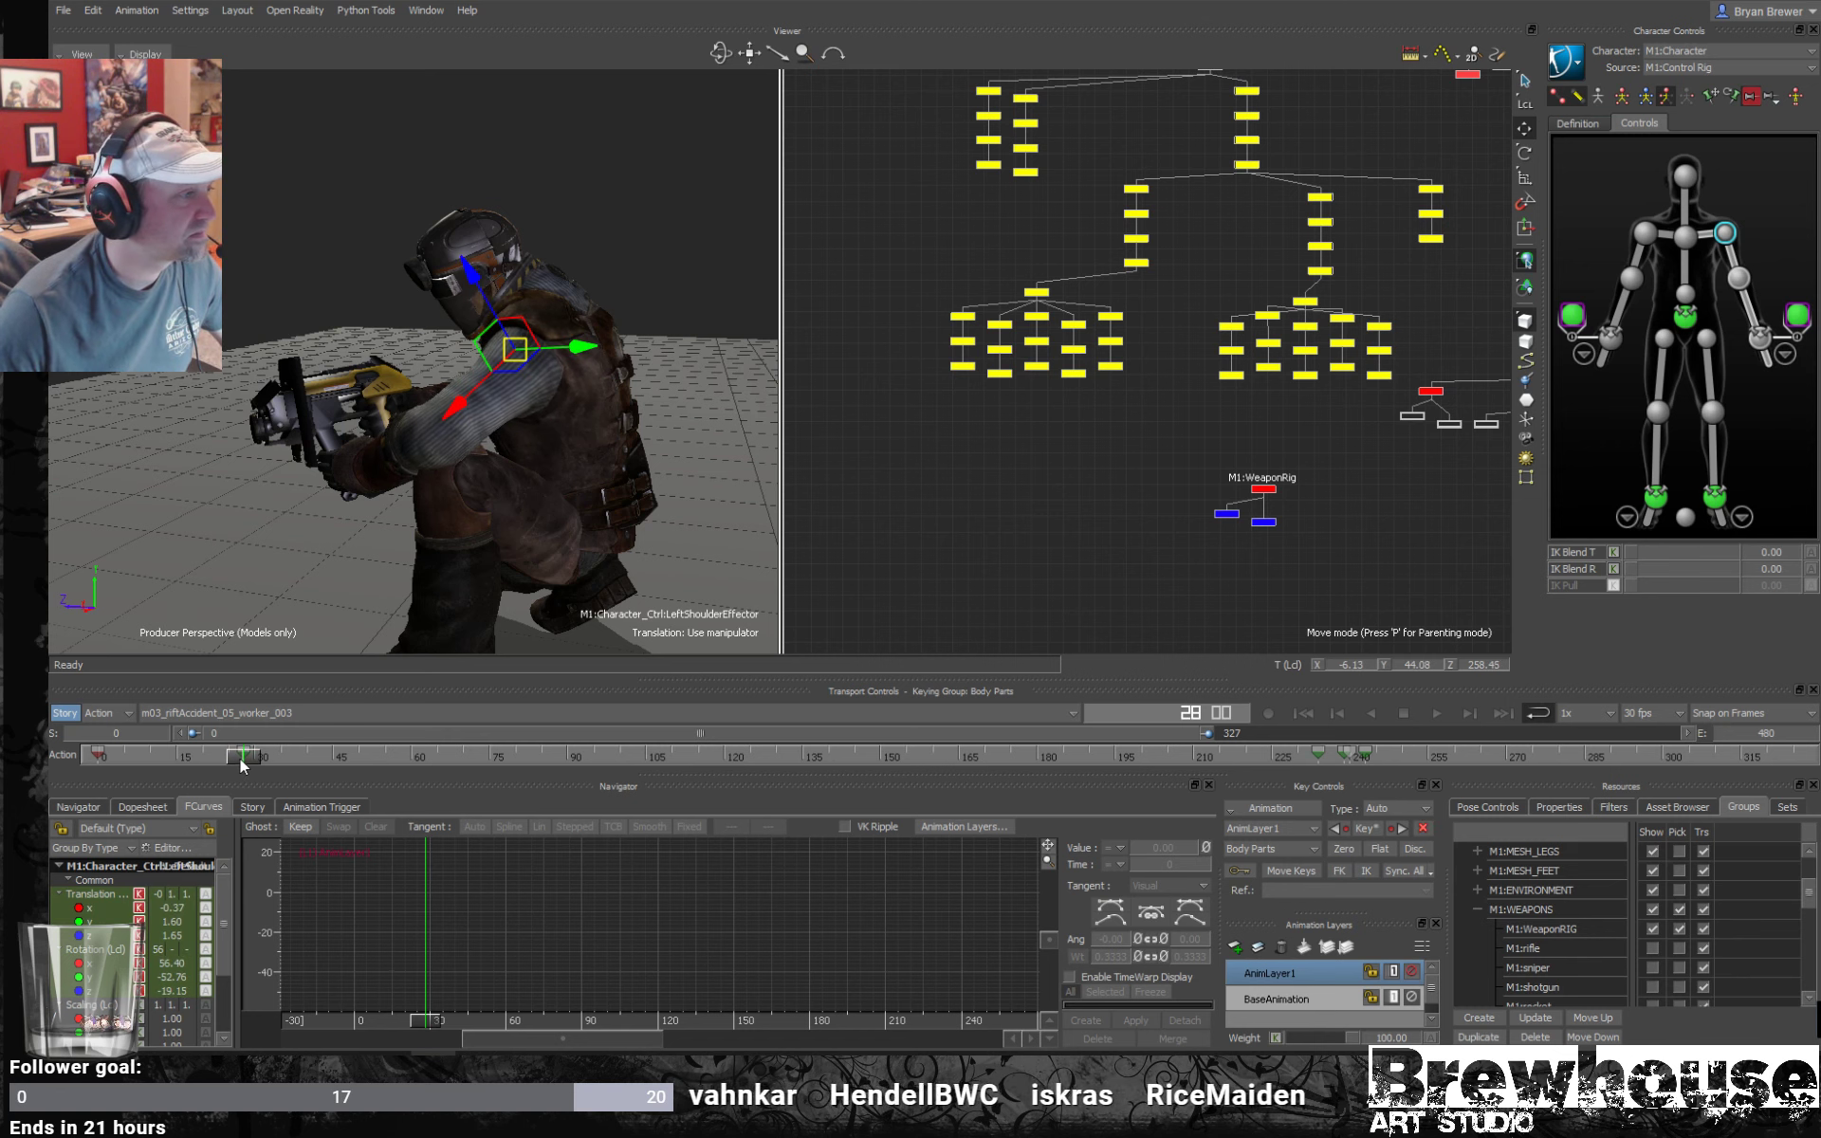
Copy the left shoulder effector's starting key to frame 41 and rotate the shoulder there to raise the upper arm.
left_click(202, 756)
left_click_drag(201, 756, 311, 753)
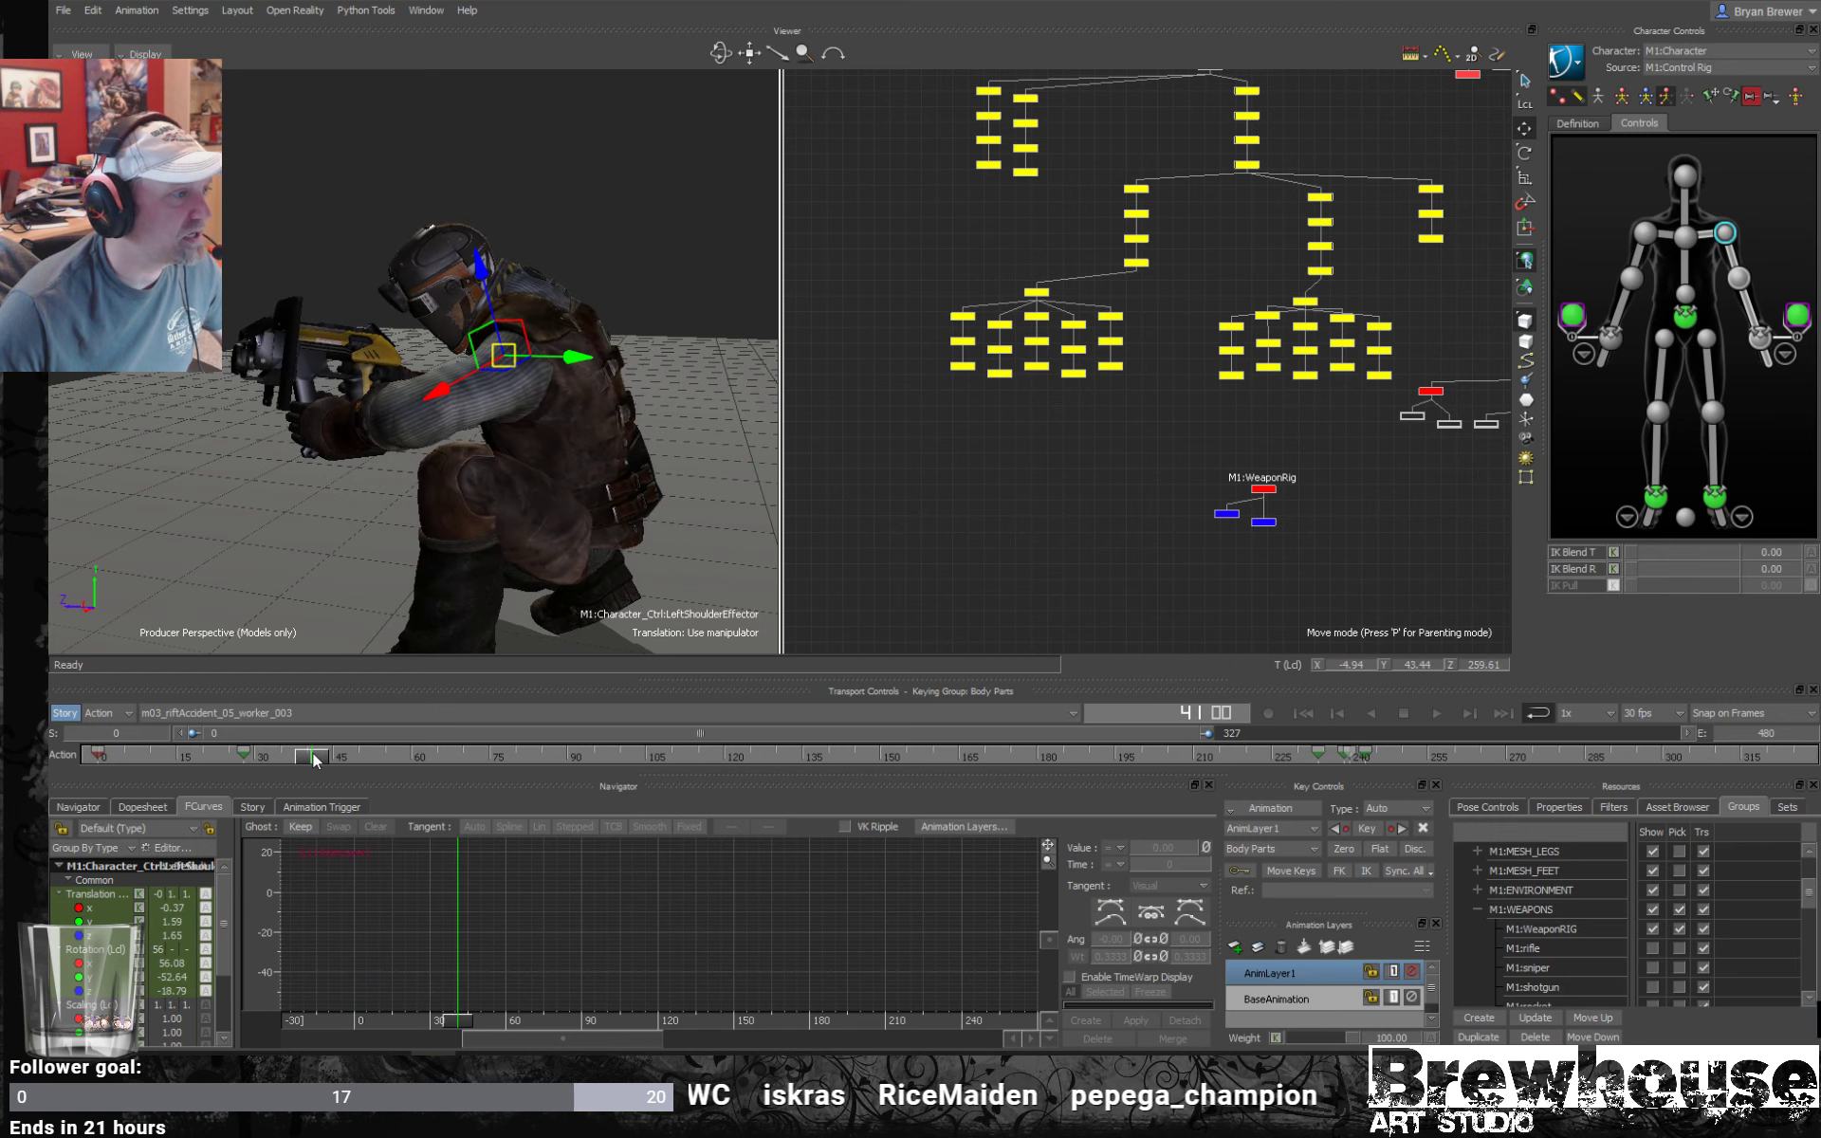
key("ctrl+v")
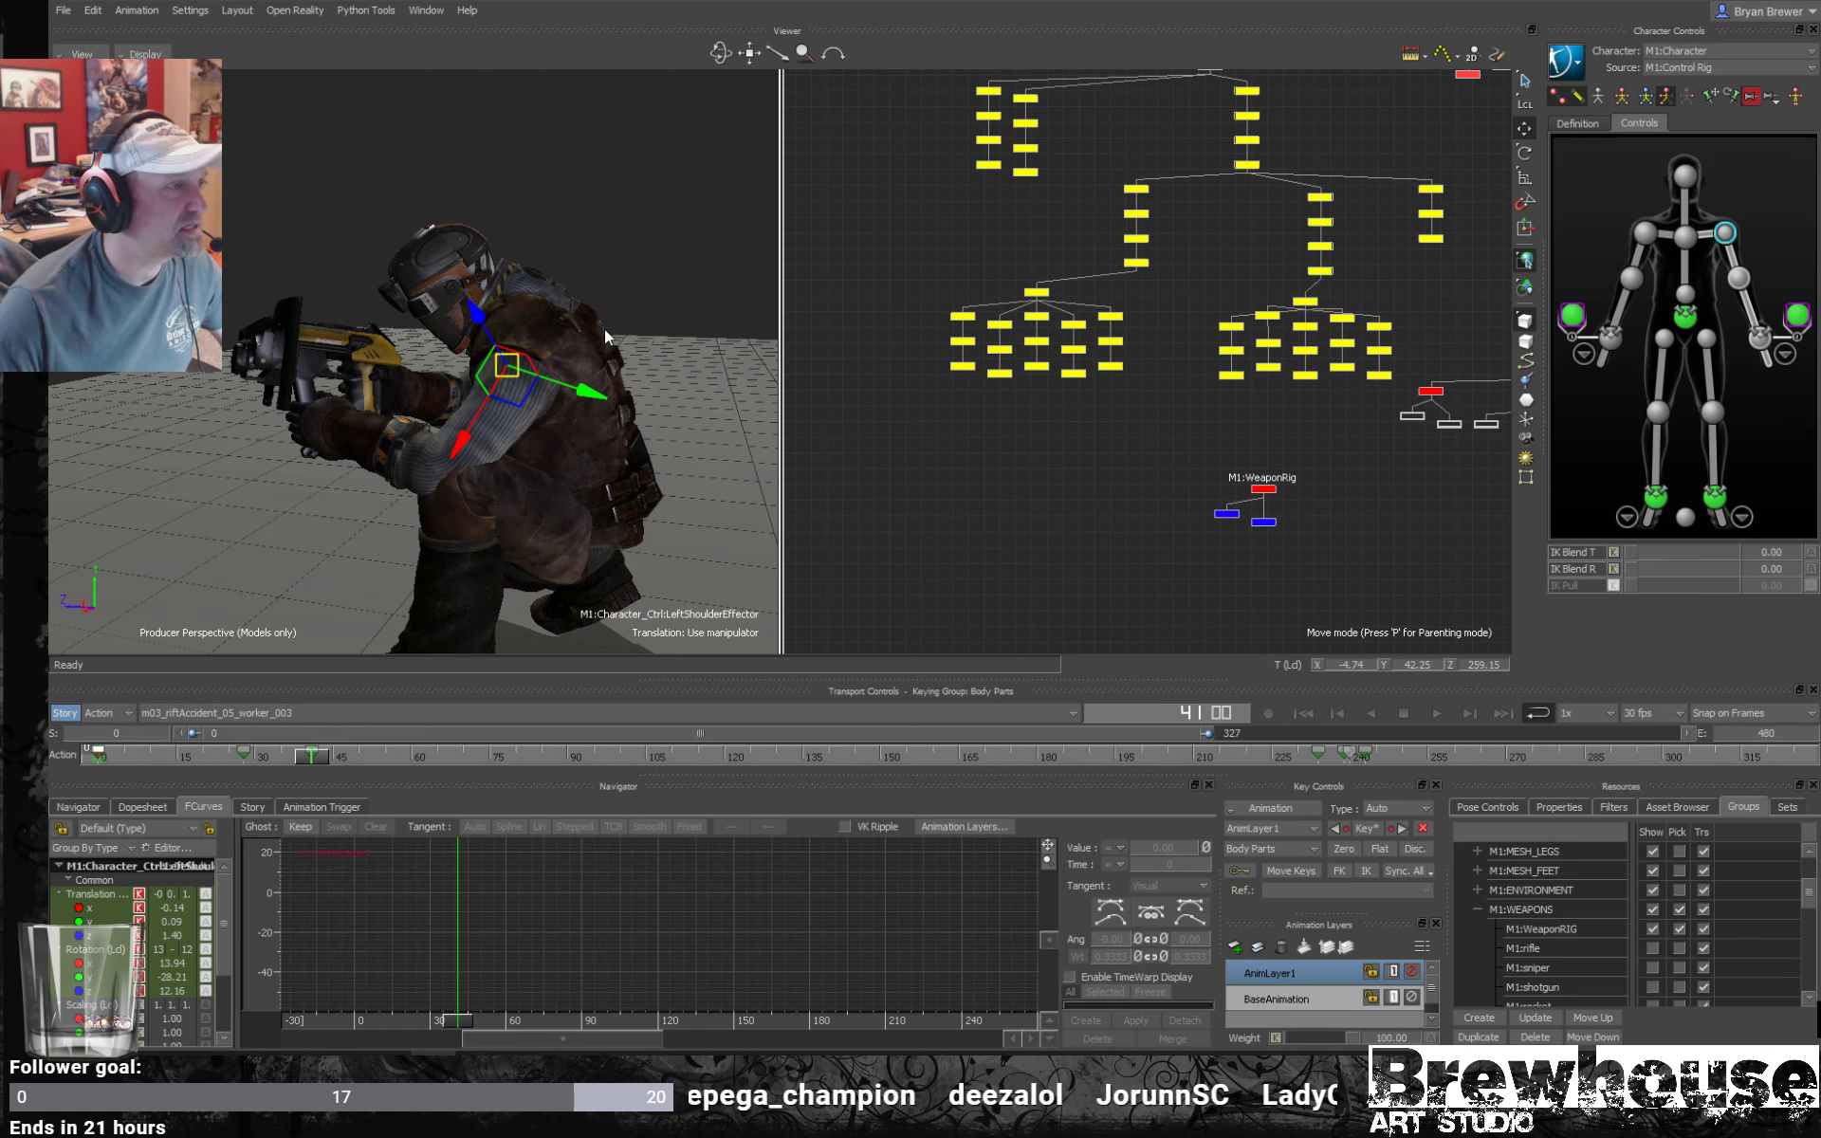
scroll(608, 427, "up", 1)
scroll(609, 424, "up", 1)
key("r")
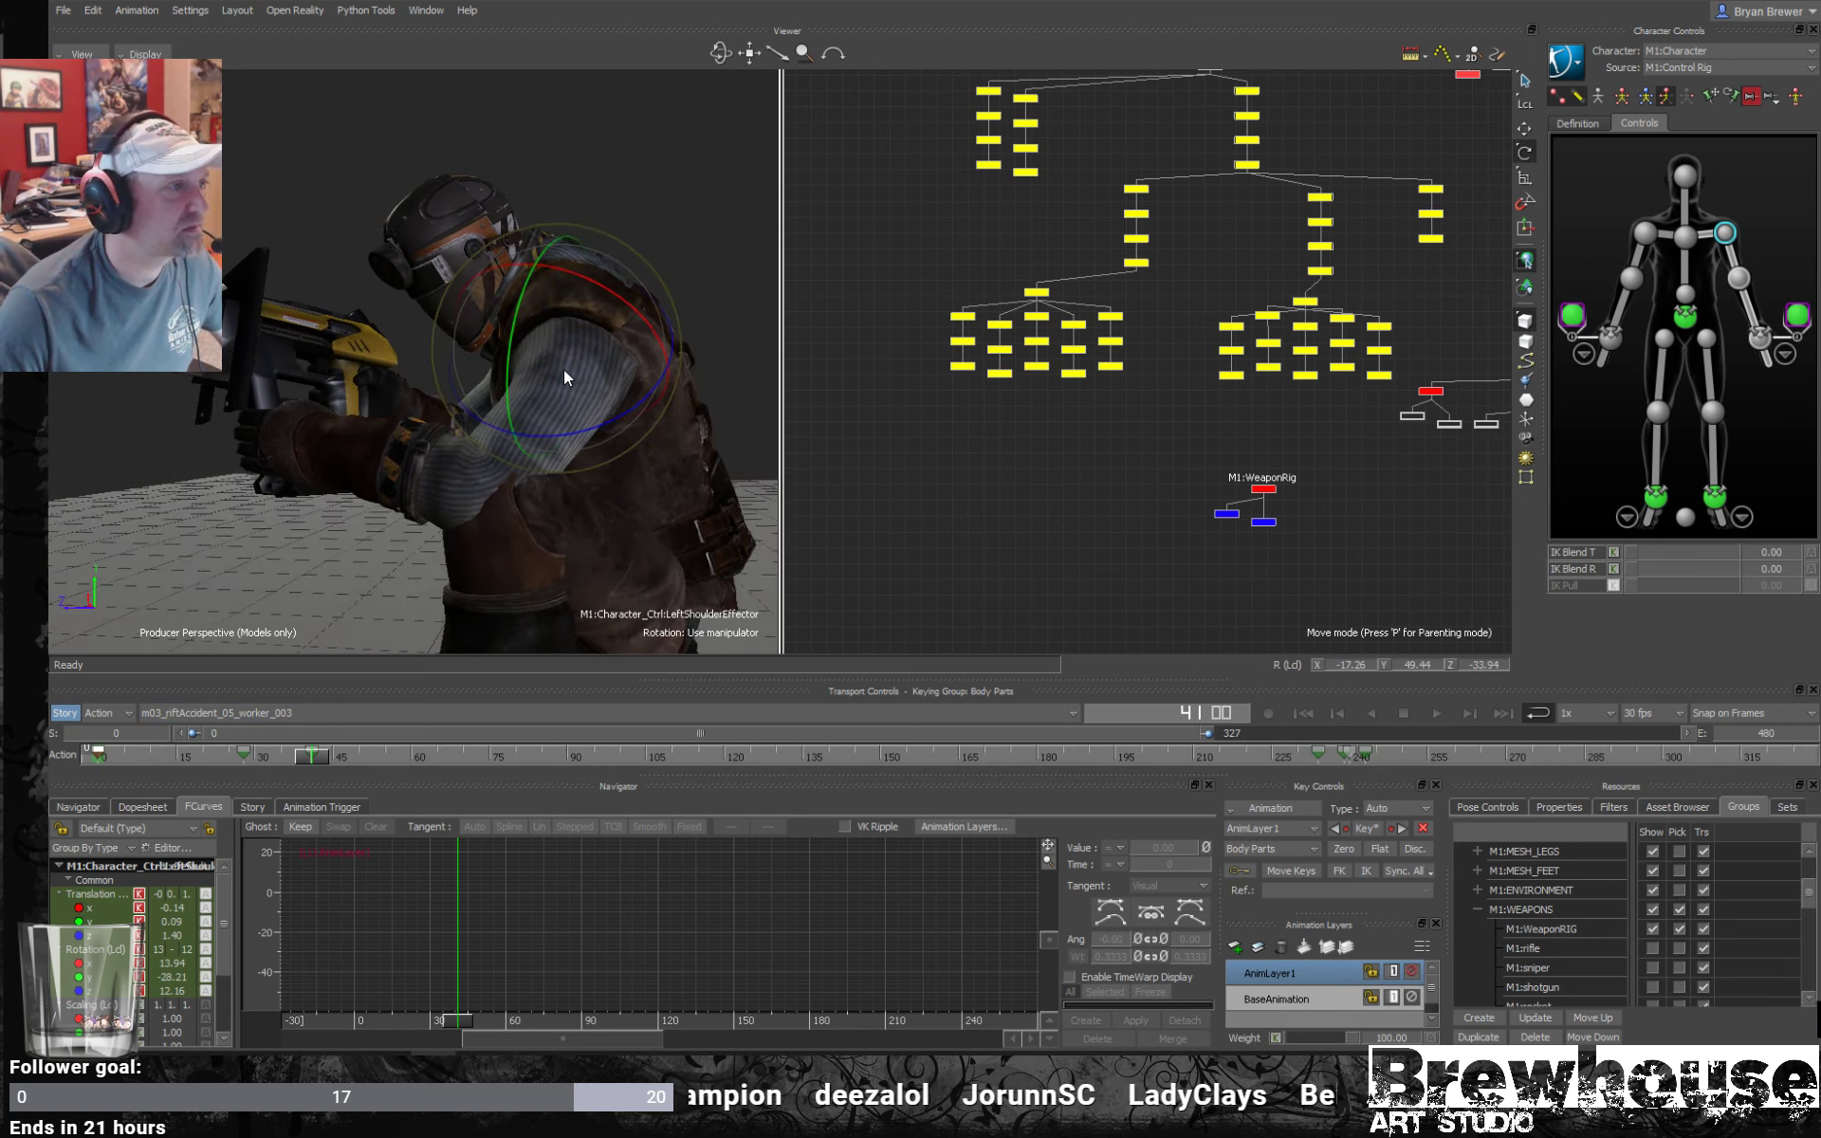
scroll(565, 370, "up", 1)
left_click_drag(516, 376, 503, 315)
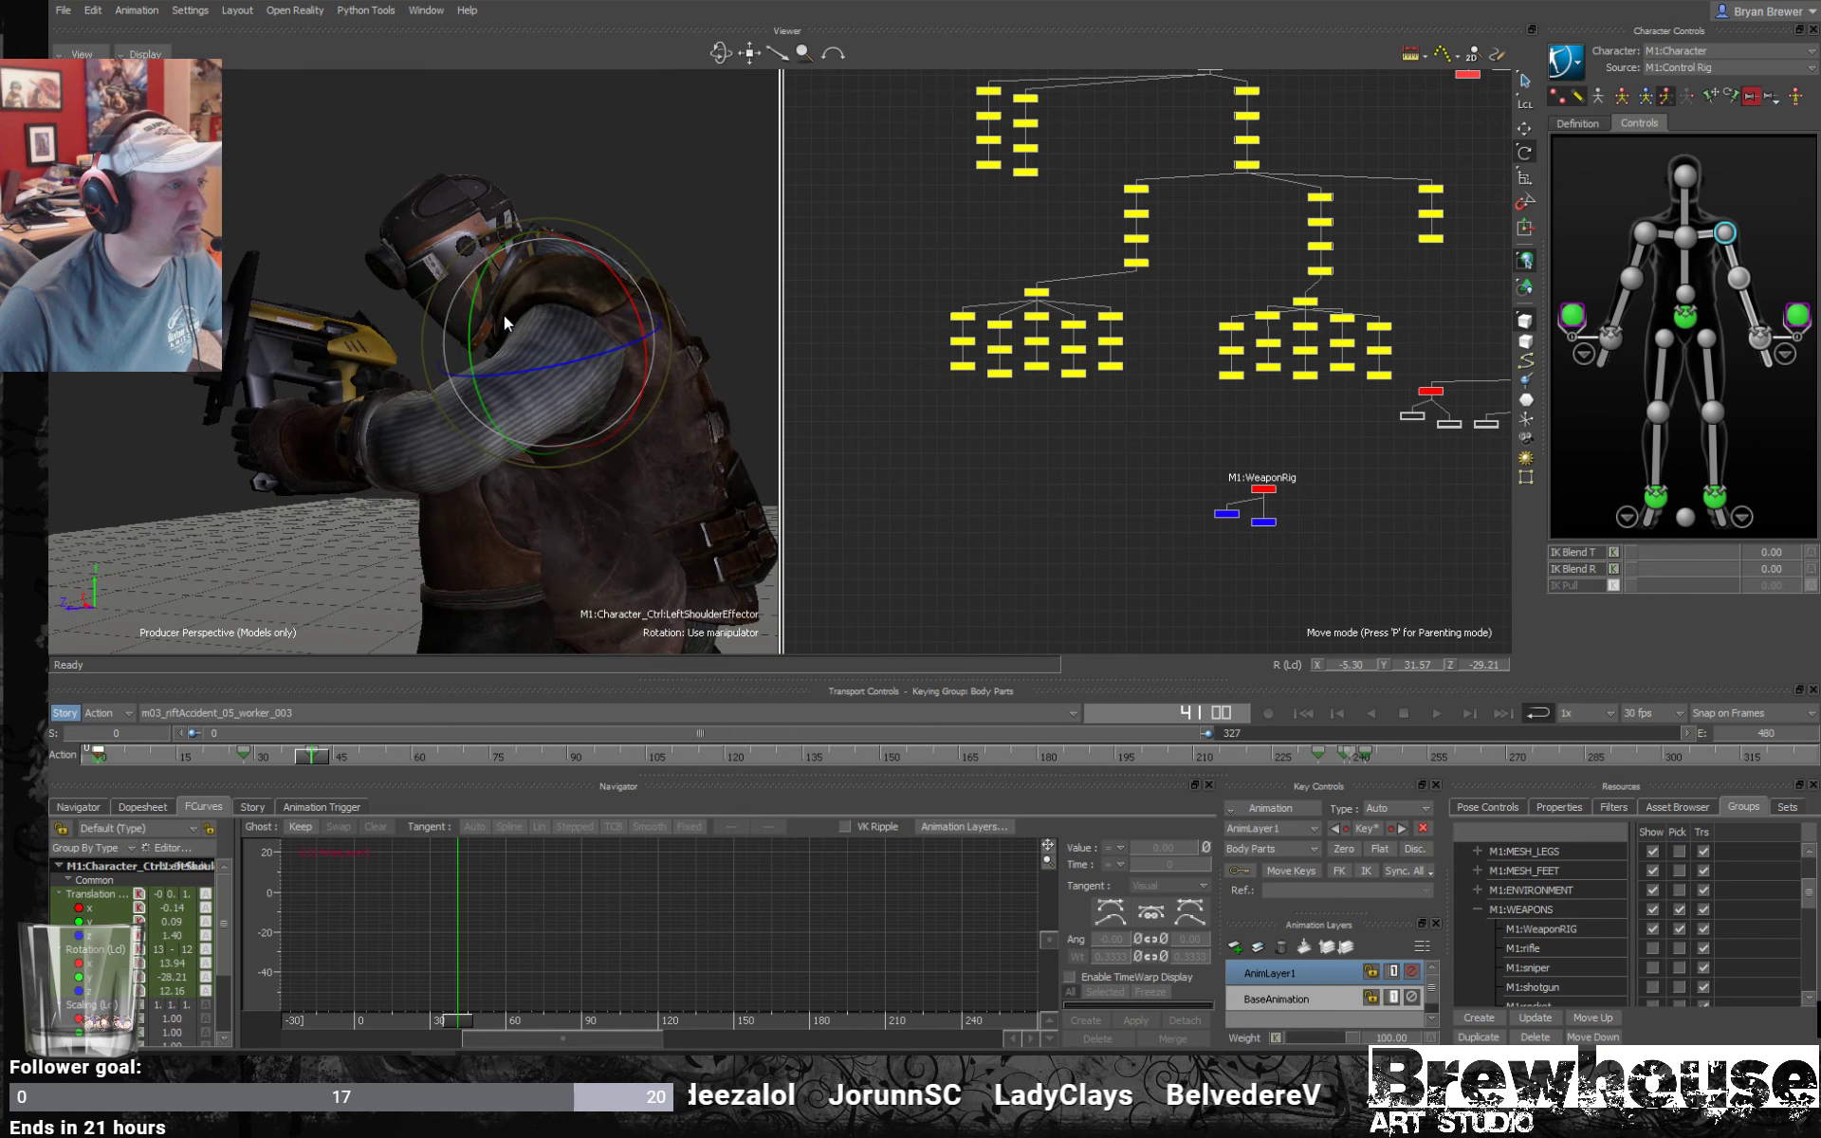
Move the left shoulder effector at frame 41 to refine the shoulder's position, and key it.
scroll(505, 432, "down", 2)
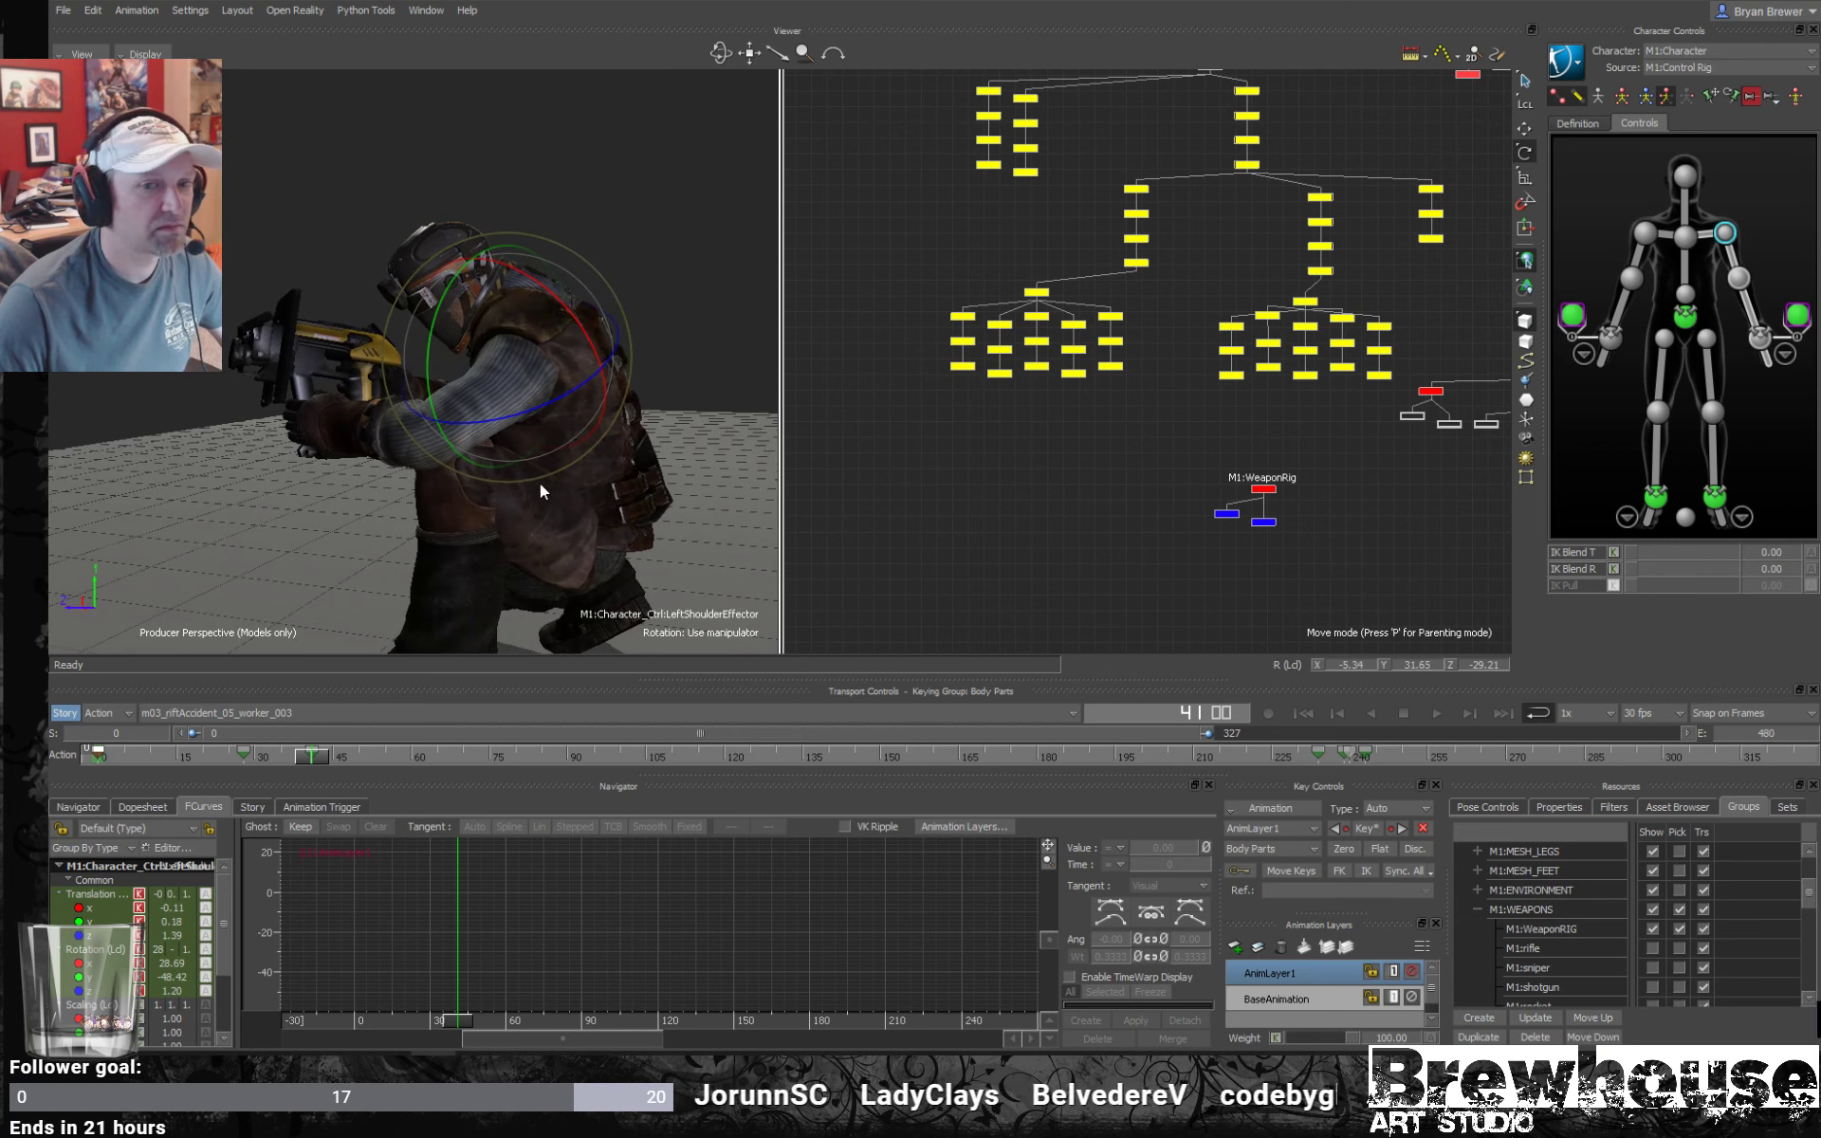
left_click_drag(539, 481, 367, 303)
key("t")
left_click_drag(381, 440, 488, 455)
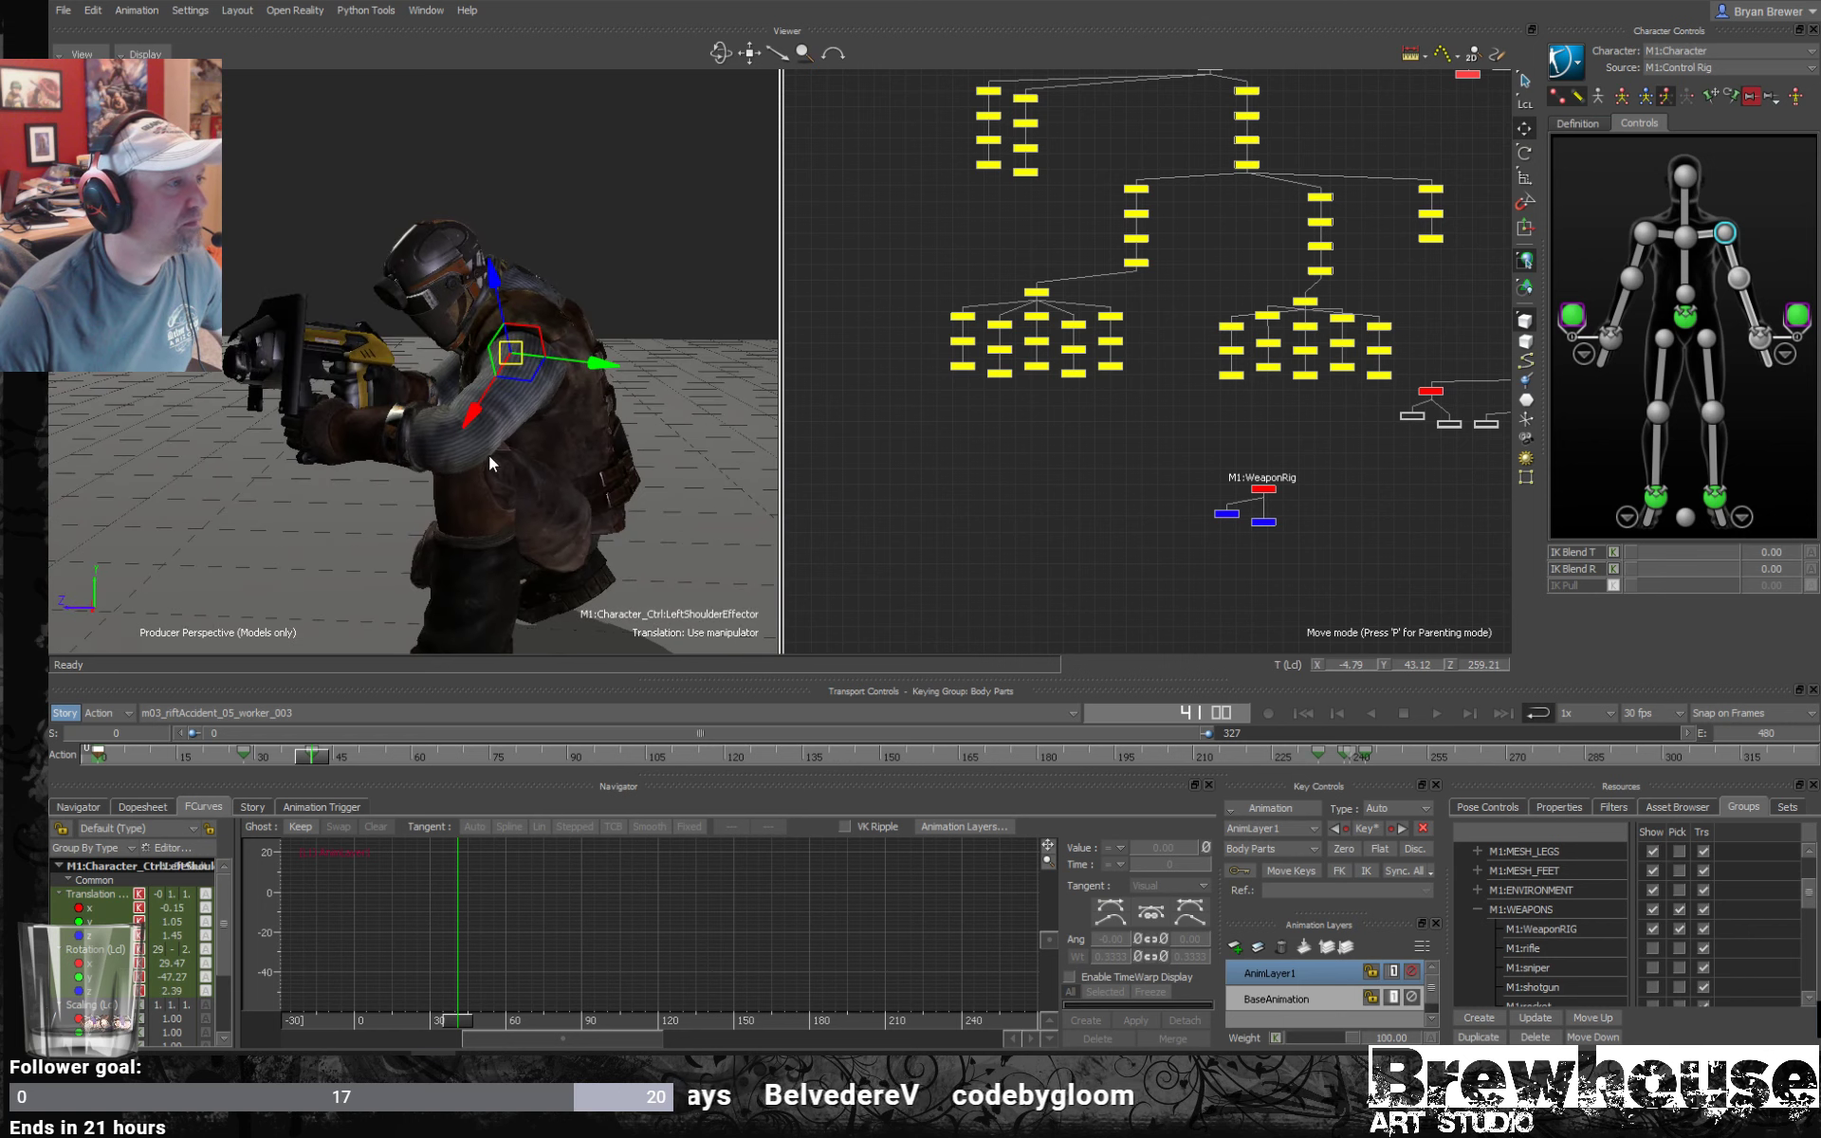
Review the opening arm motion, and rotate and key the left shoulder effector at frame 61.
left_click_drag(318, 761, 49, 753)
left_click_drag(190, 764, 417, 770)
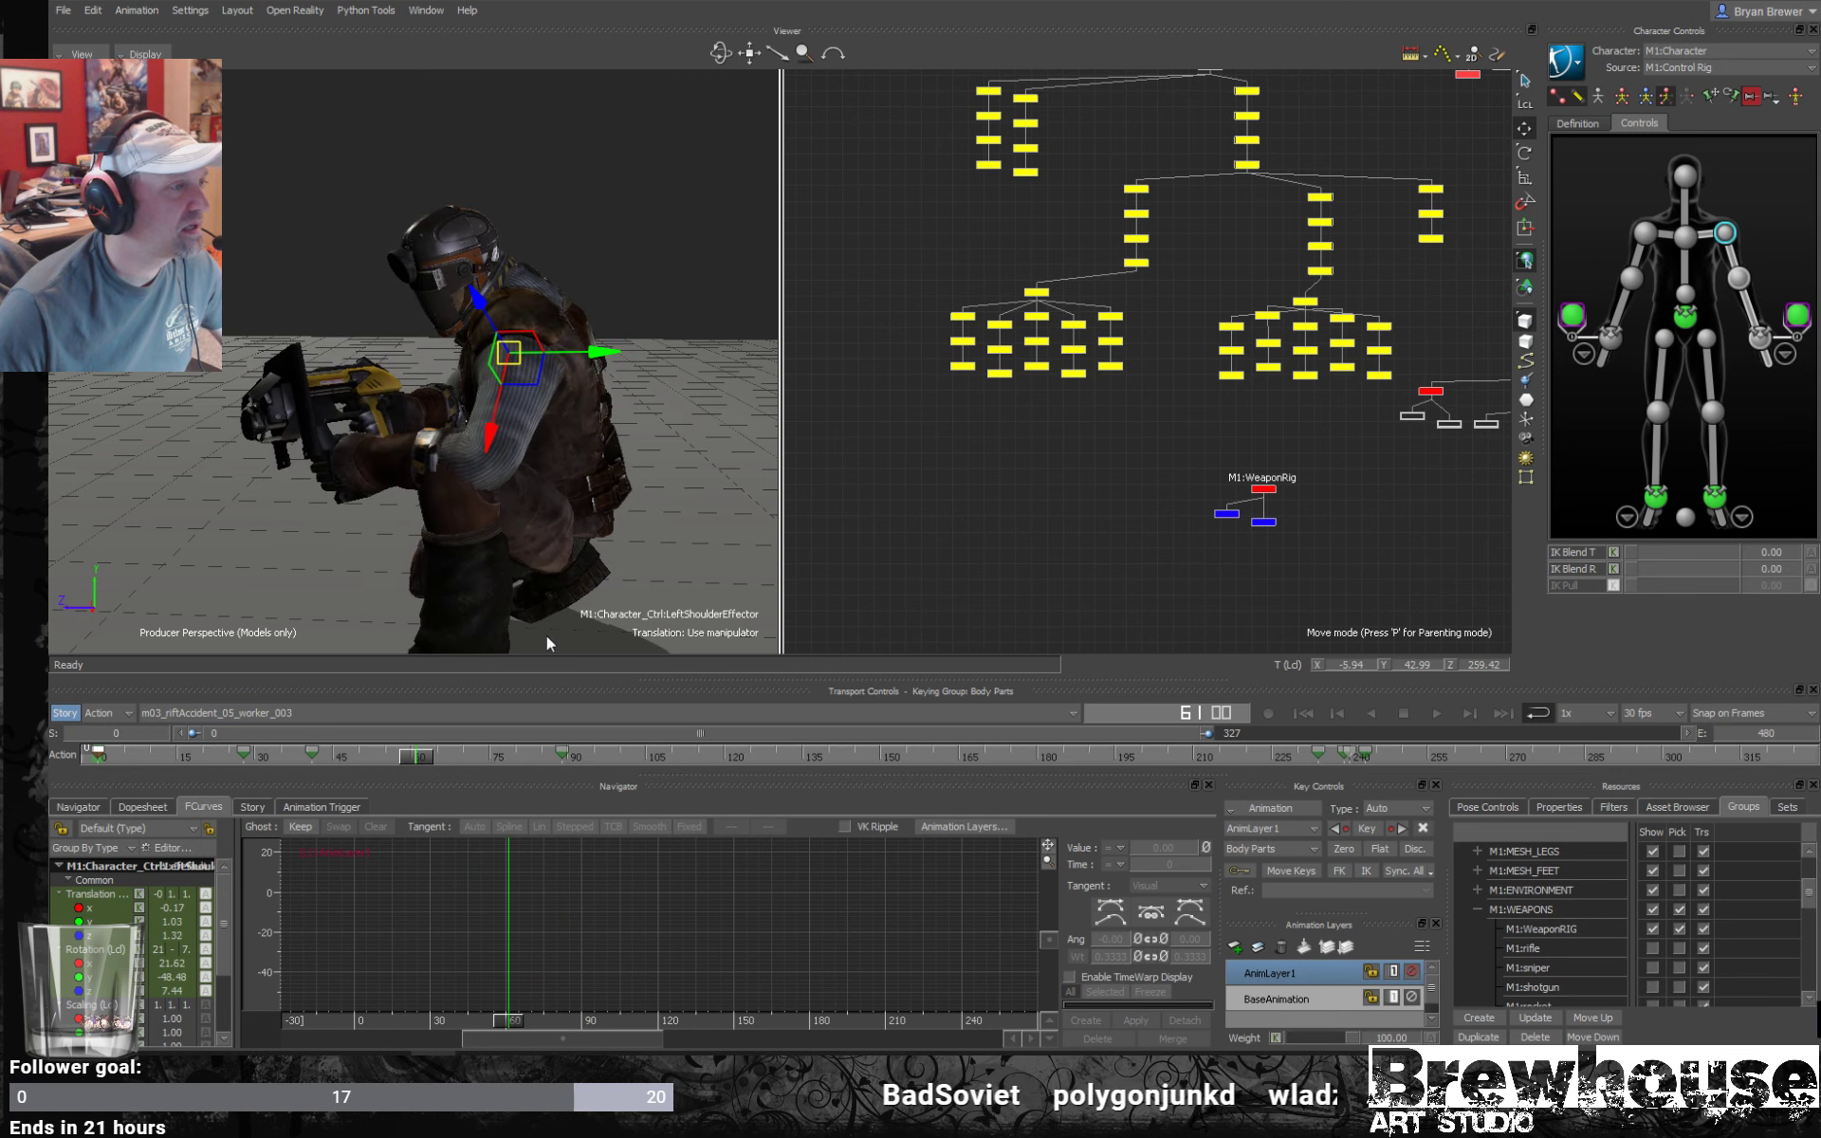
key("e")
left_click_drag(451, 342, 567, 425)
Rotate and move the left shoulder effector at frame 79, and key the corrected pose.
left_click_drag(417, 757, 509, 760)
left_click_drag(520, 378, 479, 370)
key("t")
left_click_drag(446, 285, 429, 270)
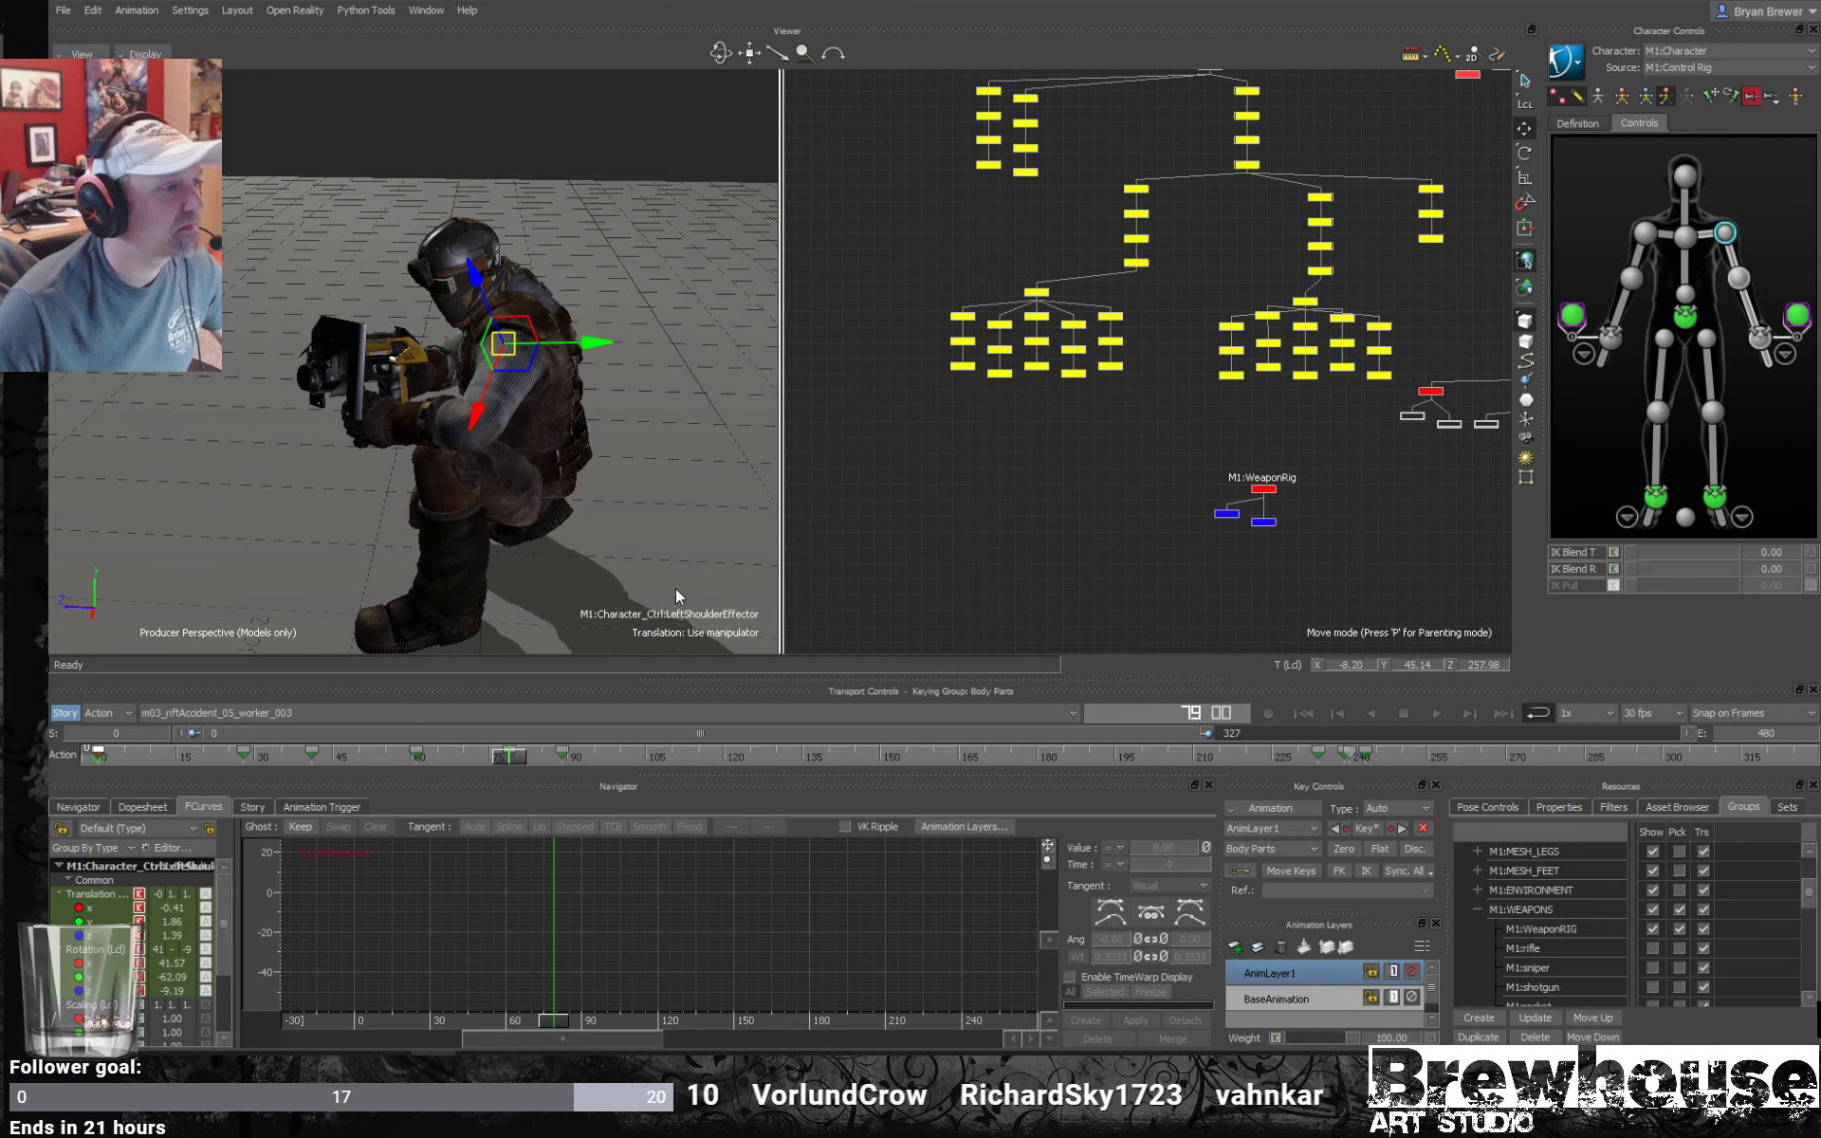
Check the left arm through frame 173, and adjust and key the left shoulder effector there.
left_click_drag(573, 544, 596, 584, "alt")
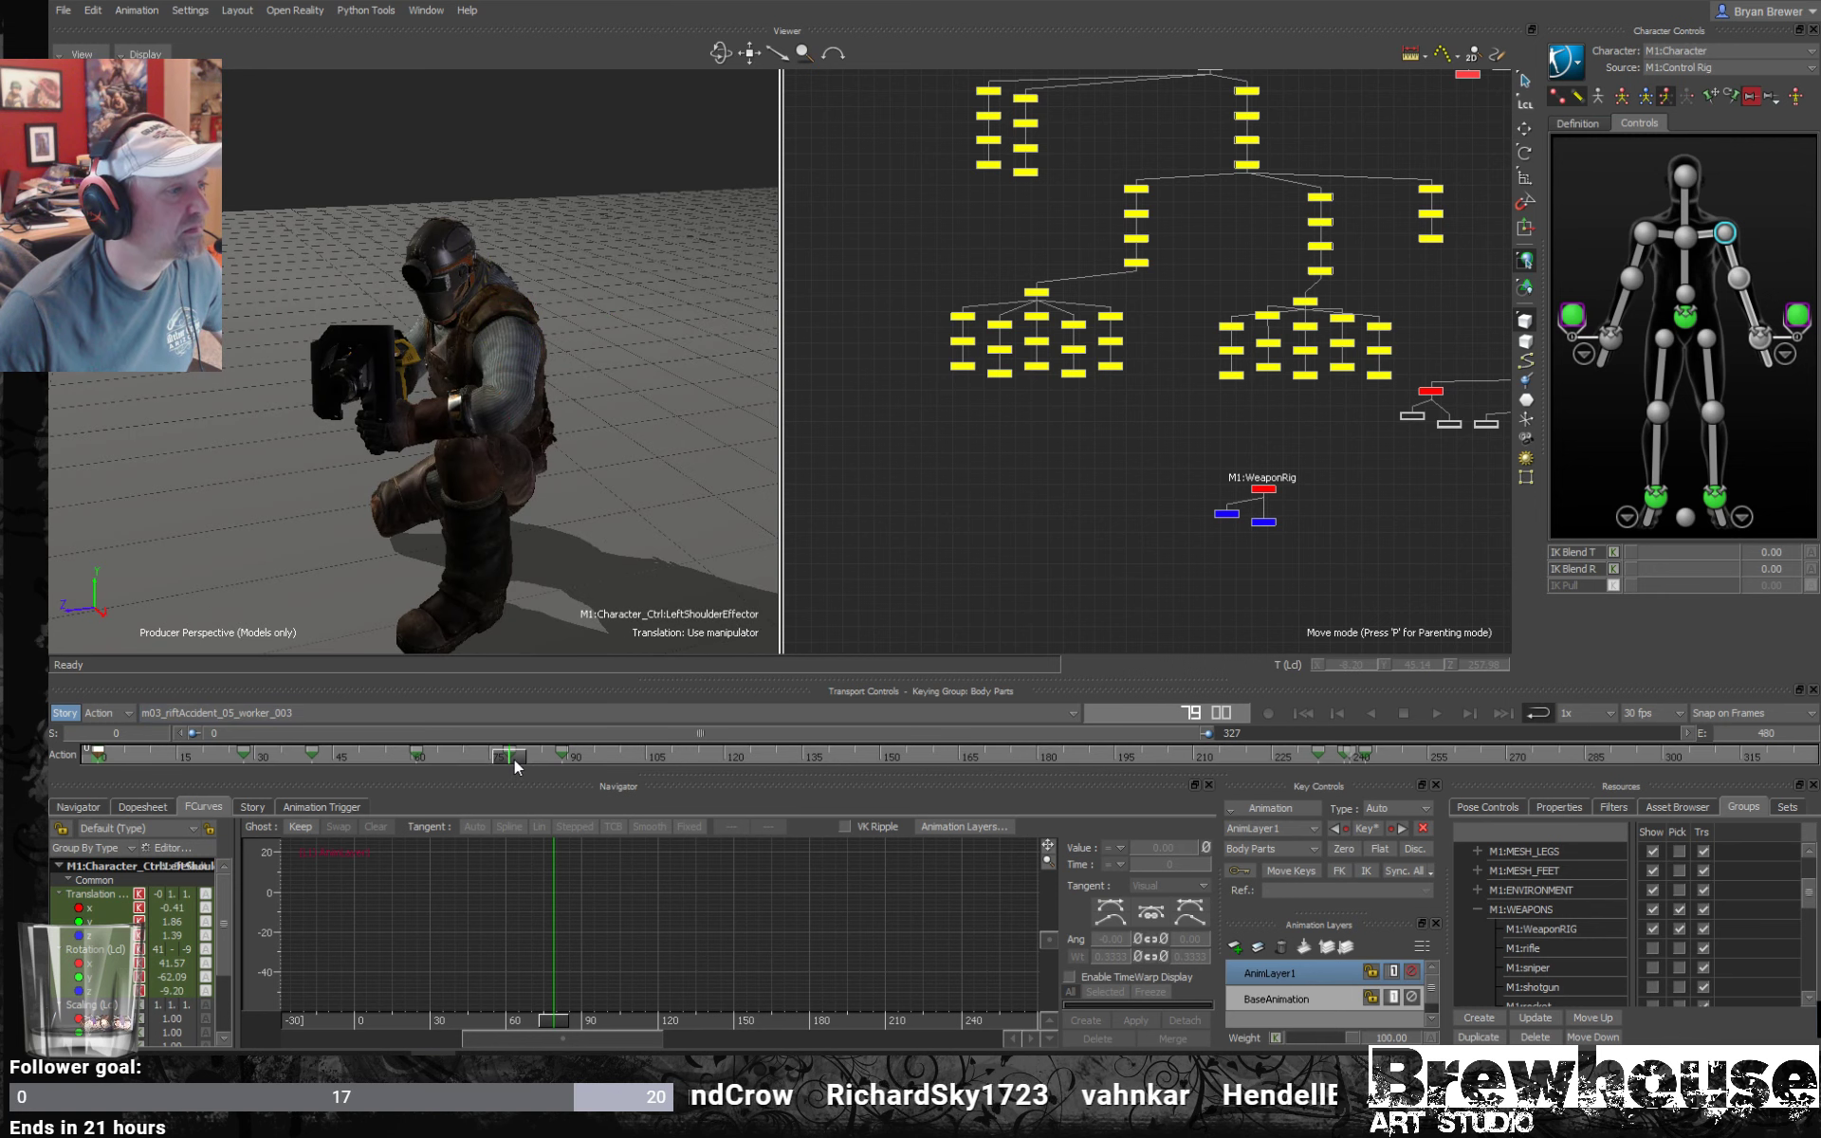
left_click_drag(514, 759, 1001, 732)
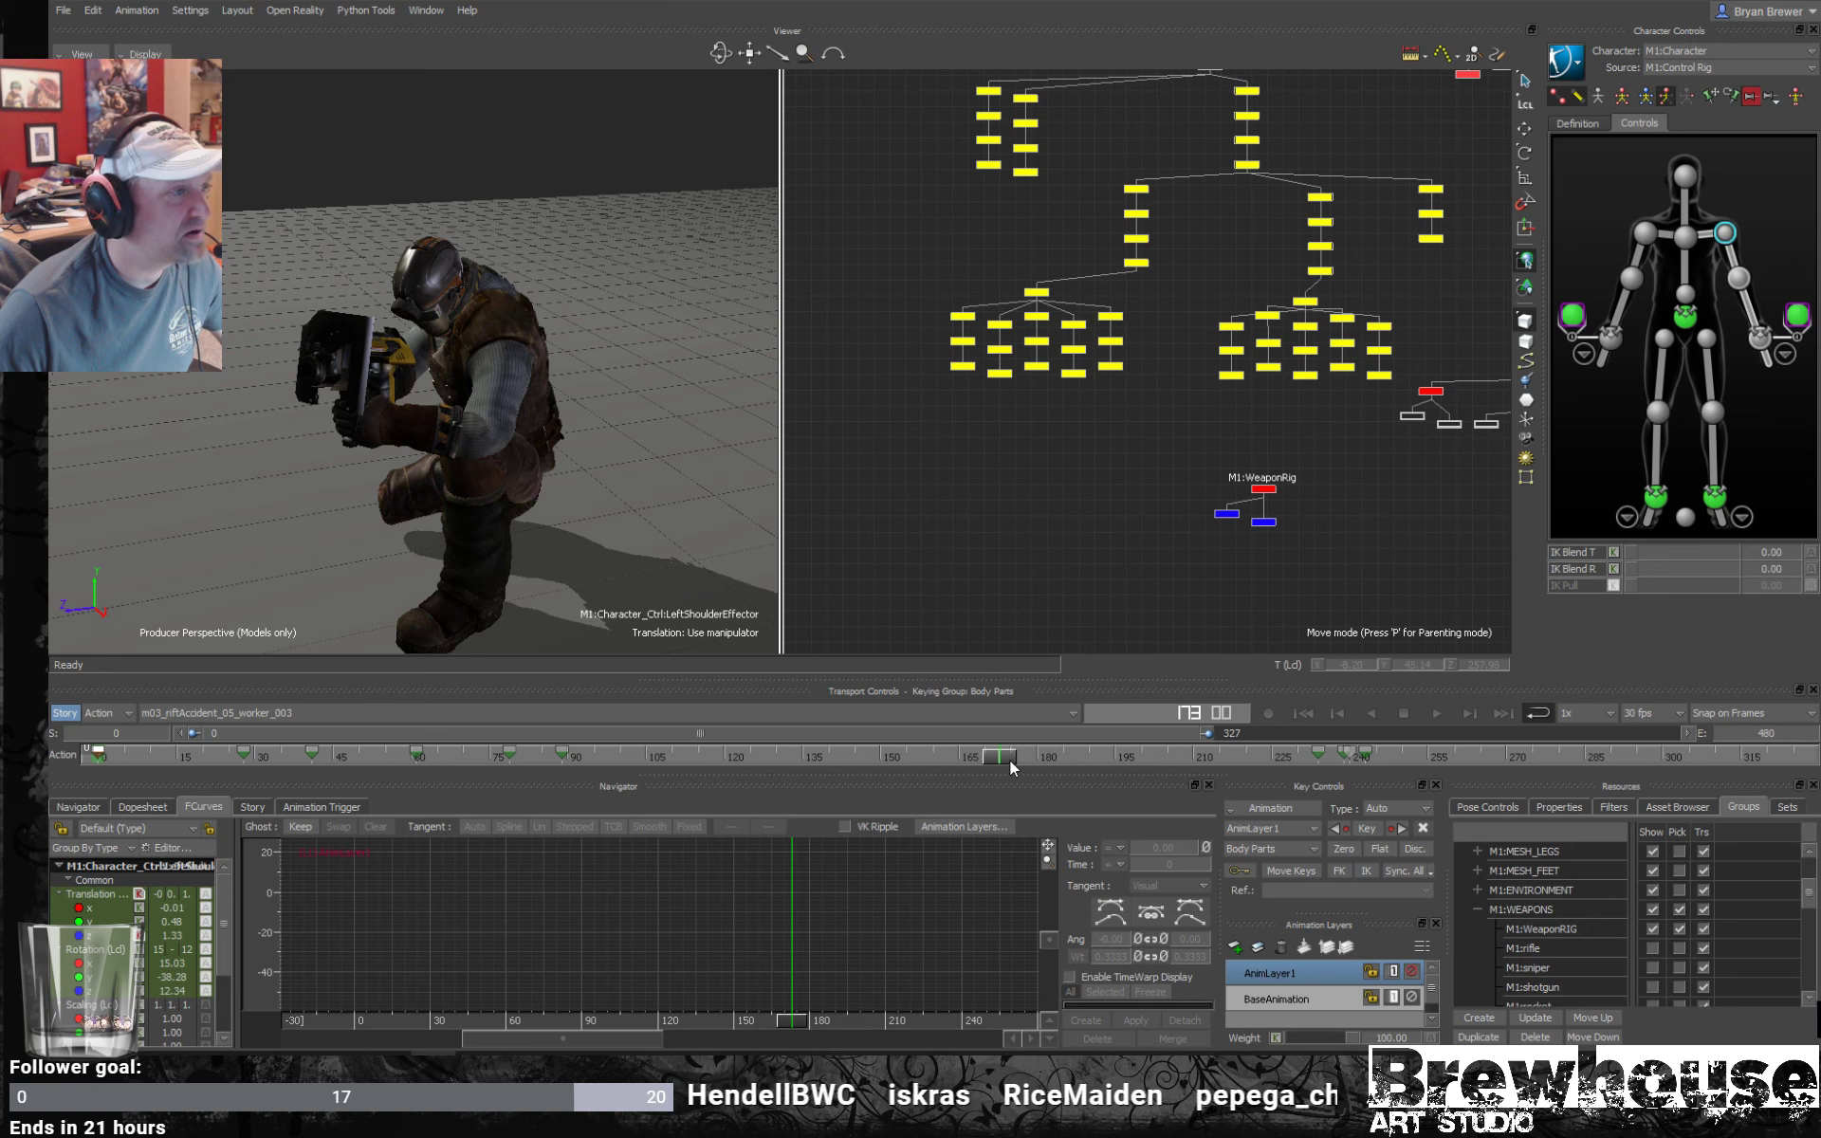
left_click_drag(759, 597, 489, 366)
key("e")
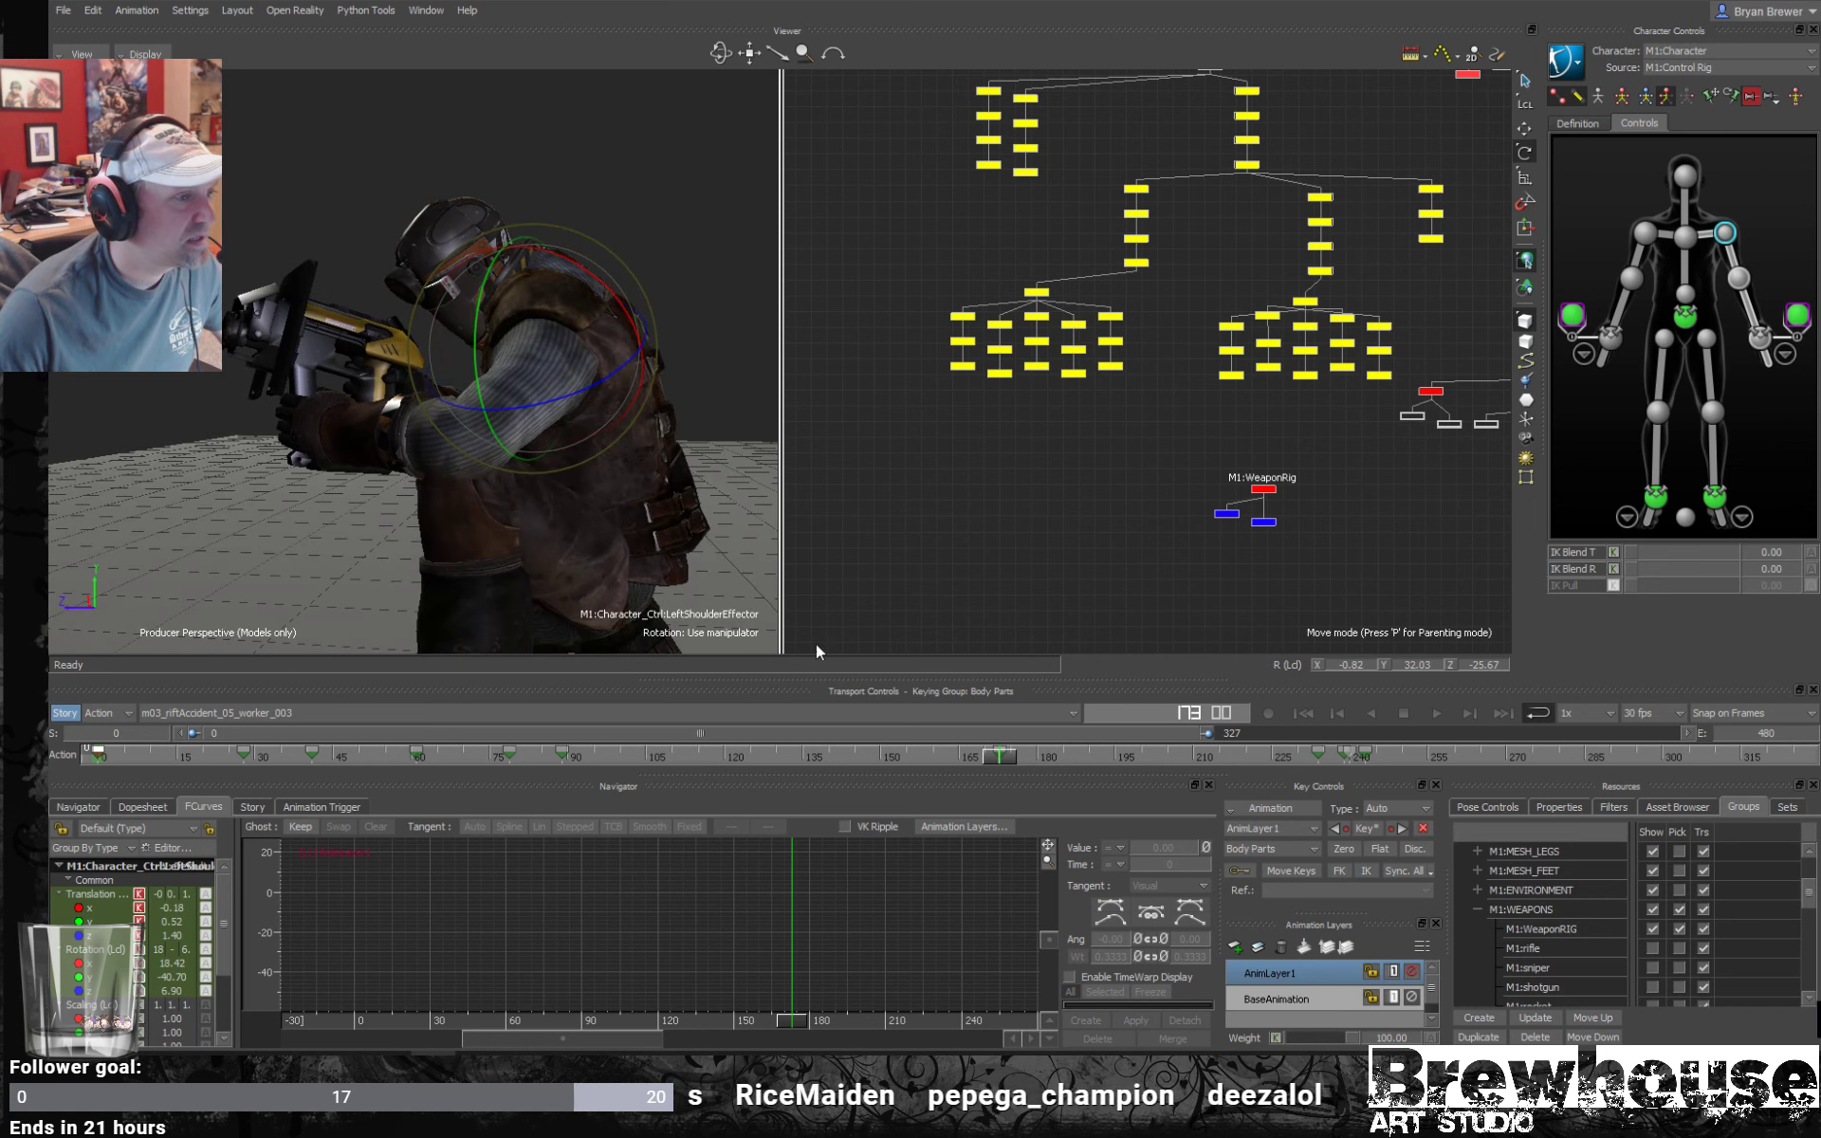
Set a zero key on the left shoulder effector at frame 177, and rotate and reposition the shoulder from there.
mouse_move(1000, 755)
left_mouse_down()
mouse_move(1073, 765)
mouse_move(1021, 768)
left_mouse_up()
left_click(1341, 850)
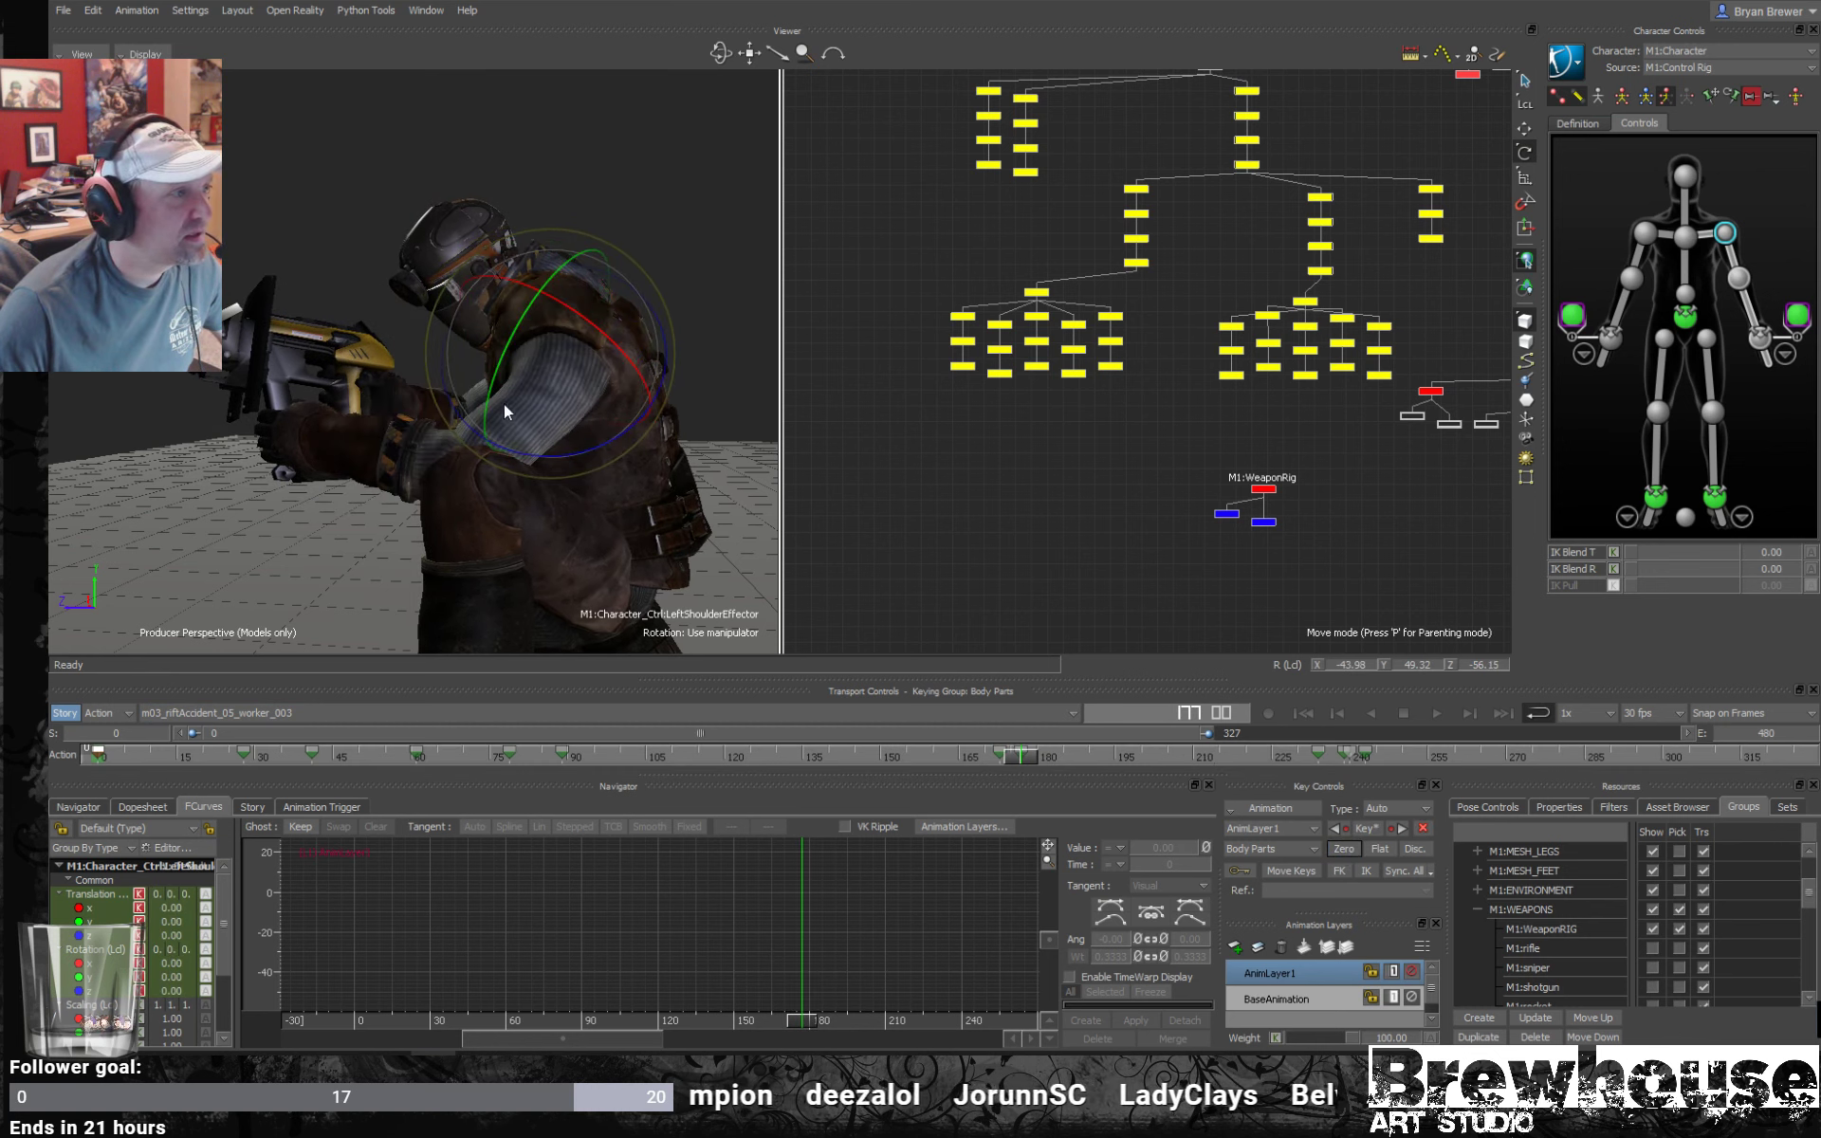
left_click_drag(497, 384, 519, 318)
key("t")
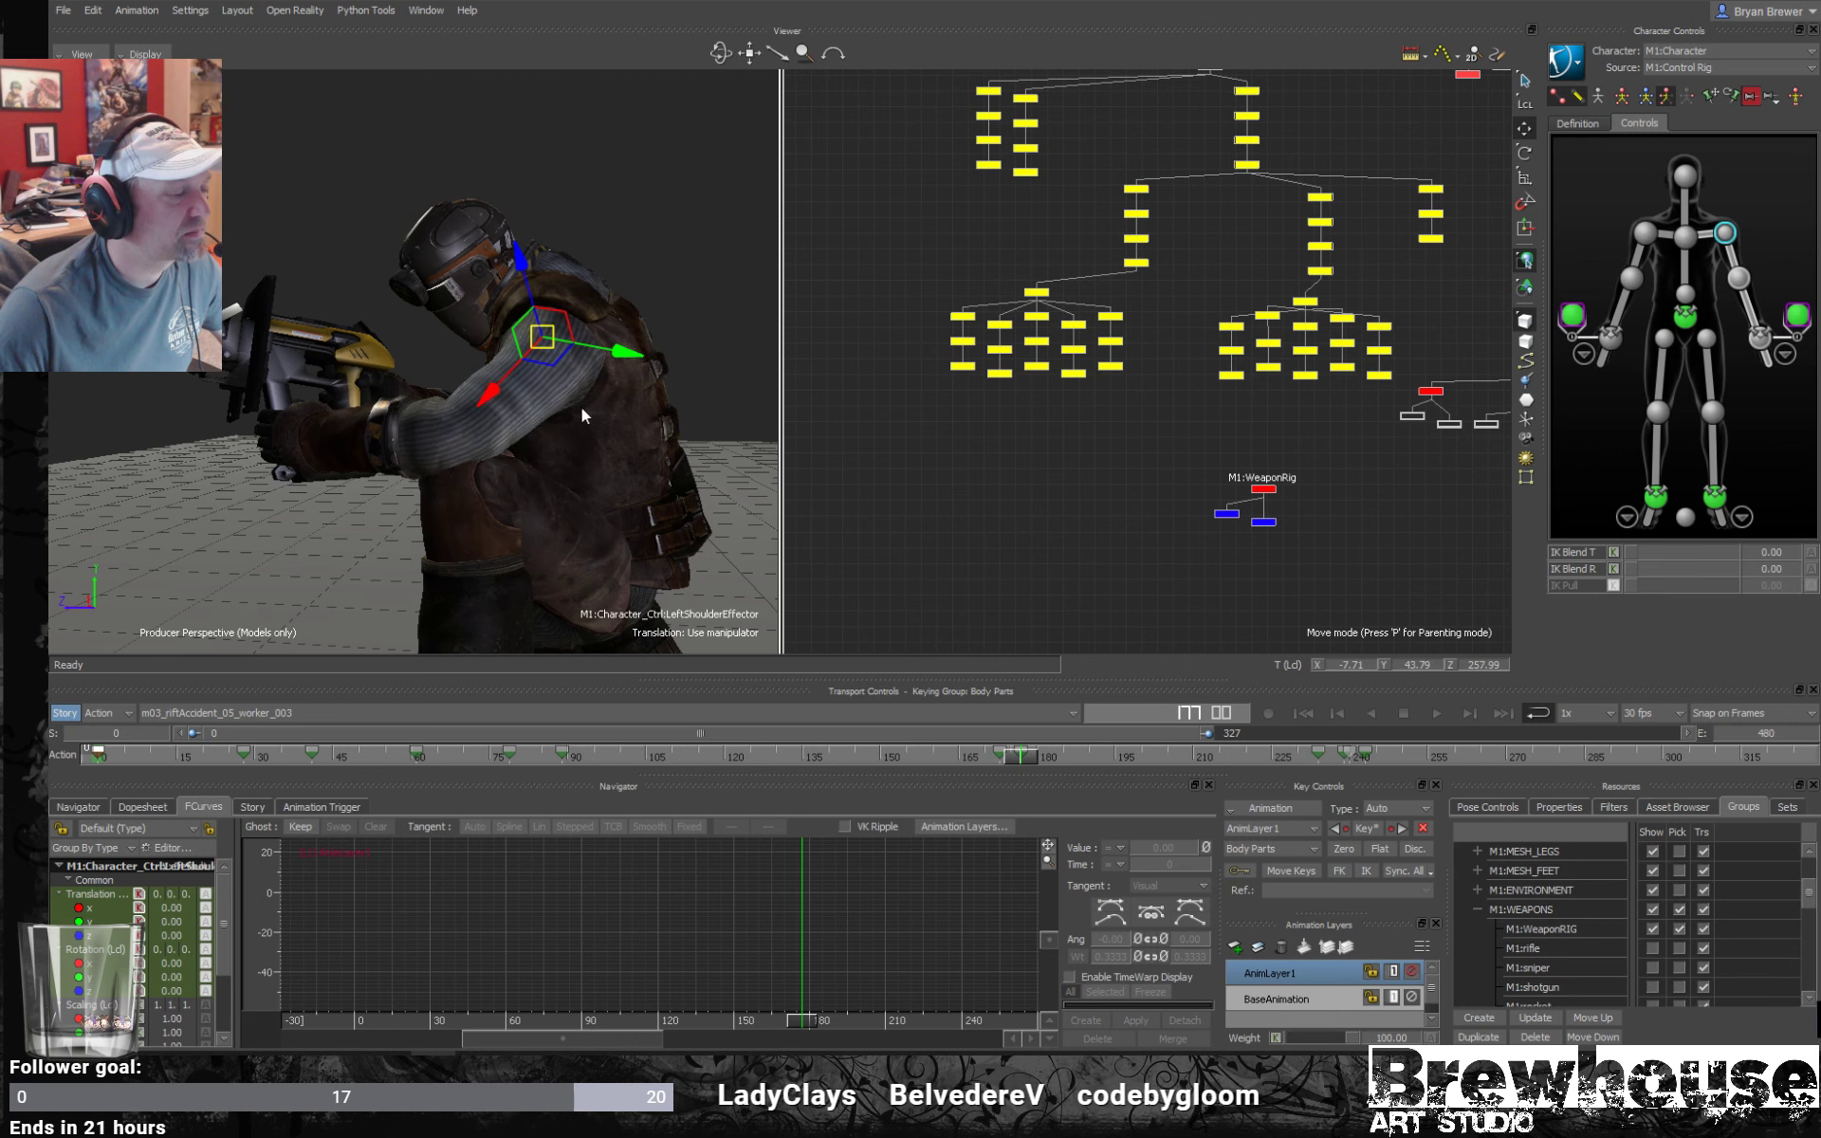
key("r")
left_click_drag(495, 357, 520, 489)
key("Escape")
Adjust and key the left shoulder effector at frames 190 and 113.
left_click_drag(1019, 754, 1087, 761)
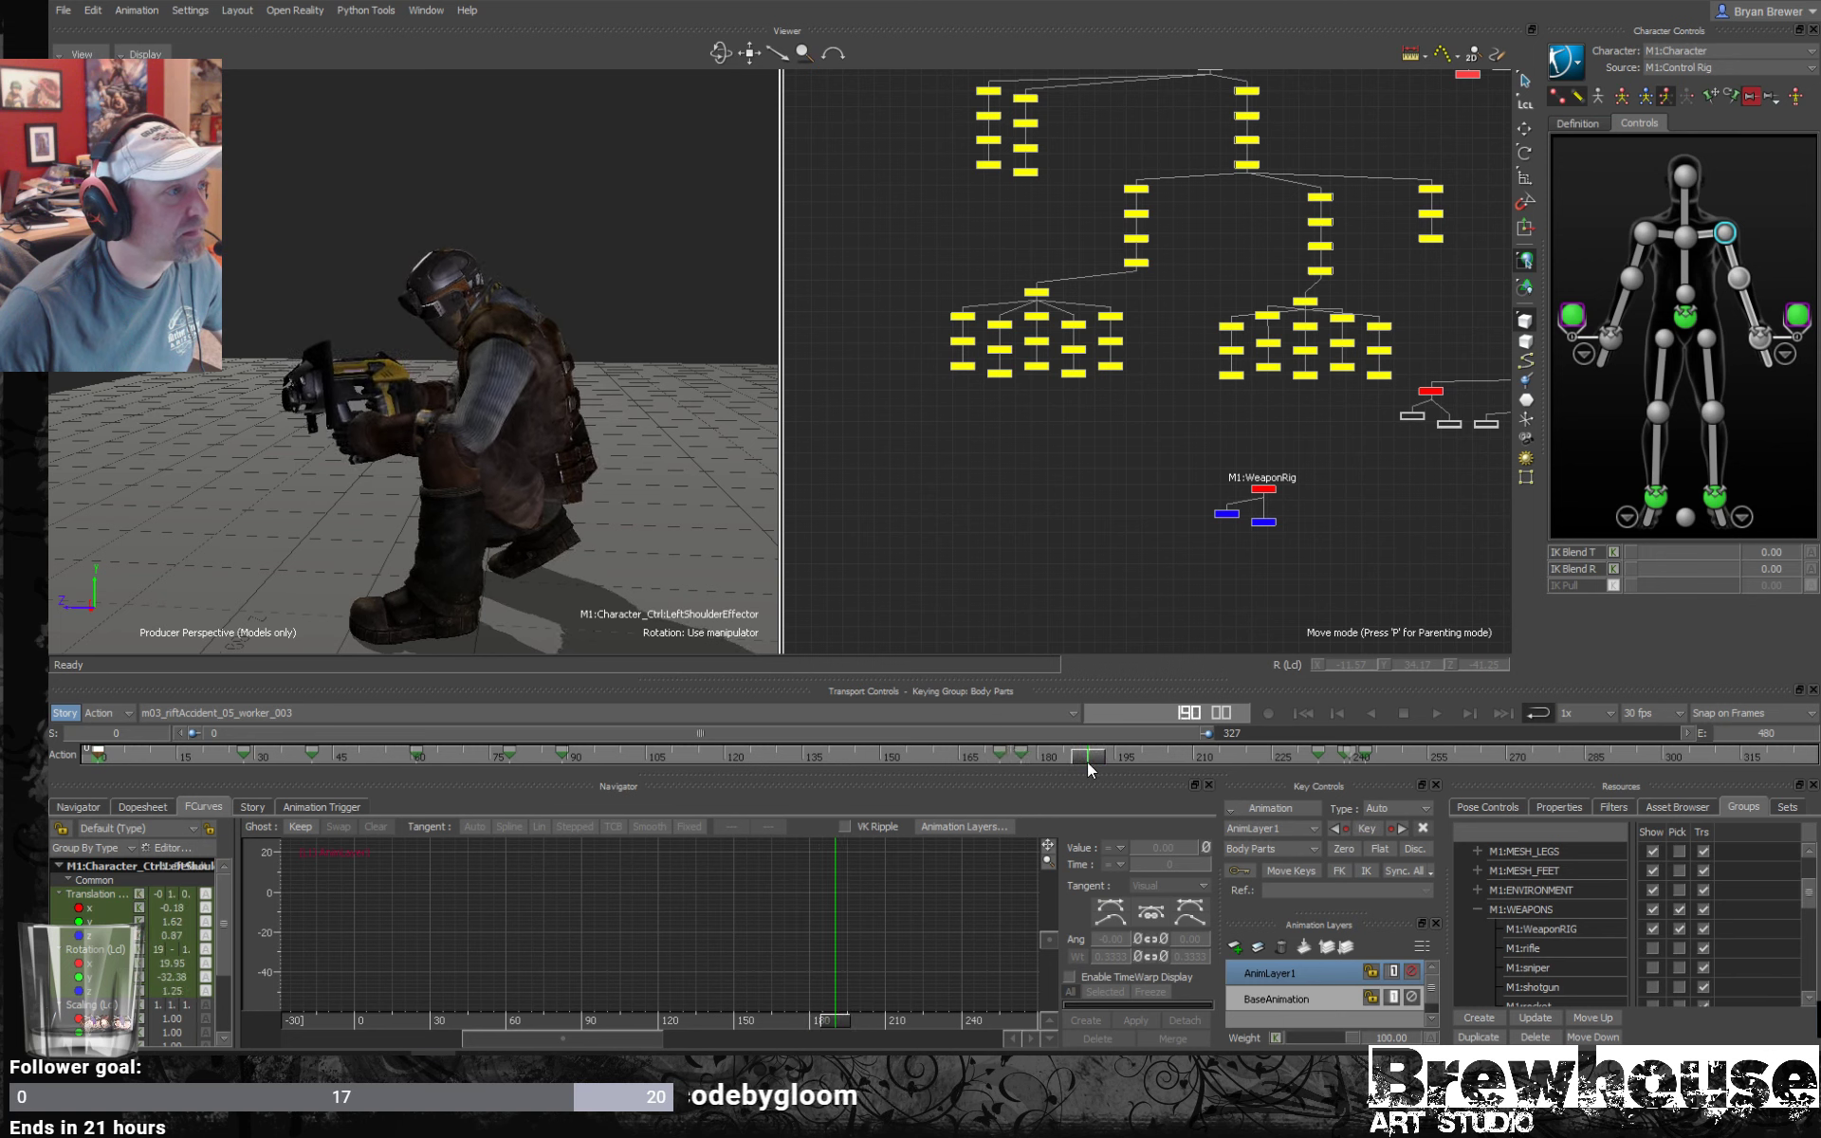
left_click(514, 389)
left_click_drag(514, 388, 570, 380)
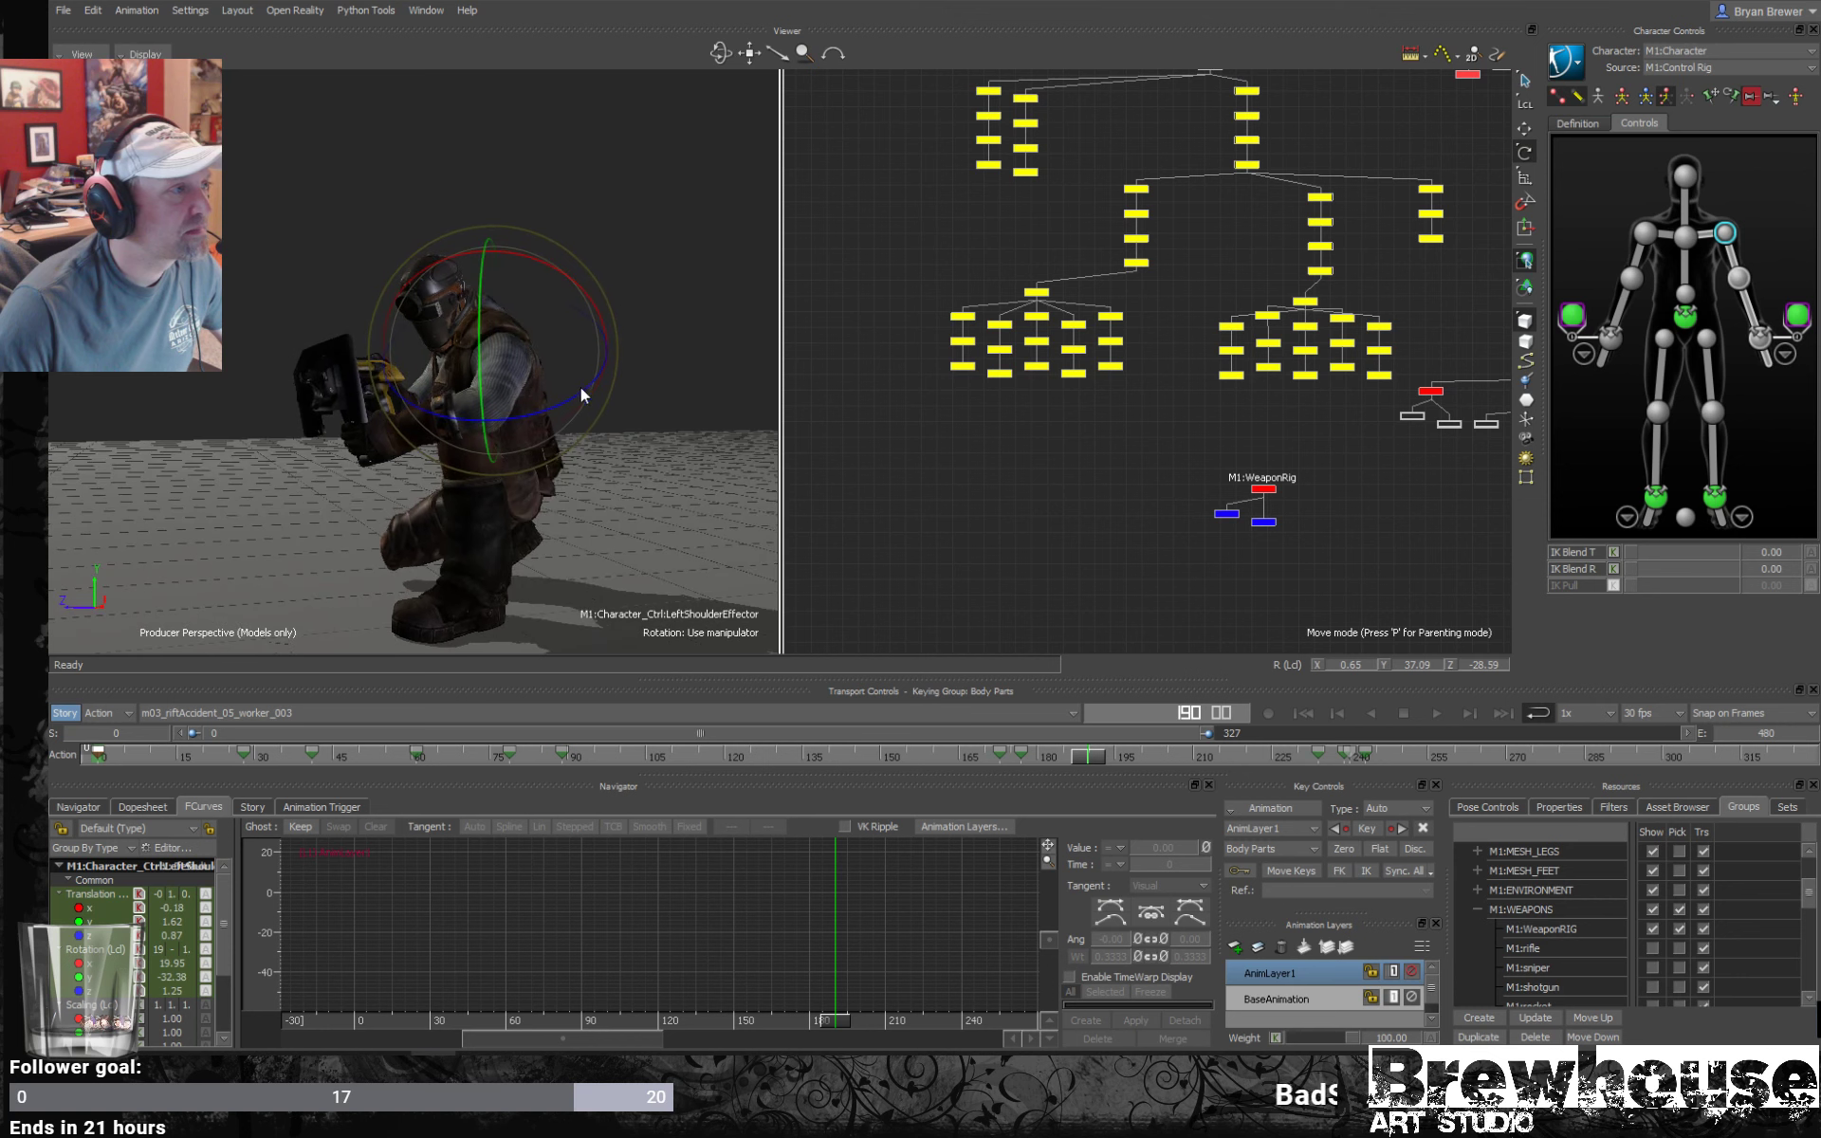
left_click_drag(1086, 762, 685, 766)
left_click_drag(679, 561, 749, 360, "ctrl+shift")
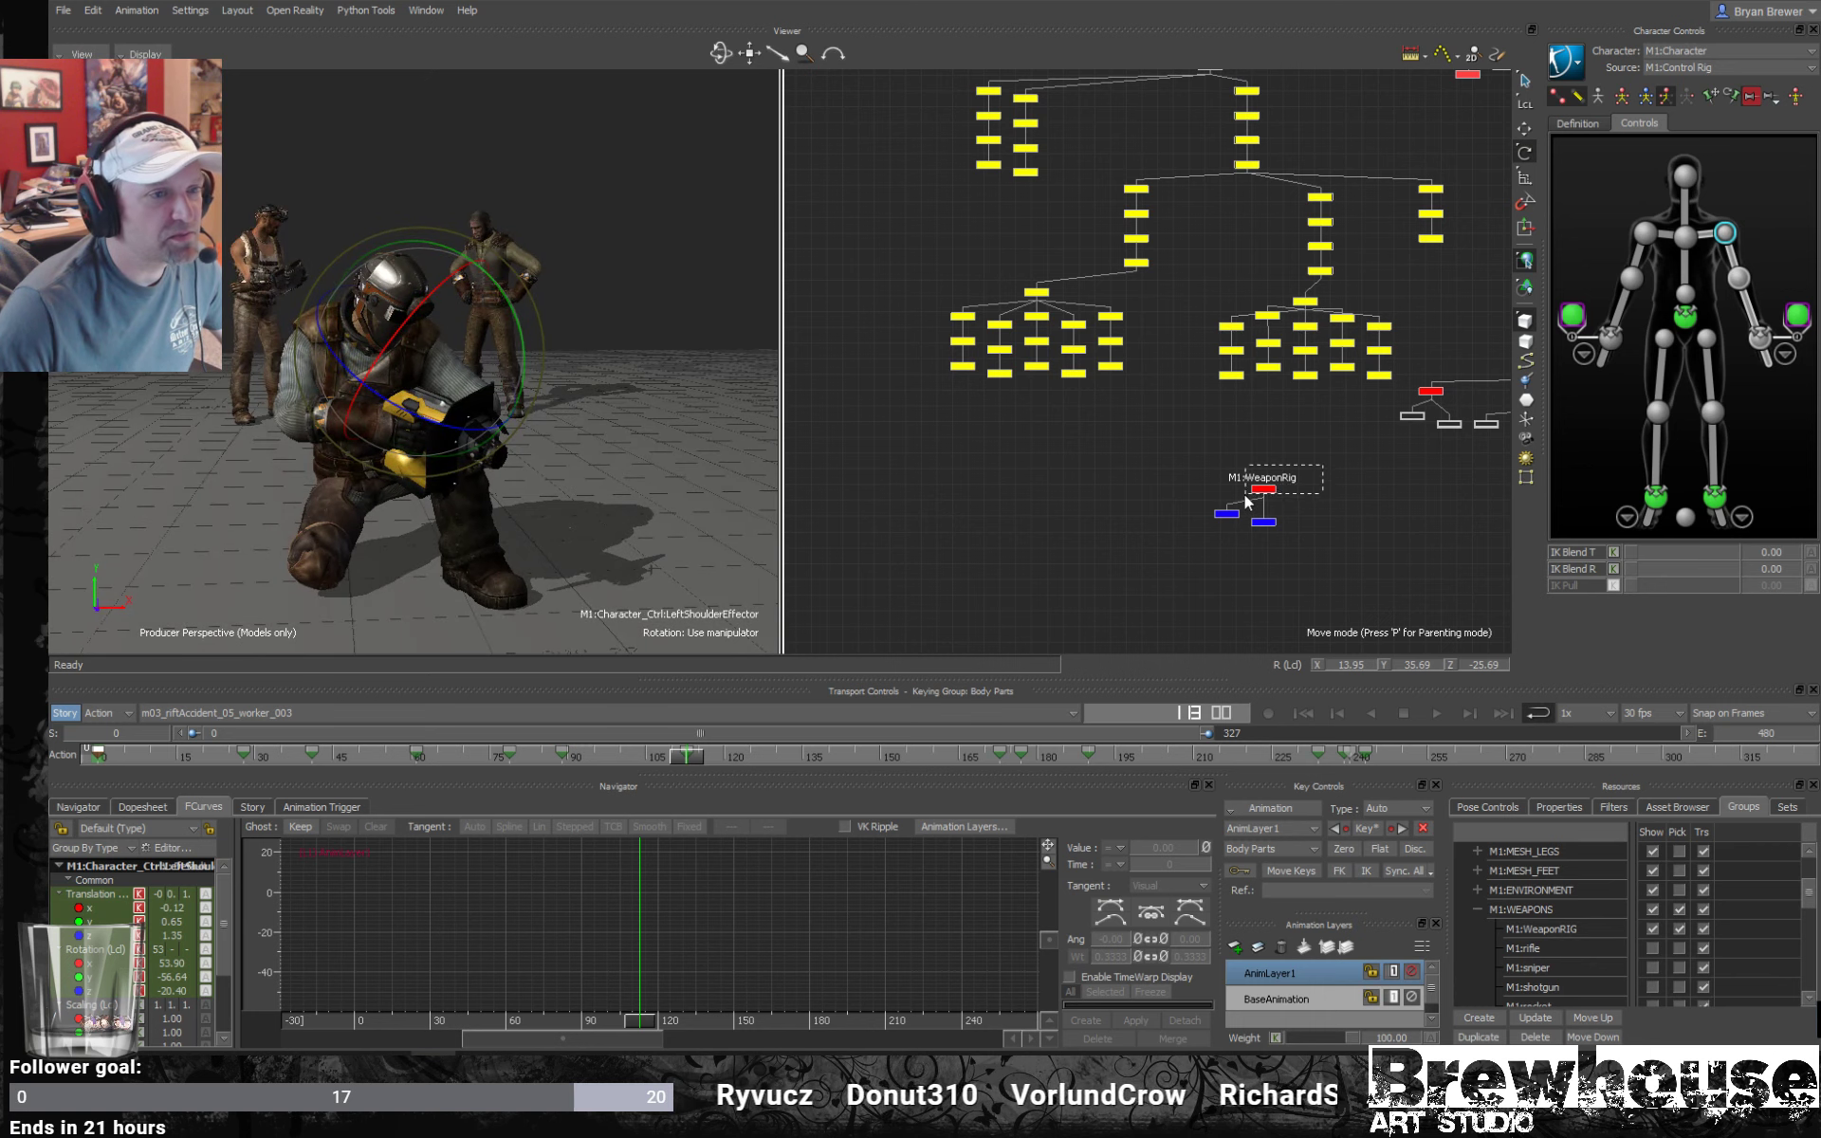
Select WeaponRig and key its current pose around frame 113 to bracket the weapon adjustment.
left_click(1263, 488)
left_click(669, 756)
mouse_move(670, 754)
left_mouse_down()
mouse_move(572, 748)
mouse_move(681, 770)
mouse_move(960, 753)
mouse_move(685, 754)
left_mouse_up()
key("k")
key("k")
Rotate WeaponRig at frame 113 to tilt the weapon in the worker's hands, and key it.
left_click_drag(598, 465, 396, 427)
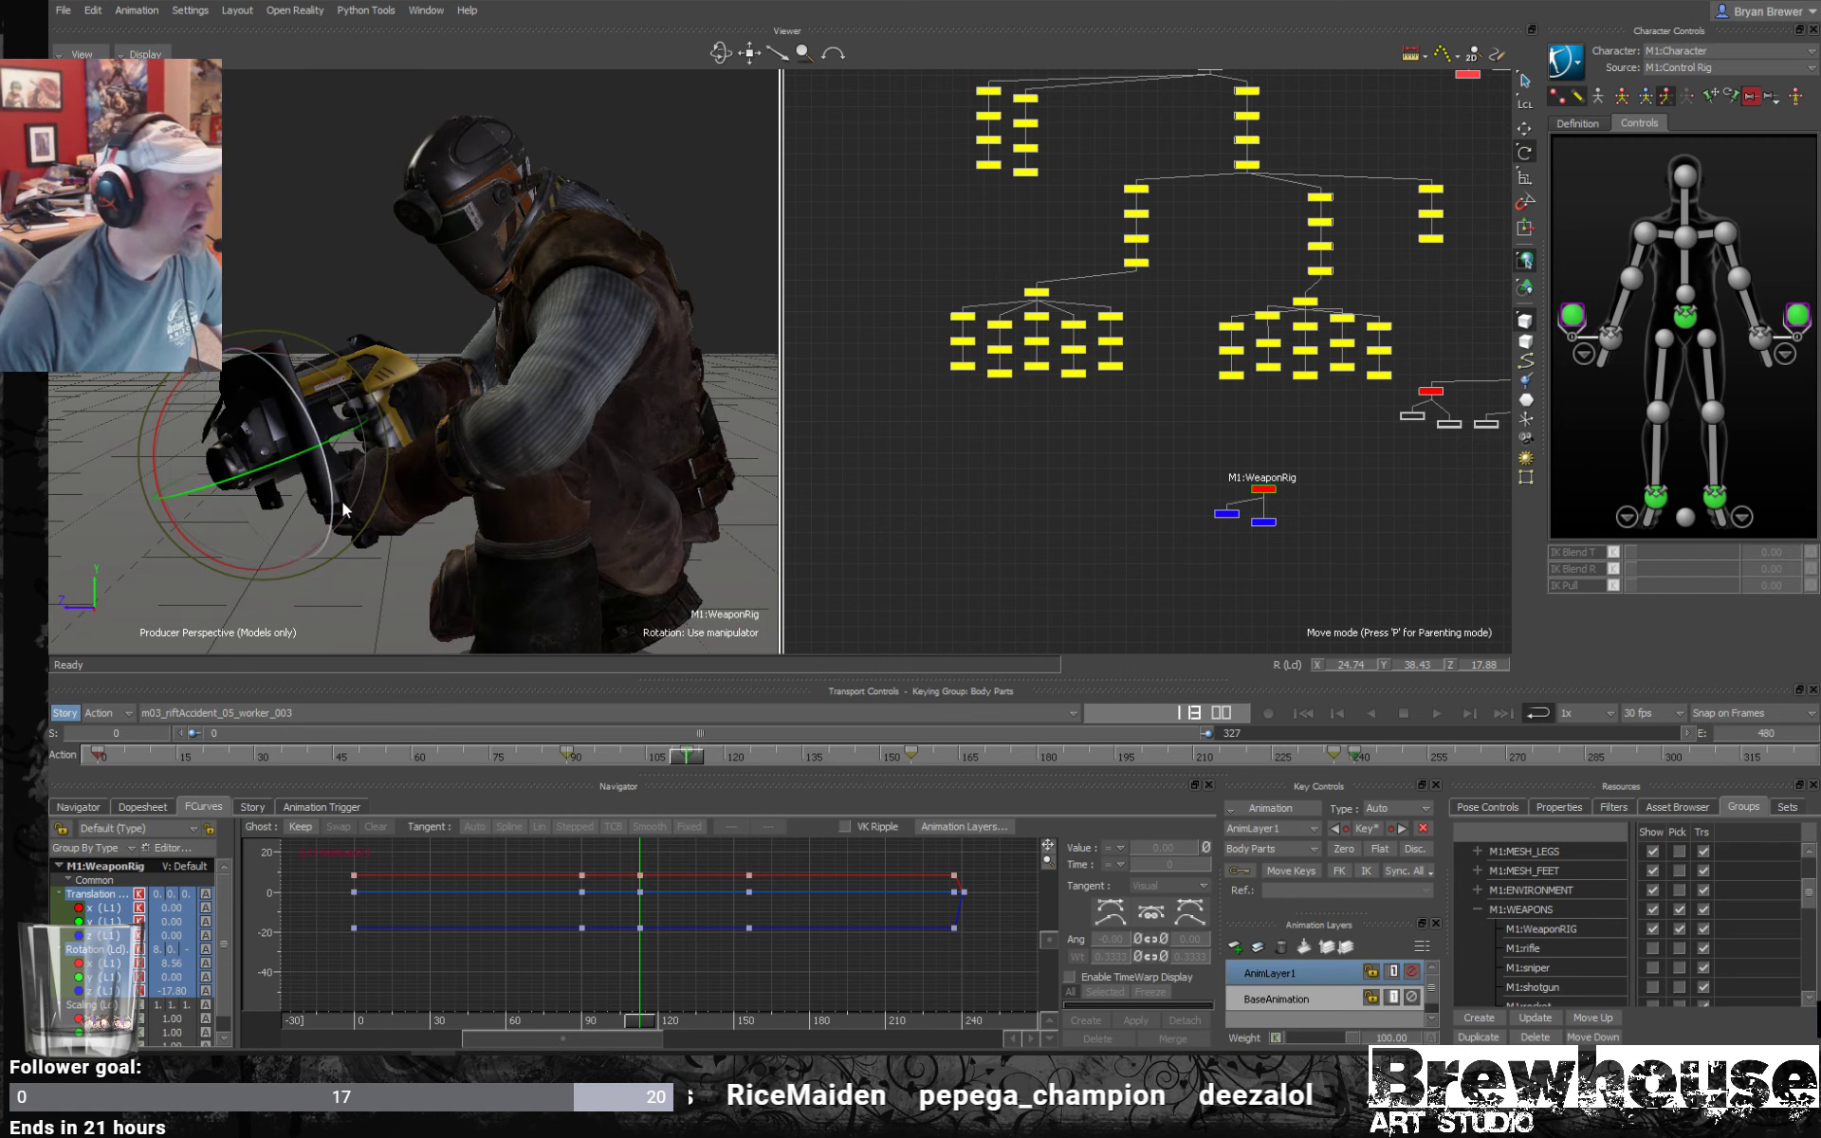
left_click_drag(376, 474, 417, 472)
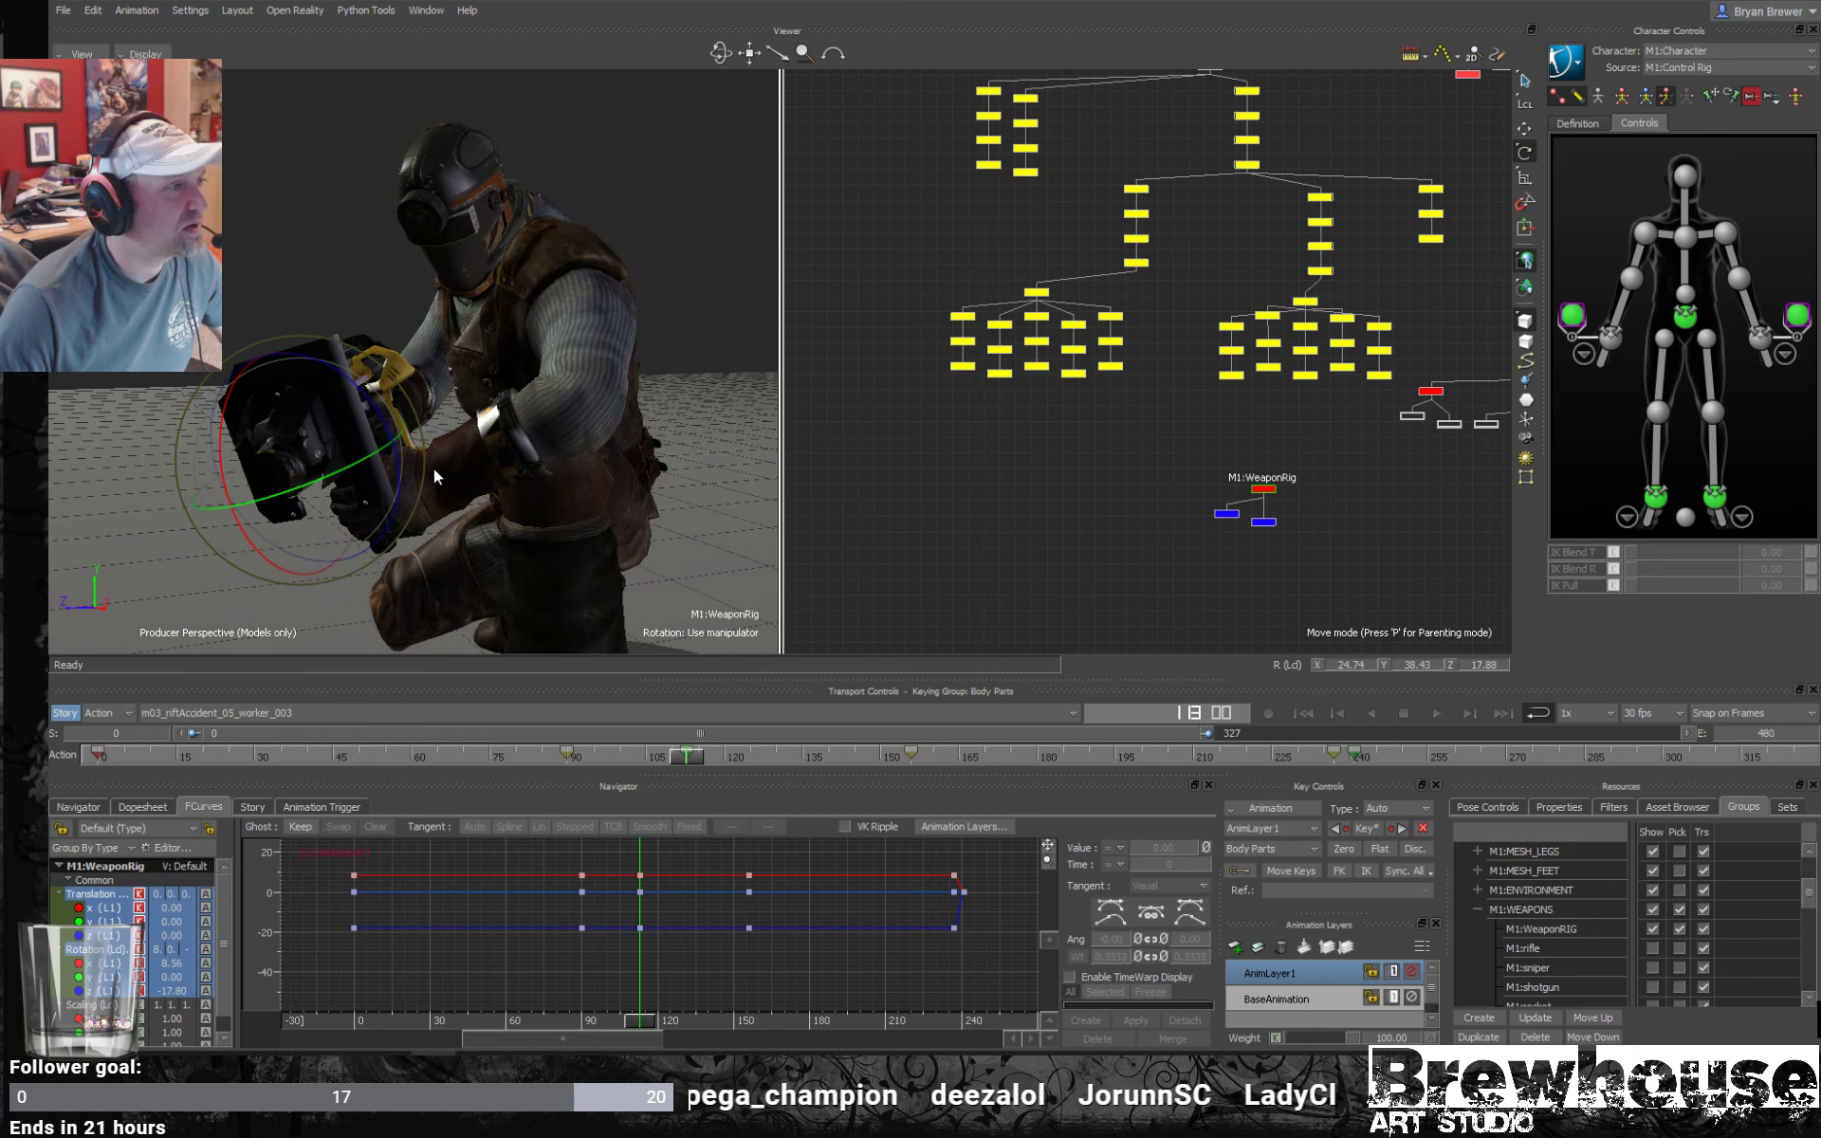
left_click_drag(381, 418, 407, 469)
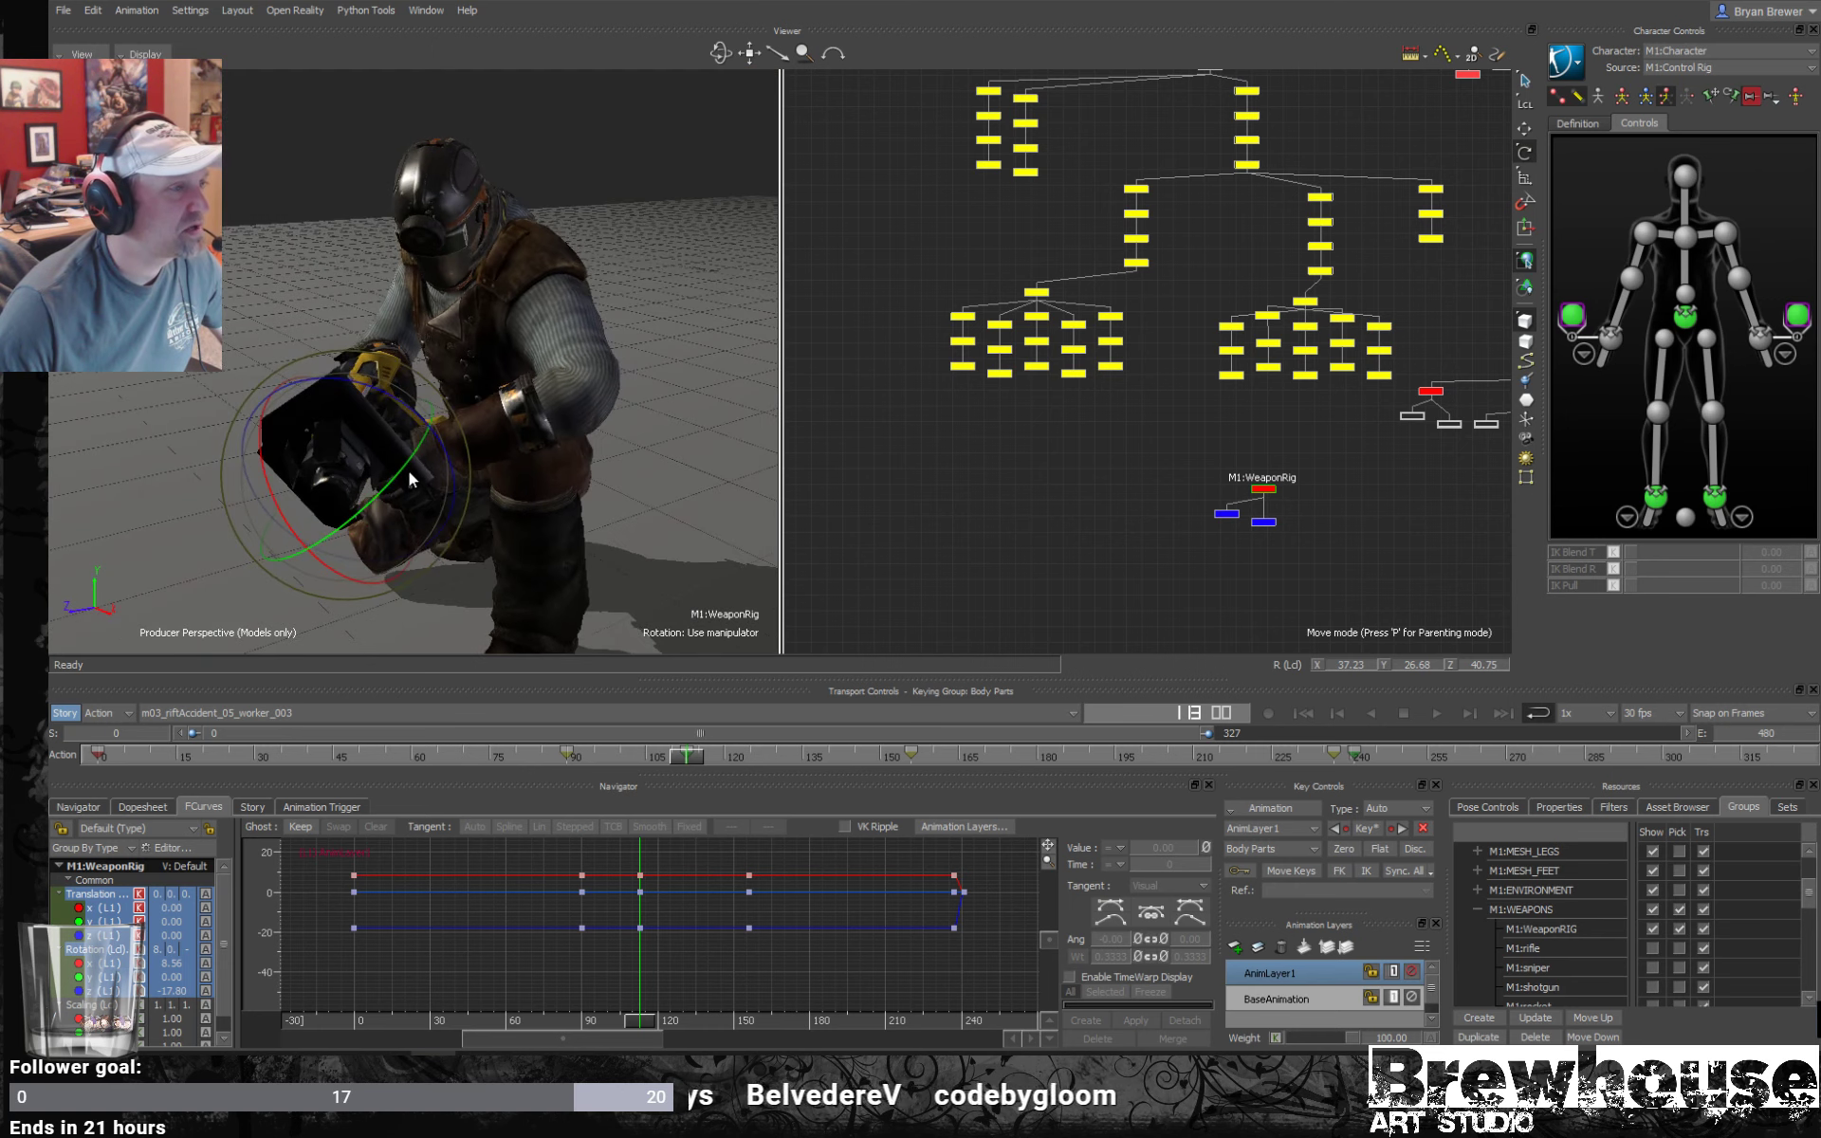
key("k")
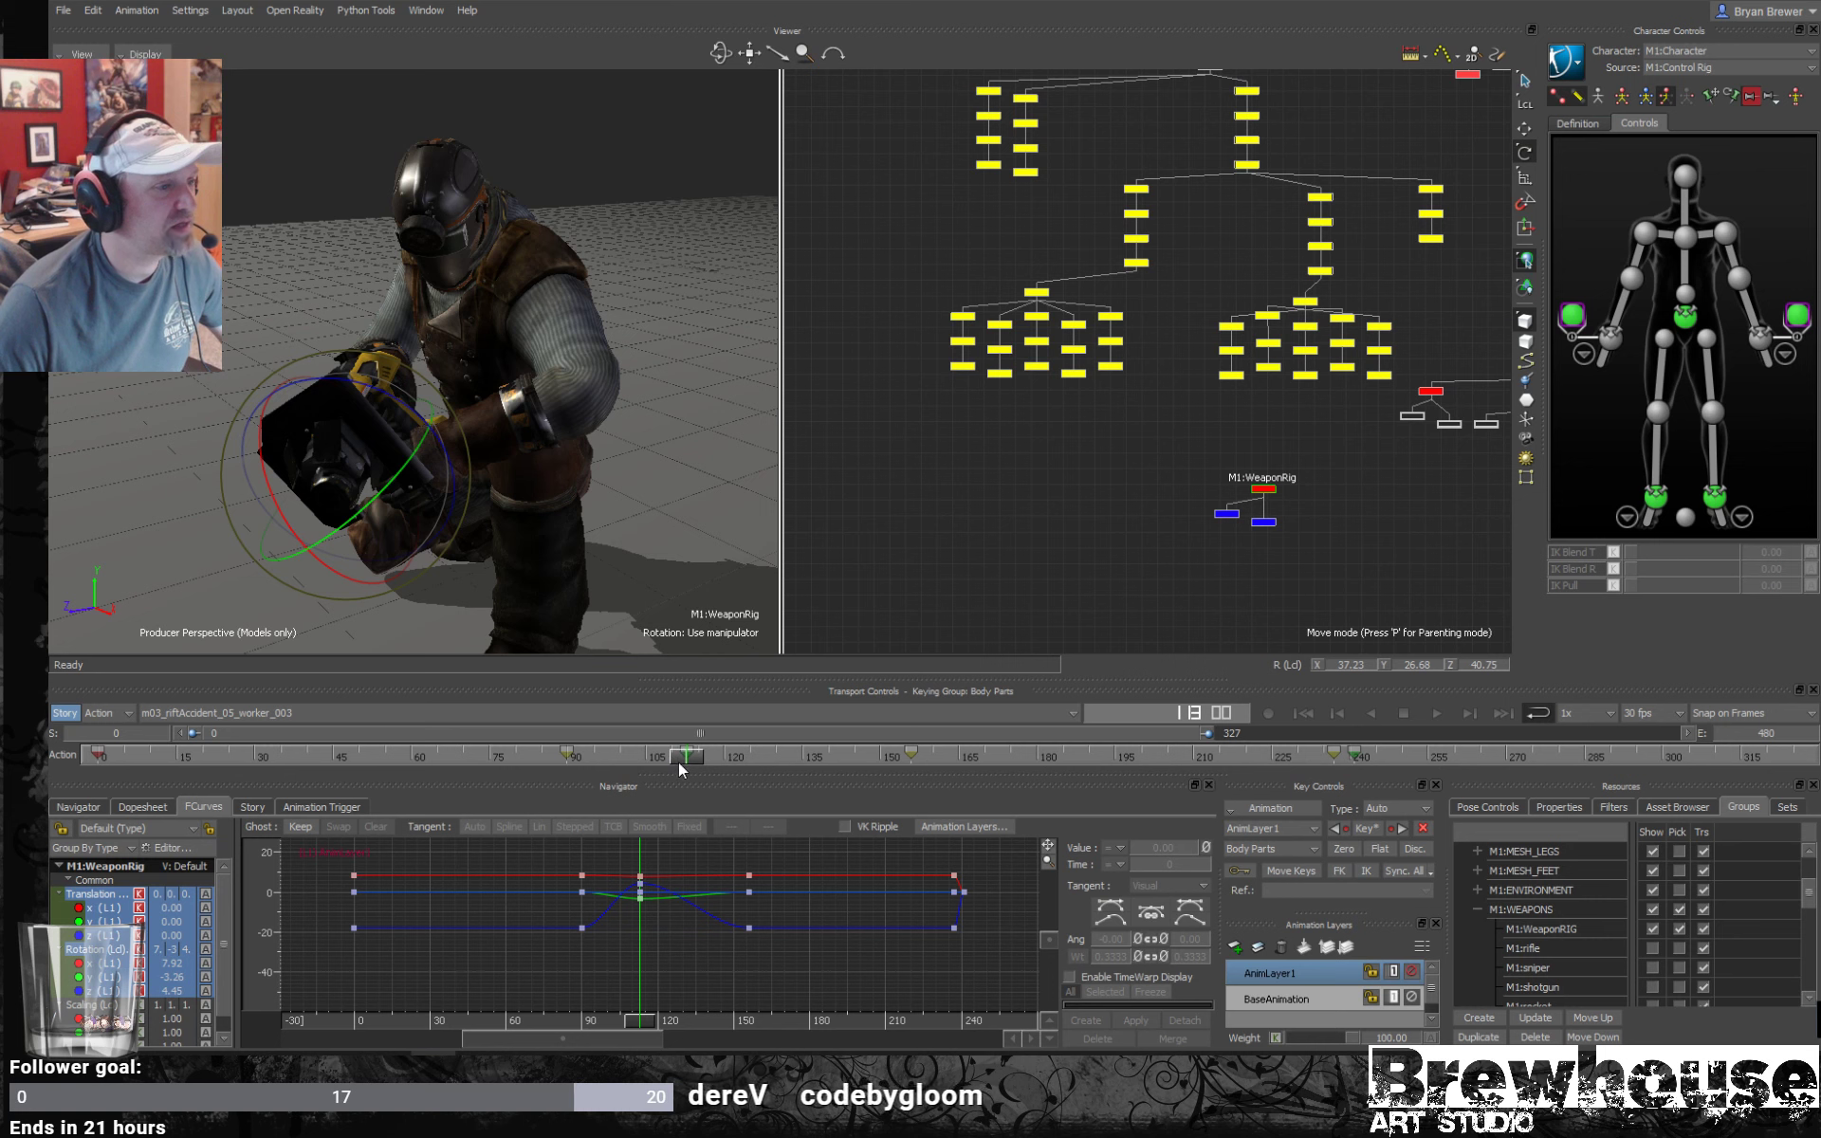
Copy WeaponRig's frame 113 key to frame 135 to hold the tilt, and review the weapon motion back to frame 31.
mouse_move(684, 756)
left_mouse_down()
mouse_move(559, 754)
mouse_move(852, 751)
mouse_move(675, 755)
left_mouse_up()
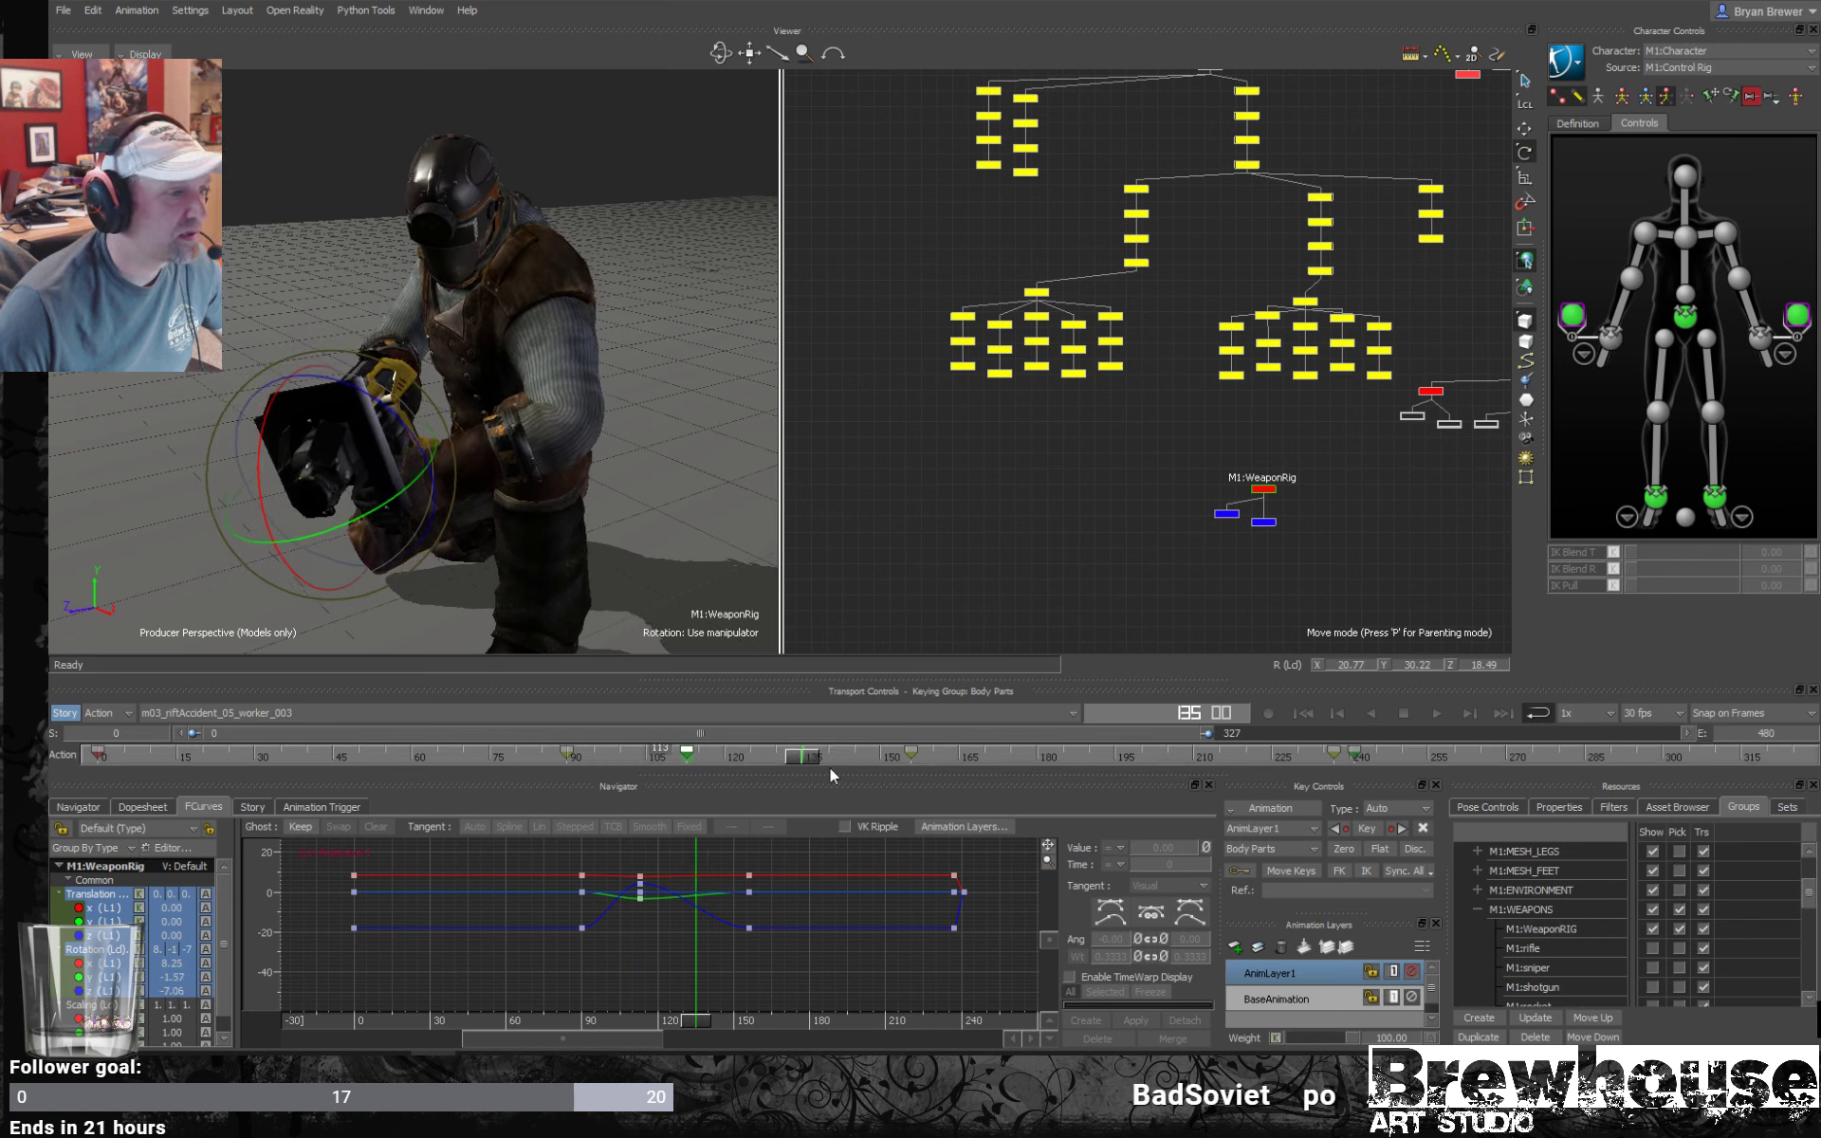
key("ctrl+c")
key("ctrl+v")
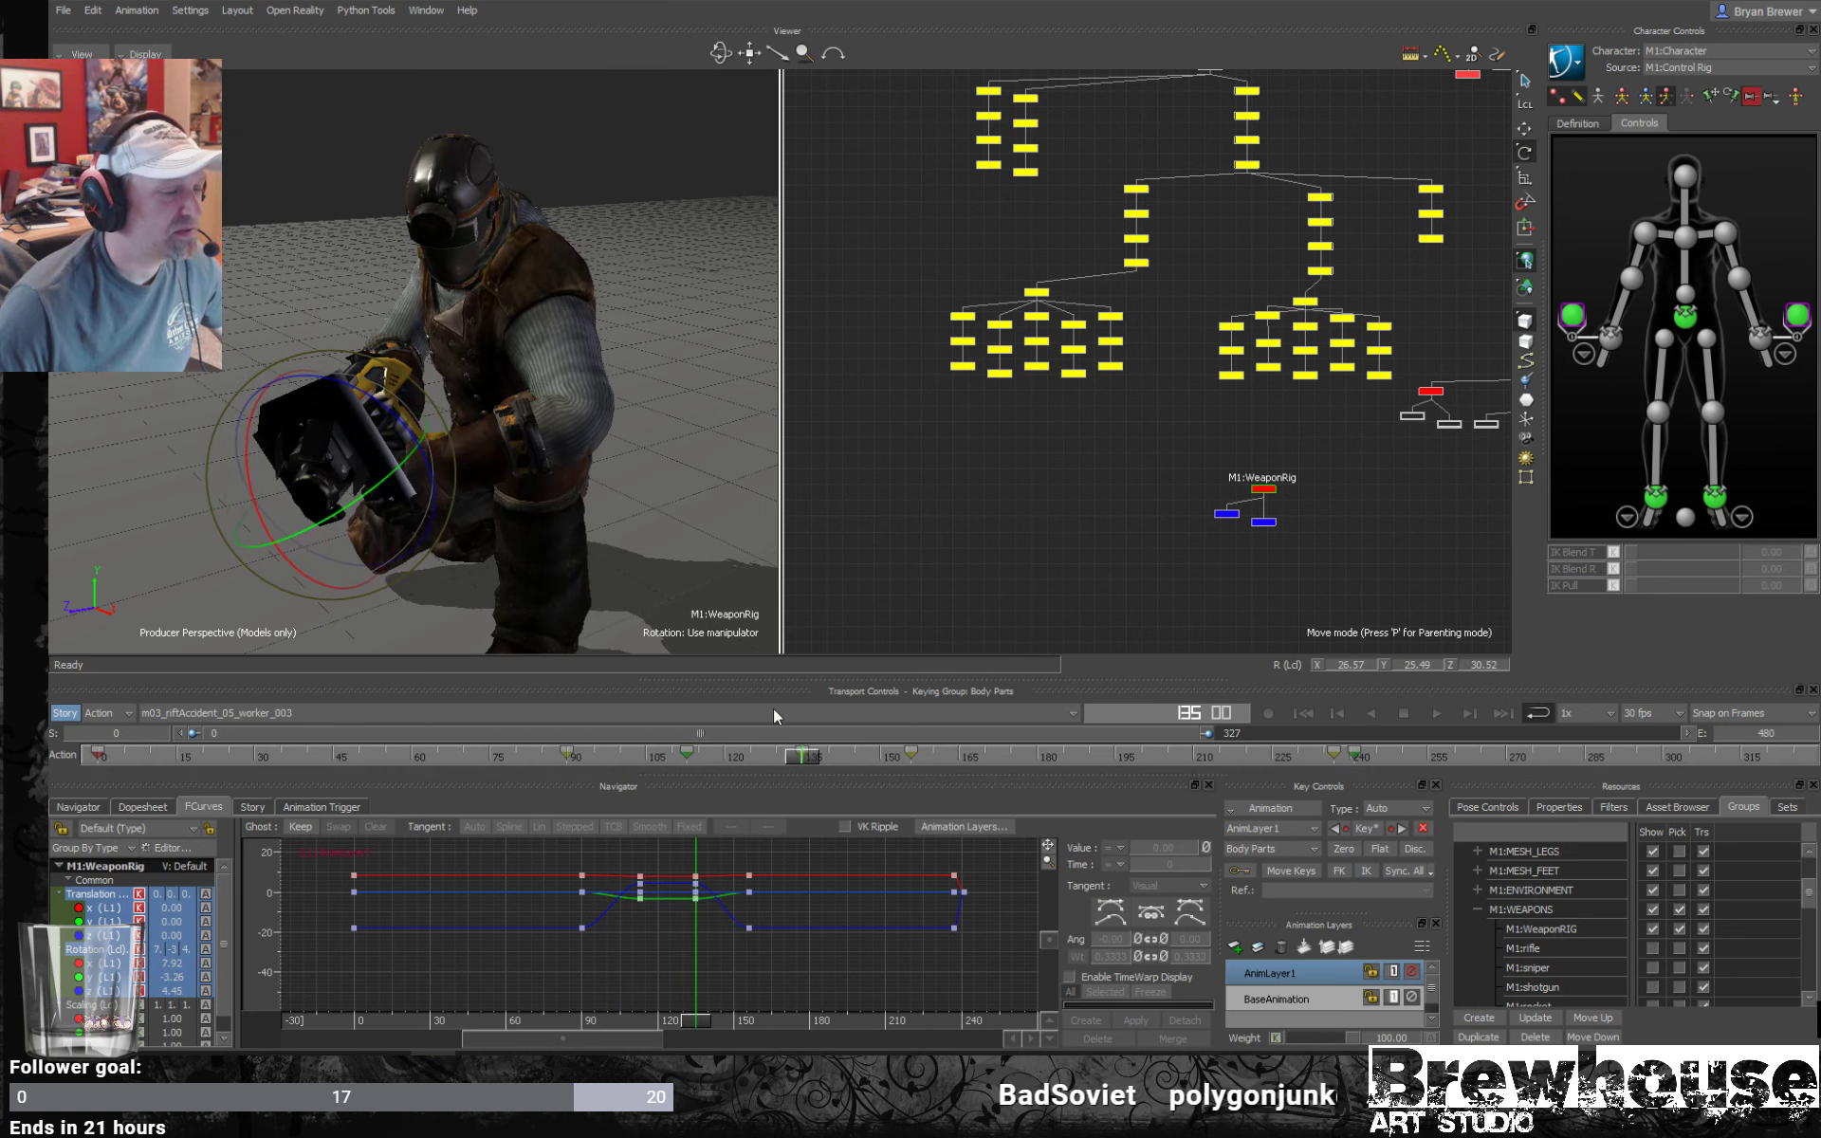
left_click_drag(801, 756, 262, 754)
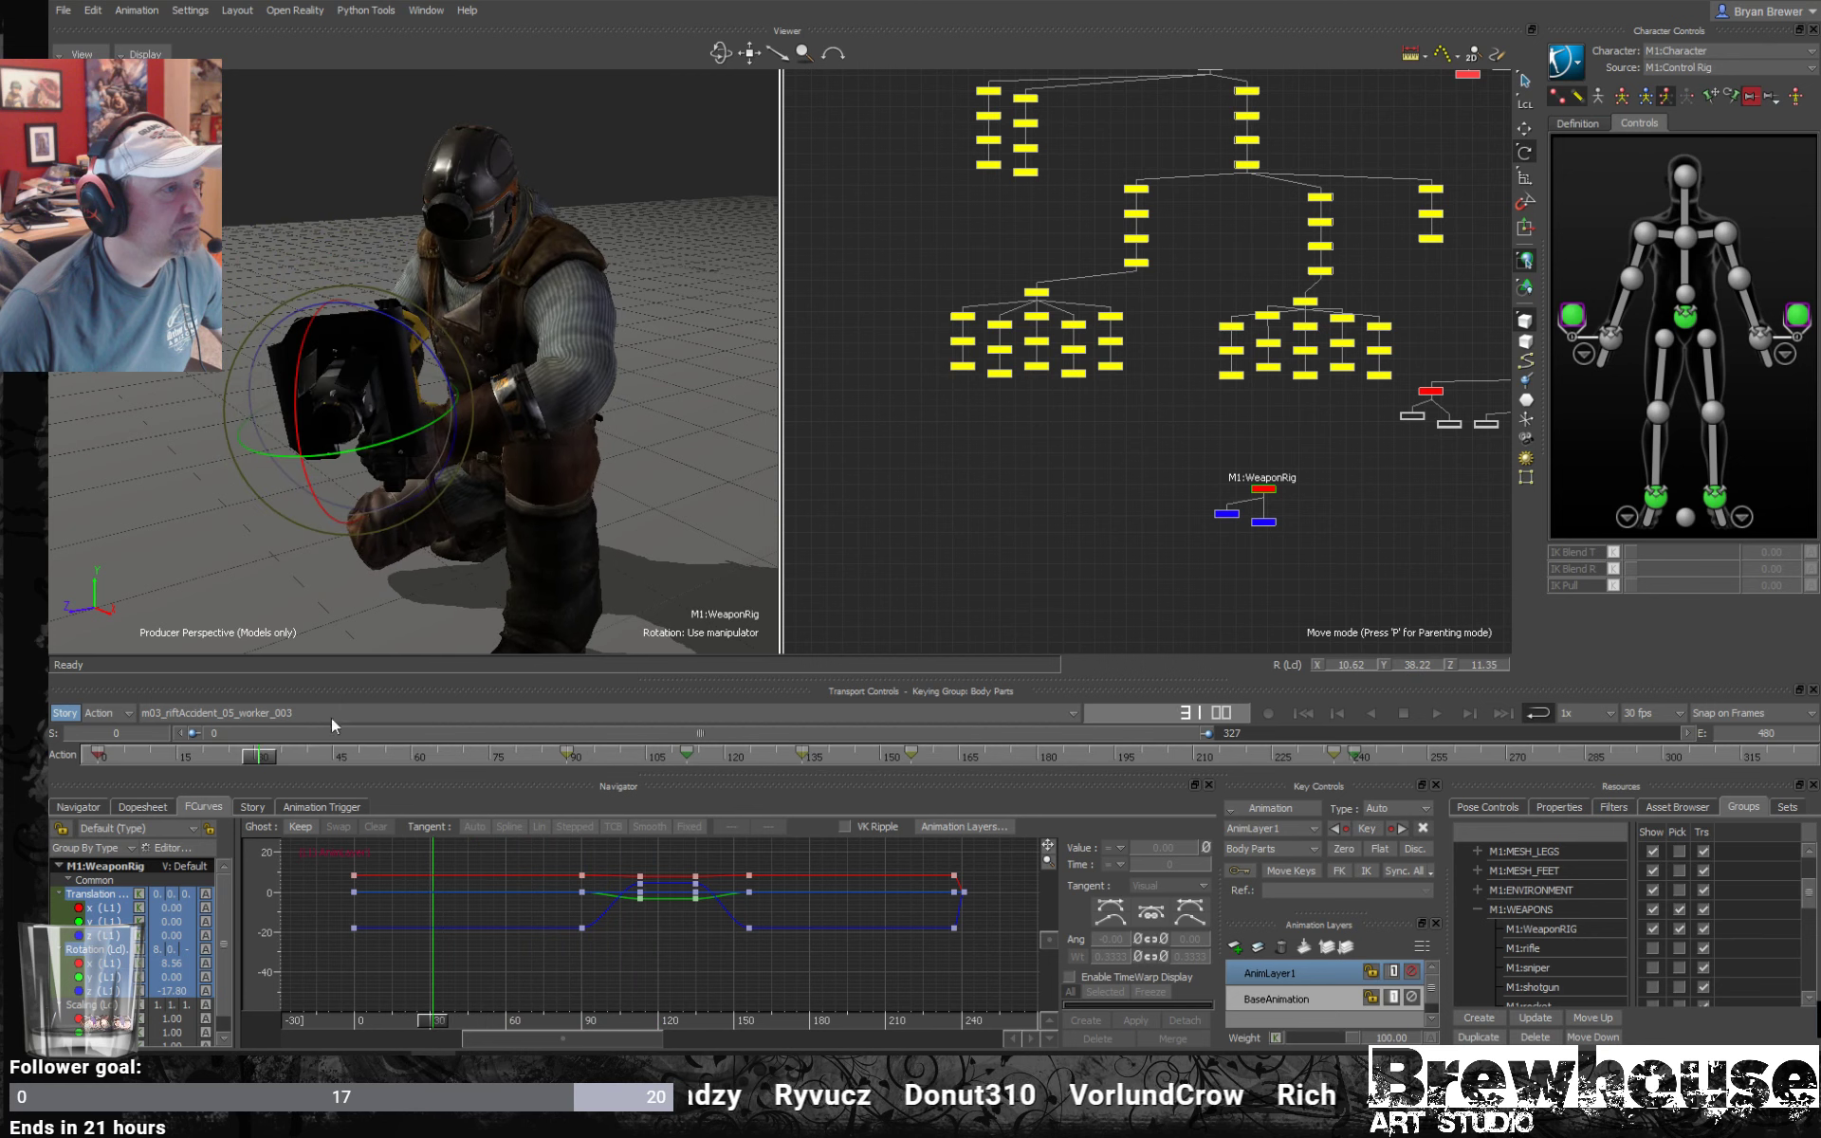
Select the left shoulder effector, rotate and move it at frame 215 to lift the shoulder, and key it.
left_click(1723, 232)
left_click_drag(609, 512, 453, 470, "ctrl+shift")
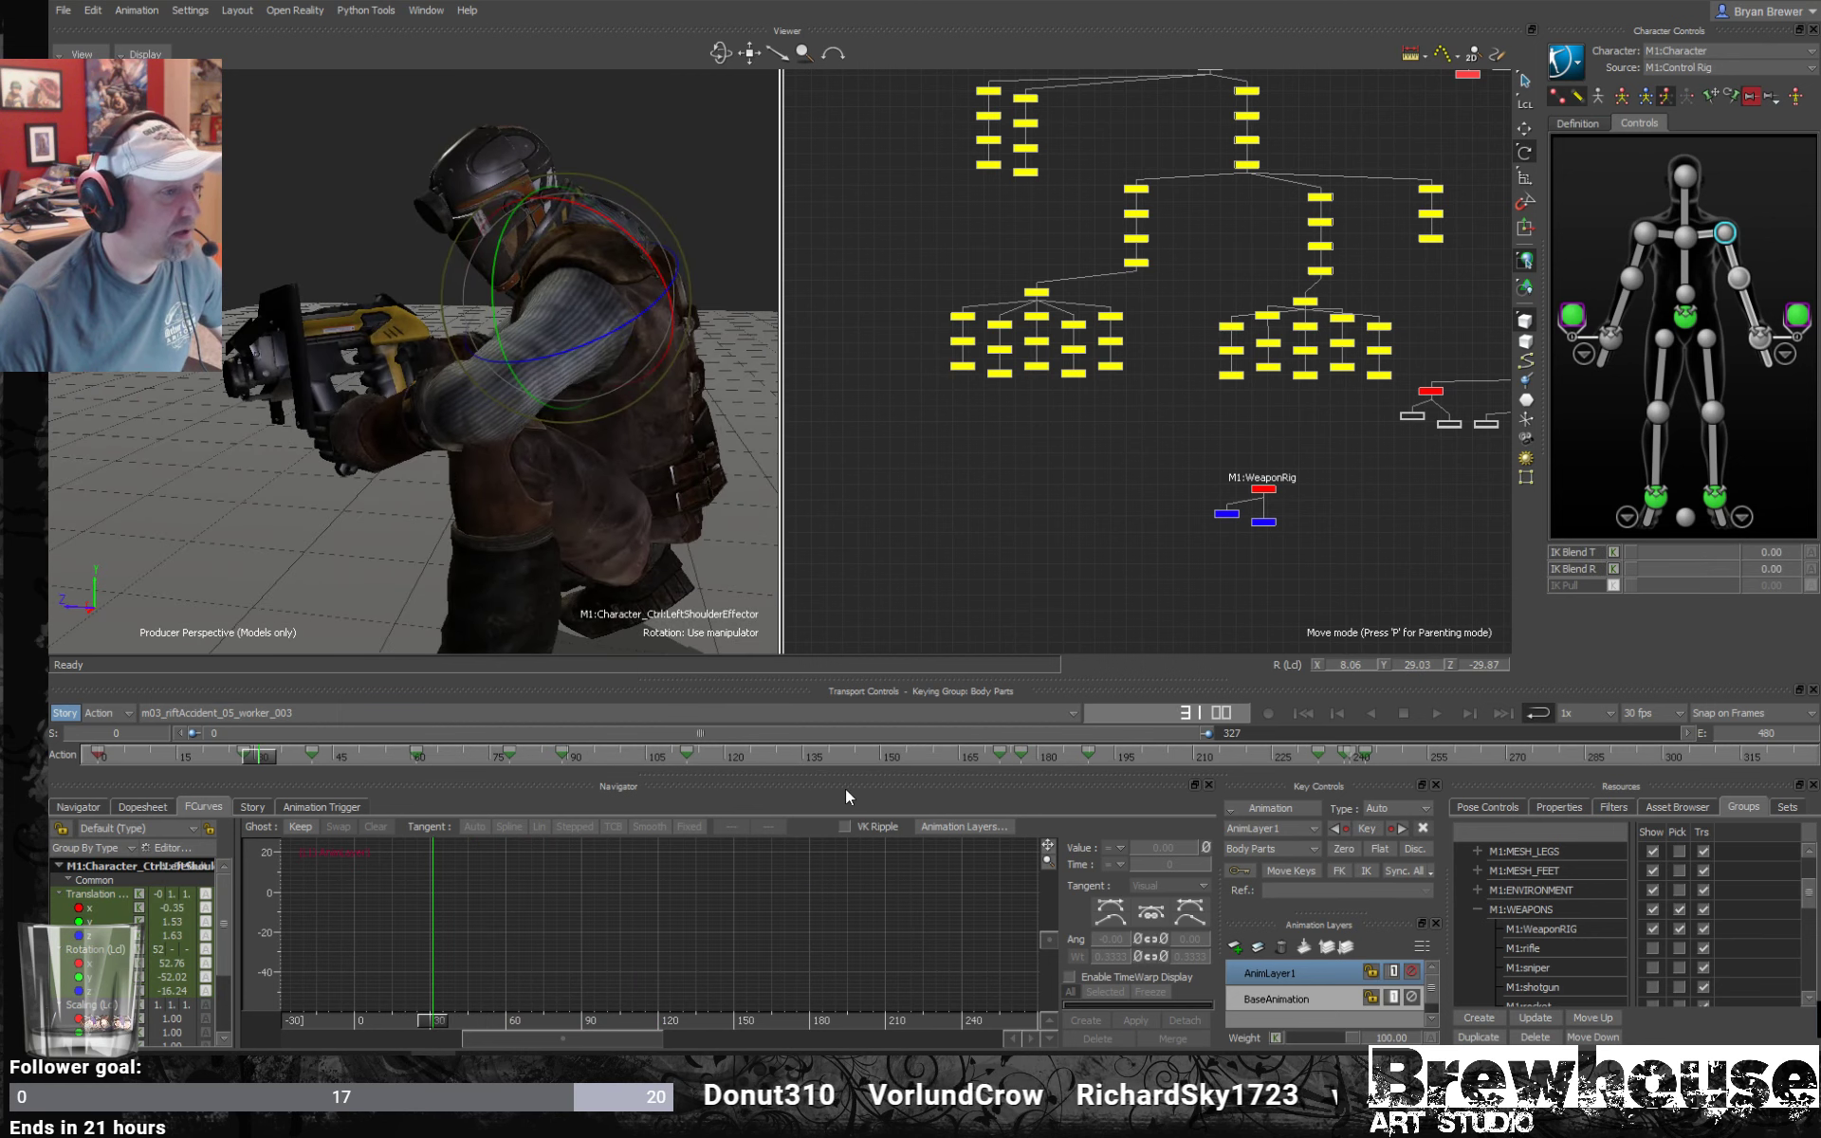
left_click_drag(258, 756, 1218, 743)
left_click_drag(762, 555, 640, 415, "ctrl+shift")
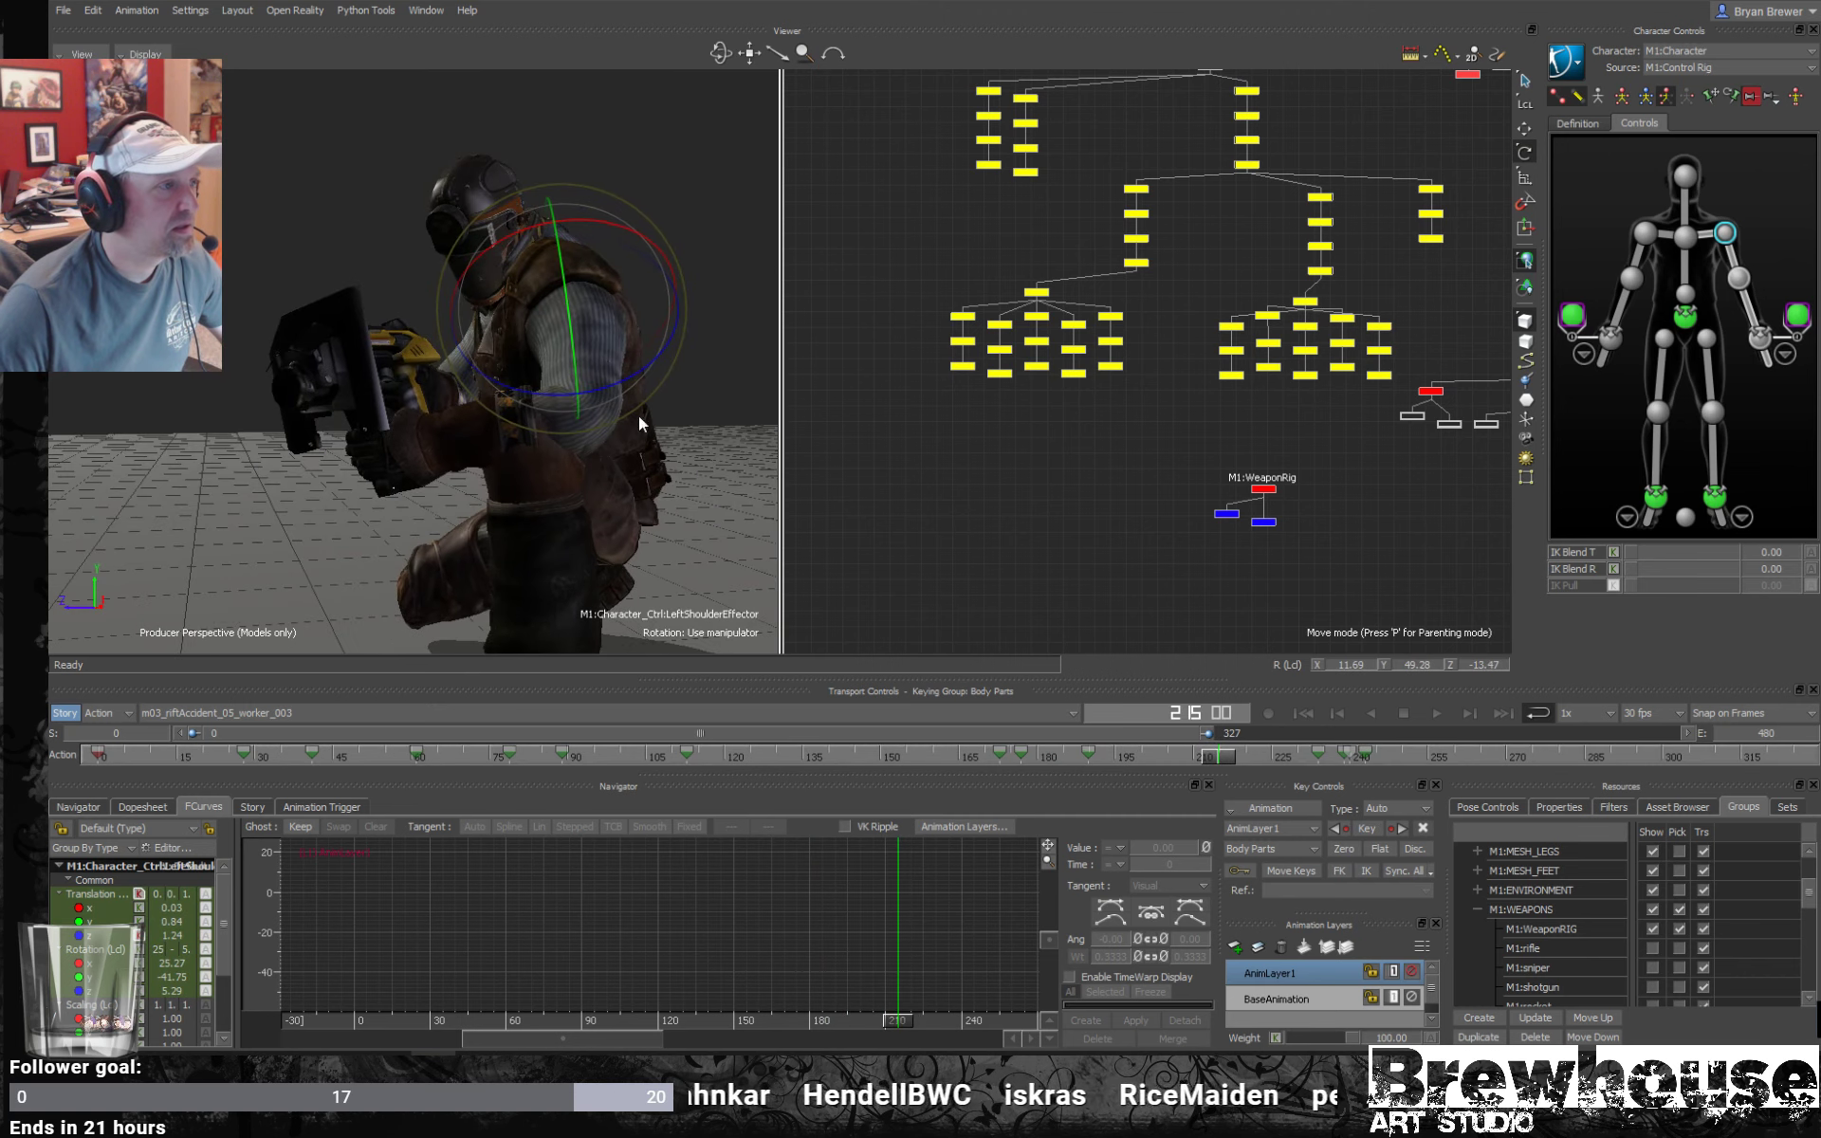
left_click_drag(576, 345, 578, 280)
key("t")
key("k")
left_click_drag(600, 427, 519, 507, "ctrl")
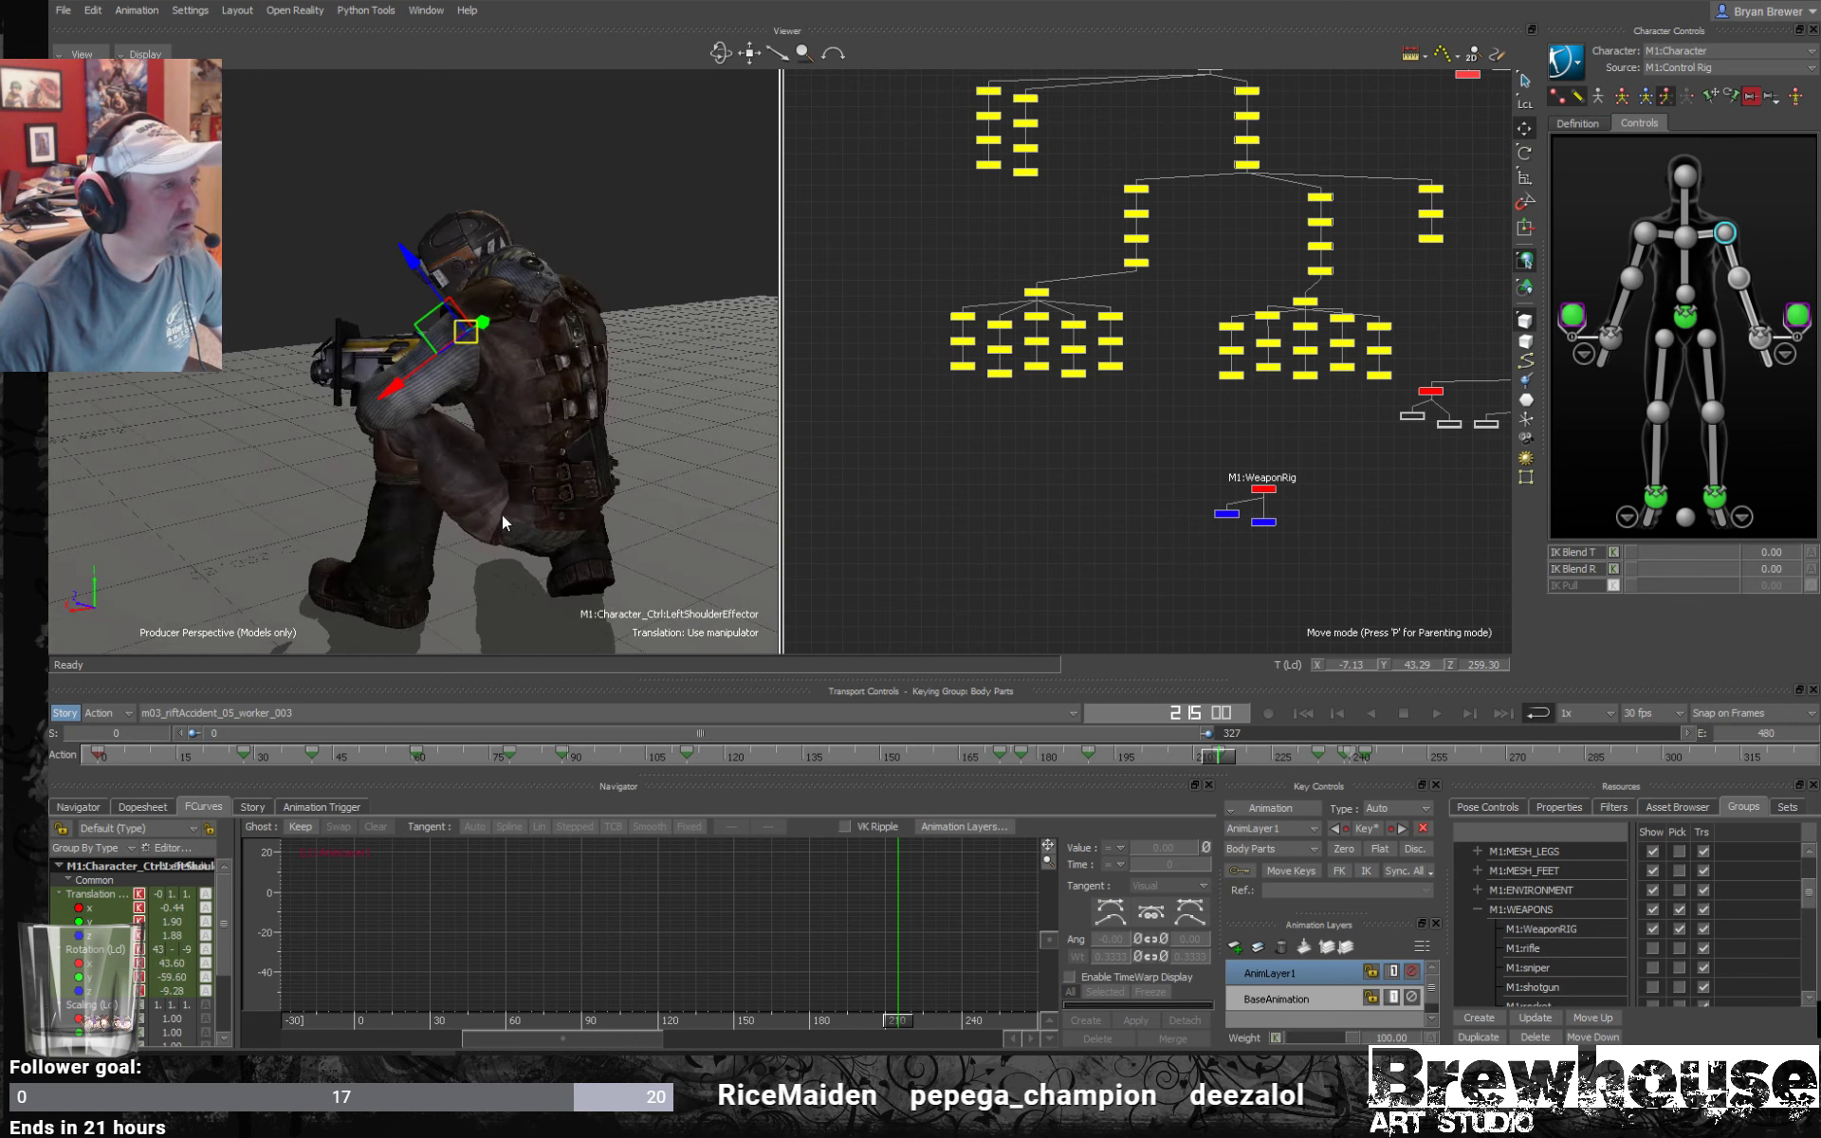
Adjust the left shoulder effector's pose at frame 234 and check the arm at frame 231.
left_click_drag(1217, 756, 1318, 766)
left_click_drag(663, 531, 650, 448, "ctrl+shift")
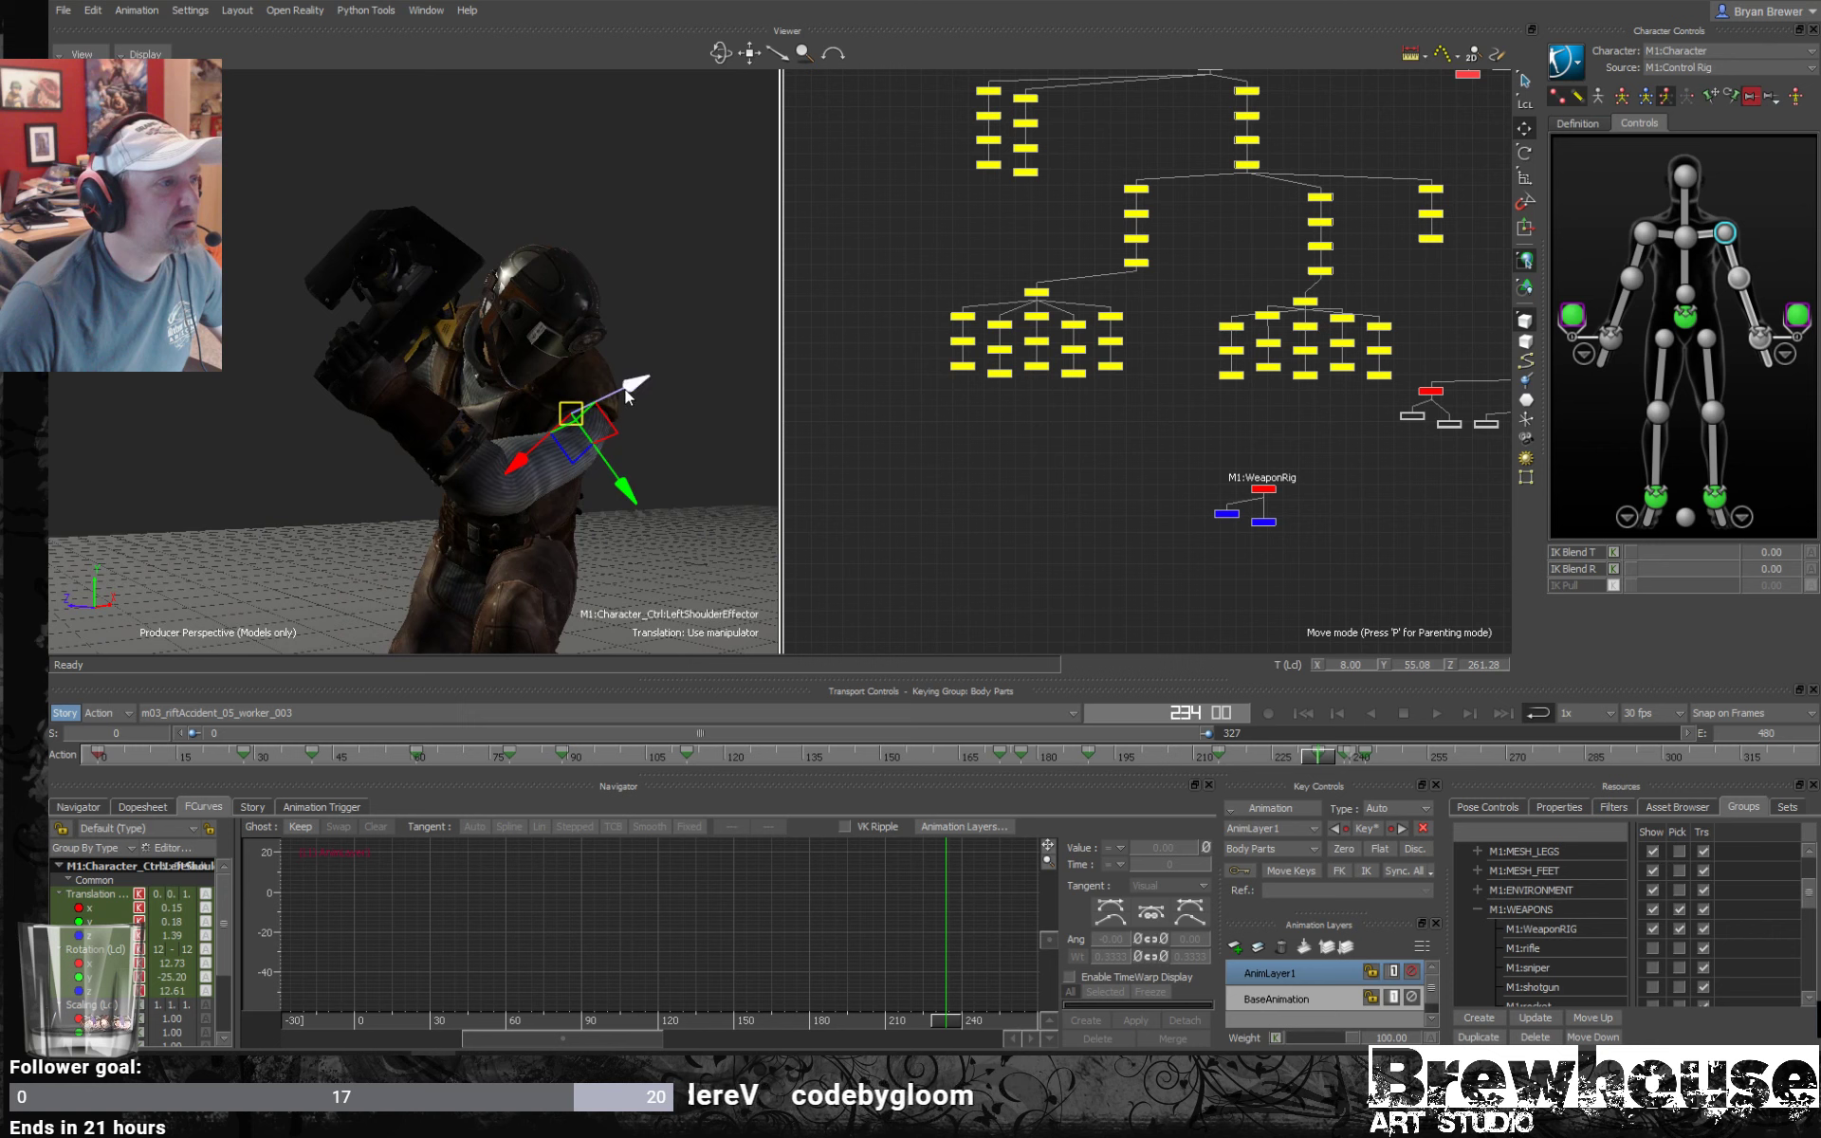
left_click_drag(640, 377, 667, 552, "ctrl+shift")
key("e")
left_click(1301, 755)
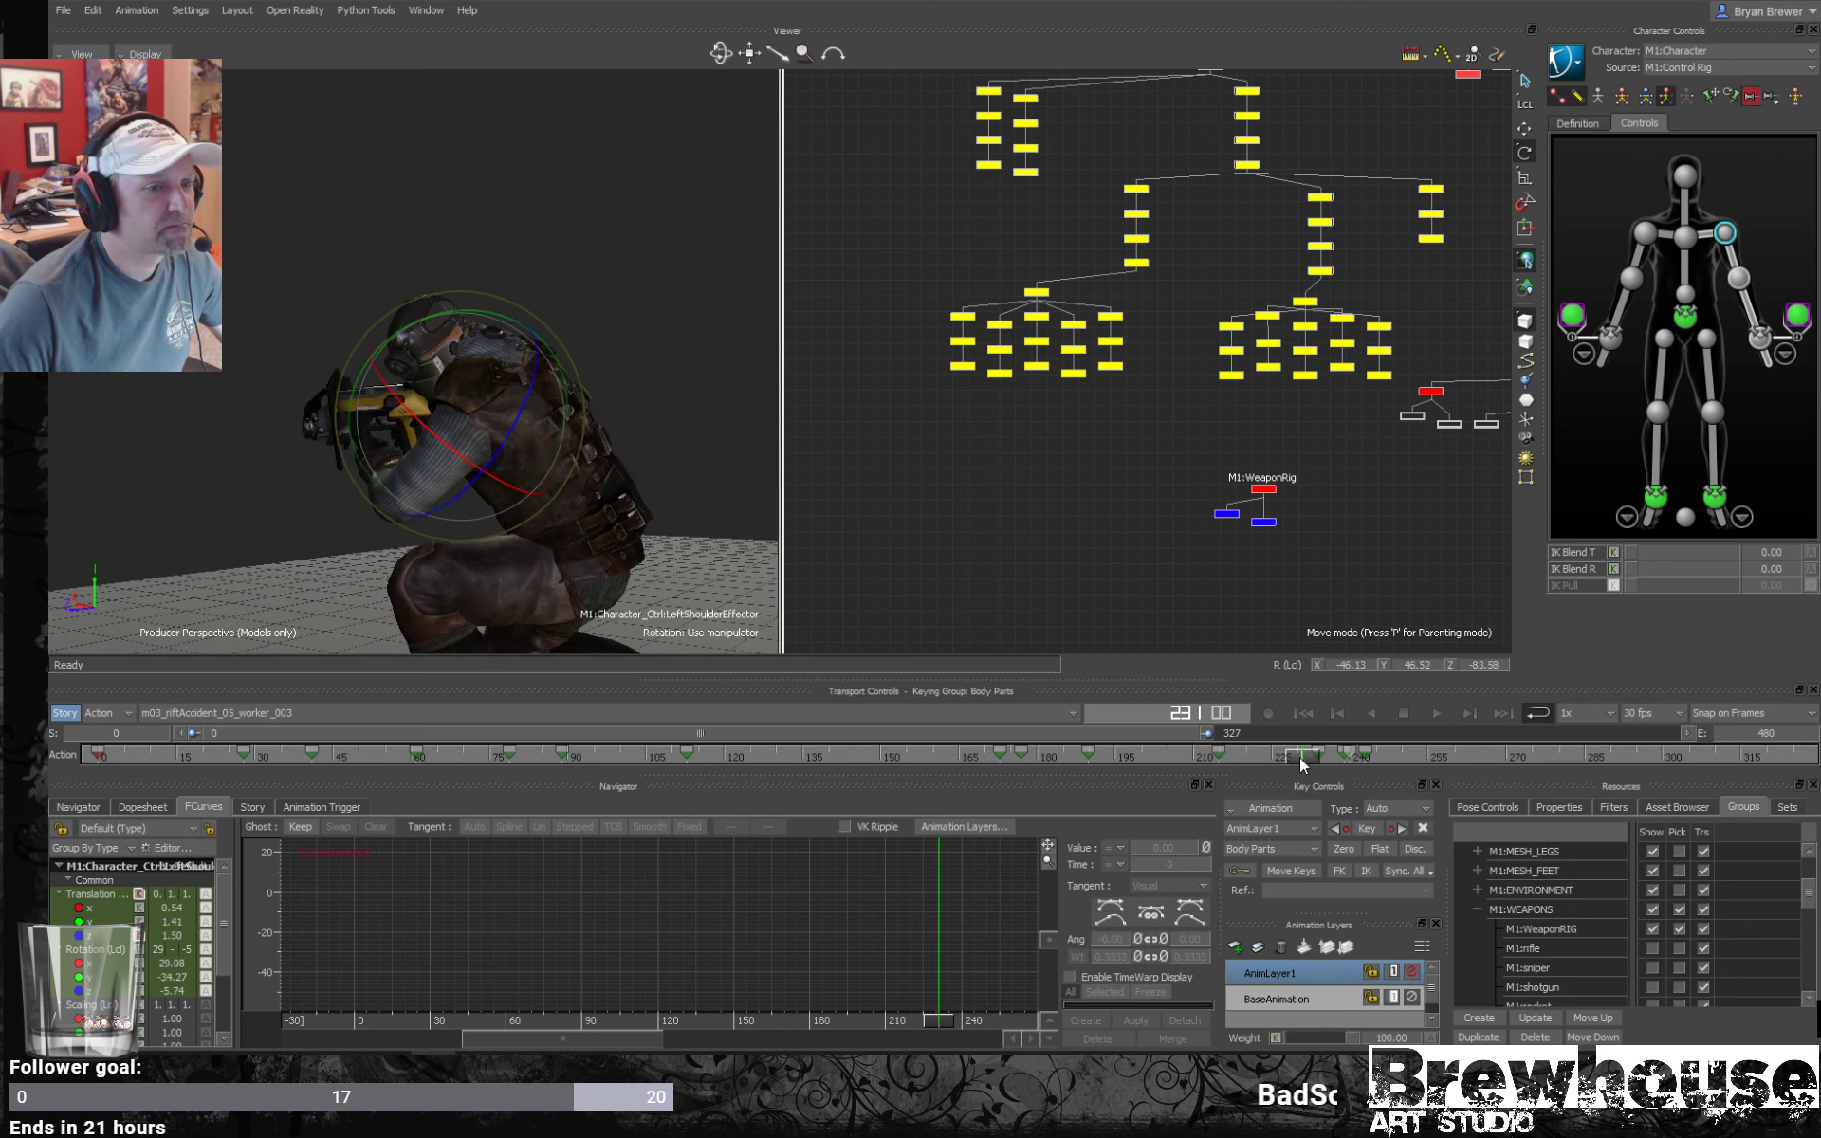
Move and rotate the left shoulder effector at frame 224 to correct the arm pose, and key it.
mouse_move(1299, 757)
left_mouse_down()
mouse_move(1225, 770)
mouse_move(1267, 773)
left_mouse_up()
left_click_drag(447, 456, 527, 474, "ctrl+shift")
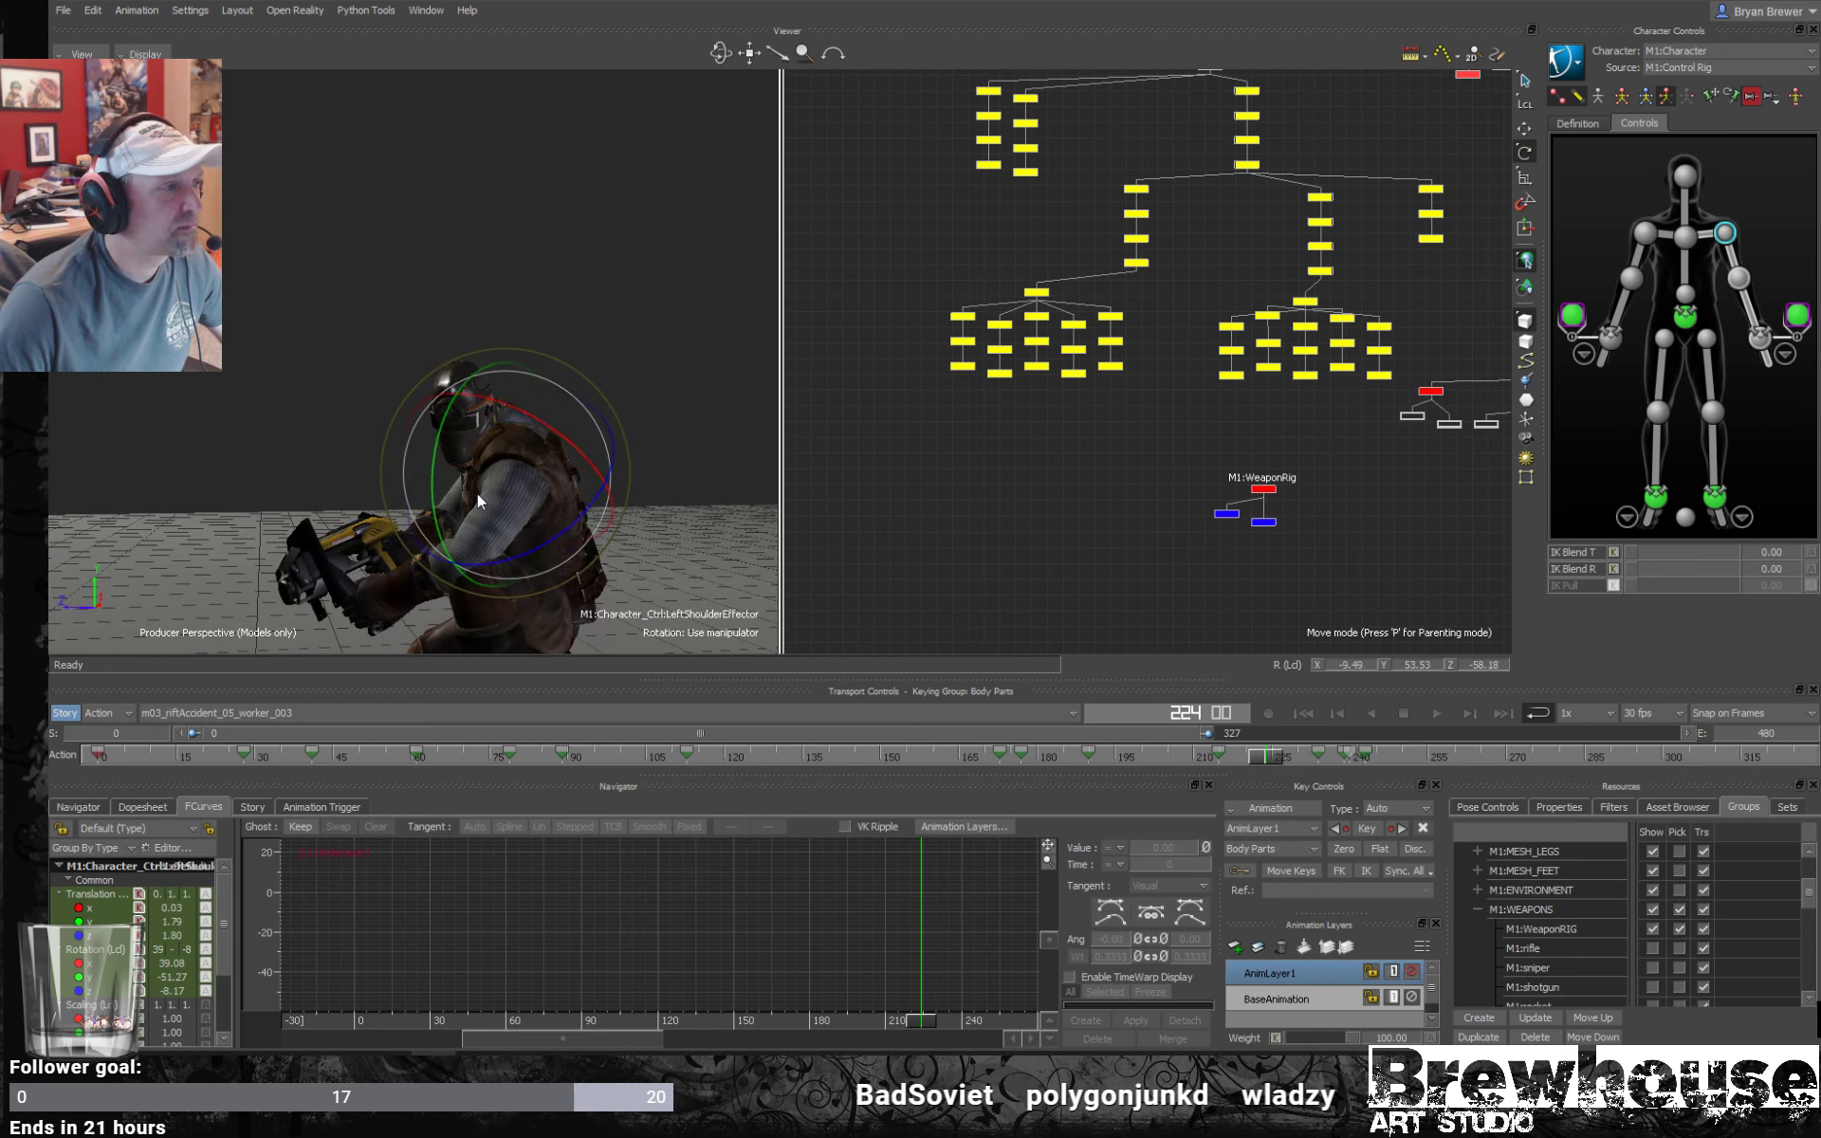
key("t")
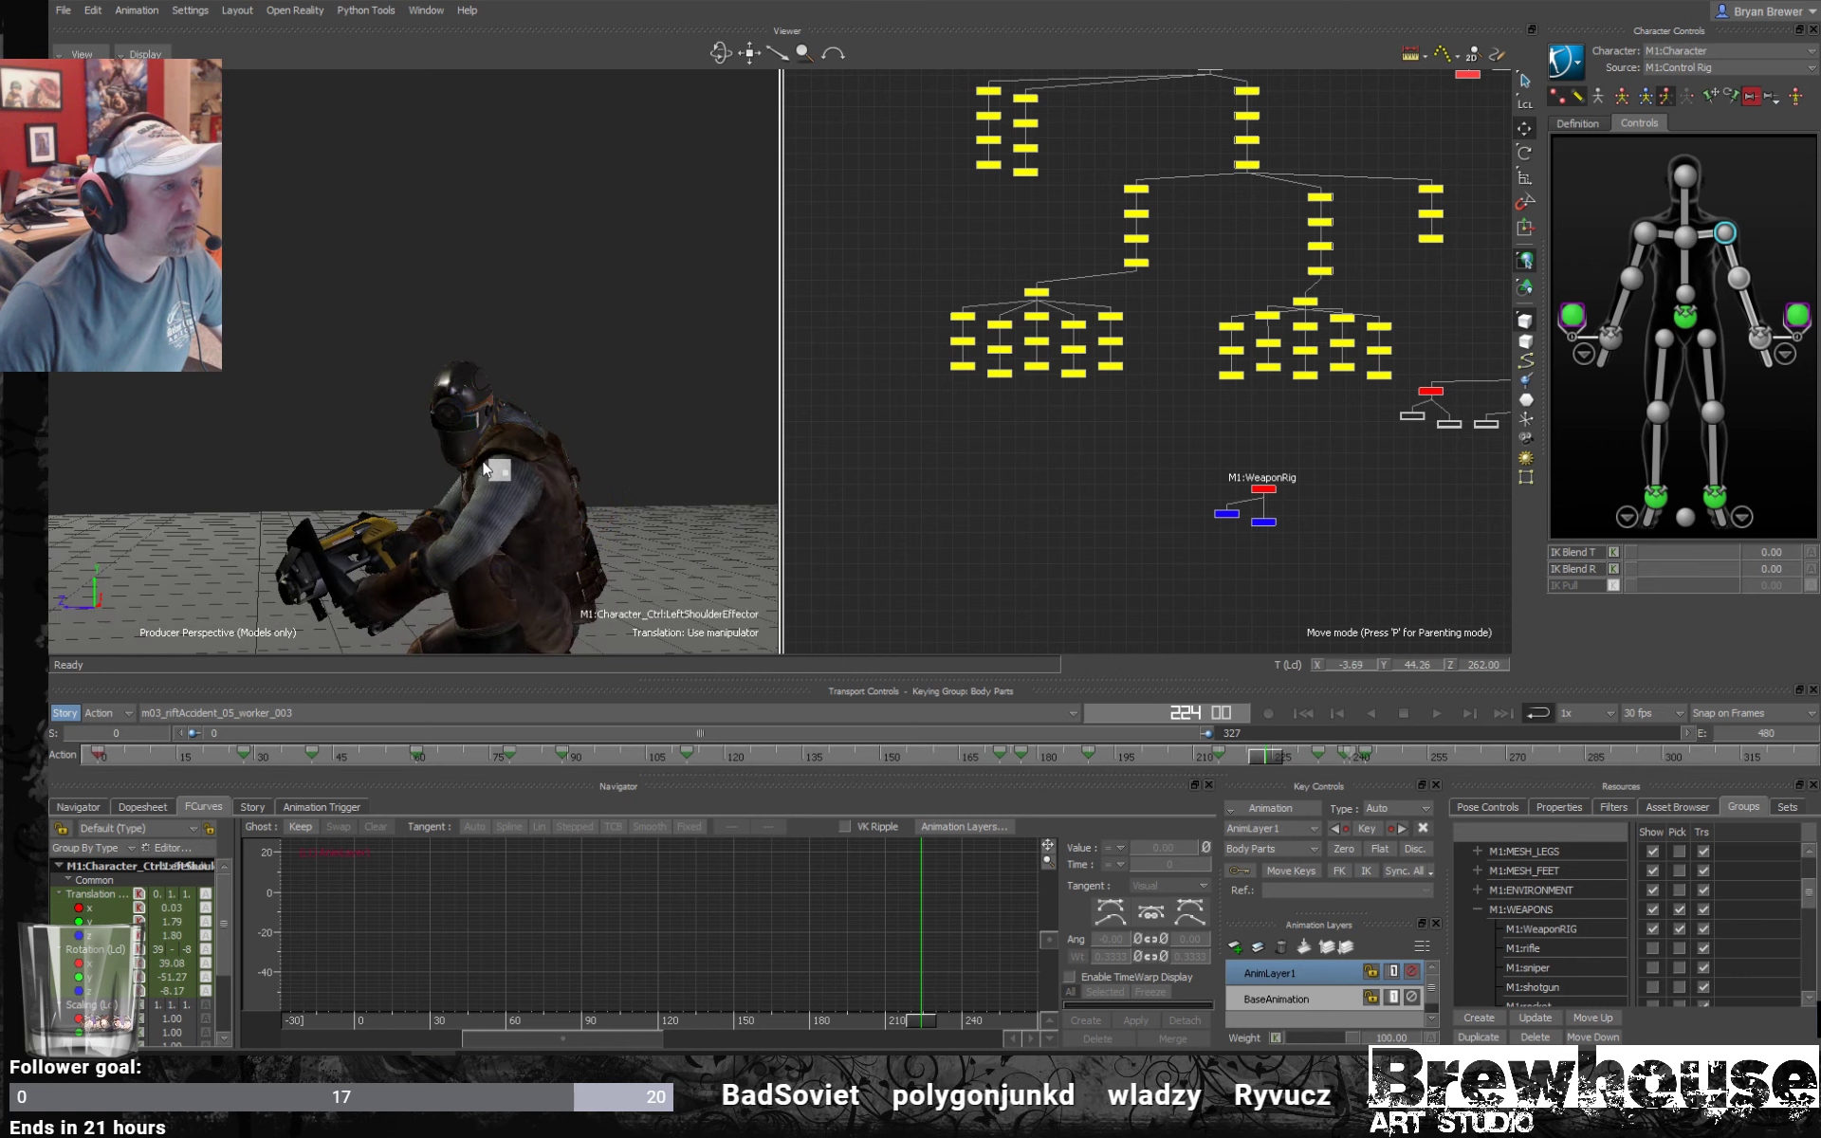
left_click_drag(484, 467, 529, 496)
key("r")
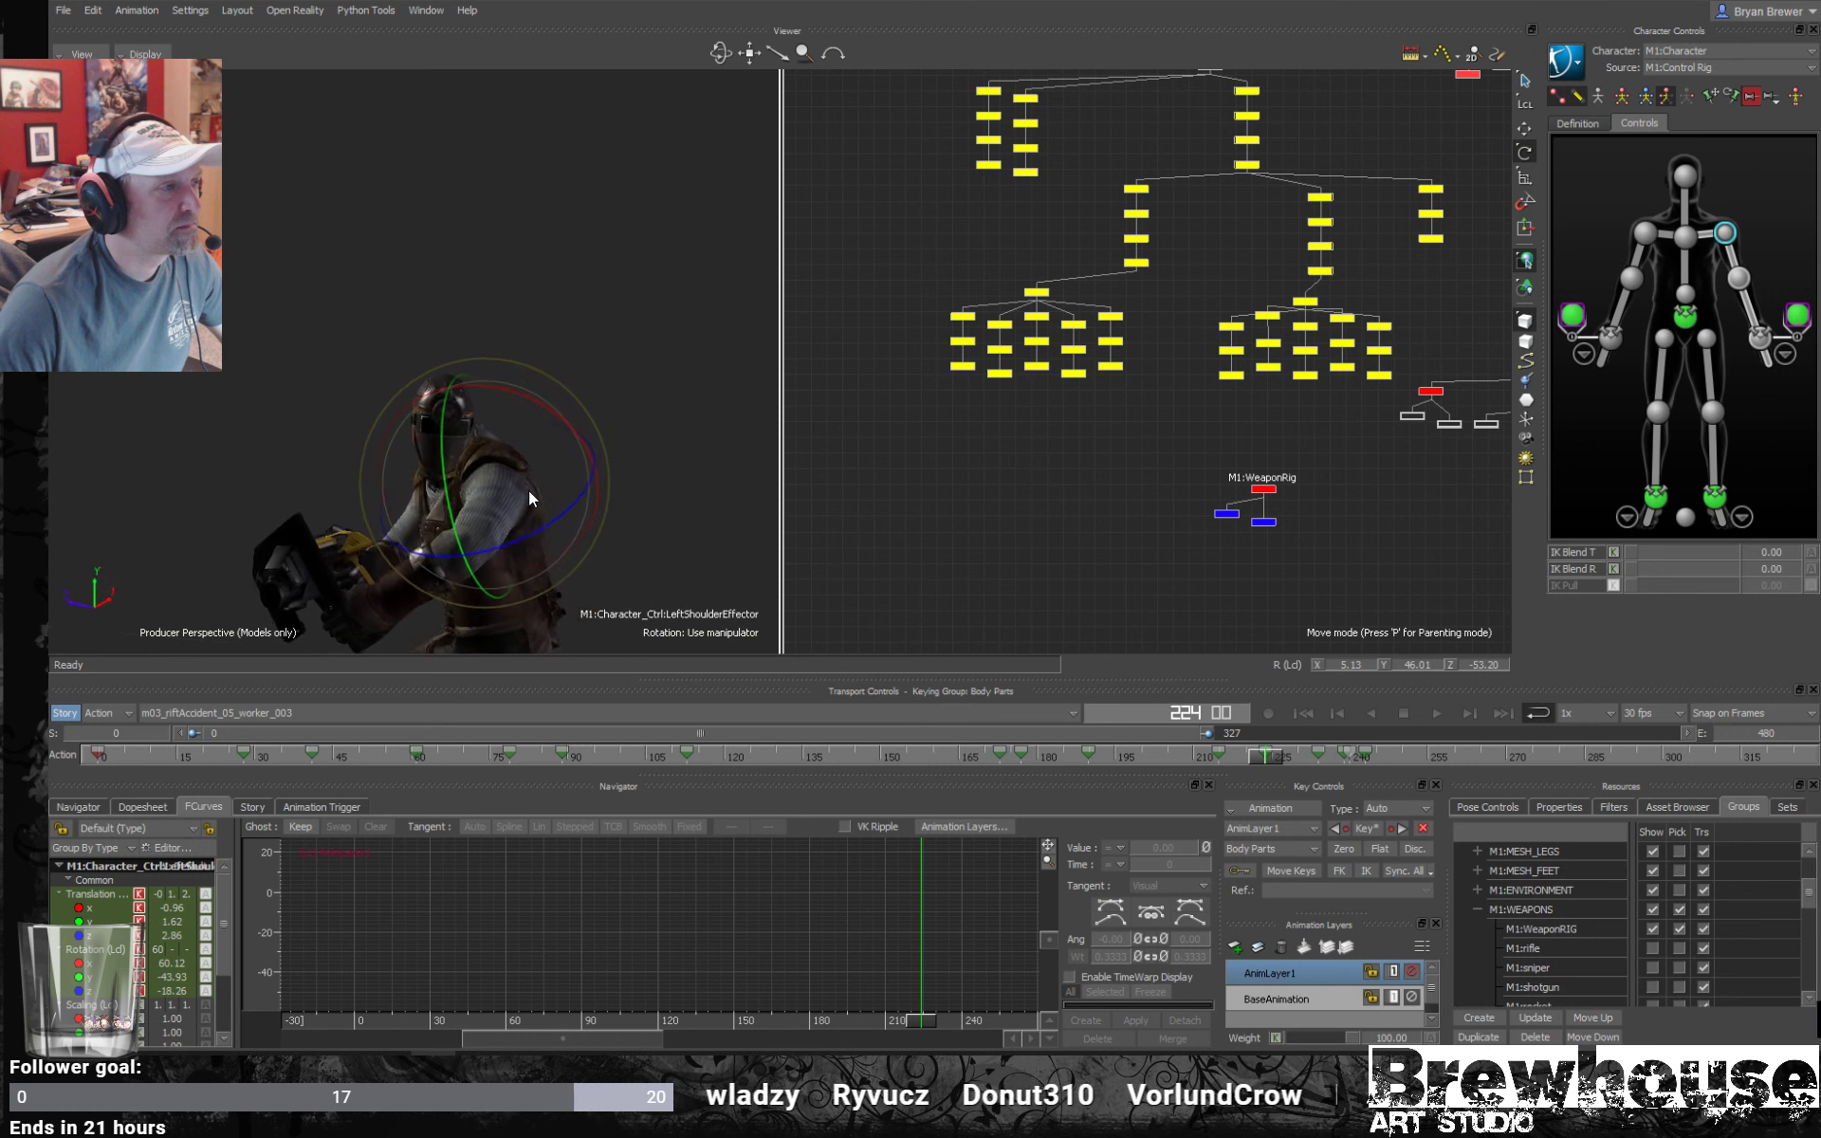
Rotate and move WeaponRig at frame 224 to fit the weapon to the worker's hands, and key it.
left_click(1263, 490)
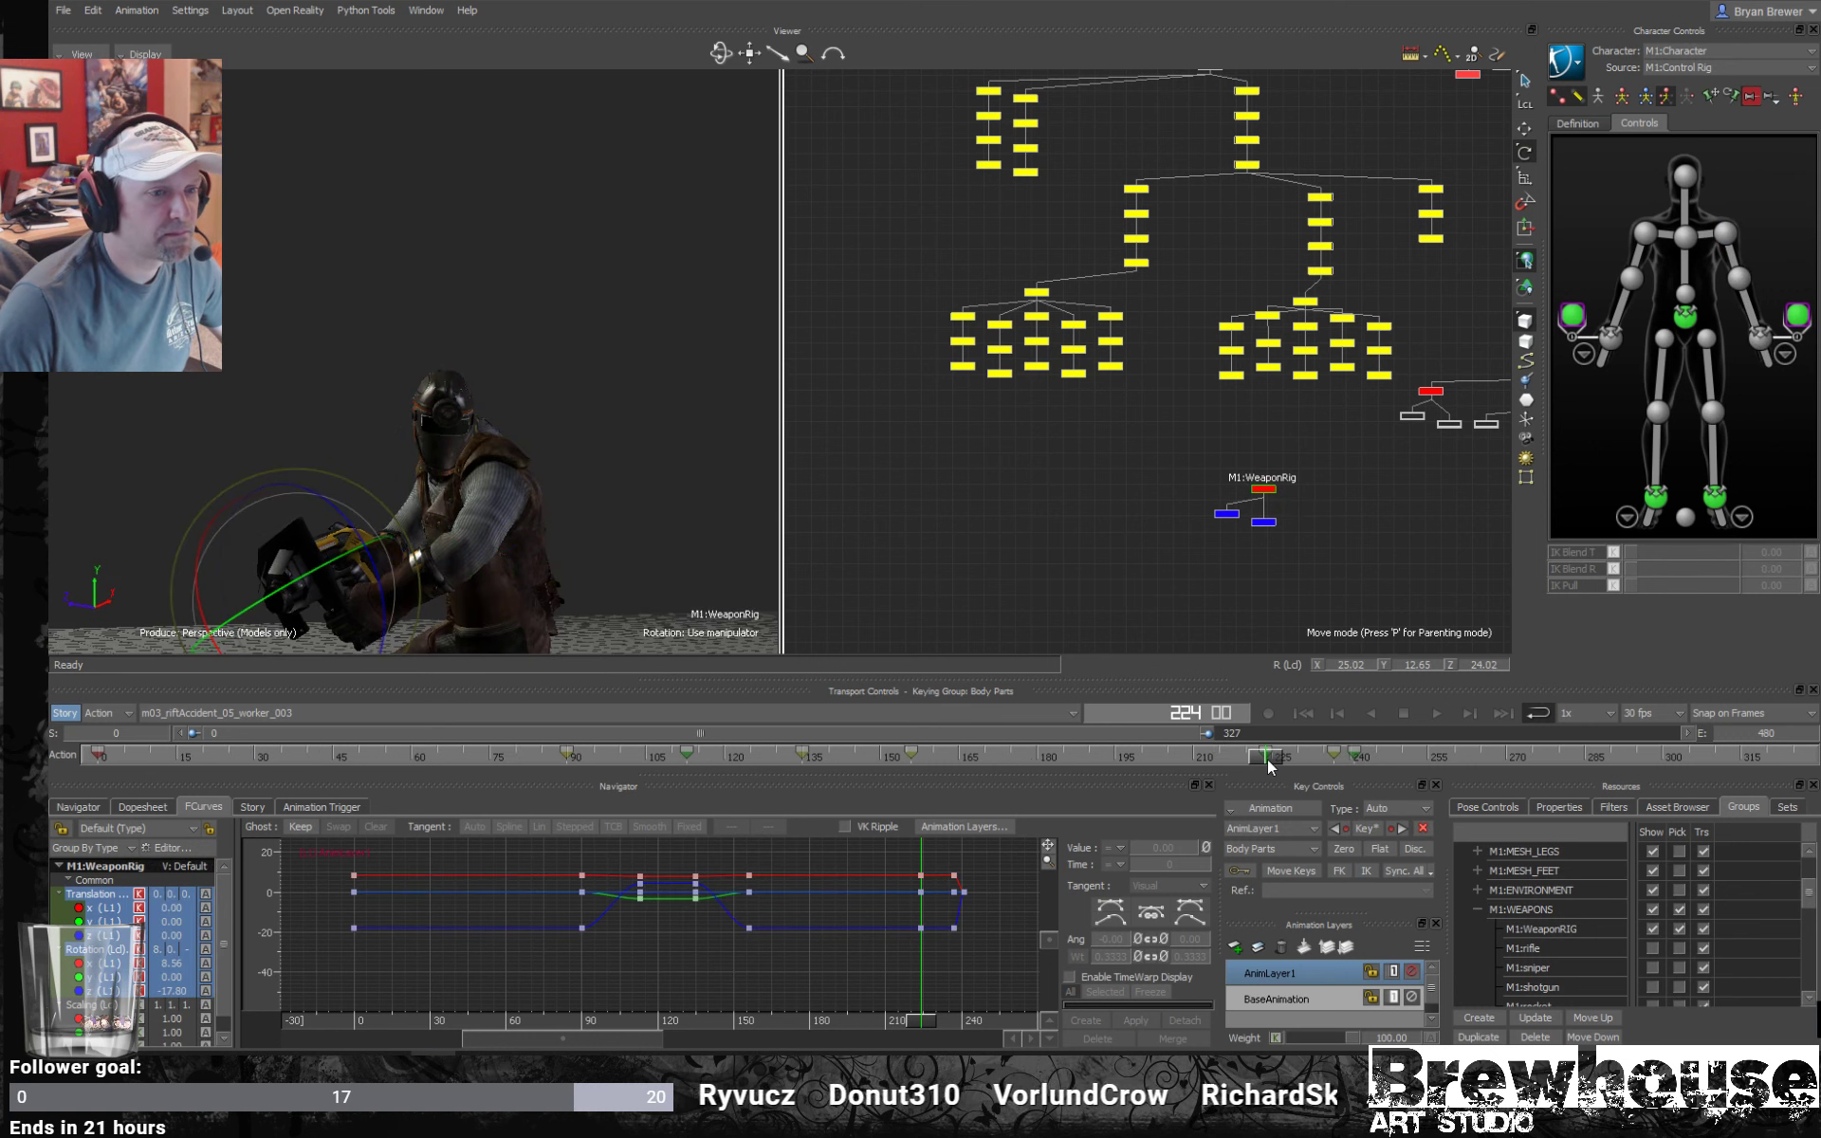
mouse_move(1267, 759)
left_mouse_down()
mouse_move(1204, 755)
mouse_move(1270, 760)
left_mouse_up()
left_click_drag(491, 581, 520, 467, "shift")
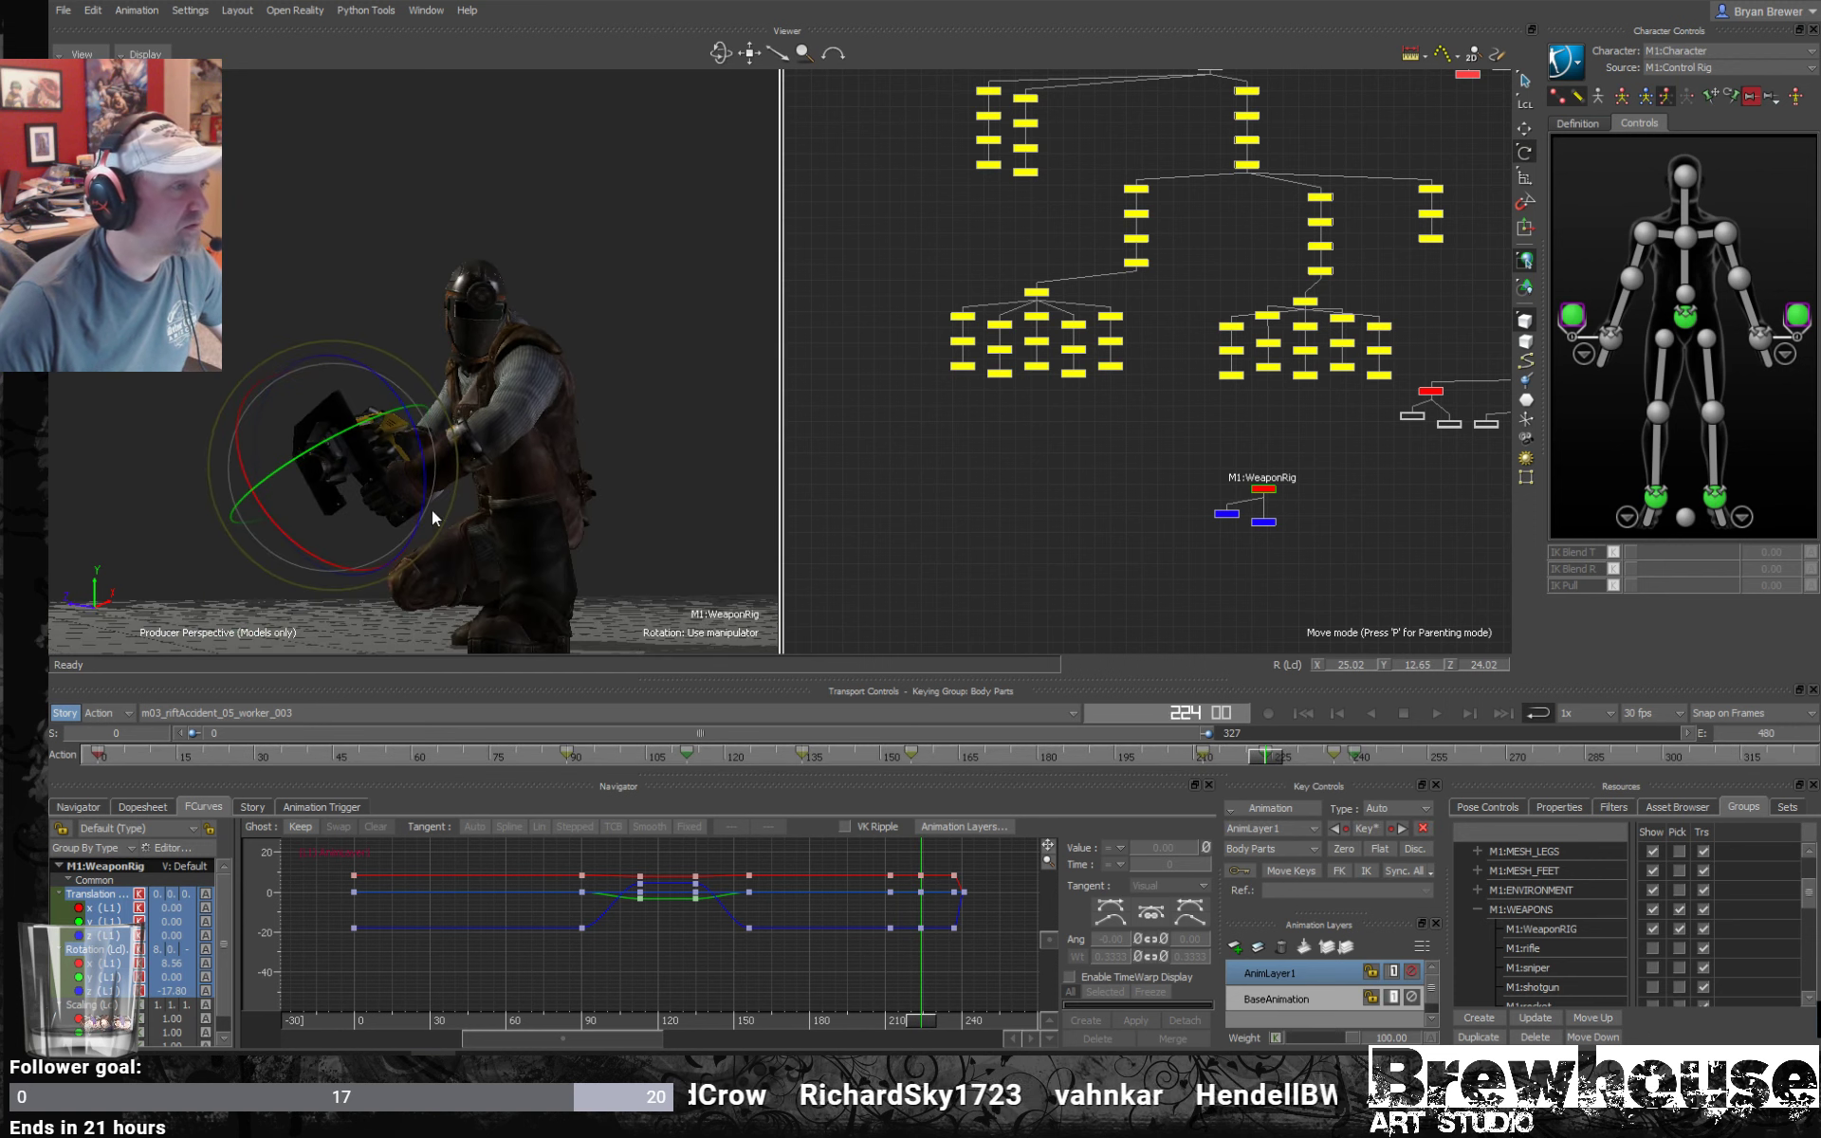
left_click_drag(432, 511, 527, 546, "ctrl+shift")
left_click_drag(364, 464, 360, 437)
left_click_drag(565, 510, 522, 464, "ctrl")
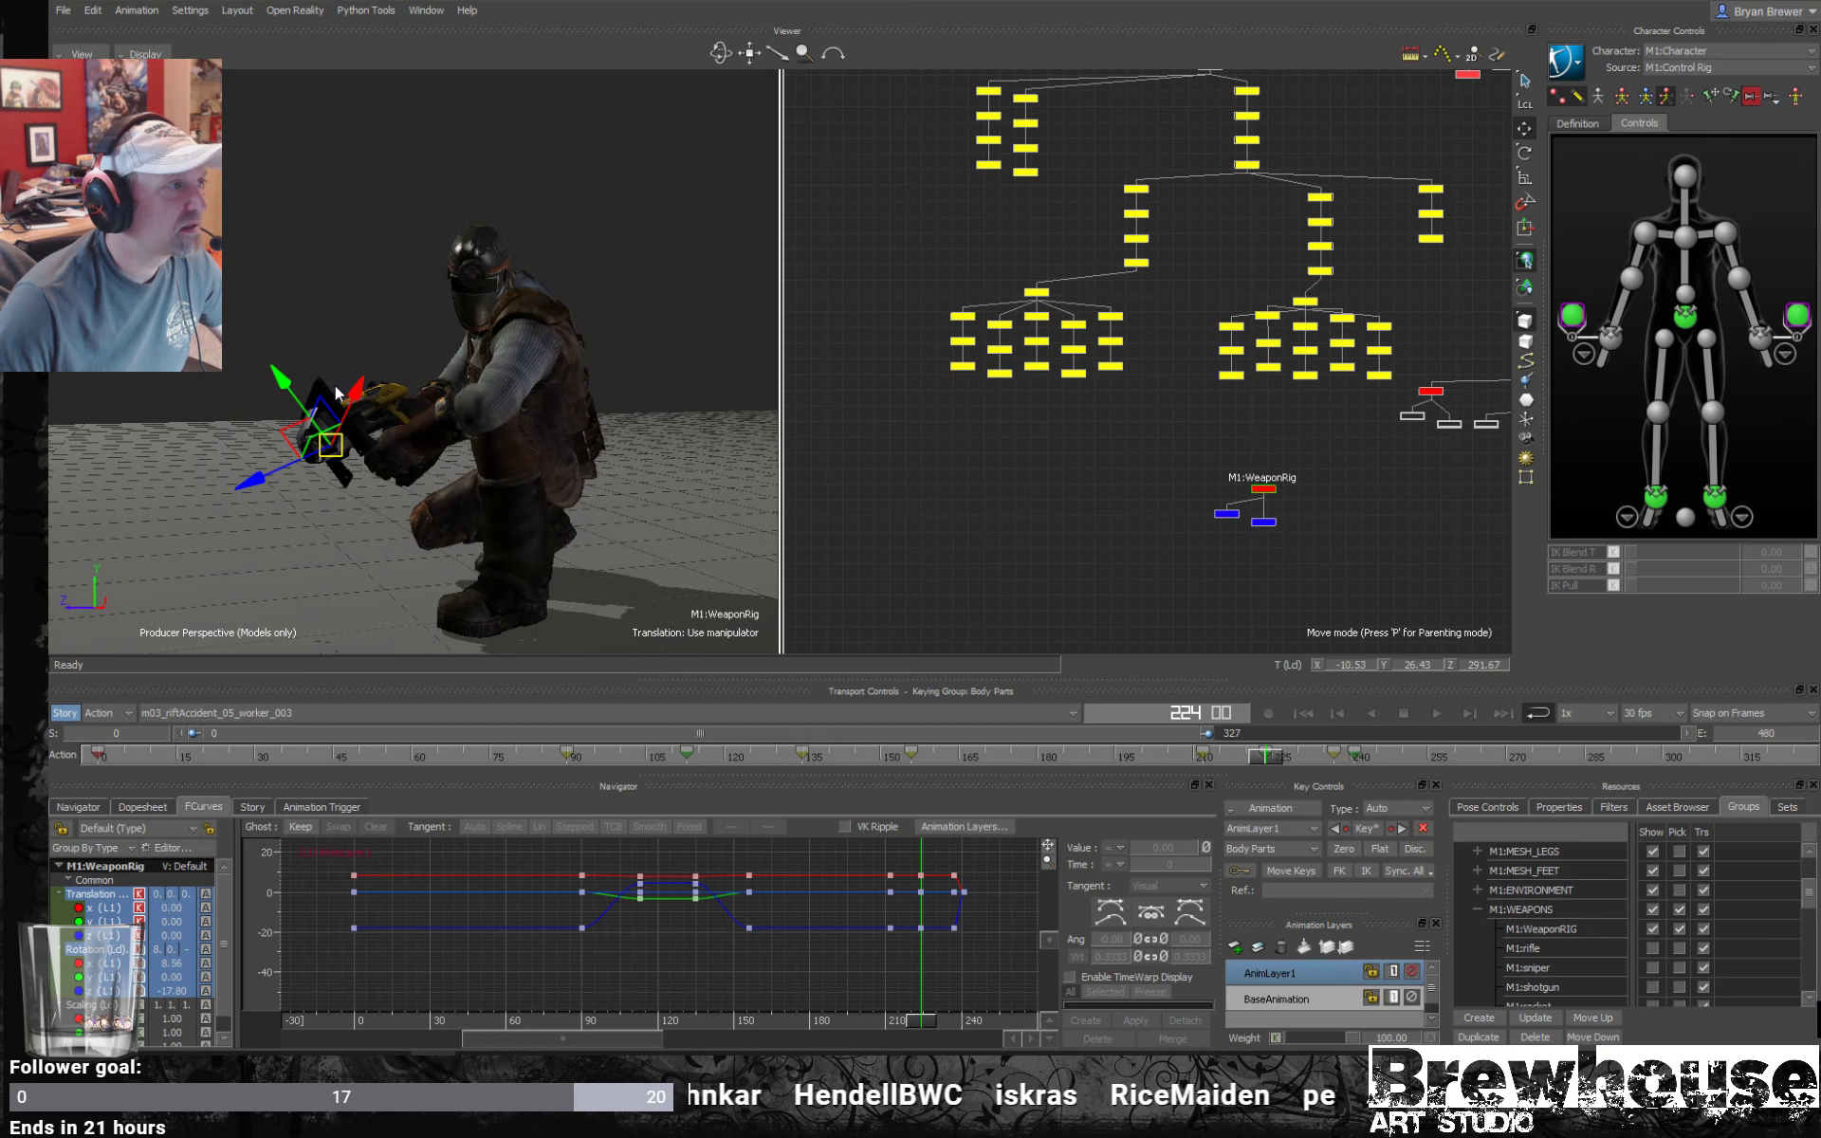
left_click_drag(339, 393, 361, 378)
left_click_drag(727, 512, 626, 497, "shift")
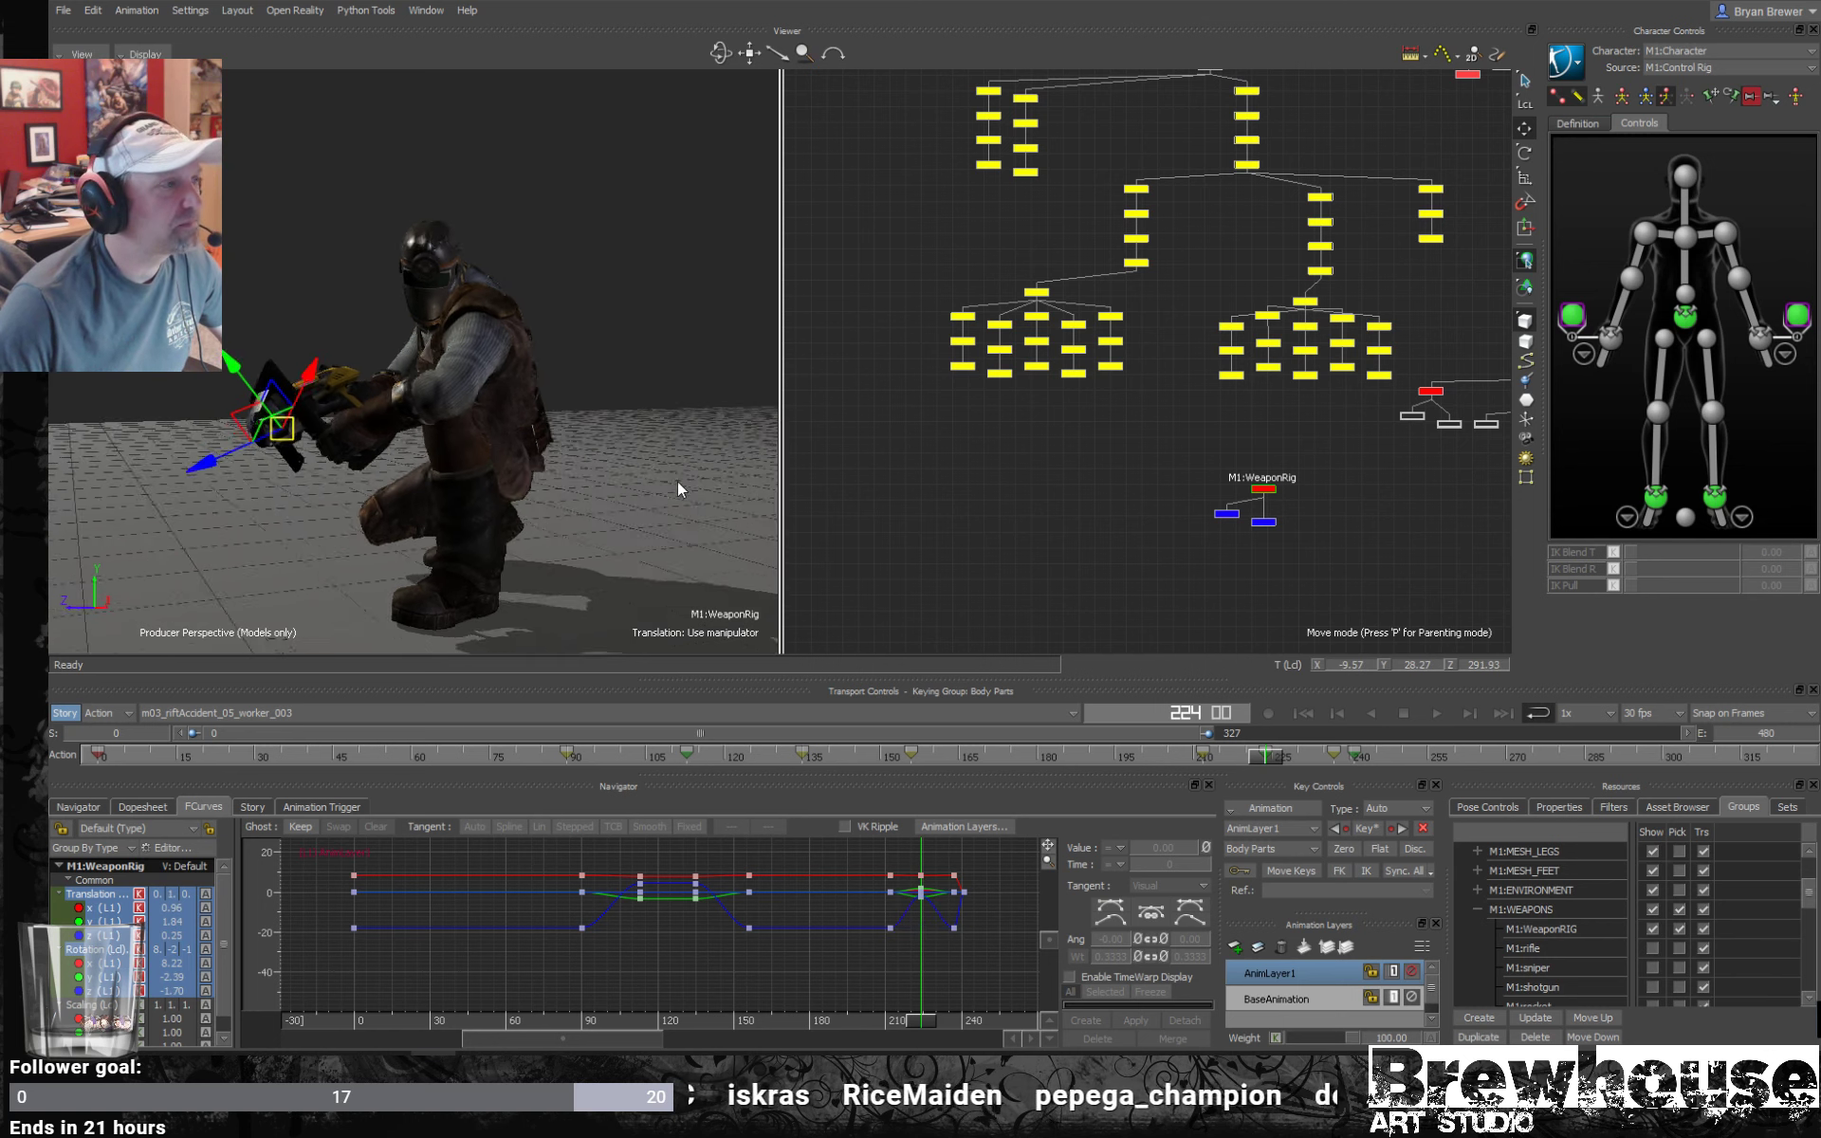
Play the shot through from the start, including in an enlarged perspective view, to check the shoulder and weapon motion.
left_click_drag(1261, 754, 1317, 759)
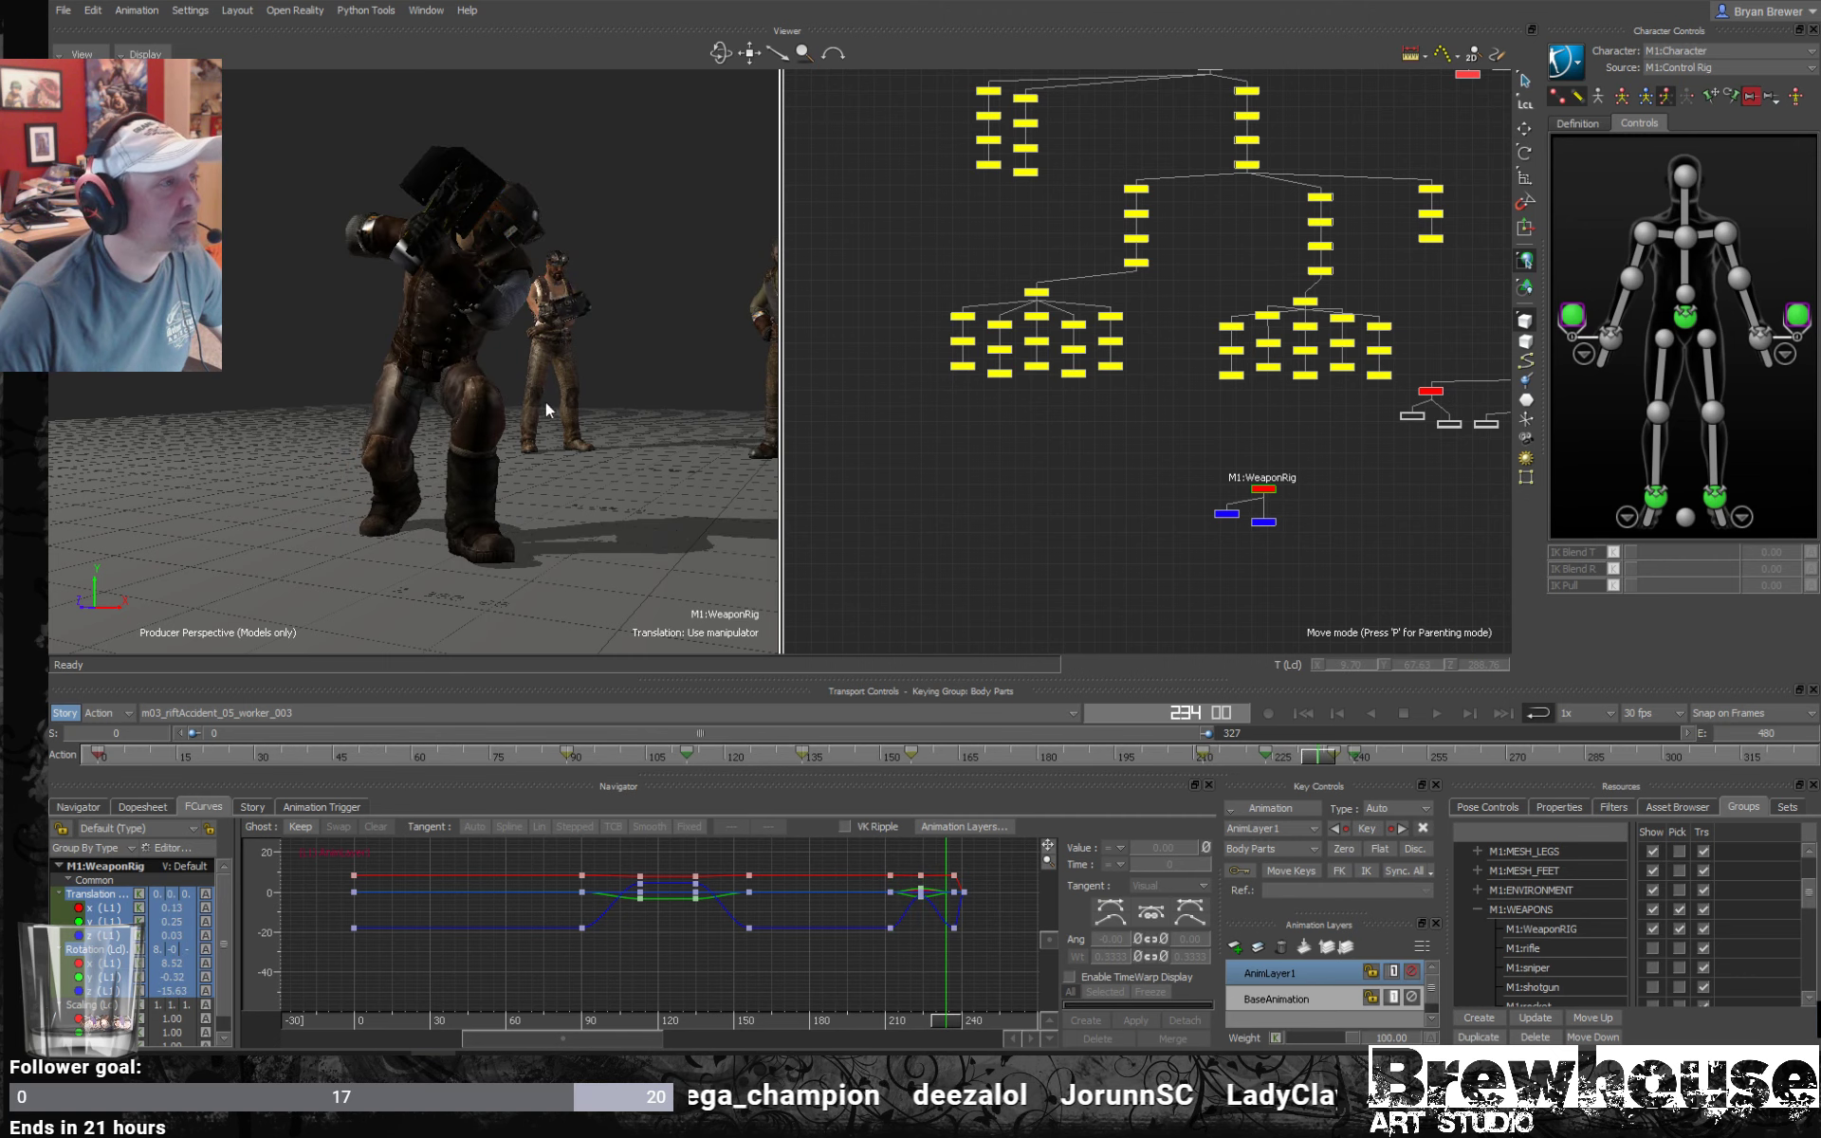
key("space")
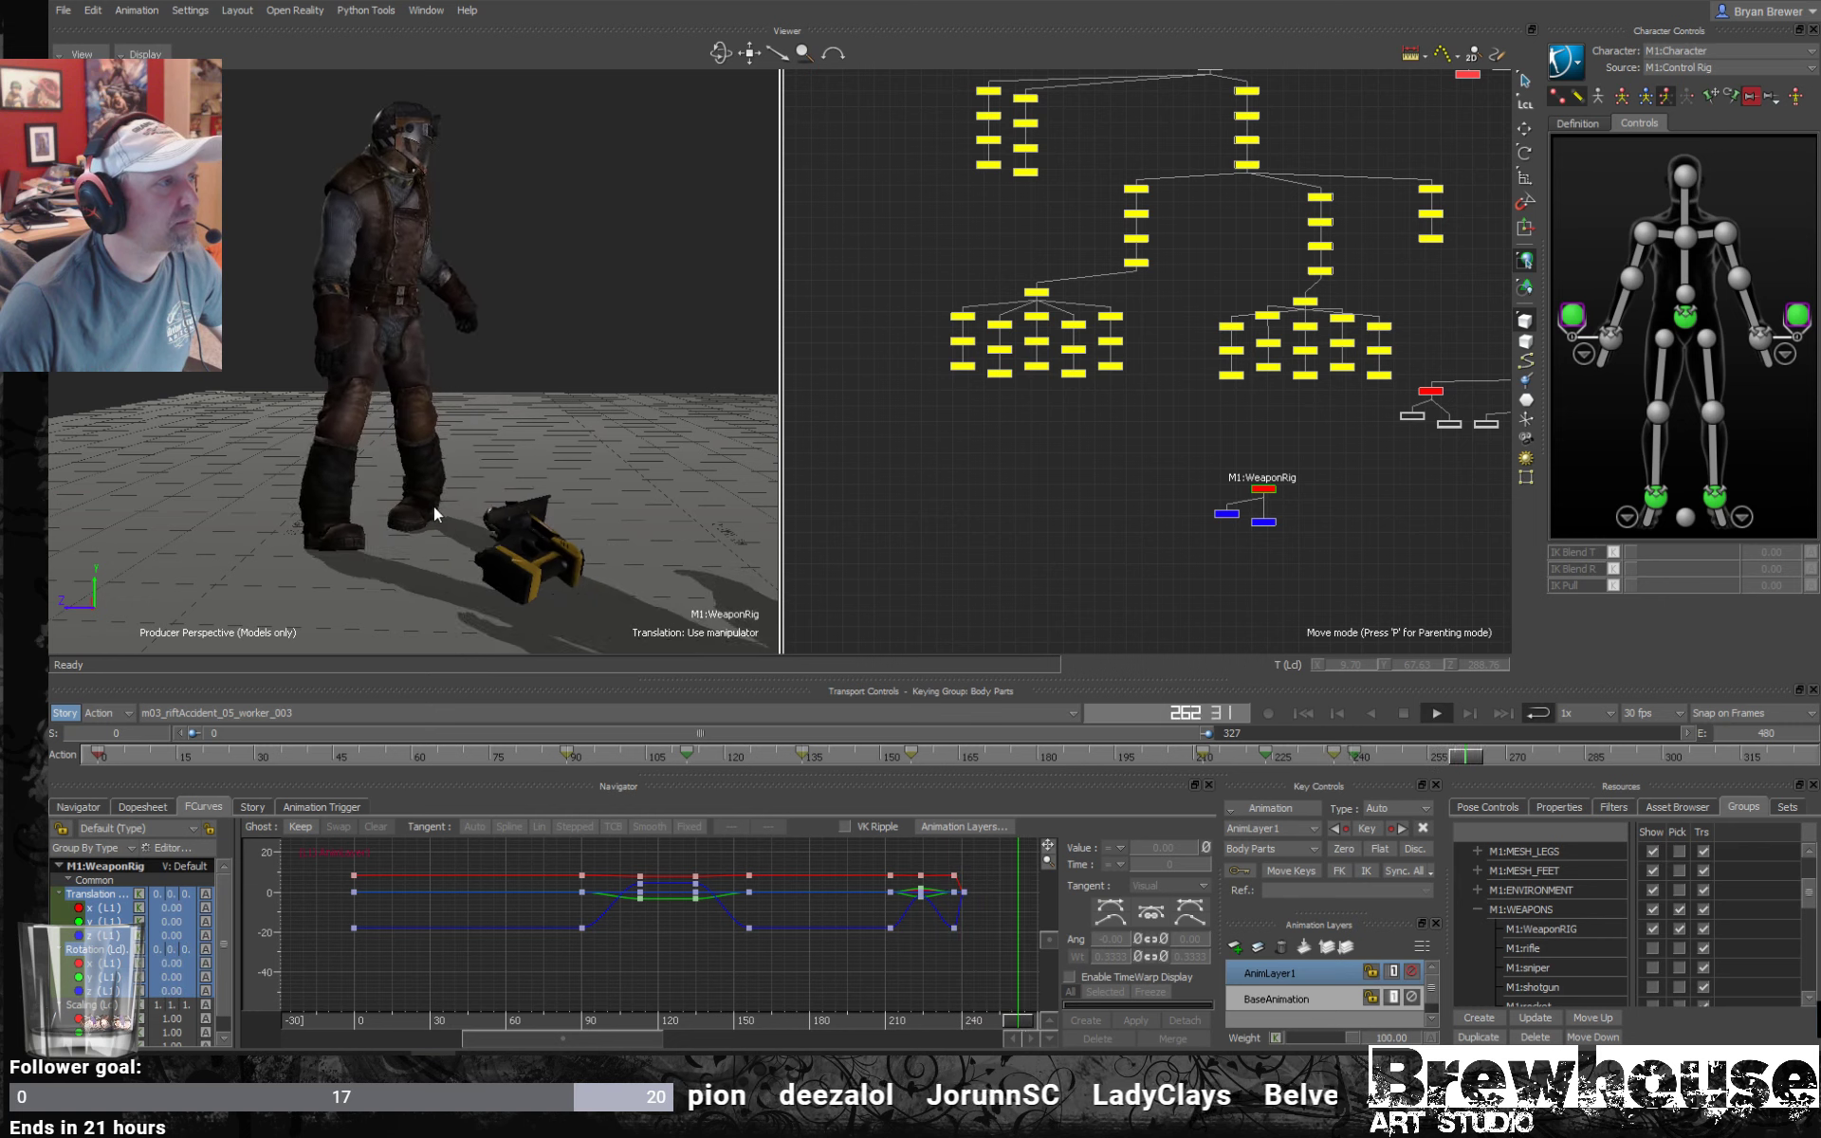
key("space")
left_click_drag(186, 755, 97, 755)
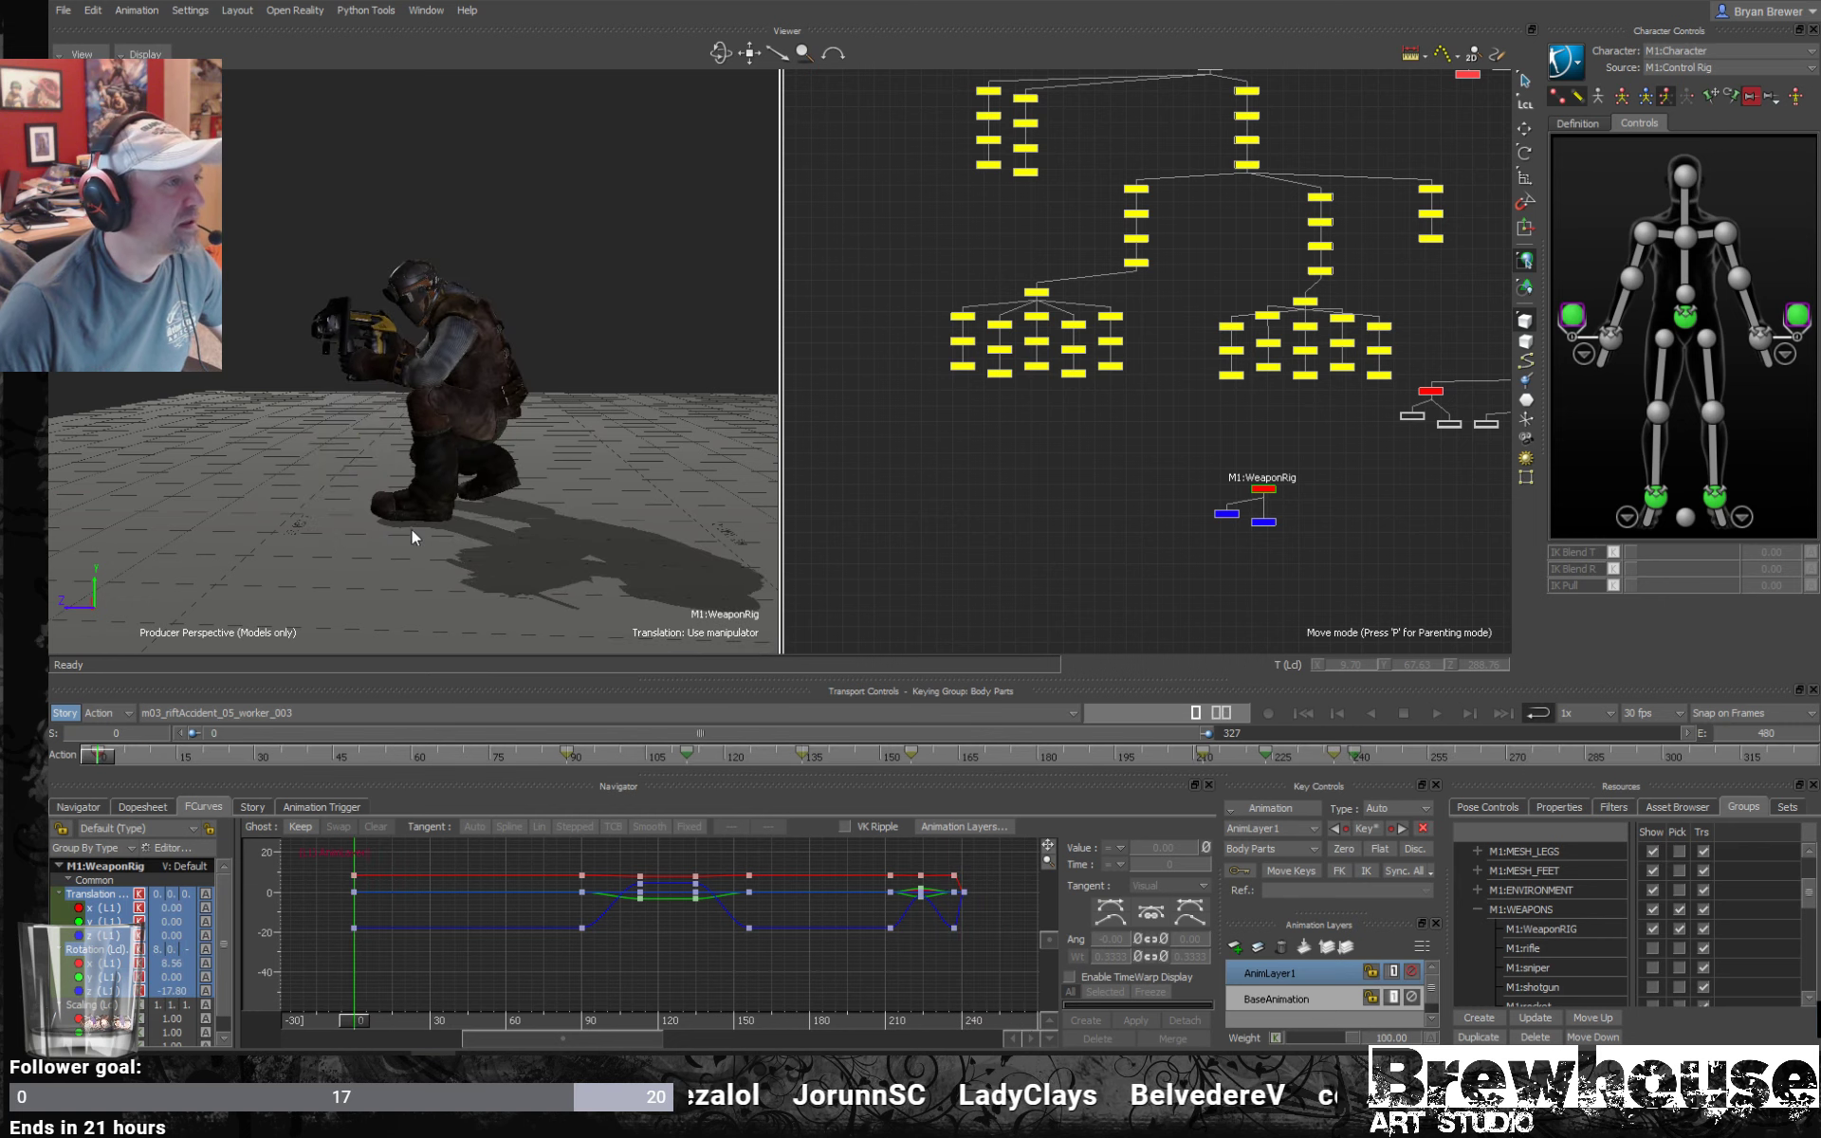
left_click_drag(400, 535, 372, 563, "alt")
right_click_drag(372, 563, 664, 414, "alt")
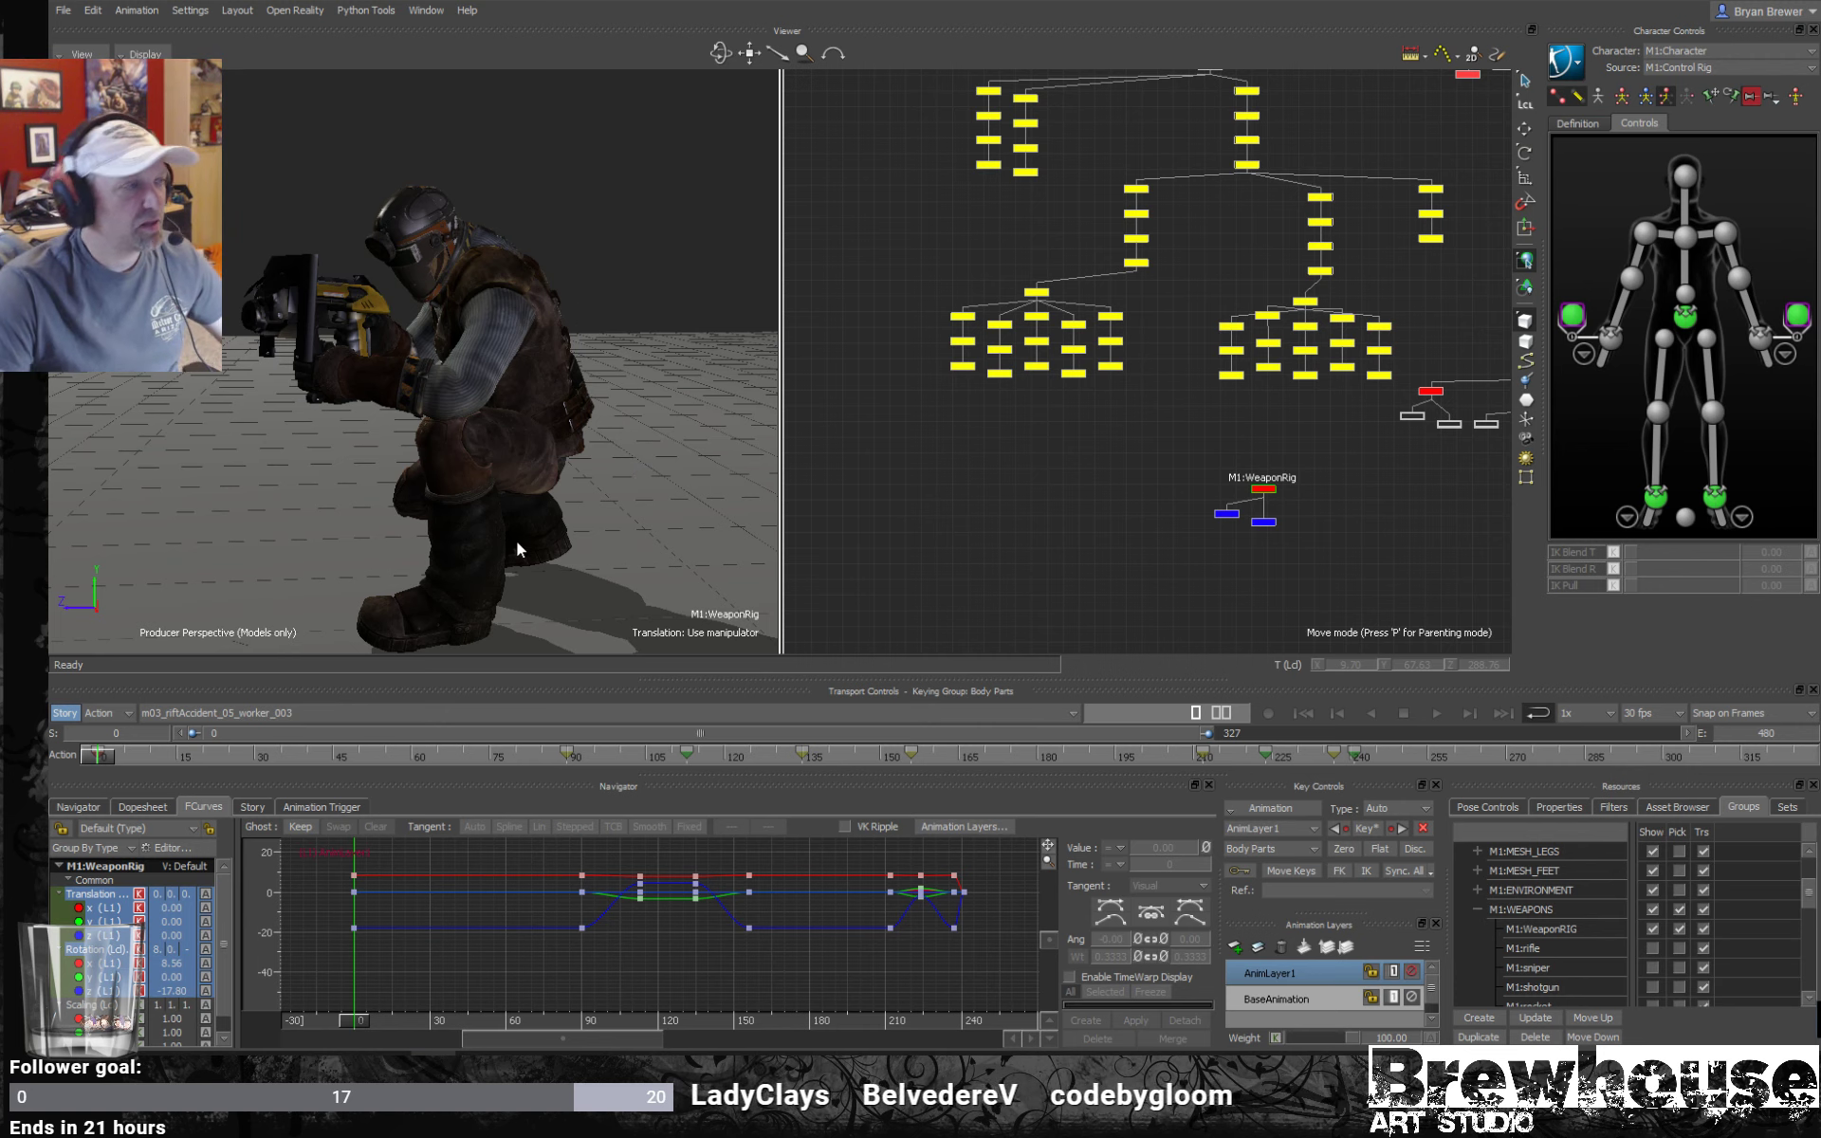
key("space")
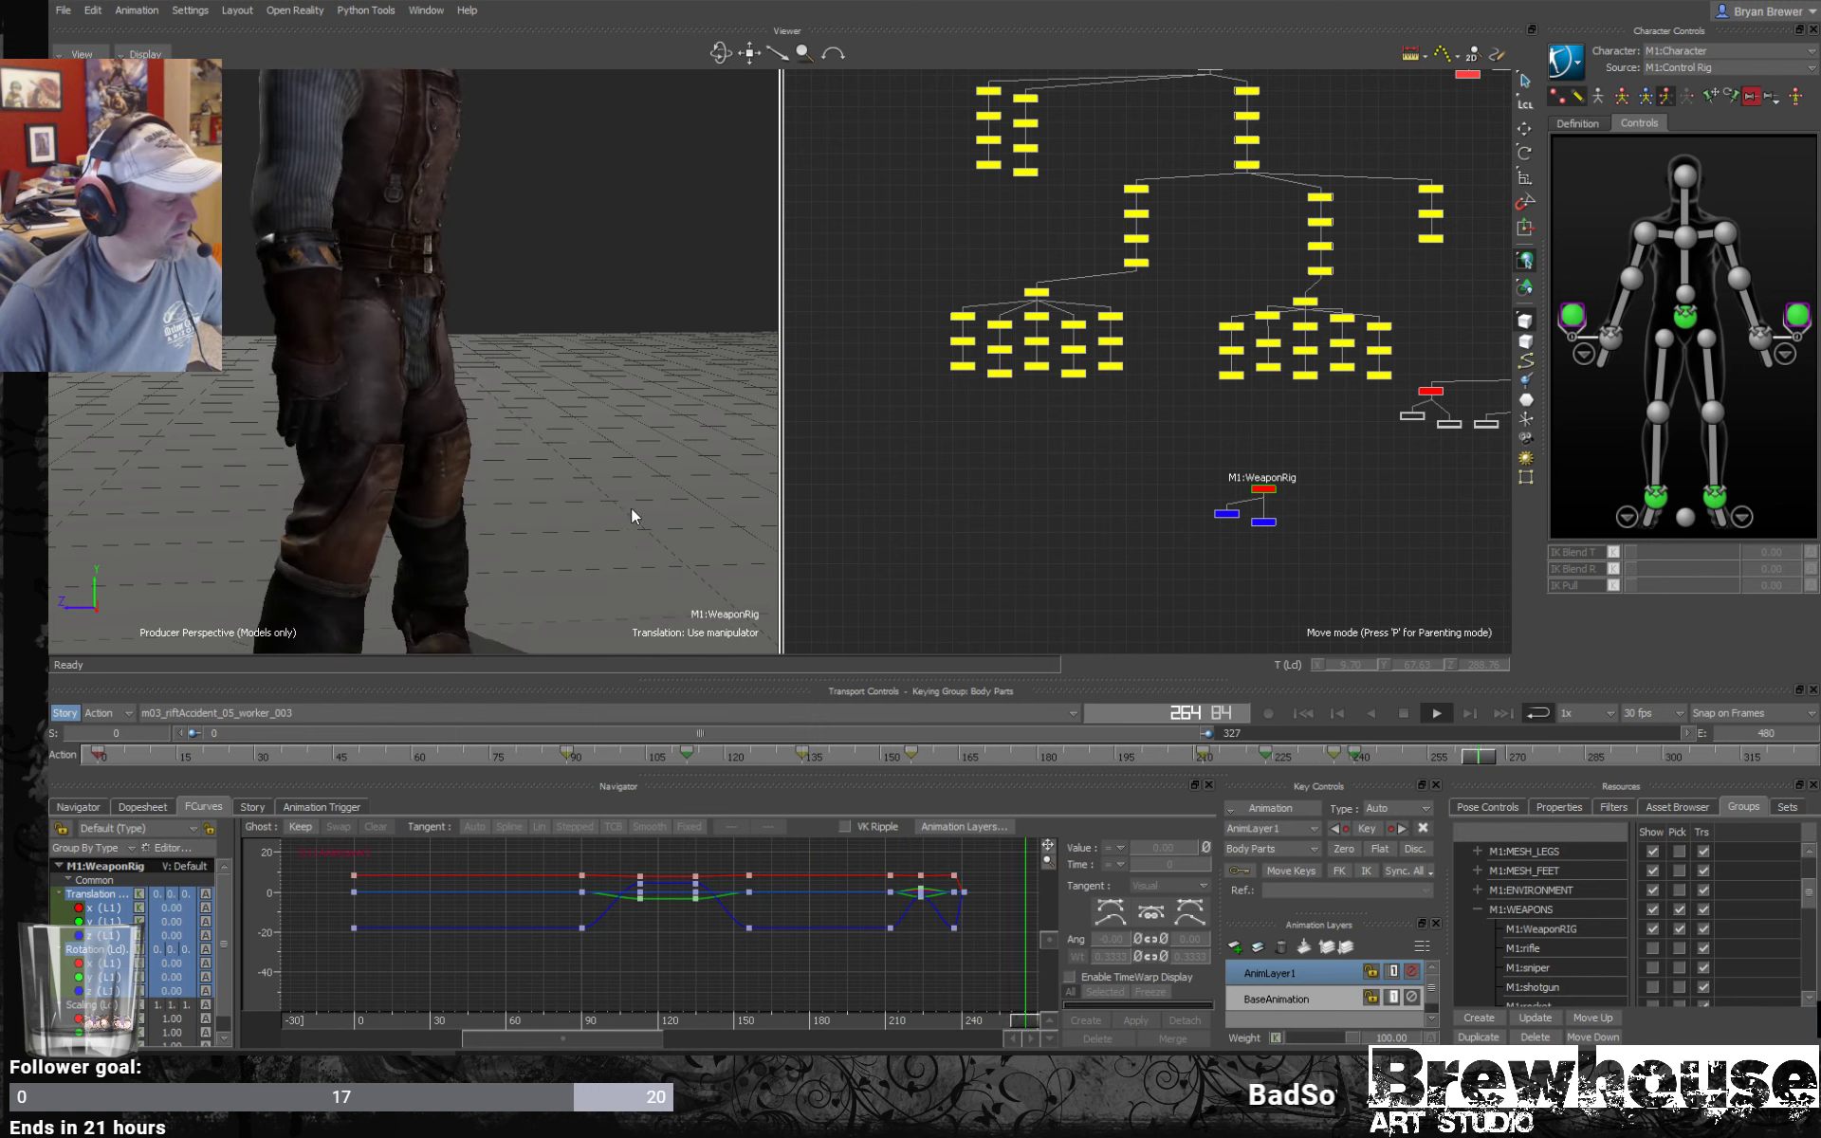
key("ctrl+shift+1")
scroll(759, 485, "down", 5)
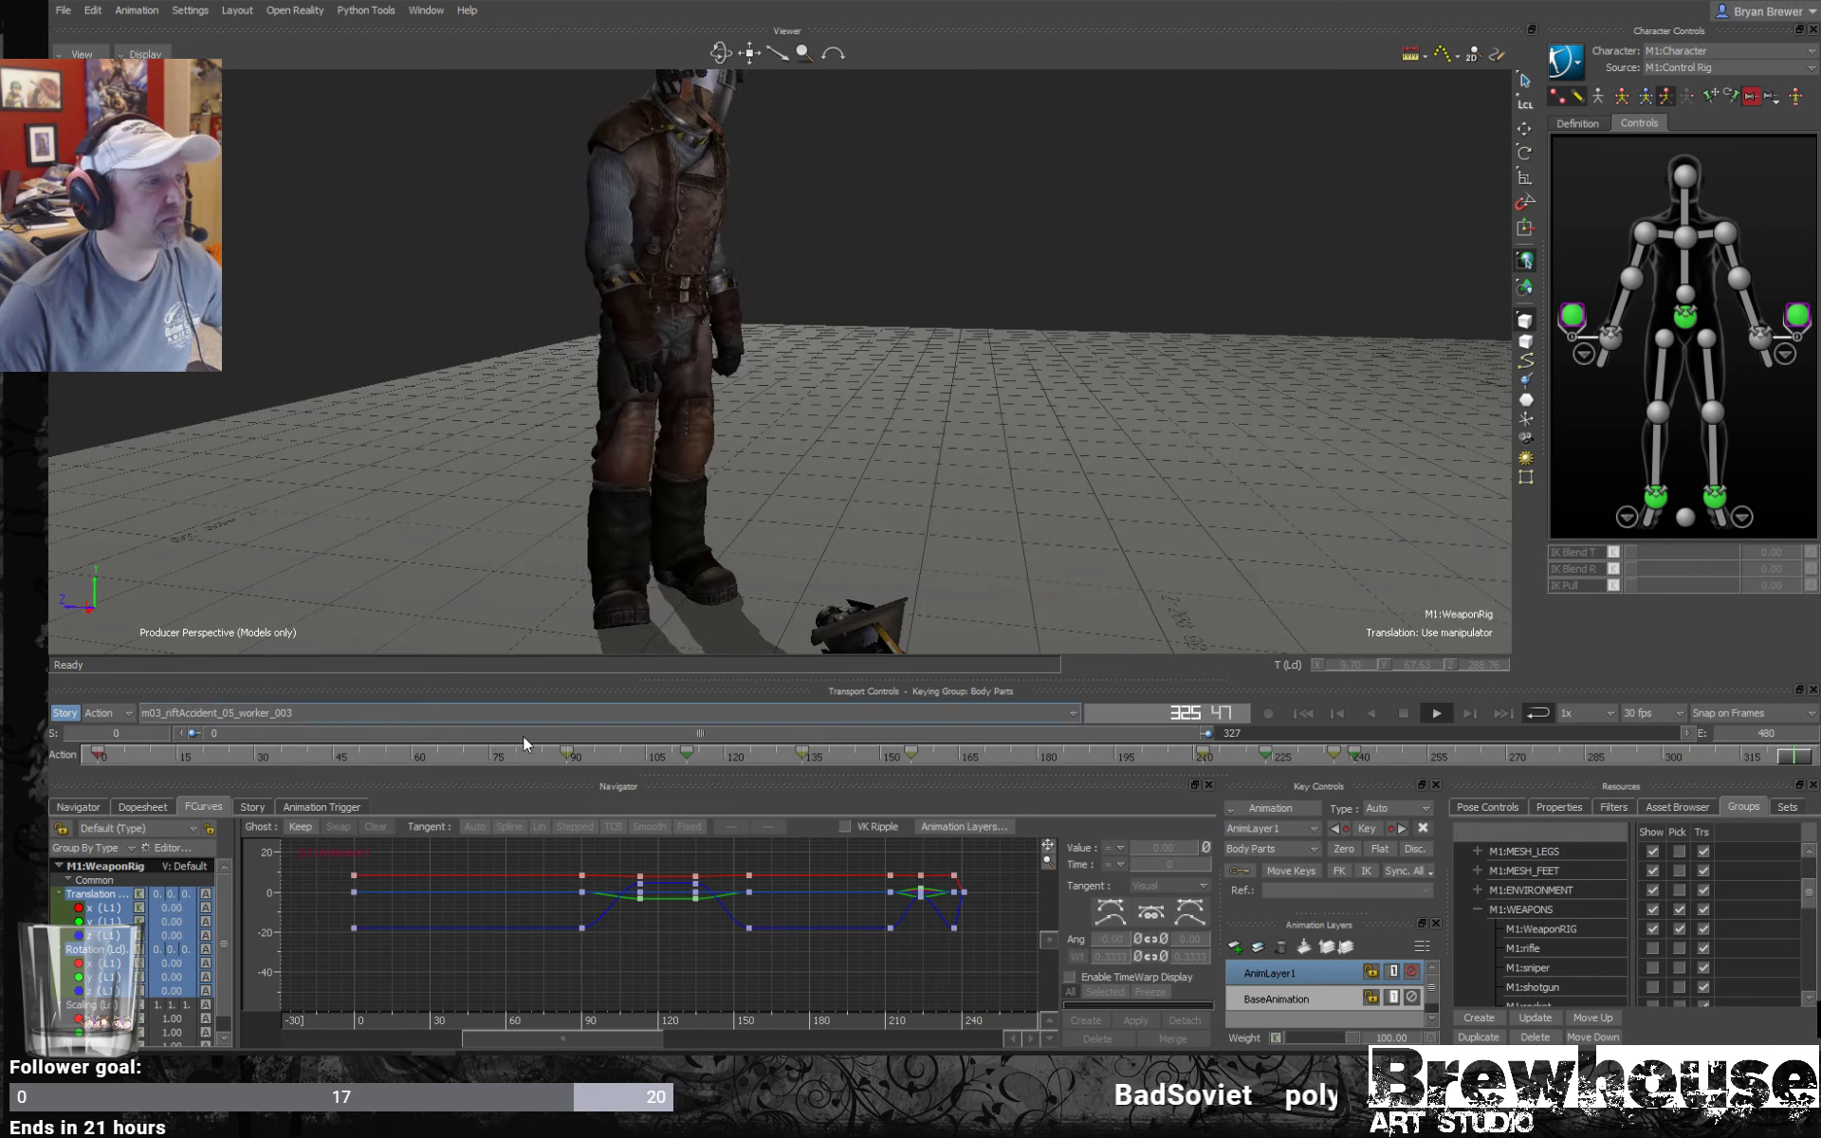
left_click_drag(880, 529, 909, 529, "ctrl+shift")
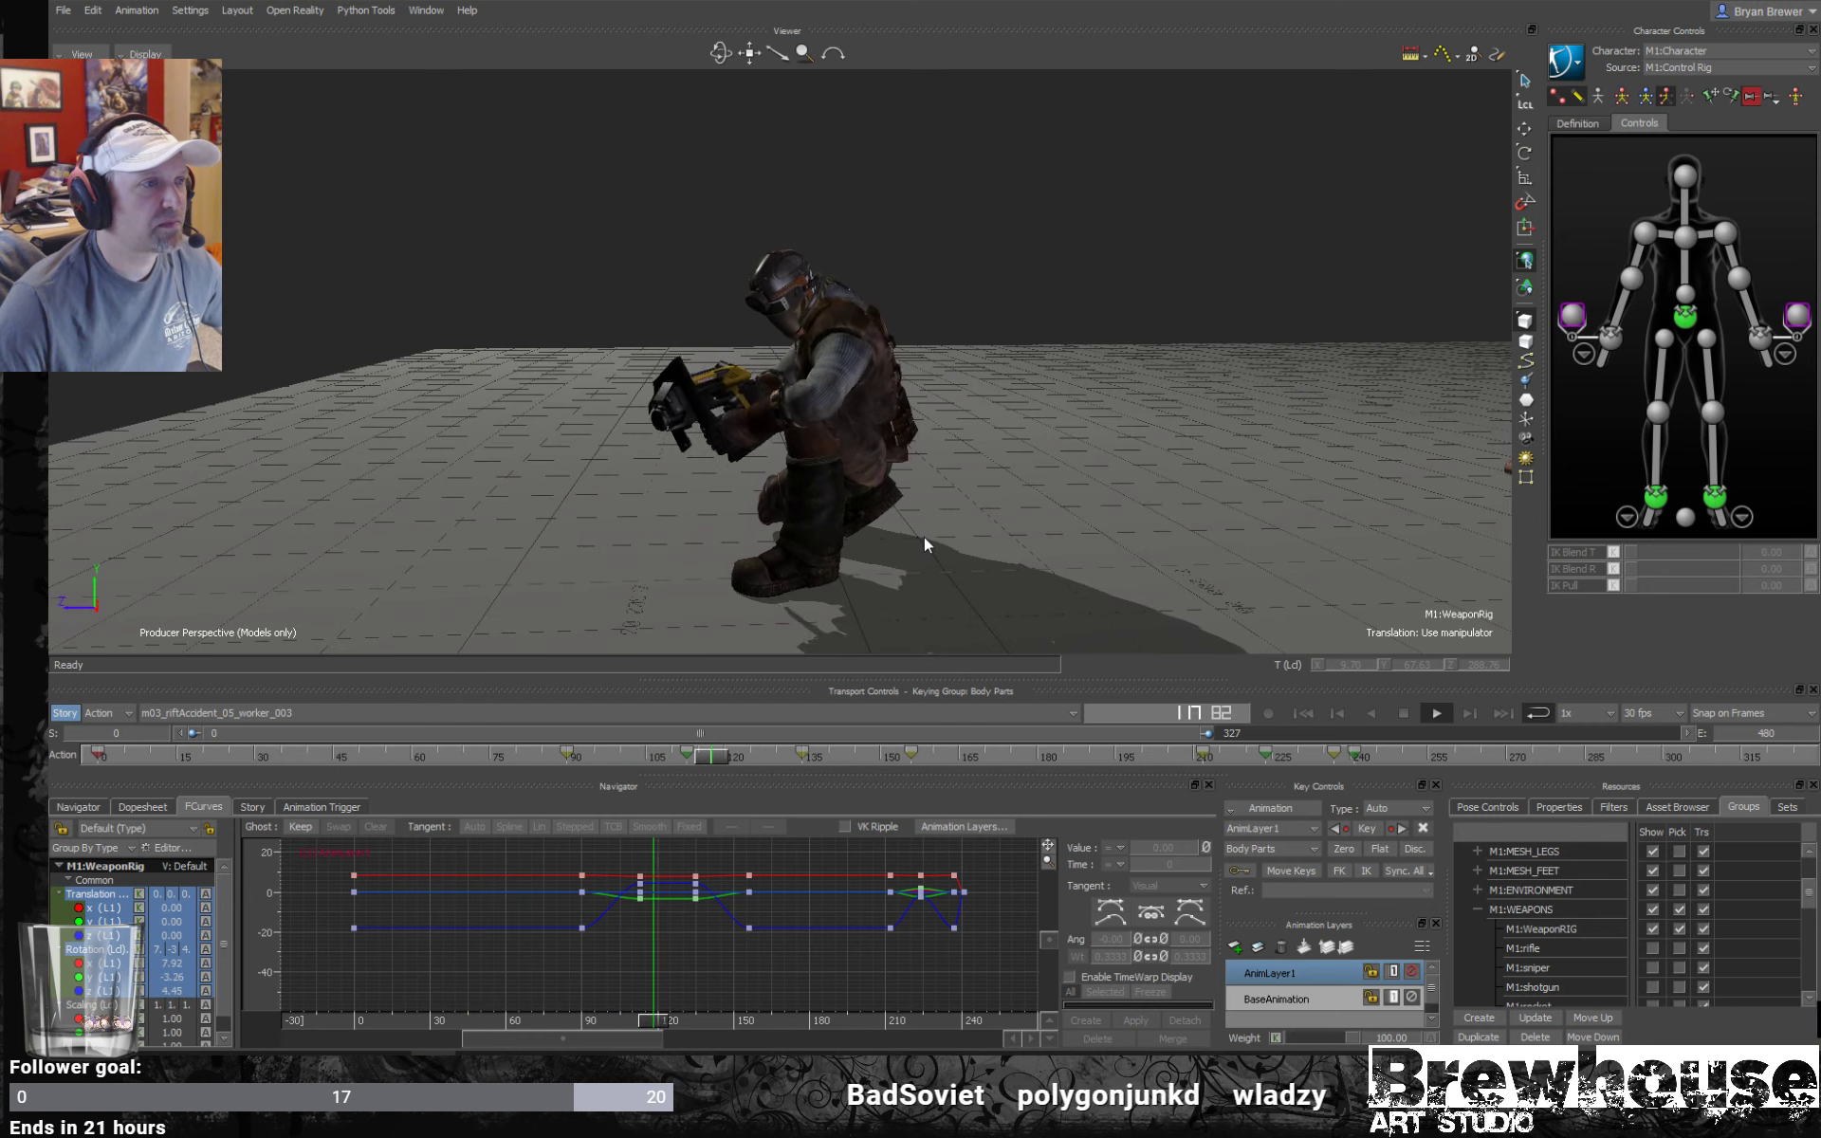
mouse_move(992, 536)
left_mouse_down("ctrl+shift")
mouse_move(1112, 539)
mouse_move(1007, 539)
left_mouse_up("ctrl+shift")
key("space")
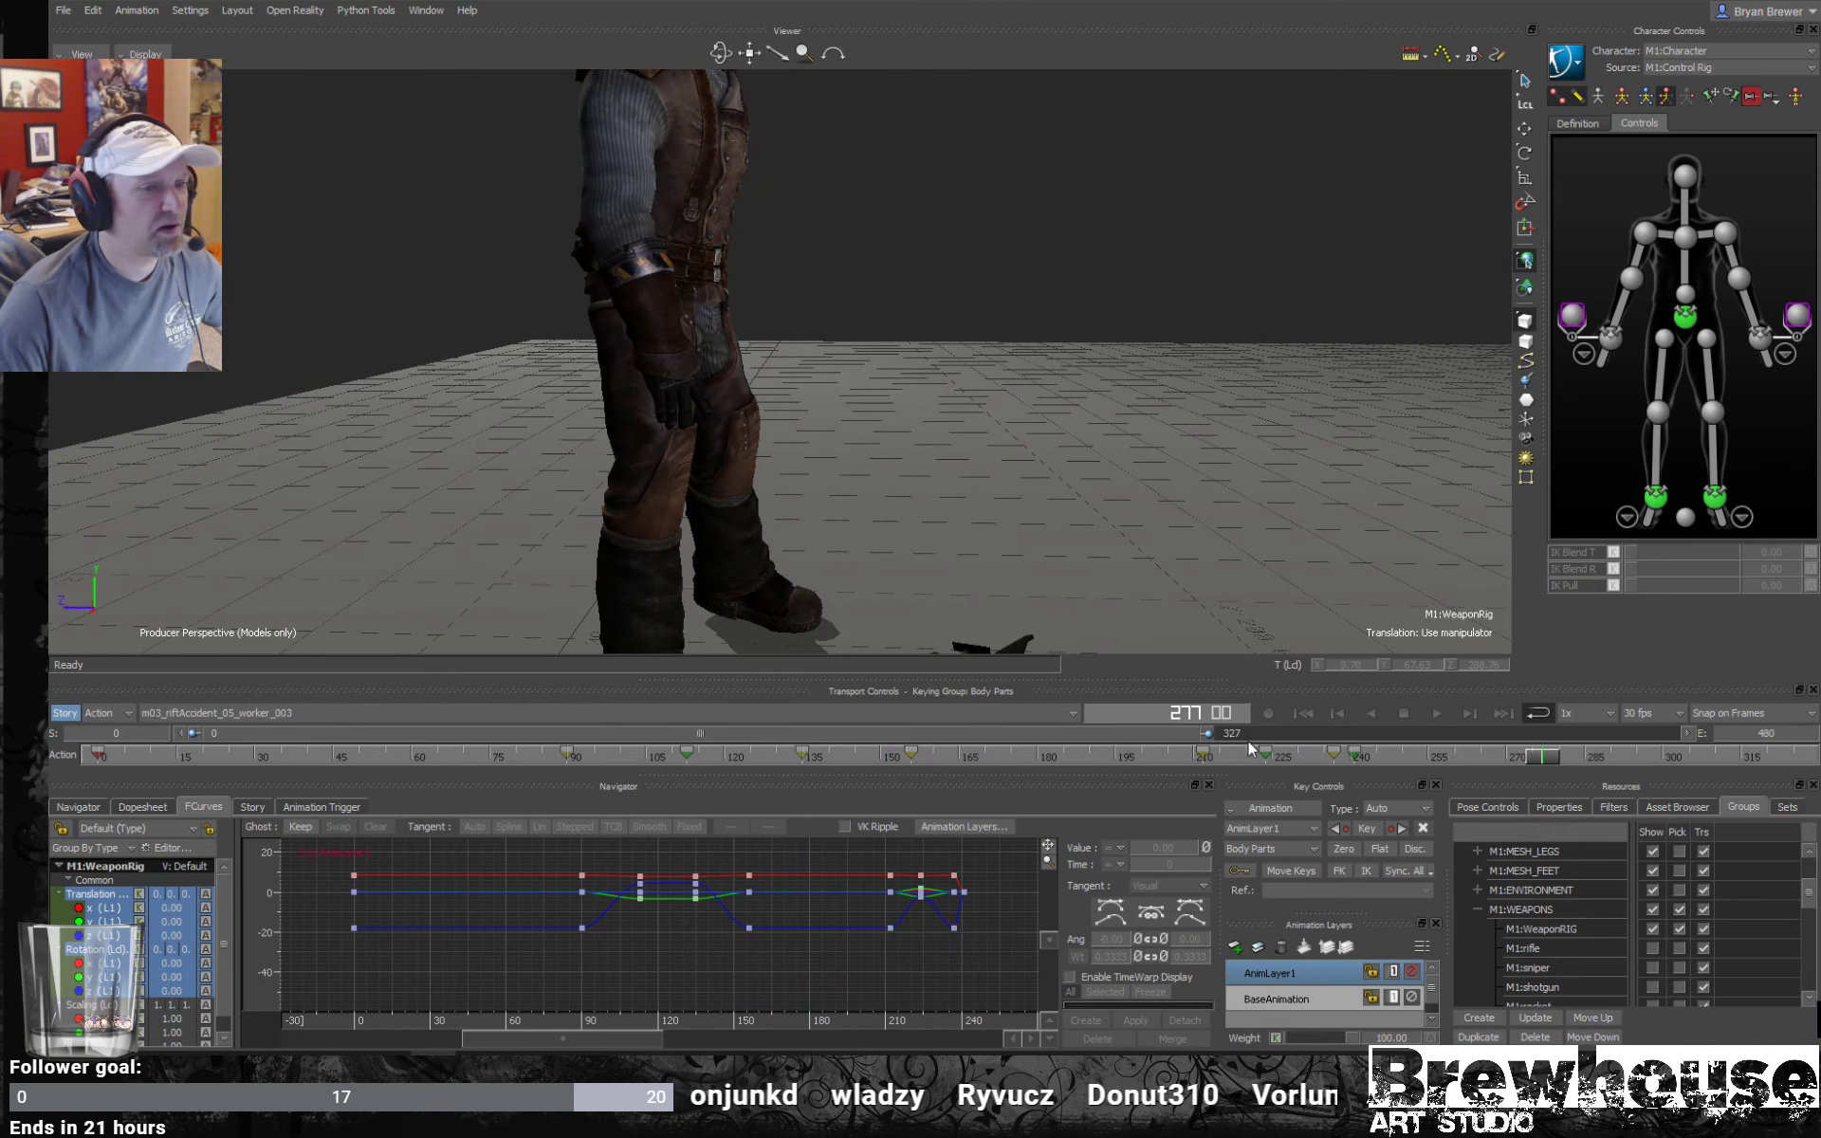
Set the timeline range to frames 153–480 and set a zero key on the left wrist effector at frame 248.
left_click_drag(1125, 736, 1638, 714)
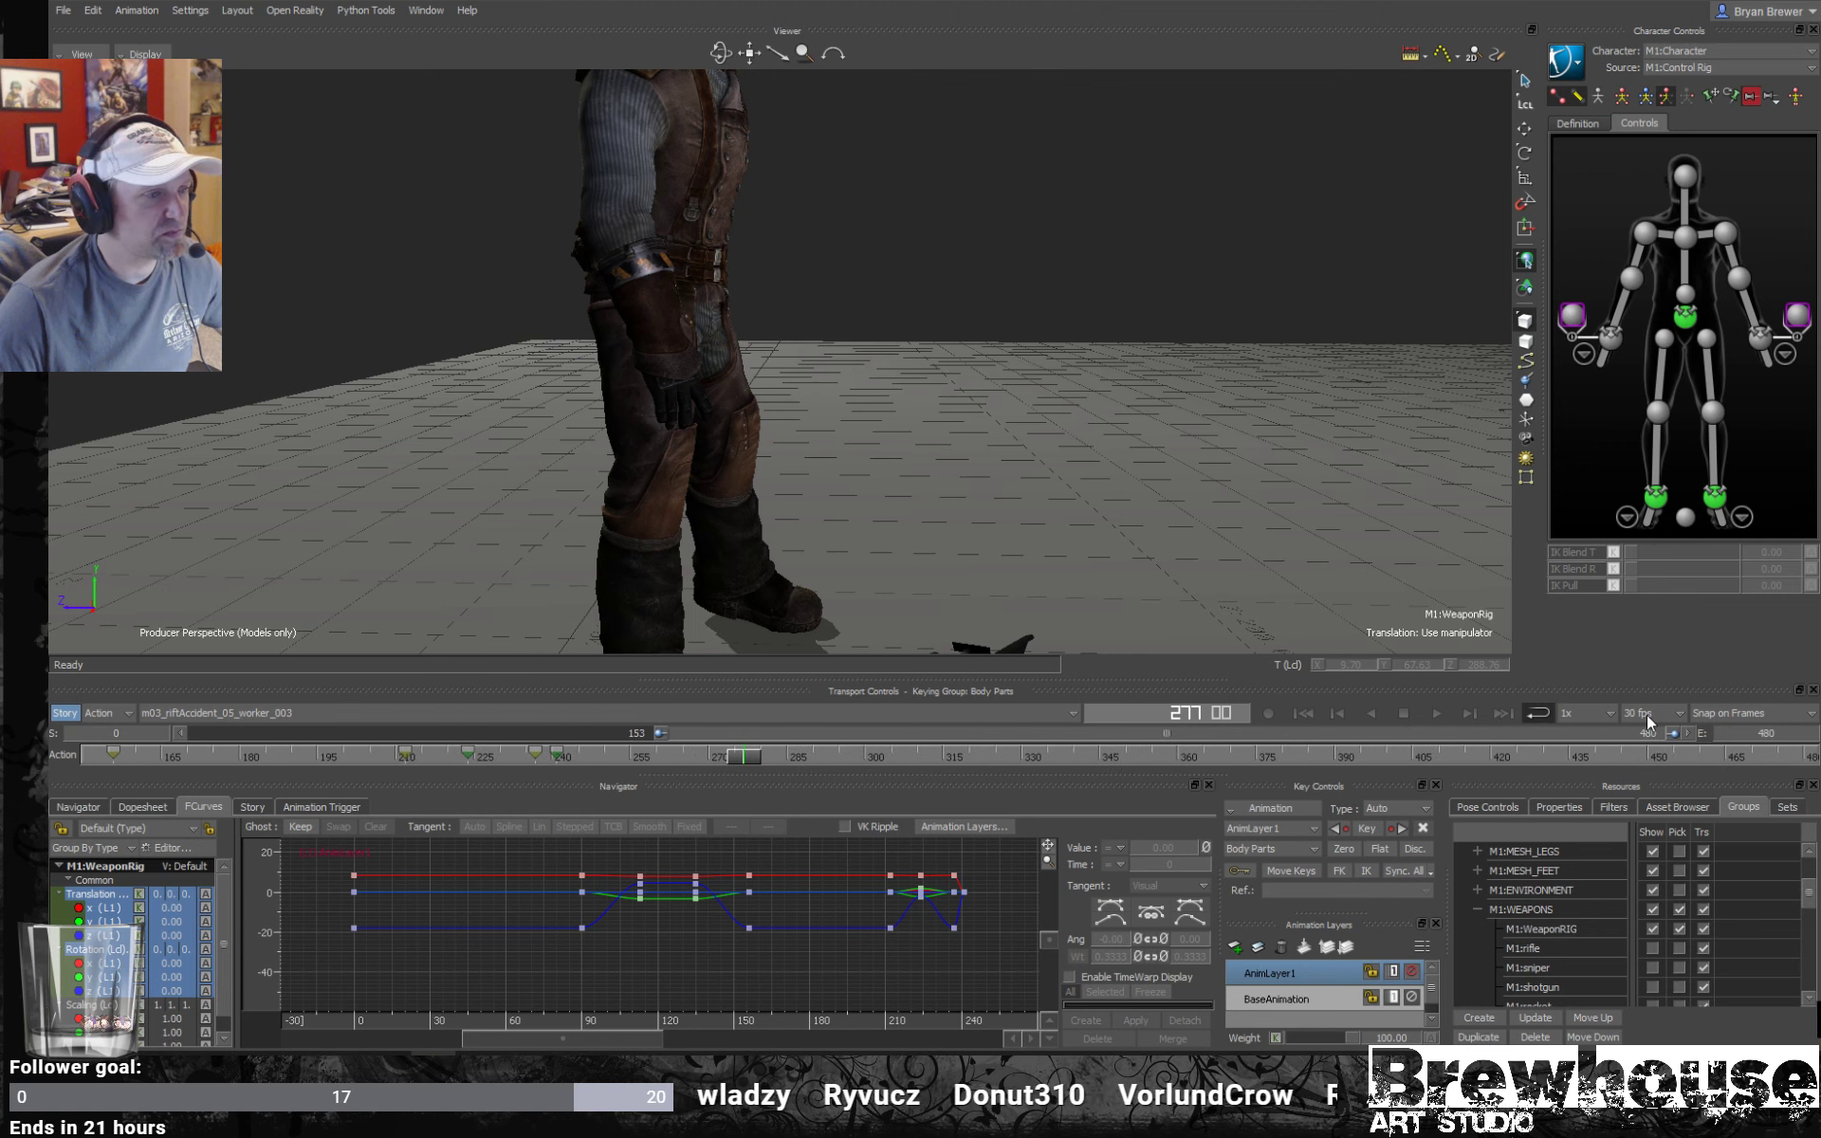
left_click_drag(755, 764, 698, 758)
left_click_drag(759, 578, 871, 555, "ctrl+shift")
left_click(1751, 336)
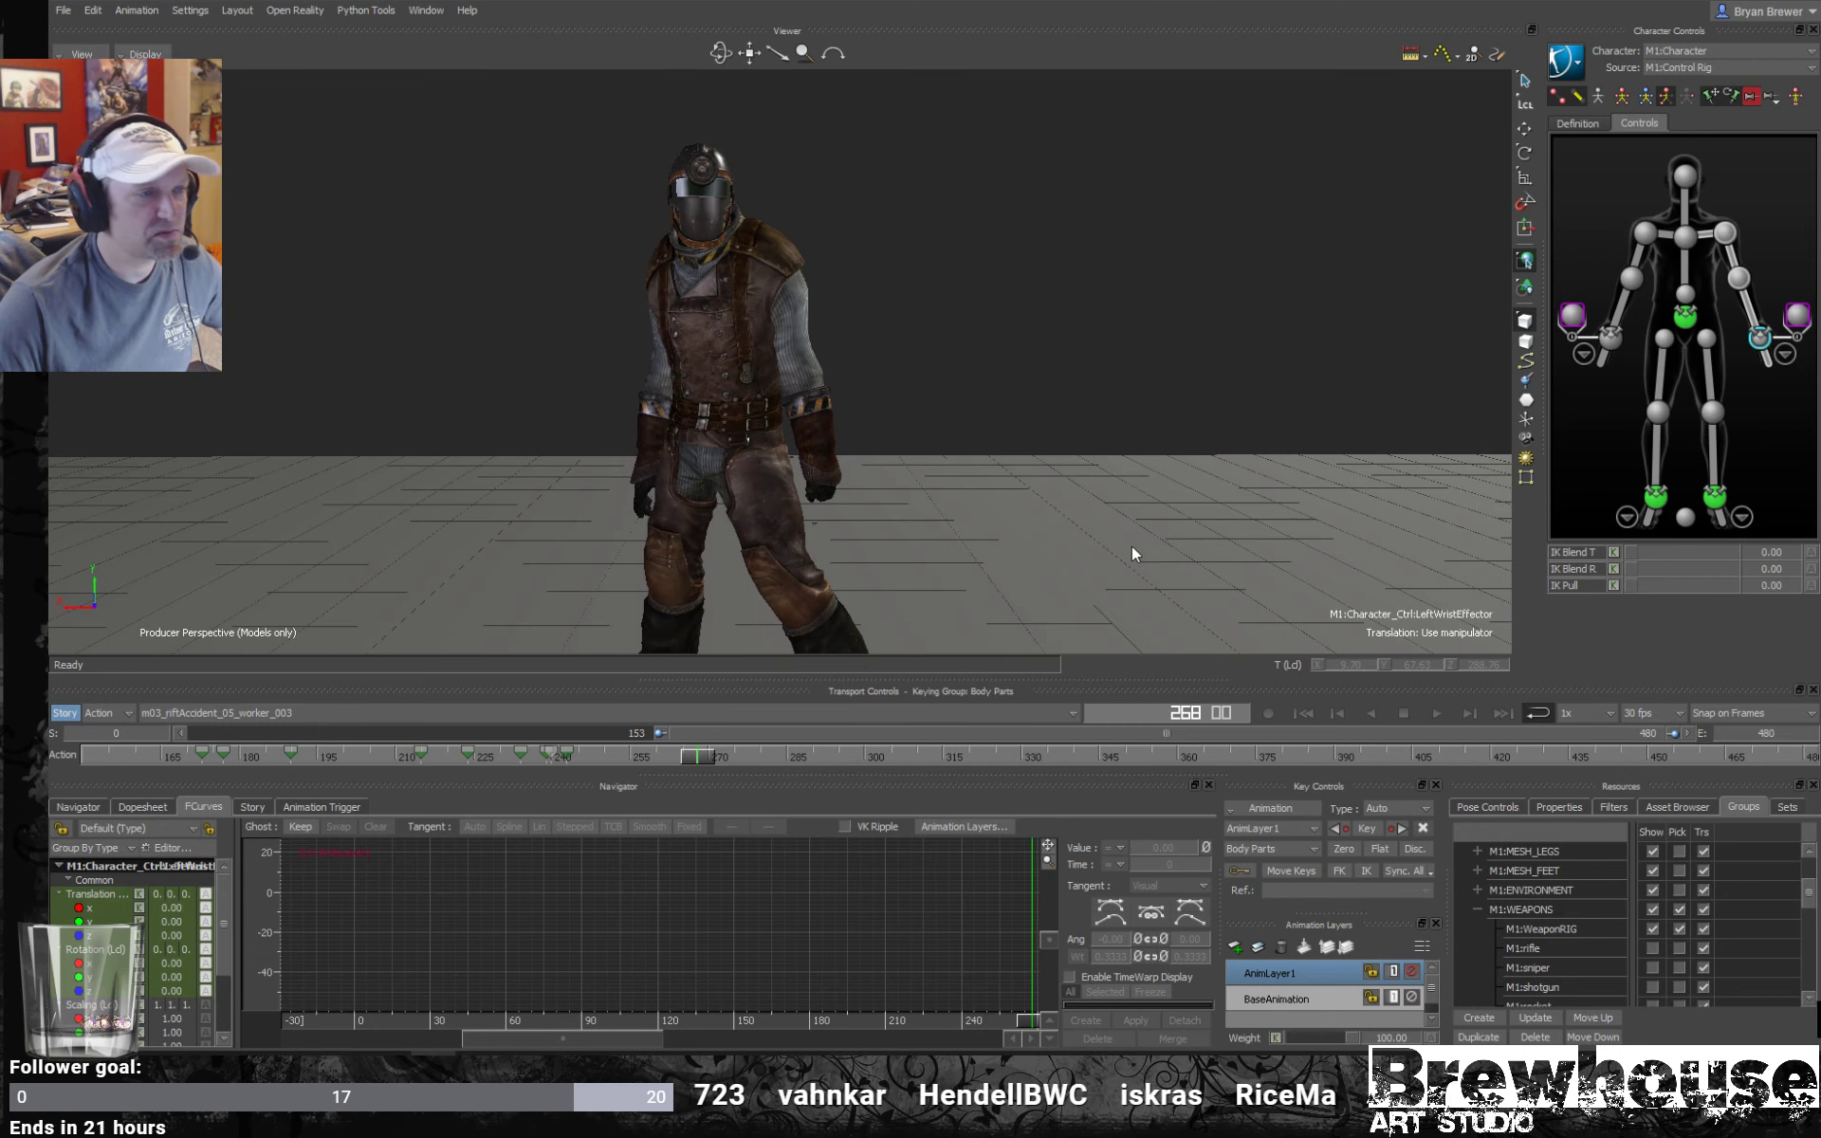
left_click_drag(1131, 544, 828, 482, "ctrl+shift")
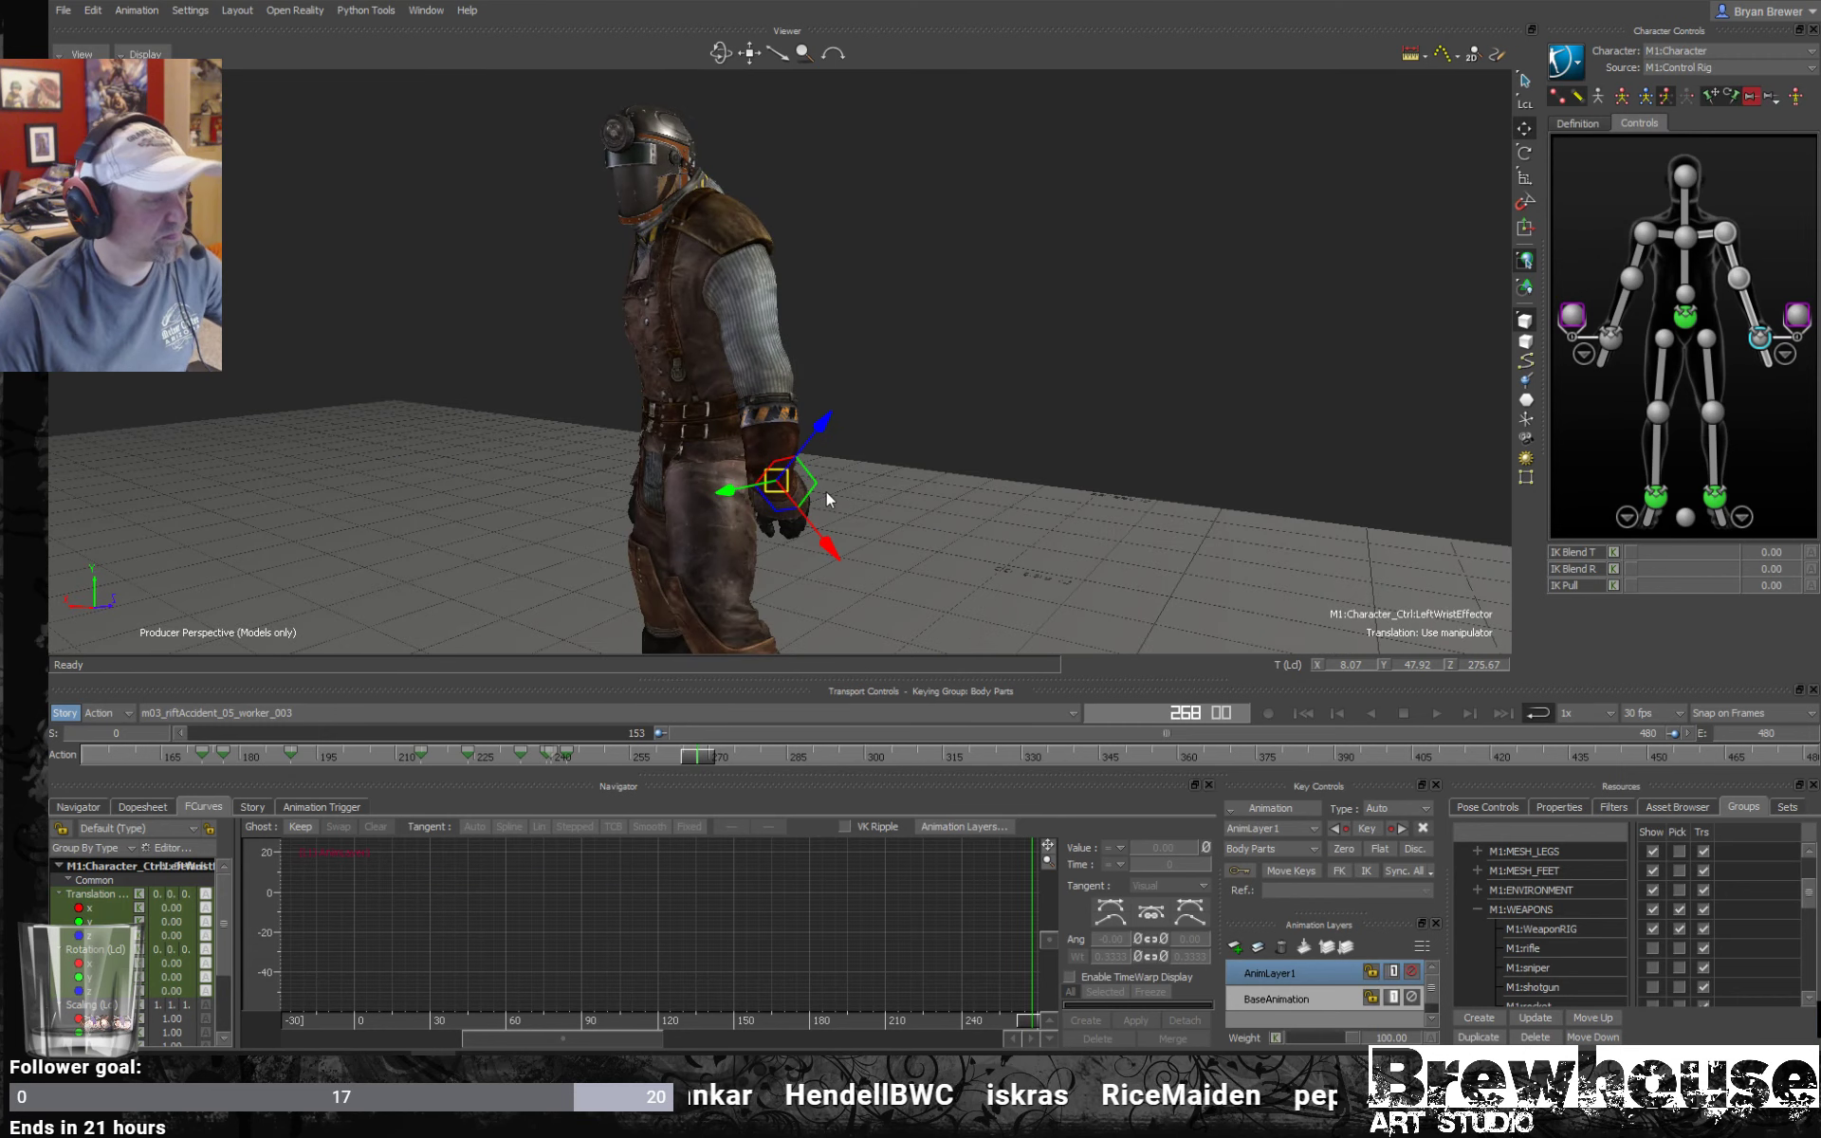
key("l")
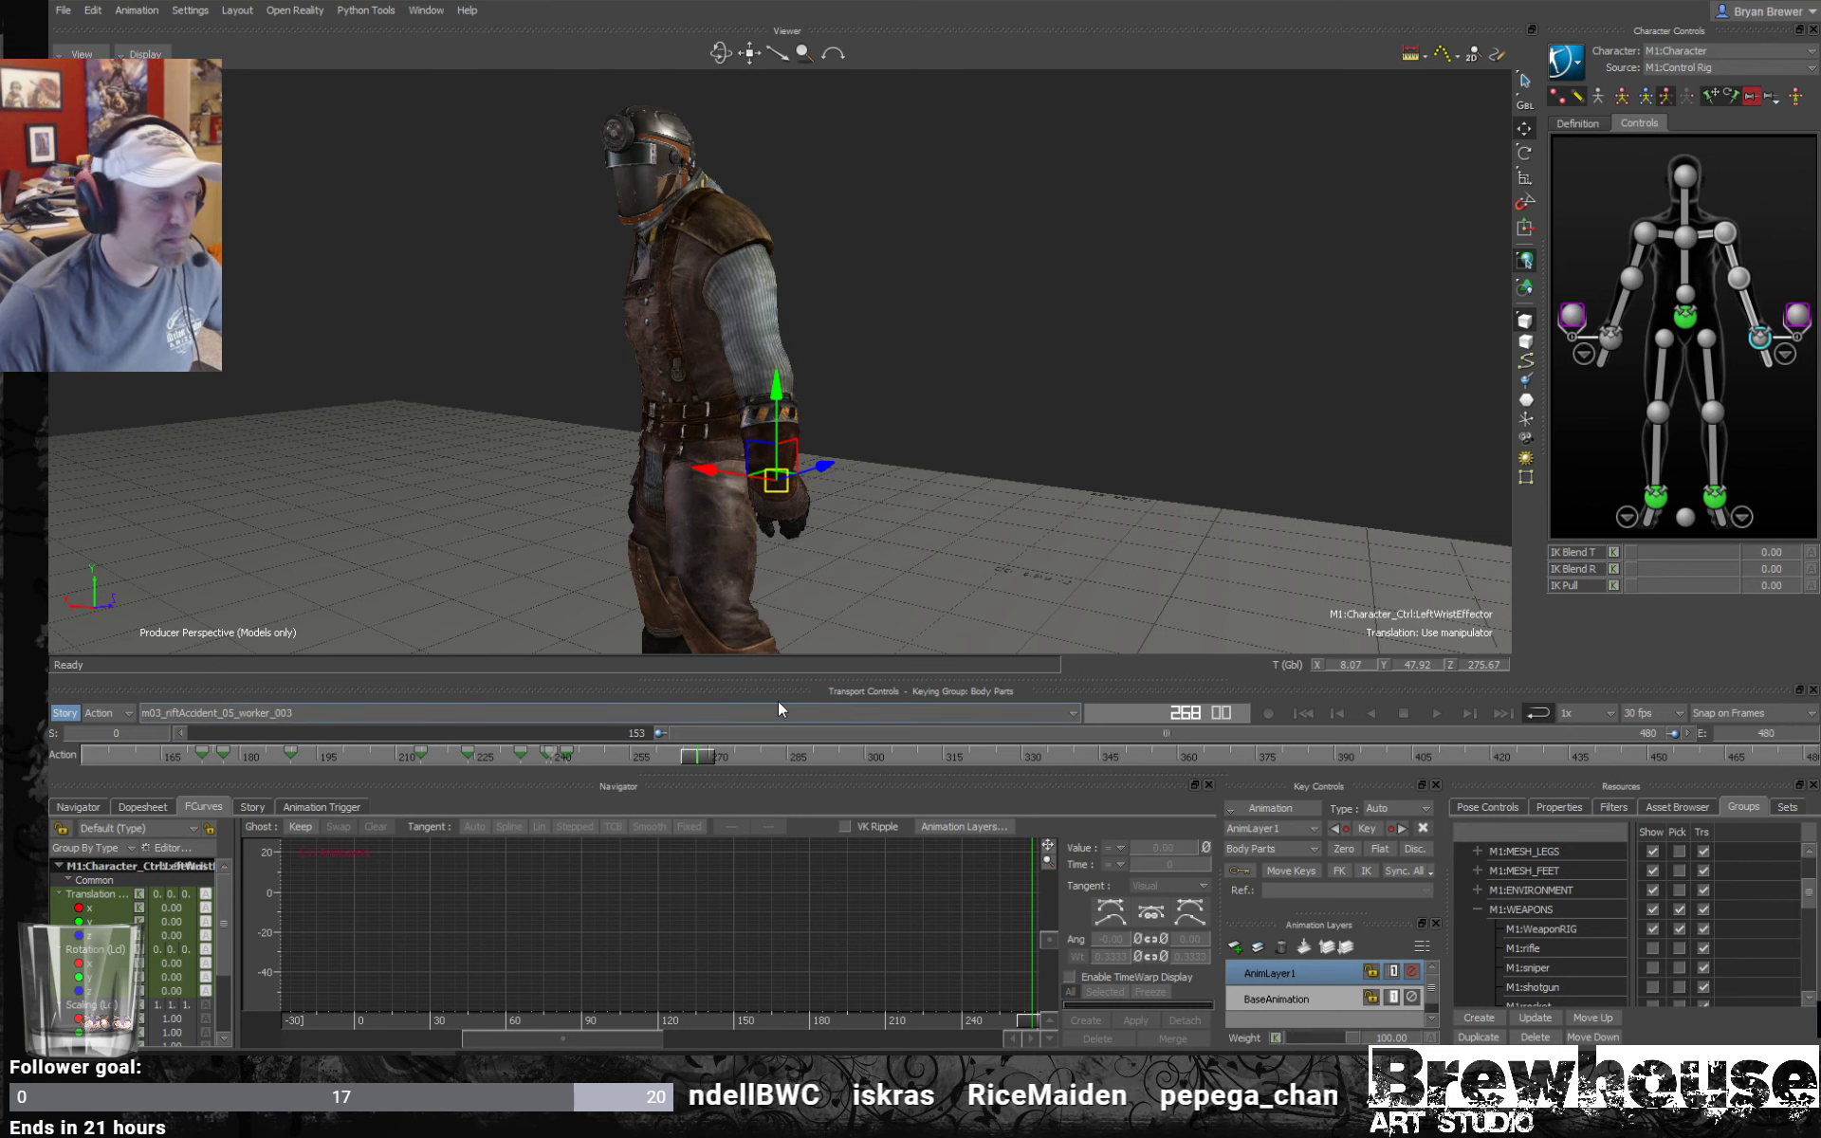
left_click_drag(637, 756, 580, 762)
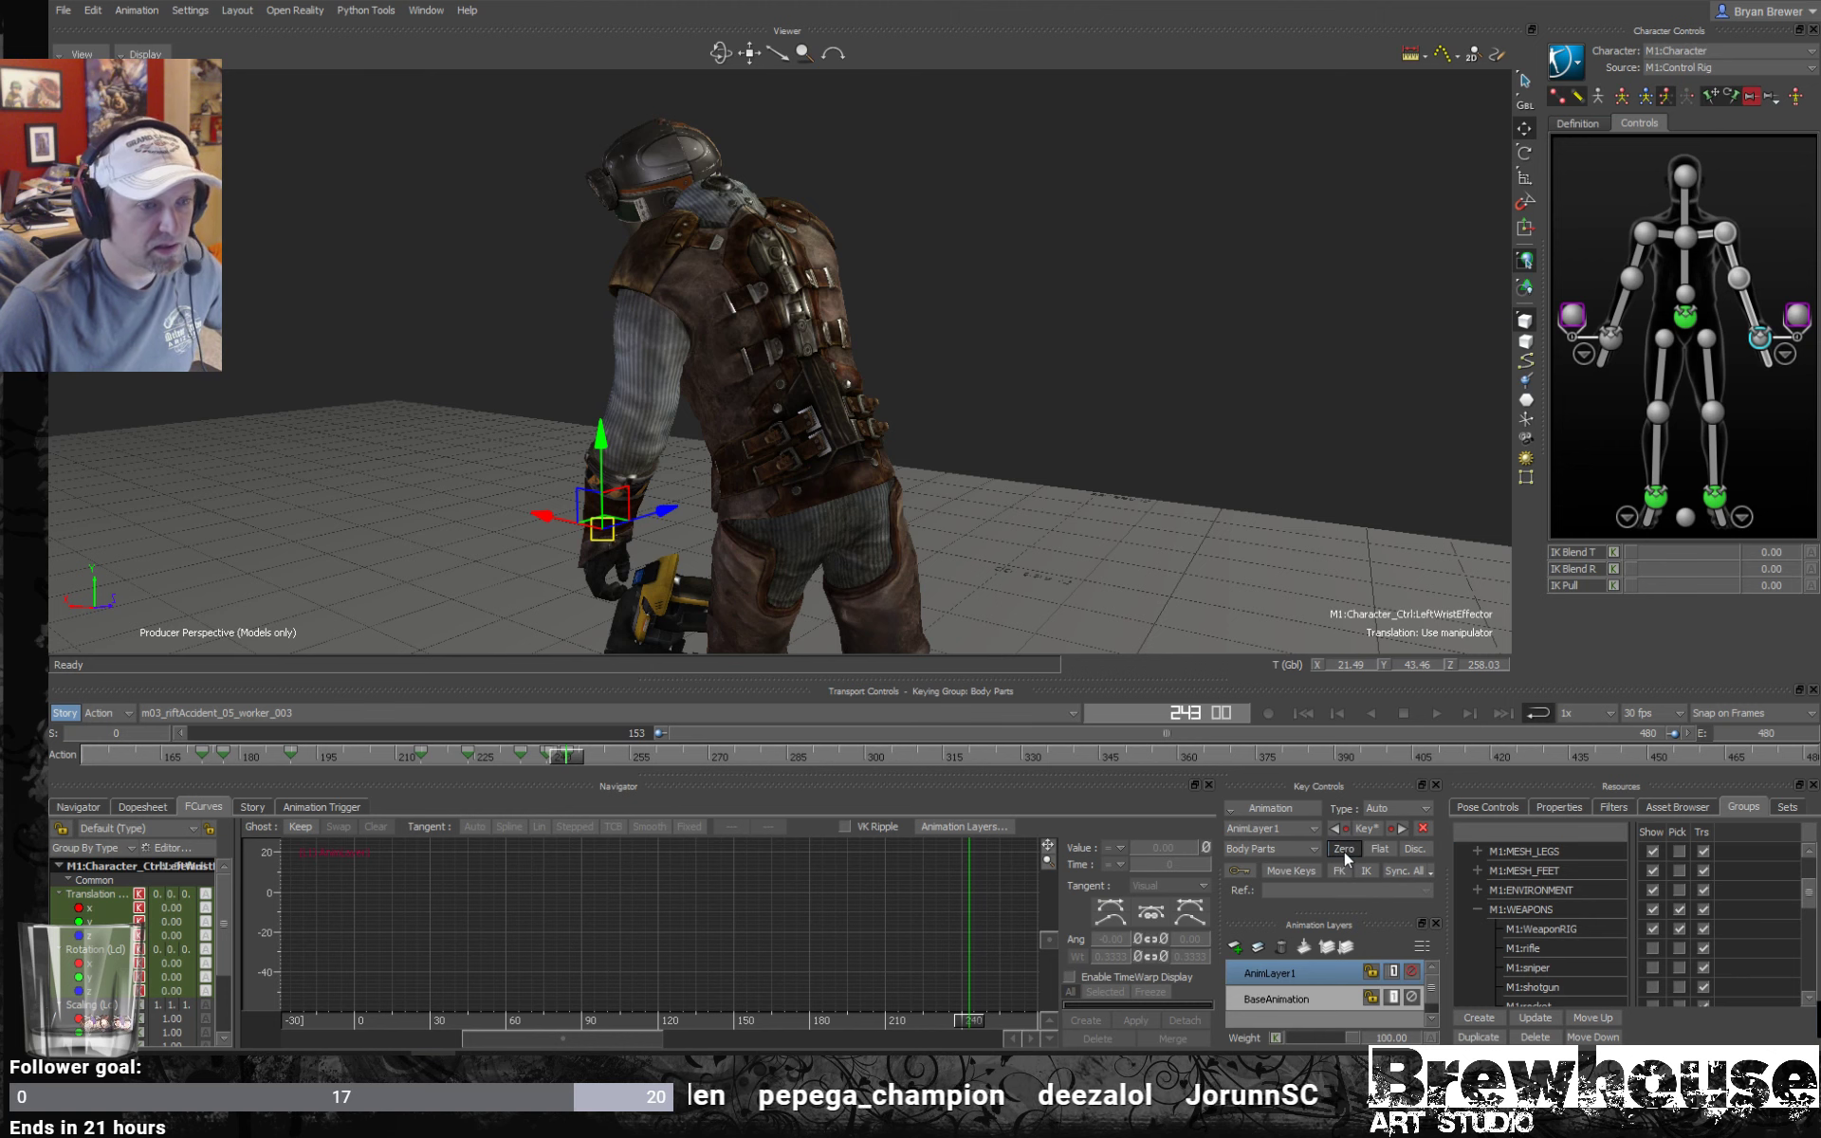
Raise and rotate the left wrist effector at frame 268 to move the hand off the hip, and key it.
left_click_drag(567, 755, 694, 768)
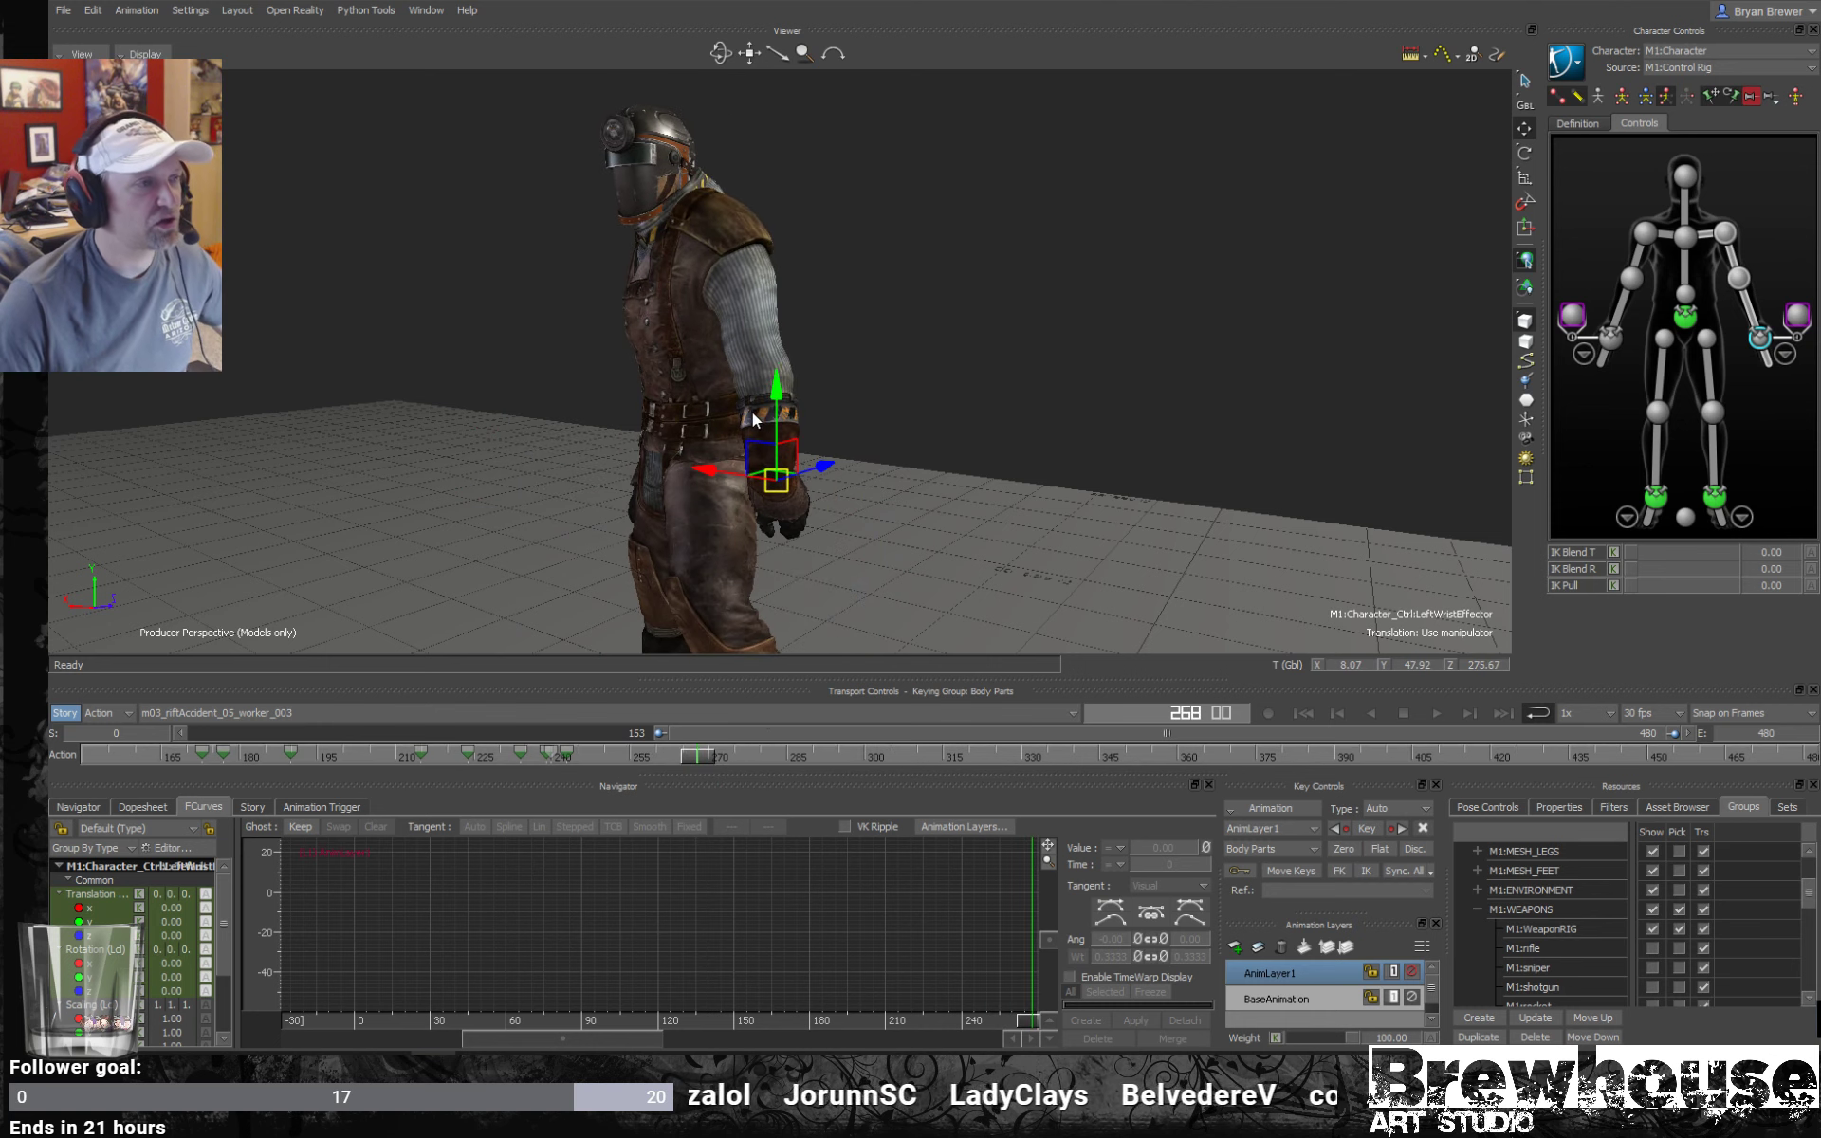
left_click_drag(776, 400, 775, 395)
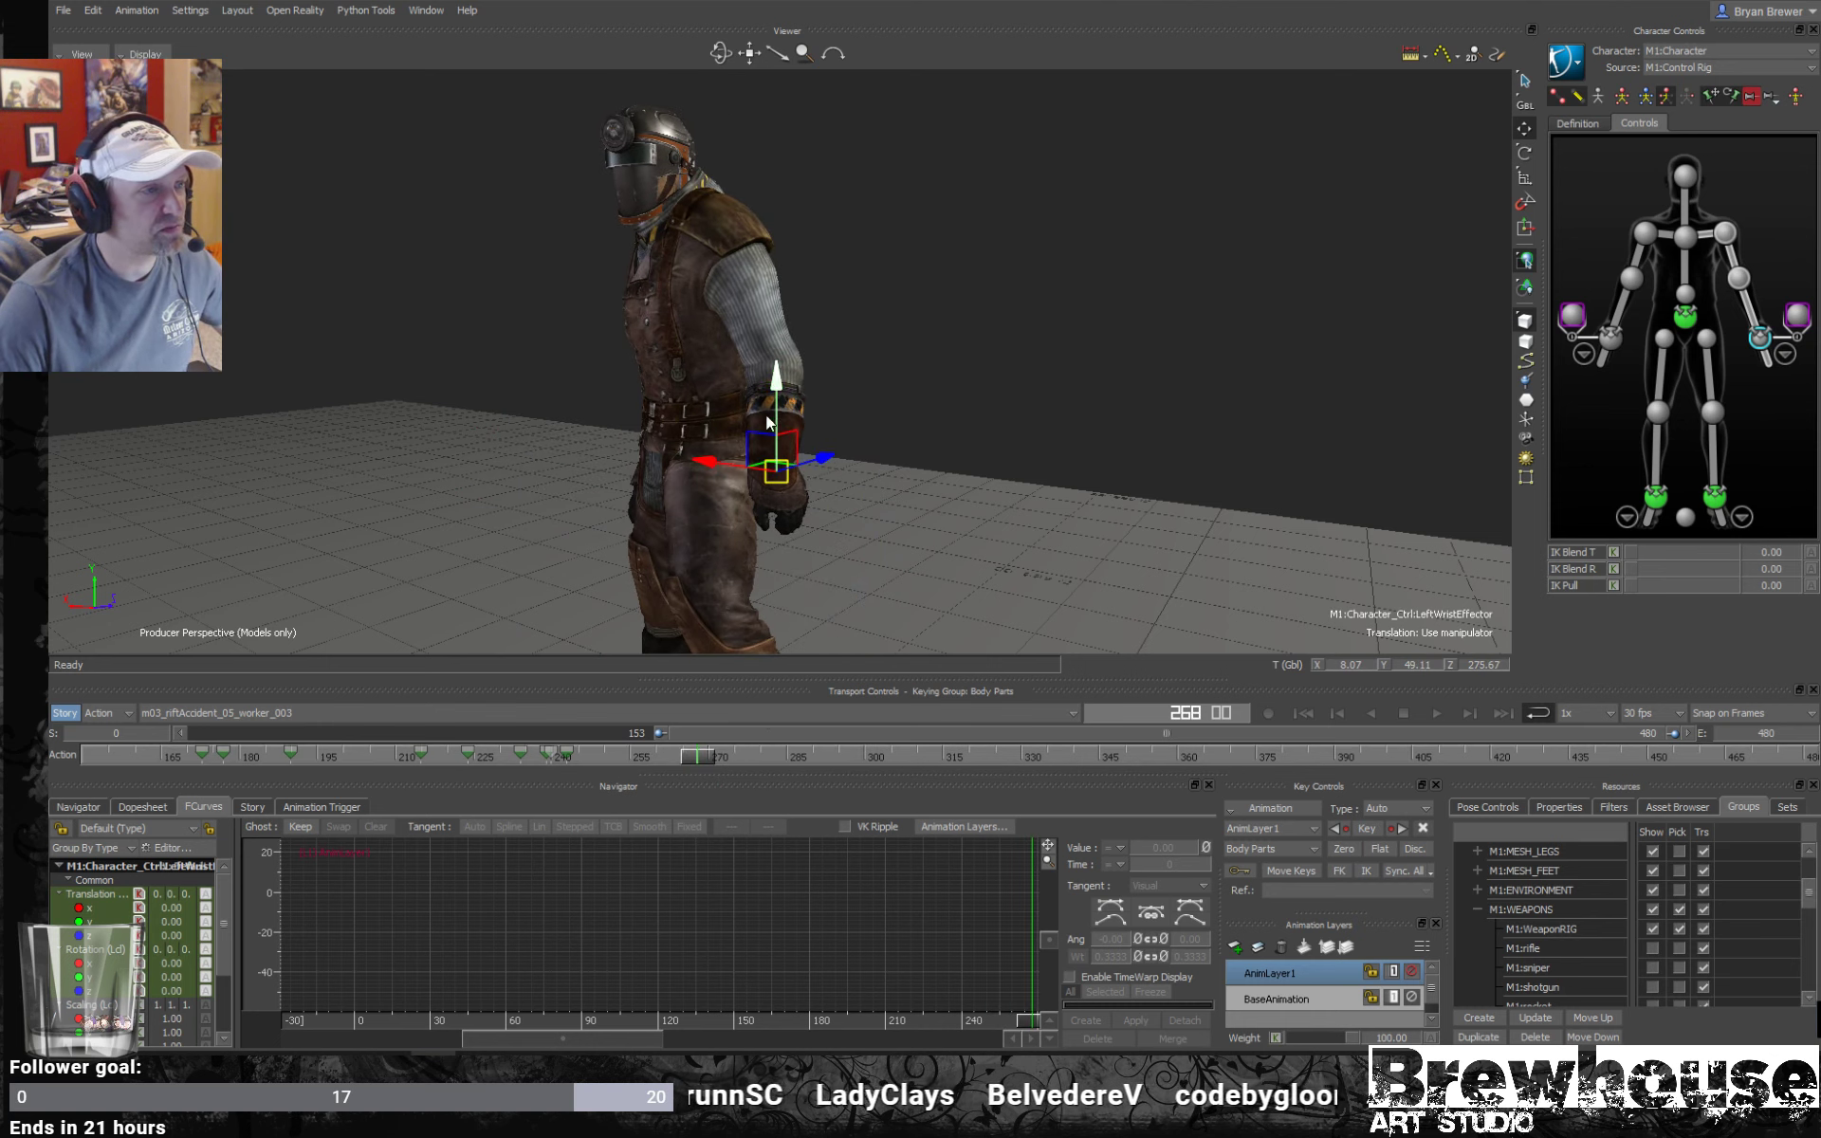
left_click_drag(743, 463, 892, 457, "alt")
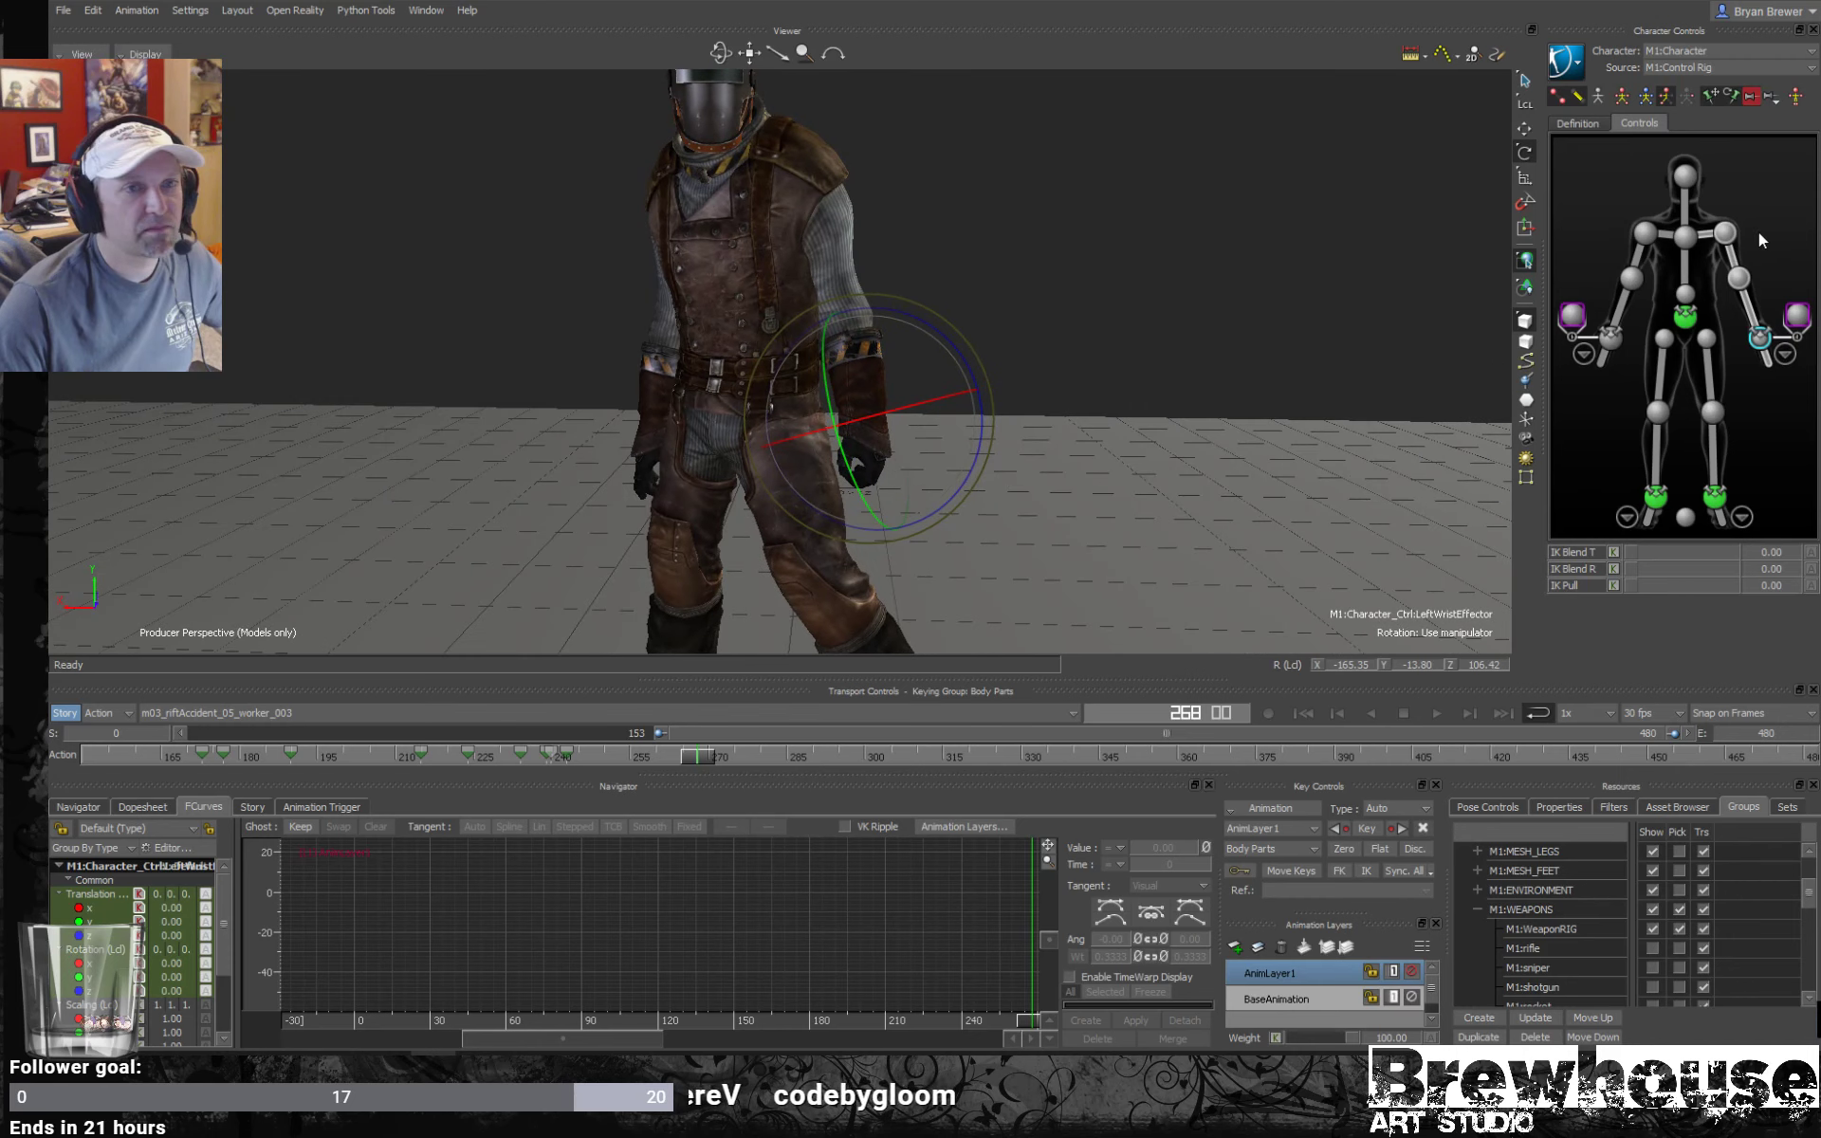
Rotate the left shoulder effector at frame 268 to refine the shoulder's shape, and key it.
left_click(1724, 232)
left_click_drag(1185, 228, 875, 196, "alt")
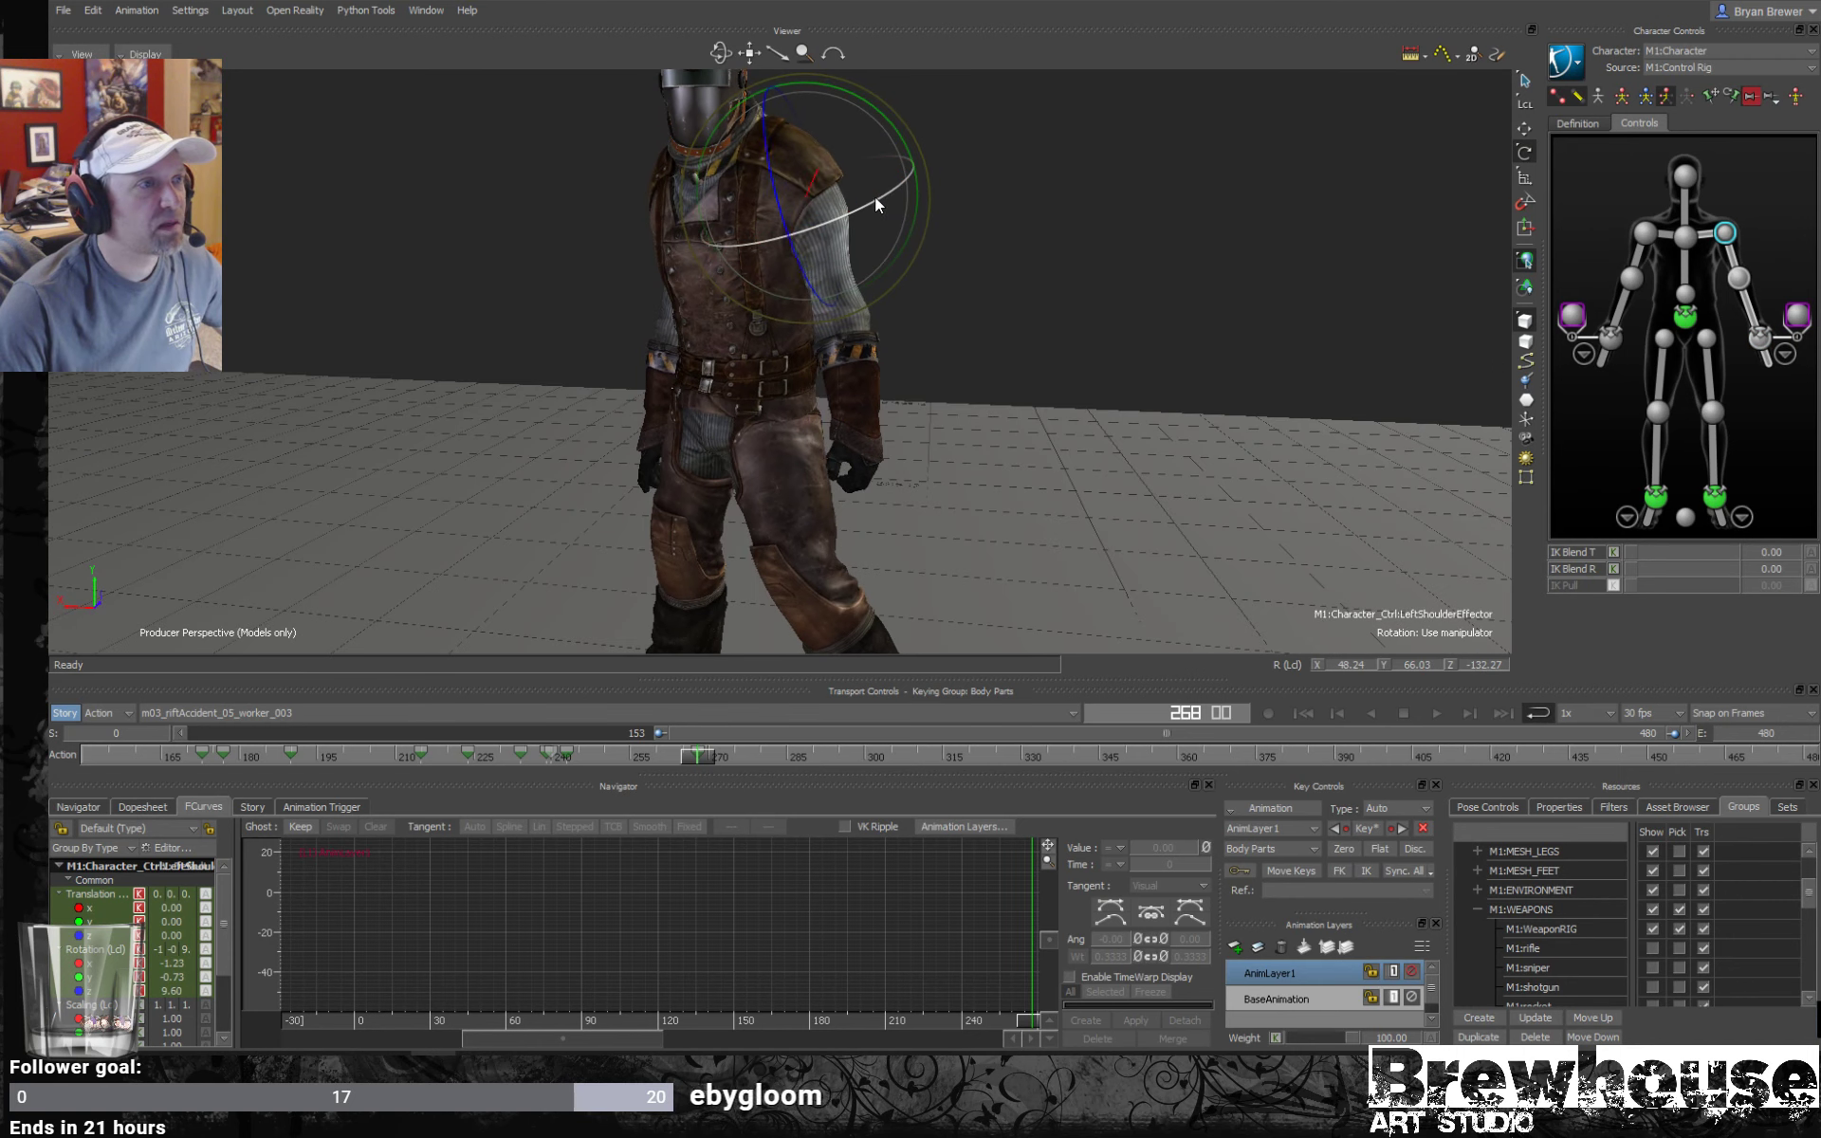
left_click(1759, 336)
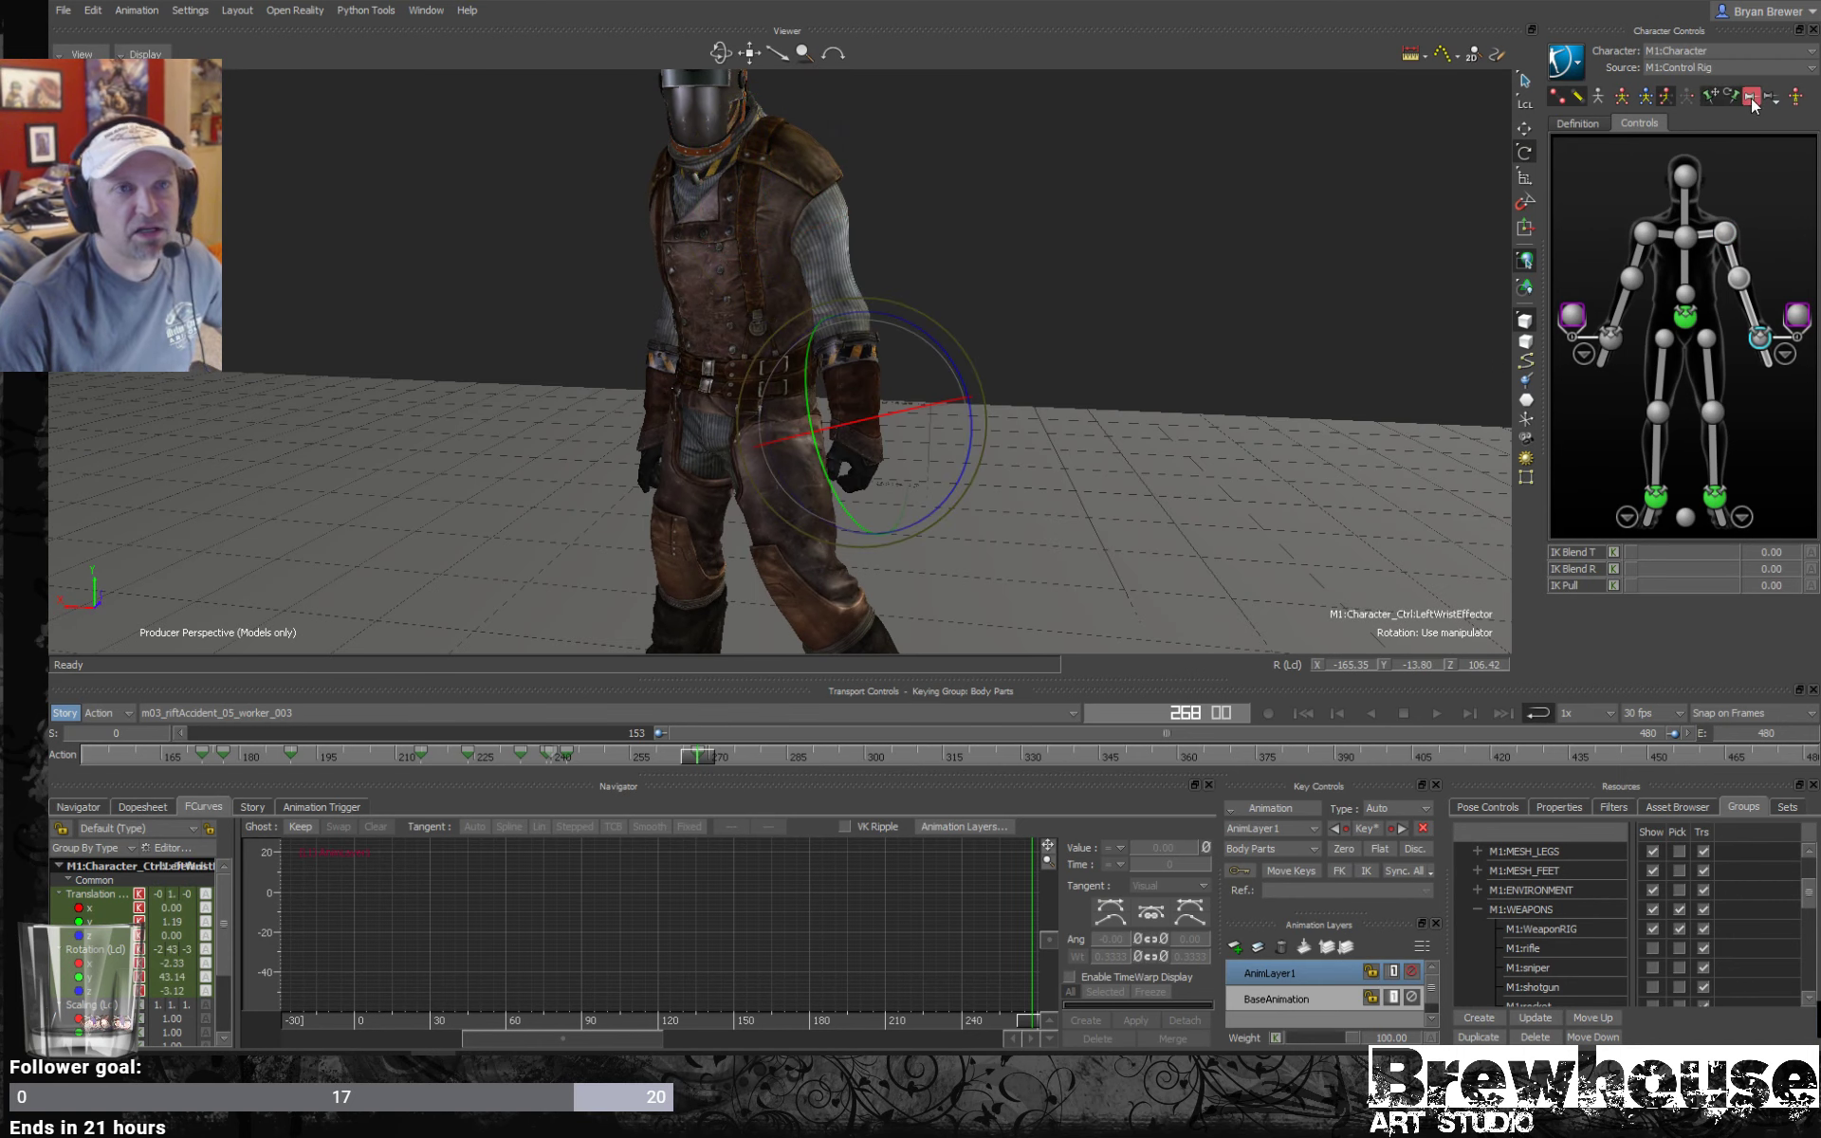
left_click(1726, 234)
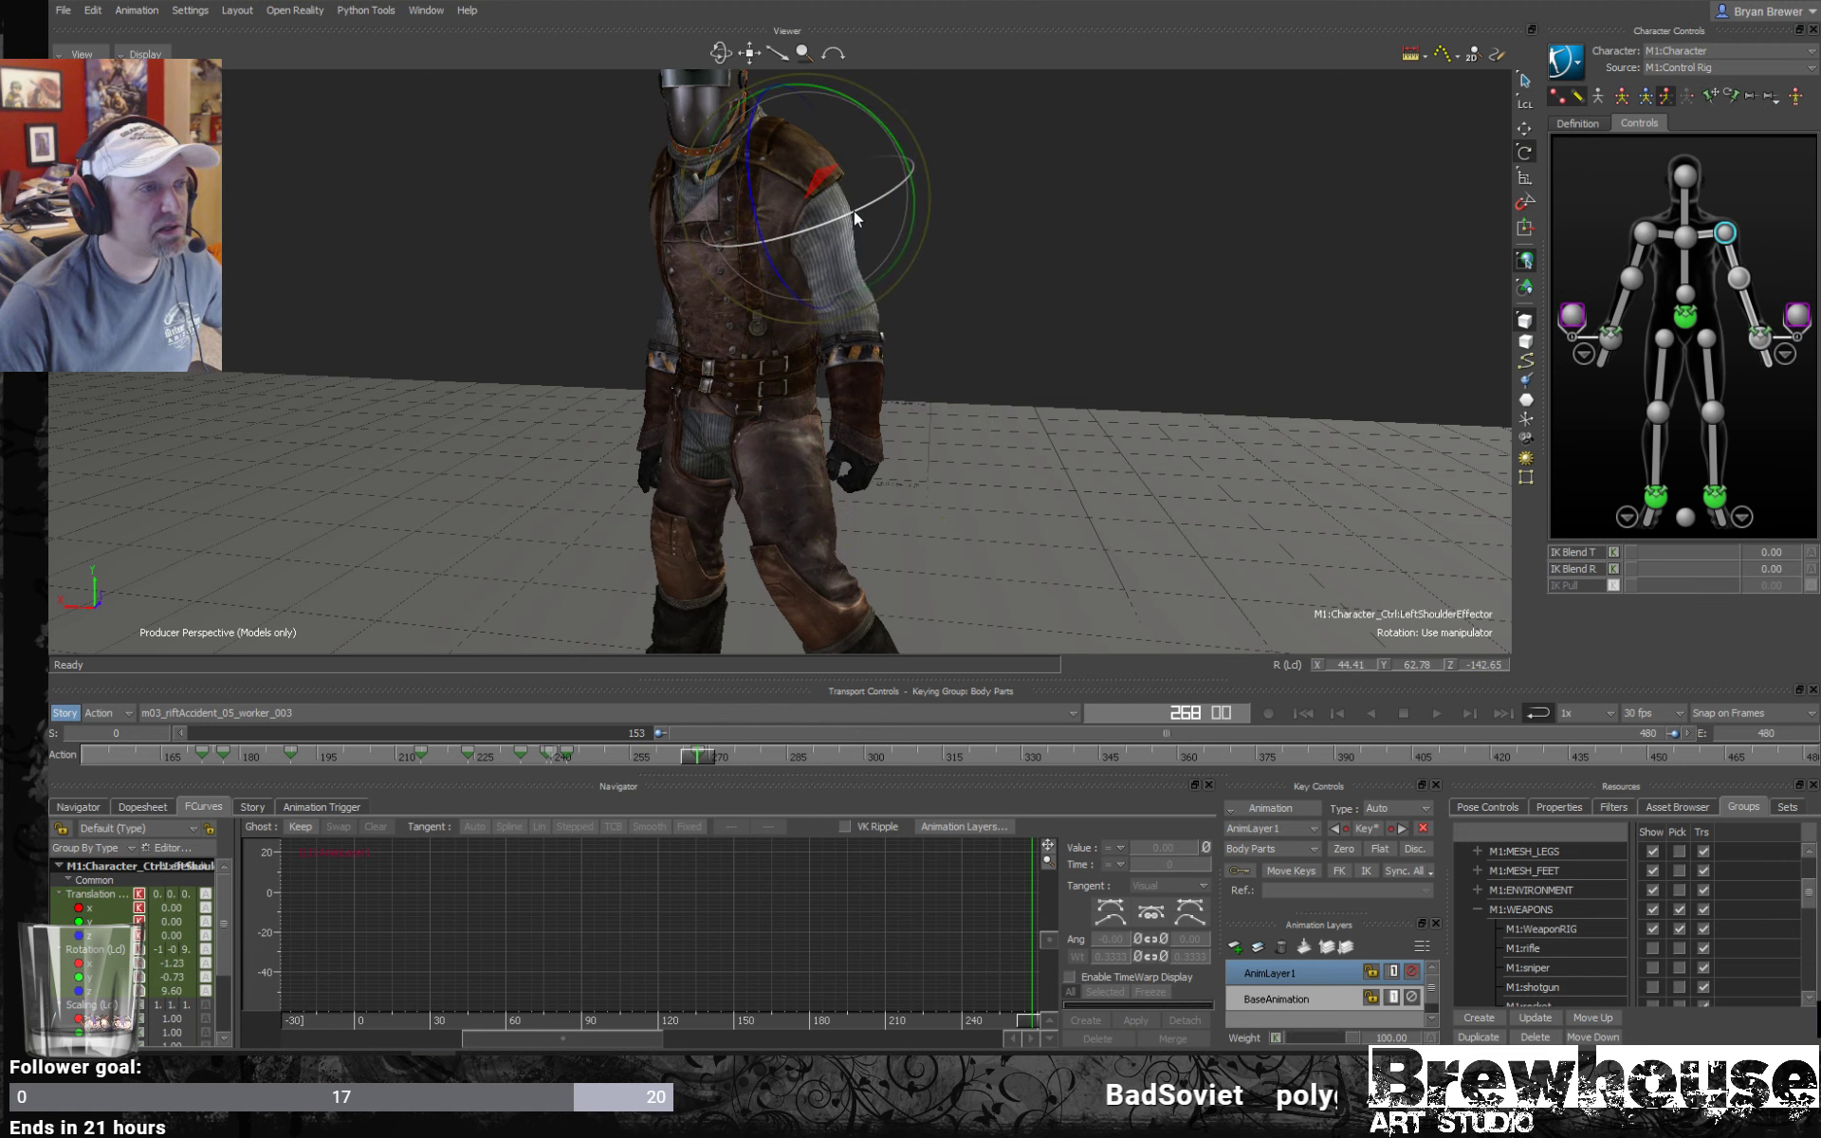
left_click_drag(897, 338, 1286, 226, "alt")
left_click(1510, 332)
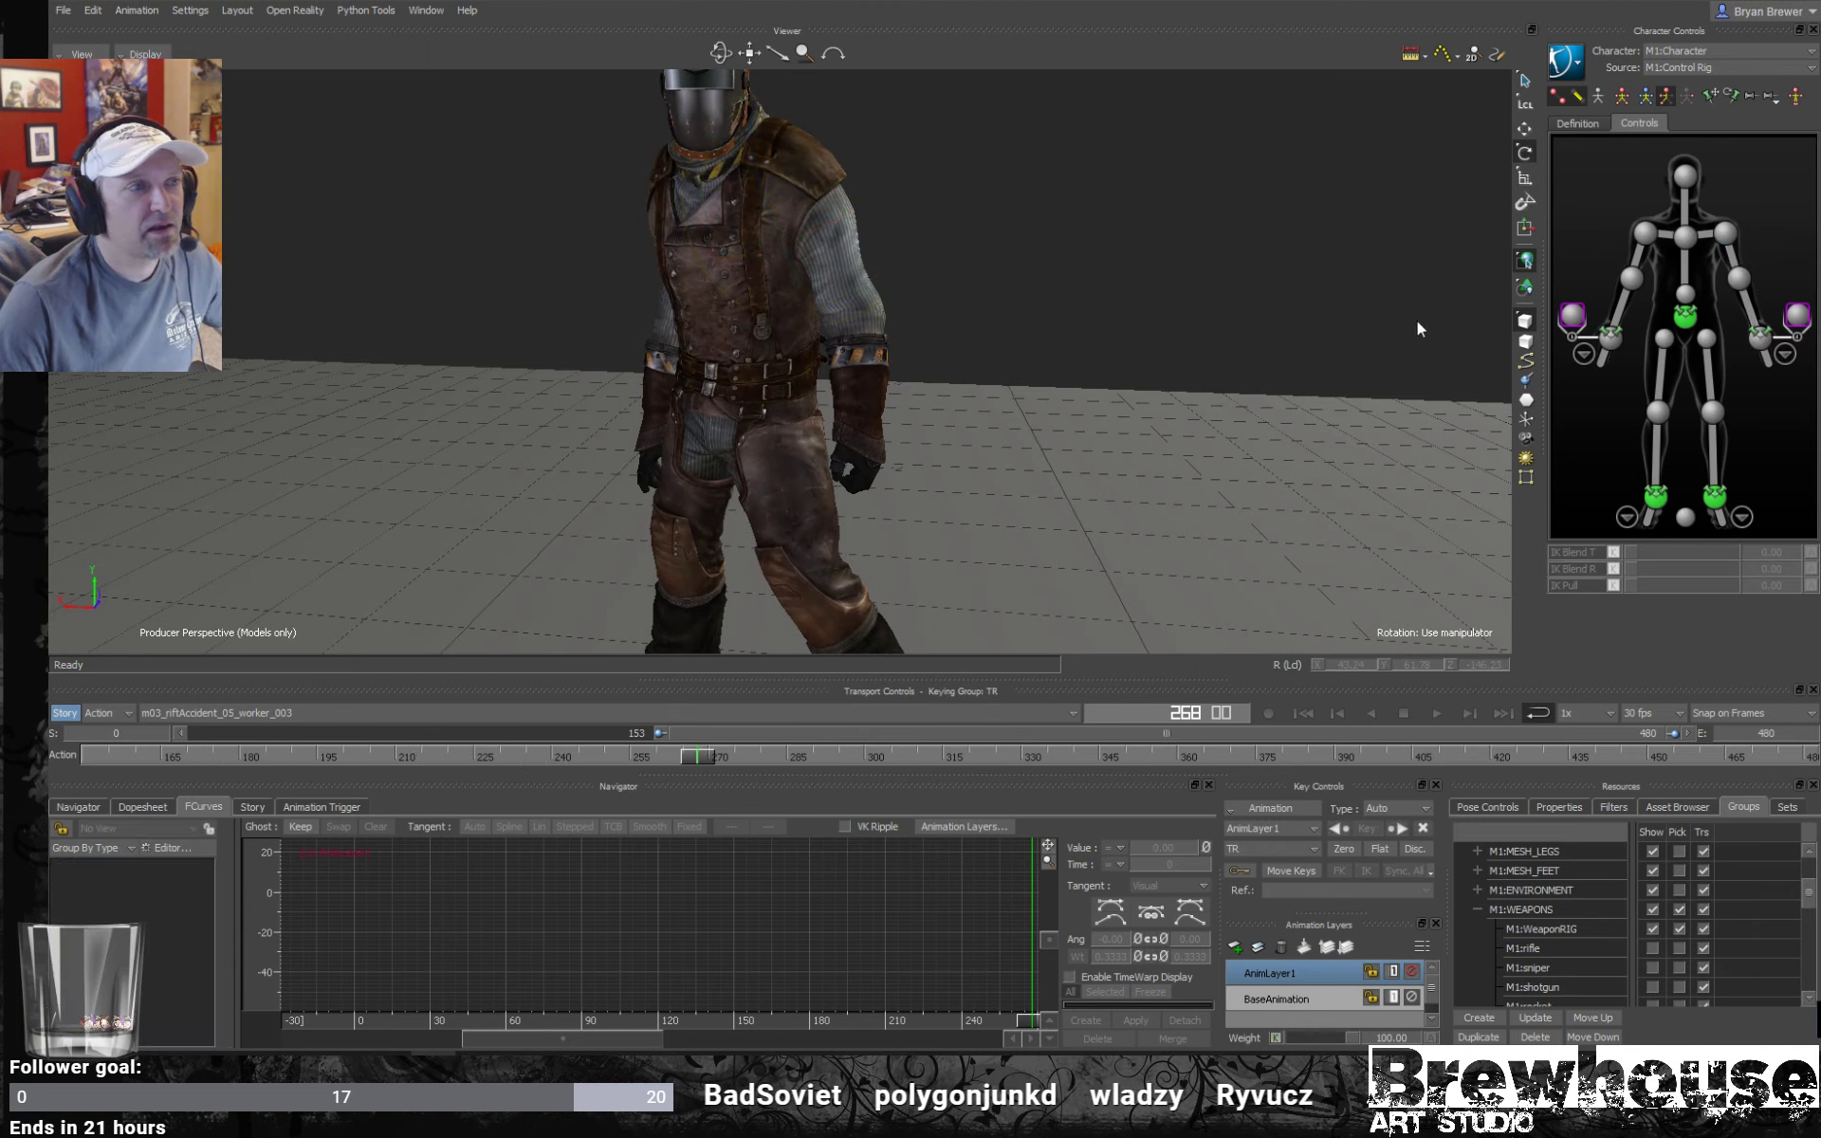
Select the left wrist and shoulder effectors together, raise them slightly at frame 268, and key them.
left_click(1759, 337)
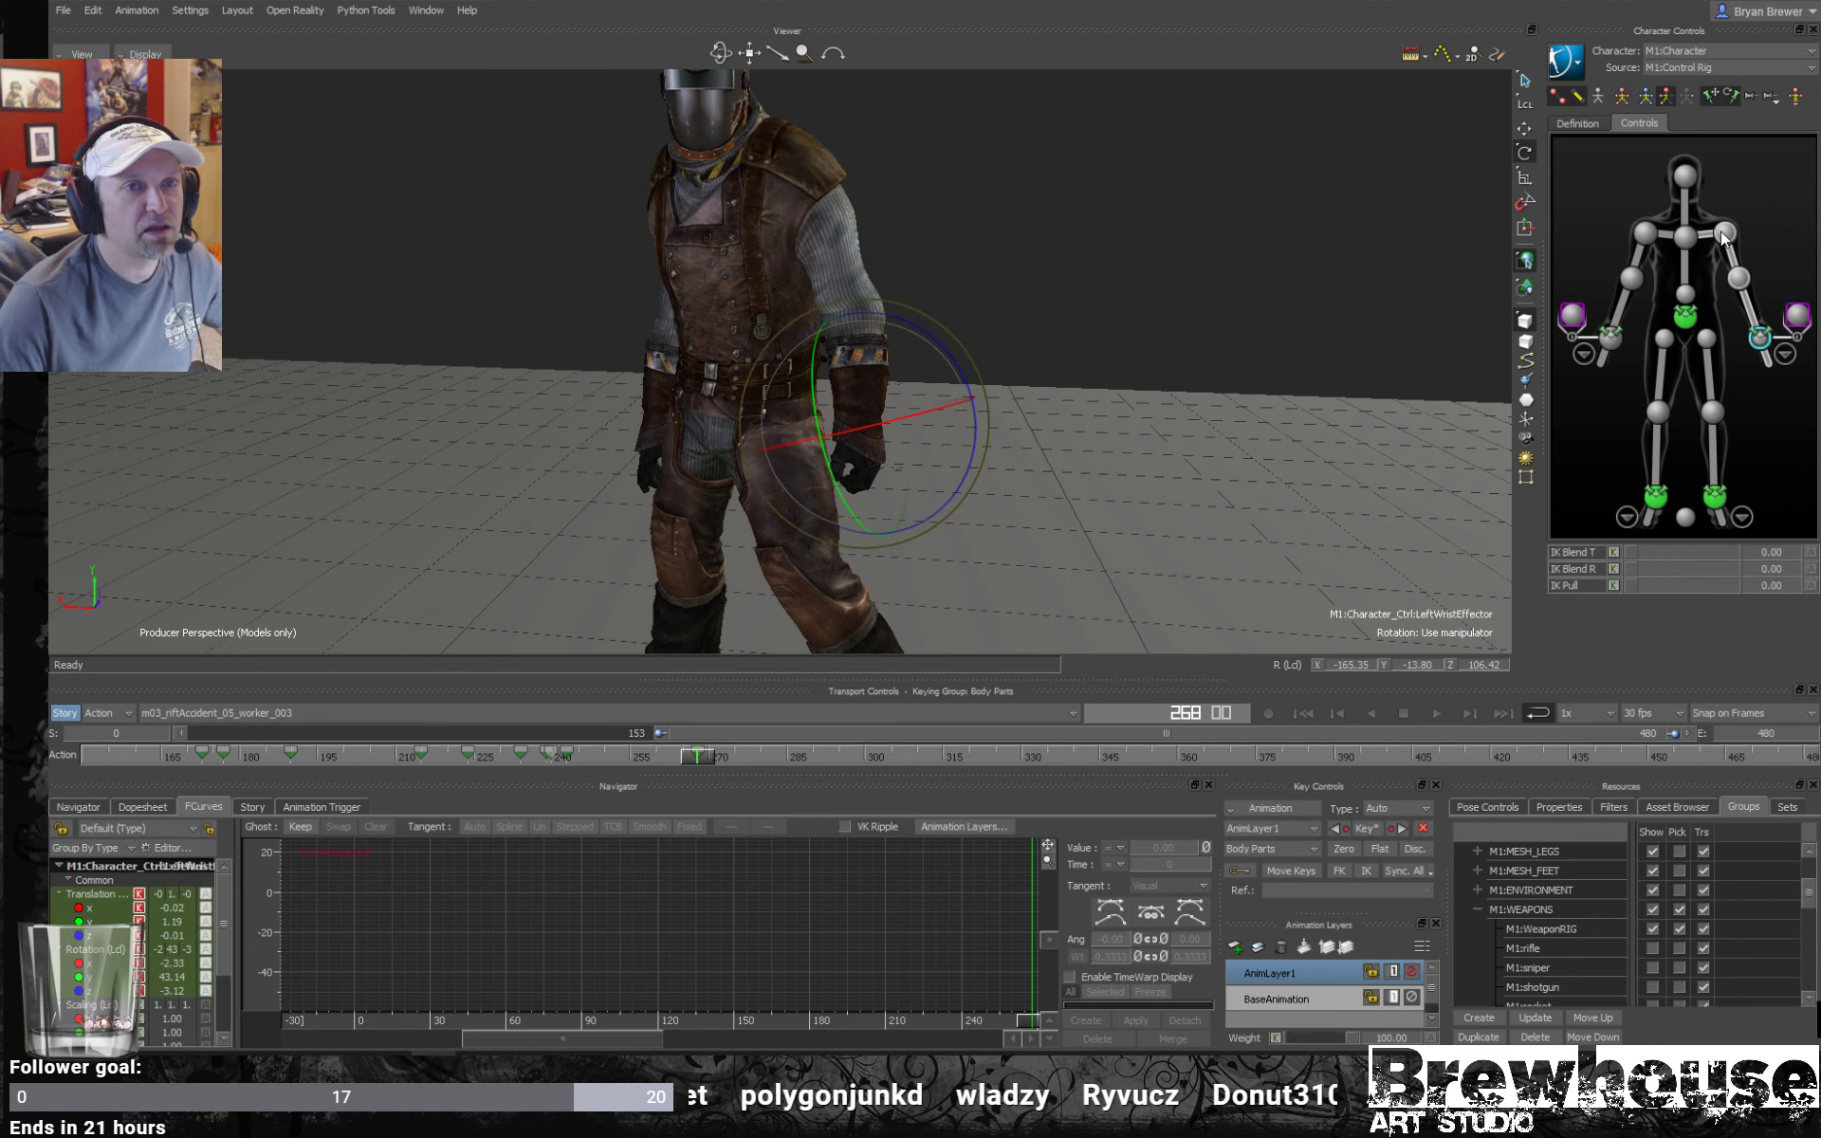
left_click(1722, 232)
left_click_drag(813, 107, 815, 98)
middle_click_drag(1066, 328, 866, 339)
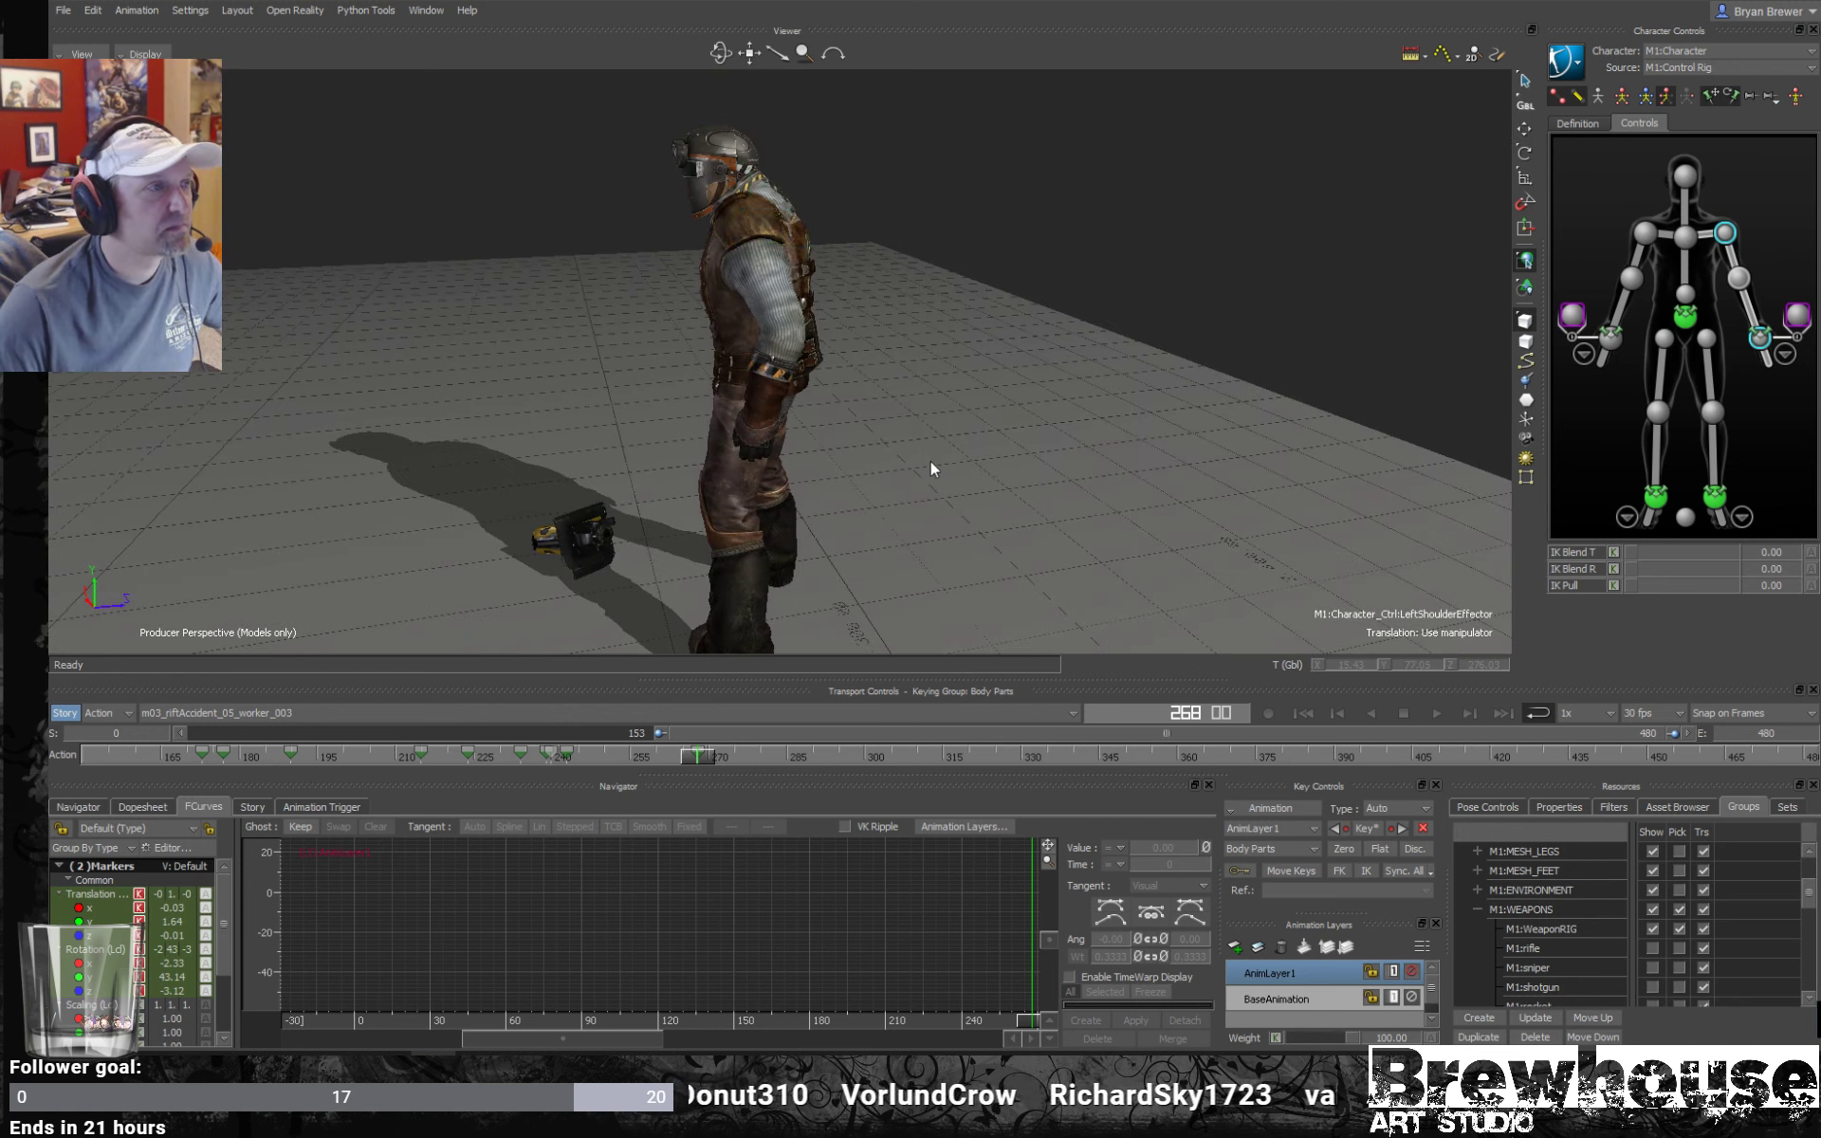
middle_click_drag(930, 461, 869, 561)
Scrub between frames 253 and 278 and inspect the left arm's motion from several angles.
left_click_drag(690, 761, 609, 752)
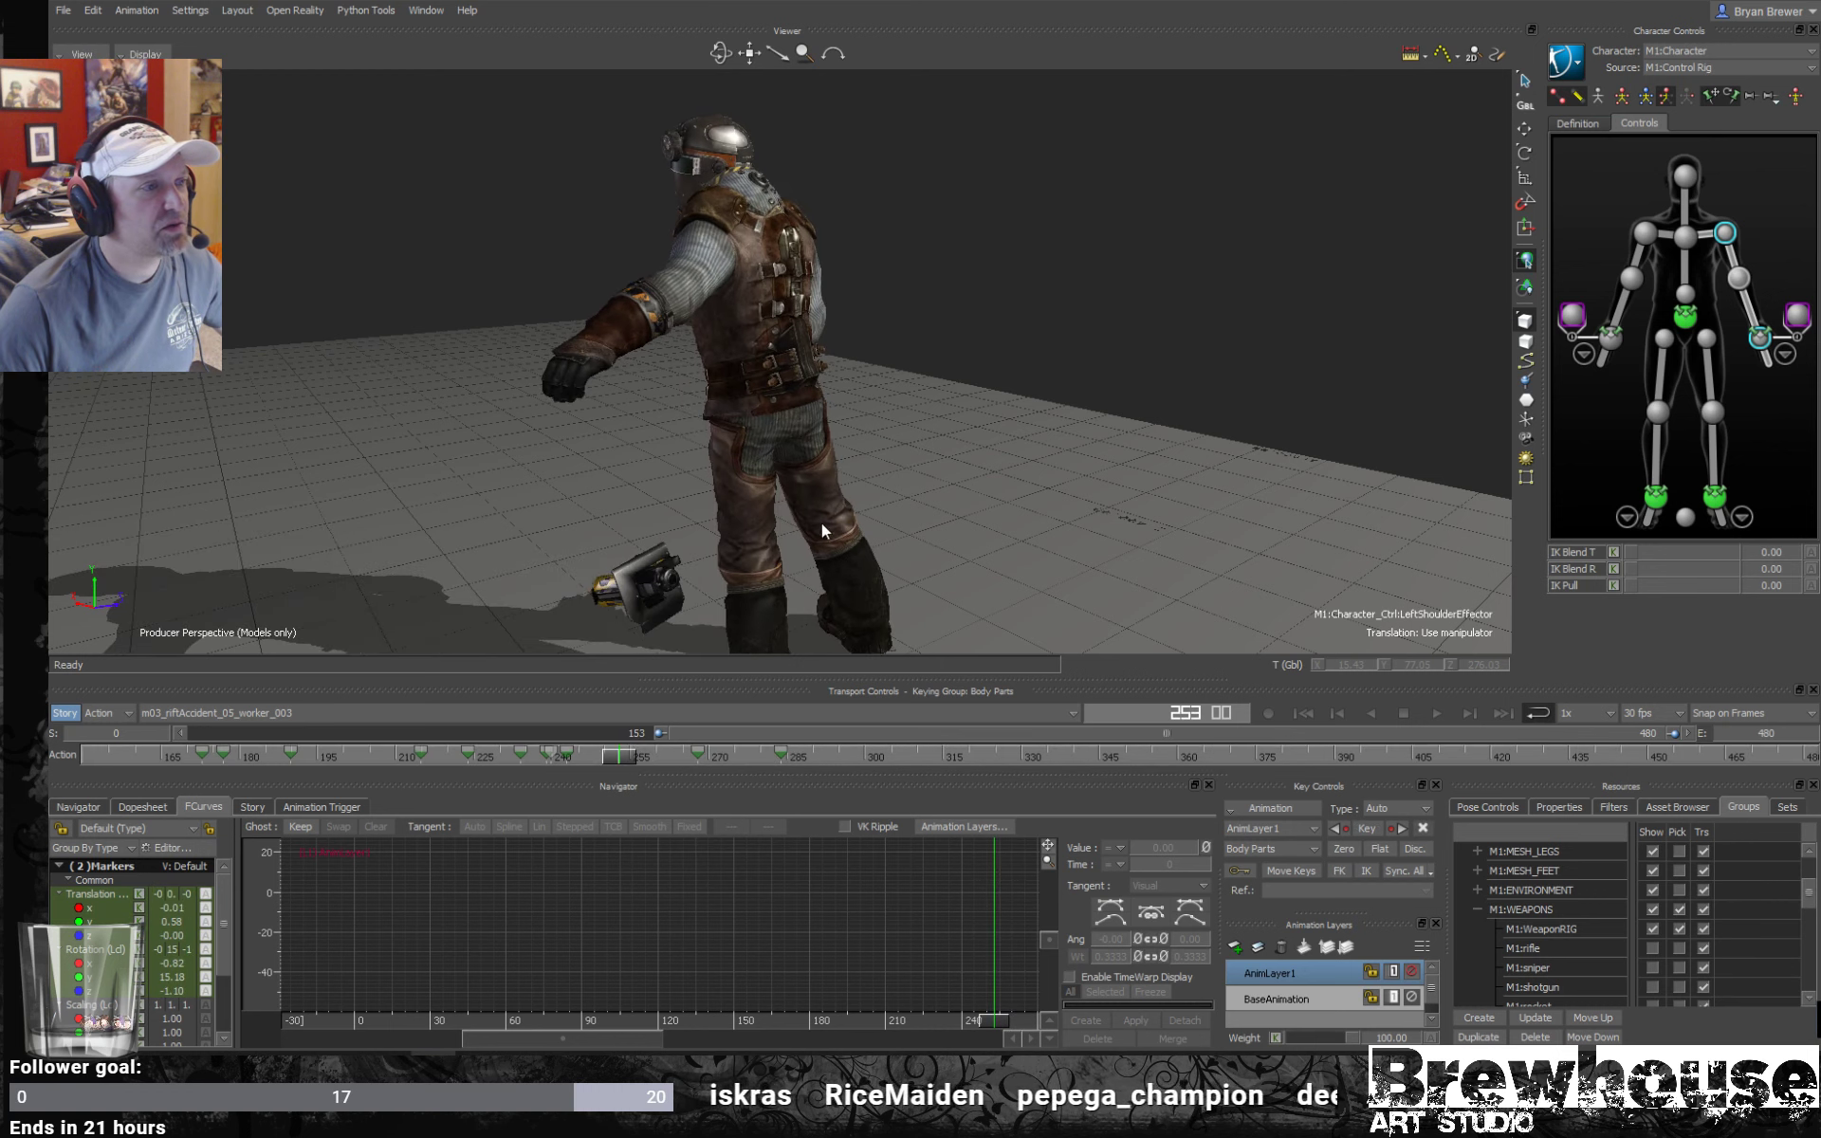
left_click_drag(822, 523, 944, 588, "ctrl+shift")
key("ctrl+space")
left_click_drag(700, 753, 749, 777)
left_click_drag(750, 631, 840, 545, "ctrl")
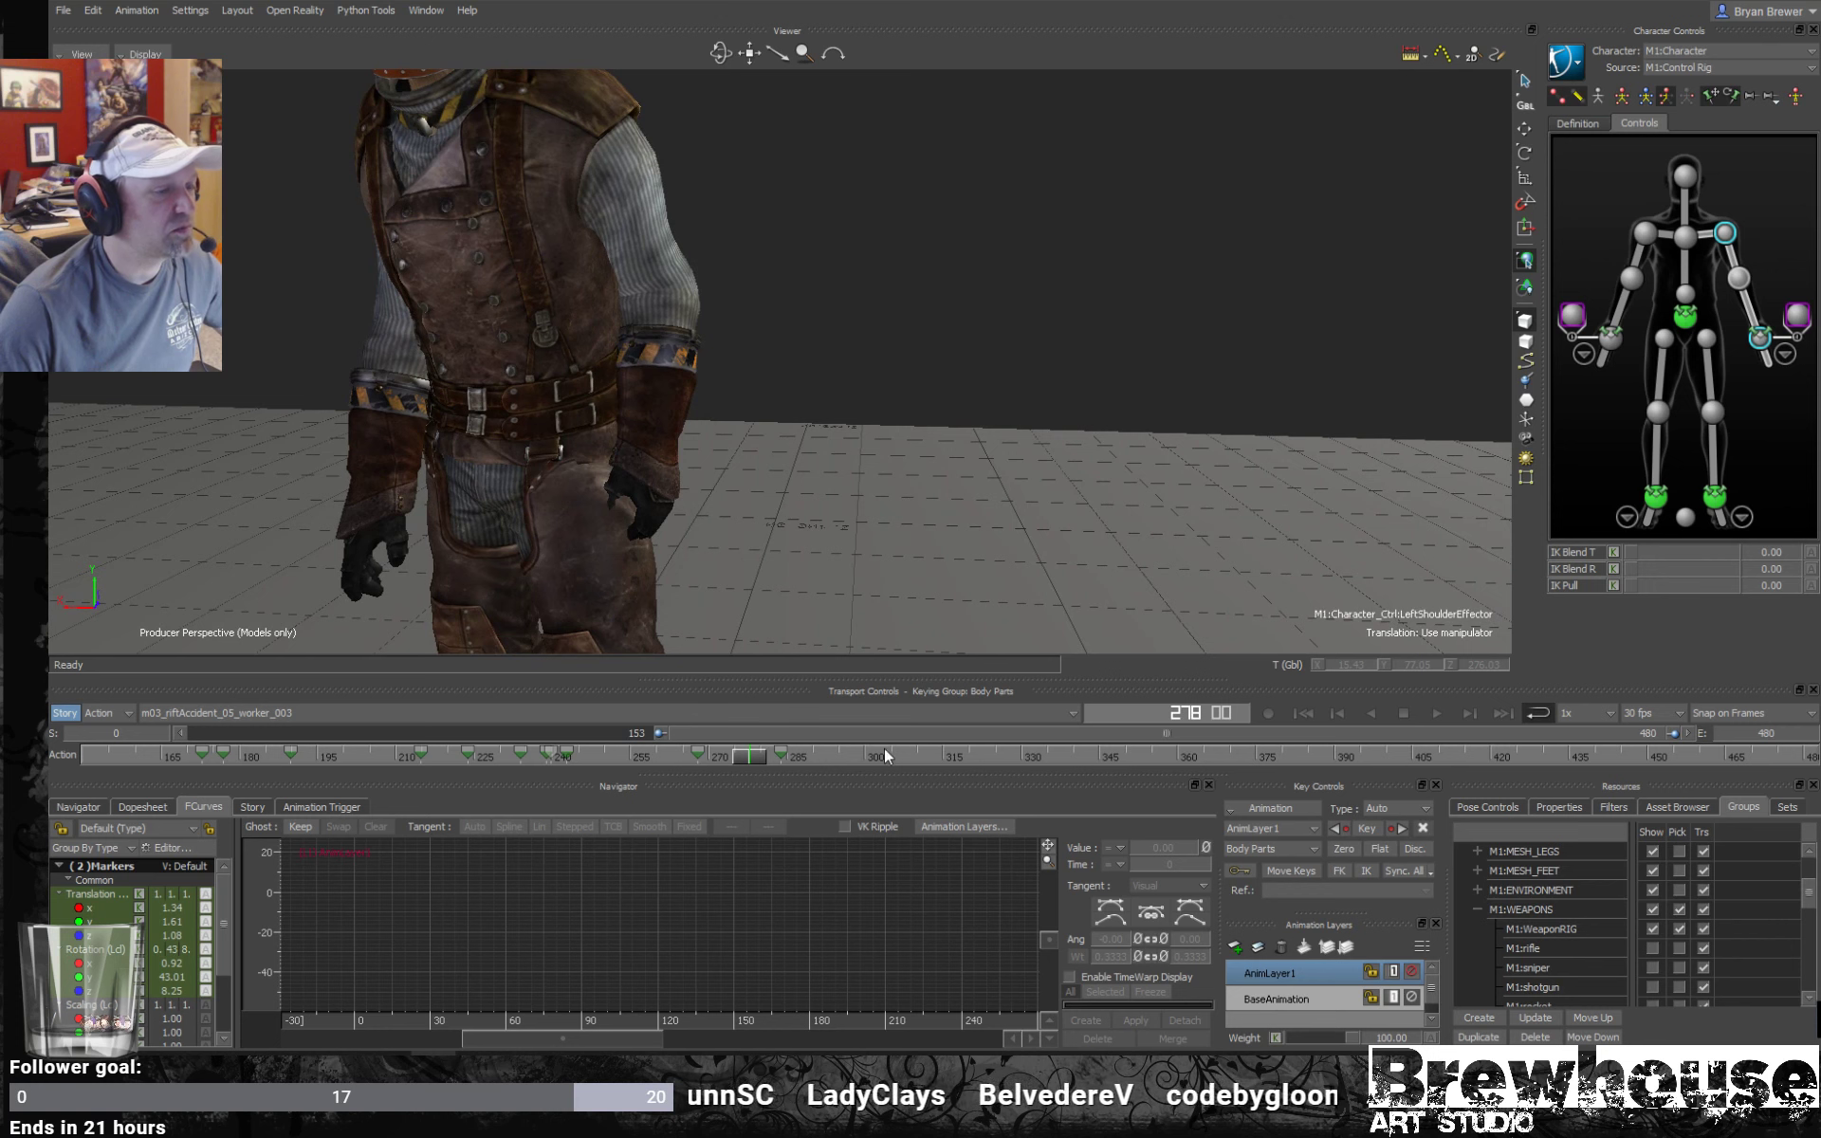
Move and rotate the left wrist effector at frame 277 to pull the hand out of the thigh, and key it.
left_click_drag(748, 757, 744, 757)
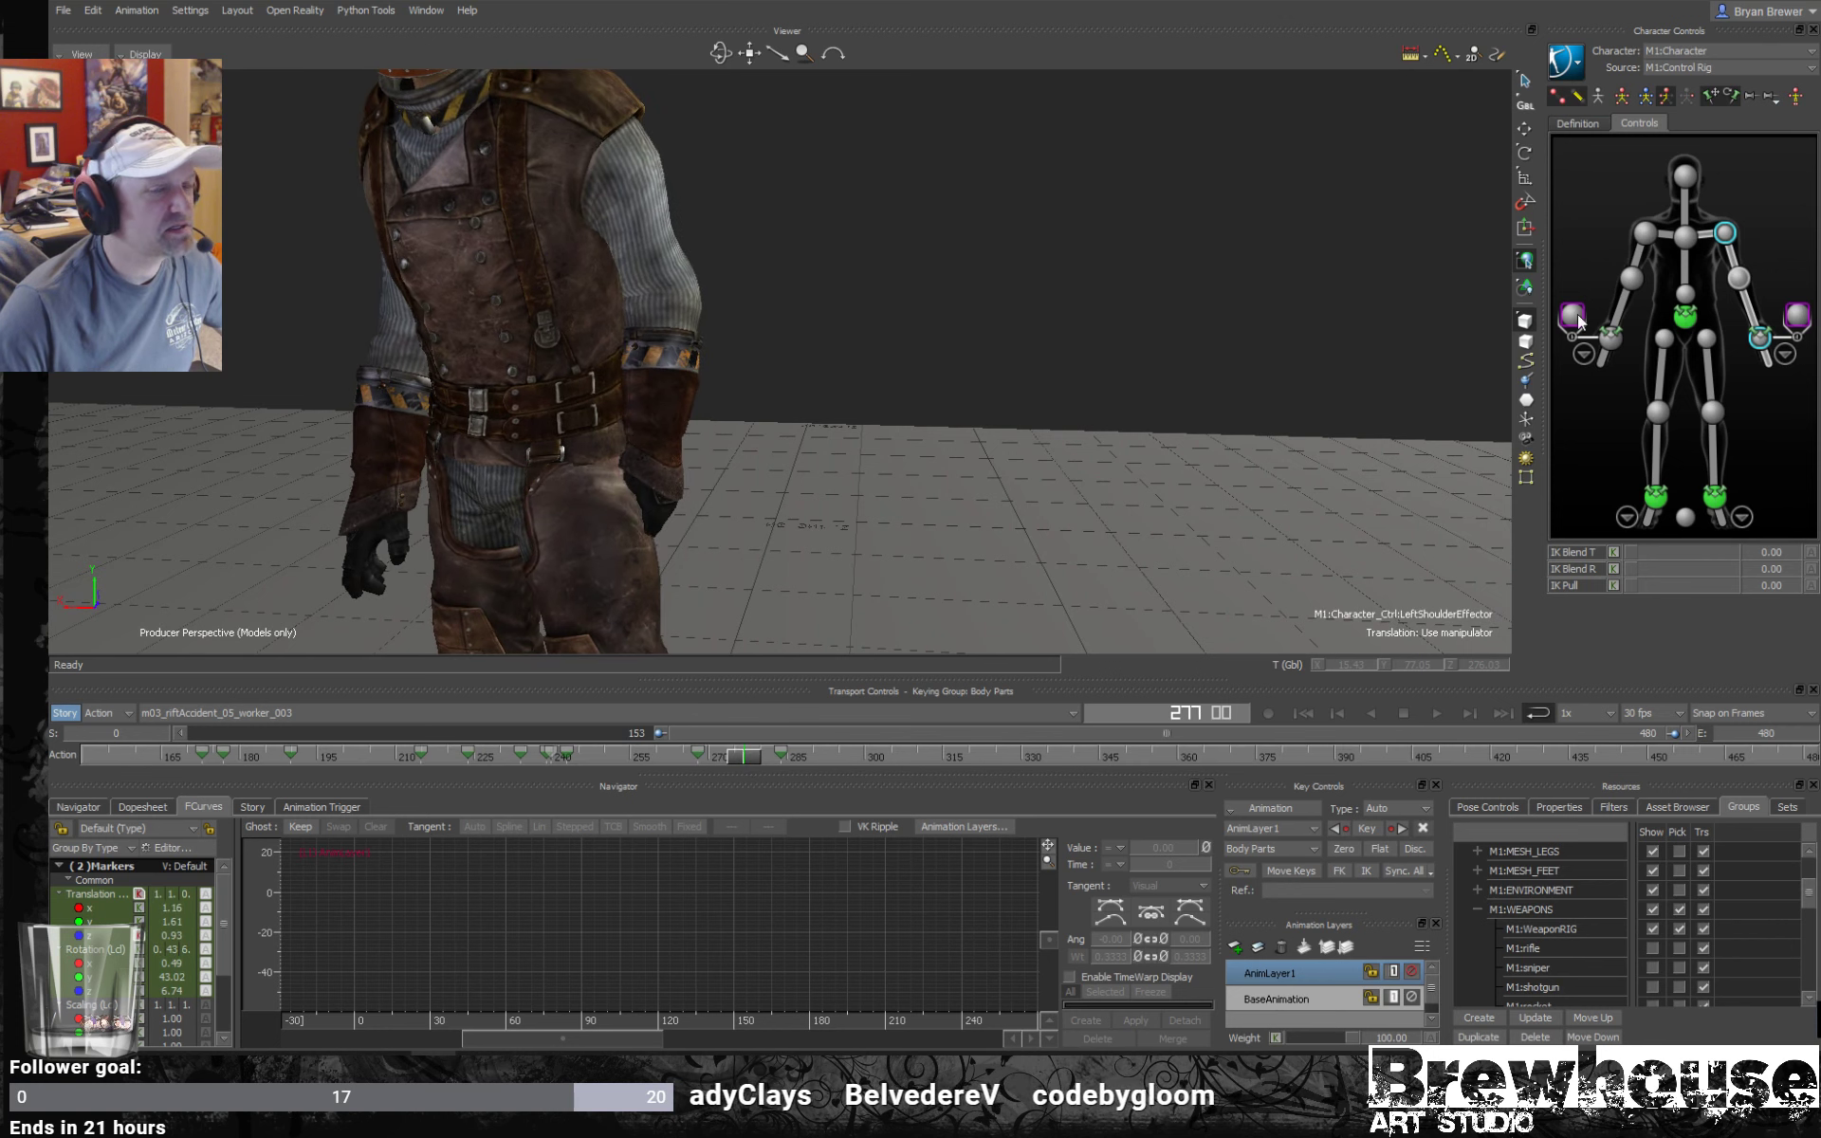
left_click_drag(735, 437, 789, 422, "ctrl+shift")
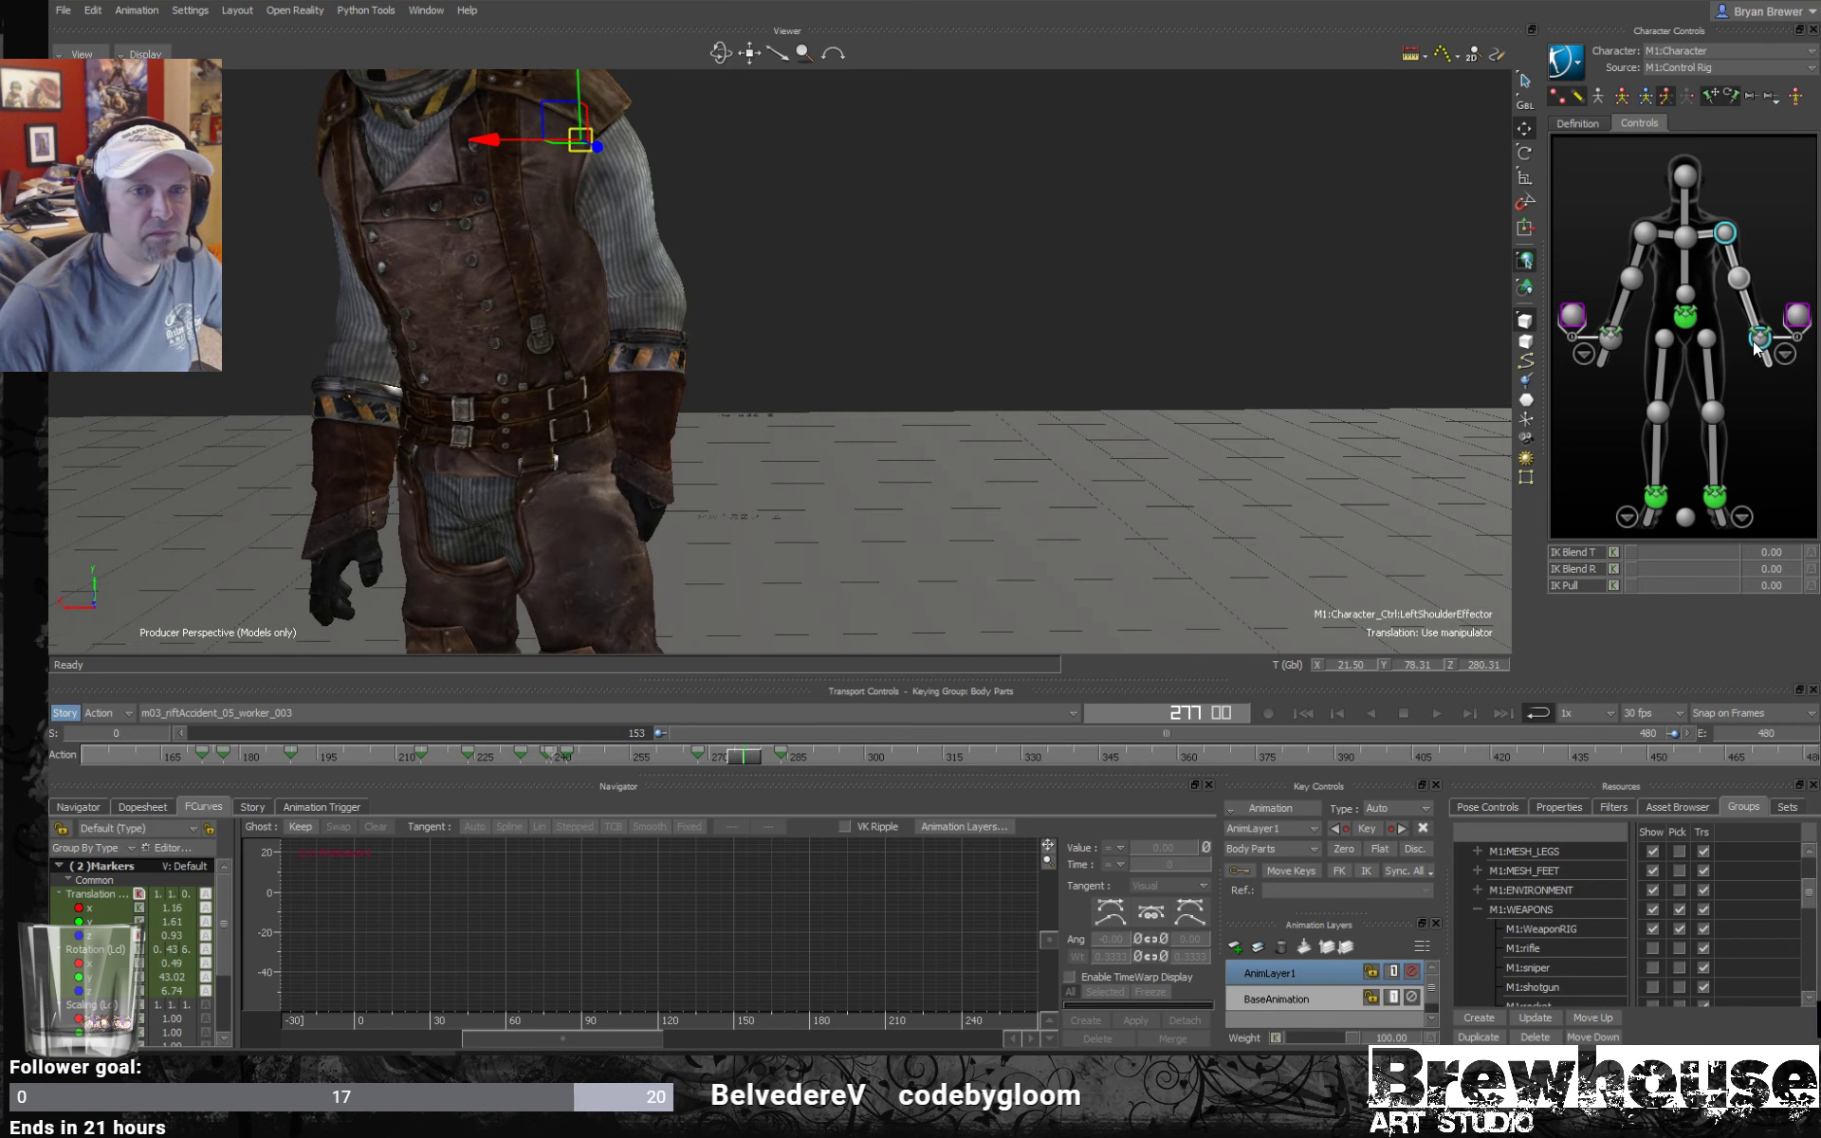
left_click_drag(548, 453, 571, 447)
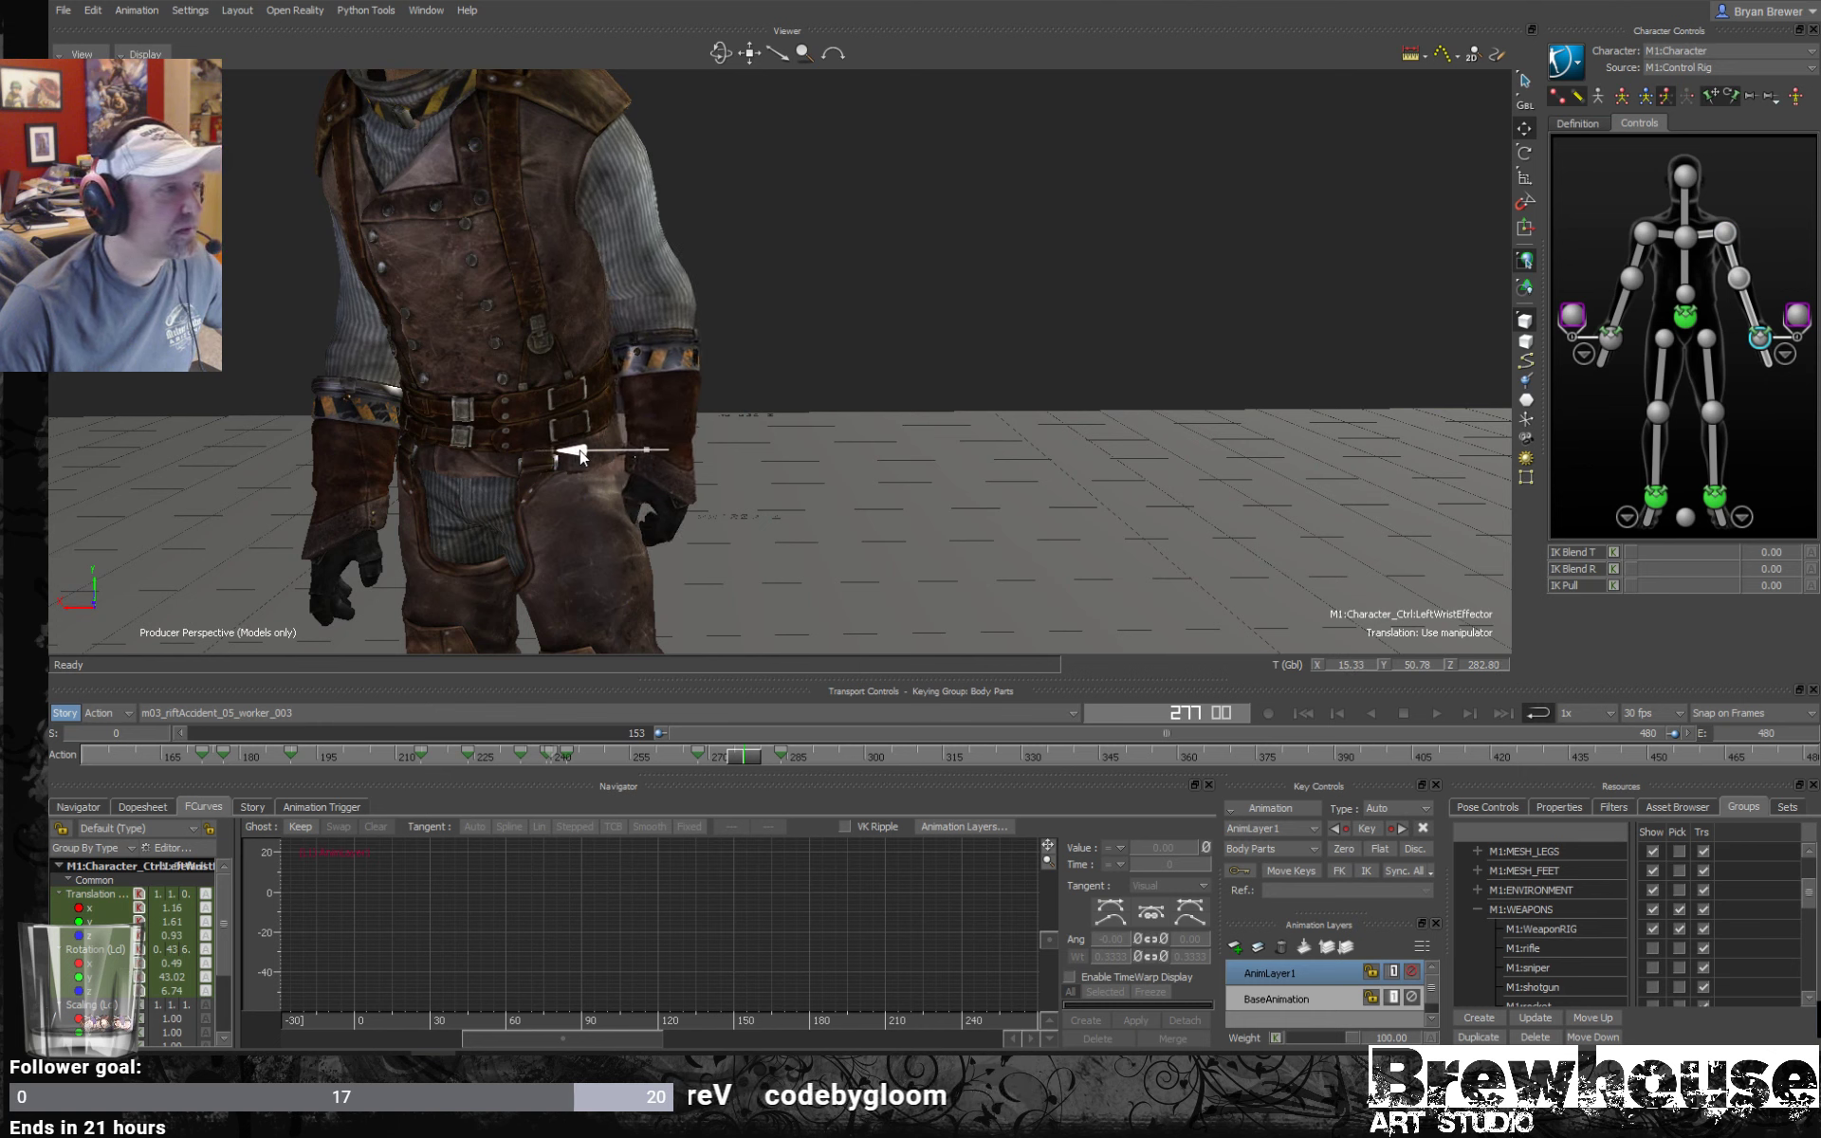
key("r")
left_click_drag(766, 479, 668, 421)
key("t")
left_click_drag(897, 503, 926, 425, "ctrl")
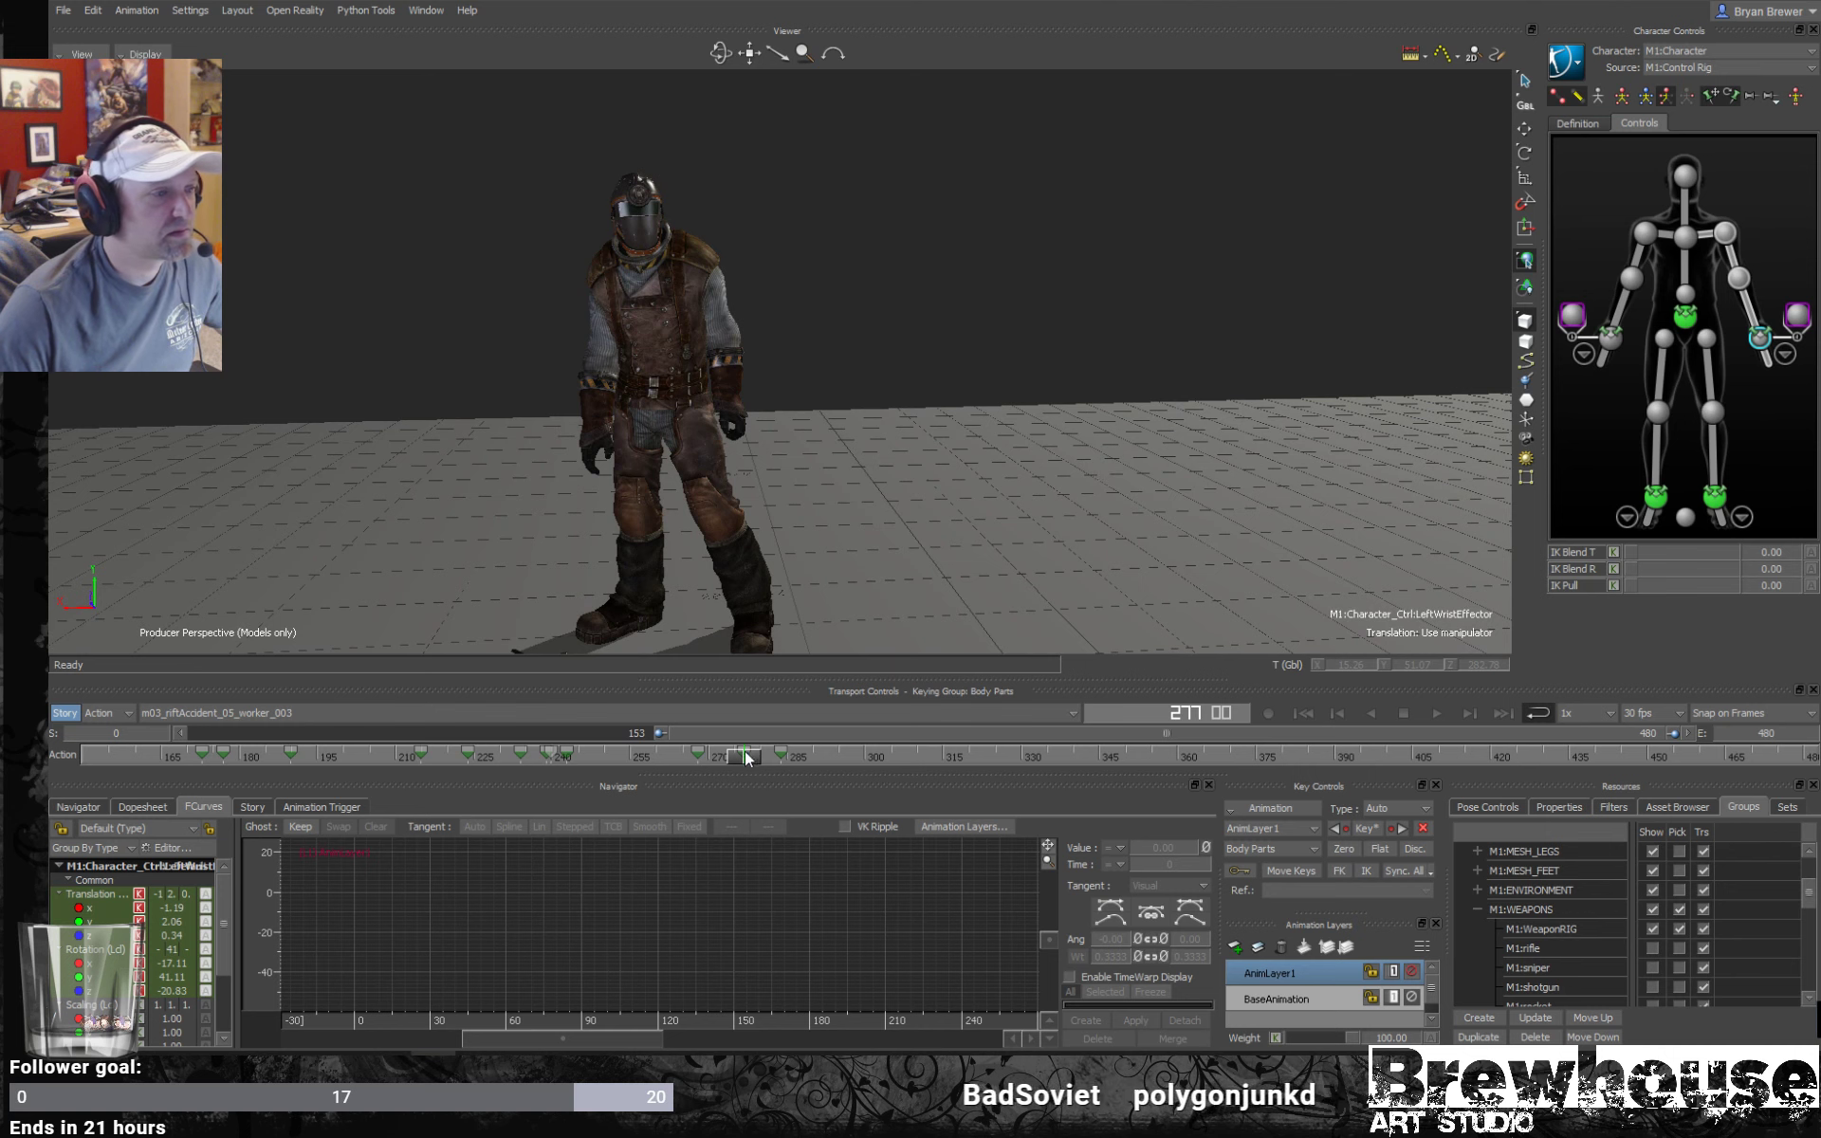
Review the left arm's motion from frame 231 onward, and set a zero key on the left wrist effector at frame 309.
left_click_drag(745, 757, 509, 756)
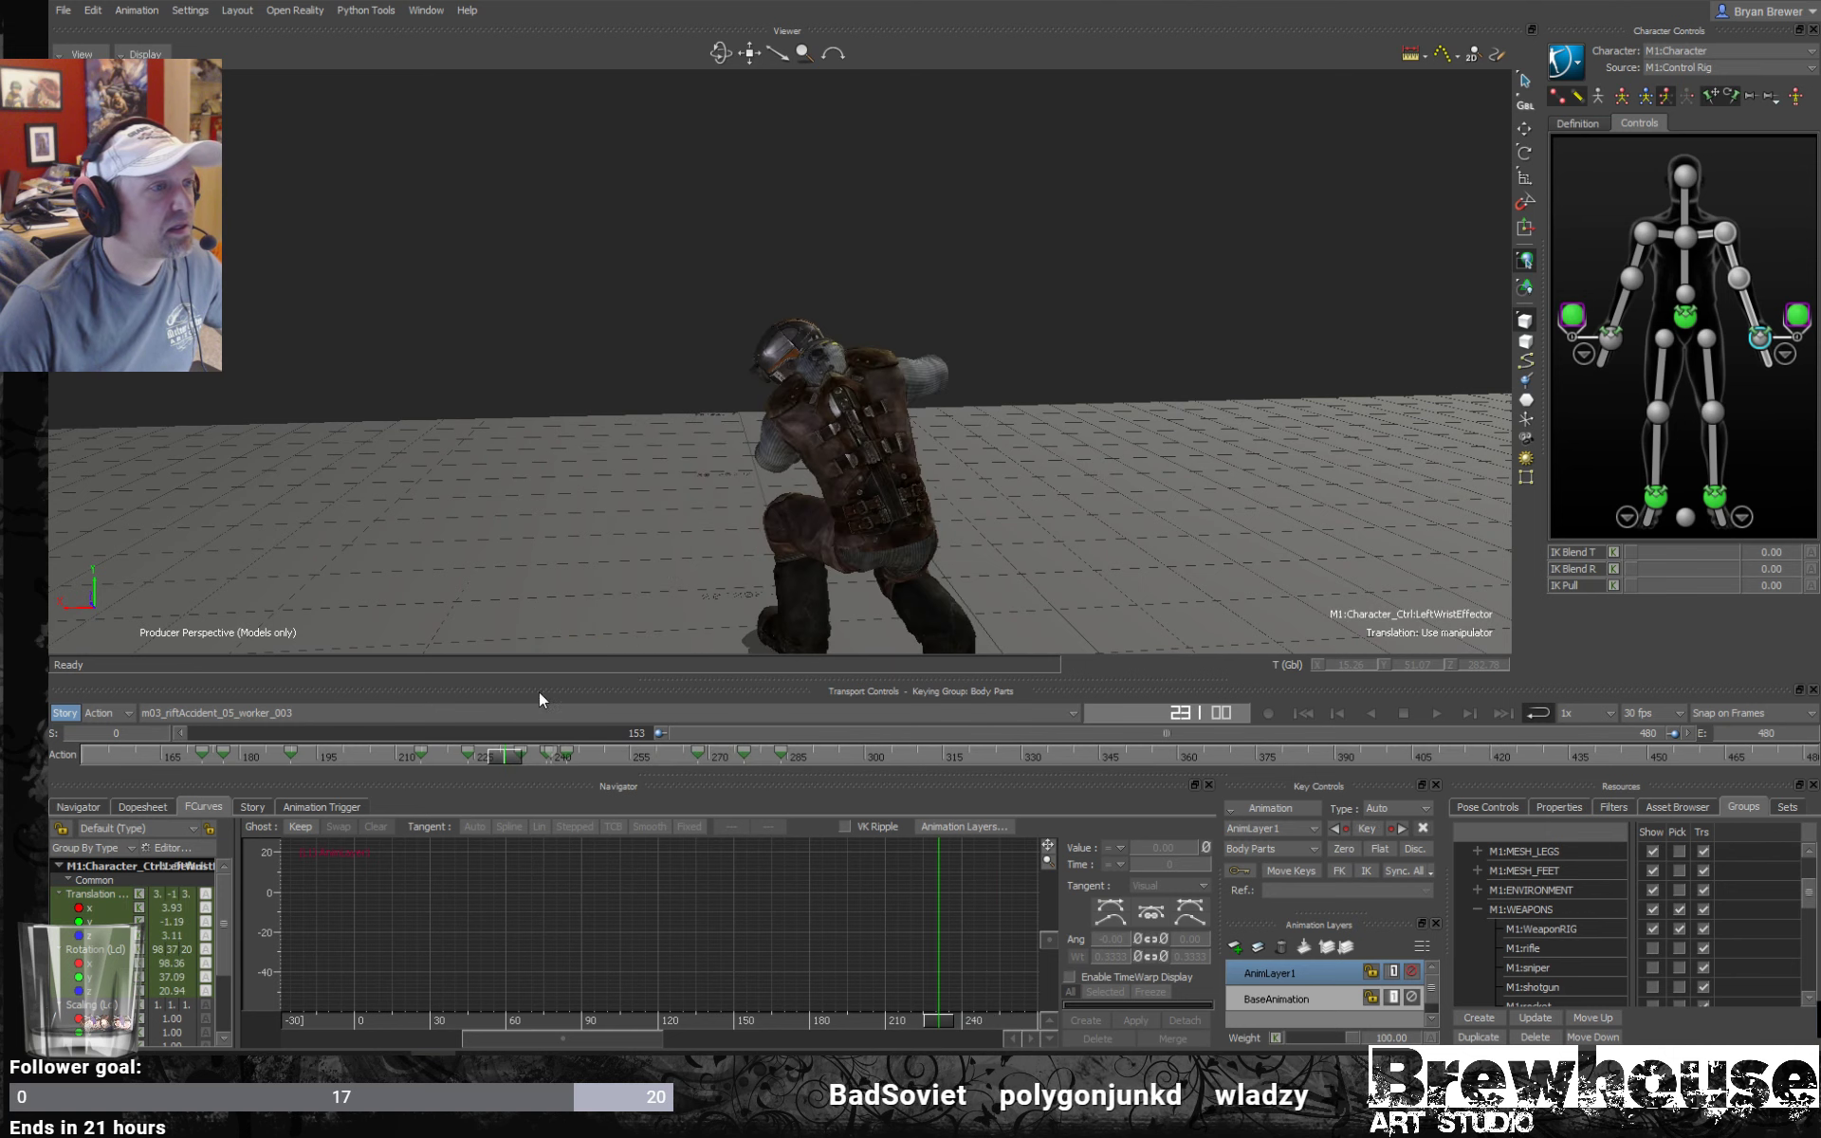
key("space")
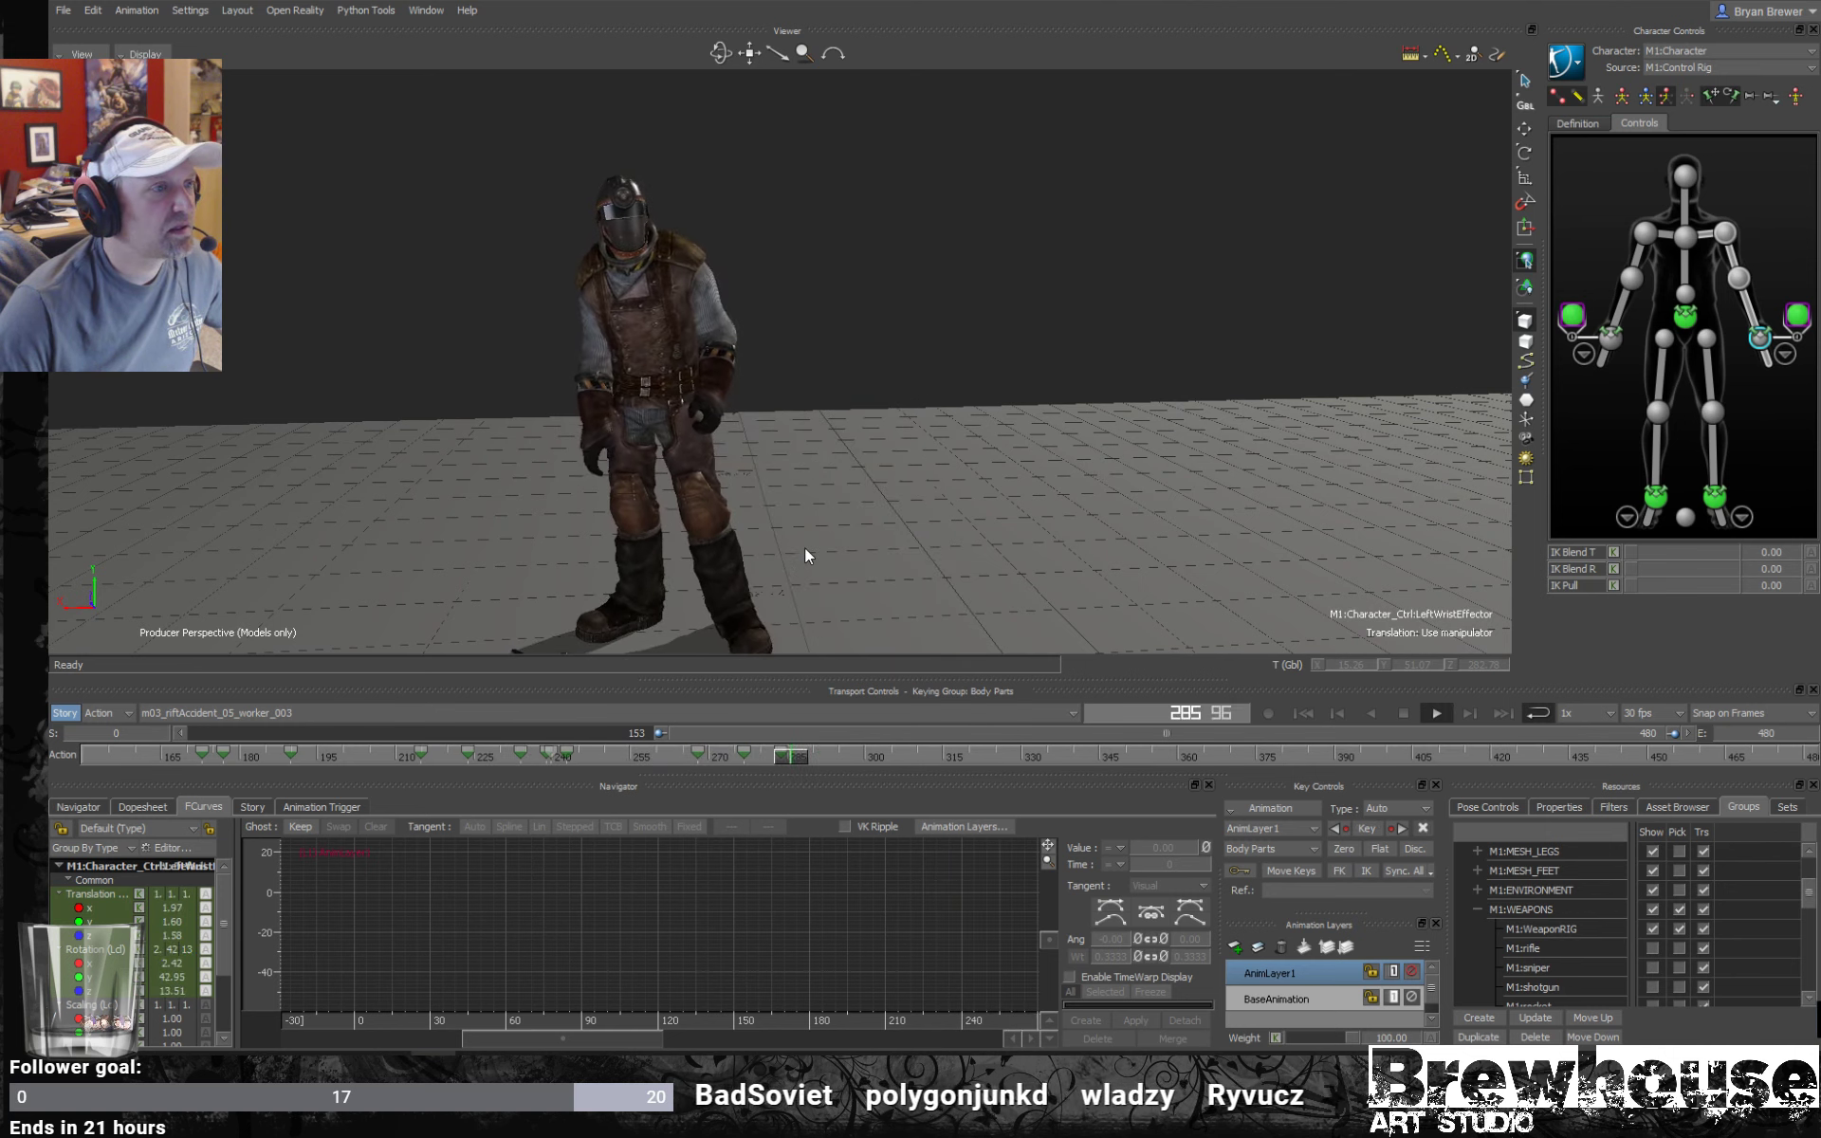
left_click_drag(812, 516, 926, 526, "ctrl+shift")
key("space")
left_click_drag(1054, 760, 911, 760)
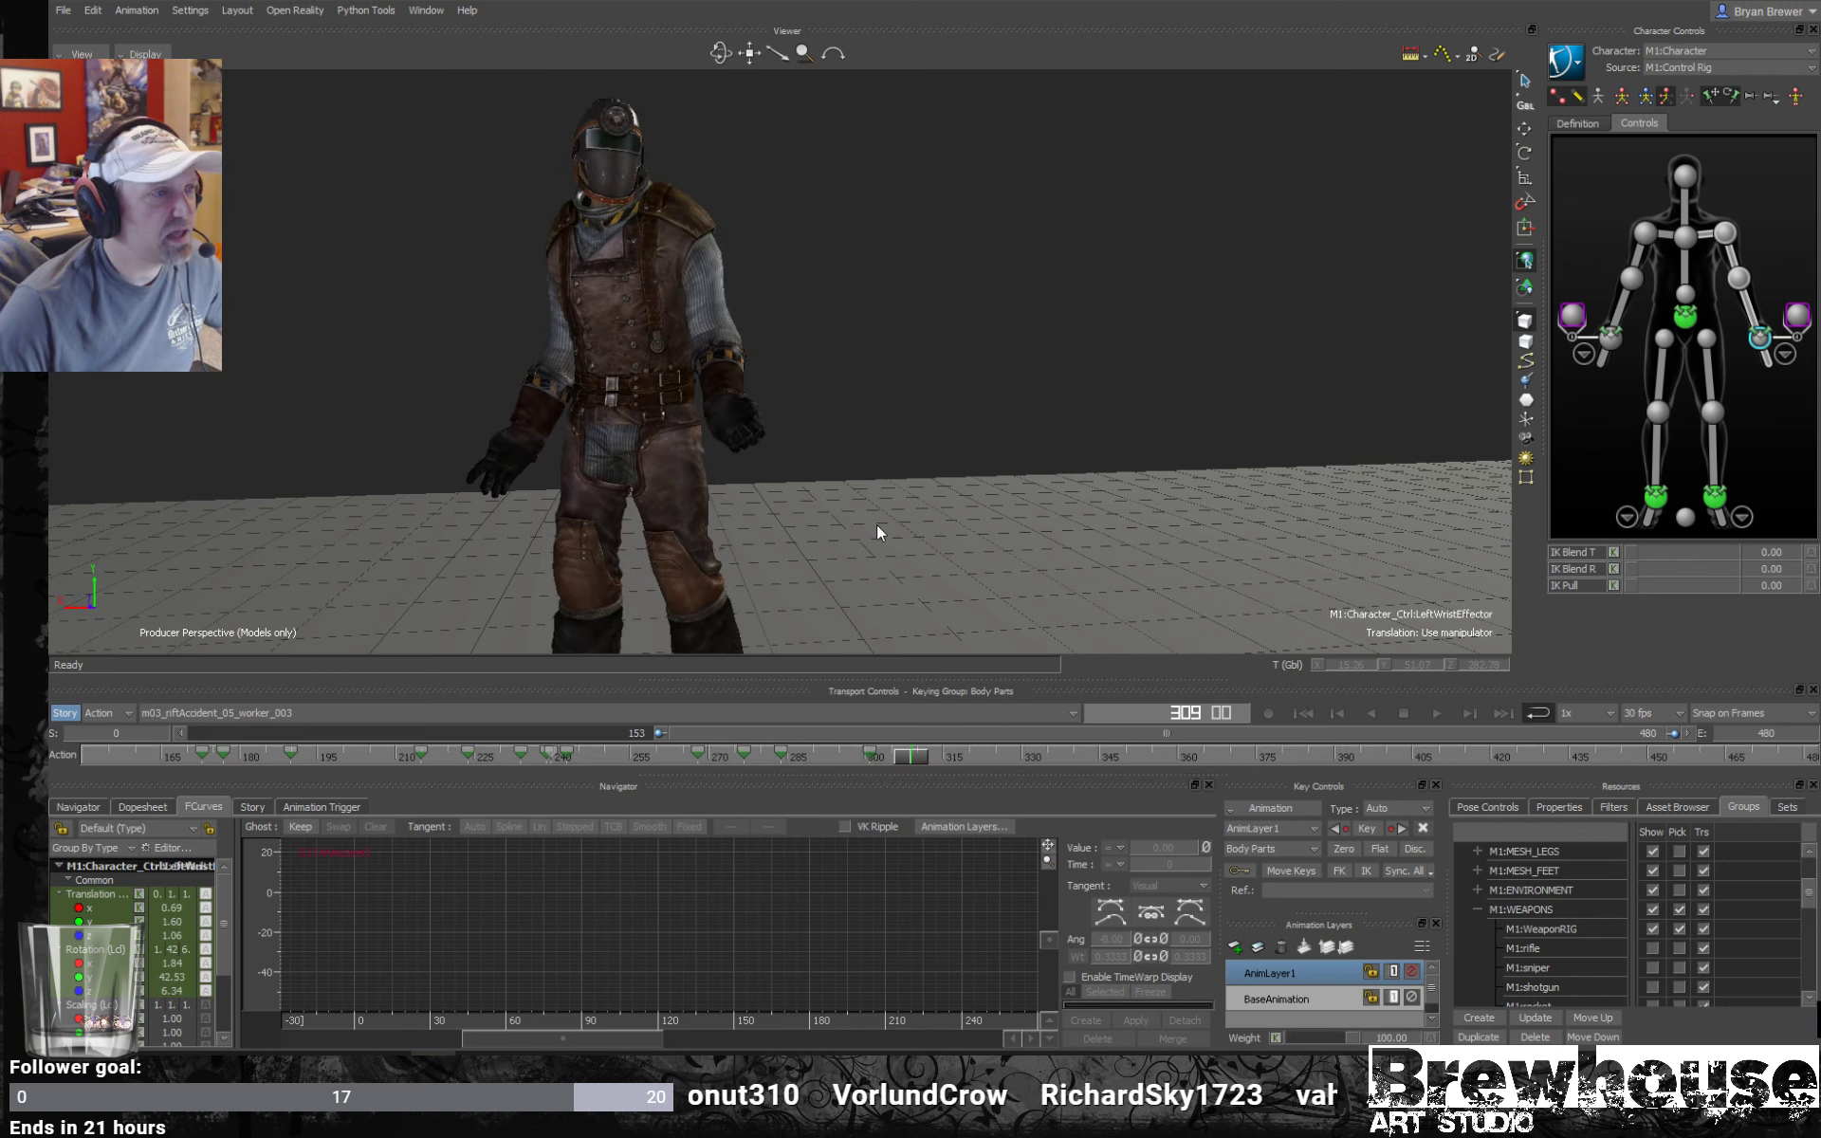
left_click_drag(876, 526, 1146, 575, "ctrl+shift")
left_click(1339, 853)
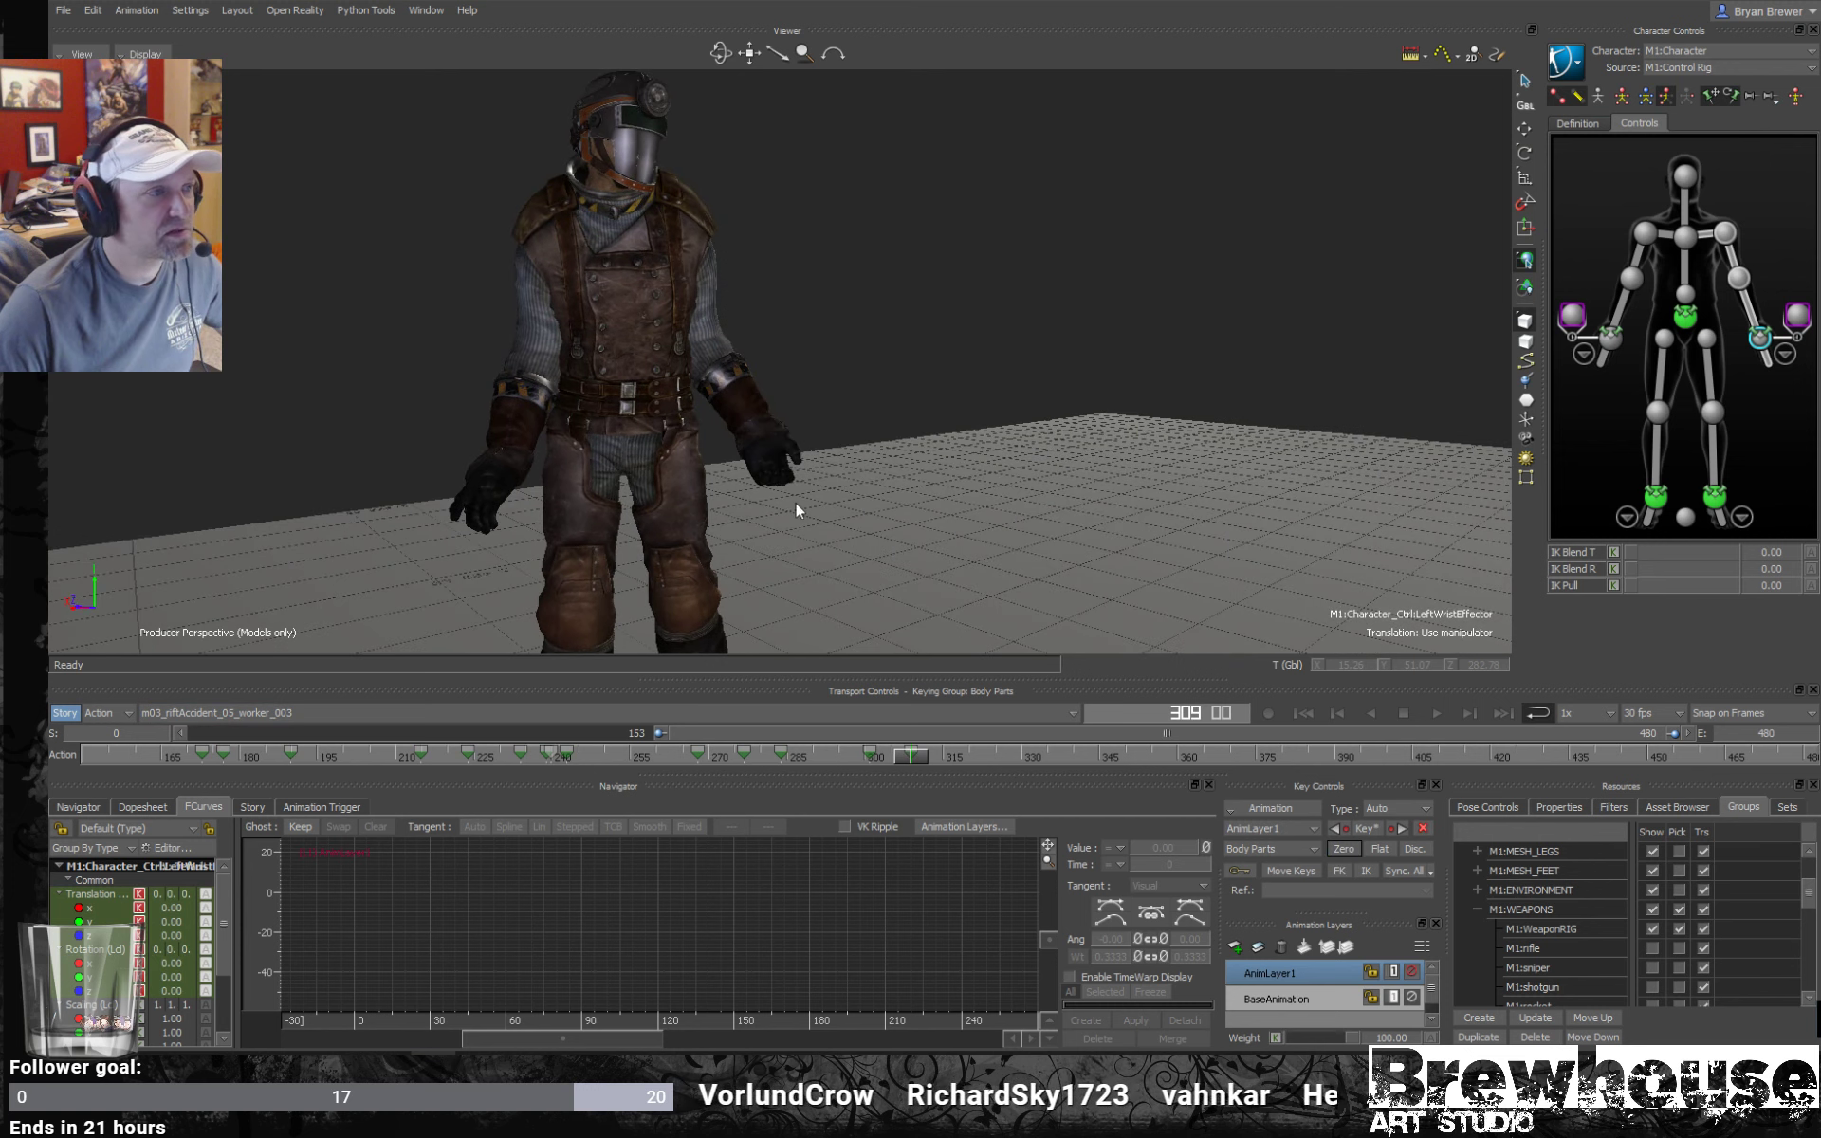
Rotate the left shoulder effector at frame 309 and key it, and zero-key its offset at frame 318.
mouse_move(795, 502)
left_mouse_down("ctrl+shift")
mouse_move(755, 478)
mouse_move(789, 475)
left_mouse_up("ctrl+shift")
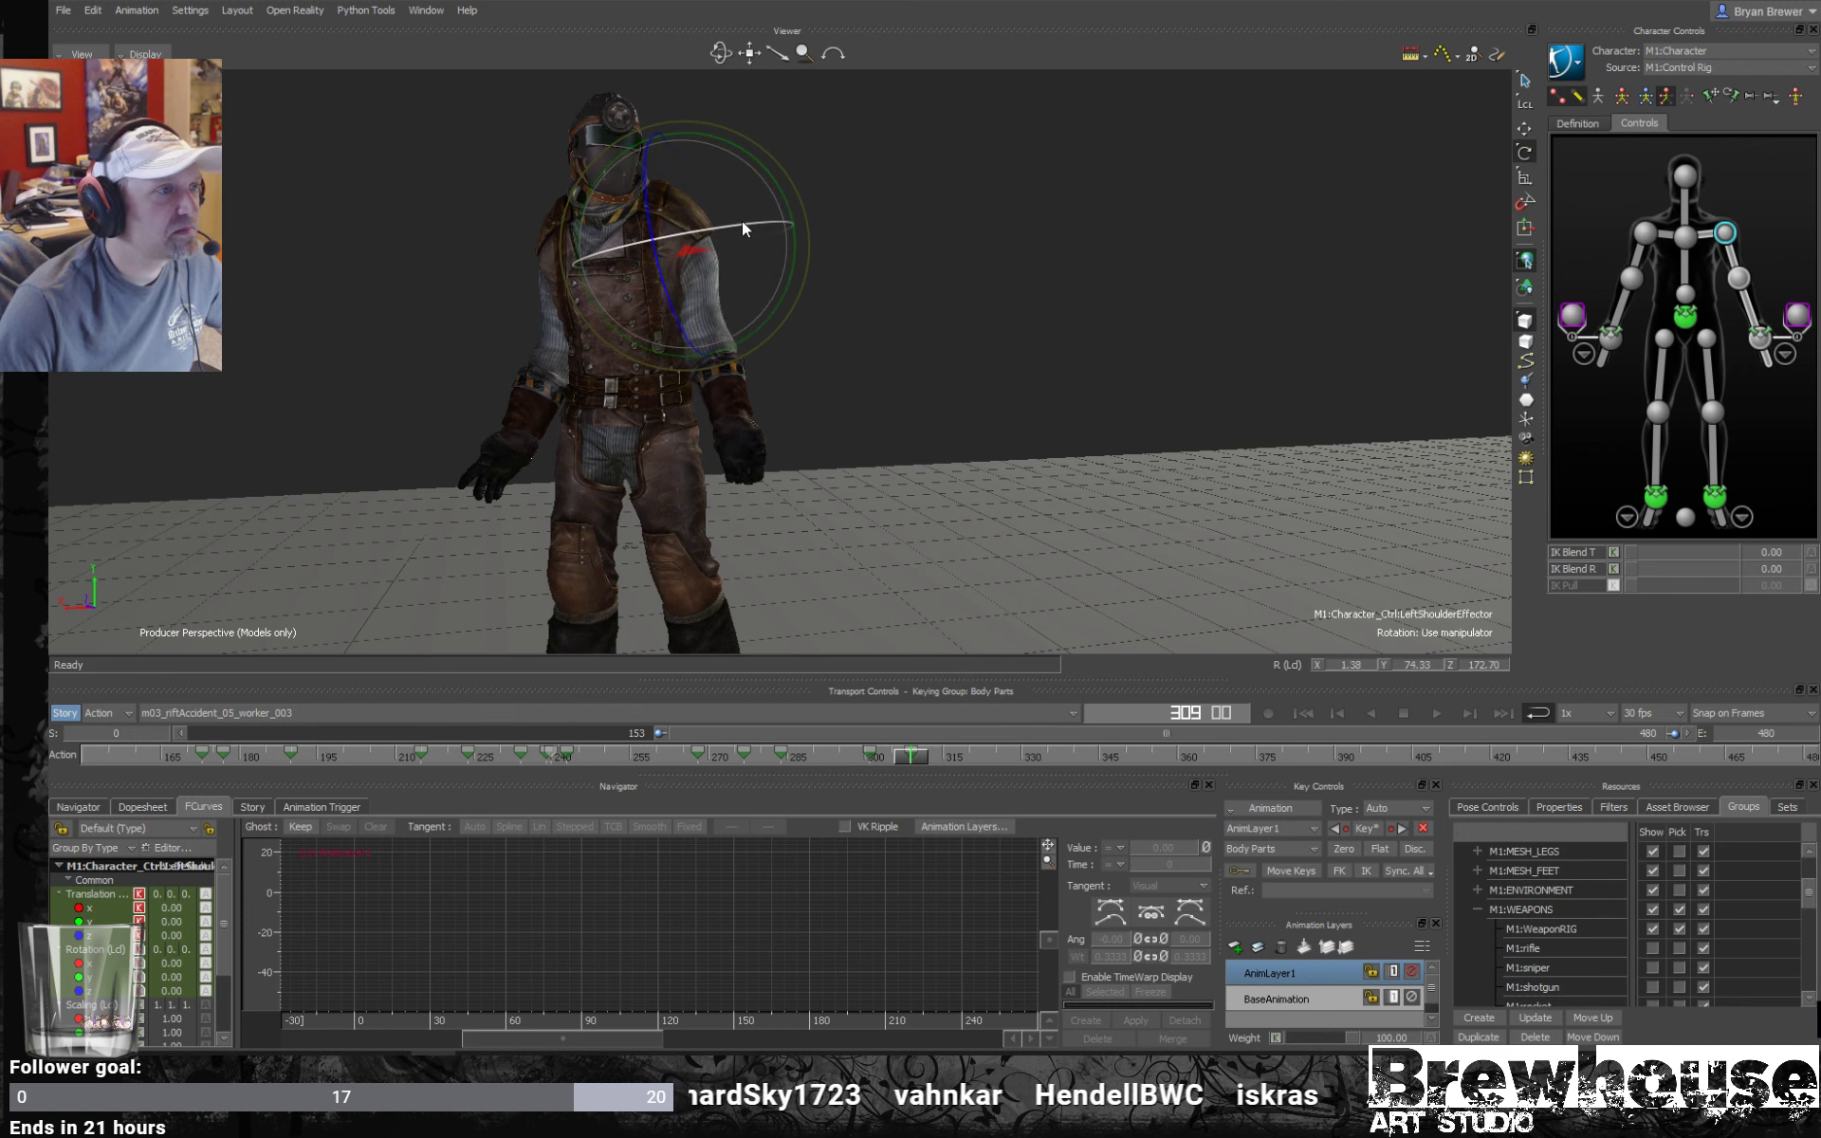
left_click_drag(739, 226, 759, 245)
mouse_move(922, 755)
left_mouse_down()
mouse_move(858, 759)
mouse_move(962, 768)
left_mouse_up()
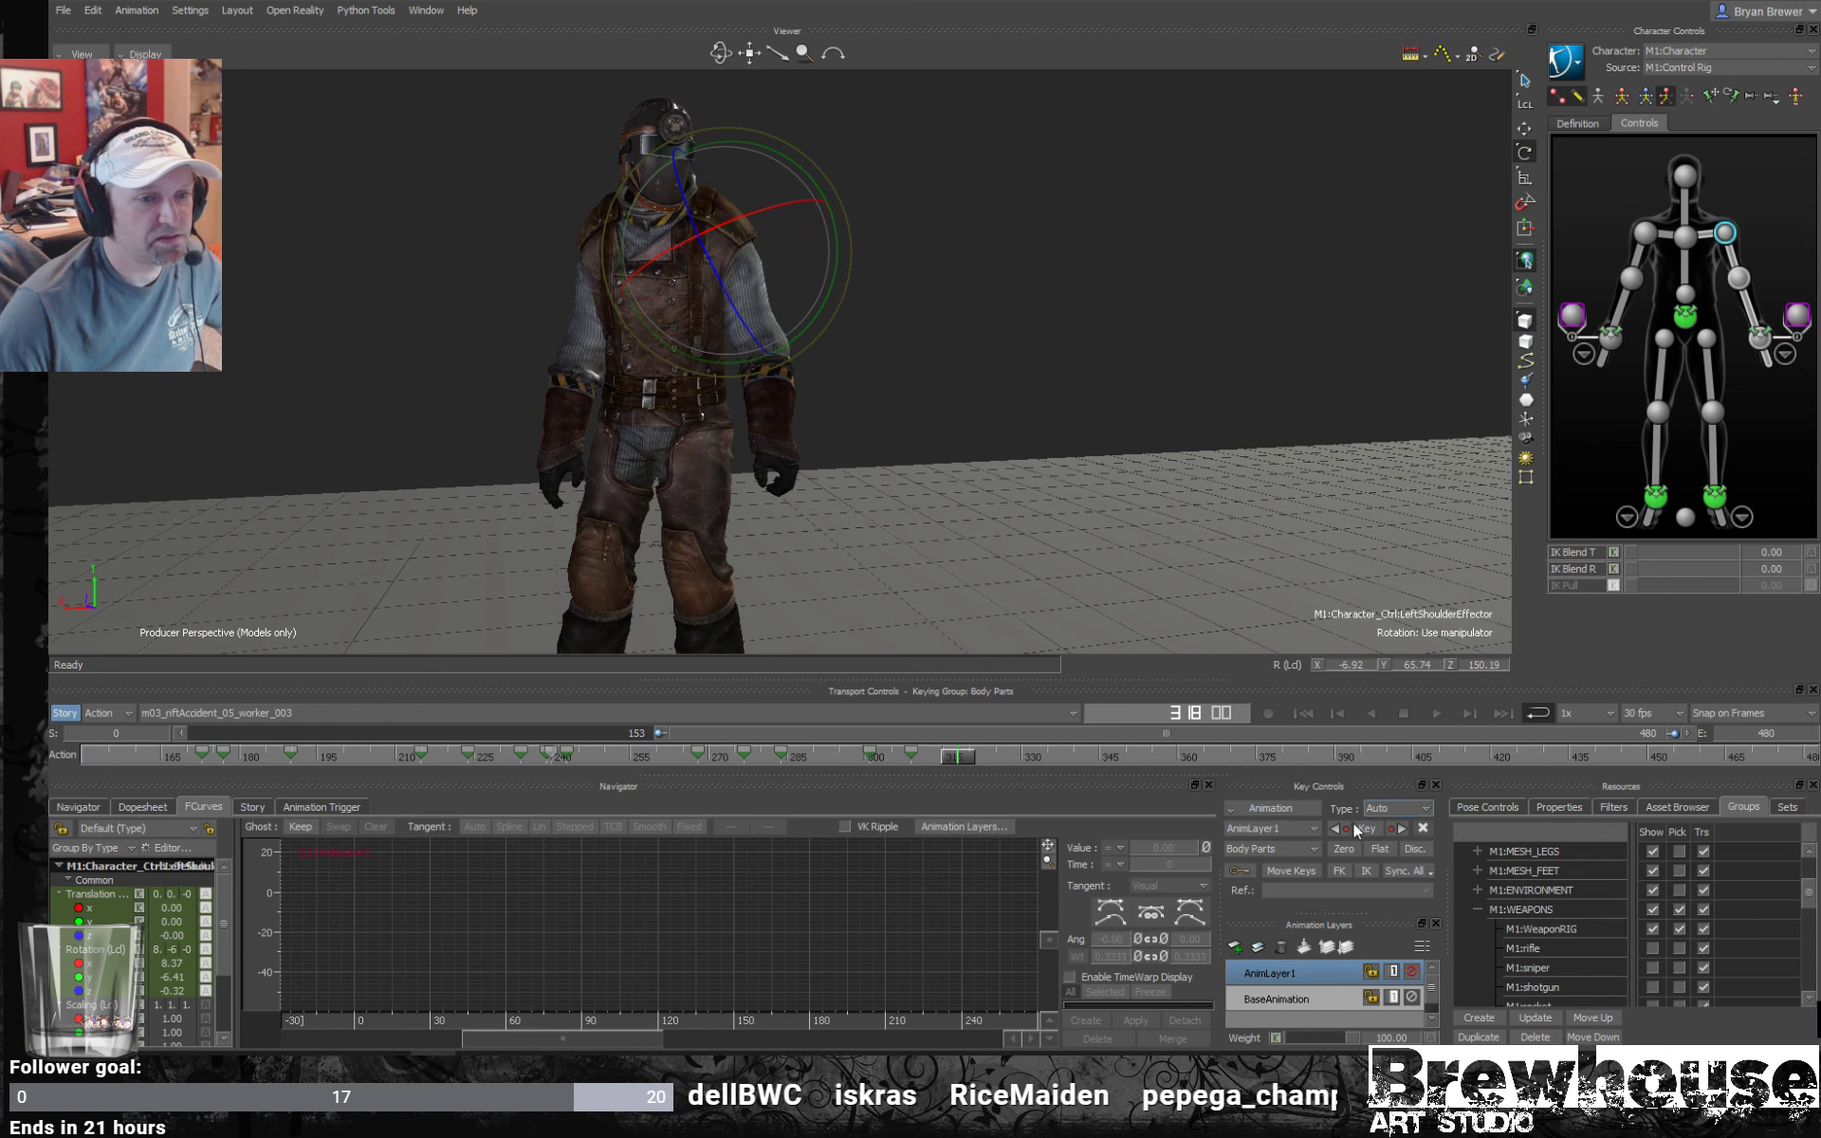
left_click(1342, 849)
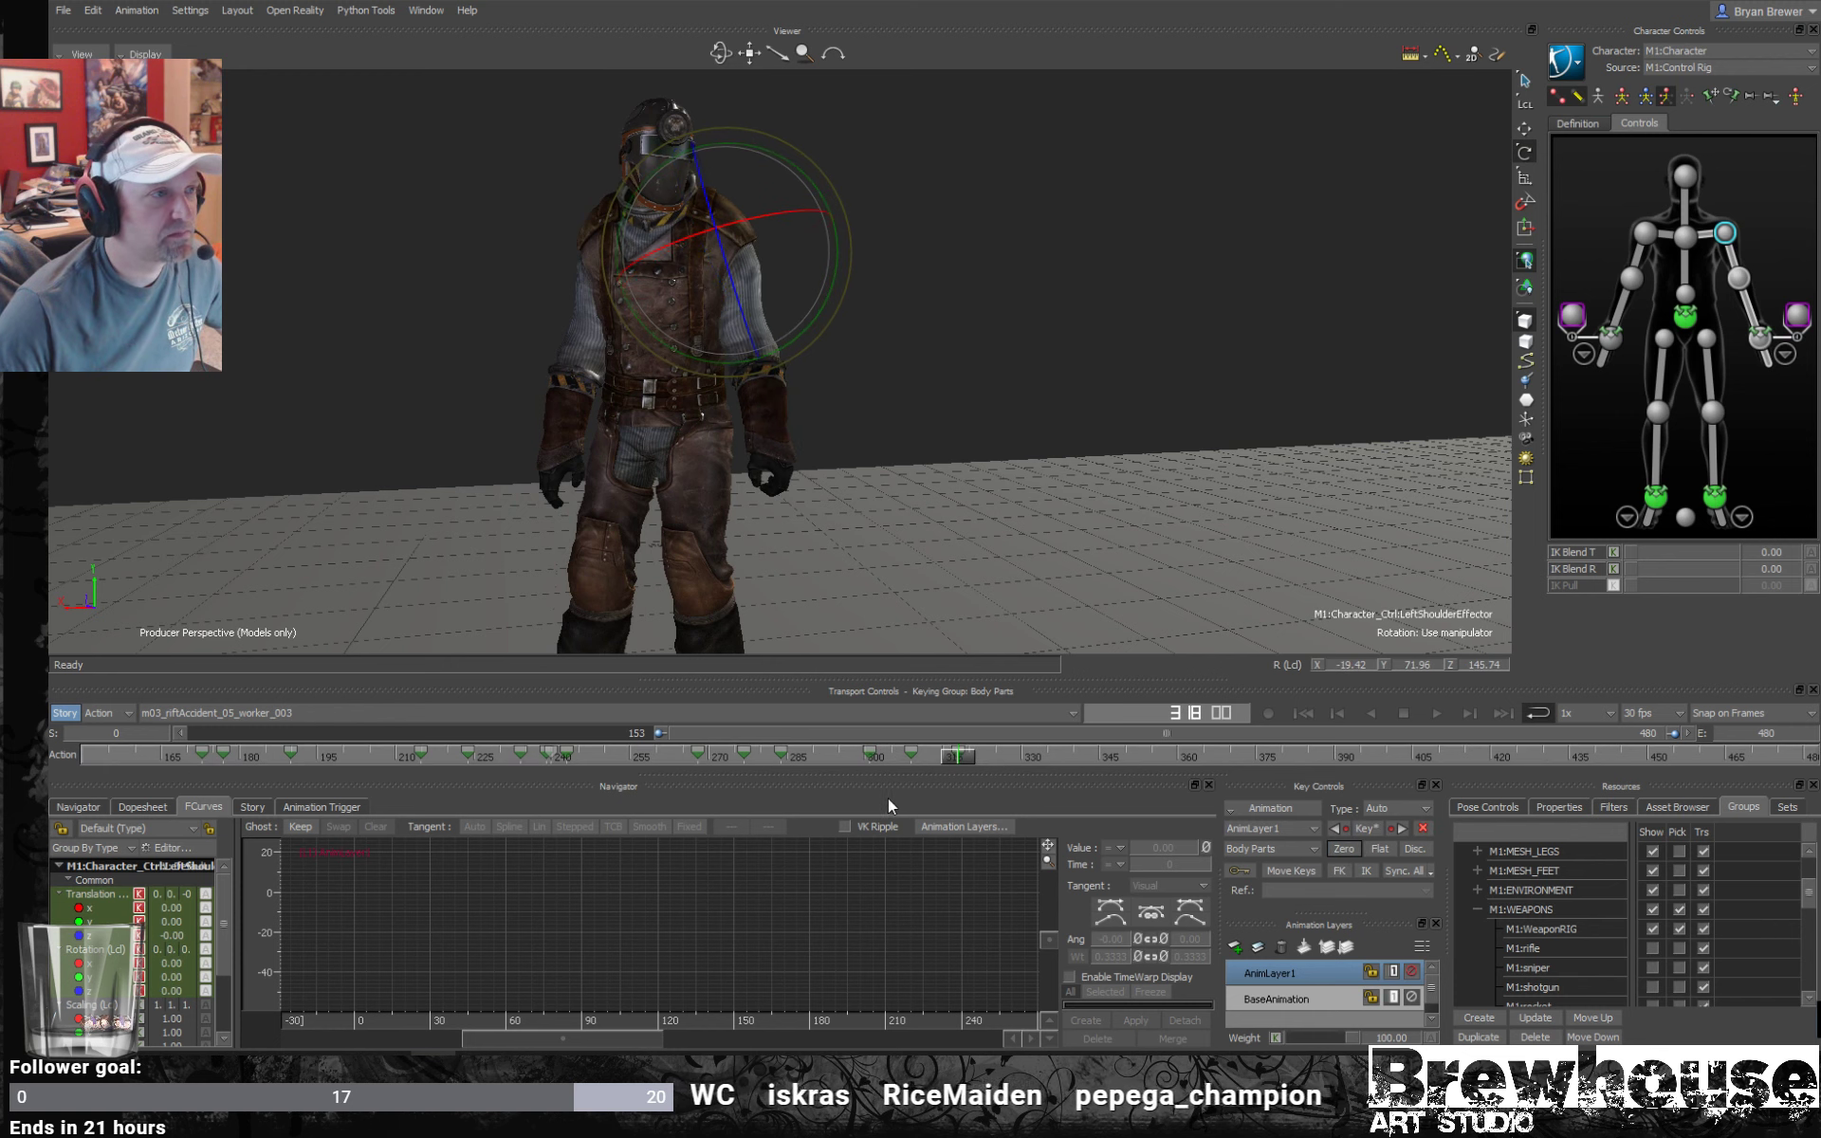
Rotate the left wrist effector at frame 318 to adjust the hand's angle, and key it.
left_click(1753, 337)
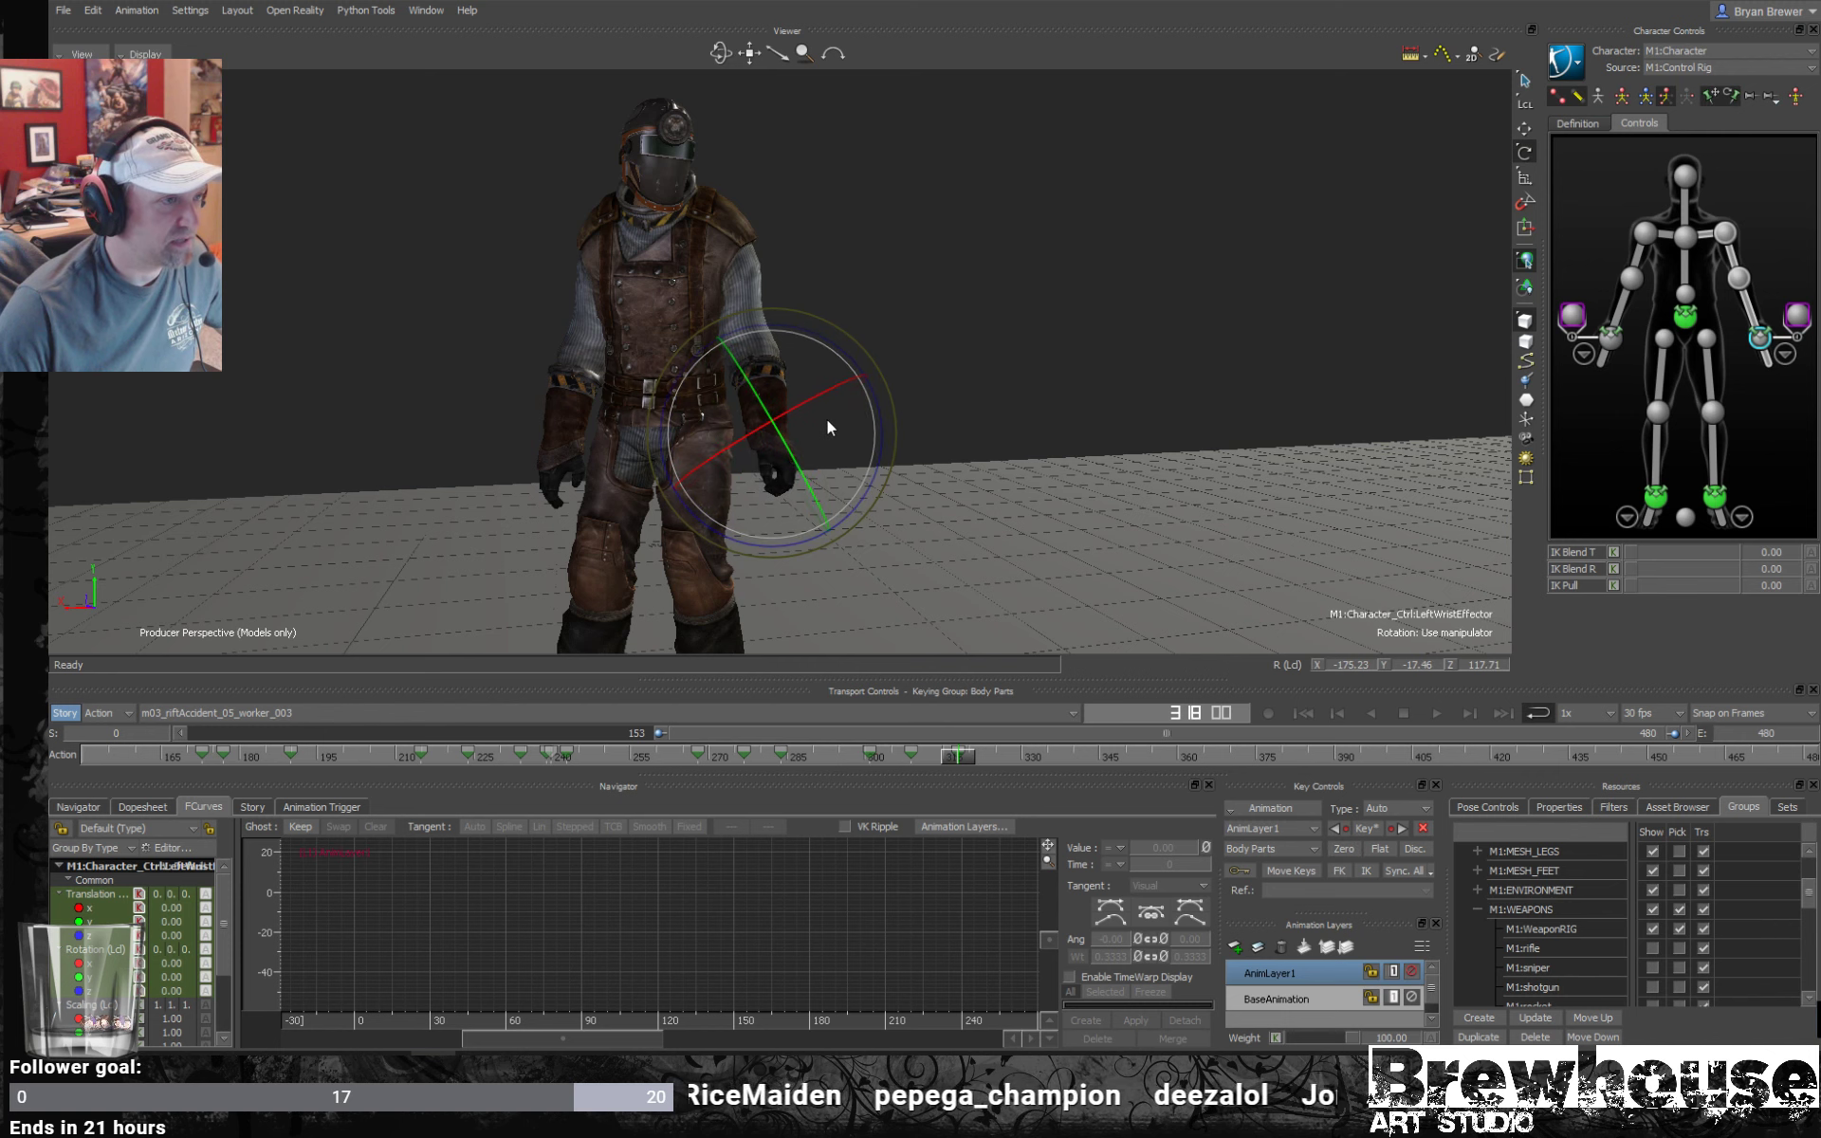
left_click_drag(827, 421, 853, 423)
left_click_drag(958, 756, 1136, 728)
Rotate the left wrist effector at frame 374 to correct the raised hand's pose, and key it.
left_click_drag(963, 504, 929, 554, "ctrl+shift")
left_click_drag(1140, 756, 1248, 786)
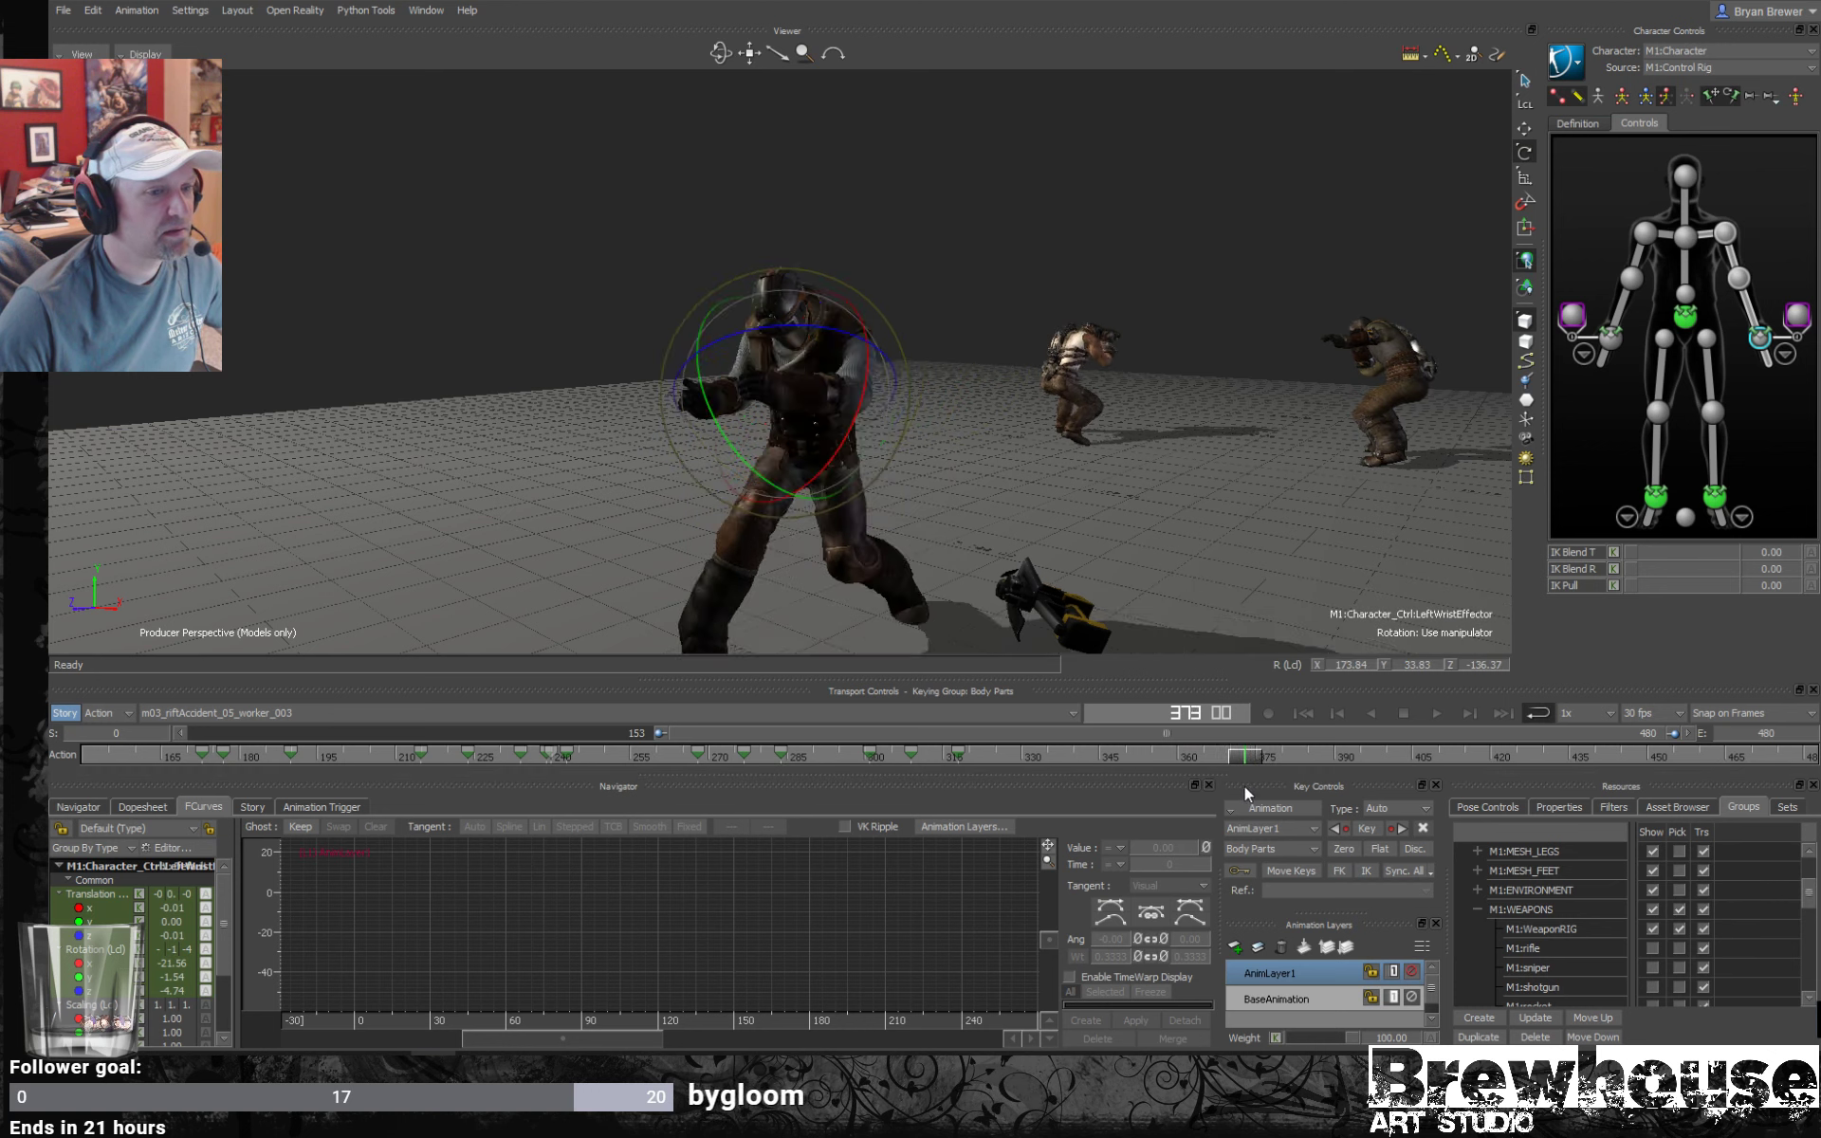
left_click_drag(806, 436, 905, 455, "alt")
right_click_drag(905, 455, 1029, 533, "alt")
left_click_drag(1030, 533, 1031, 491, "alt")
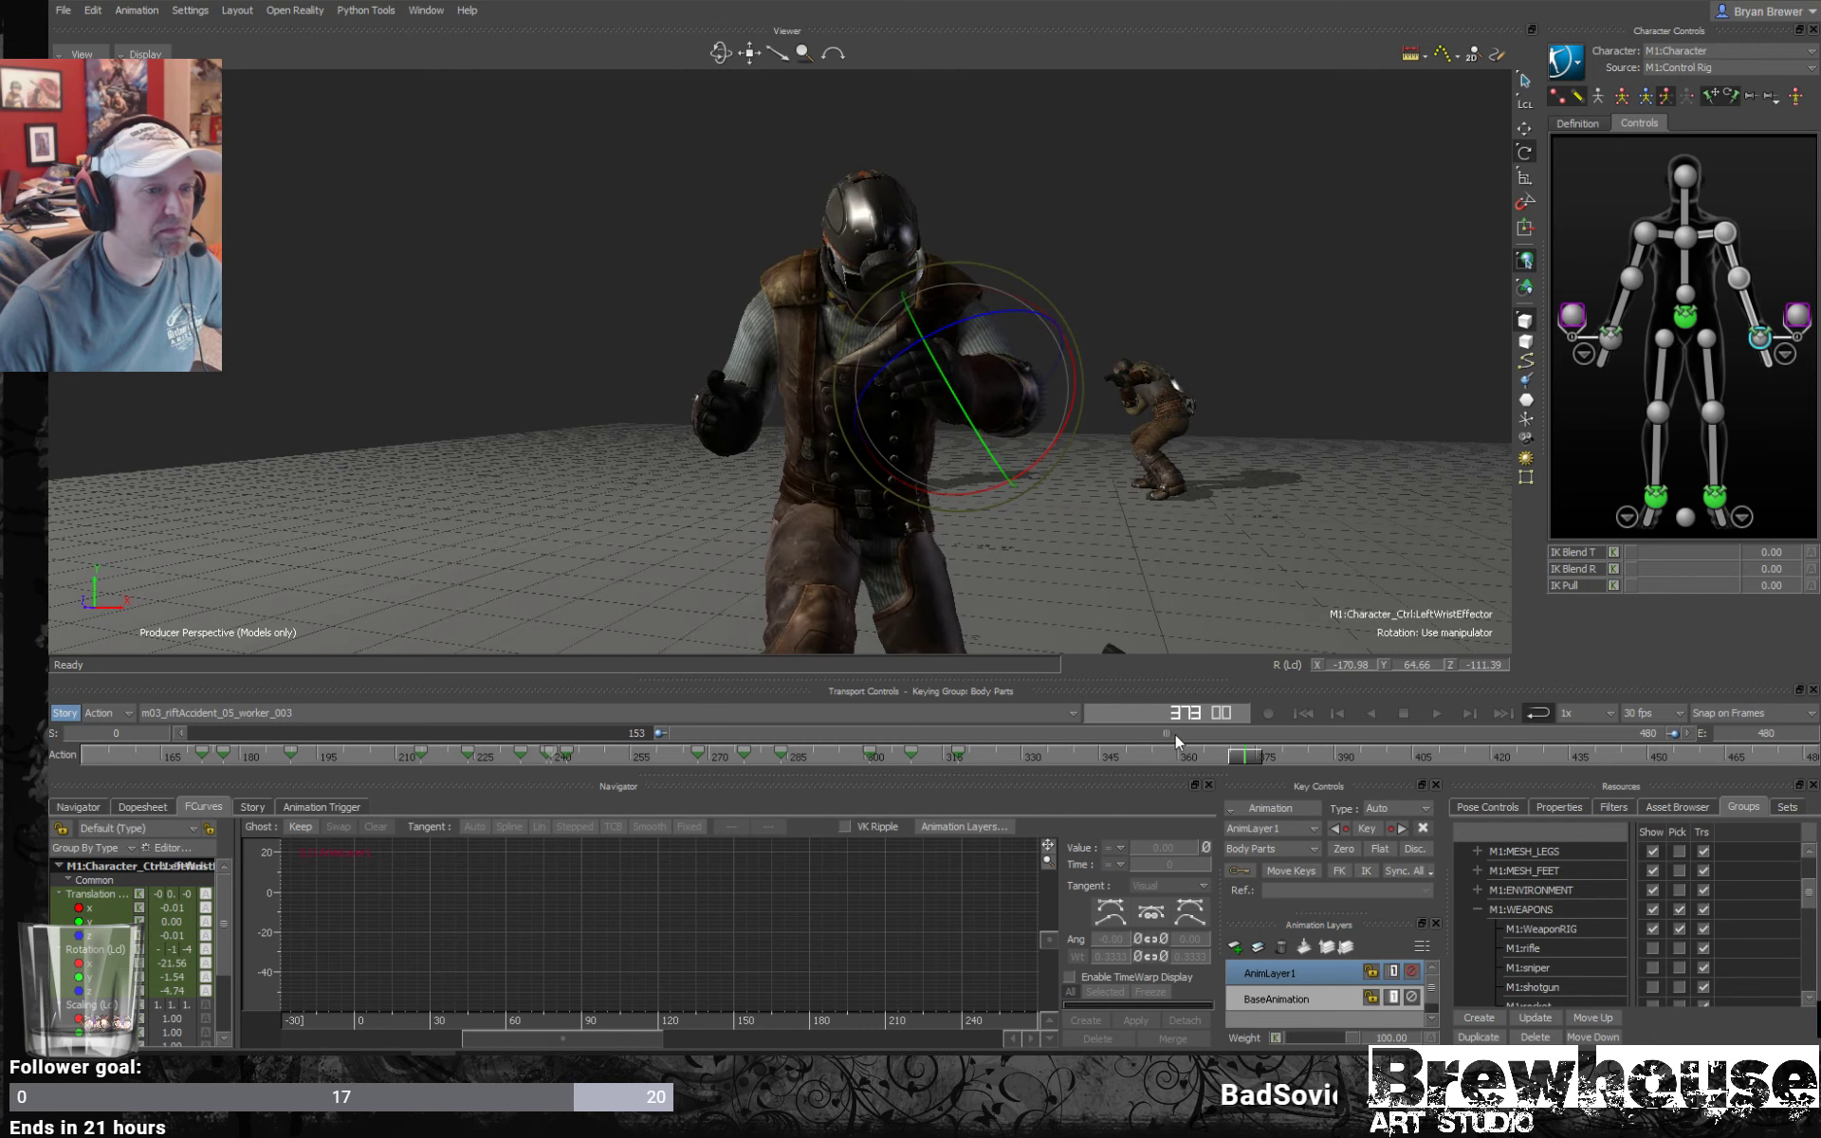
mouse_move(1246, 761)
left_mouse_down()
mouse_move(1208, 755)
mouse_move(1245, 770)
left_mouse_up()
left_click_drag(1256, 765, 1250, 765)
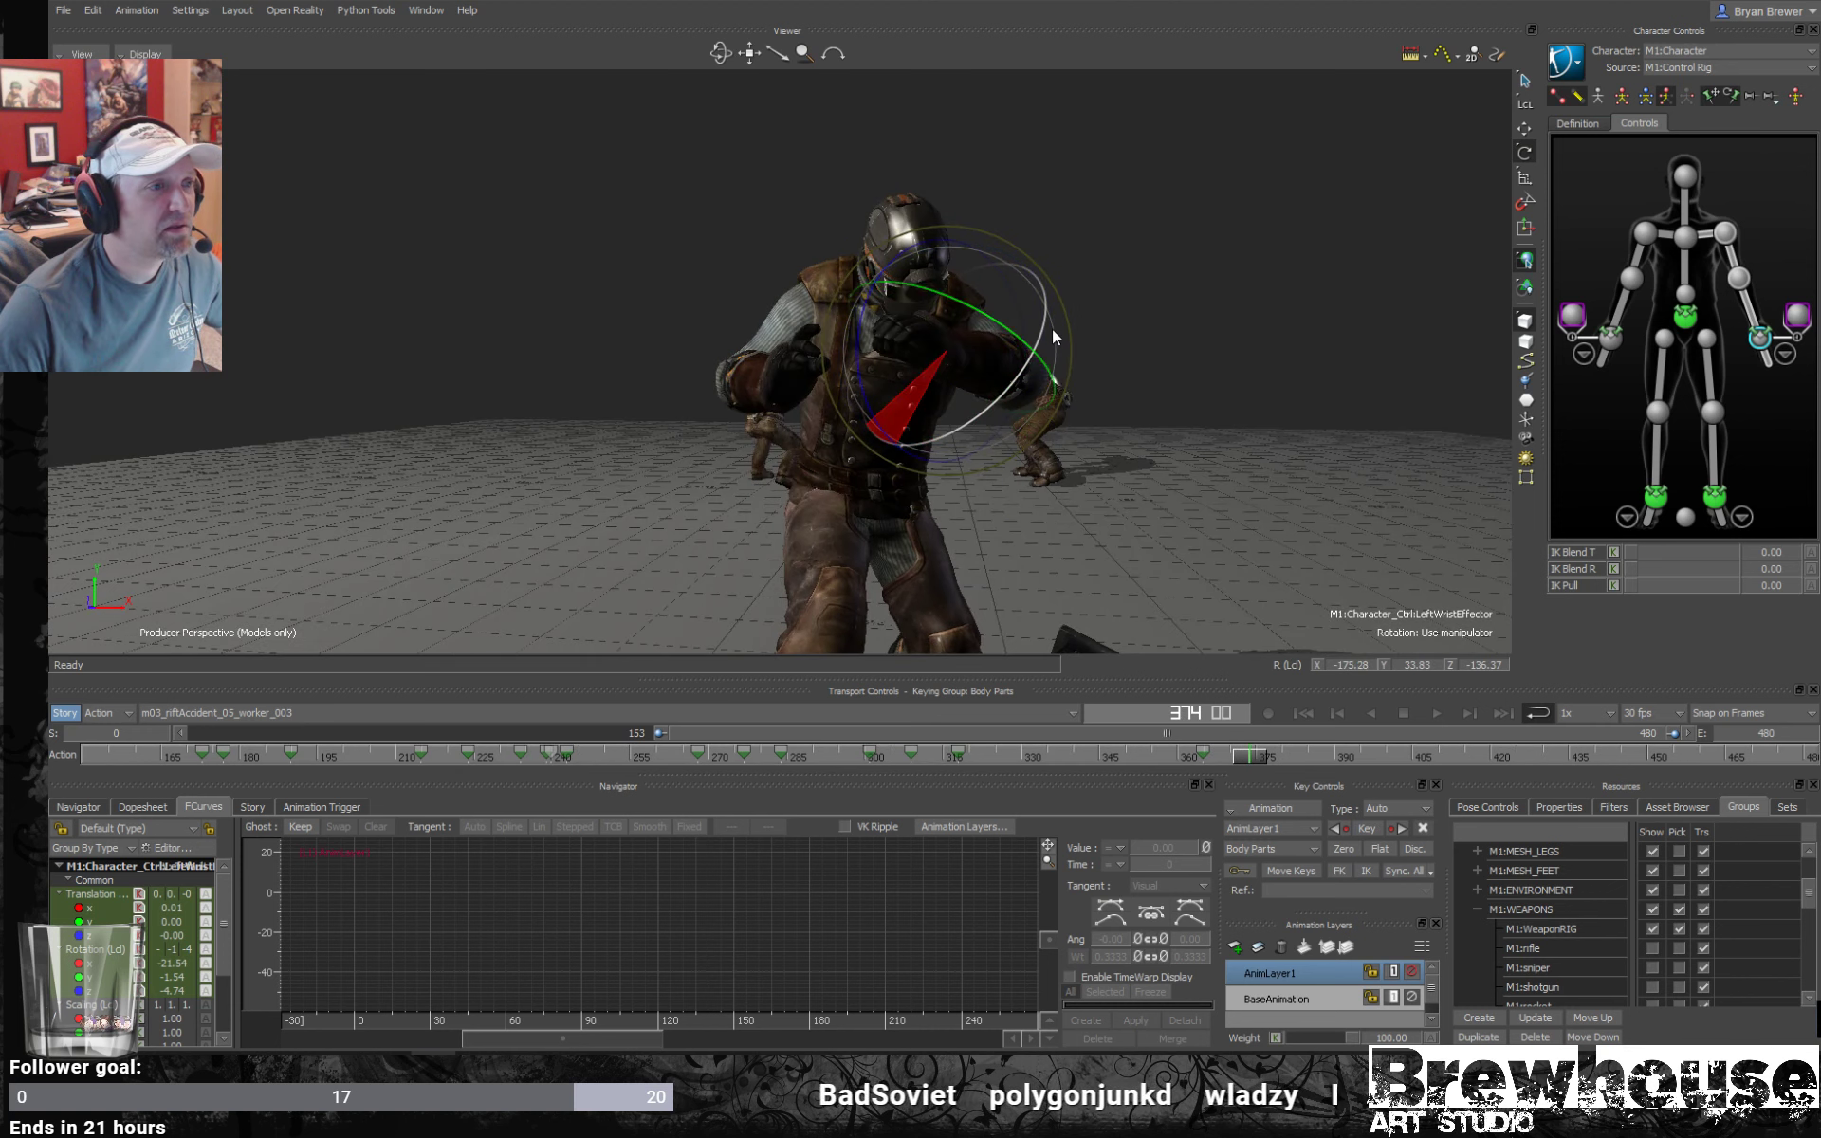
left_click_drag(948, 327, 1233, 417, "ctrl+shift")
left_click_drag(1359, 361, 980, 518, "ctrl+shift")
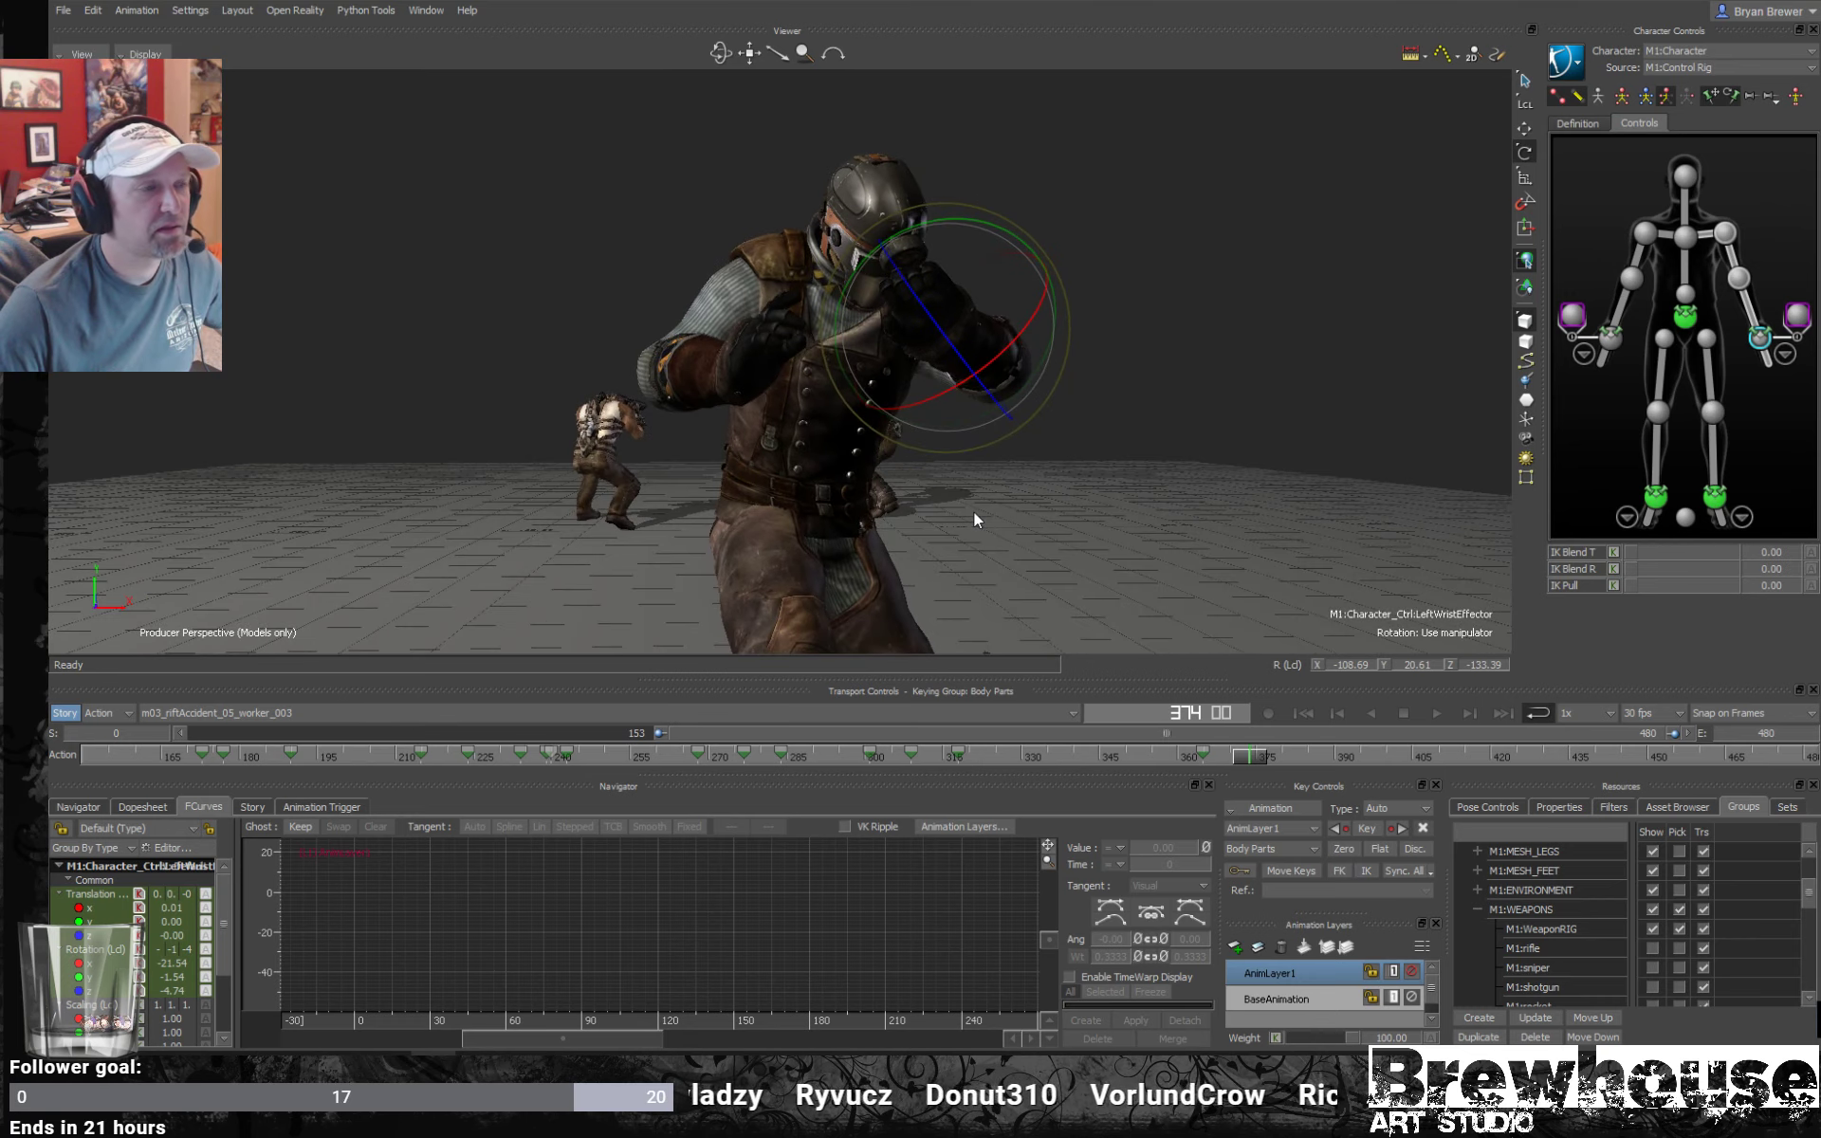
left_click_drag(1113, 525, 1001, 475, "ctrl+shift")
left_click_drag(934, 309, 927, 298)
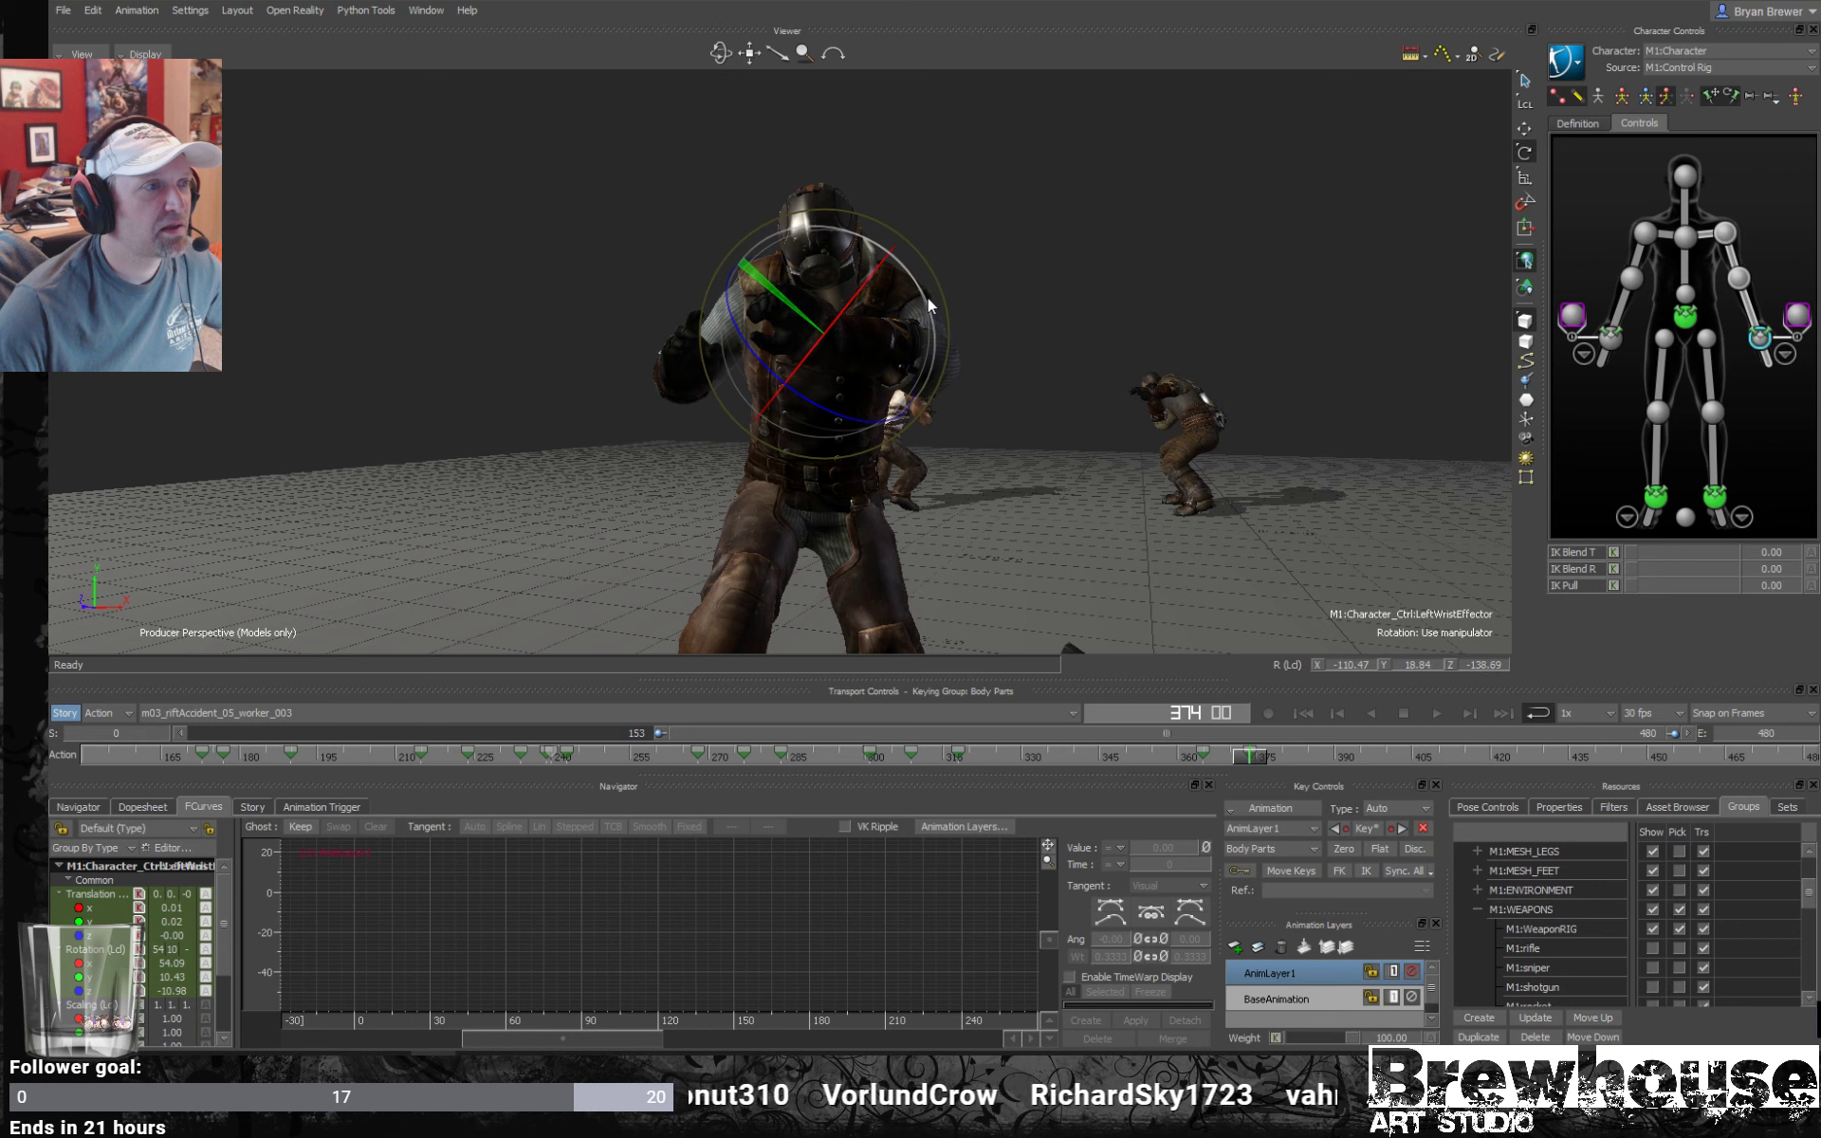
Set a zero key on the left wrist effector at frame 379 to end its layer offset.
left_click_drag(1243, 759, 1277, 754)
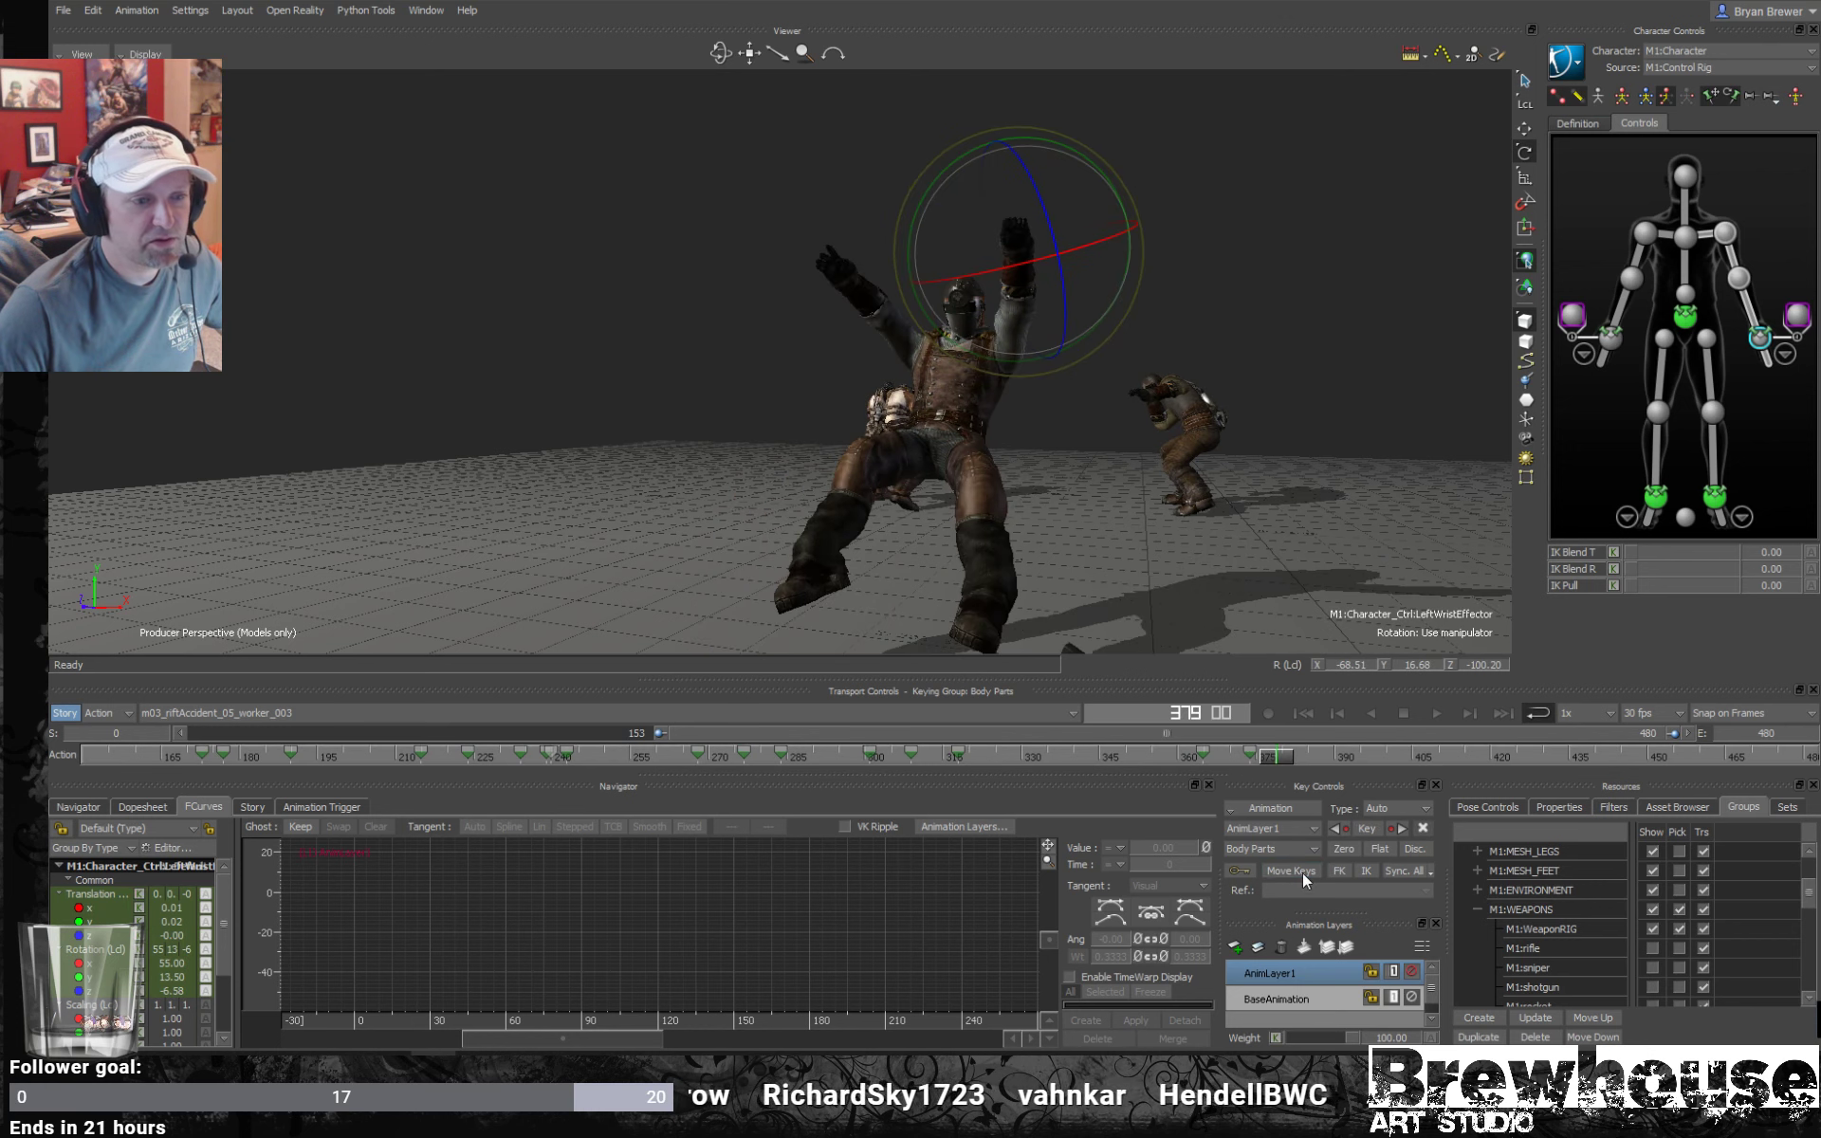
left_click_drag(1161, 557, 1170, 465, "ctrl+shift")
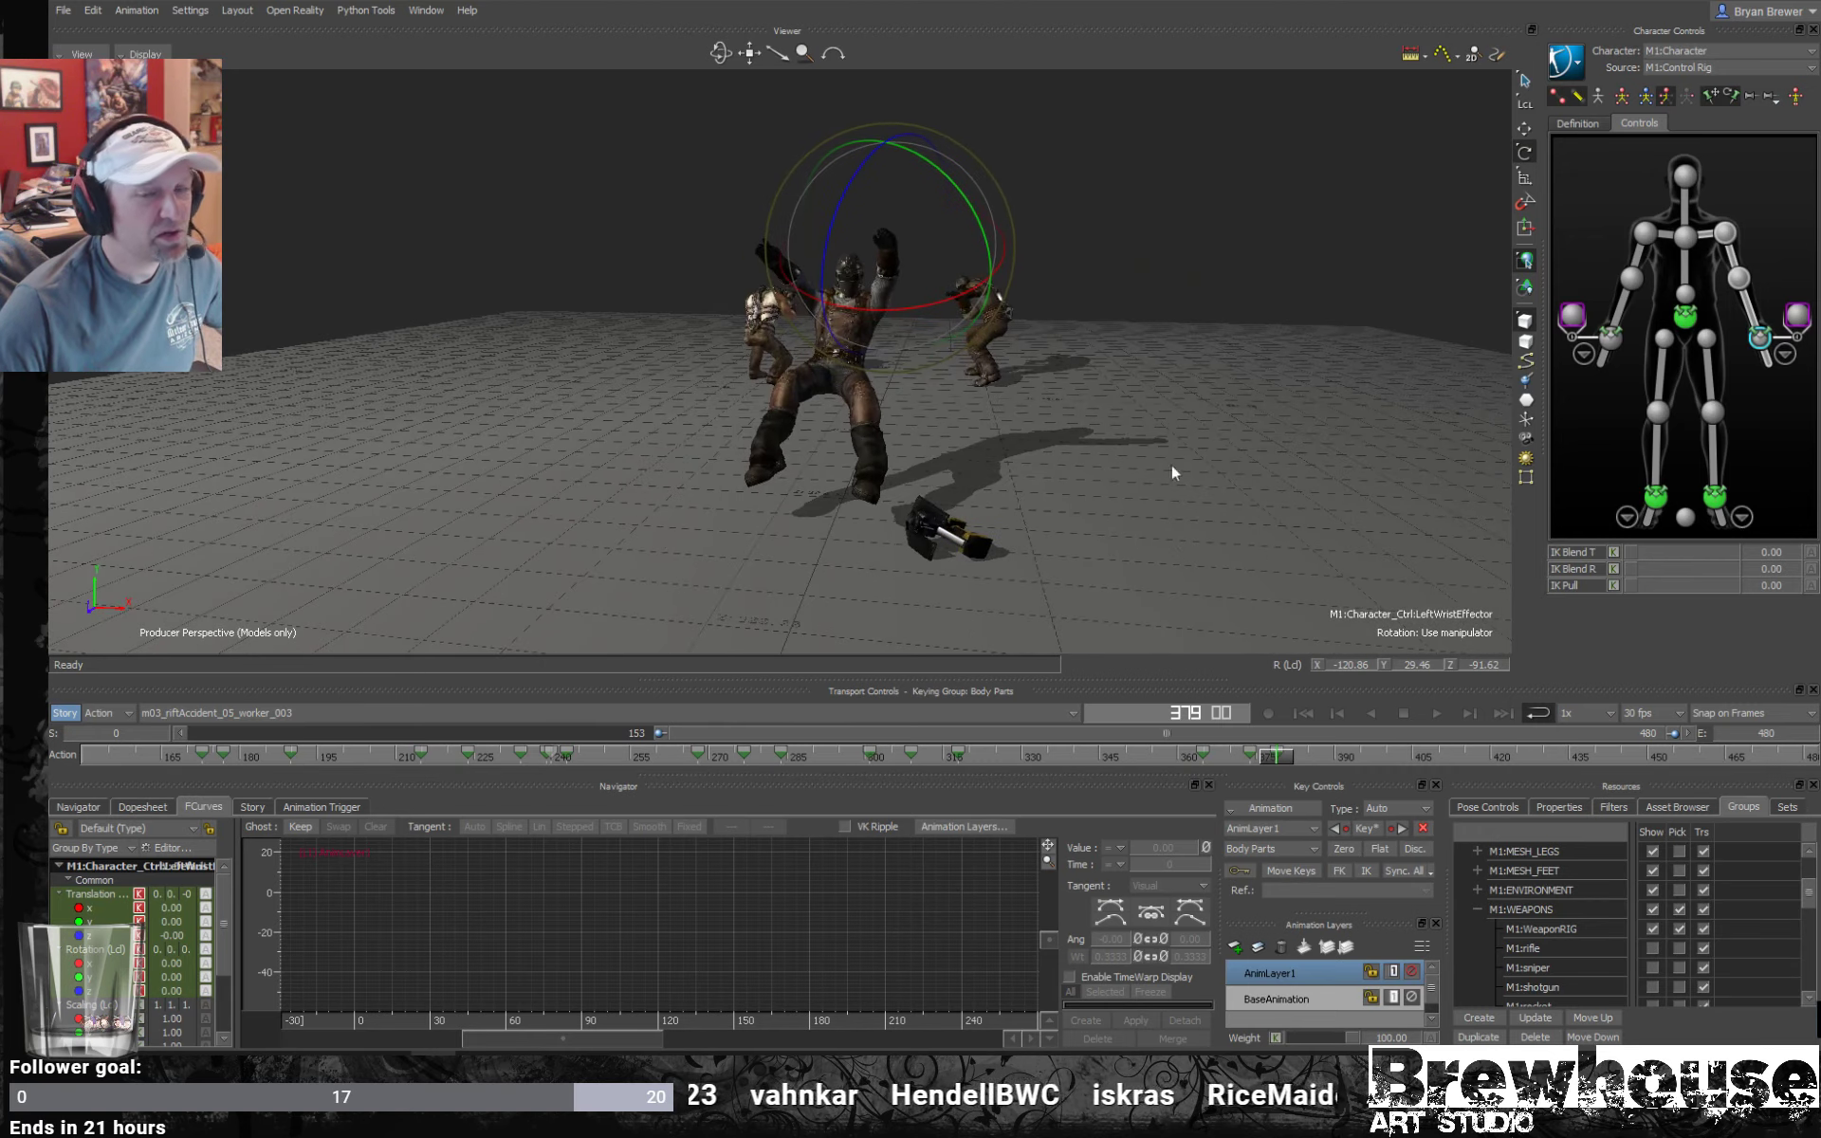
left_click_drag(963, 497, 1078, 519, "ctrl+shift")
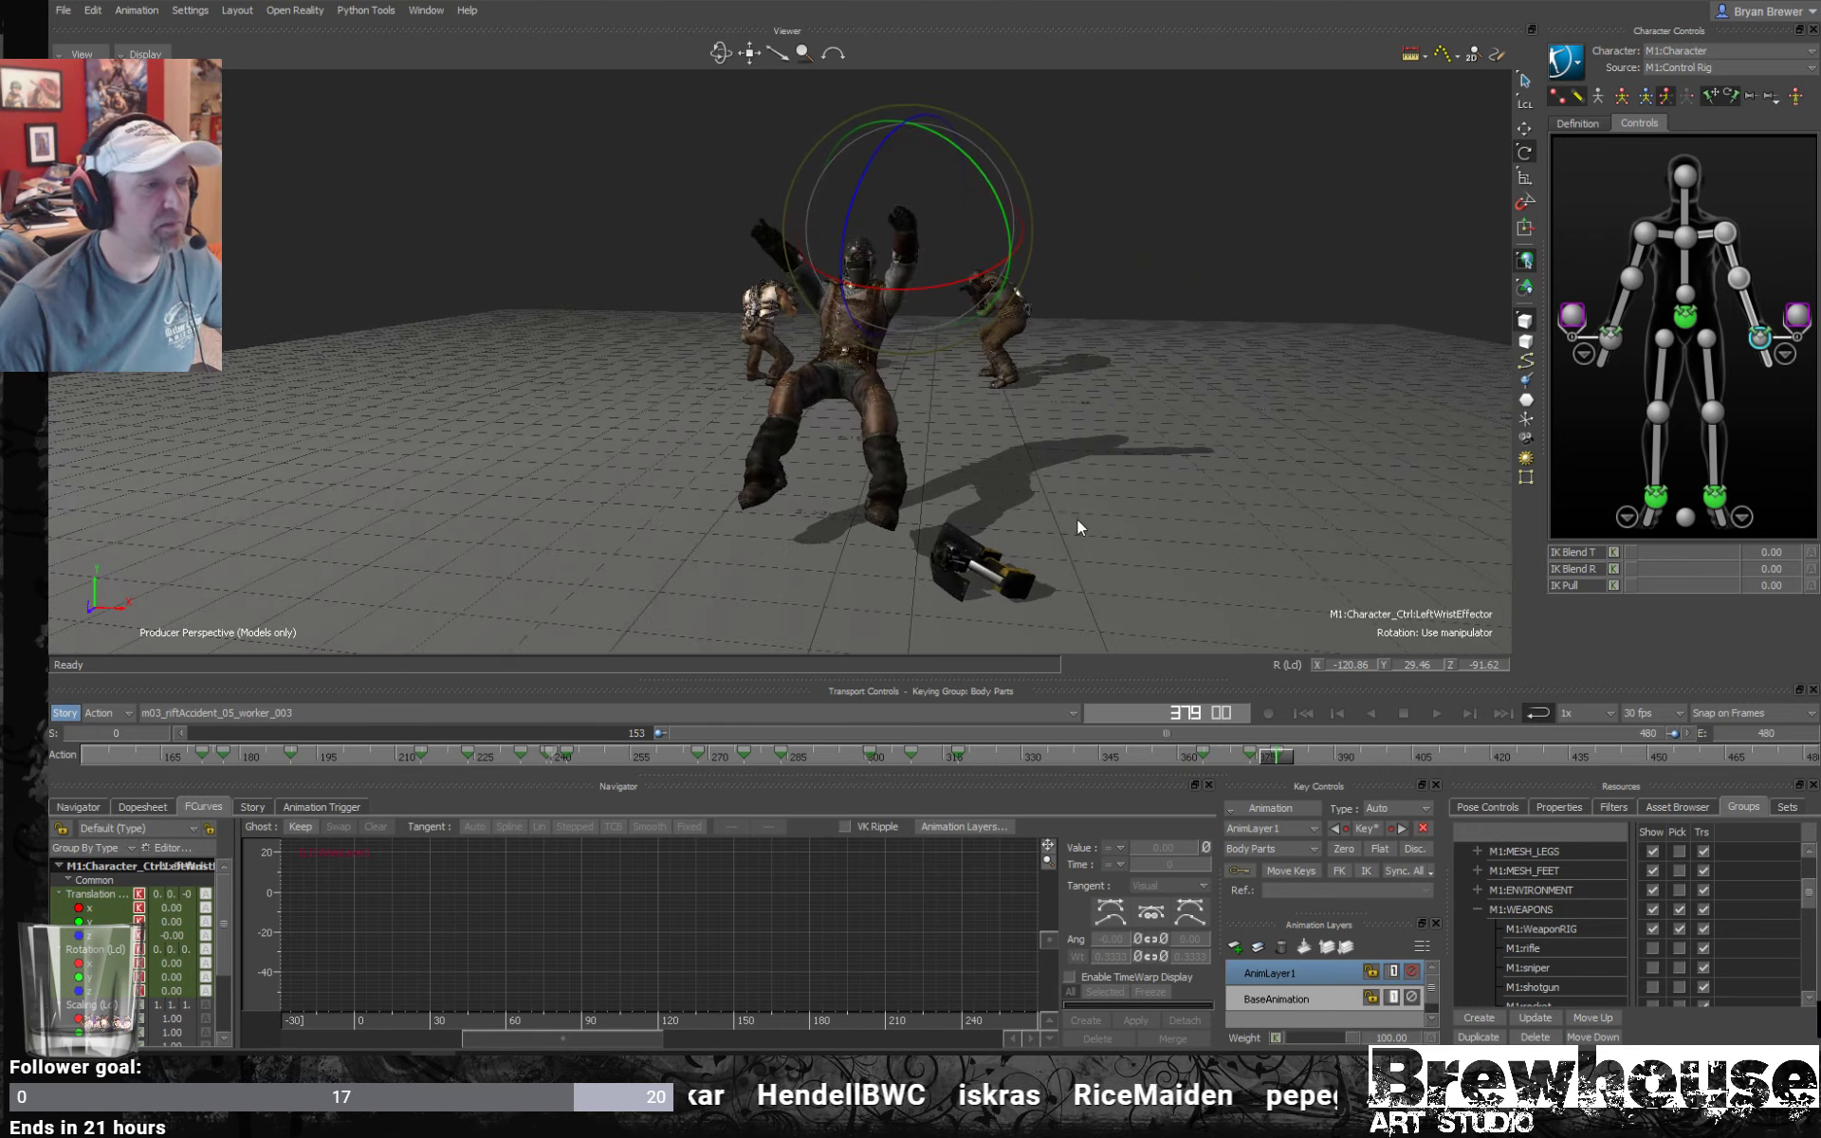
Play back and scrub through the shot from the crouch to the fall, examining the worker's corrected motion.
key("space")
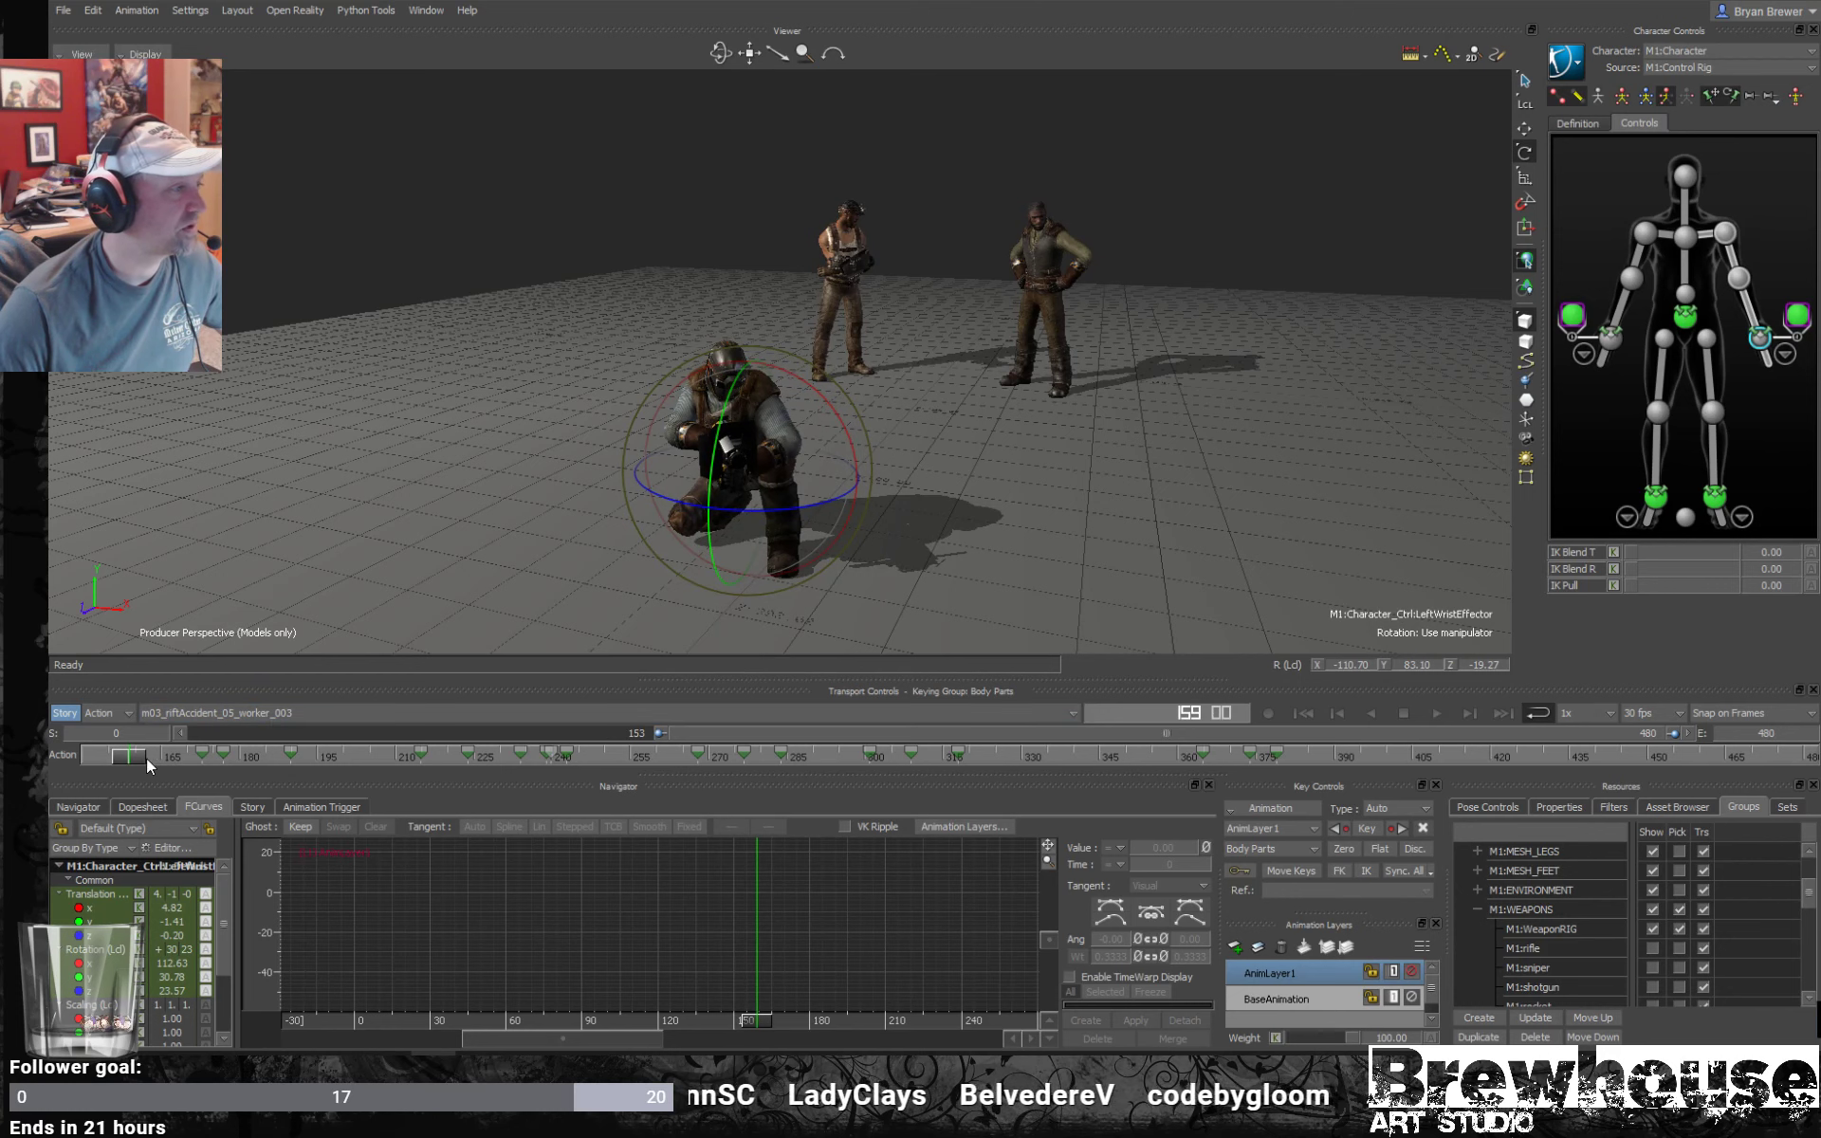
left_click_drag(135, 760, 319, 758)
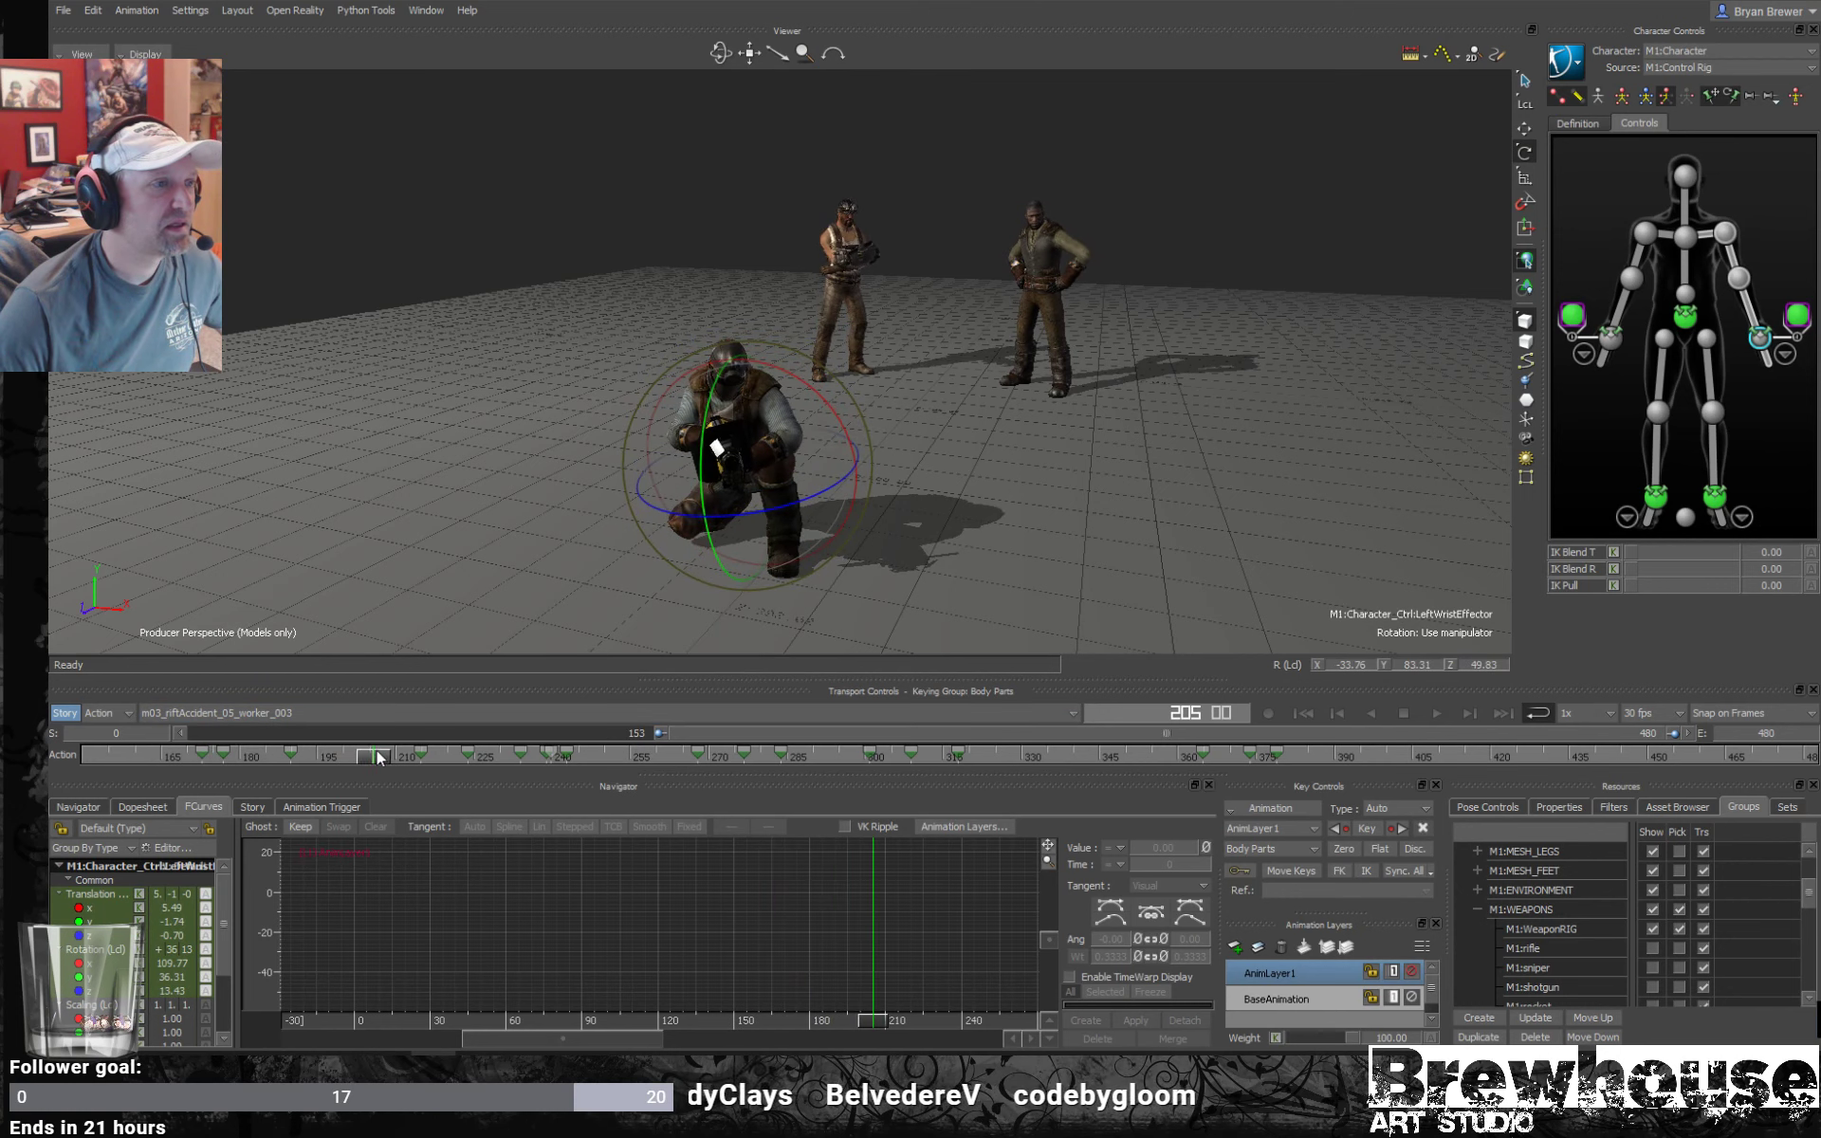
left_click_drag(473, 754, 699, 739)
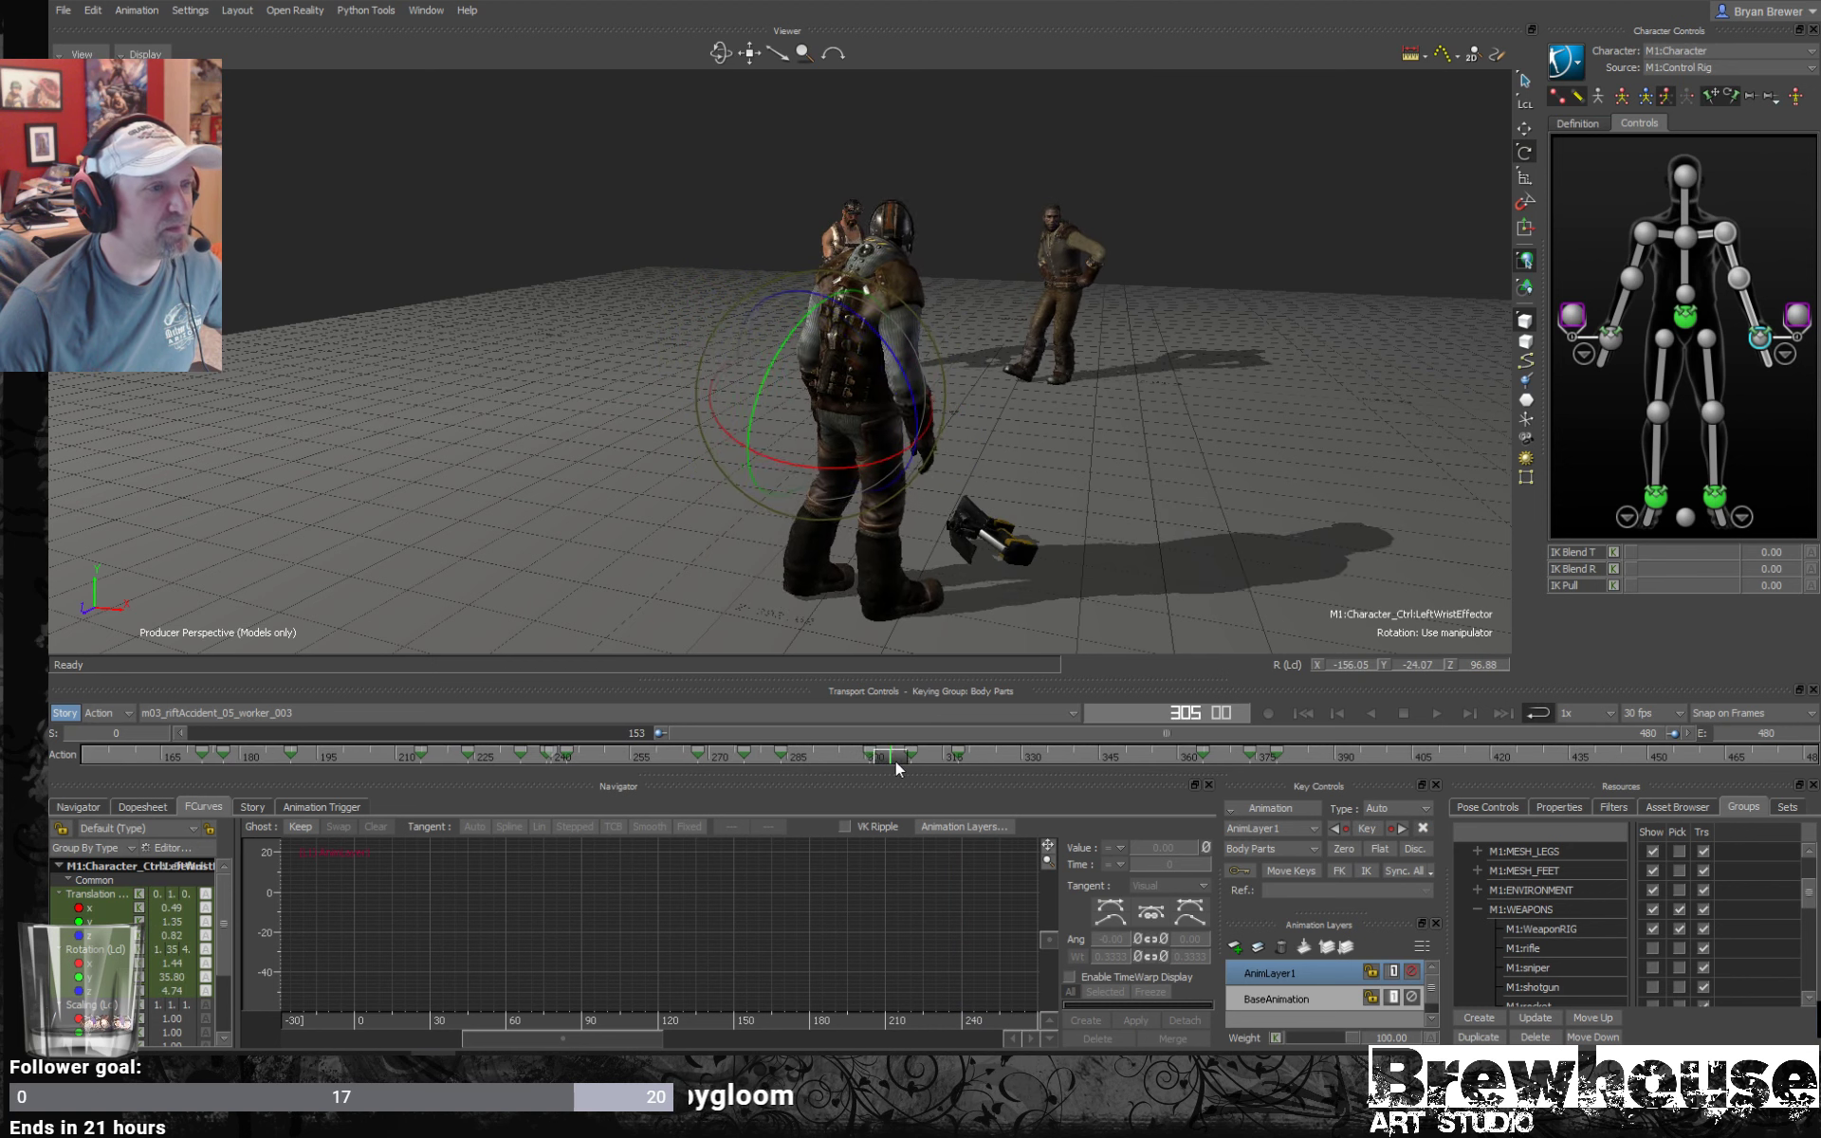
left_click_drag(895, 760, 131, 688)
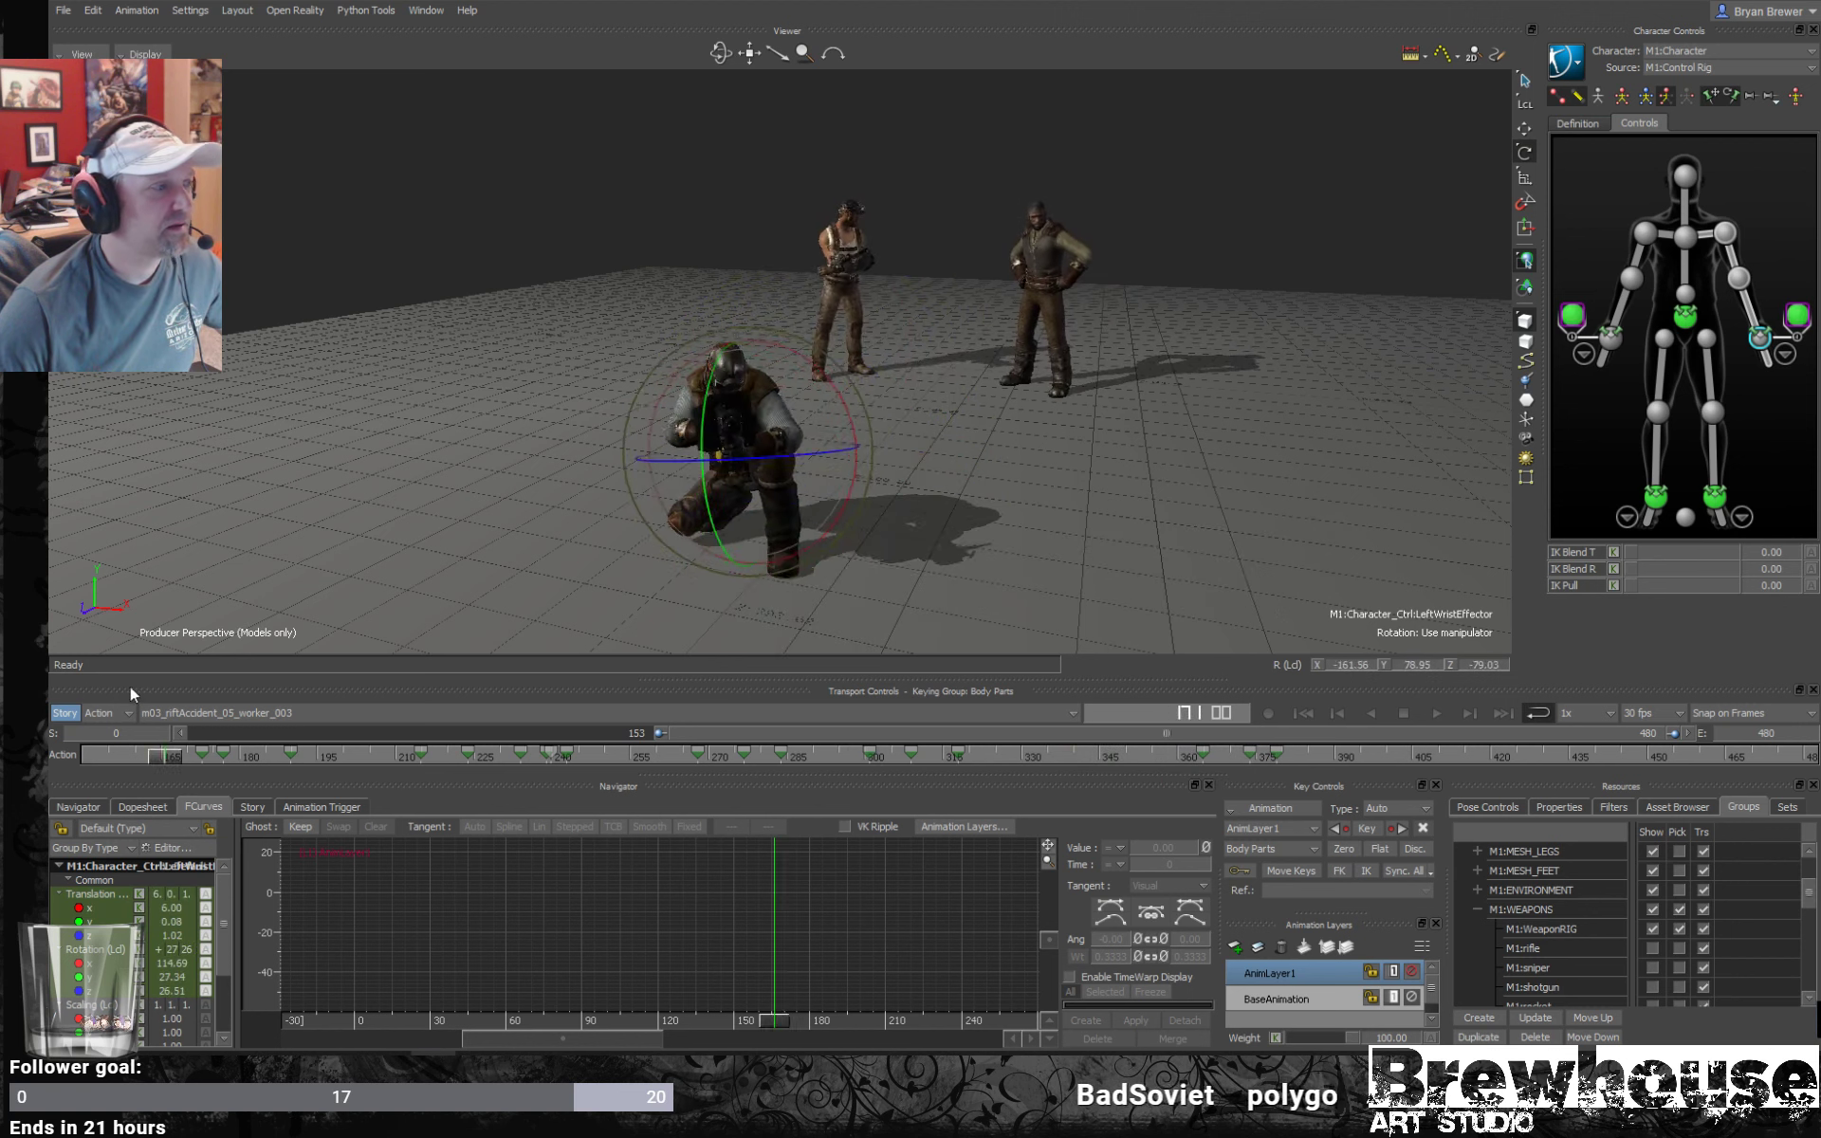
left_click_drag(850, 597, 934, 549, "ctrl+shift")
key("ctrl+space")
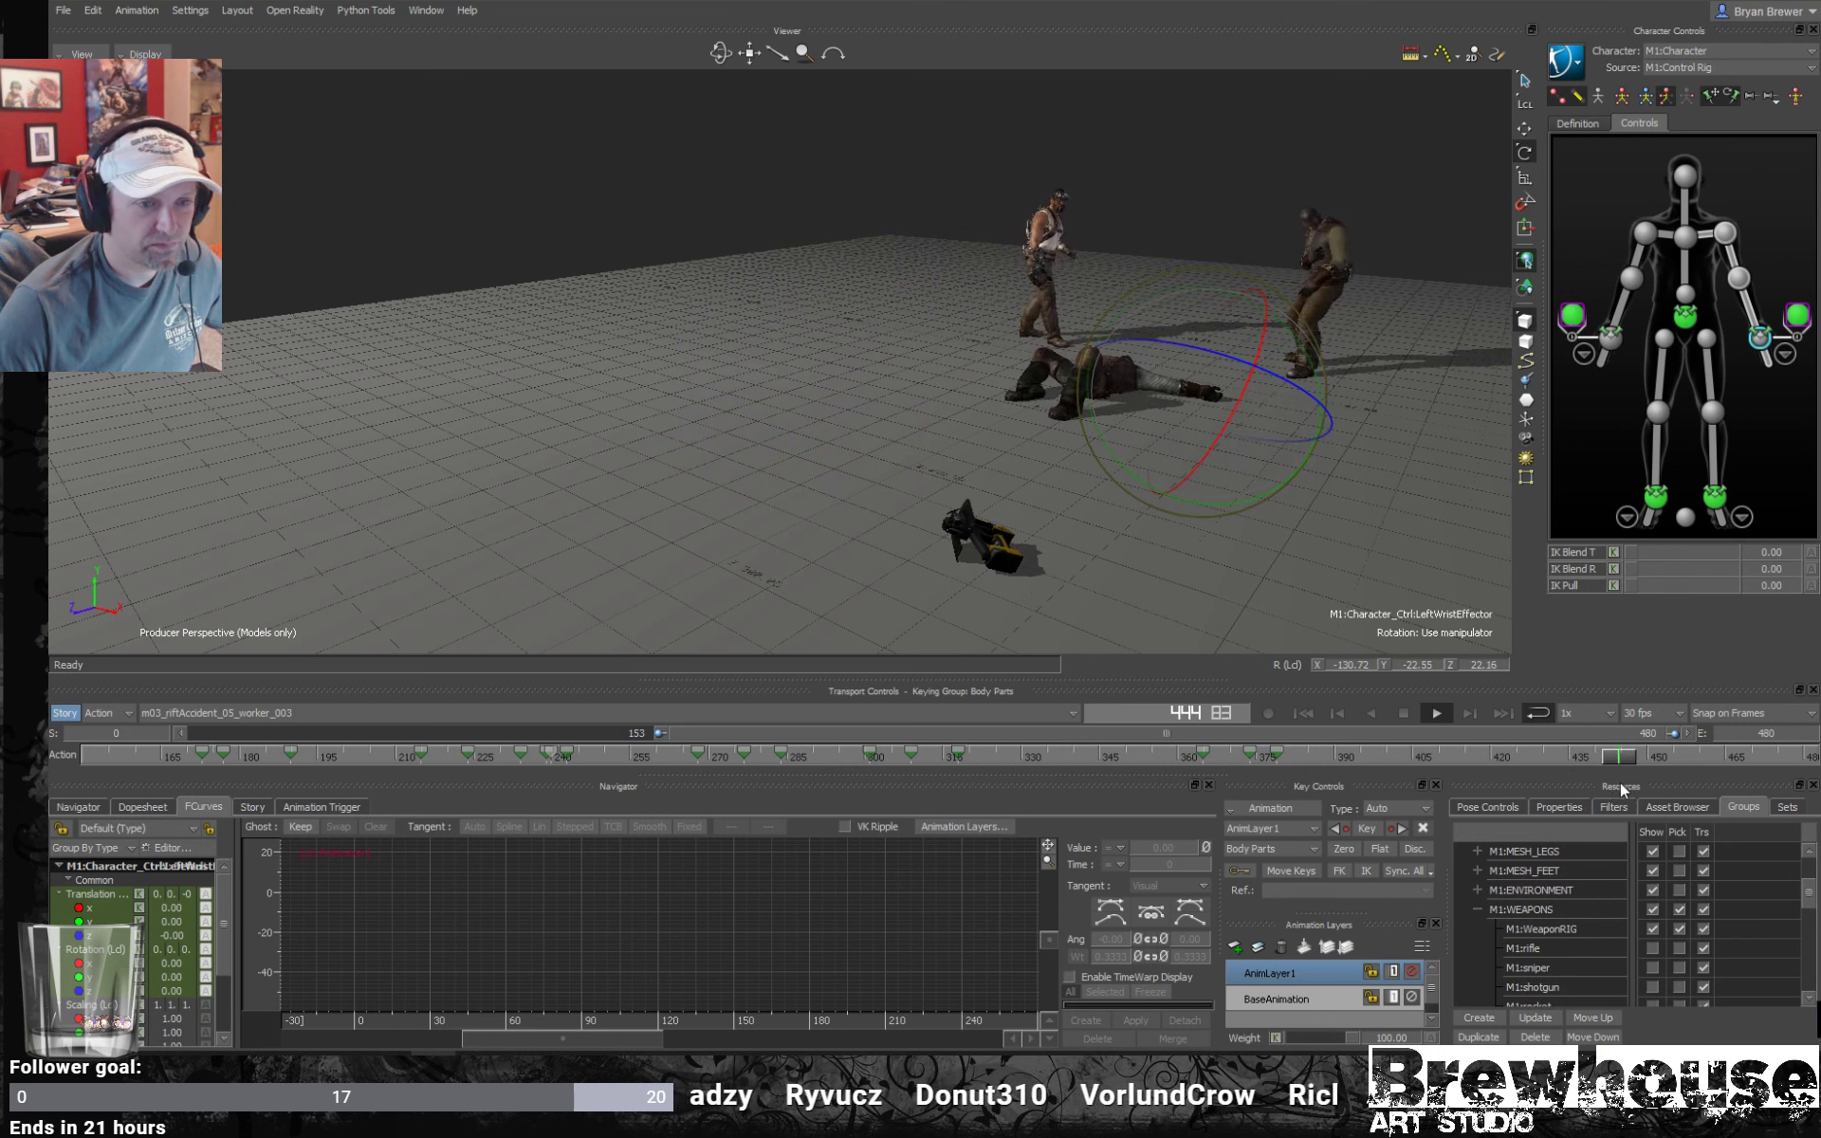
left_click_drag(1522, 750, 431, 759)
Move and rotate the right shoulder effector at frame 234 to improve the shoulder's shape, and key it.
left_click_drag(380, 563, 1385, 344, "ctrl+shift")
left_click_drag(911, 461, 757, 501, "ctrl+shift")
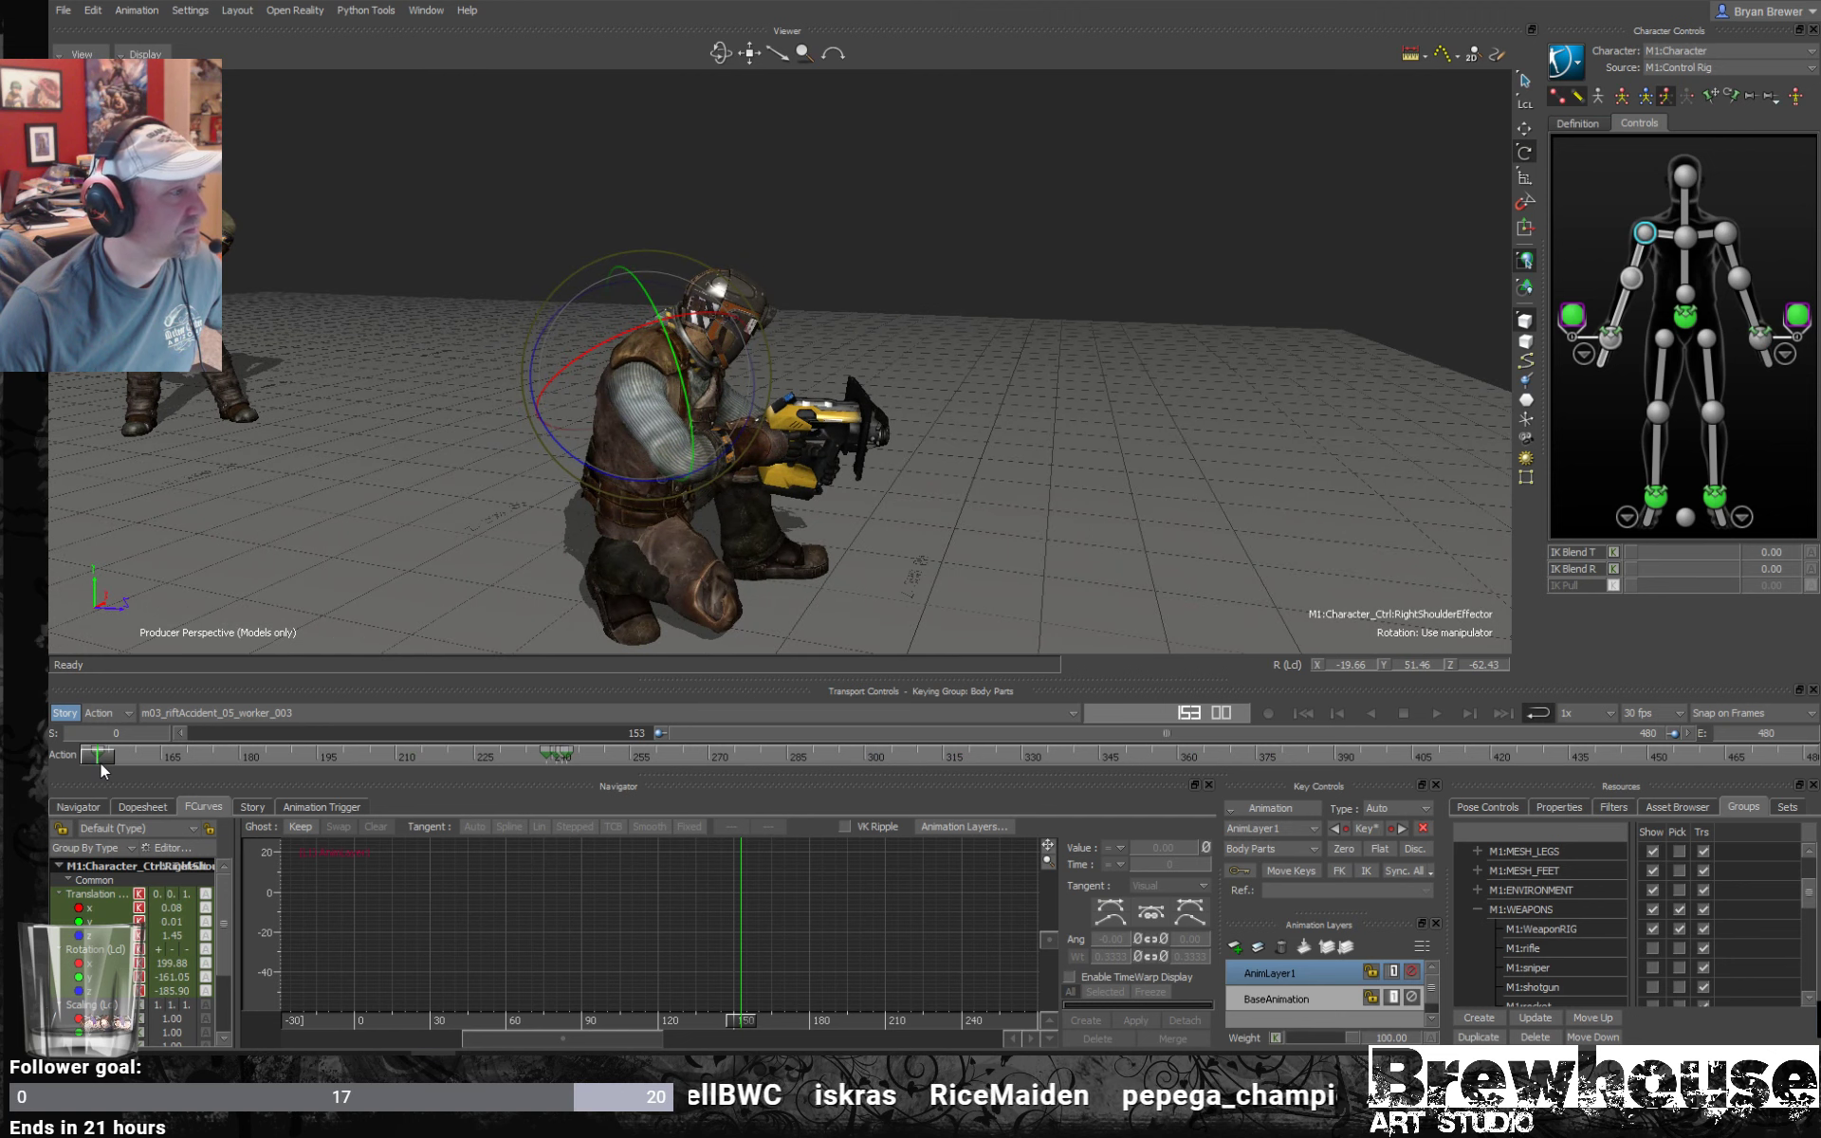
left_click_drag(99, 762, 520, 757)
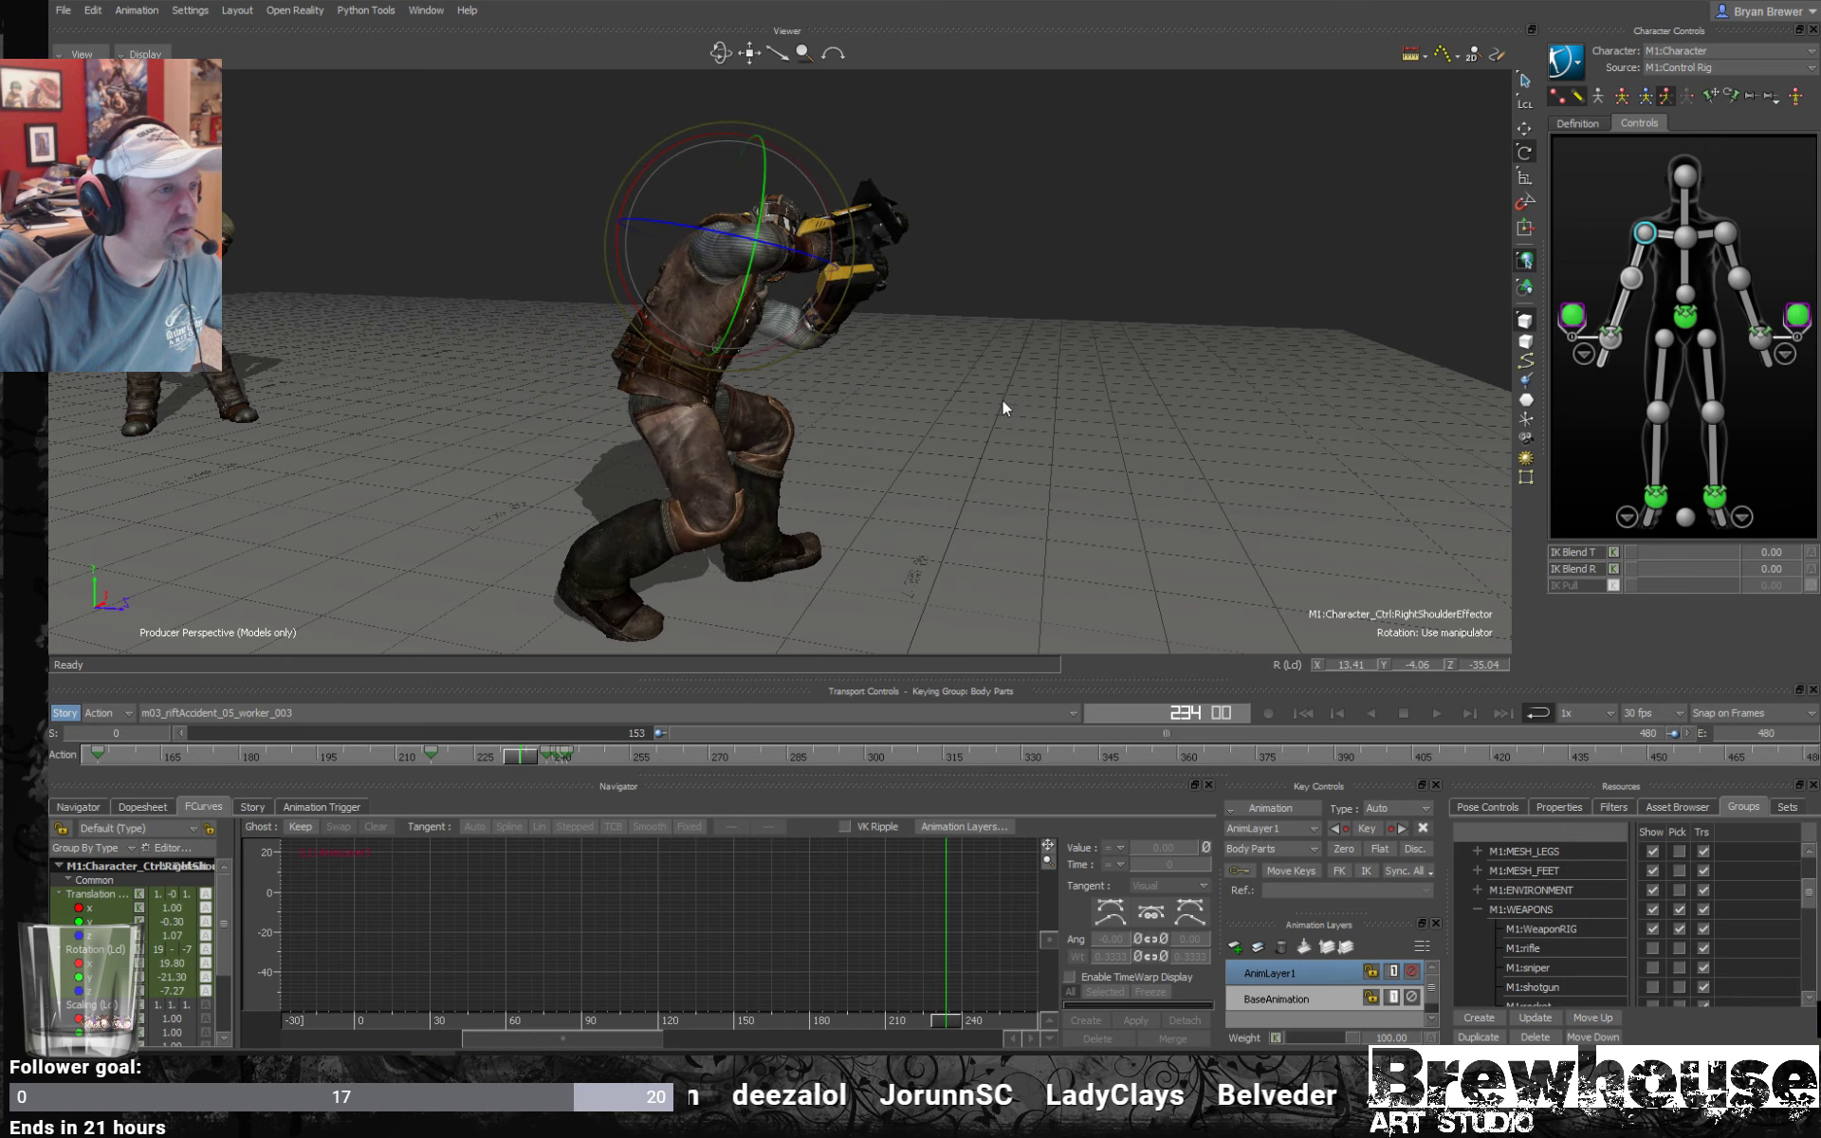
left_click_drag(1001, 401, 954, 453, "ctrl+shift")
key("t")
left_click_drag(909, 358, 683, 434, "ctrl+shift")
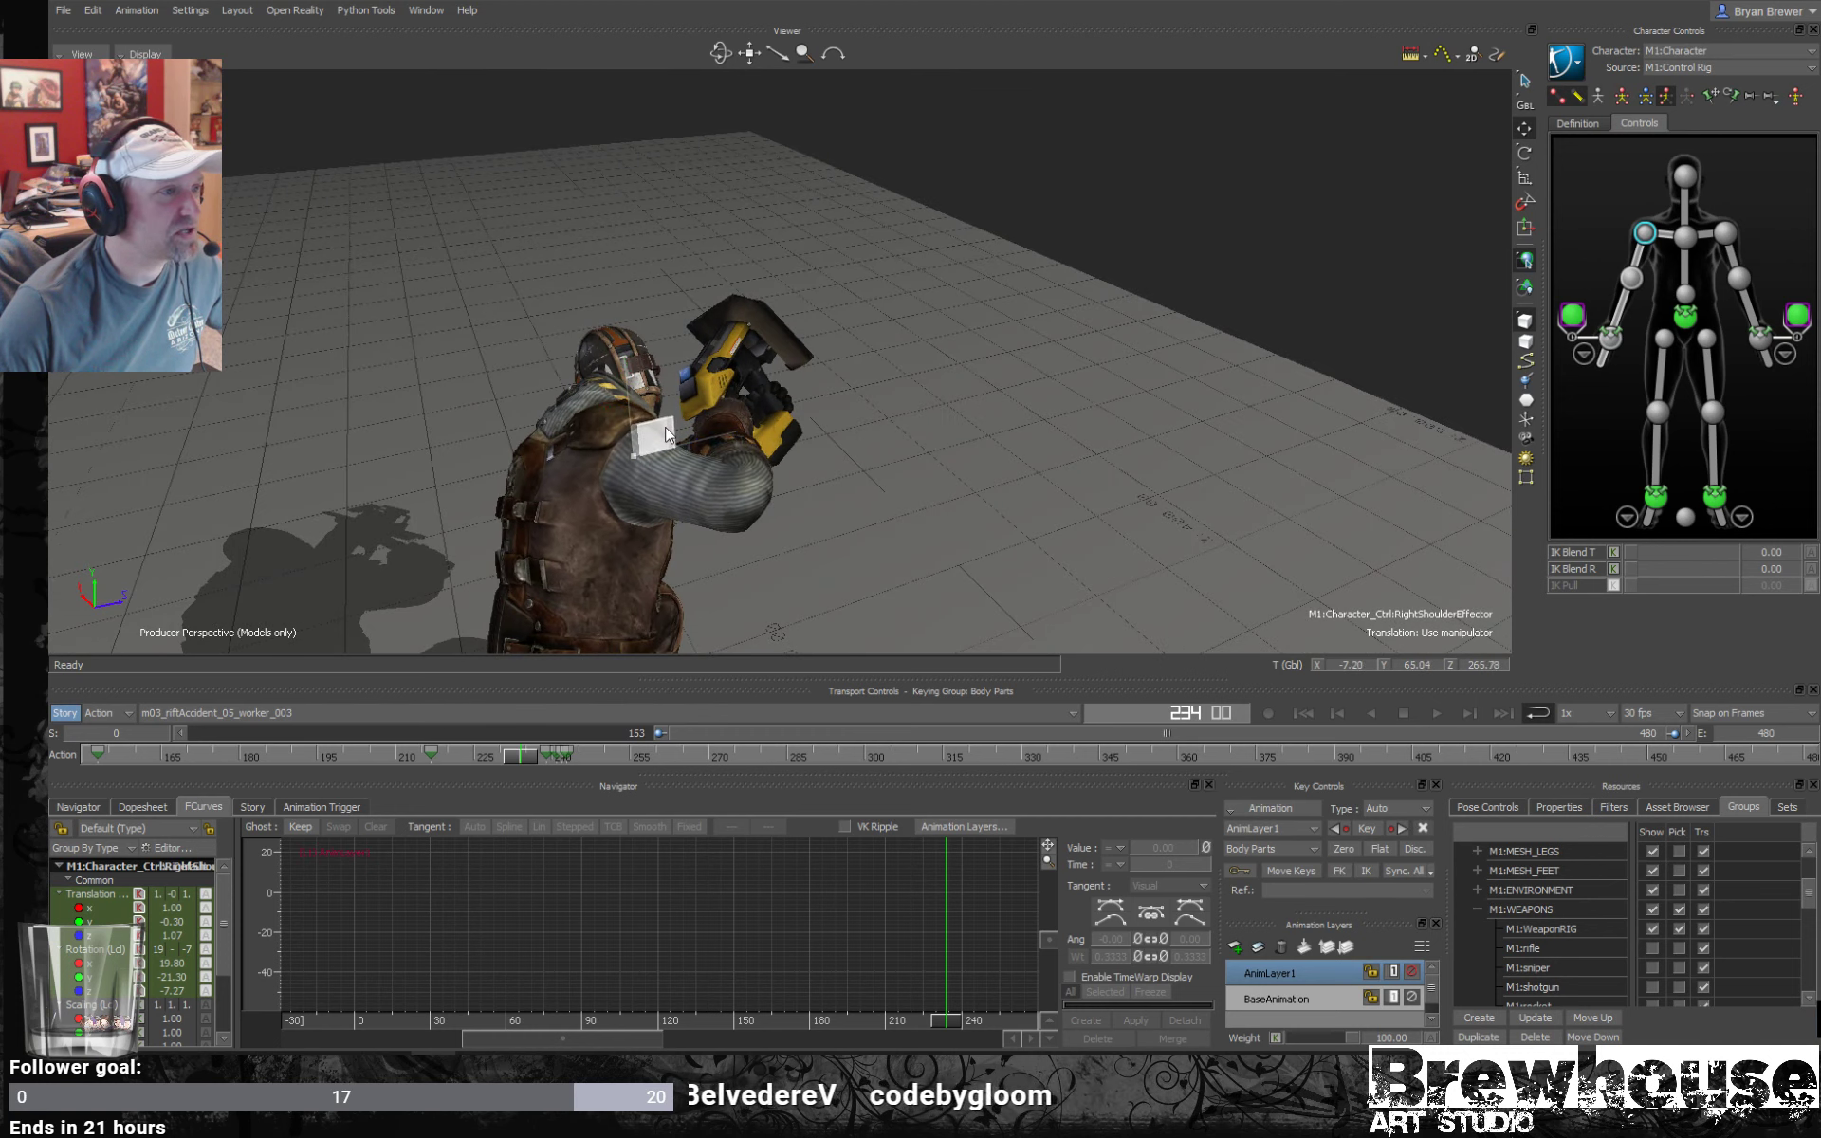
left_click_drag(667, 433, 676, 429)
left_click_drag(675, 430, 680, 629, "ctrl+shift")
key("r")
Play back and scrub between frames 220 and 262, examining the right shoulder and the weapon drop from several angles.
mouse_move(528, 755)
left_mouse_down()
mouse_move(544, 764)
mouse_move(453, 754)
mouse_move(546, 773)
left_mouse_up()
left_click_drag(1006, 474, 830, 380, "ctrl+shift")
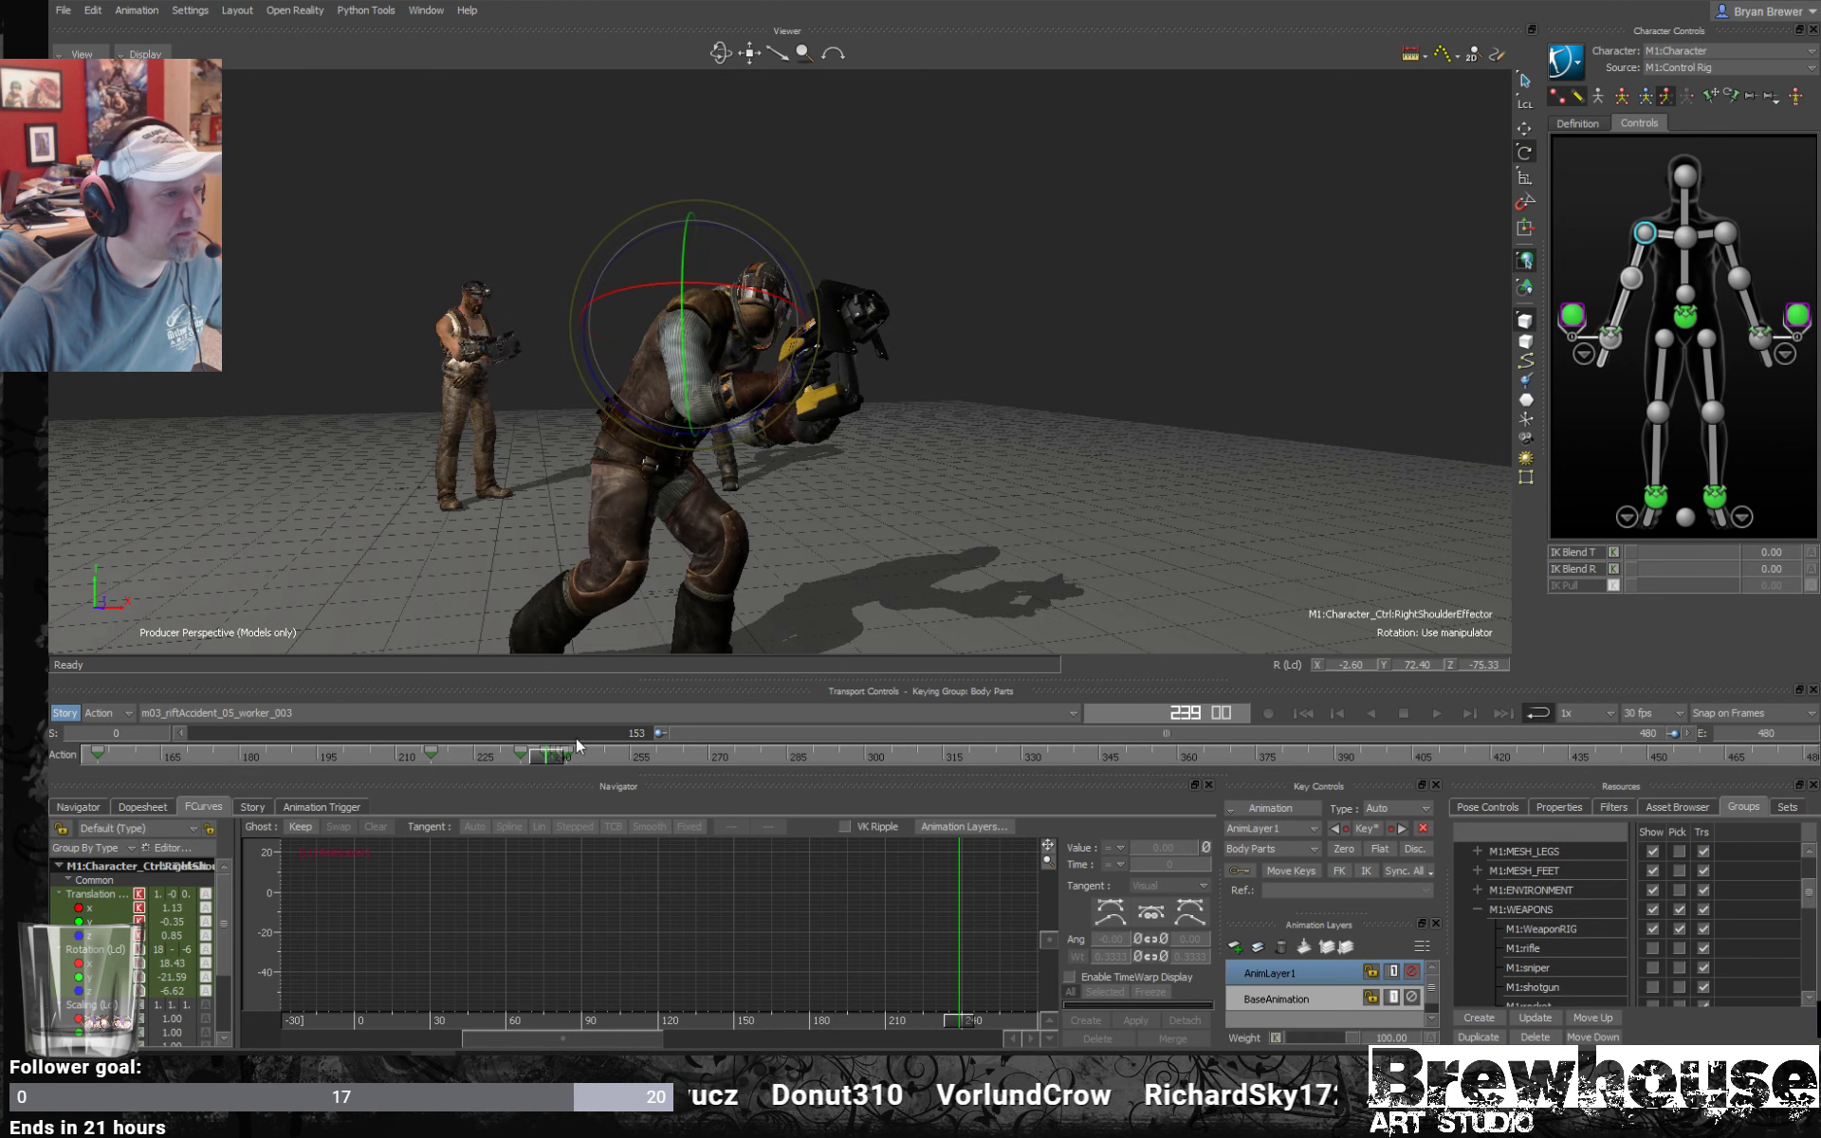
left_click_drag(538, 762, 446, 747)
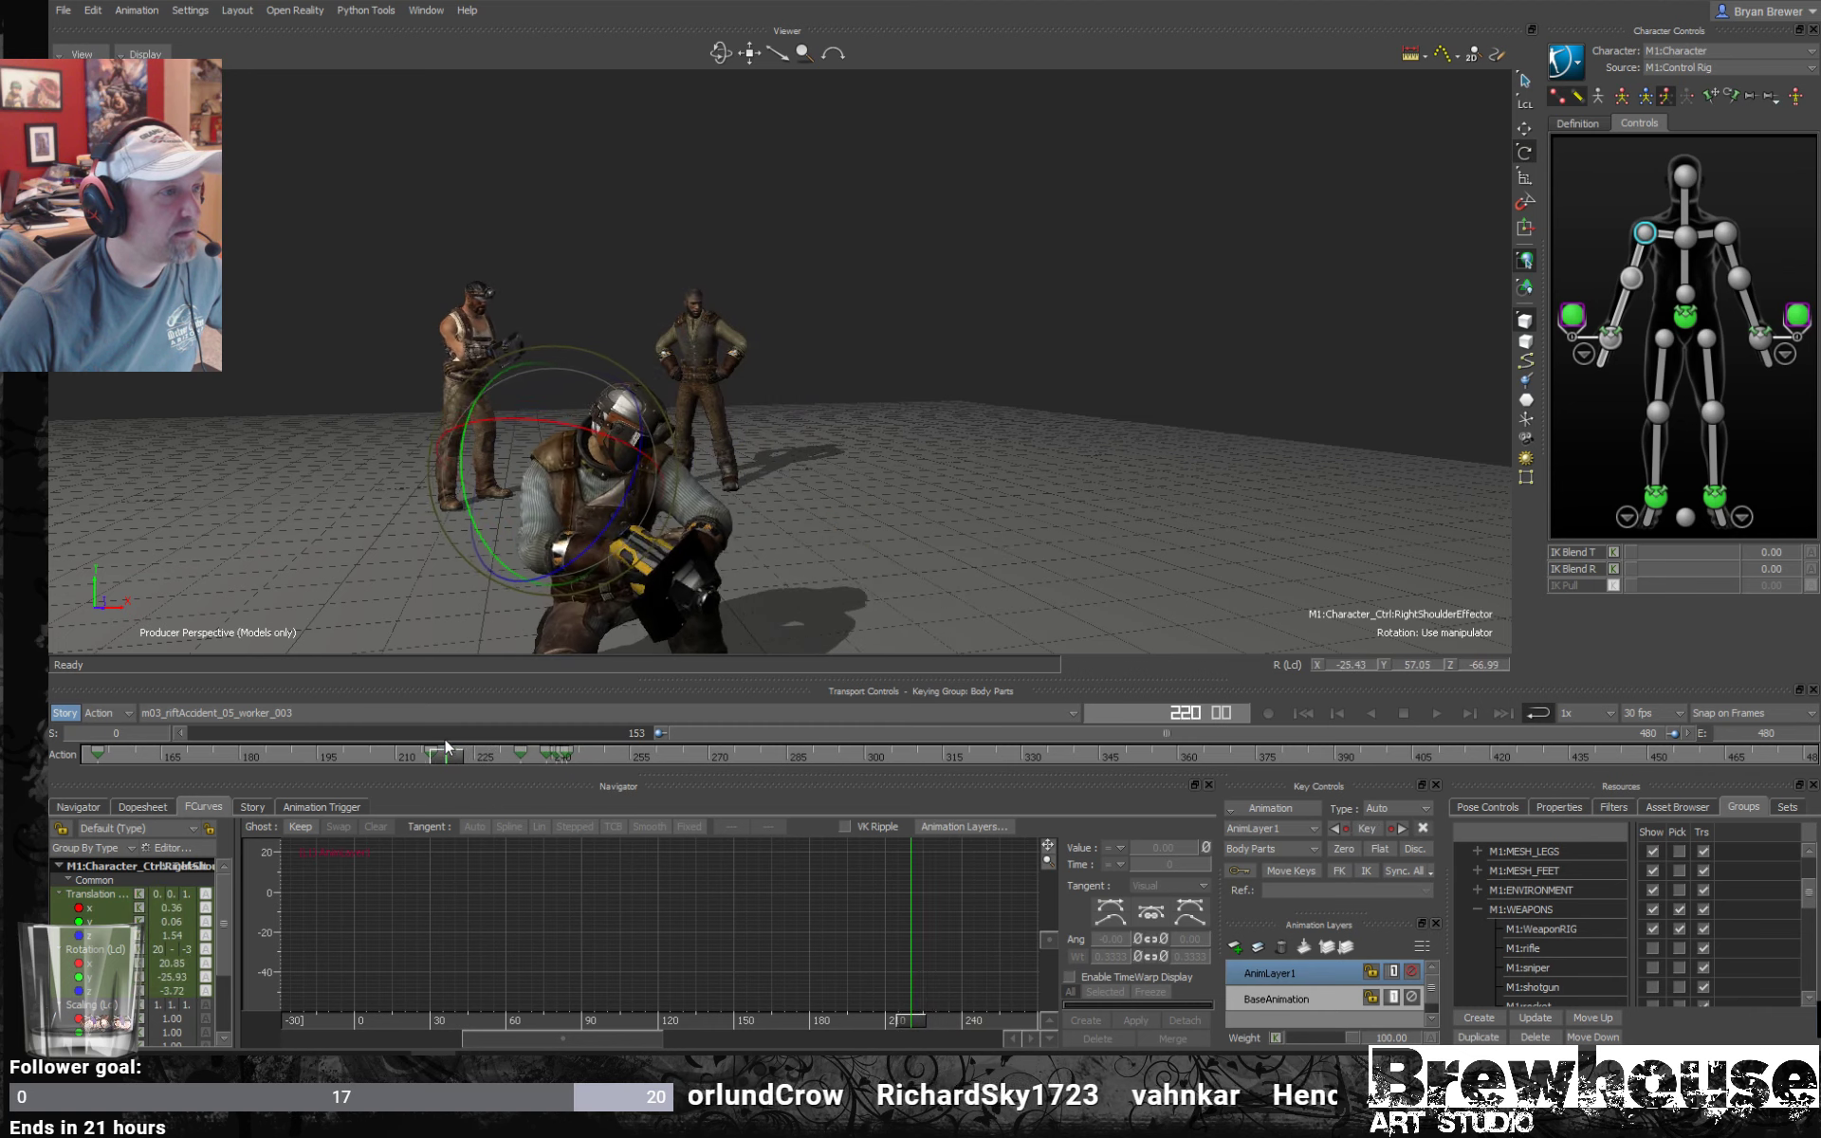
key("ctrl+space")
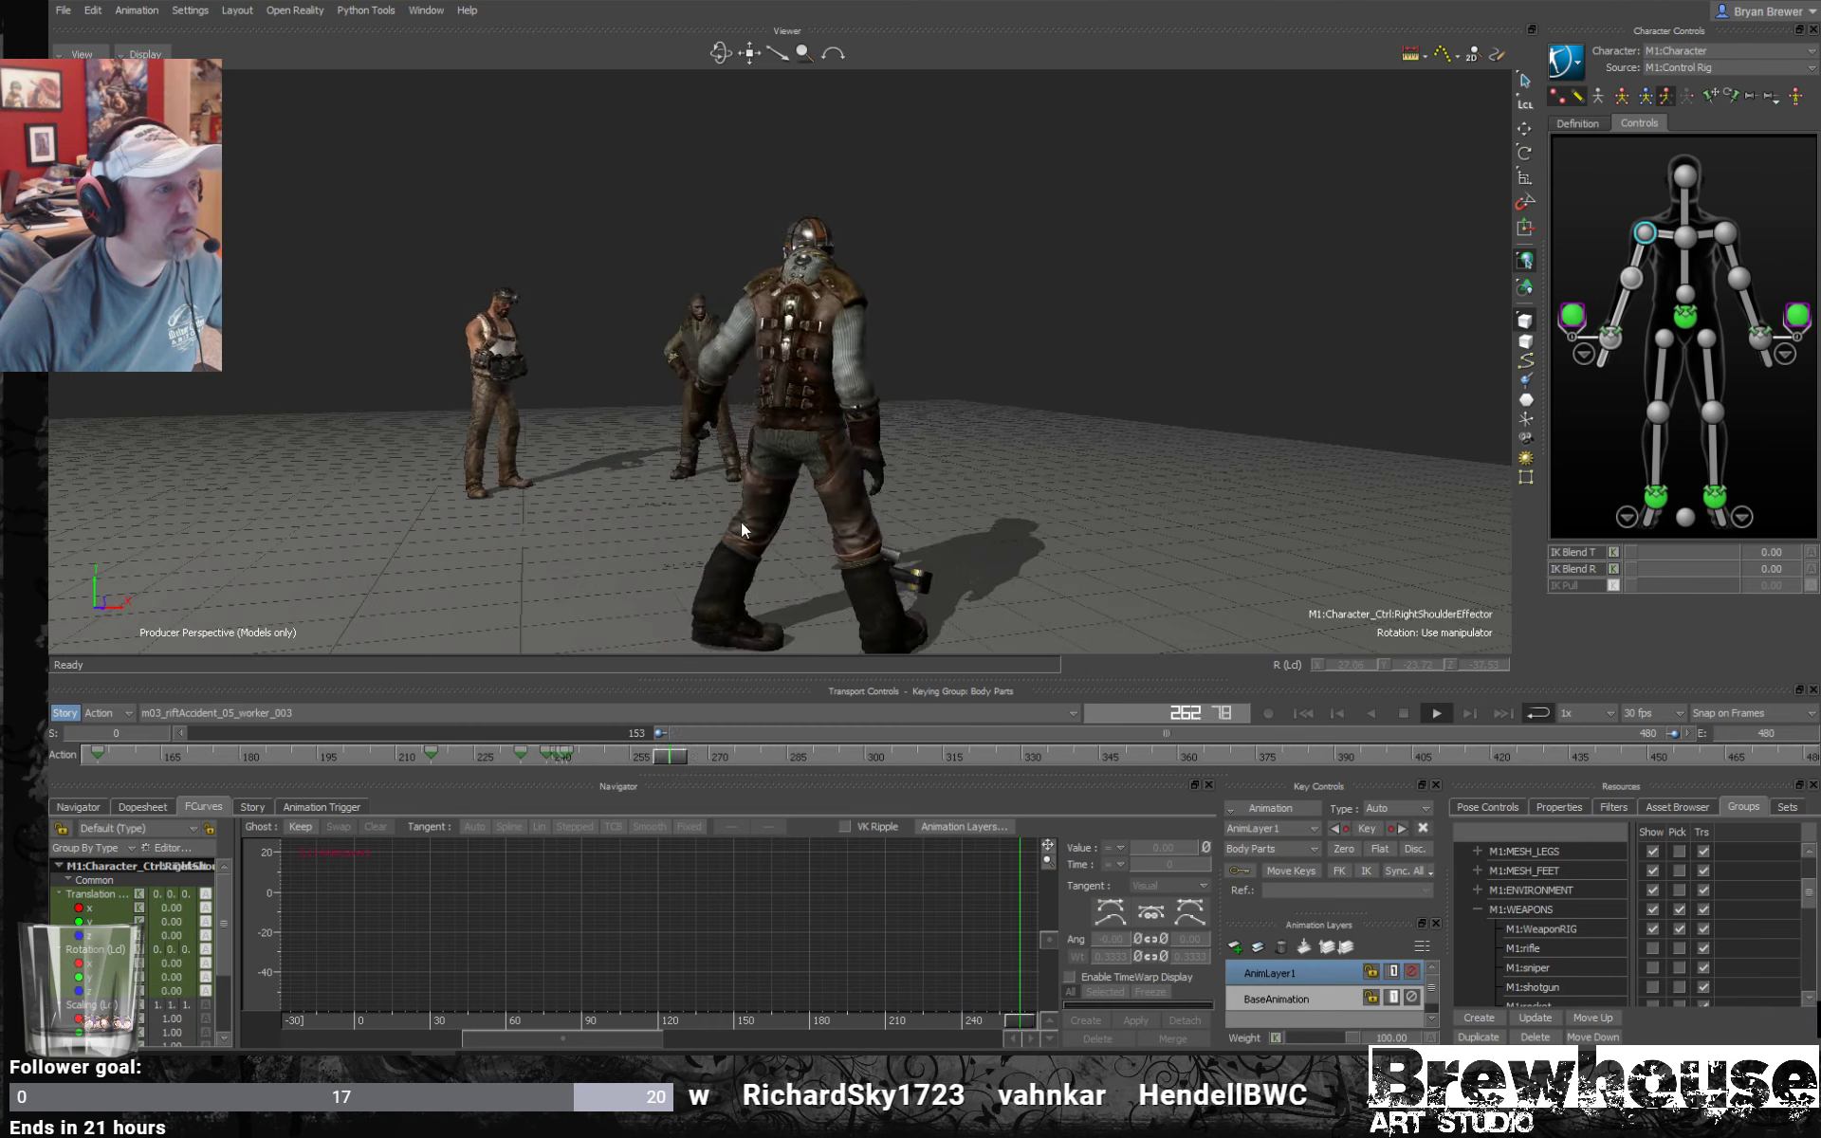
left_click_drag(742, 521, 806, 569, "ctrl+shift")
left_click_drag(448, 754, 520, 767)
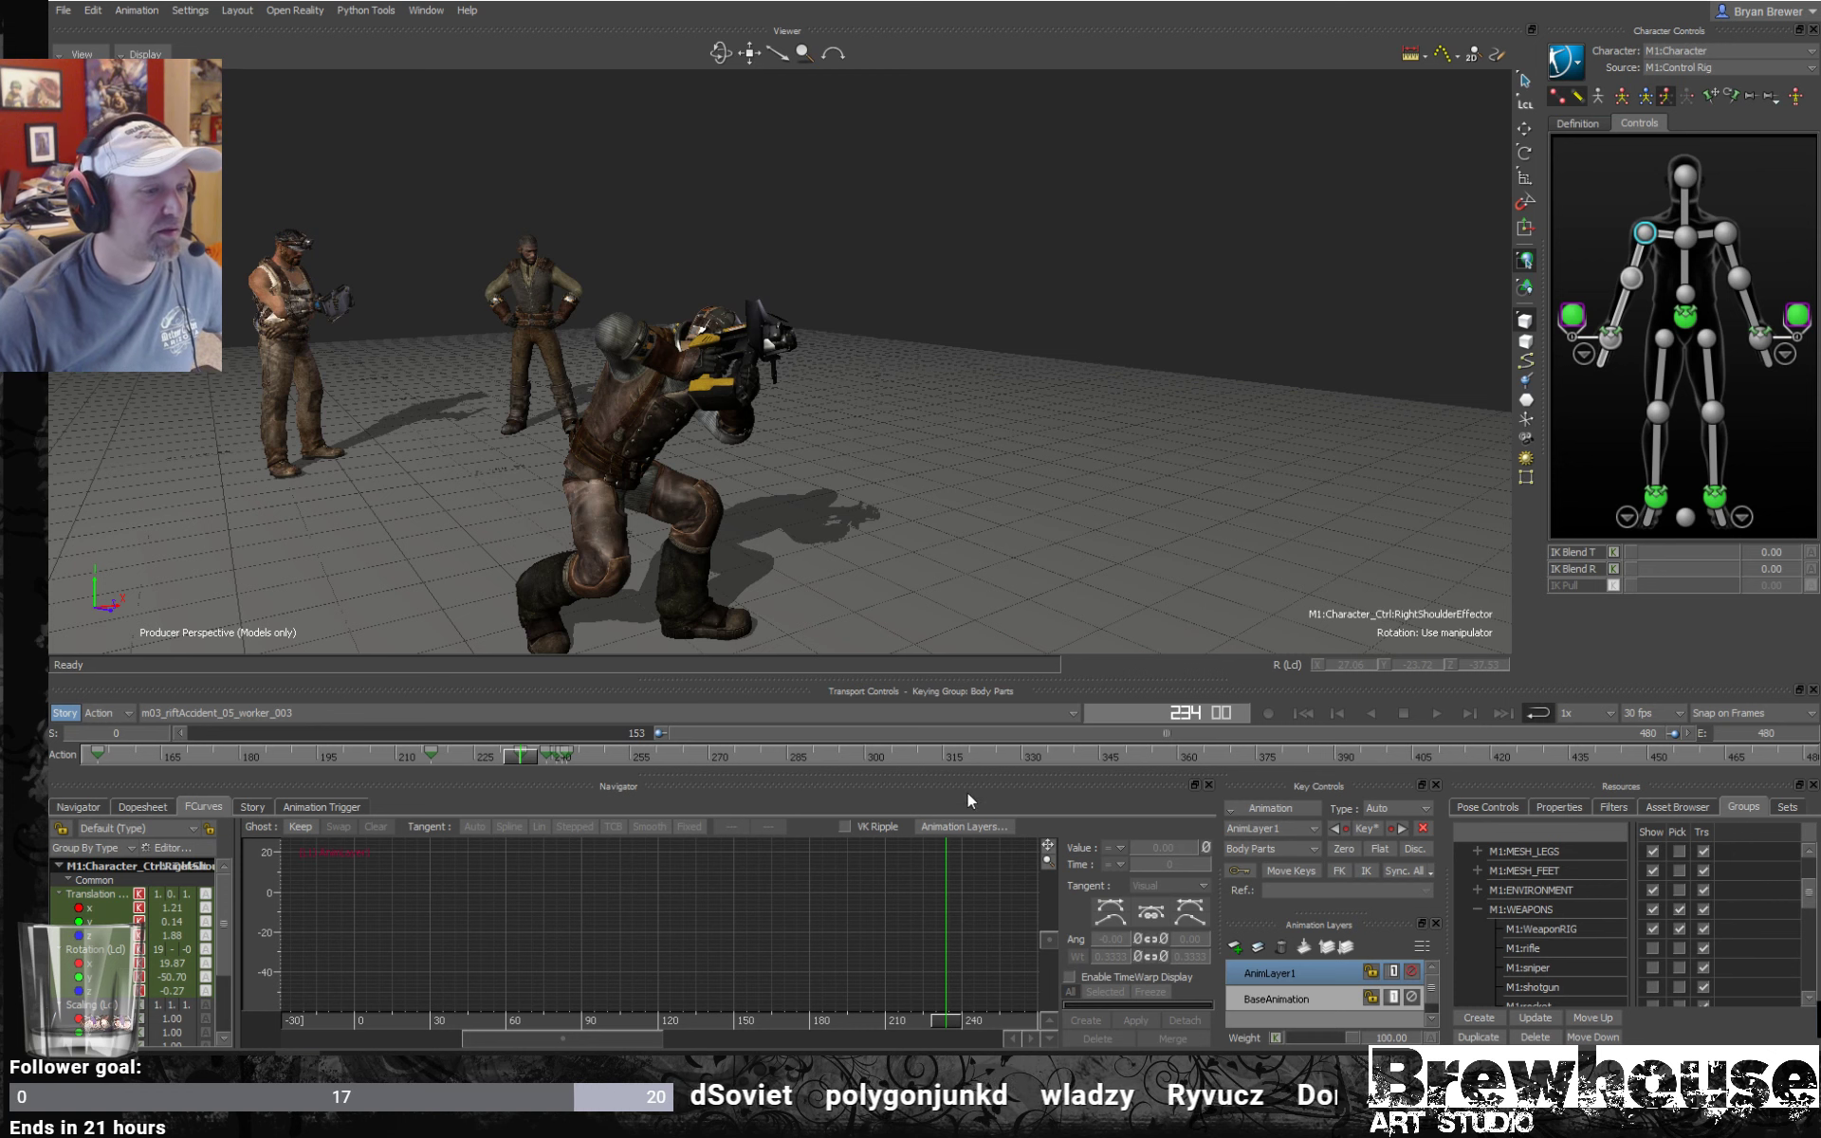
left_click_drag(525, 755, 572, 781)
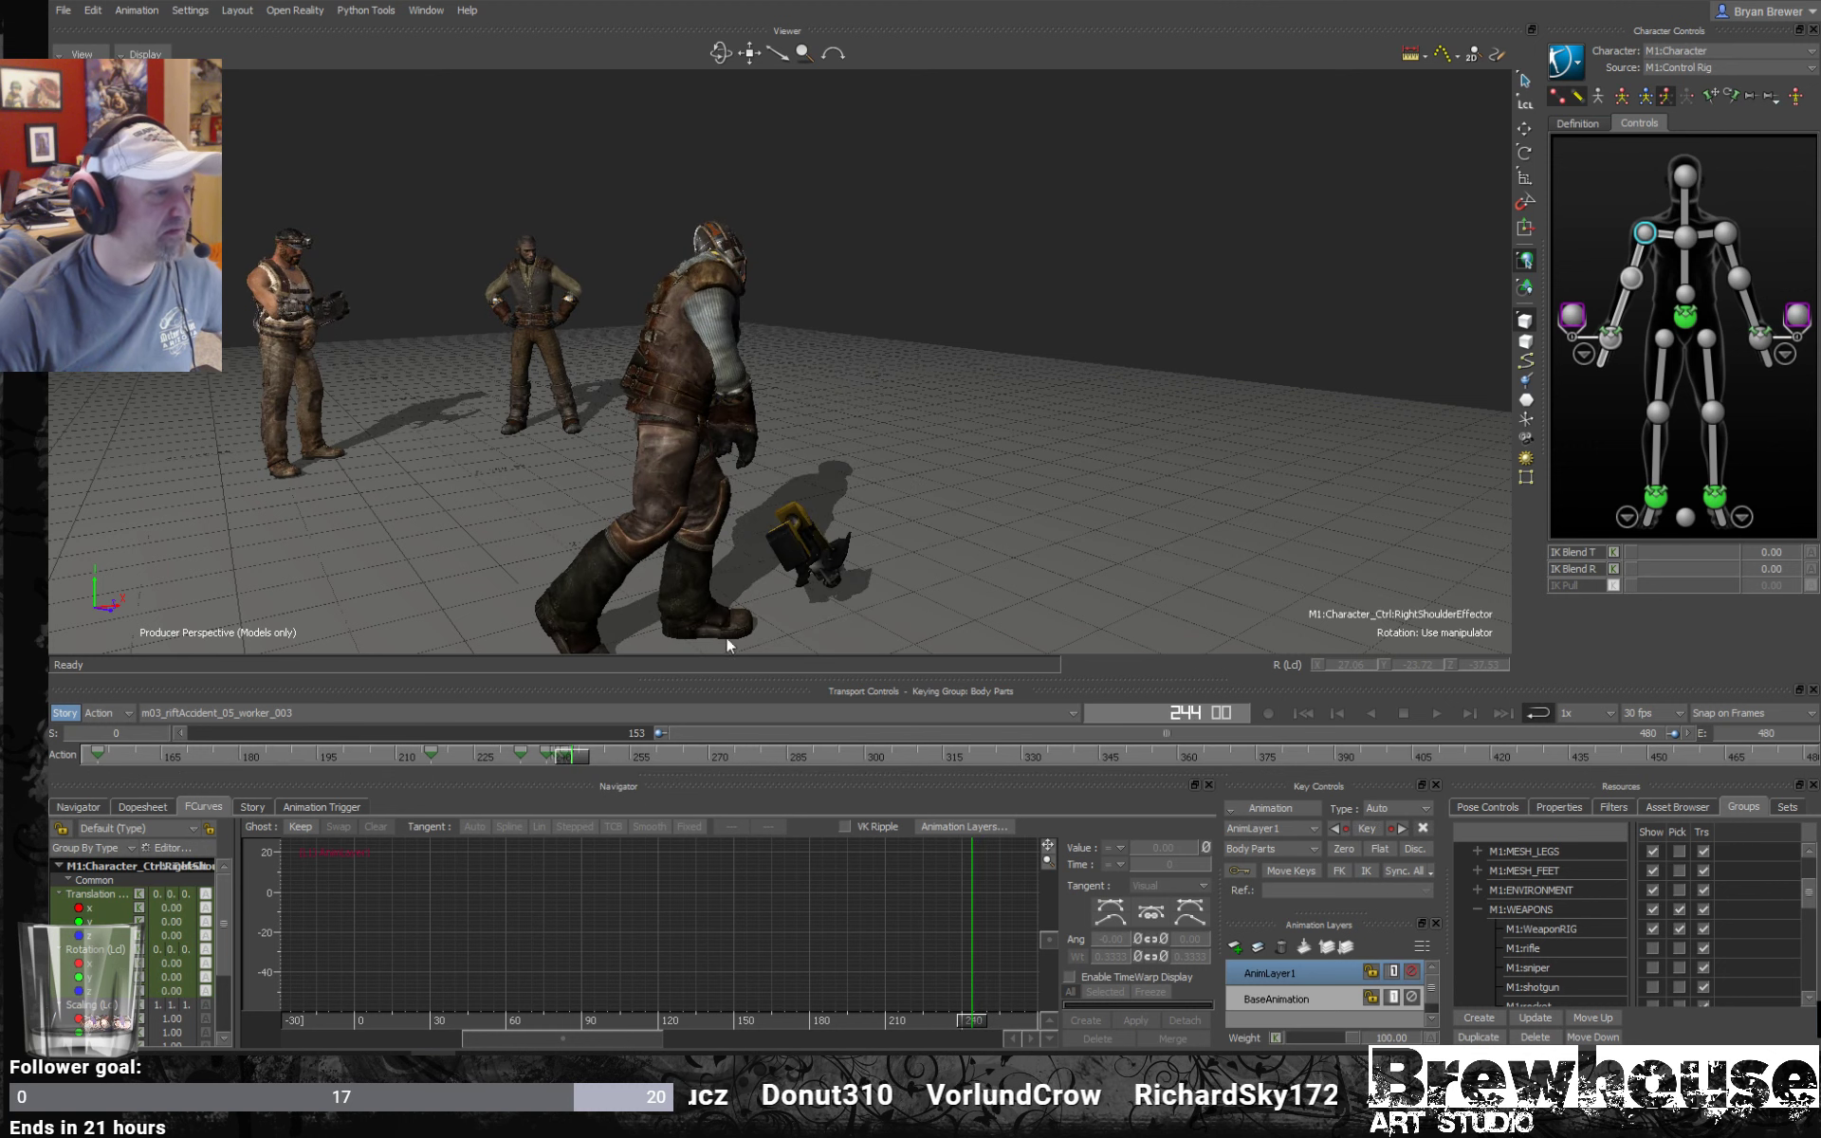
left_click_drag(827, 501, 702, 569, "ctrl+shift")
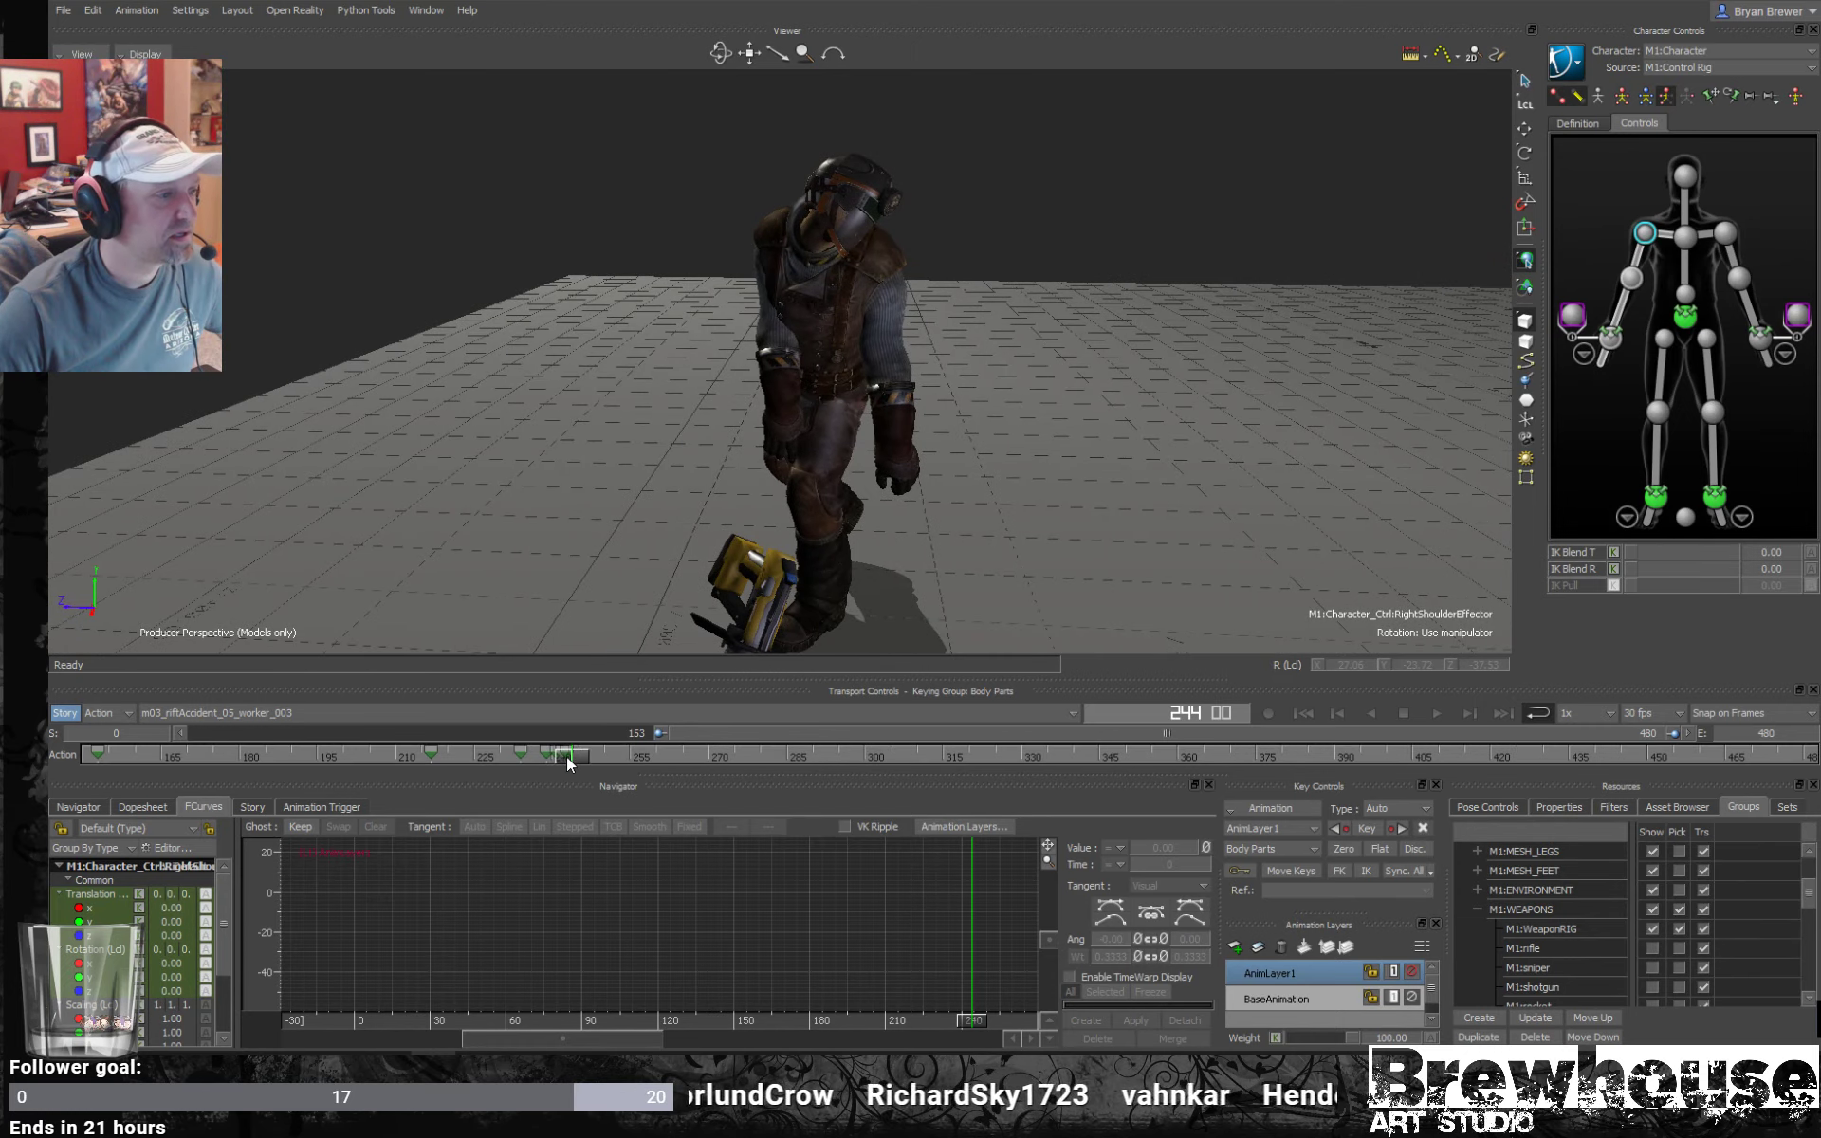
Narrow the timeline's visible range to frames 216 to 342, and go to frame 240.
left_click_drag(566, 754, 628, 730)
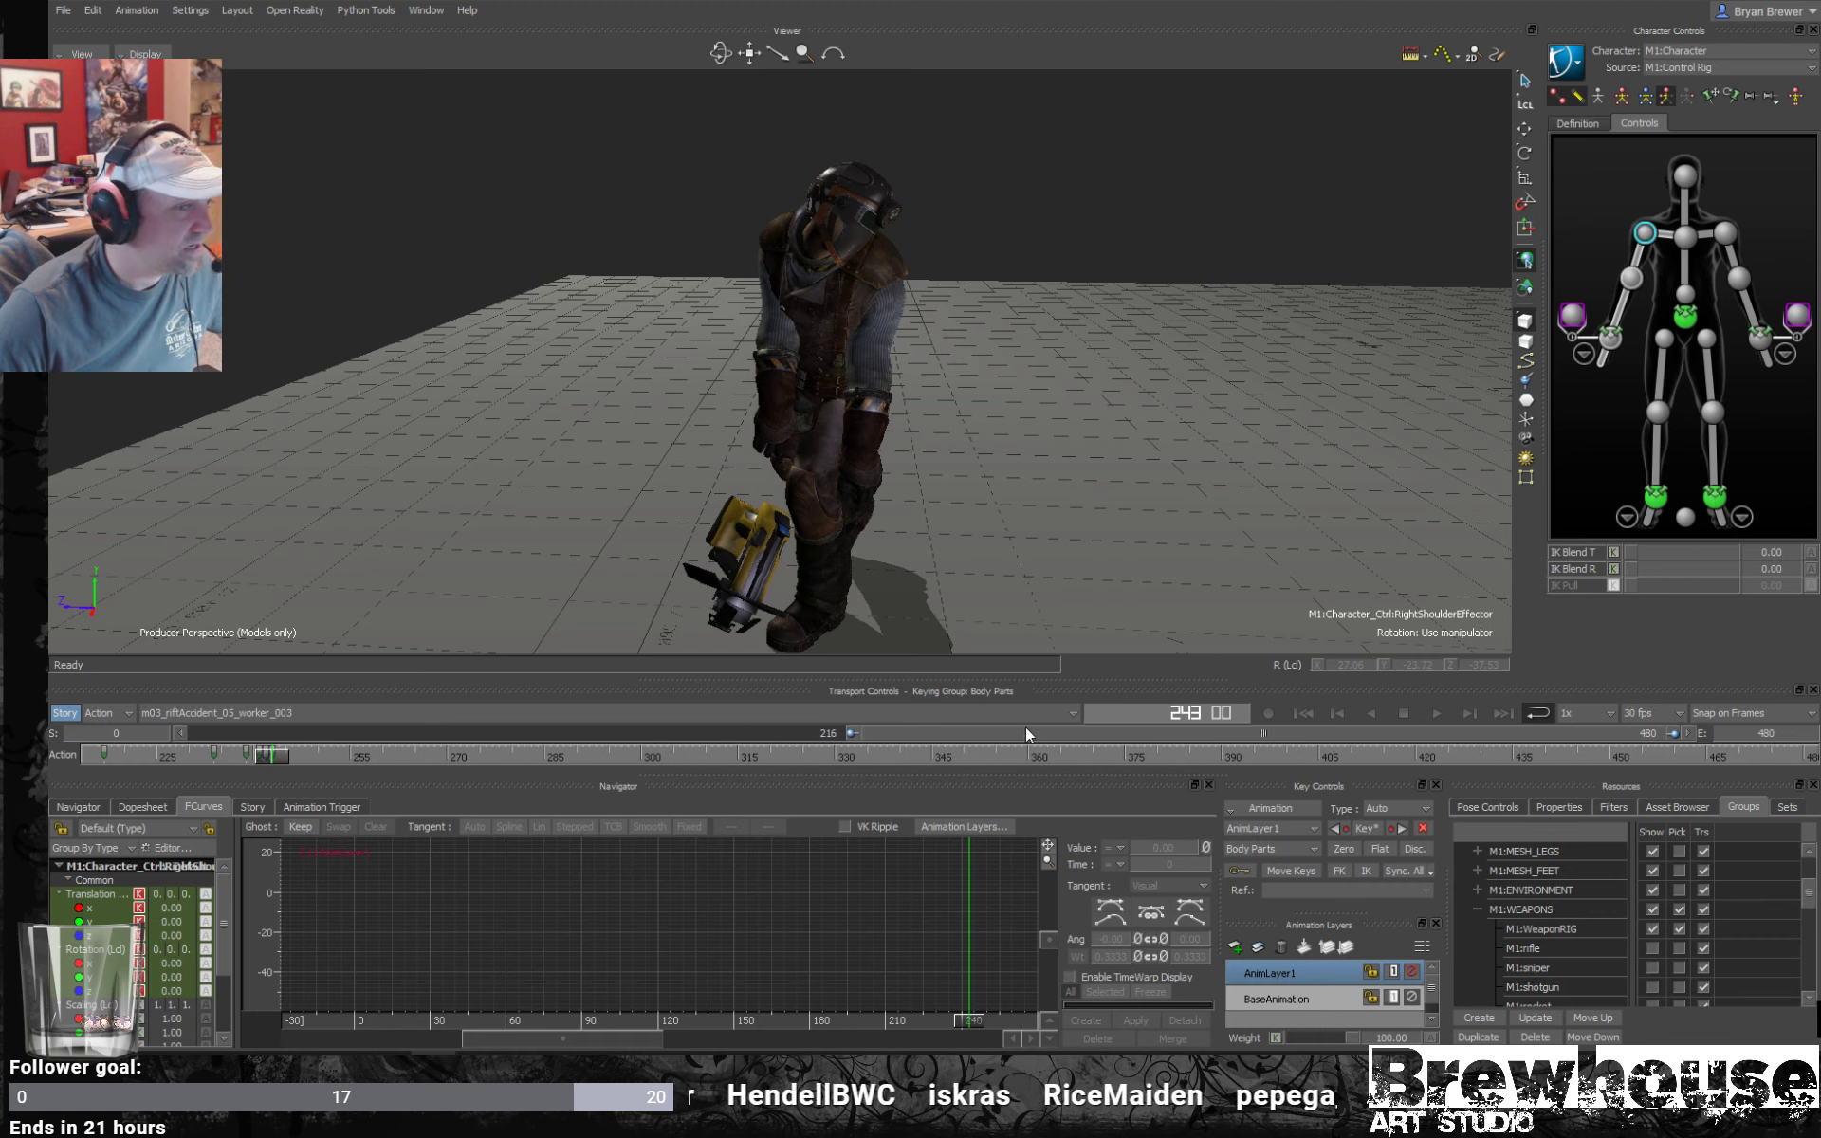
left_click_drag(1521, 728, 1449, 727)
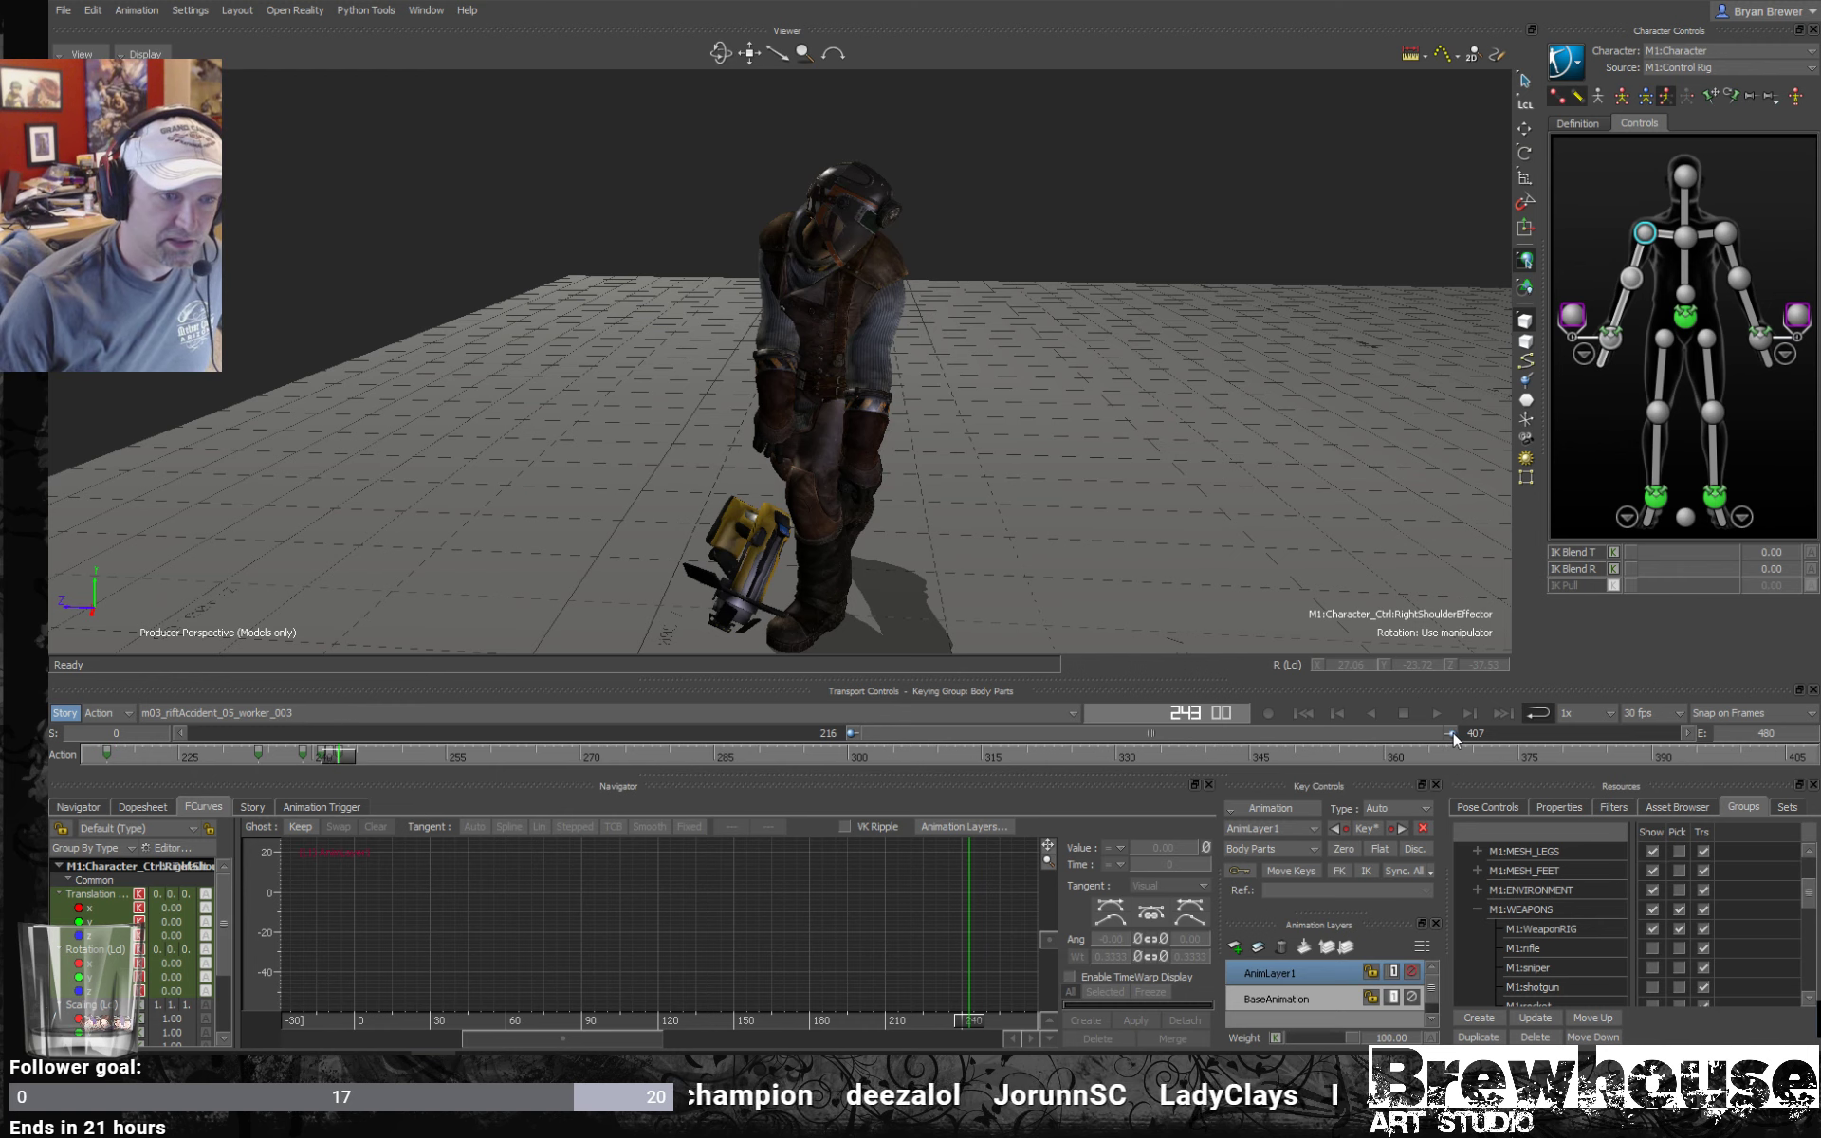
left_click_drag(1451, 733, 1253, 732)
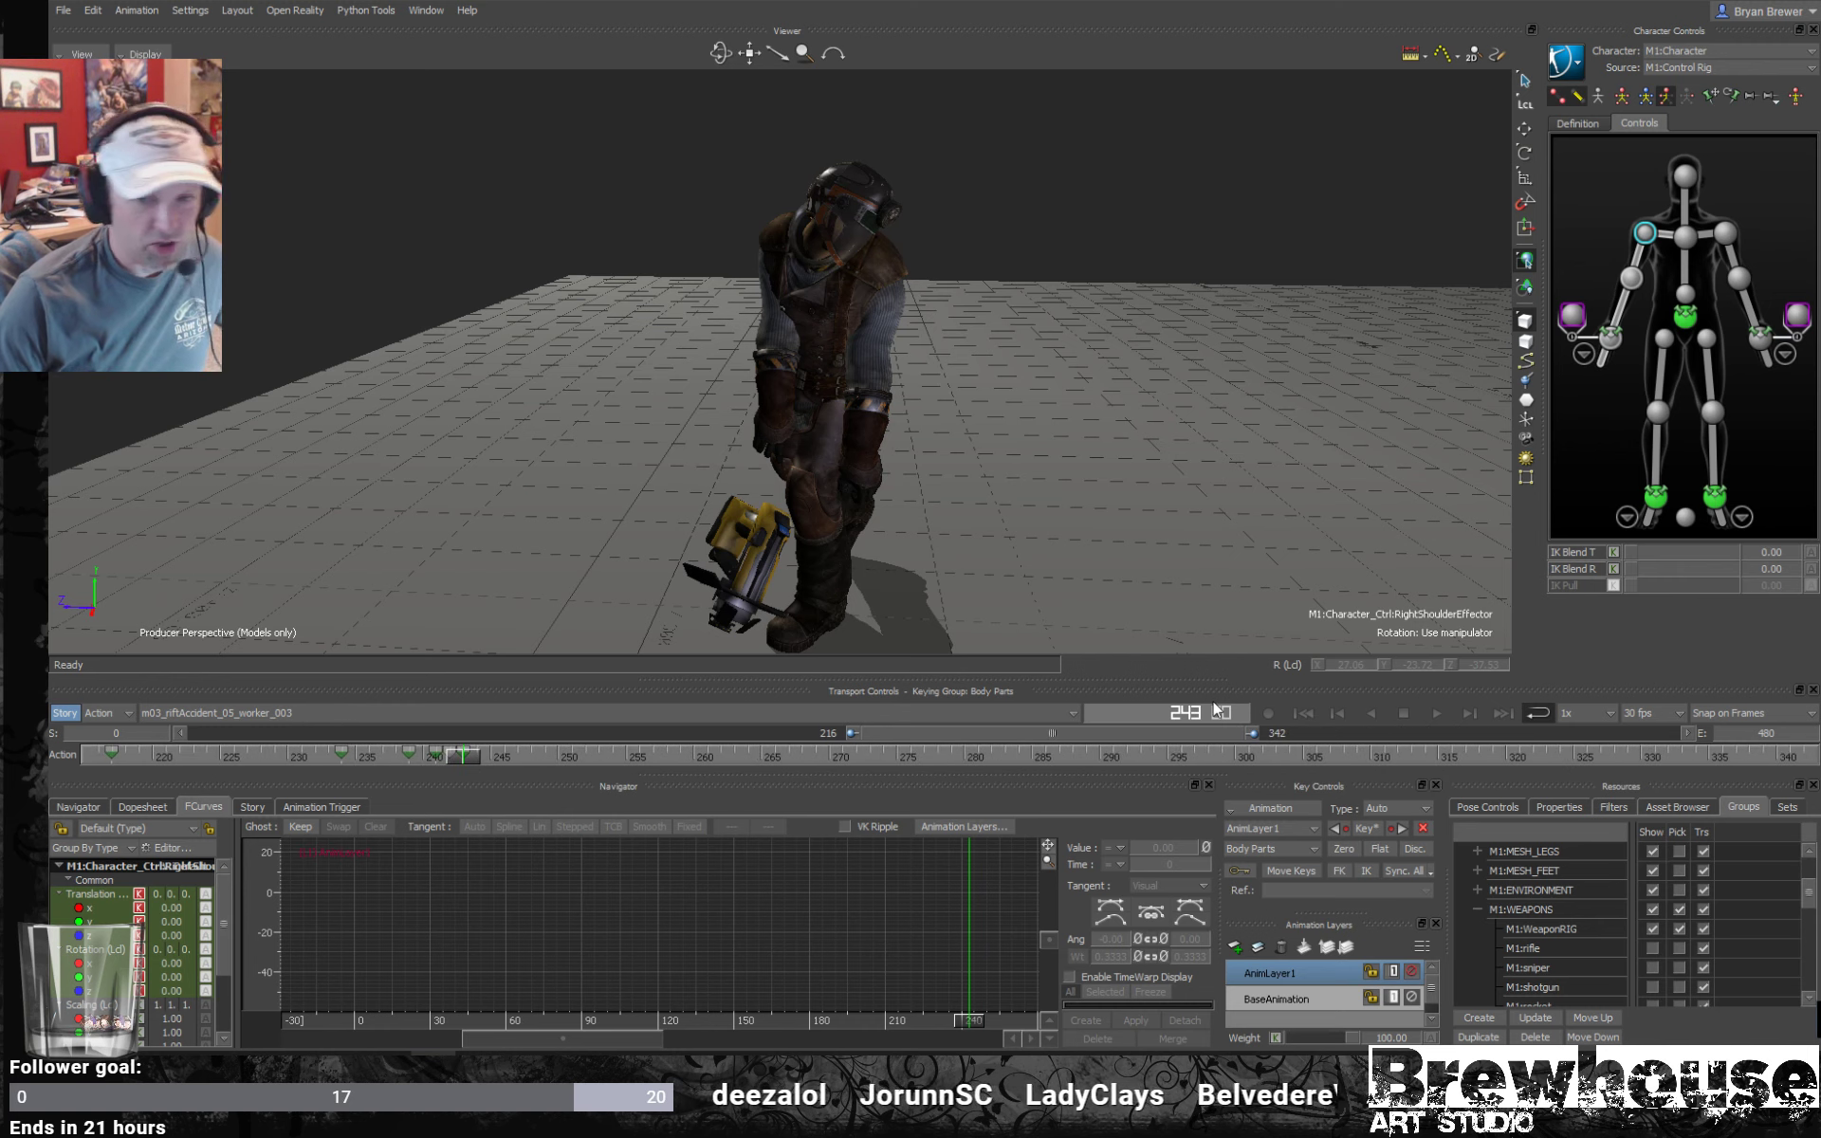
mouse_move(469, 749)
left_mouse_down()
mouse_move(434, 757)
mouse_move(464, 761)
left_mouse_up()
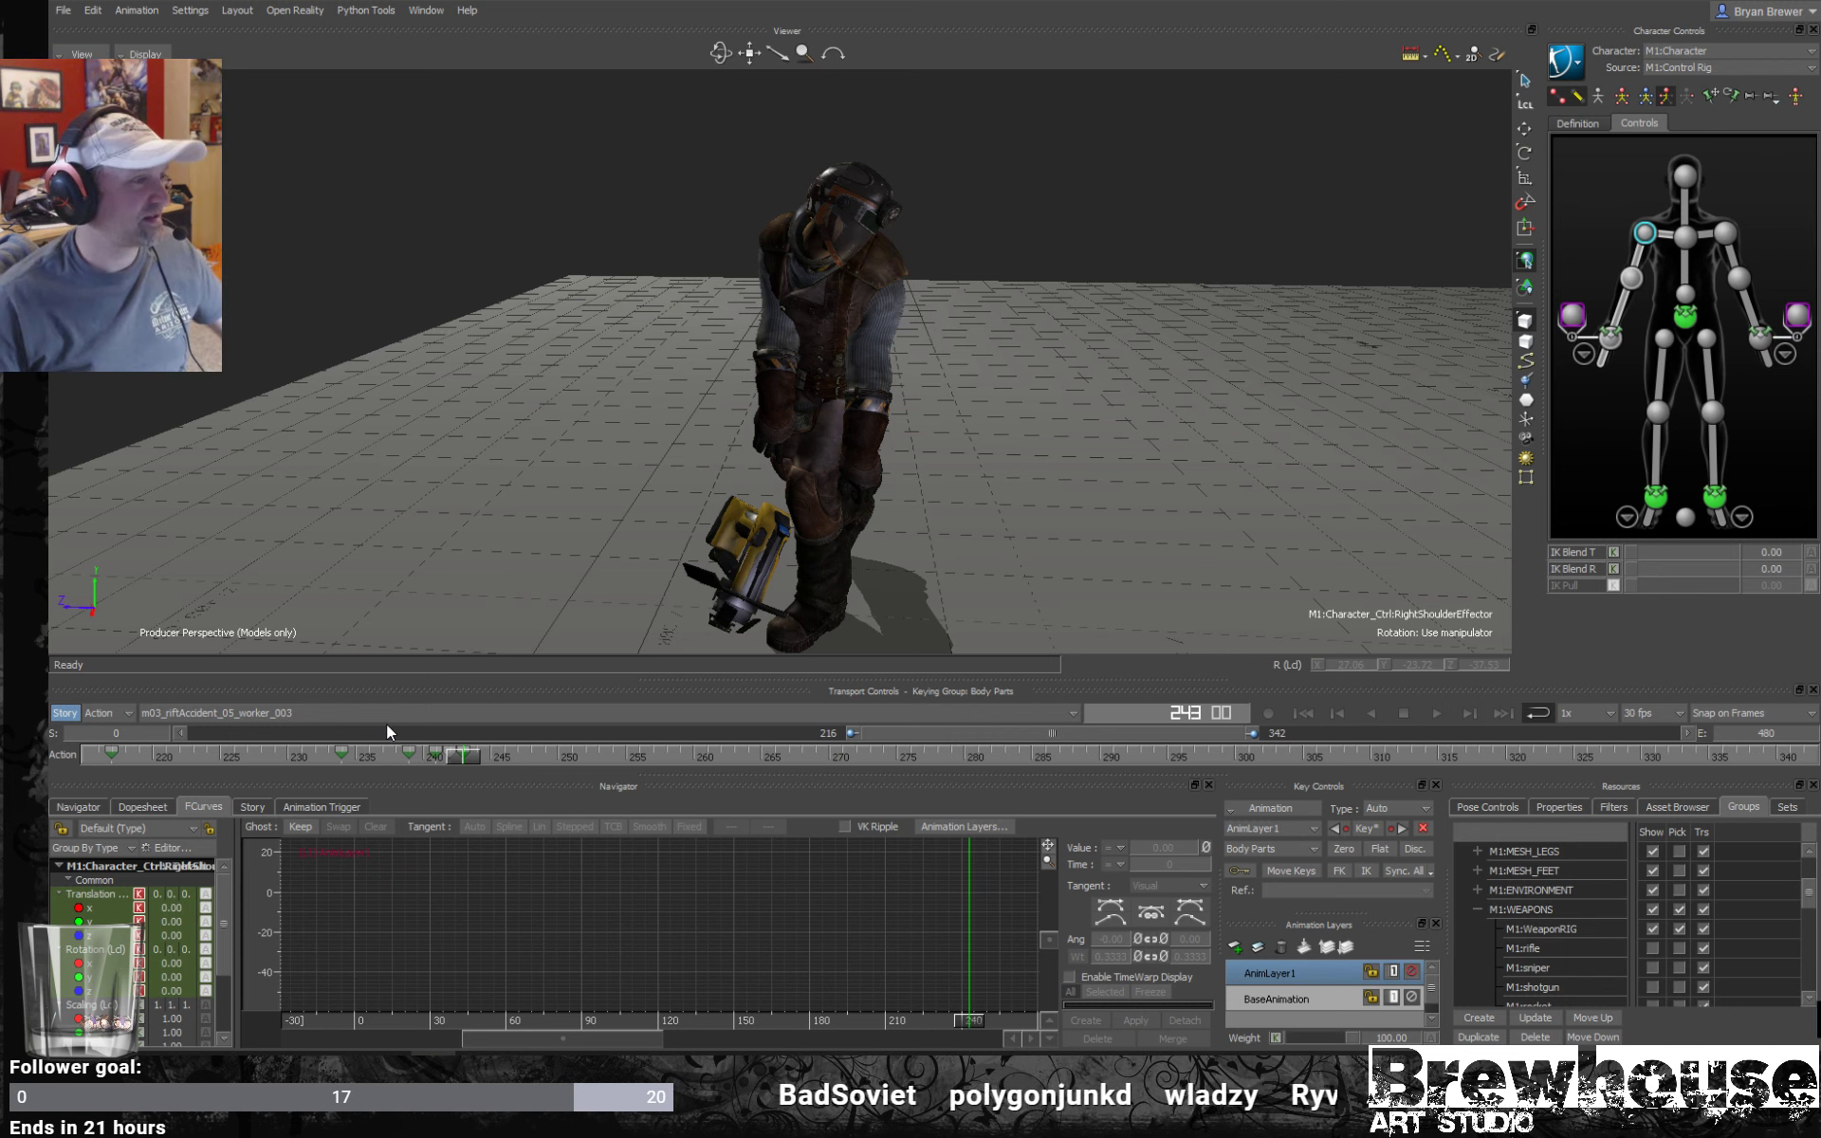
left_click(434, 755)
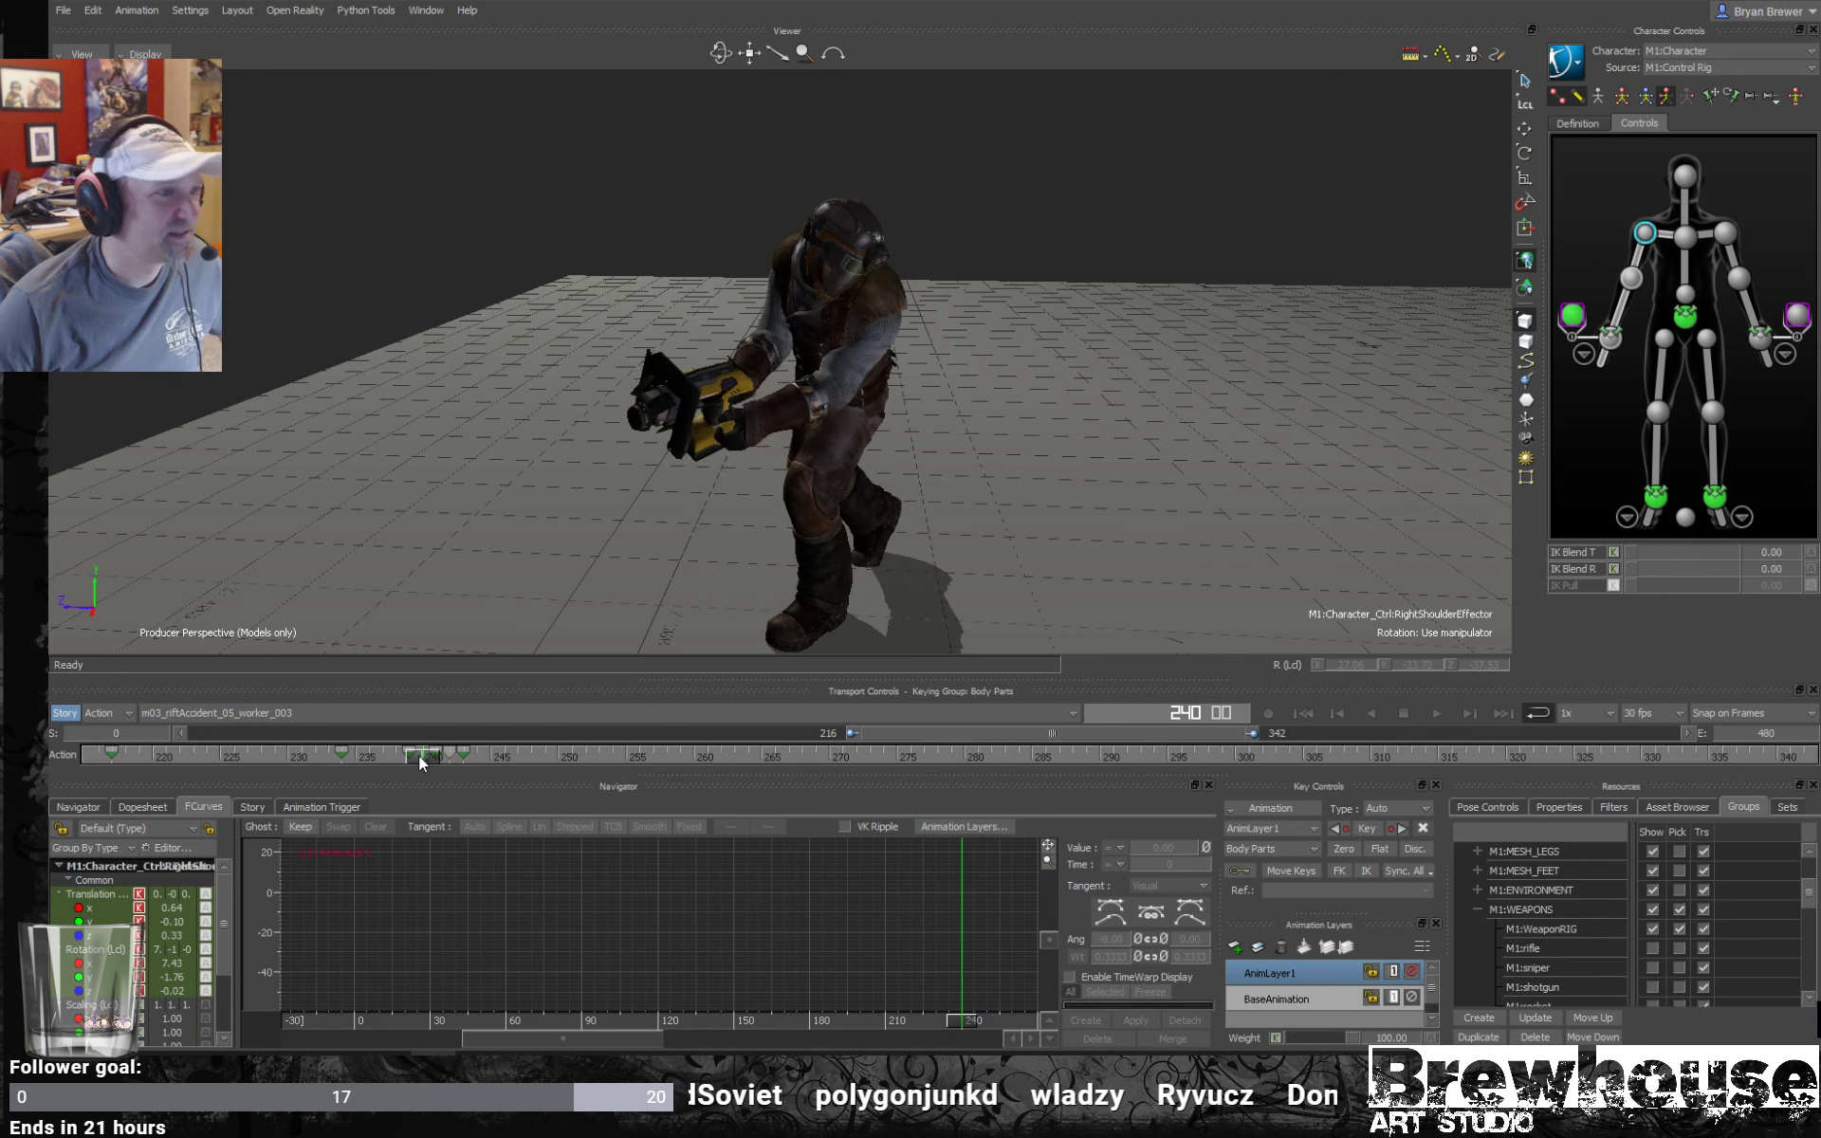
Scrub through the weapon drop from frame 240 to 245, and key the right shoulder effector at frame 255.
left_click_drag(418, 755, 457, 783)
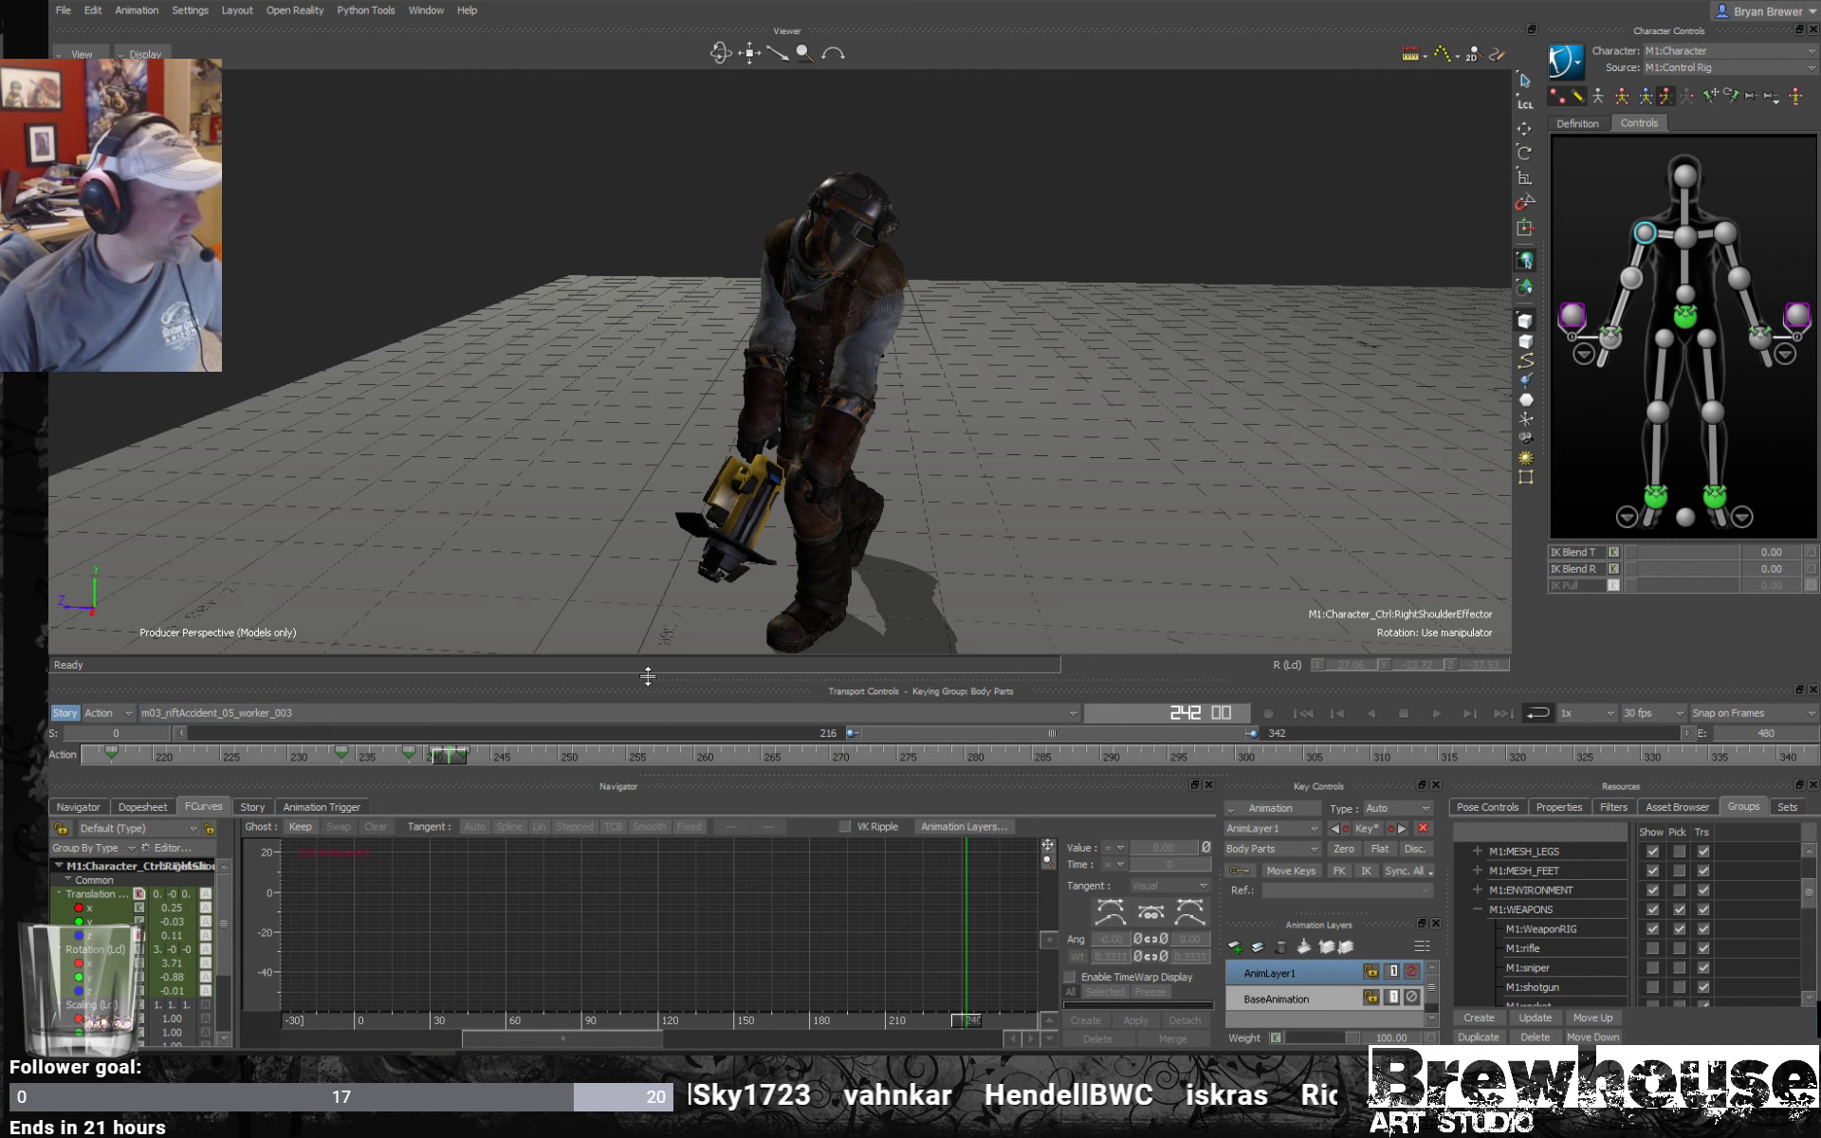
left_click(461, 756)
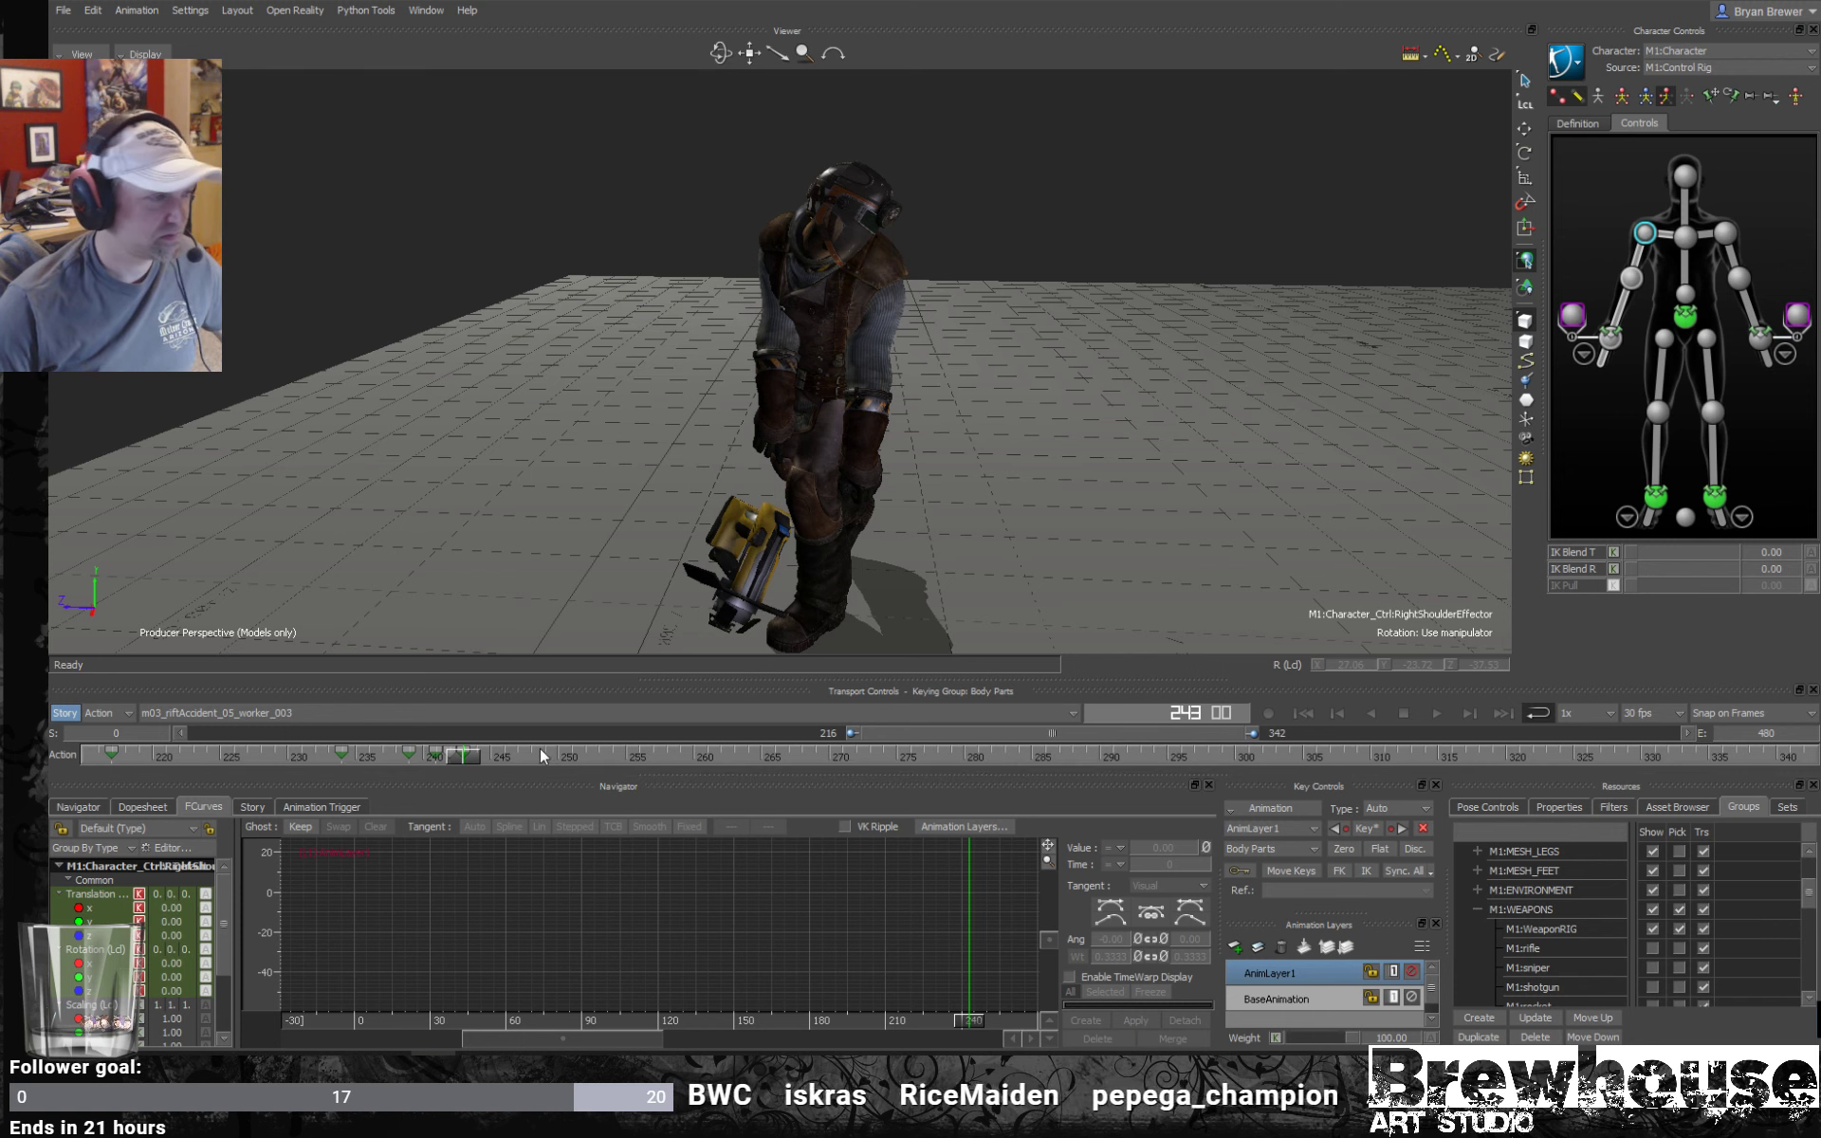
mouse_move(465, 760)
left_mouse_down()
mouse_move(493, 766)
mouse_move(368, 761)
mouse_move(459, 762)
left_mouse_up()
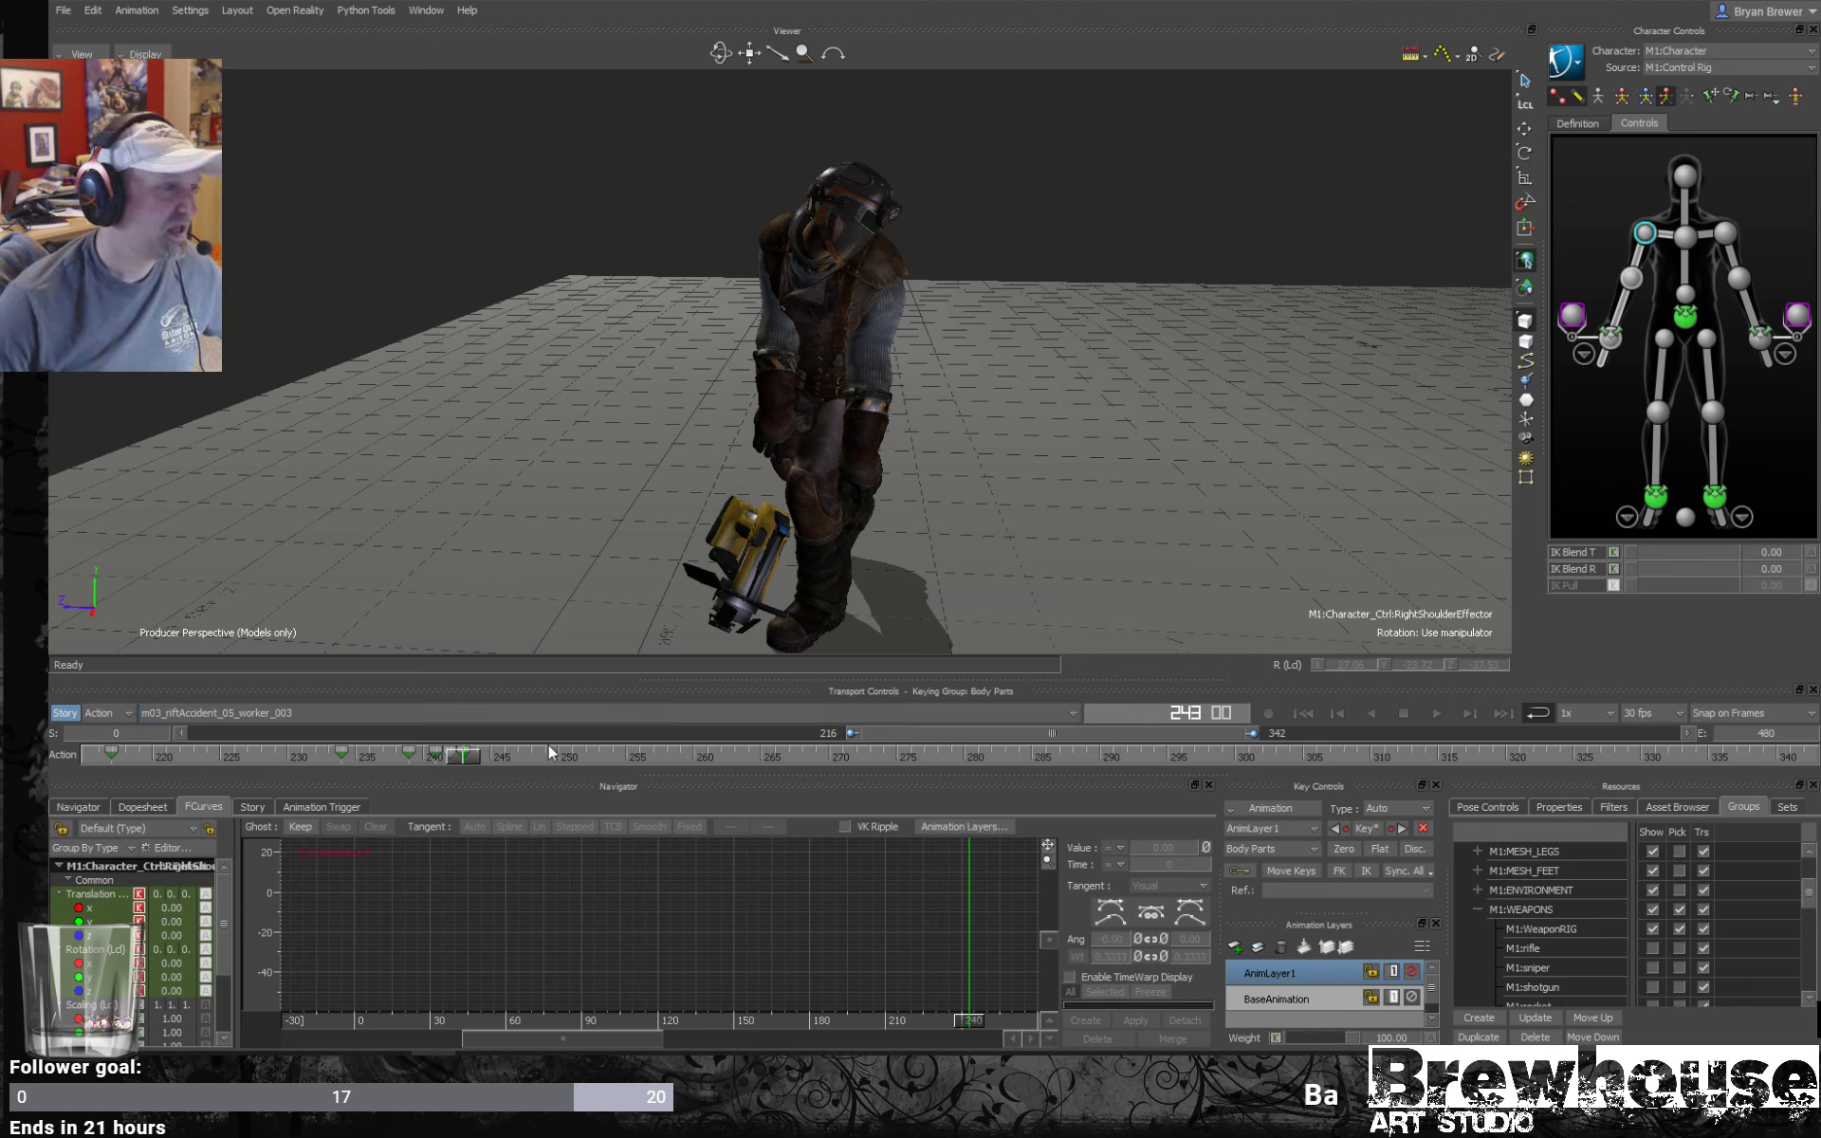
mouse_move(463, 758)
left_mouse_down()
mouse_move(649, 791)
mouse_move(783, 777)
mouse_move(465, 778)
left_mouse_up()
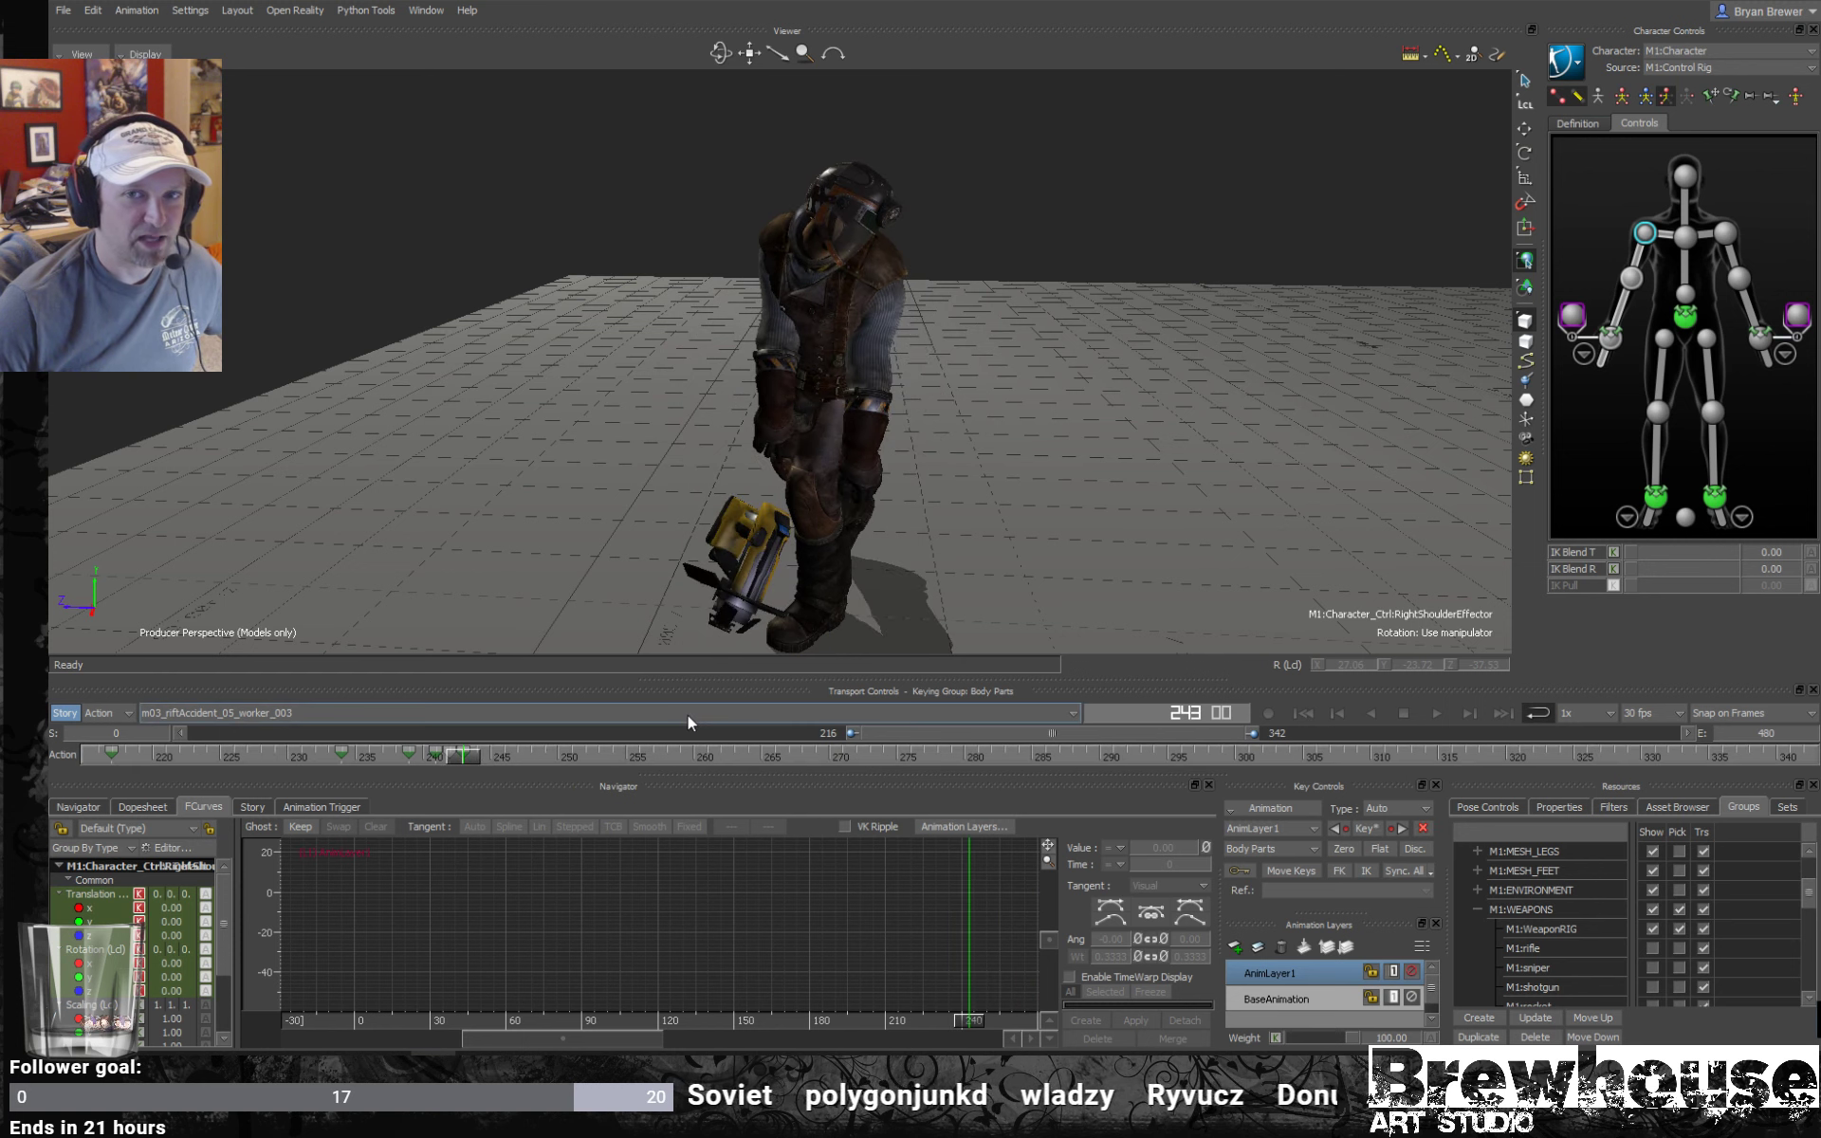
mouse_move(468, 759)
left_mouse_down()
mouse_move(565, 764)
mouse_move(417, 760)
mouse_move(482, 759)
mouse_move(467, 758)
left_mouse_up()
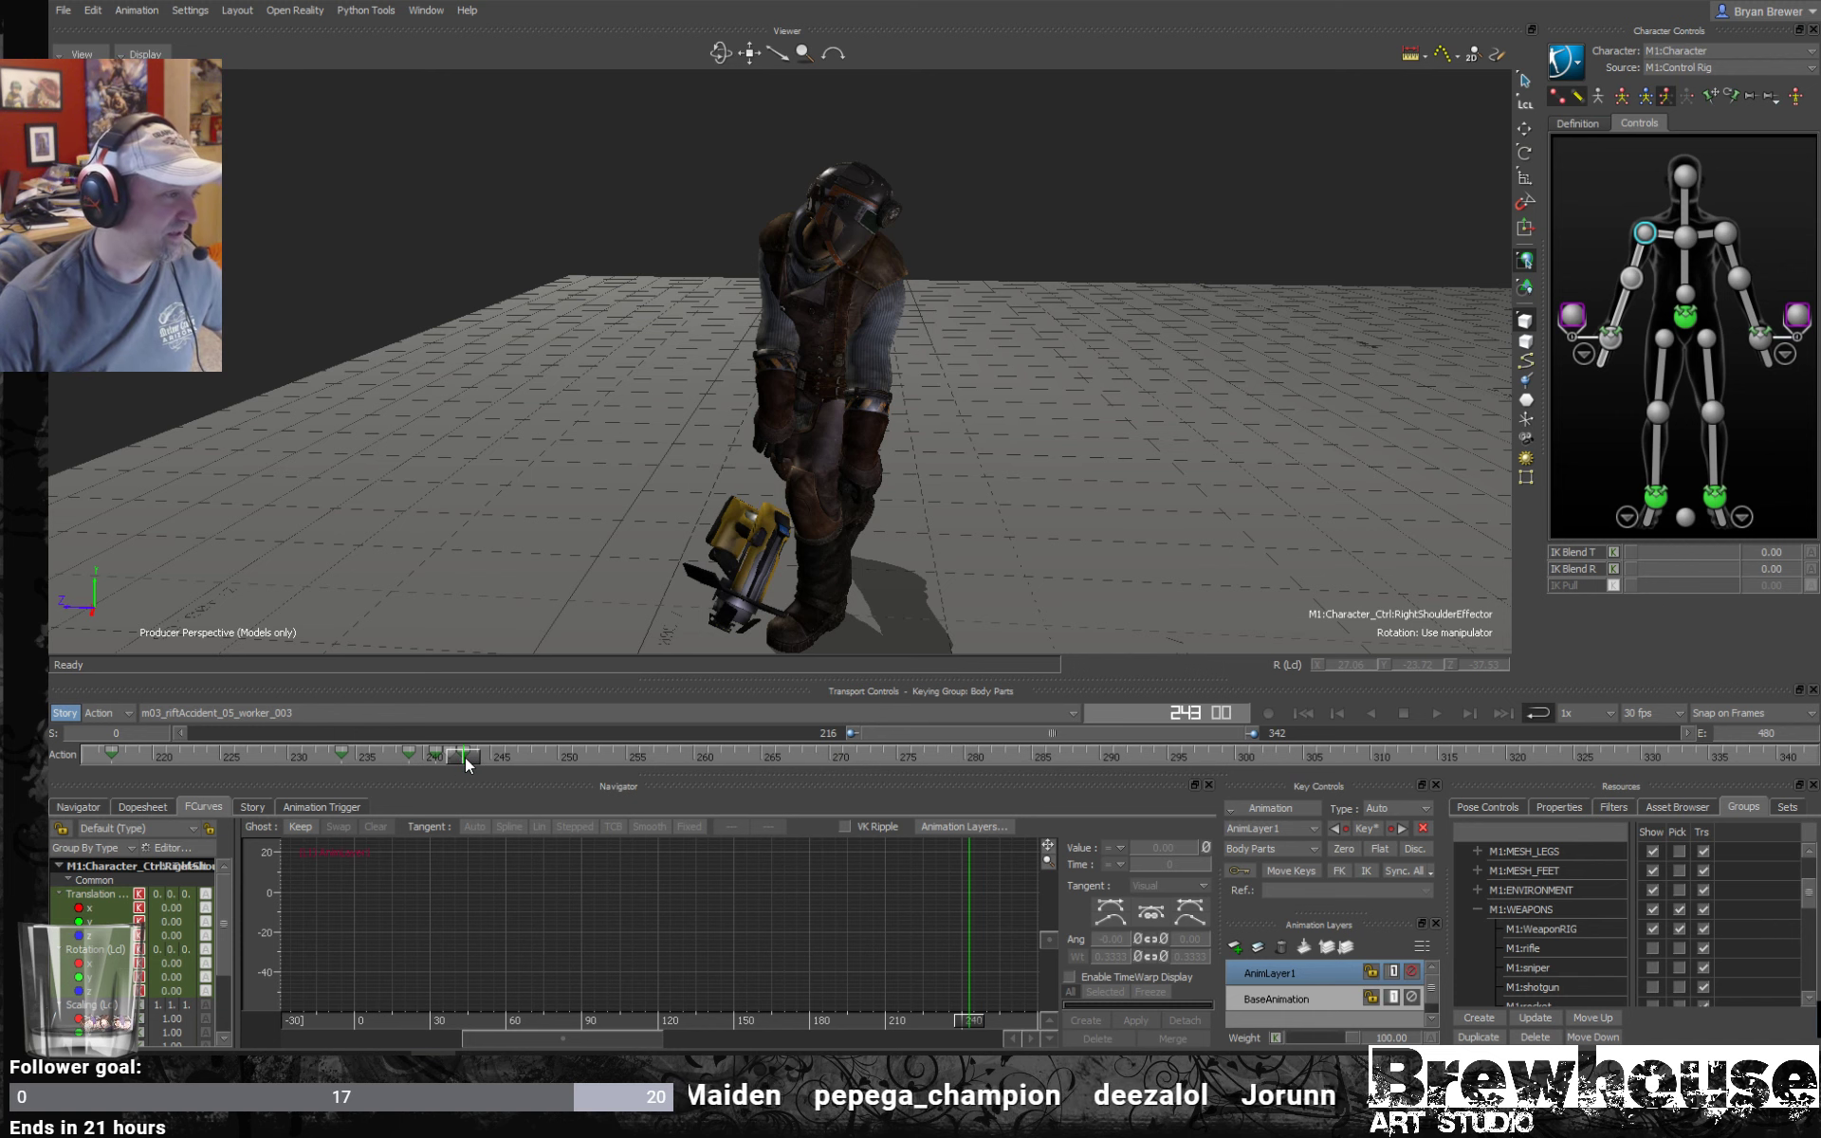
left_click_drag(463, 760, 465, 761)
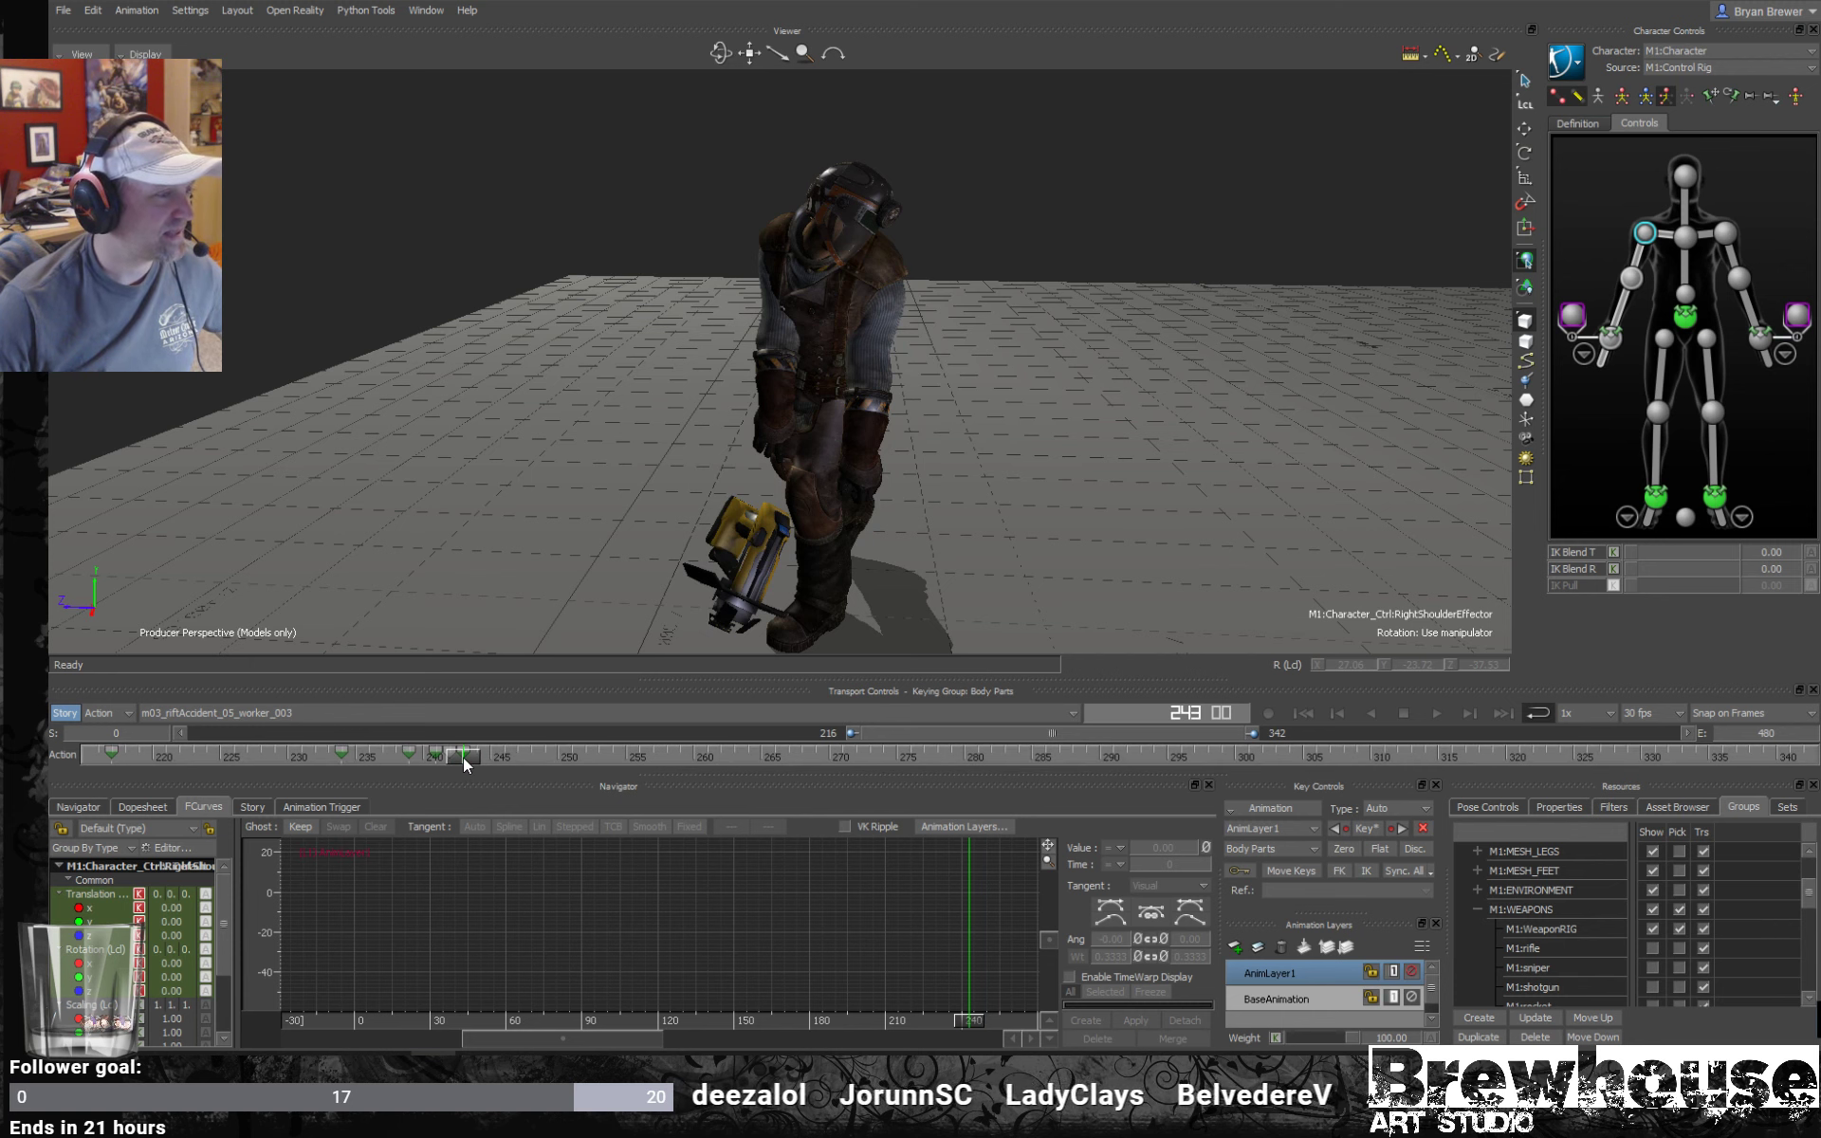
mouse_move(467, 759)
left_mouse_down()
mouse_move(503, 762)
mouse_move(379, 749)
mouse_move(628, 761)
mouse_move(464, 754)
mouse_move(516, 765)
mouse_move(486, 765)
left_mouse_up()
key("k")
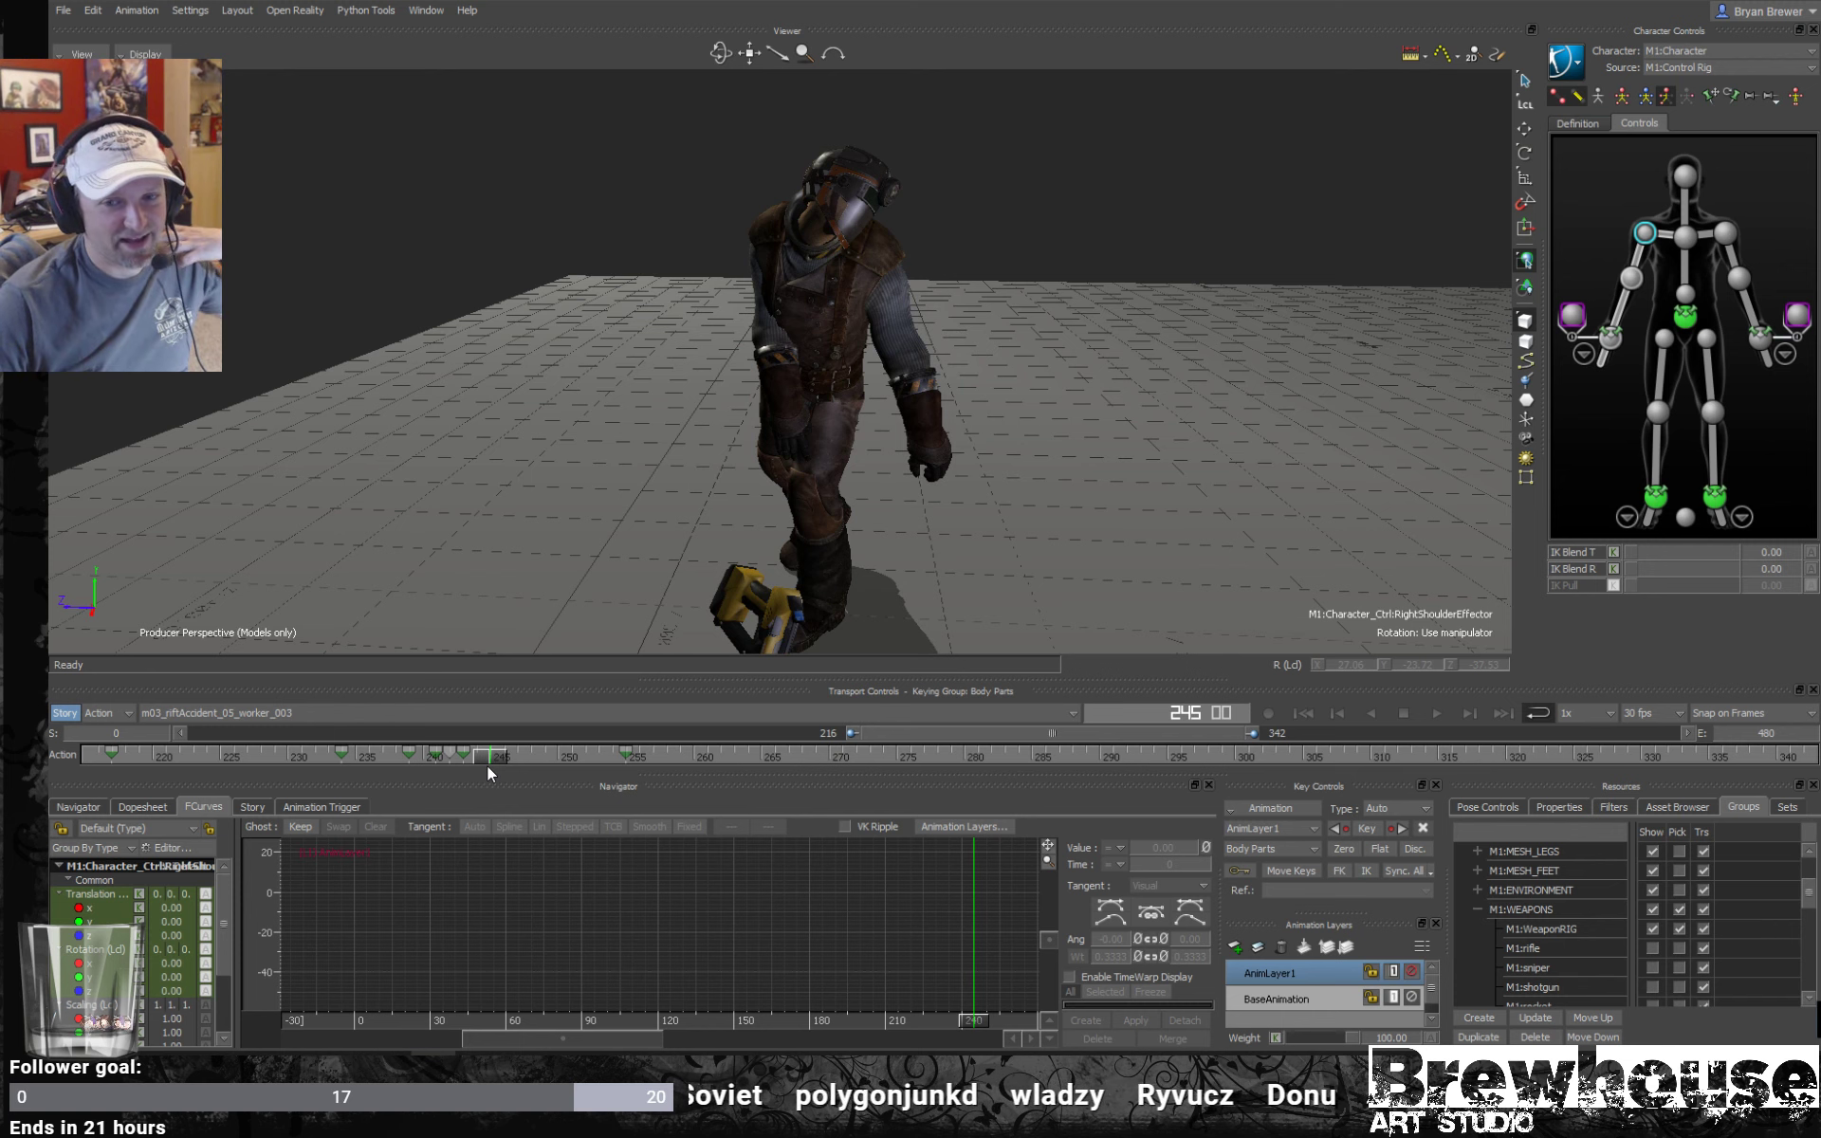
Scrub between frames 243 and 249, examining the worker's right arm from several angles, and stop at frame 246.
left_click_drag(478, 763, 469, 760)
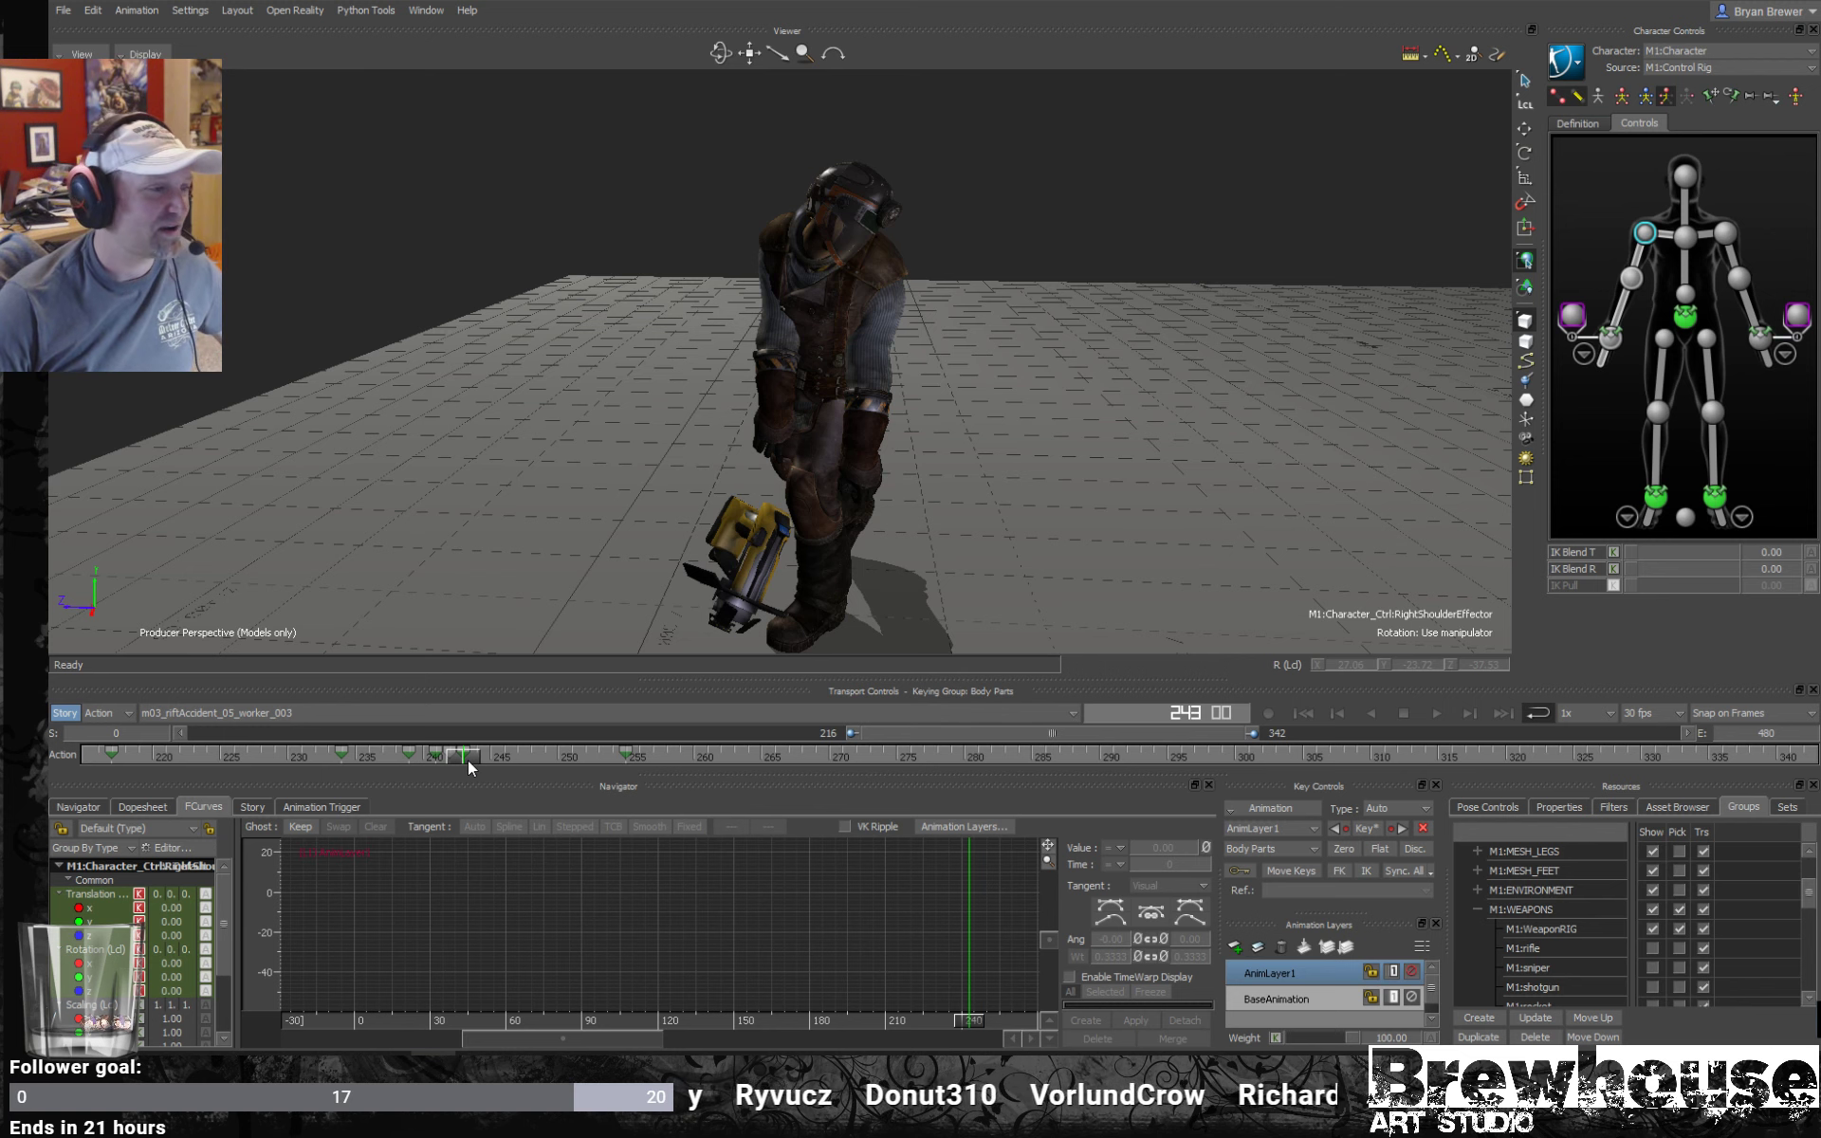
left_click_drag(469, 760, 545, 758)
left_click_drag(811, 486, 883, 600, "ctrl+shift")
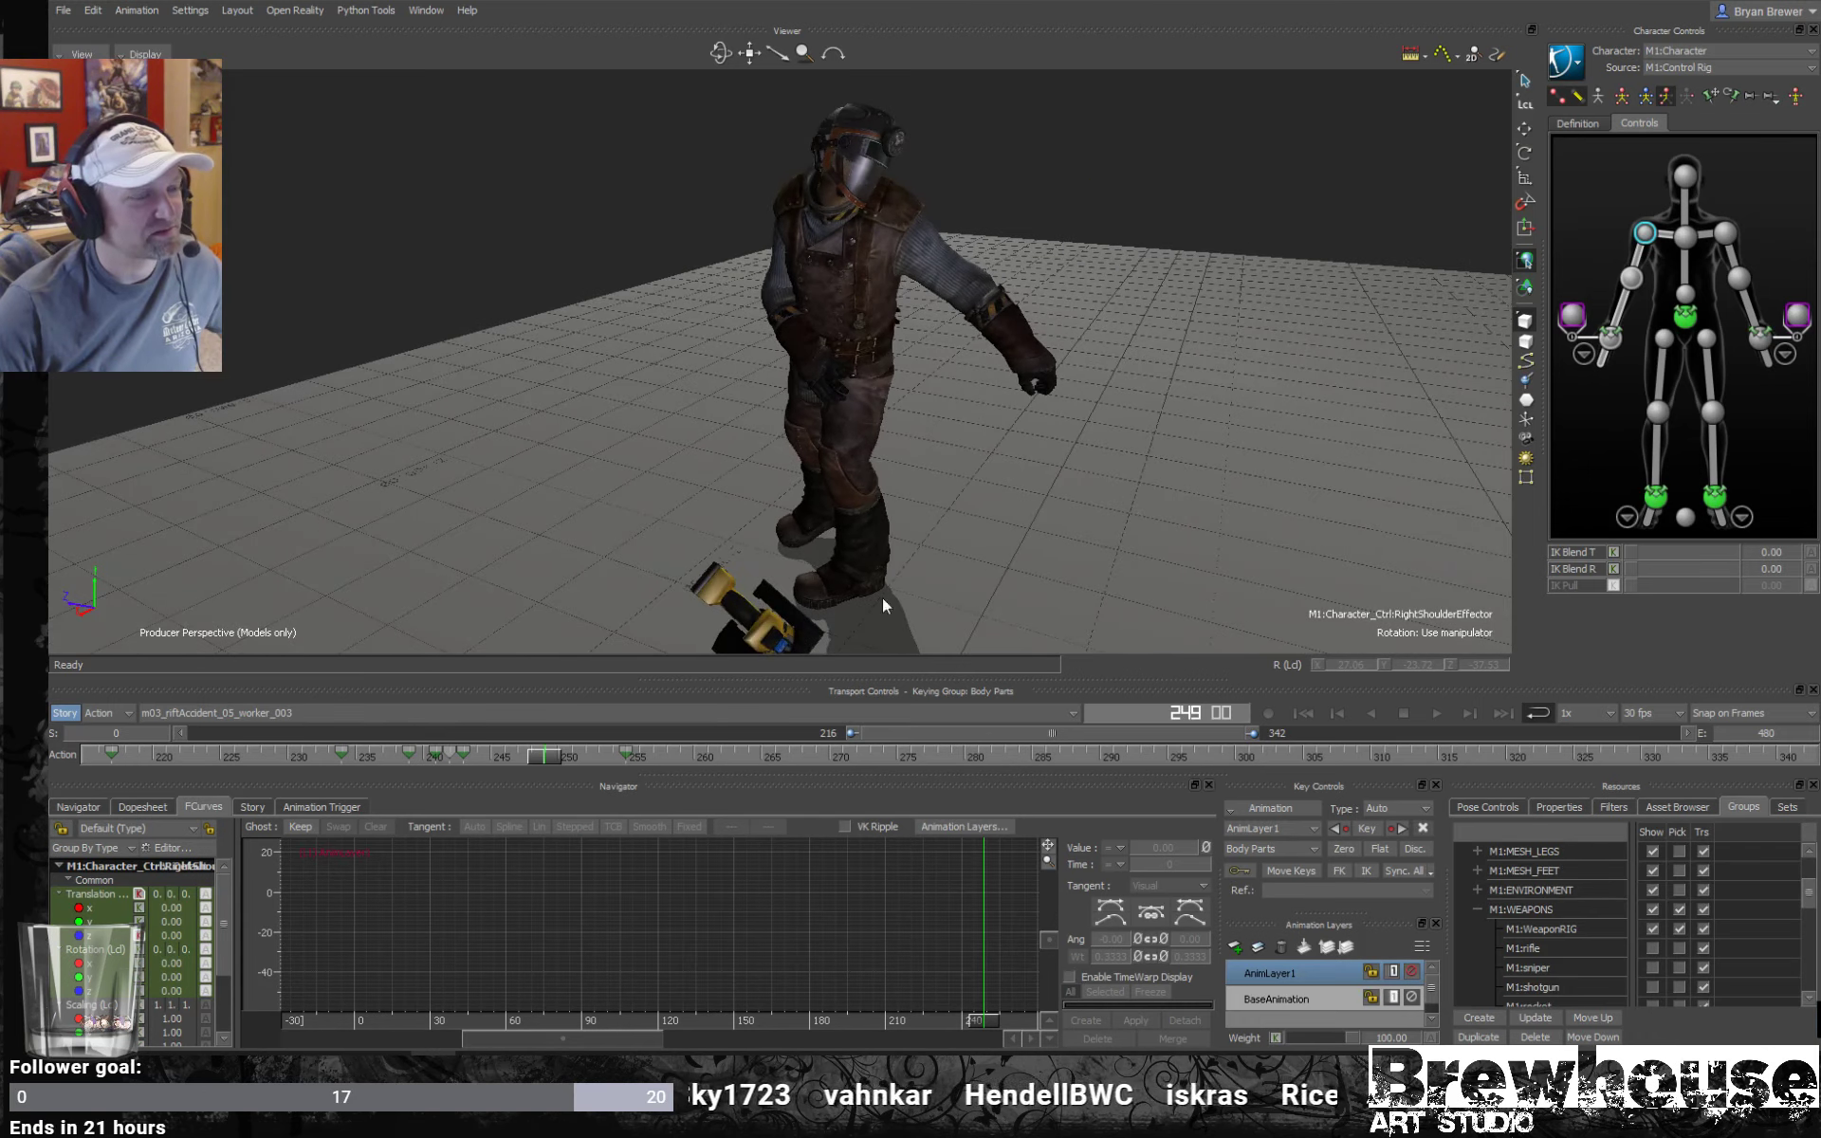
mouse_move(536, 758)
left_mouse_down()
mouse_move(463, 754)
mouse_move(543, 756)
left_mouse_up()
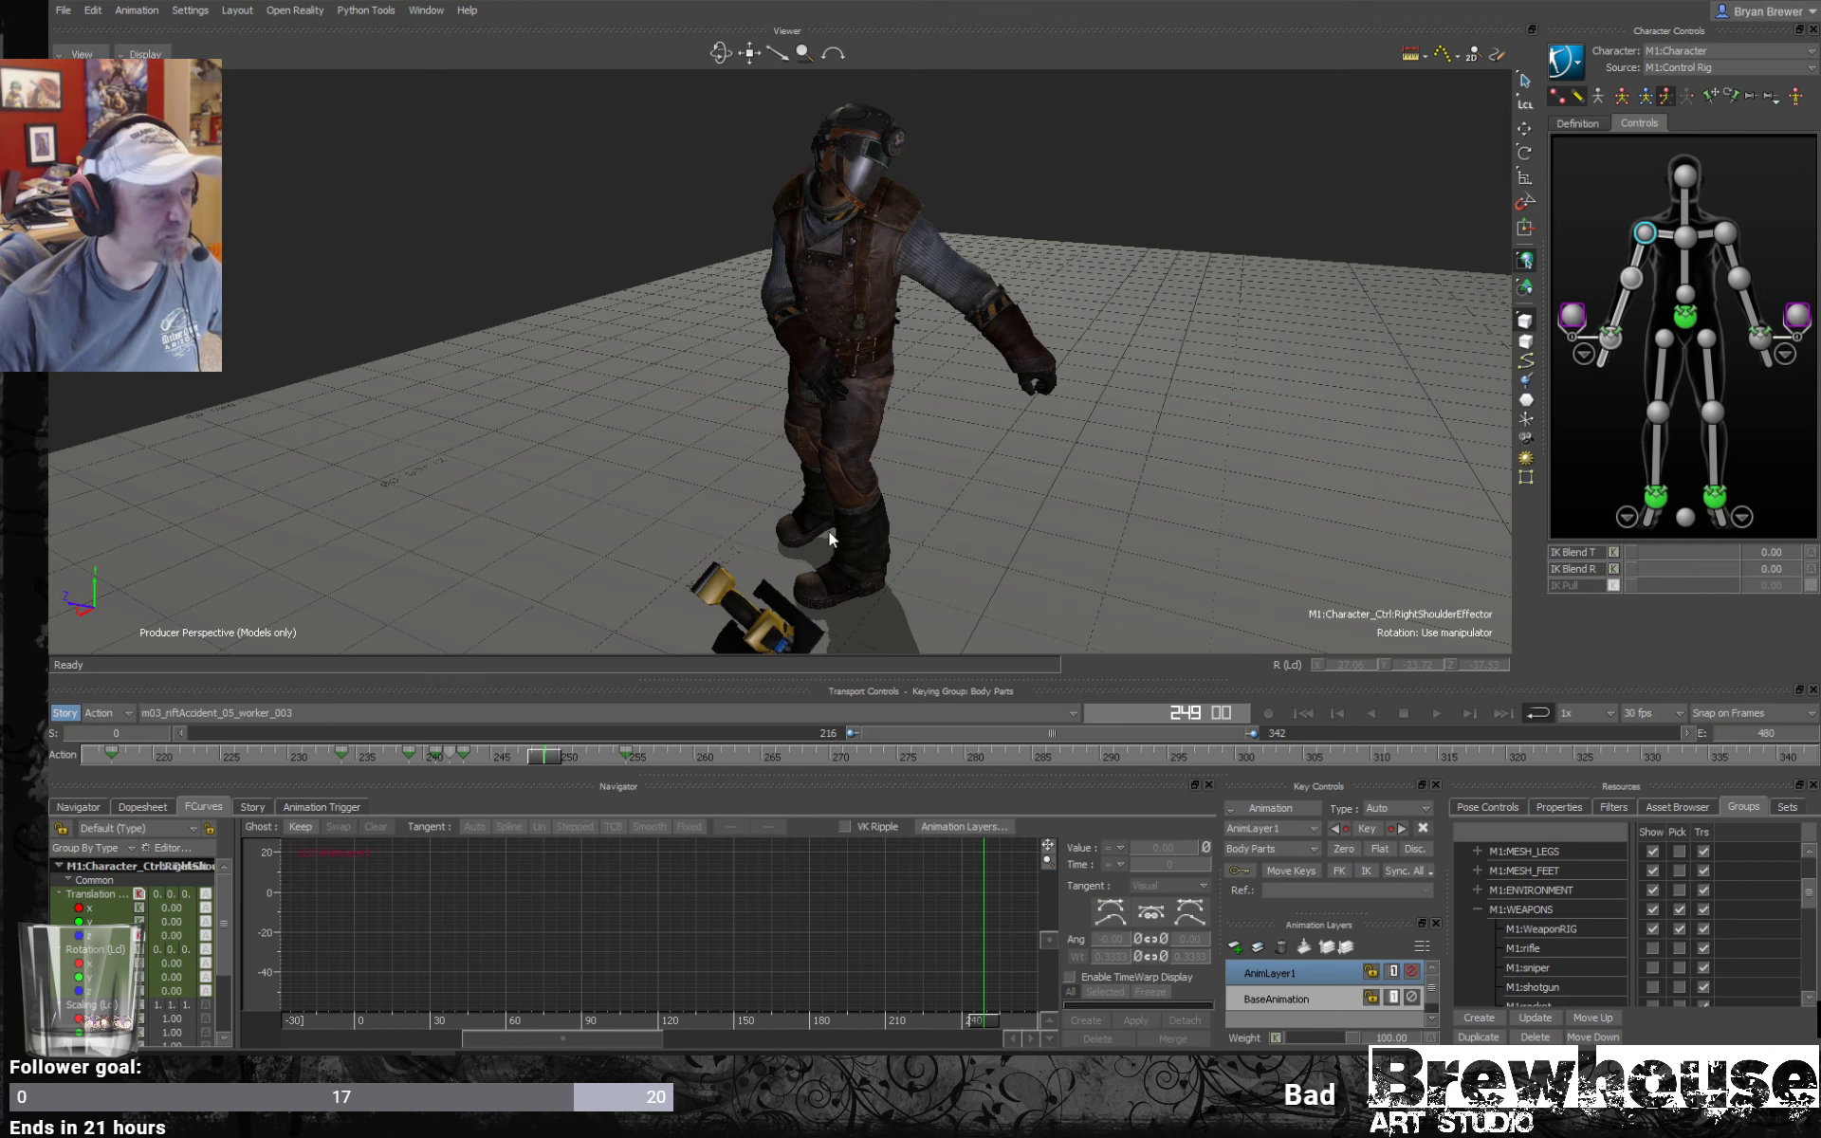
left_click_drag(830, 532, 903, 536, "ctrl+shift")
left_click_drag(535, 755, 499, 743)
left_click_drag(834, 365, 967, 357, "ctrl+shift")
left_click_drag(901, 302, 782, 325, "shift")
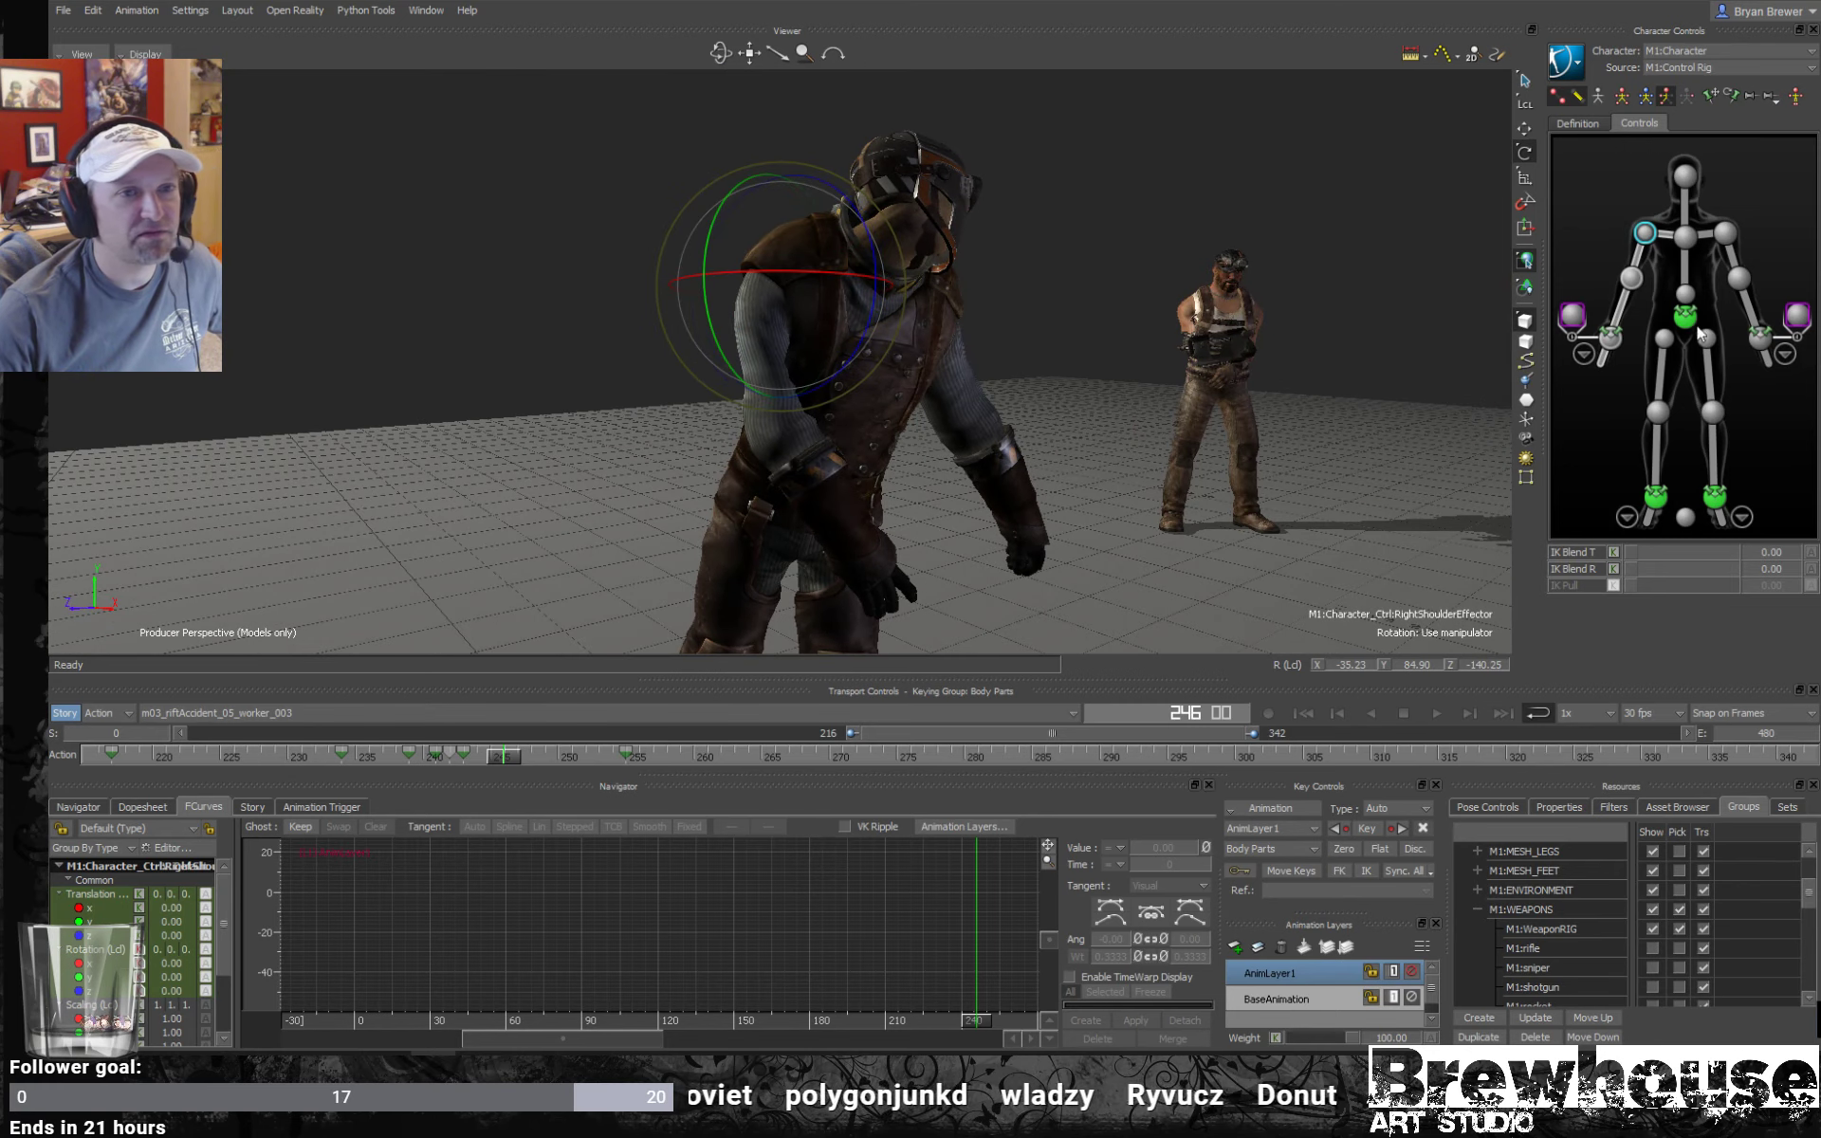
Move the right wrist effector at frame 246 to reposition the hand in front of the body.
left_click(1609, 336)
key("t")
left_click_drag(890, 441, 830, 491, "ctrl+shift")
left_click_drag(808, 495, 820, 493)
Rotate and move the right shoulder effector at frame 246 to reshape the shoulder, and key it.
left_click(1643, 233)
key("r")
left_click_drag(825, 347, 1034, 354, "ctrl+shift")
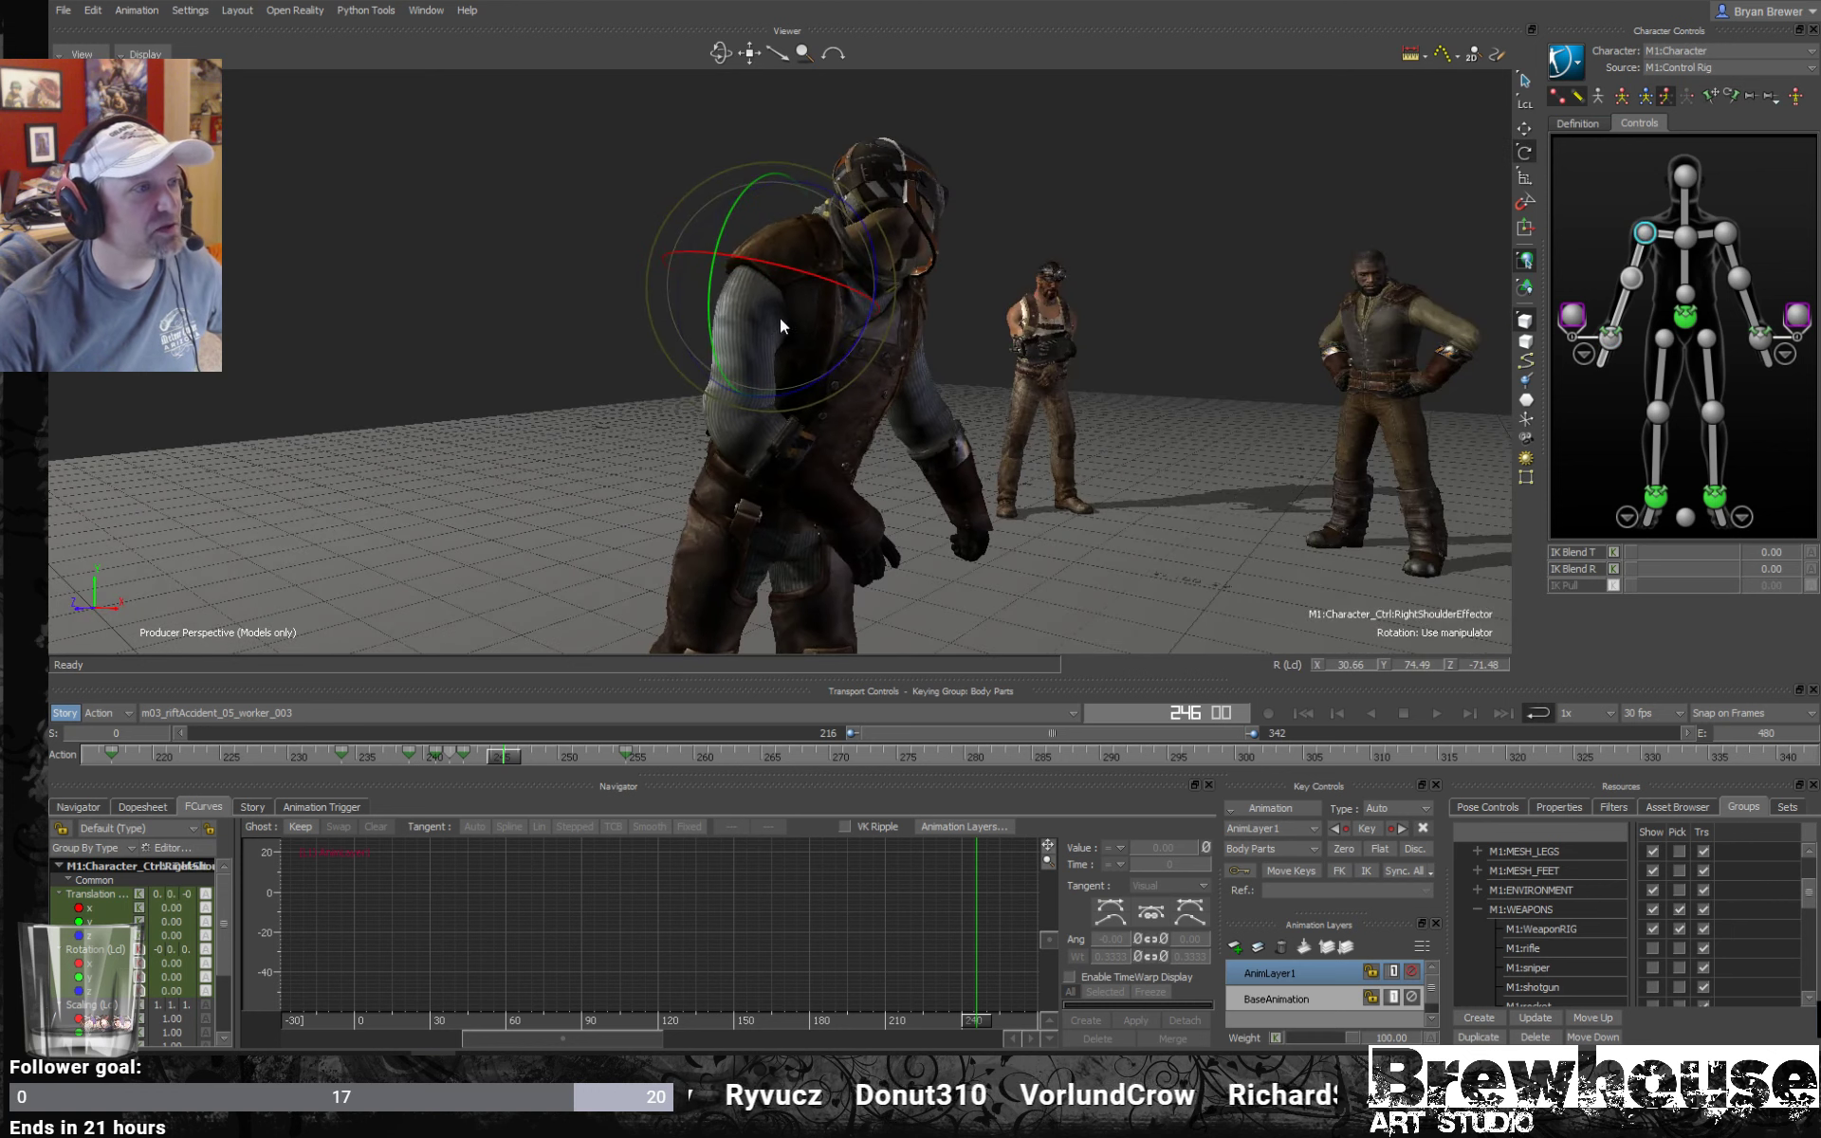
left_click_drag(780, 317, 801, 256)
key("t")
left_click_drag(943, 343, 1017, 343, "ctrl+shift")
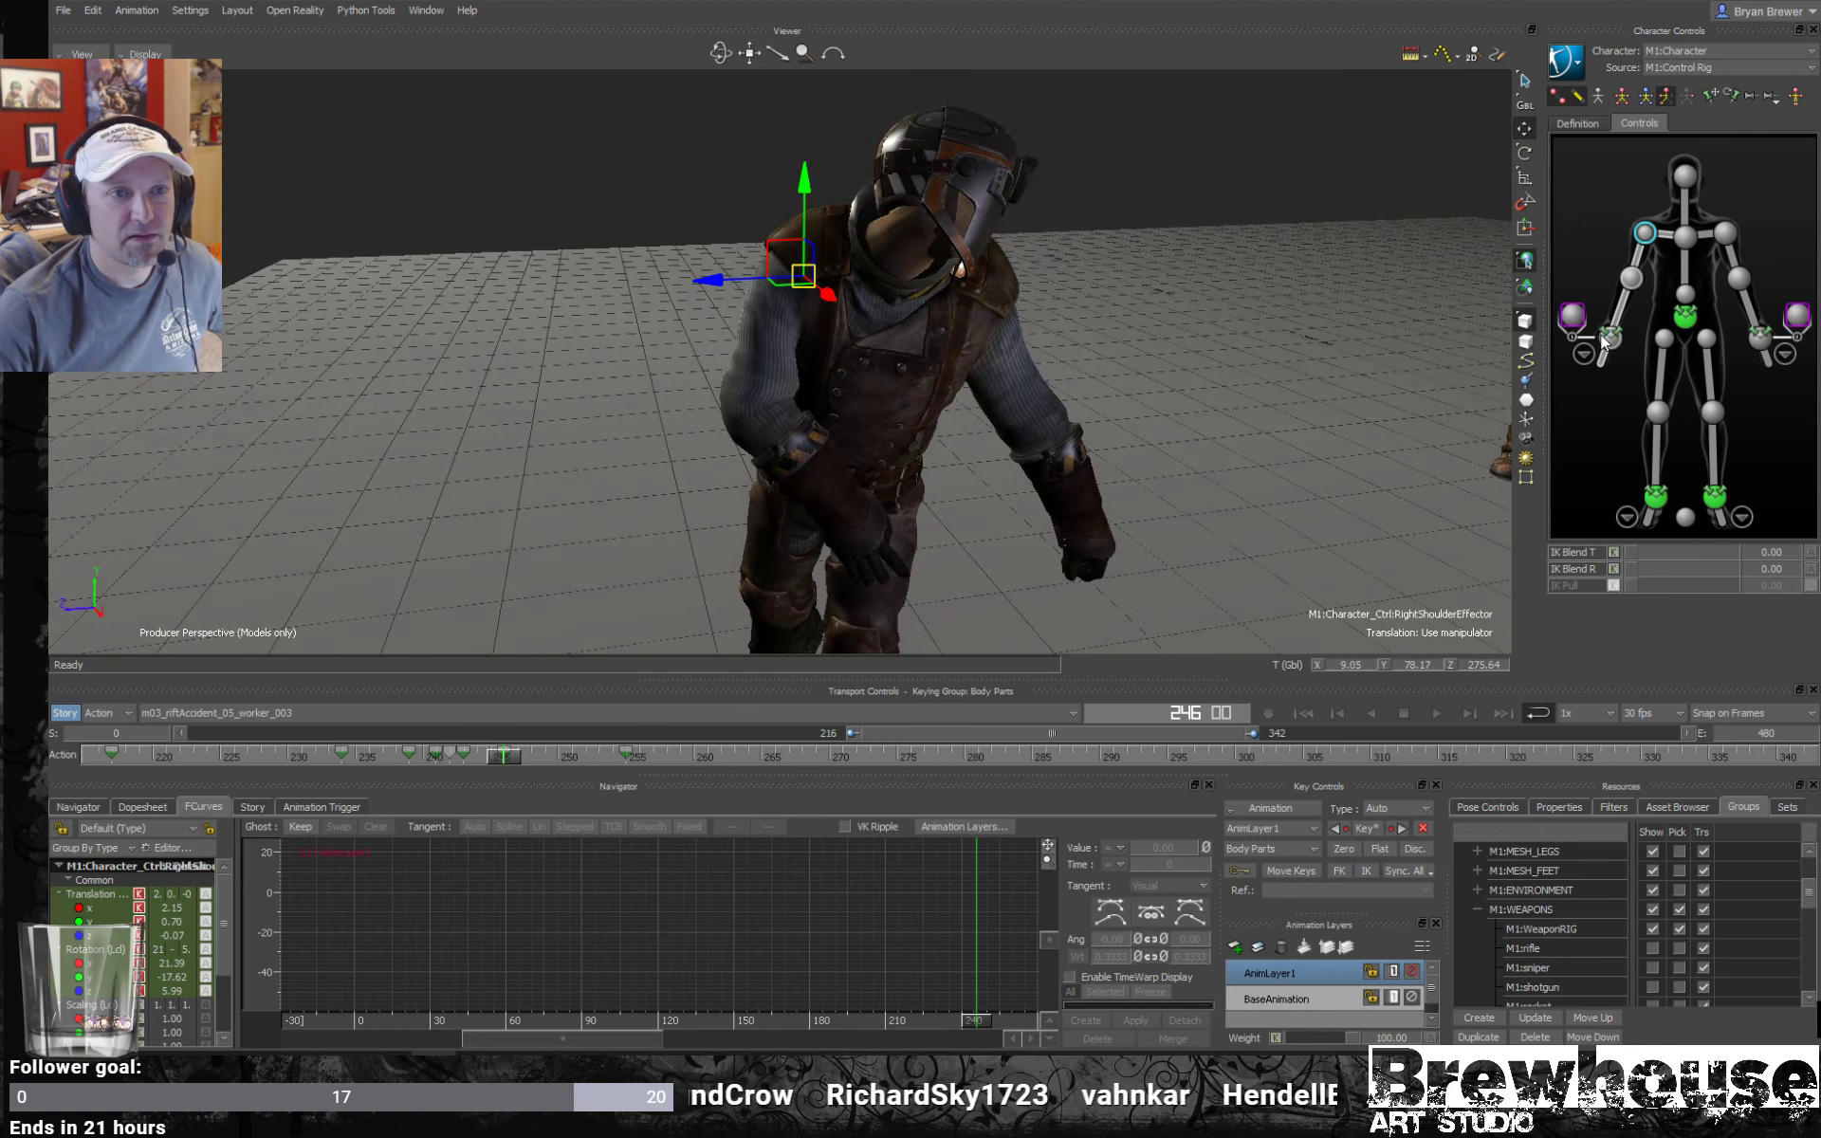
Rotate and reposition the right wrist effector at frame 246 to refine the hand's pose, and key it.
left_click(1605, 339)
key("r")
mouse_move(728, 565)
left_mouse_down("ctrl+shift")
mouse_move(665, 548)
mouse_move(947, 521)
mouse_move(787, 520)
mouse_move(766, 581)
mouse_move(864, 527)
mouse_move(670, 604)
mouse_move(645, 633)
mouse_move(673, 573)
mouse_move(671, 605)
mouse_move(743, 571)
mouse_move(650, 573)
mouse_move(817, 548)
mouse_move(731, 525)
left_mouse_up("ctrl+shift")
key("t")
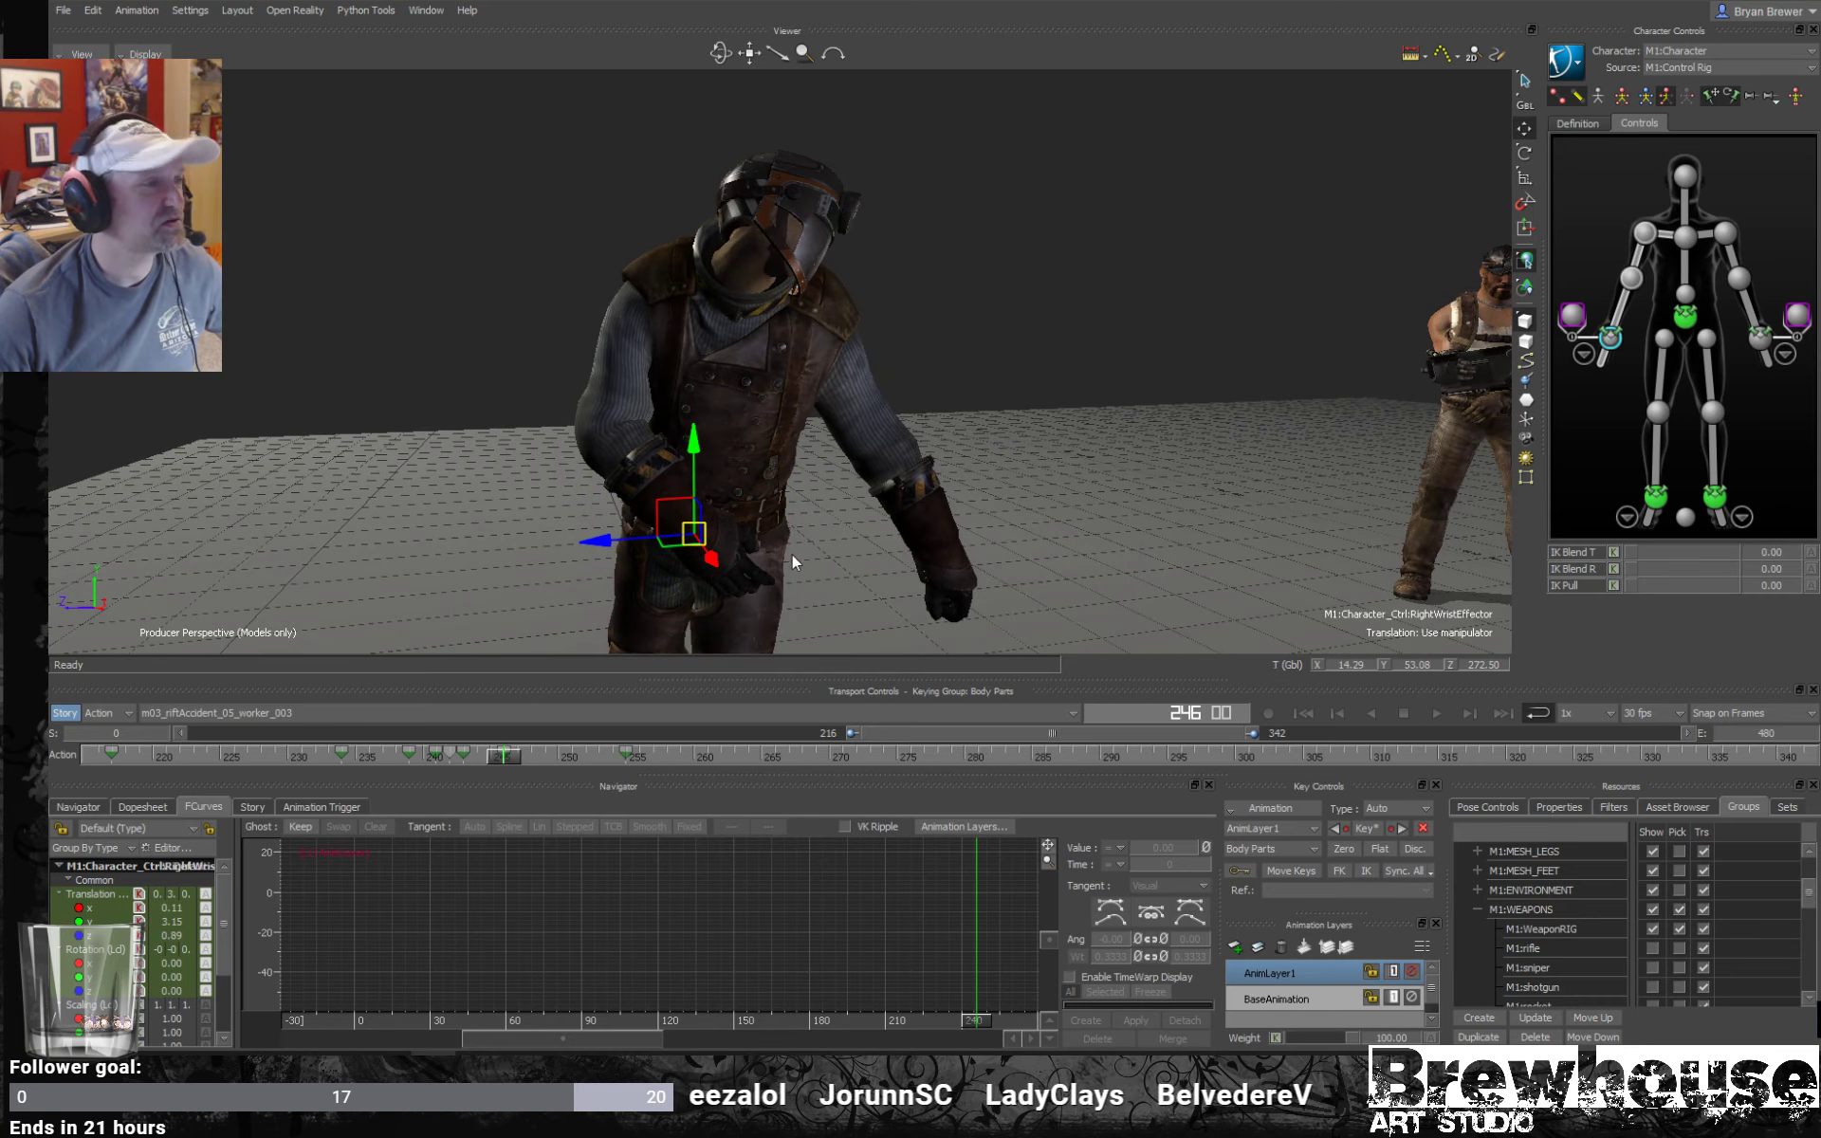
left_click_drag(793, 554, 728, 532, "ctrl+shift")
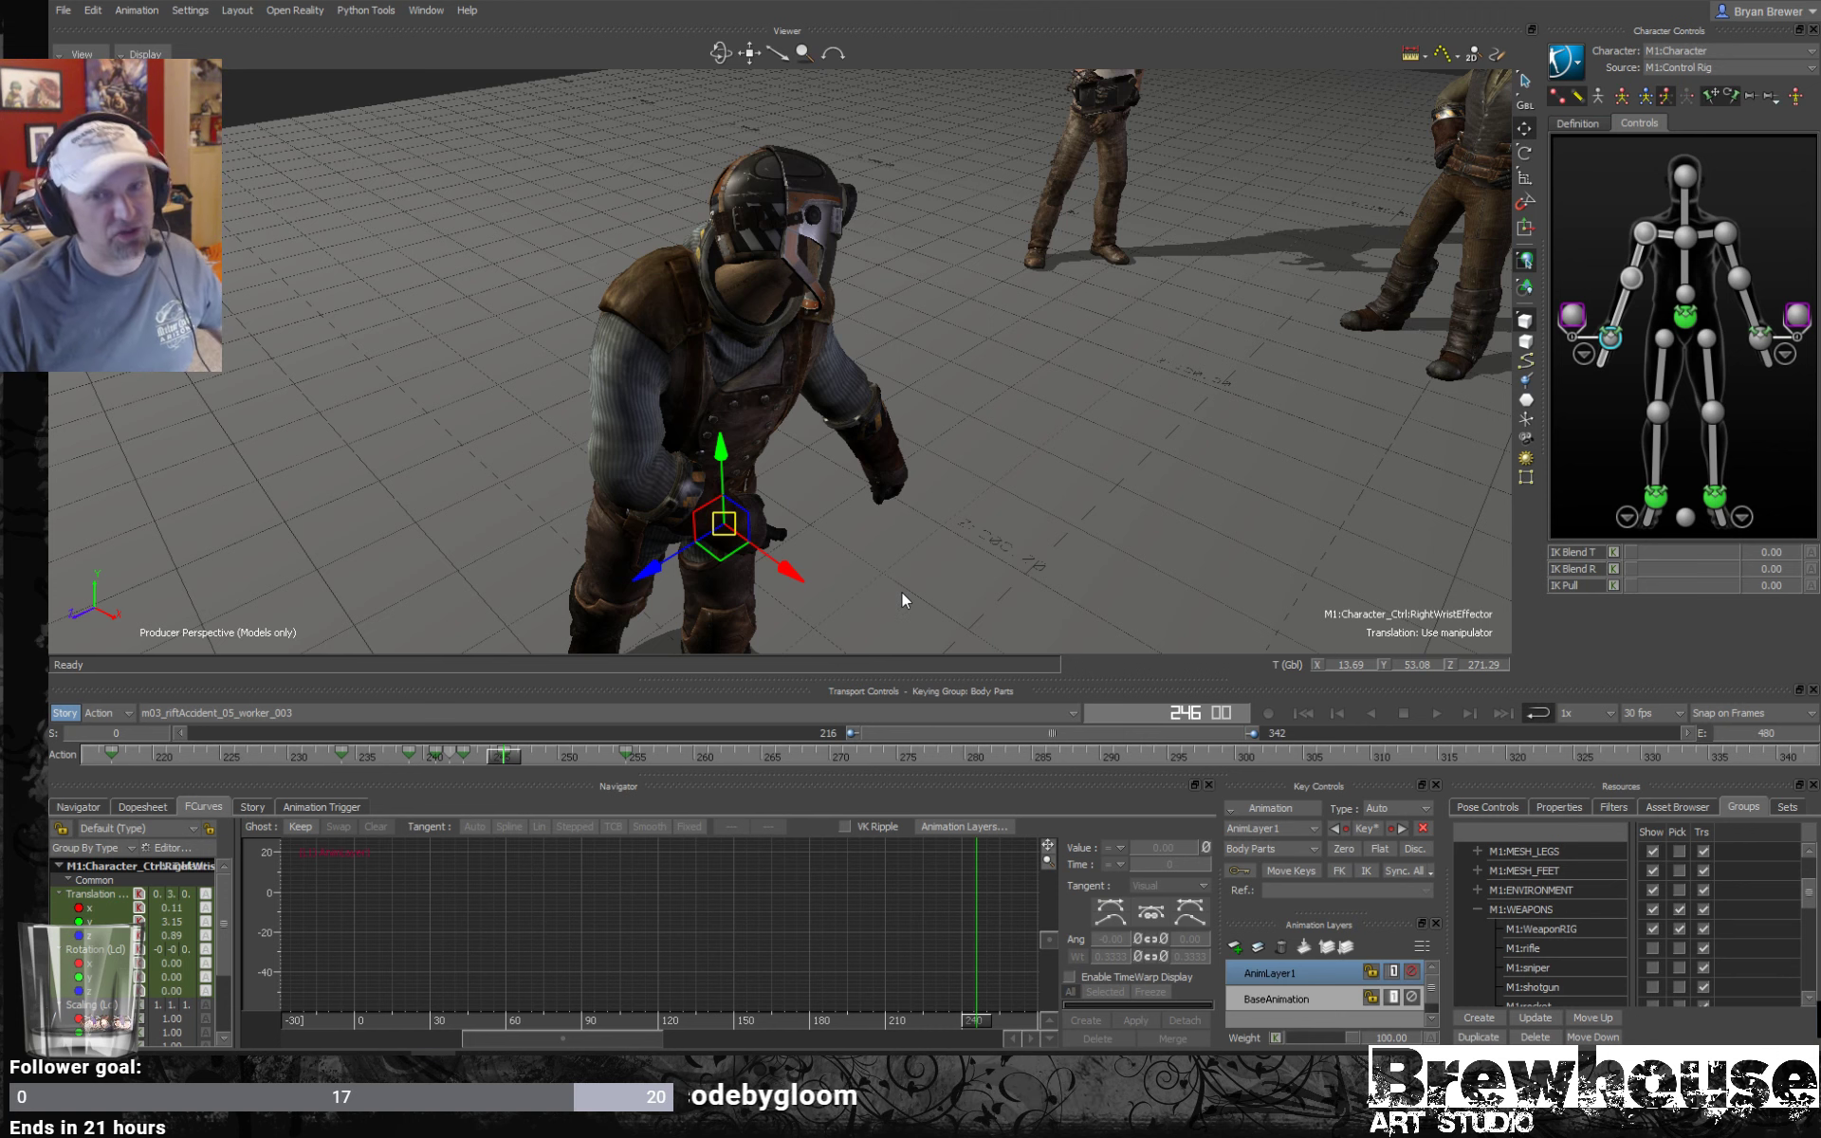
left_click_drag(877, 517, 911, 539, "ctrl+shift")
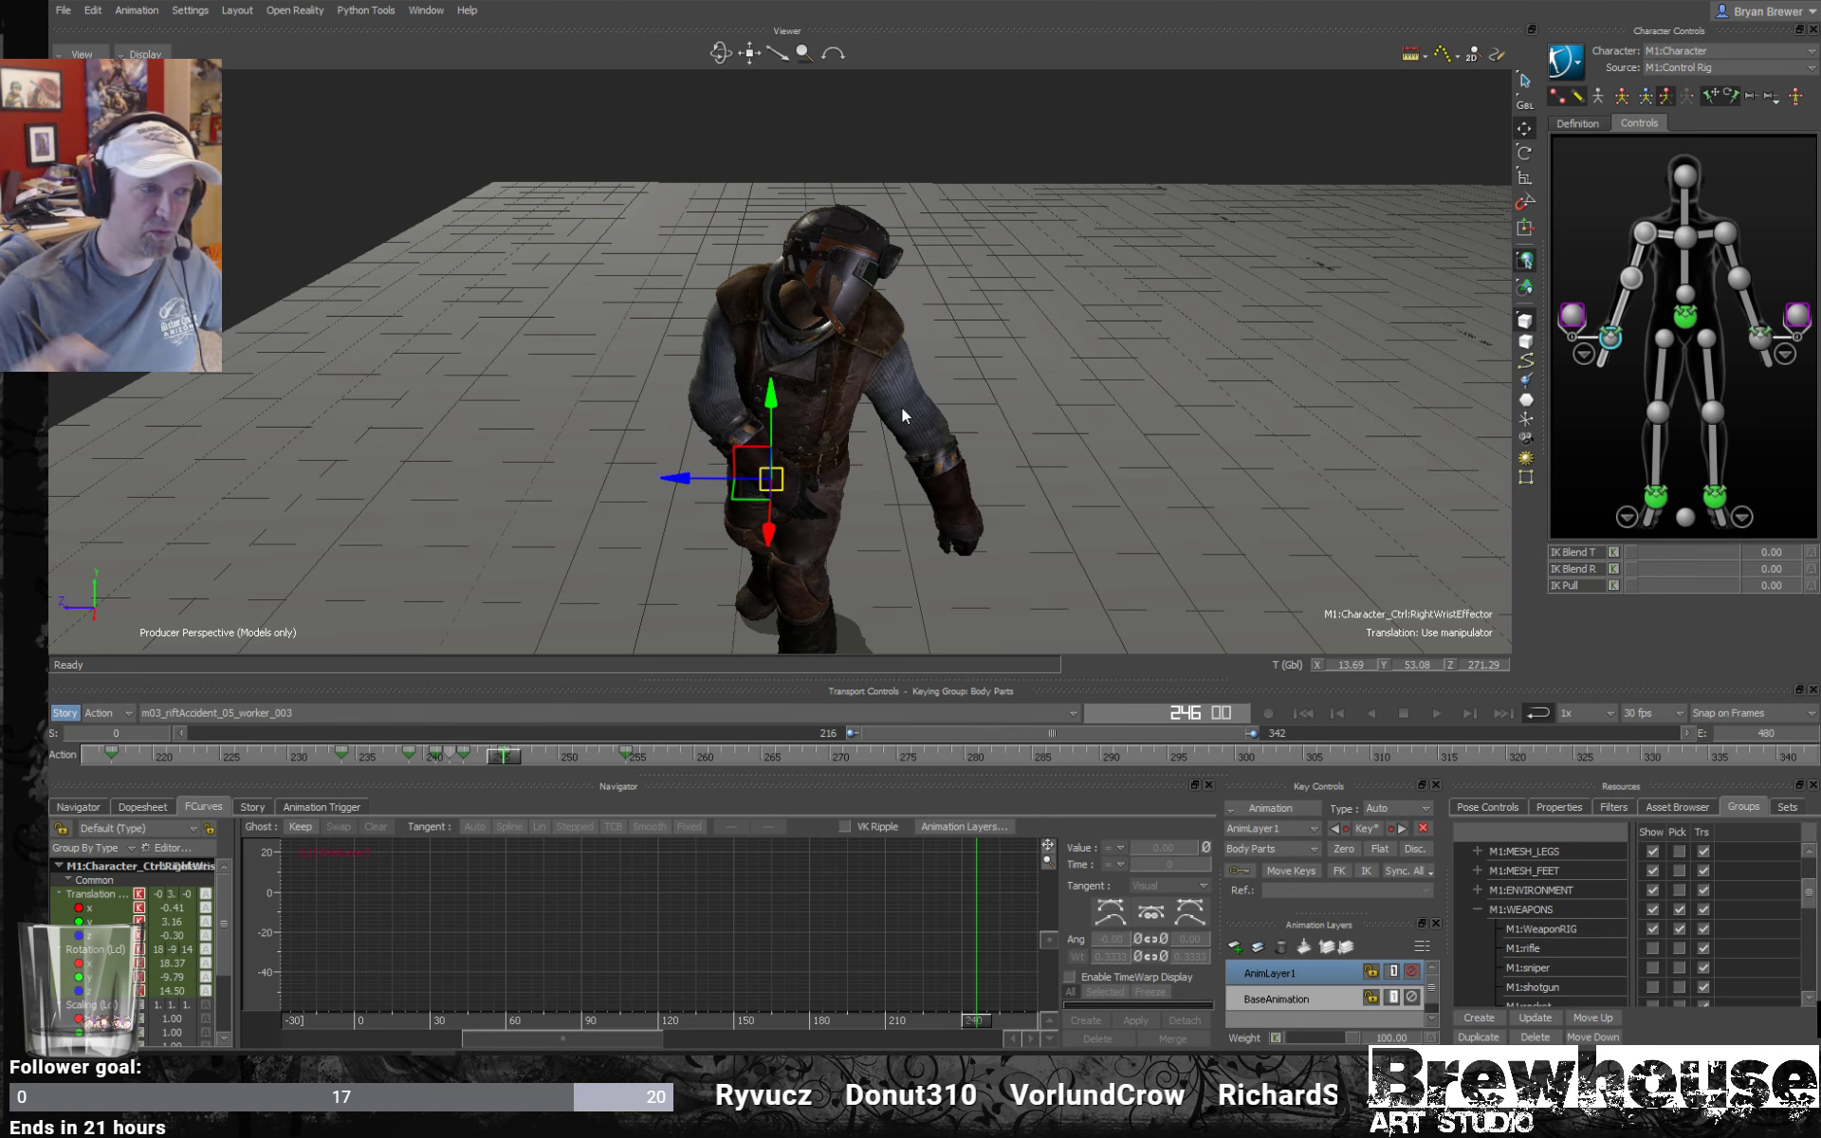
Orbit around the worker at frame 246, examining the corrected right shoulder, arm and hand from several angles.
left_click_drag(841, 520, 777, 550, "alt")
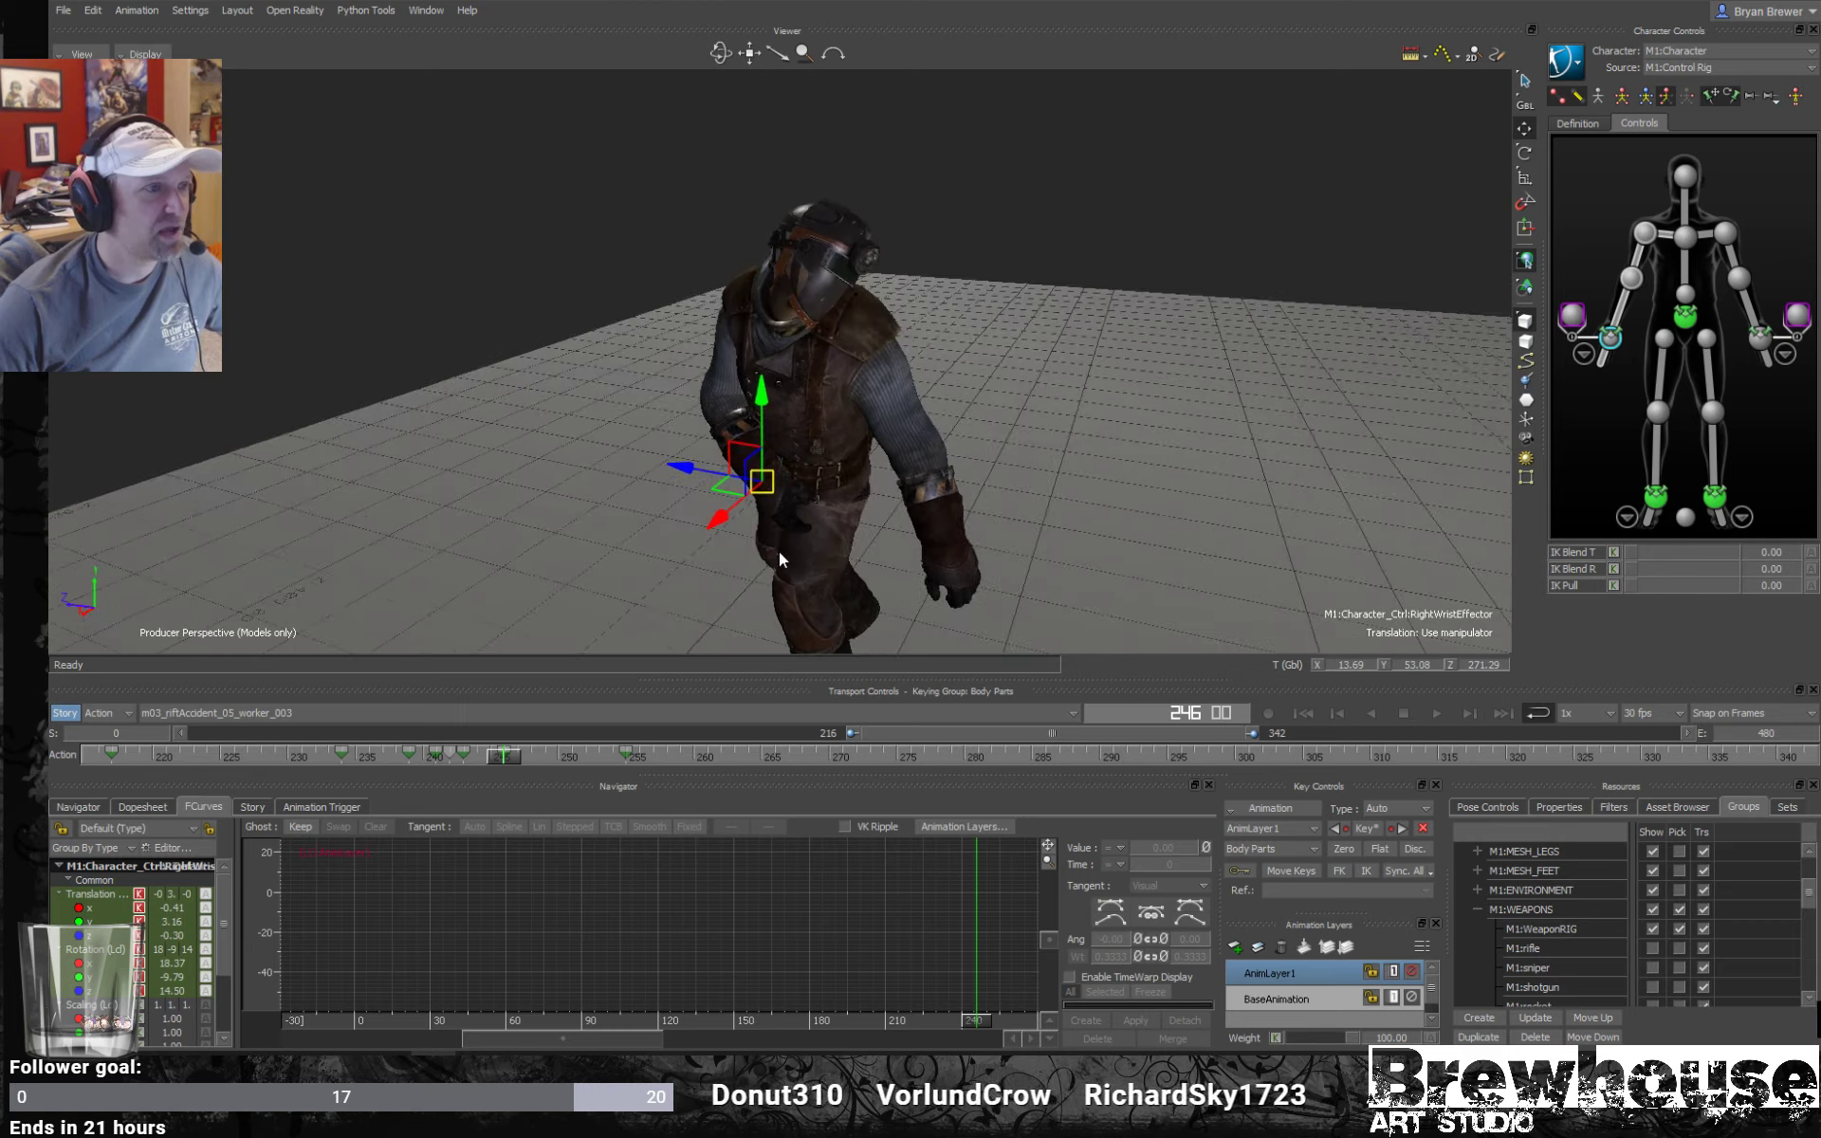
right_click_drag(778, 550, 886, 550, "alt")
left_click_drag(886, 549, 822, 581, "alt")
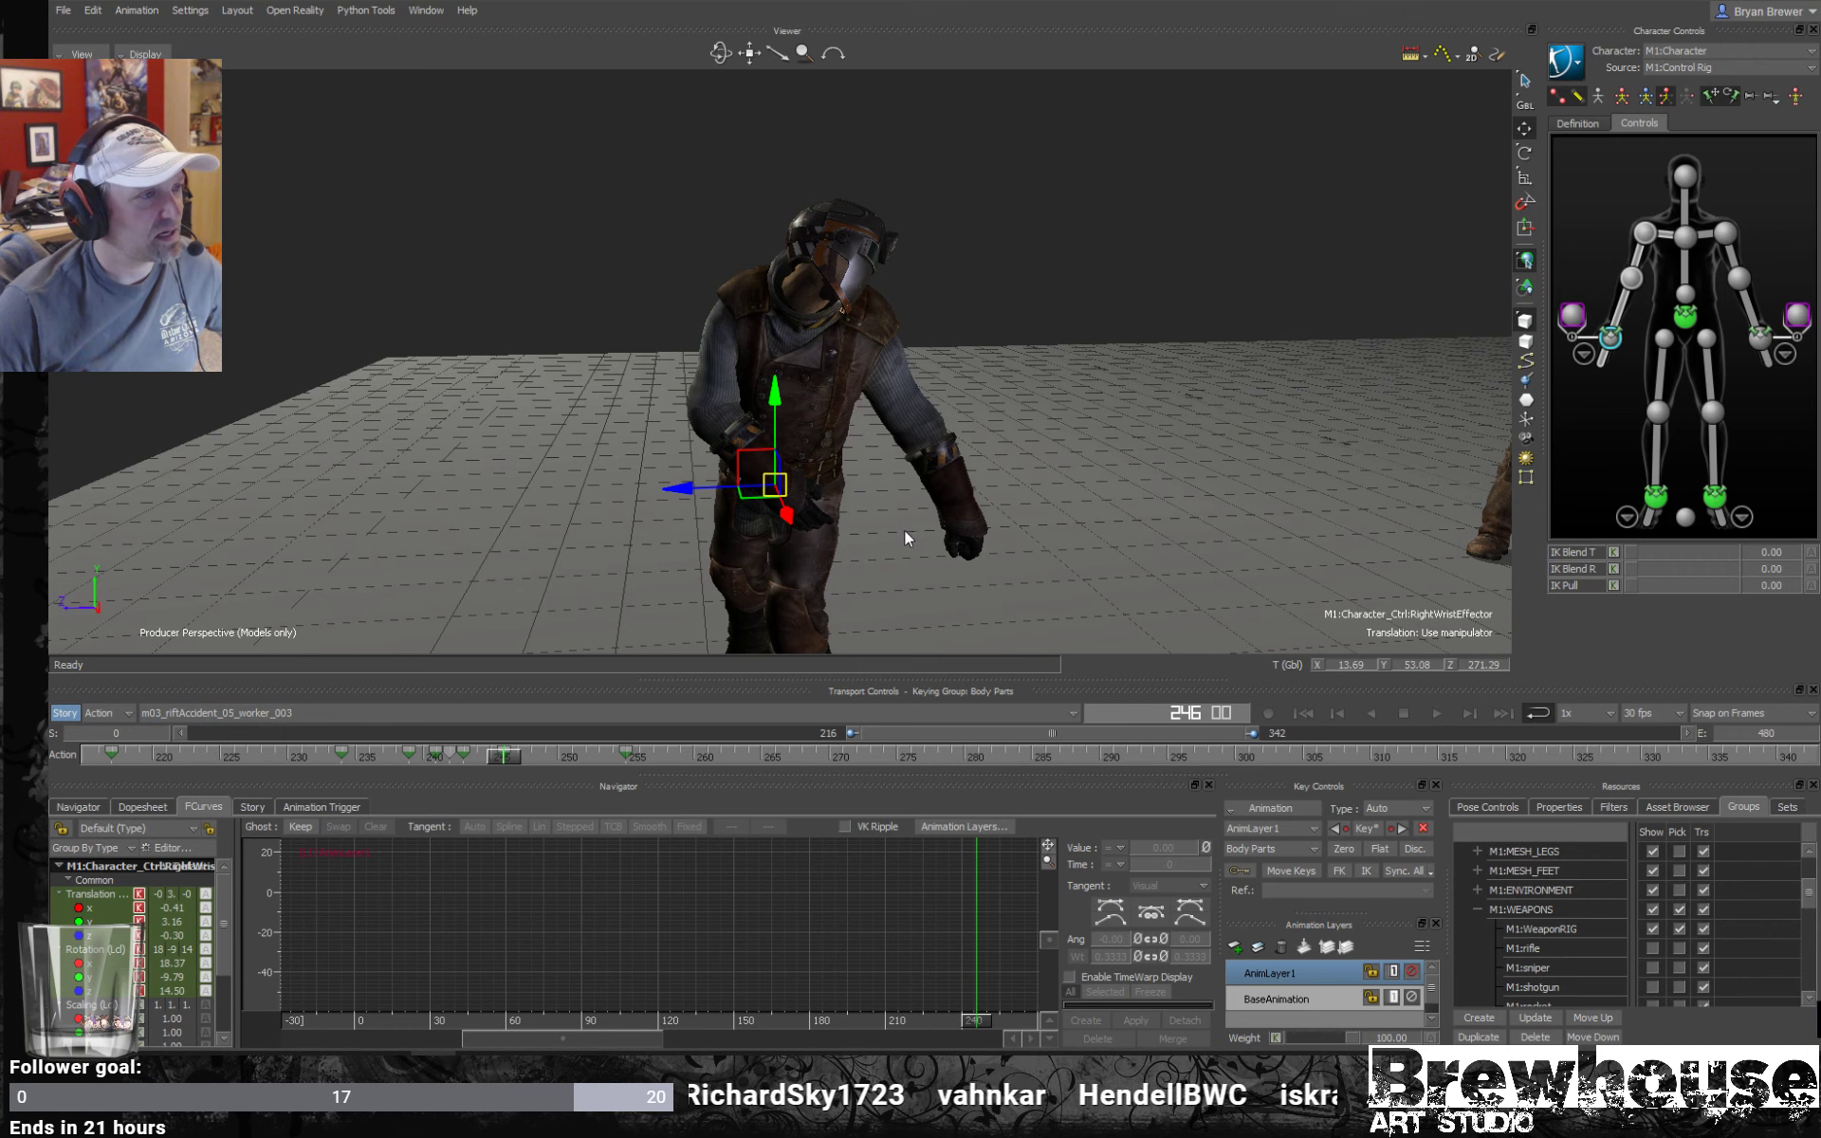
key("q")
right_click_drag(931, 508, 922, 521, "alt")
left_click_drag(922, 521, 885, 515, "alt")
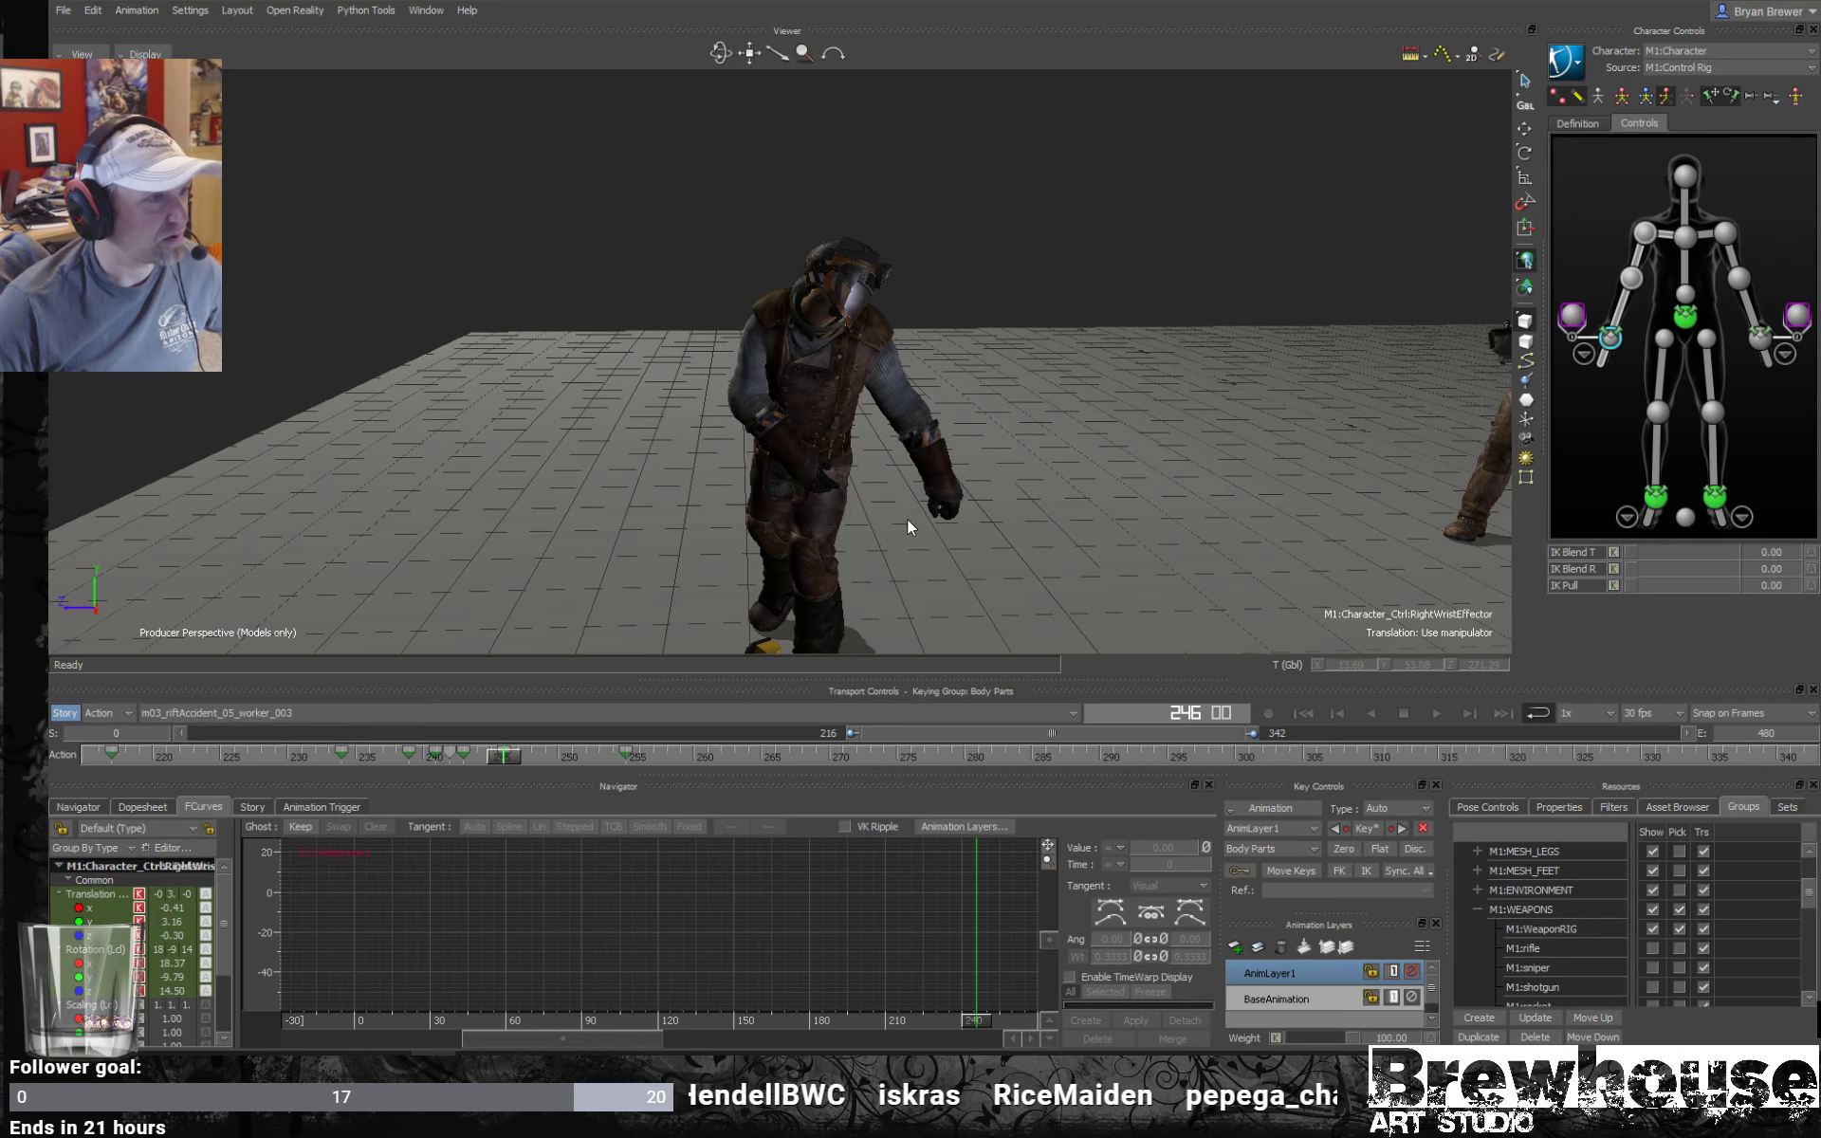
mouse_move(907, 520)
left_mouse_down("alt")
mouse_move(855, 533)
mouse_move(880, 544)
mouse_move(896, 484)
mouse_move(941, 515)
mouse_move(862, 524)
mouse_move(981, 470)
mouse_move(901, 453)
mouse_move(806, 521)
mouse_move(918, 510)
mouse_move(890, 508)
left_mouse_up("alt")
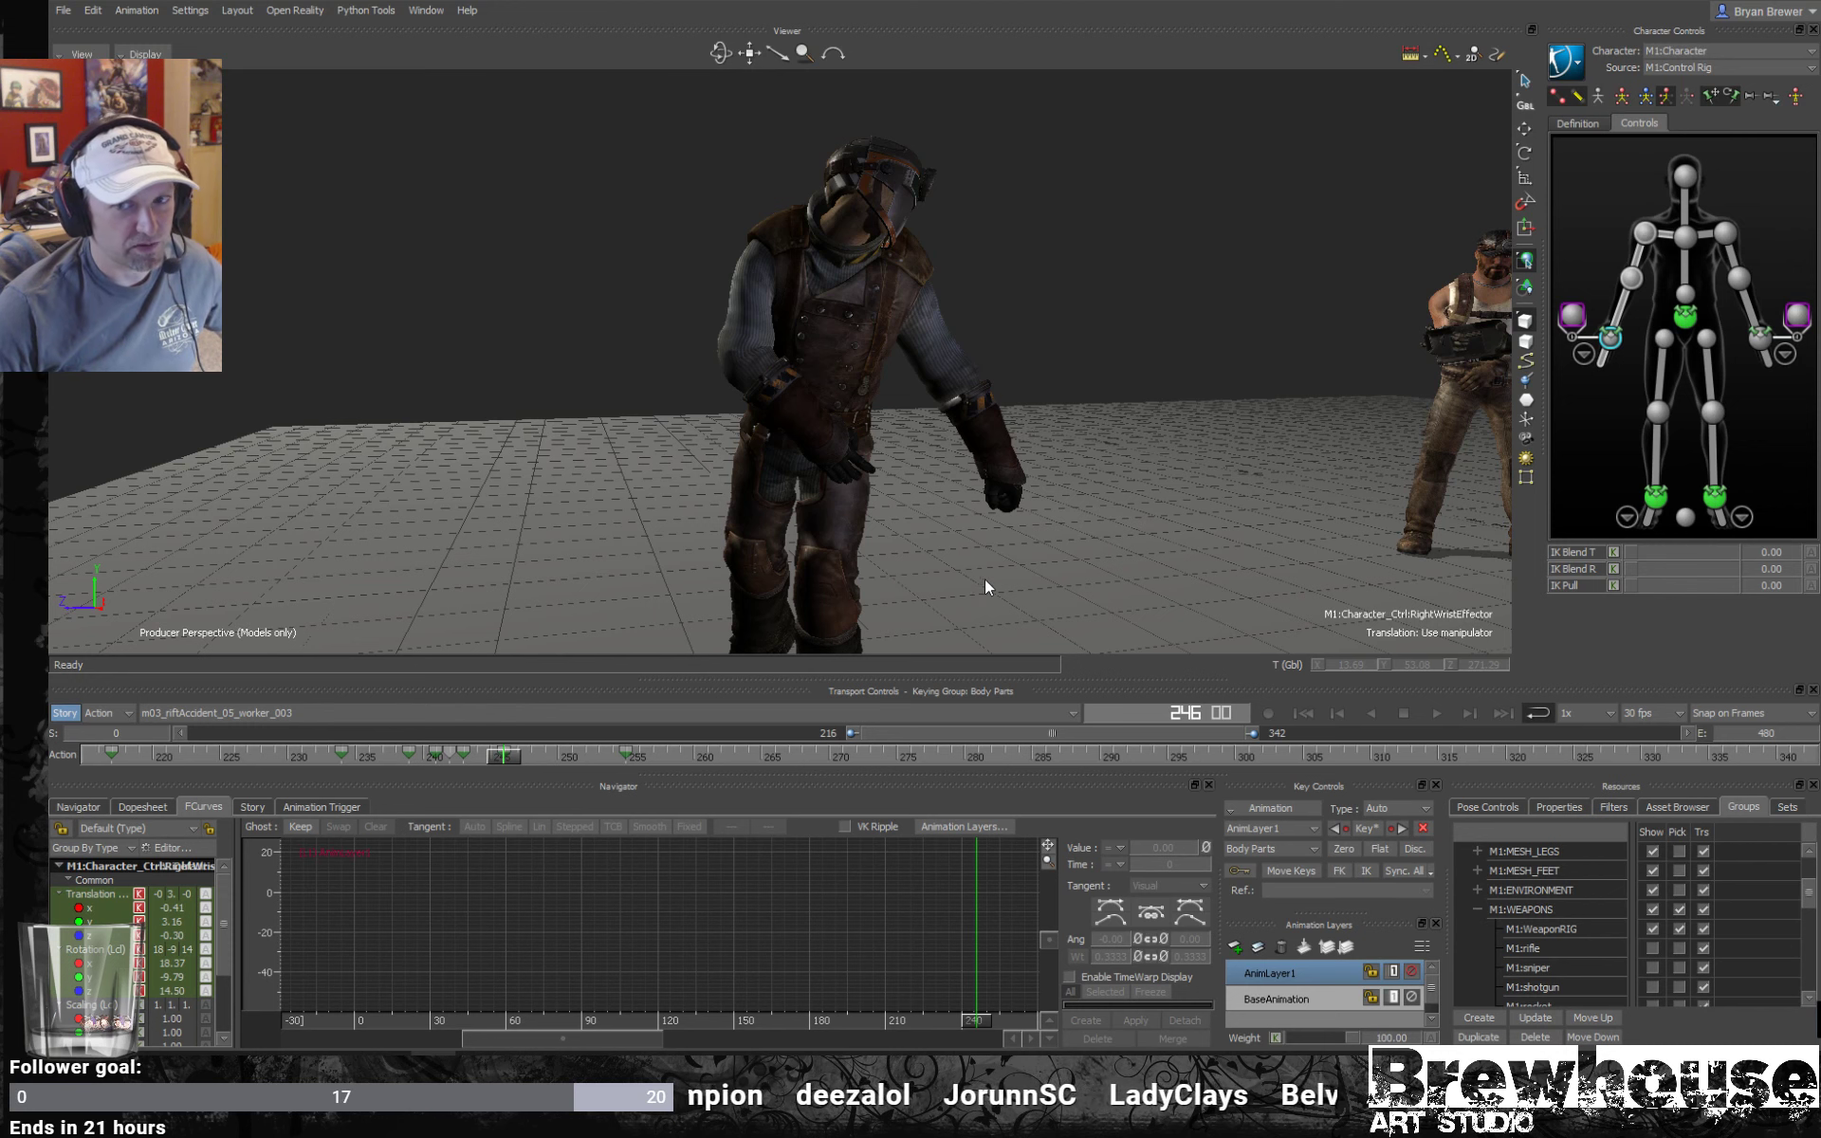
left_click_drag(961, 582, 1081, 482, "alt")
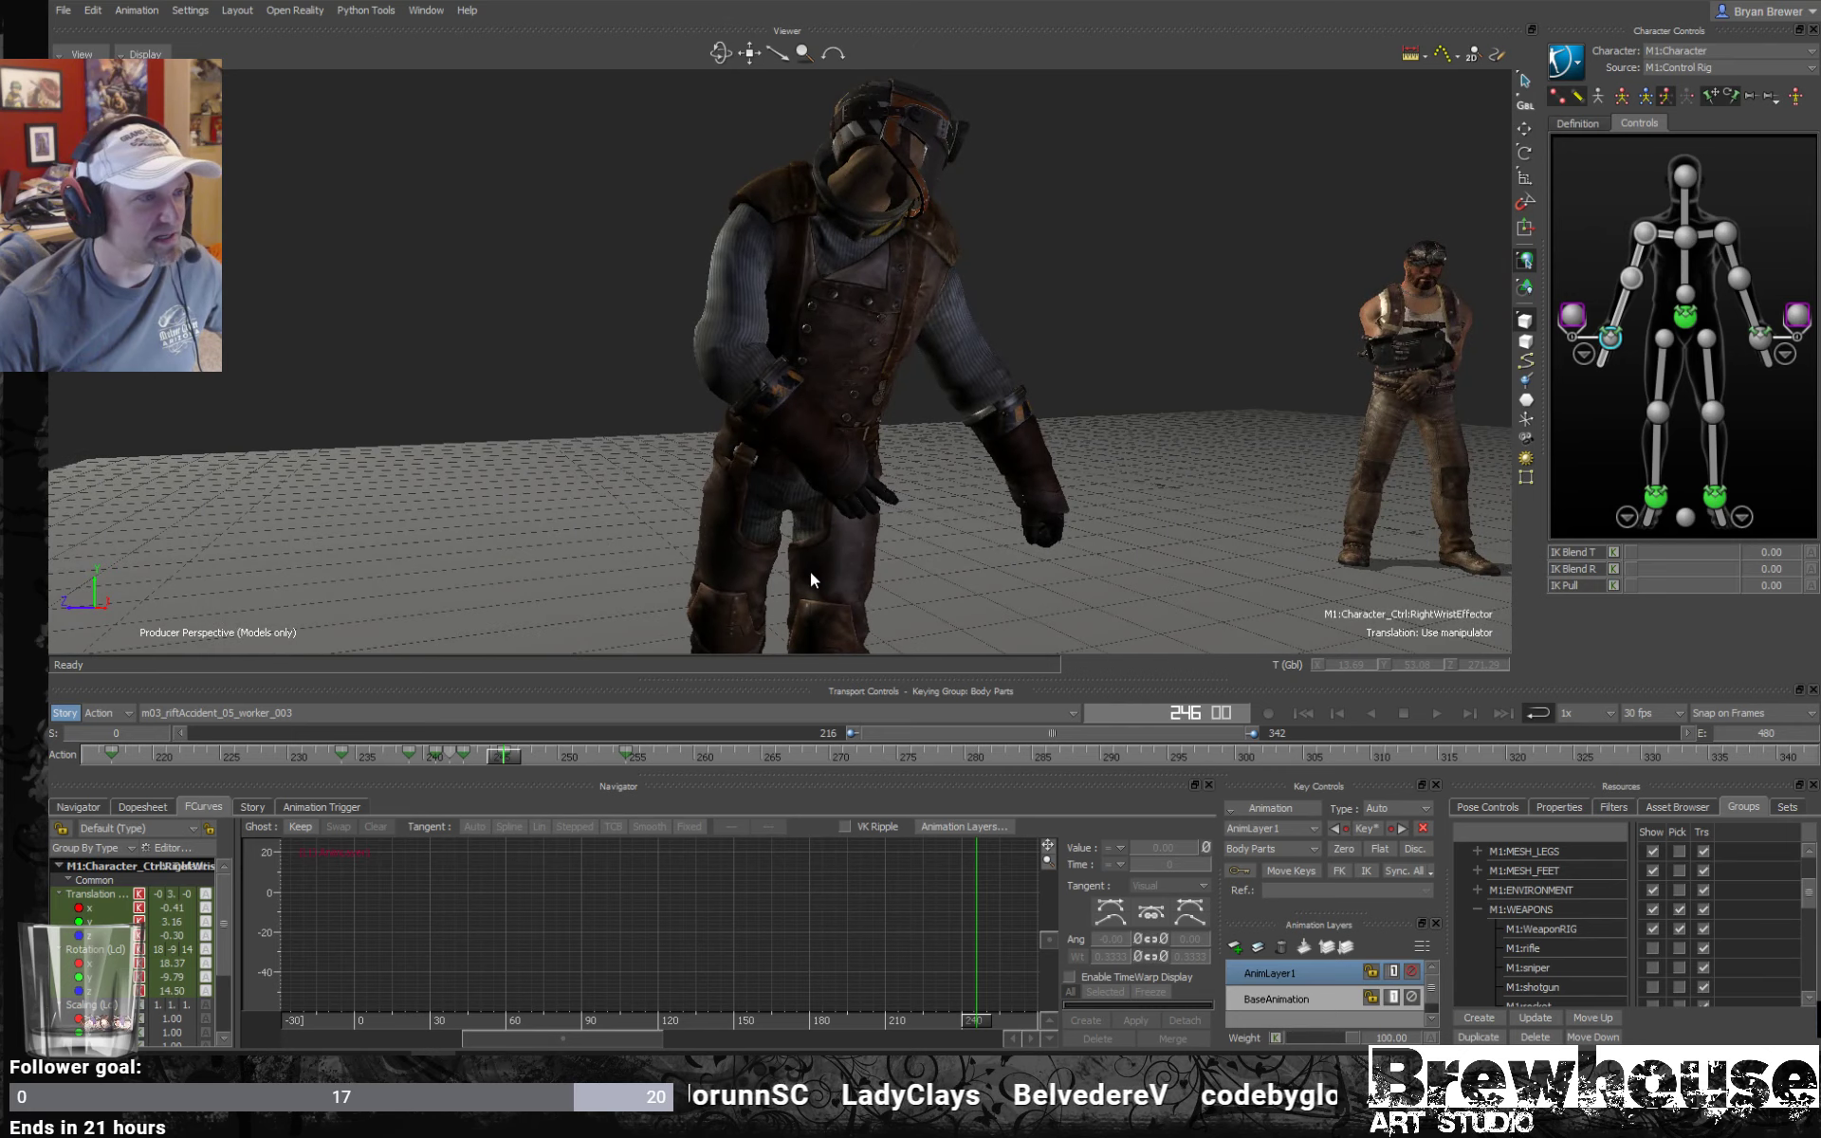
left_click_drag(811, 578, 947, 424, "alt")
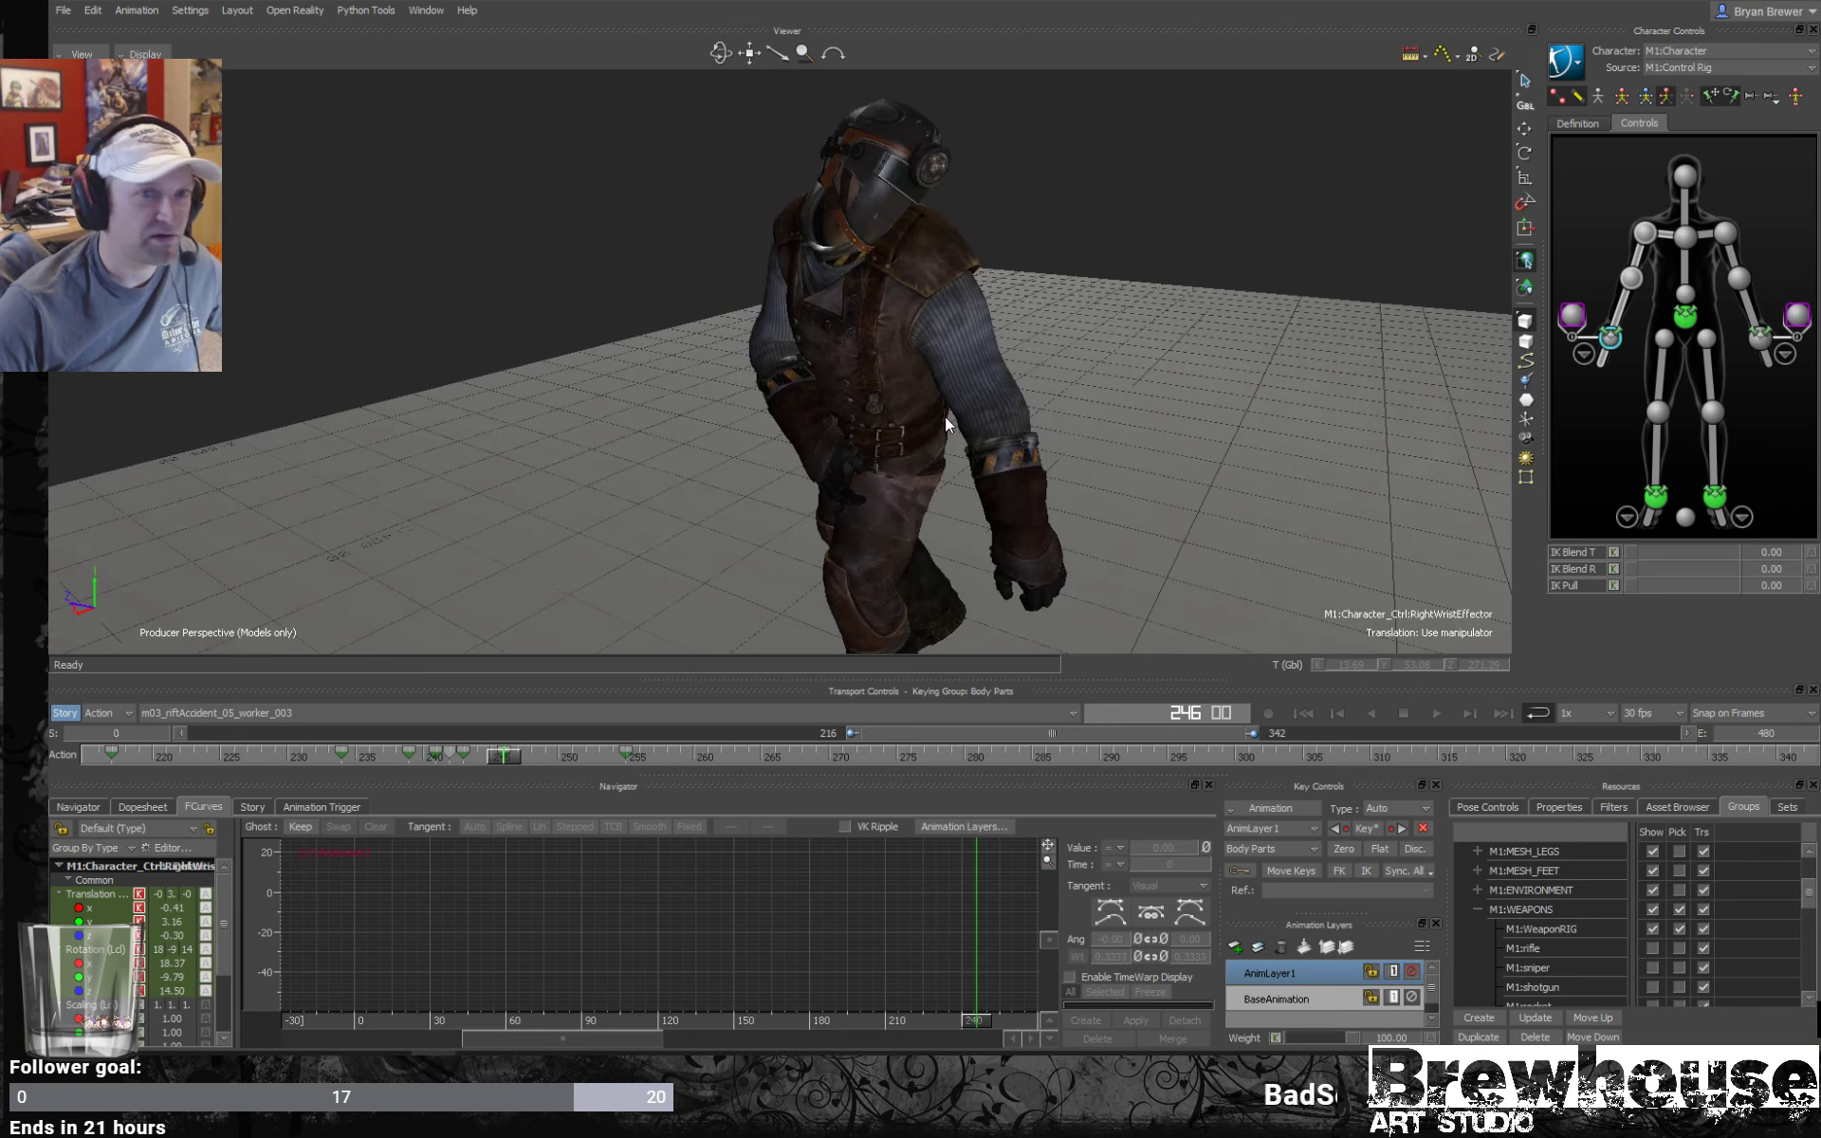
left_click_drag(1043, 474, 787, 626, "alt")
Raise the right wrist effector slightly at frame 244 and key it.
mouse_move(503, 755)
left_mouse_down()
mouse_move(435, 754)
mouse_move(487, 760)
mouse_move(471, 761)
left_mouse_up()
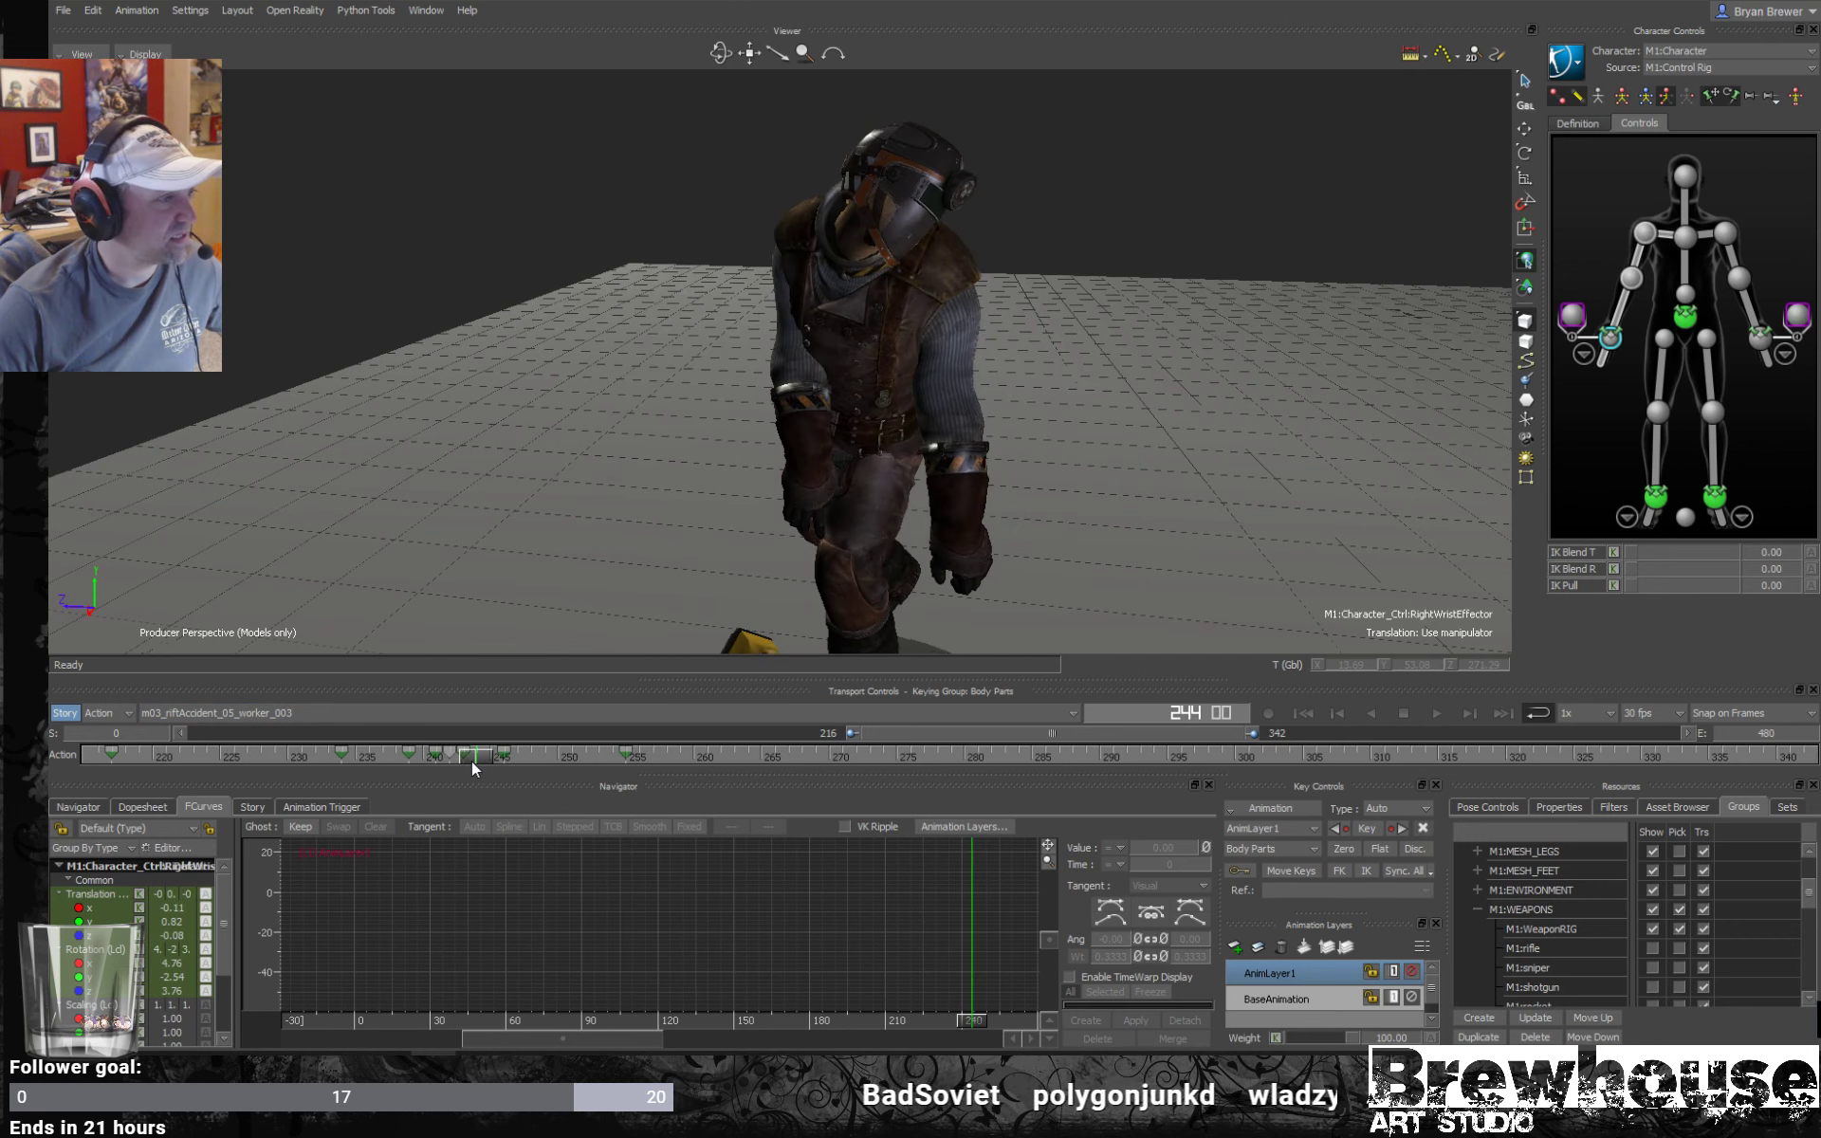
left_click_drag(759, 440, 845, 435, "alt")
right_click_drag(846, 435, 911, 453, "alt")
middle_click_drag(910, 453, 880, 509, "alt")
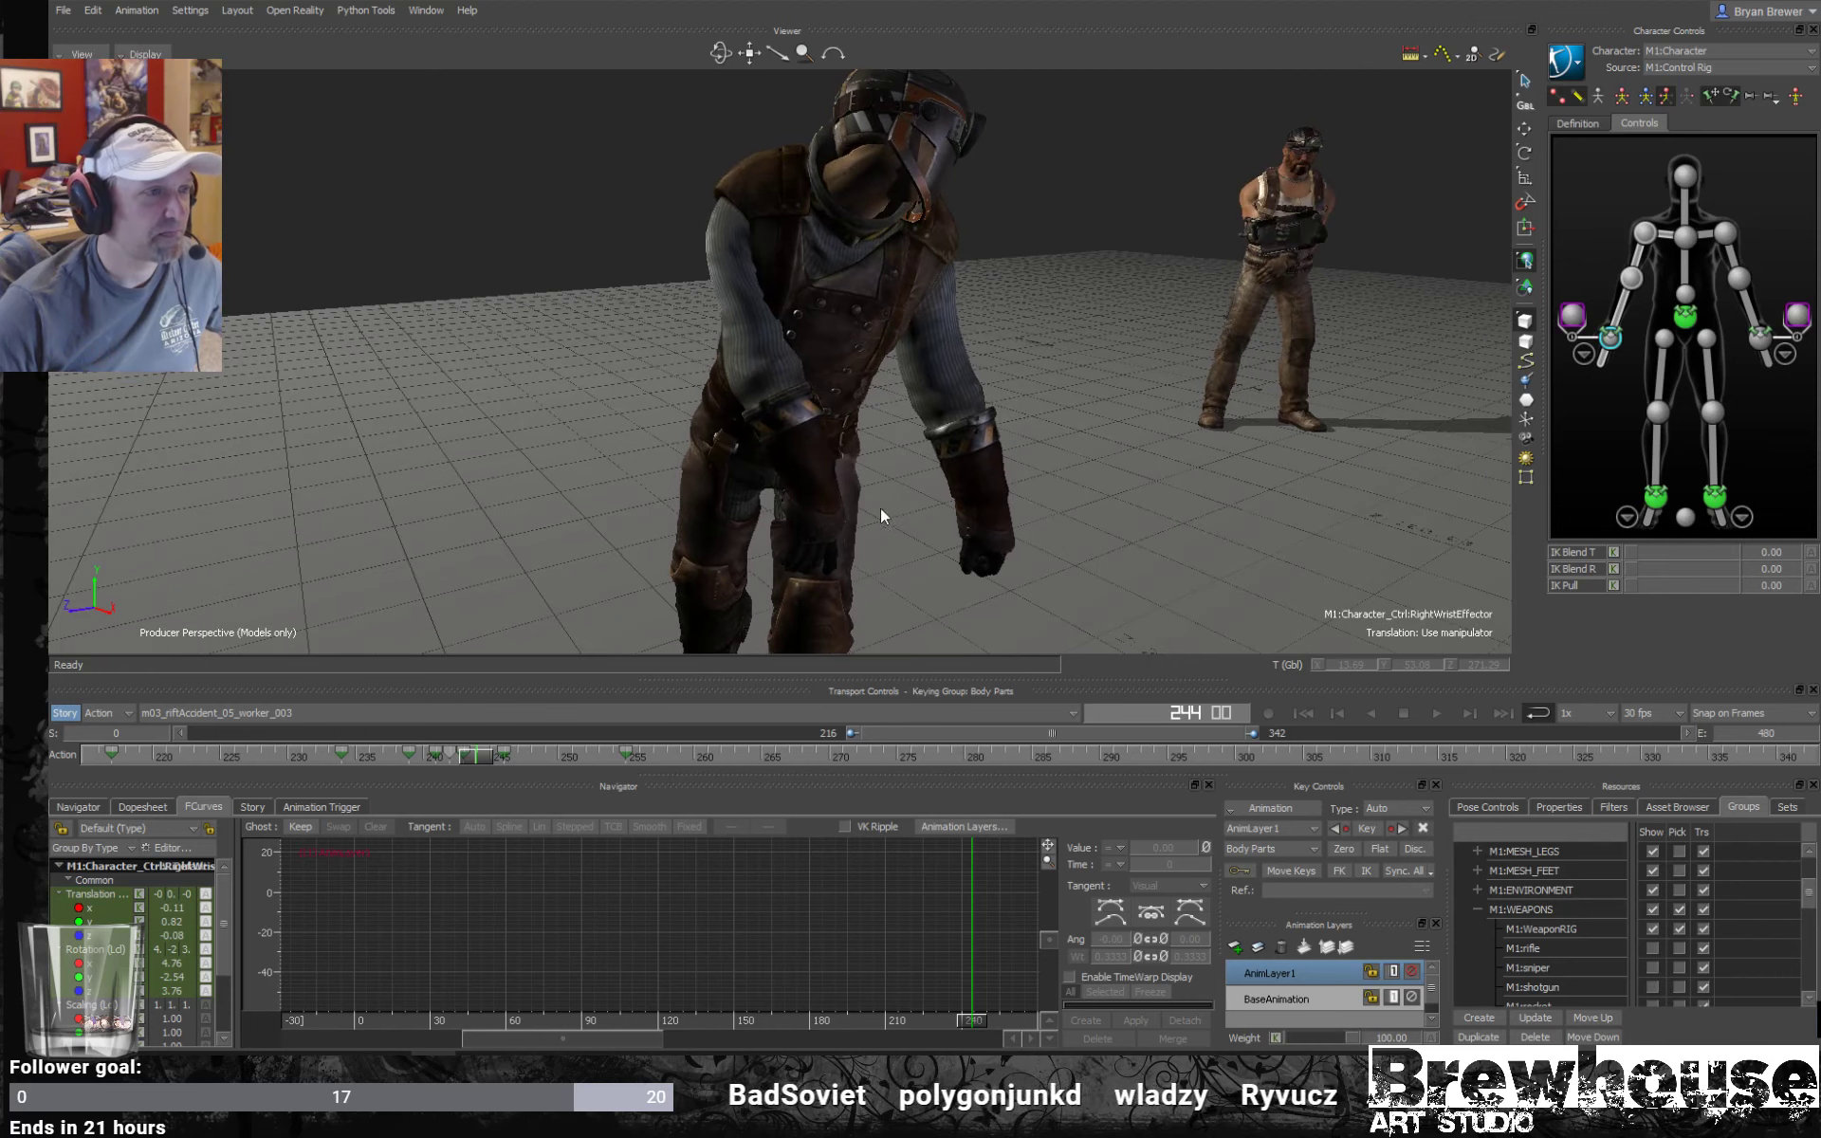
left_click_drag(880, 508, 838, 504, "alt")
left_click_drag(815, 408, 816, 406)
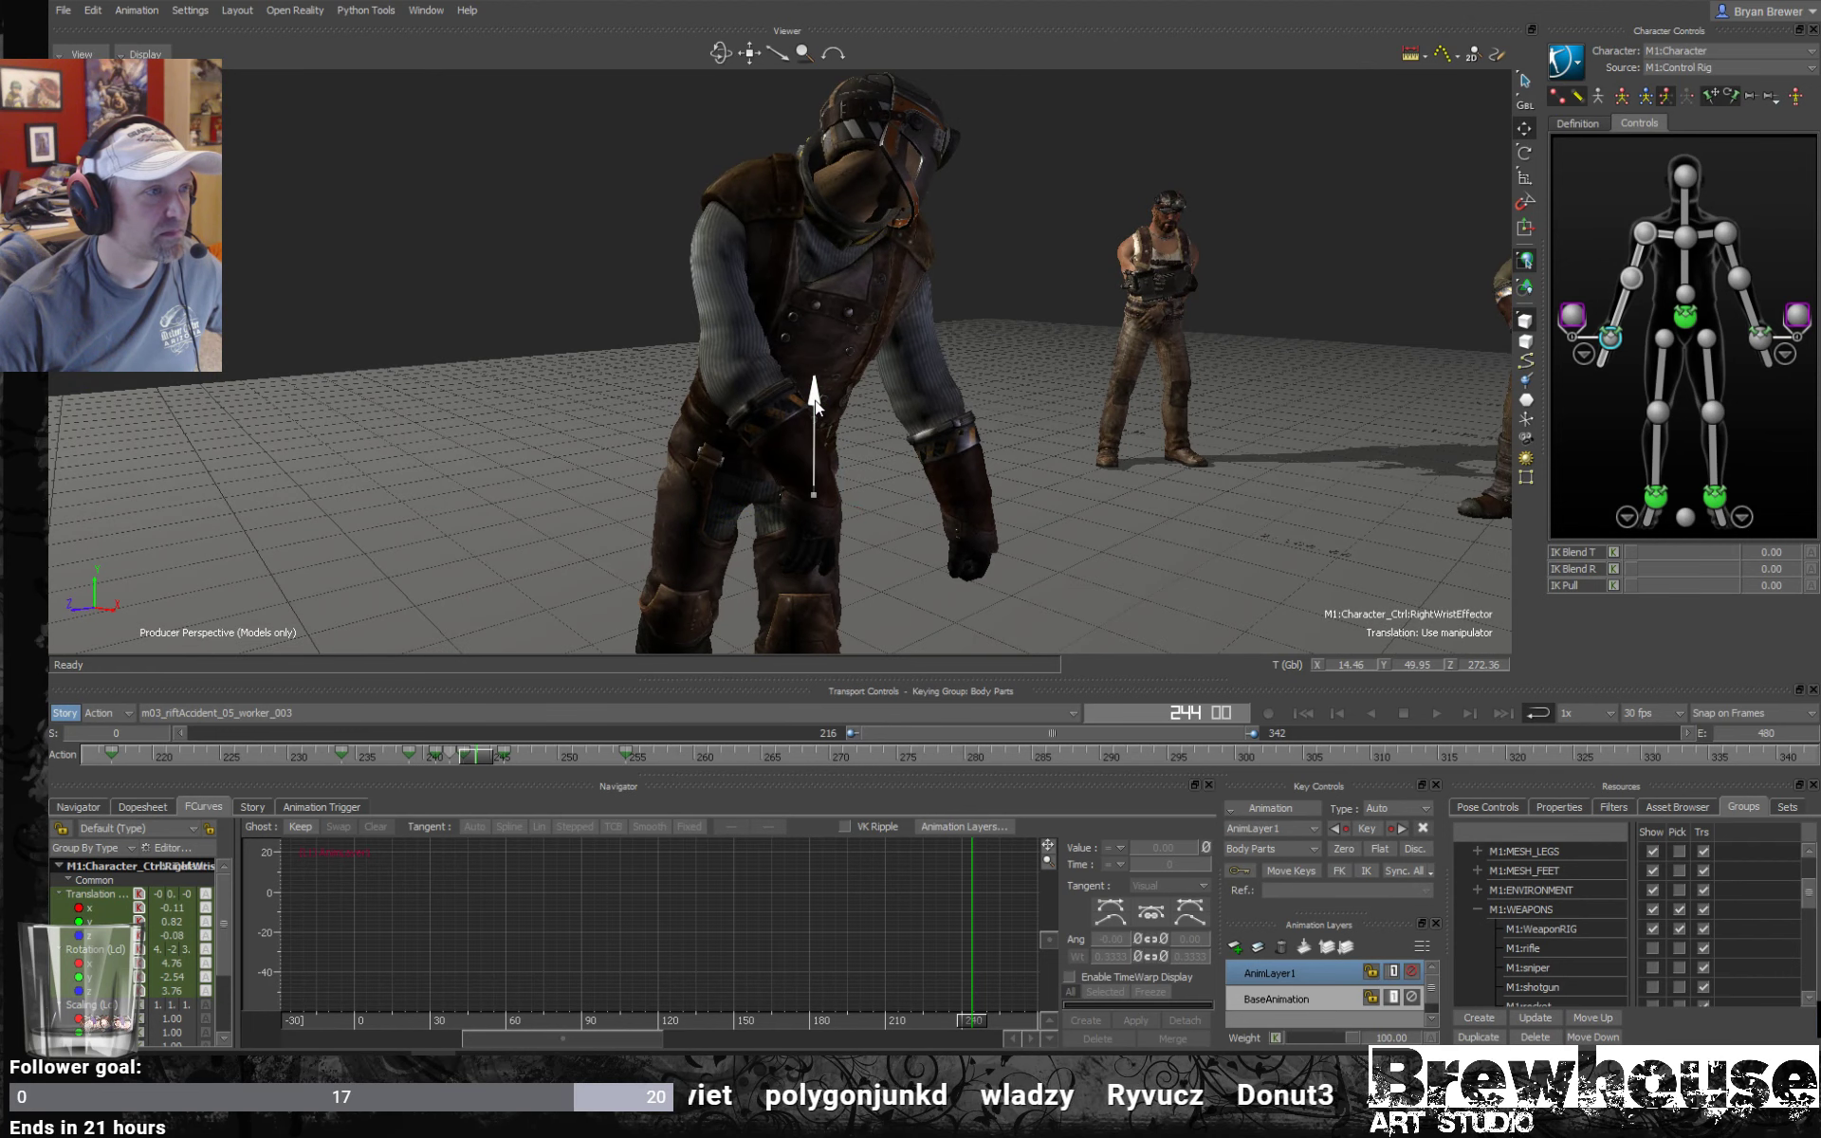
key("k")
mouse_move(515, 757)
left_mouse_down("shift")
mouse_move(433, 752)
mouse_move(493, 754)
left_mouse_up("shift")
left_click(484, 759)
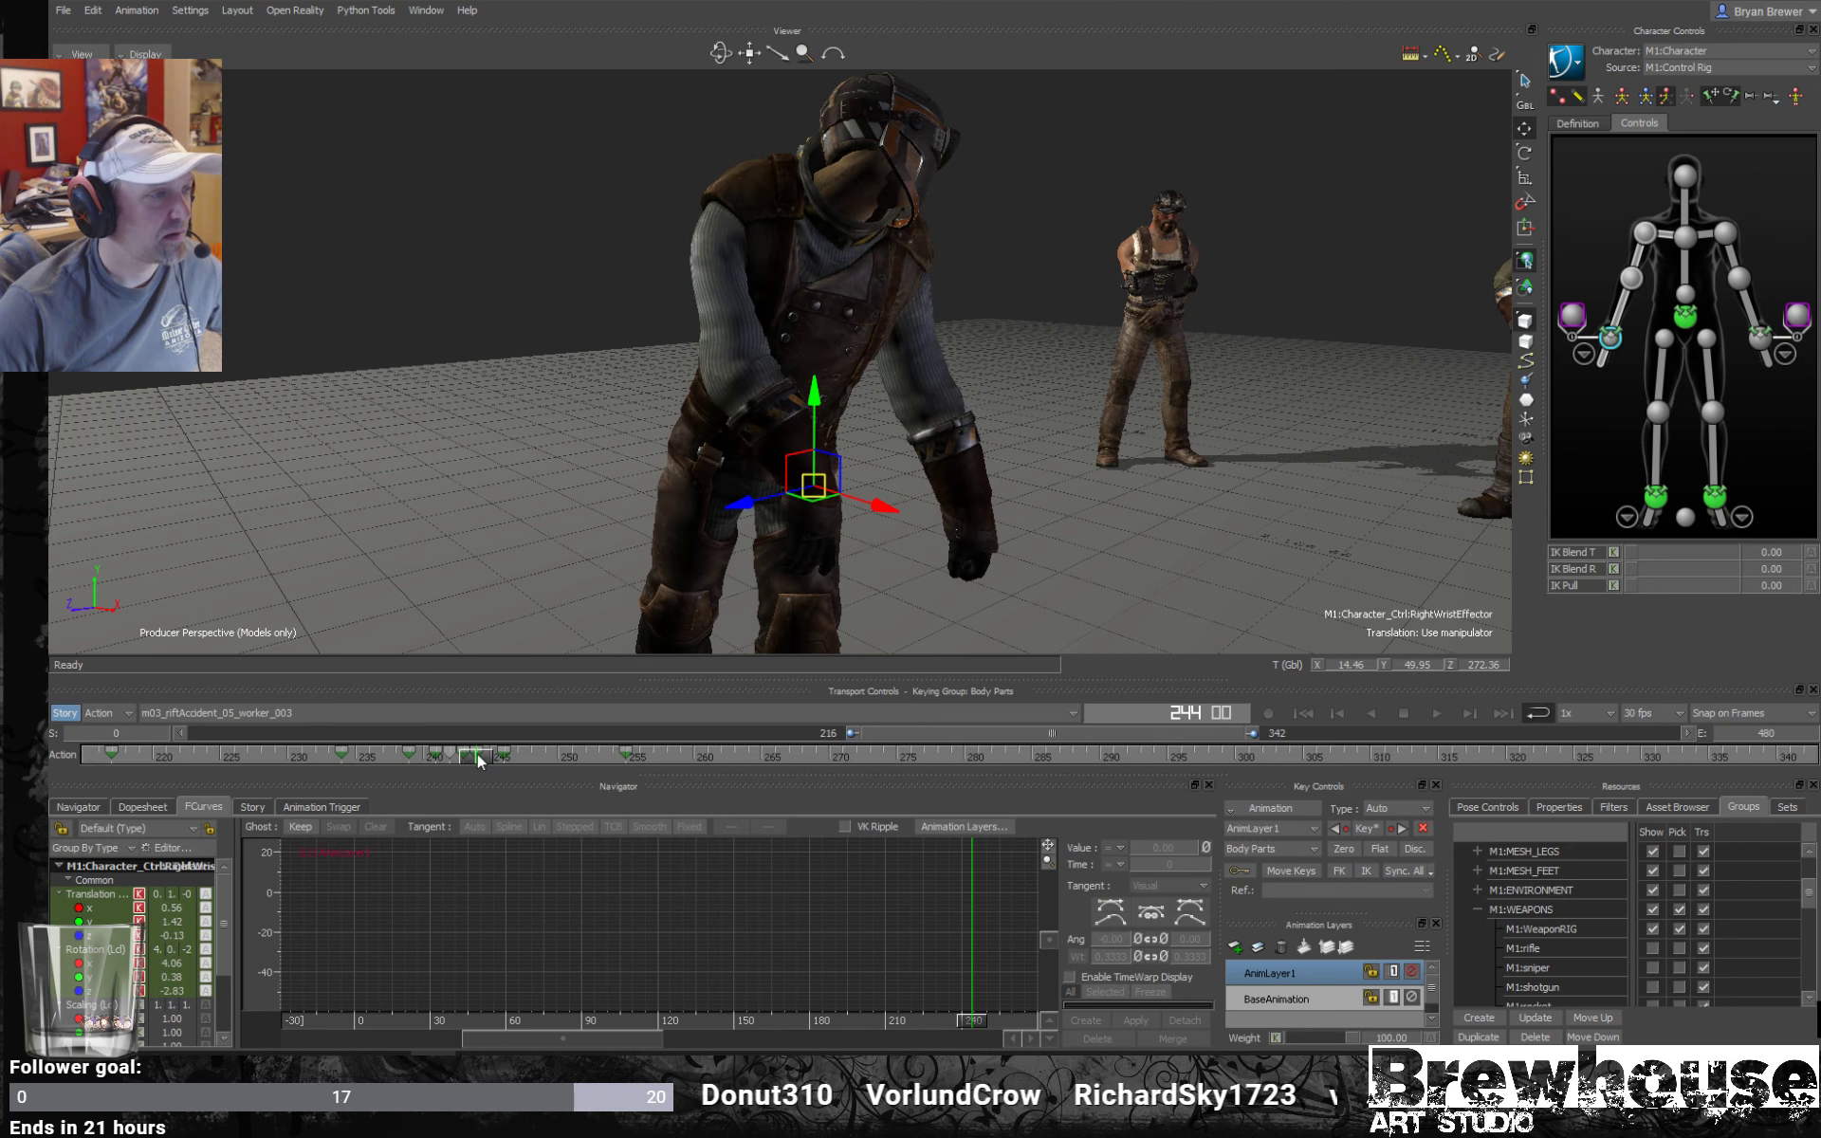
Raise and rotate the right wrist effector at frame 243 to adjust the hand, and key it.
mouse_move(479, 761)
left_mouse_down()
mouse_move(498, 759)
mouse_move(463, 757)
left_mouse_up()
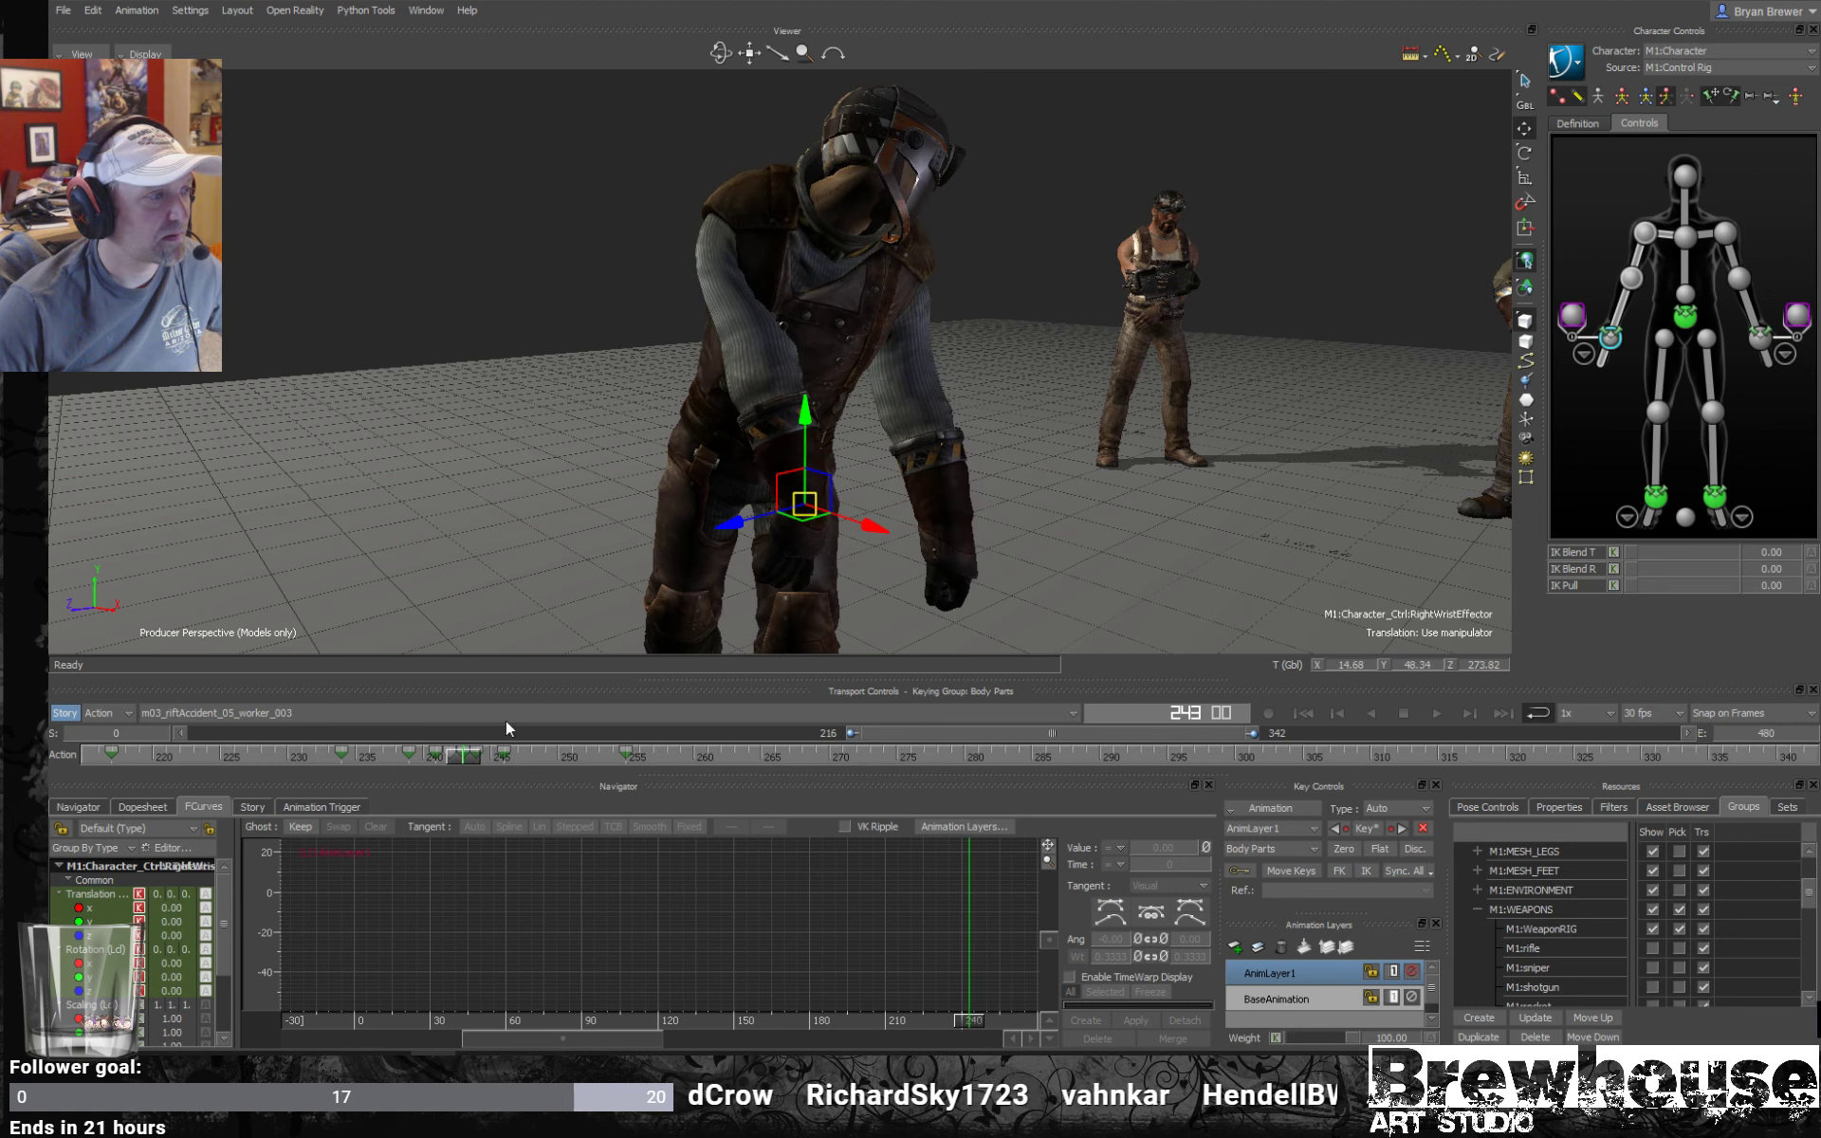
left_click_drag(809, 423, 806, 418)
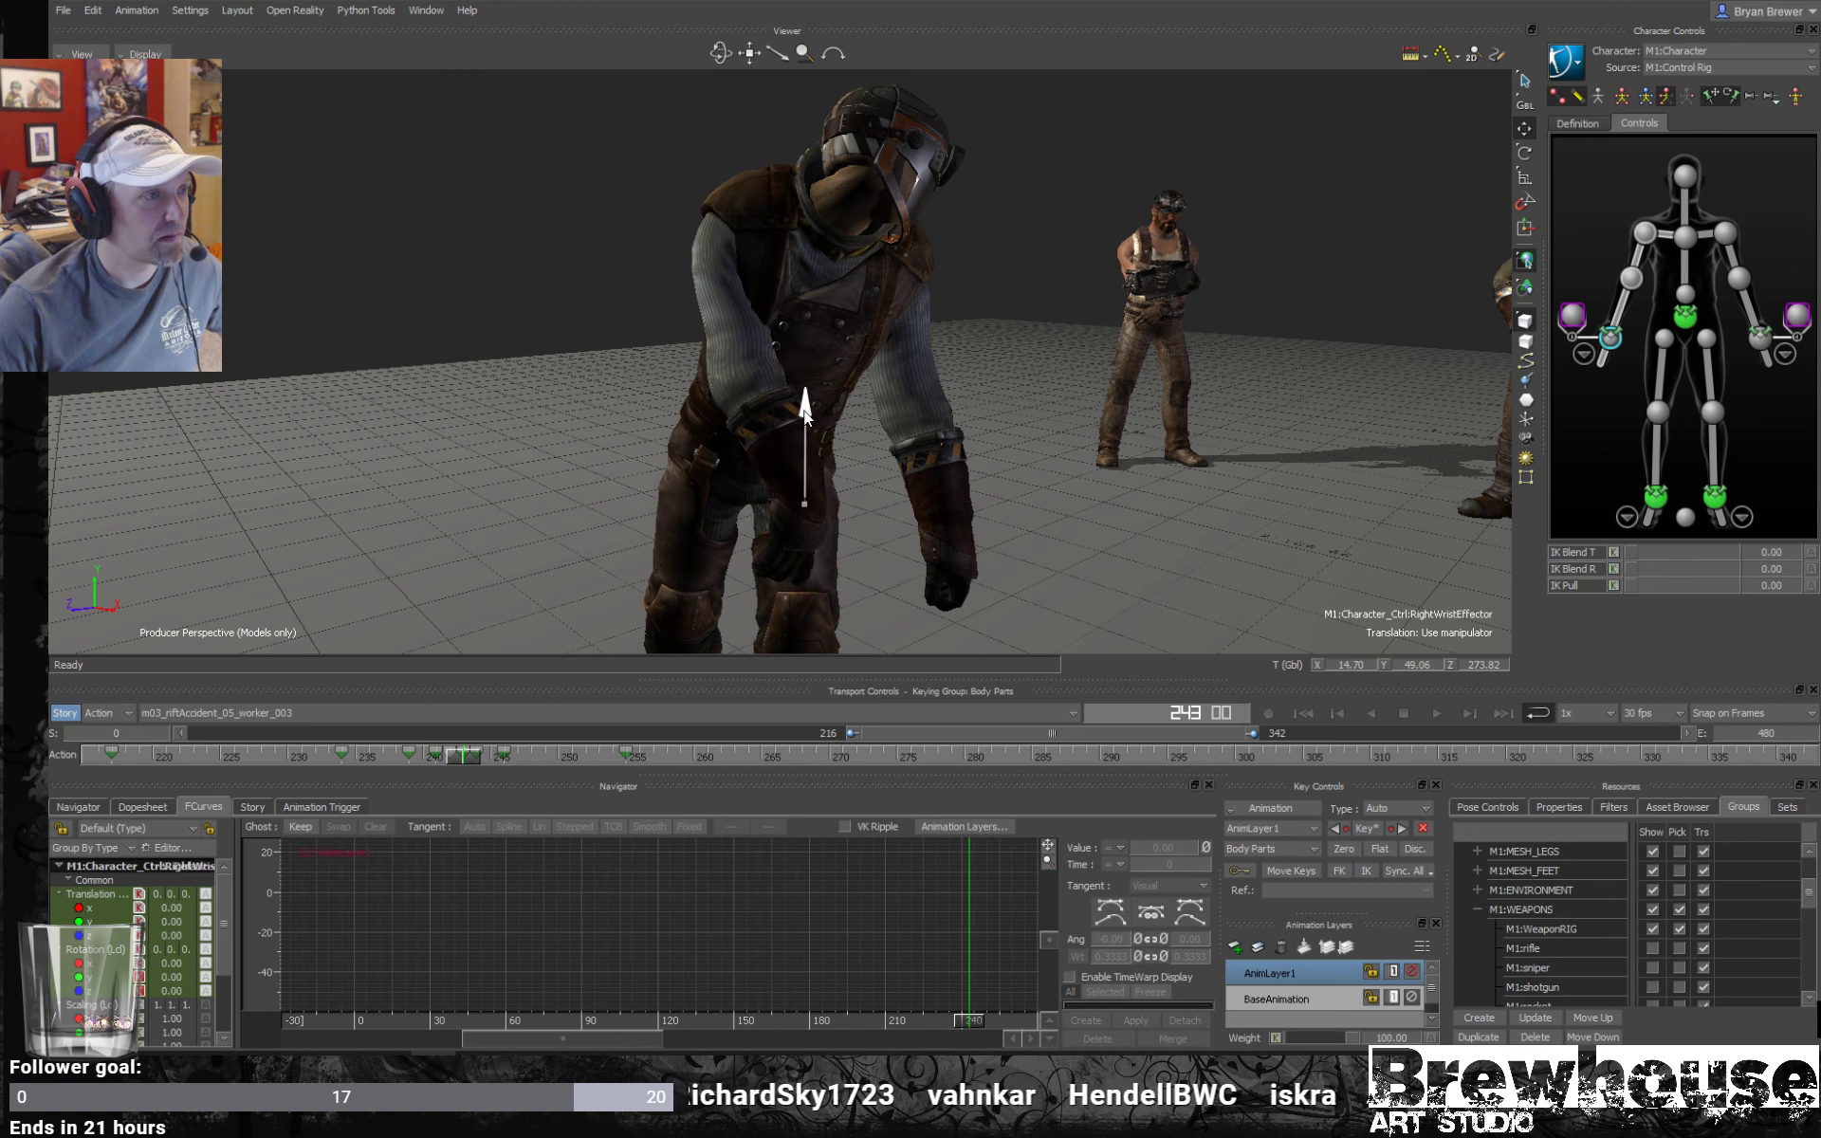
key("r")
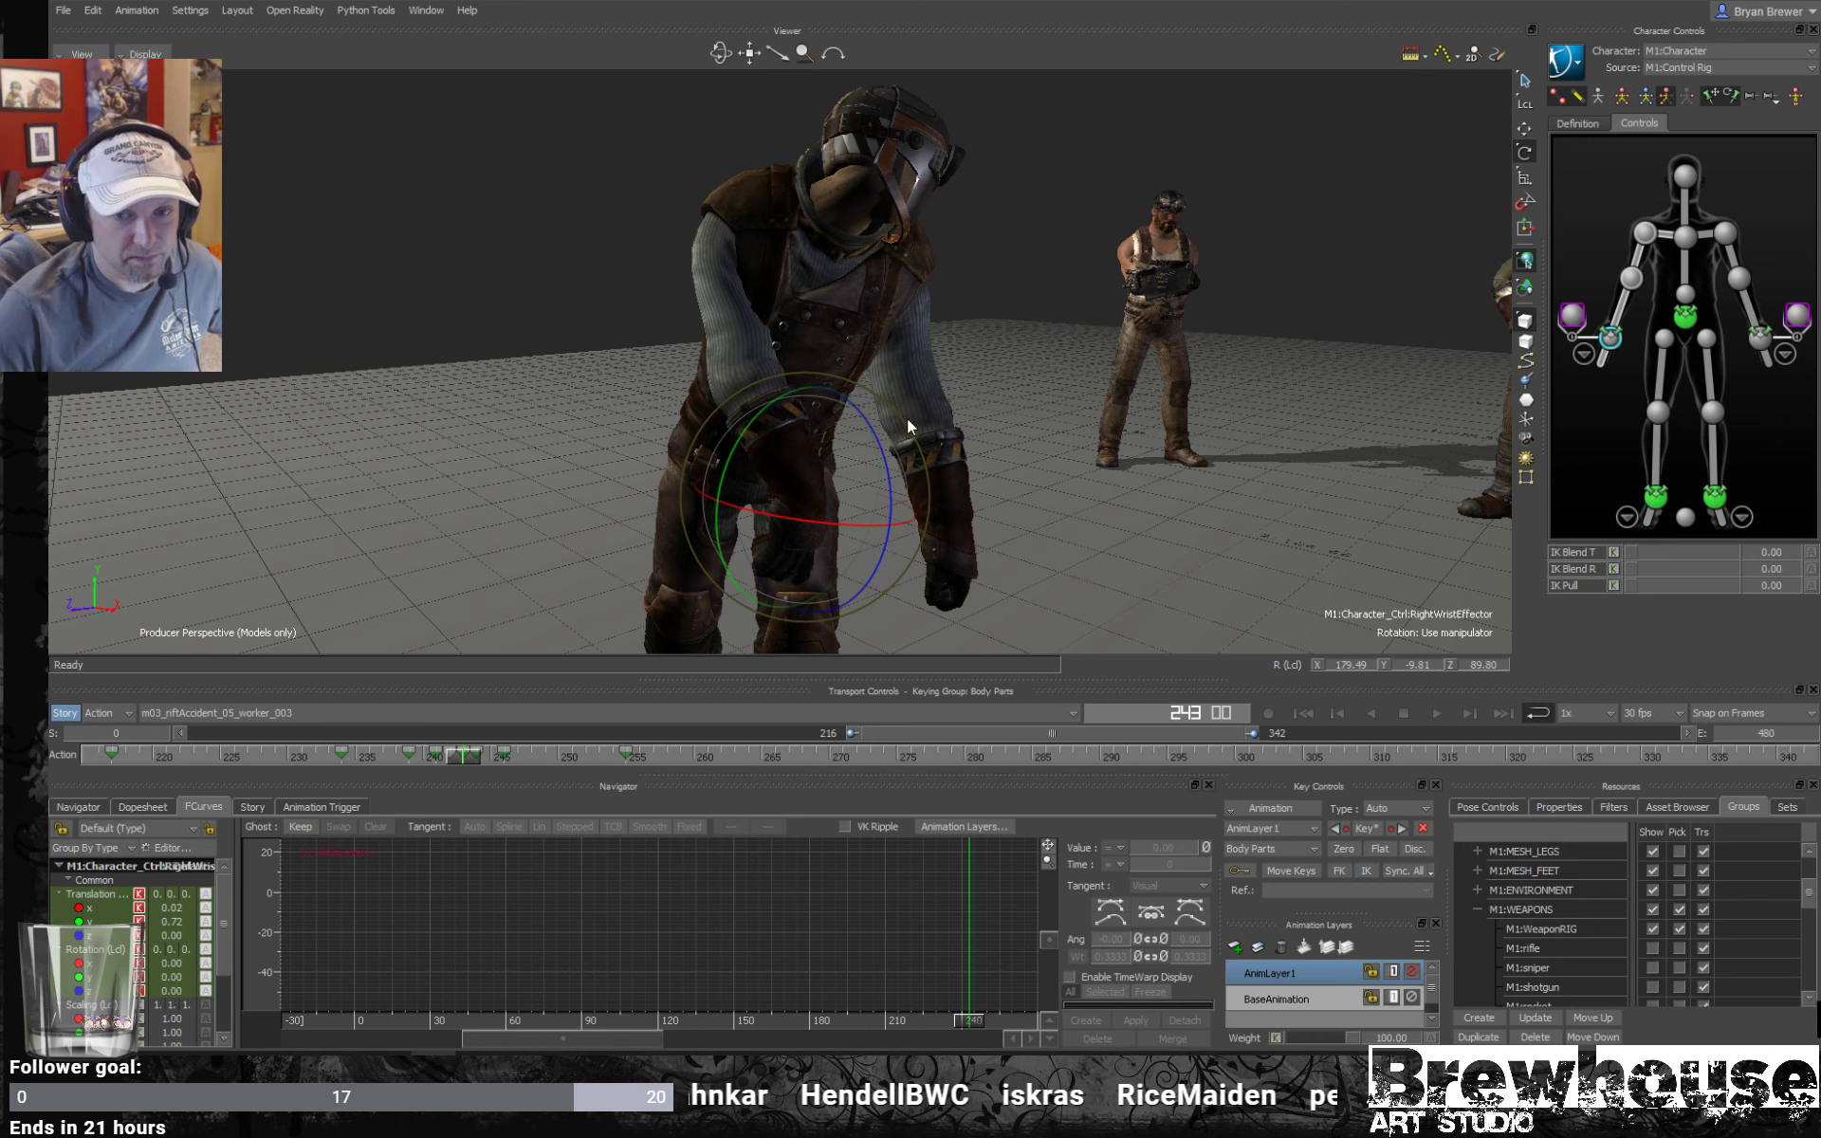
left_click_drag(970, 546, 910, 528, "ctrl+shift")
left_click_drag(1119, 512, 912, 493, "ctrl+shift")
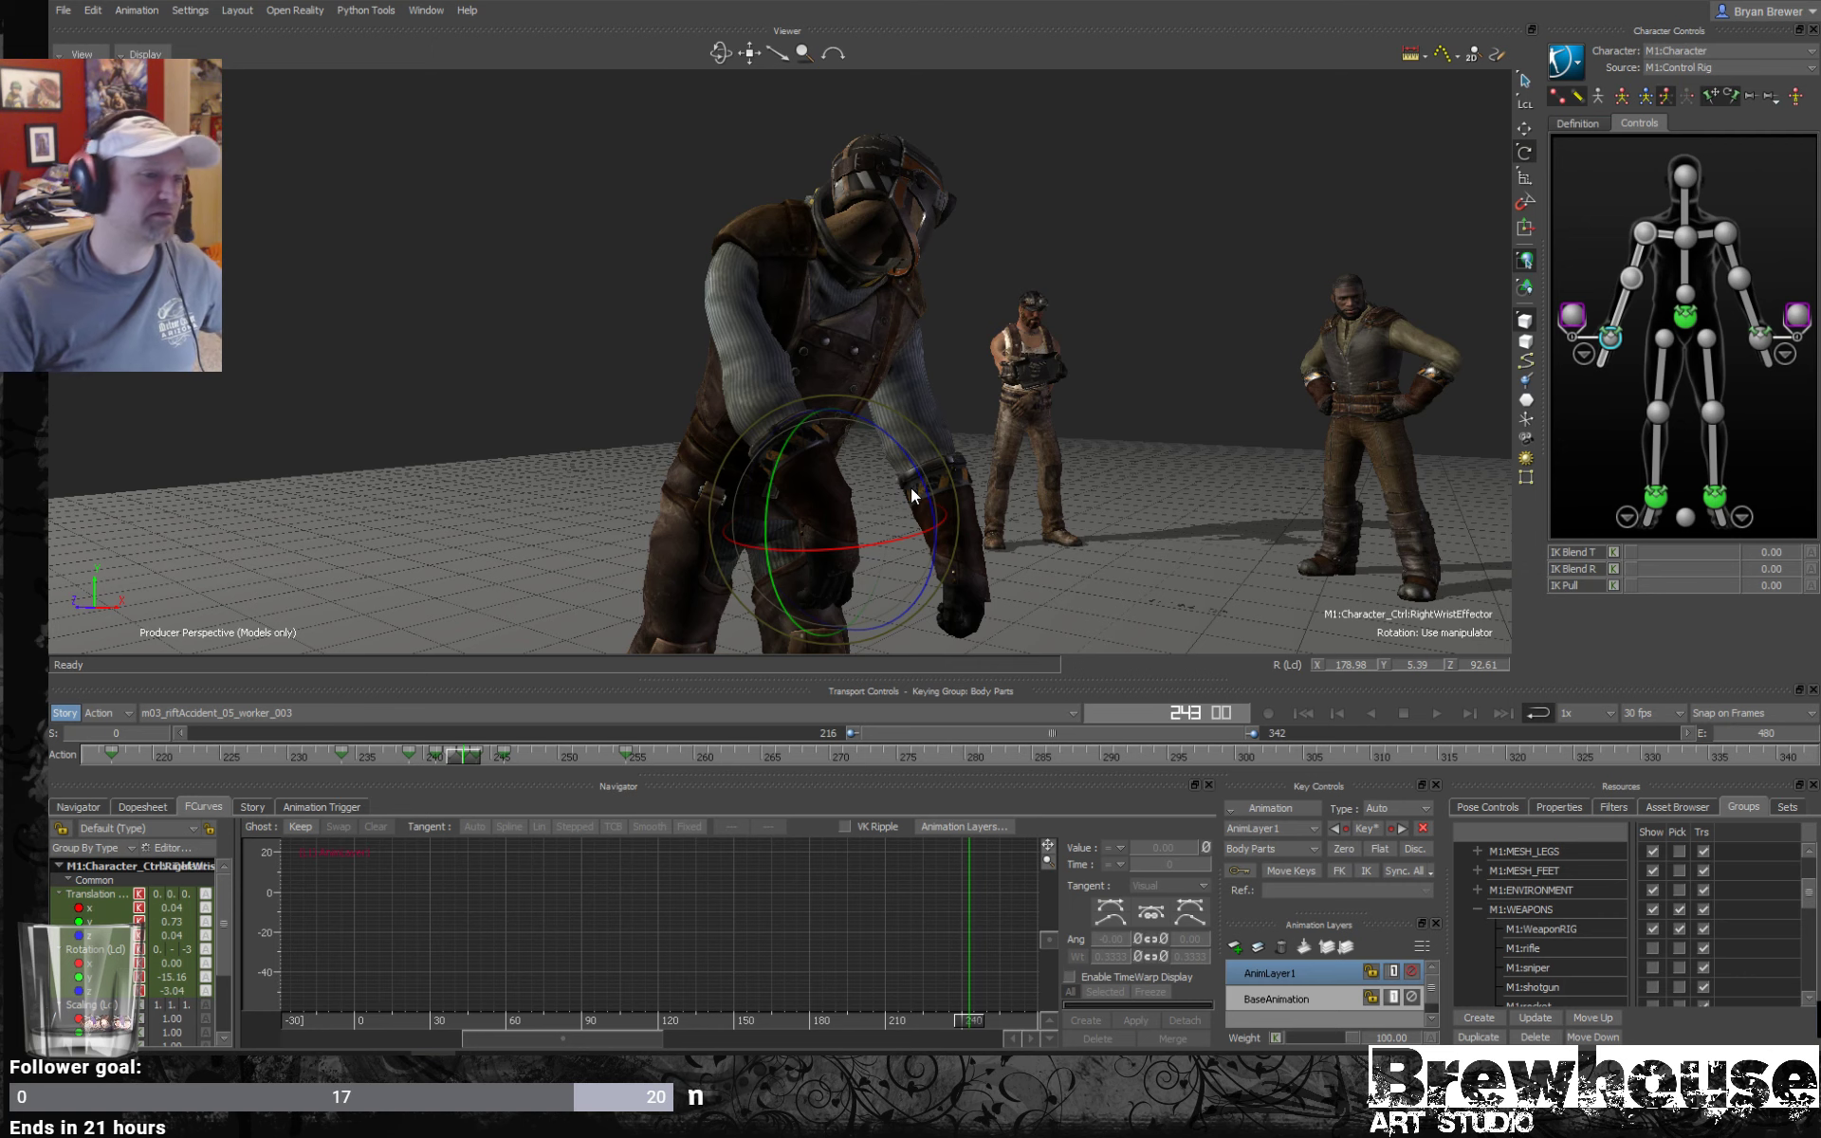
left_click_drag(1101, 459, 907, 427, "ctrl+shift")
left_click_drag(1017, 406, 958, 436, "ctrl+shift")
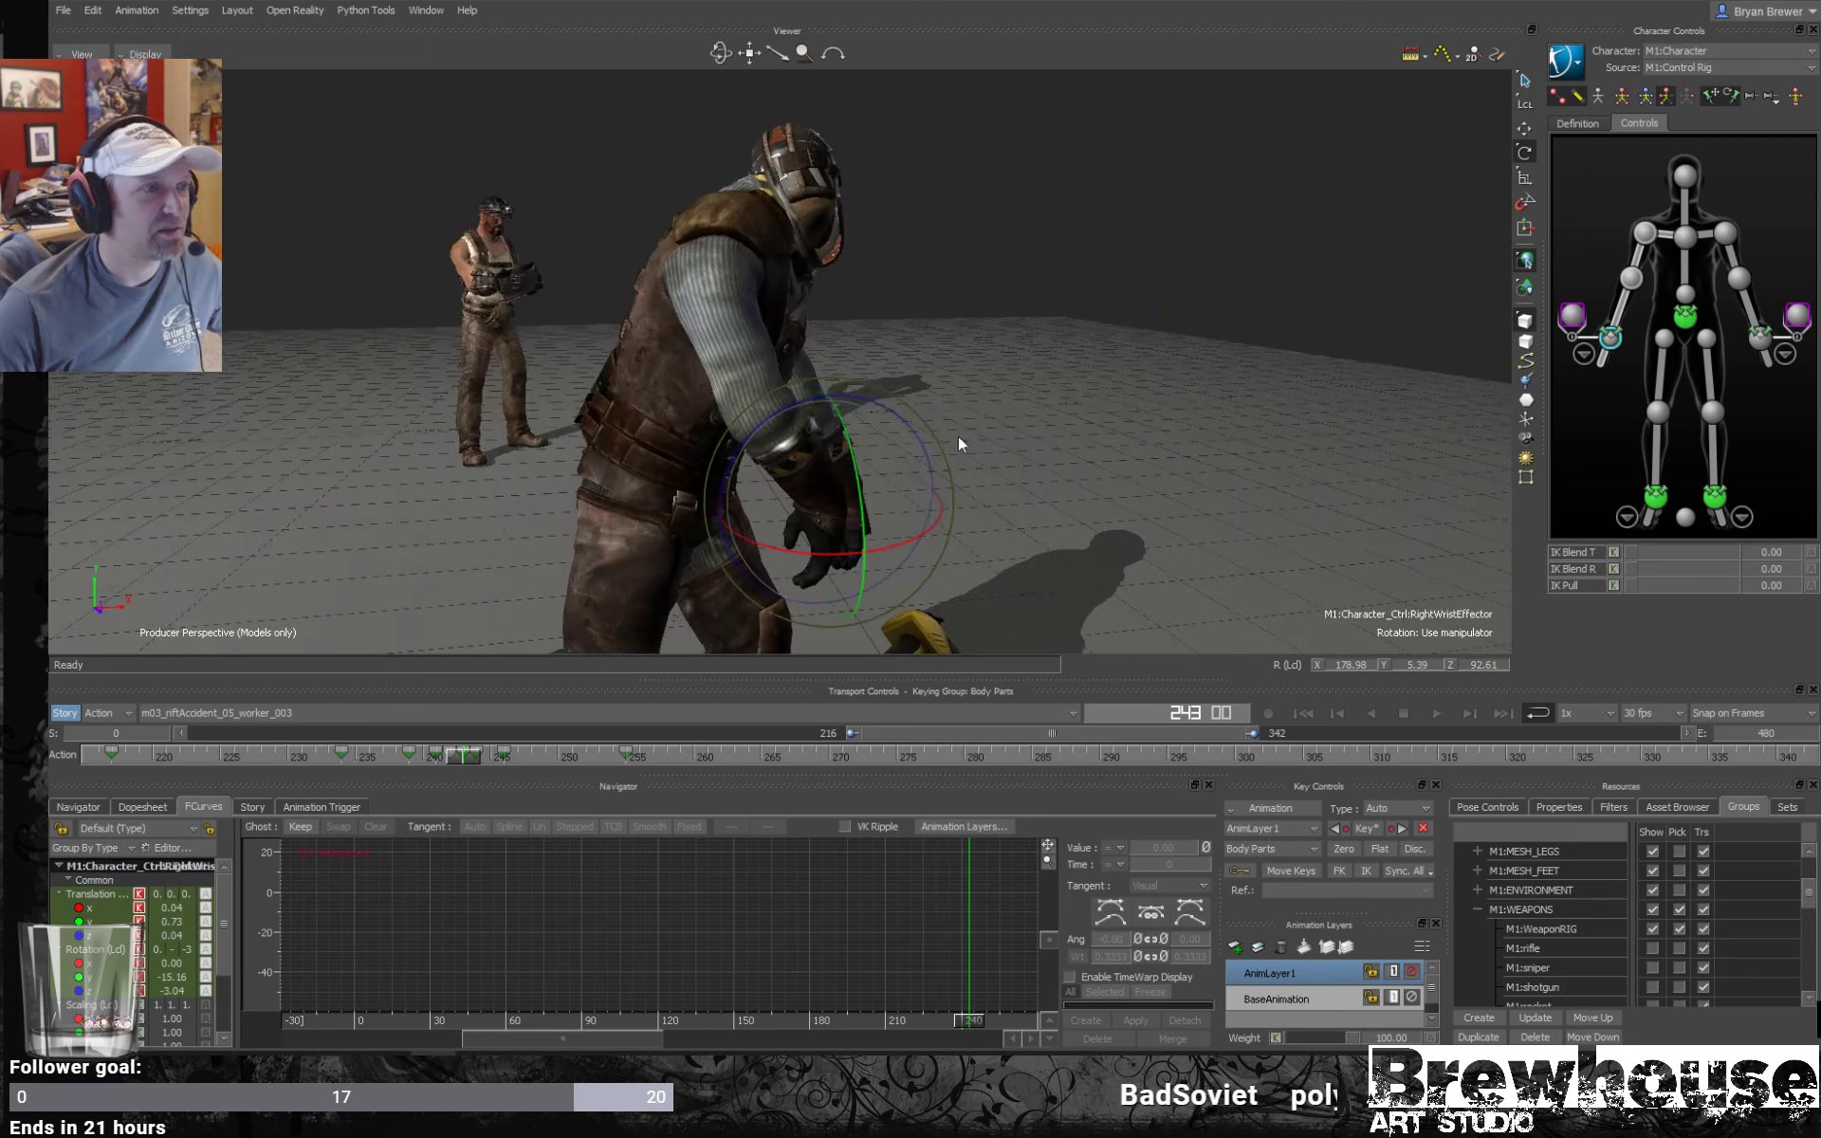
key("t")
left_click_drag(831, 407, 847, 431)
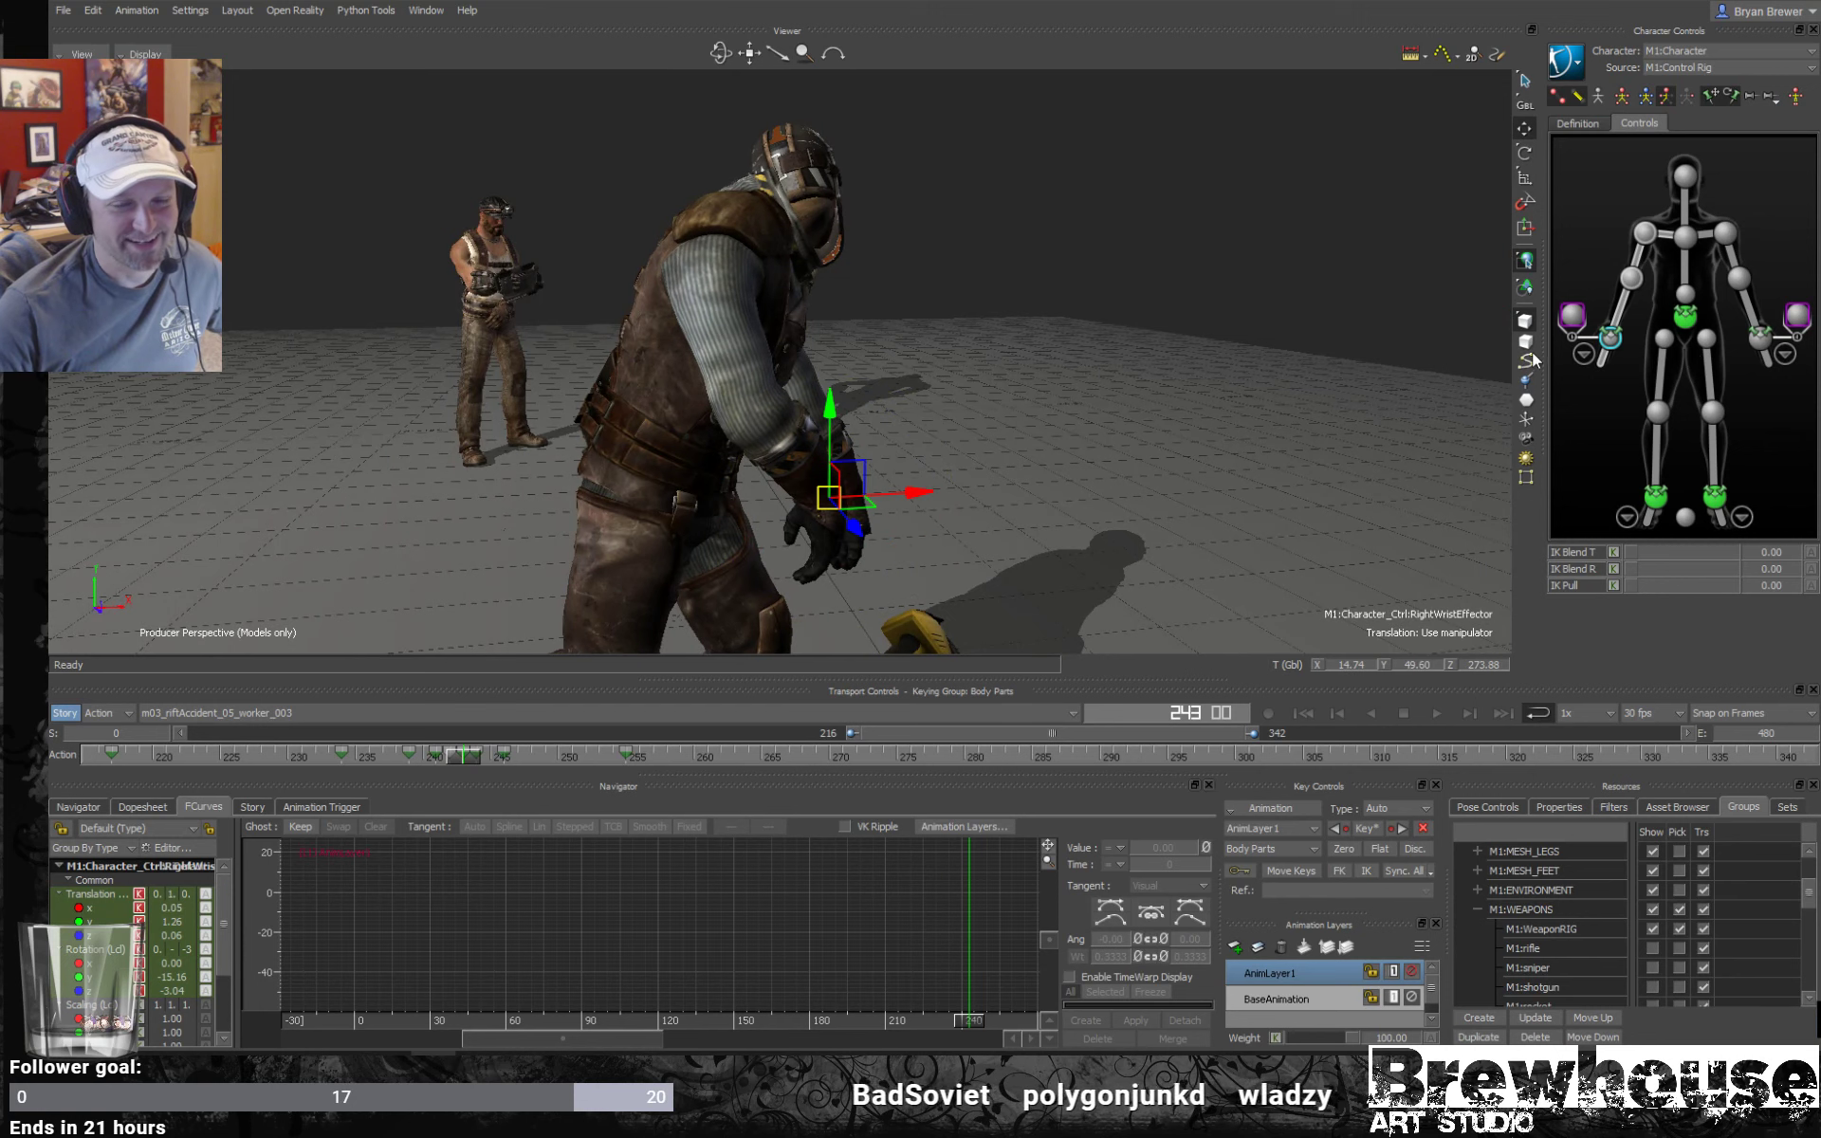
Rotate and move the right shoulder effector at frame 243, key it, and scrub forward to frame 249 to check the motion.
left_click(1648, 231)
key("r")
left_click_drag(794, 360, 873, 322, "ctrl+shift")
left_click_drag(764, 327, 823, 292, "ctrl+shift")
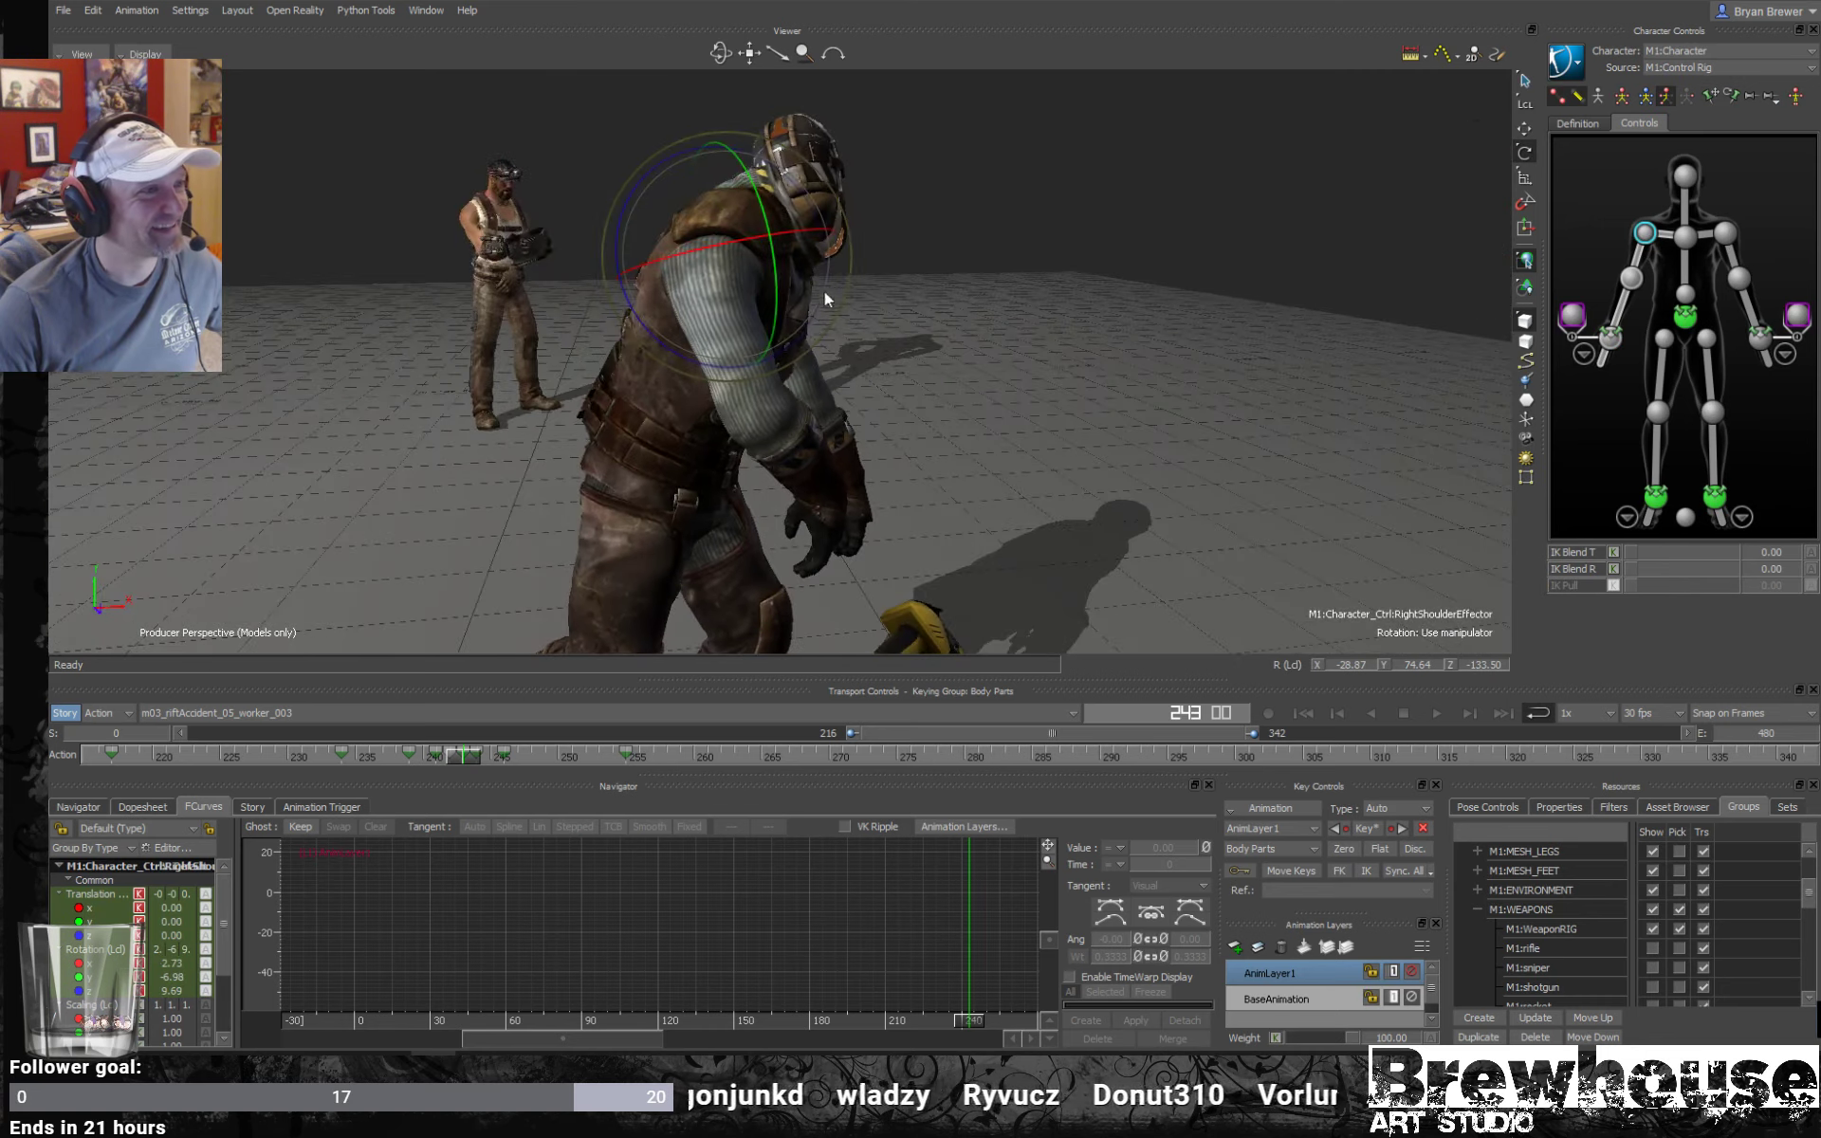
key("t")
left_click_drag(753, 236, 765, 242)
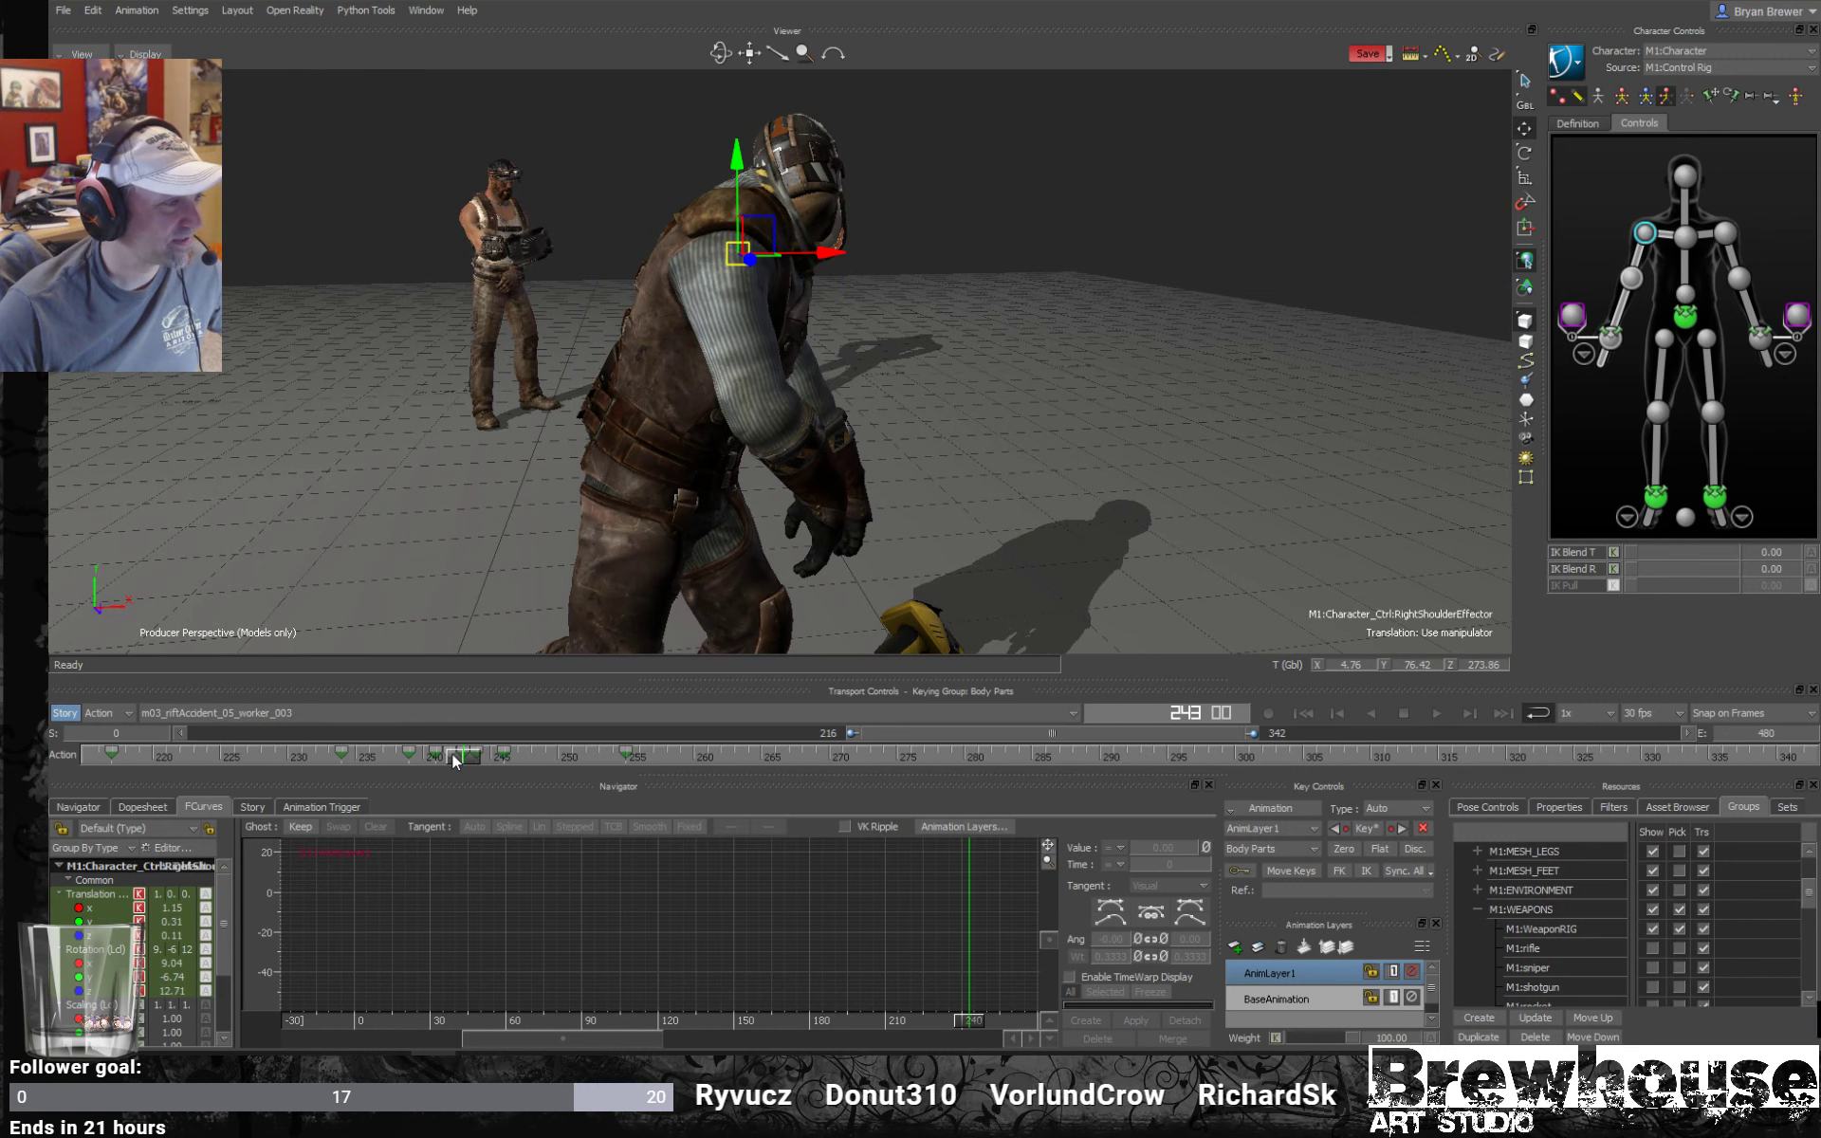
left_click_drag(451, 753, 548, 756)
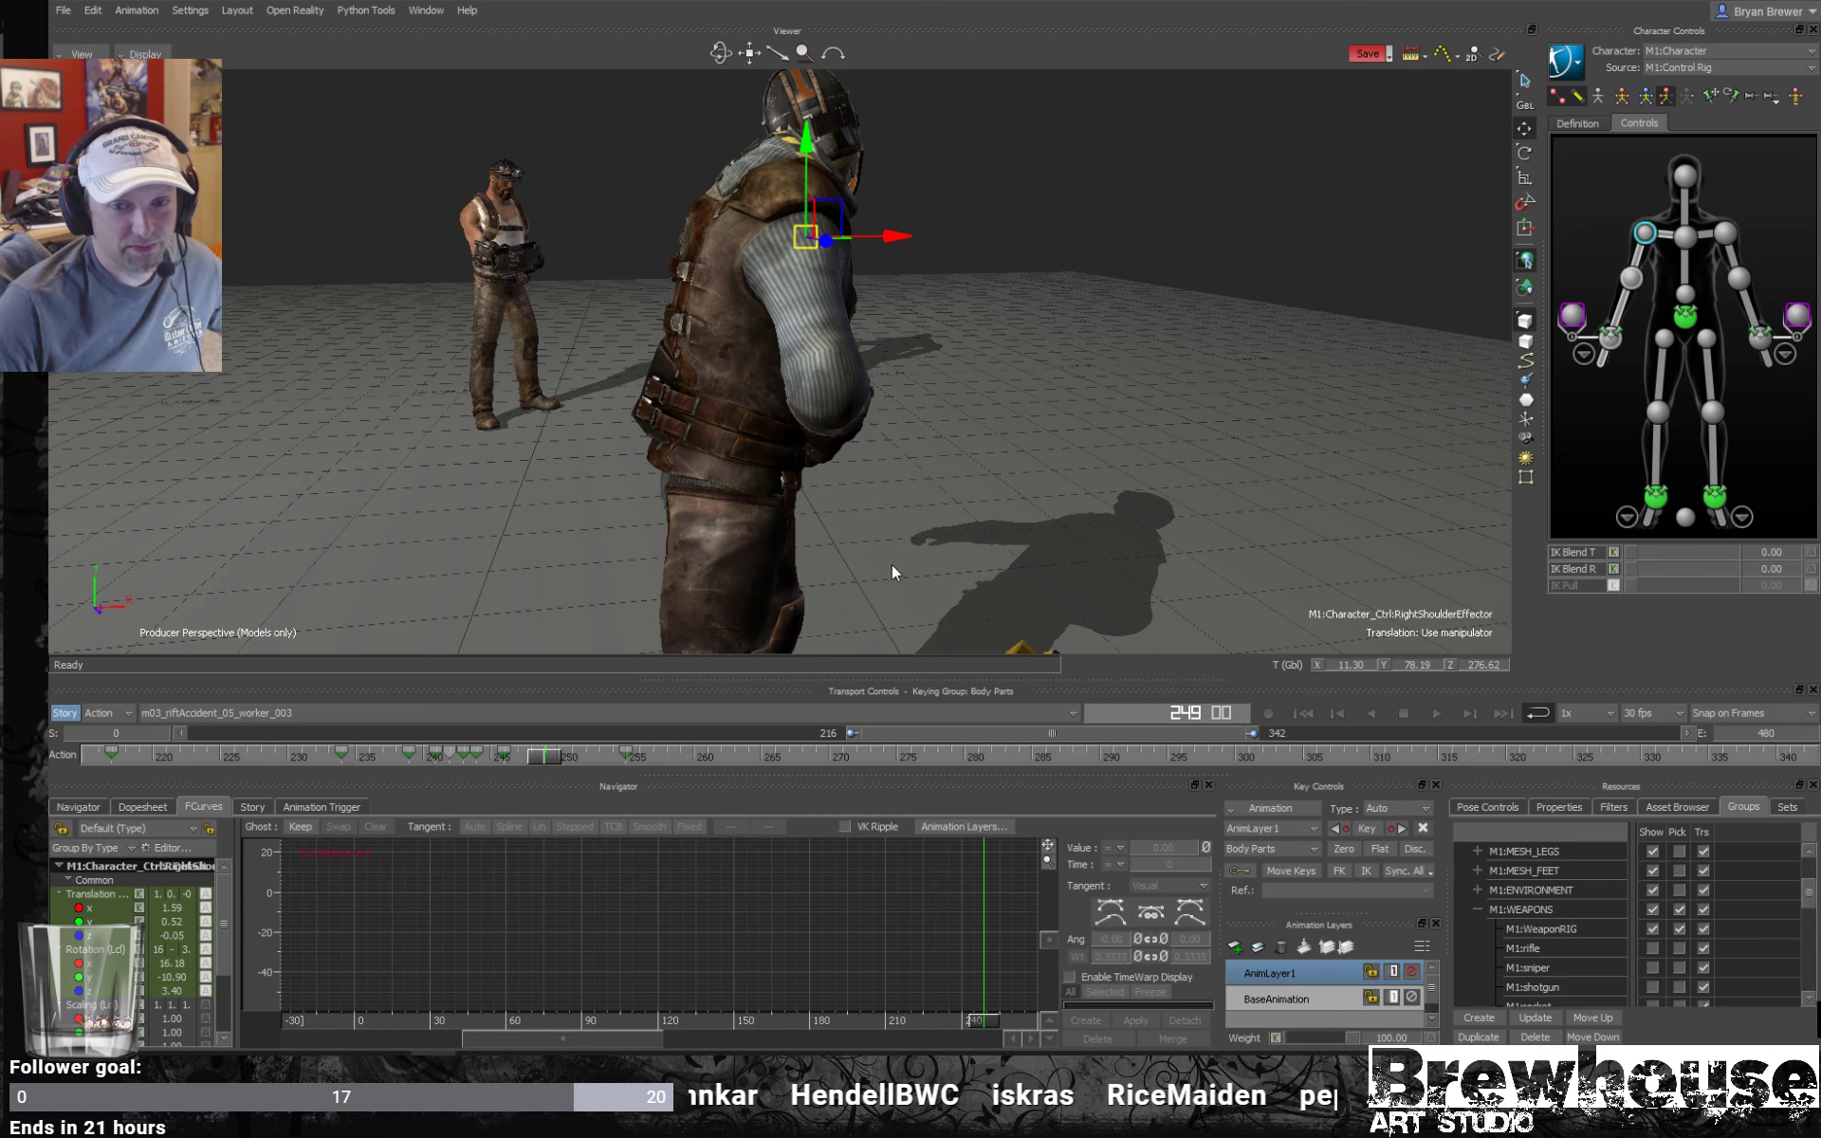
Move the right wrist effector outward from the worker's body at frame 250 and key it.
left_click_drag(888, 487, 833, 446)
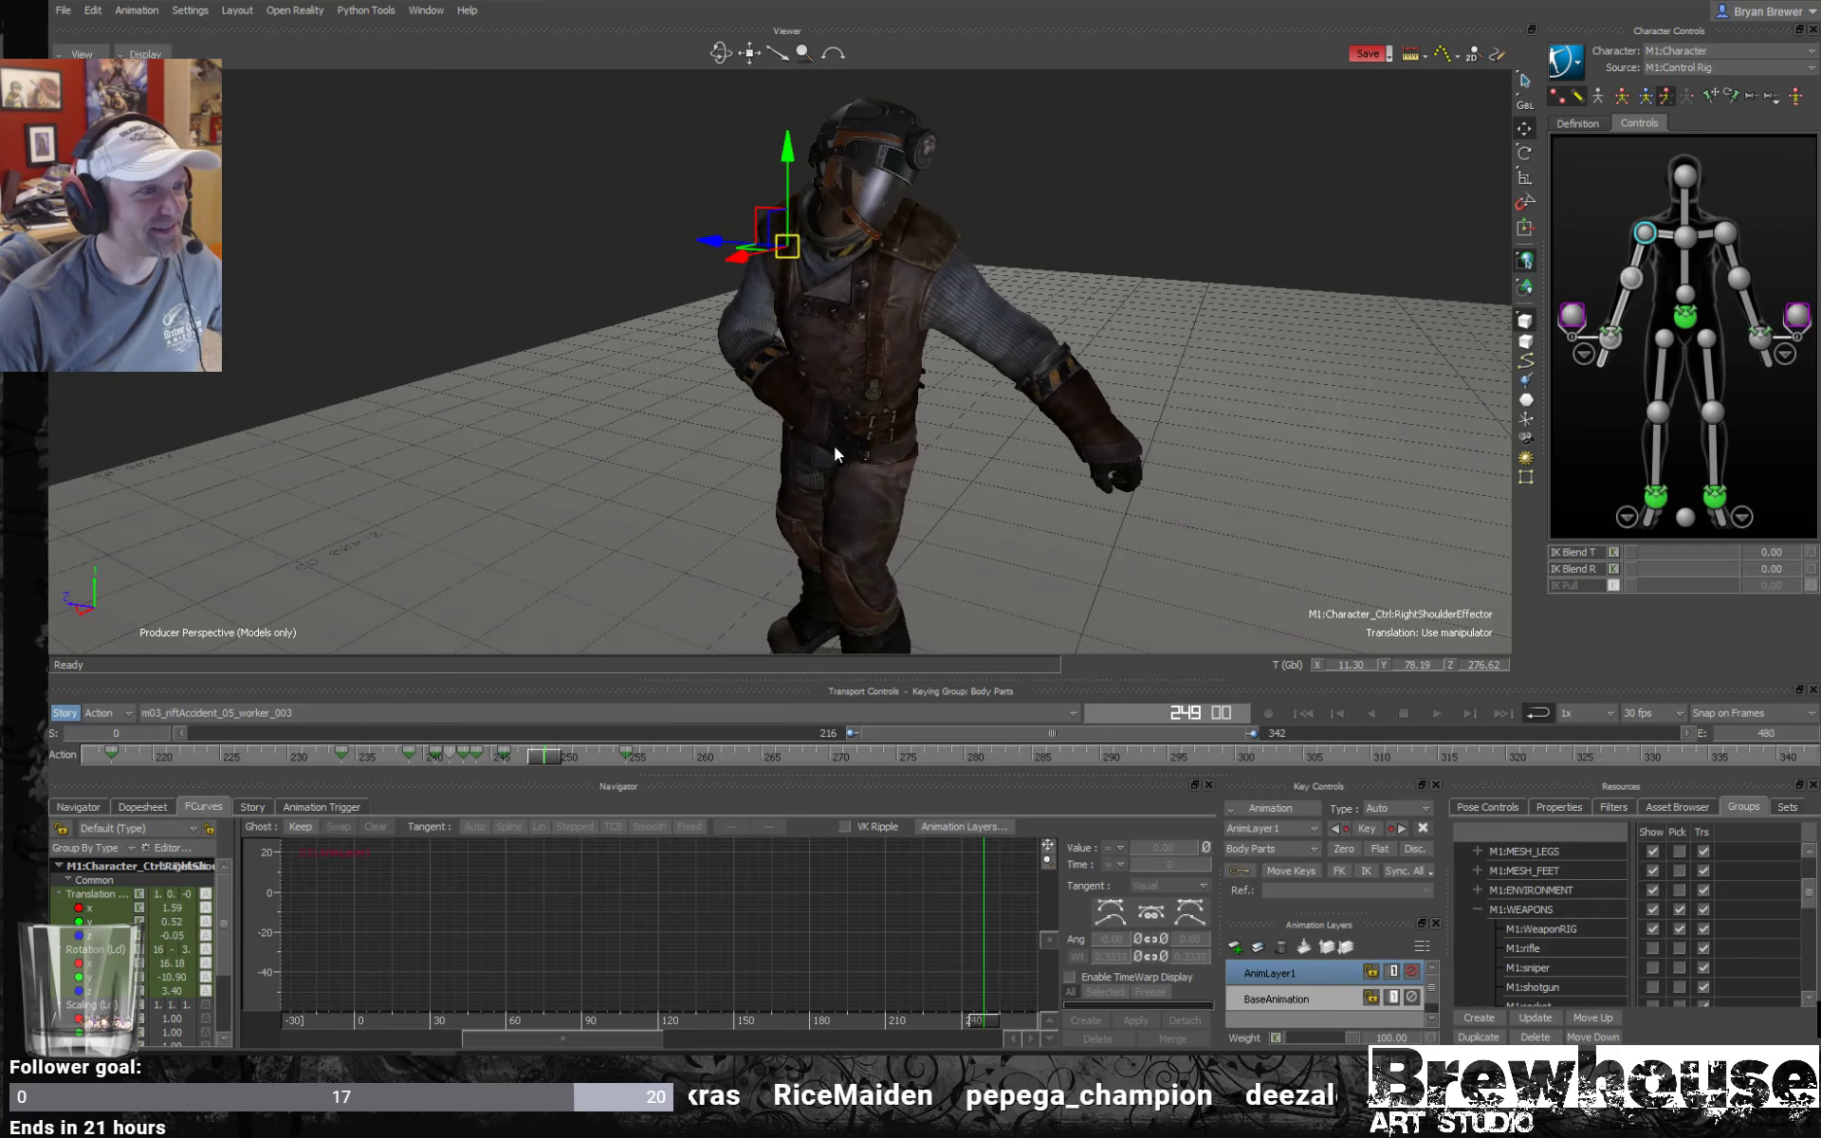
left_click(1612, 342)
left_click(560, 754)
mouse_move(562, 755)
left_mouse_down()
mouse_move(427, 753)
mouse_move(555, 756)
left_mouse_up()
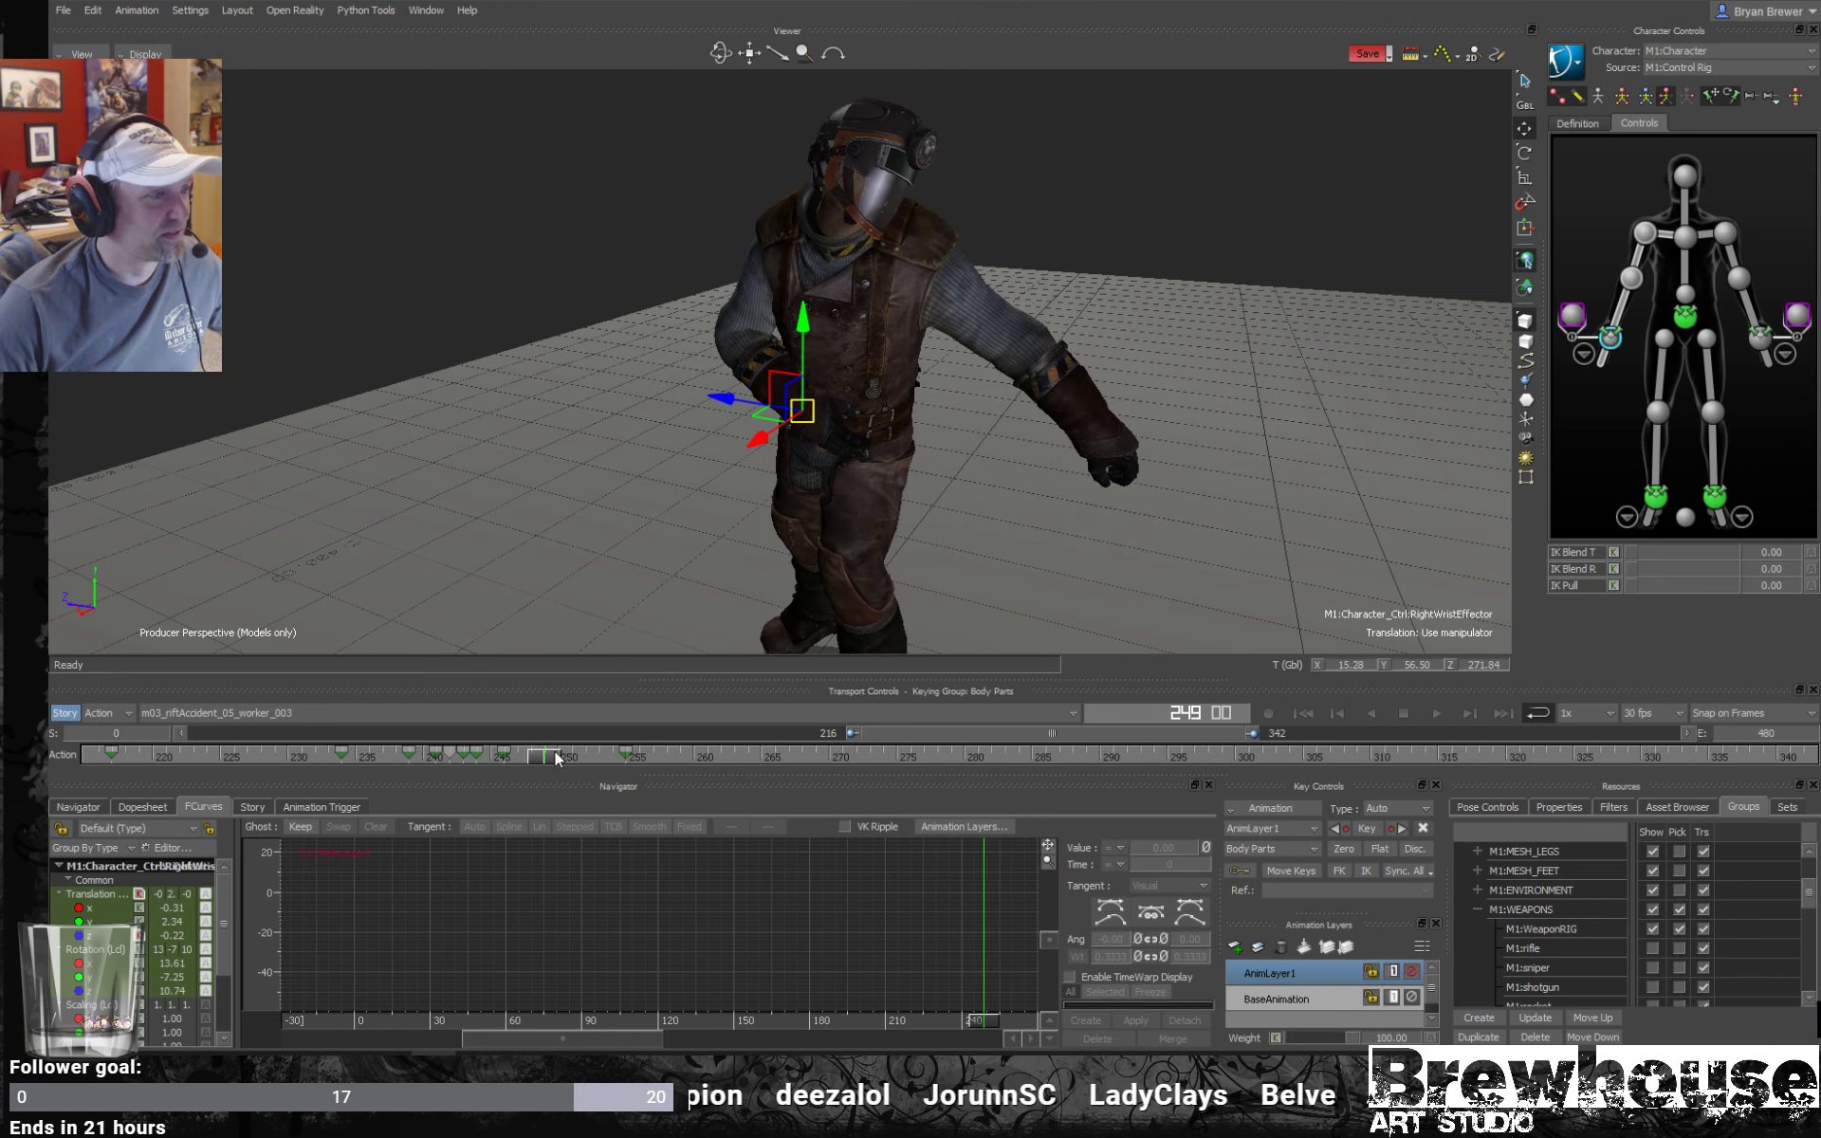
left_click_drag(871, 421, 1011, 482)
left_click_drag(1040, 467, 839, 475, "alt")
right_click_drag(839, 475, 909, 489, "alt")
left_click_drag(909, 488, 910, 471, "alt")
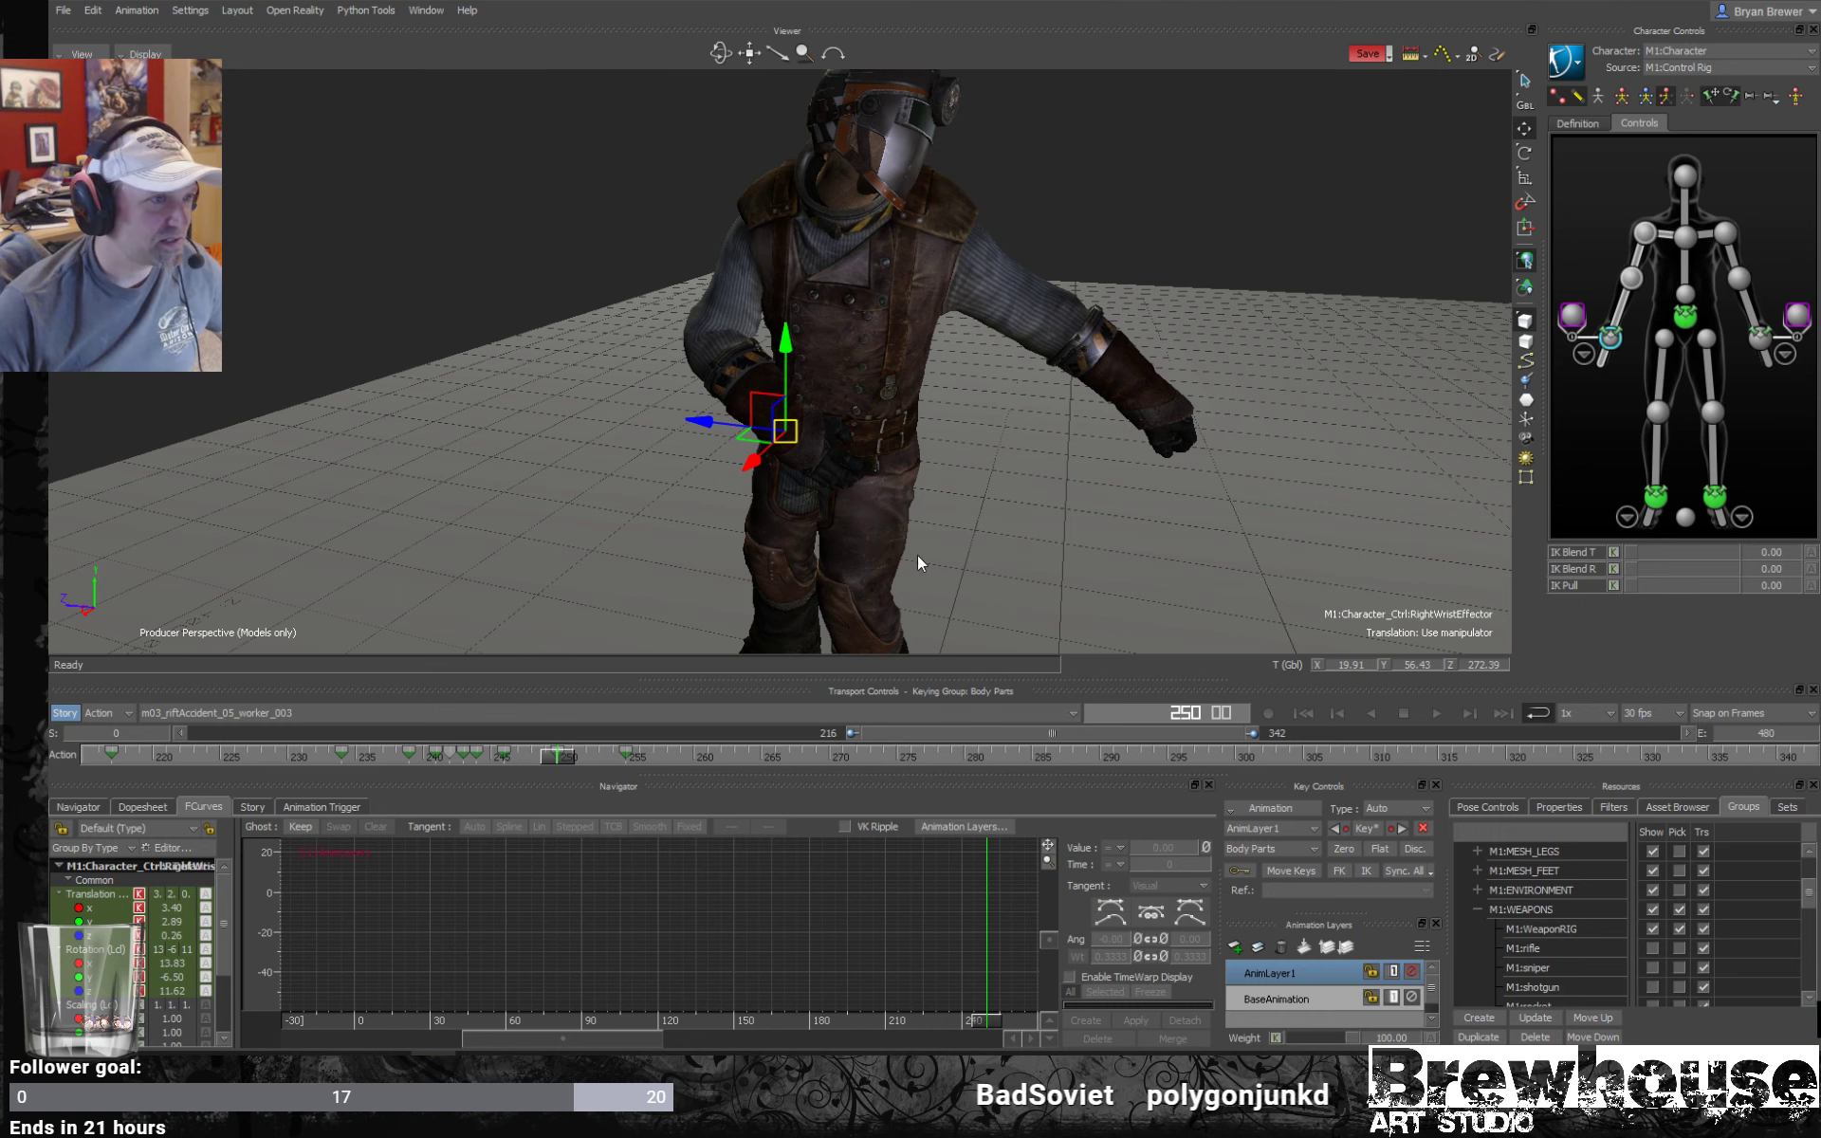
left_click_drag(918, 556, 990, 454, "ctrl+shift")
key("Escape")
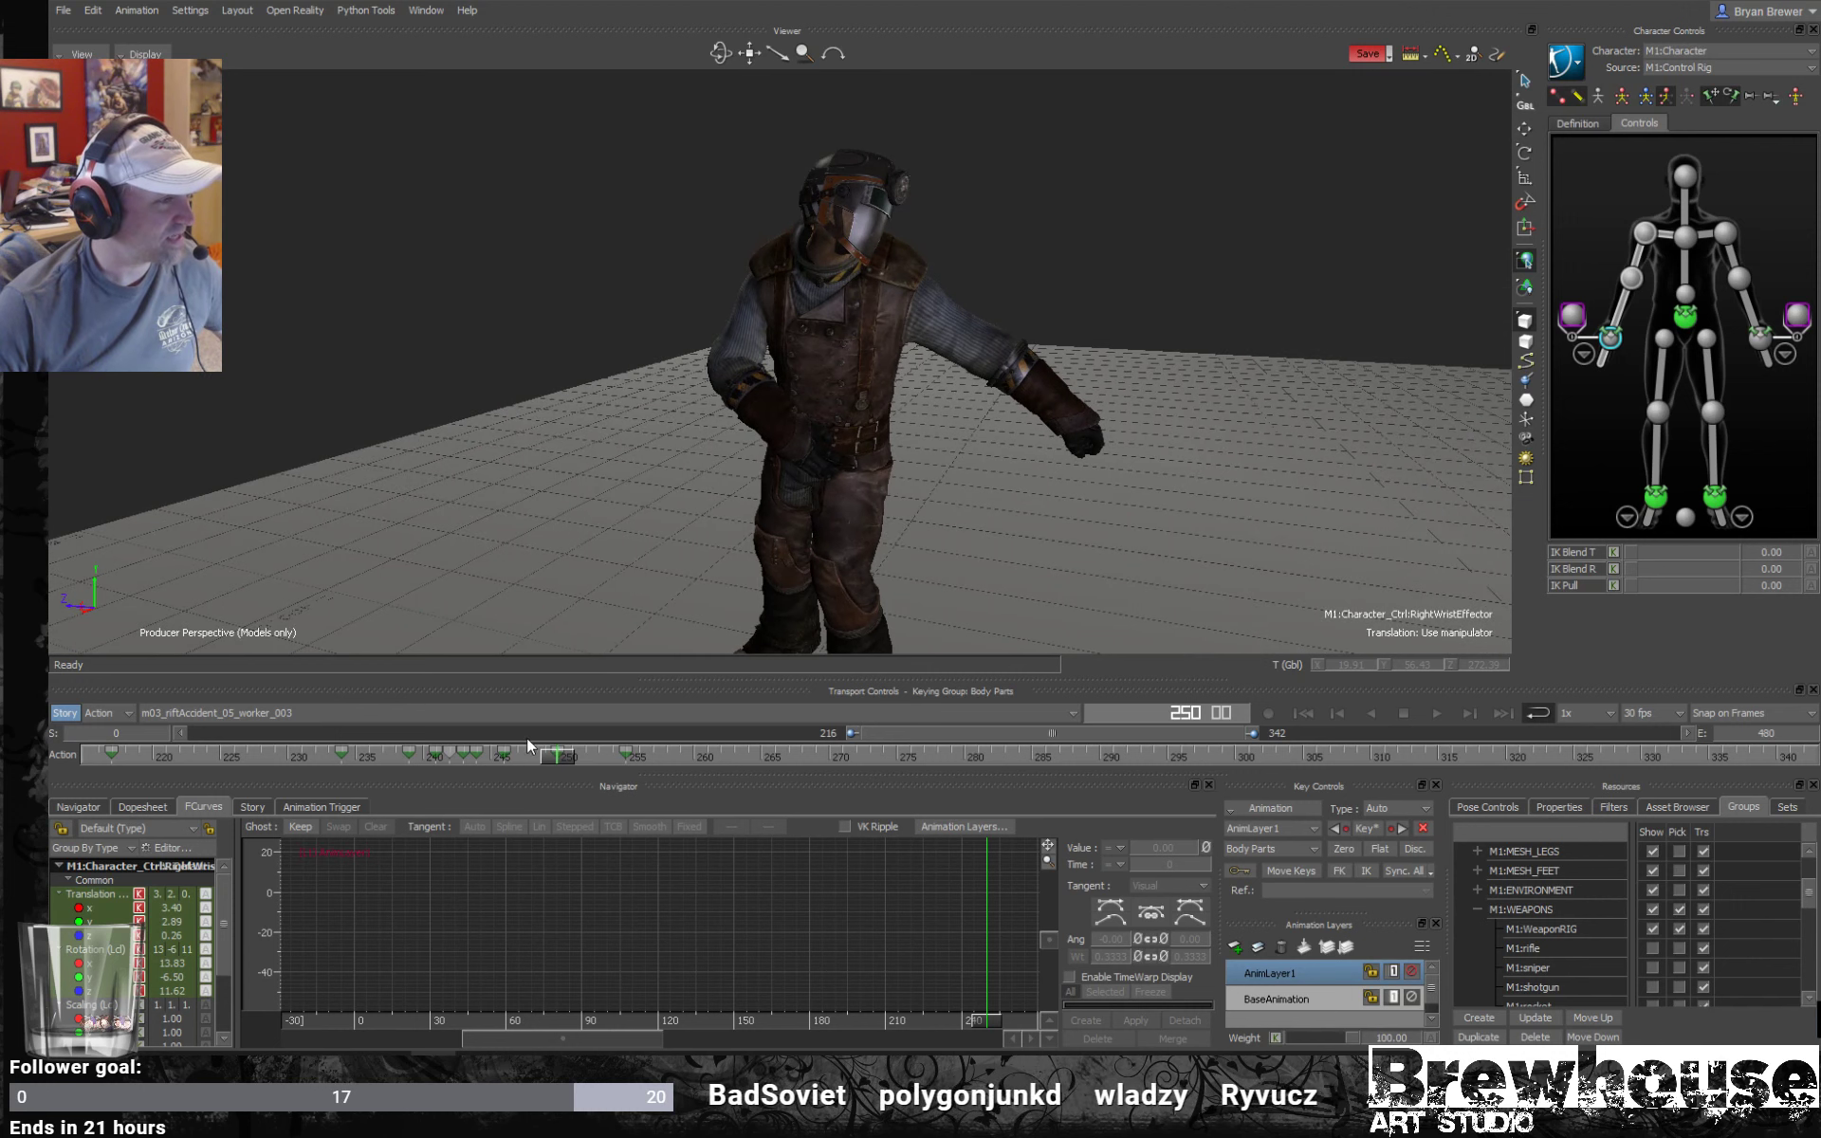
Scrub back and forth between frames 250 and 257, examining the right hand's motion as the arm lowers.
mouse_move(560, 759)
left_mouse_down()
mouse_move(420, 755)
mouse_move(573, 766)
mouse_move(561, 752)
left_mouse_up()
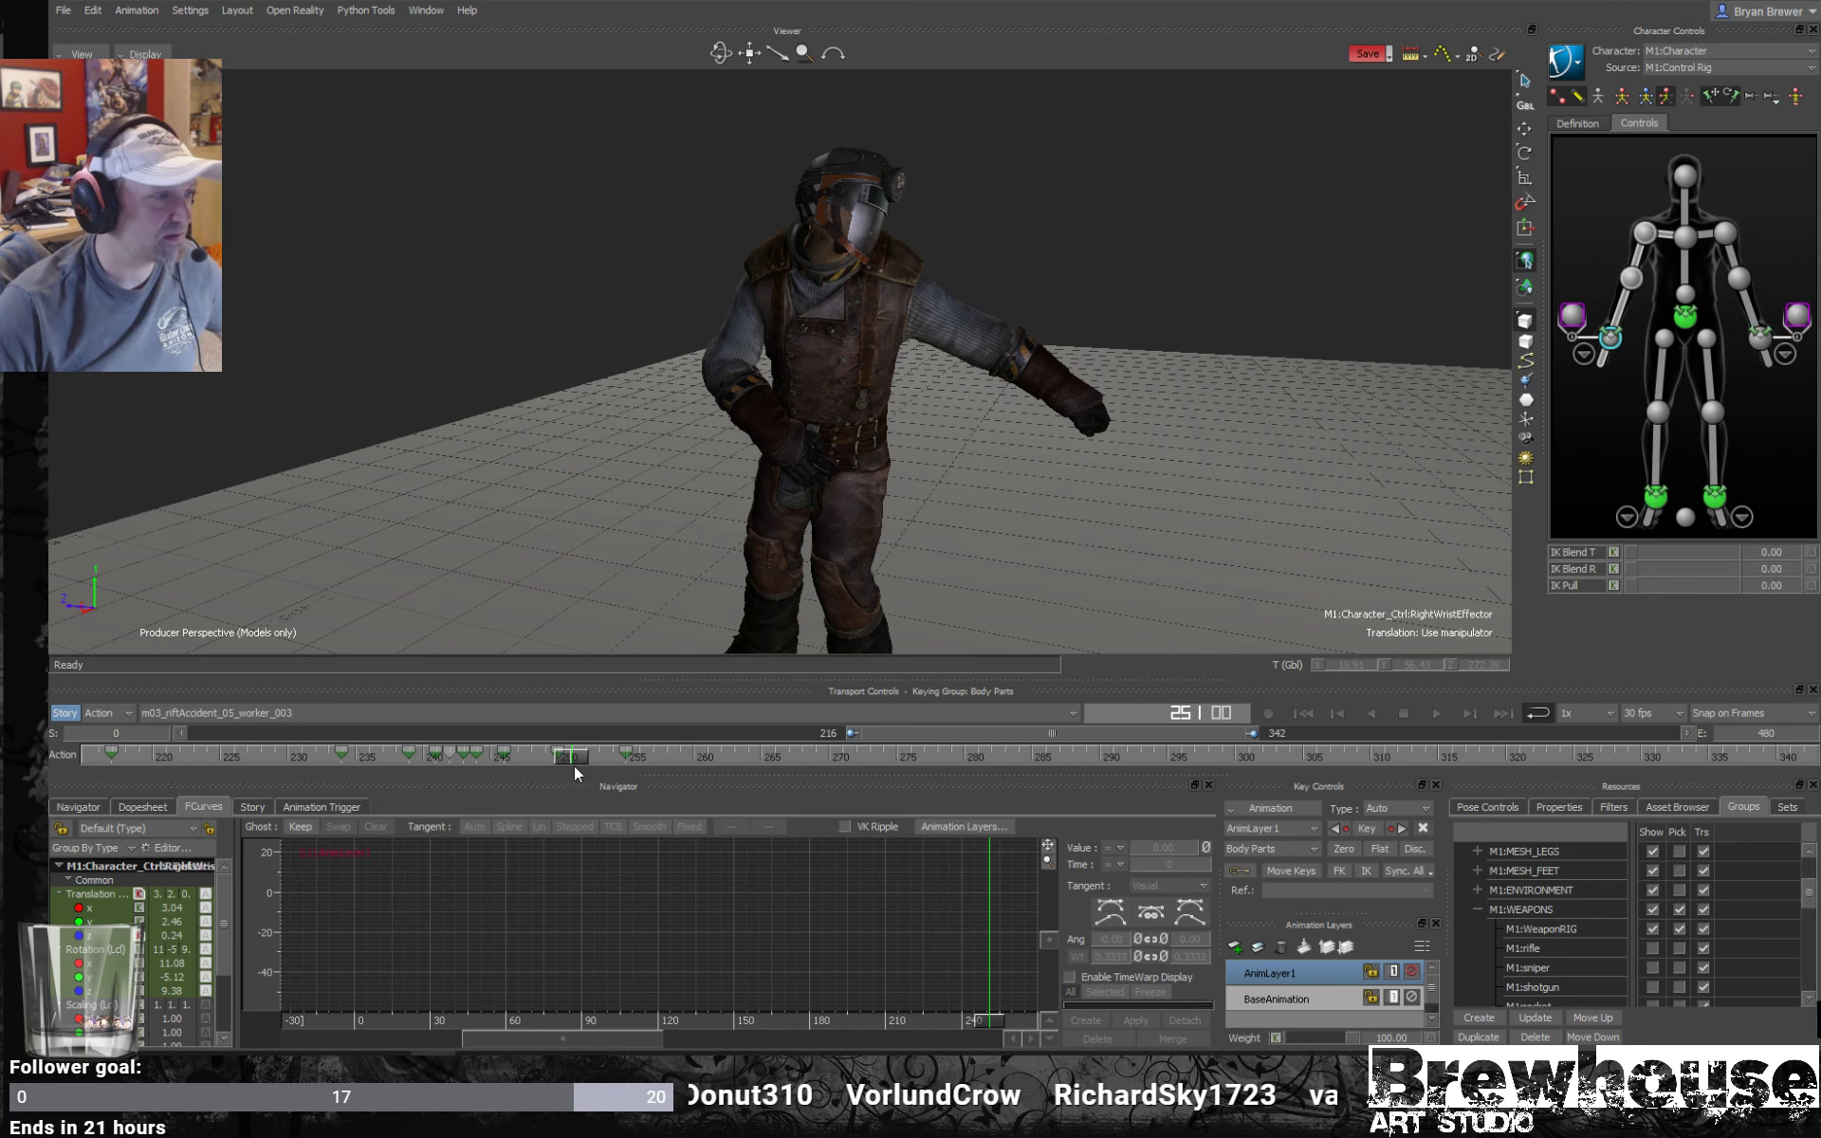
left_click_drag(583, 759, 584, 754)
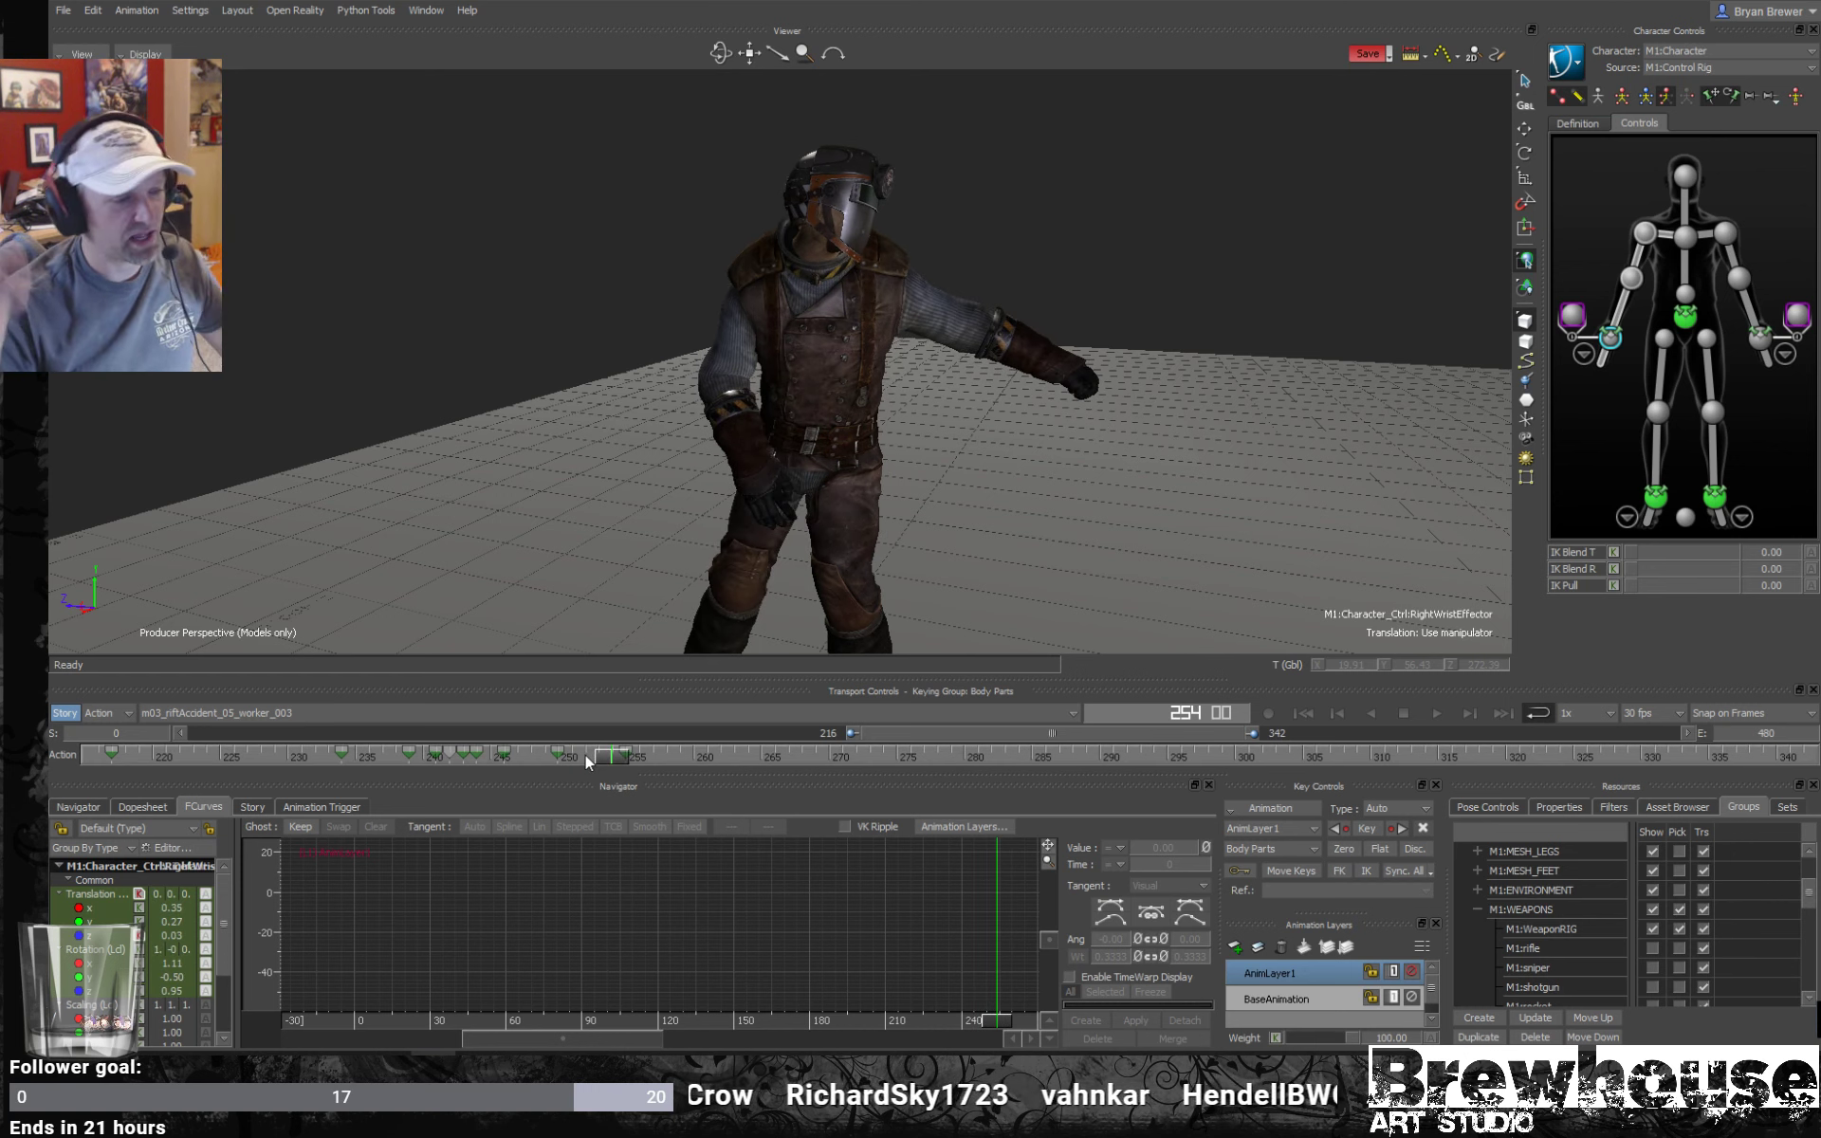
left_click_drag(614, 757, 647, 738)
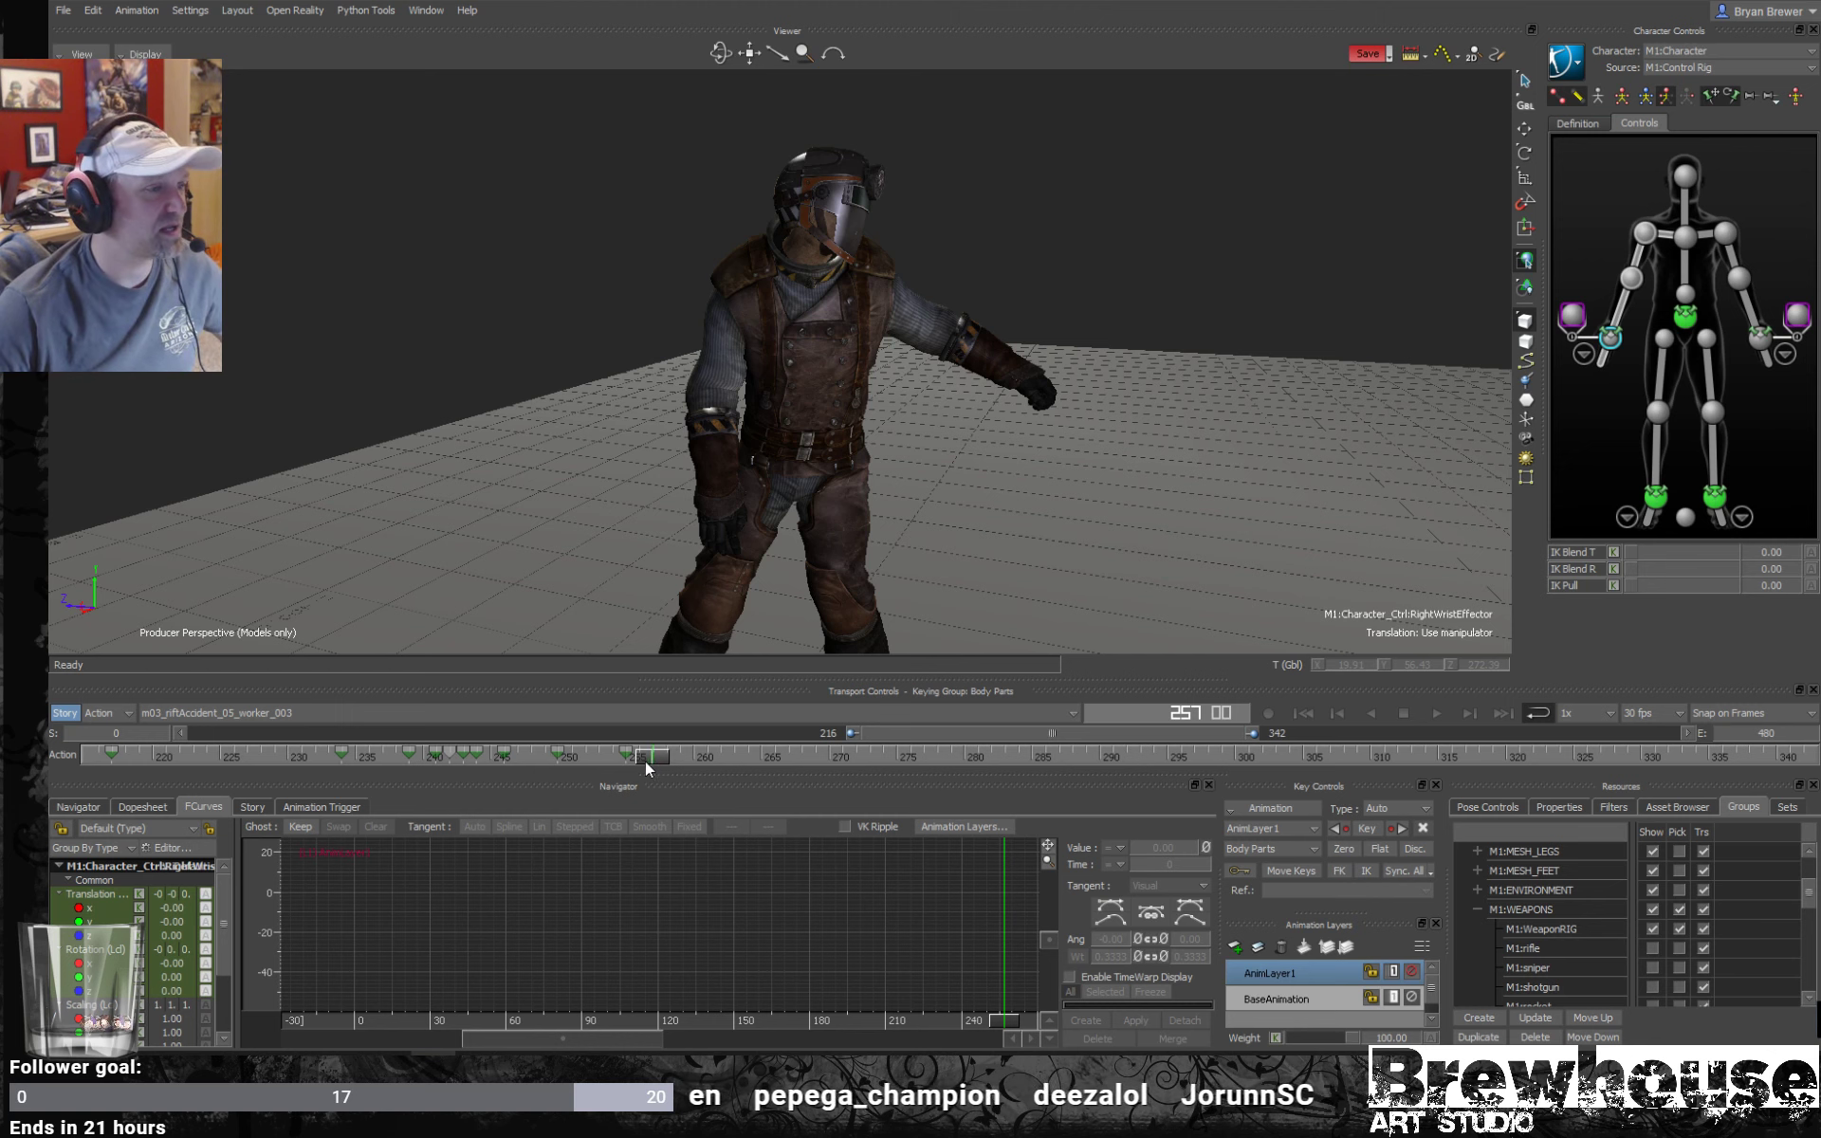
mouse_move(645, 760)
left_mouse_down()
mouse_move(366, 702)
mouse_move(563, 724)
mouse_move(916, 719)
mouse_move(721, 759)
mouse_move(569, 758)
mouse_move(624, 753)
left_mouse_up()
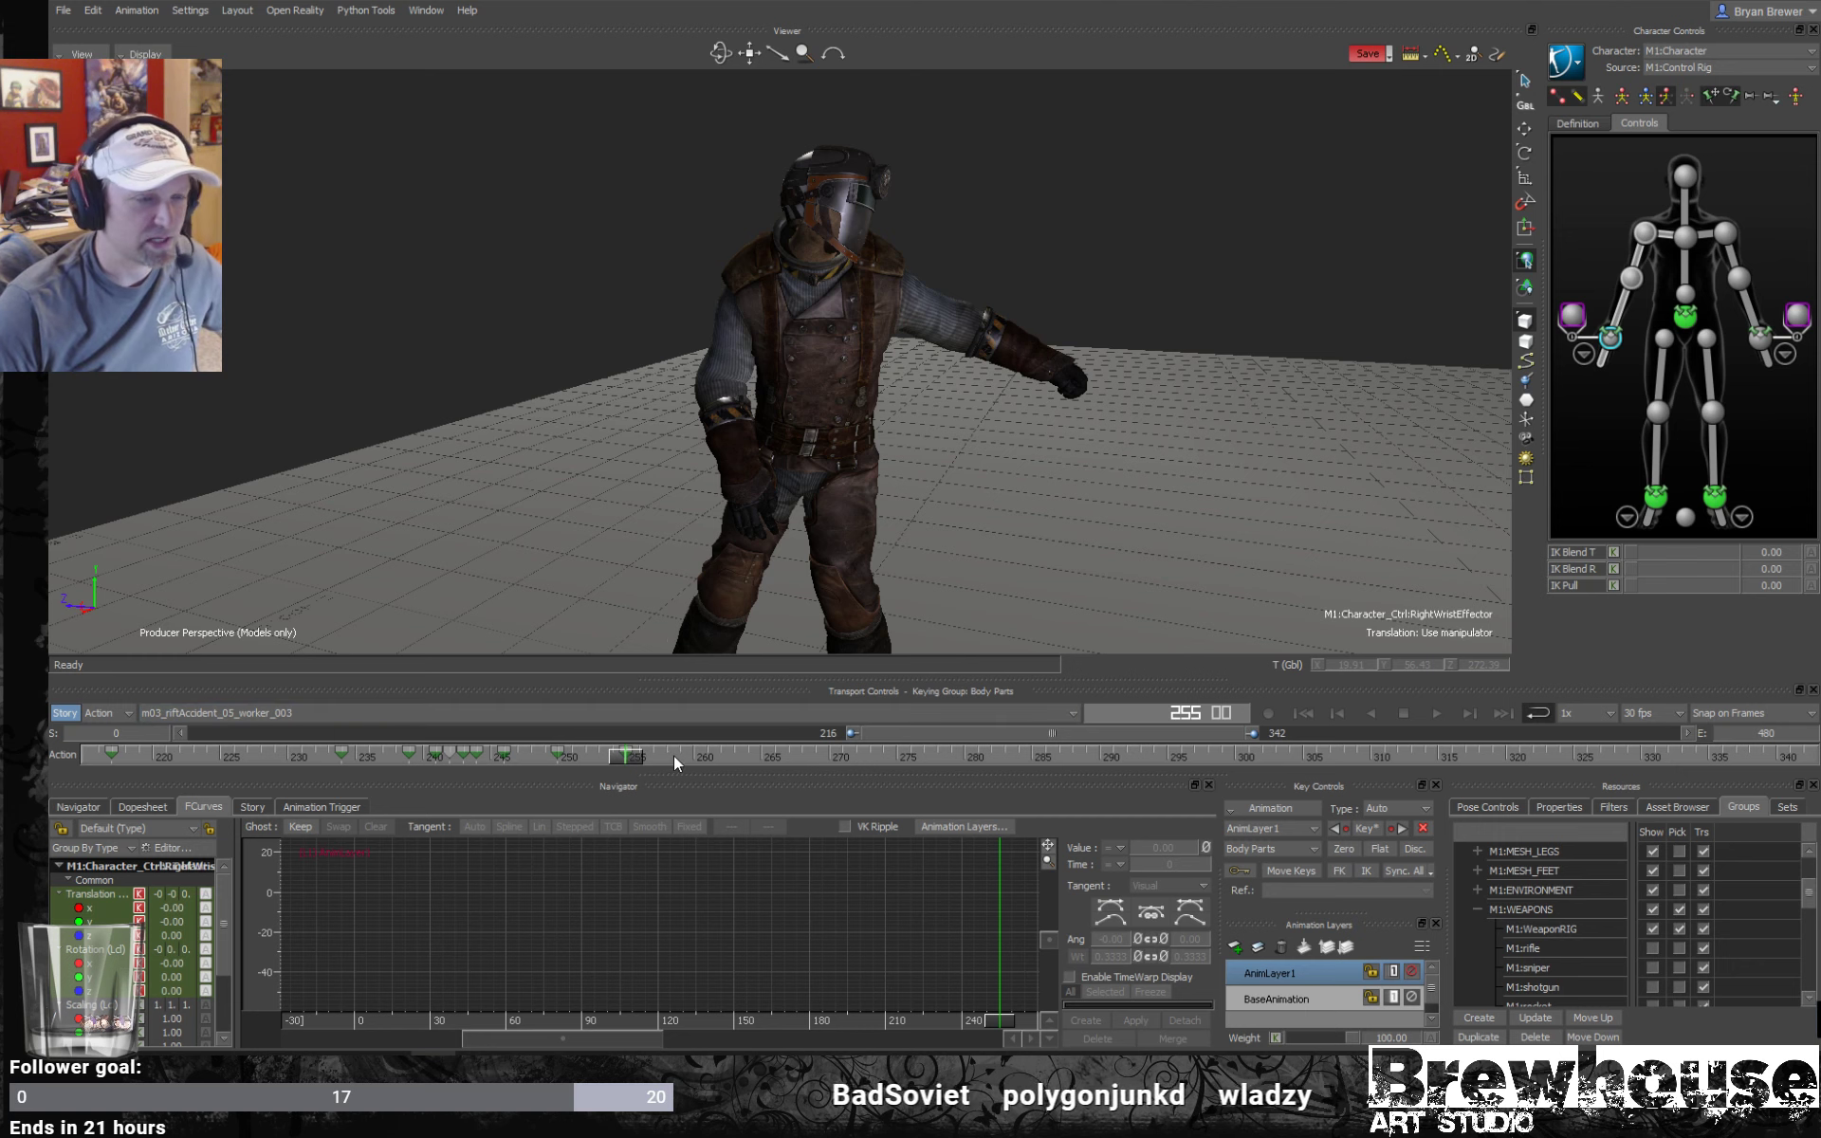
left_click(619, 759)
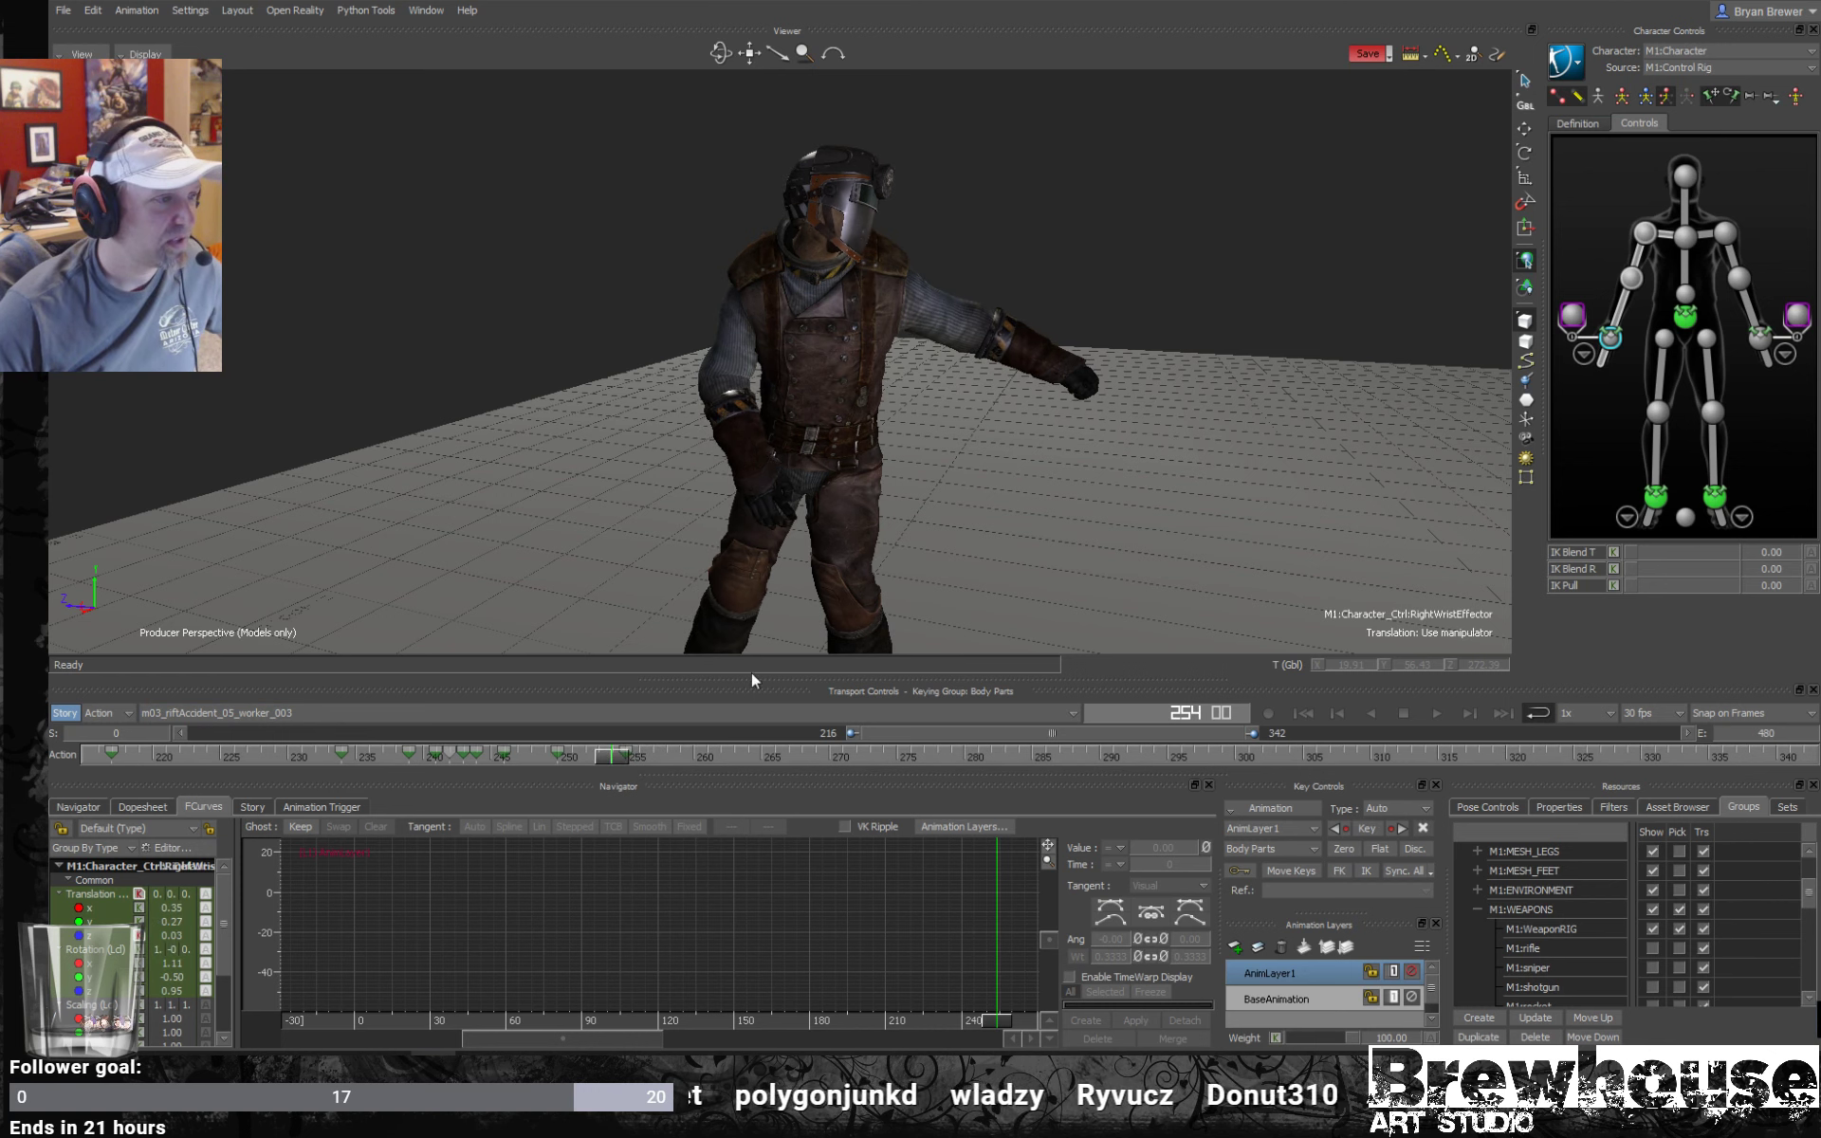
mouse_move(607, 760)
left_mouse_down()
mouse_move(559, 761)
mouse_move(628, 755)
left_mouse_up()
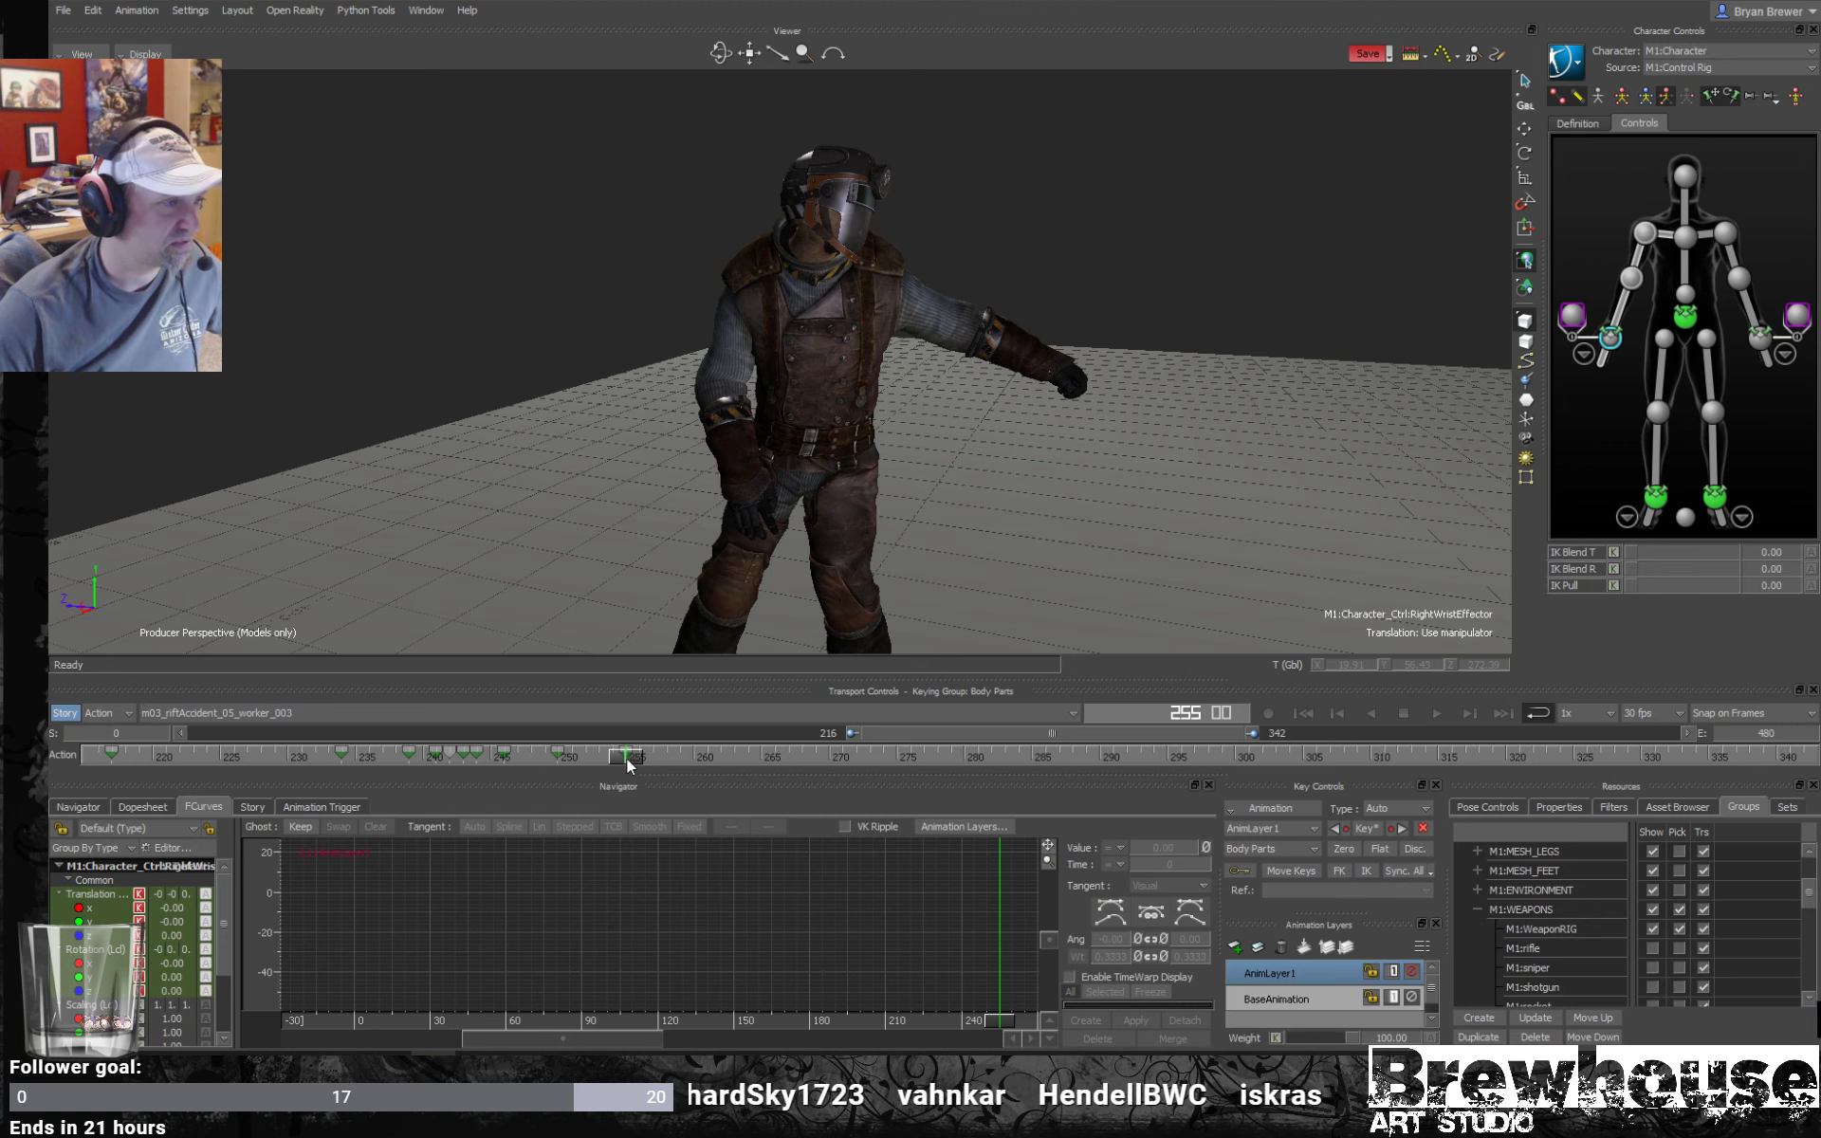
mouse_move(628, 756)
left_mouse_down()
mouse_move(557, 760)
mouse_move(624, 763)
left_mouse_up()
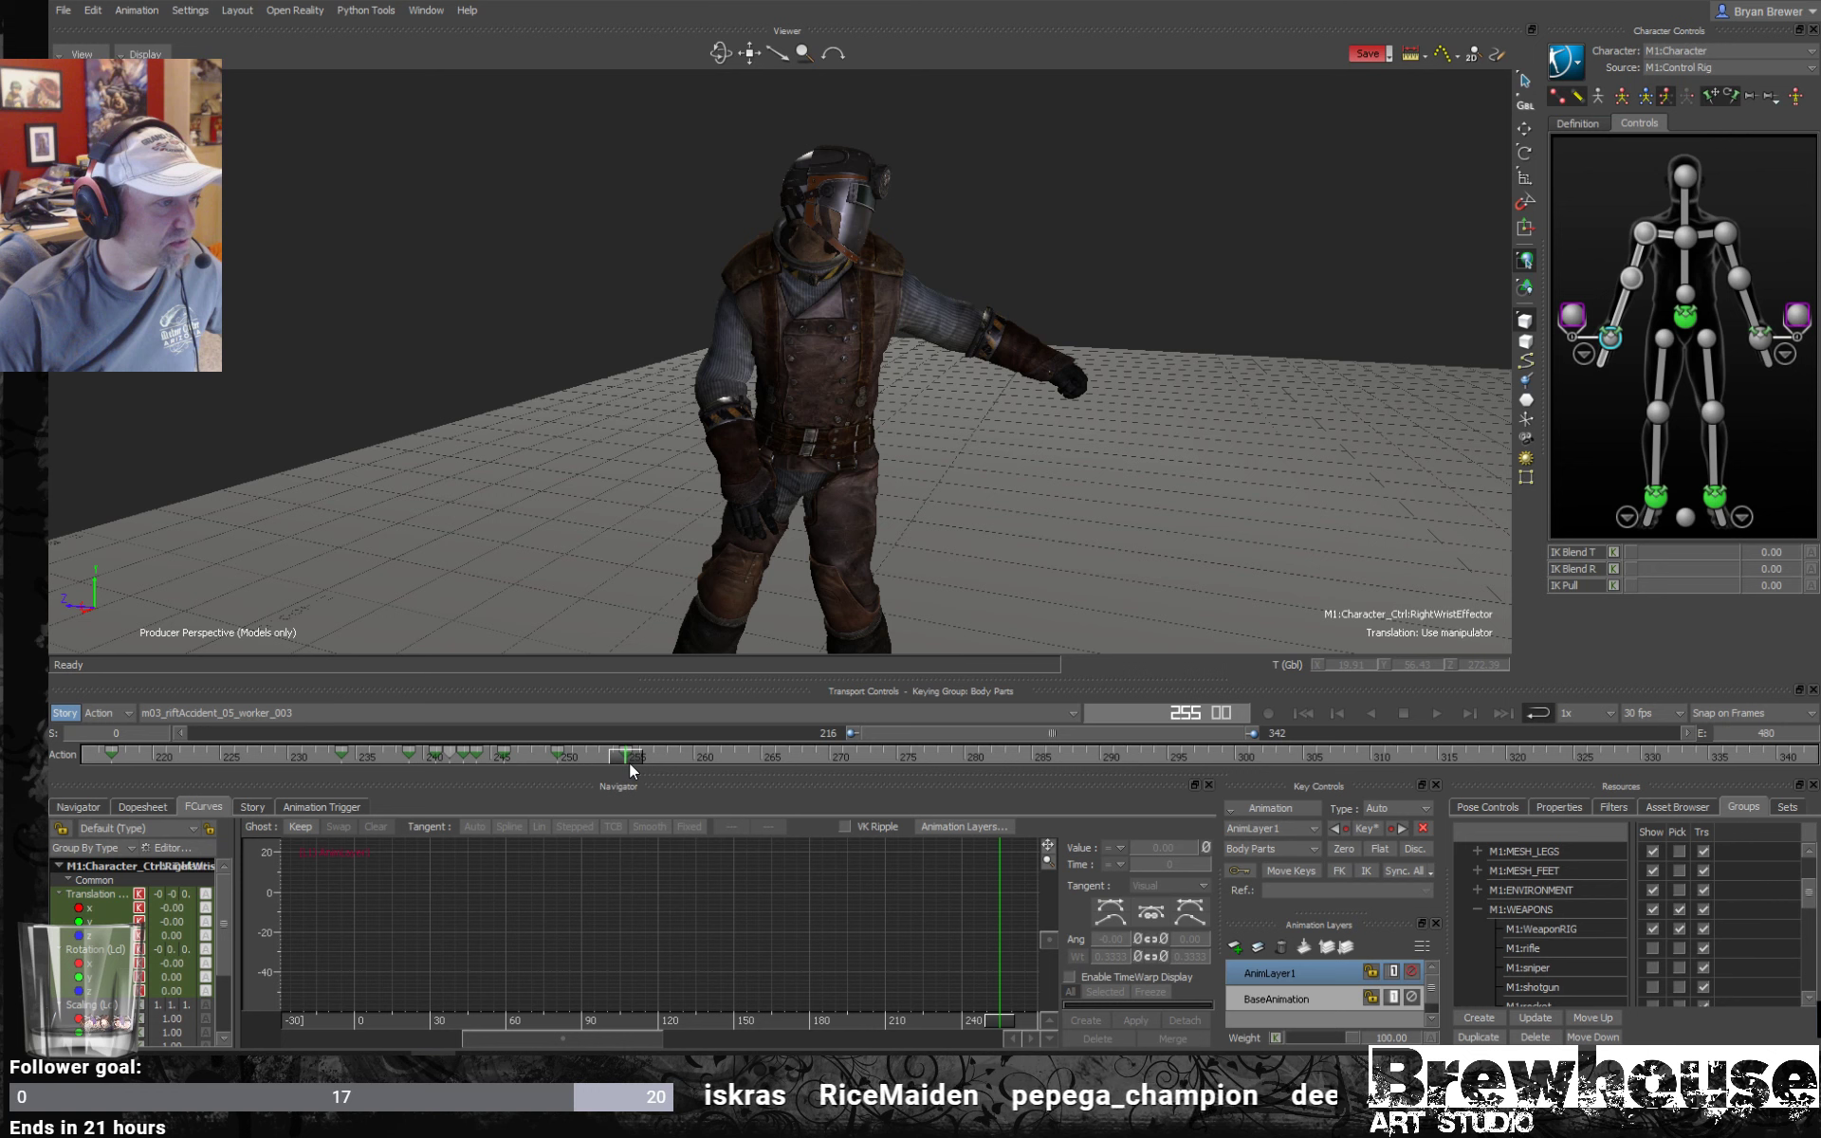
mouse_move(629, 763)
left_mouse_down()
mouse_move(654, 750)
mouse_move(597, 756)
left_mouse_up()
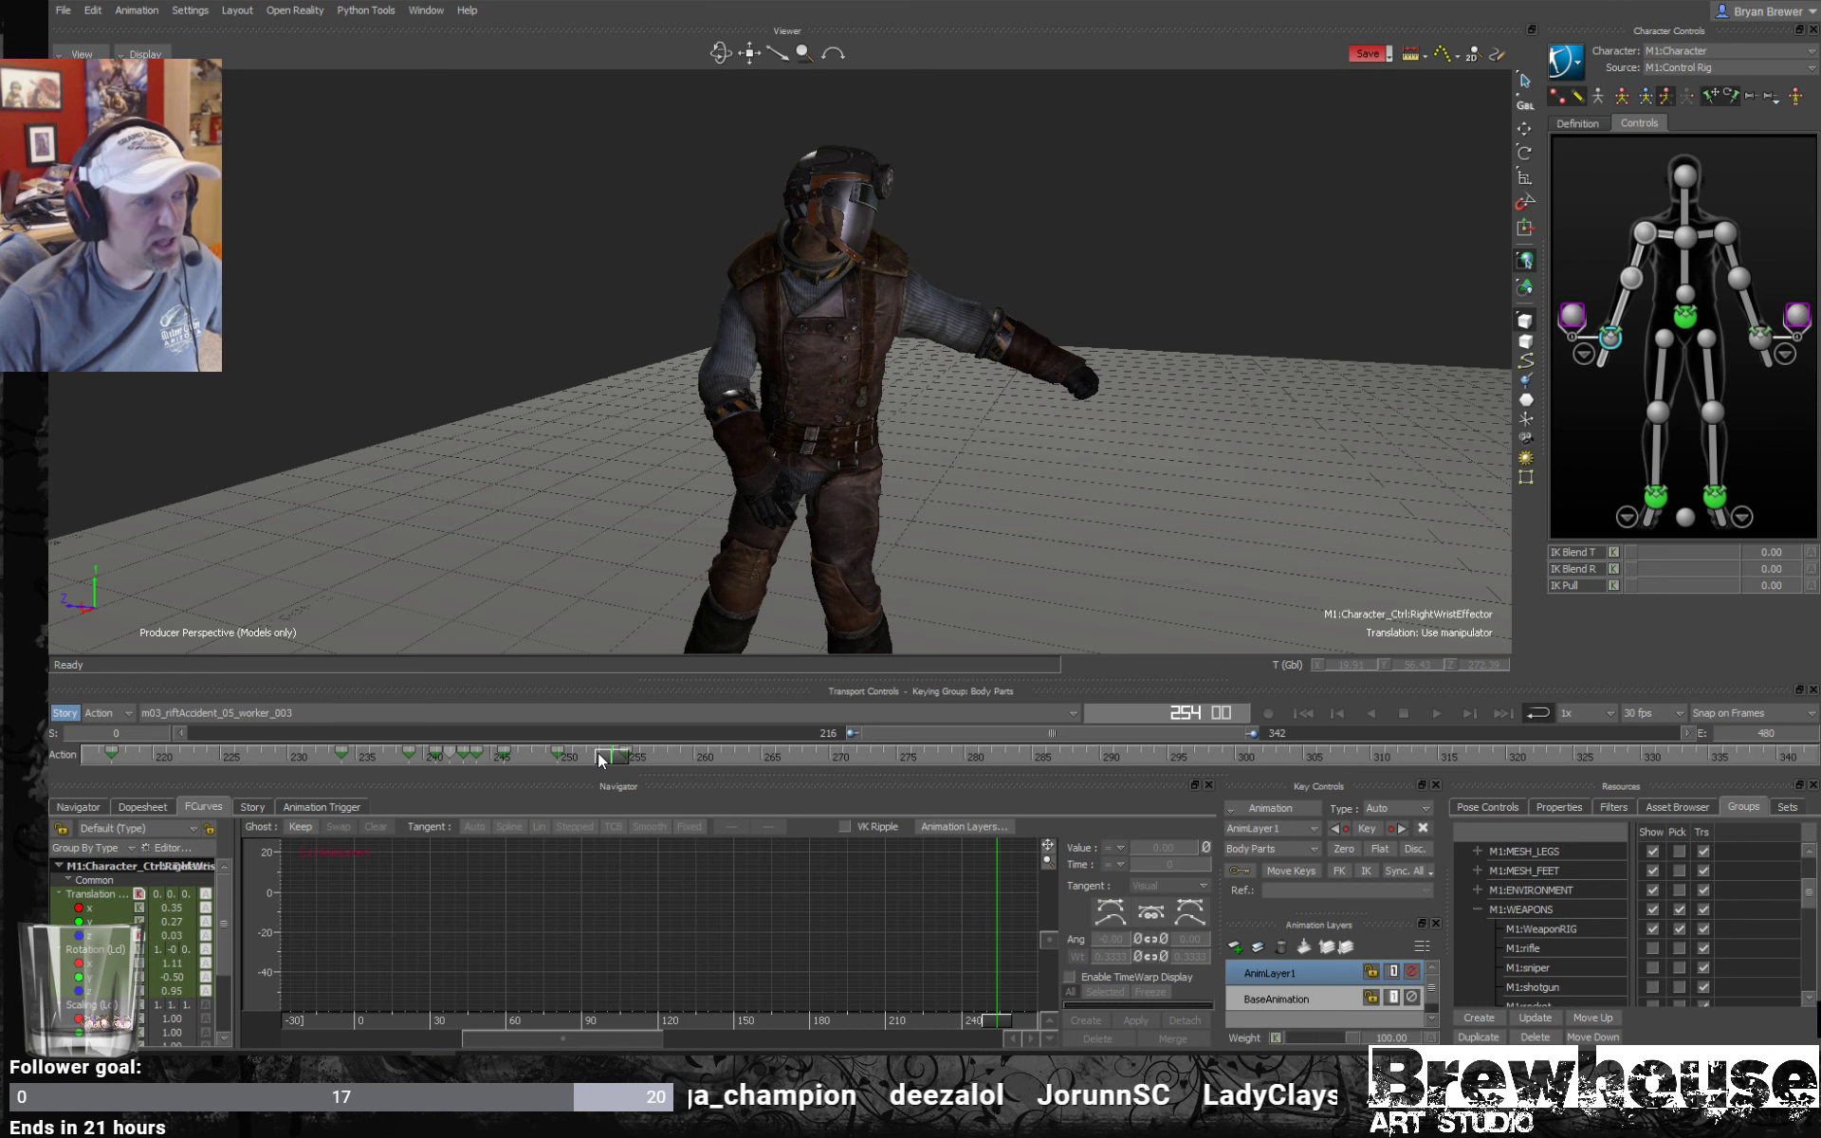
Scrub from frame 254 to frame 331 and orbit around the worker, examining the standing pose and arms.
left_click_drag(598, 756, 1013, 758)
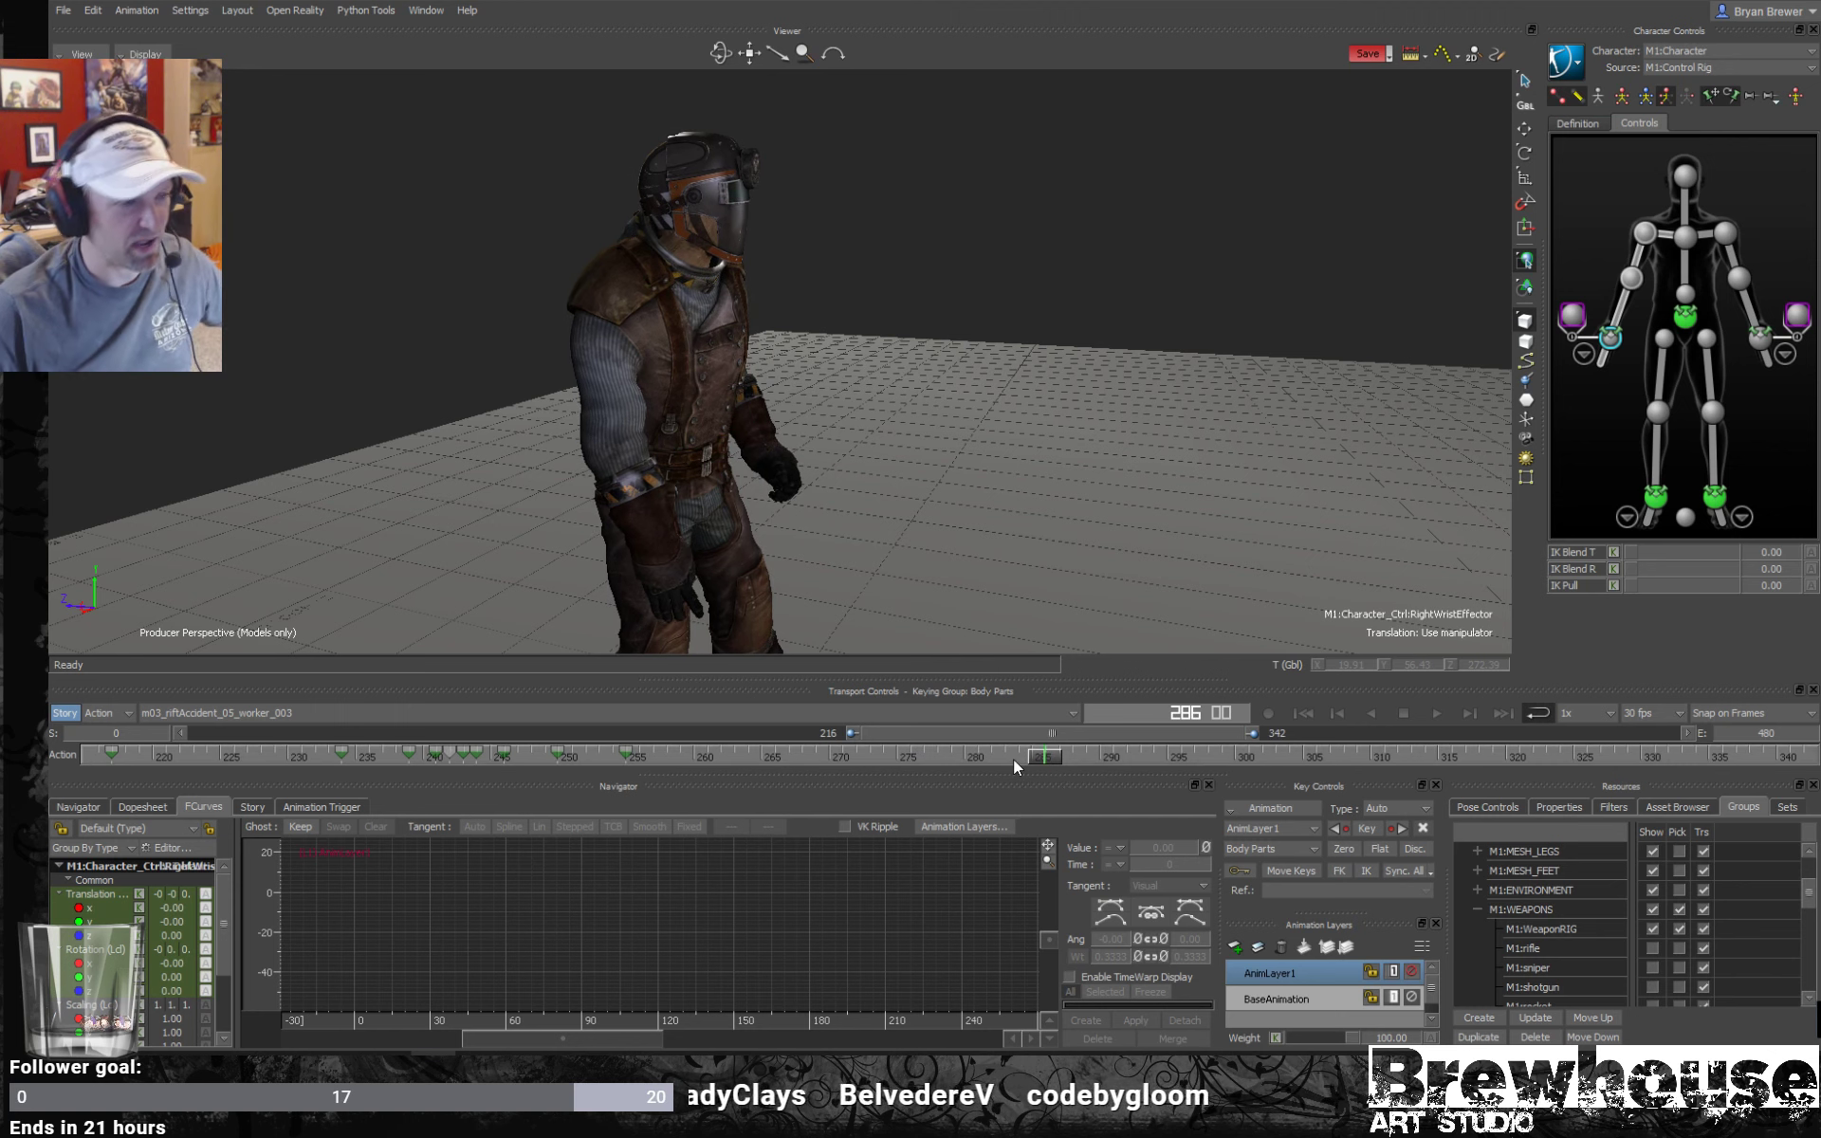
left_click_drag(1041, 755, 1527, 761)
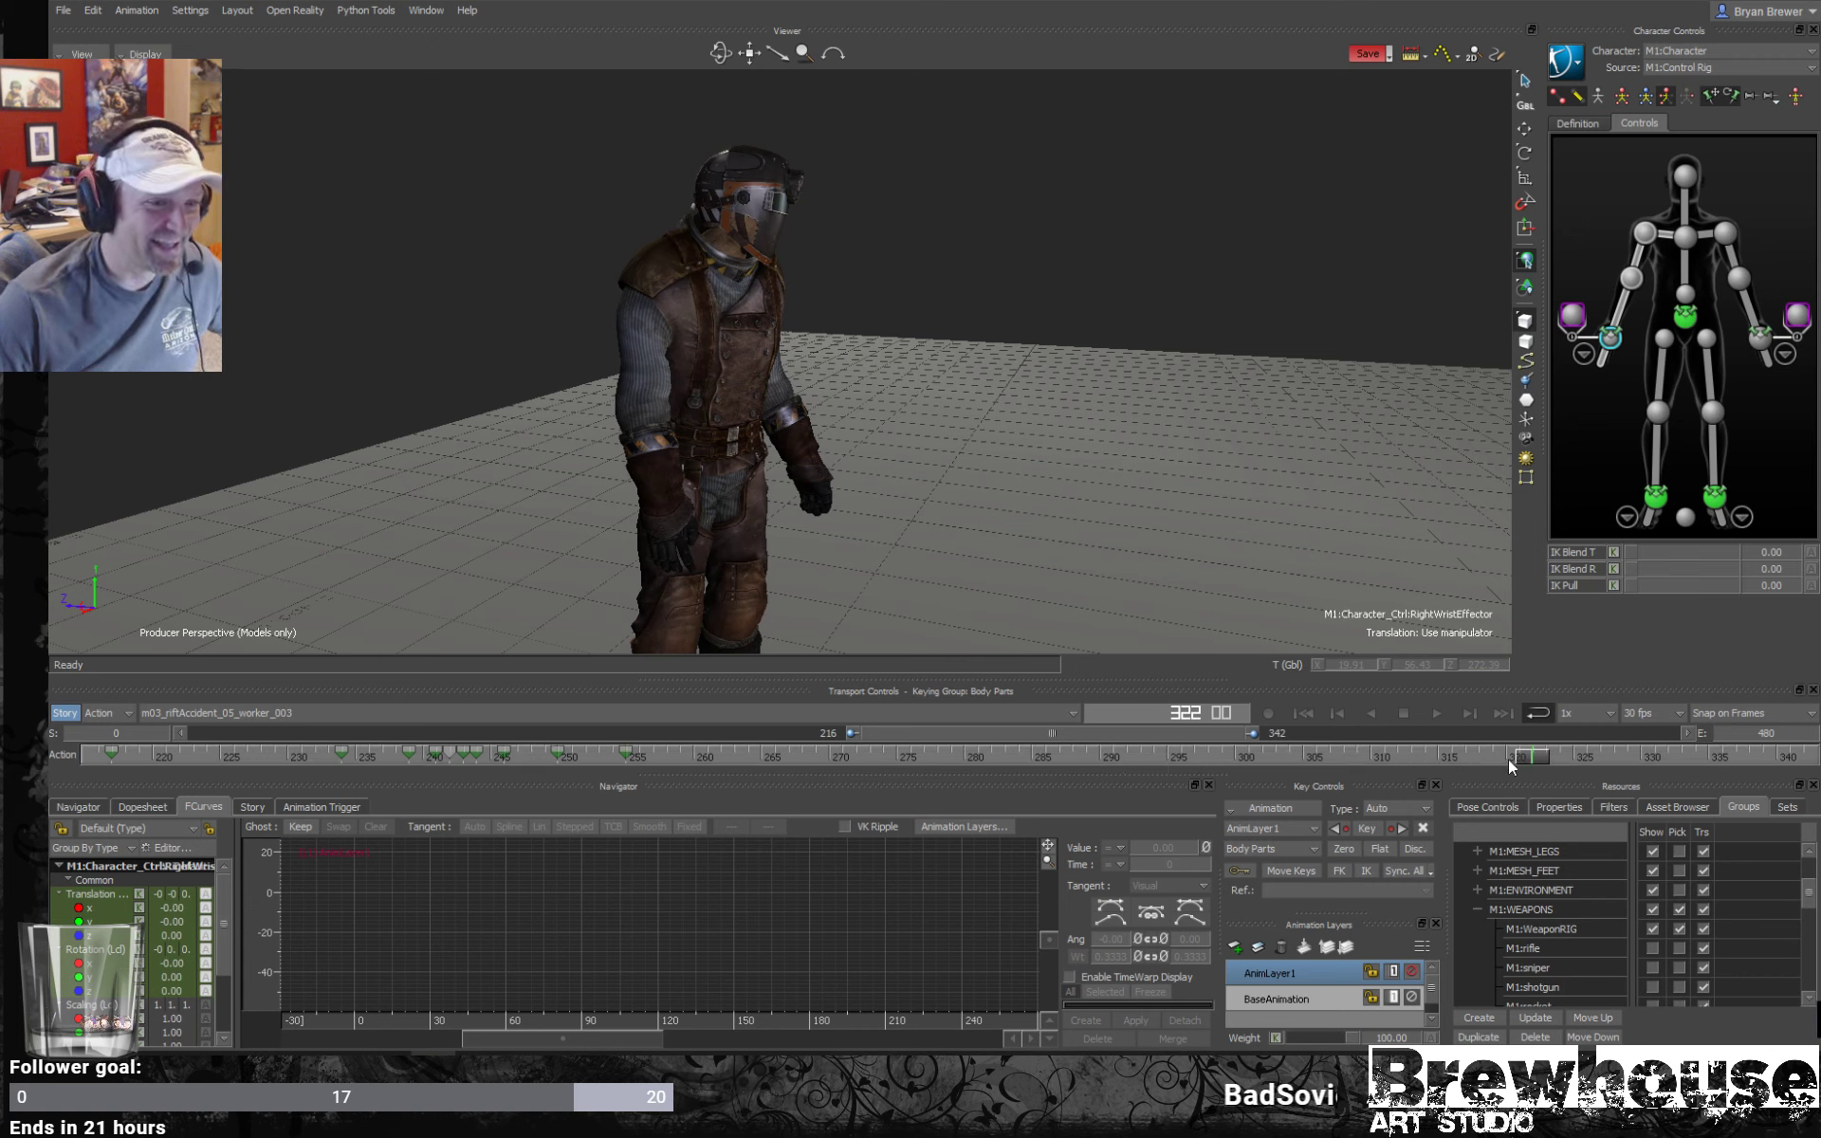
left_click_drag(1532, 758, 1148, 754)
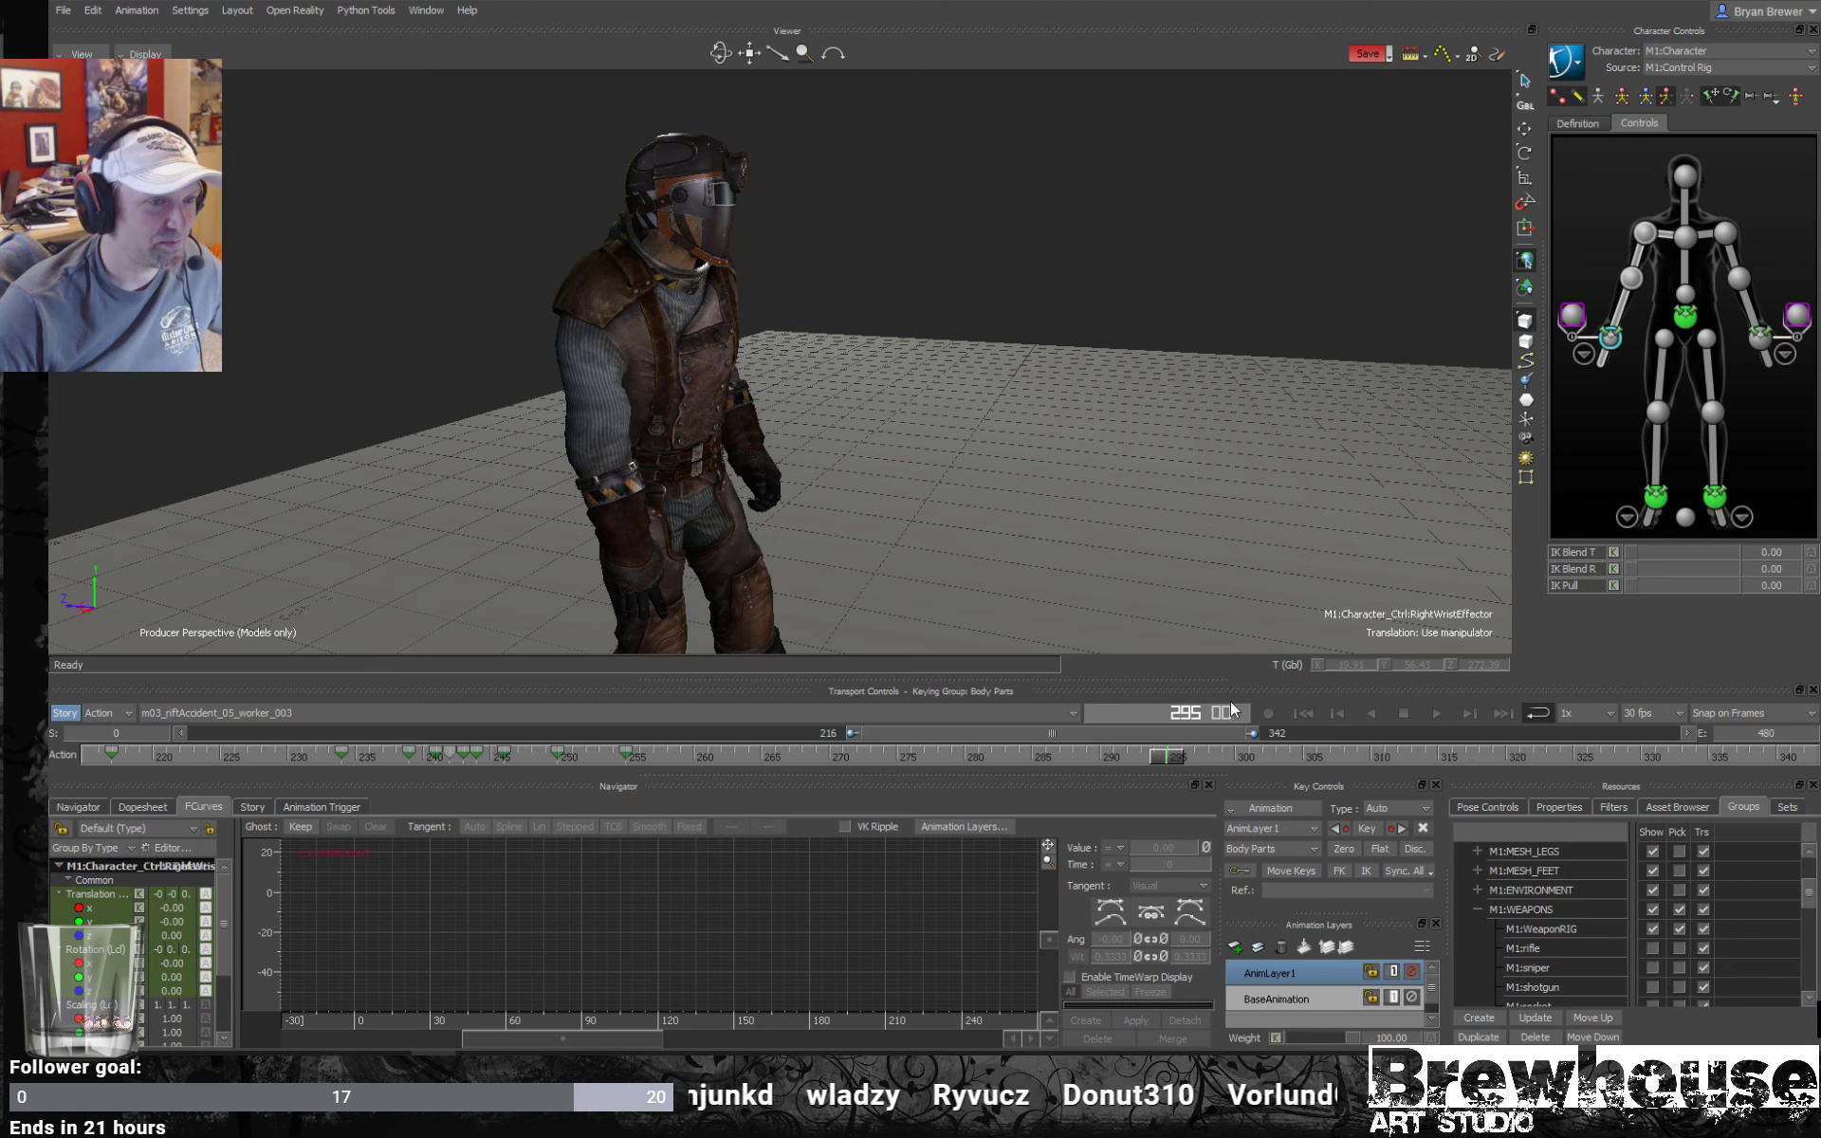
left_click_drag(1172, 757, 1659, 754)
left_click_drag(1077, 489, 874, 336, "ctrl+shift")
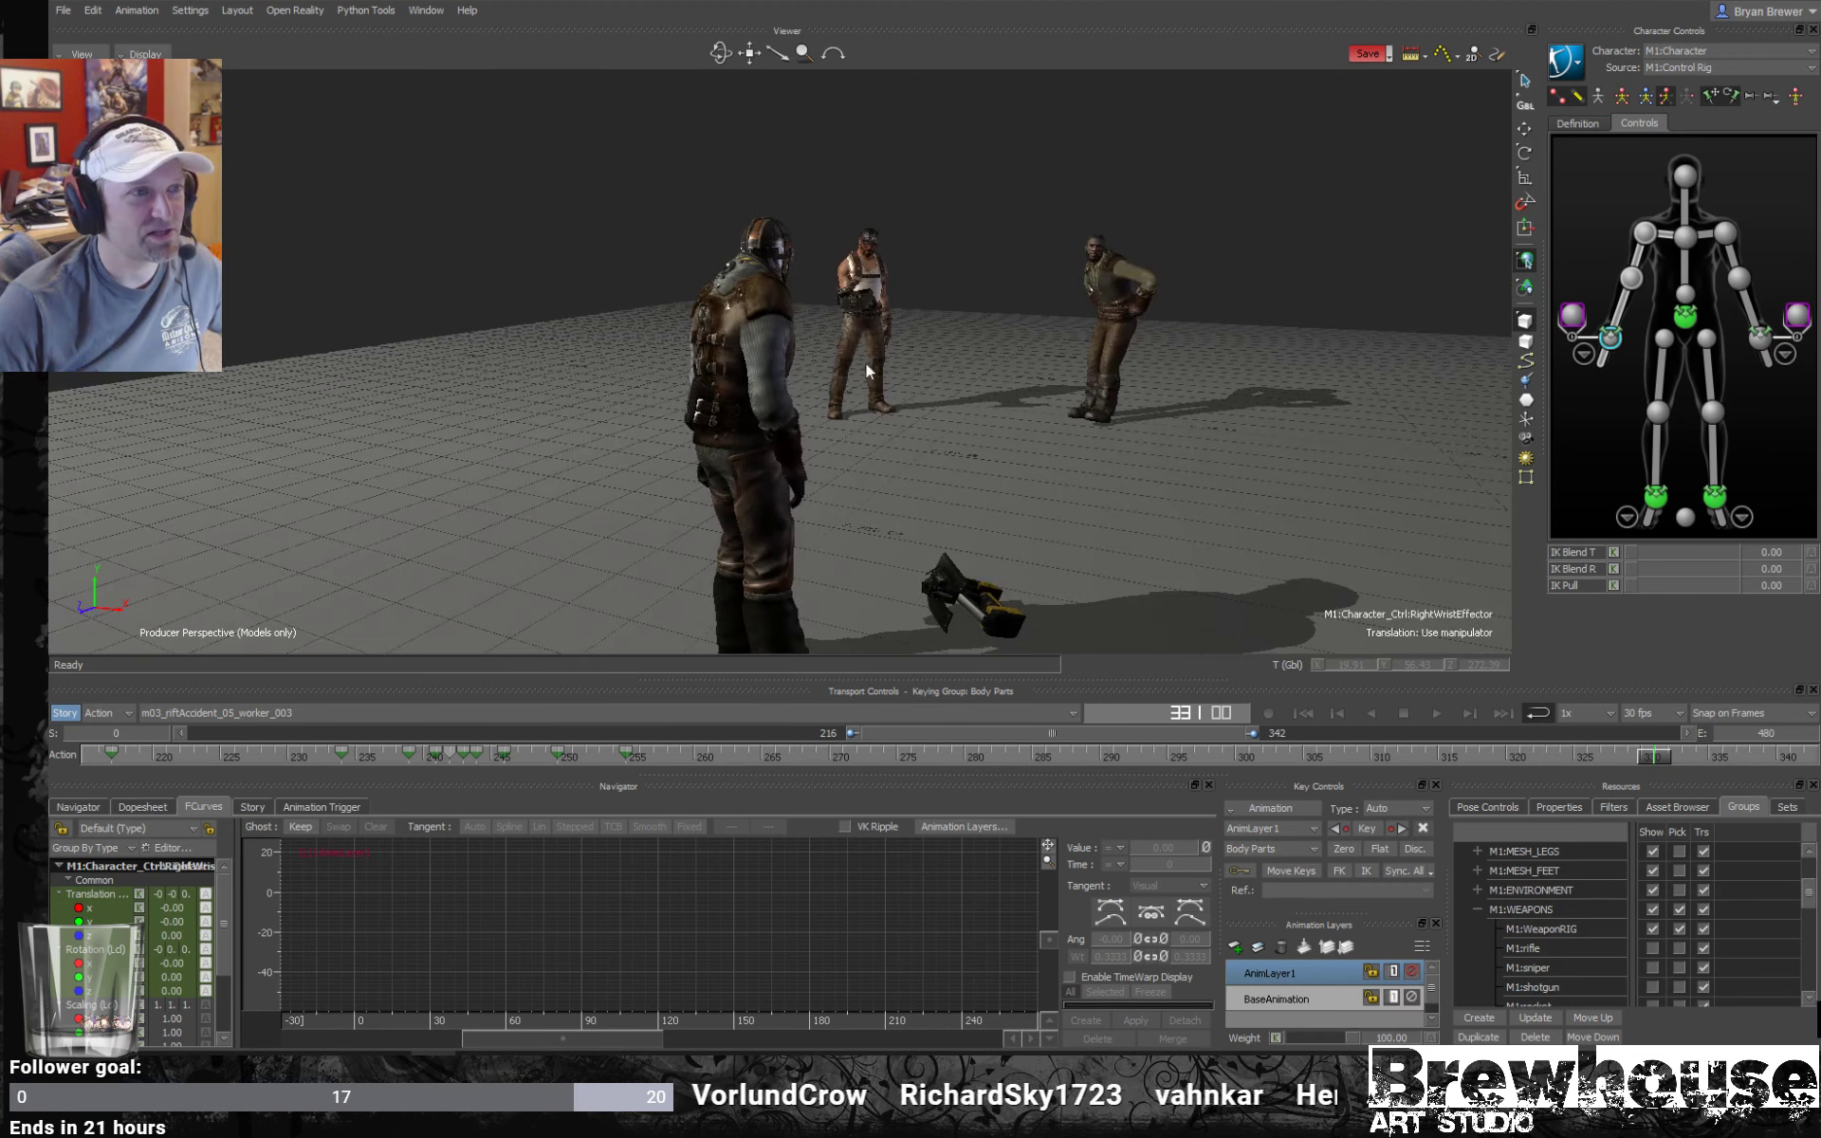
left_click_drag(1151, 507, 1055, 615, "ctrl+shift")
Extend the visible time range to end at frame 480 and play the longer shot from frame 245.
left_click_drag(1665, 757, 503, 755)
left_click_drag(1253, 736, 1674, 734)
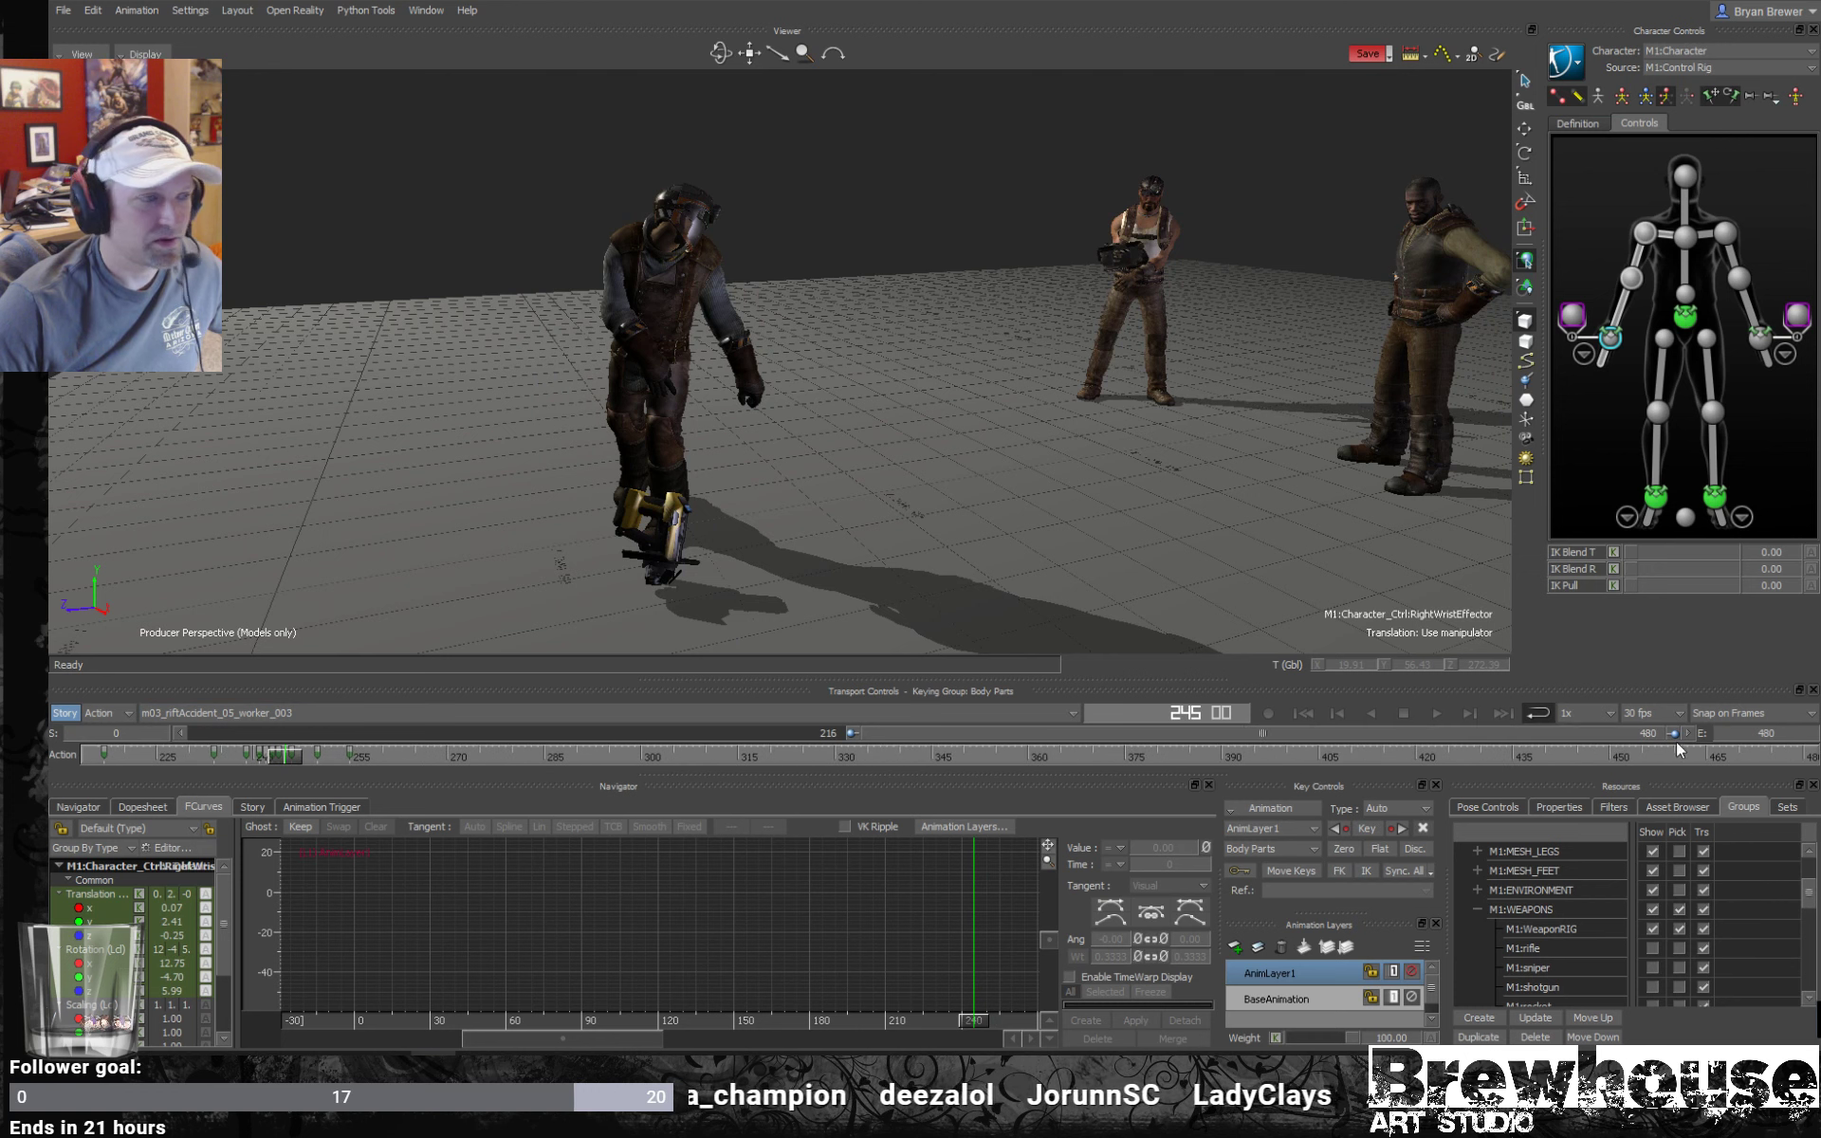
key("space")
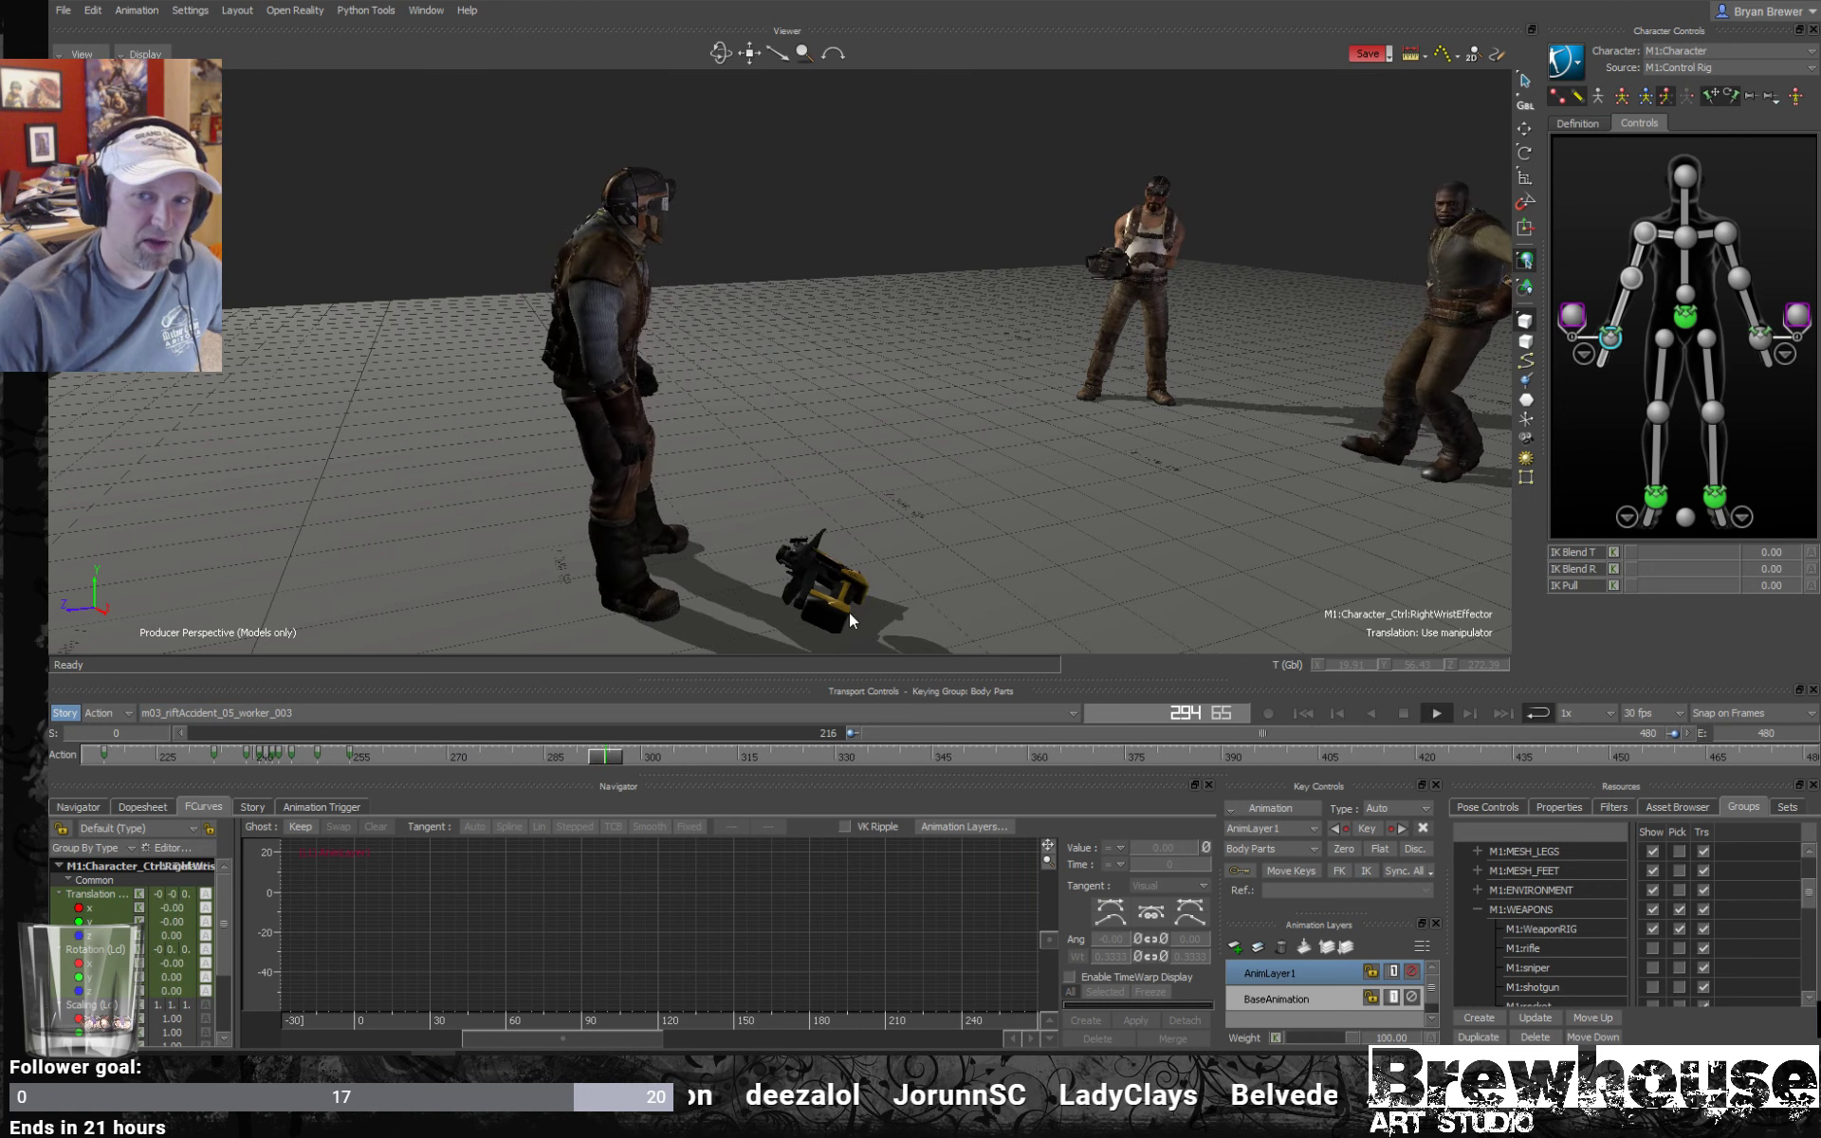
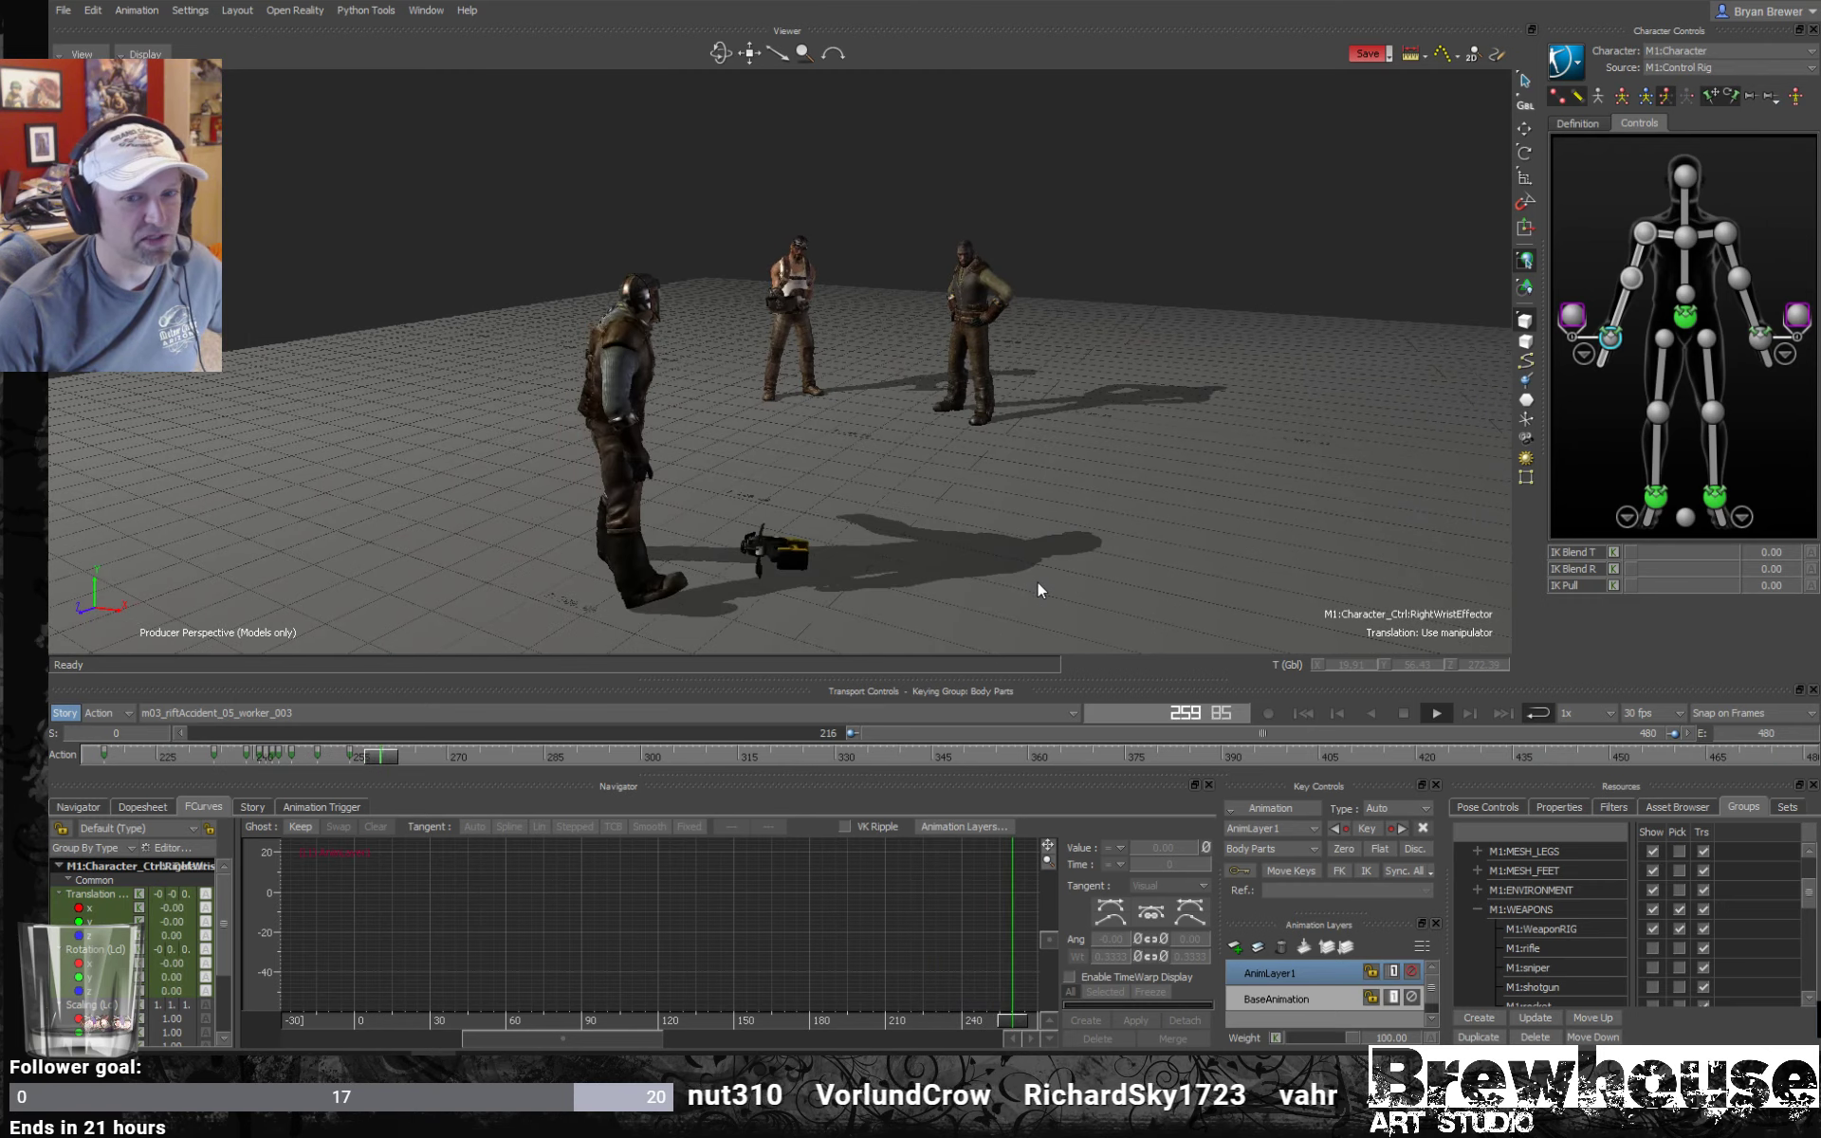
left_click_drag(1021, 579, 1095, 572, "ctrl+shift")
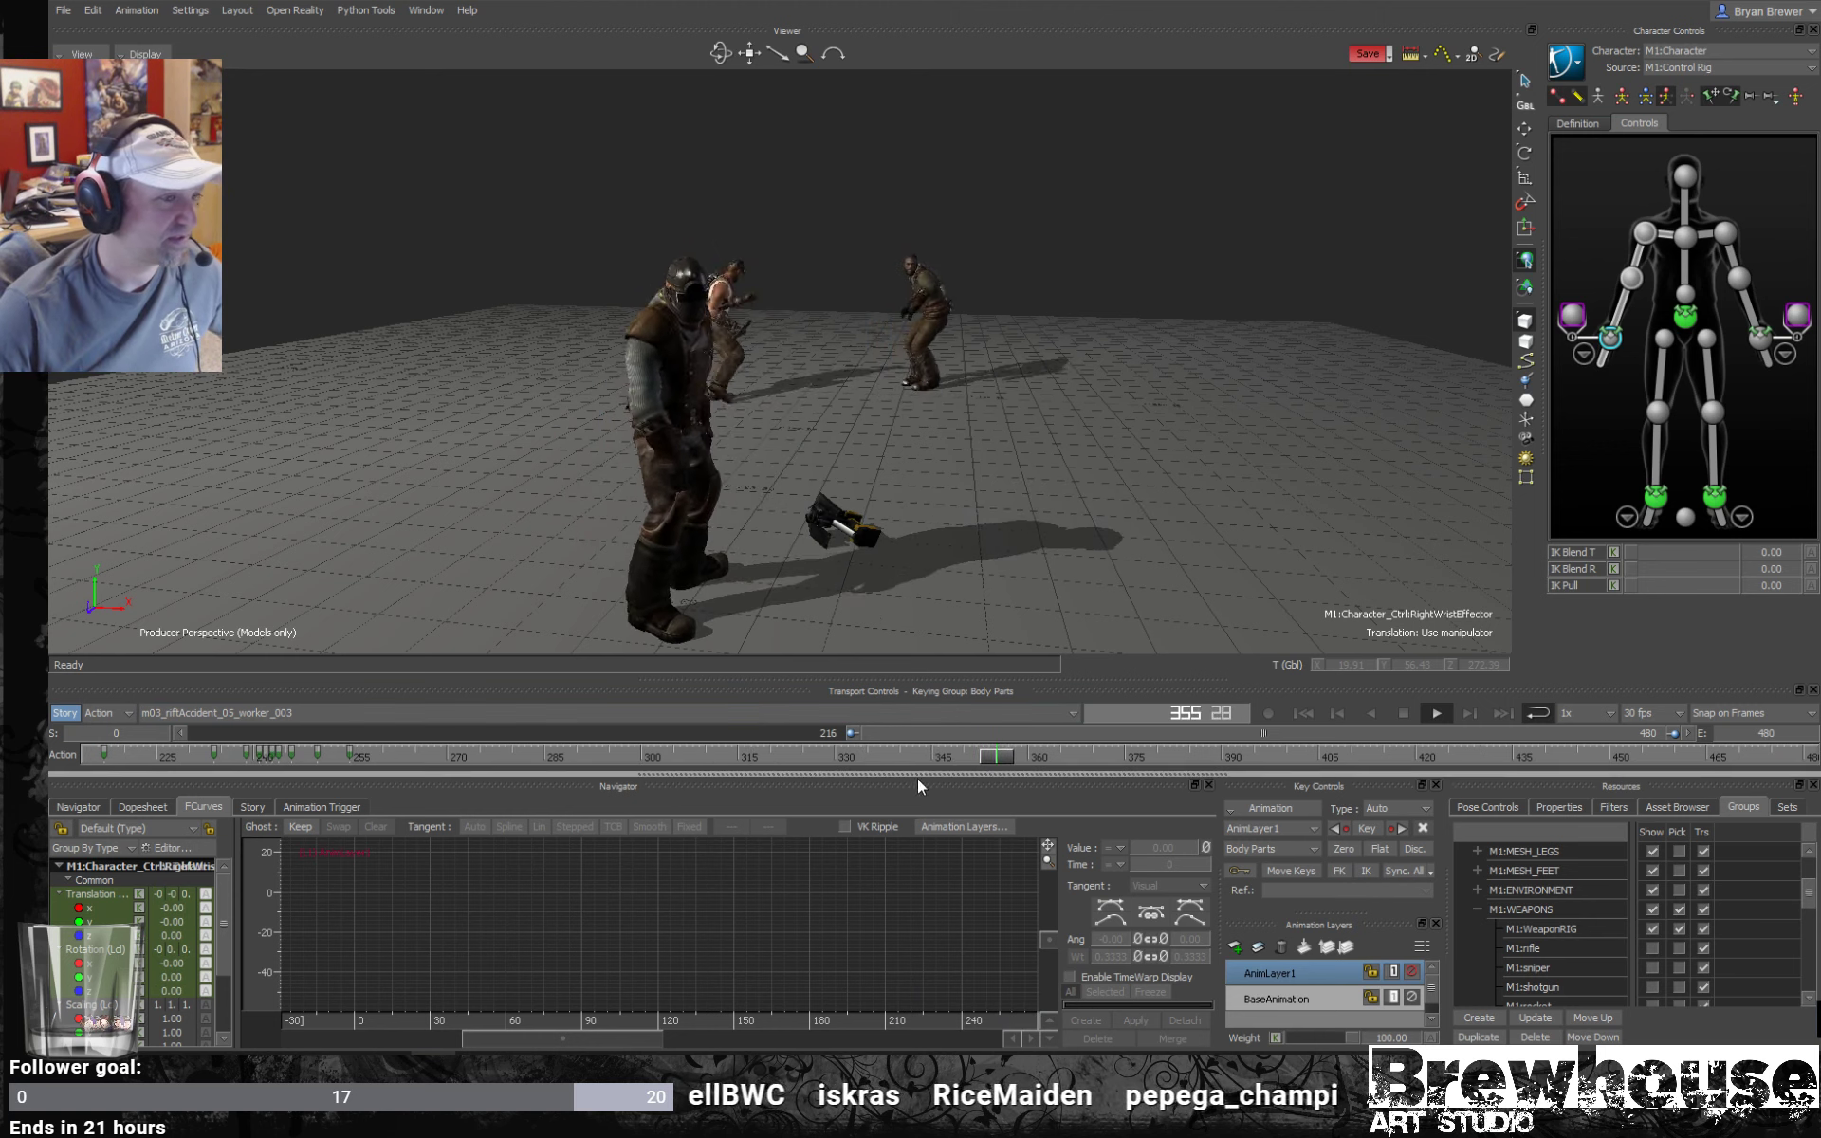
Replay and scrub the extended shot, examining the worker from the weapon drop through the fall around frame 384.
left_click_drag(1167, 760, 265, 753)
key("ctrl+space")
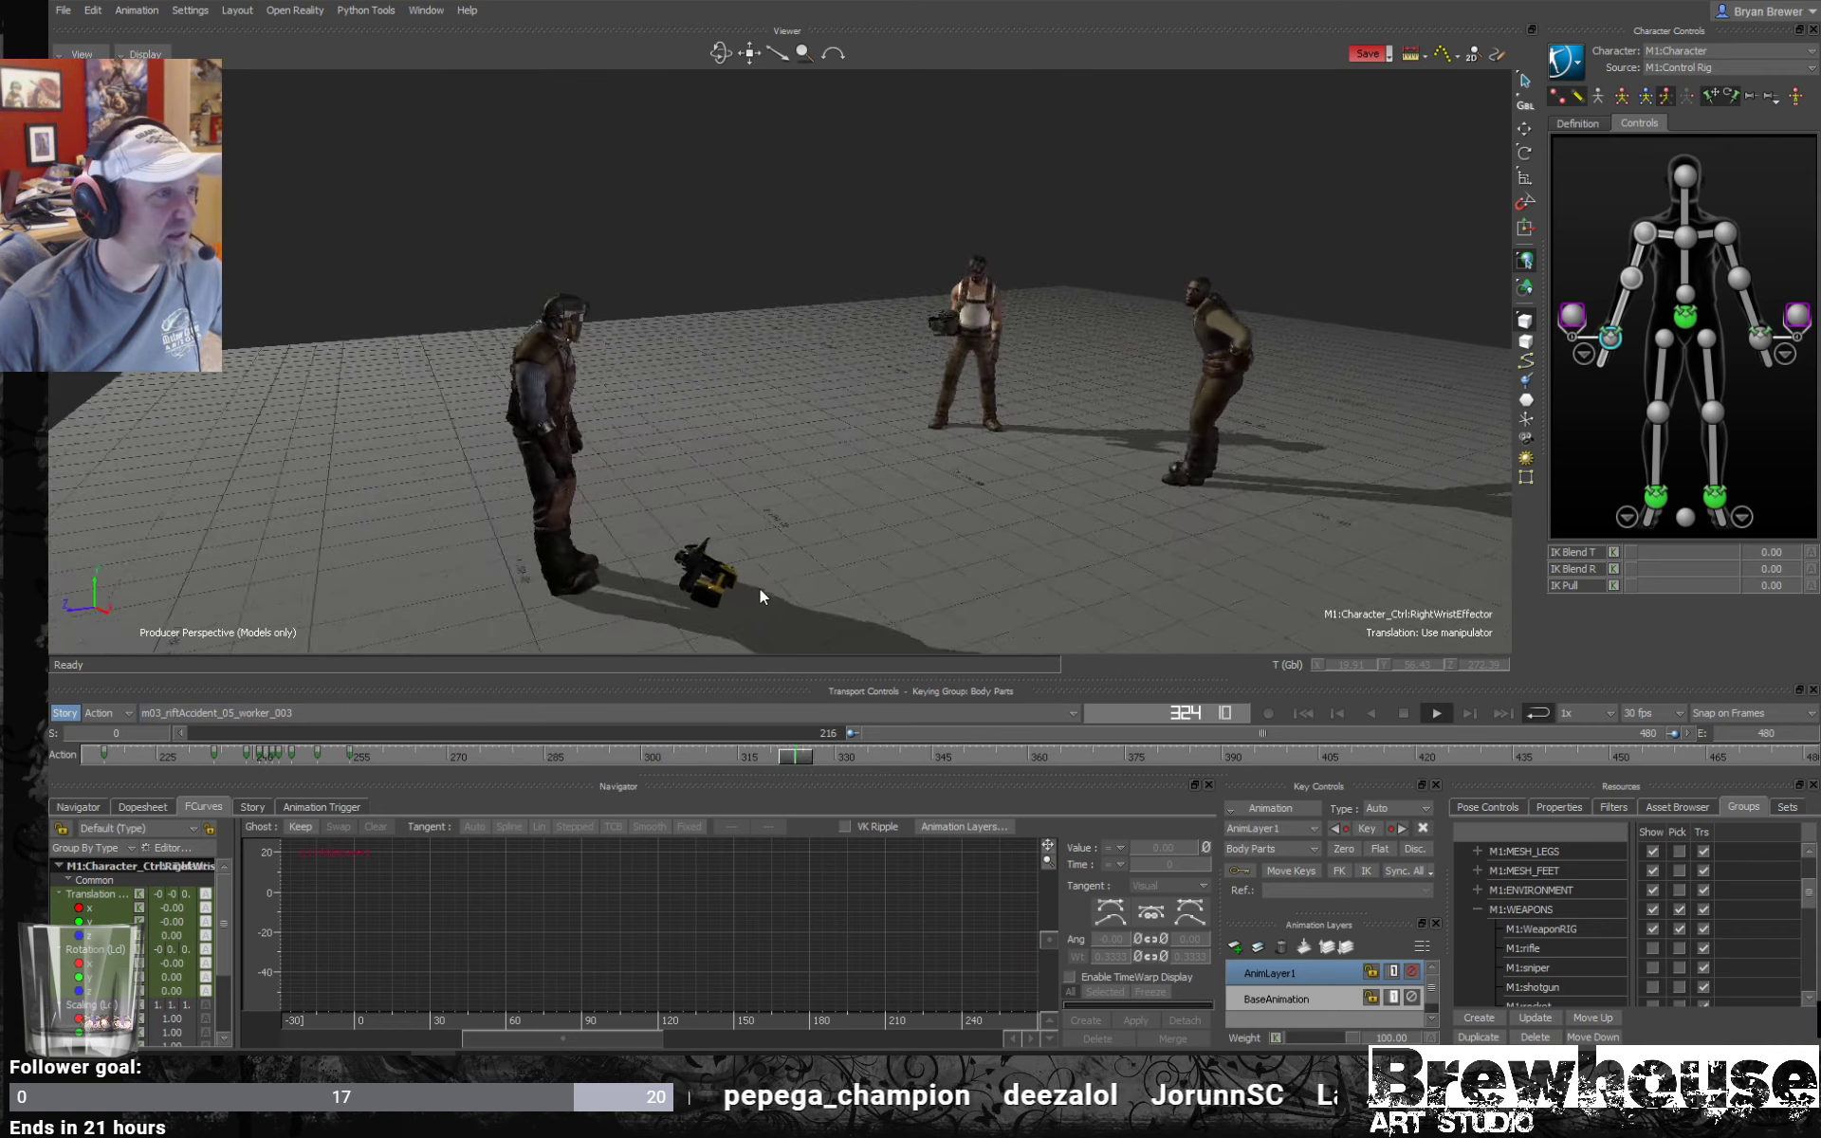
key("ctrl+space")
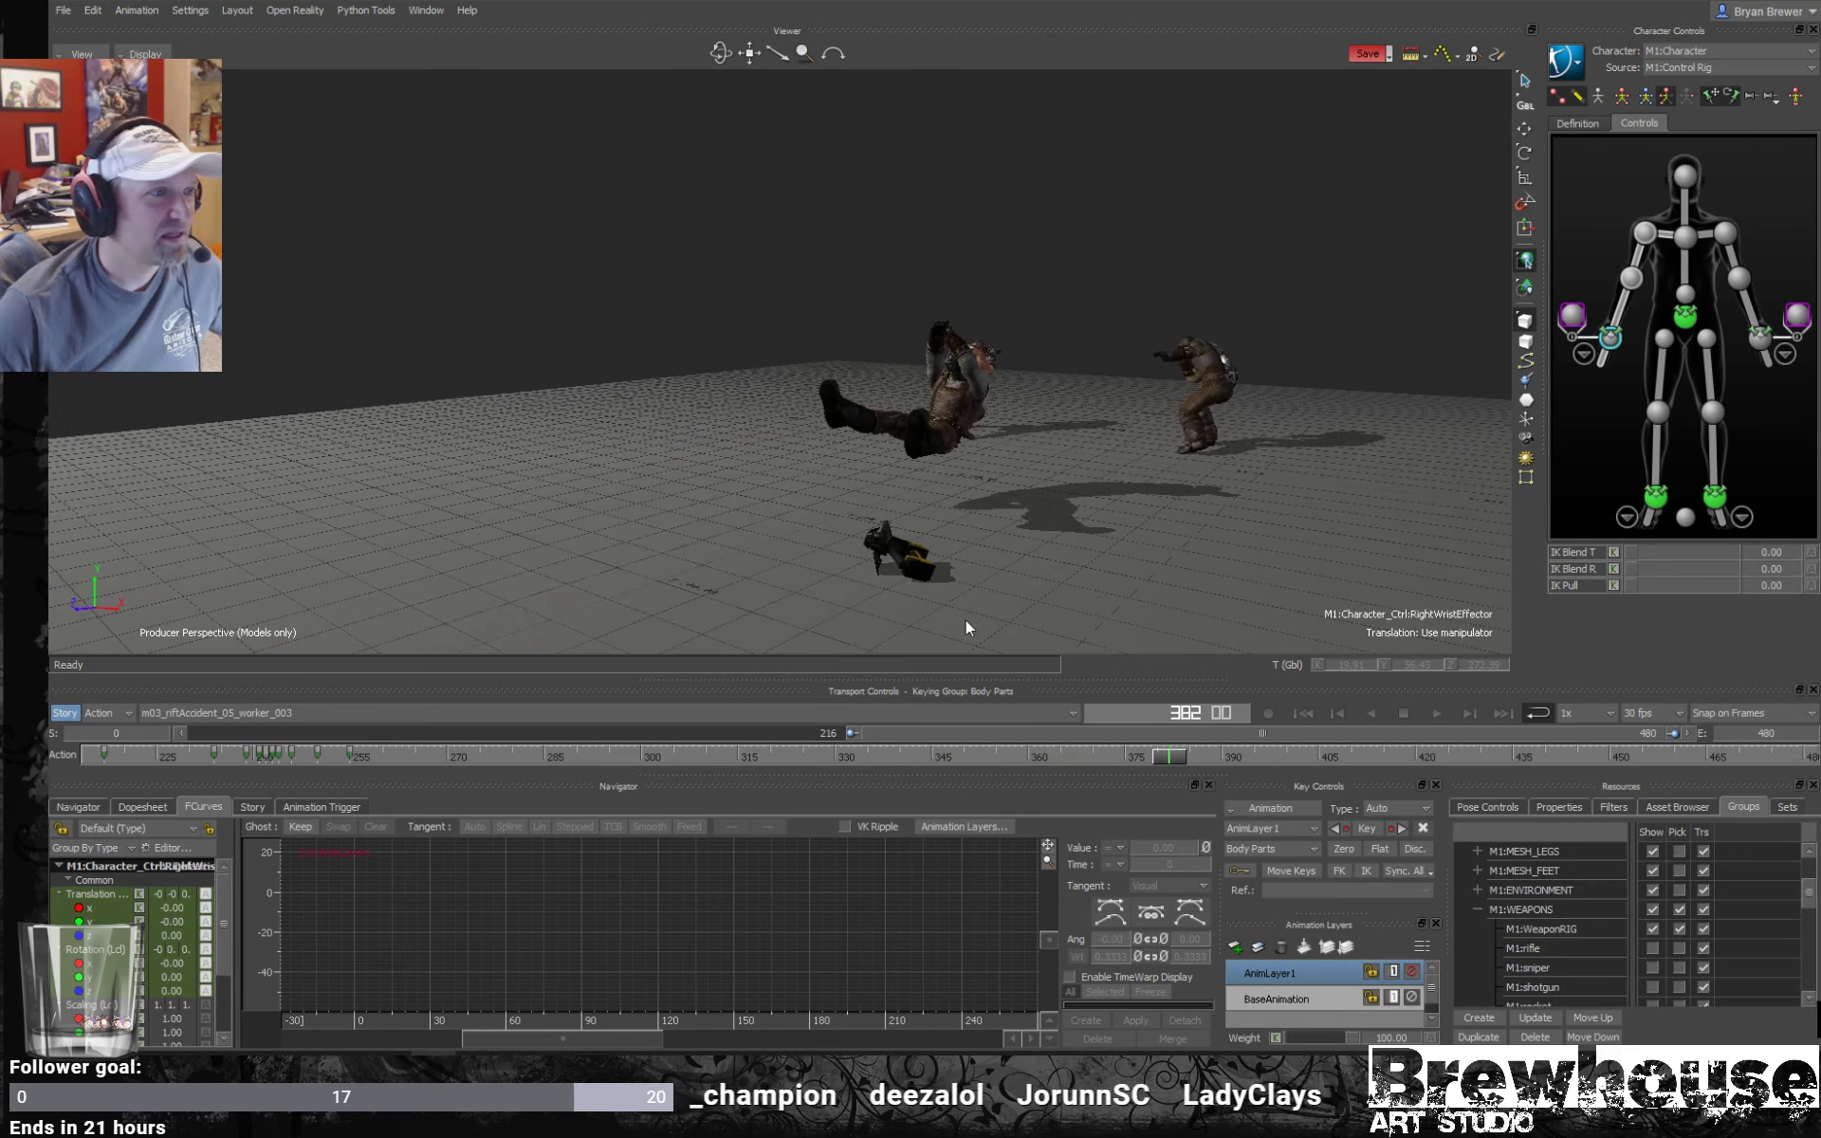
mouse_move(377, 756)
left_mouse_down()
mouse_move(132, 762)
mouse_move(846, 746)
mouse_move(349, 770)
left_mouse_up()
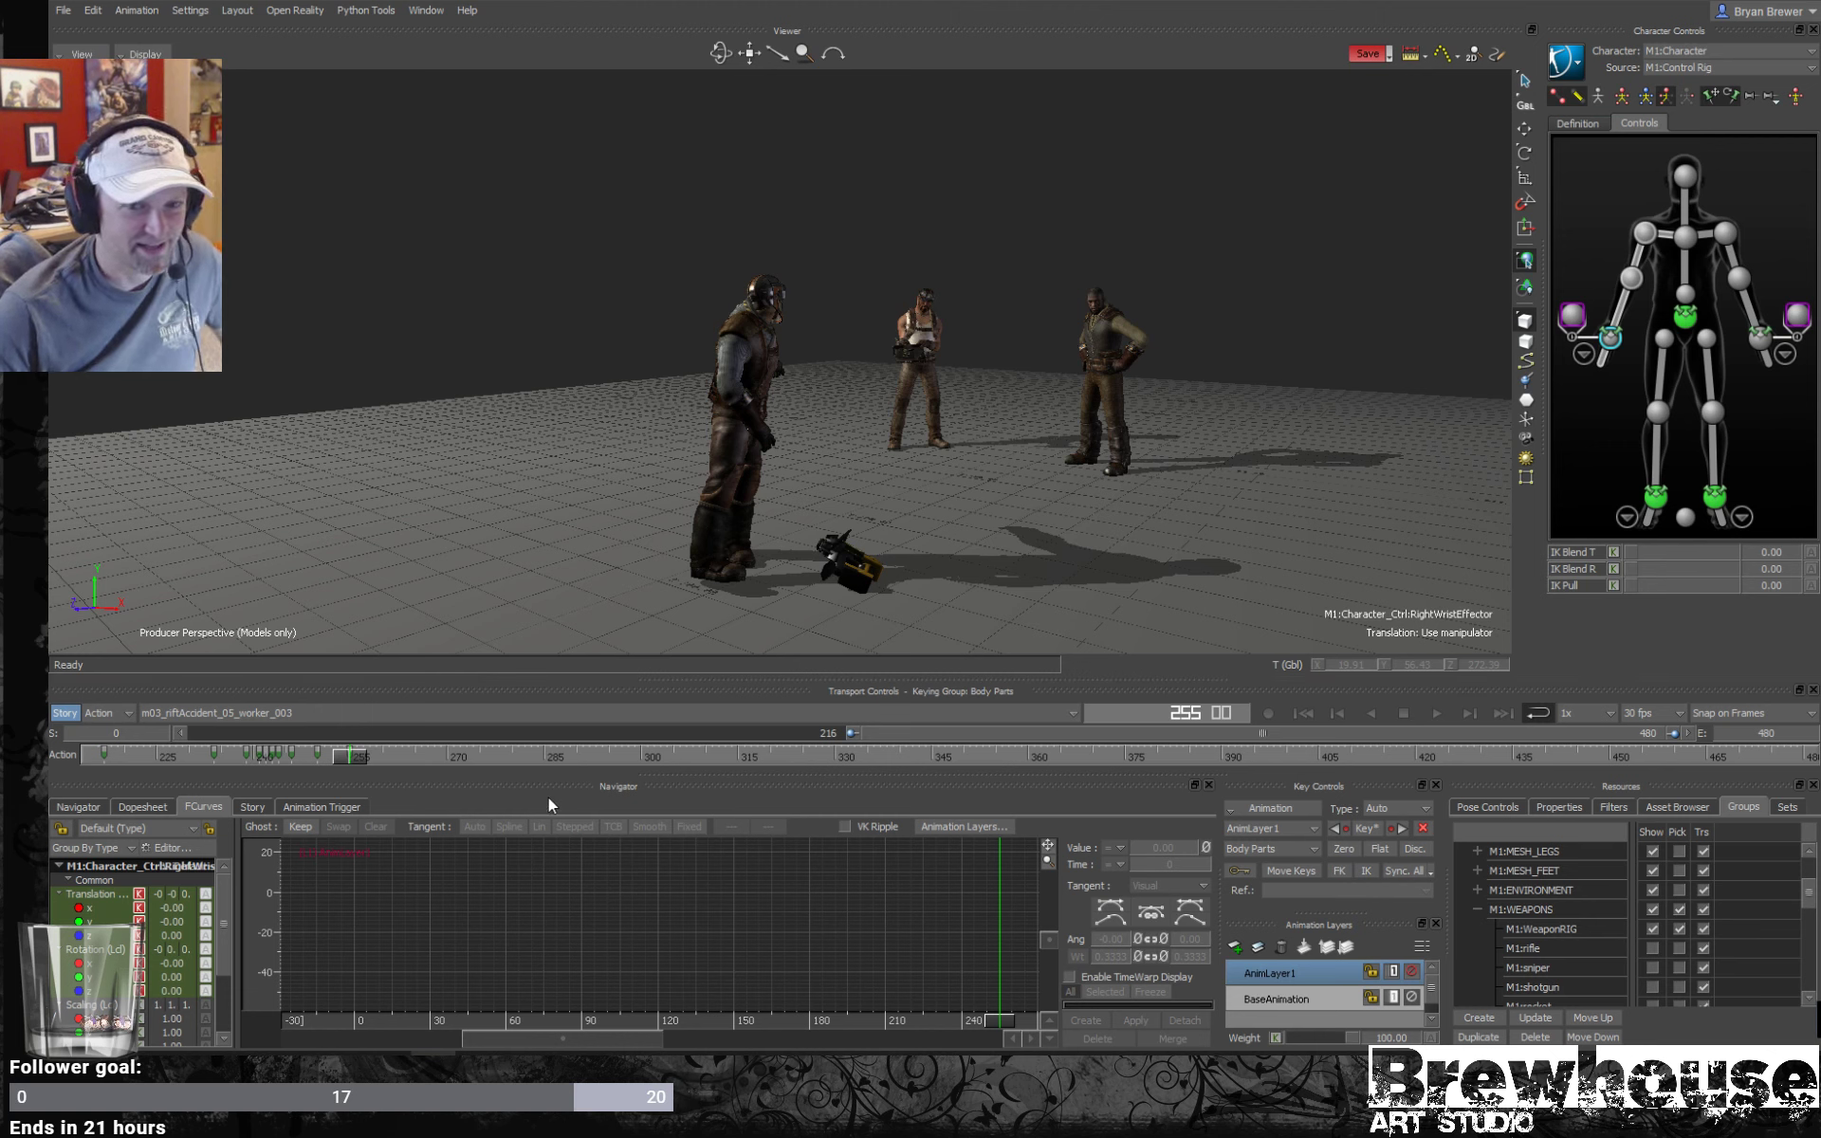
left_click_drag(349, 759, 98, 757)
key("ctrl+space")
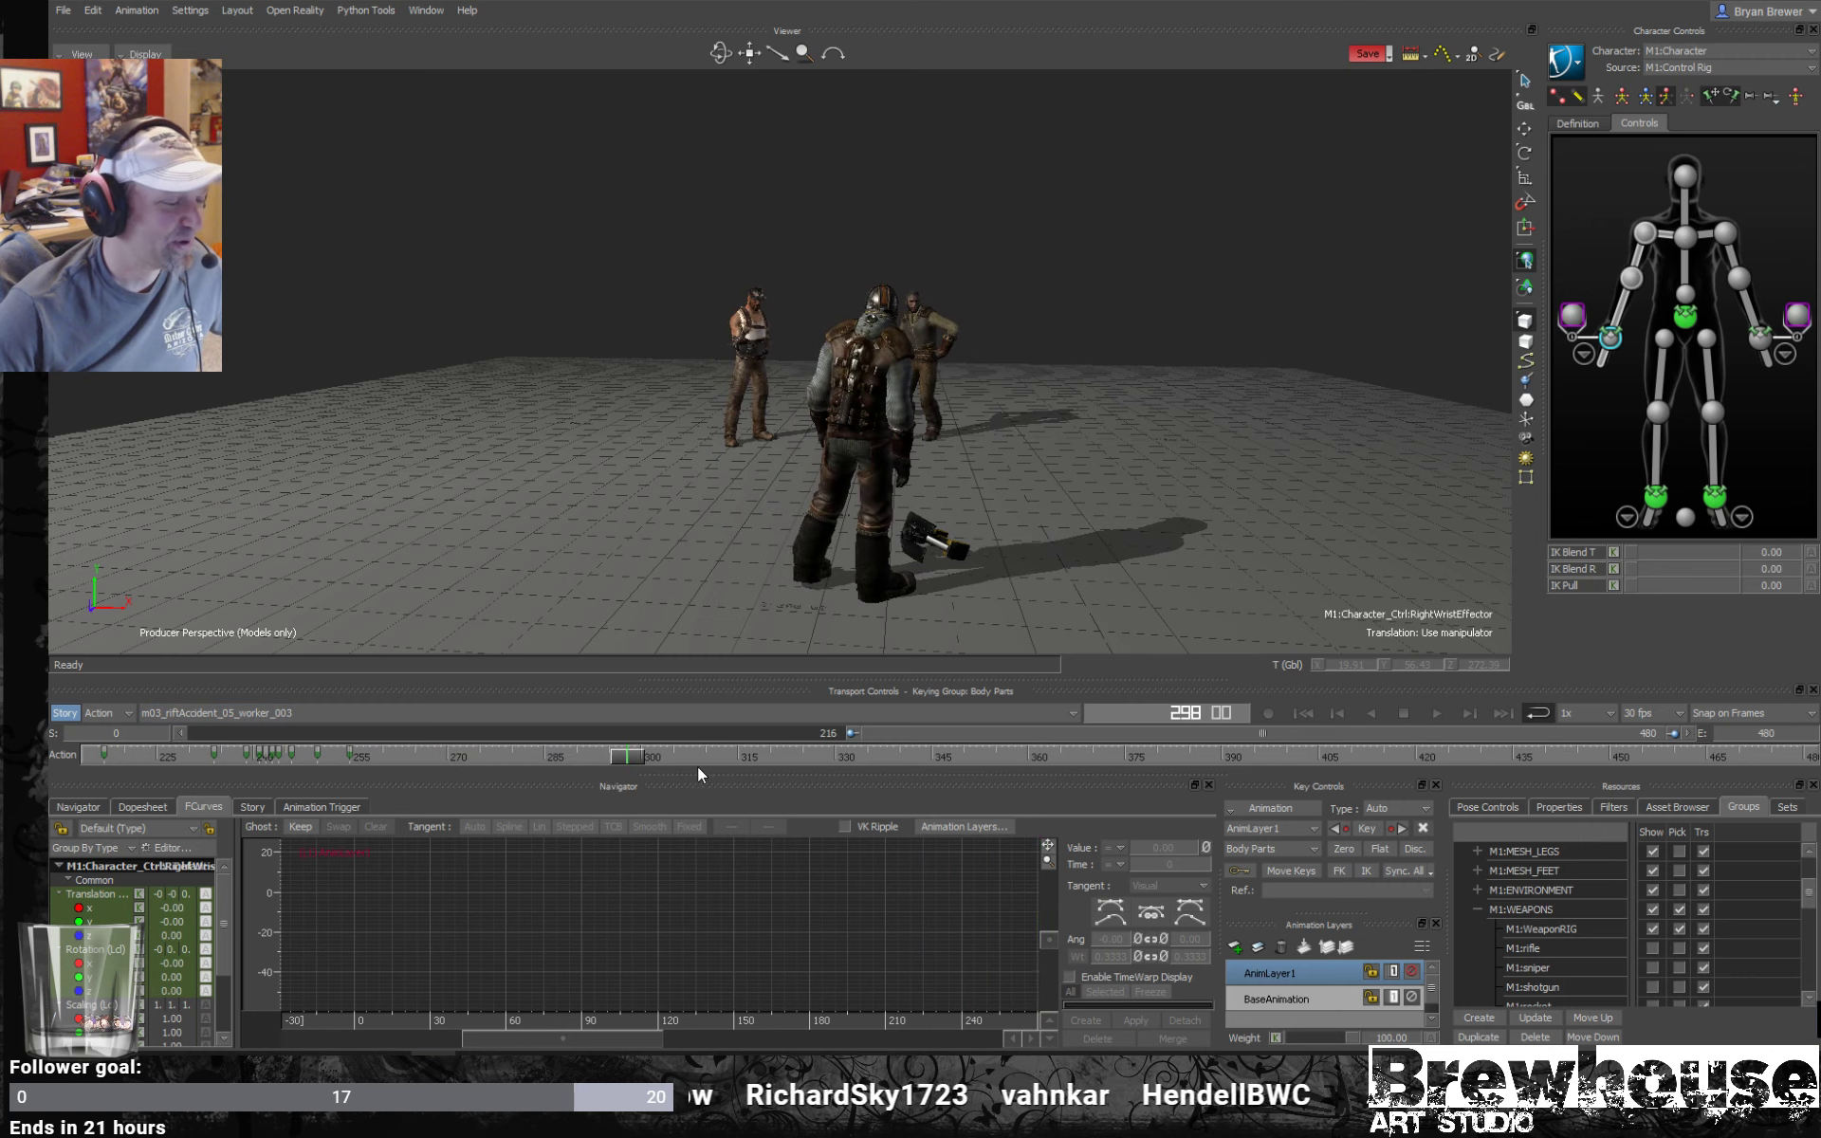
mouse_move(639, 758)
left_mouse_down()
mouse_move(212, 759)
mouse_move(440, 785)
left_mouse_up()
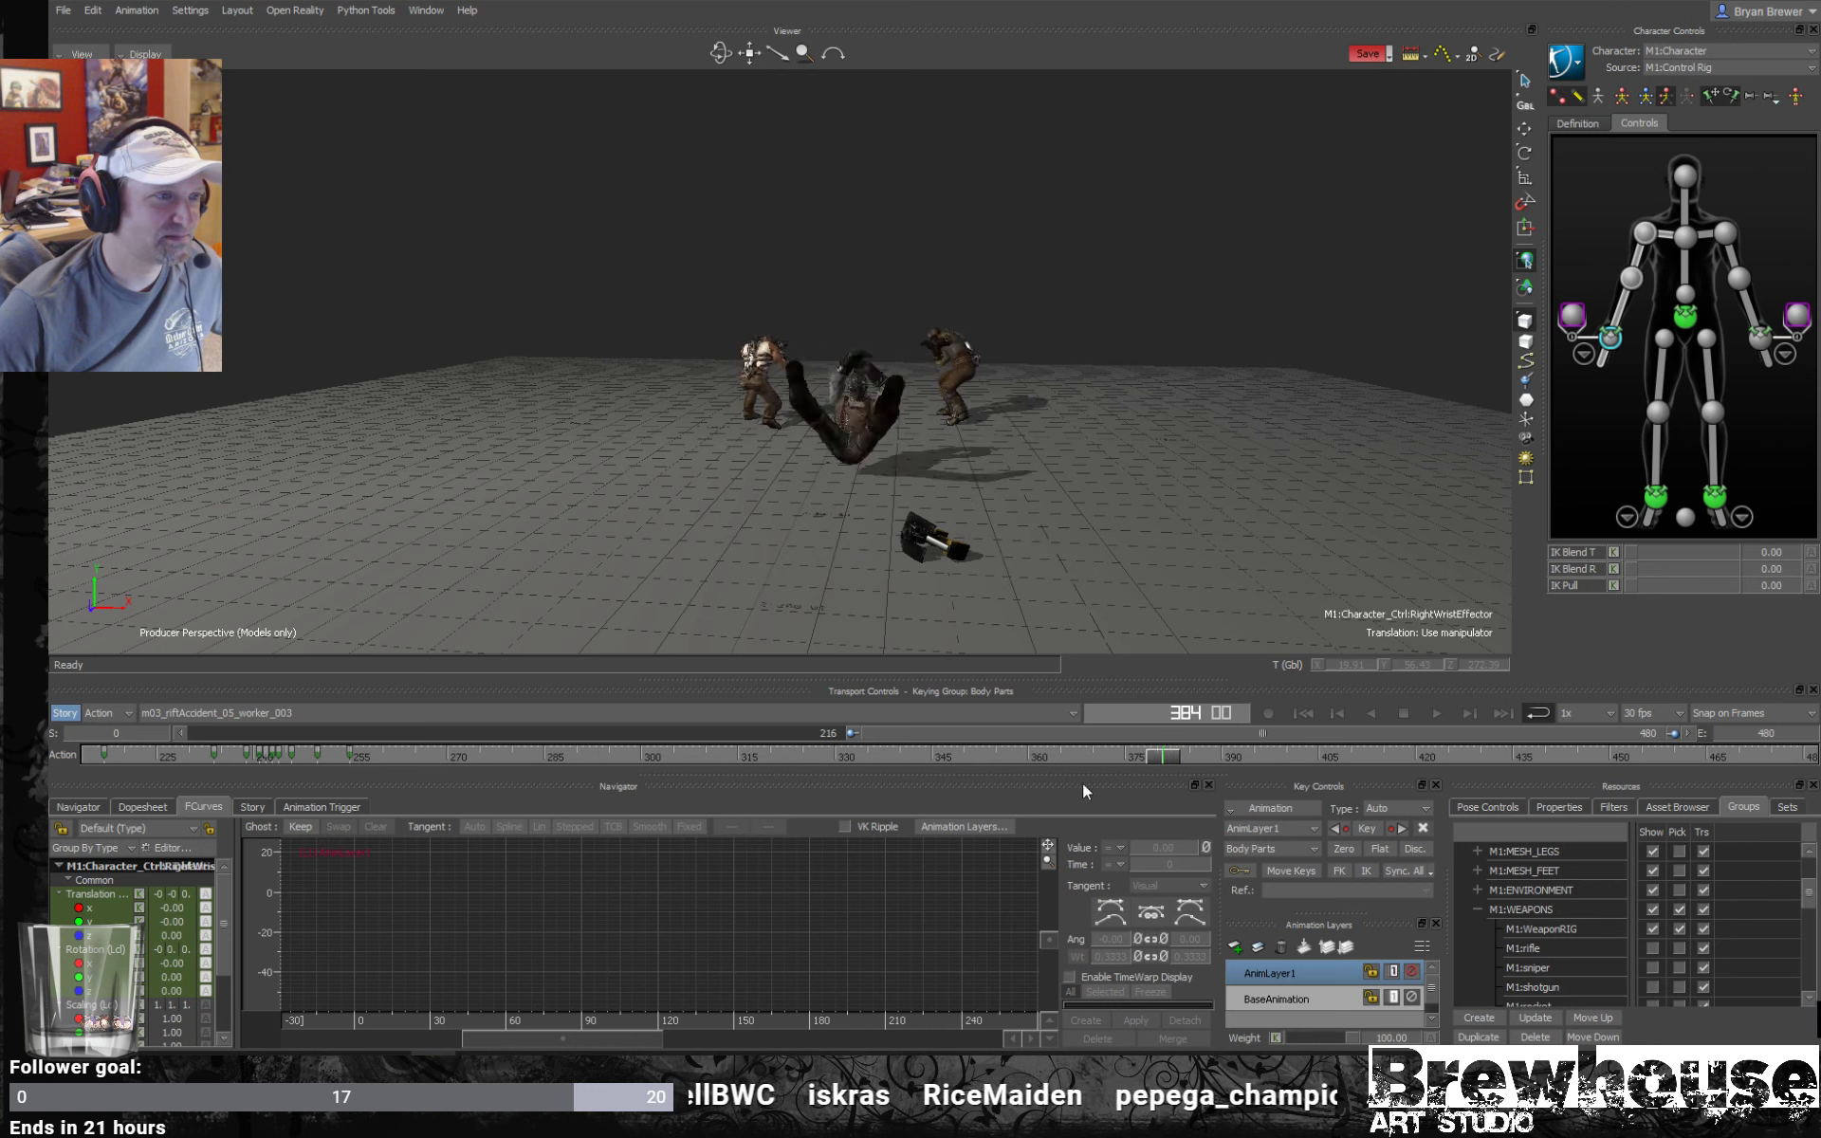
left_click(622, 757)
mouse_move(592, 779)
left_mouse_down()
mouse_move(142, 782)
mouse_move(252, 783)
left_mouse_up()
Play the shot from frame 240 while orbiting around the three characters, examining the motion from several angles.
left_click_drag(878, 462, 716, 471, "alt")
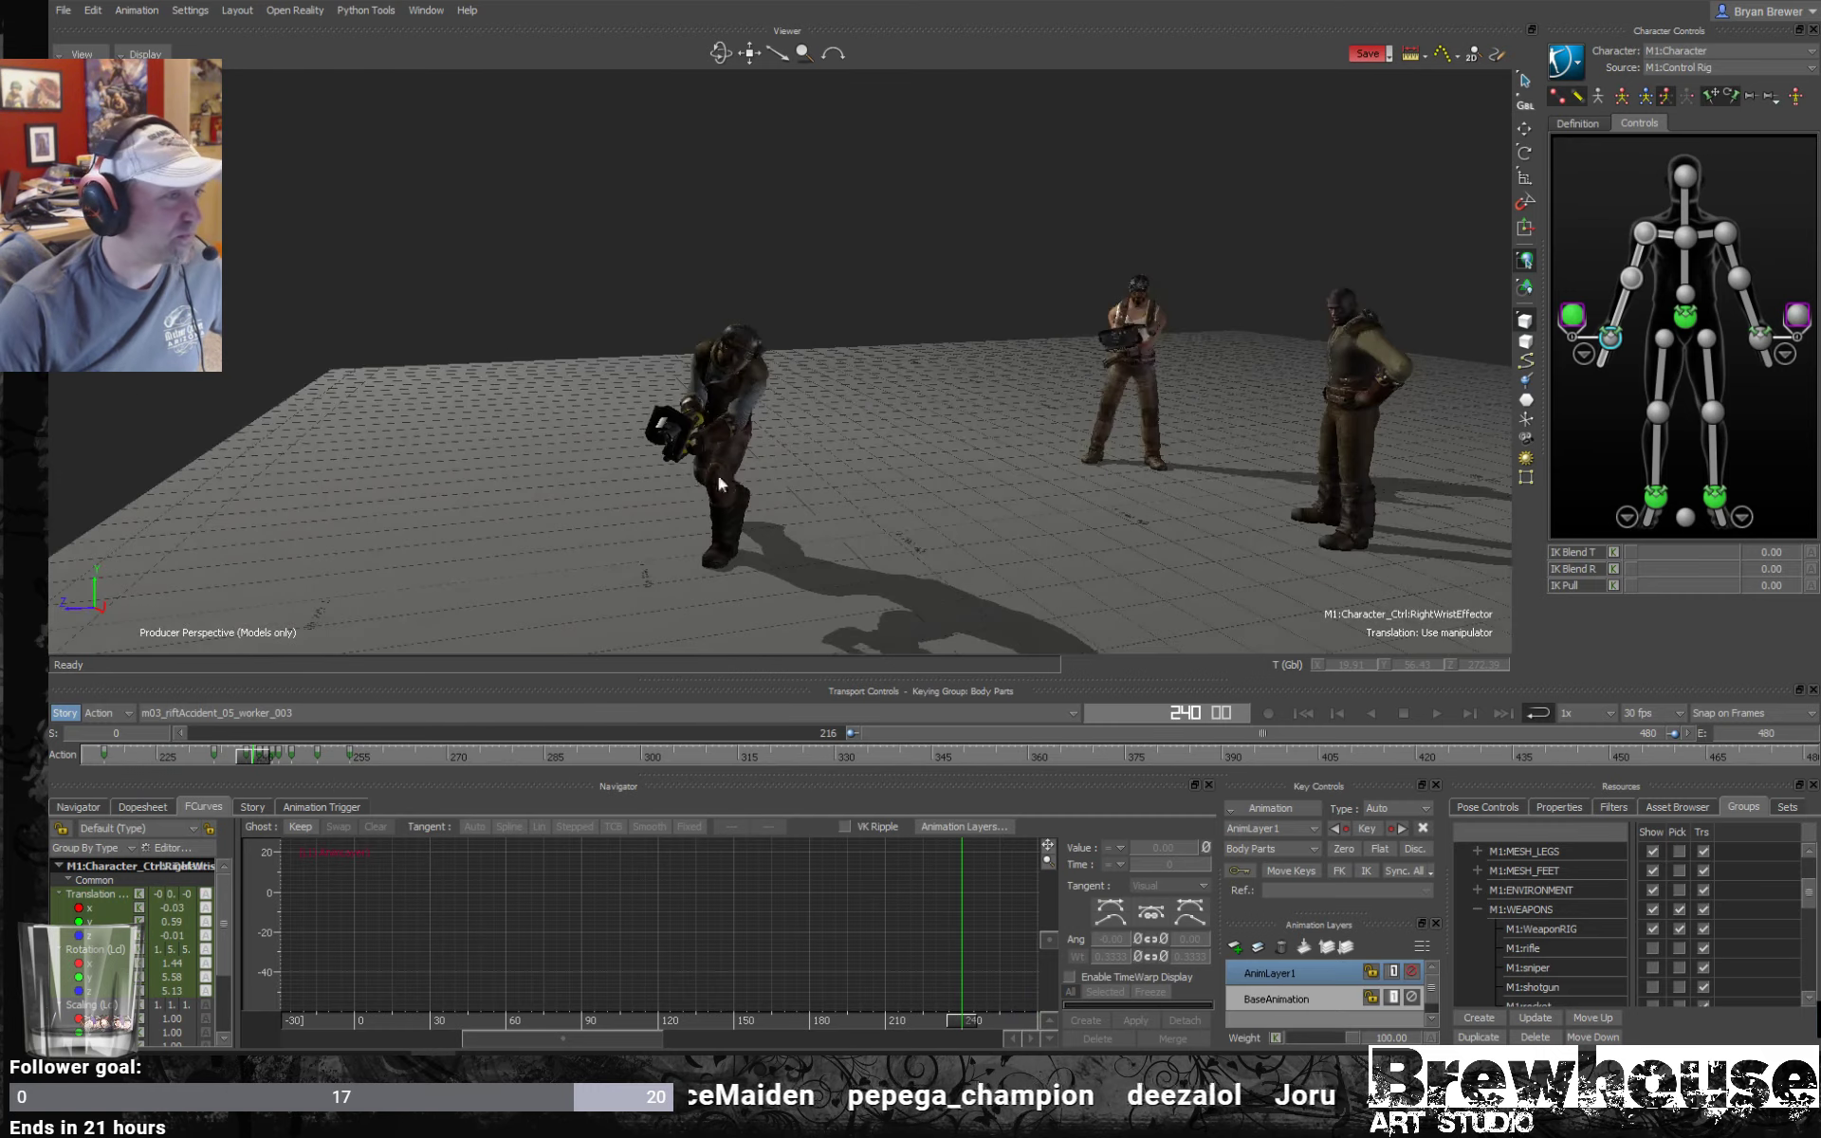
right_click_drag(716, 472, 829, 497, "alt")
left_click_drag(828, 497, 798, 511, "alt")
right_click_drag(797, 511, 850, 490, "alt")
left_click_drag(851, 489, 1023, 509, "alt")
key("ctrl+space")
right_click_drag(1022, 510, 991, 509, "alt")
left_click_drag(992, 509, 1052, 487, "alt")
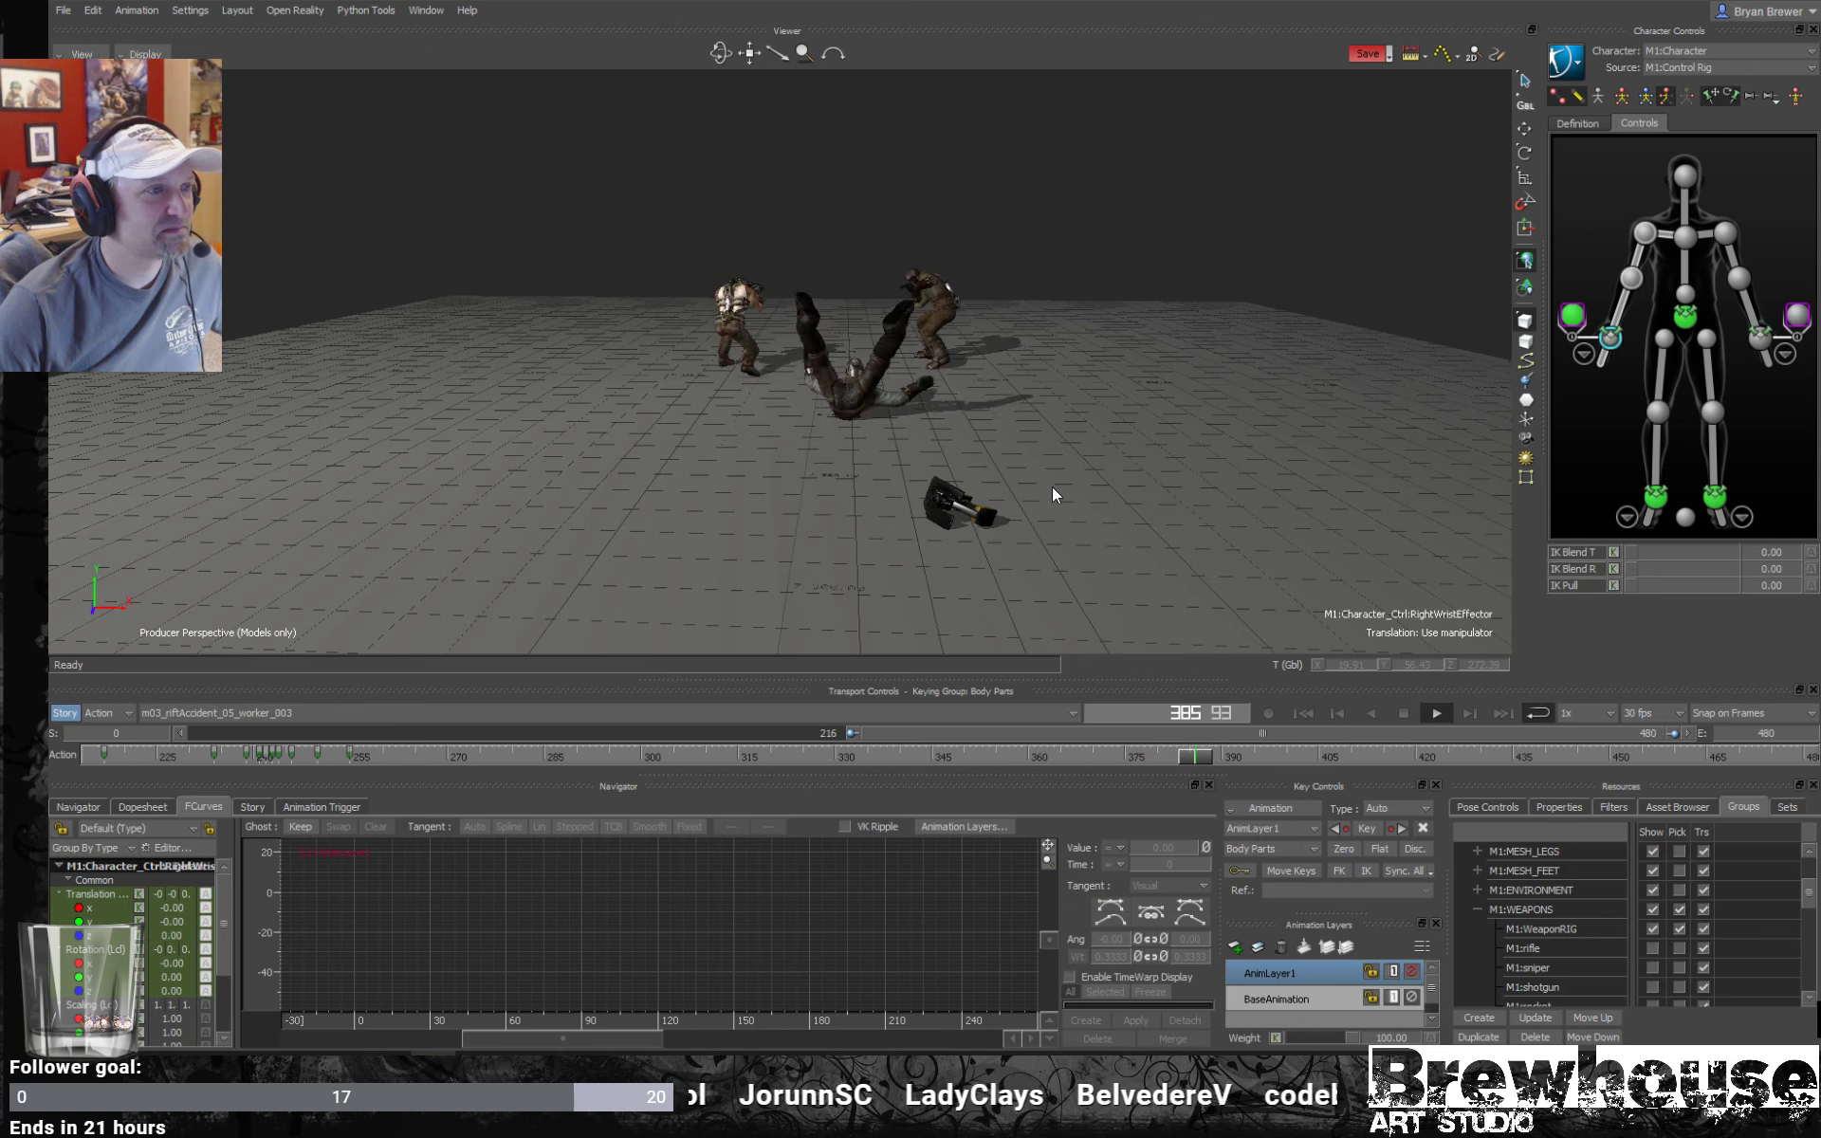
left_click_drag(1045, 489, 950, 489, "alt")
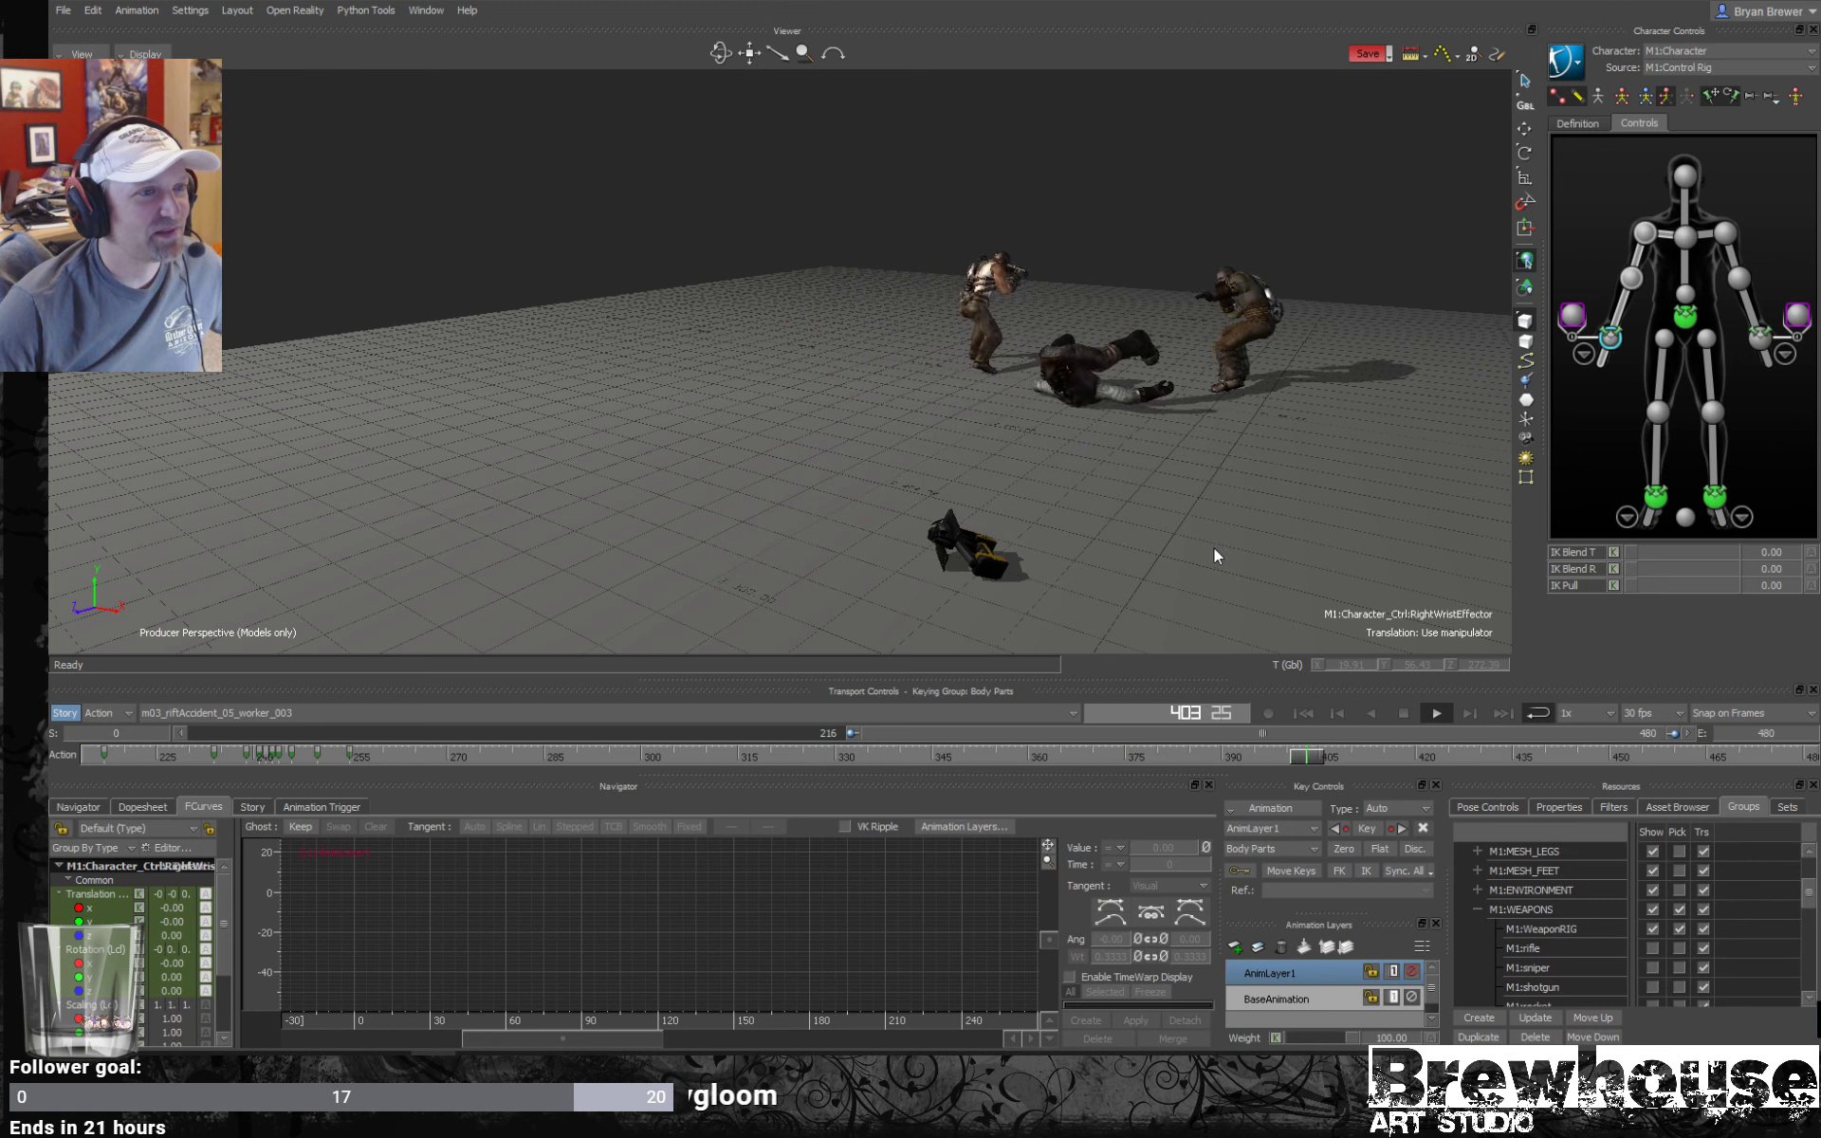
left_click_drag(1216, 513, 1041, 582, "ctrl+shift")
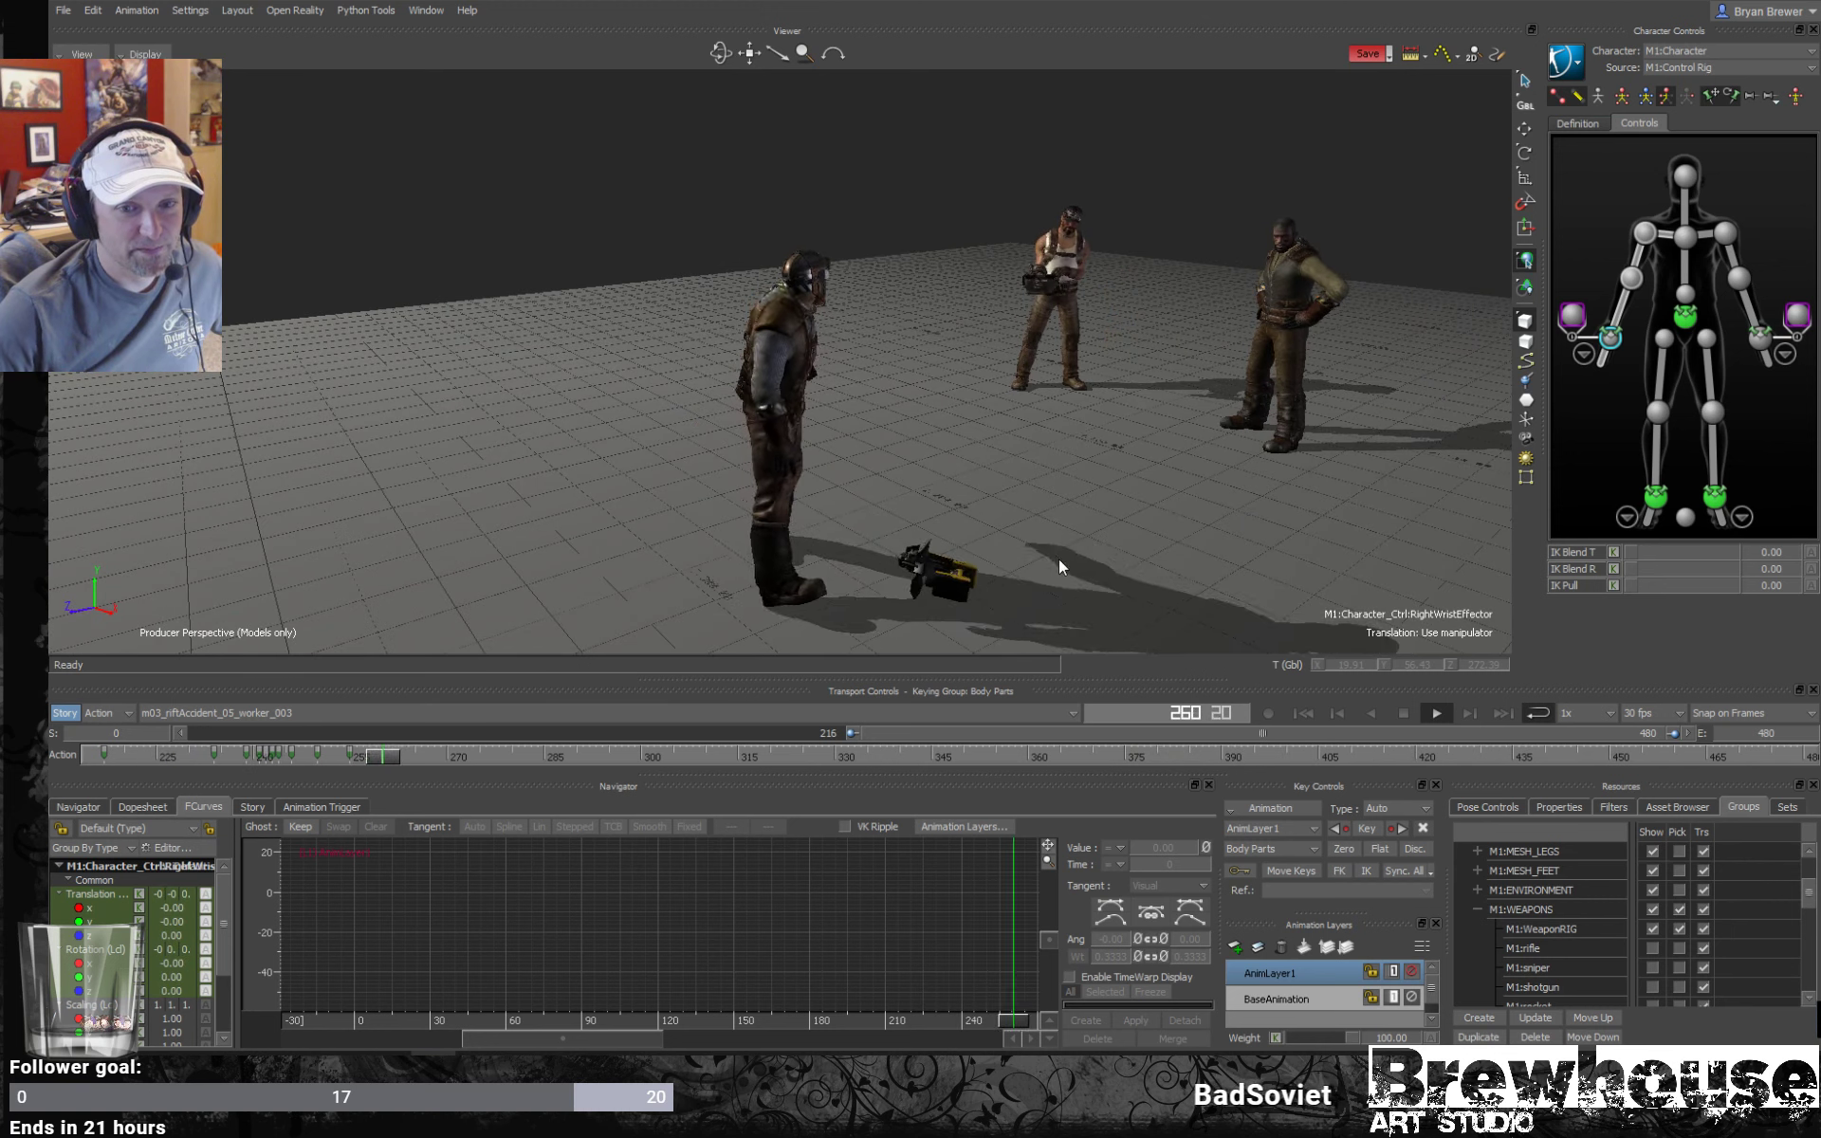
left_click_drag(1059, 560, 1188, 560, "ctrl+shift")
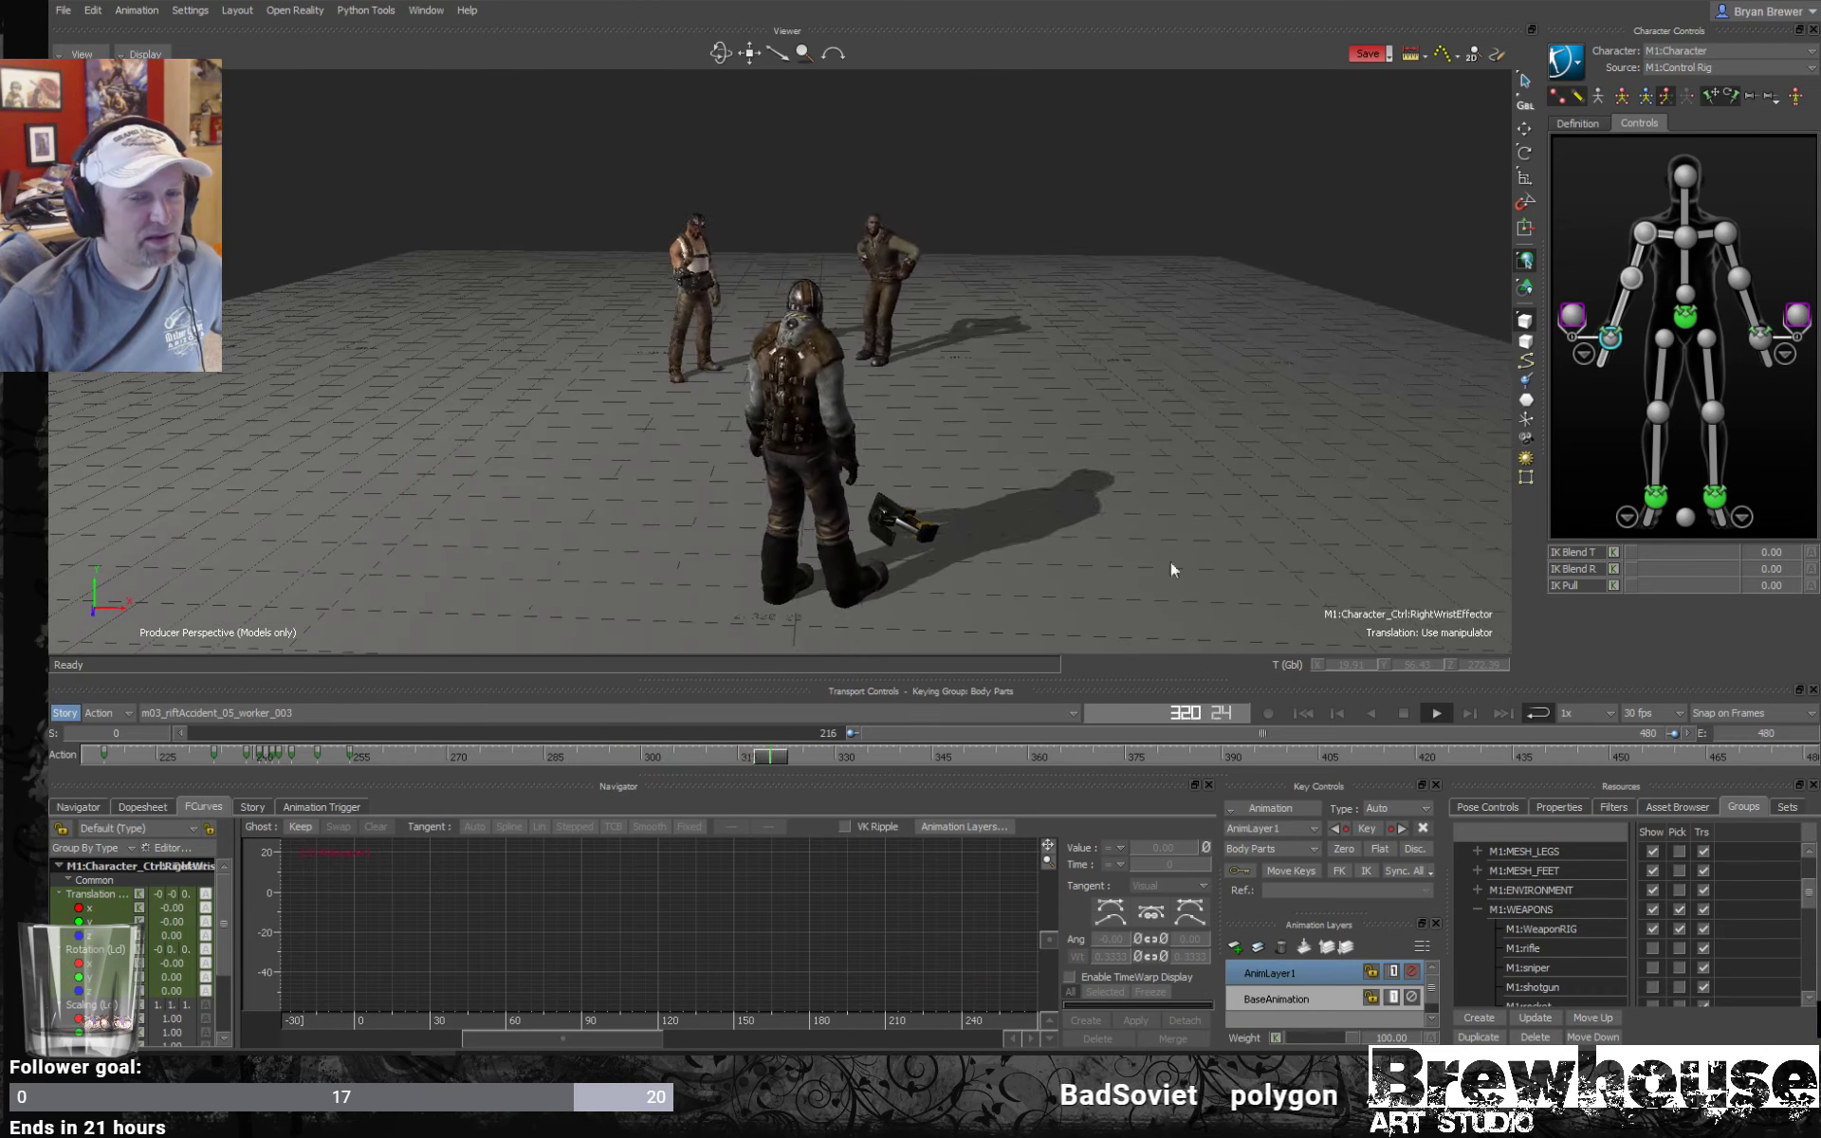
left_click_drag(1038, 563, 1097, 528, "ctrl")
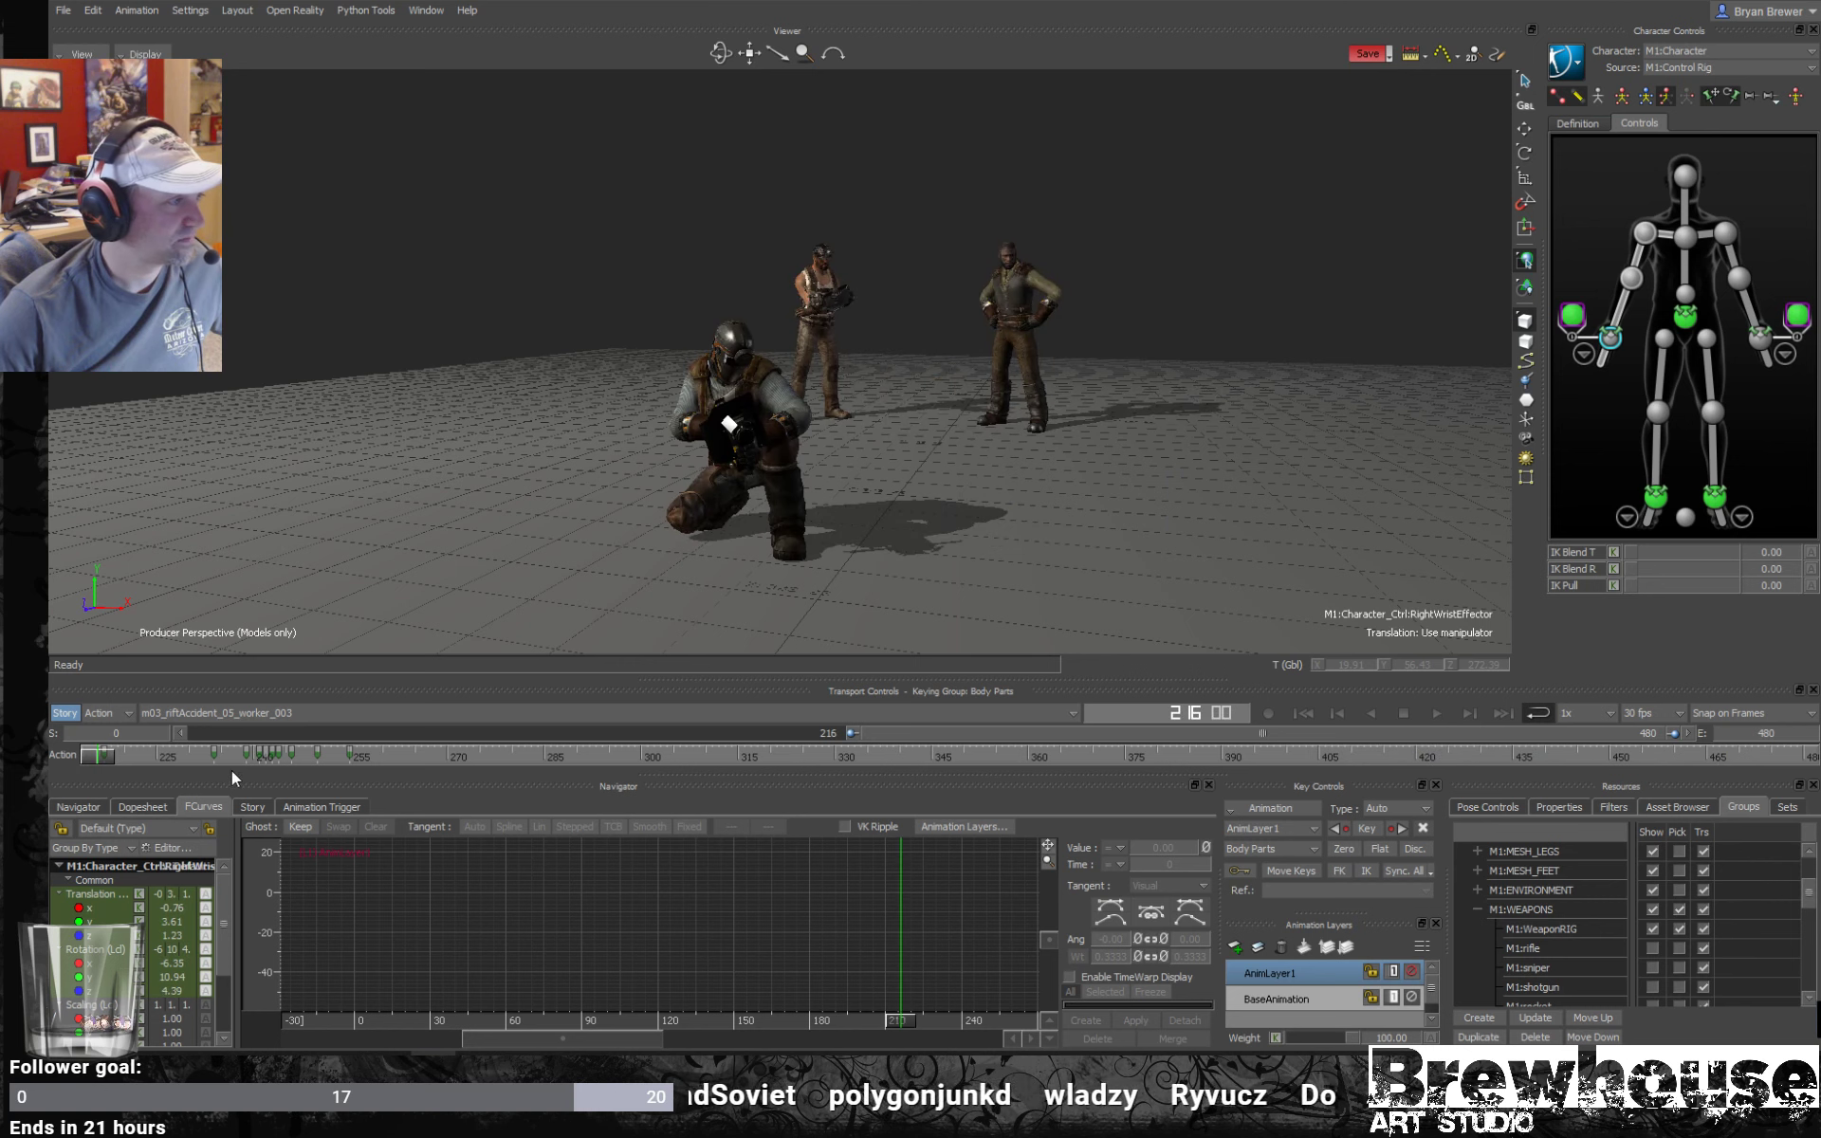
Replay the shot from frame 216 and scrub ahead to frame 417, reviewing the worker's rise, weapon drop and fall.
left_click_drag(97, 755, 197, 759)
left_click_drag(332, 776, 439, 763)
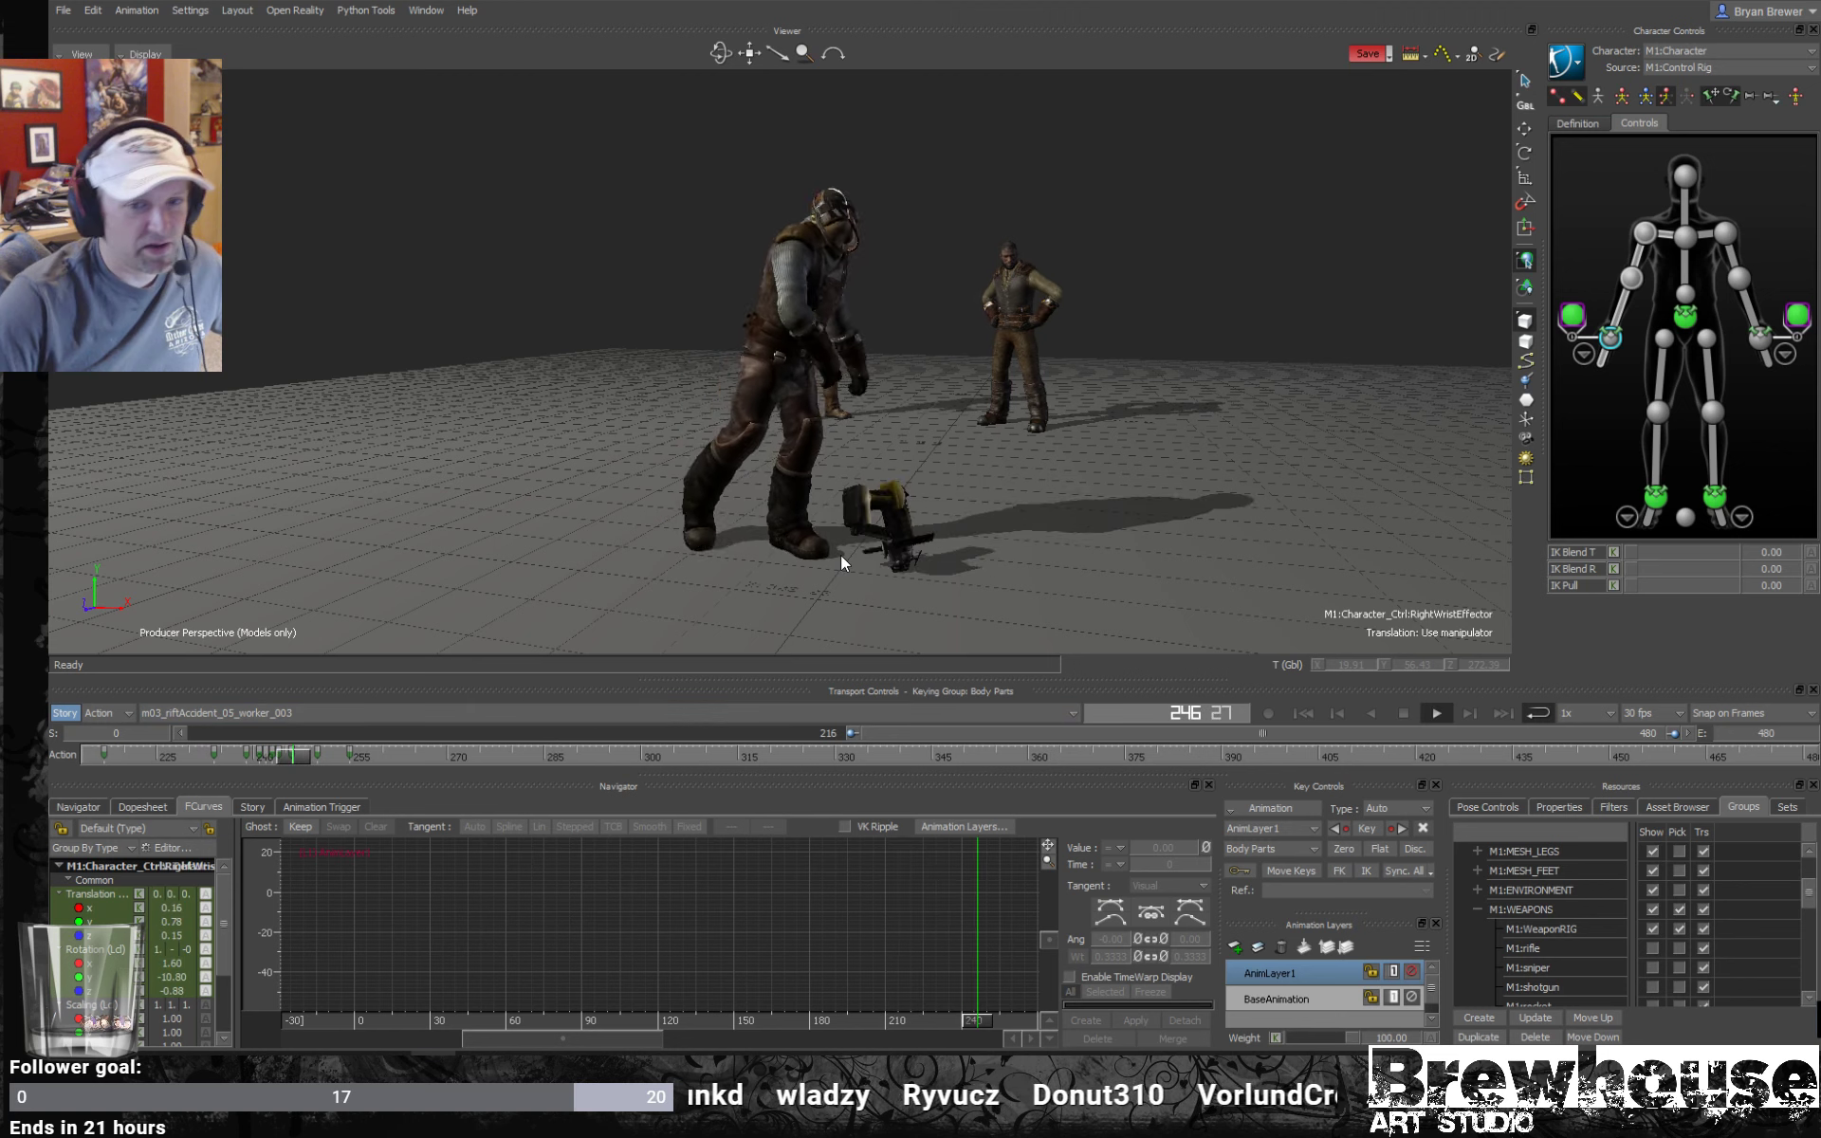
key("space")
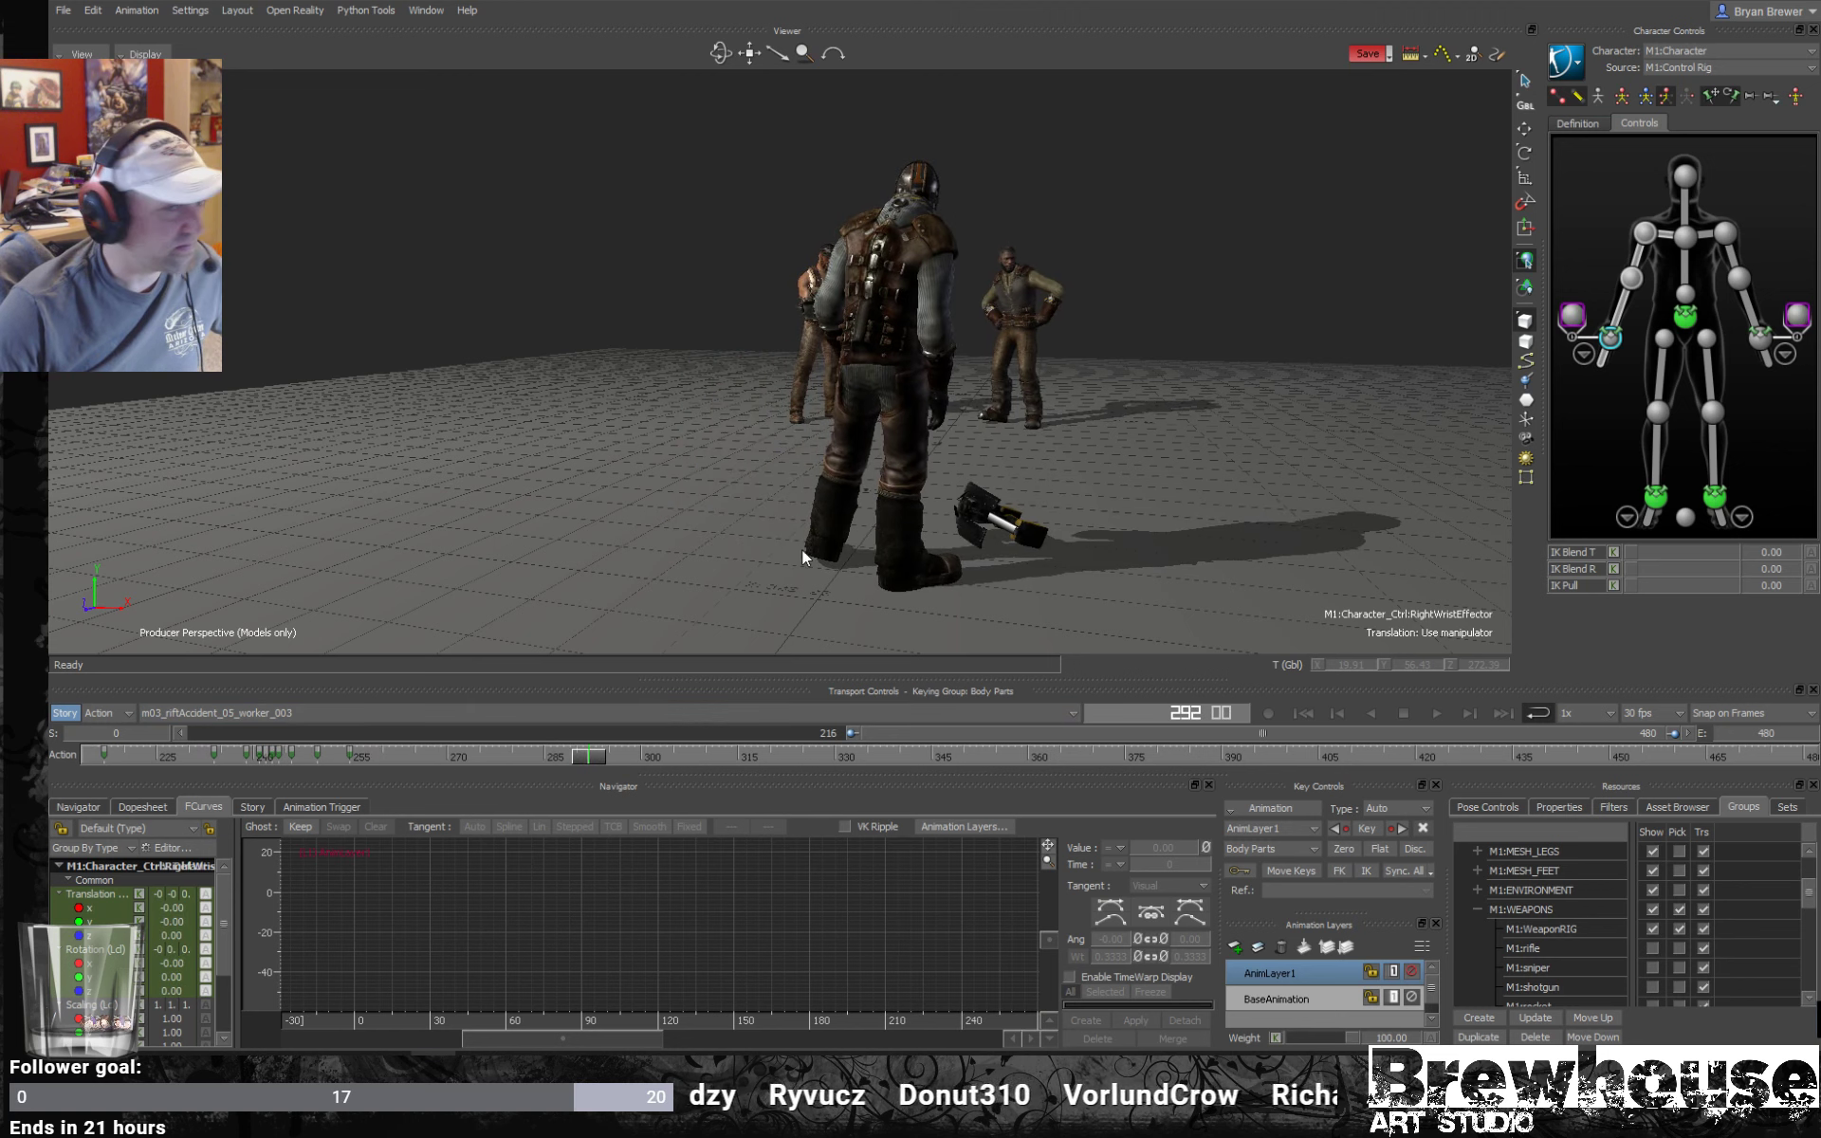
left_click_drag(582, 752, 54, 722)
scroll(864, 566, "down", 2)
left_click_drag(864, 568, 949, 559, "ctrl+shift")
scroll(899, 589, "up", 2)
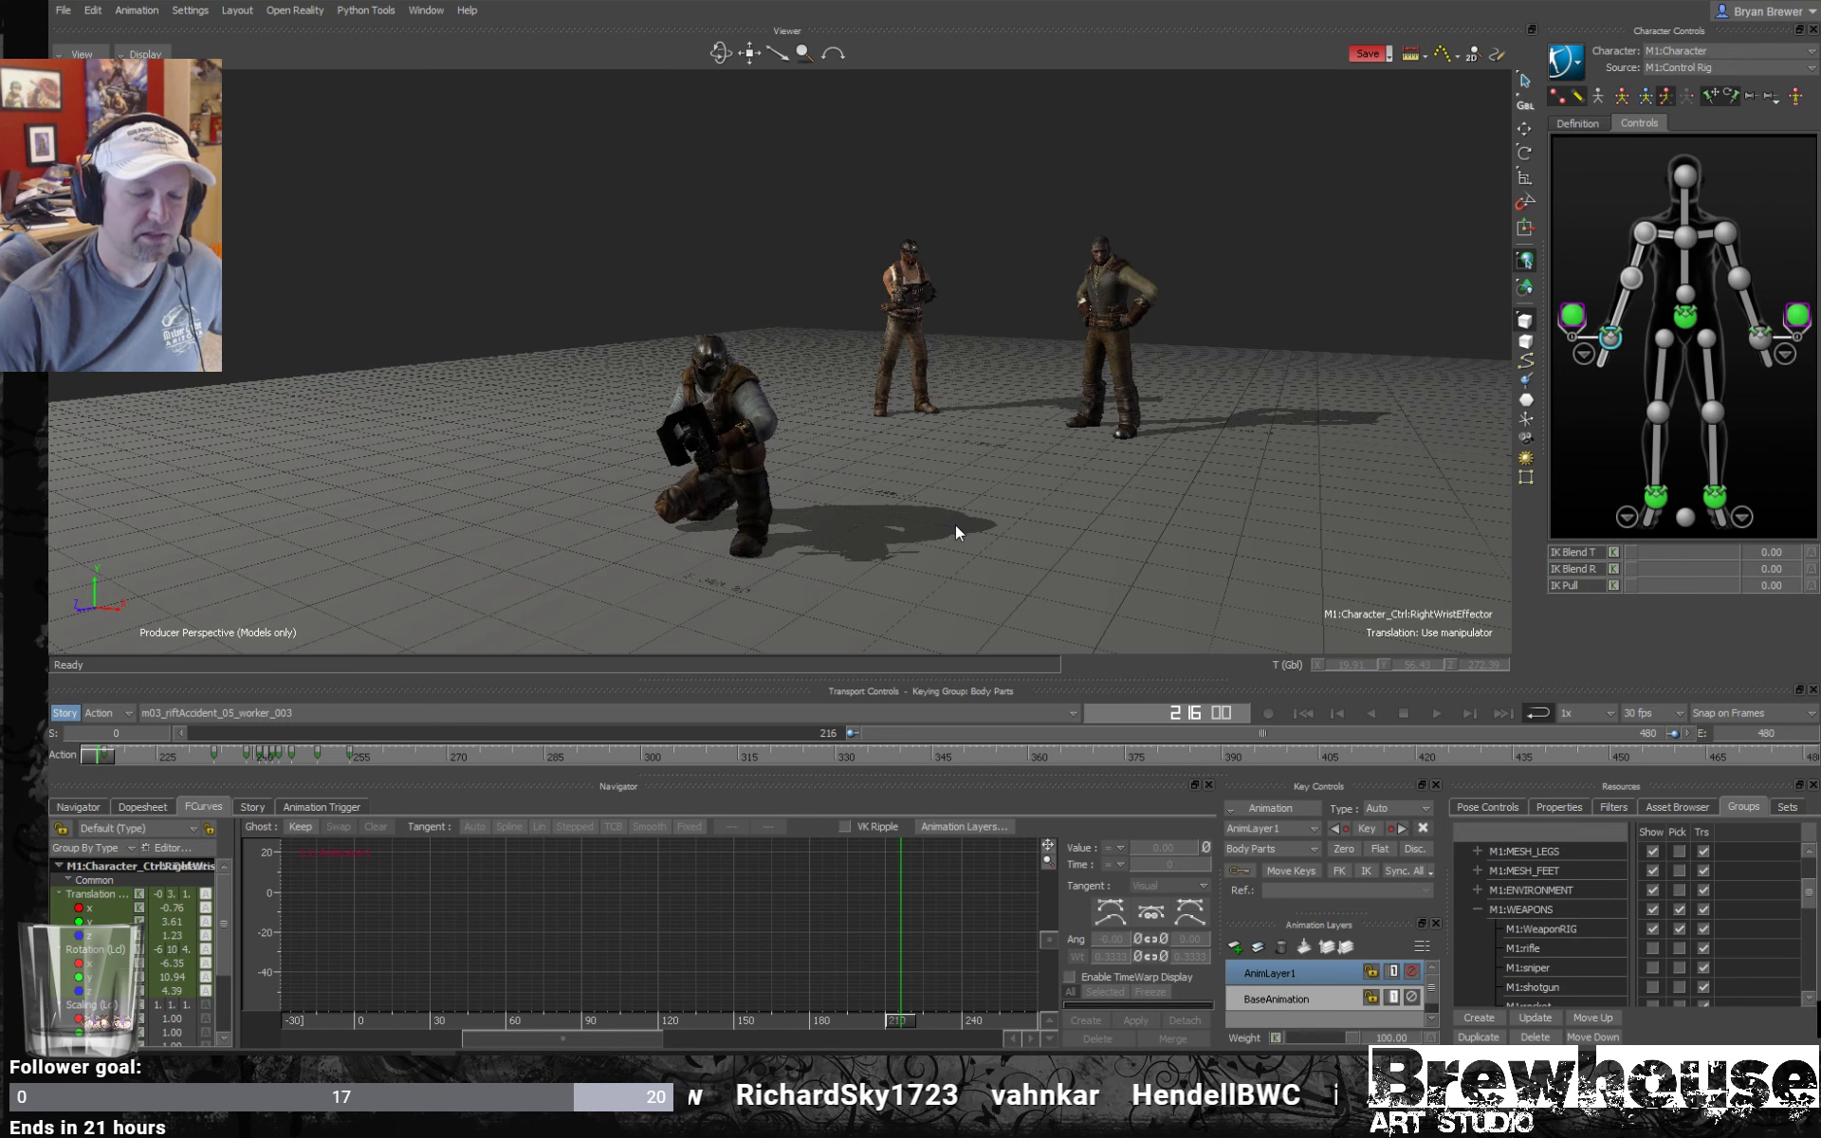
key("space")
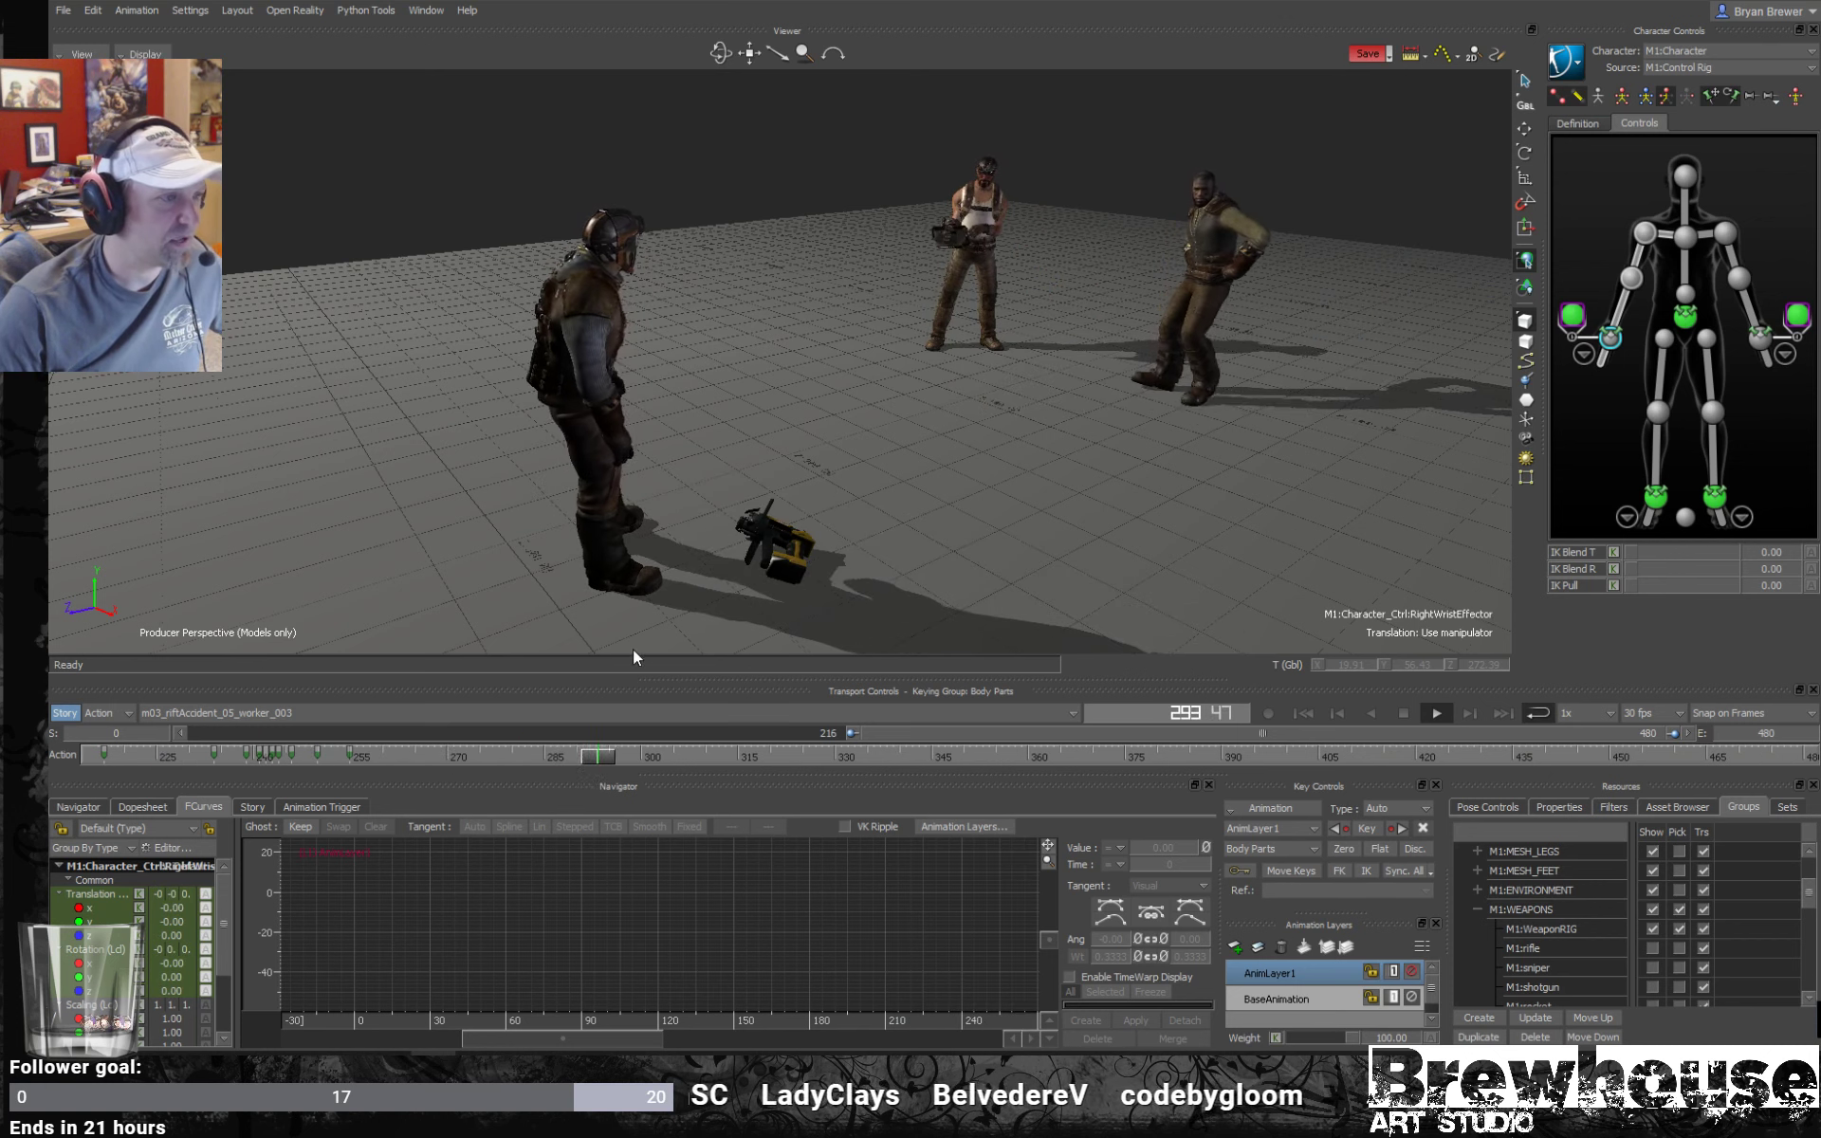
left_click(842, 756)
left_click_drag(843, 755, 1394, 754)
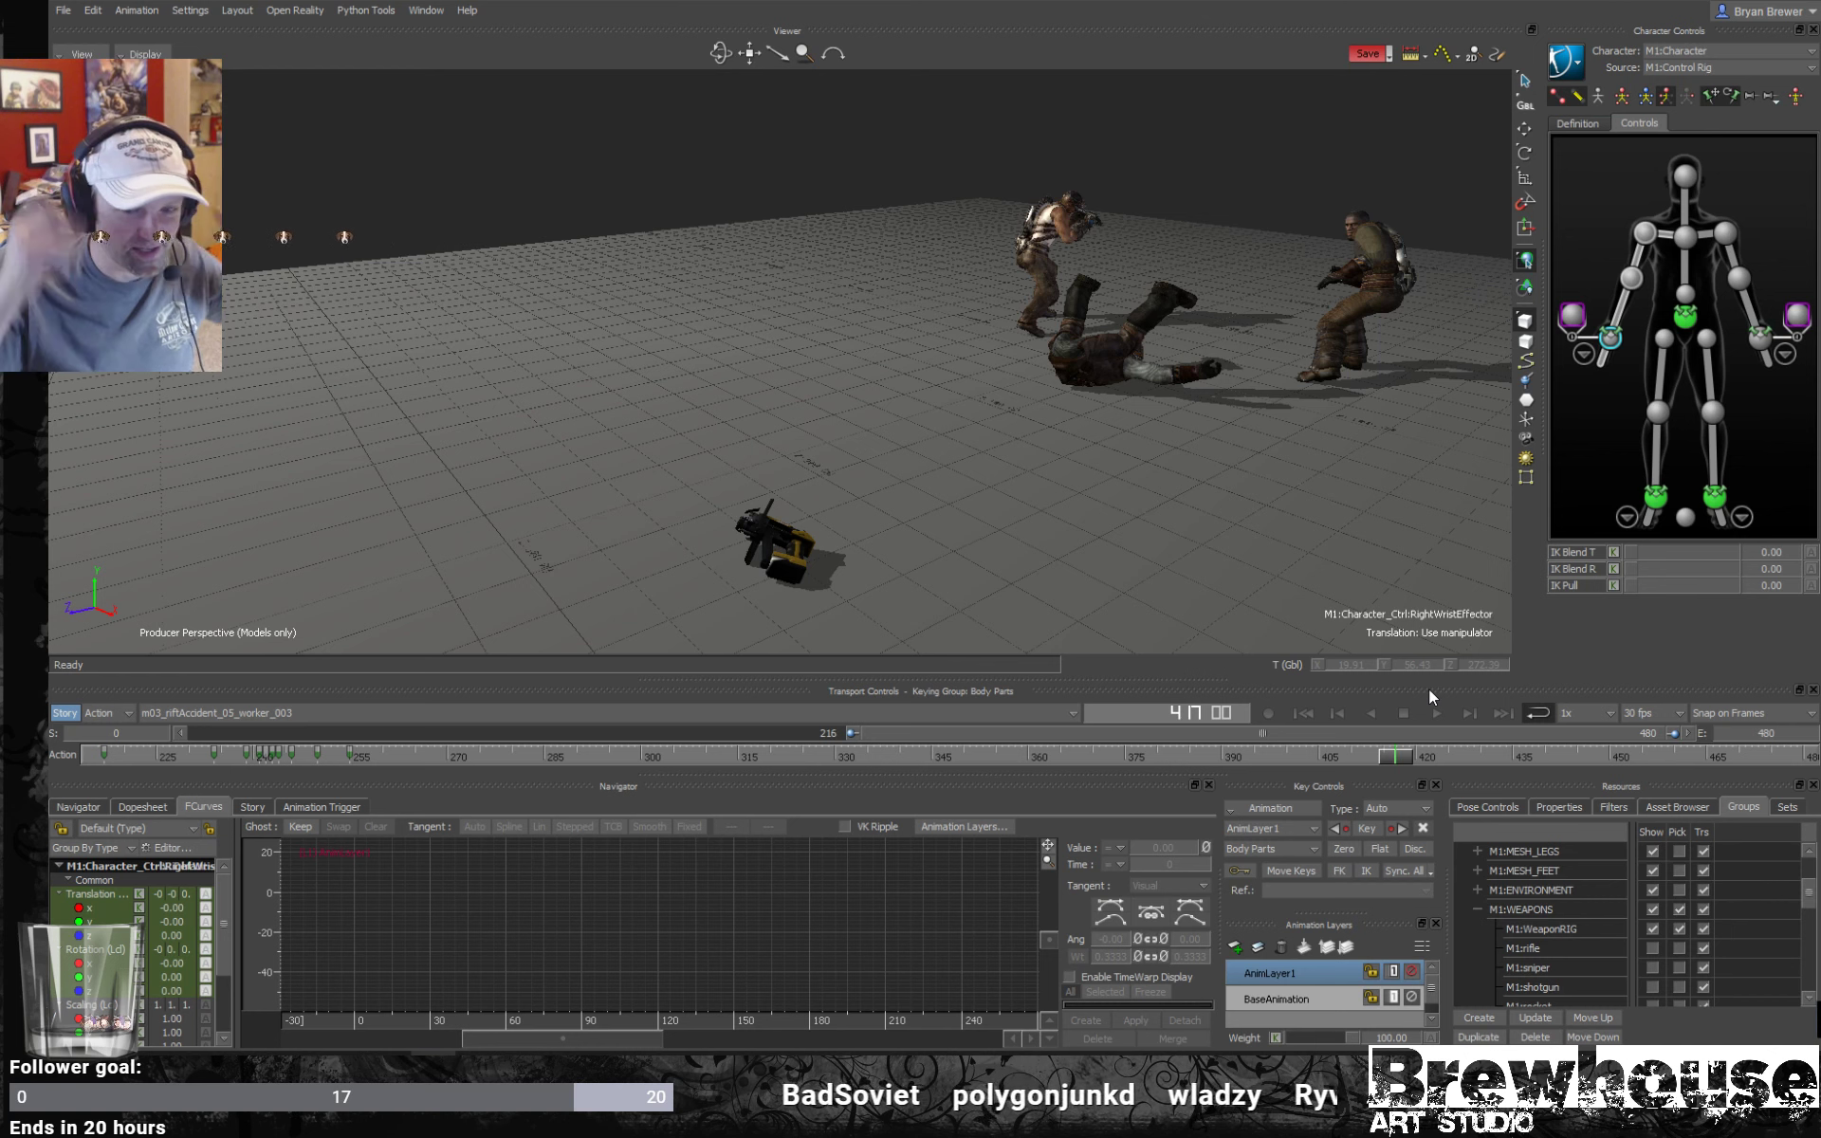